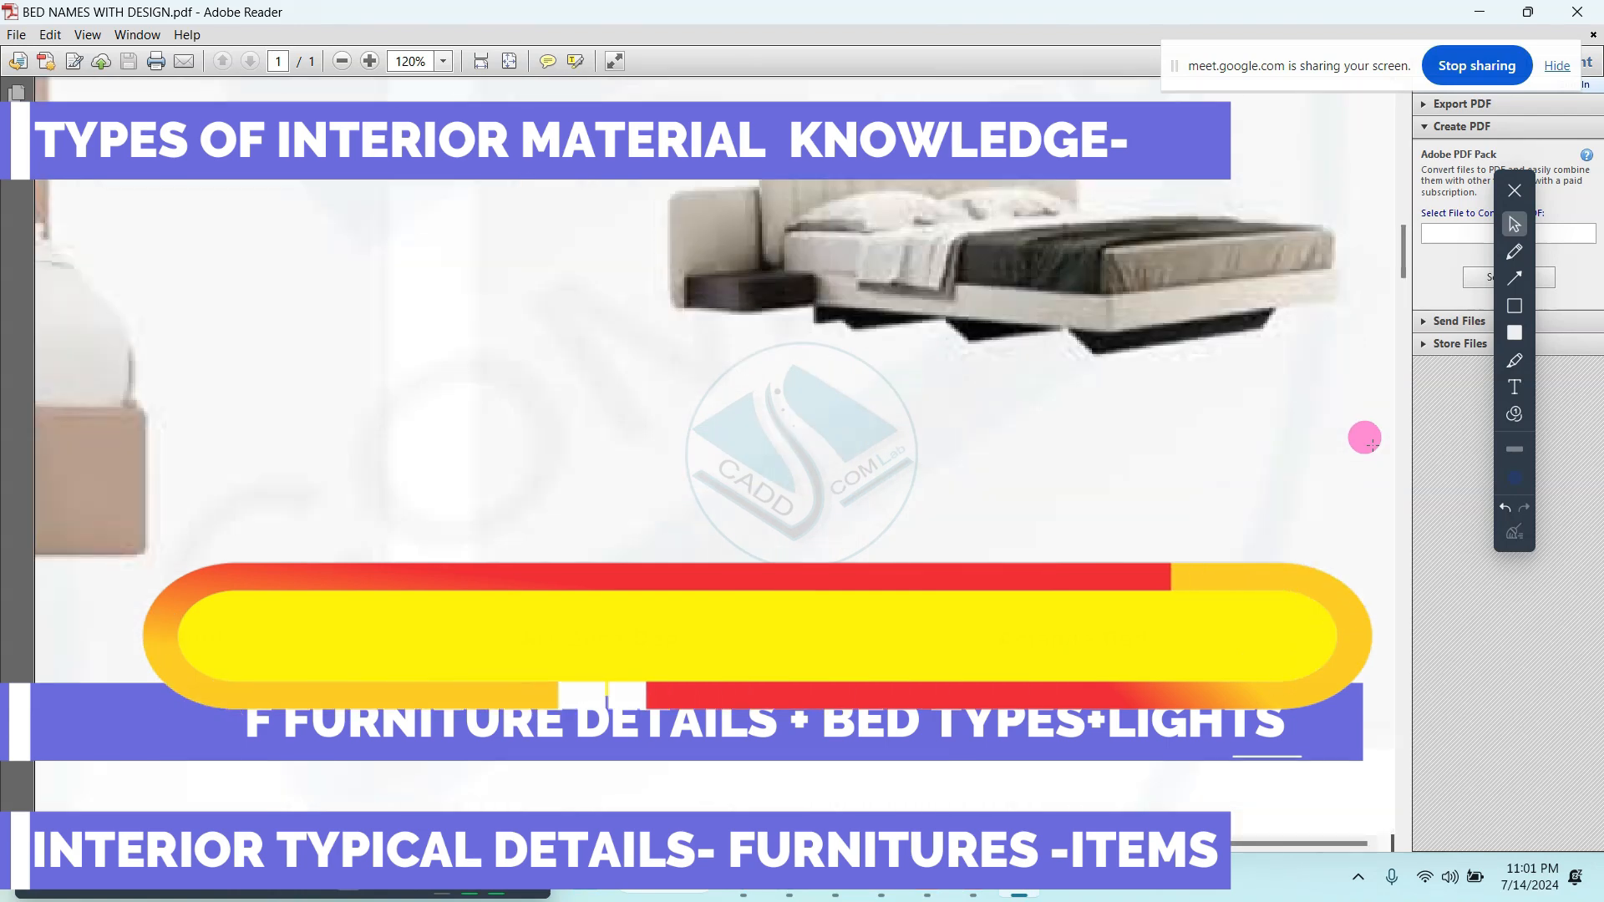
pyautogui.keyDown('ctrl'); pyautogui.scroll(-3, 906, 392); pyautogui.keyUp('ctrl')
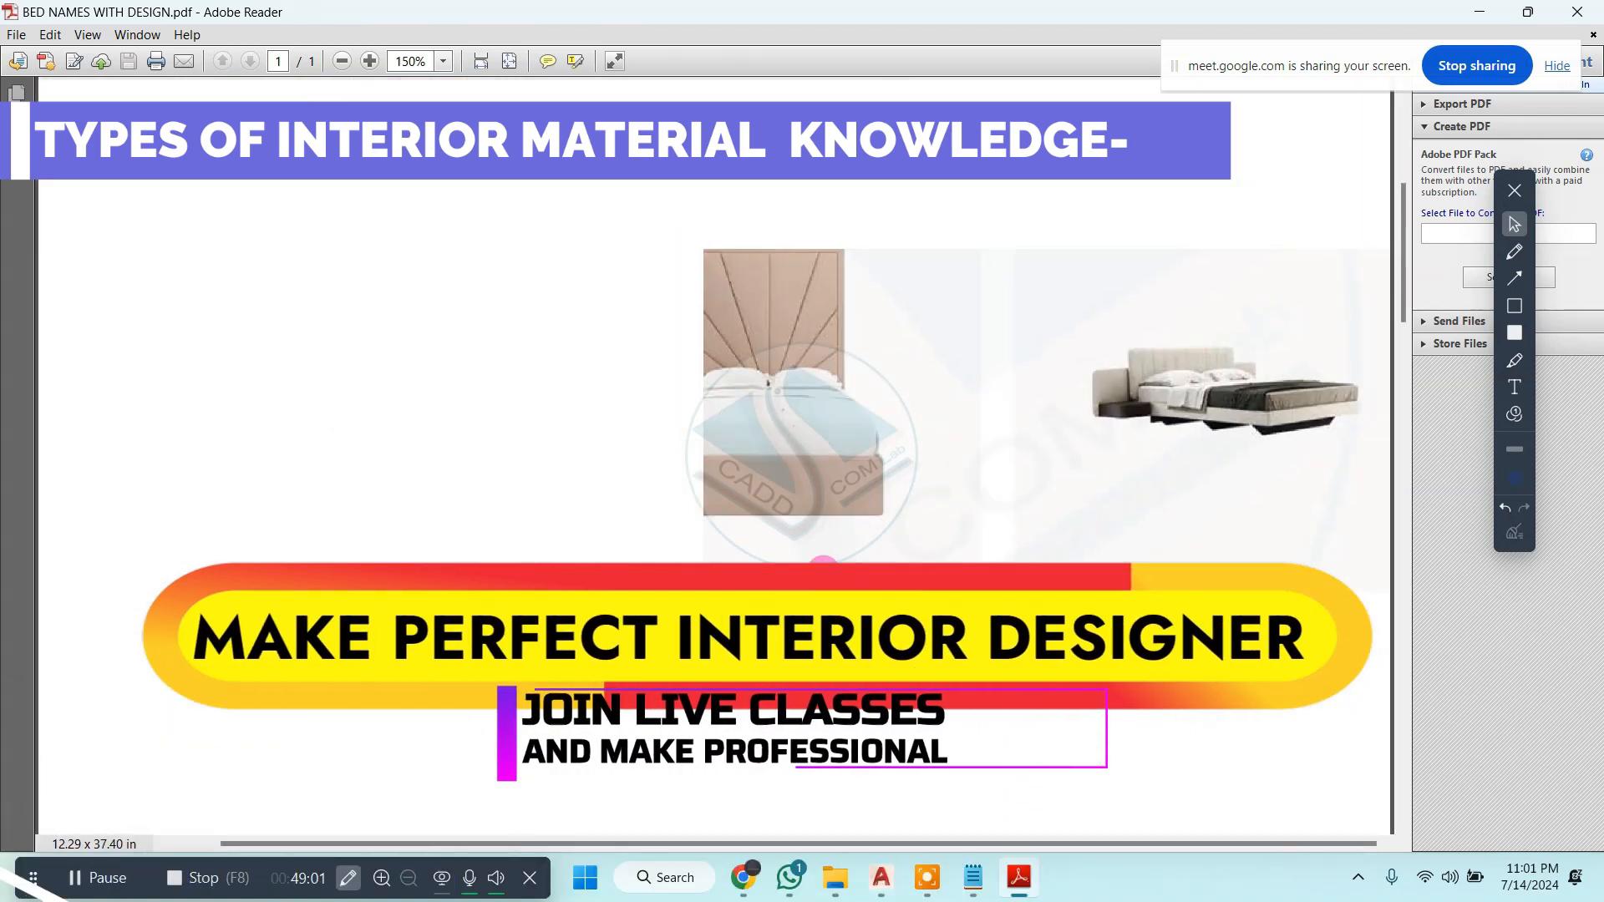
pyautogui.keyDown('ctrl'); pyautogui.scroll(-1, 769, 543); pyautogui.keyUp('ctrl')
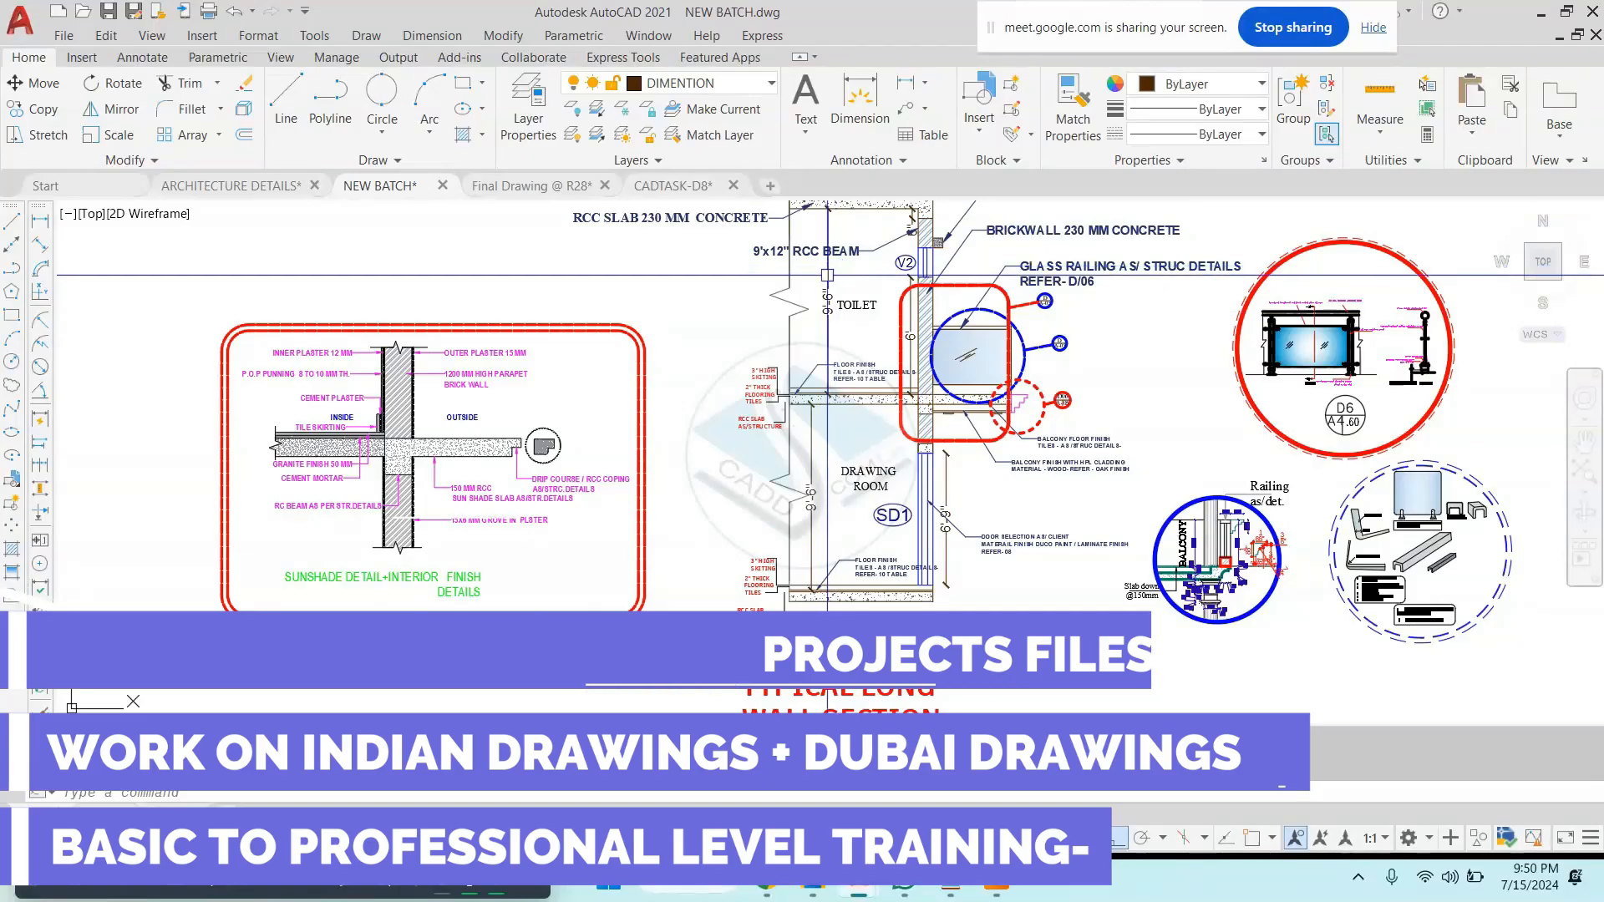
pyautogui.scroll(2, 836, 434)
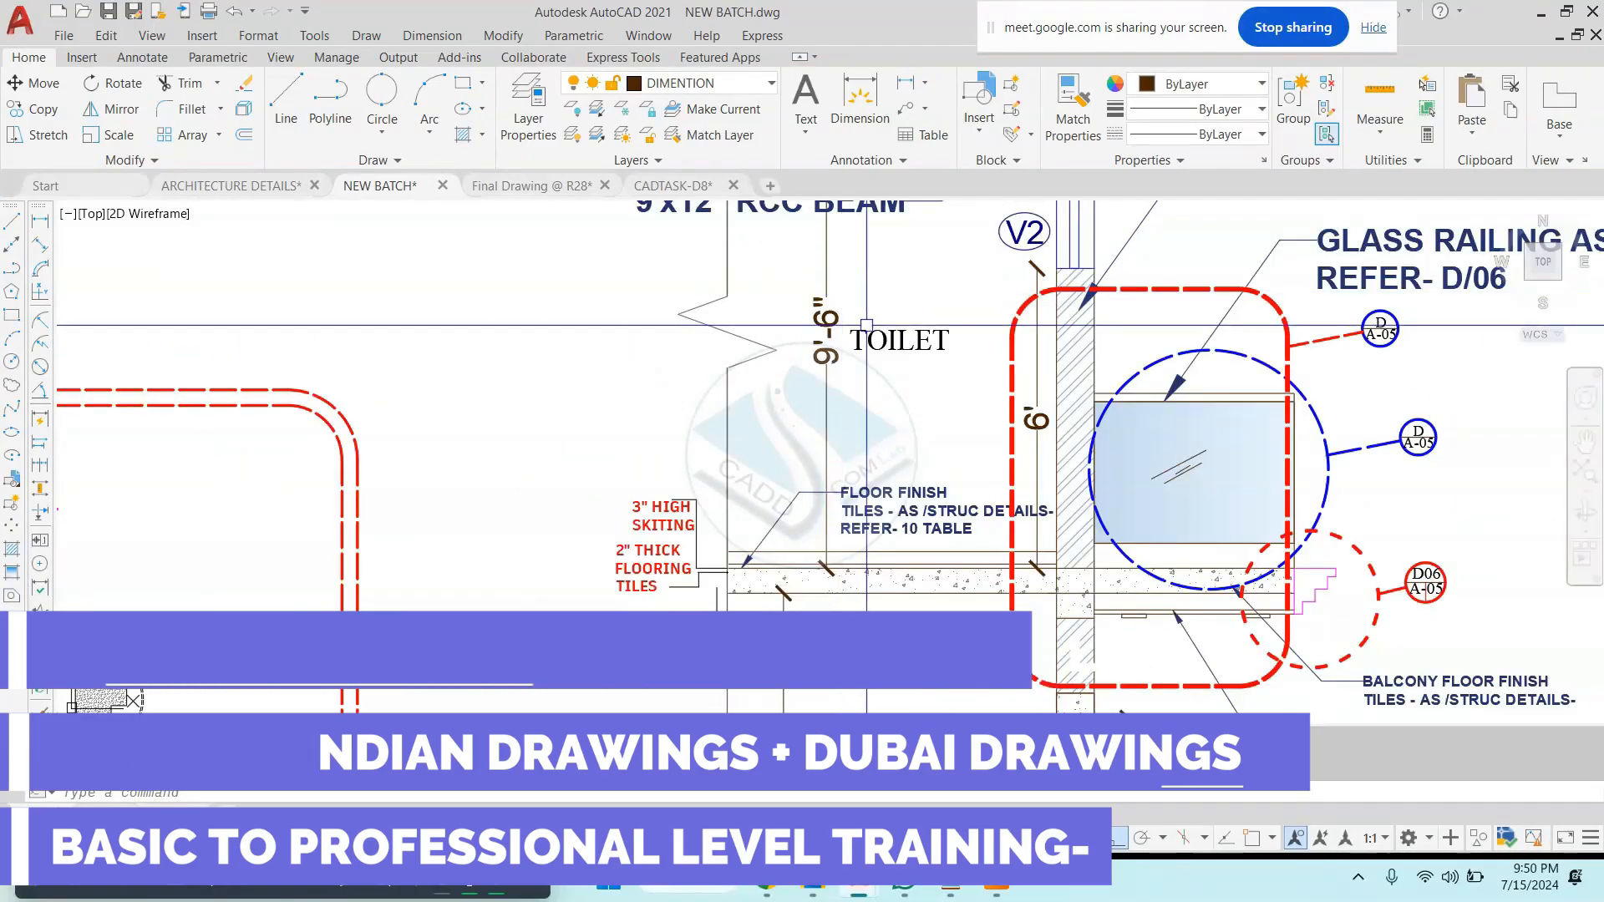
pyautogui.scroll(-4, 1019, 411)
pyautogui.moveTo(1068, 419); pyautogui.dragTo(869, 416, button='middle')
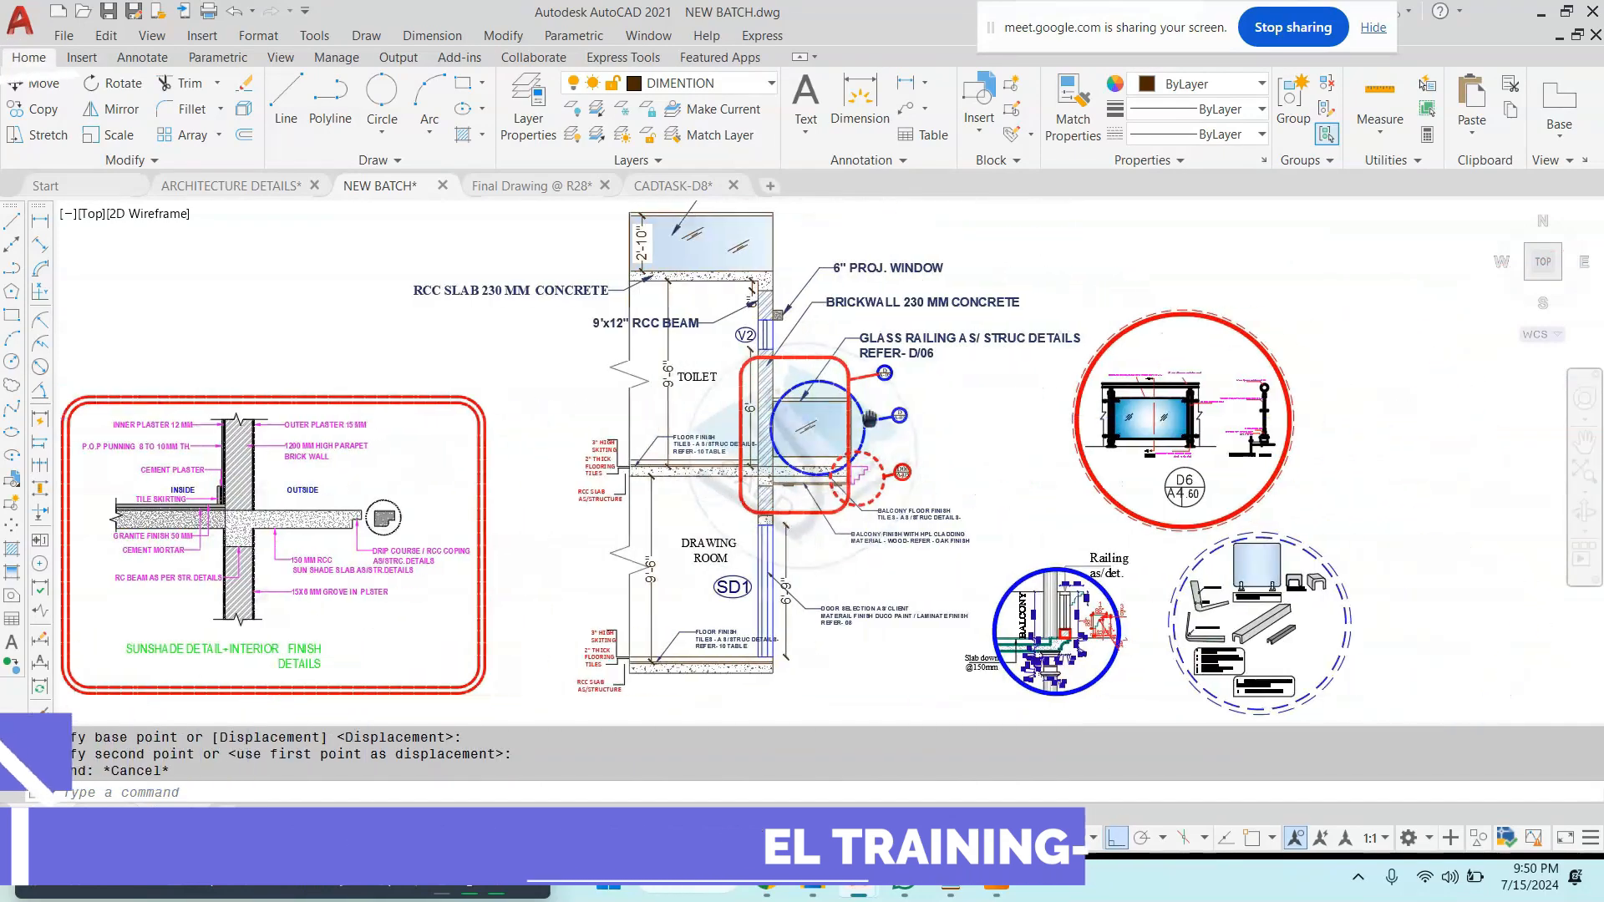
pyautogui.scroll(4, 870, 415)
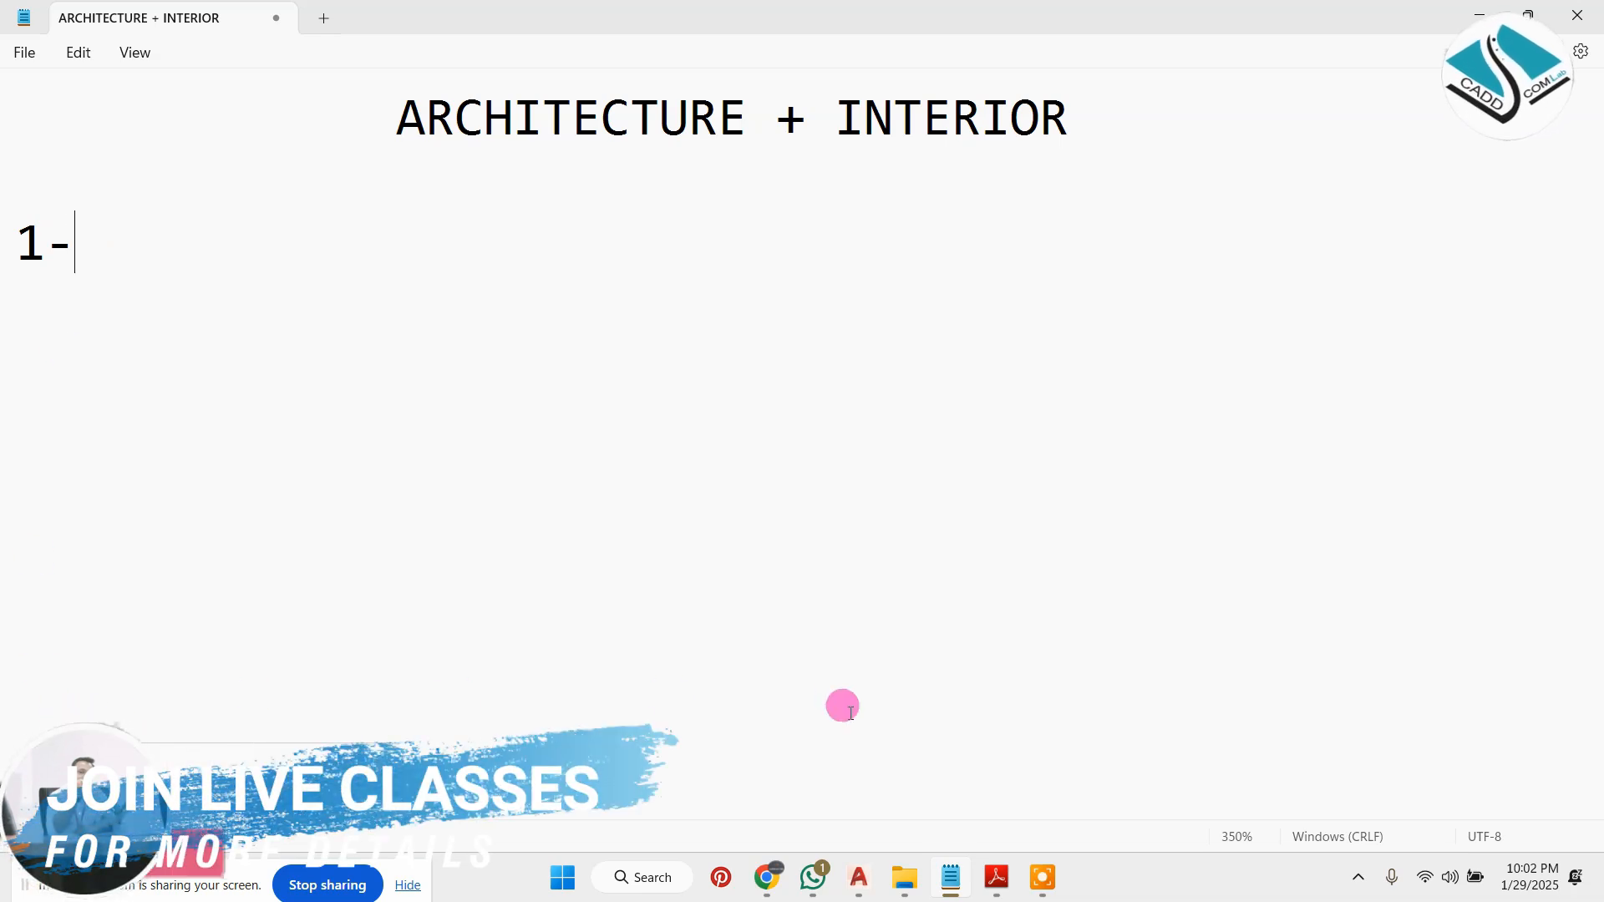
# - Move the screen-sharing bar clear of the text, complete the first list item as "1-TEMPLATE DESIGN---", and start a new line
pyautogui.moveTo(163, 887); pyautogui.dragTo(1164, 28)
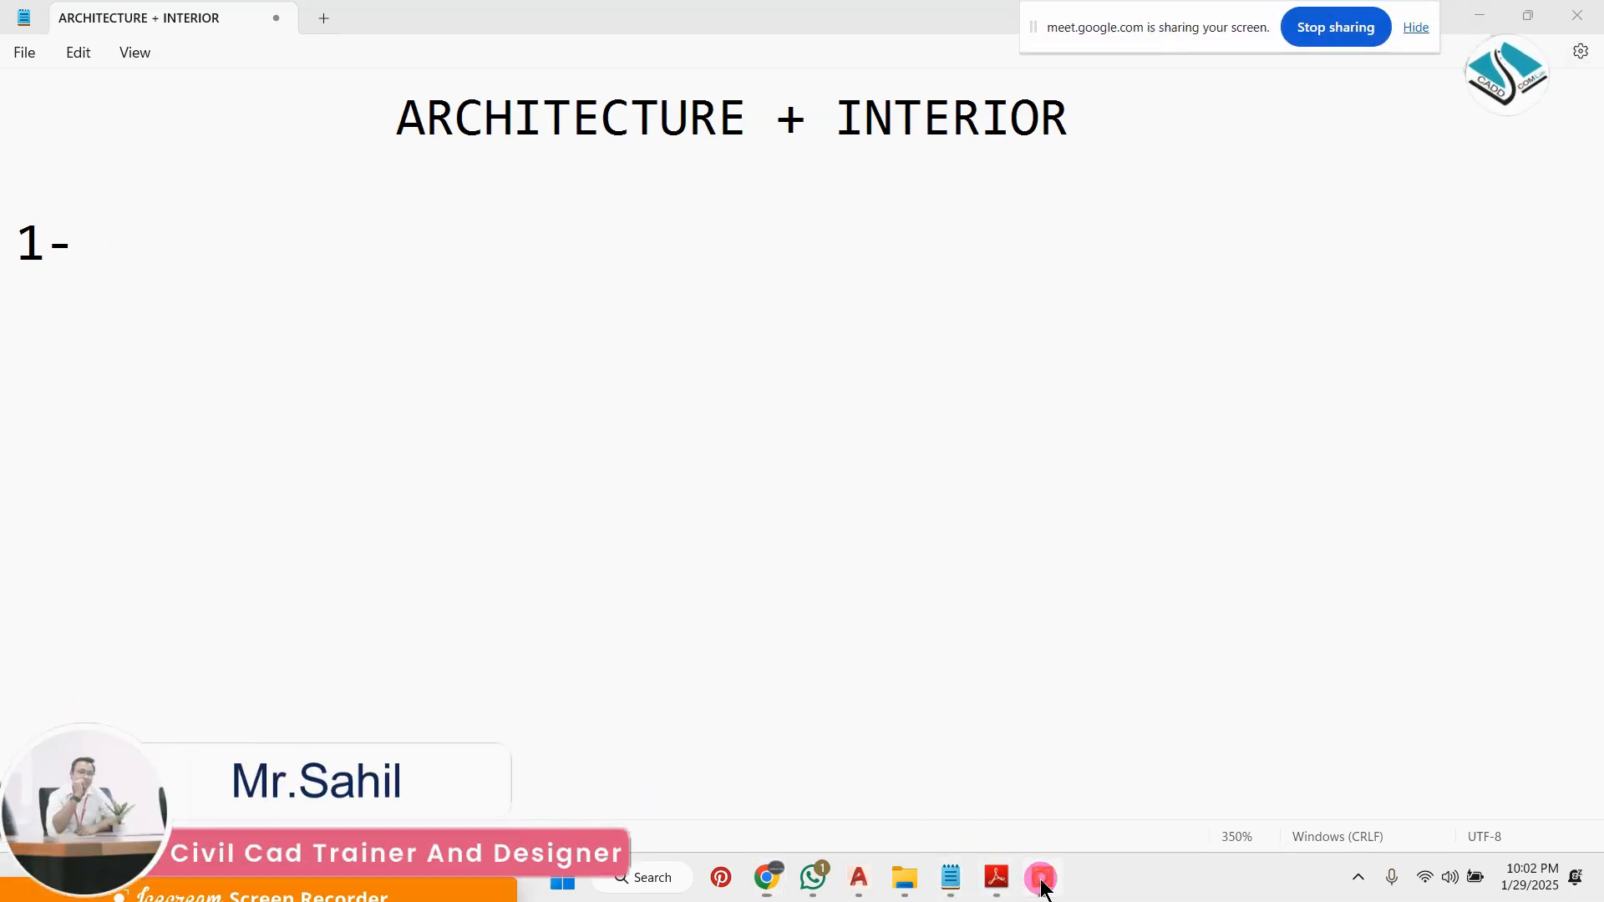
pyautogui.click(403, 502)
pyautogui.click(111, 240)
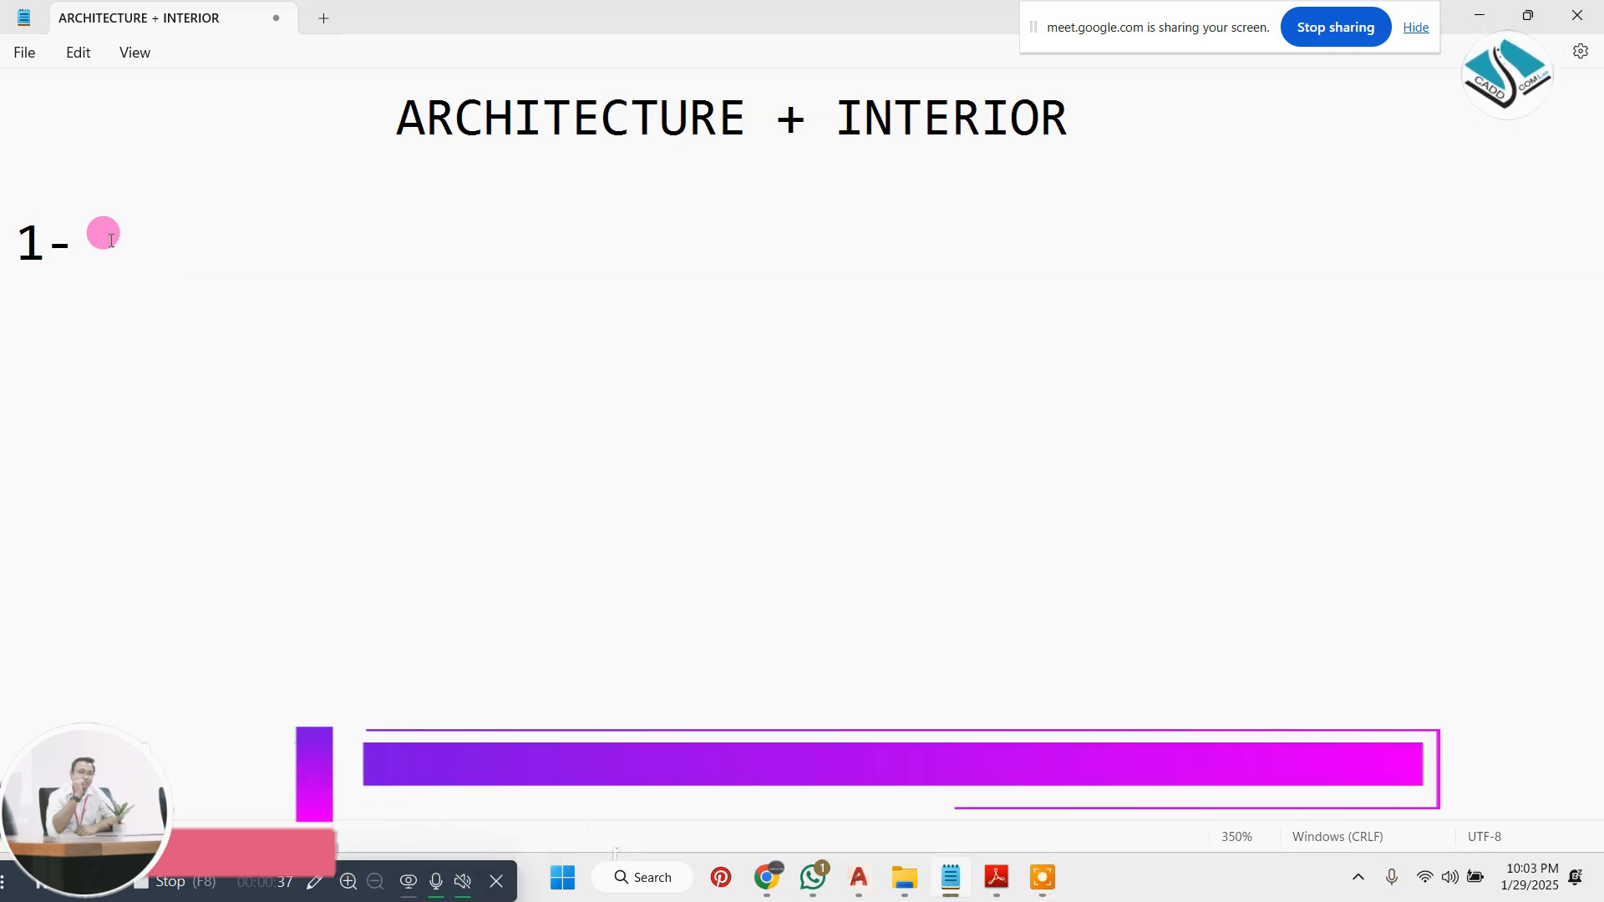
pyautogui.write('TE')
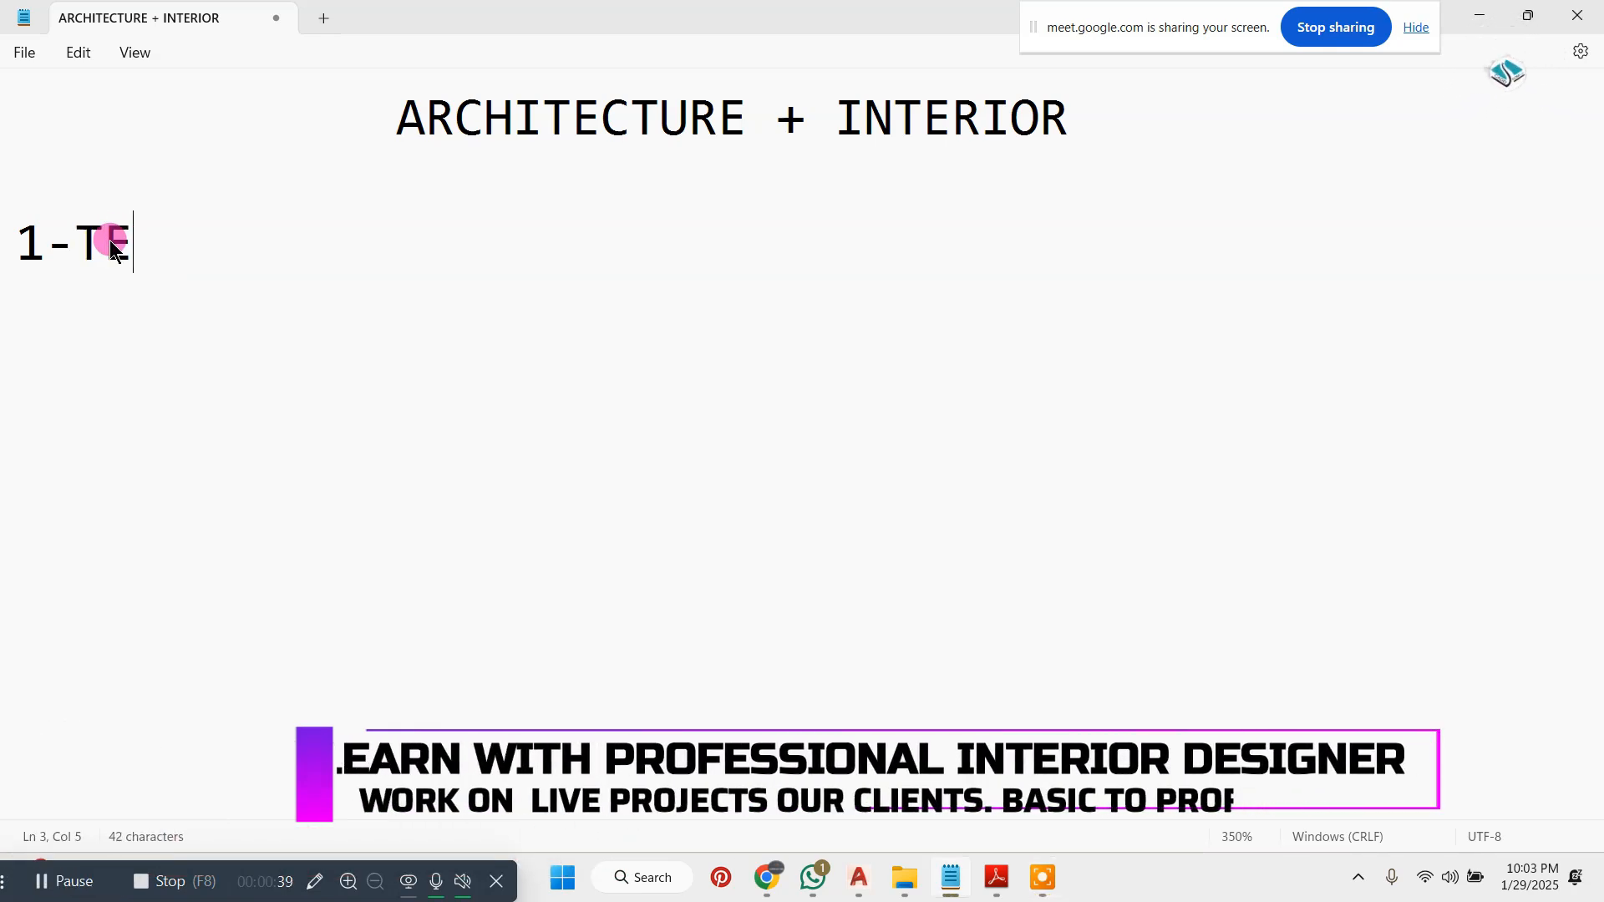
pyautogui.write('MPLATE D')
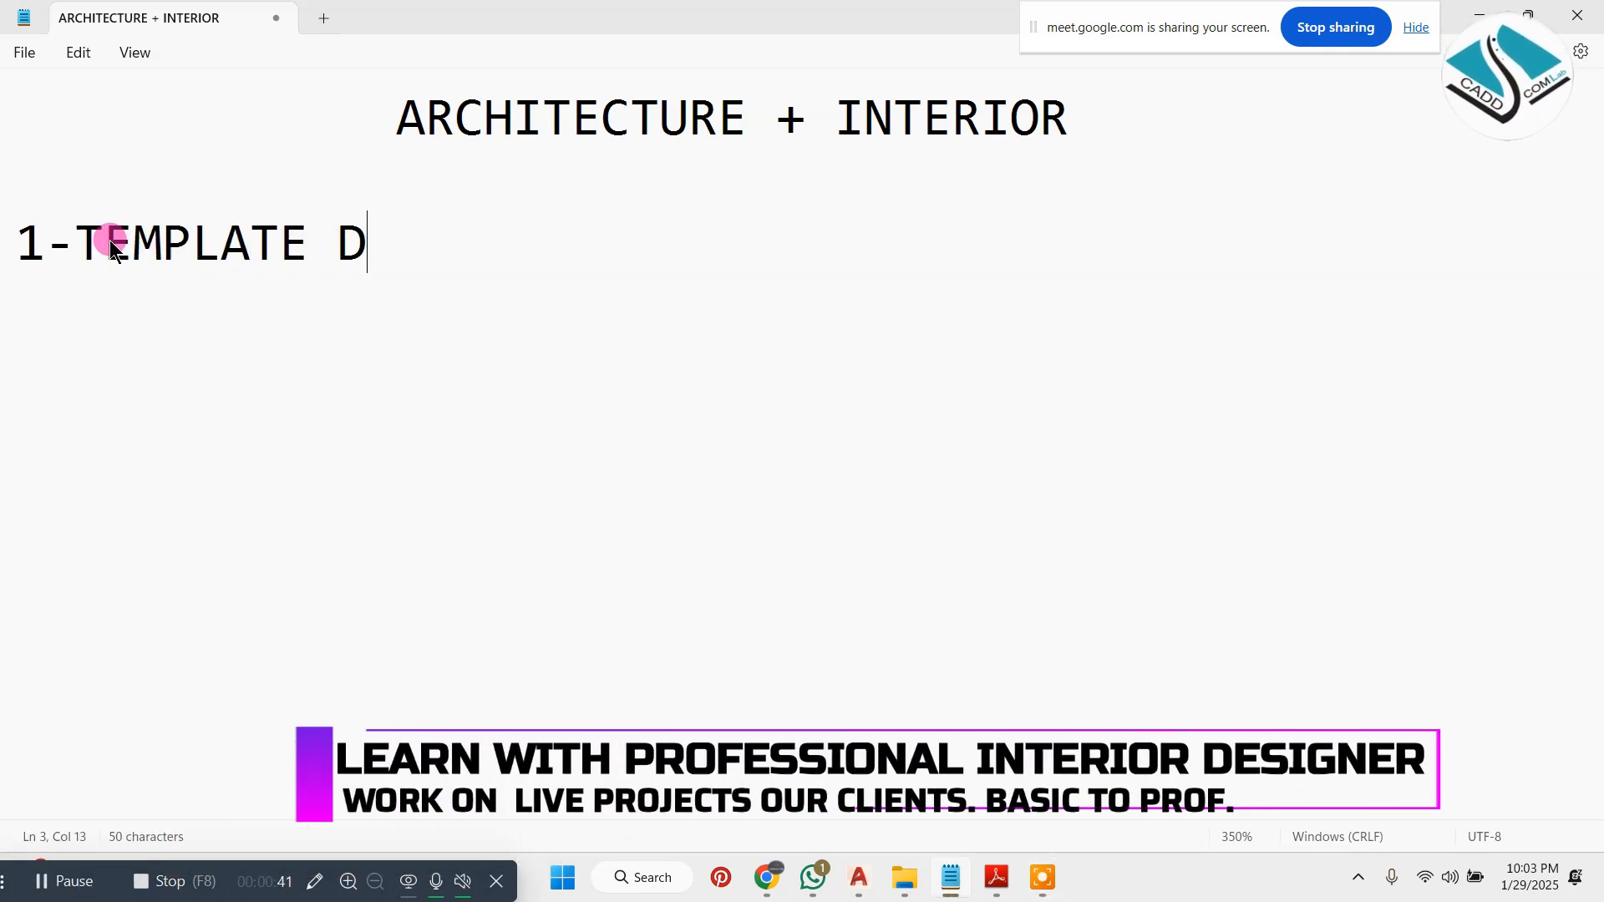
pyautogui.write('ESIGN')
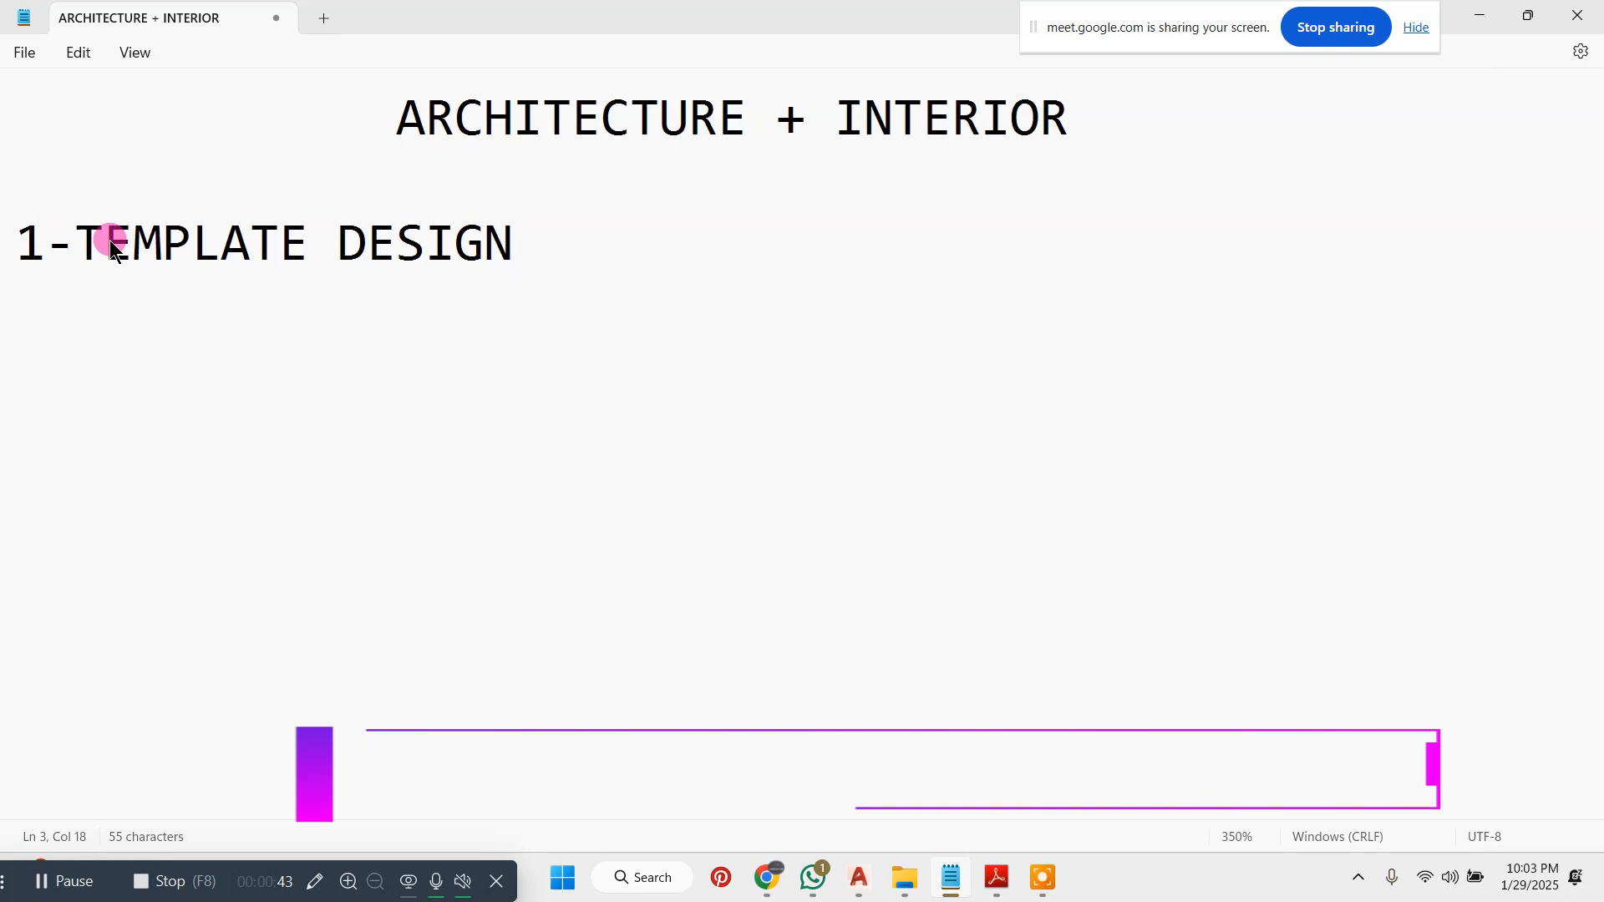
pyautogui.write('---')
pyautogui.press('Return')
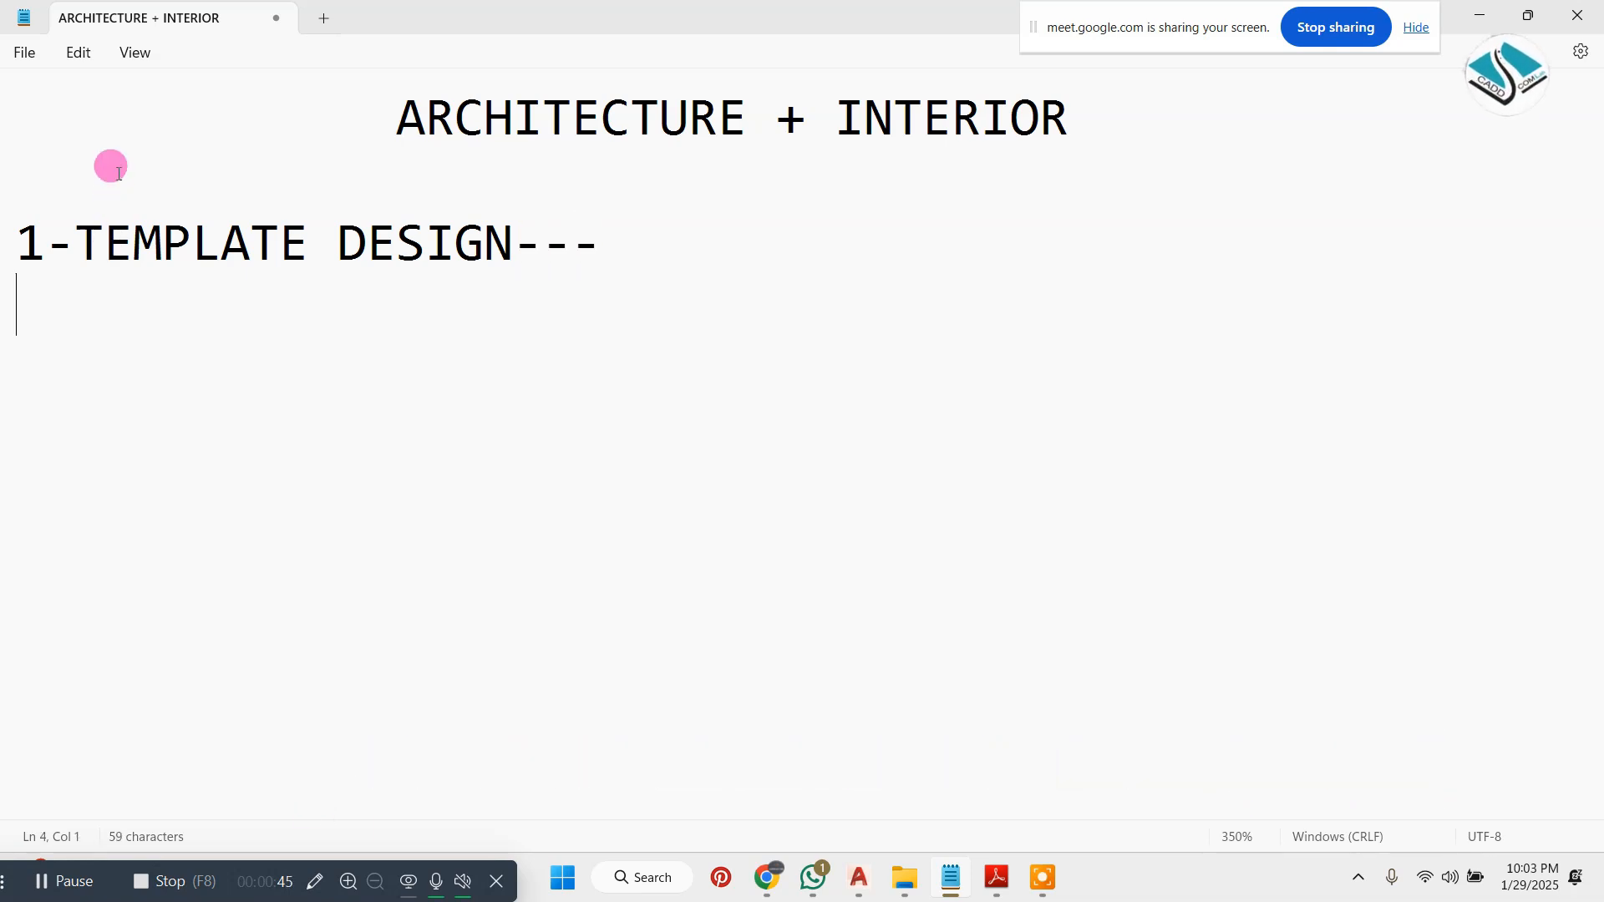
# - Add the second list item "2-(LAYER-LA-TEMPLATE-)" below the template design line
pyautogui.keyDown('ctrl'); pyautogui.scroll(-3, 127, 175); pyautogui.keyUp('ctrl')
pyautogui.write('2-LAYER-LA')
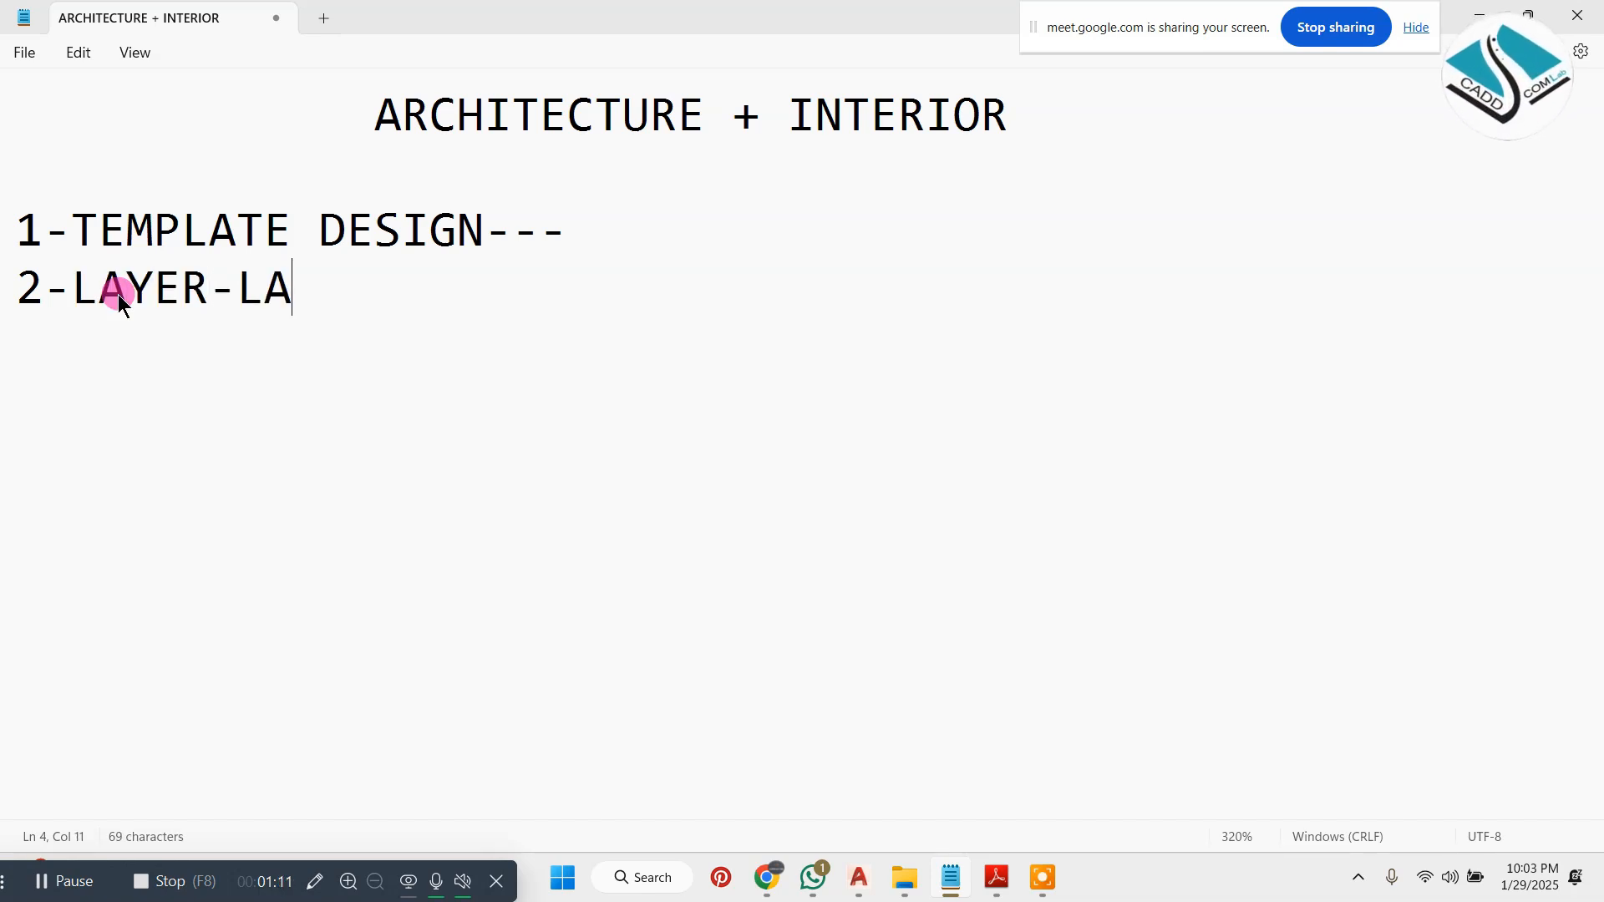
pyautogui.write('-TEMPLATE-')
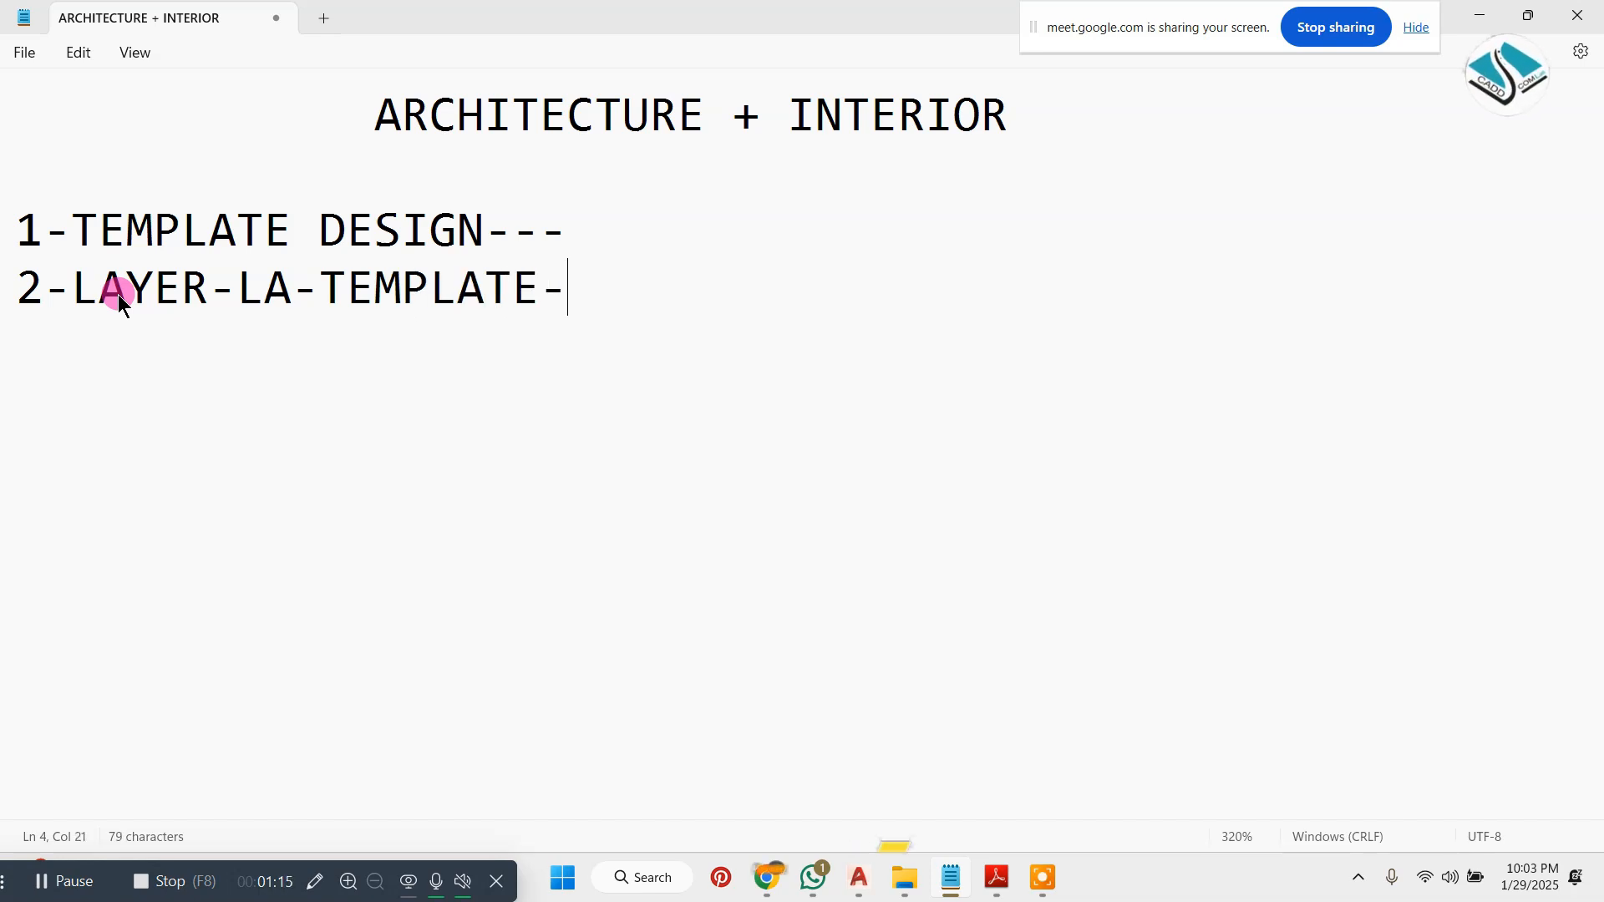
pyautogui.write(')')
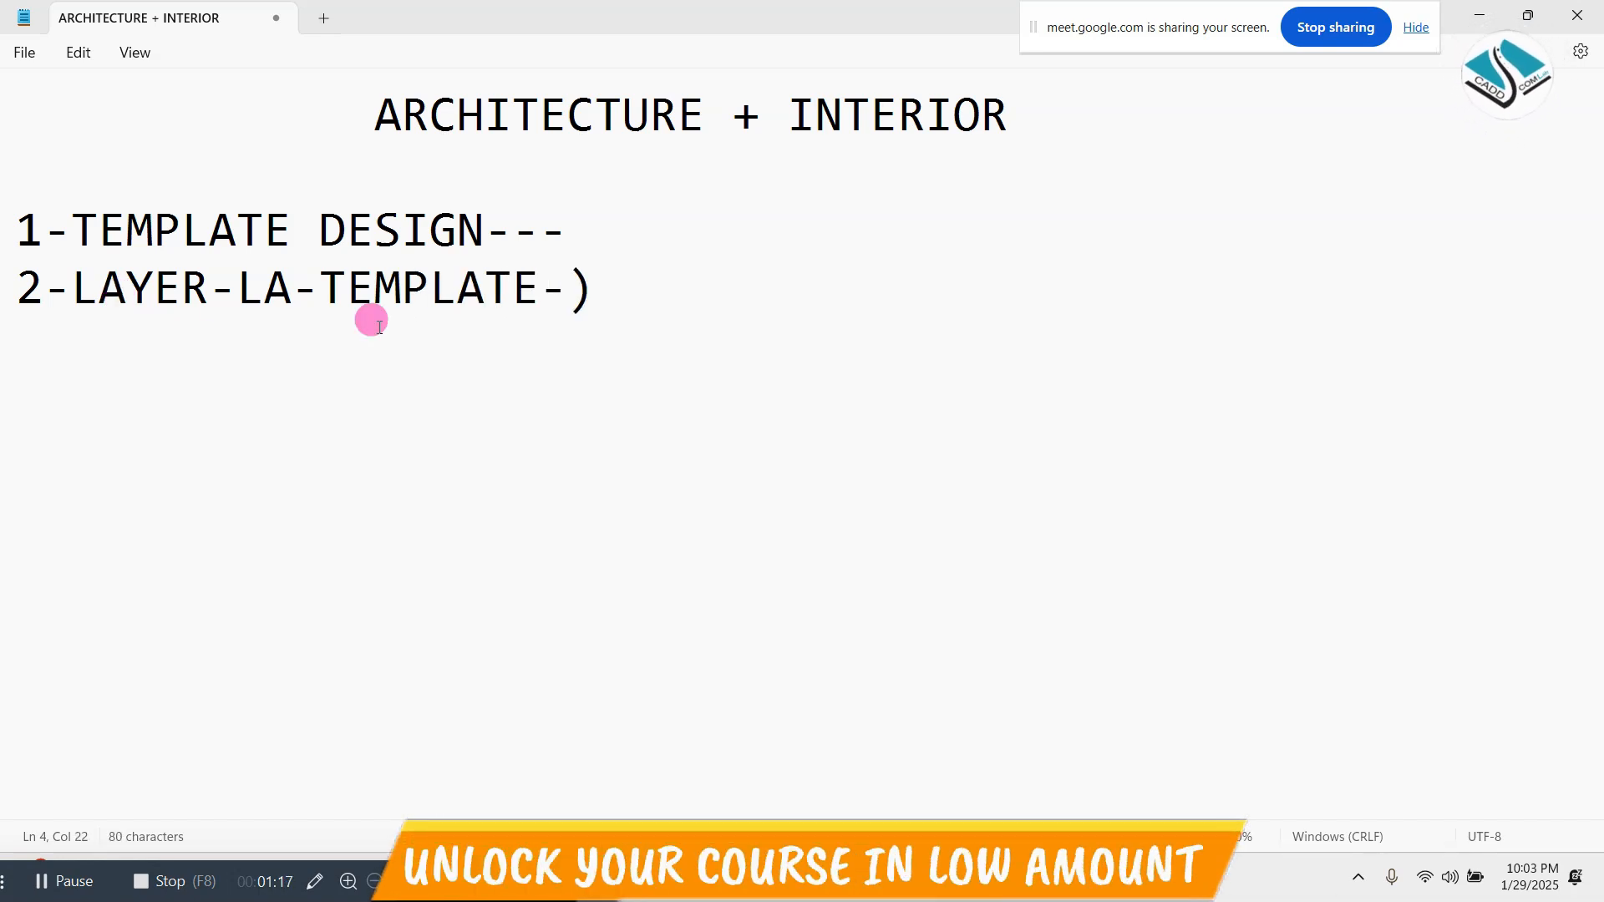
pyautogui.click(63, 285)
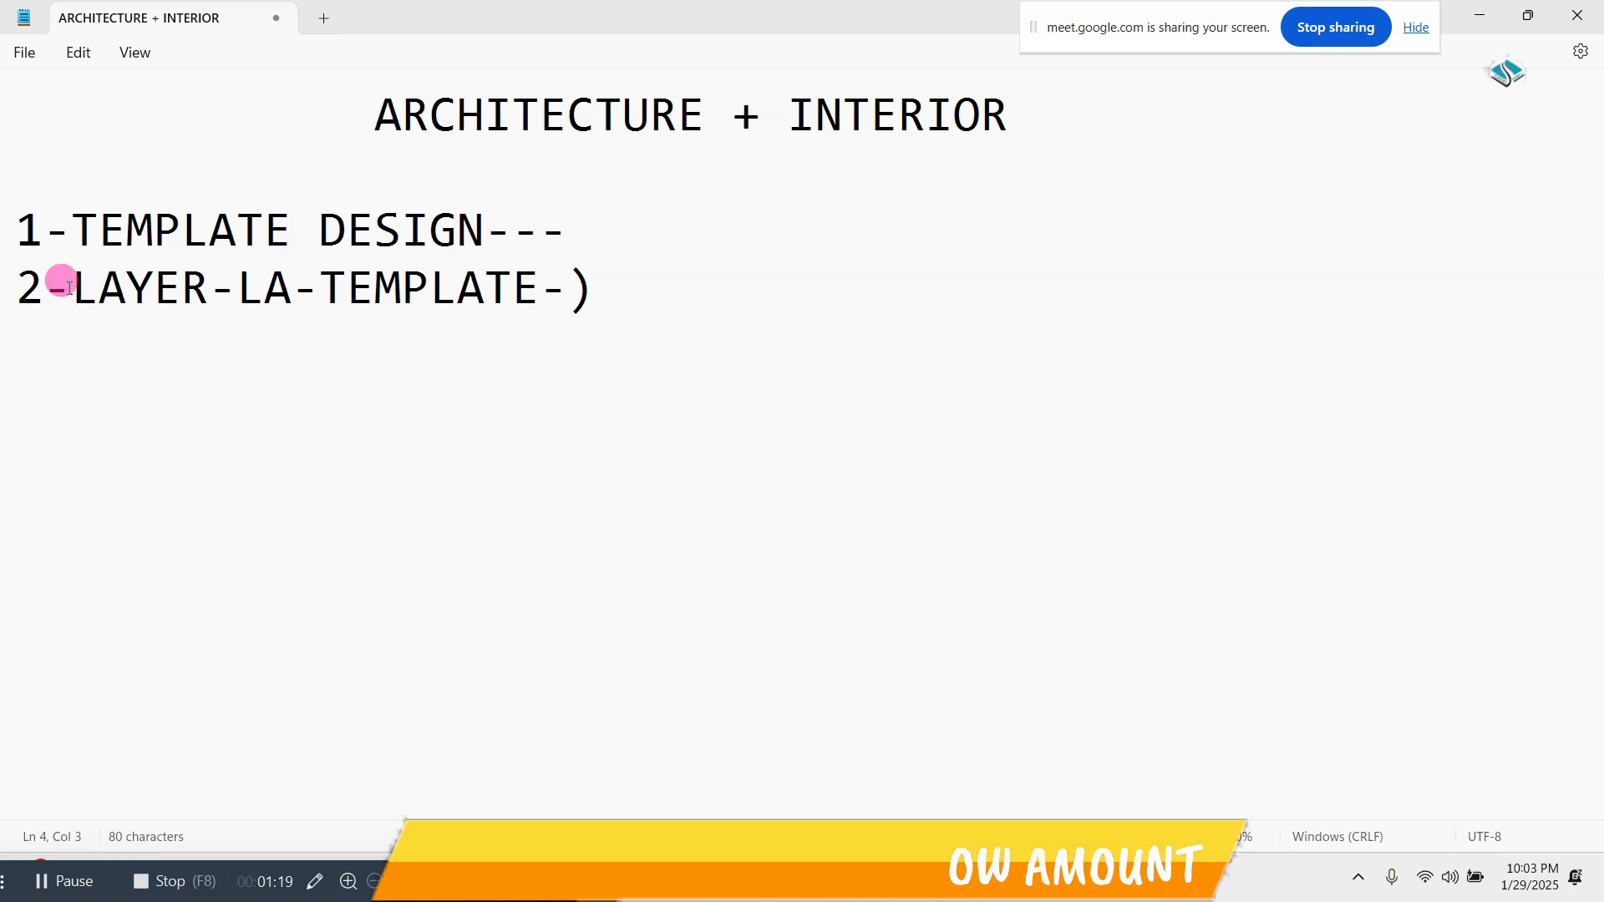
pyautogui.write('(')
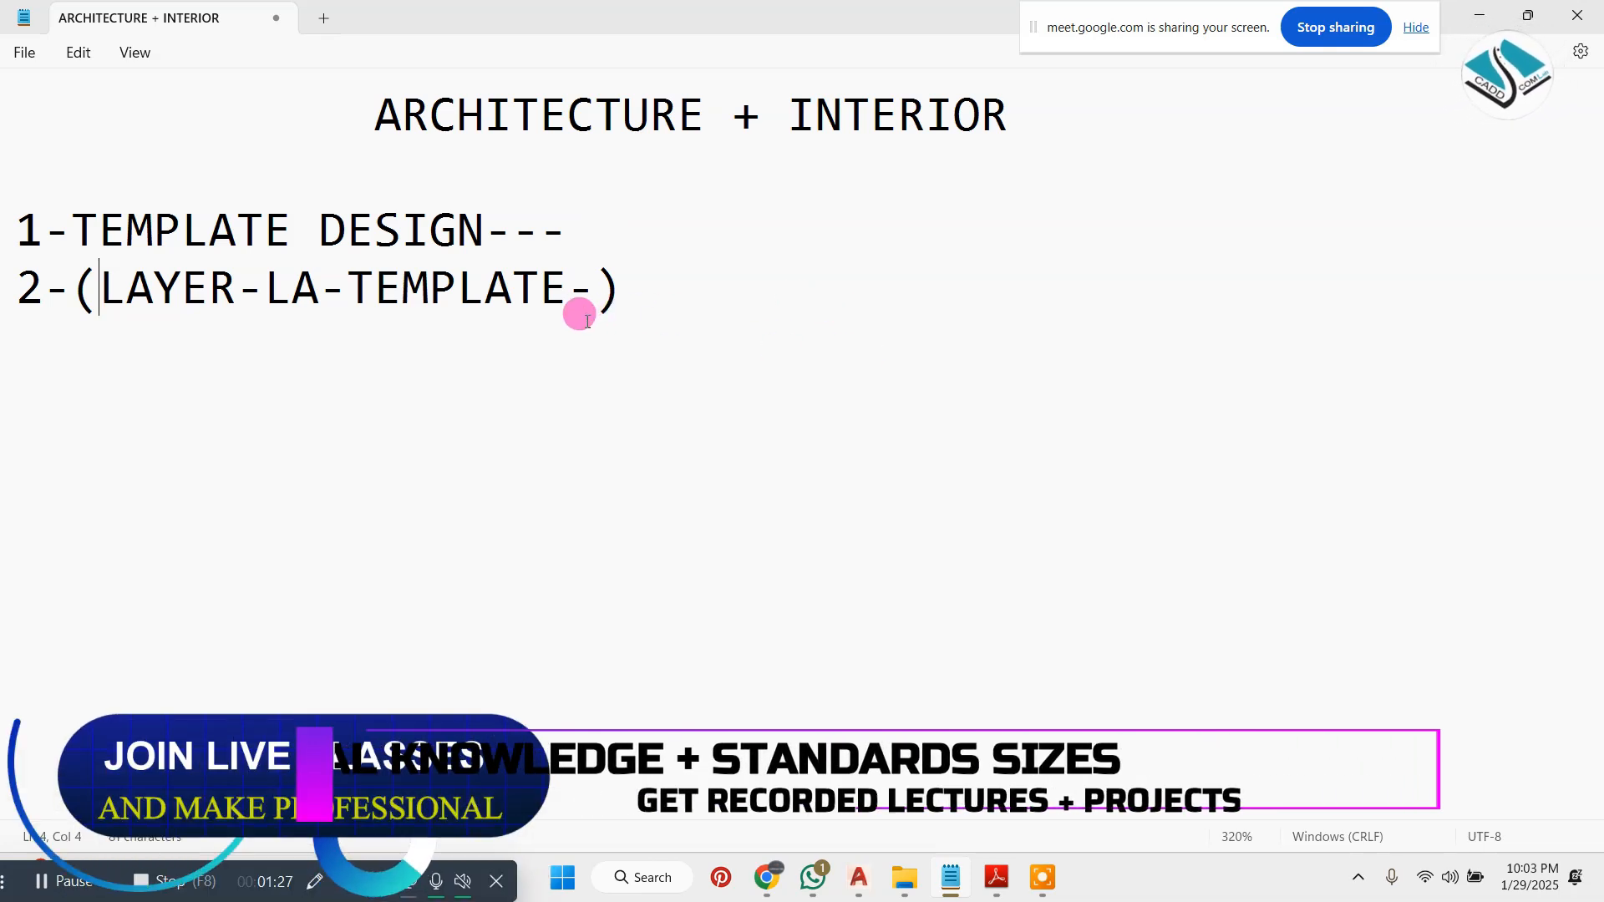
# - Switch to AutoCAD and bring up the "new projects working" drawing with its floor plans
pyautogui.click(1475, 16)
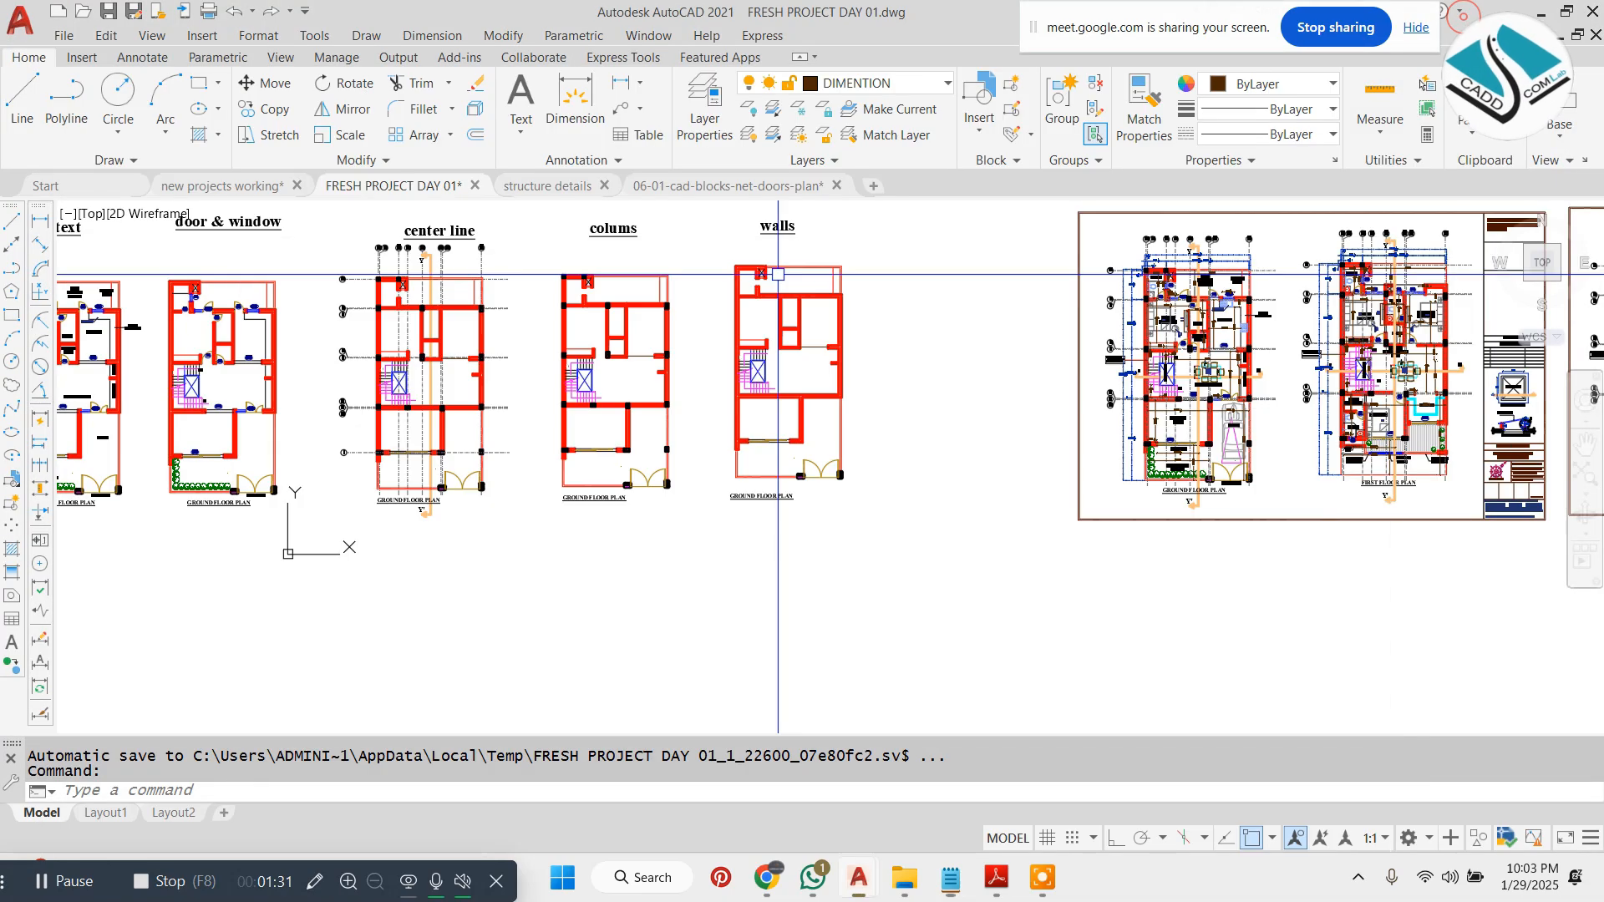
pyautogui.click(567, 190)
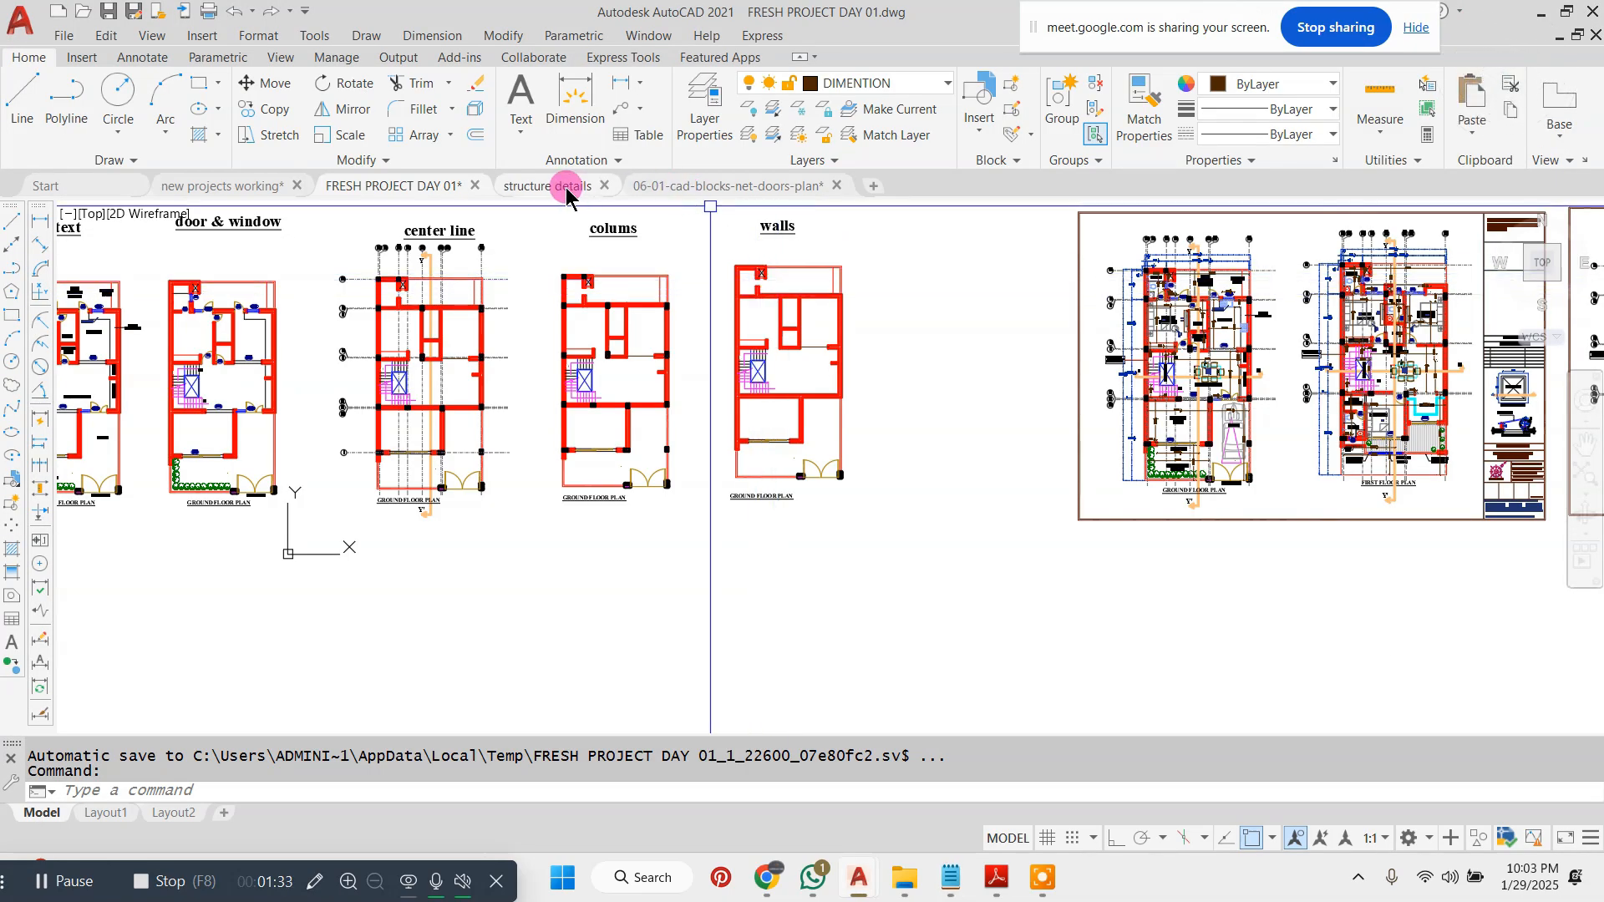
pyautogui.moveTo(559, 192)
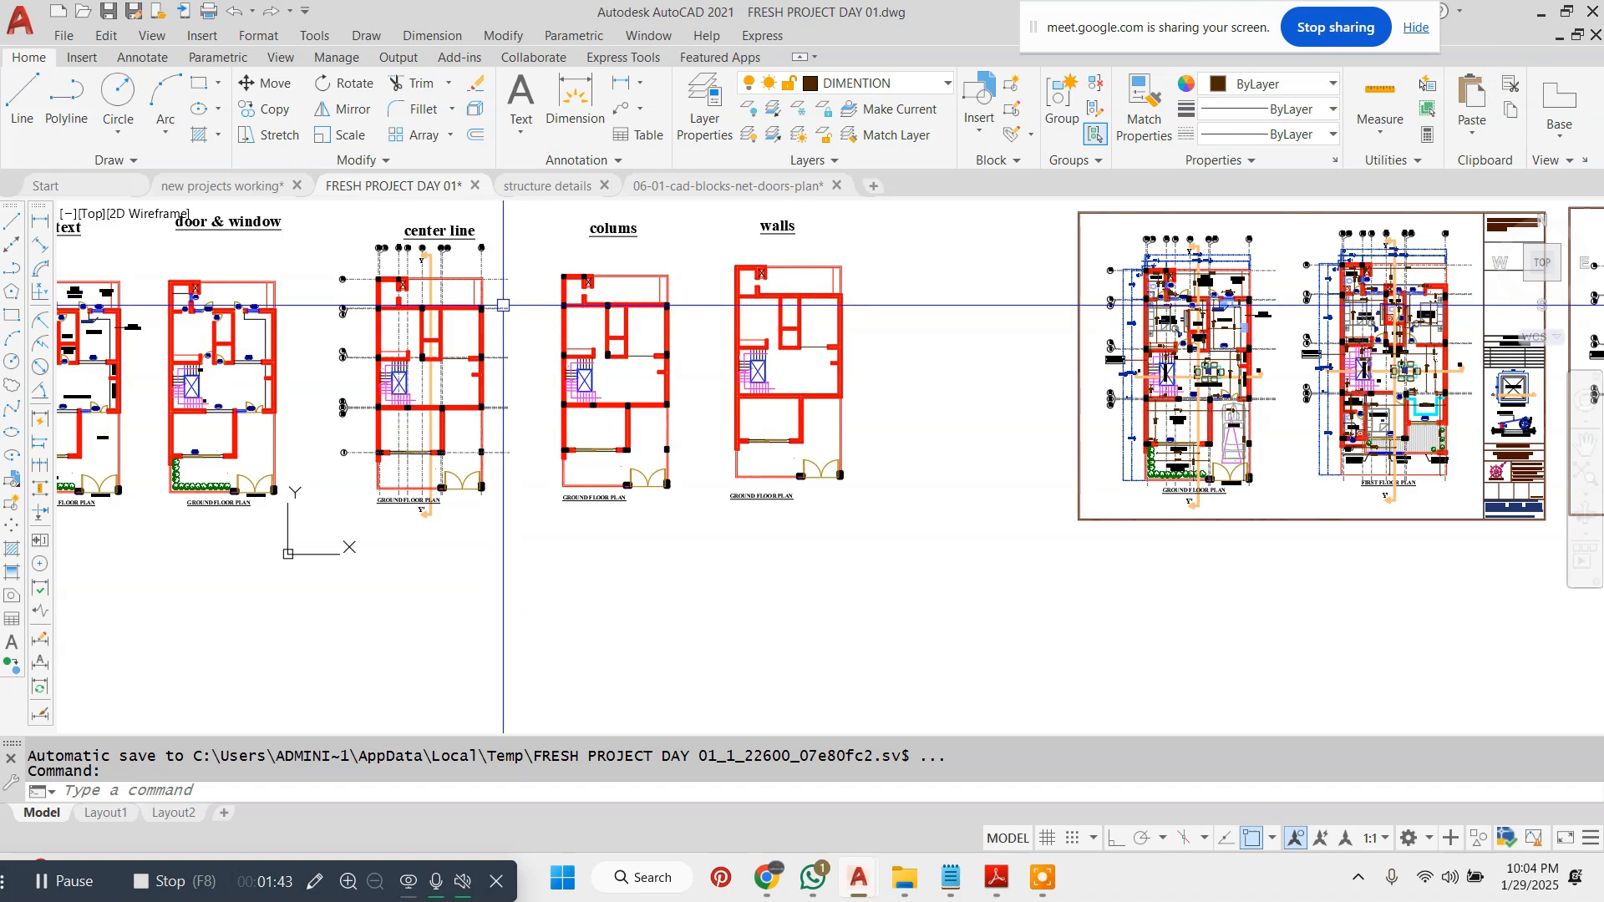
pyautogui.click(229, 186)
pyautogui.scroll(5, 472, 376)
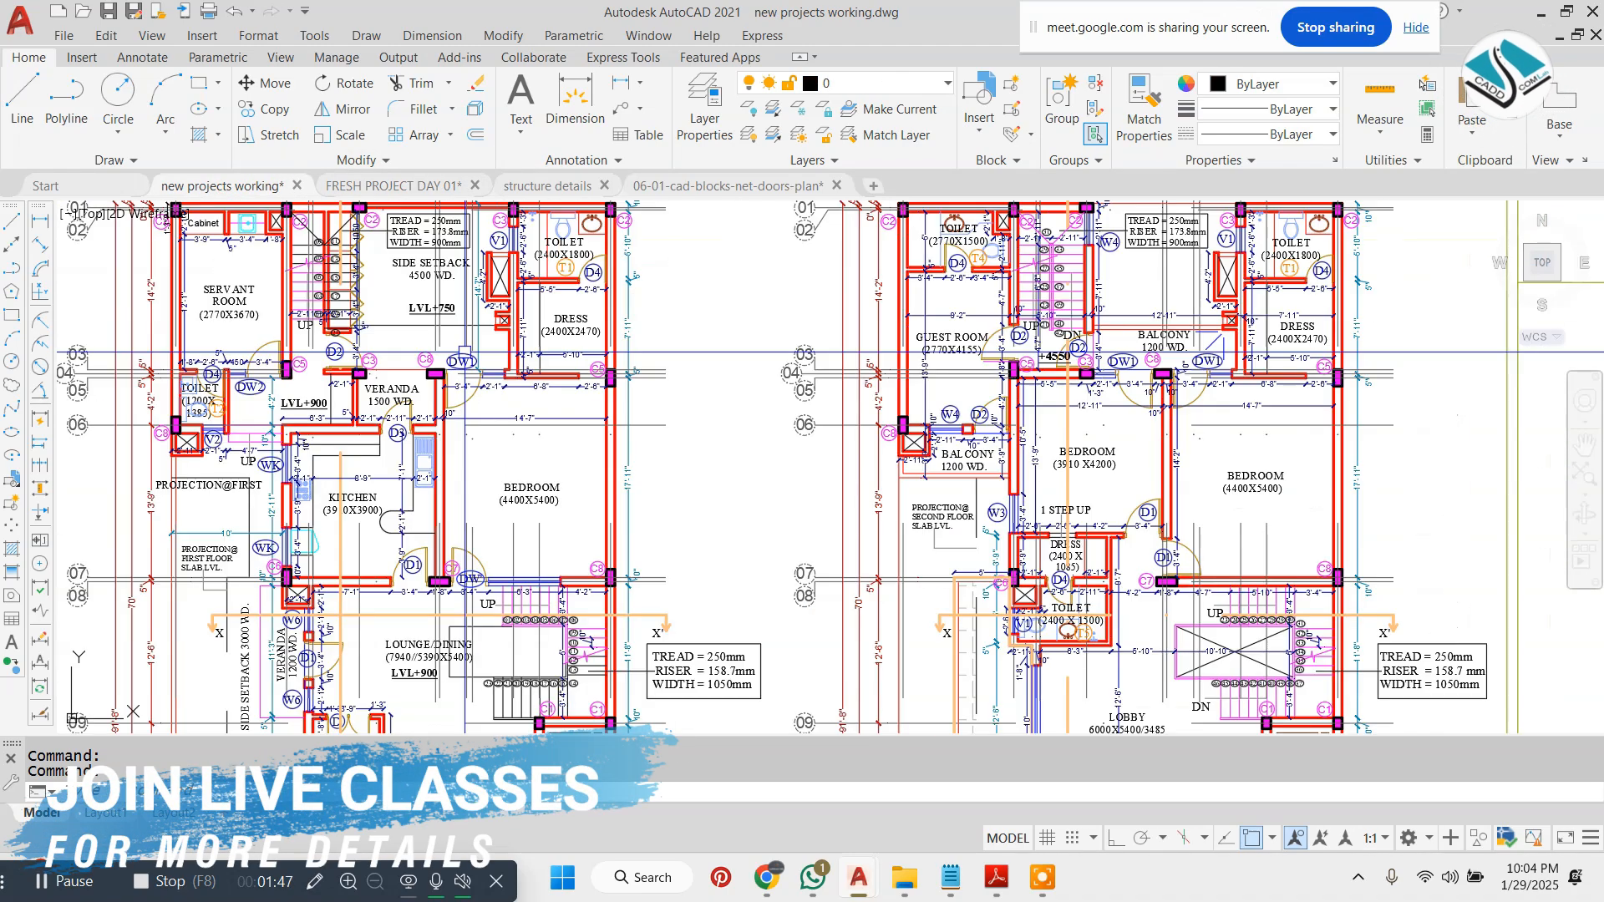
# - Look through the complete list of layers in the floor plan drawing, and close the list
pyautogui.click(941, 81)
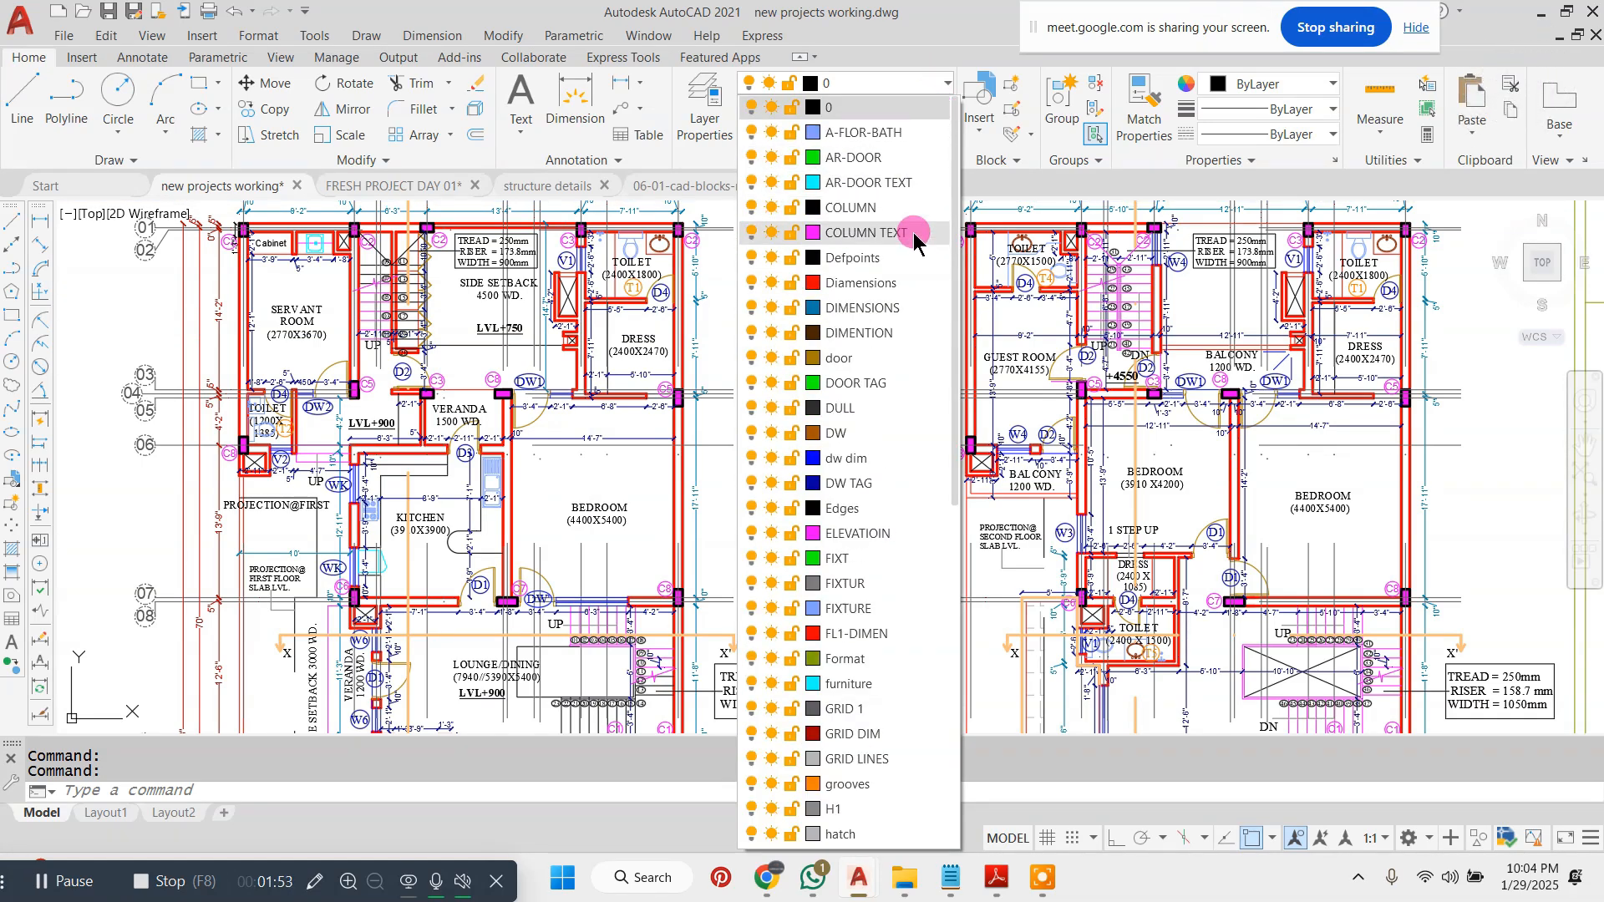
pyautogui.scroll(-3, 889, 302)
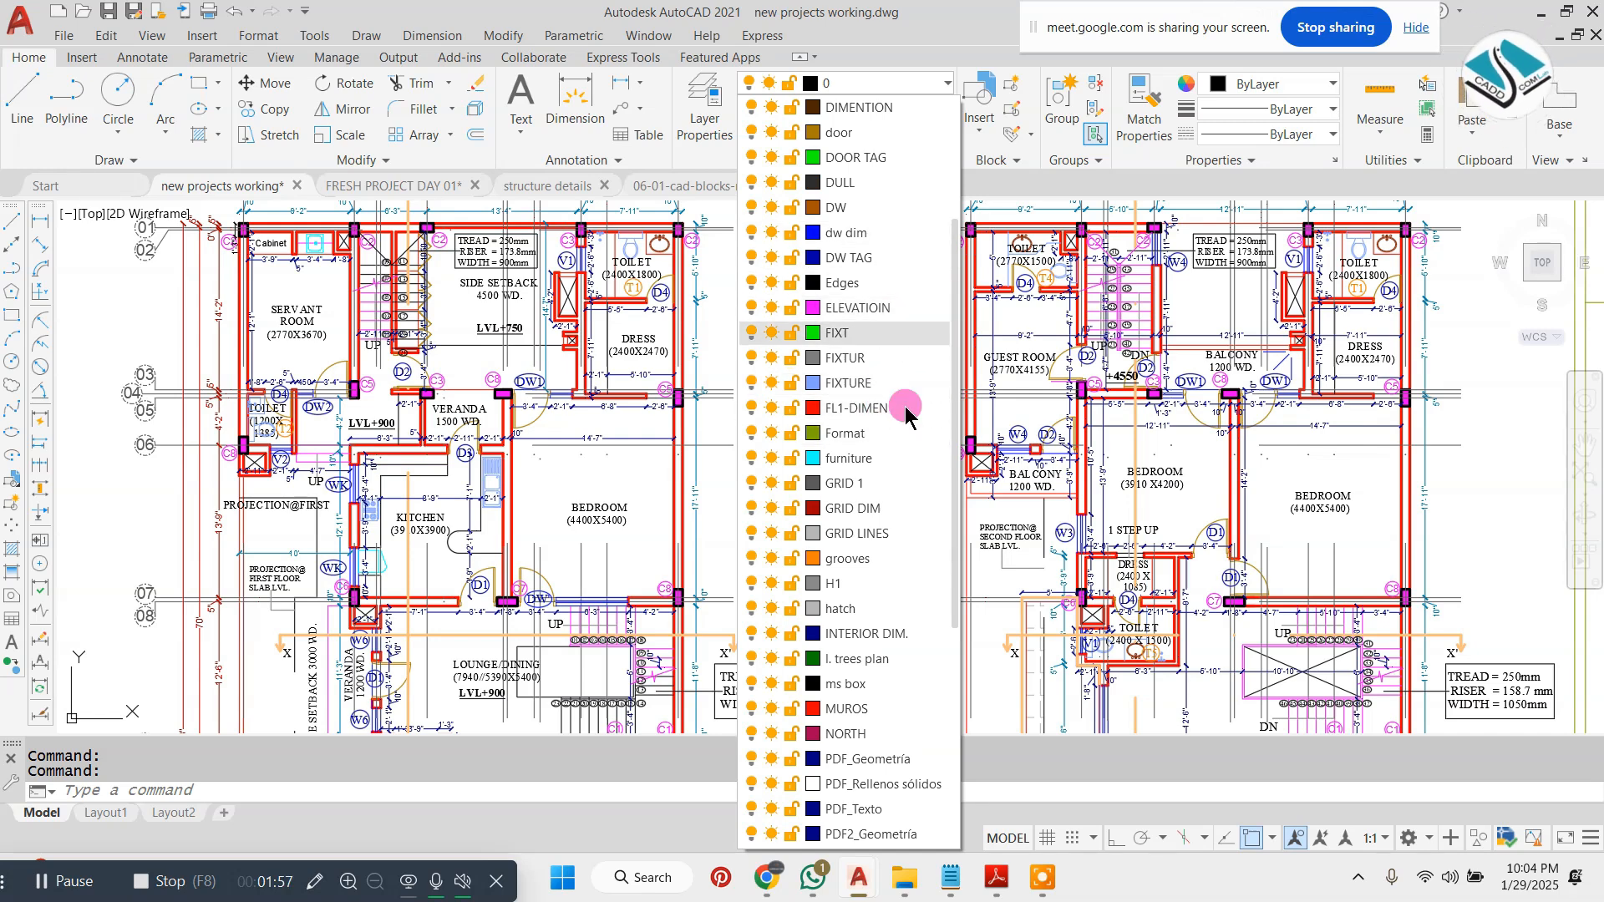
pyautogui.scroll(-3, 887, 267)
pyautogui.scroll(-2, 879, 414)
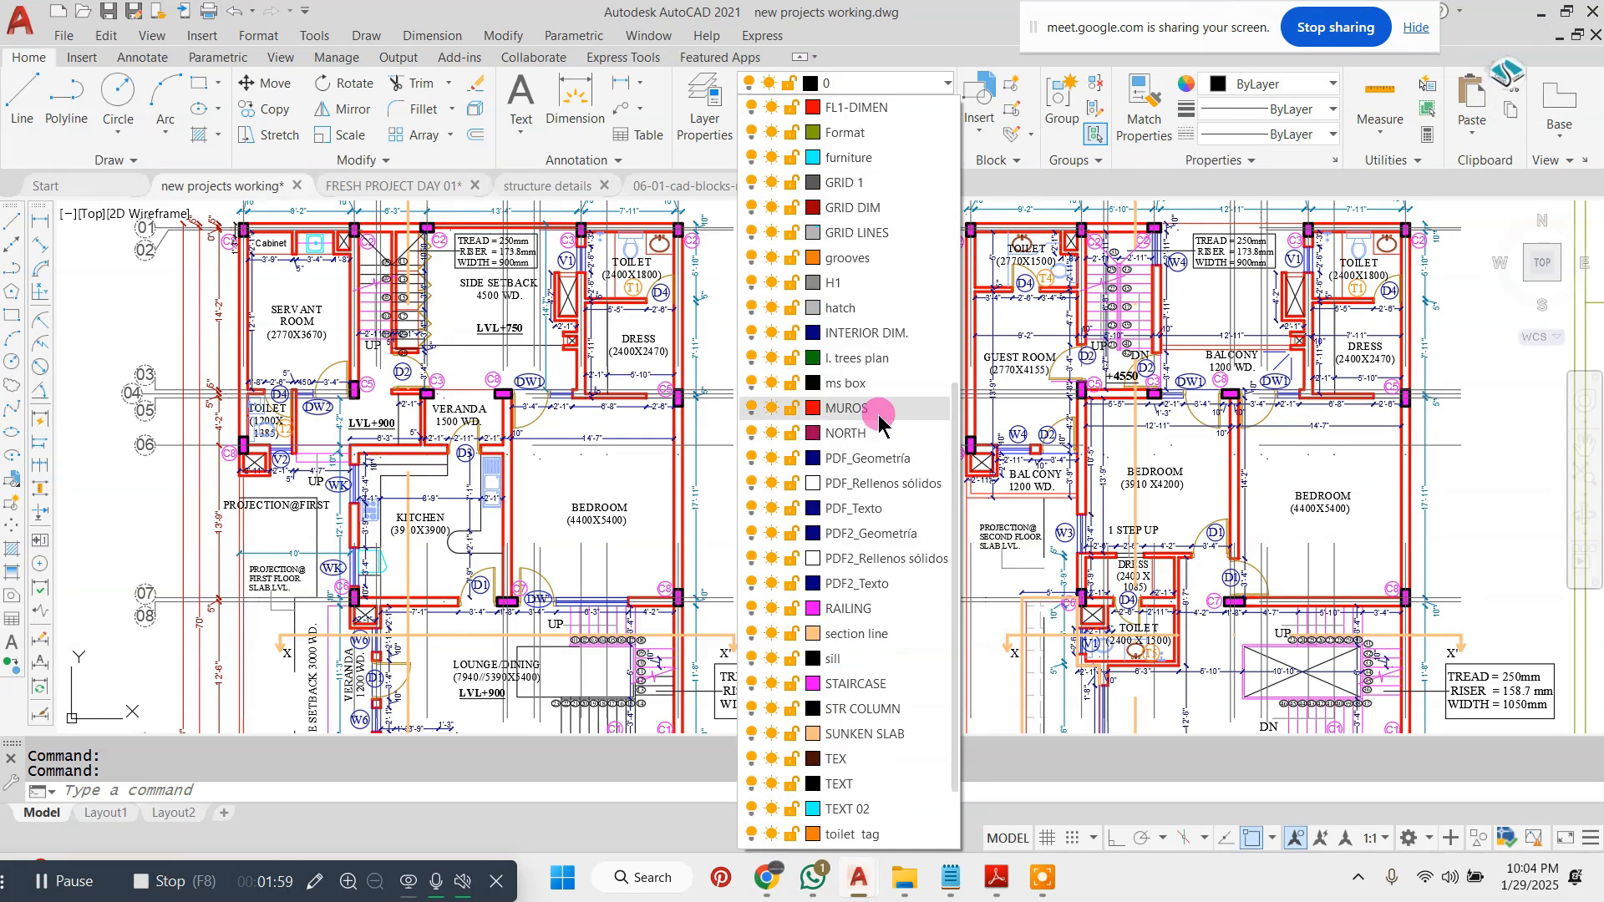
pyautogui.scroll(2, 875, 369)
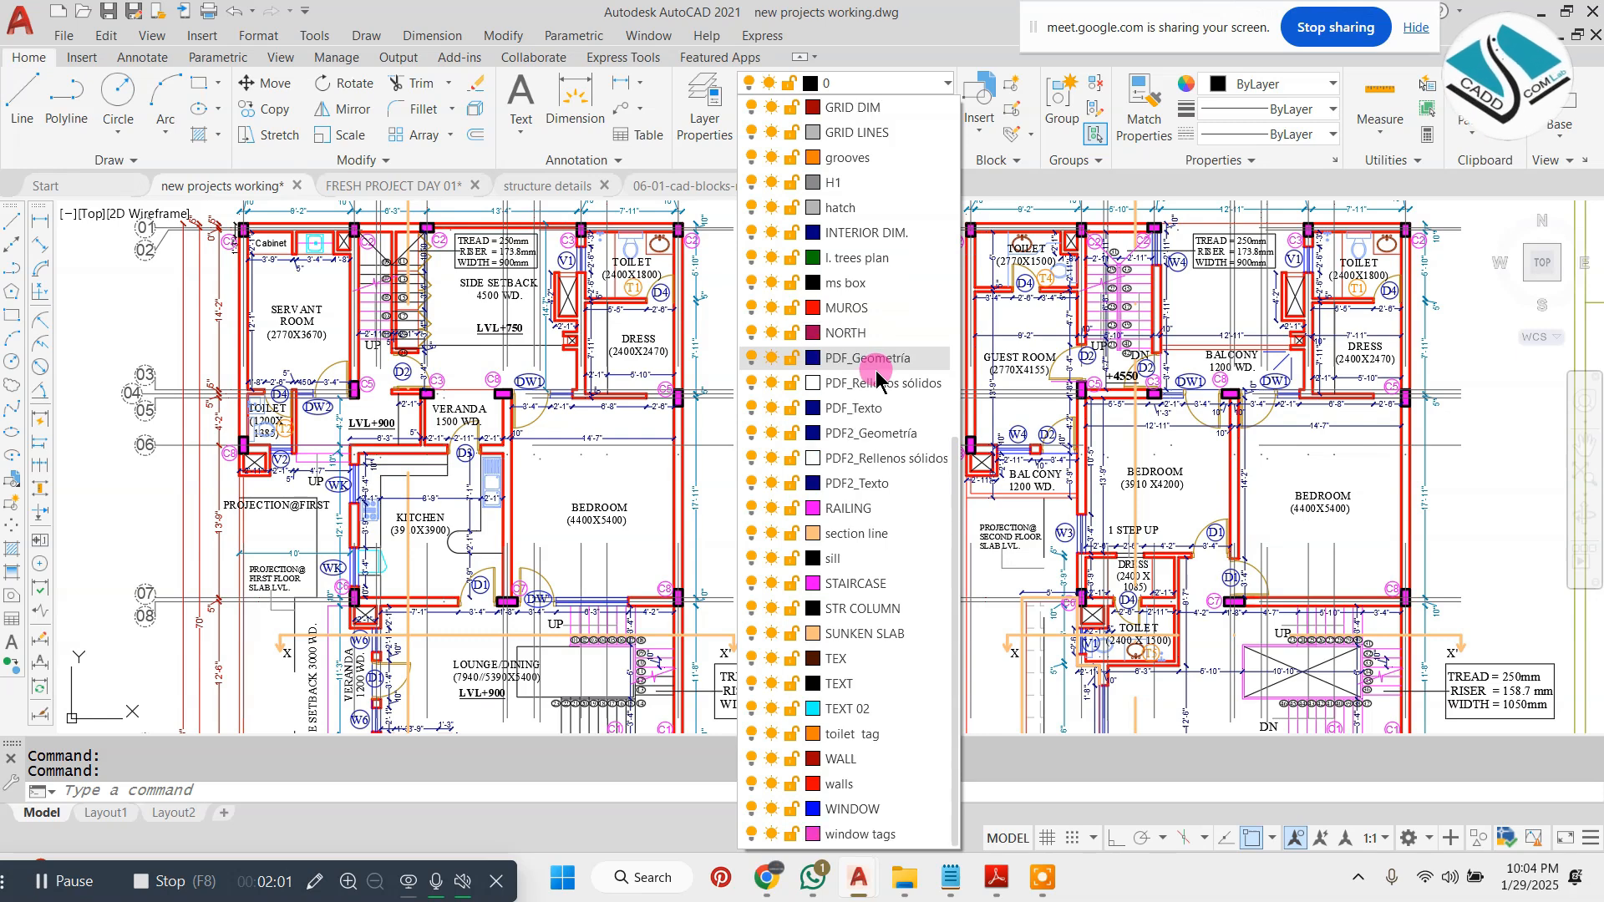
pyautogui.scroll(6, 873, 334)
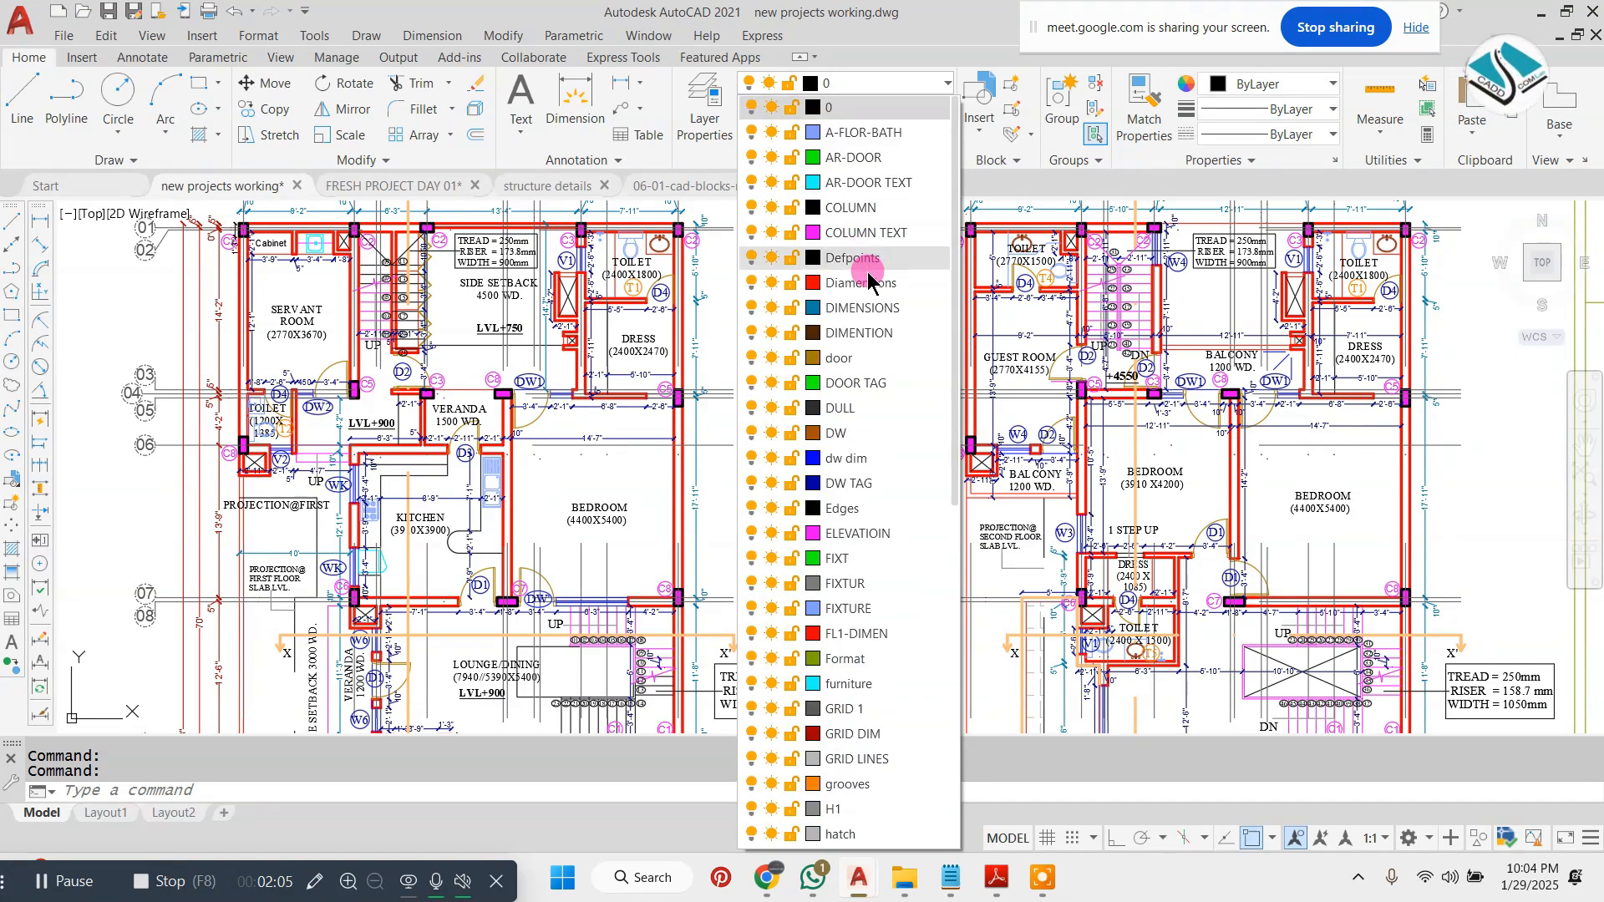
pyautogui.click(713, 339)
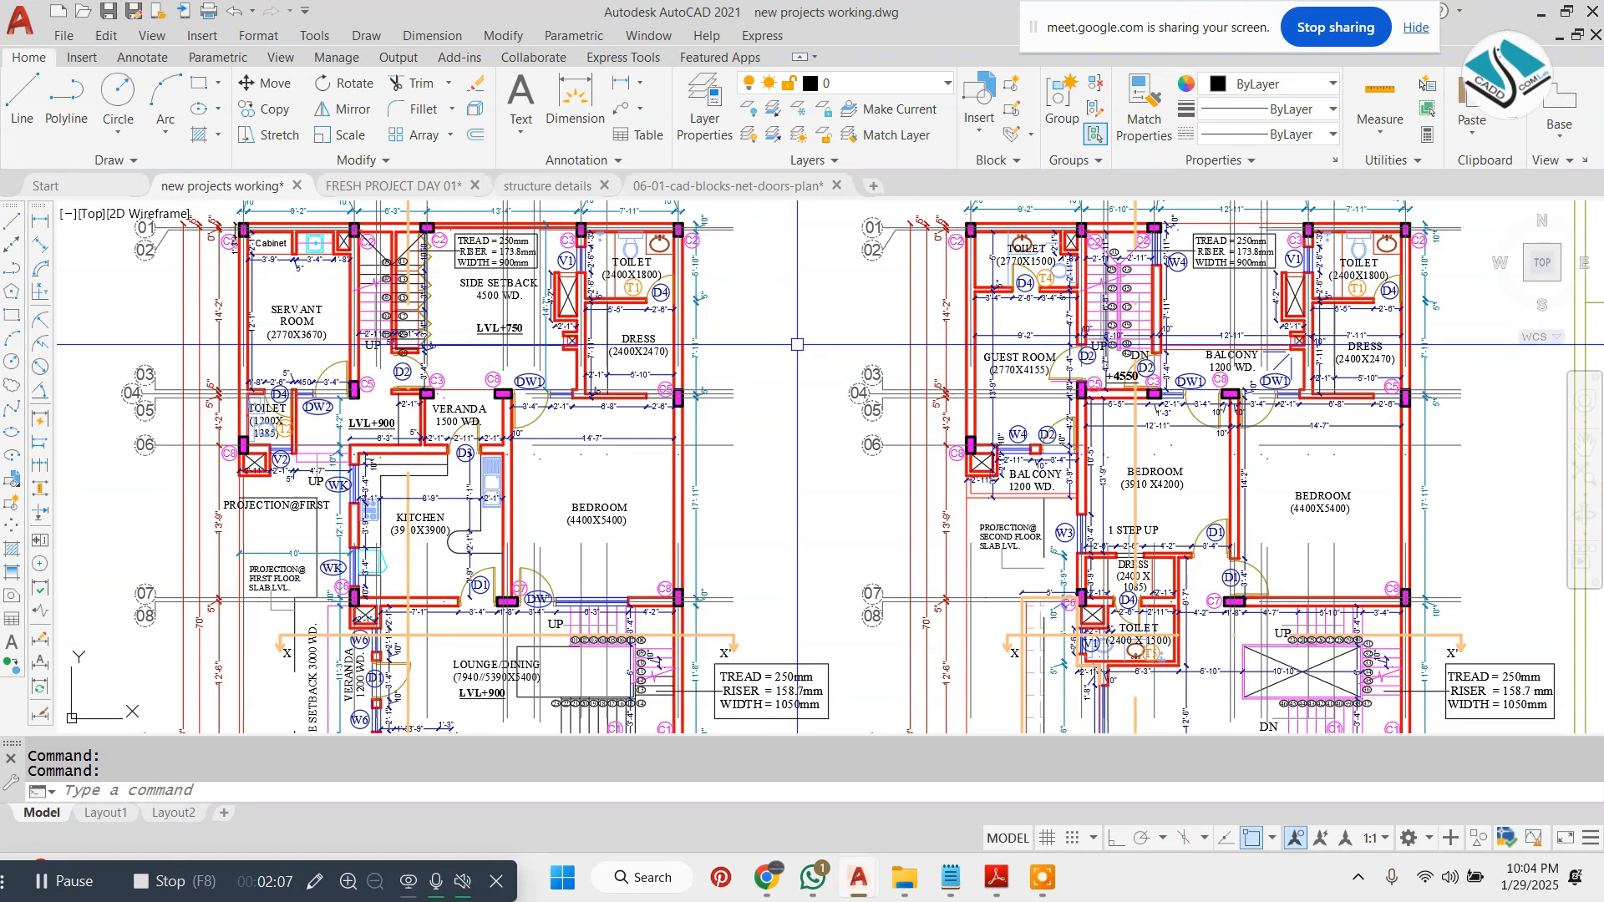
# - Open the layer properties with the LA command and circle the Lineweight column using the annotation pen
pyautogui.press('Return')
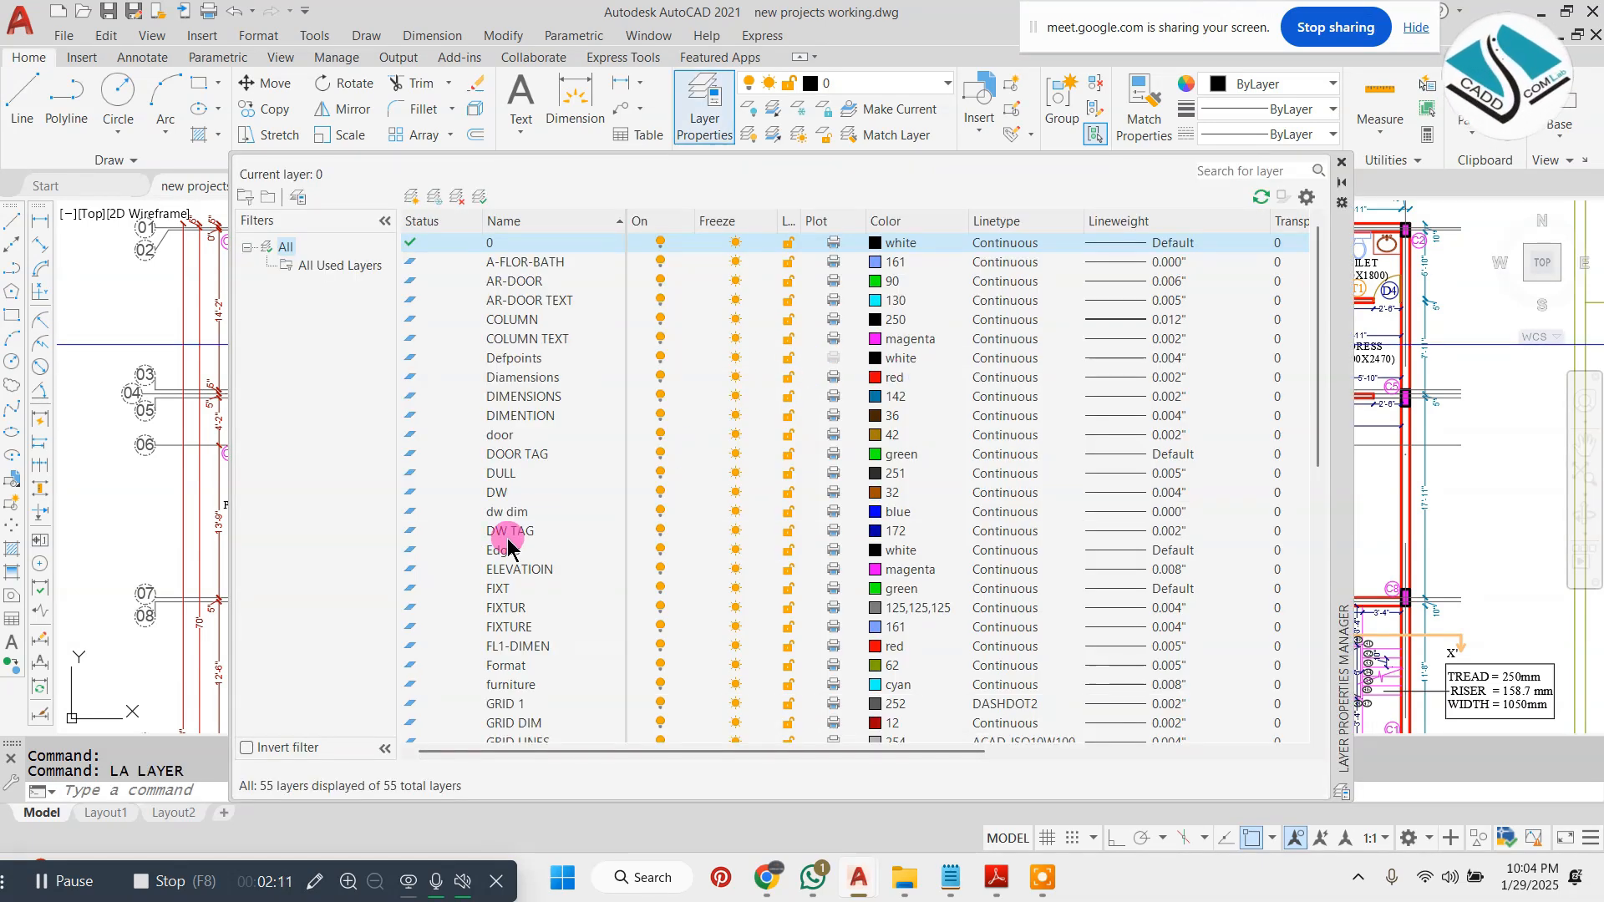
pyautogui.click(314, 882)
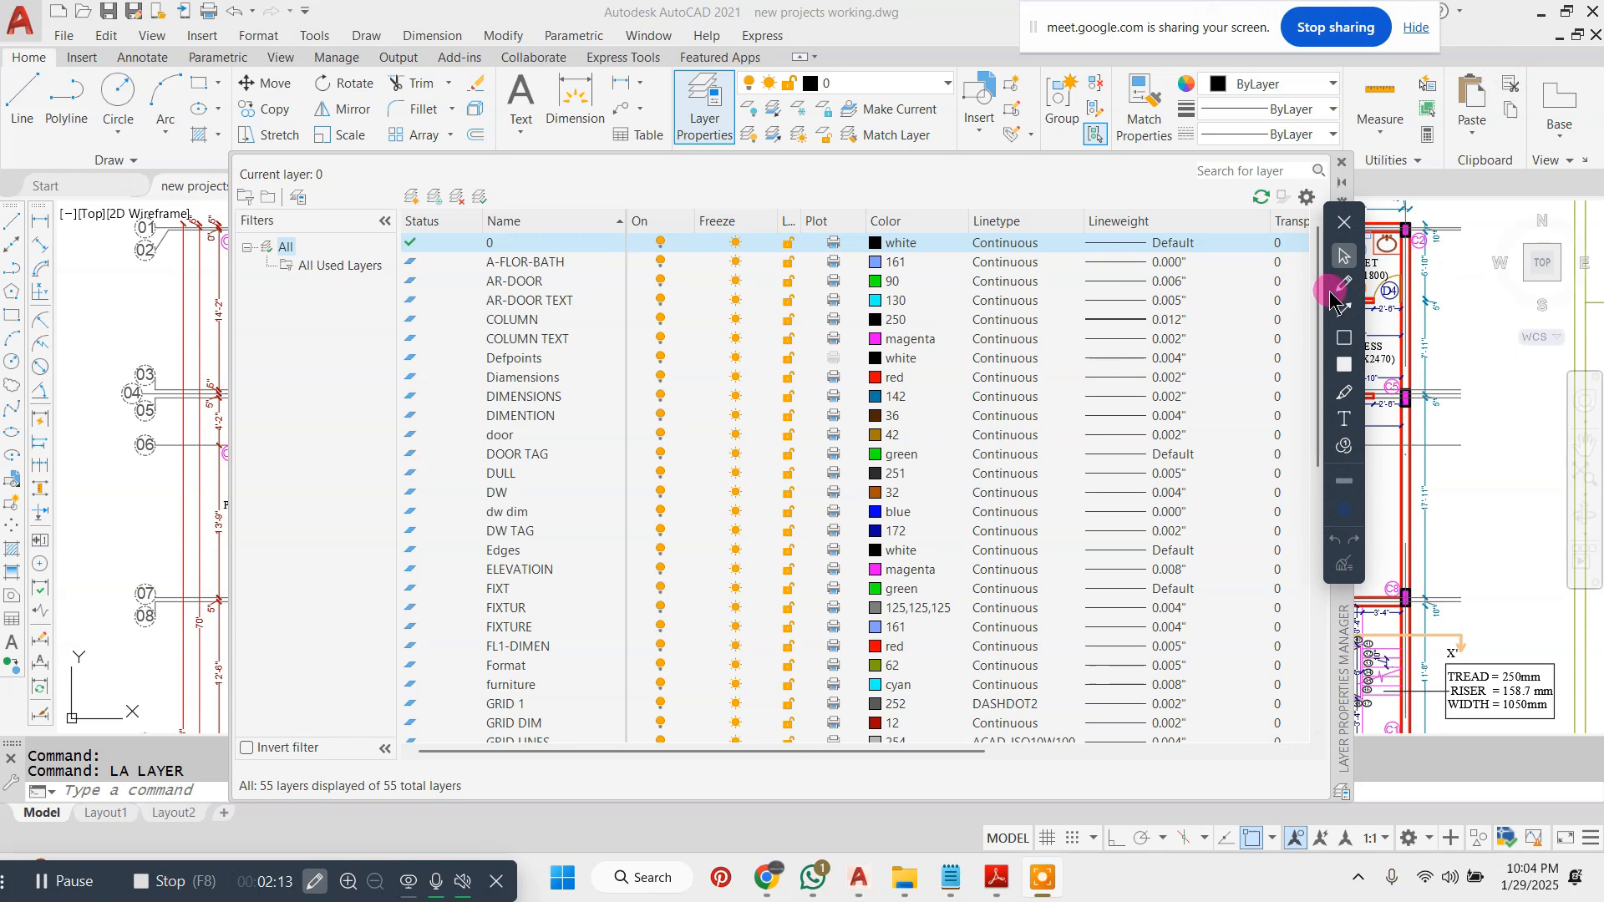
pyautogui.moveTo(1180, 178)
pyautogui.mouseDown()
pyautogui.moveTo(1062, 243)
pyautogui.moveTo(1044, 639)
pyautogui.moveTo(1218, 730)
pyautogui.moveTo(1253, 129)
pyautogui.moveTo(1162, 174)
pyautogui.mouseUp()
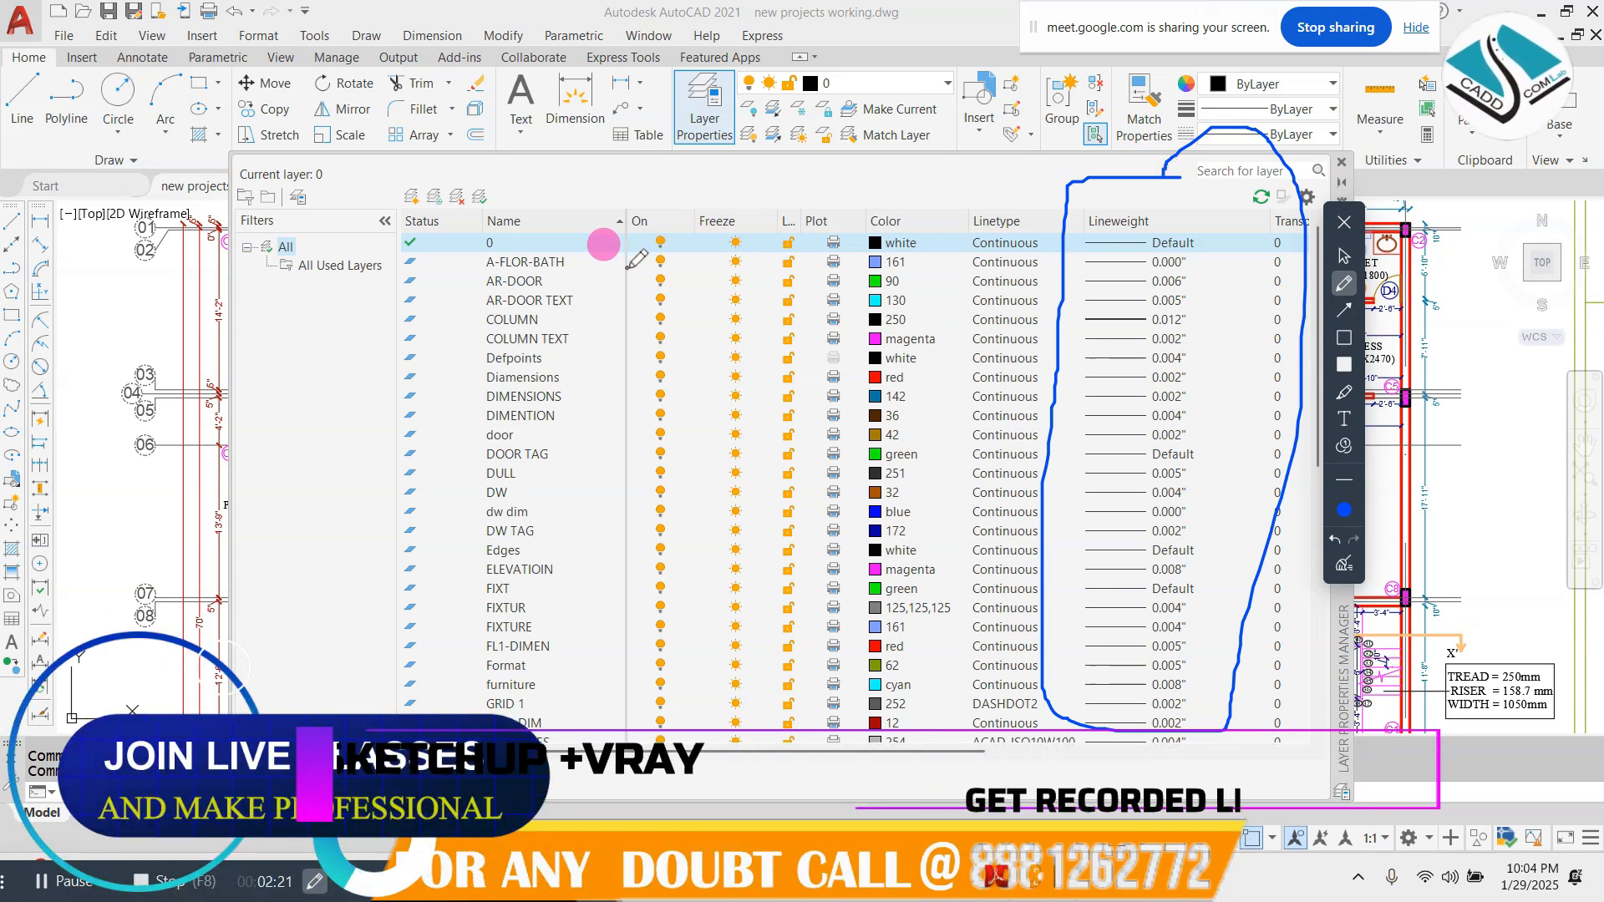
# - Draw pen lines from the layer names, from layer 0 down to the elevation layer, across towards the Lineweight column
pyautogui.moveTo(547, 242); pyautogui.dragTo(1081, 209)
pyautogui.moveTo(547, 302); pyautogui.dragTo(1081, 288)
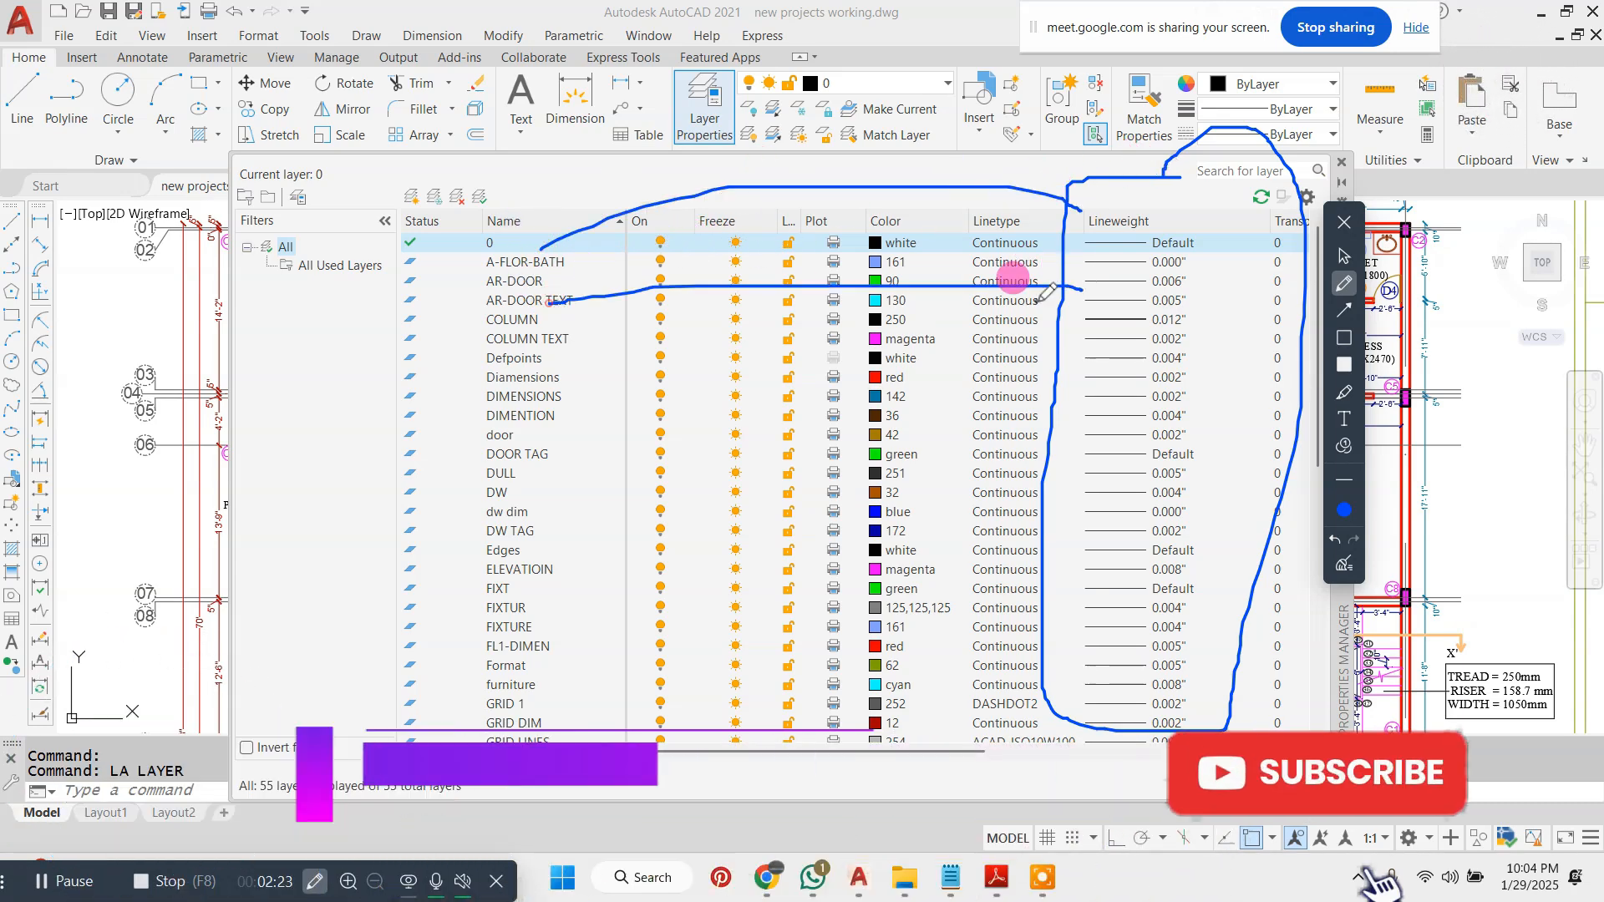
pyautogui.moveTo(539, 342); pyautogui.dragTo(1061, 334)
pyautogui.moveTo(543, 382); pyautogui.dragTo(1111, 349)
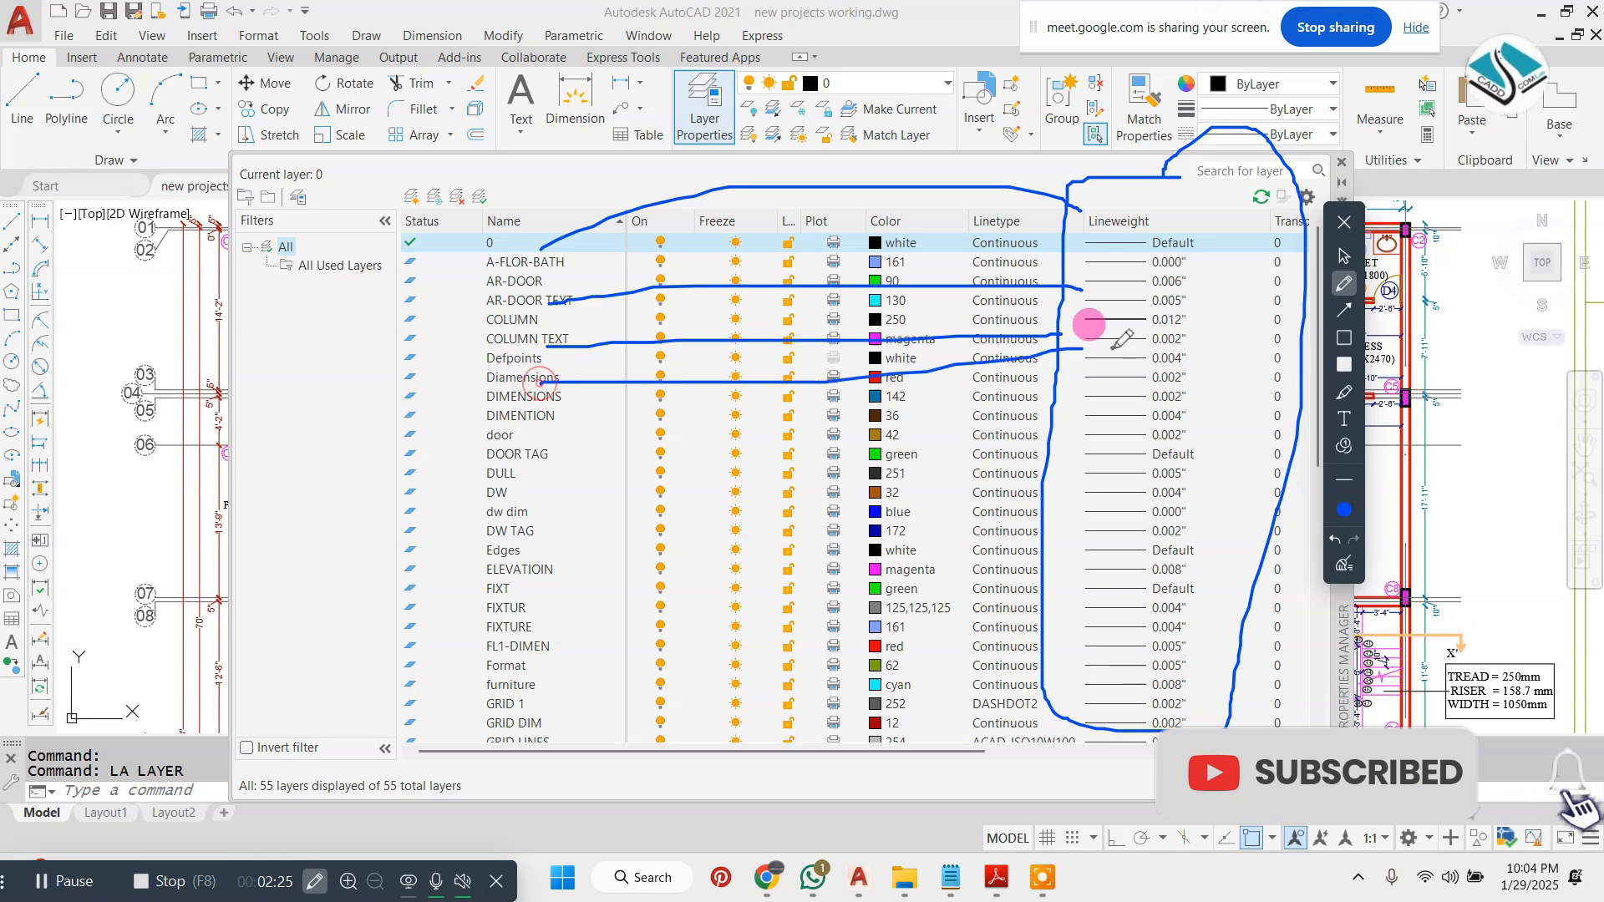
pyautogui.moveTo(552, 415); pyautogui.dragTo(1136, 358)
pyautogui.moveTo(541, 455); pyautogui.dragTo(1027, 447)
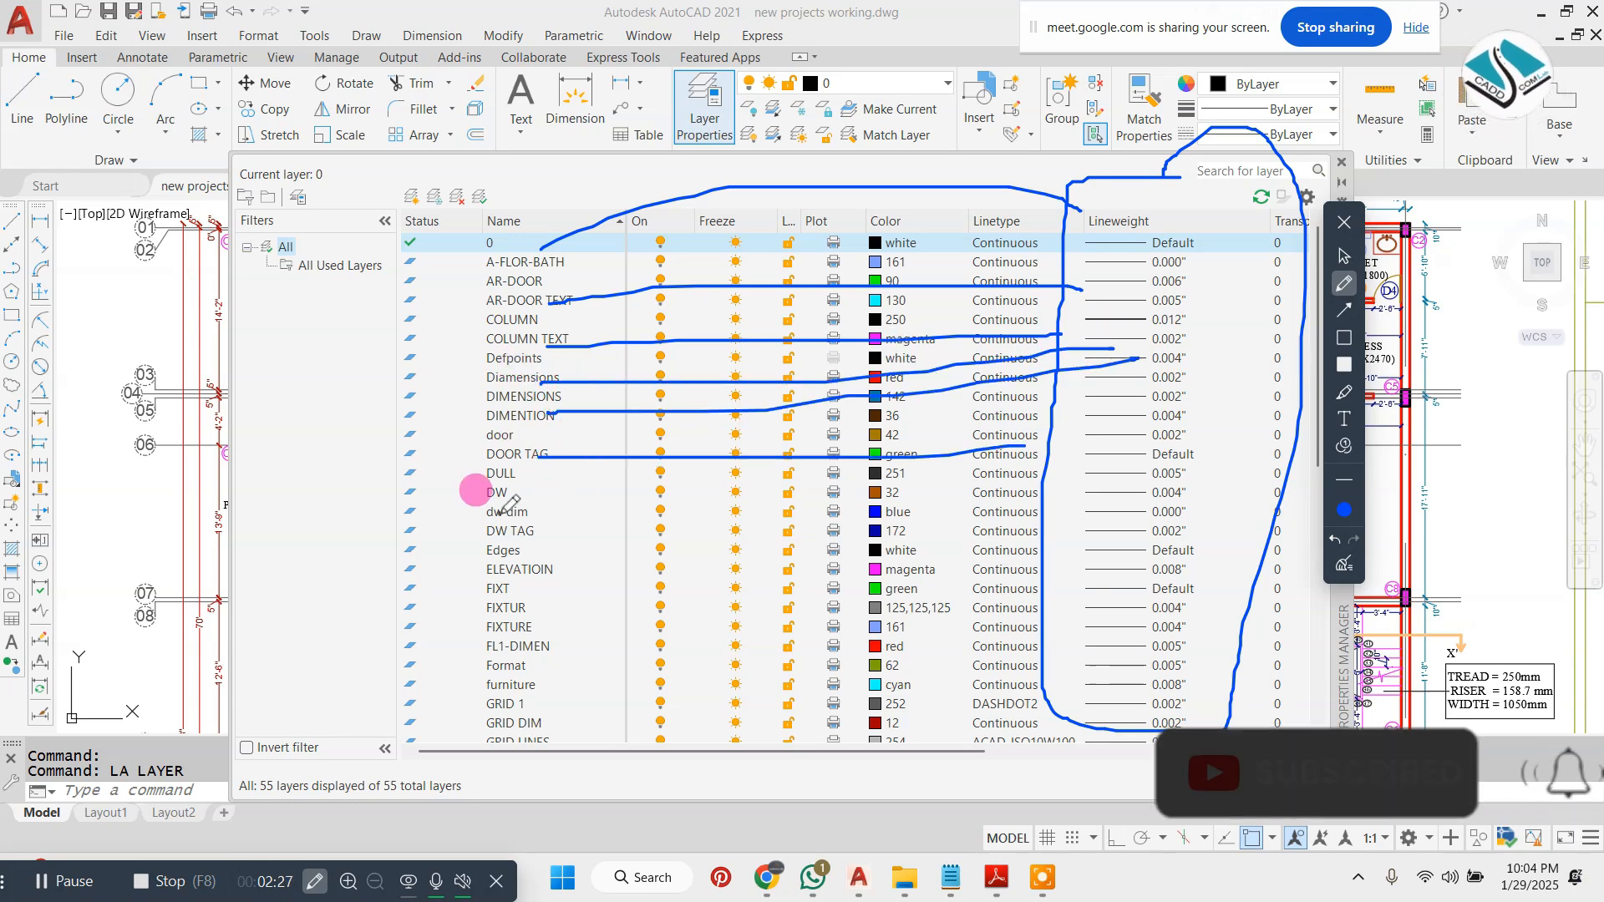
pyautogui.moveTo(498, 482); pyautogui.dragTo(990, 462)
pyautogui.moveTo(501, 520); pyautogui.dragTo(1081, 519)
pyautogui.moveTo(561, 582)
pyautogui.mouseDown()
pyautogui.moveTo(744, 551)
pyautogui.moveTo(1040, 547)
pyautogui.mouseUp()
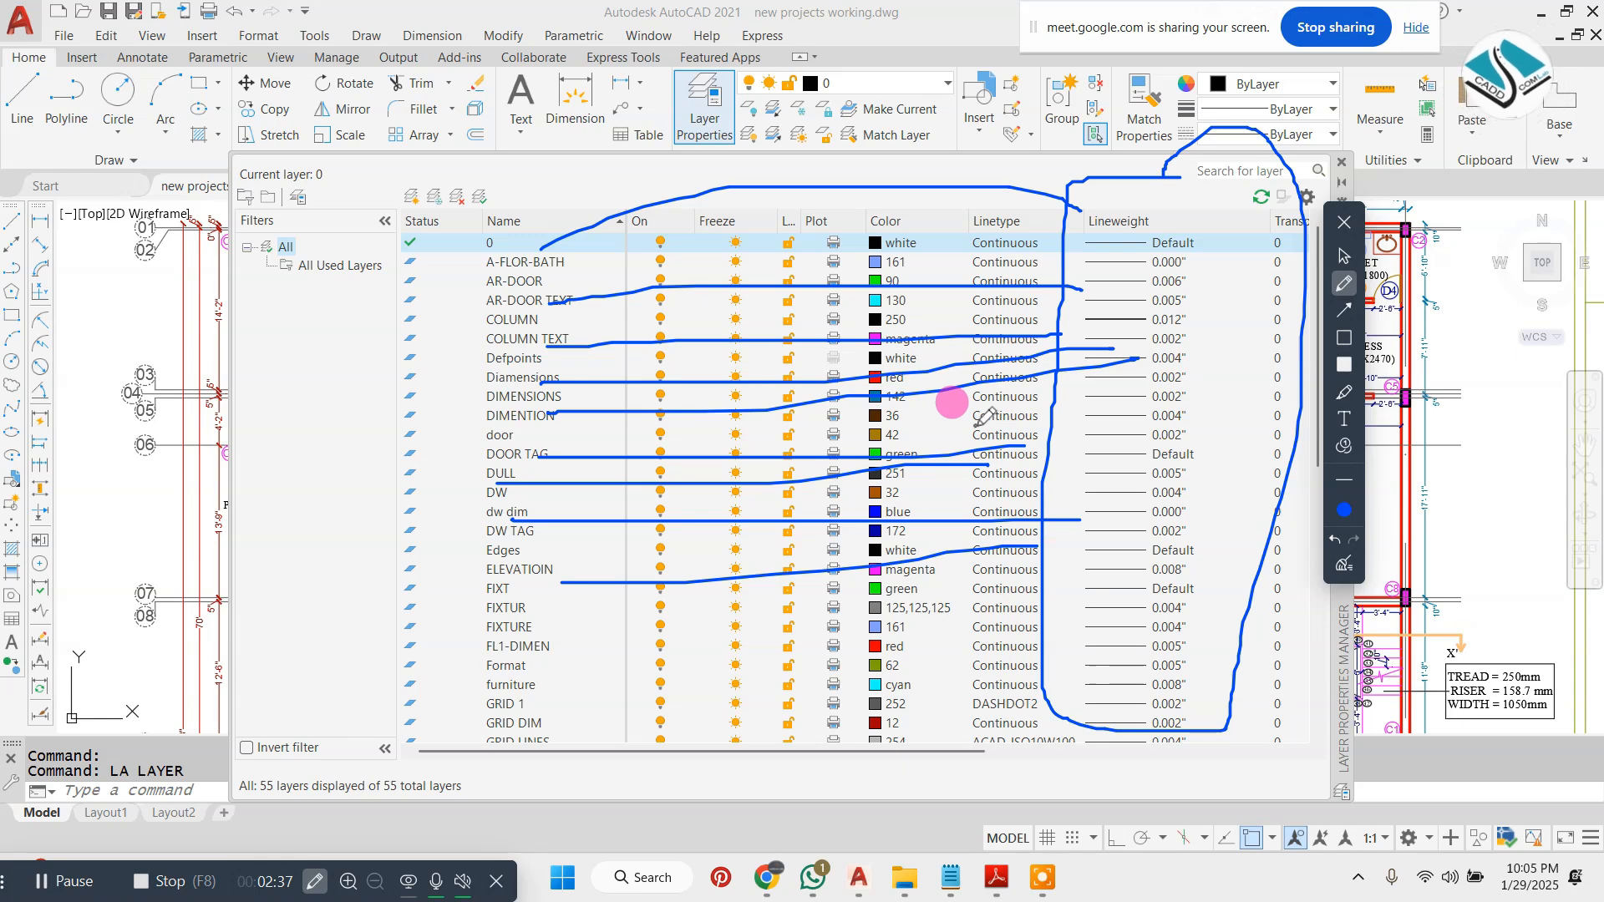
# - Outline the lineweight values once more with the pen, and clear all annotations from the screen
pyautogui.moveTo(1203, 240)
pyautogui.mouseDown()
pyautogui.moveTo(1210, 547)
pyautogui.moveTo(1104, 678)
pyautogui.moveTo(1096, 173)
pyautogui.mouseUp()
pyautogui.moveTo(1192, 219); pyautogui.dragTo(1206, 244)
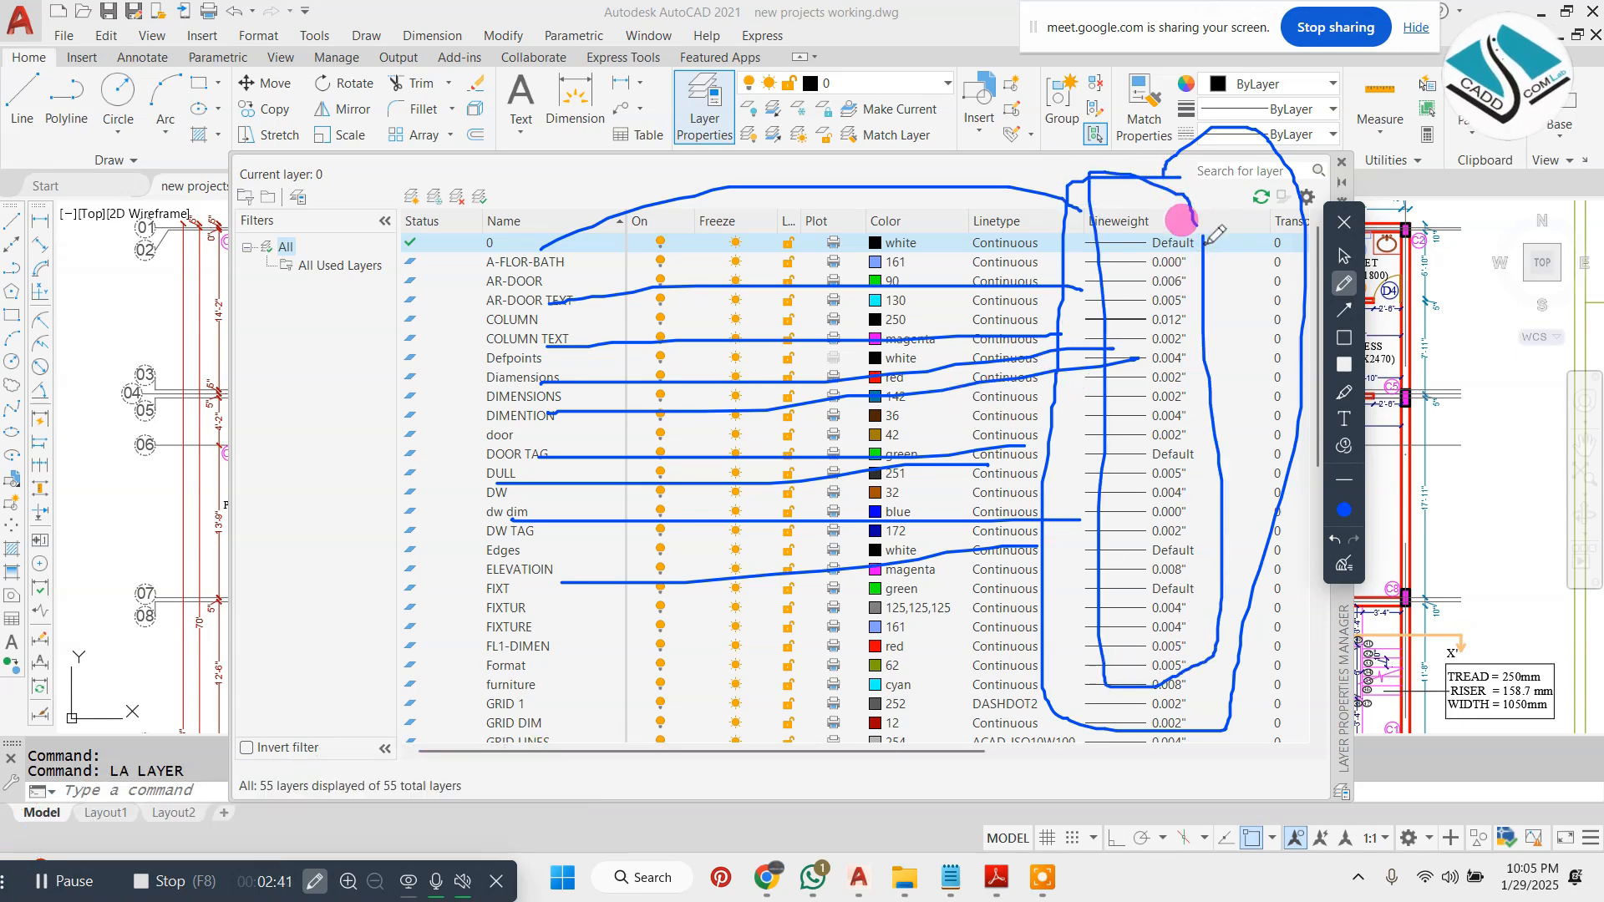
pyautogui.click(1345, 566)
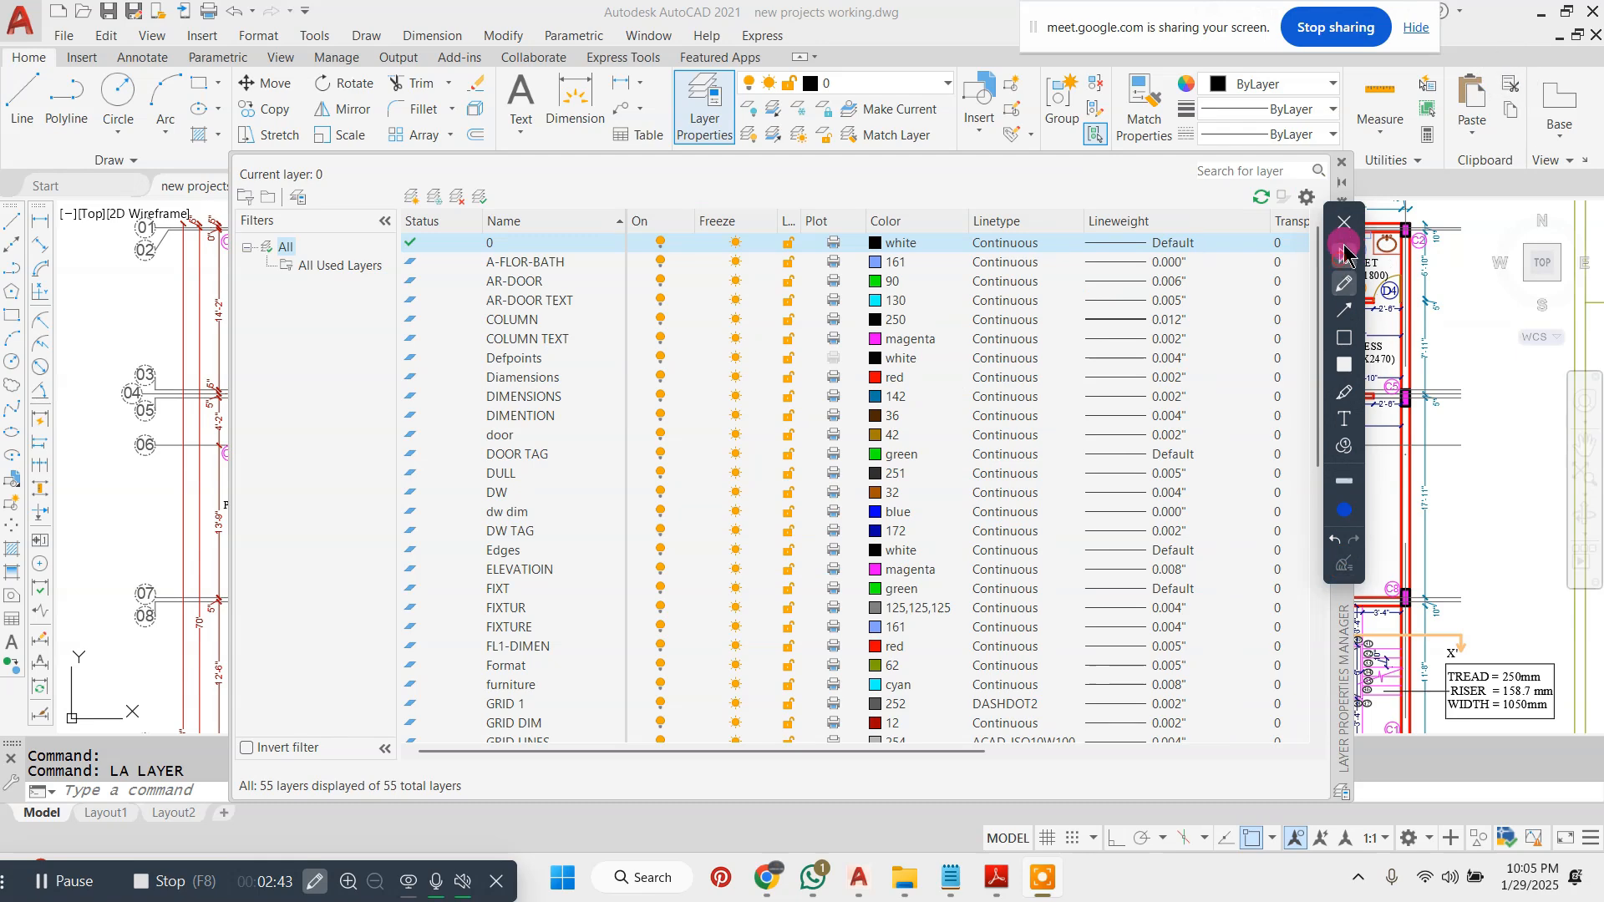
# - Look further down the layer list, outline the Lineweight column with the annotation pen, and clear the annotation
pyautogui.click(1343, 222)
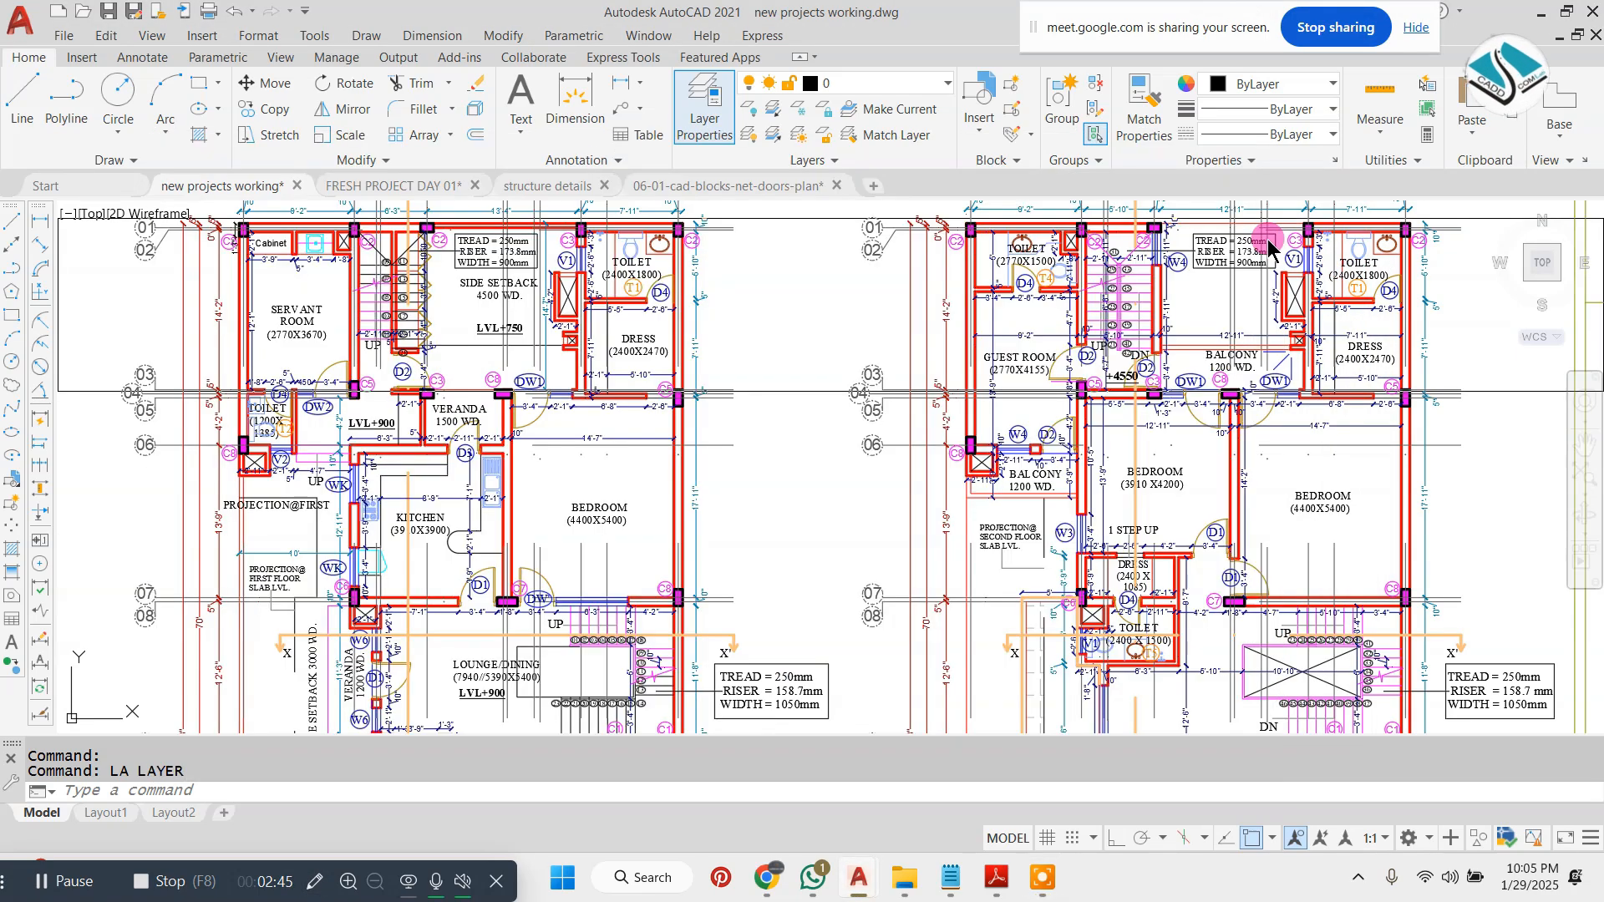
pyautogui.moveTo(1268, 242); pyautogui.dragTo(1255, 290)
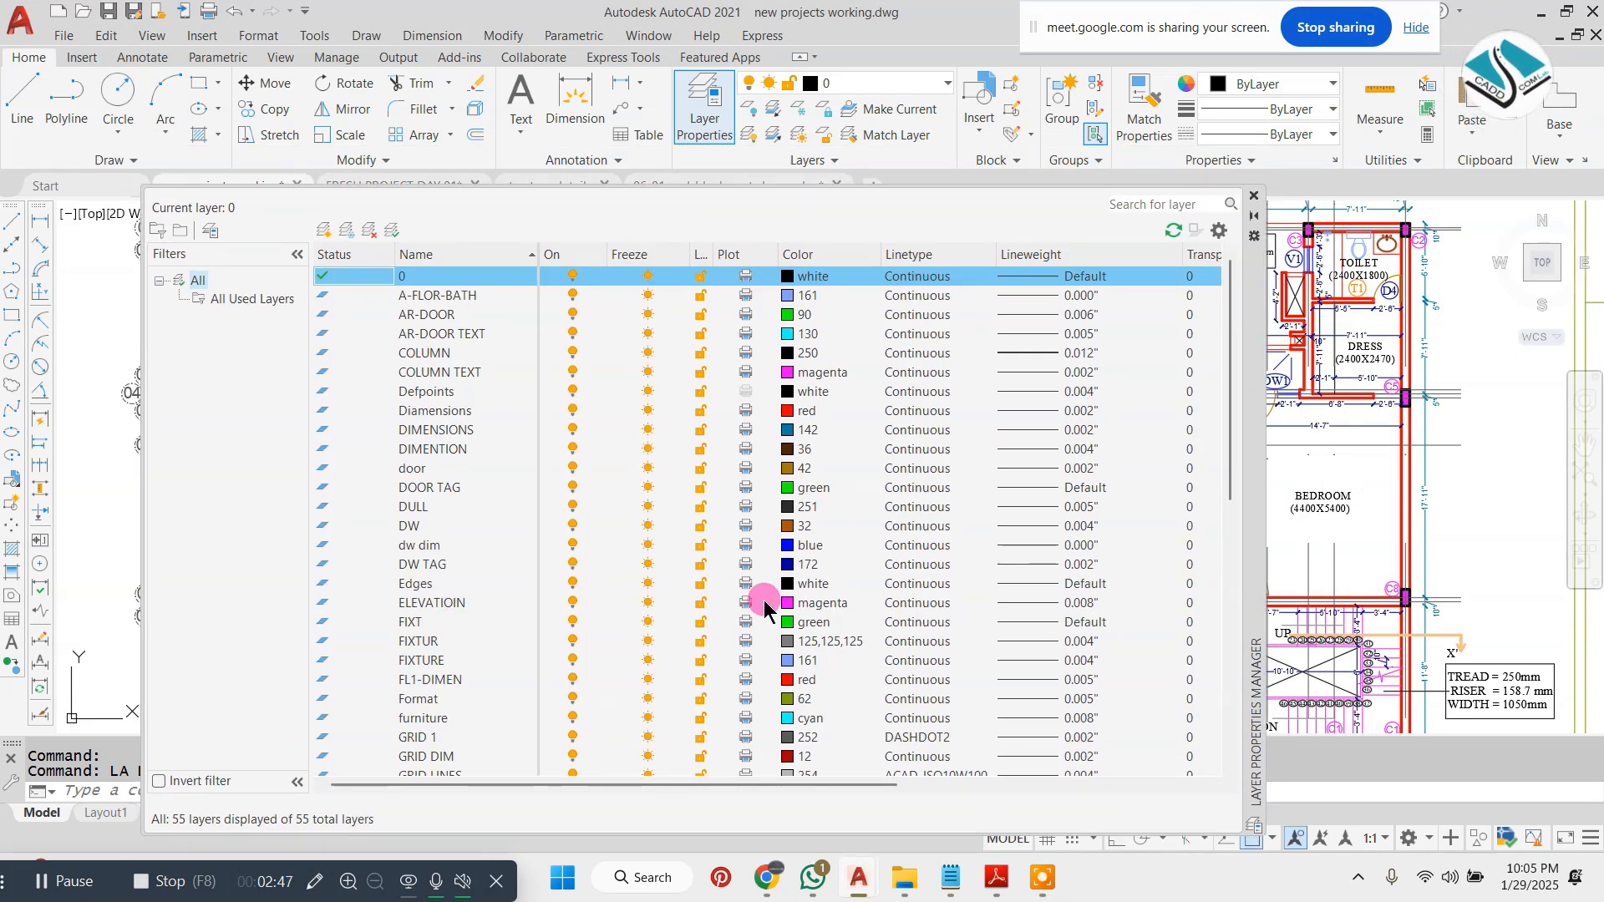
pyautogui.scroll(-7, 764, 605)
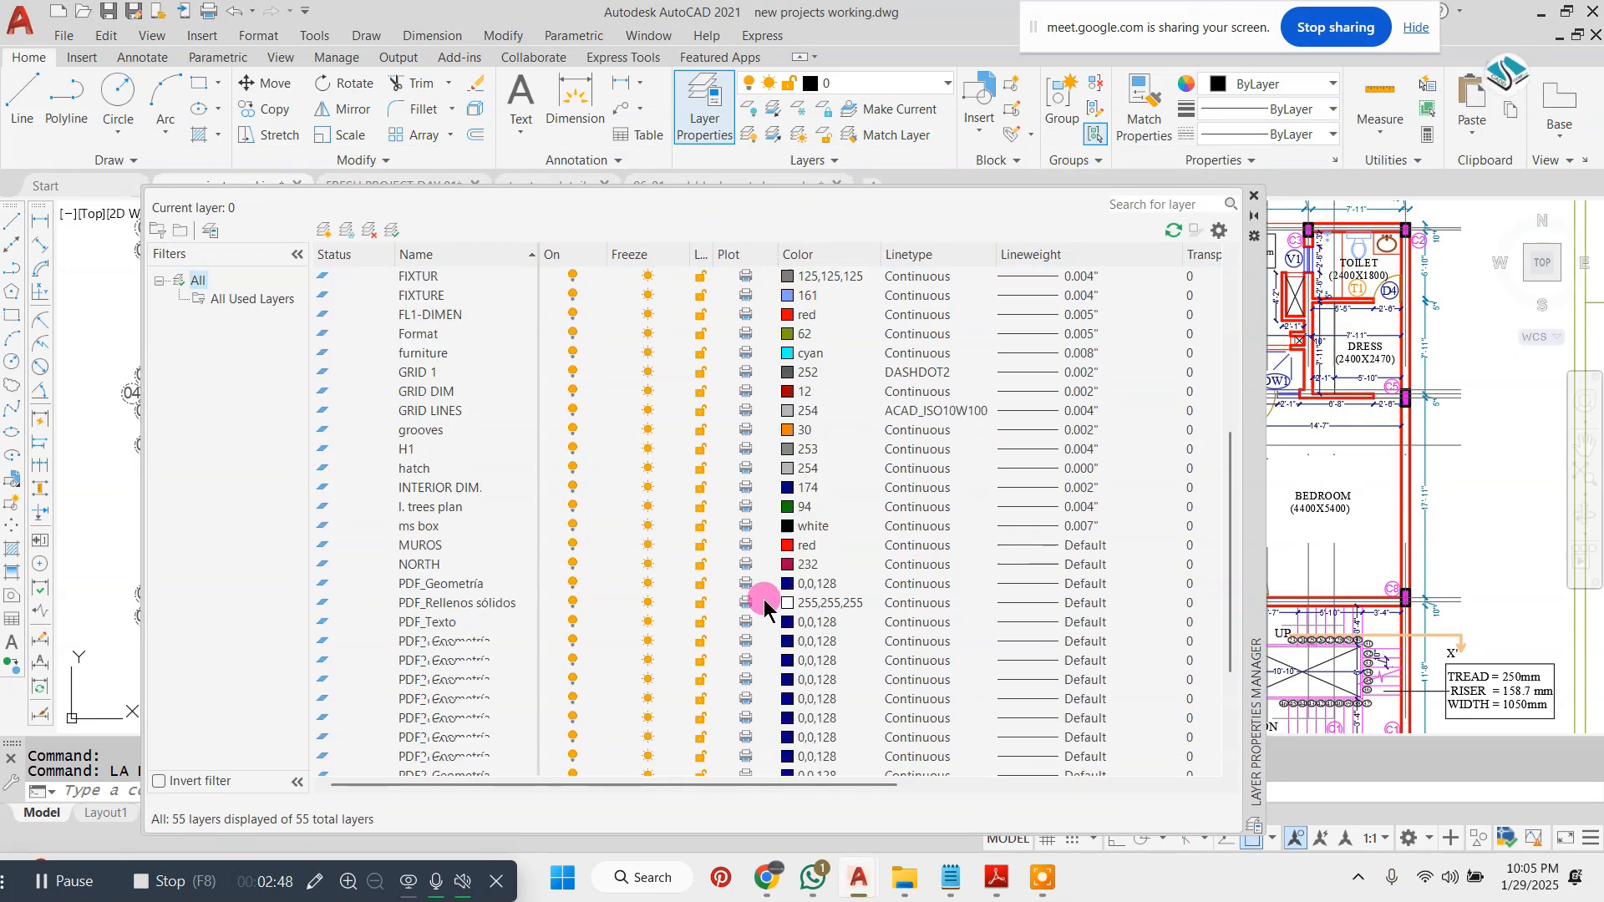
pyautogui.click(315, 882)
pyautogui.moveTo(1123, 244)
pyautogui.mouseDown()
pyautogui.moveTo(988, 250)
pyautogui.moveTo(969, 776)
pyautogui.moveTo(1123, 716)
pyautogui.moveTo(1138, 317)
pyautogui.mouseUp()
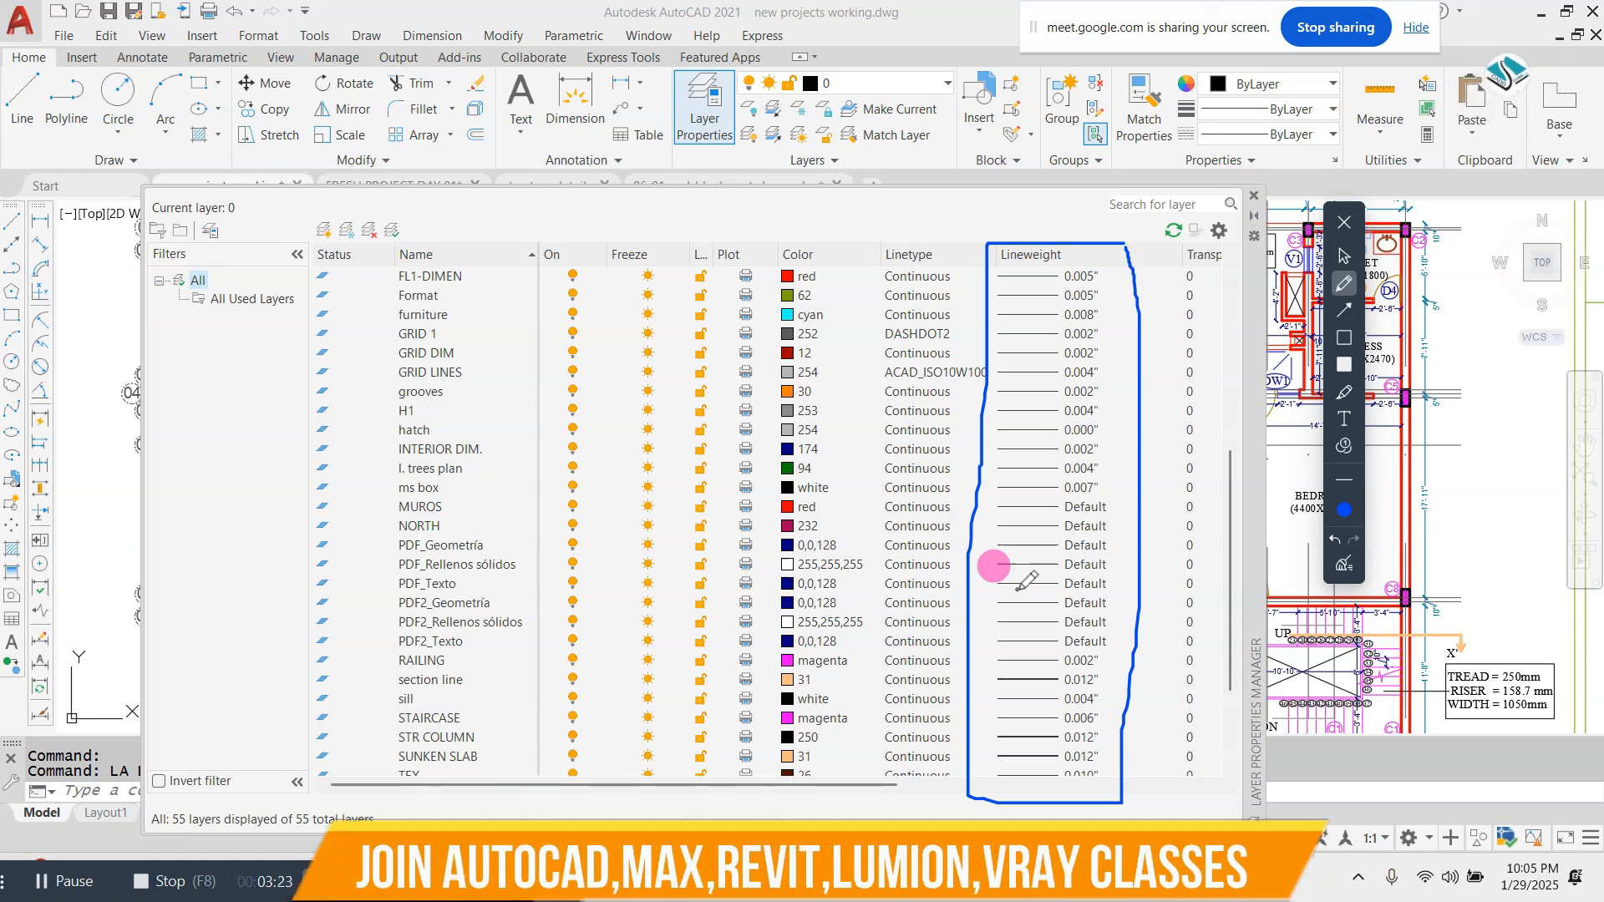
pyautogui.click(1343, 564)
pyautogui.click(1344, 222)
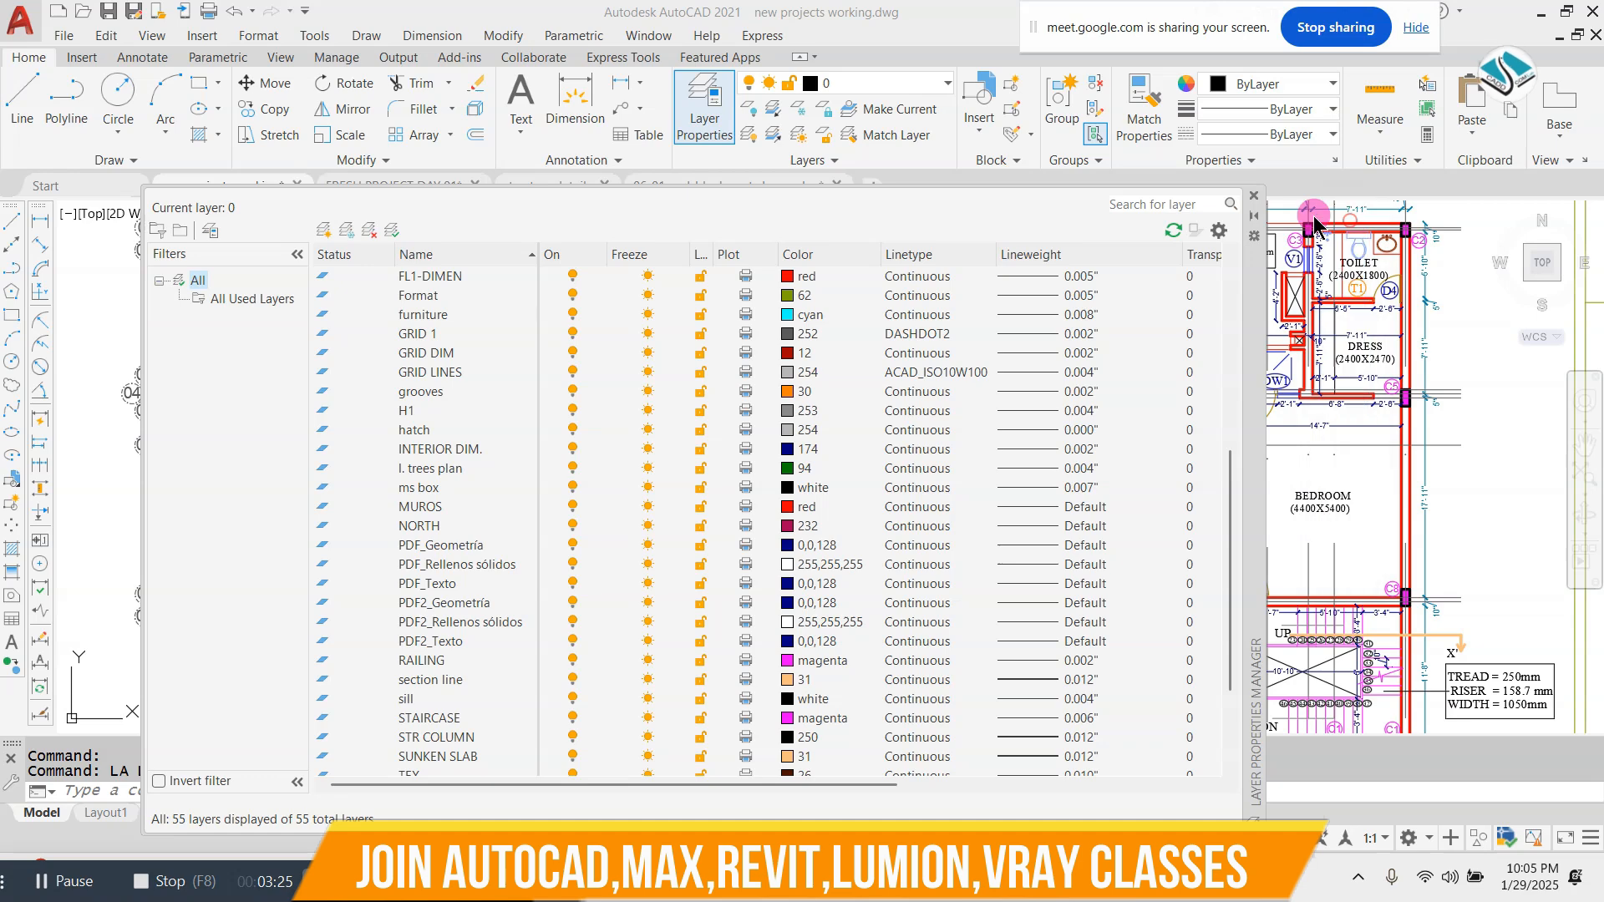
# - Close the layer properties and look briefly at the available object colors
pyautogui.click(1253, 195)
pyautogui.click(1328, 84)
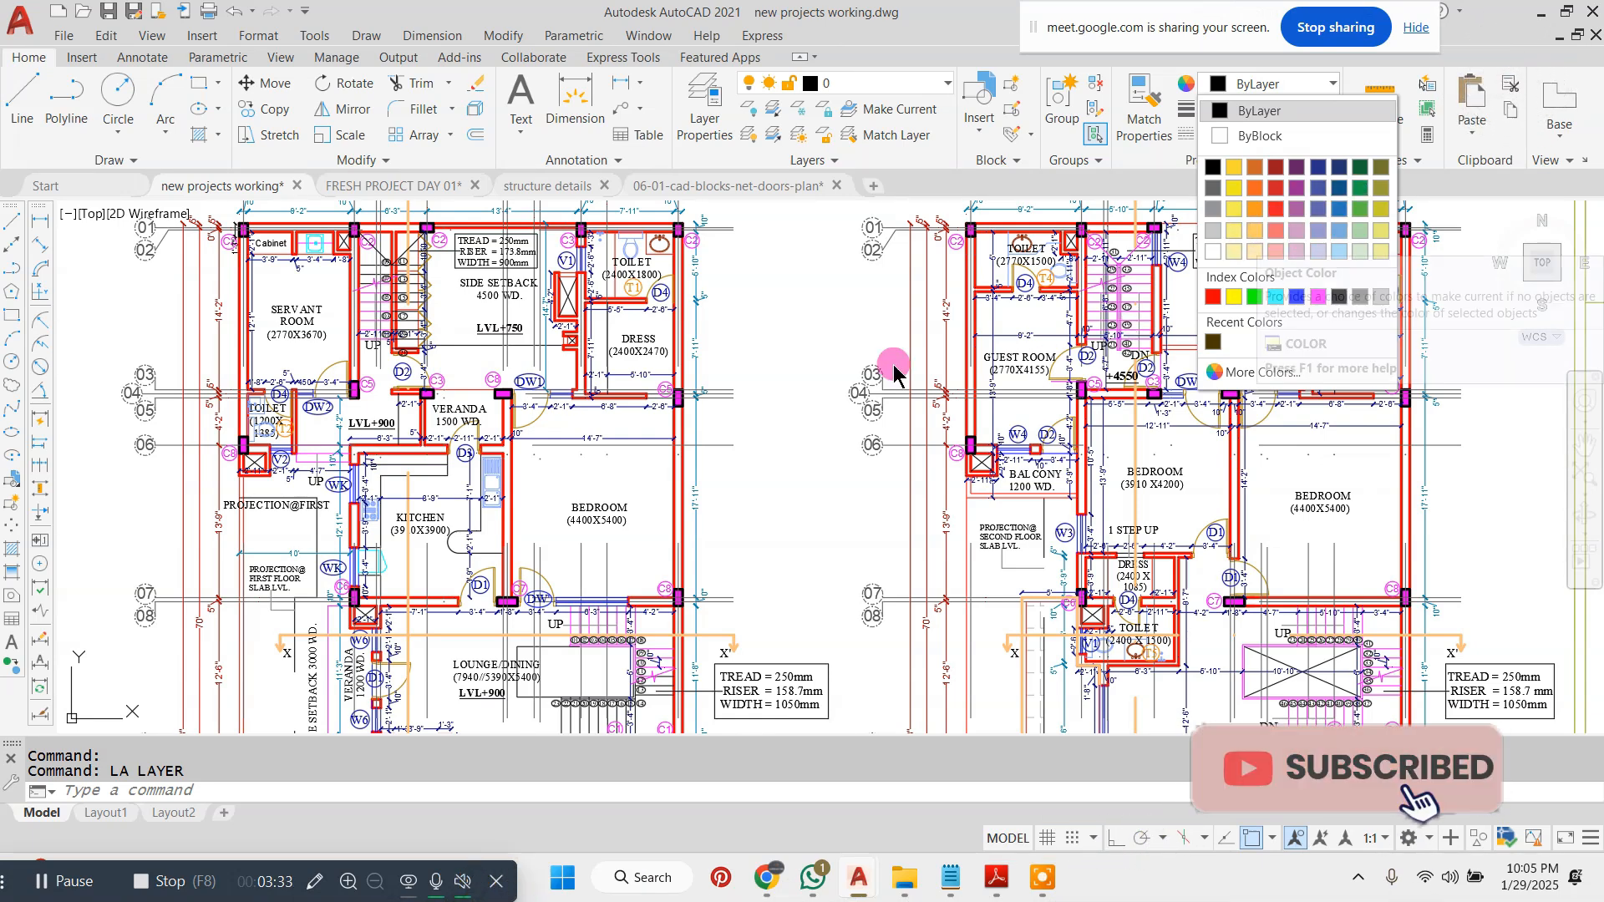
pyautogui.click(860, 361)
# - Switch to Notepad and add "3-LINE WEIGHT---" as a new line below the layer template note
pyautogui.click(950, 877)
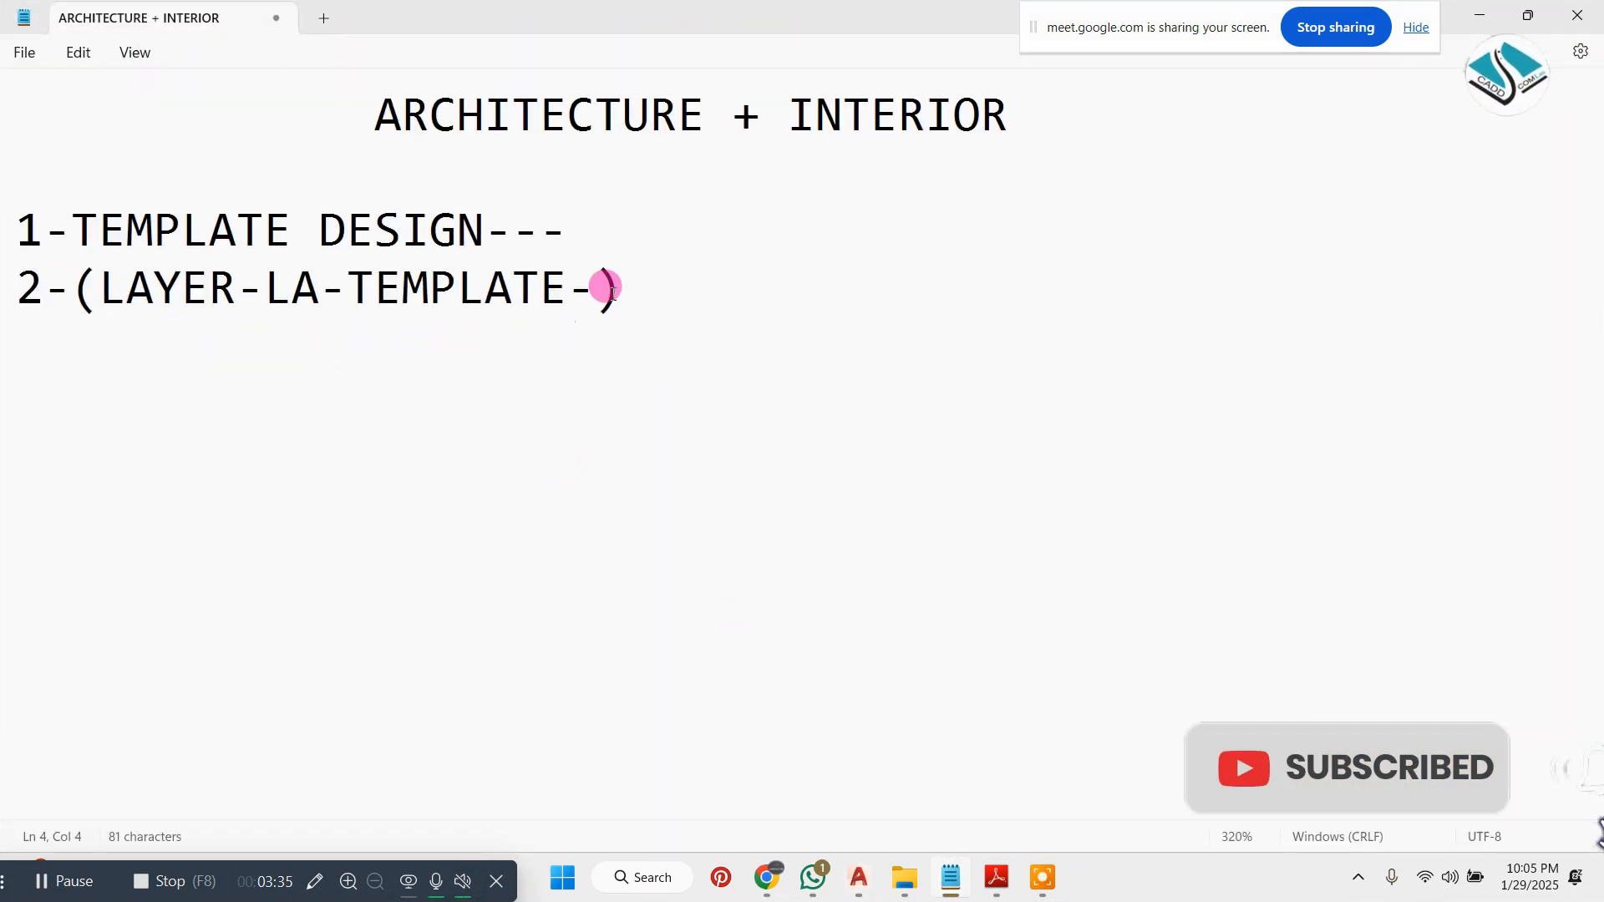
pyautogui.moveTo(633, 290); pyautogui.dragTo(7, 308)
pyautogui.click(652, 289)
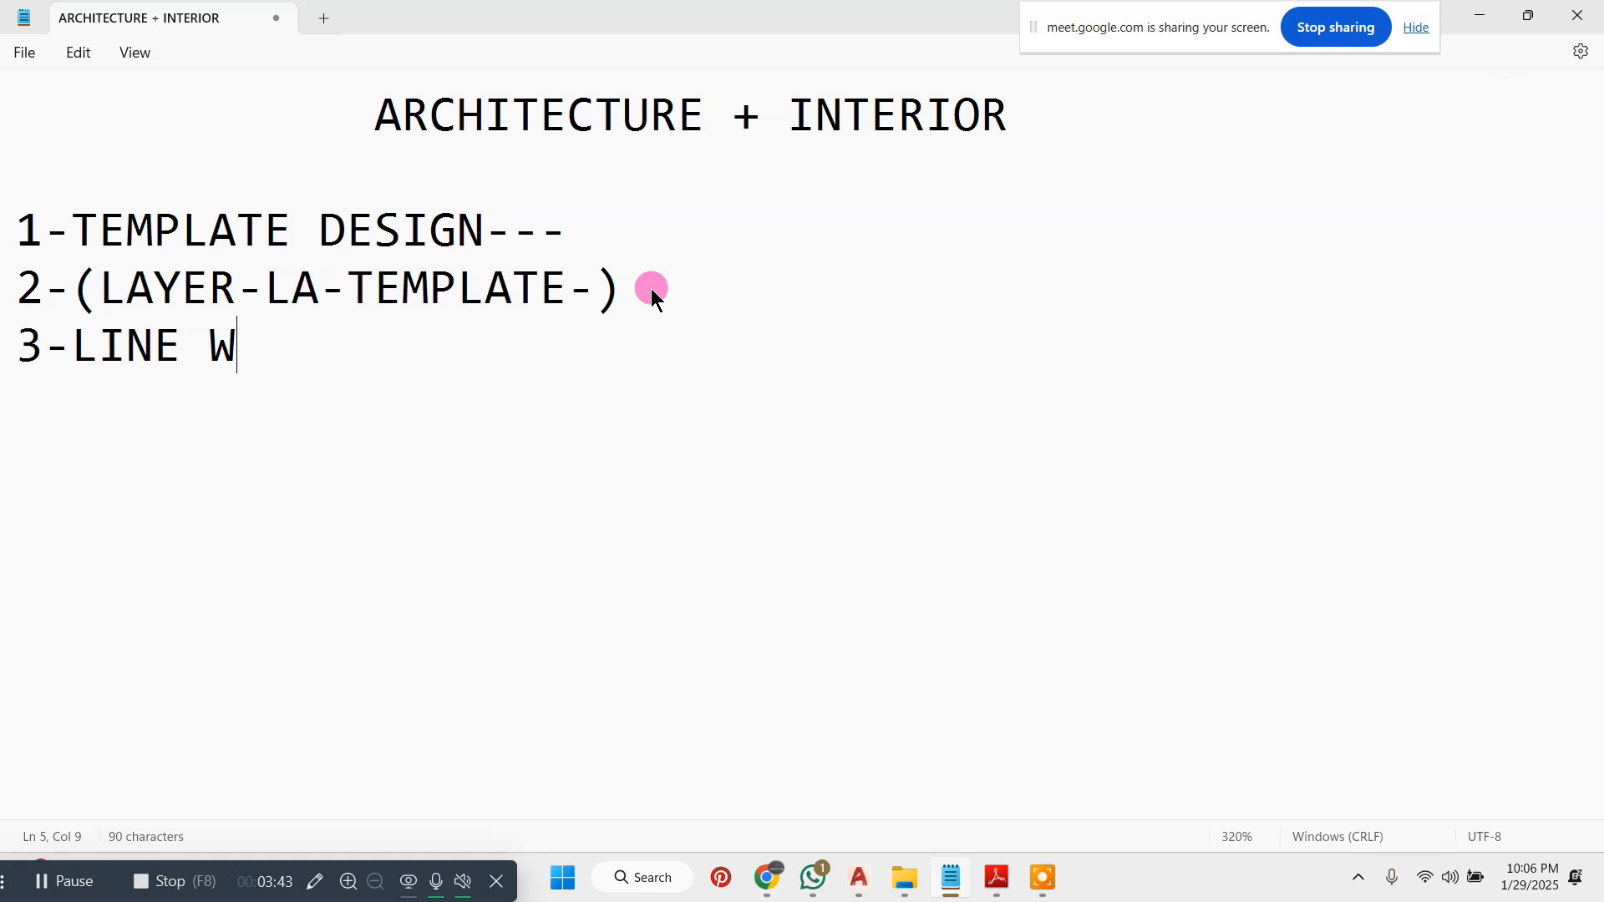
pyautogui.write('HT---')
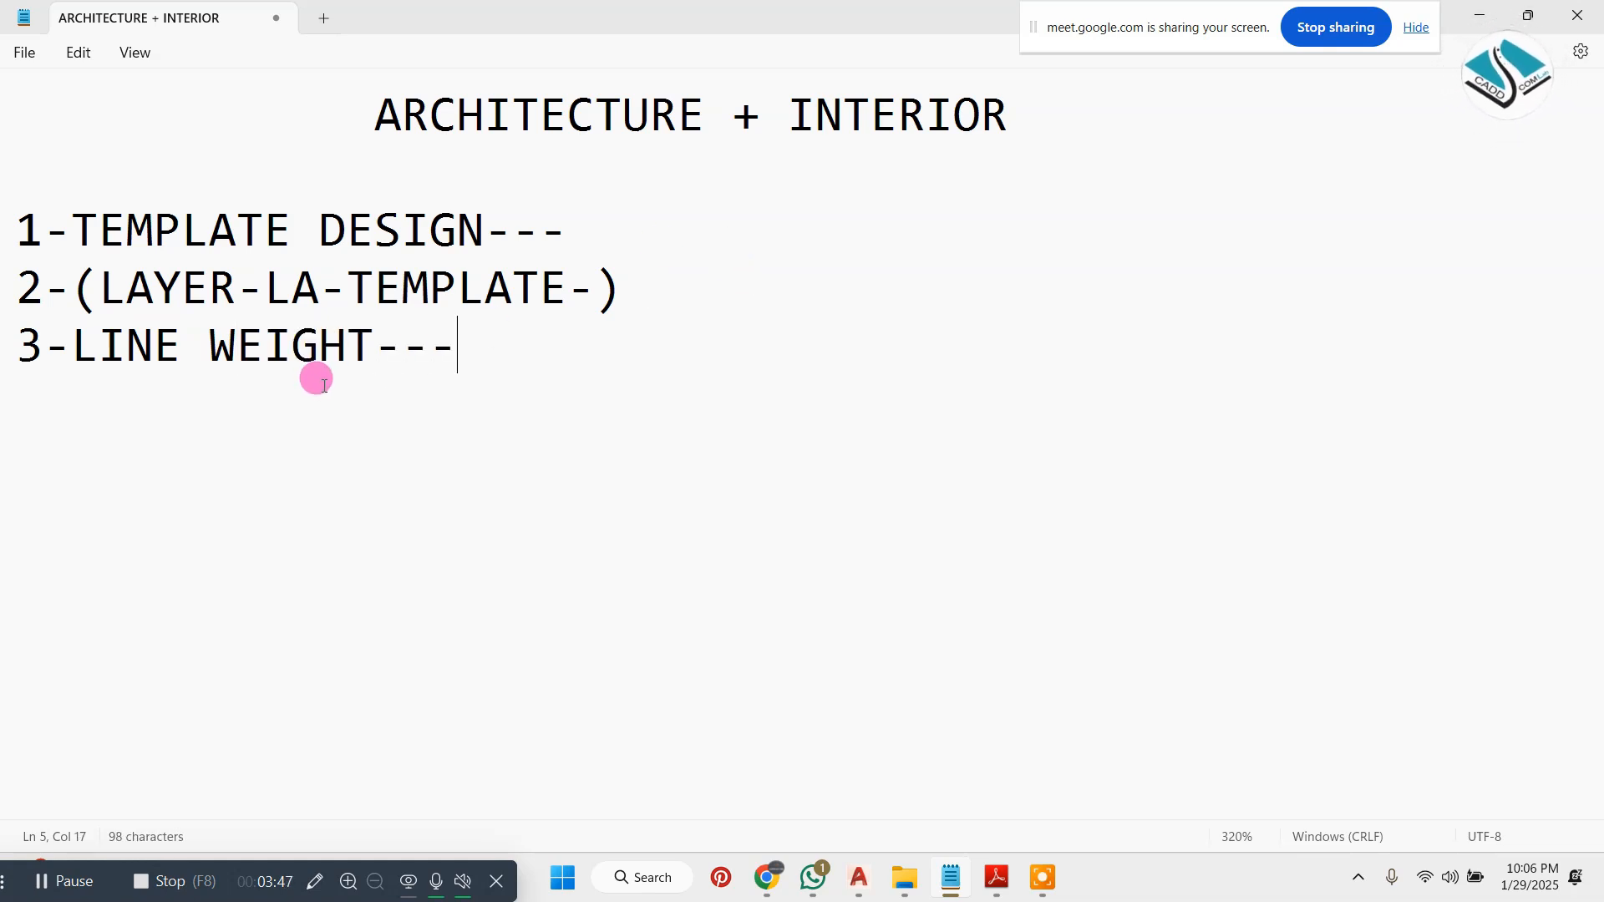
# - Complete the line weight note with the command hint "(LW ENTER)" in parentheses, without an equals sign
pyautogui.moveTo(435, 406); pyautogui.dragTo(17, 348)
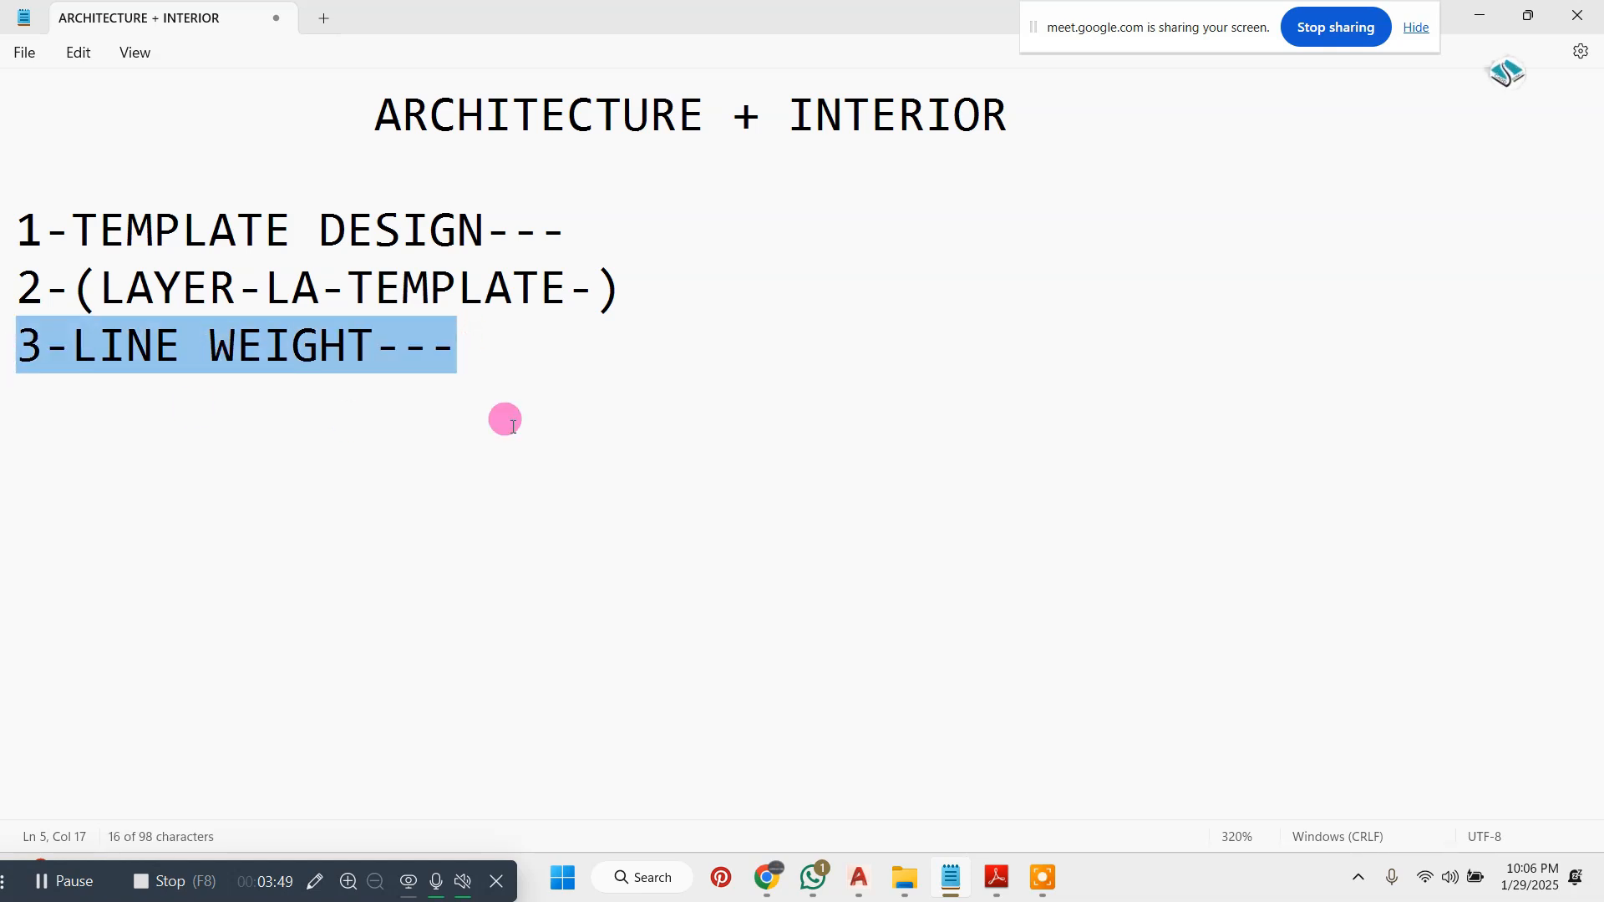
pyautogui.click(553, 426)
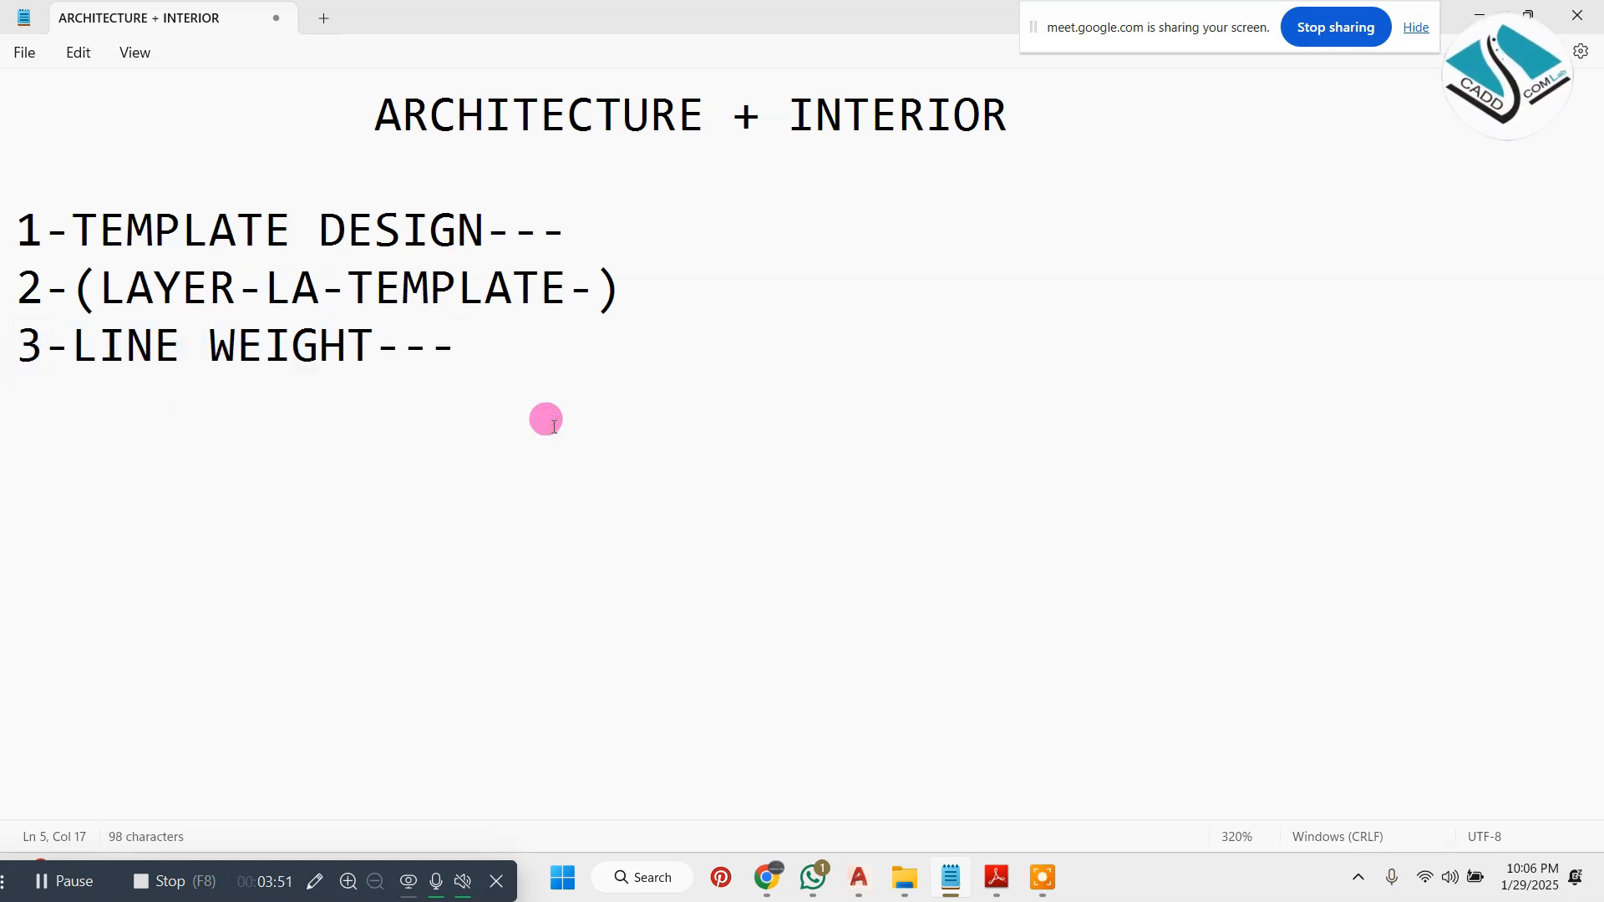
pyautogui.write('LW=ENTER')
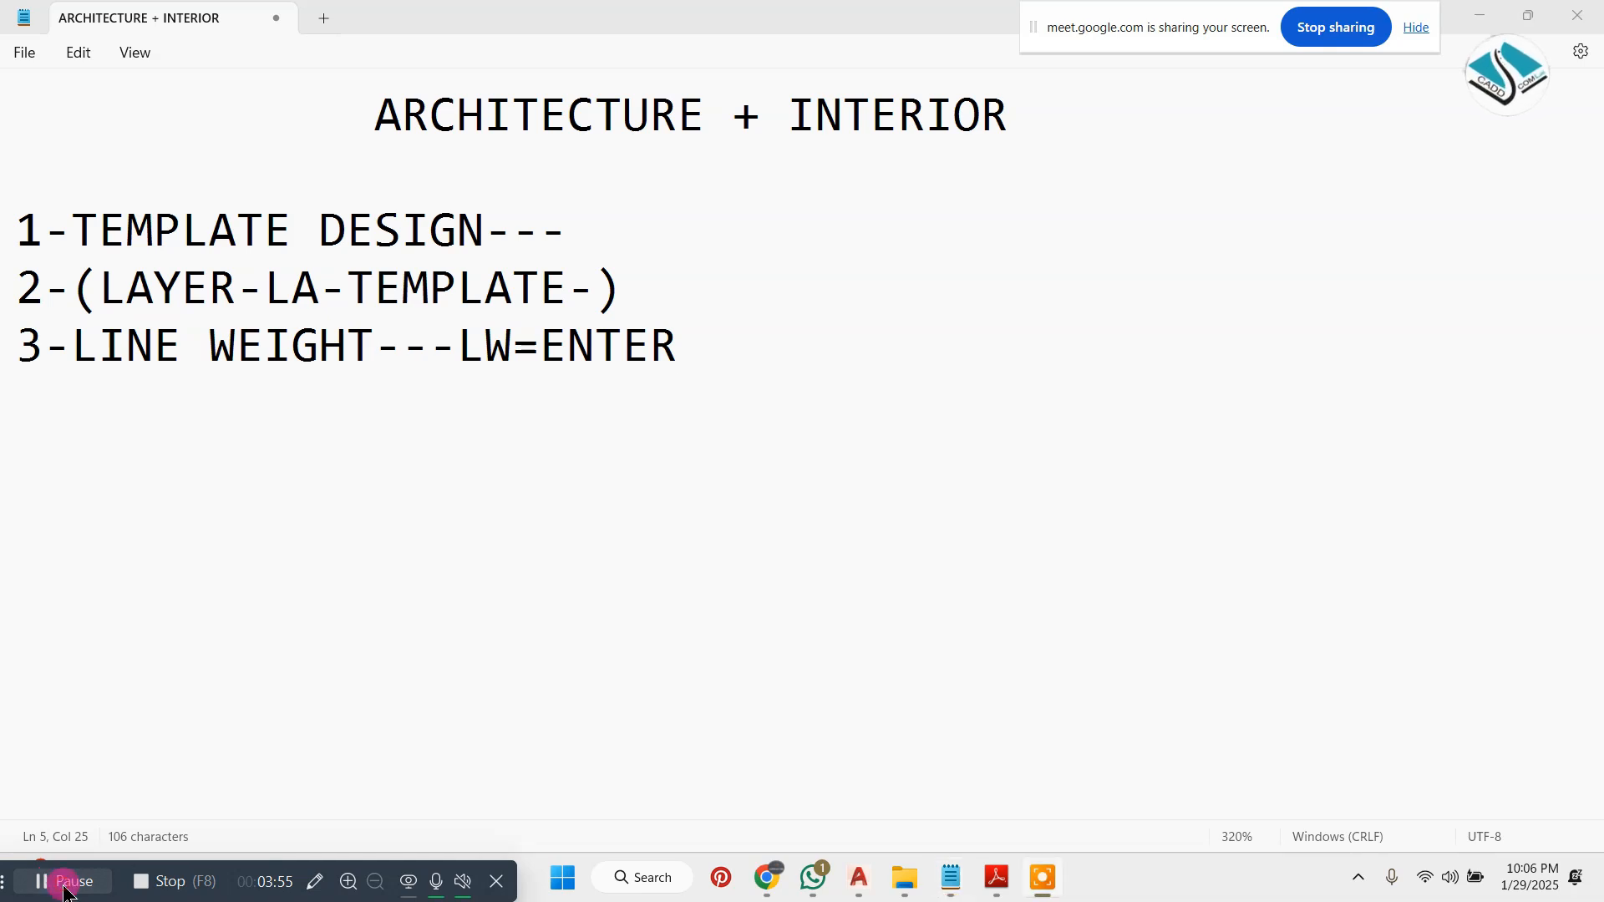
pyautogui.click(517, 416)
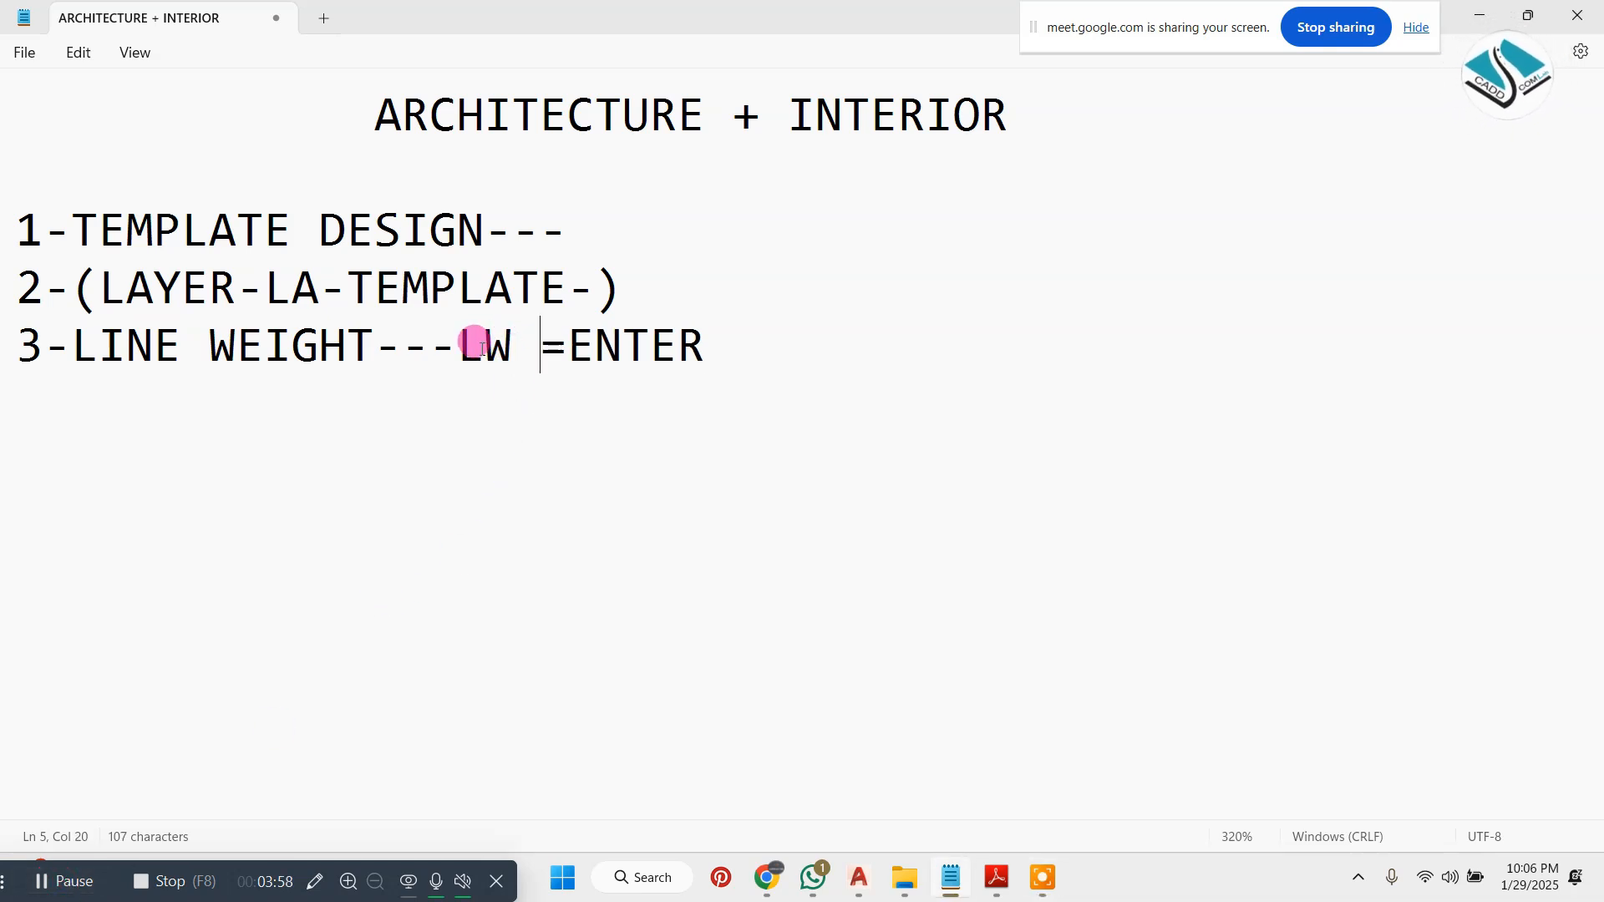
pyautogui.write('(')
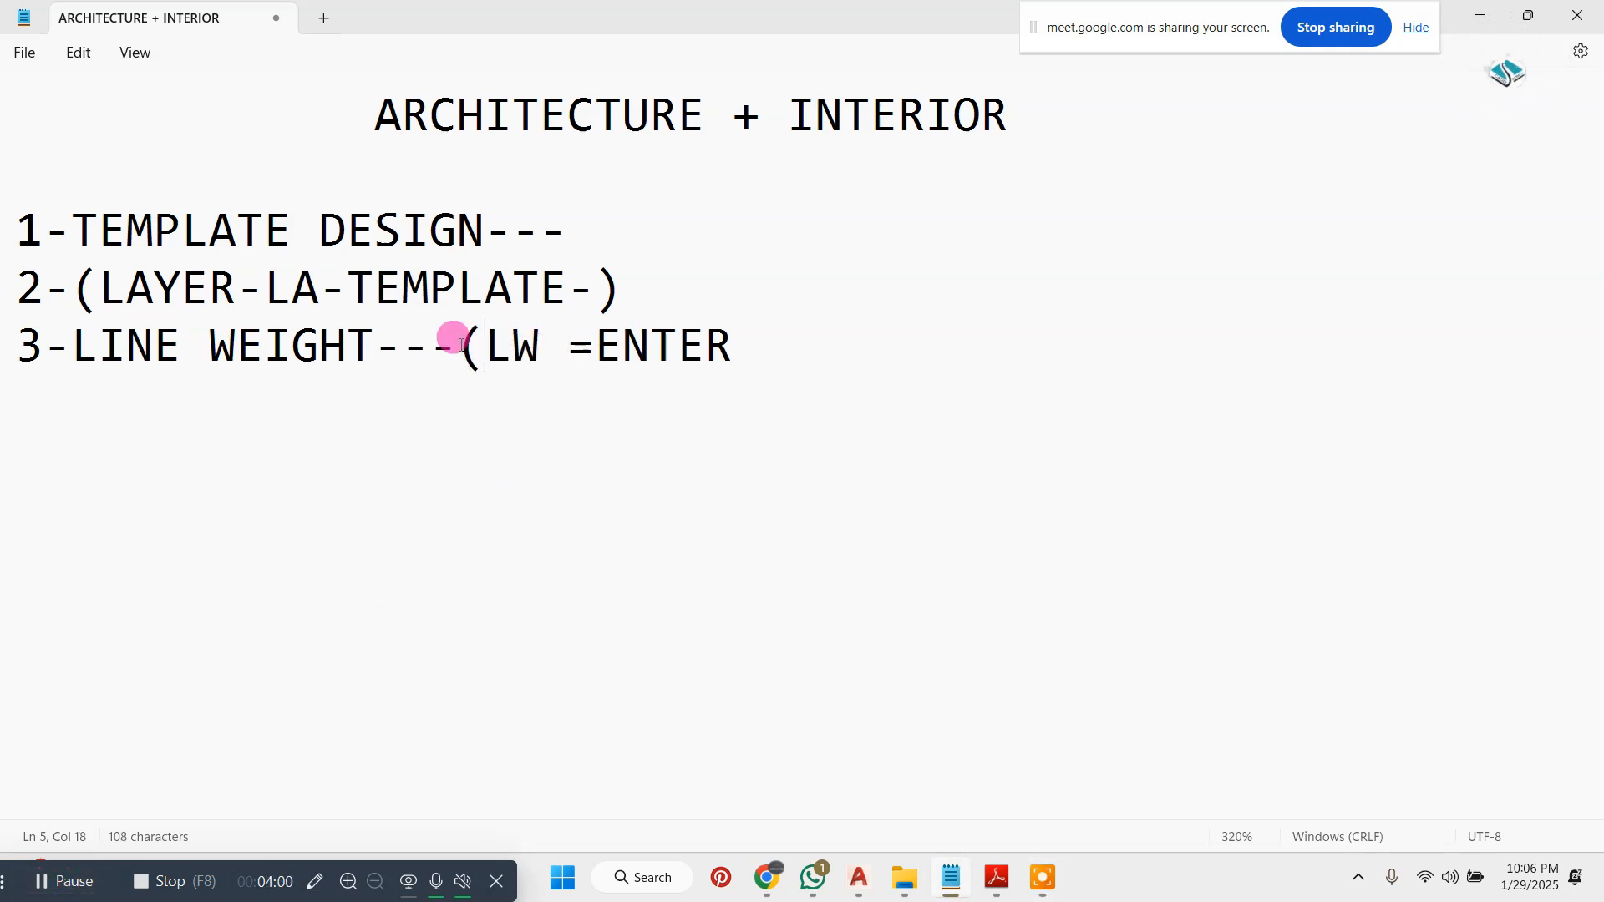
pyautogui.write(')')
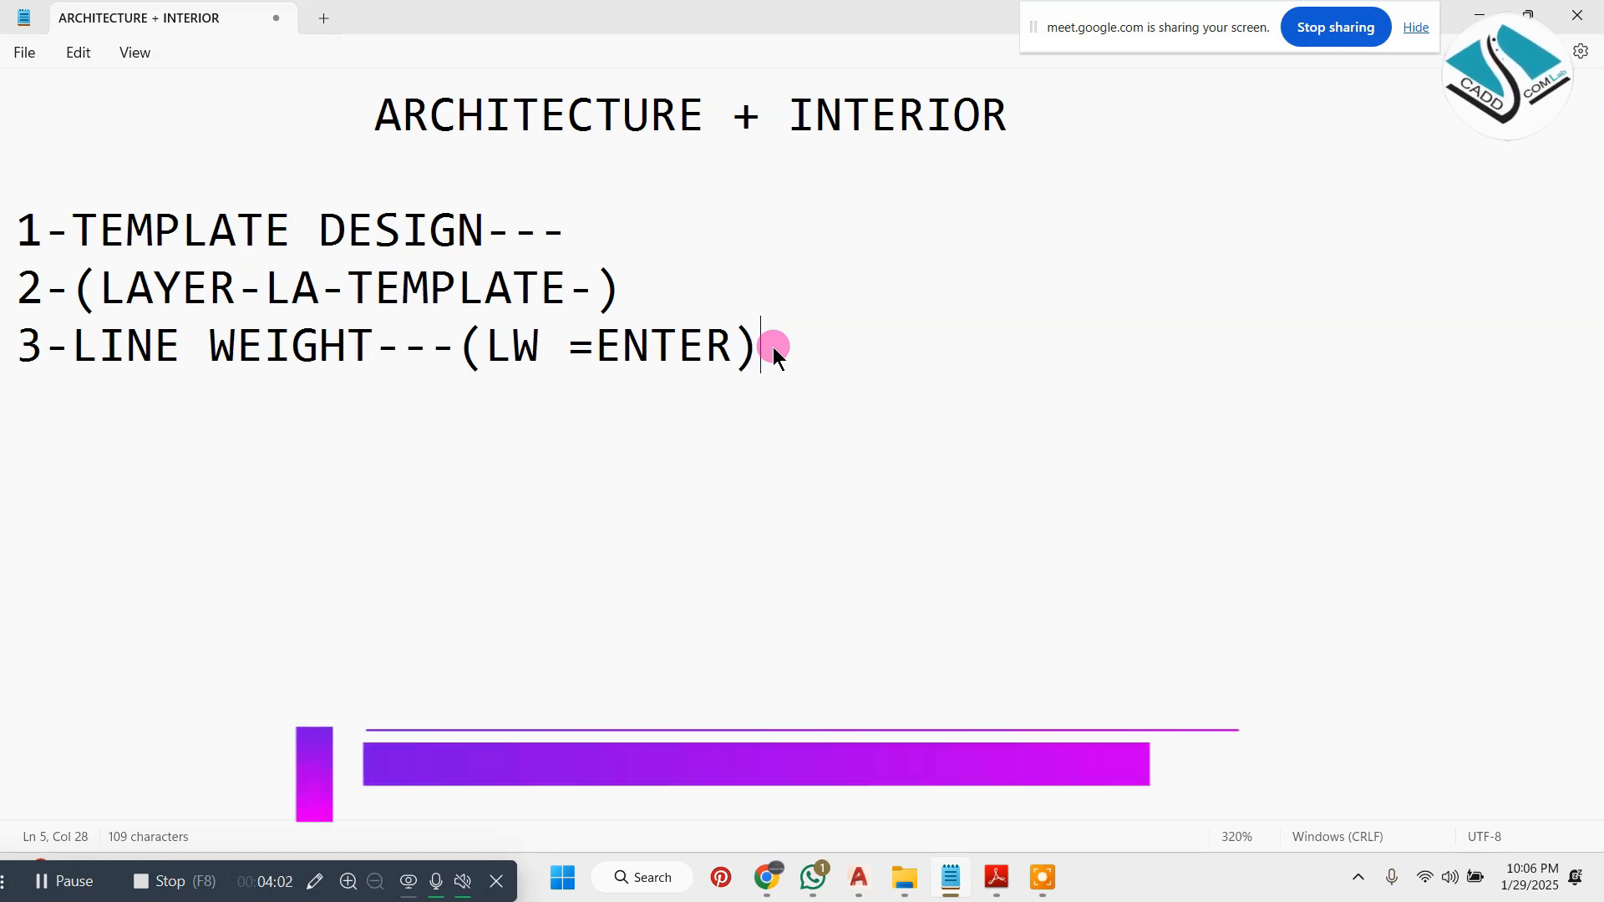
pyautogui.click(589, 351)
pyautogui.press('BackSpace')
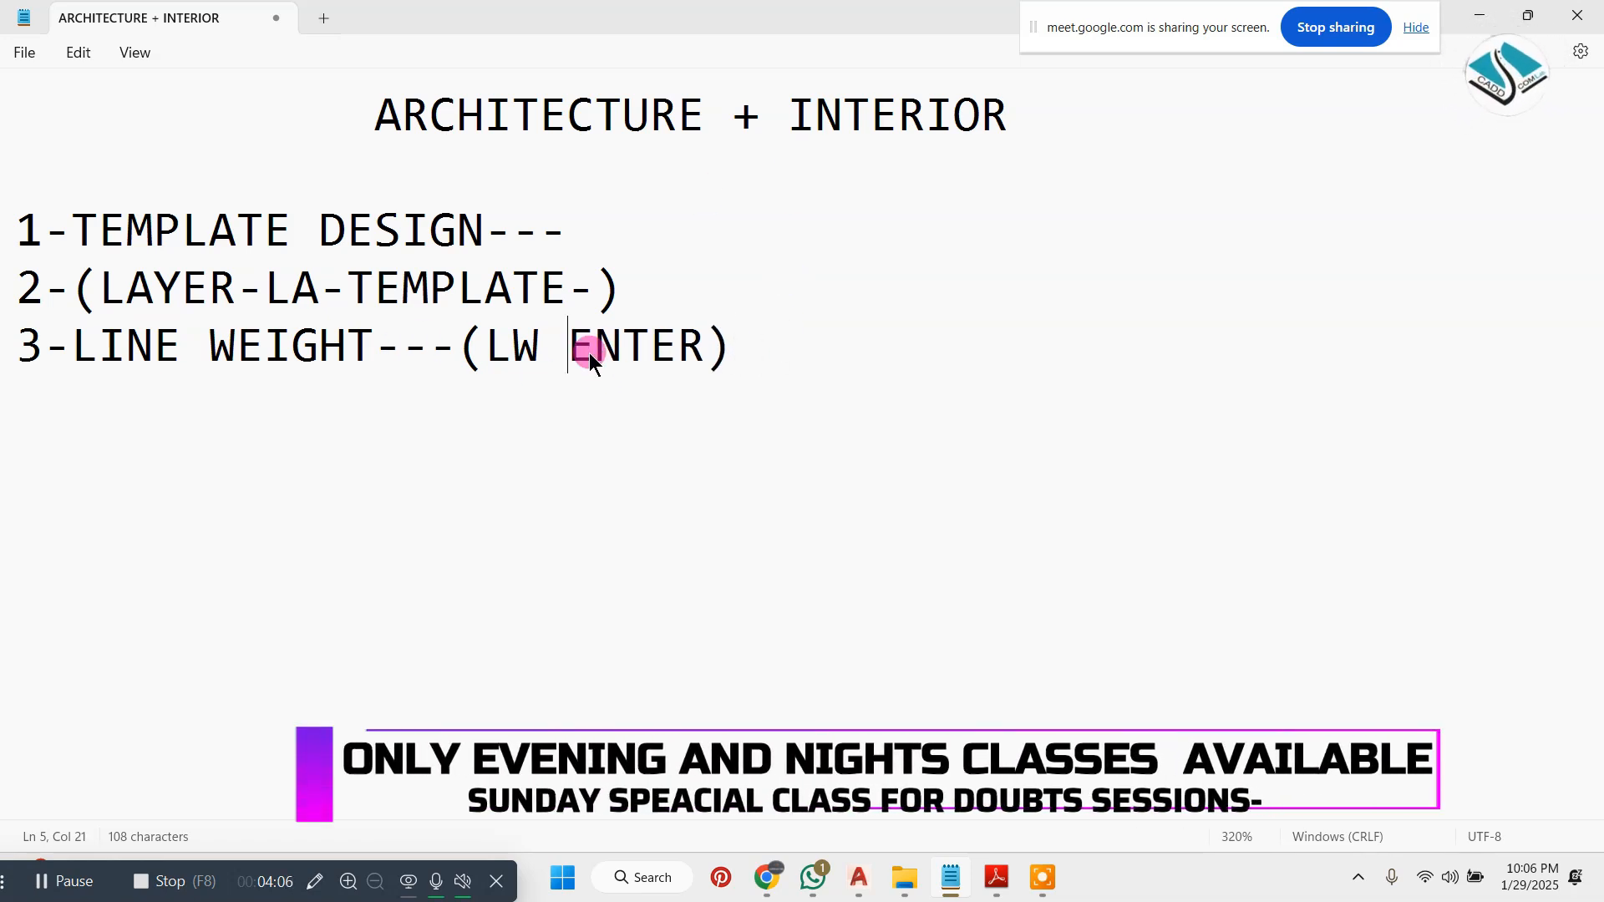
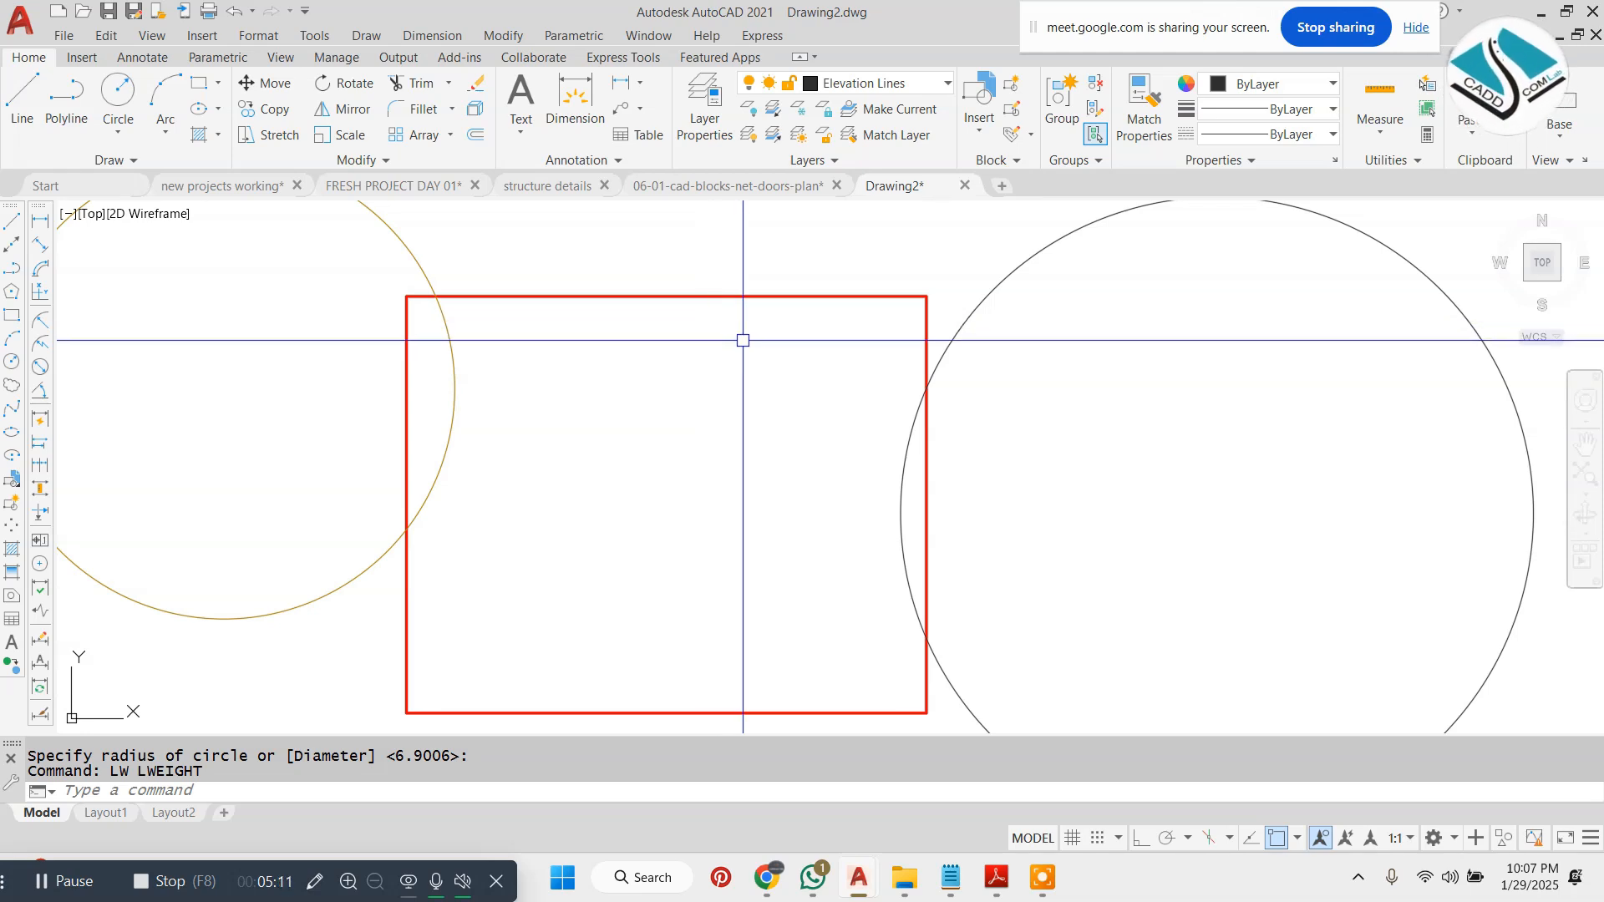
# - Erase the red rectangle and both circles from Drawing2, and open the list of layers
pyautogui.scroll(-4, 763, 362)
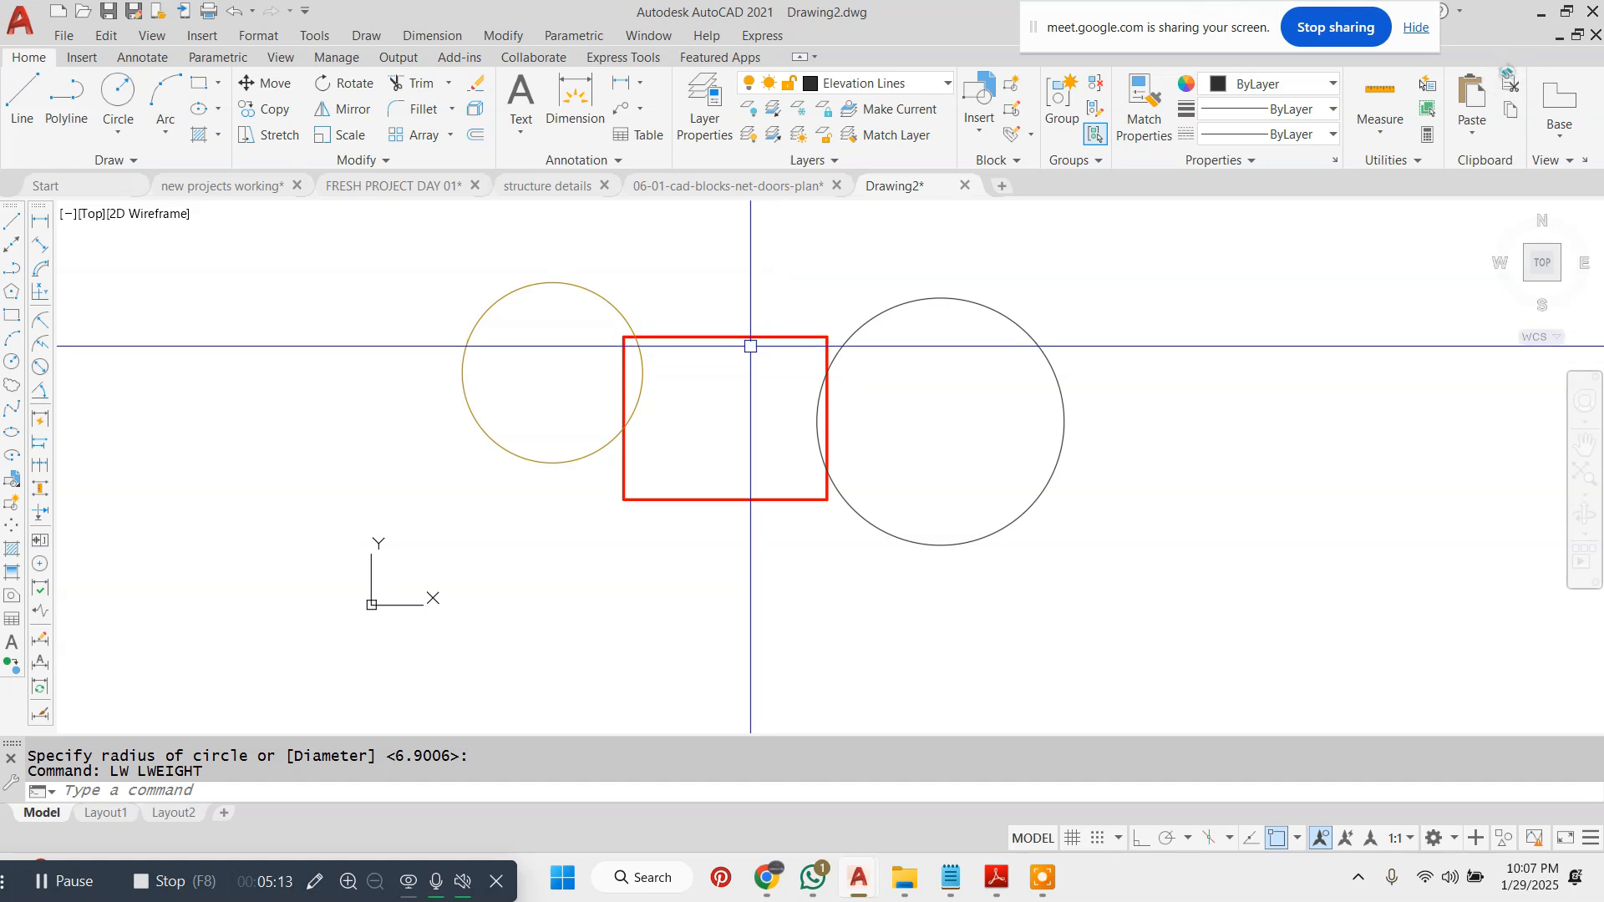
pyautogui.scroll(2, 752, 348)
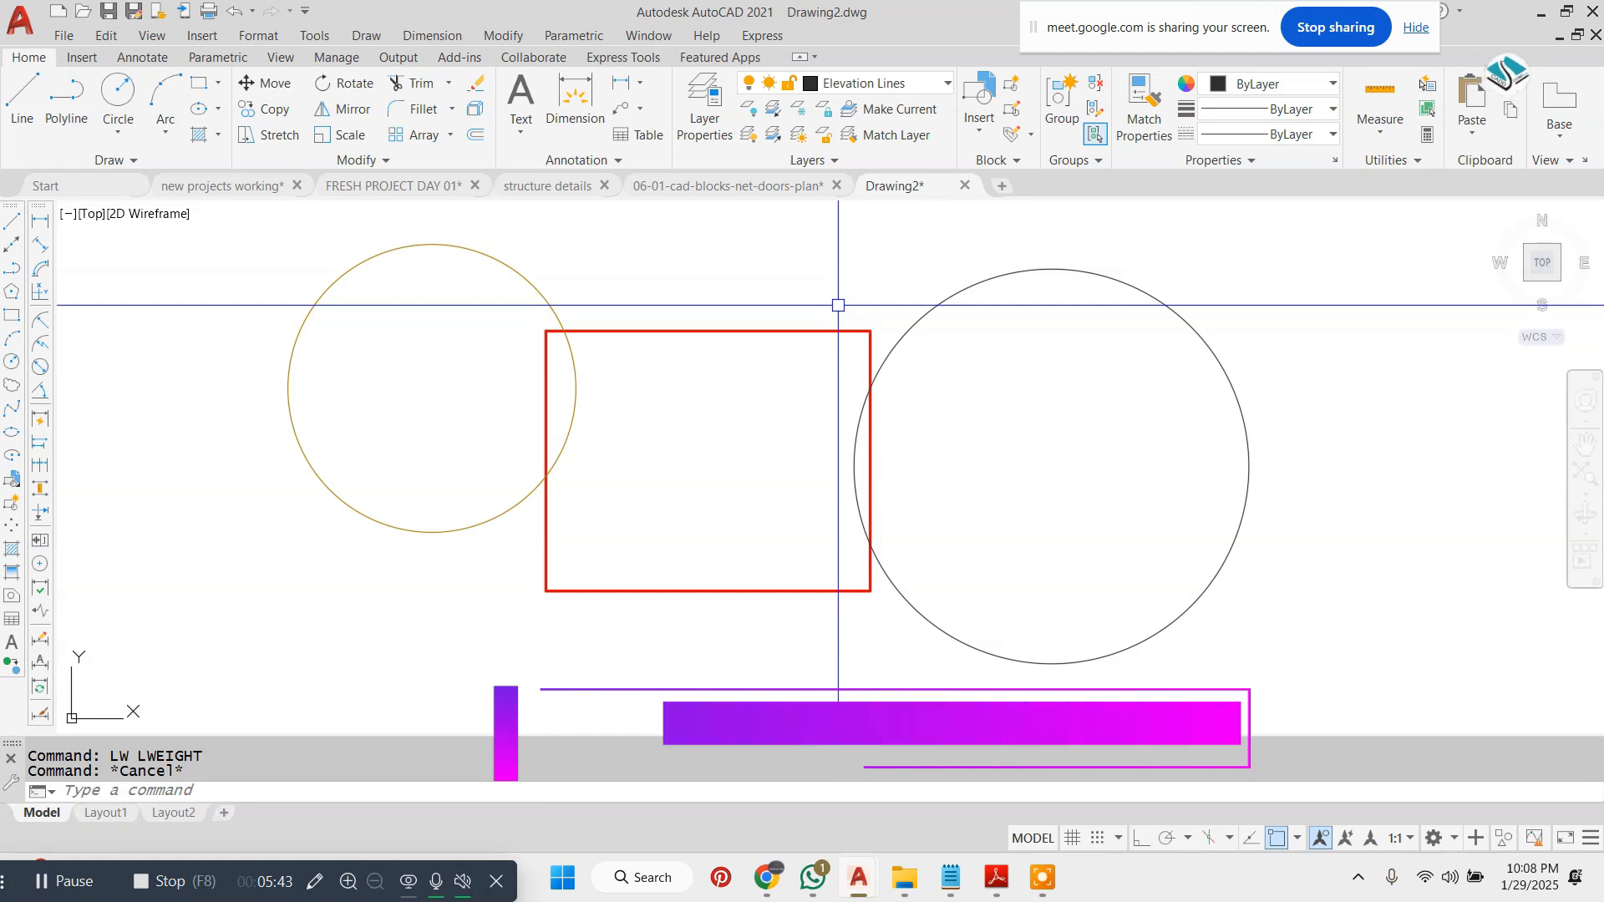
pyautogui.click(905, 265)
pyautogui.click(501, 442)
pyautogui.write('e')
pyautogui.press('Return')
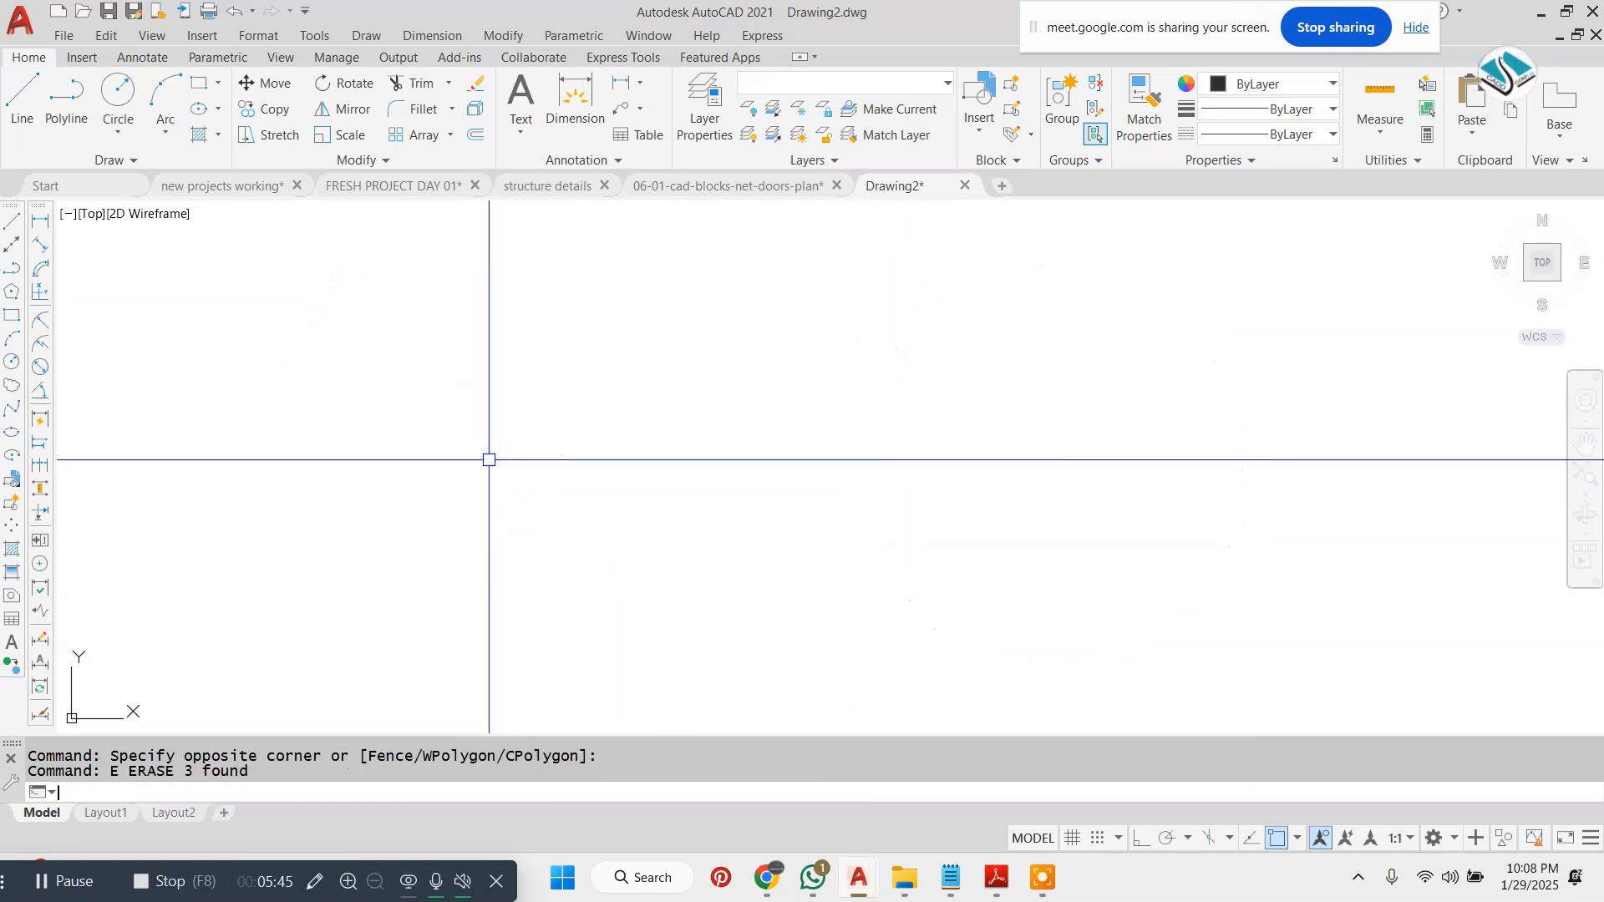
pyautogui.press('Escape')
pyautogui.click(885, 83)
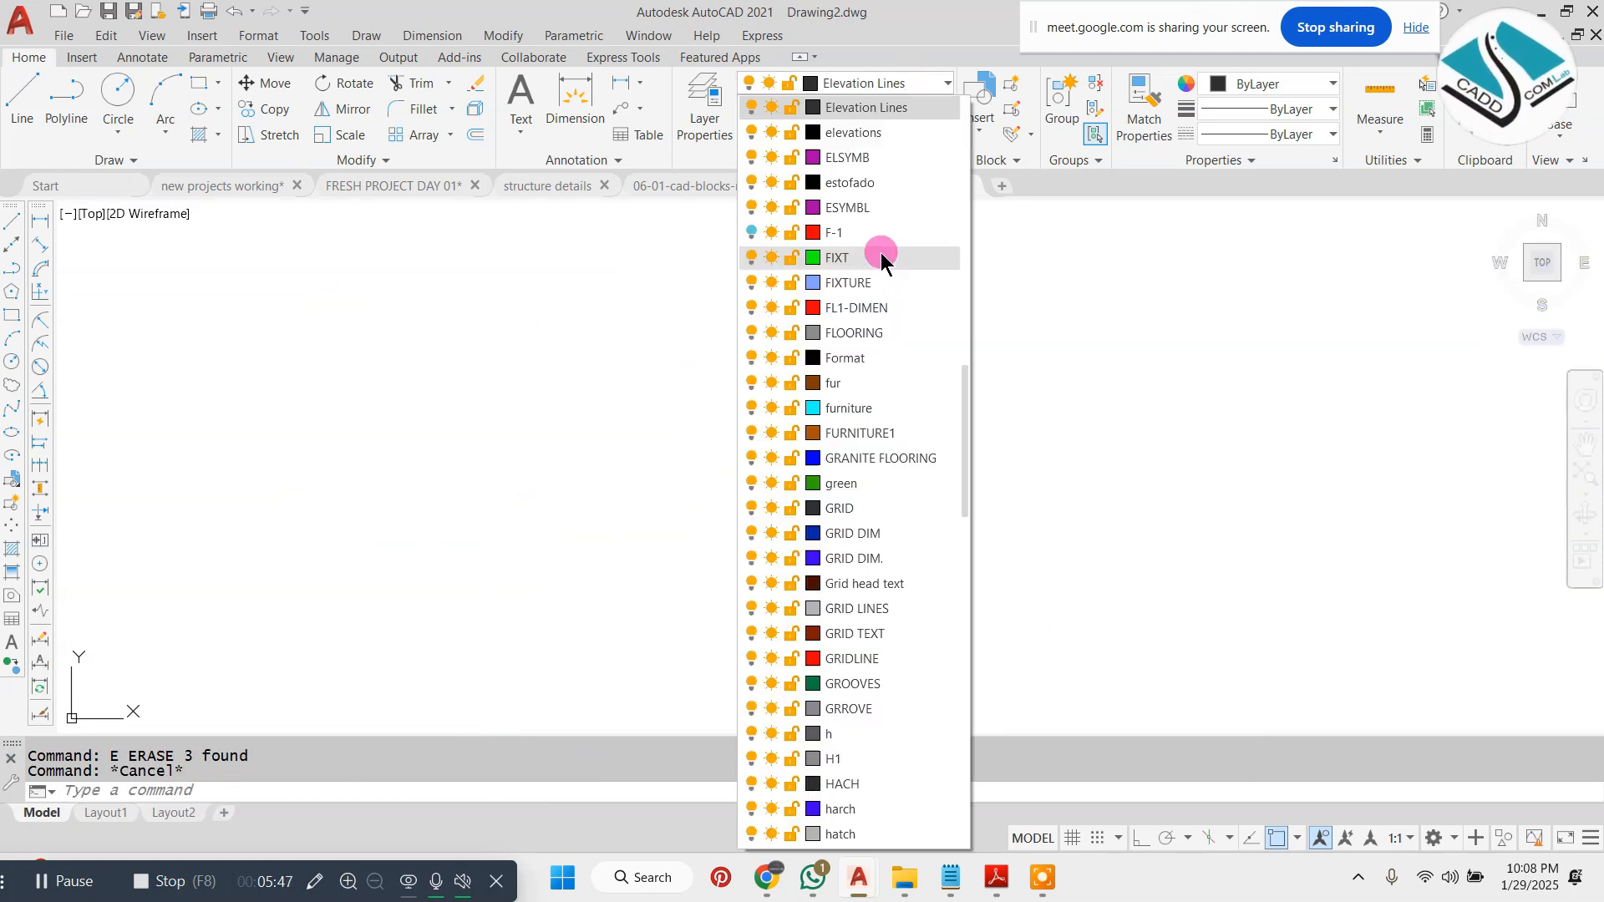
# - Switch to Notepad and add "4-UNIT-UN-ENTER--" as a new line below the line weight note
pyautogui.click(952, 877)
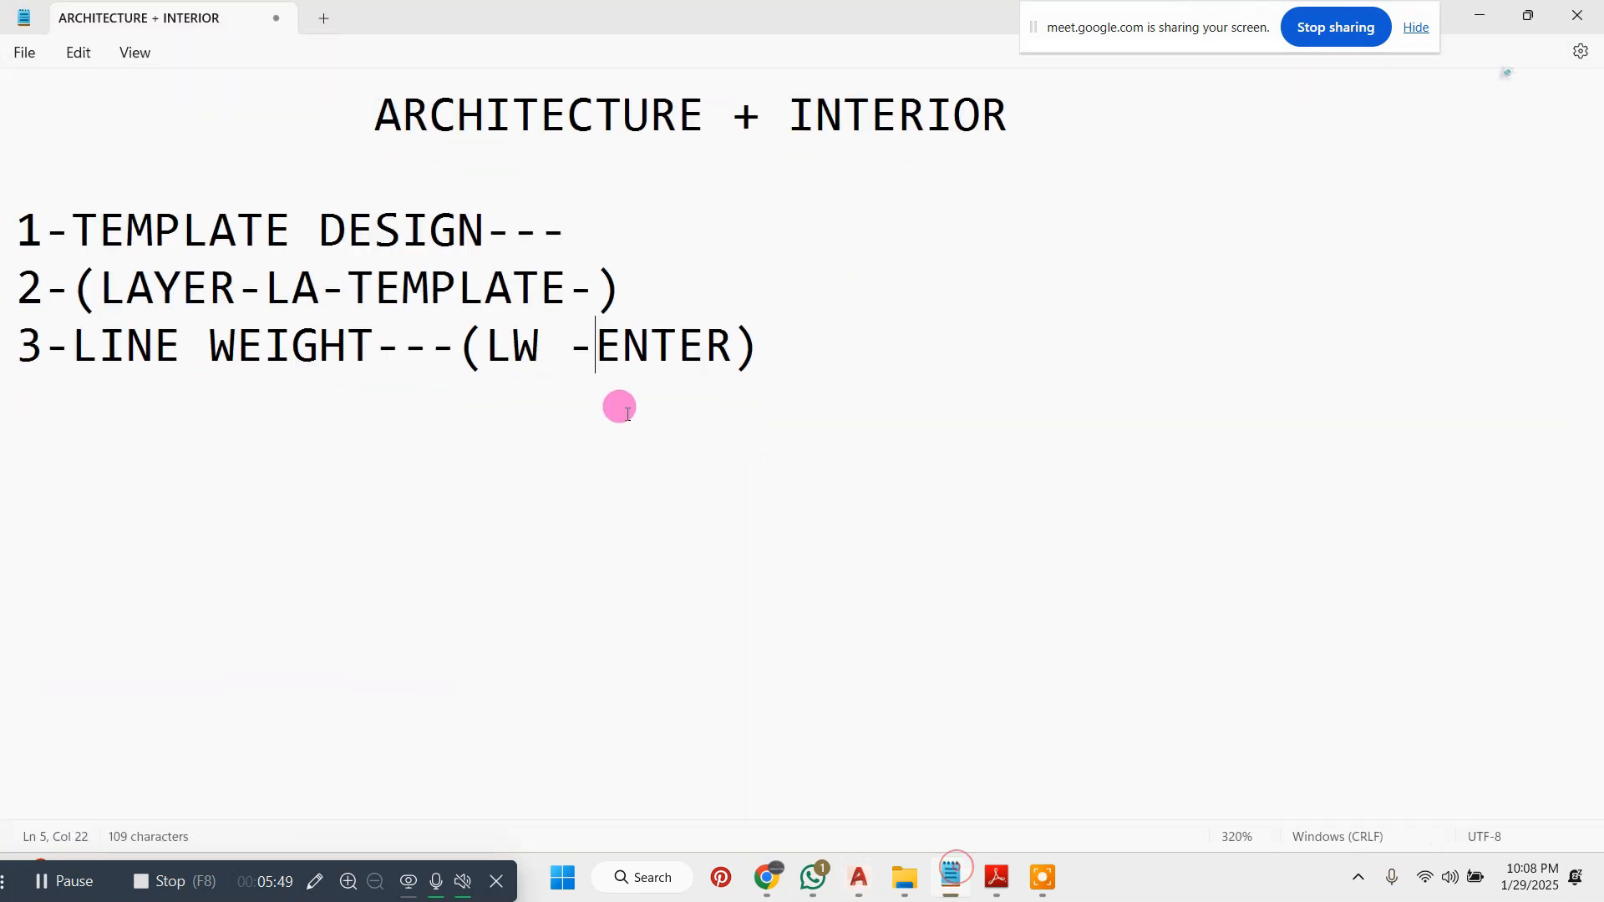
pyautogui.press('Return')
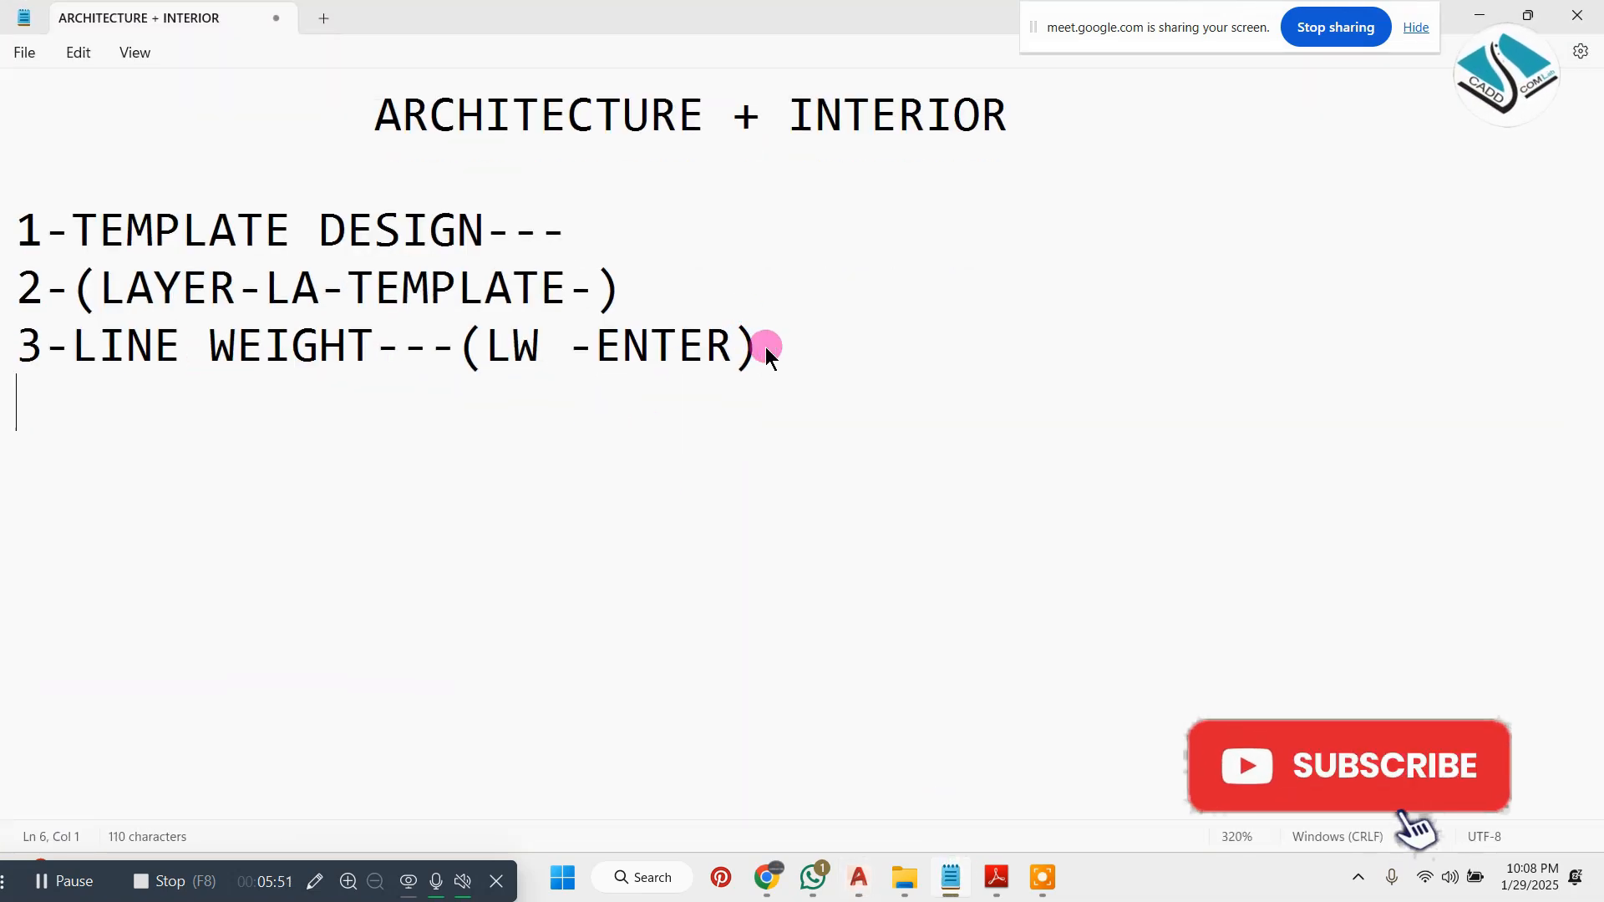
pyautogui.write('4-')
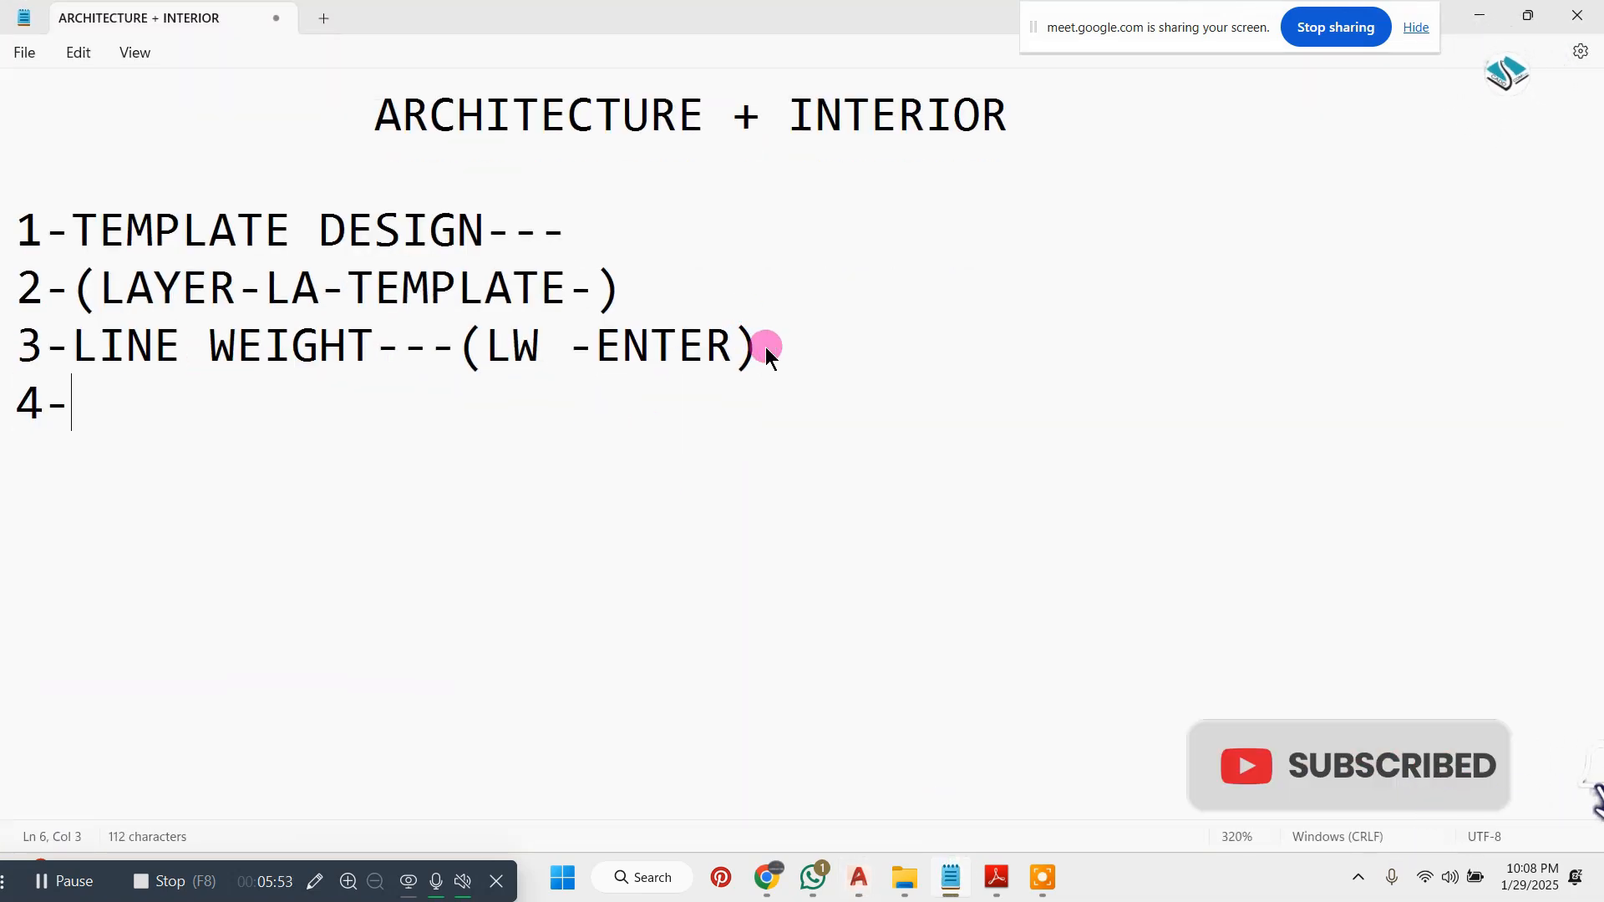
pyautogui.write('UNIT-UN-E')
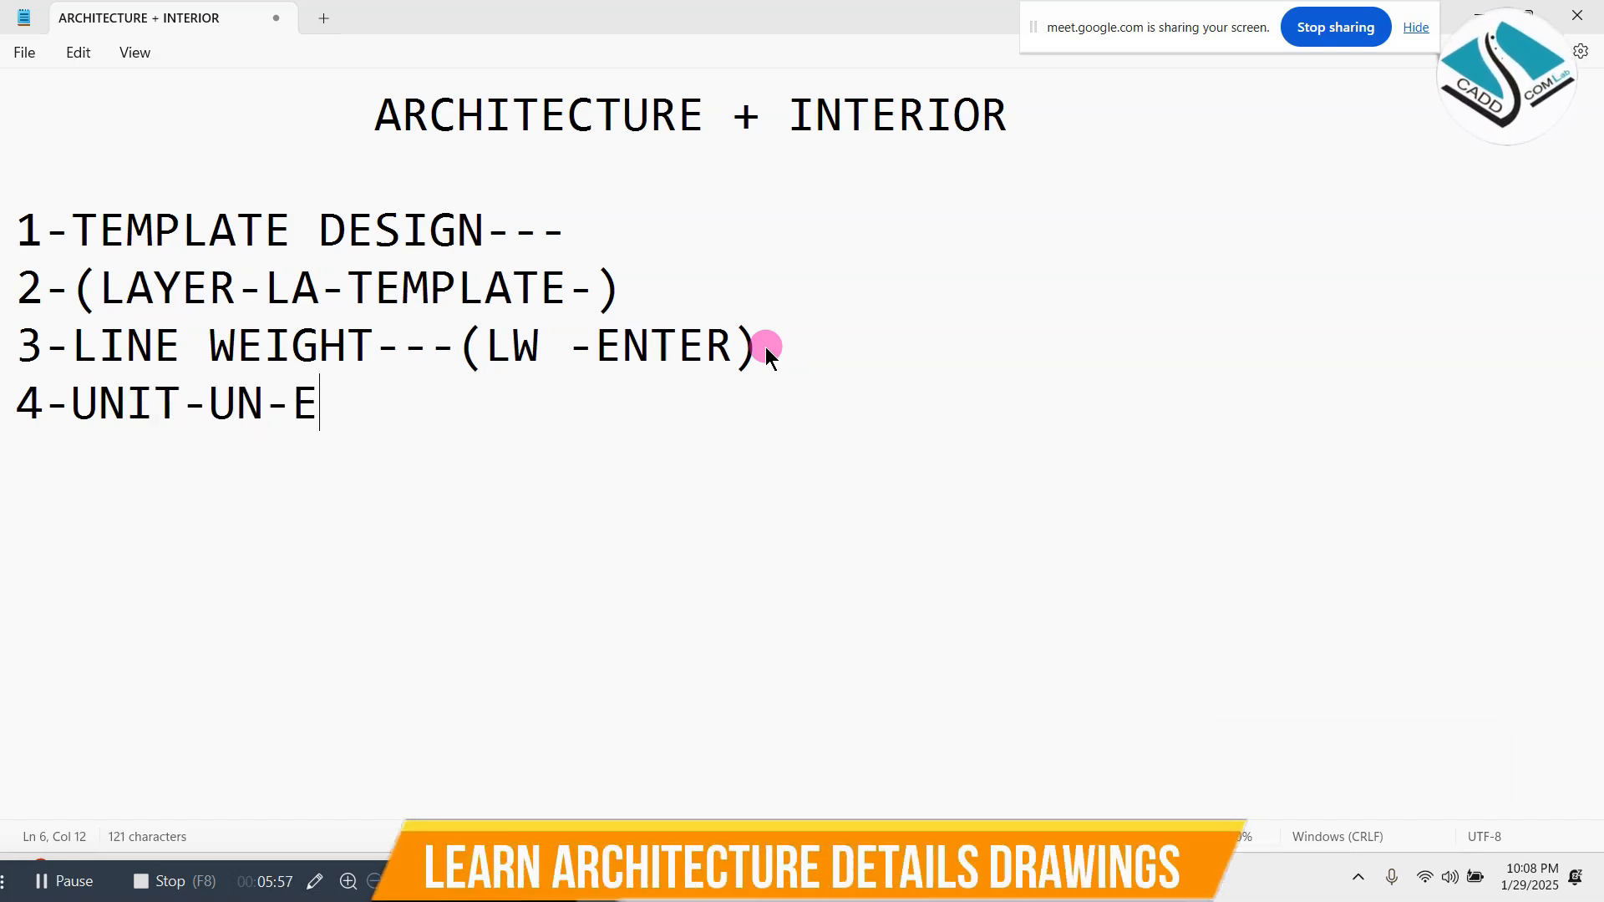
pyautogui.write('NTER--')
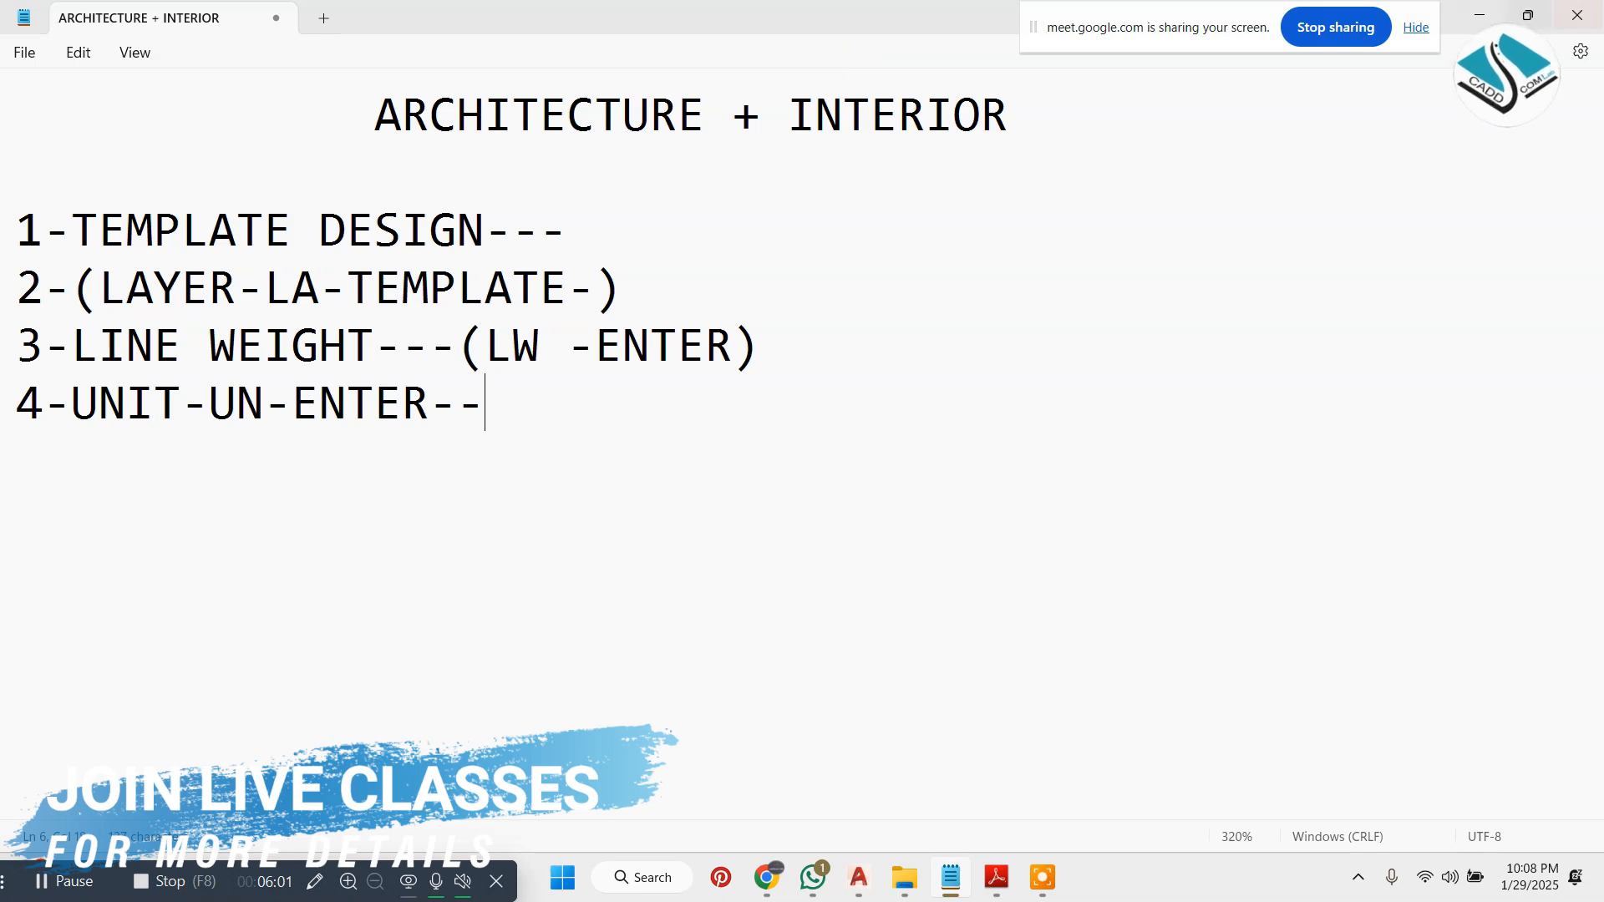
# - Switch to AutoCAD, view the drawing units of FRESH PROJECT DAY 01 with the UN command, and accept them
pyautogui.hotkey('alt', 'Tab')
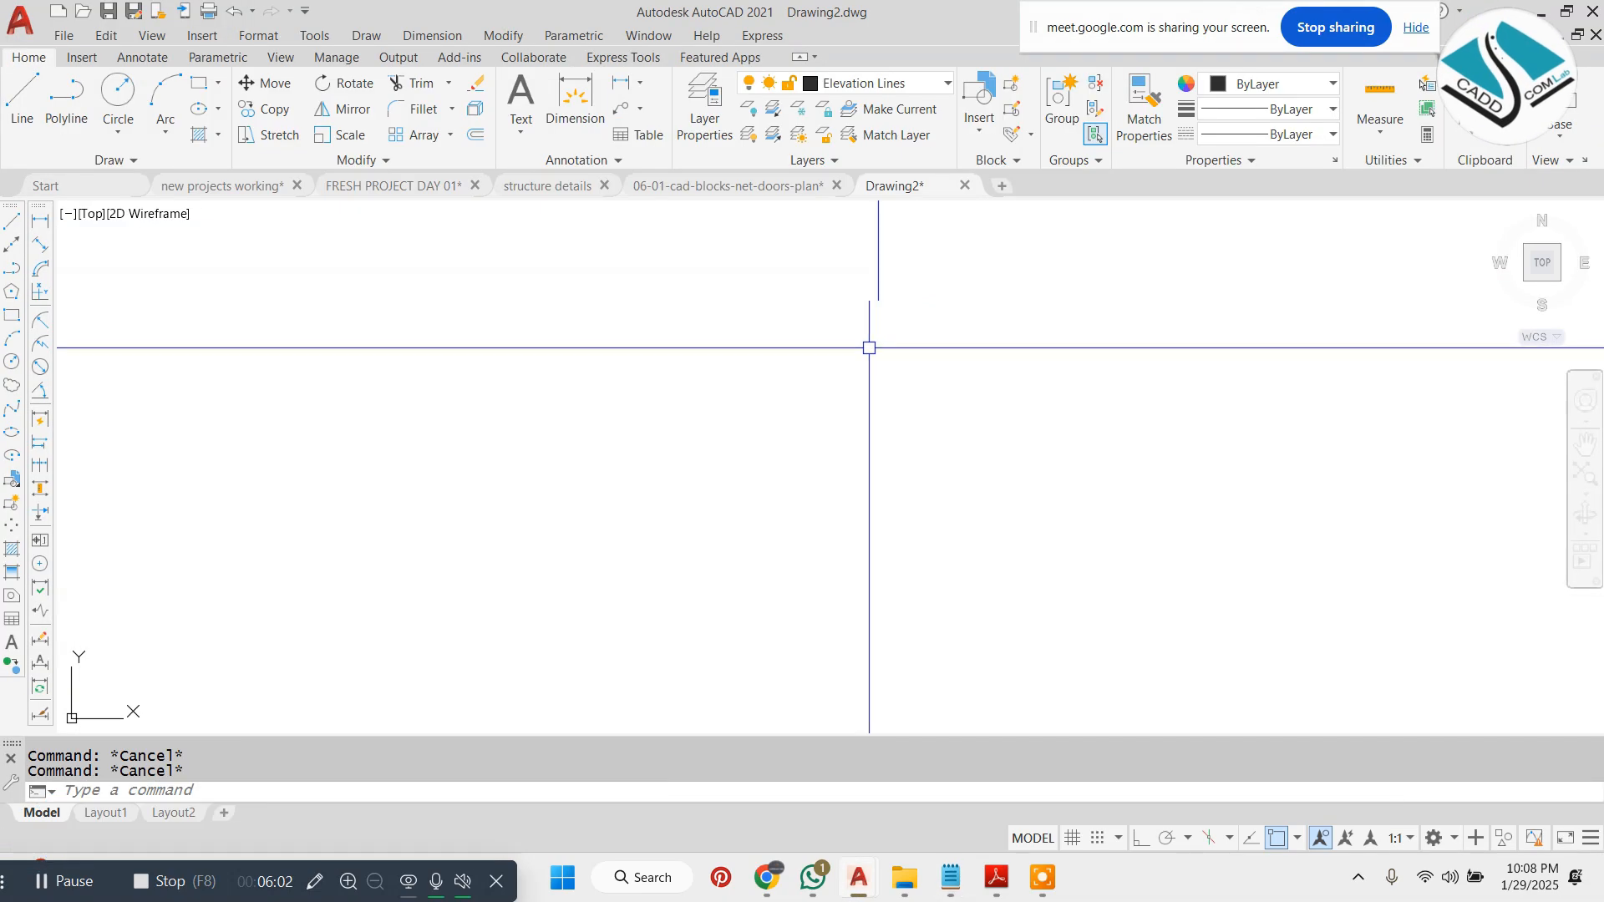
pyautogui.click(373, 182)
pyautogui.press('Return')
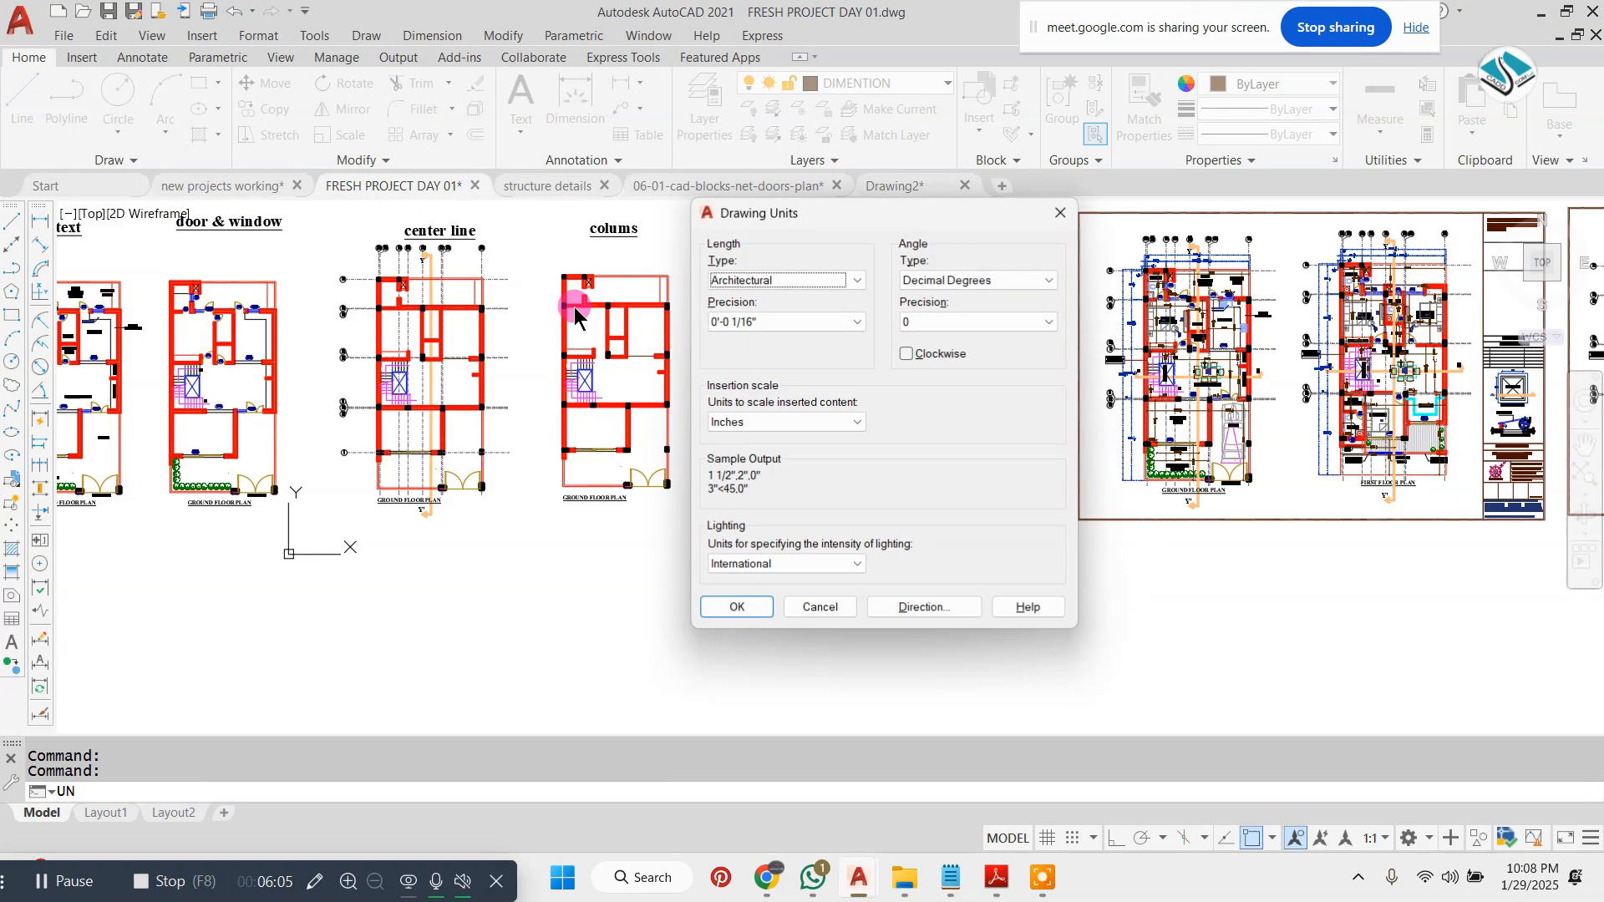
pyautogui.click(724, 246)
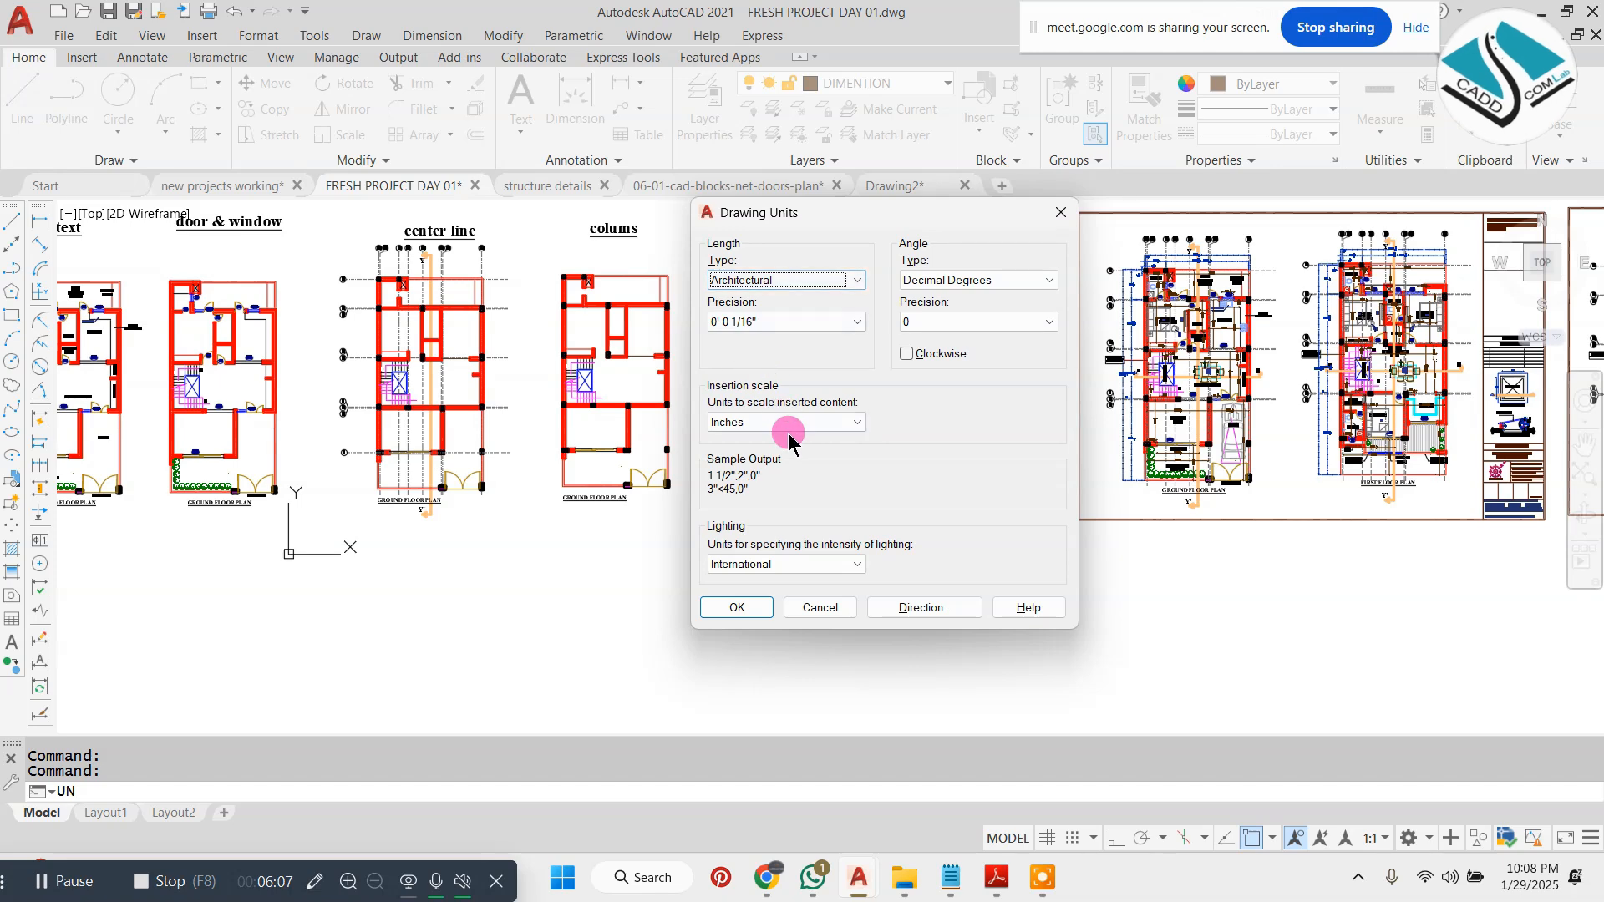
pyautogui.click(757, 609)
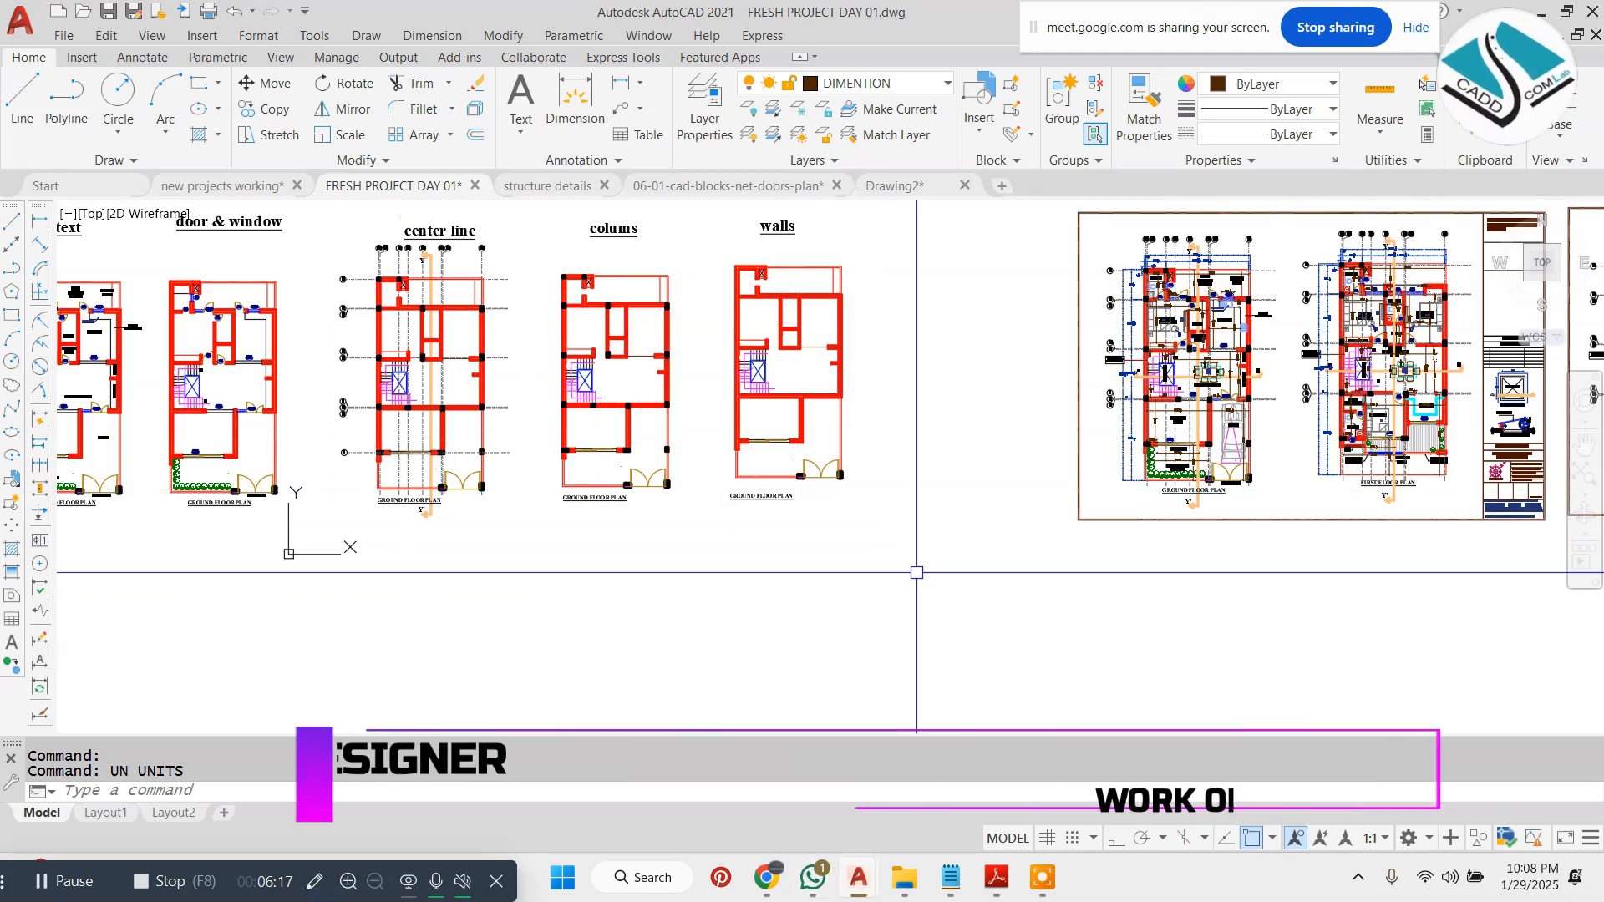
pyautogui.scroll(-3, 916, 573)
pyautogui.scroll(4, 917, 572)
pyautogui.scroll(1, 900, 729)
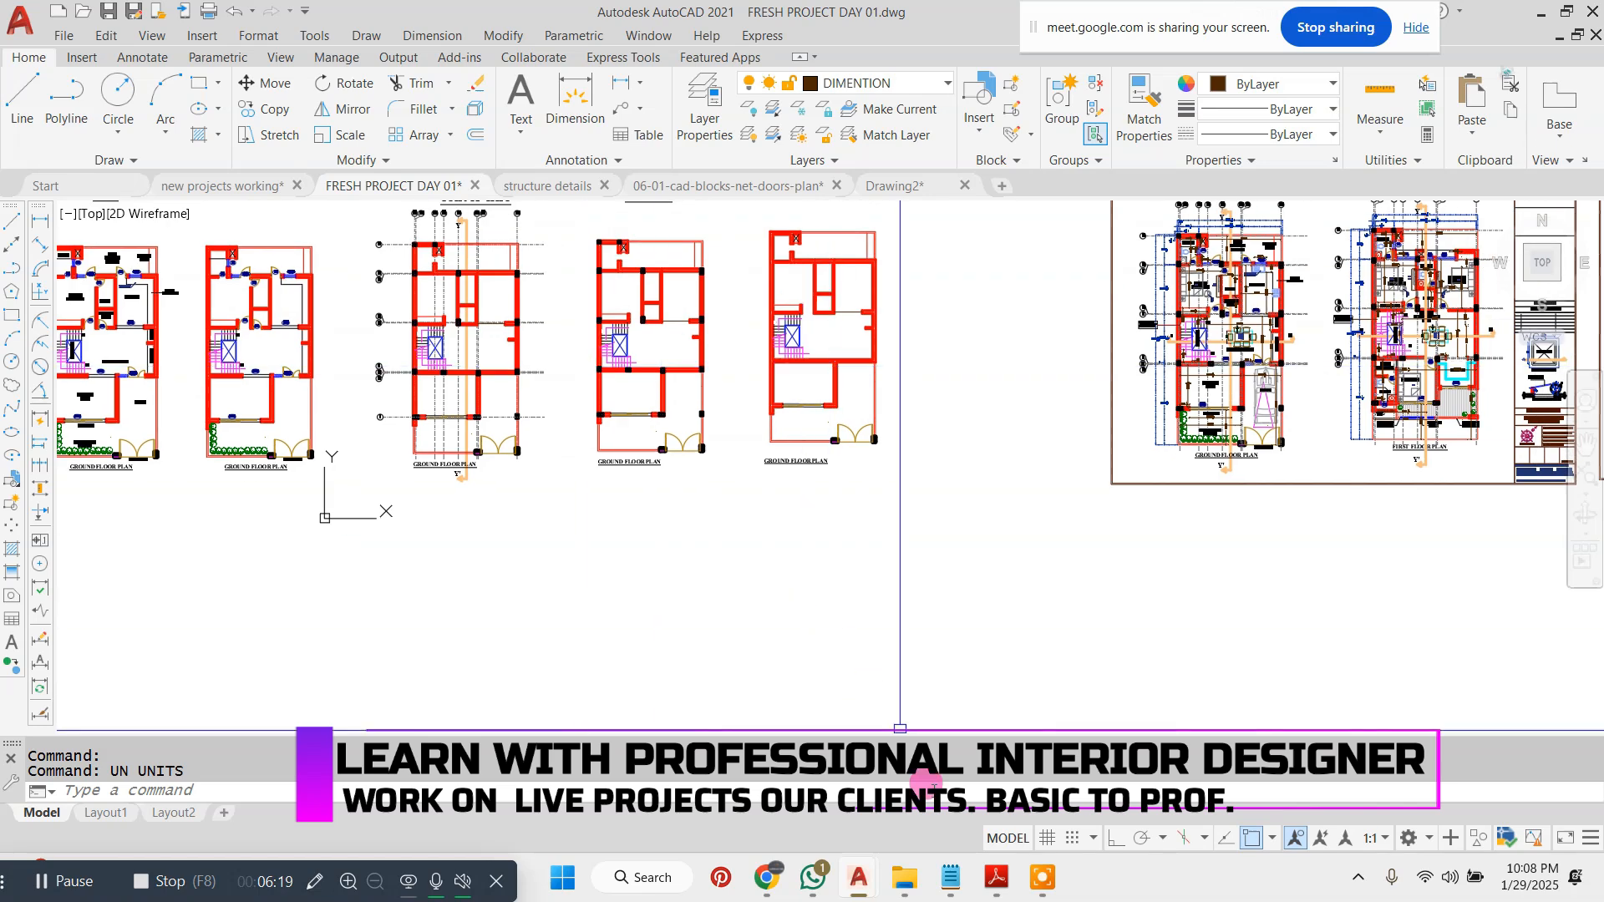
# - Switch to File Explorer and browse drive D: through CaddCom -Lab-Online Classes Data and Students Files to the New Students subfolders
pyautogui.moveTo(923, 878)
pyautogui.click(929, 815)
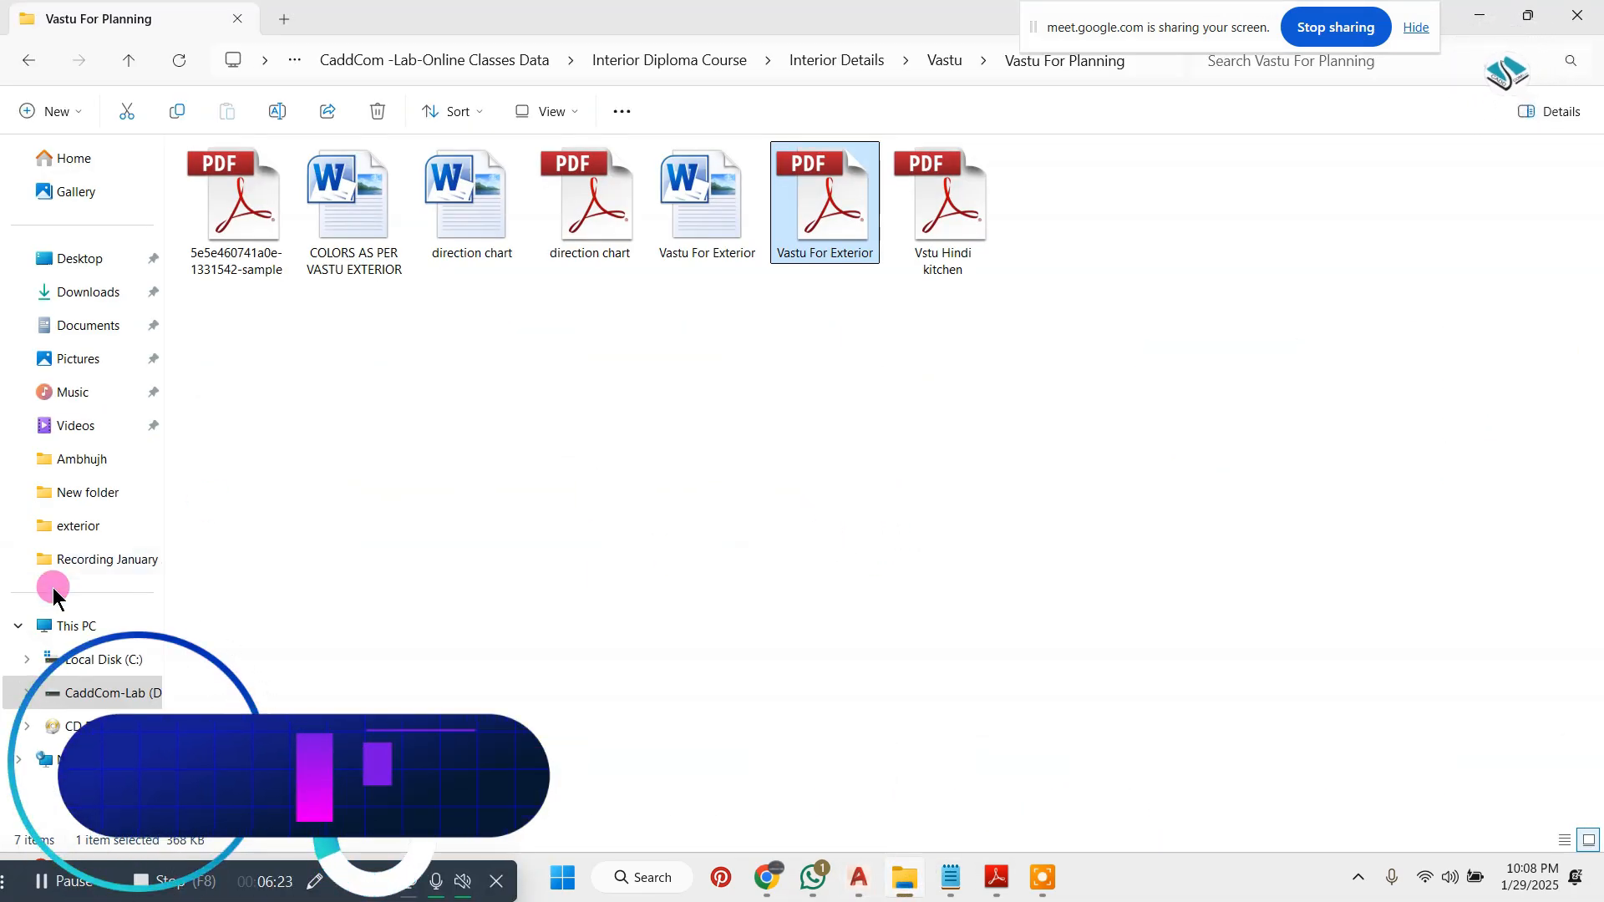
pyautogui.click(94, 624)
pyautogui.click(570, 214)
pyautogui.doubleClick(576, 210)
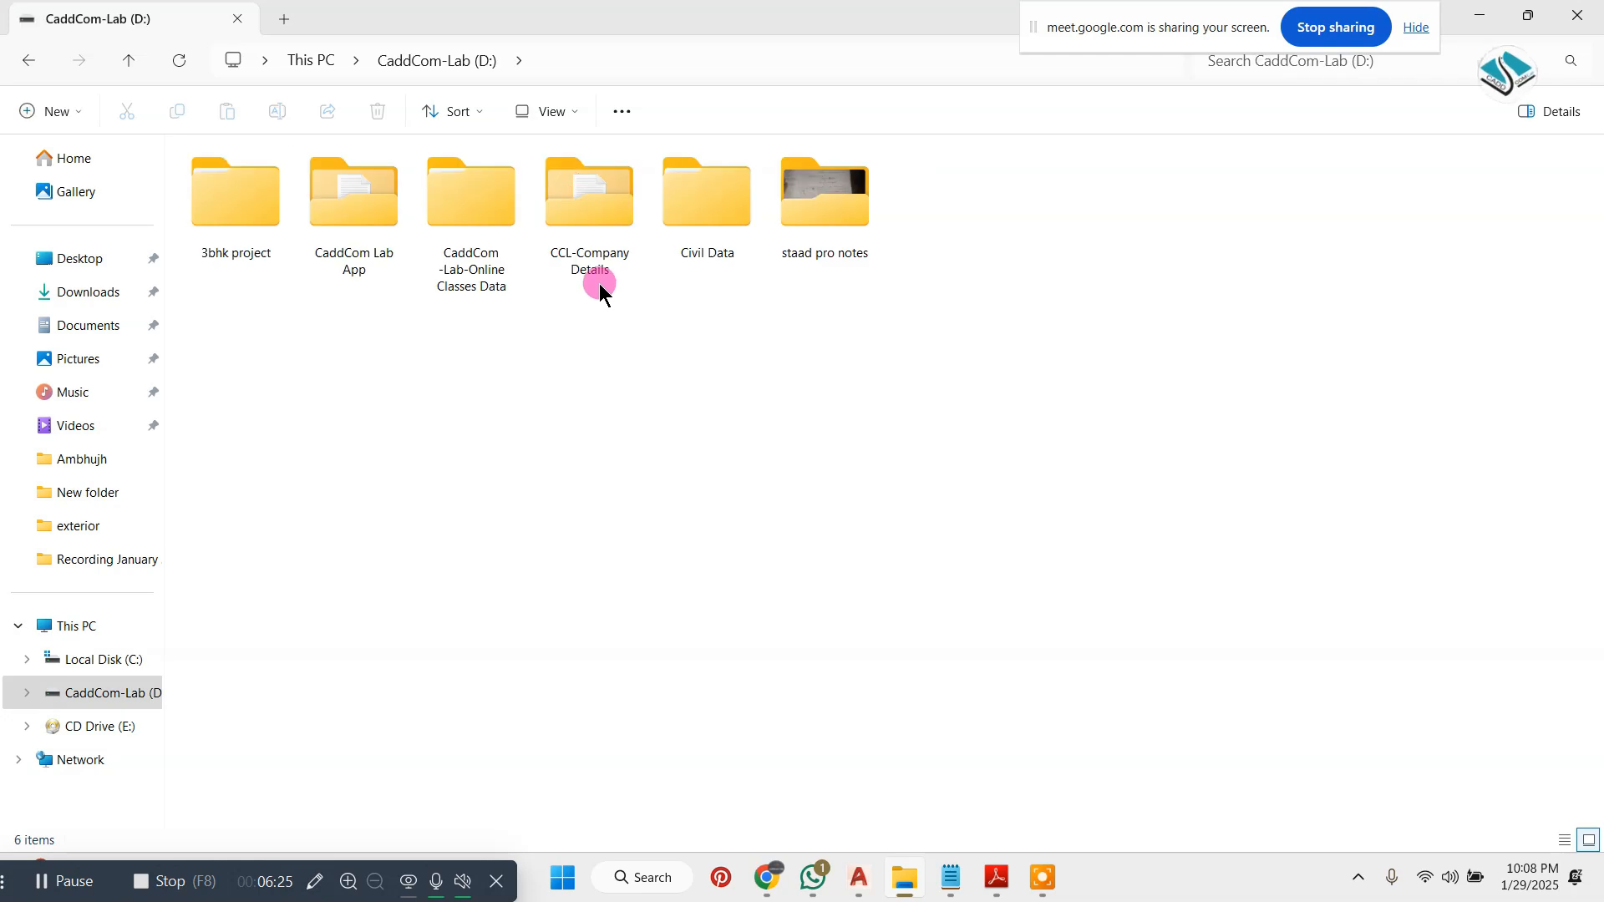
pyautogui.doubleClick(489, 207)
pyautogui.doubleClick(1363, 194)
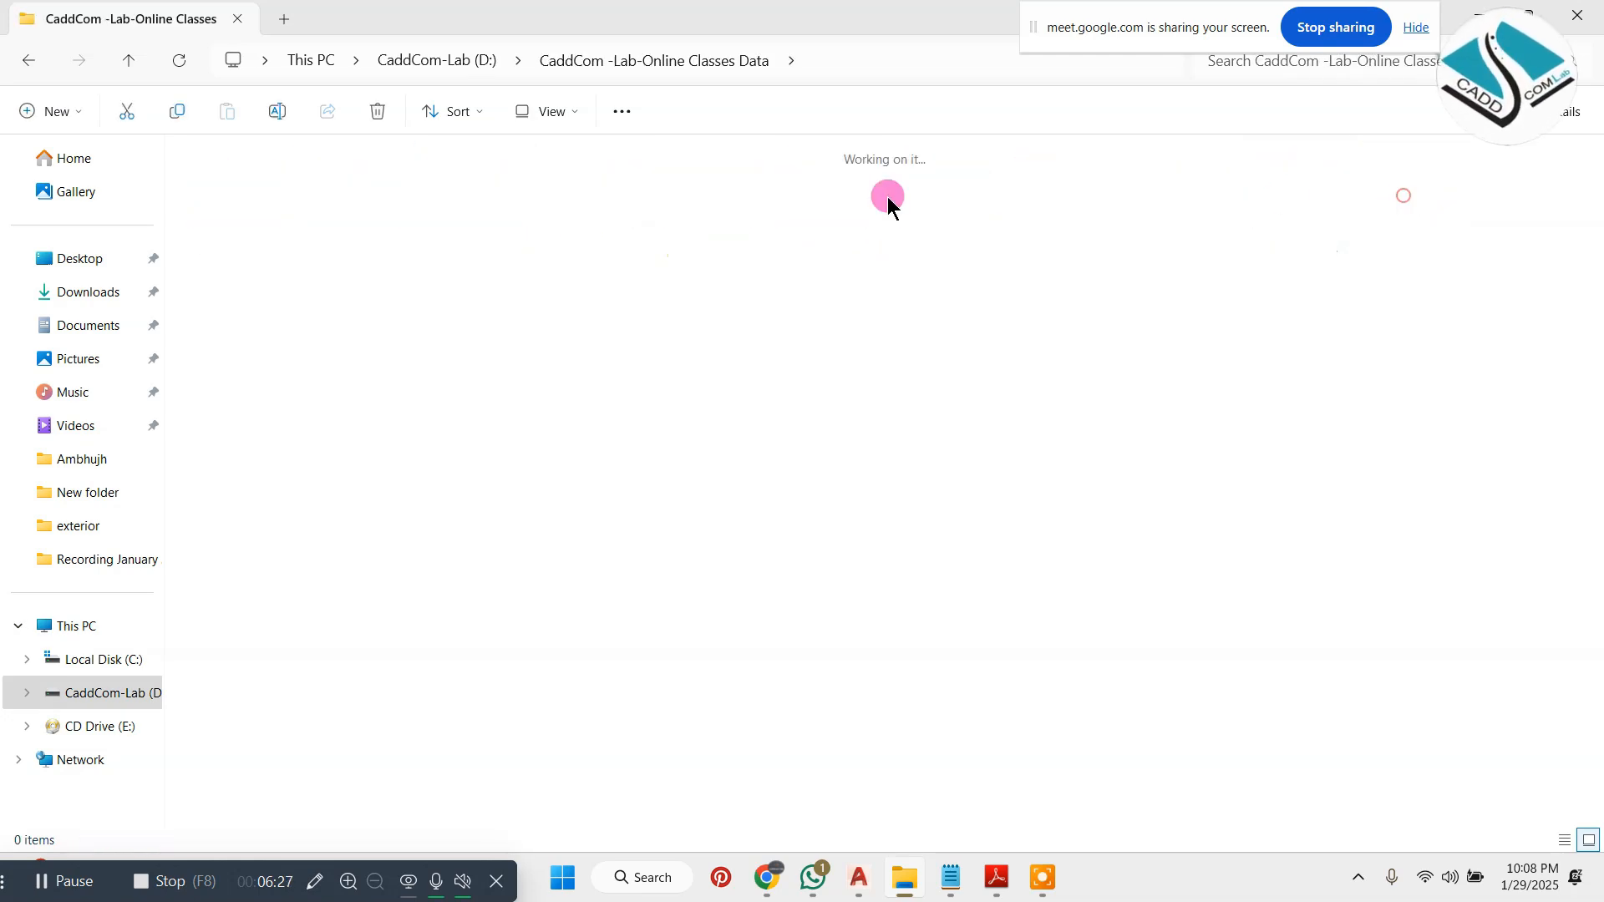
pyautogui.doubleClick(254, 180)
pyautogui.click(347, 209)
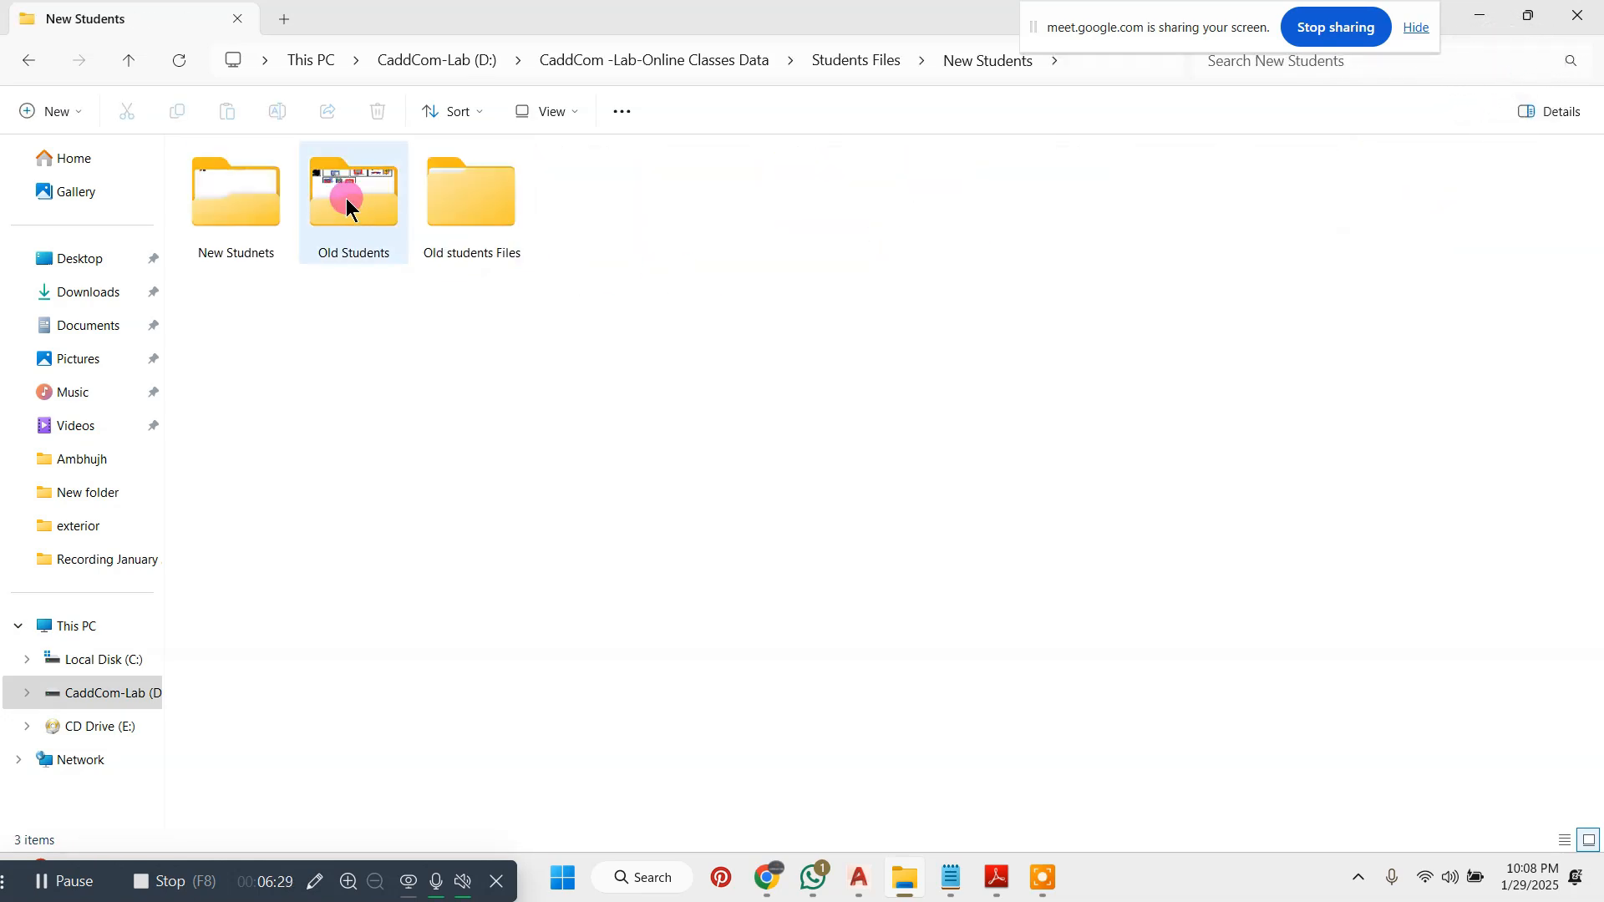
pyautogui.doubleClick(258, 192)
pyautogui.click(1153, 215)
pyautogui.doubleClick(1152, 208)
# - Insert the East Facing House plan image from File Explorer into the AutoCAD drawing, near the ground floor plans, without rotation
pyautogui.moveTo(944, 21); pyautogui.dragTo(1188, 72)
pyautogui.moveTo(1163, 267); pyautogui.dragTo(499, 530)
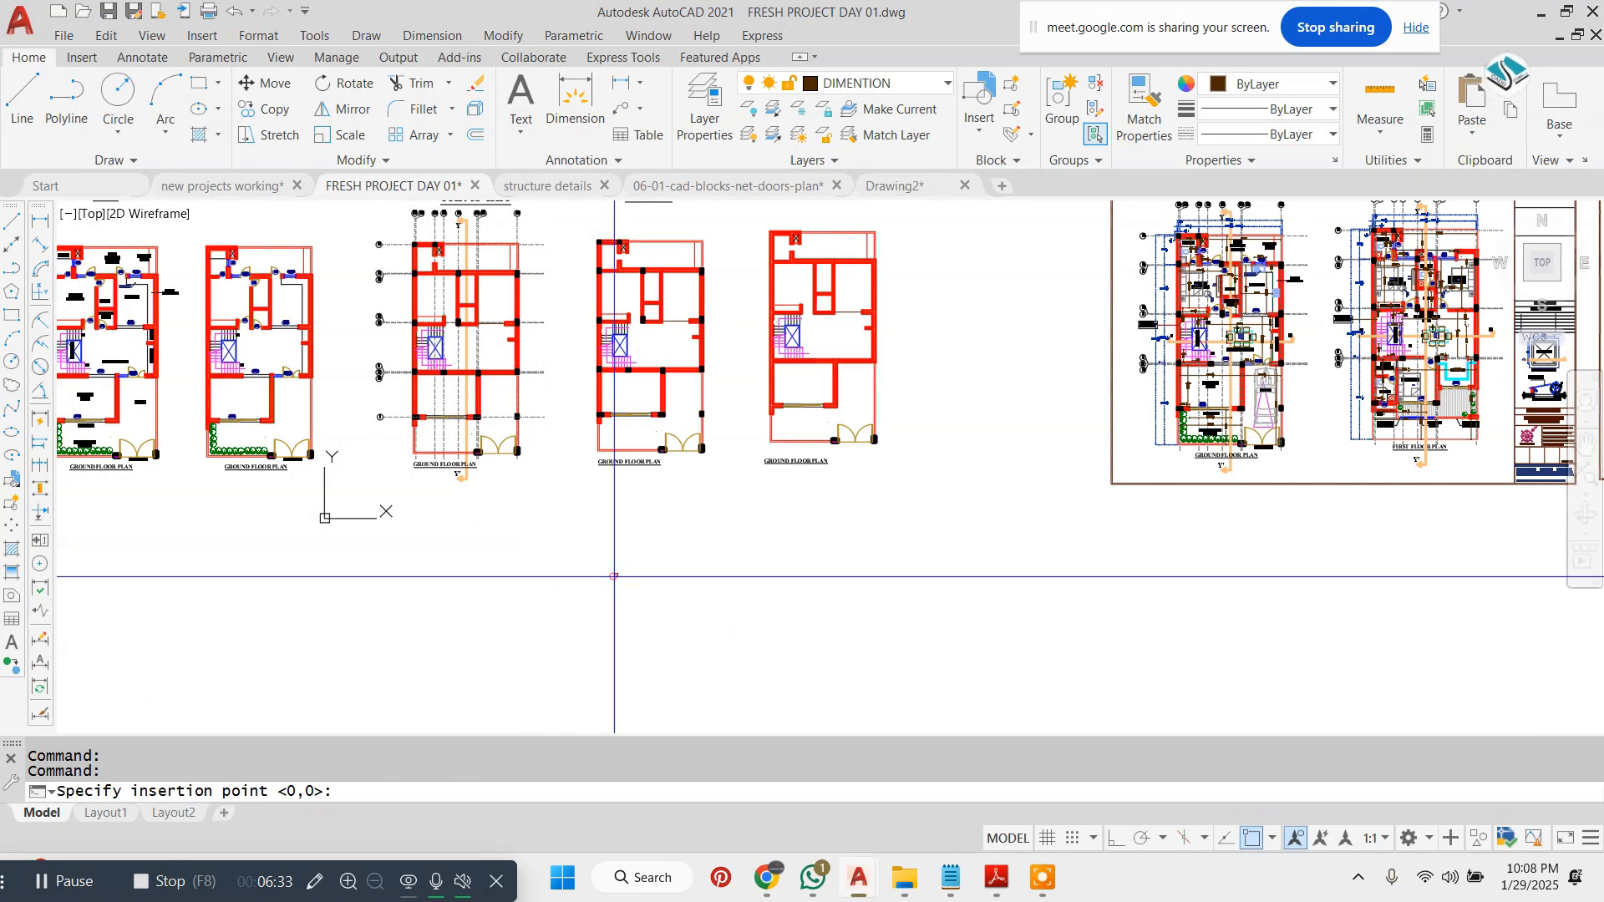
pyautogui.click(614, 574)
pyautogui.click(875, 577)
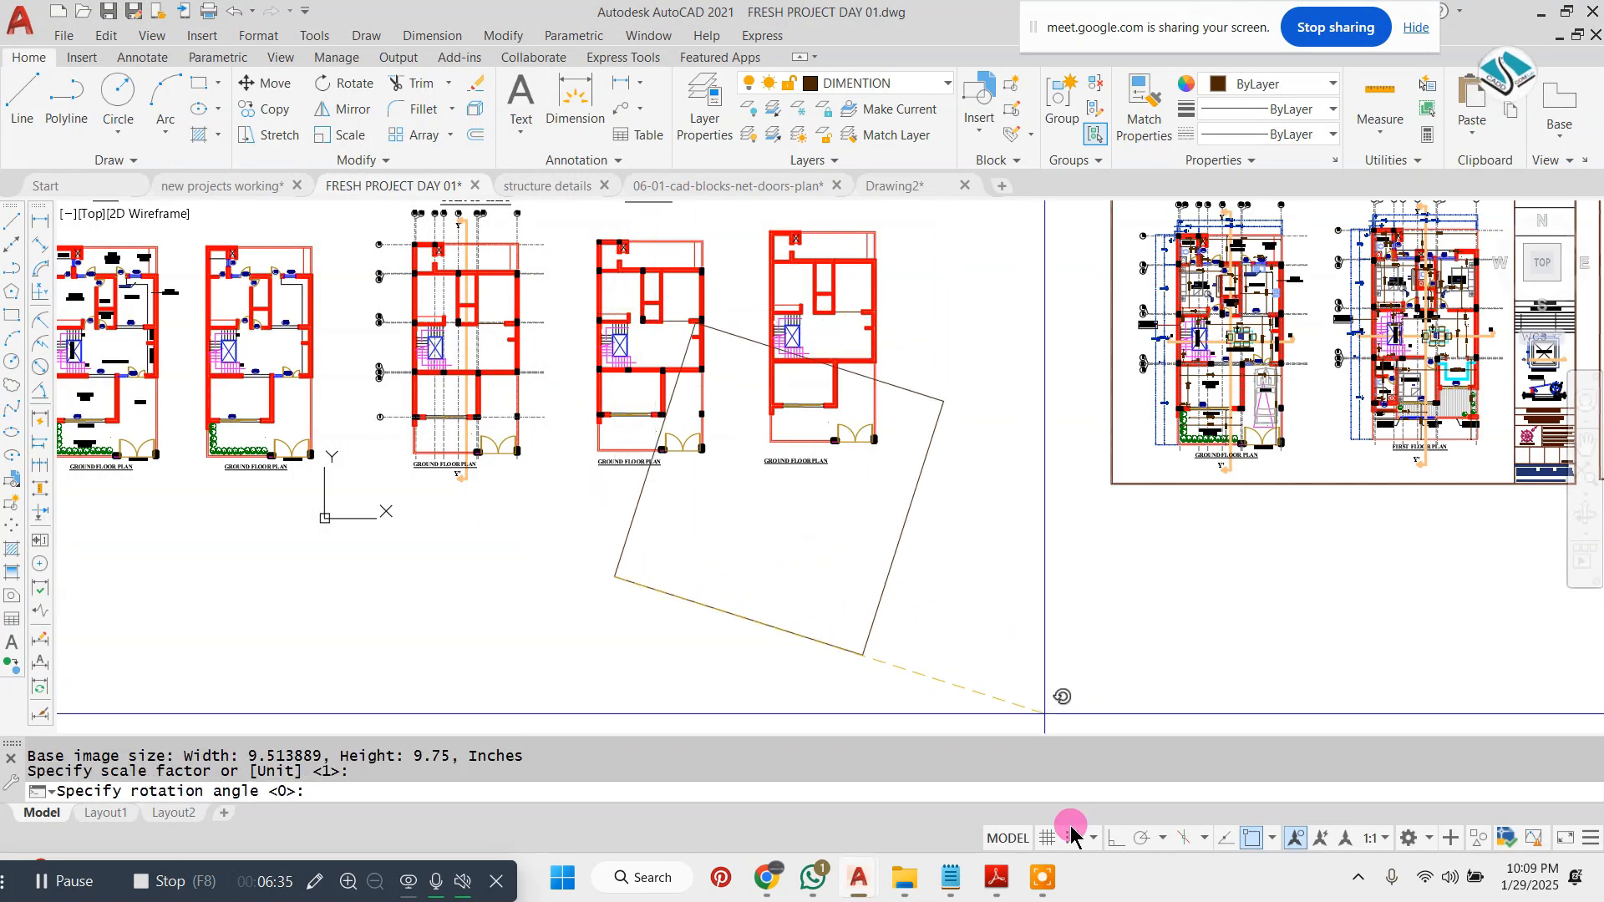
pyautogui.click(1117, 837)
pyautogui.click(1086, 702)
# - Move the East Facing House image into the empty space below the row of ground floor plans
pyautogui.click(923, 513)
pyautogui.click(777, 595)
pyautogui.write('m')
pyautogui.press('Return')
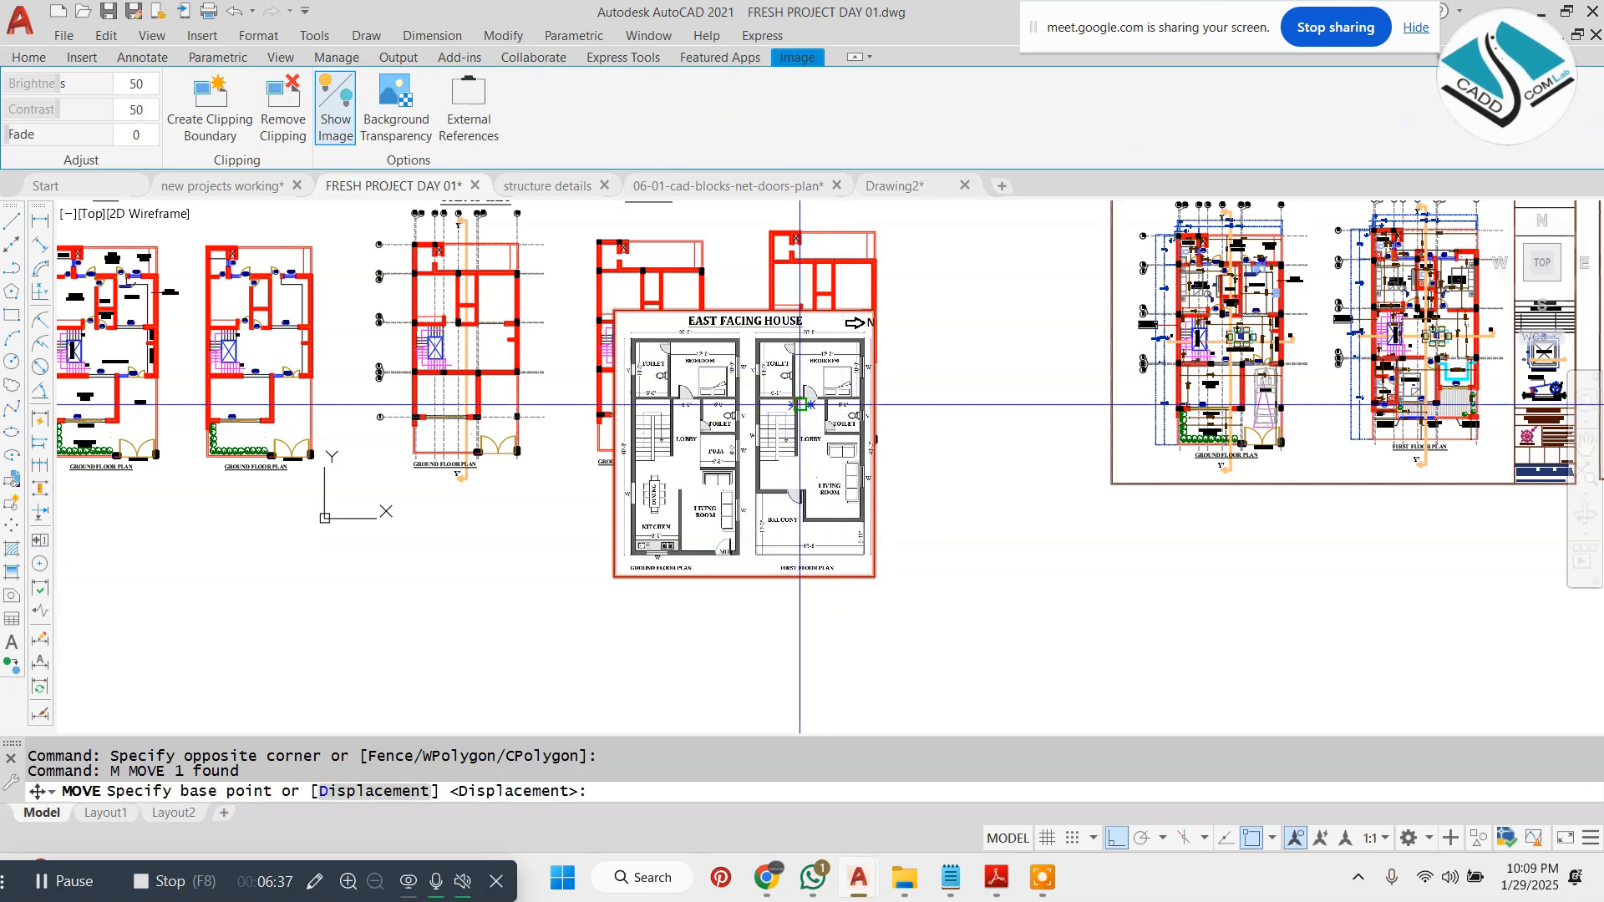
pyautogui.click(799, 404)
pyautogui.moveTo(592, 457); pyautogui.dragTo(635, 336, button='middle')
pyautogui.click(1112, 840)
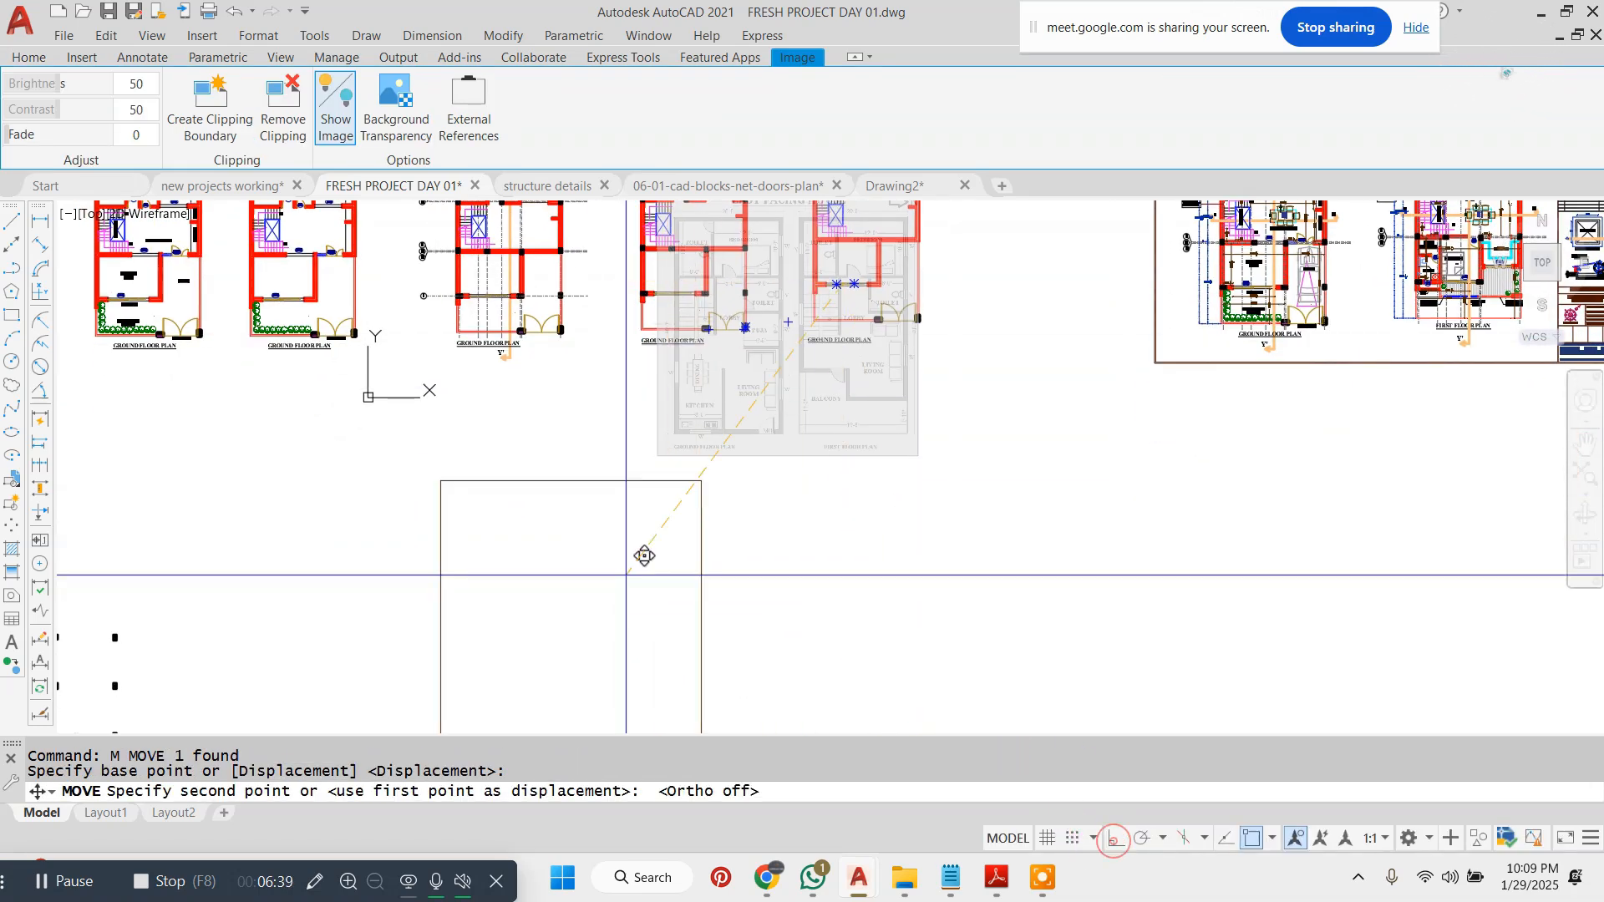
pyautogui.click(509, 491)
pyautogui.press('Escape')
pyautogui.press('Escape')
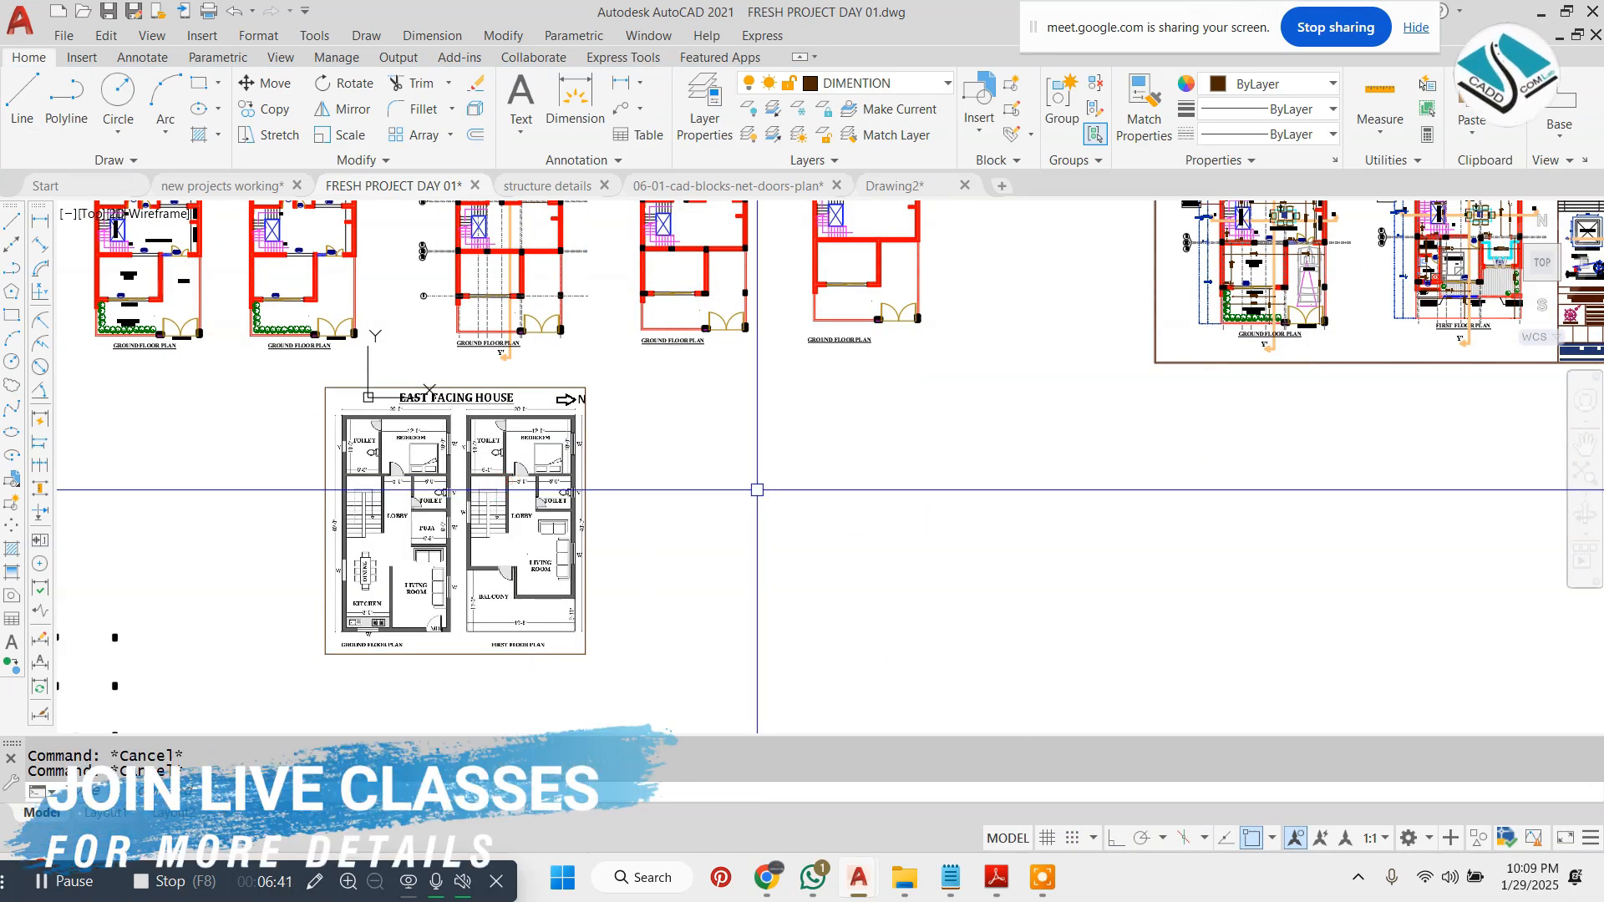
# - Draw a rectangle 20' long and 50' wide to the right of the East Facing House image
pyautogui.write('LINE Specify first point:')
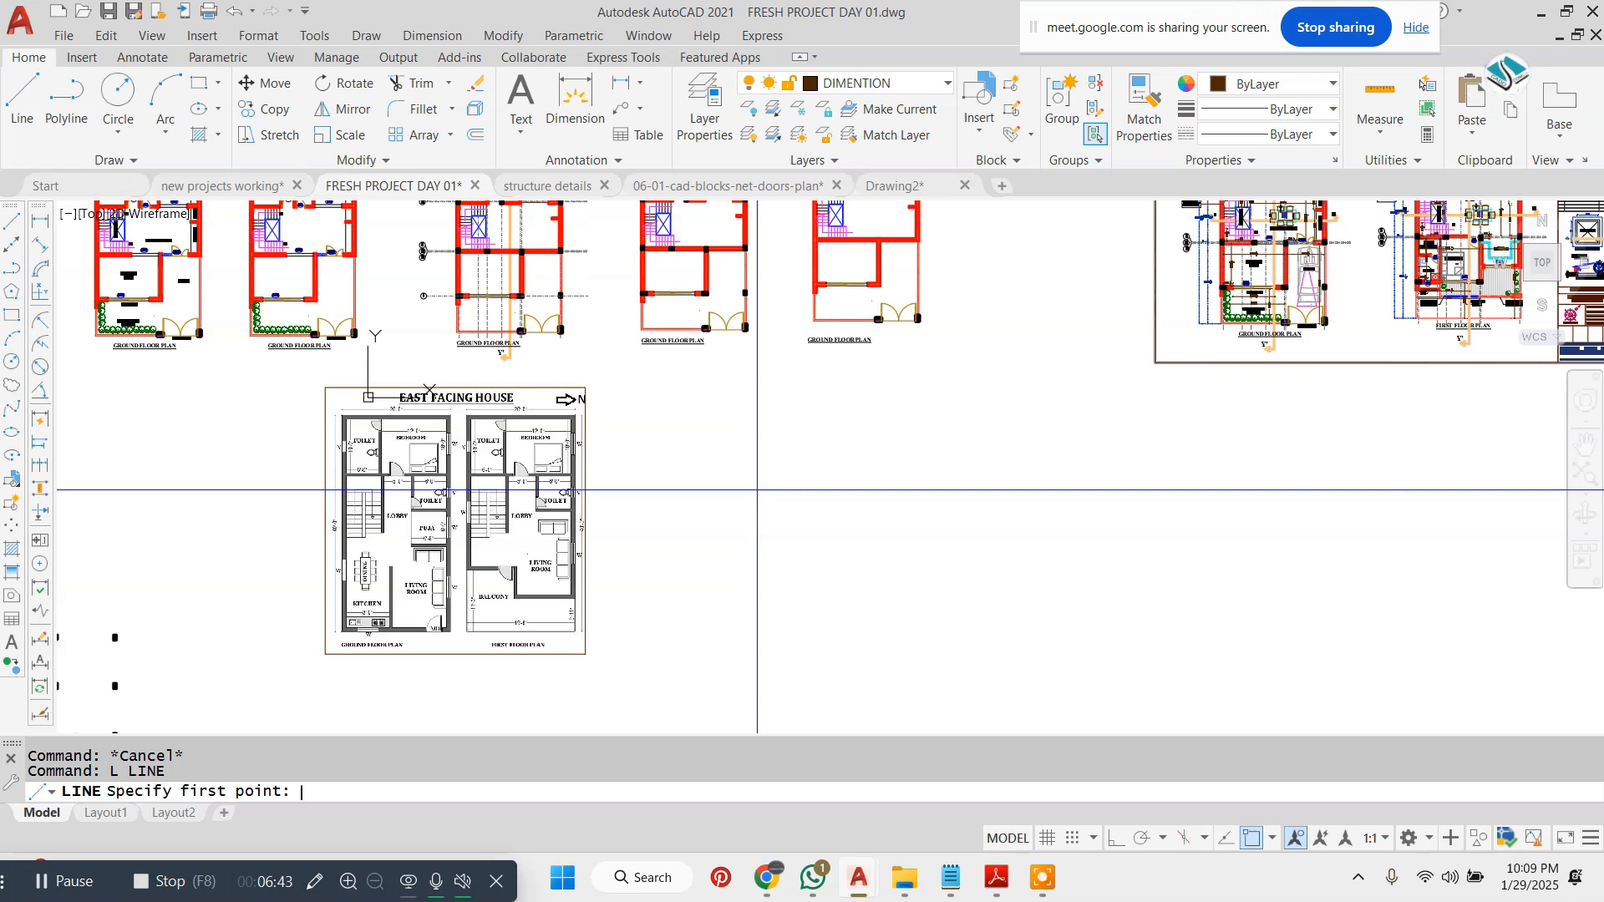
pyautogui.write('REC')
pyautogui.press('Return')
pyautogui.click(750, 427)
pyautogui.write('D')
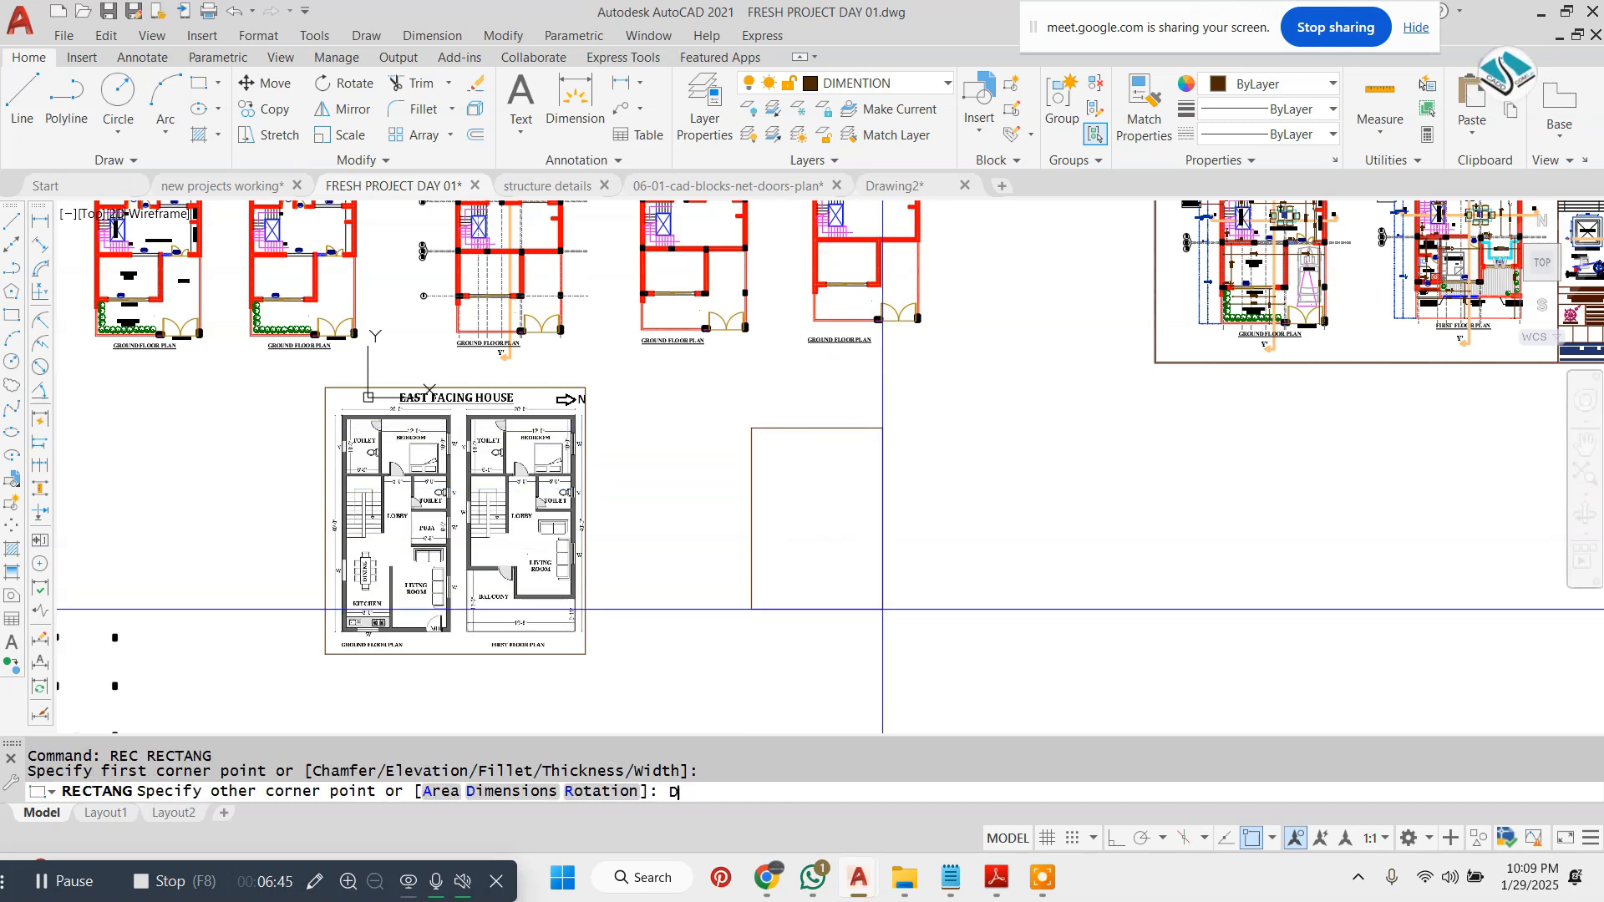
pyautogui.press('Return')
pyautogui.write("20'")
pyautogui.press('Return')
pyautogui.write('50')
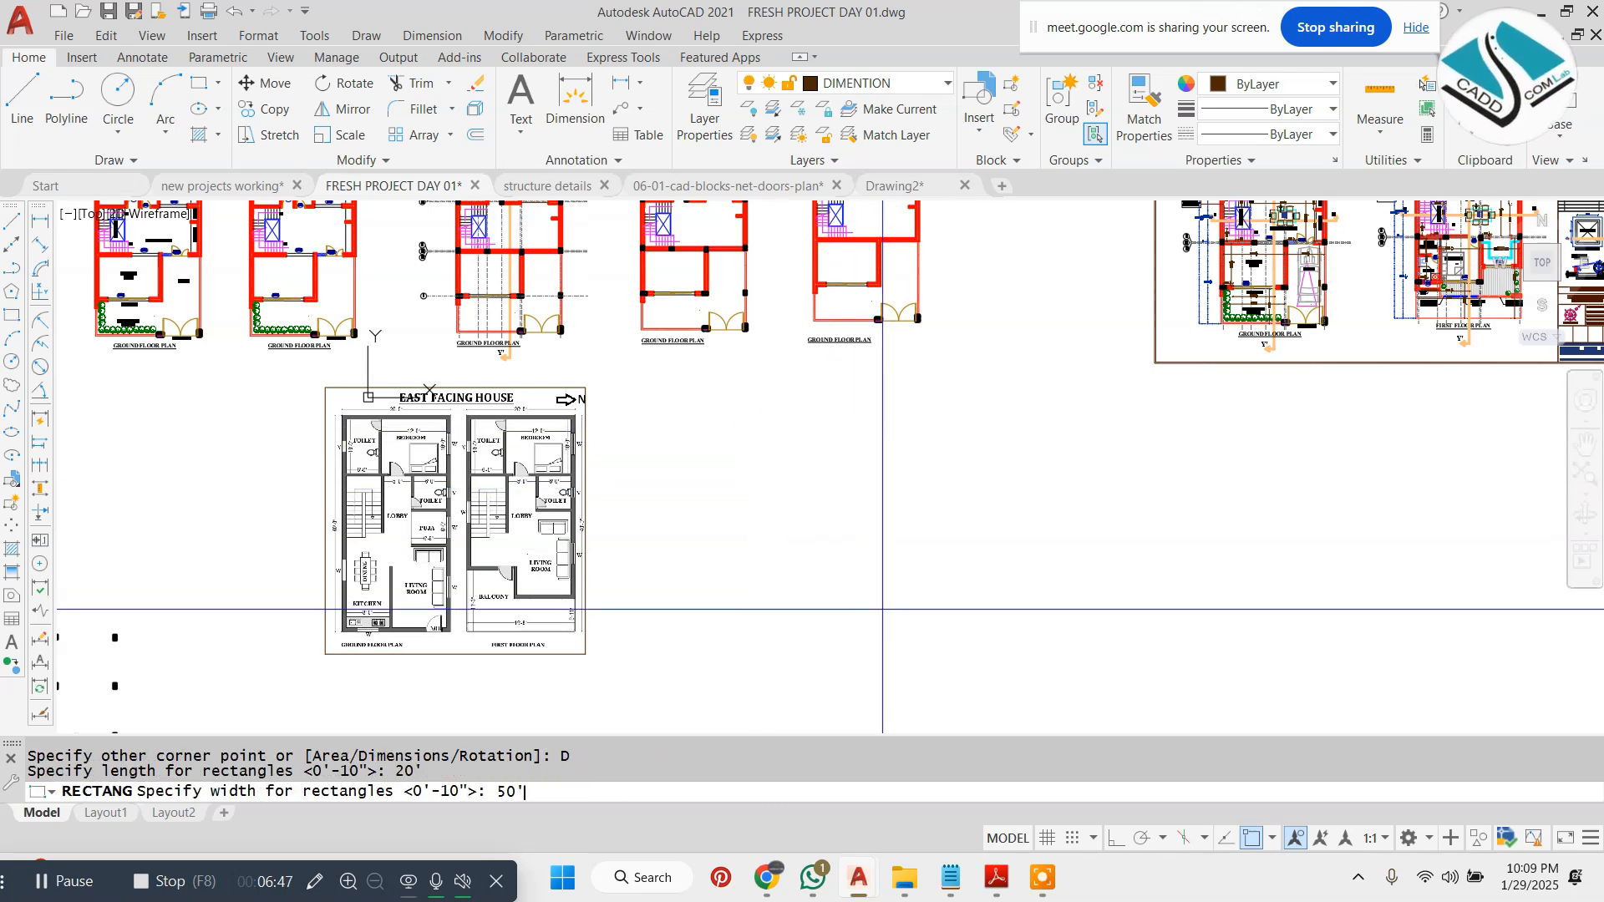
pyautogui.press('Return')
pyautogui.click(884, 603)
pyautogui.press('Escape')
pyautogui.click(888, 573)
pyautogui.click(794, 526)
pyautogui.press('Escape')
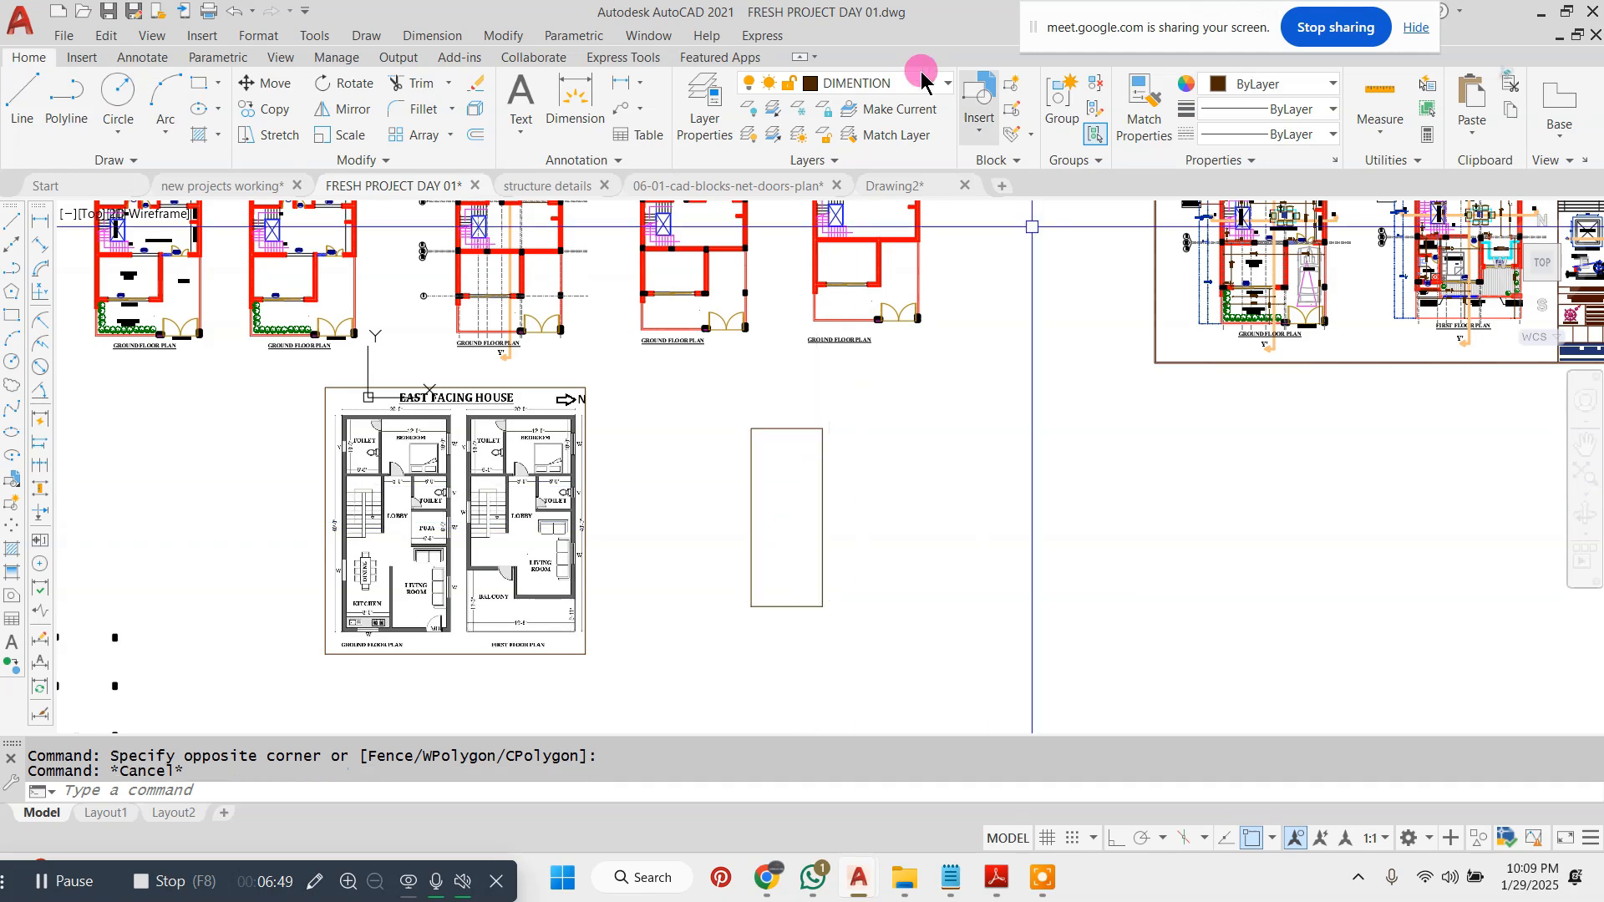
# - Make the walls layer the current layer
pyautogui.click(921, 81)
pyautogui.scroll(-3, 860, 360)
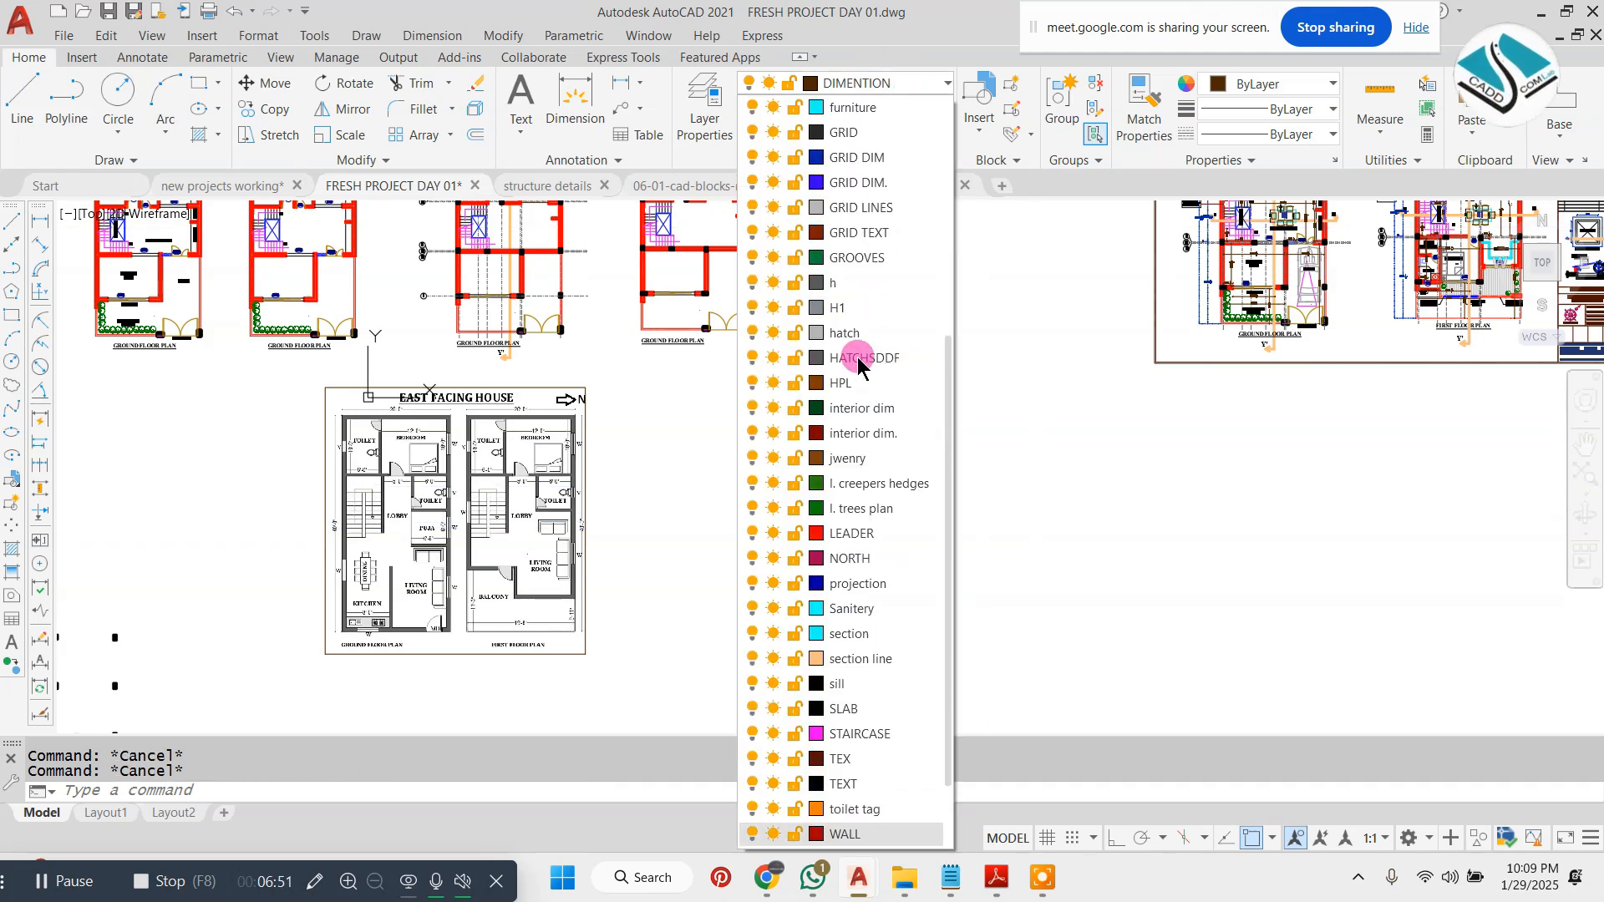
pyautogui.scroll(-3, 1028, 354)
pyautogui.scroll(-2, 769, 554)
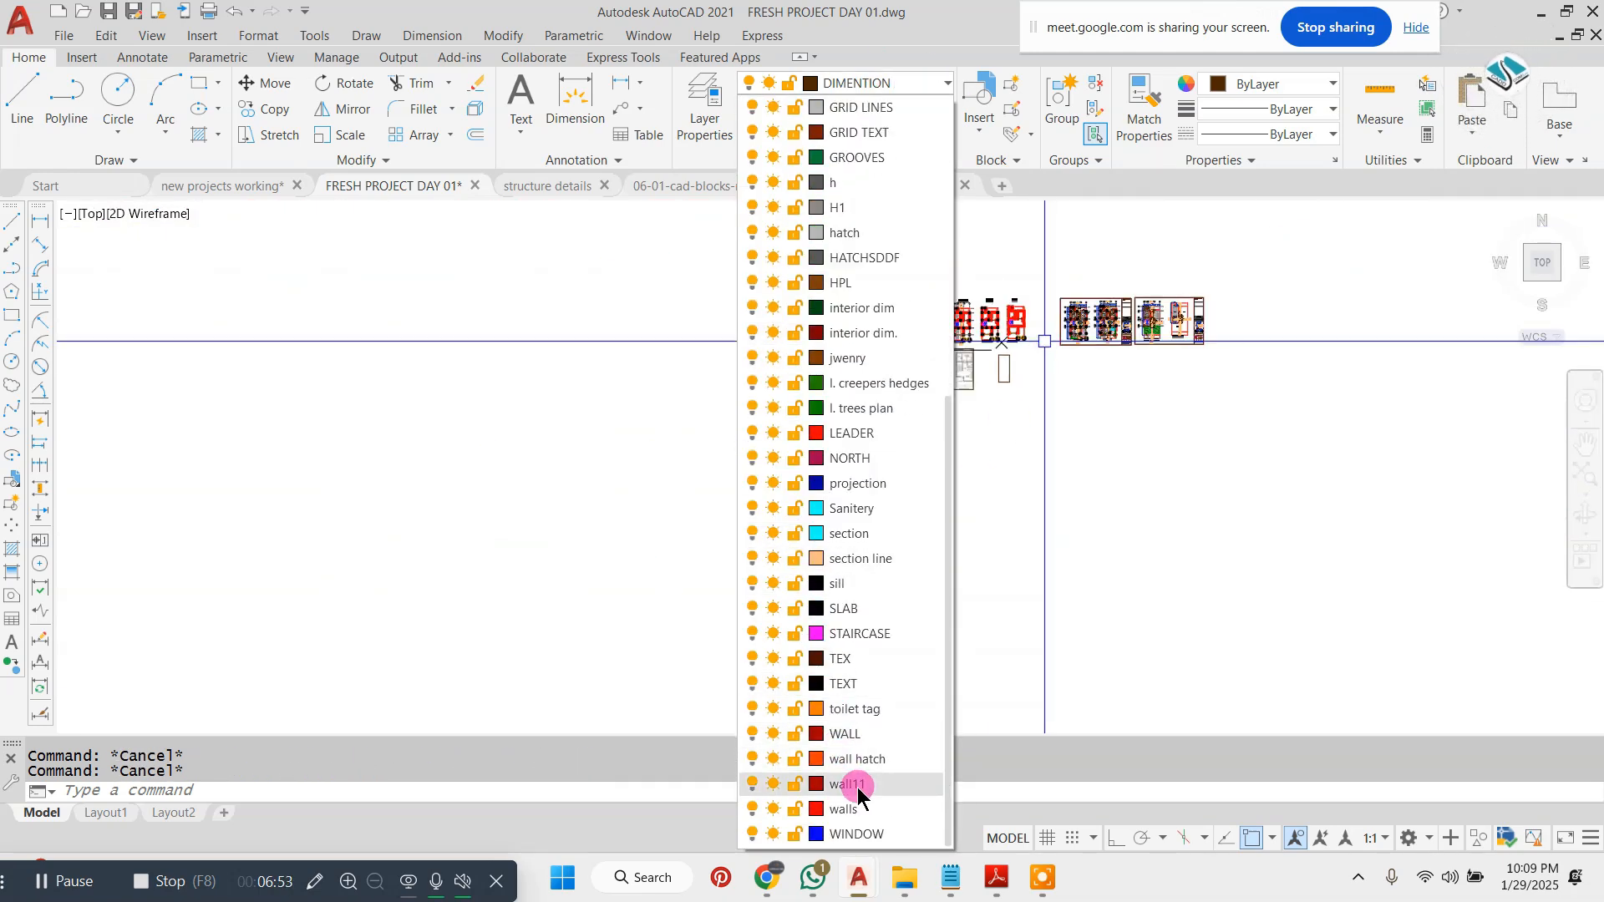
pyautogui.click(874, 809)
pyautogui.scroll(5, 1057, 367)
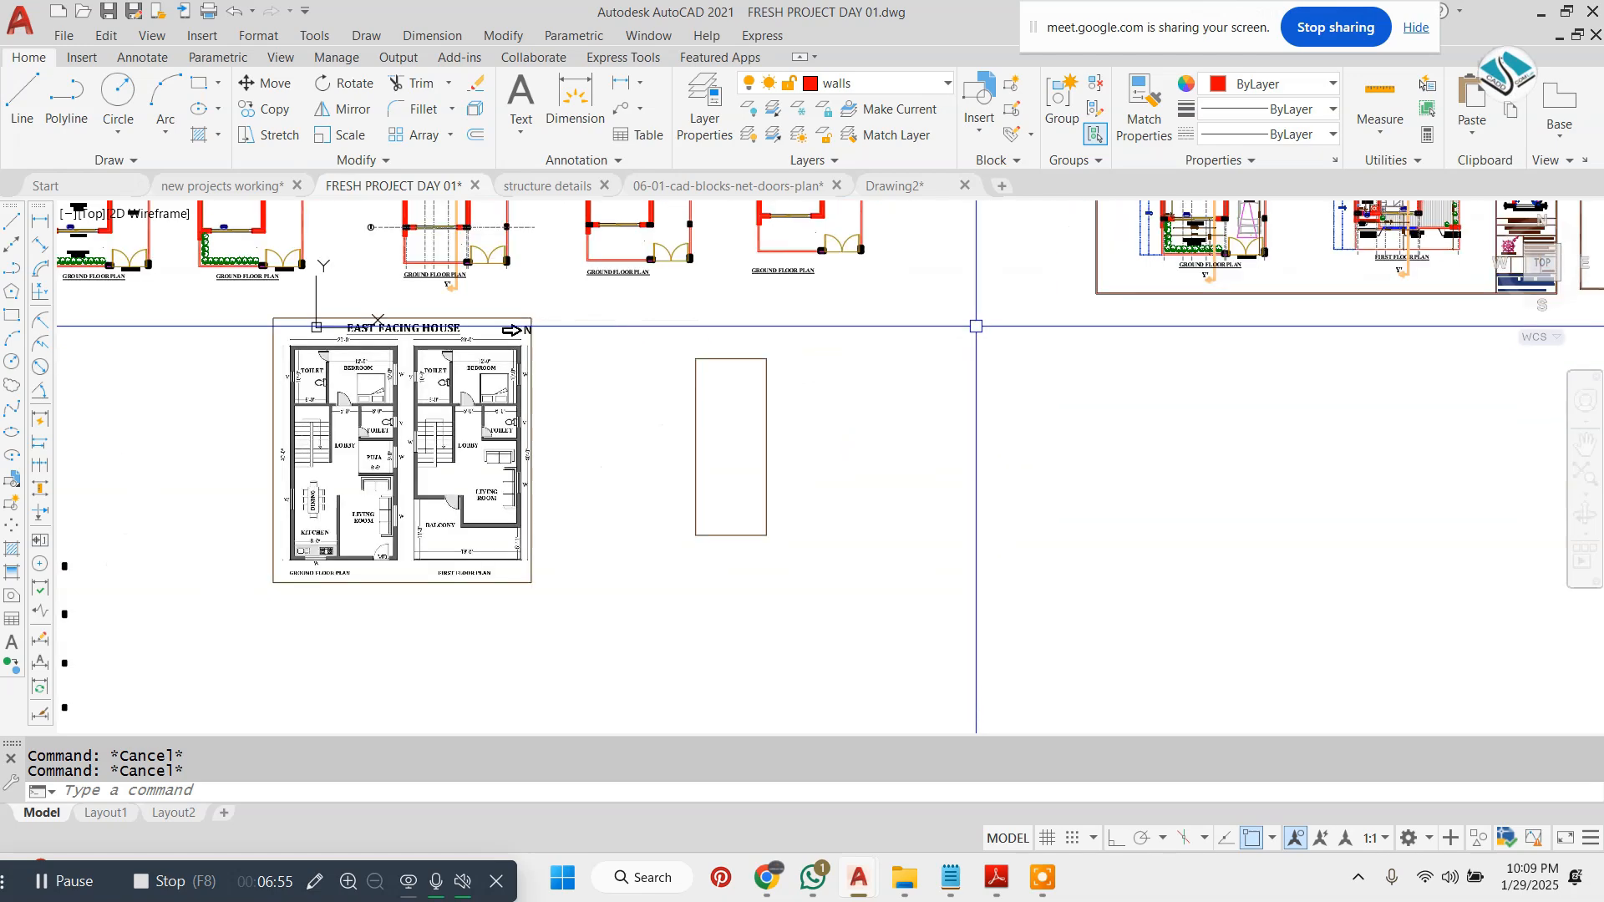
# - Match the new rectangle's properties to the red walls of the ground floor plan above it
pyautogui.click(817, 401)
pyautogui.click(705, 465)
pyautogui.press('Escape')
pyautogui.write('ma')
pyautogui.press('Return')
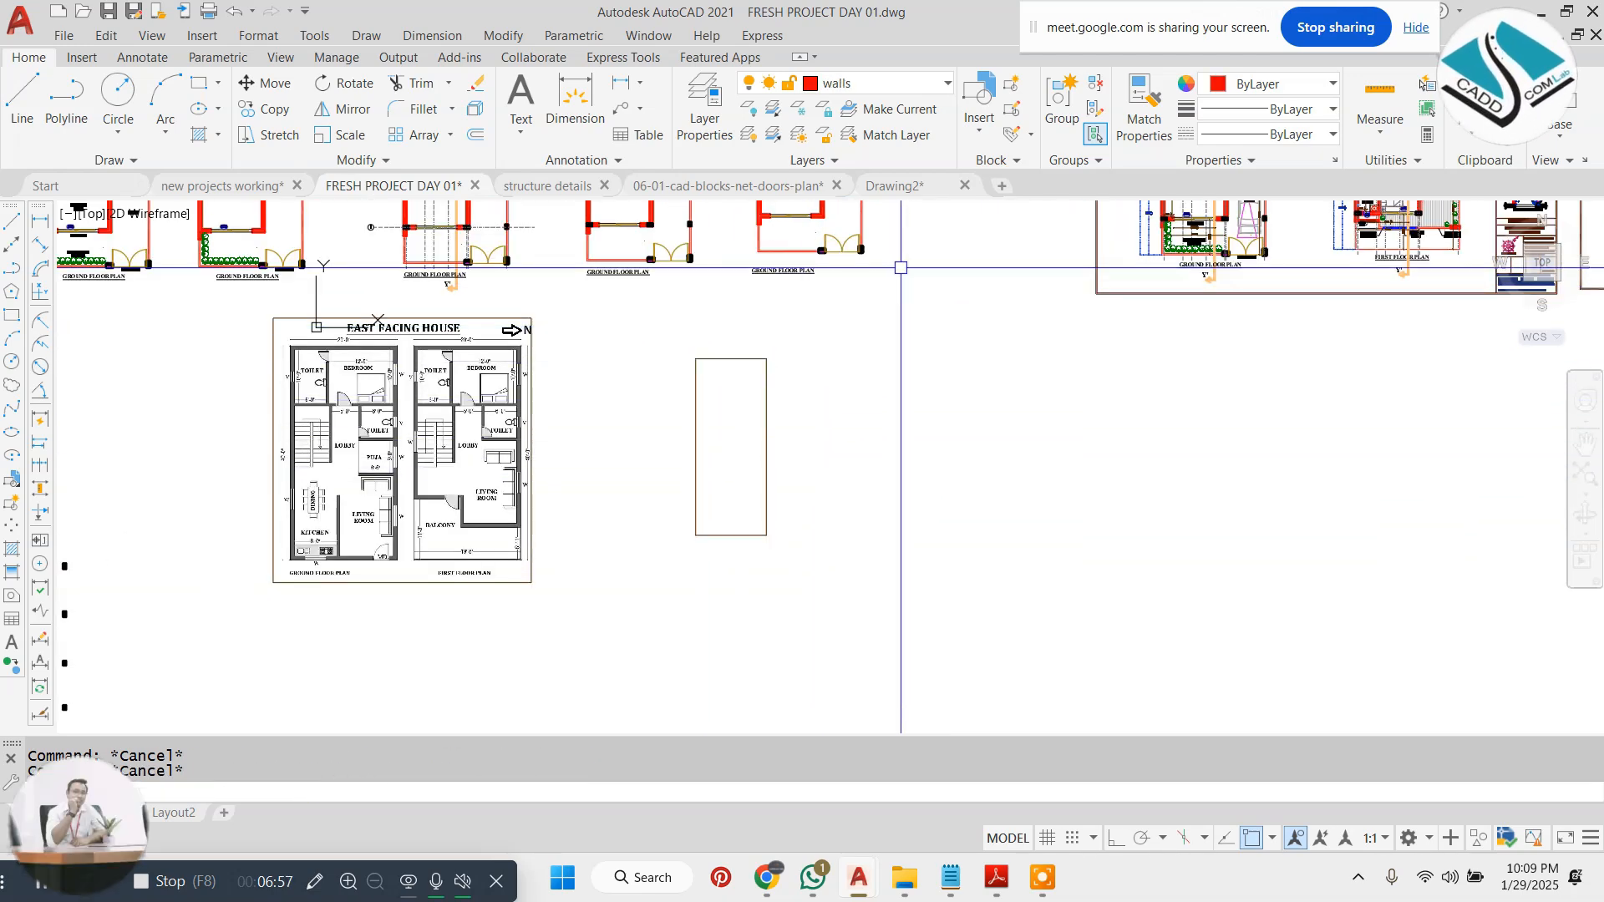
pyautogui.click(804, 251)
pyautogui.click(797, 409)
pyautogui.click(670, 540)
pyautogui.press('Escape')
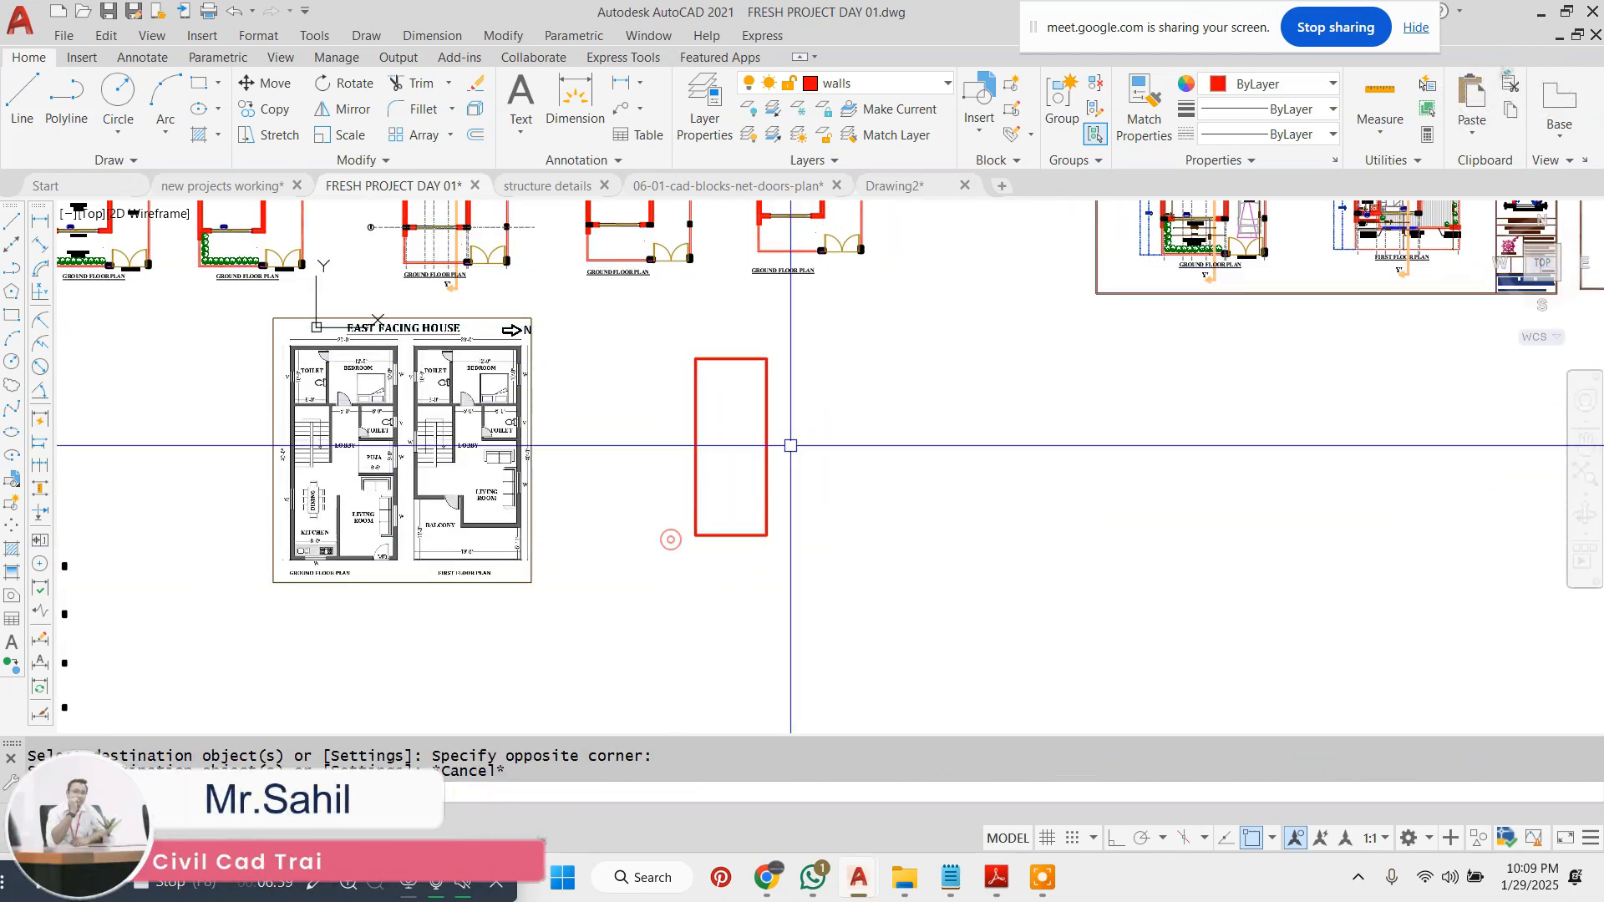
pyautogui.press('Escape')
# - Offset the red rectangle 9" inward to form the outer walls
pyautogui.scroll(4, 787, 416)
pyautogui.write('o')
pyautogui.press('Return')
pyautogui.write('9')
pyautogui.press('Return')
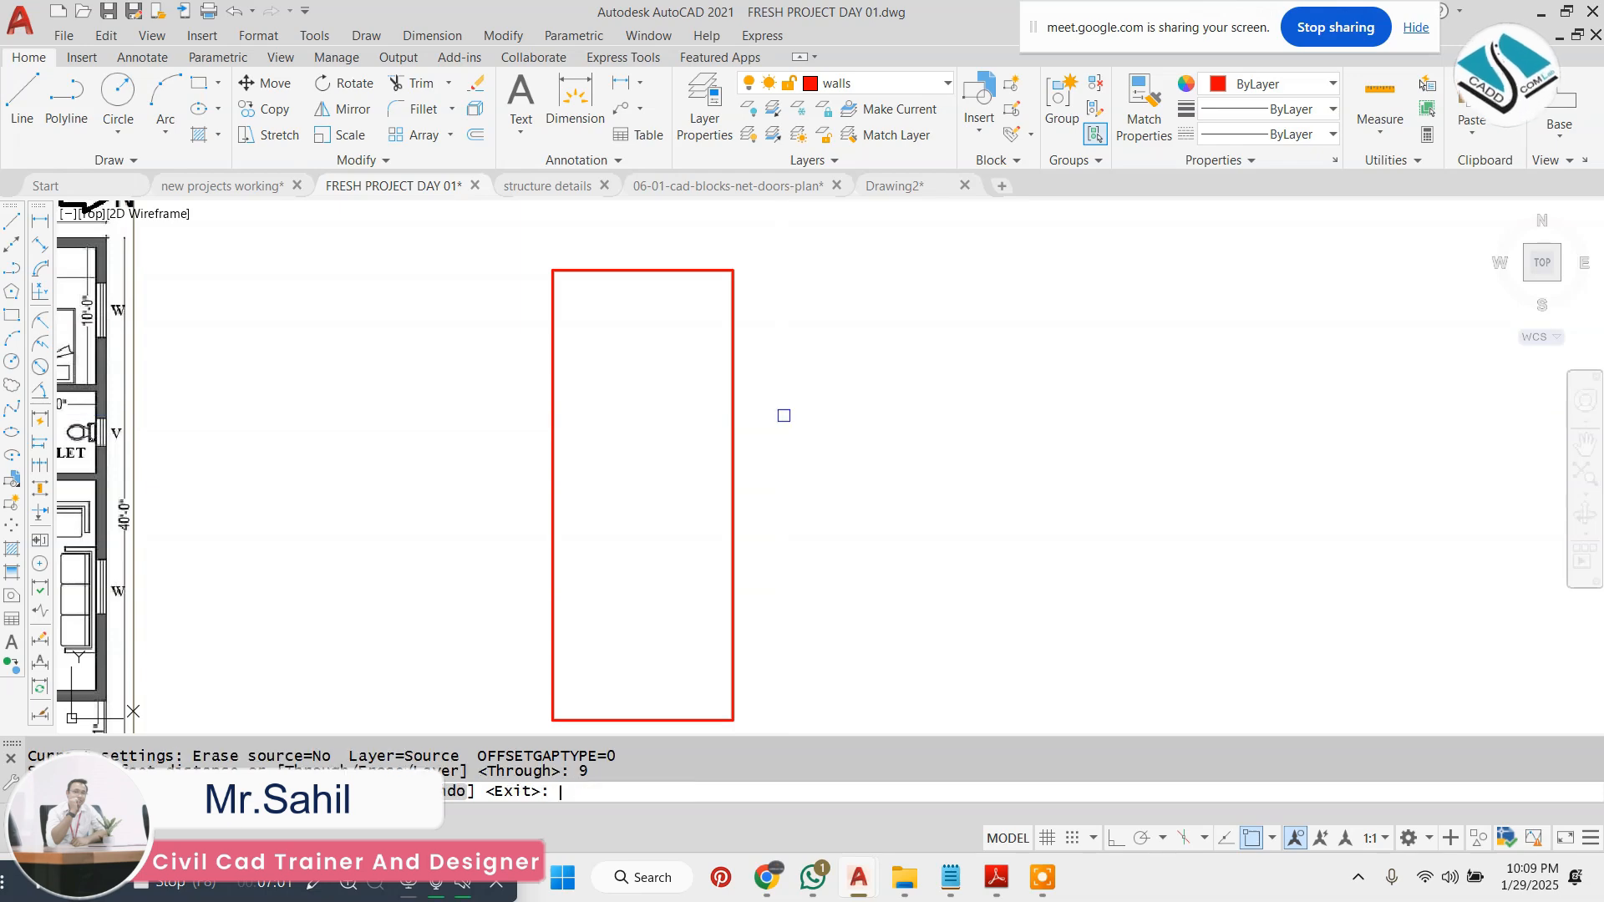
pyautogui.click(668, 270)
pyautogui.click(662, 504)
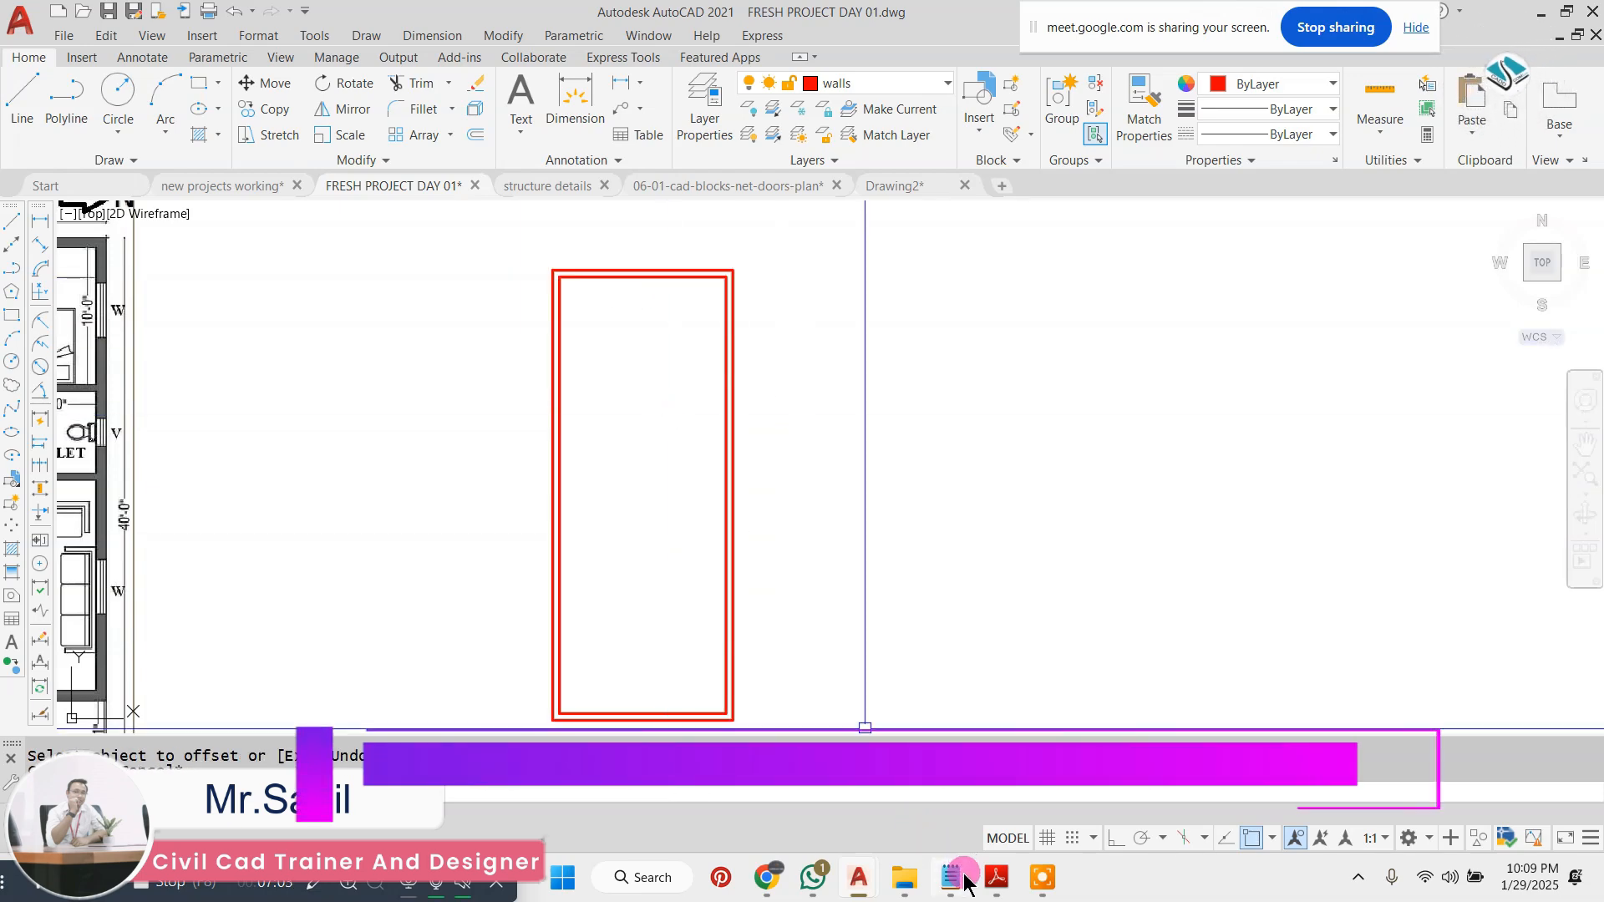
# - Switch to Notepad and add "5-WALLS- A-230 MM" as a new line below the unit note
pyautogui.hotkey('alt', 'Tab')
pyautogui.press('Return')
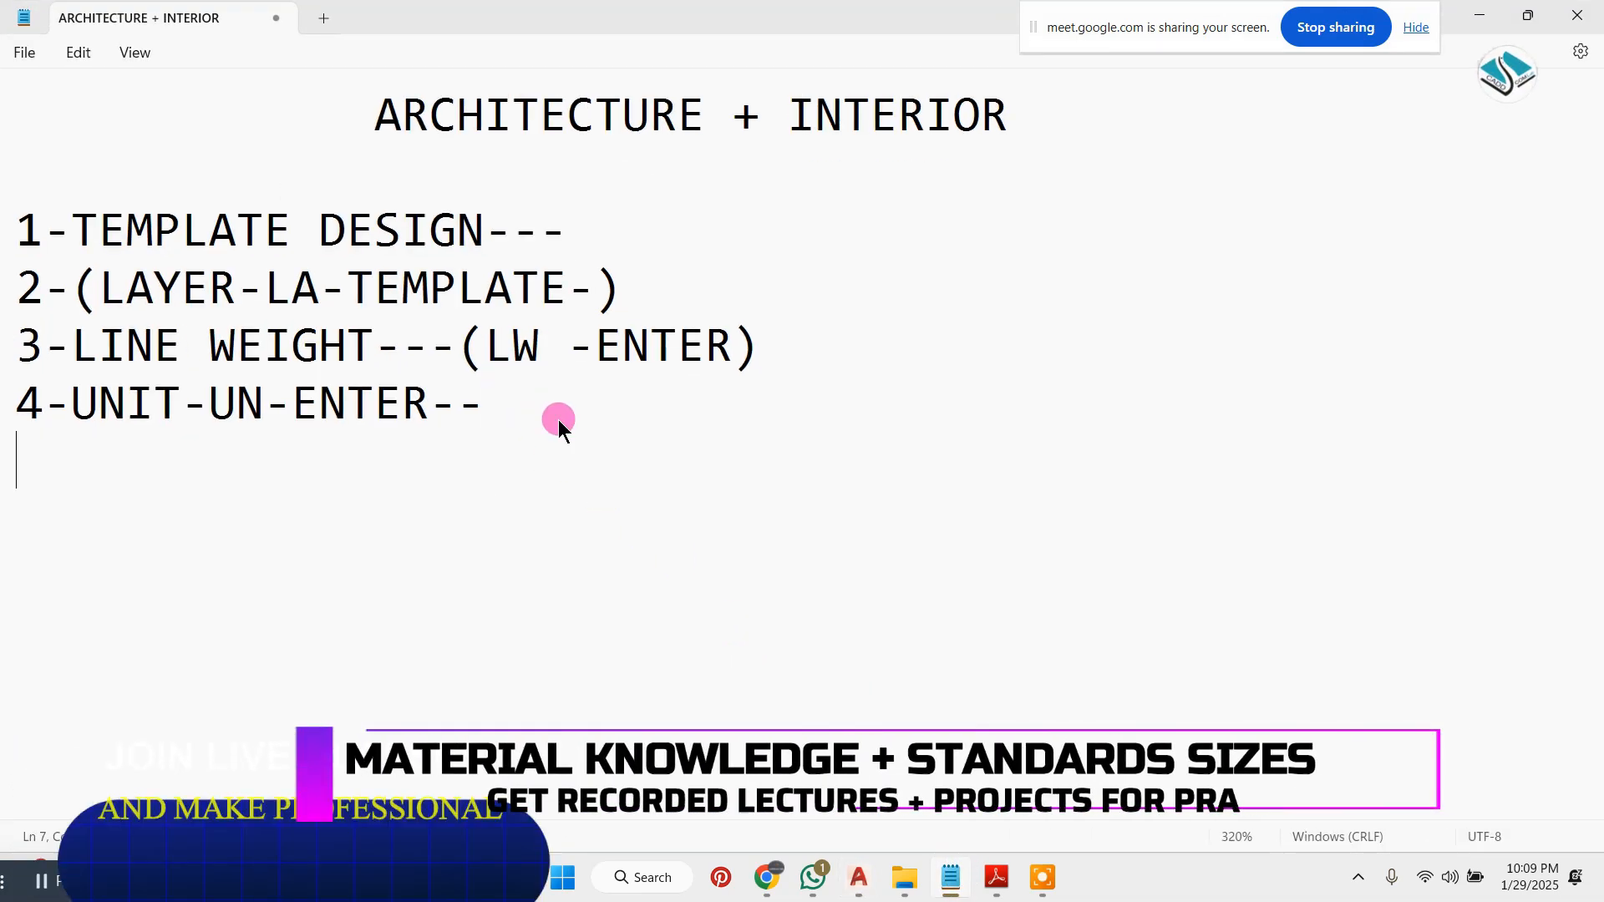
pyautogui.write('5-WALLS-')
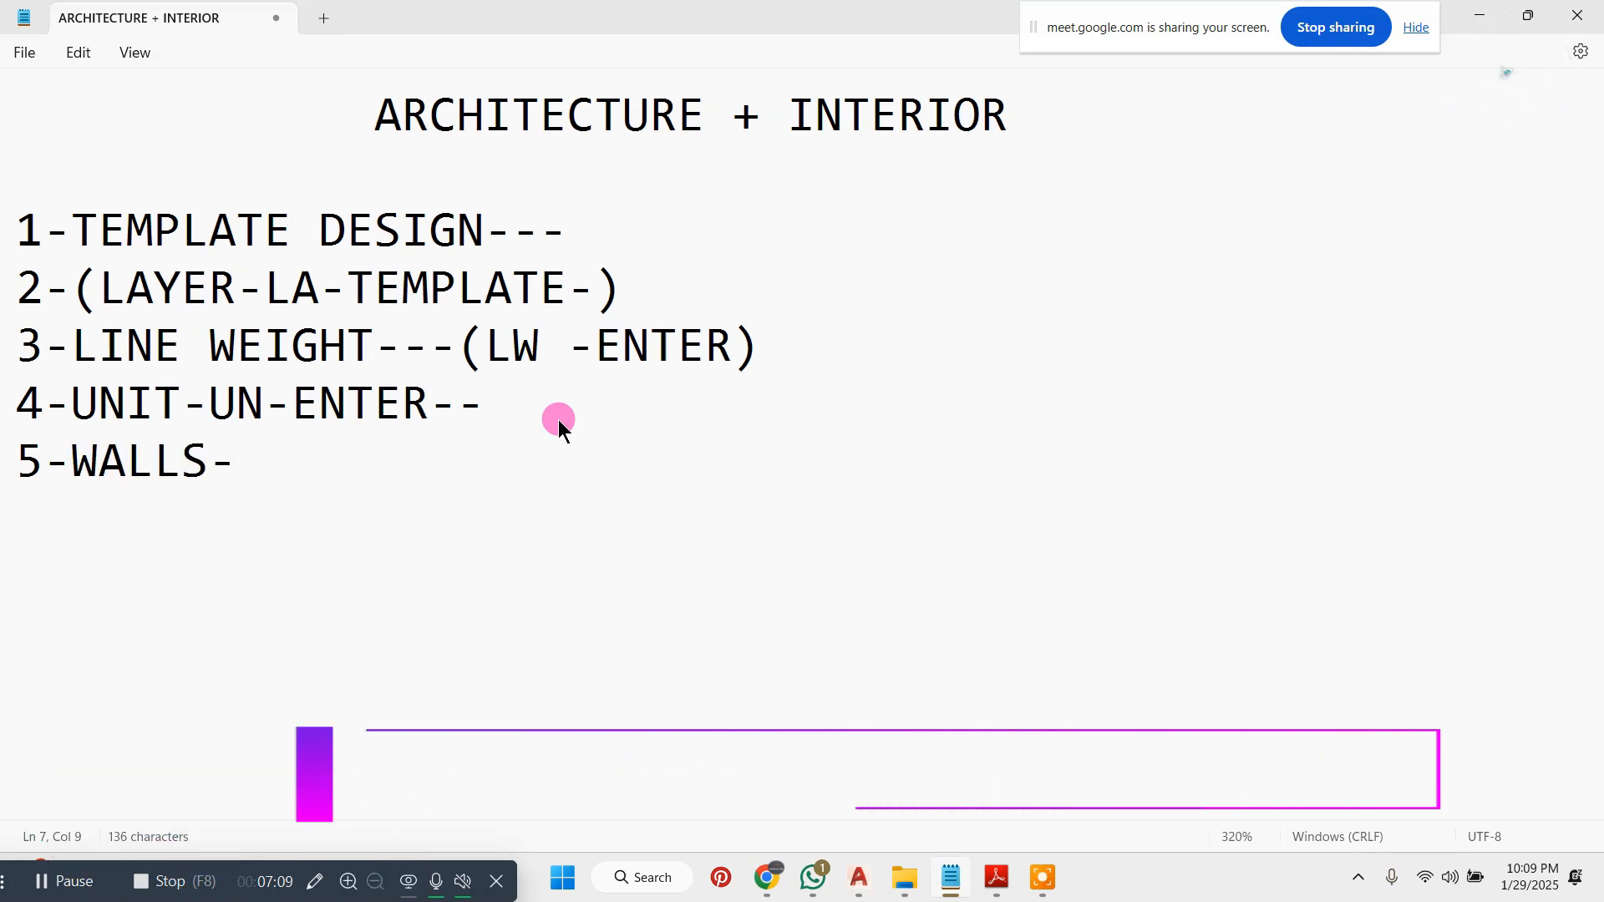
pyautogui.write(' A-')
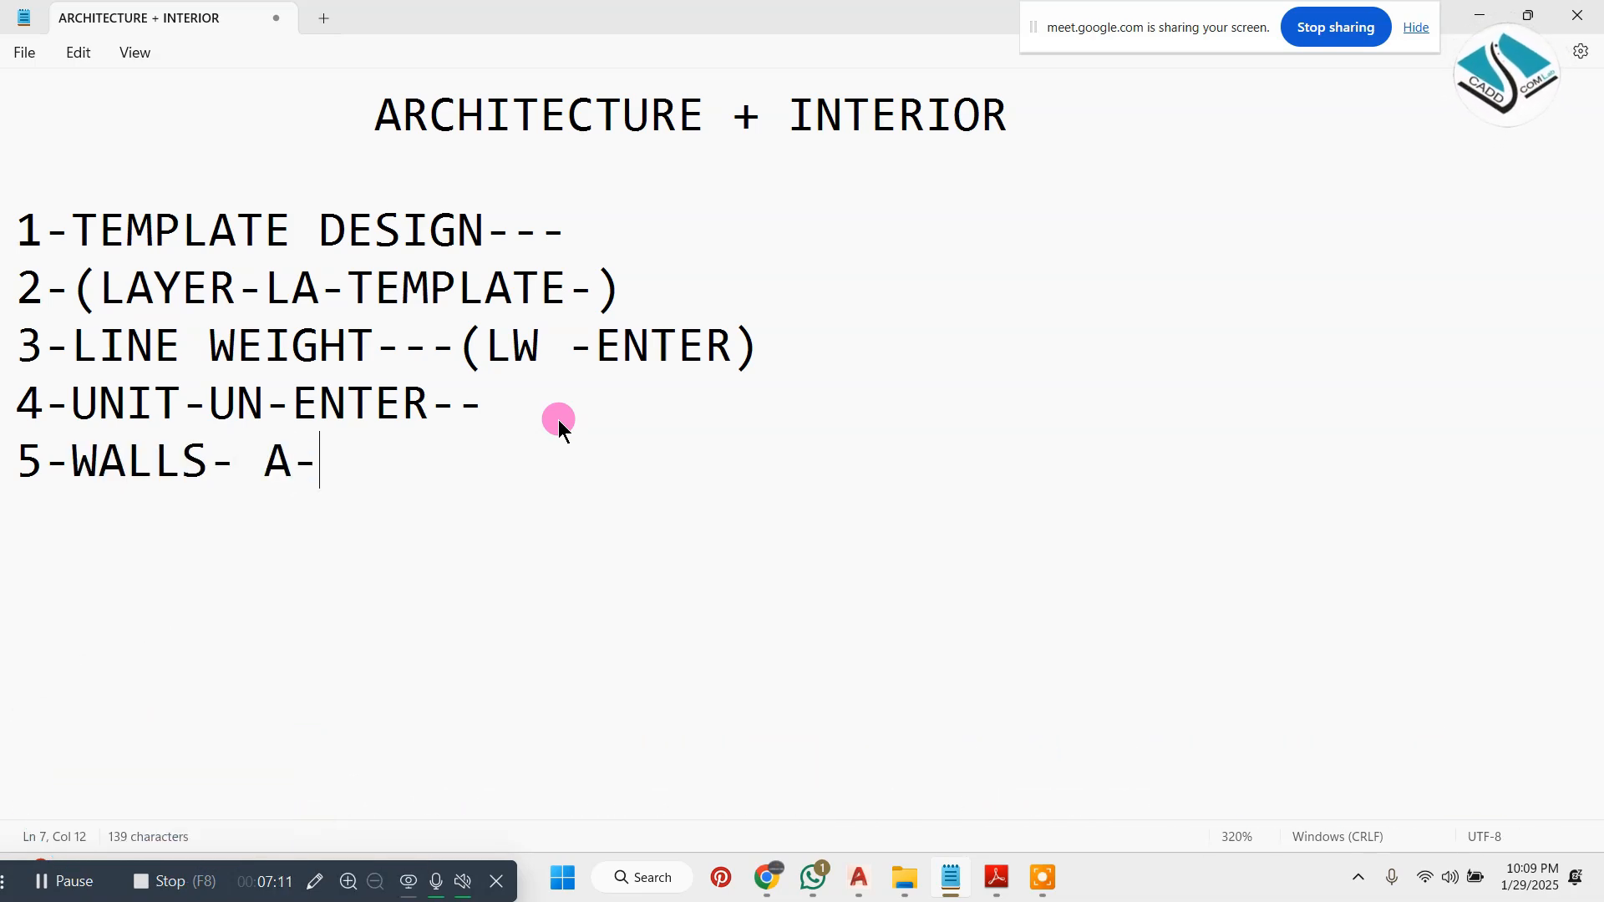
pyautogui.write('230 MM')
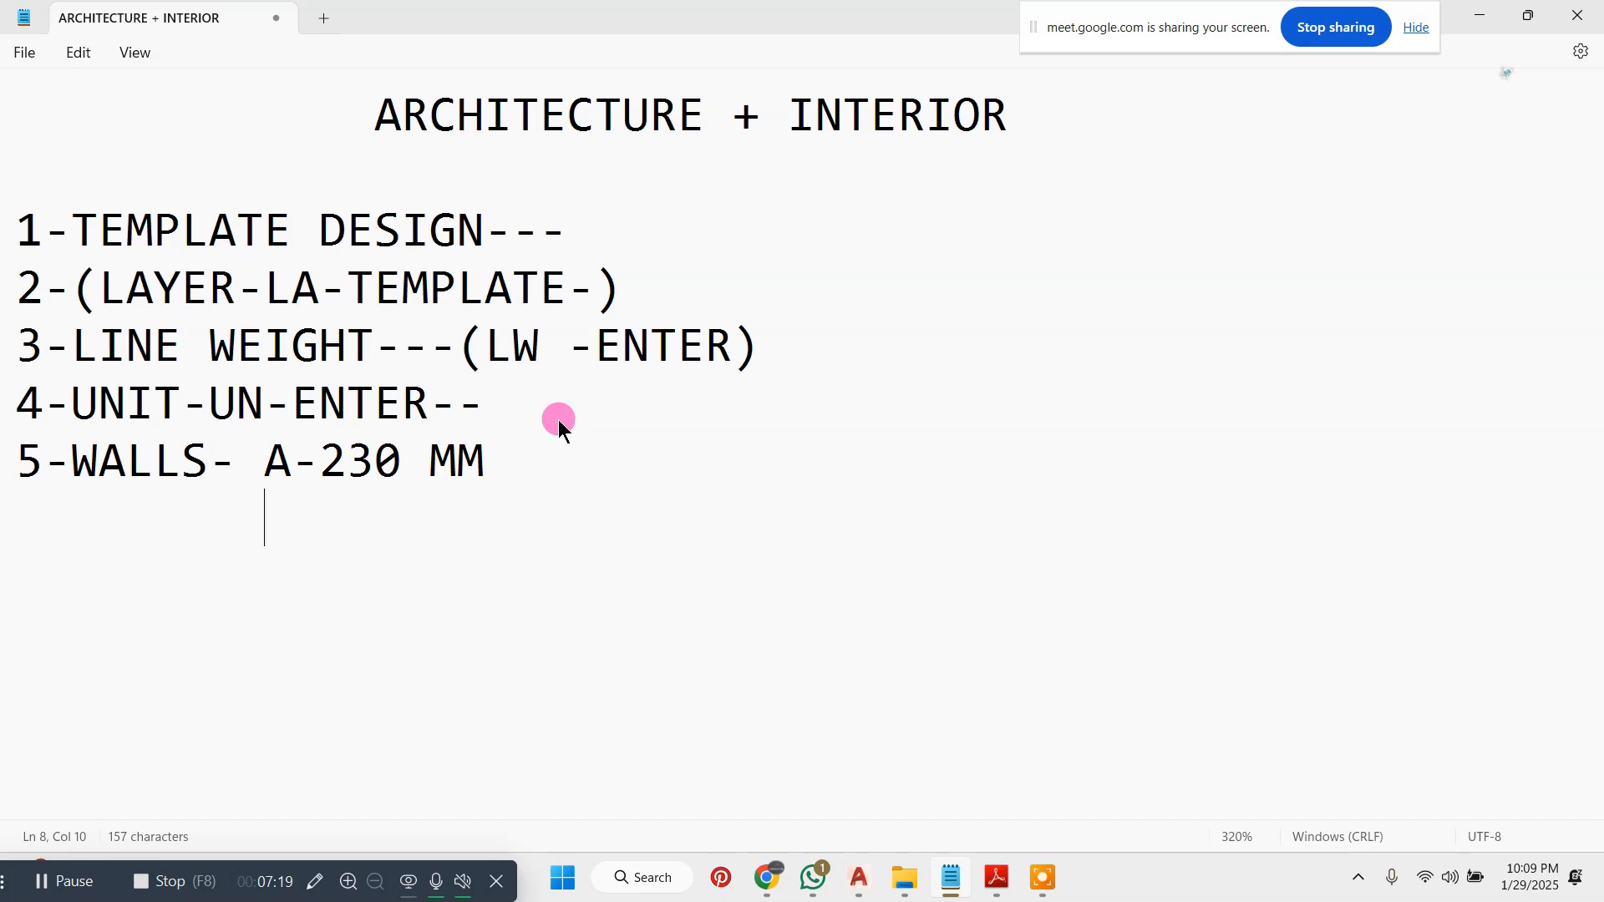
# - Add "B-150 MM" under the A entry of the walls note, without an inch value
pyautogui.write('B0')
pyautogui.press('BackSpace')
pyautogui.write('-')
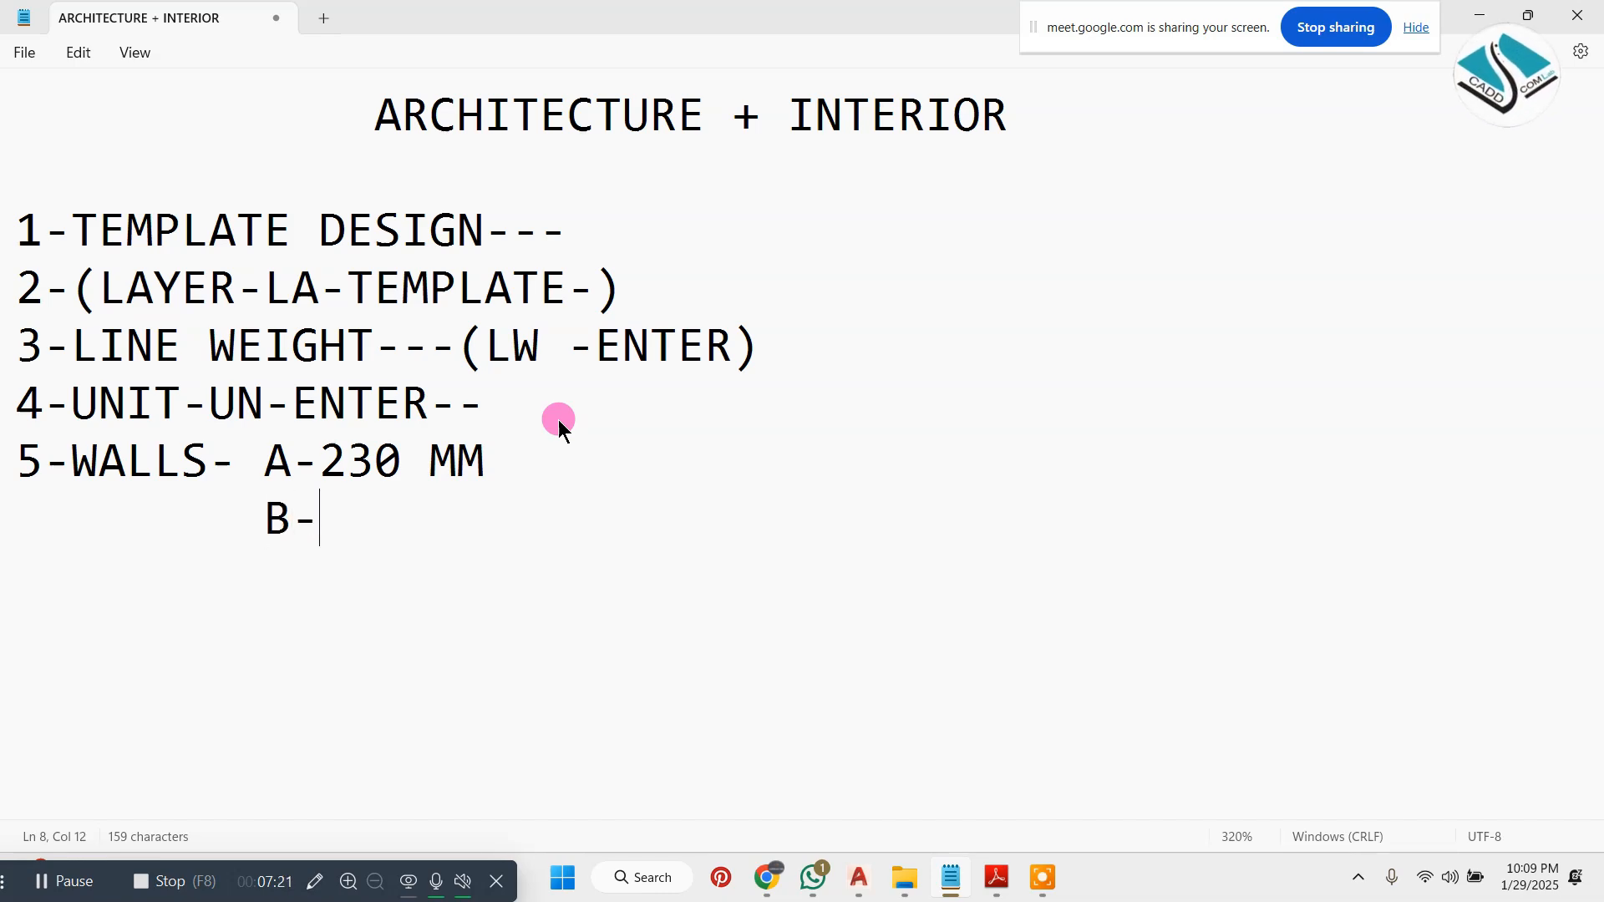
pyautogui.write('5"-')
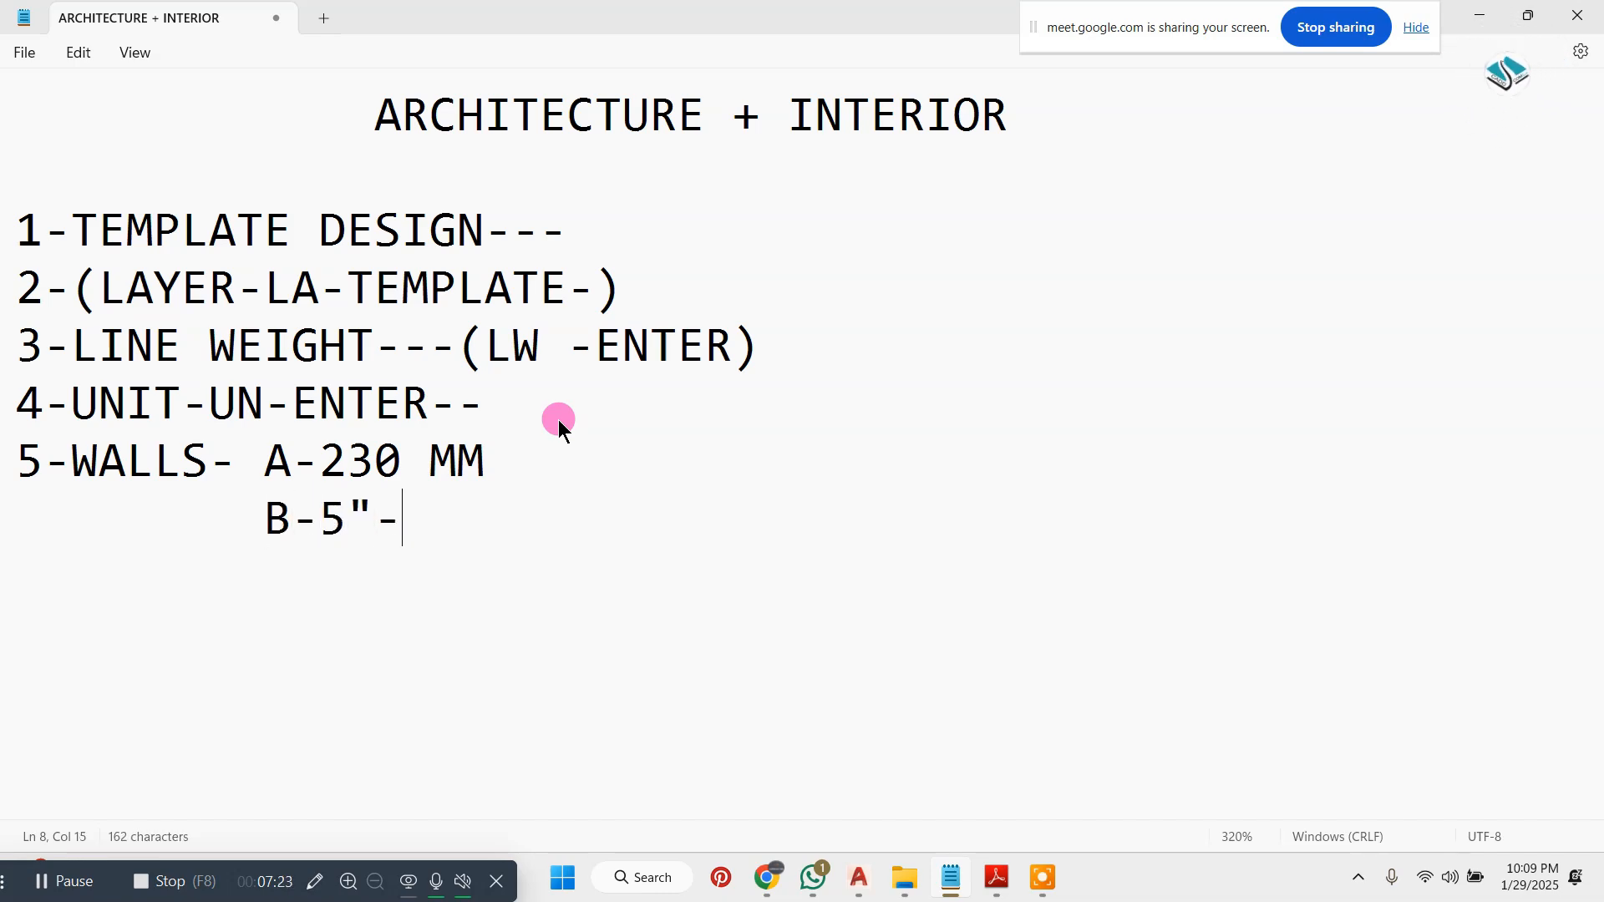
pyautogui.write('150 MM')
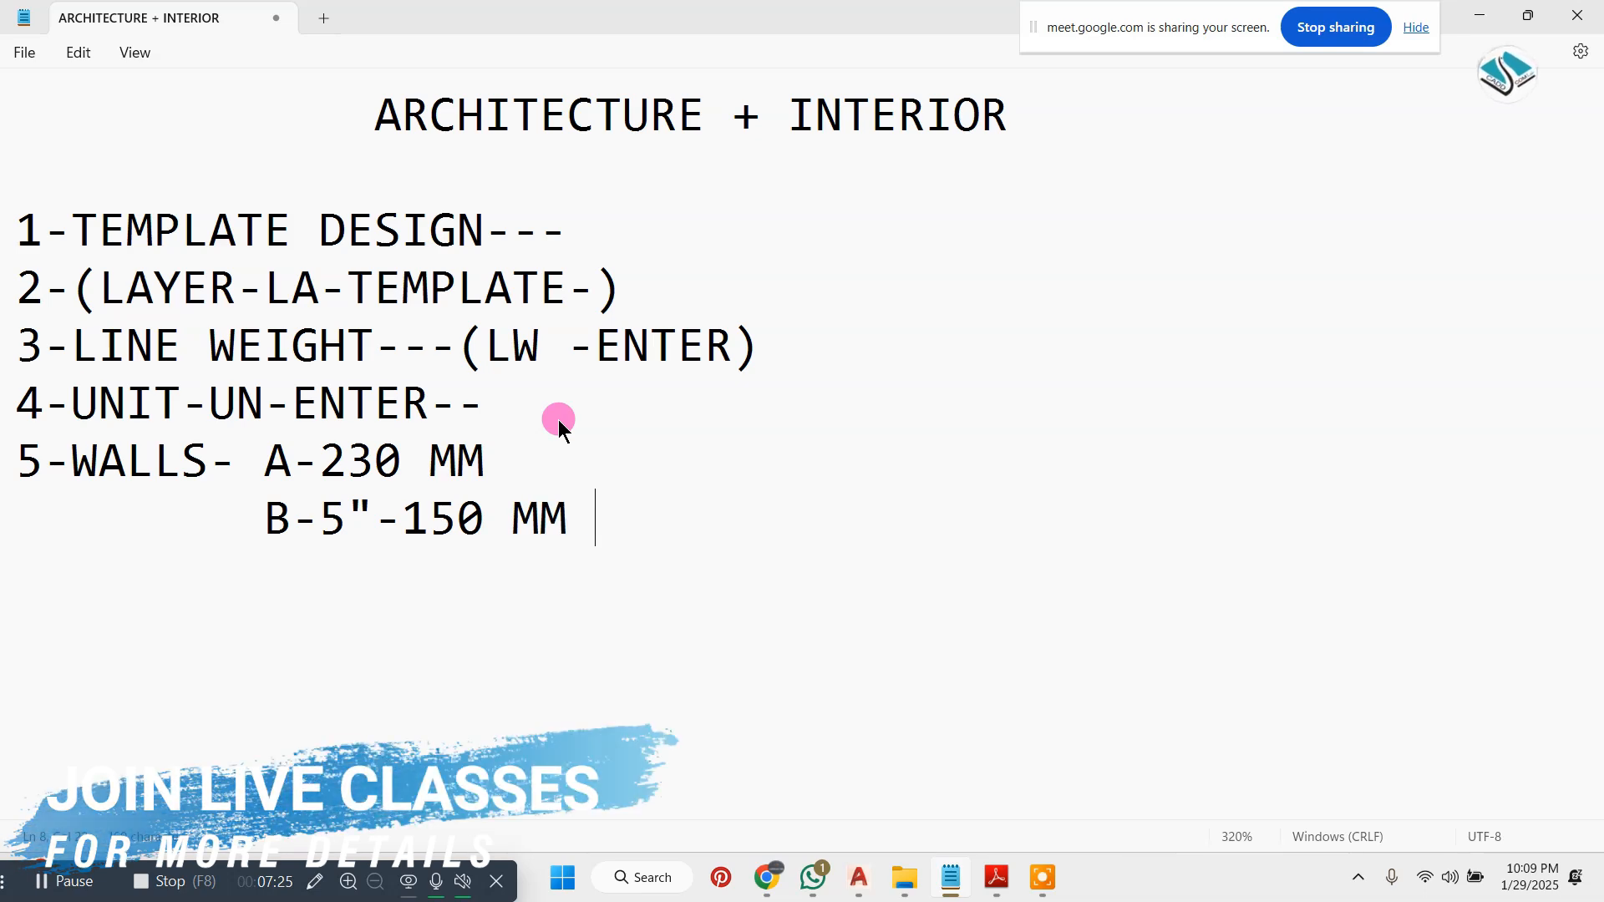
pyautogui.click(369, 510)
pyautogui.press('BackSpace')
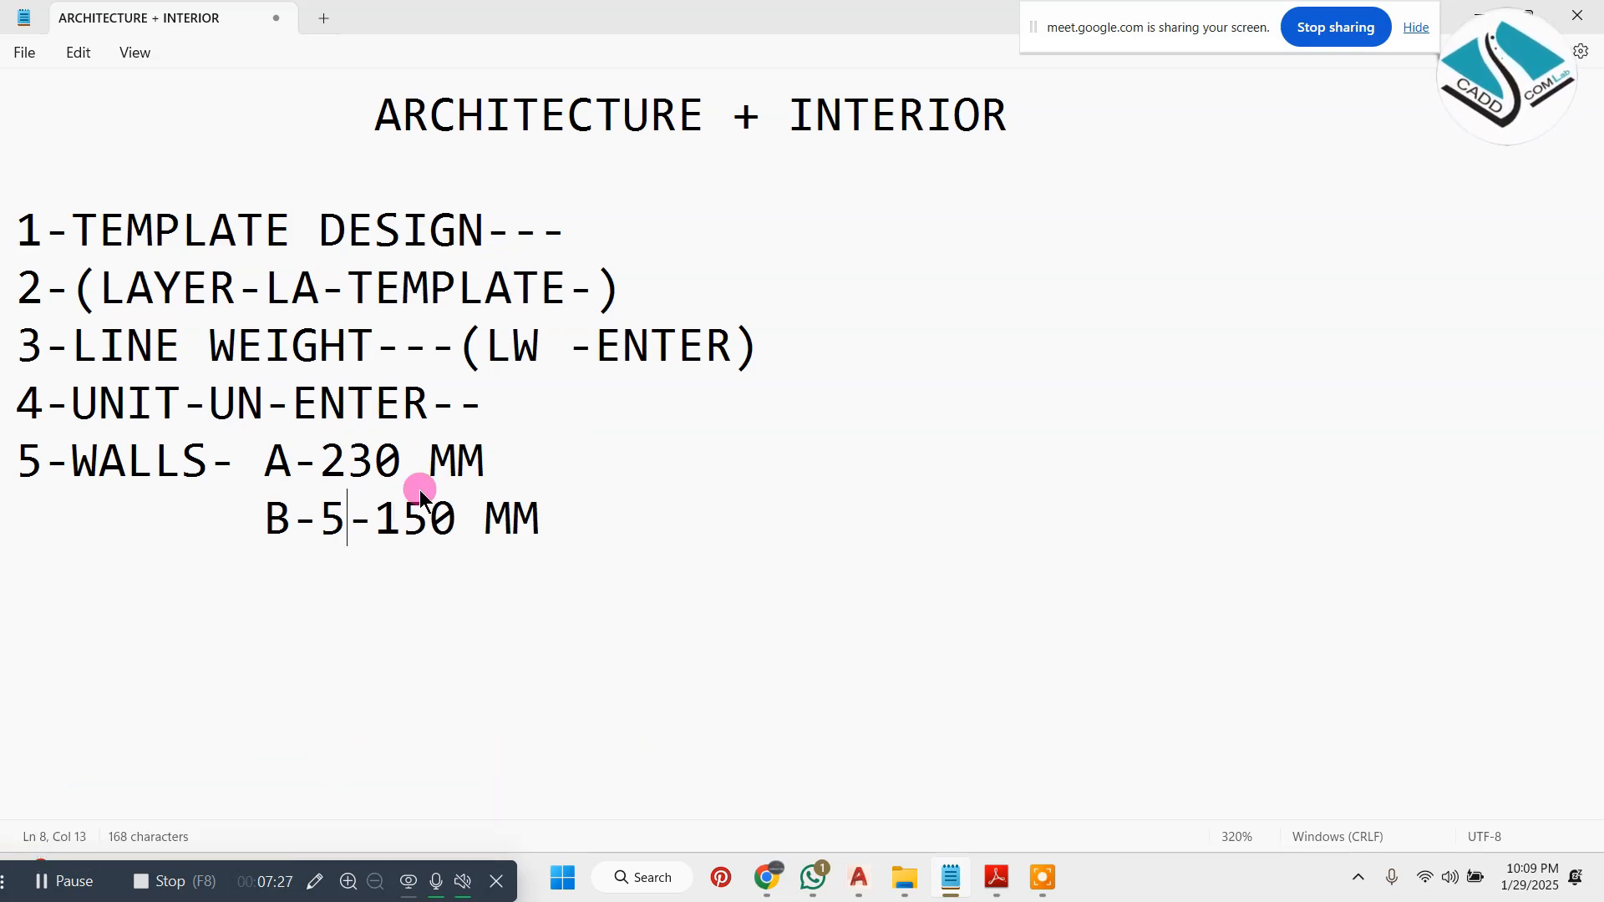
pyautogui.press('BackSpace')
pyautogui.press('BackSpace')
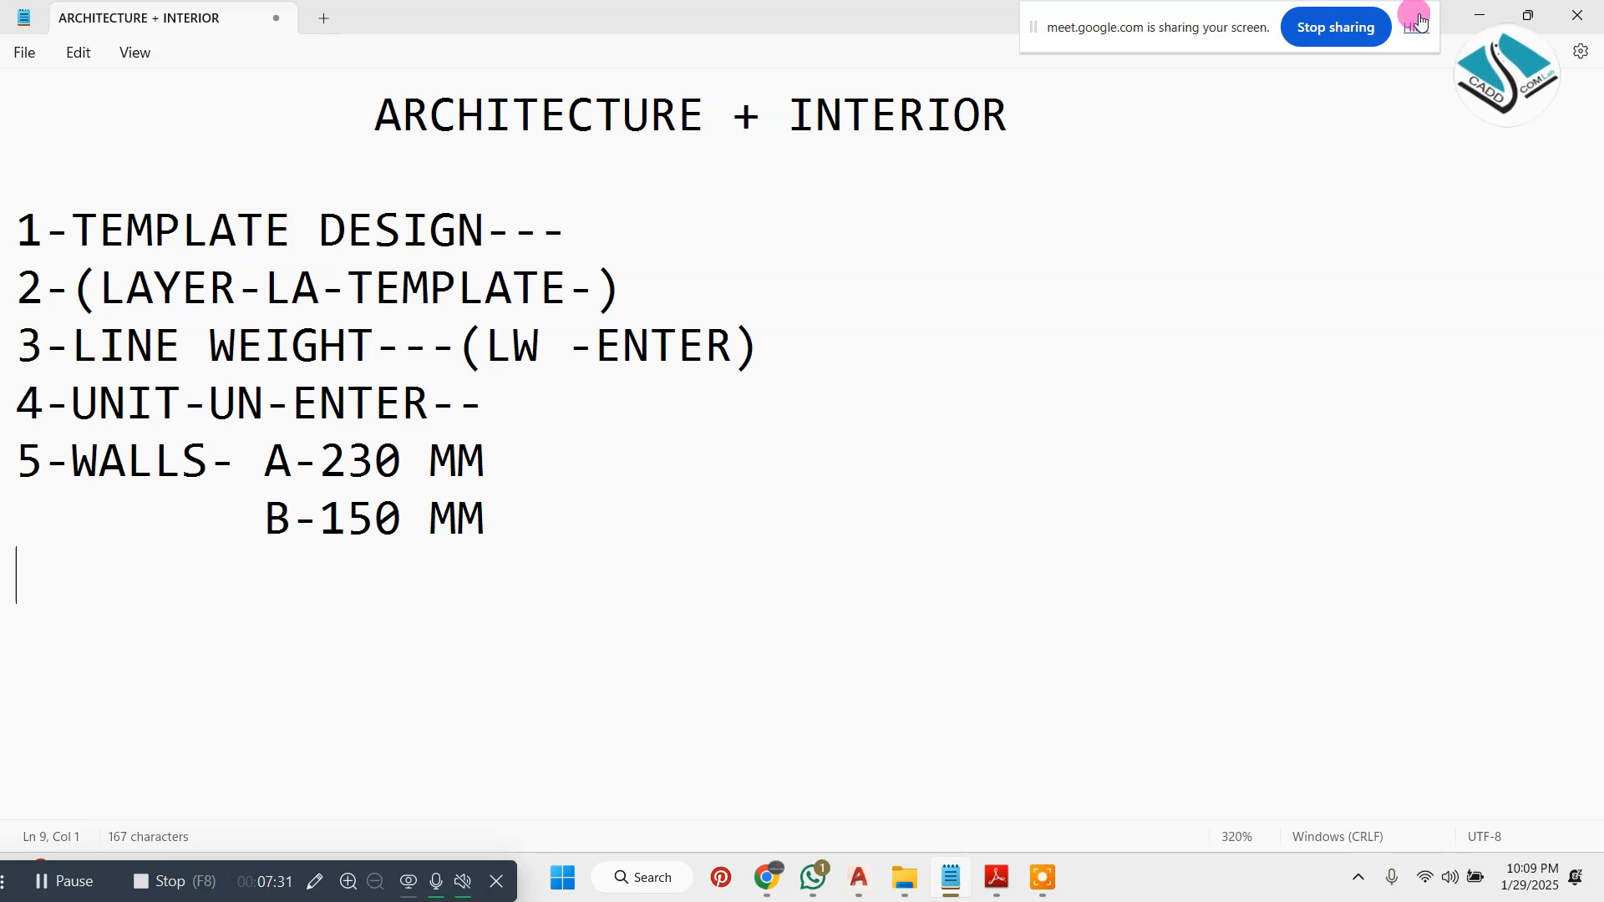
# - Return to AutoCAD and explode both wall rectangles into separate lines
pyautogui.click(1470, 17)
pyautogui.press('Escape')
pyautogui.write('X')
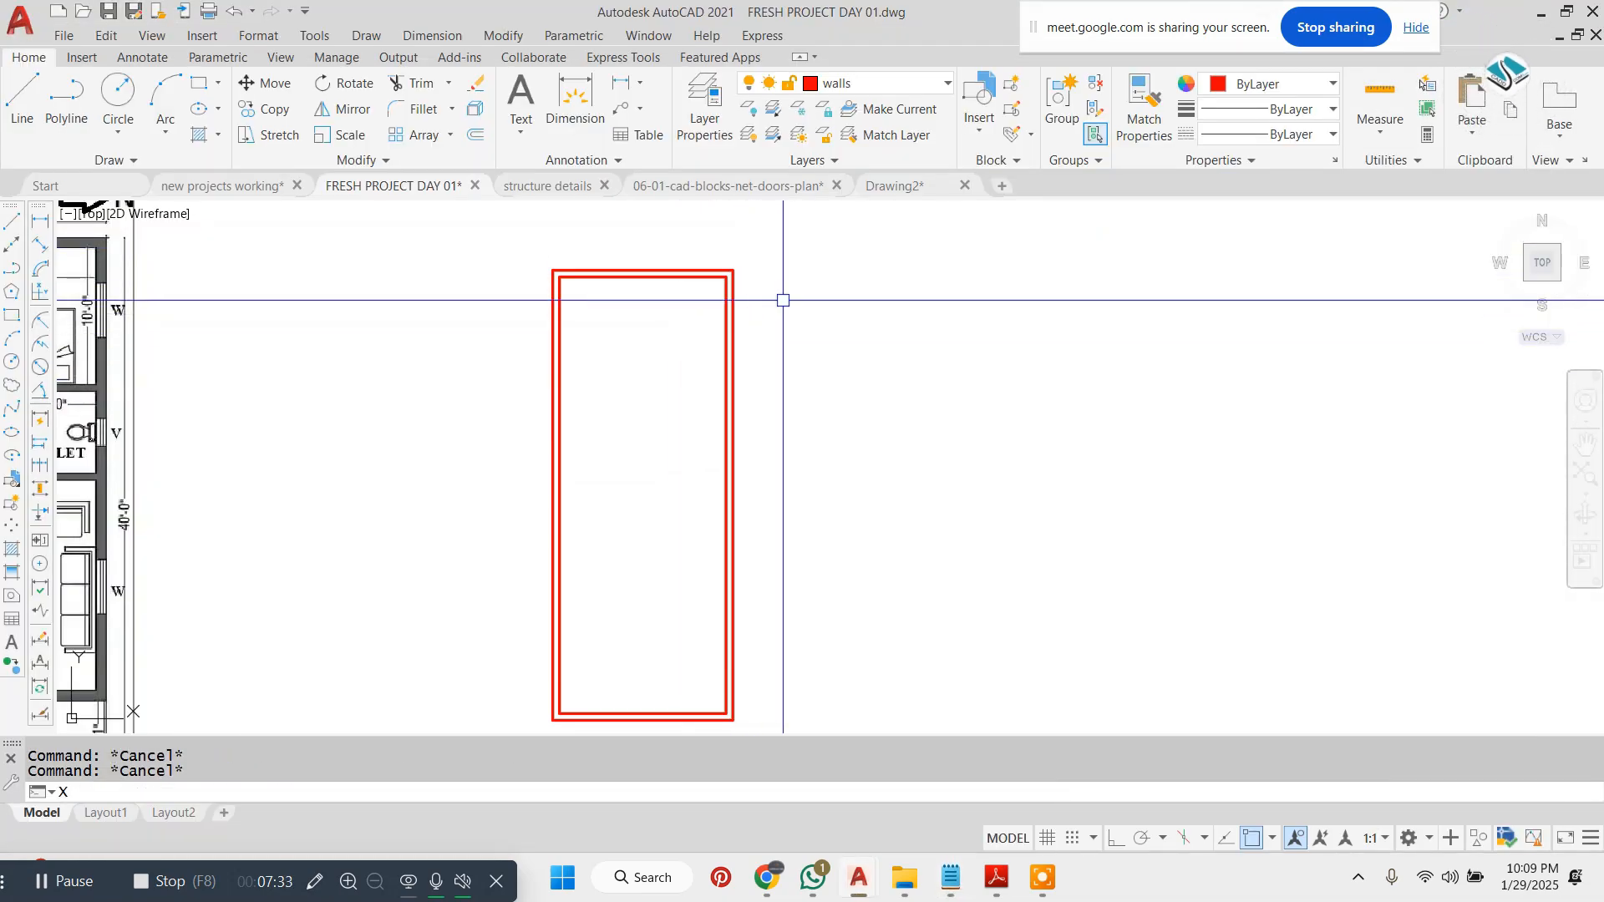
pyautogui.press('Return')
pyautogui.click(782, 300)
pyautogui.click(602, 444)
pyautogui.press('Escape')
# - Offset the inner top wall line 10' downward and the inner right wall line 10' to the left
pyautogui.write('O')
pyautogui.press('Return')
pyautogui.write('10')
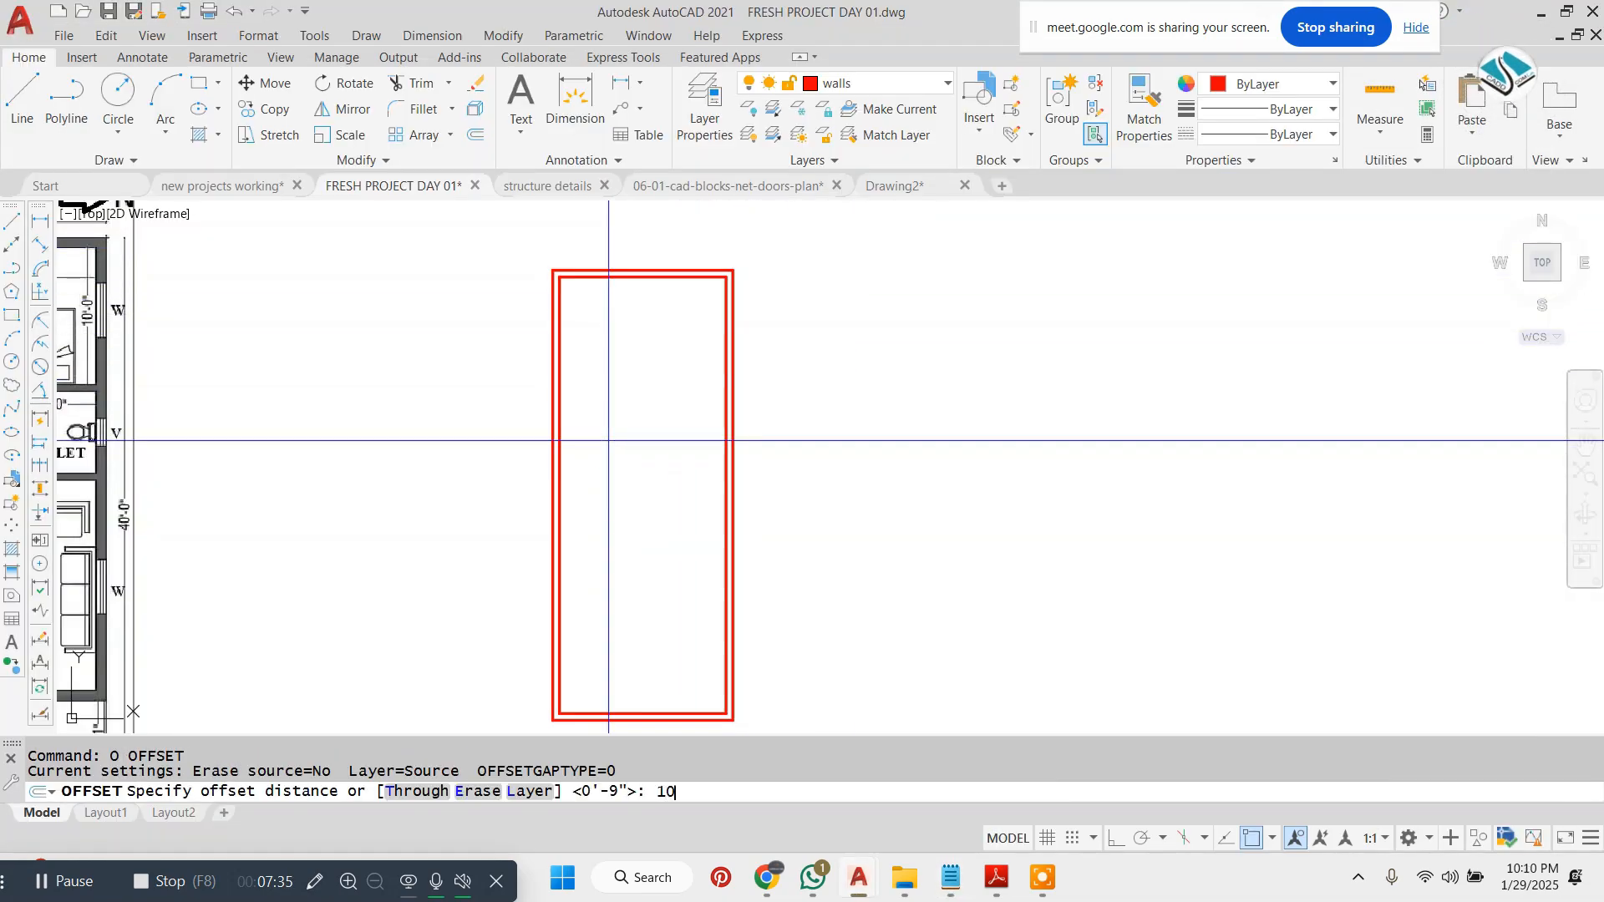
pyautogui.write("'")
pyautogui.press('Return')
pyautogui.scroll(2, 665, 367)
pyautogui.click(655, 277)
pyautogui.click(655, 373)
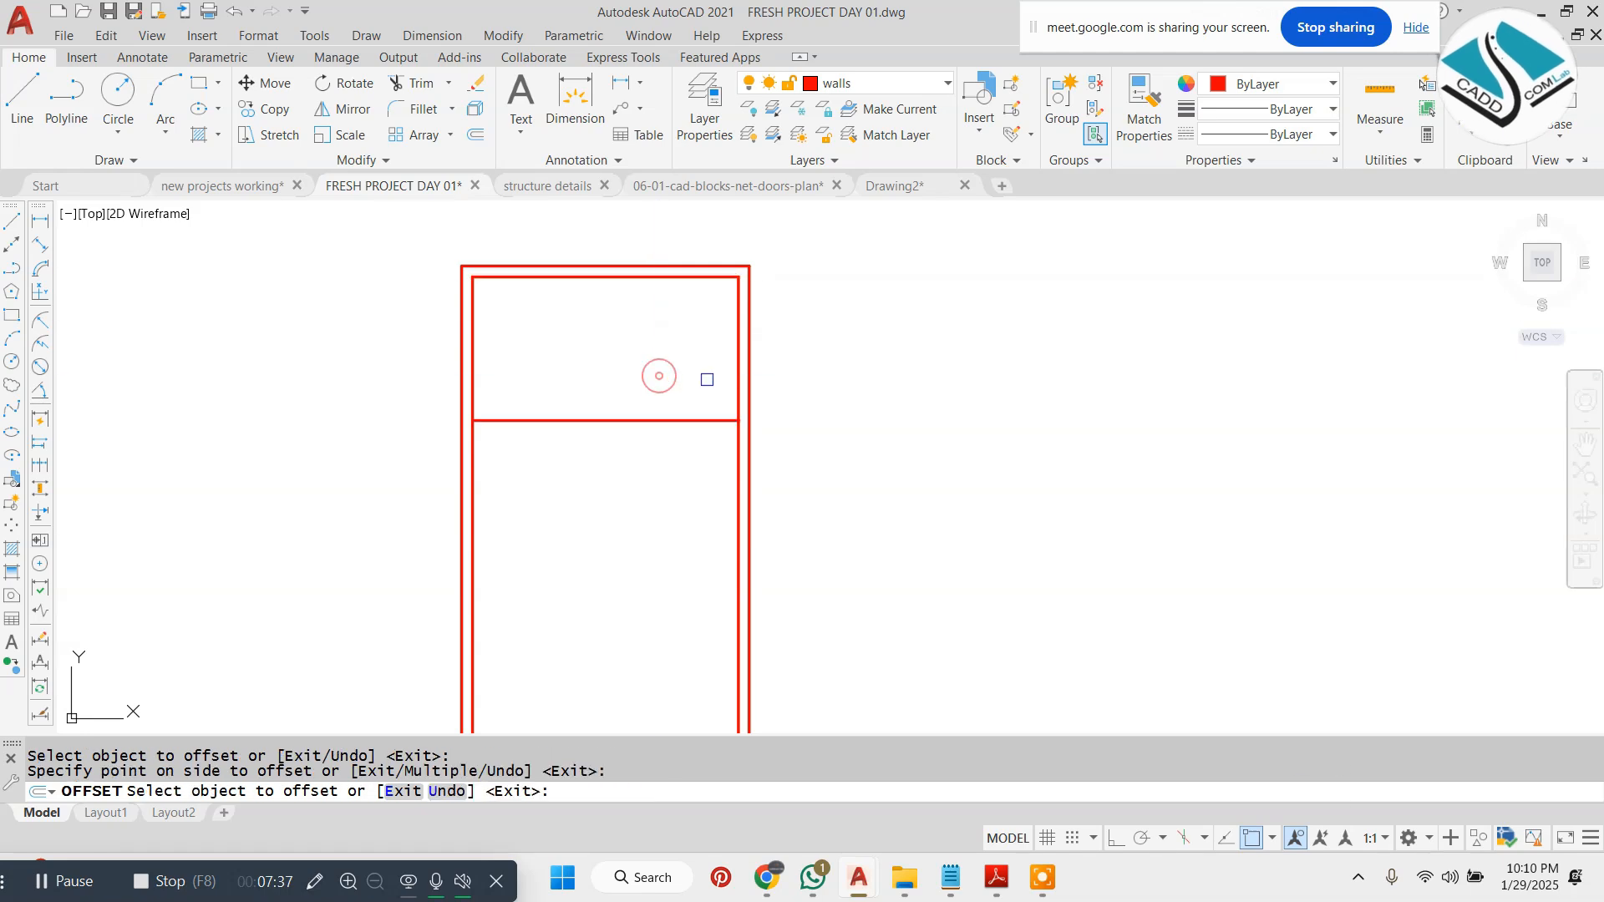
pyautogui.click(739, 387)
pyautogui.click(606, 399)
pyautogui.press('Escape')
# - Offset the new vertical partition line 5" to the left
pyautogui.write('O')
pyautogui.press('Return')
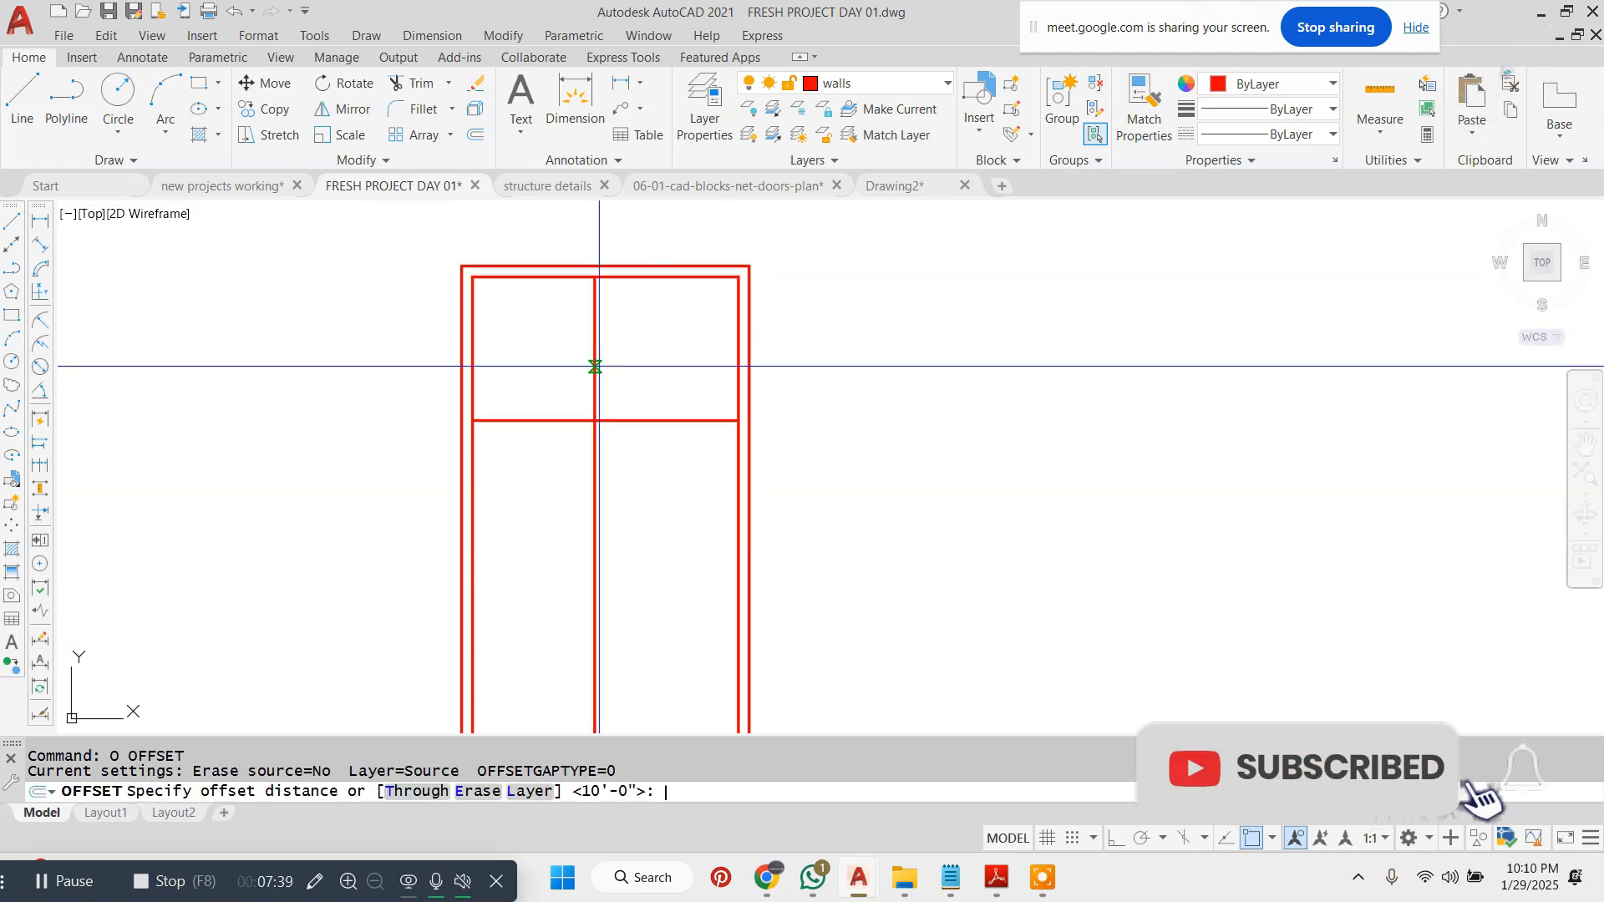
pyautogui.write('5')
pyautogui.press('Return')
pyautogui.click(594, 364)
pyautogui.click(535, 401)
pyautogui.press('Escape')
pyautogui.press('Escape')
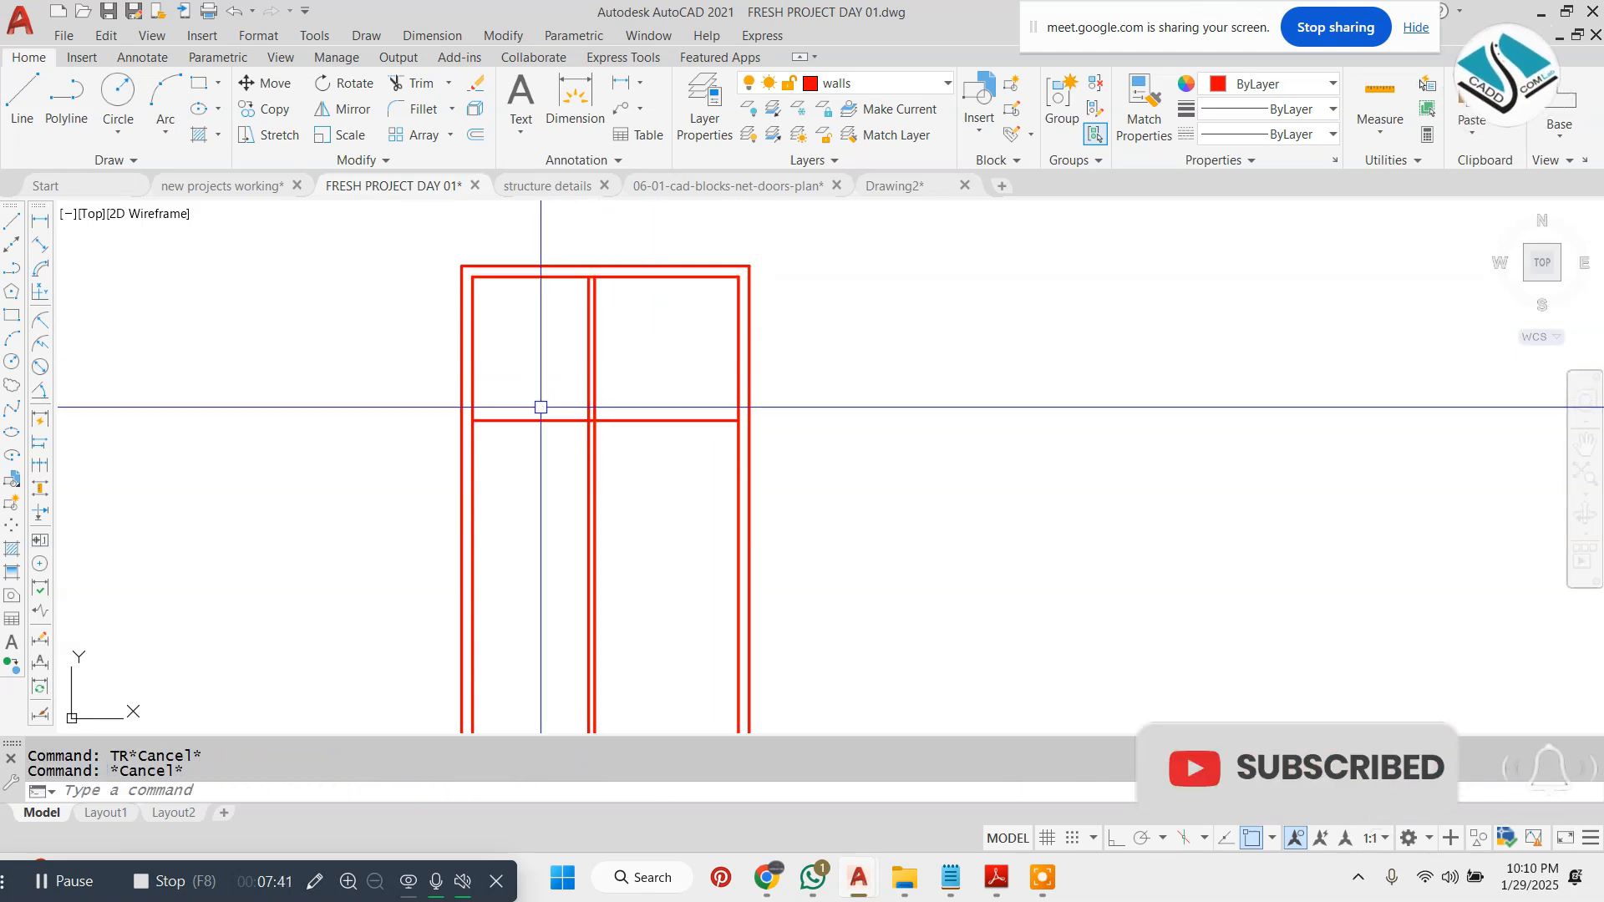
# - Offset the horizontal partition line 5" downward to form a double-line wall
pyautogui.write('O')
pyautogui.press('Return')
pyautogui.write('5')
pyautogui.press('Return')
pyautogui.click(642, 476)
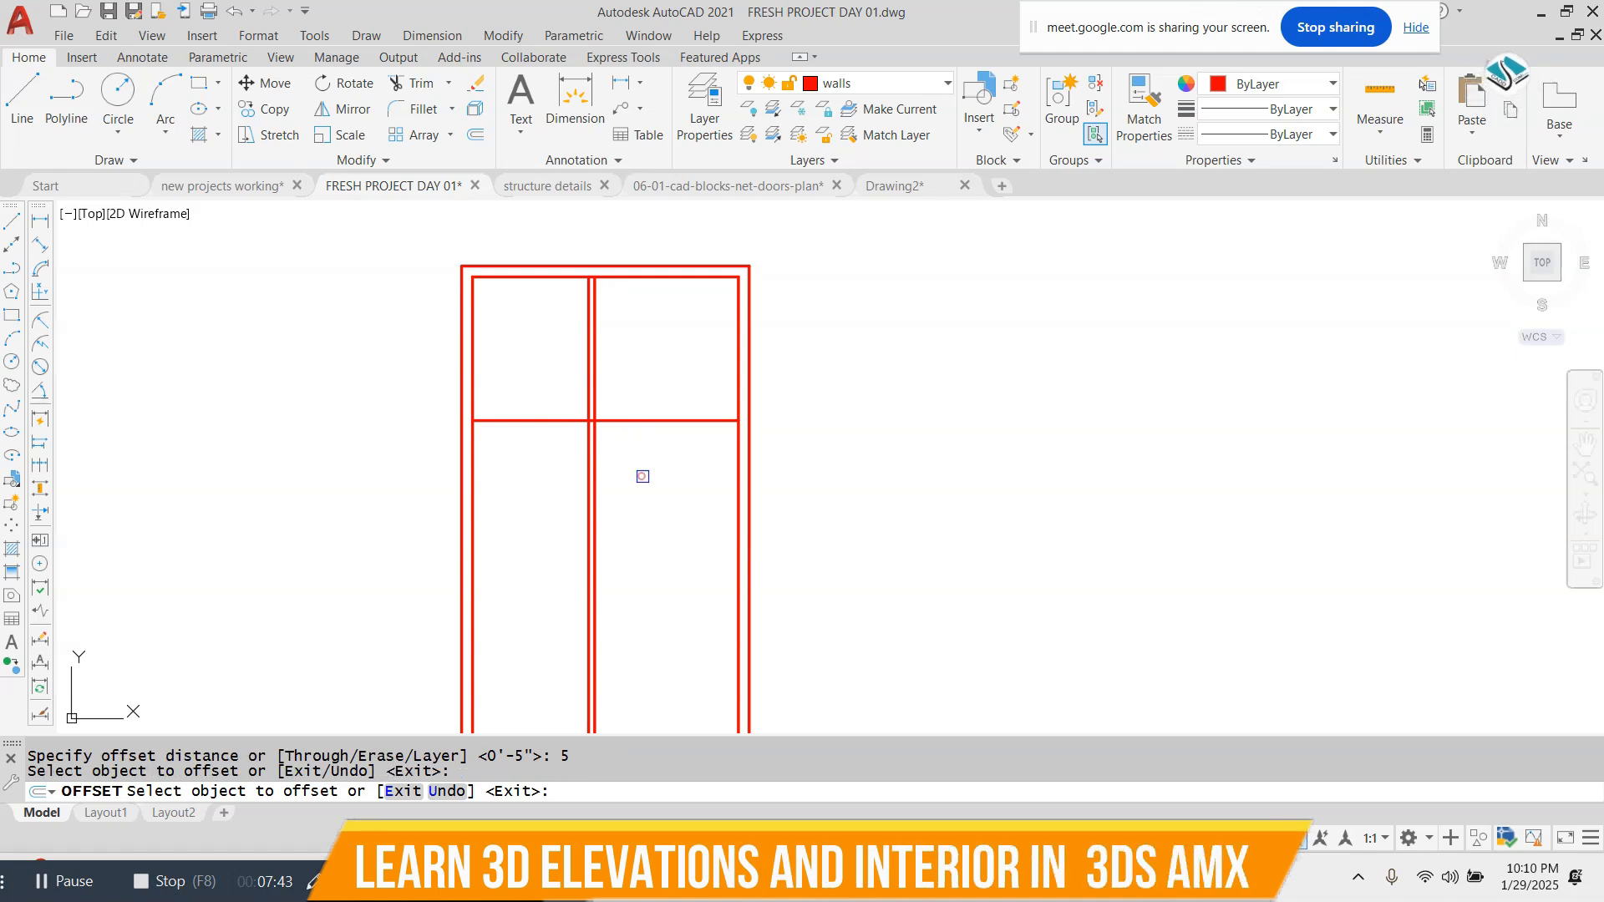
pyautogui.click(641, 419)
pyautogui.click(637, 491)
pyautogui.press('Escape')
# - Trim away the vertical partition lines below the horizontal partition wall
pyautogui.write('TR')
pyautogui.press('Return')
pyautogui.click(633, 471)
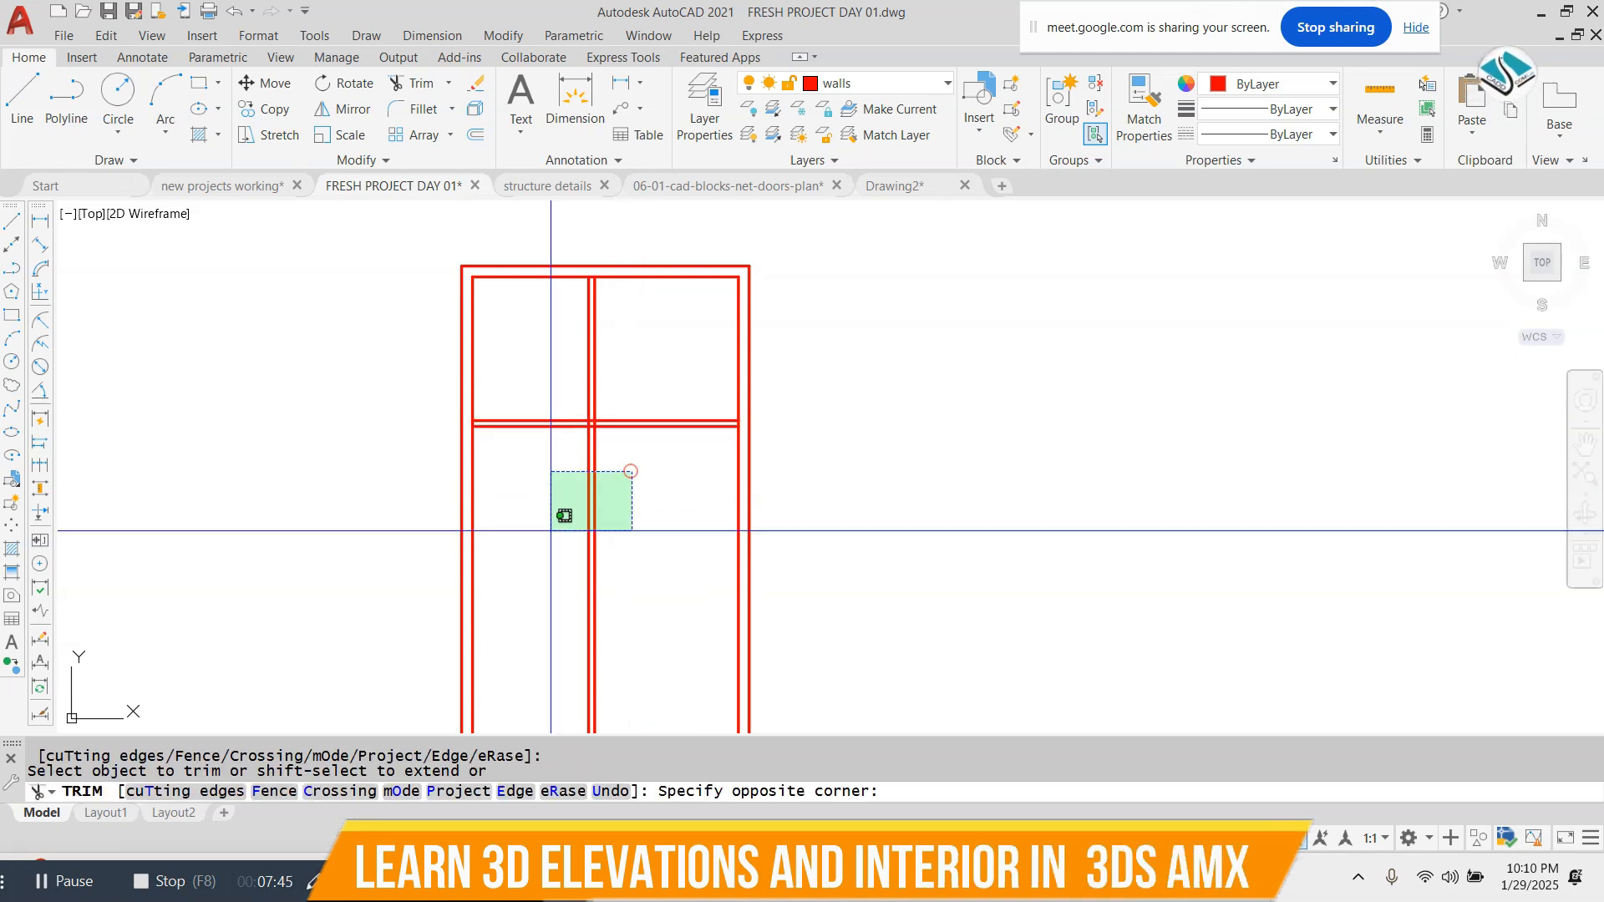
pyautogui.click(545, 533)
pyautogui.press('Escape')
pyautogui.moveTo(651, 455); pyautogui.dragTo(806, 420, button='middle')
pyautogui.press('Escape')
pyautogui.press('Escape')
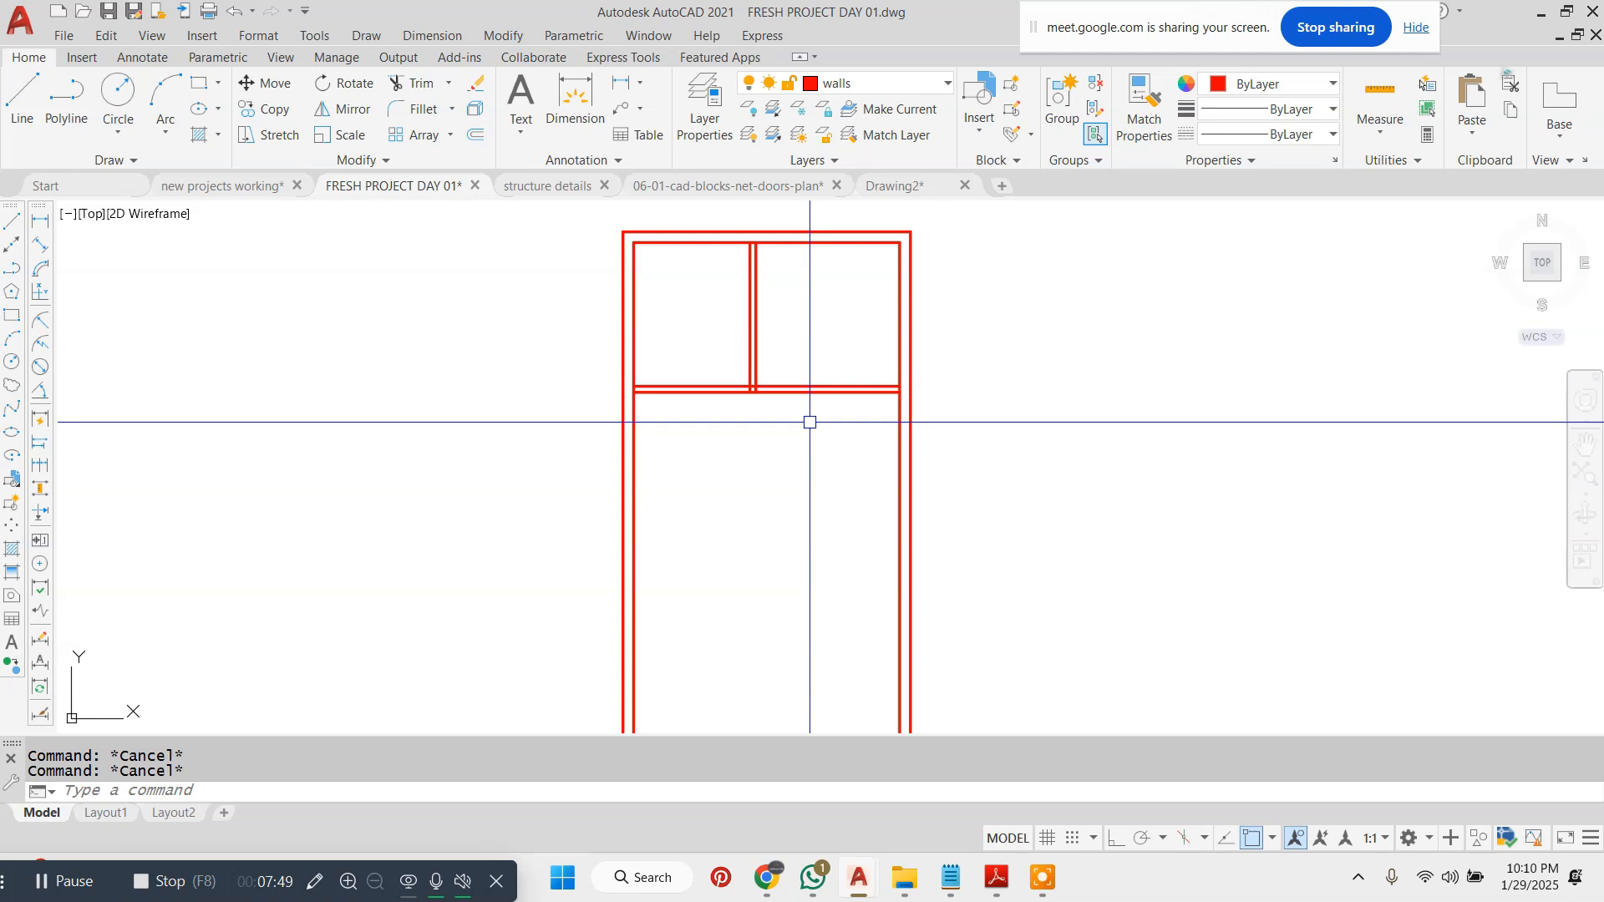
# - Offset the lower line of the horizontal partition wall 10' downward
pyautogui.write('O')
pyautogui.press('Return')
pyautogui.write("10'")
pyautogui.press('Return')
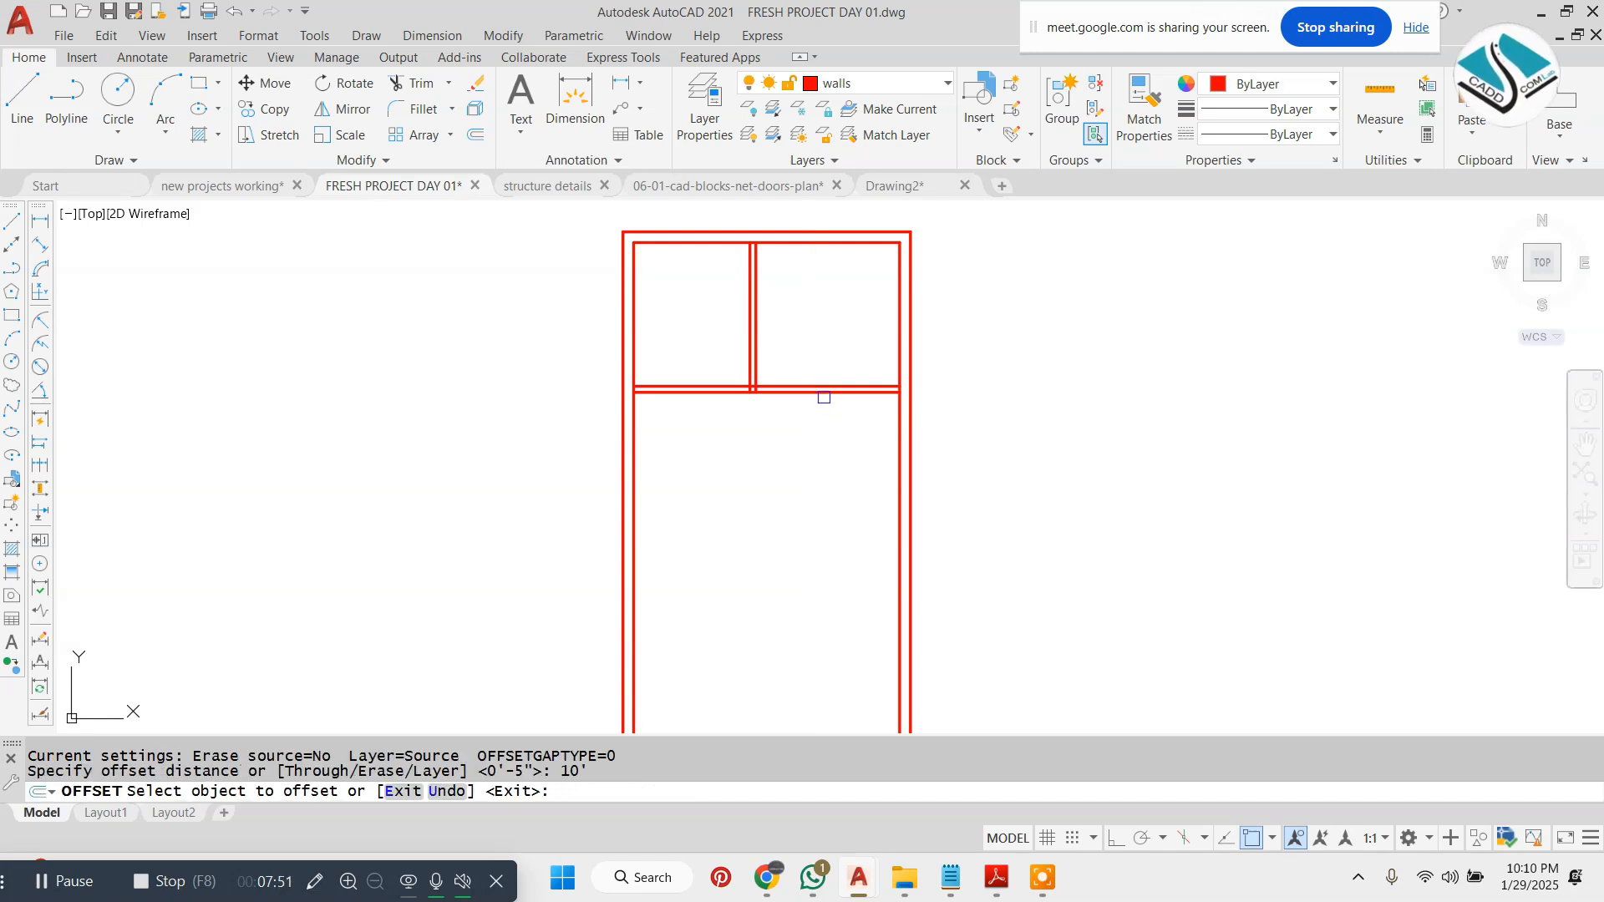
pyautogui.click(823, 397)
pyautogui.click(823, 475)
pyautogui.press('Escape')
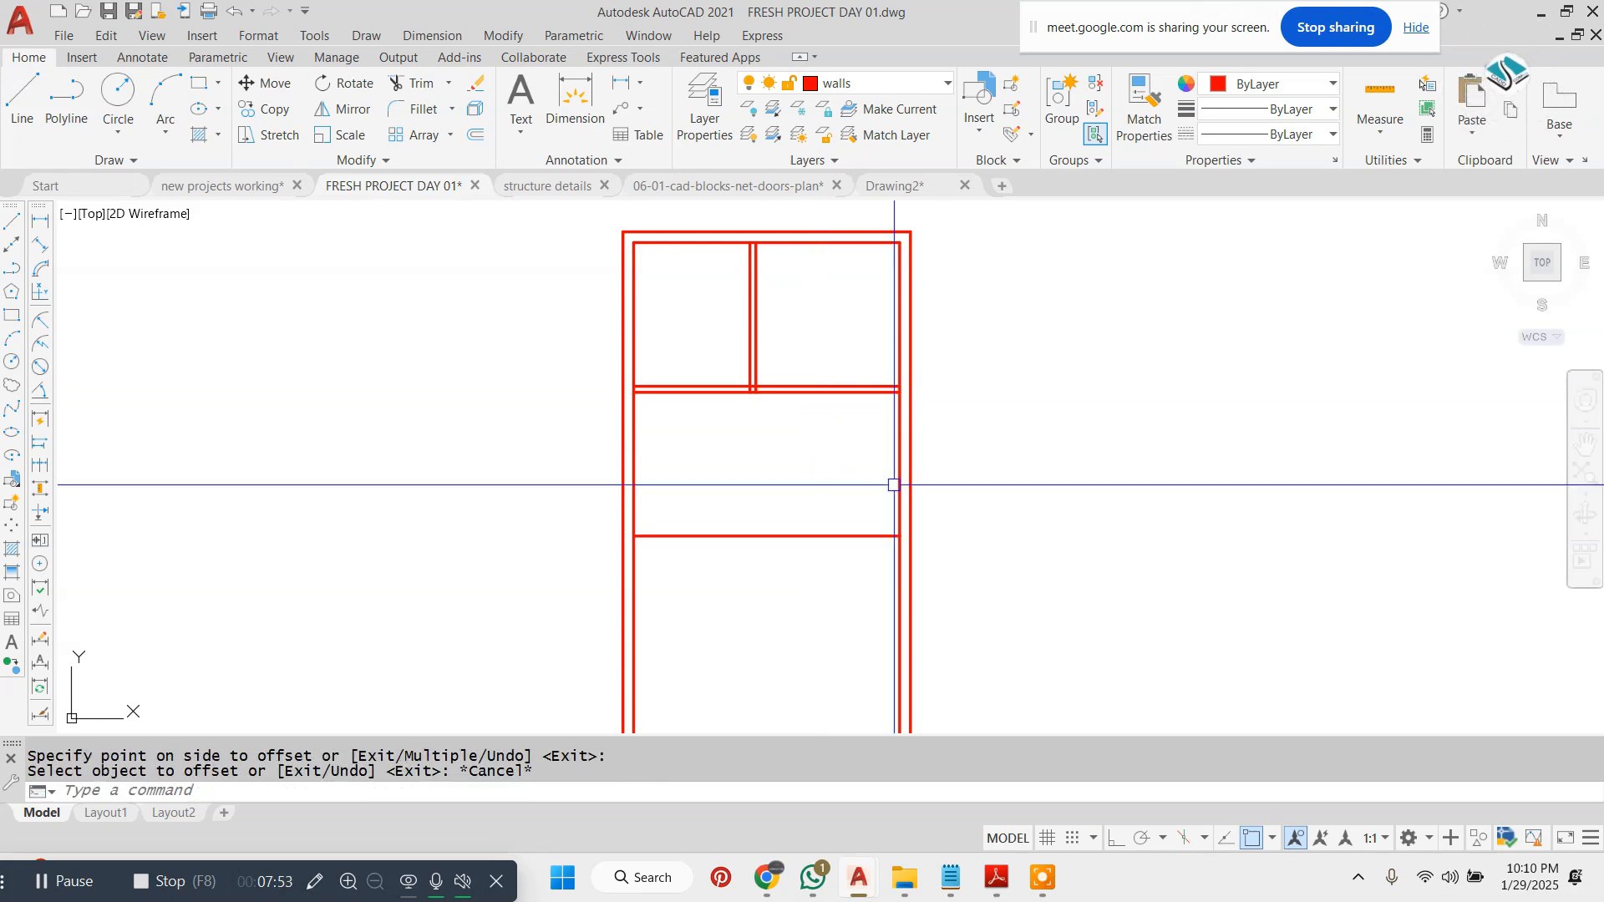
# - Offset the inner right wall line 8' to the left
pyautogui.write('O')
pyautogui.press('Return')
pyautogui.write("8'")
pyautogui.press('Return')
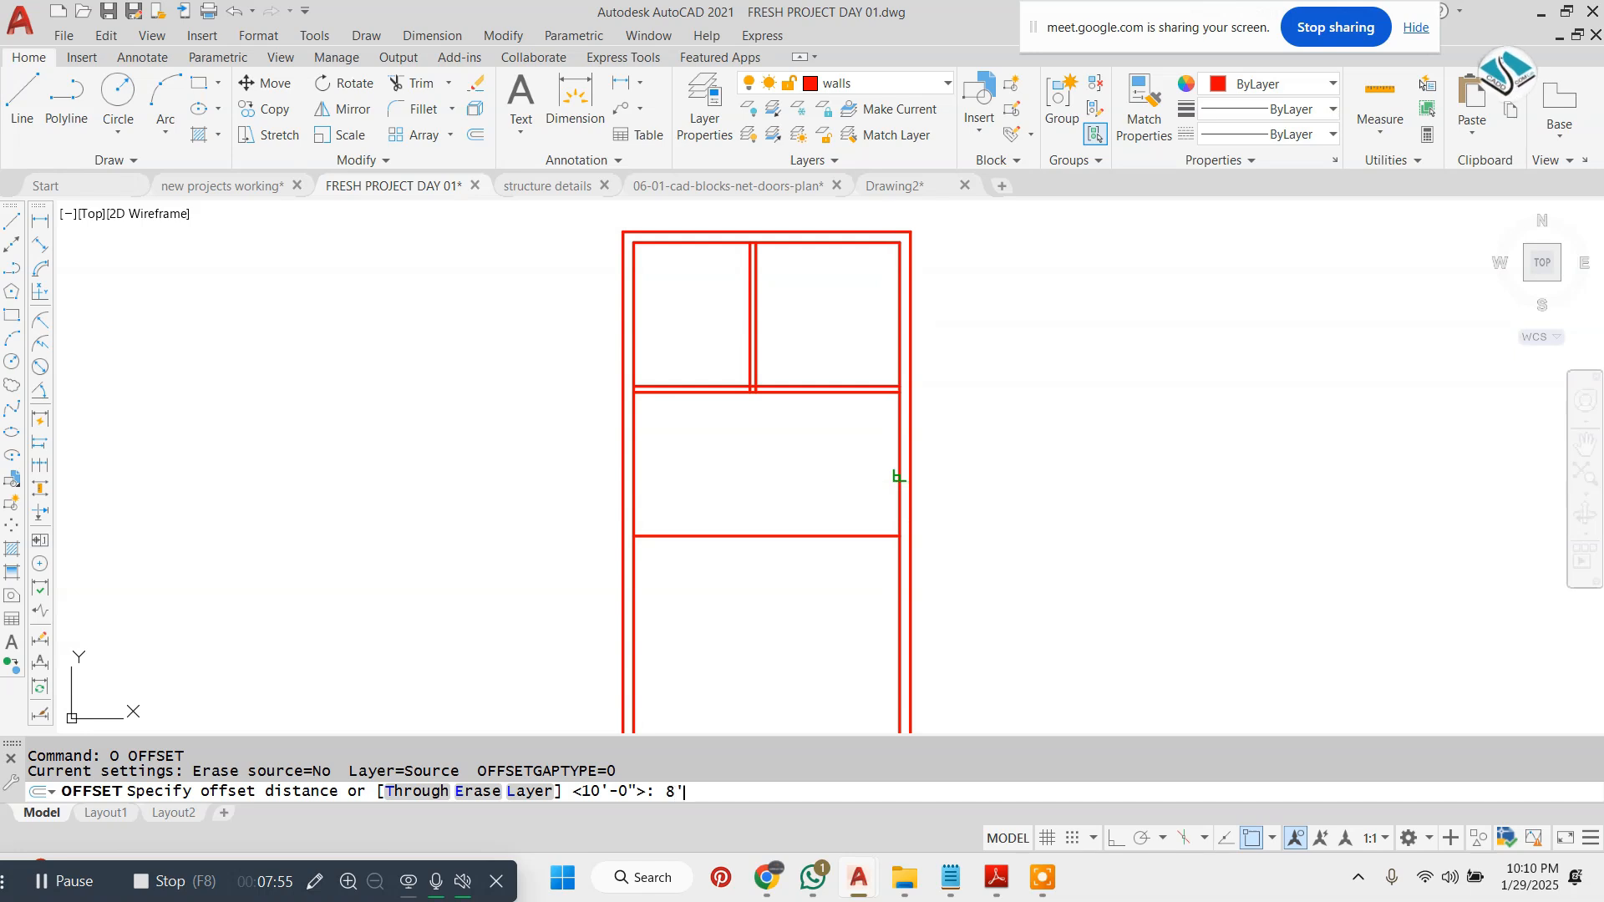
pyautogui.click(897, 482)
pyautogui.click(824, 479)
pyautogui.press('Escape')
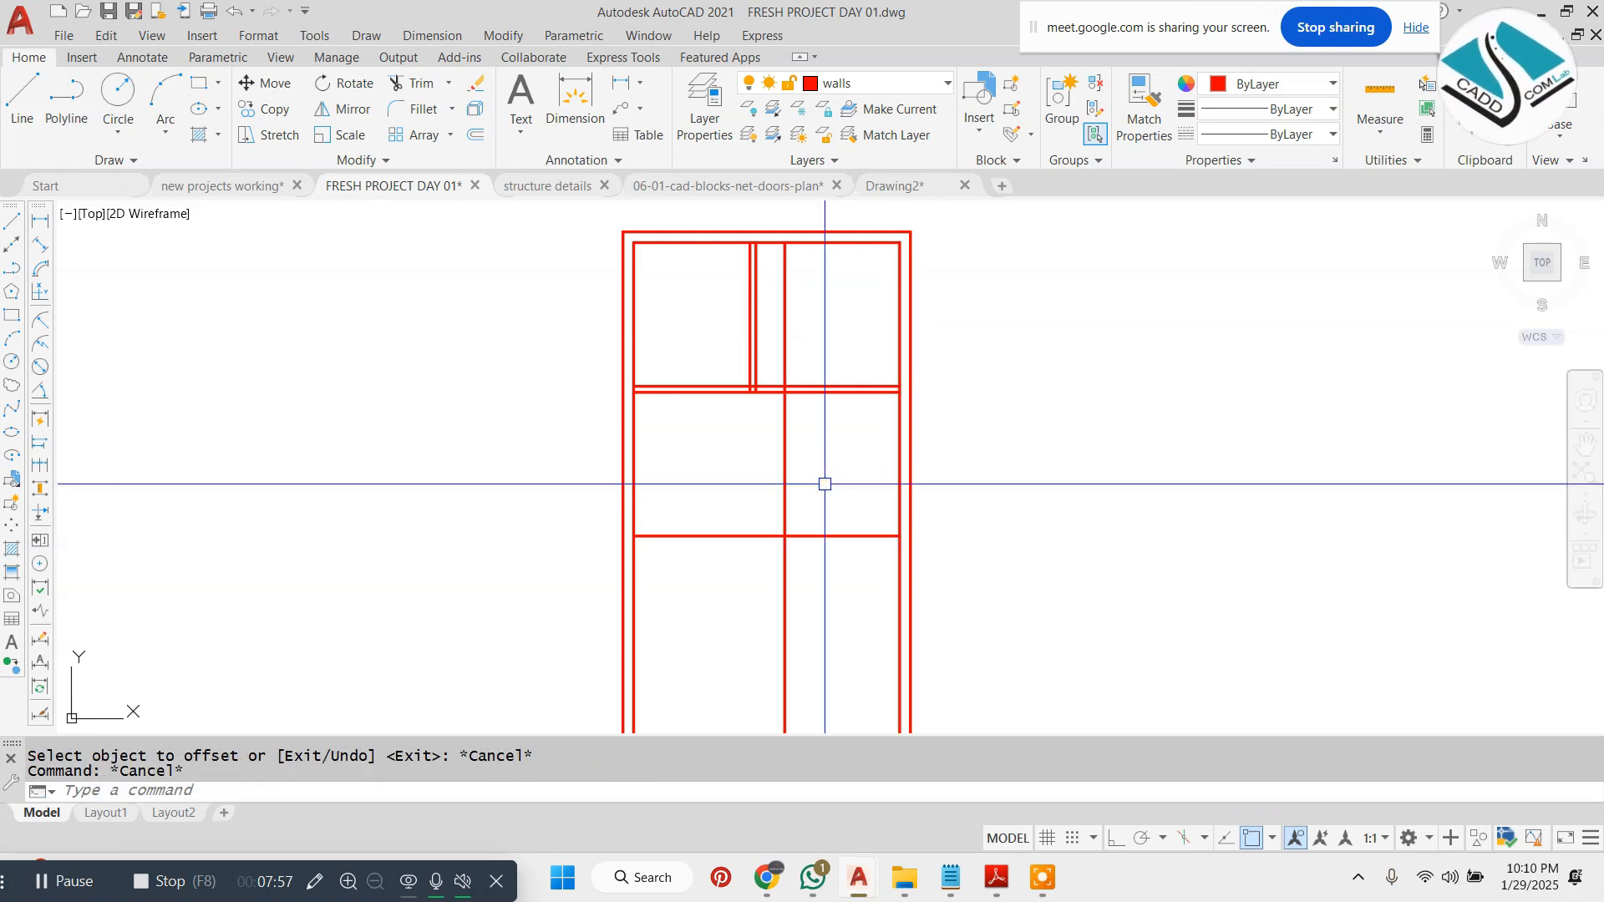
# - Offset the new vertical line below the upper rooms 5" to the right
pyautogui.write('O')
pyautogui.press('Return')
pyautogui.write('5')
pyautogui.press('Return')
pyautogui.click(784, 488)
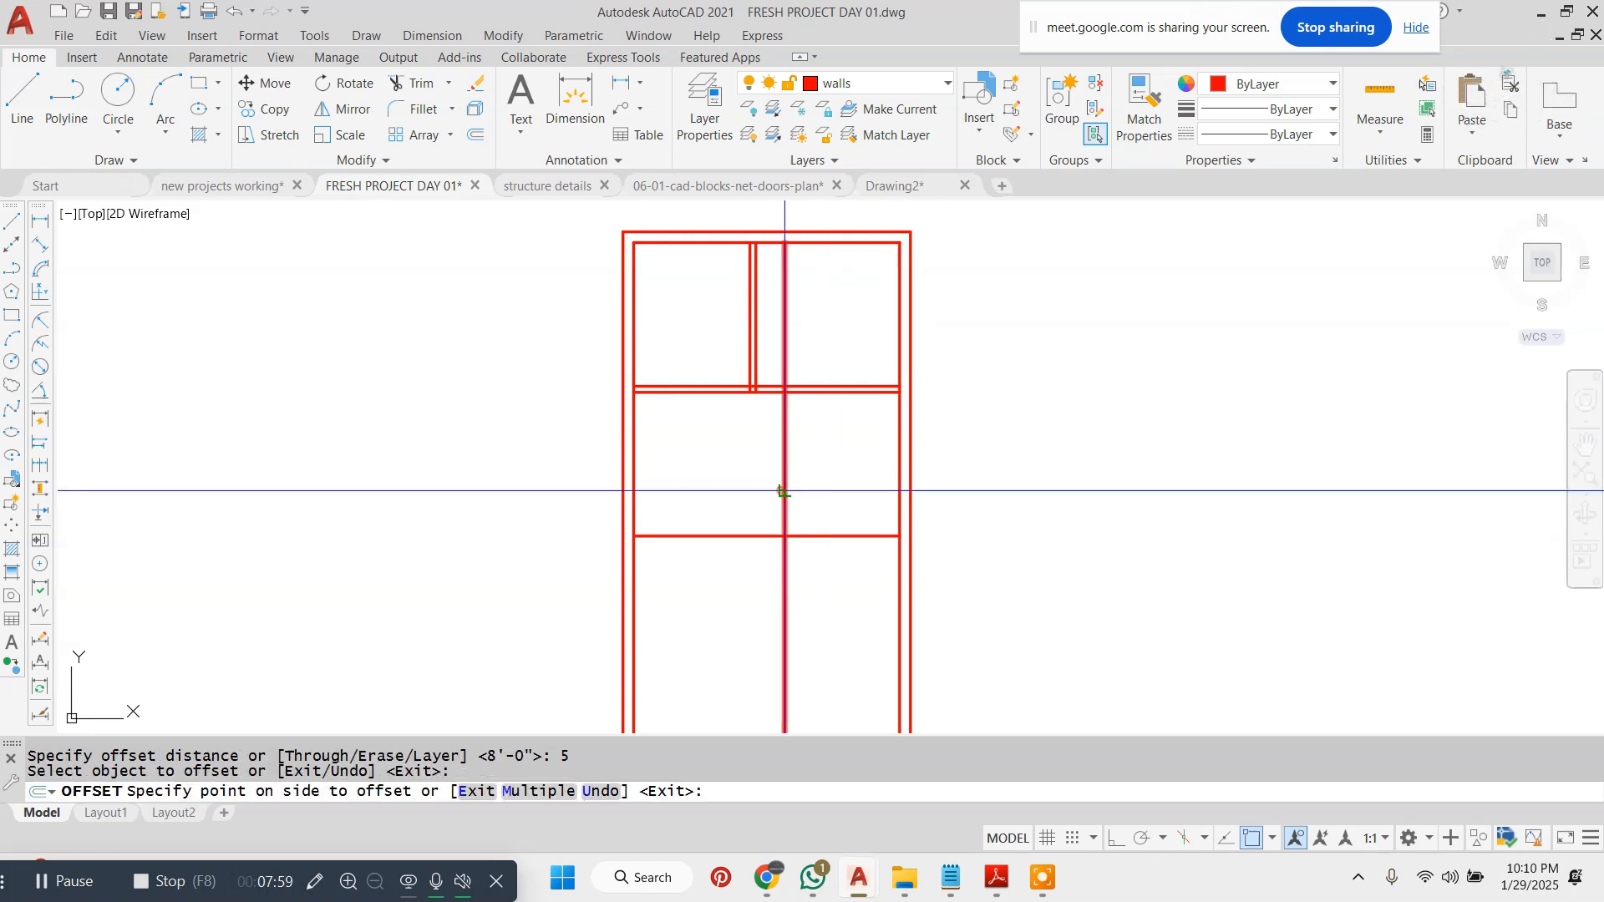
pyautogui.click(834, 495)
pyautogui.press('Escape')
# - Trim the new partition lines so they enclose only the small room against the right wall below the horizontal partition
pyautogui.write('tr')
pyautogui.press('Return')
pyautogui.scroll(4, 802, 367)
pyautogui.click(824, 334)
pyautogui.click(727, 398)
pyautogui.scroll(-4, 746, 347)
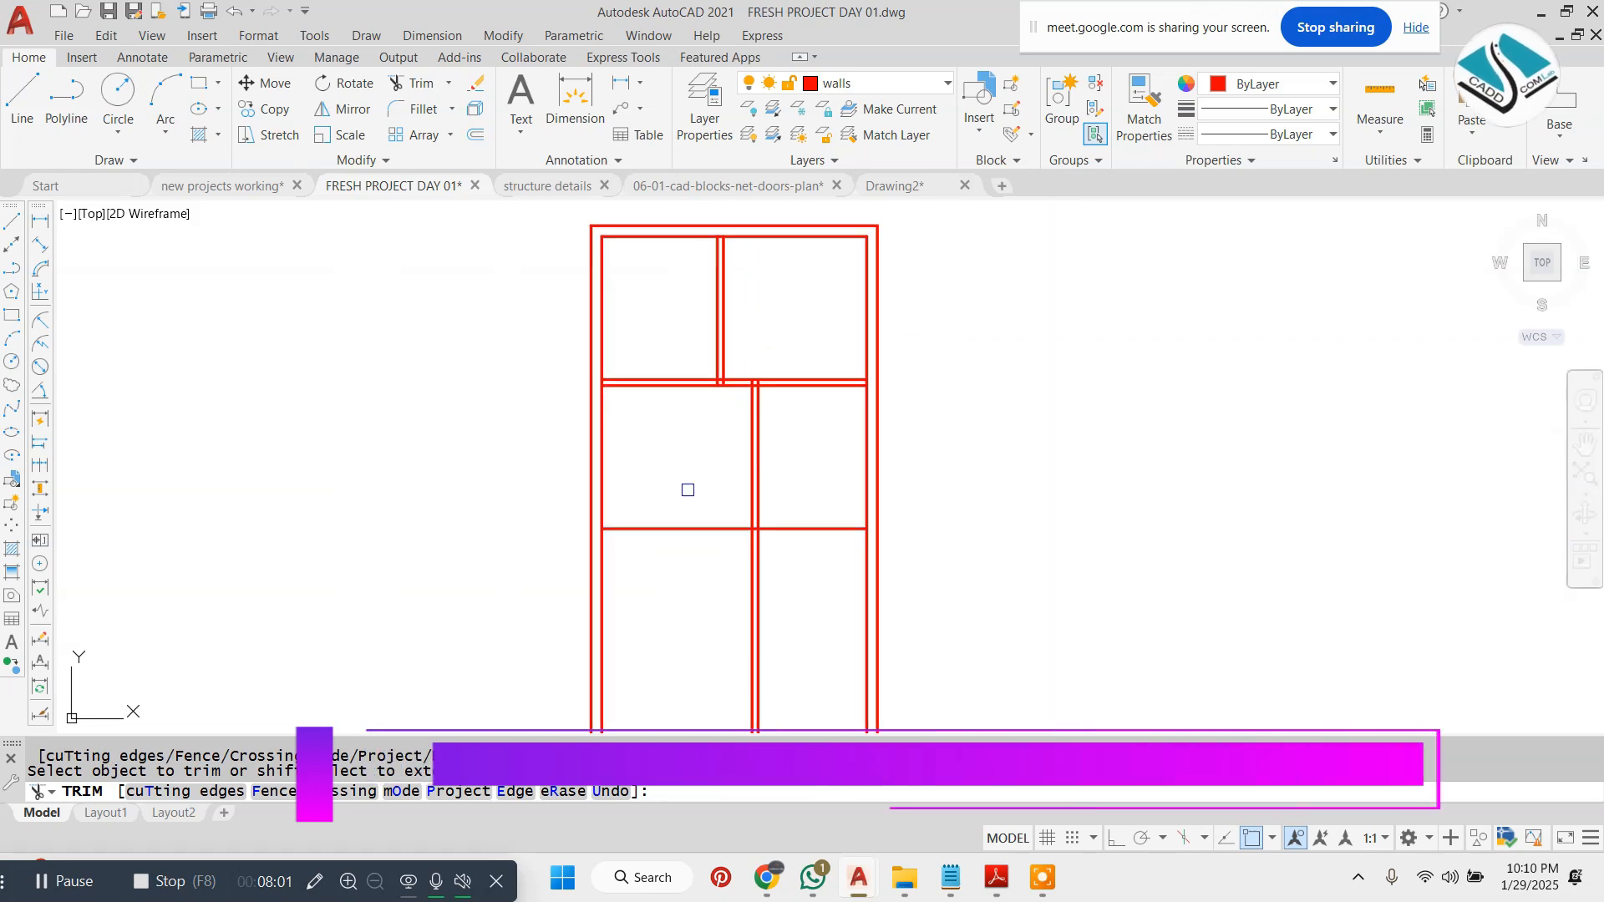
pyautogui.click(708, 528)
pyautogui.click(759, 579)
pyautogui.click(738, 608)
pyautogui.click(783, 571)
pyautogui.scroll(-5, 803, 452)
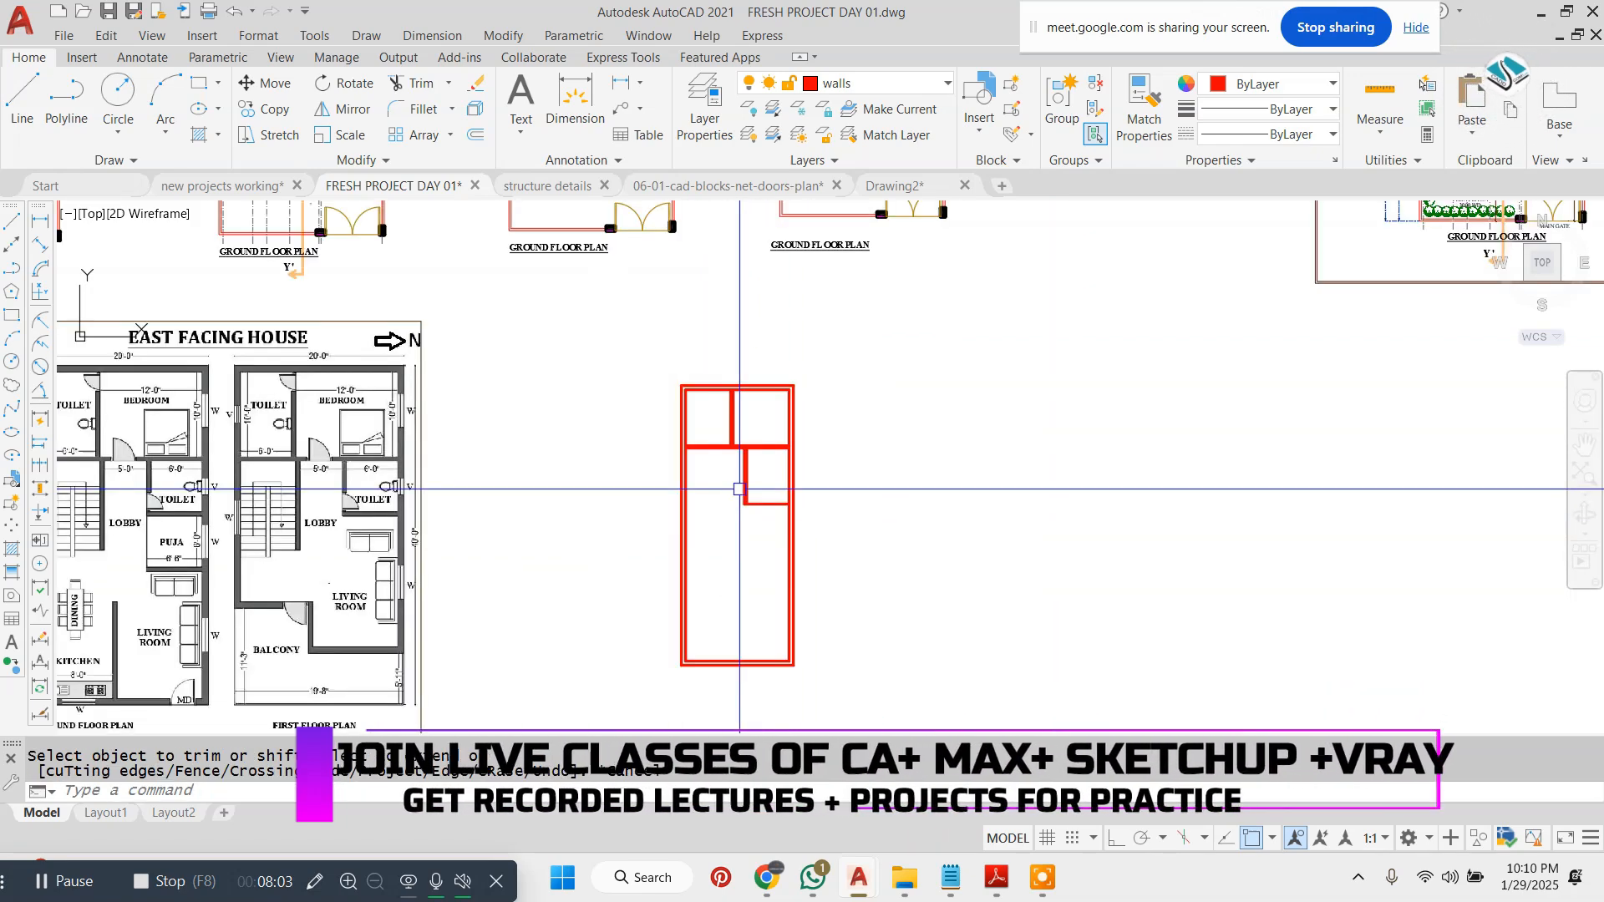
pyautogui.press('Escape')
pyautogui.press('Escape')
# - Erase the entire practice wall layout beside the east facing house reference
pyautogui.click(887, 398)
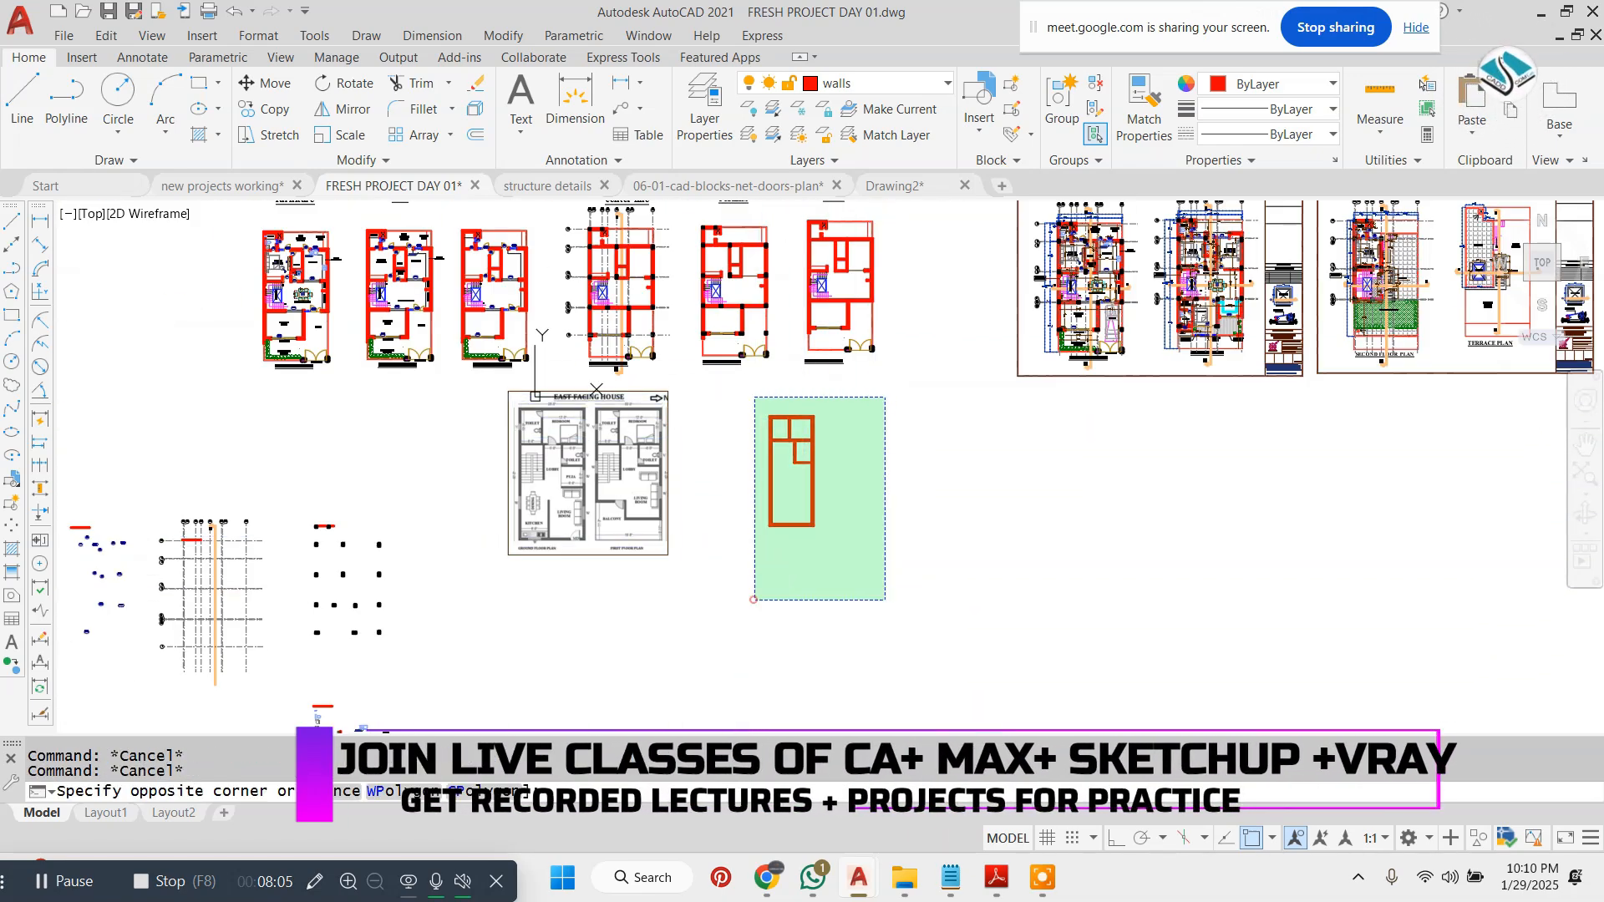
pyautogui.click(752, 598)
pyautogui.write('e')
pyautogui.press('Return')
# - Copy the wall plan under the "walls" heading to the empty space below it
pyautogui.moveTo(918, 216); pyautogui.dragTo(884, 267, button='middle')
pyautogui.click(882, 268)
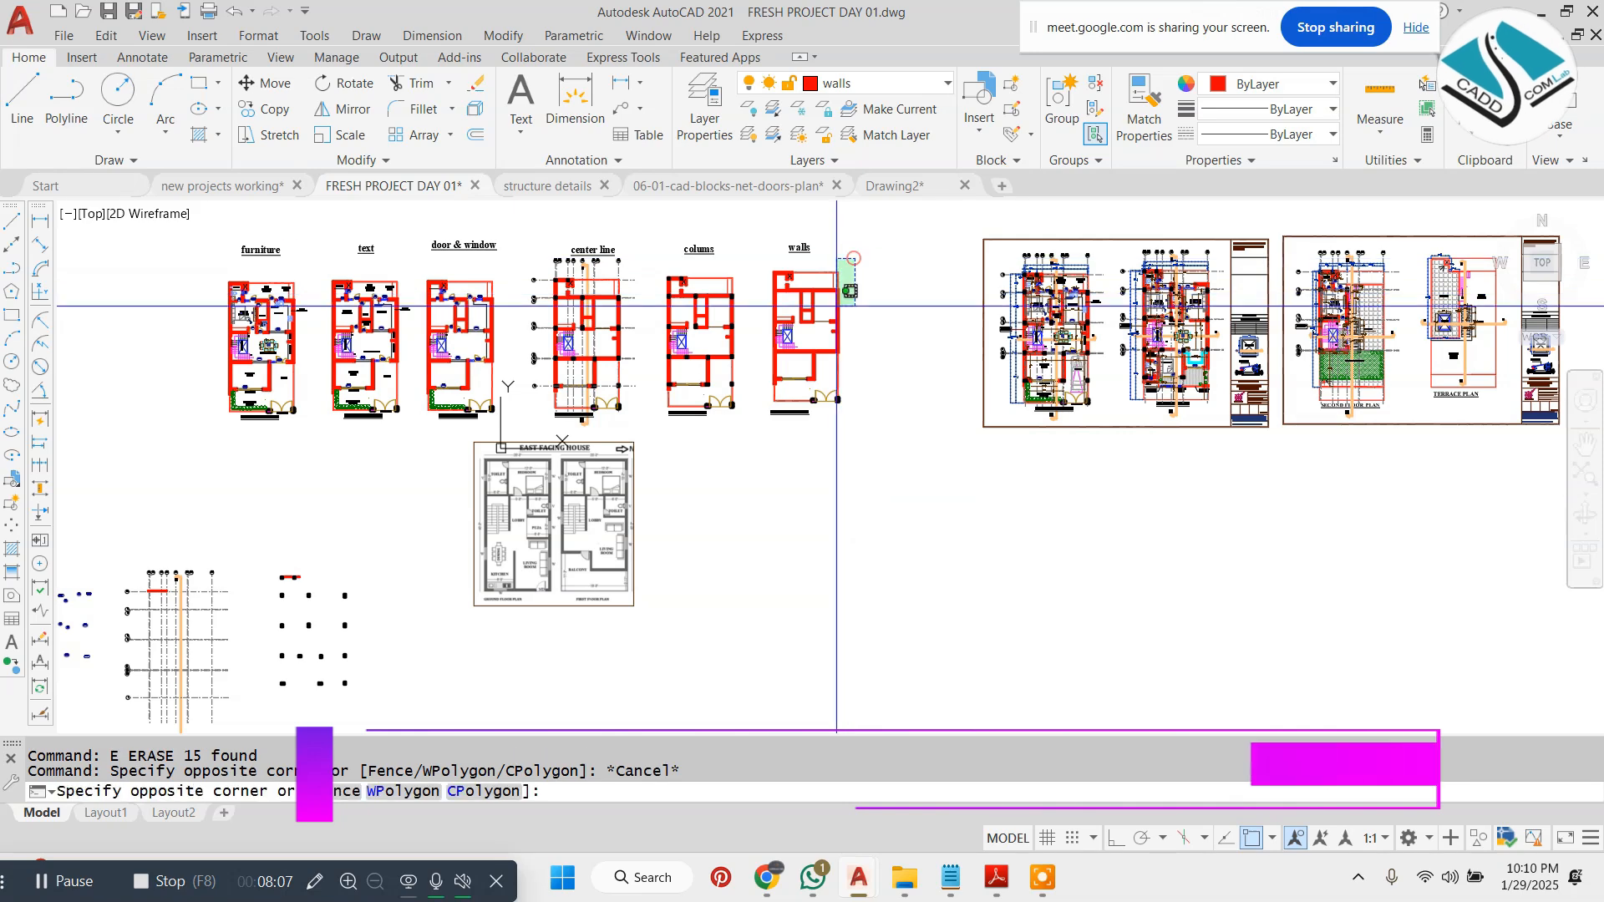
pyautogui.press('Escape')
pyautogui.write('co')
pyautogui.press('Return')
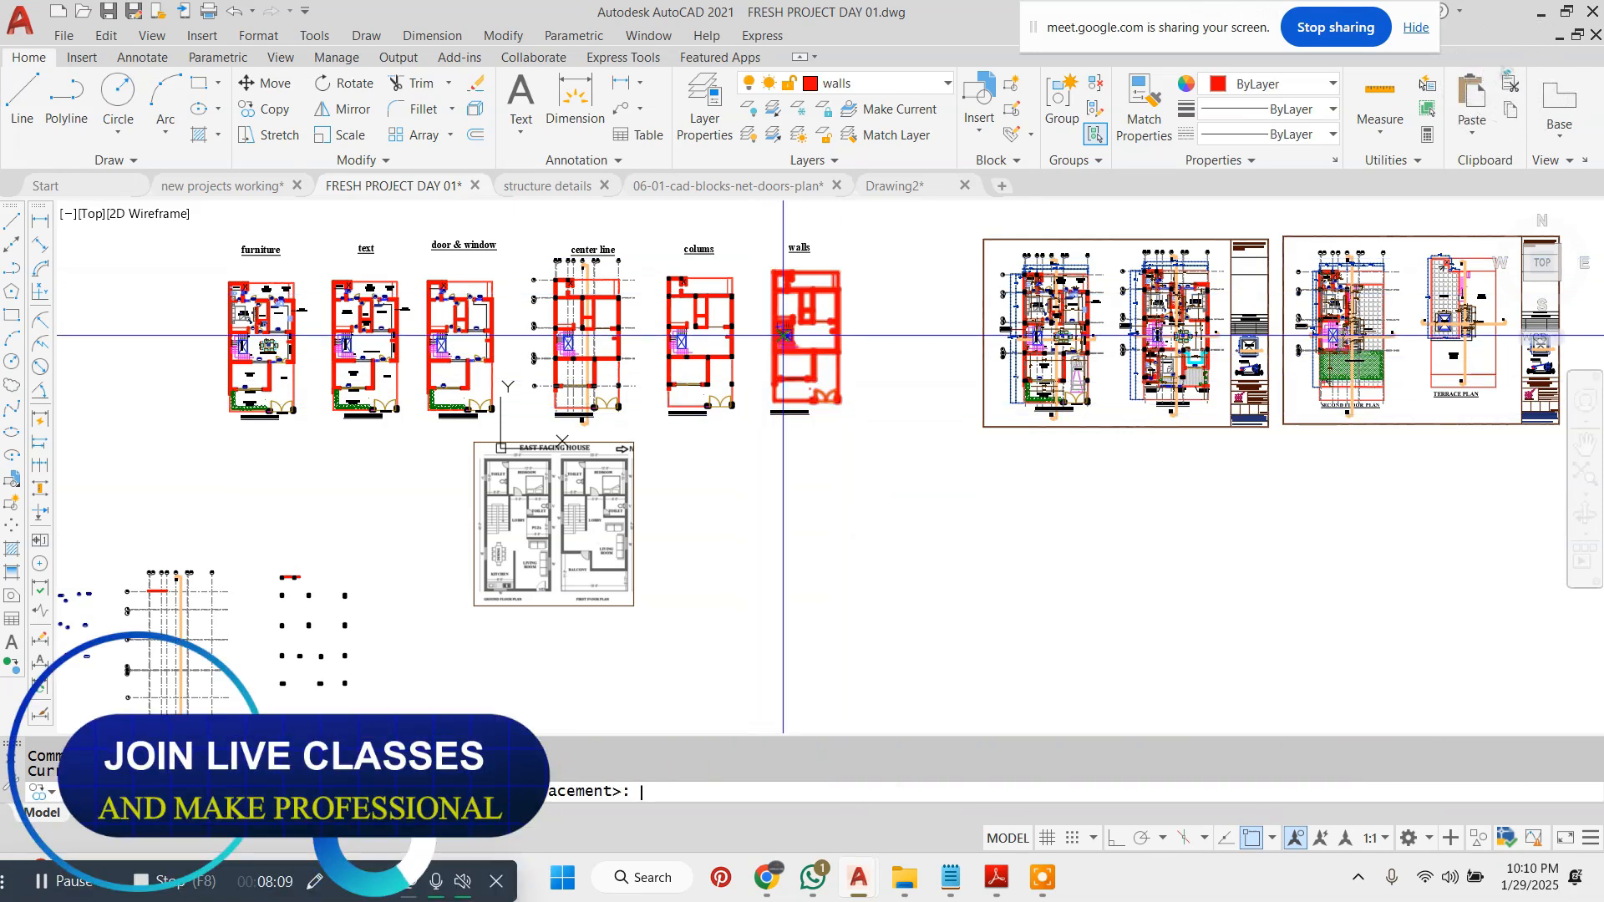
pyautogui.click(783, 334)
pyautogui.click(765, 500)
pyautogui.press('Escape')
pyautogui.scroll(5, 782, 470)
pyautogui.press('Escape')
pyautogui.press('Escape')
pyautogui.scroll(6, 780, 471)
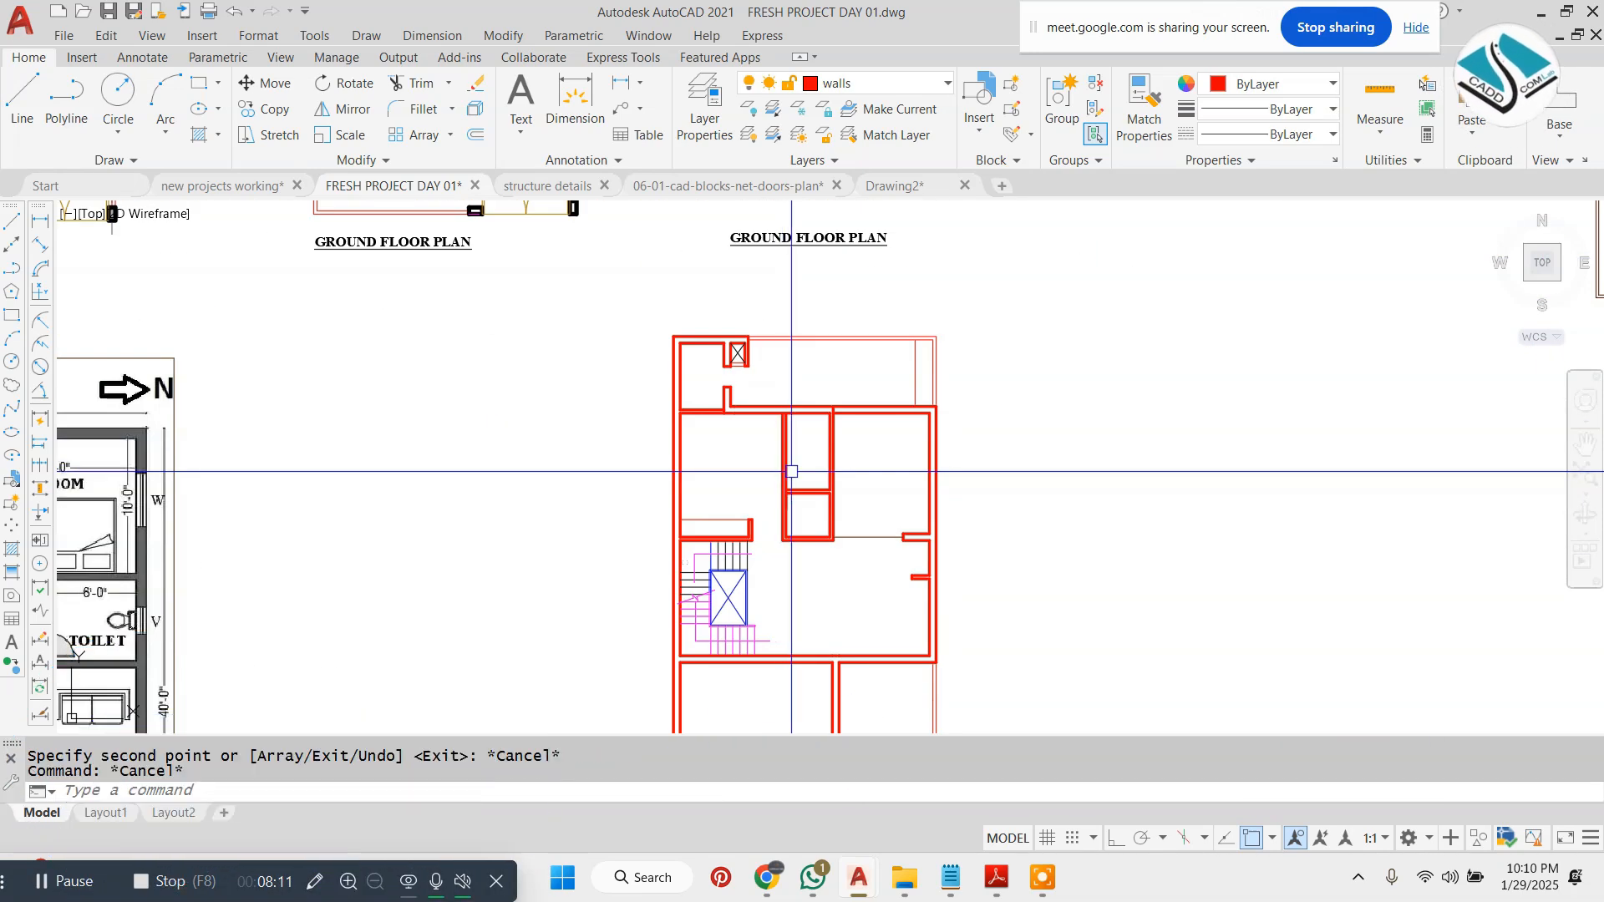
# - Extend the horizontal wall lines below the two small middle rooms across the adjoining openings in the copied plan
pyautogui.write('ex')
pyautogui.press('Return')
pyautogui.press('Return')
pyautogui.click(920, 451)
pyautogui.click(858, 552)
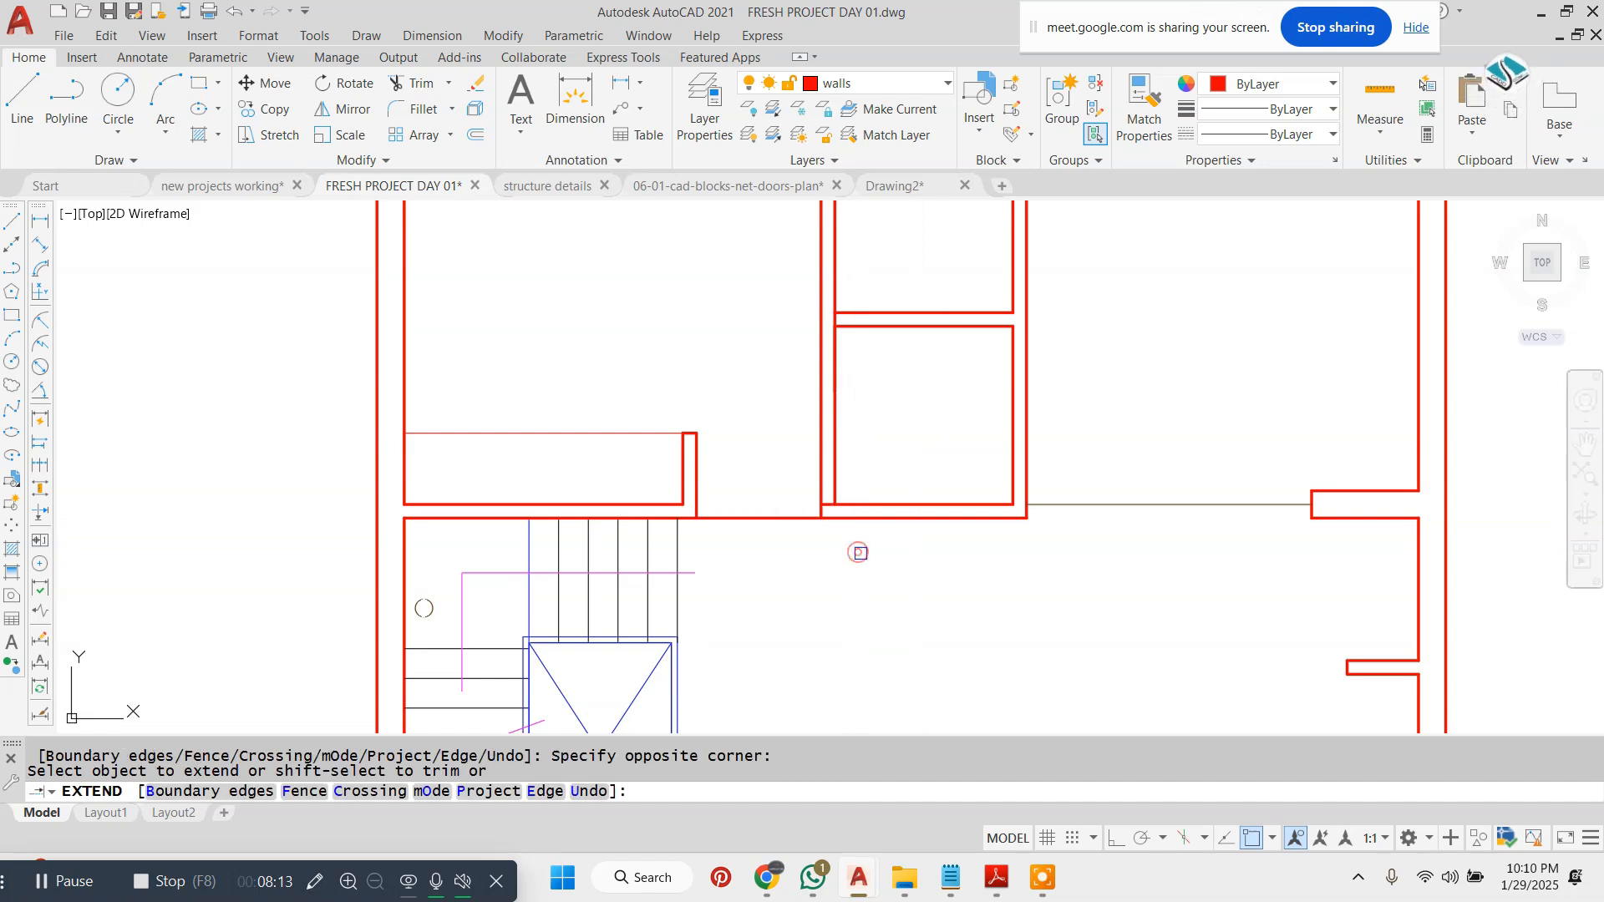
pyautogui.click(975, 518)
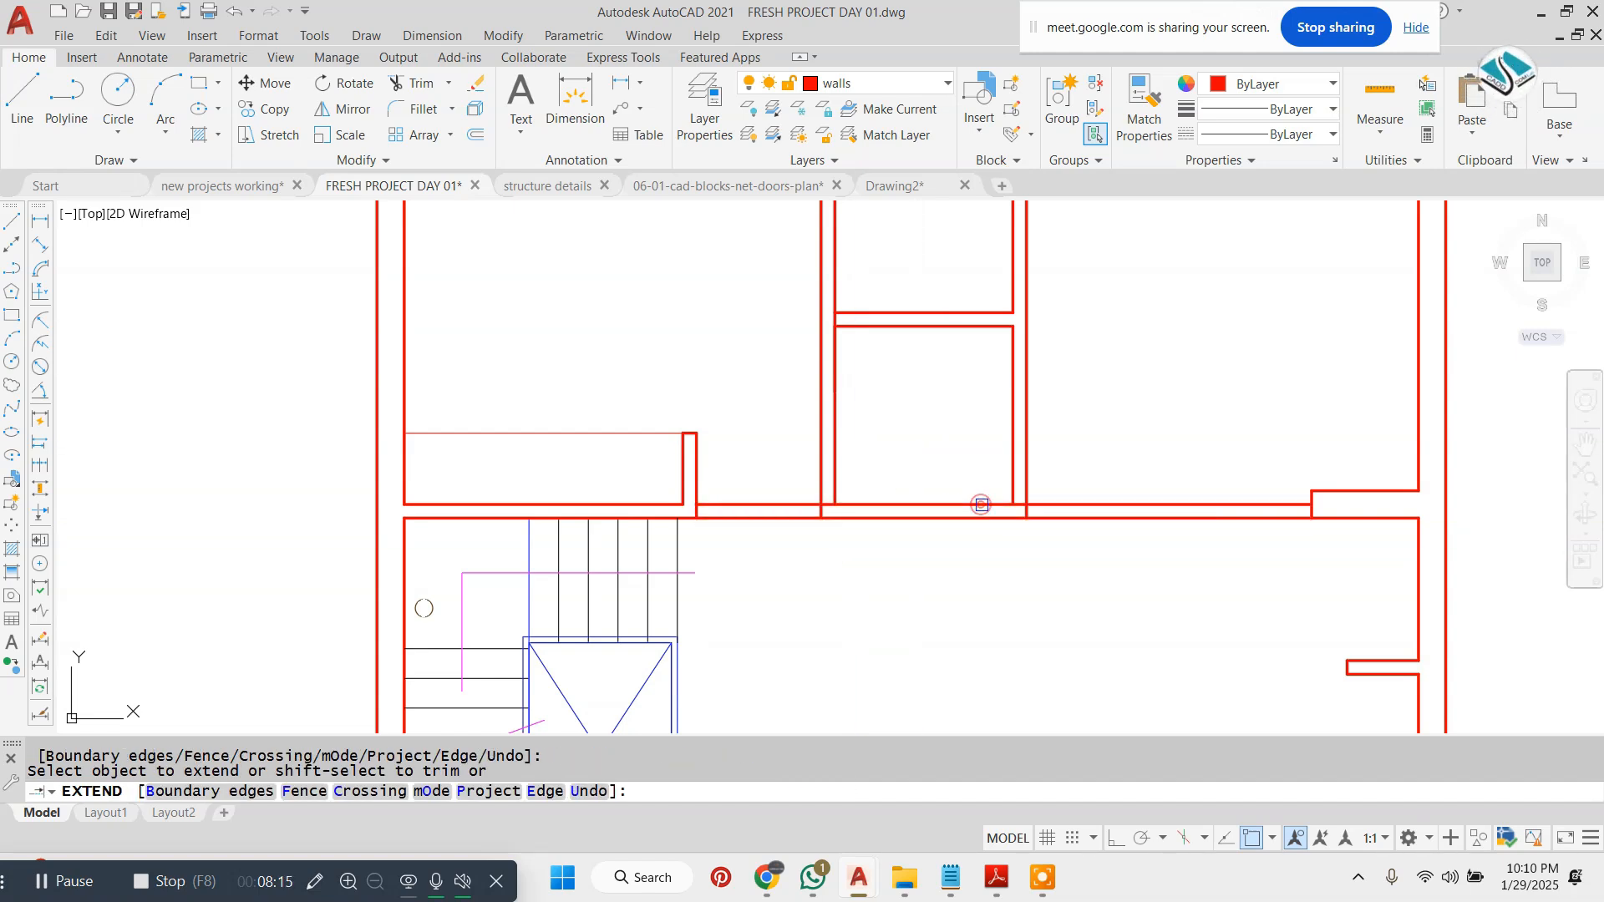
pyautogui.scroll(-8, 981, 505)
pyautogui.press('Escape')
pyautogui.press('Escape')
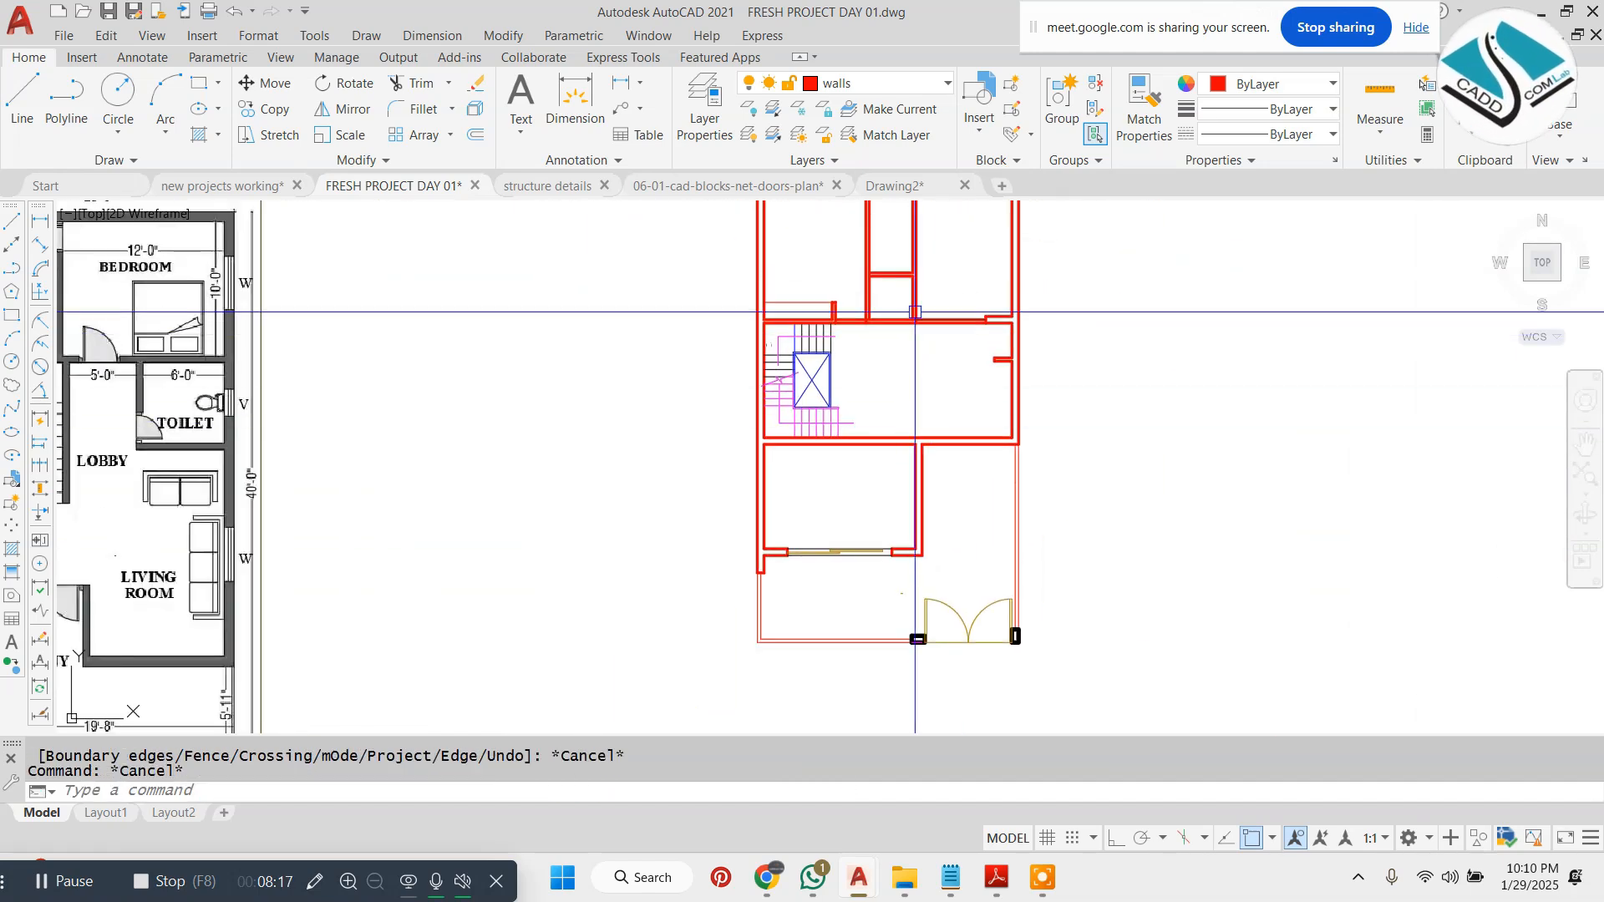
# - Examine the wall layout of the copied plan, from the stair area up to the rear rooms
pyautogui.moveTo(915, 311); pyautogui.dragTo(901, 348, button='middle')
pyautogui.scroll(6, 781, 598)
pyautogui.scroll(-4, 979, 499)
pyautogui.press('Escape')
pyautogui.moveTo(1034, 293); pyautogui.dragTo(826, 664, button='middle')
pyautogui.moveTo(920, 379); pyautogui.dragTo(913, 418, button='middle')
pyautogui.scroll(2, 753, 326)
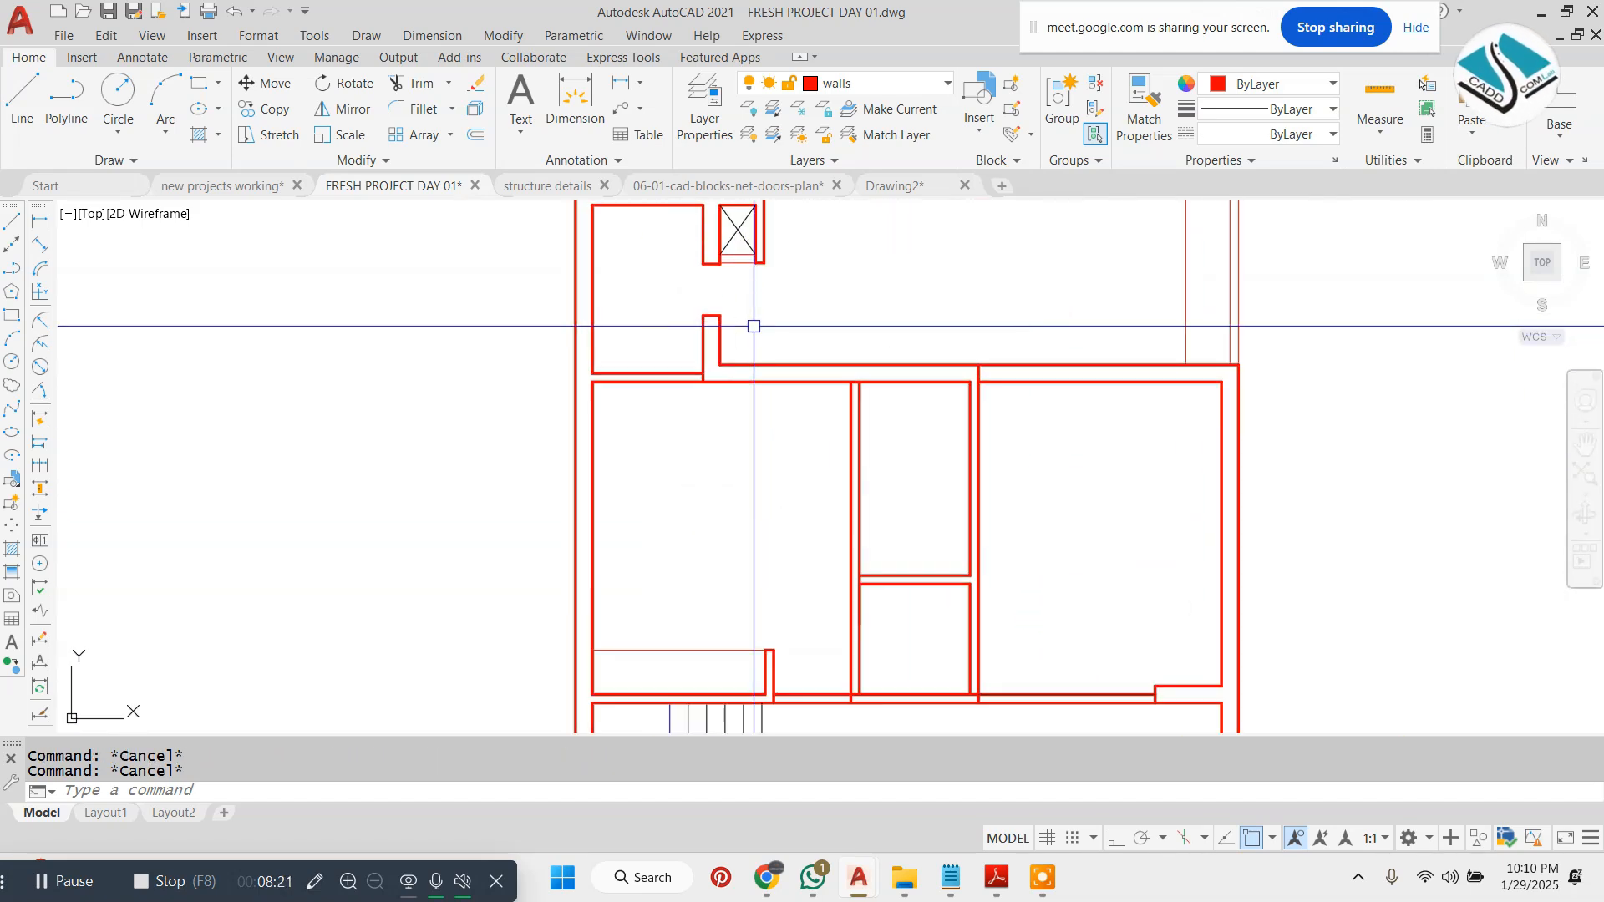
pyautogui.scroll(-4, 753, 325)
pyautogui.scroll(-3, 879, 364)
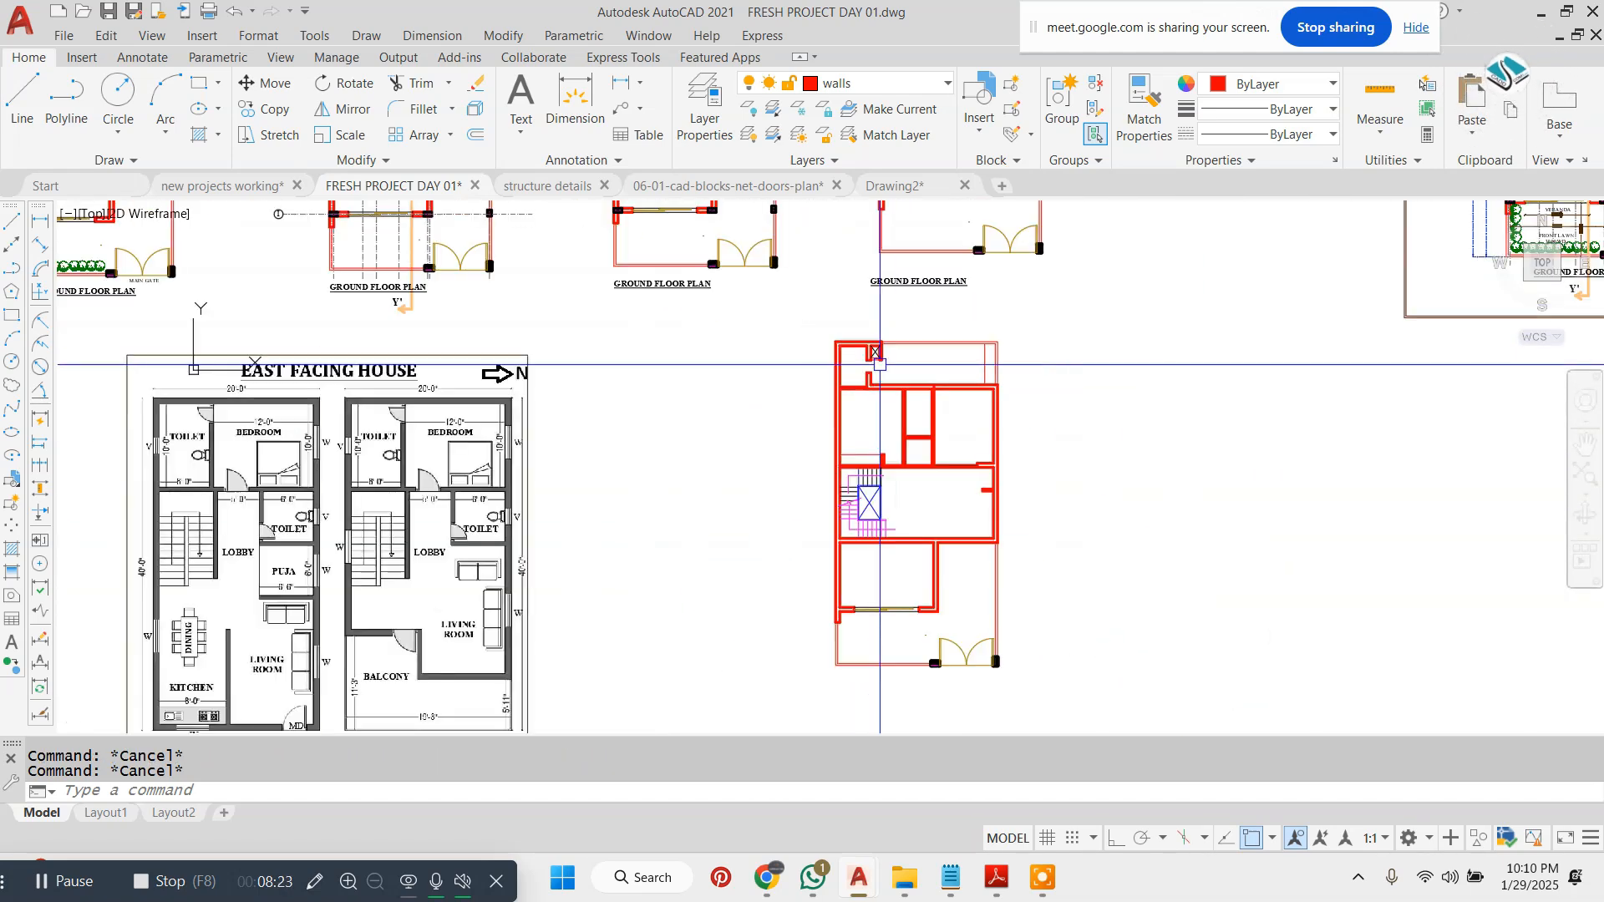
pyautogui.click(628, 419)
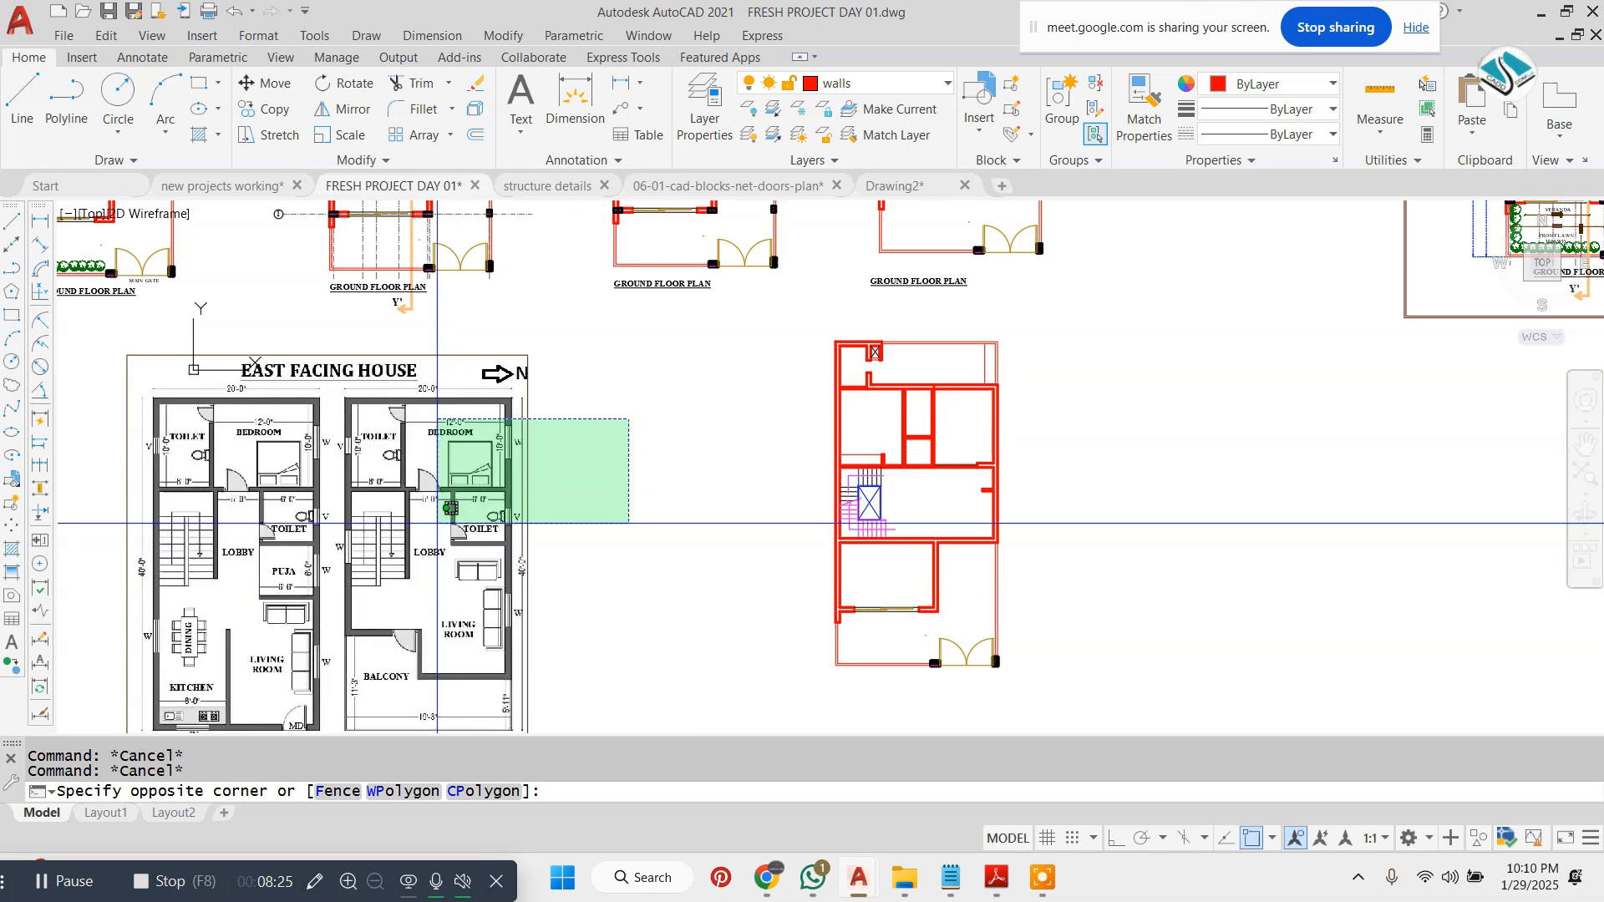
pyautogui.press('Escape')
pyautogui.moveTo(423, 468); pyautogui.dragTo(671, 428, button='middle')
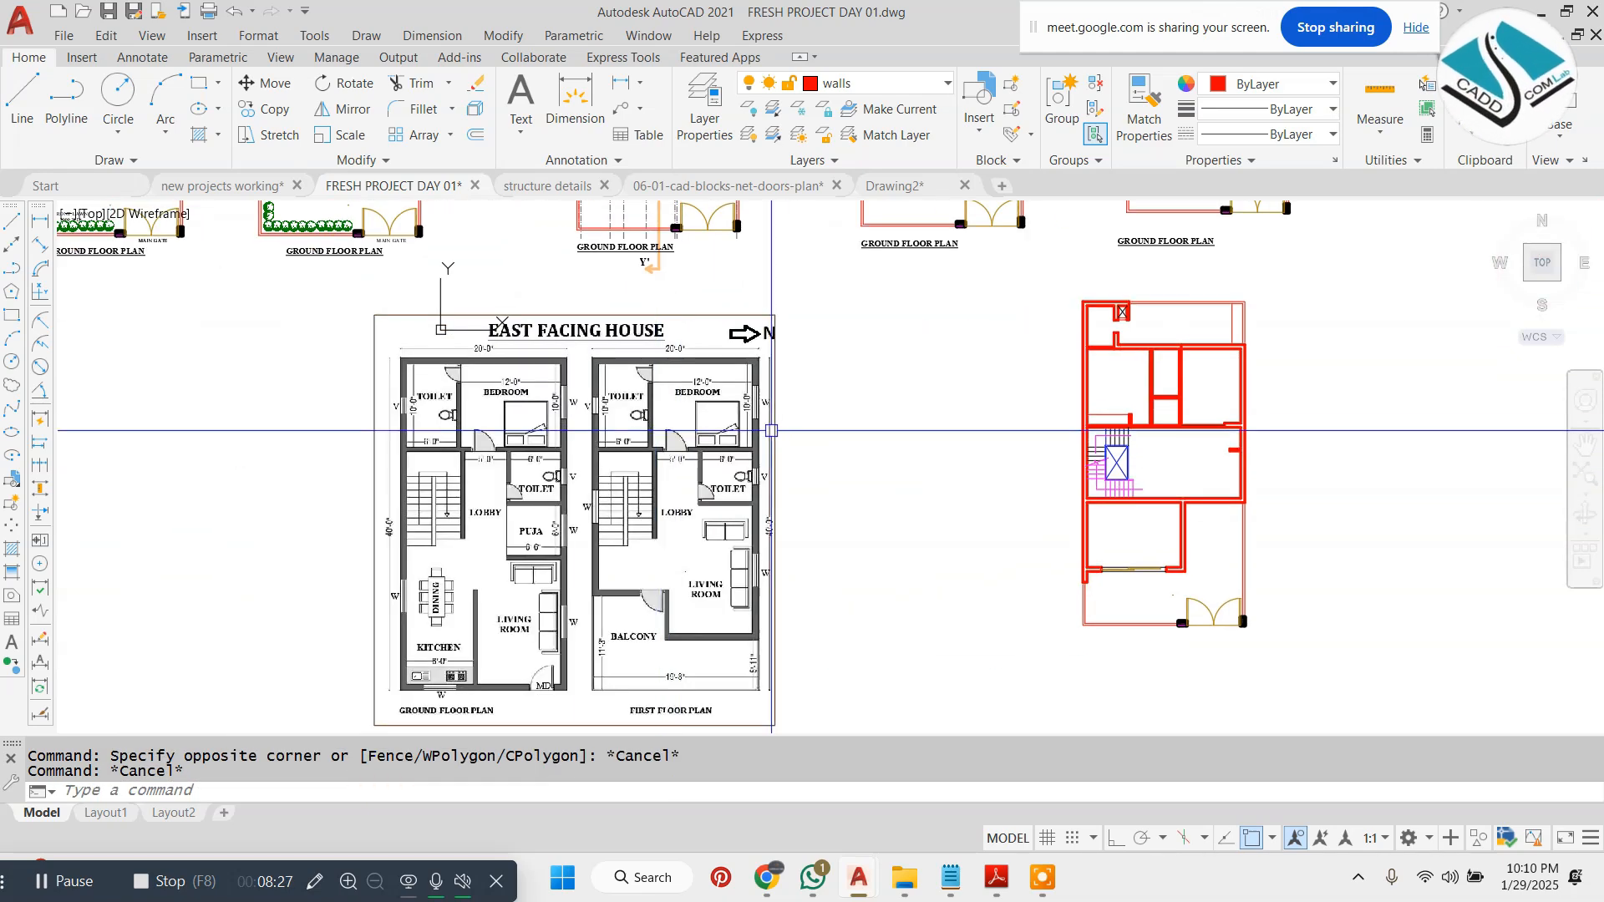
pyautogui.scroll(-2, 767, 434)
pyautogui.click(783, 430)
pyautogui.click(763, 442)
pyautogui.write('ex')
pyautogui.press('space')
pyautogui.press('Escape')
# - Erase the EAST FACING HOUSE reference plan with its frame
pyautogui.click(761, 448)
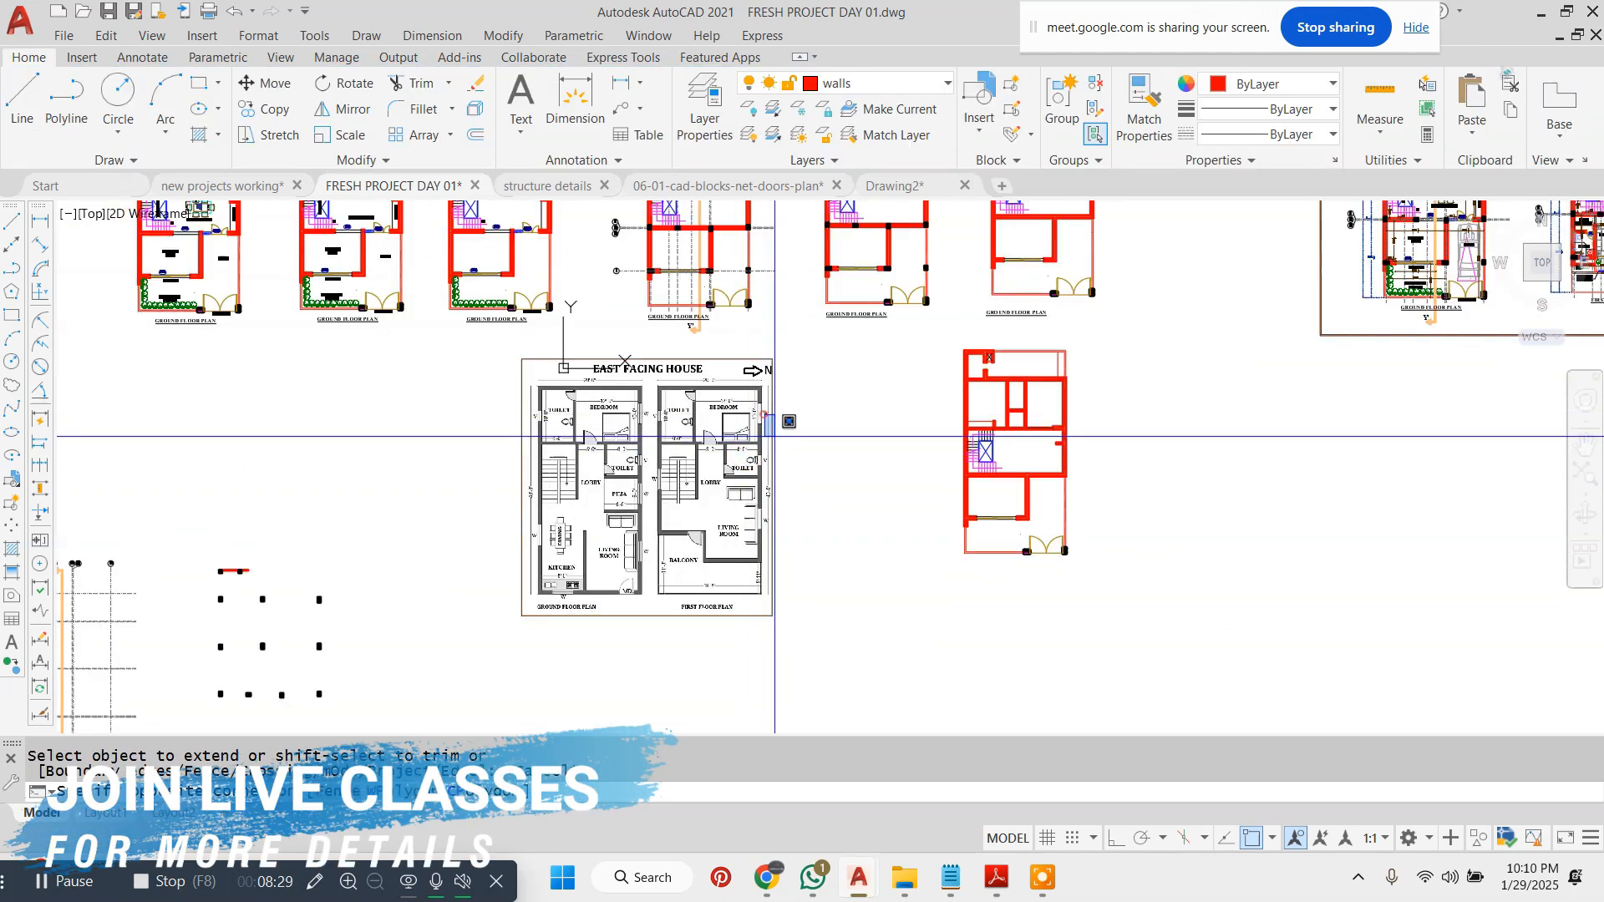
pyautogui.click(780, 426)
pyautogui.click(782, 424)
pyautogui.click(761, 441)
pyautogui.write('e')
pyautogui.press('space')
pyautogui.press('Escape')
pyautogui.press('Escape')
# - Switch to the "new projects working" drawing and examine its detailed floor plans
pyautogui.click(381, 186)
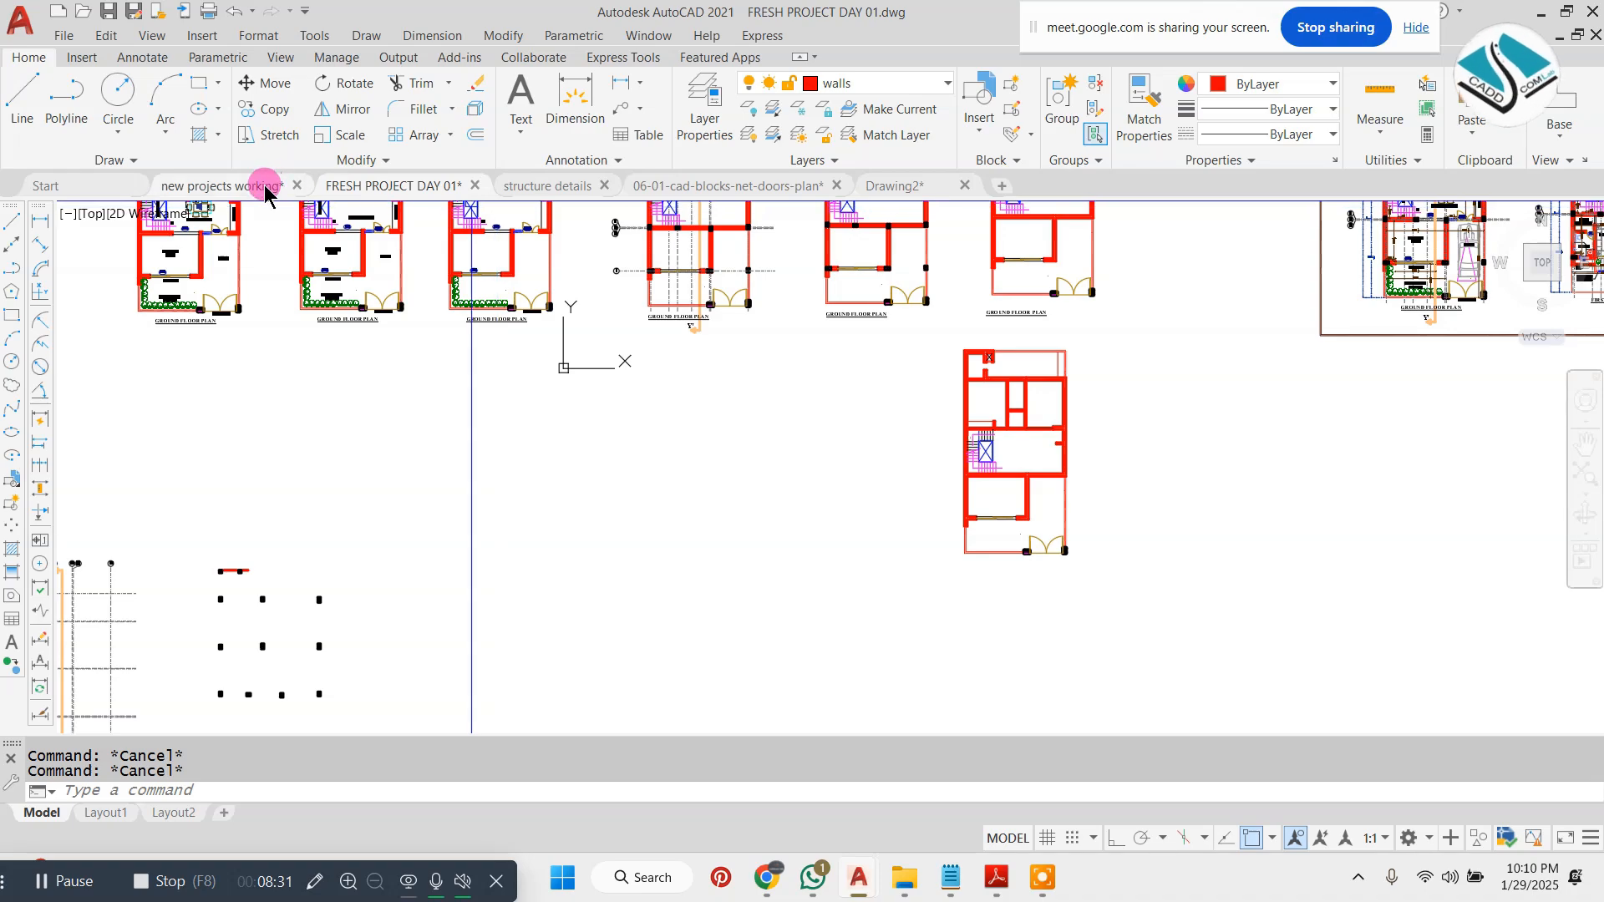
pyautogui.click(249, 183)
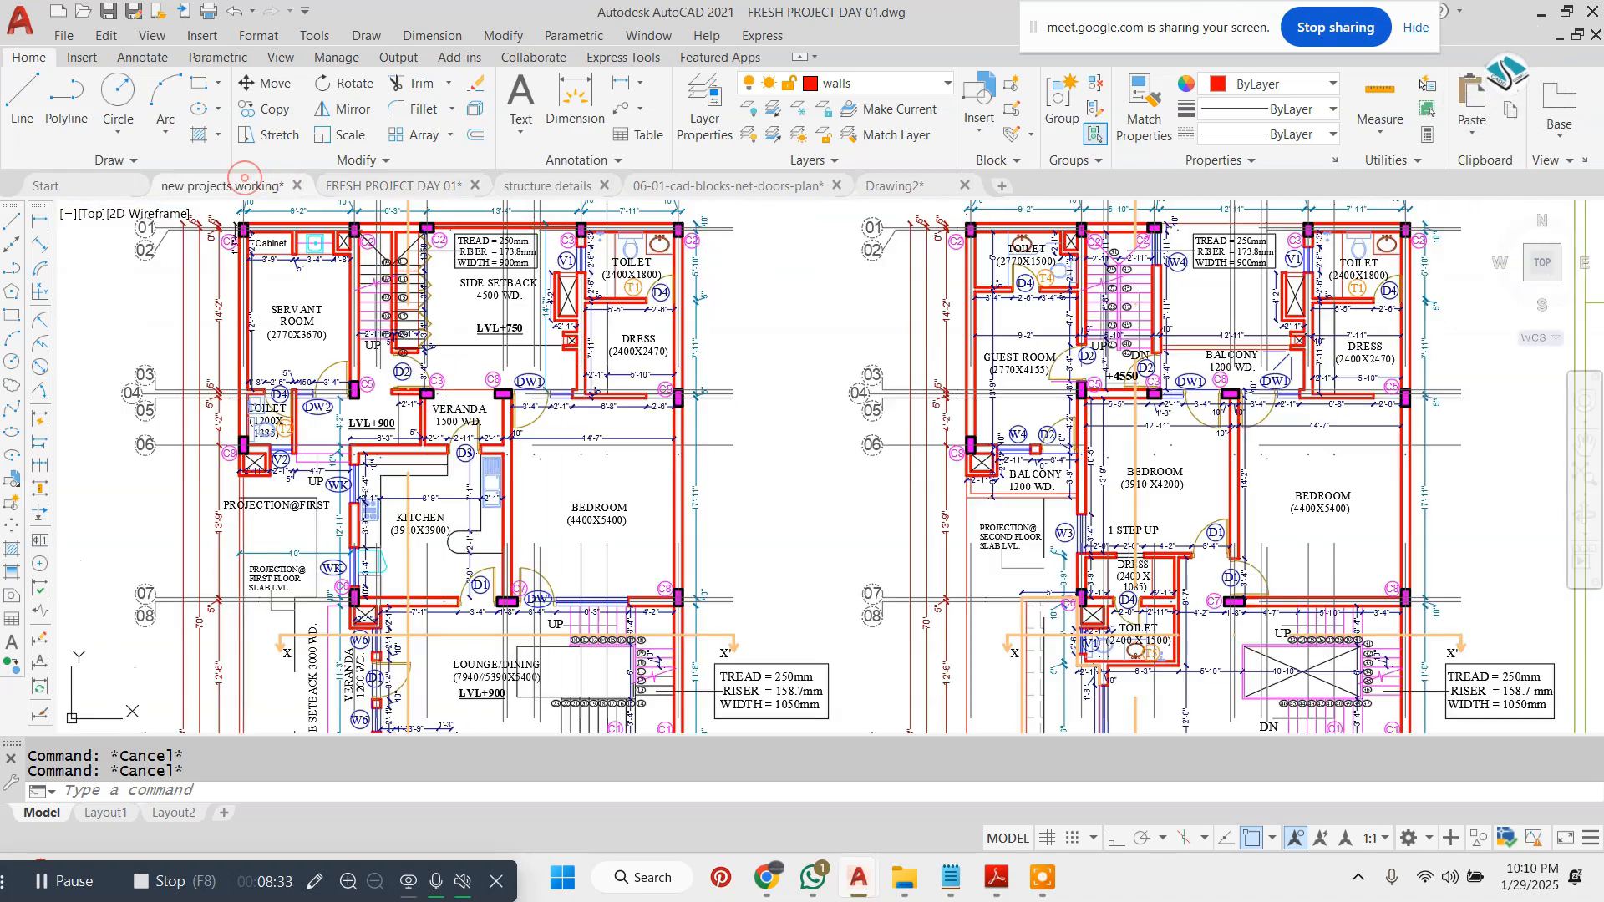
pyautogui.scroll(-4, 560, 393)
pyautogui.scroll(2, 525, 353)
pyautogui.scroll(2, 527, 476)
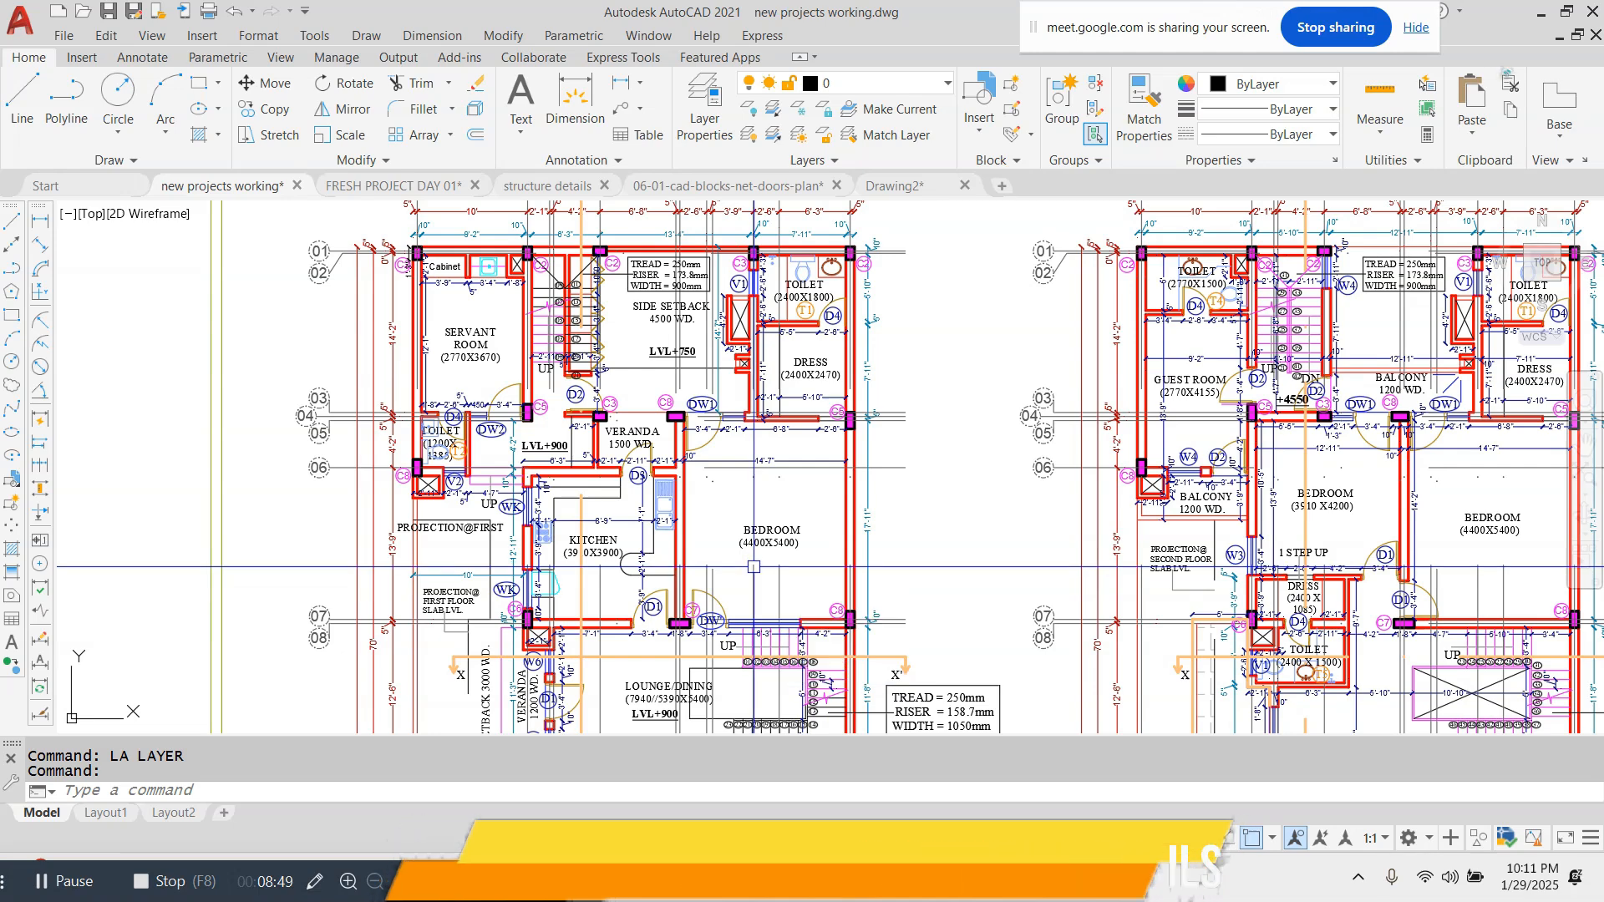
pyautogui.scroll(-5, 484, 456)
pyautogui.press('Escape')
pyautogui.scroll(2, 483, 456)
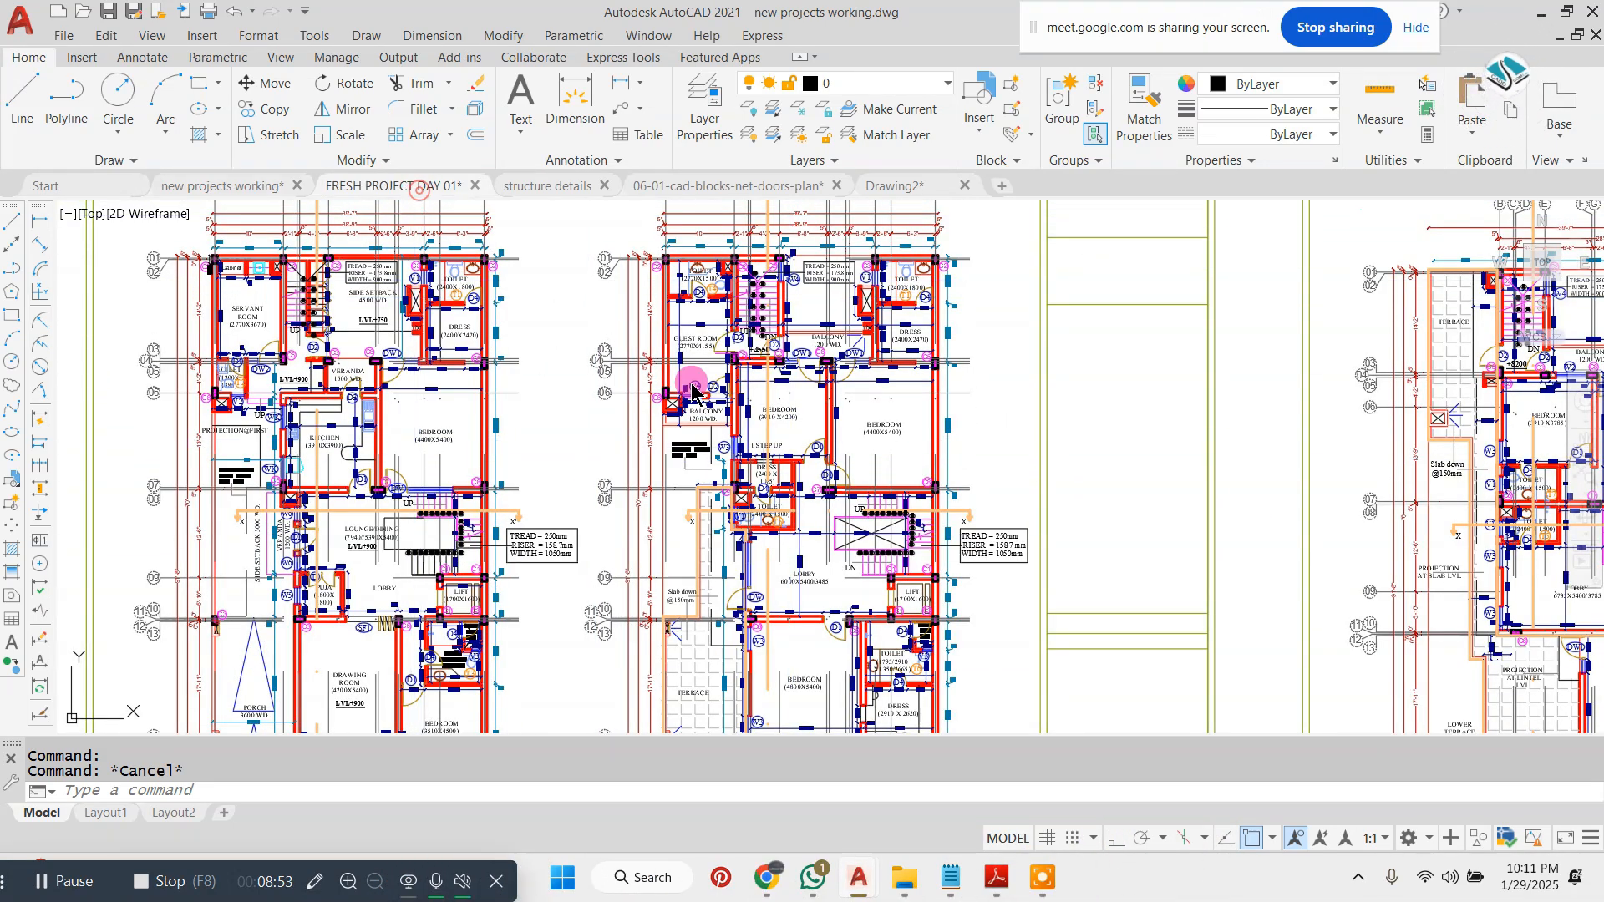
# - Return to the "FRESH PROJECT DAY 01" drawing and view the copied wall plan
pyautogui.click(393, 186)
pyautogui.scroll(-2, 841, 410)
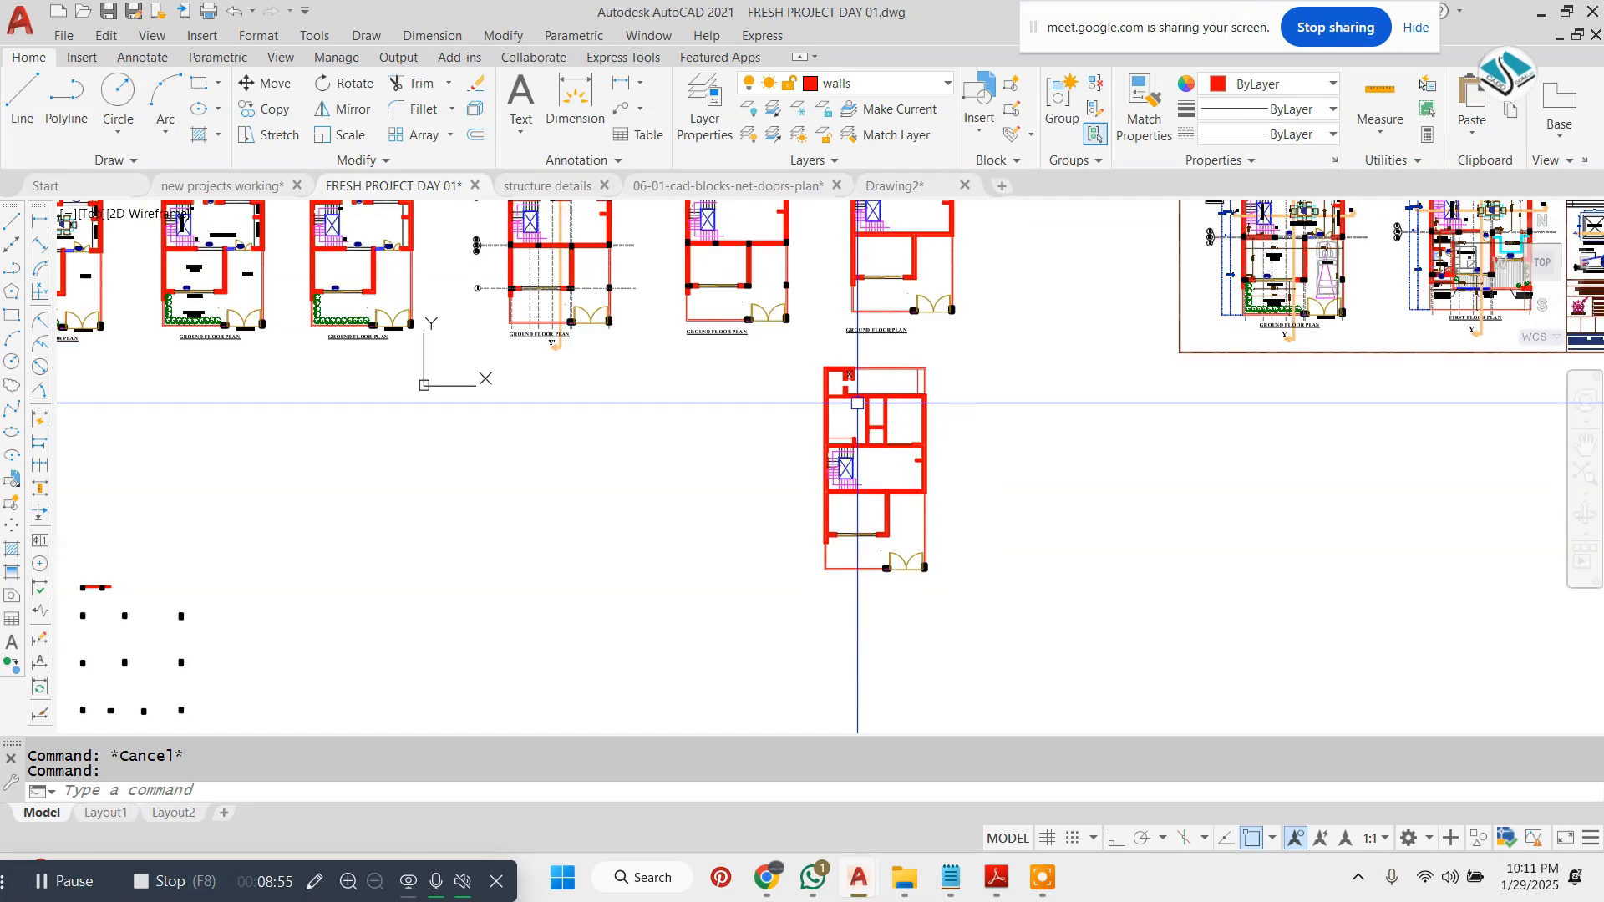
pyautogui.press('Escape')
pyautogui.scroll(2, 857, 403)
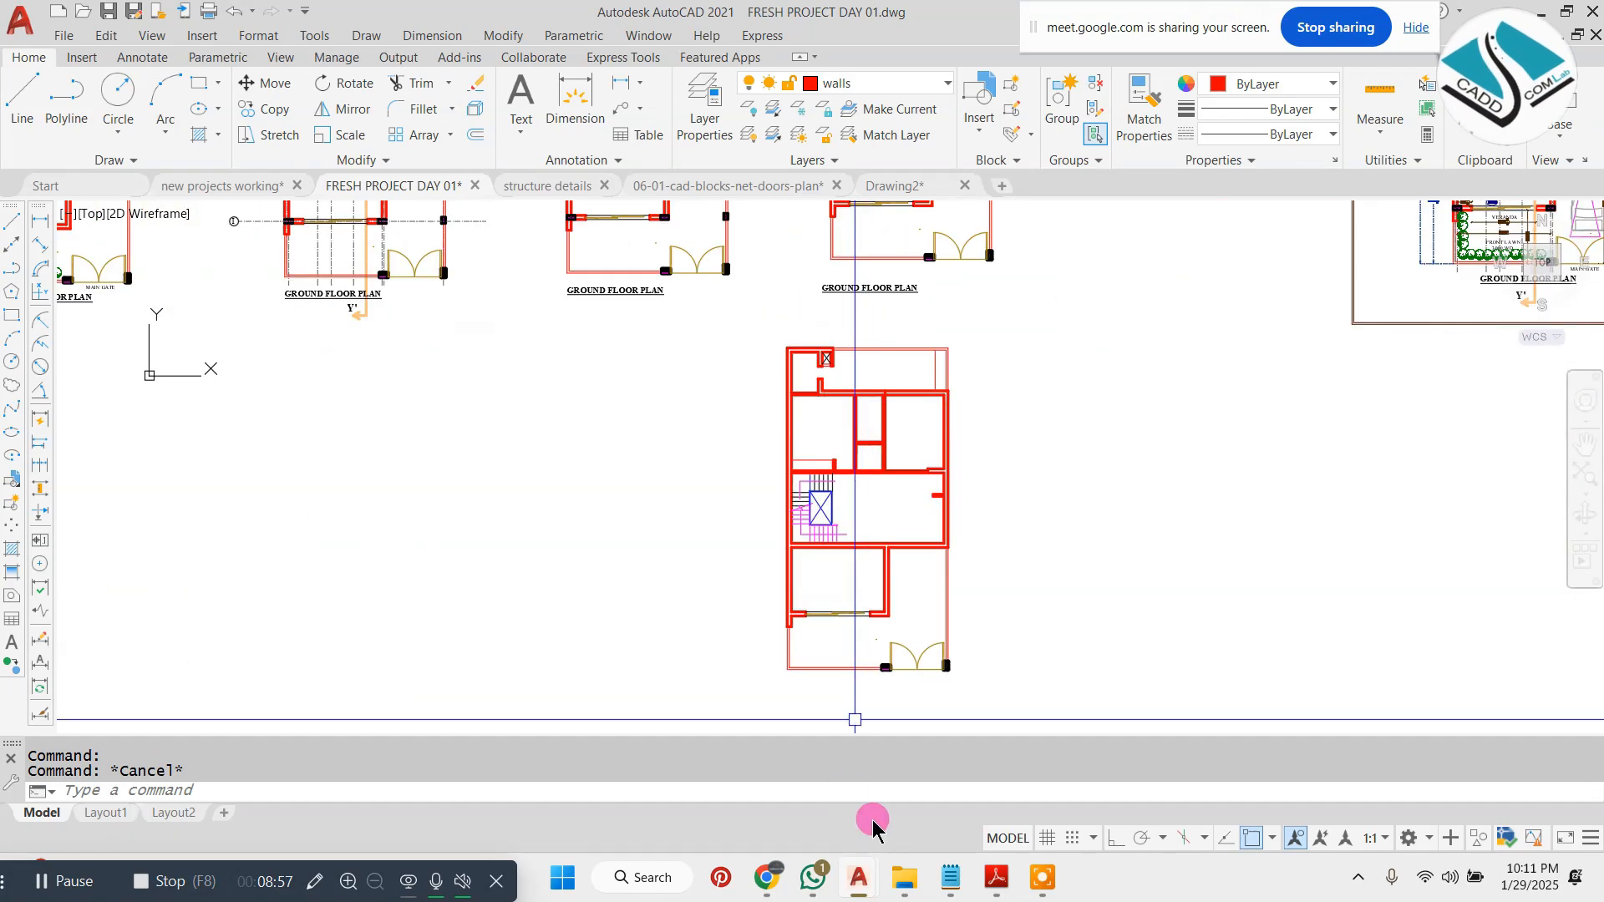
# - Switch to Notepad and add "6-COLUMS-" as the topic below the walls entries
pyautogui.click(951, 877)
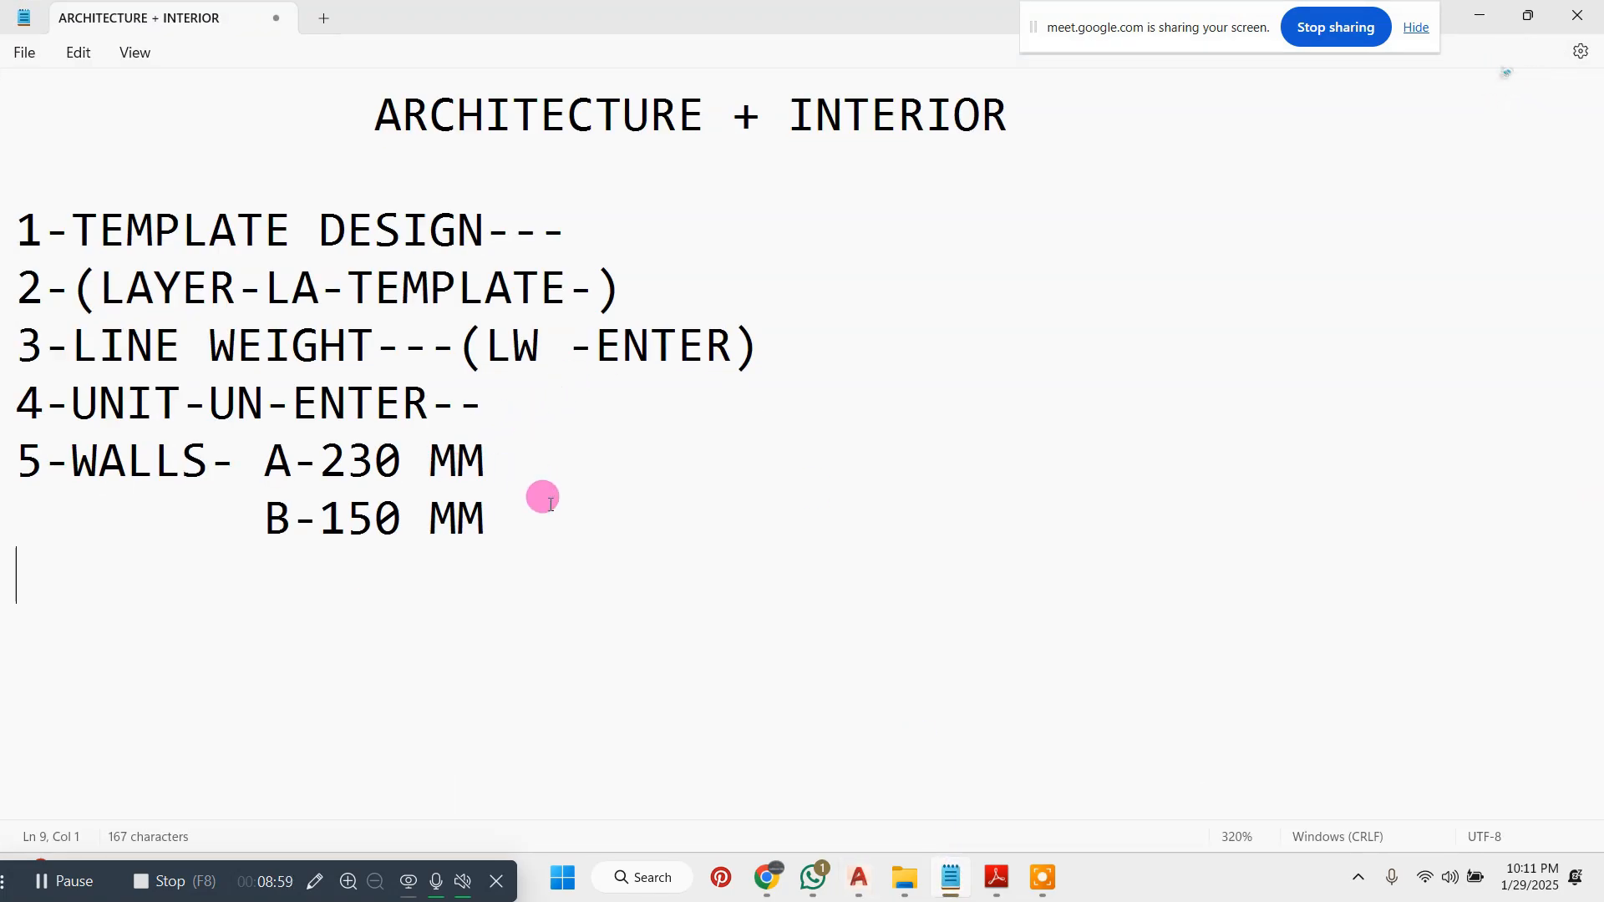
pyautogui.write('6-')
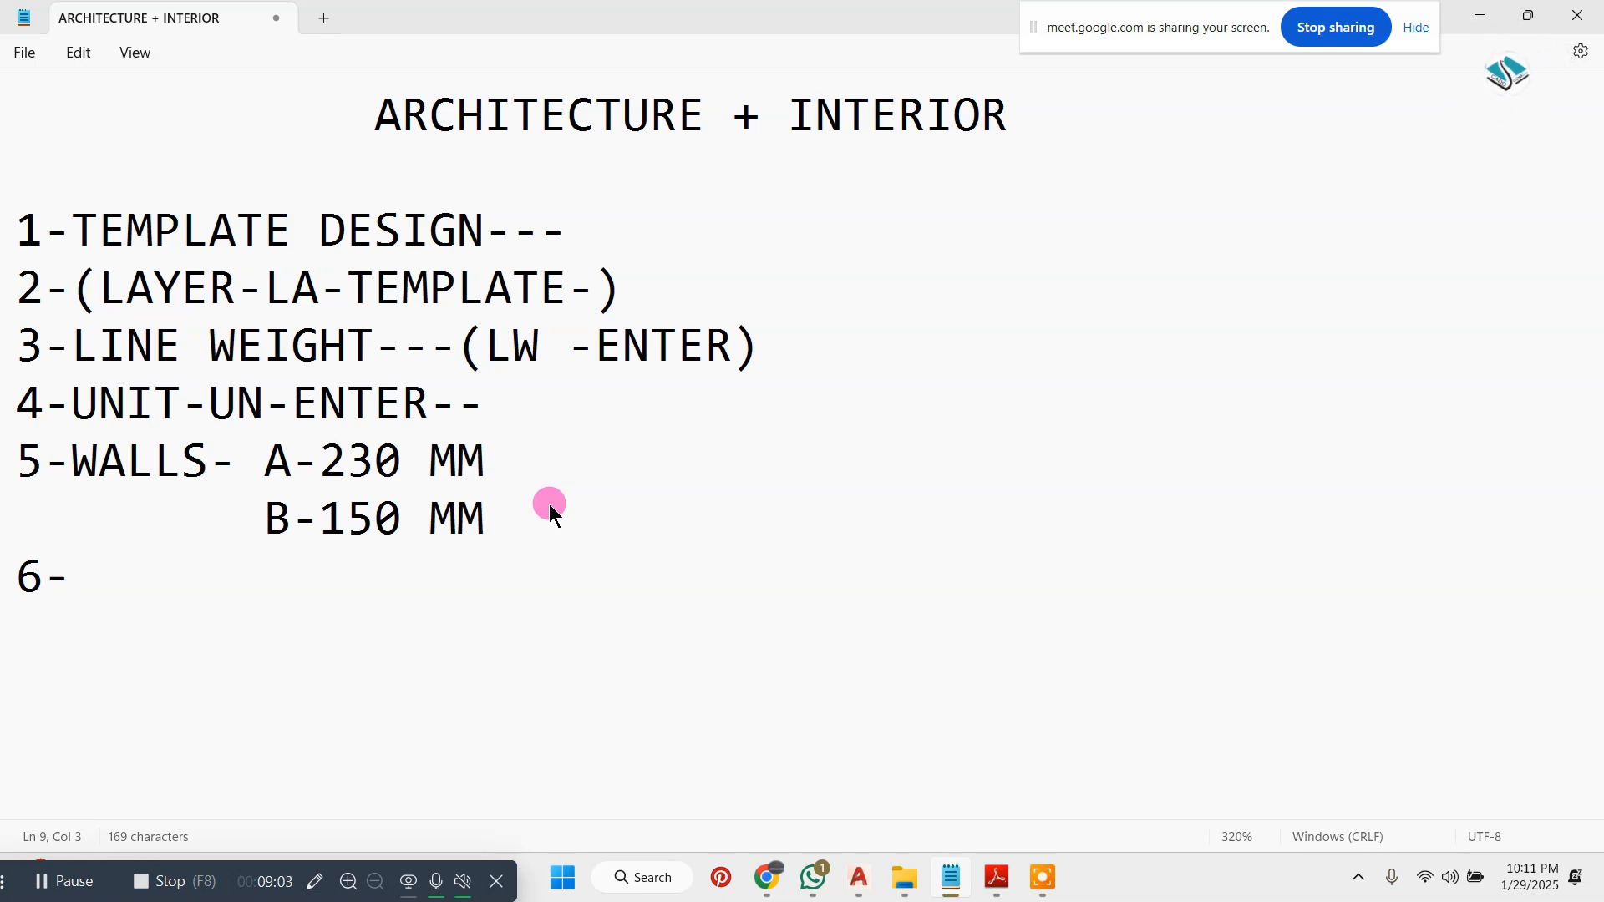
pyautogui.write('COLUMS--')
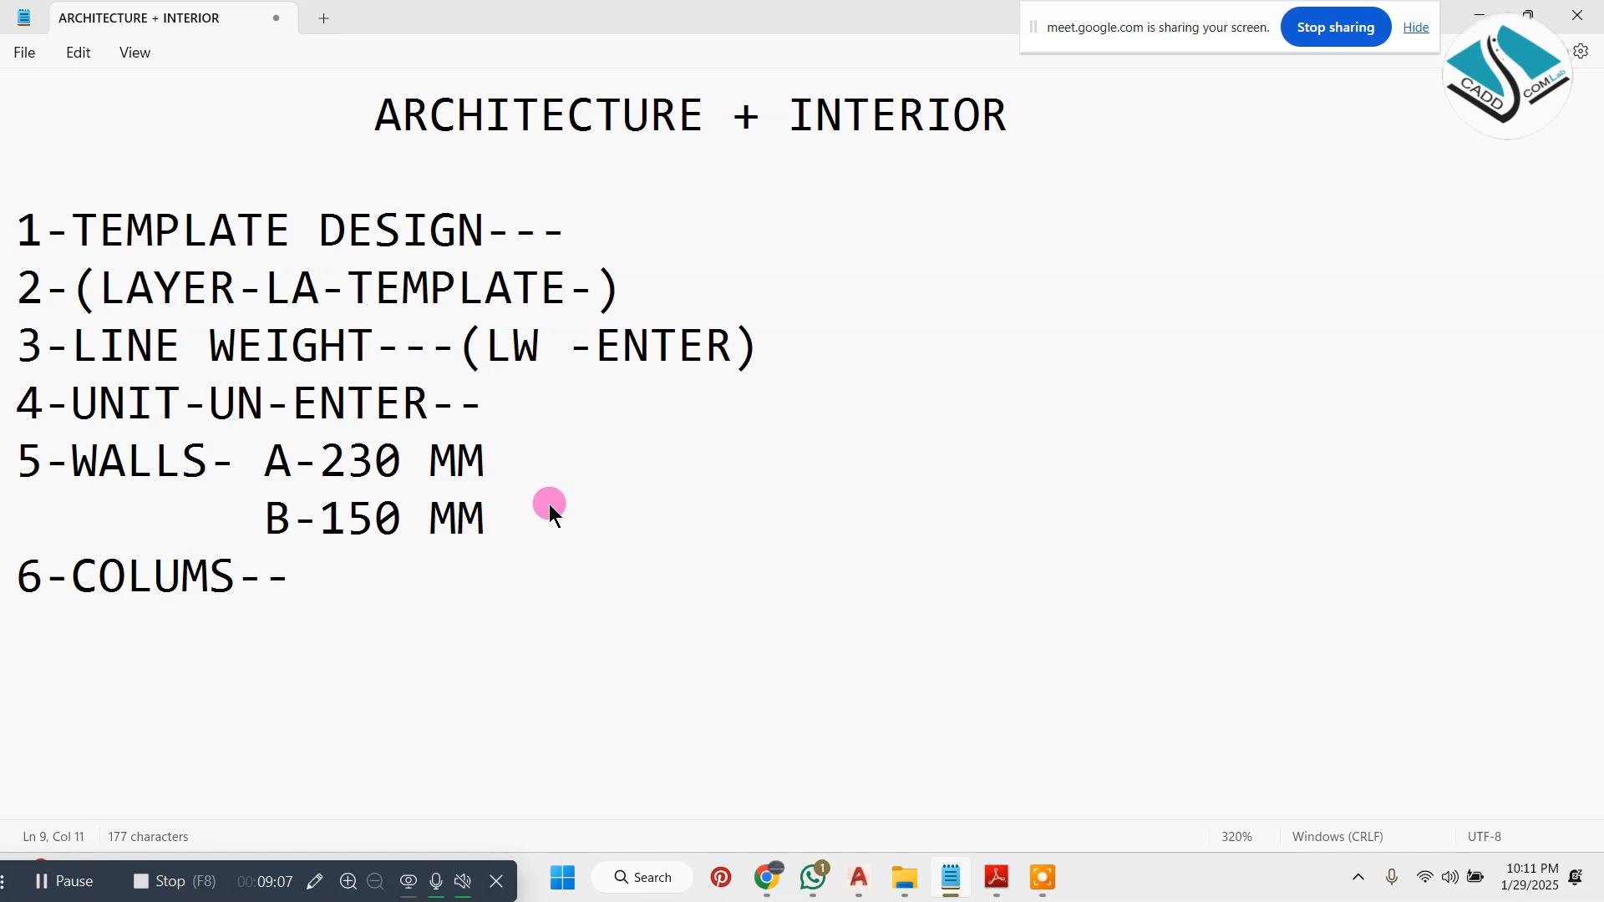
pyautogui.press('BackSpace')
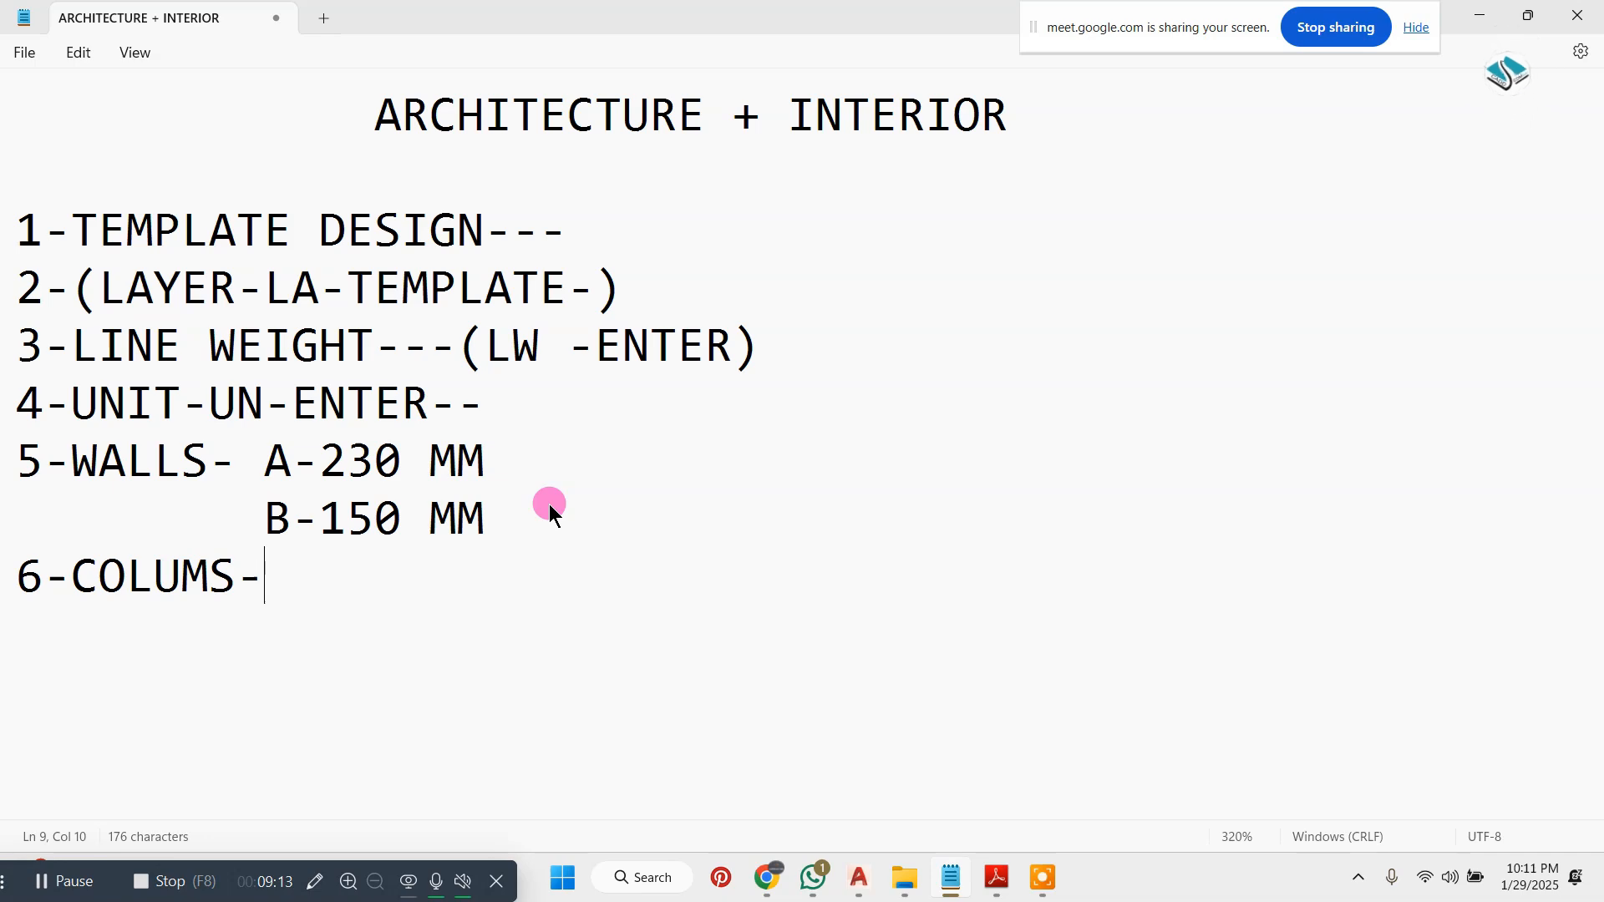
# - Return to AutoCAD and look at the copied wall plan up close
pyautogui.hotkey('alt', 'Tab')
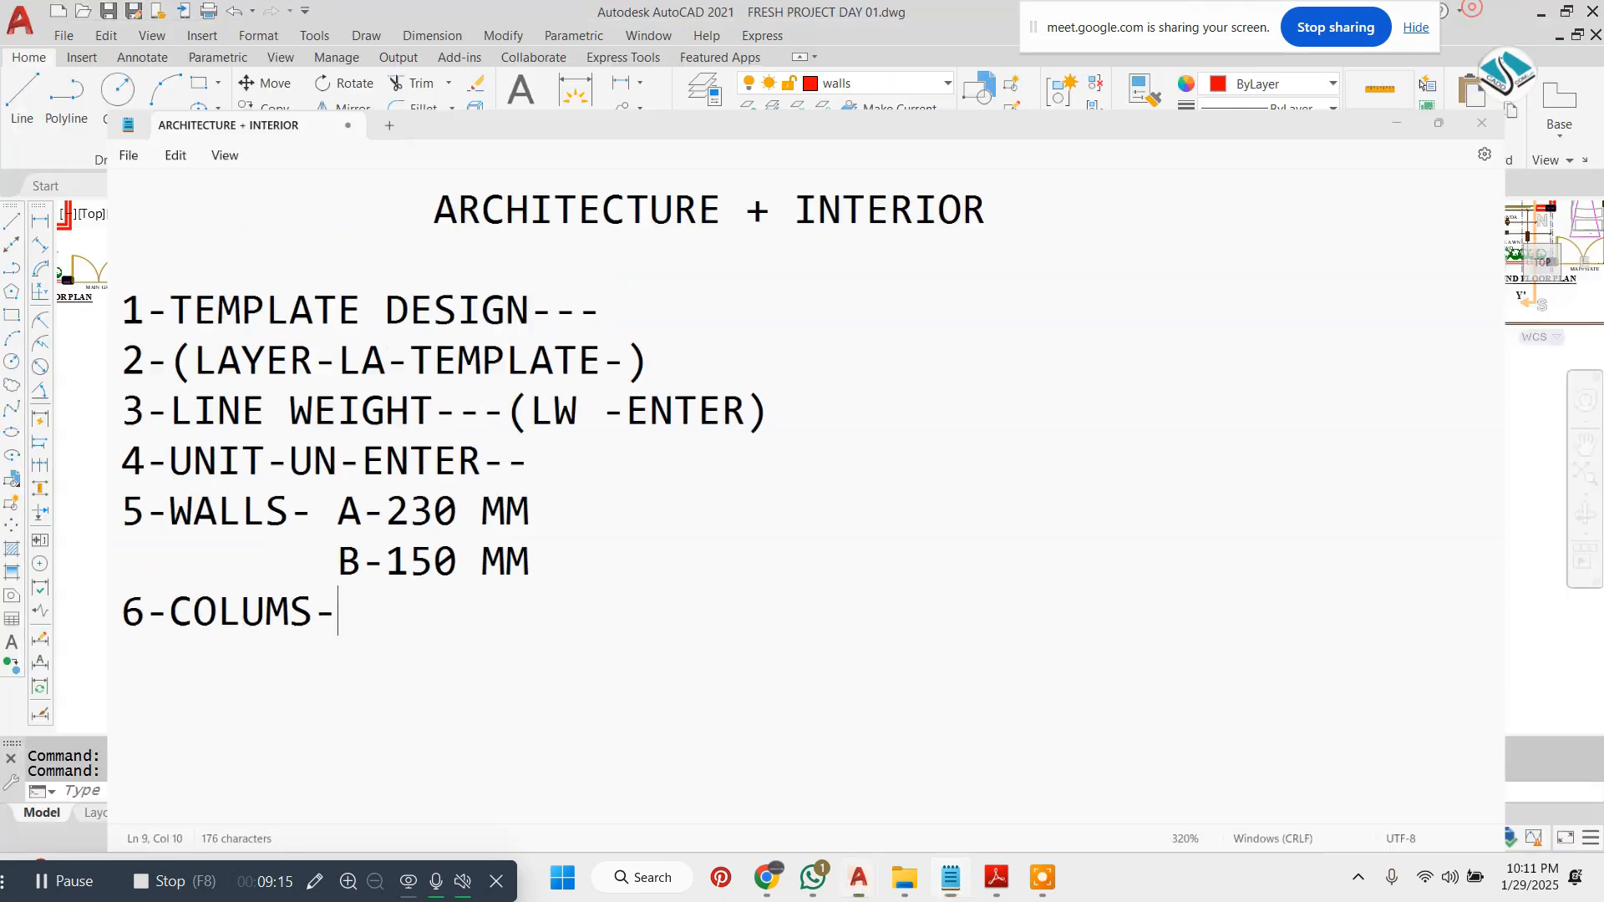
pyautogui.moveTo(666, 496); pyautogui.dragTo(626, 487, button='middle')
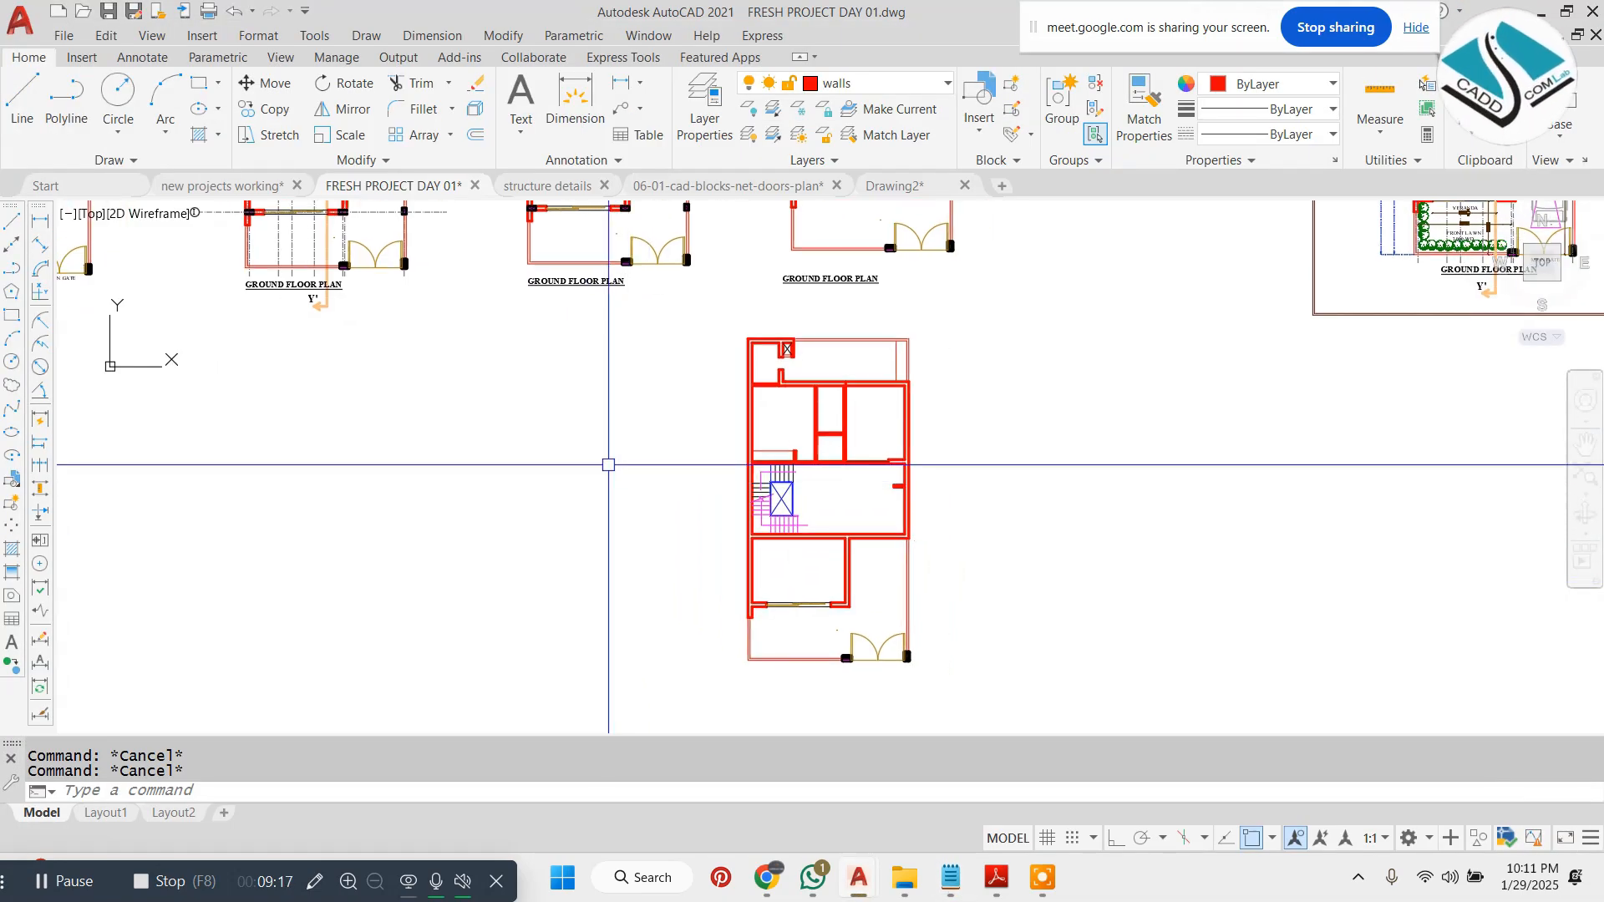
pyautogui.scroll(2, 663, 466)
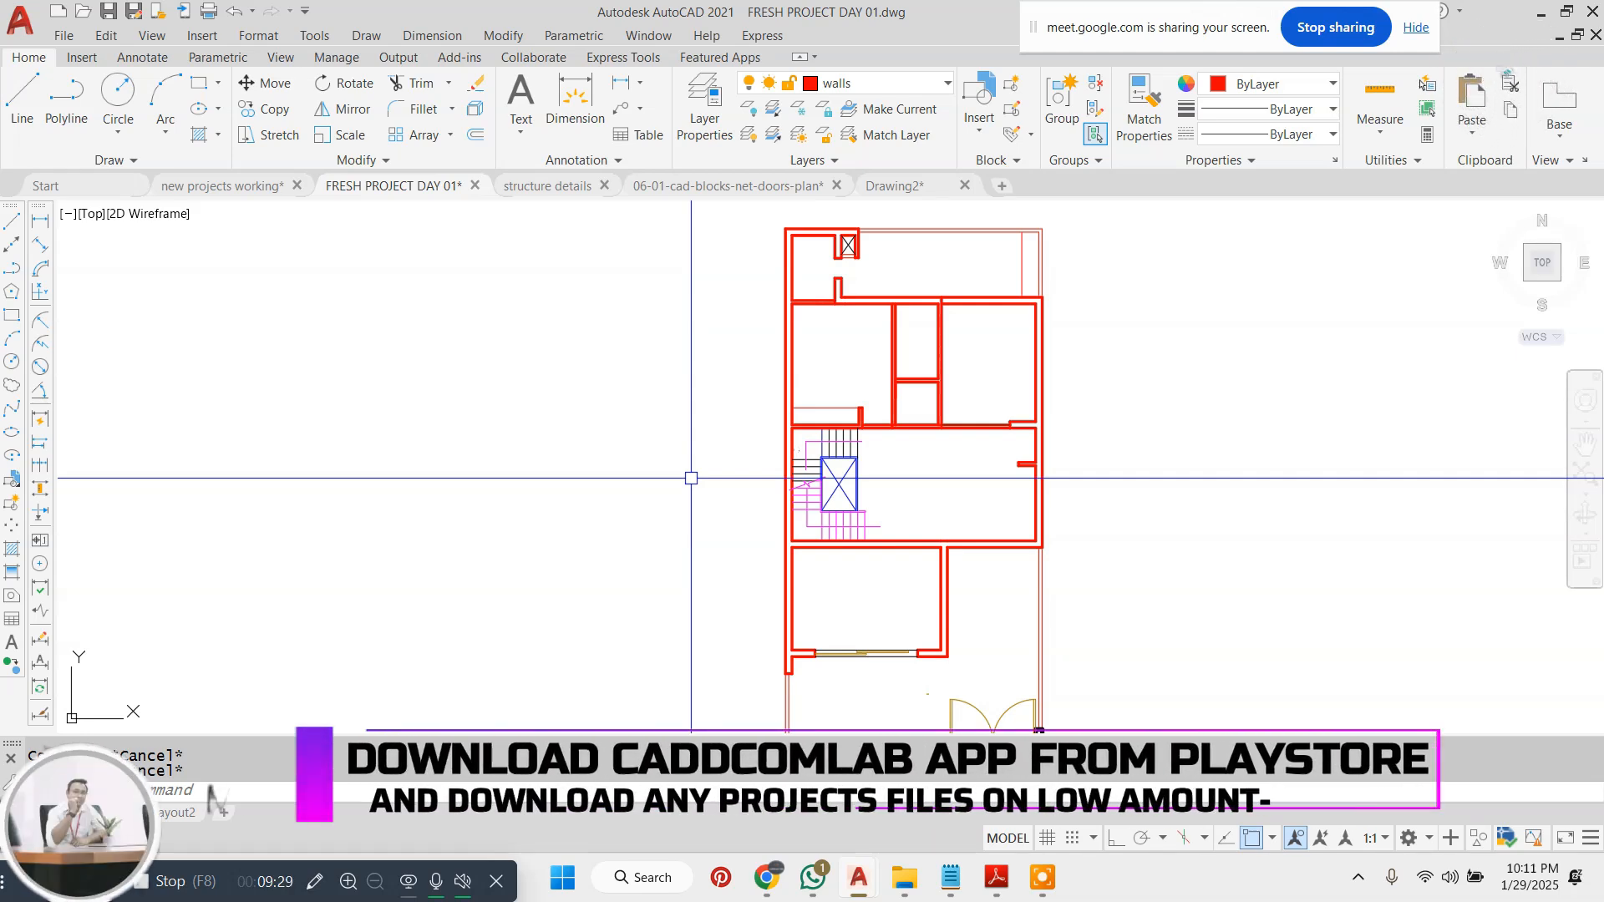
# - Compare the copied wall plan with the neighbouring ground floor plans that have columns placed
pyautogui.moveTo(826, 401); pyautogui.dragTo(764, 439, button='middle')
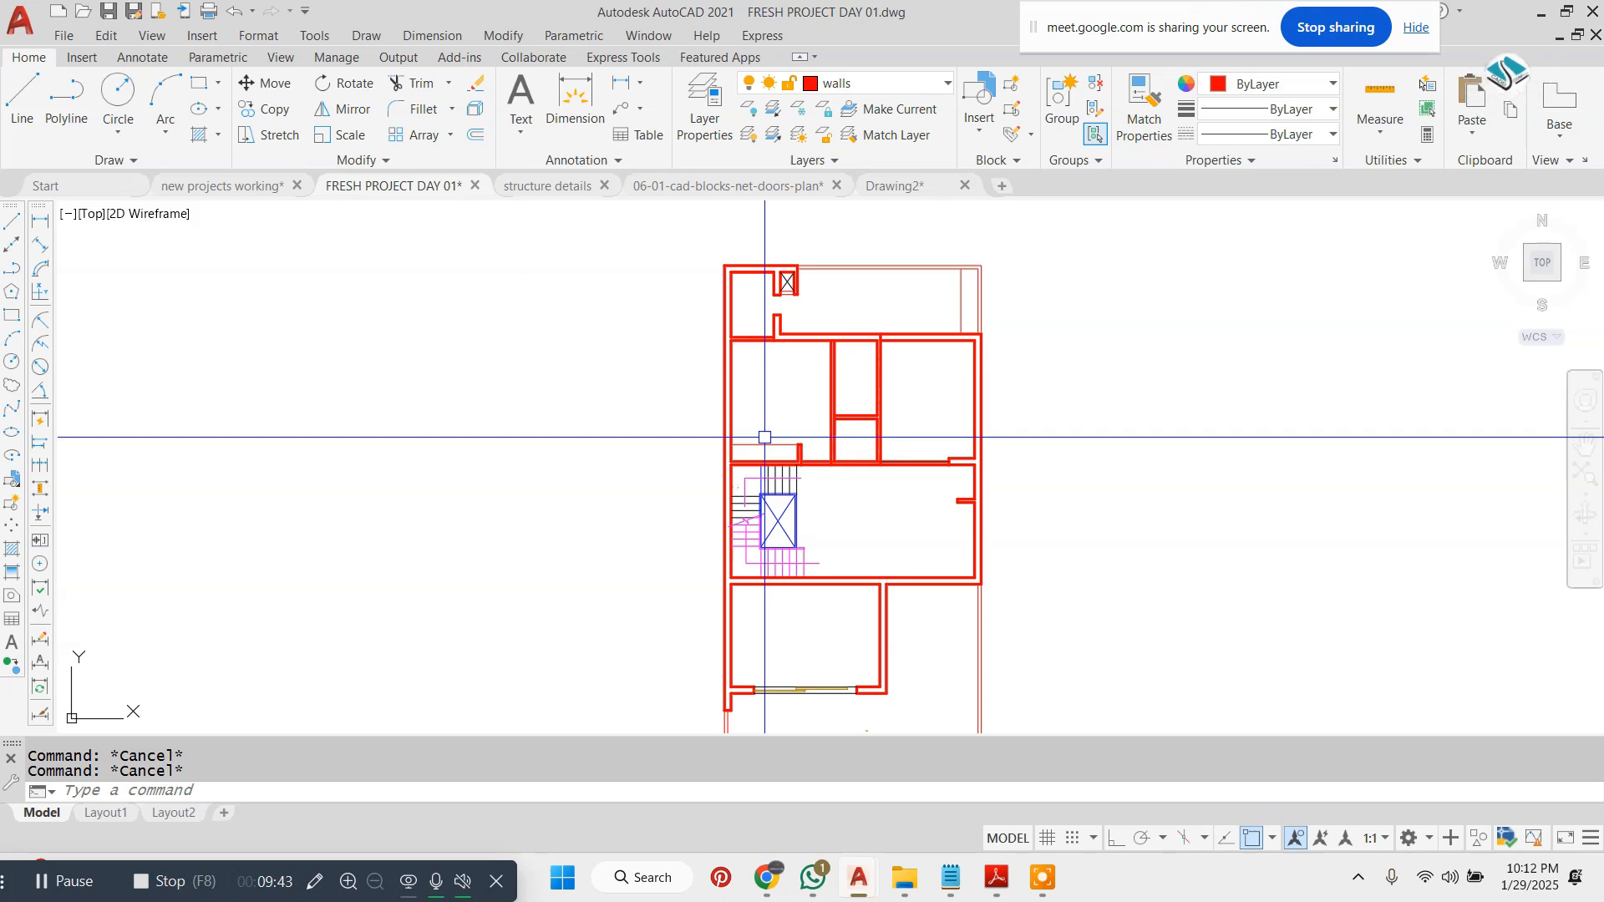
pyautogui.scroll(-5, 765, 437)
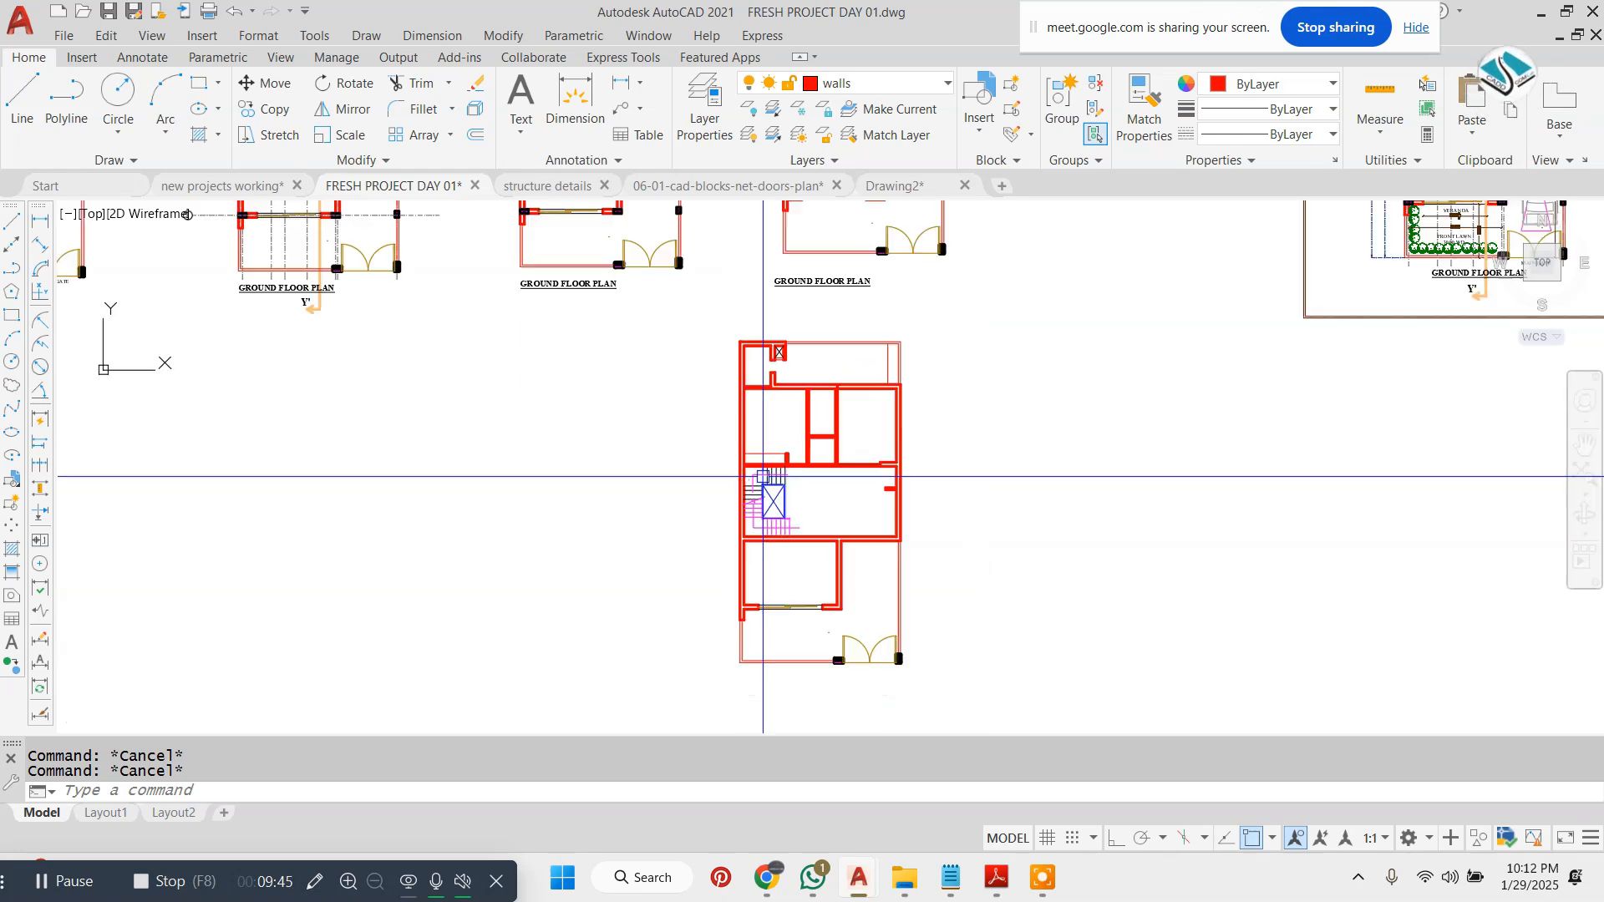
pyautogui.scroll(2, 654, 225)
pyautogui.scroll(3, 654, 225)
pyautogui.scroll(-1, 777, 344)
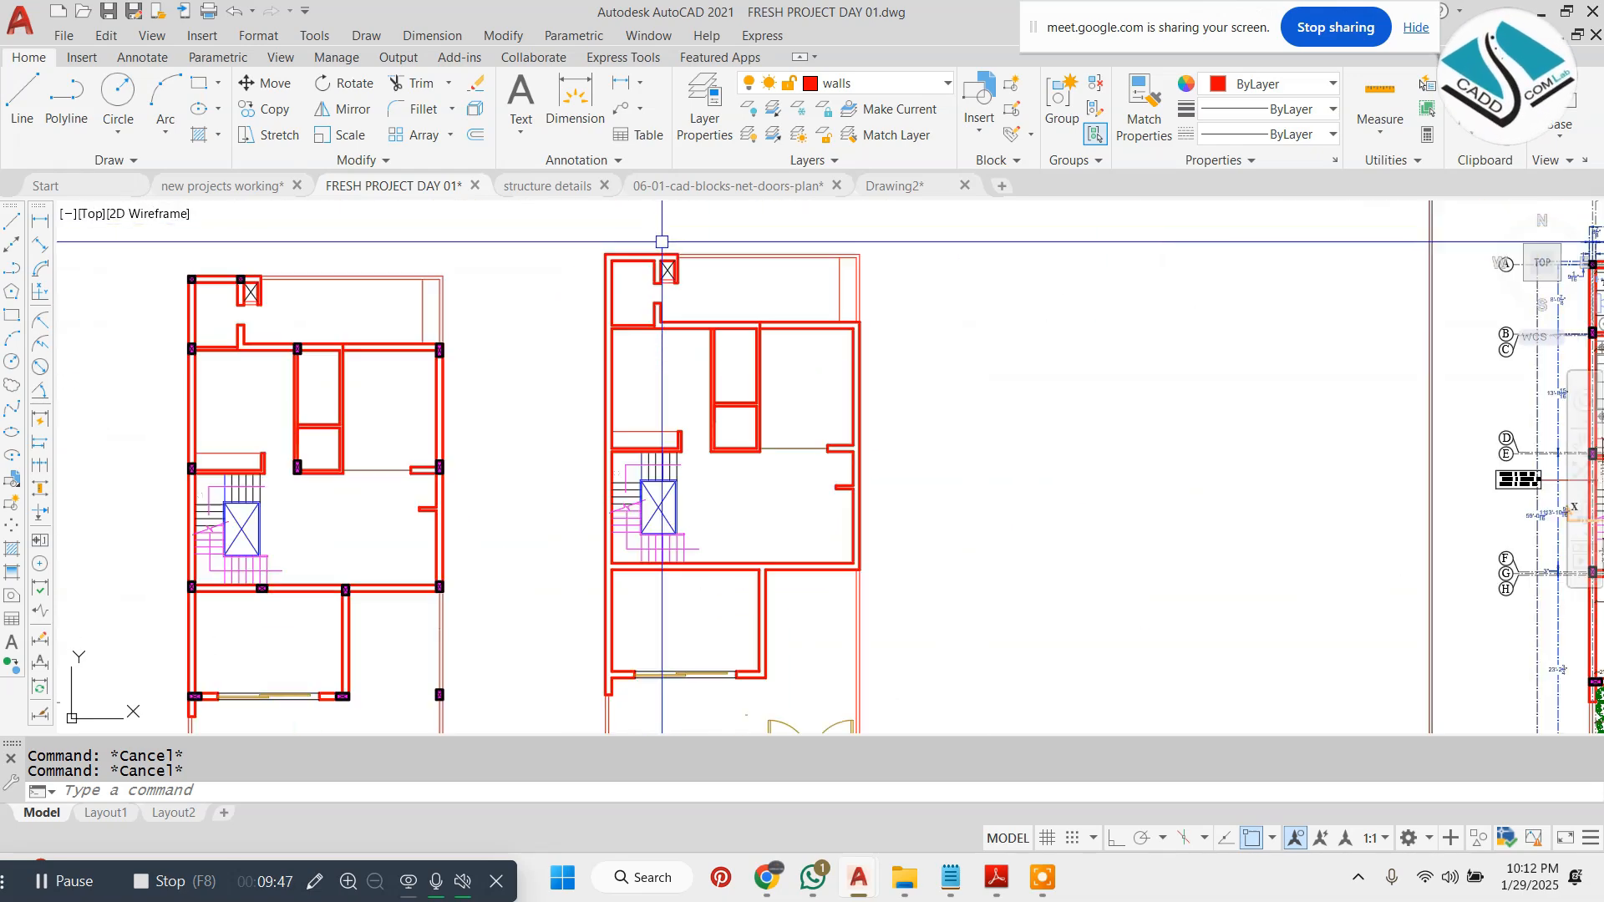
pyautogui.scroll(1, 777, 346)
pyautogui.scroll(-4, 777, 346)
pyautogui.moveTo(705, 451); pyautogui.dragTo(717, 298, button='middle')
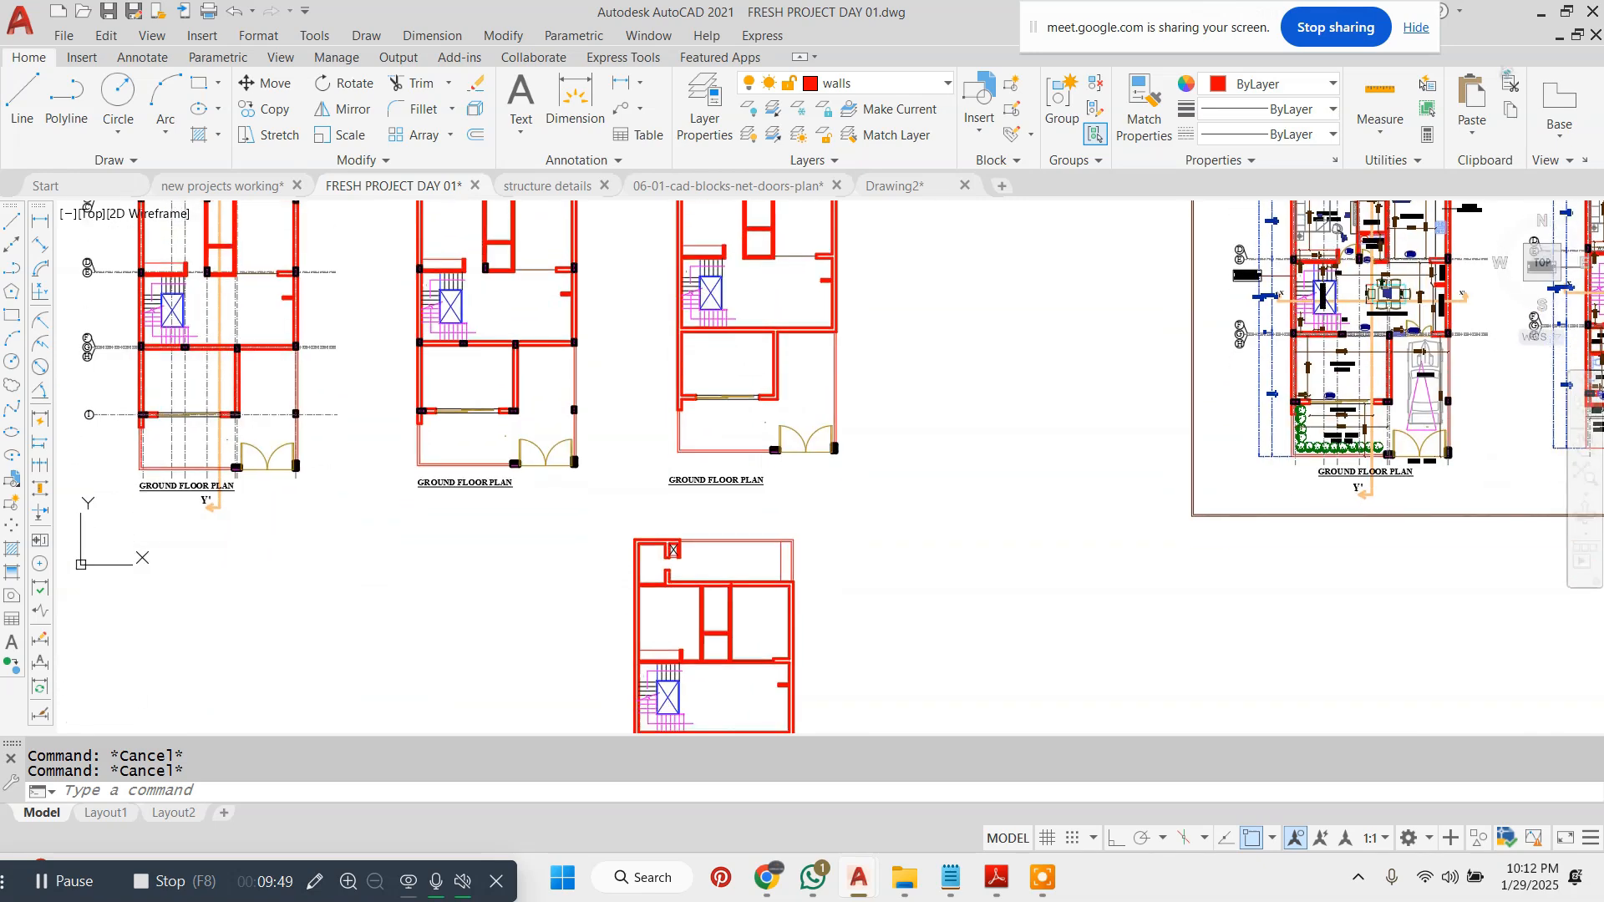
# - Examine the upper rooms and wall corners of the copied wall plan up close
pyautogui.scroll(2, 699, 580)
pyautogui.moveTo(698, 580); pyautogui.dragTo(698, 442, button='middle')
pyautogui.scroll(2, 691, 451)
pyautogui.scroll(2, 691, 451)
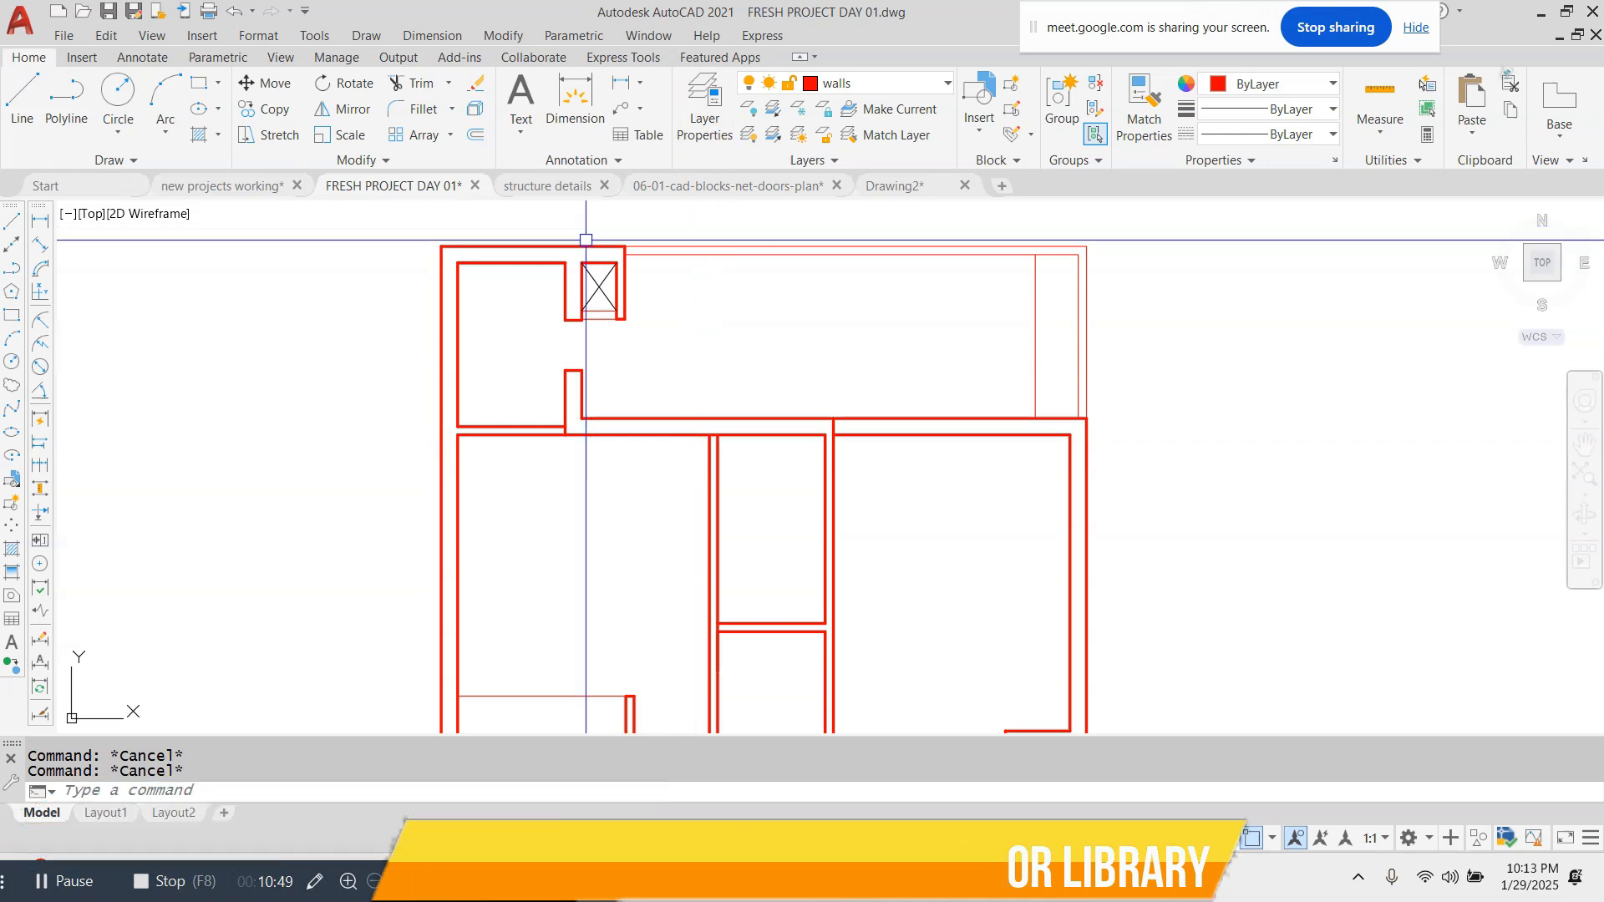
pyautogui.scroll(4, 442, 264)
pyautogui.scroll(-4, 442, 264)
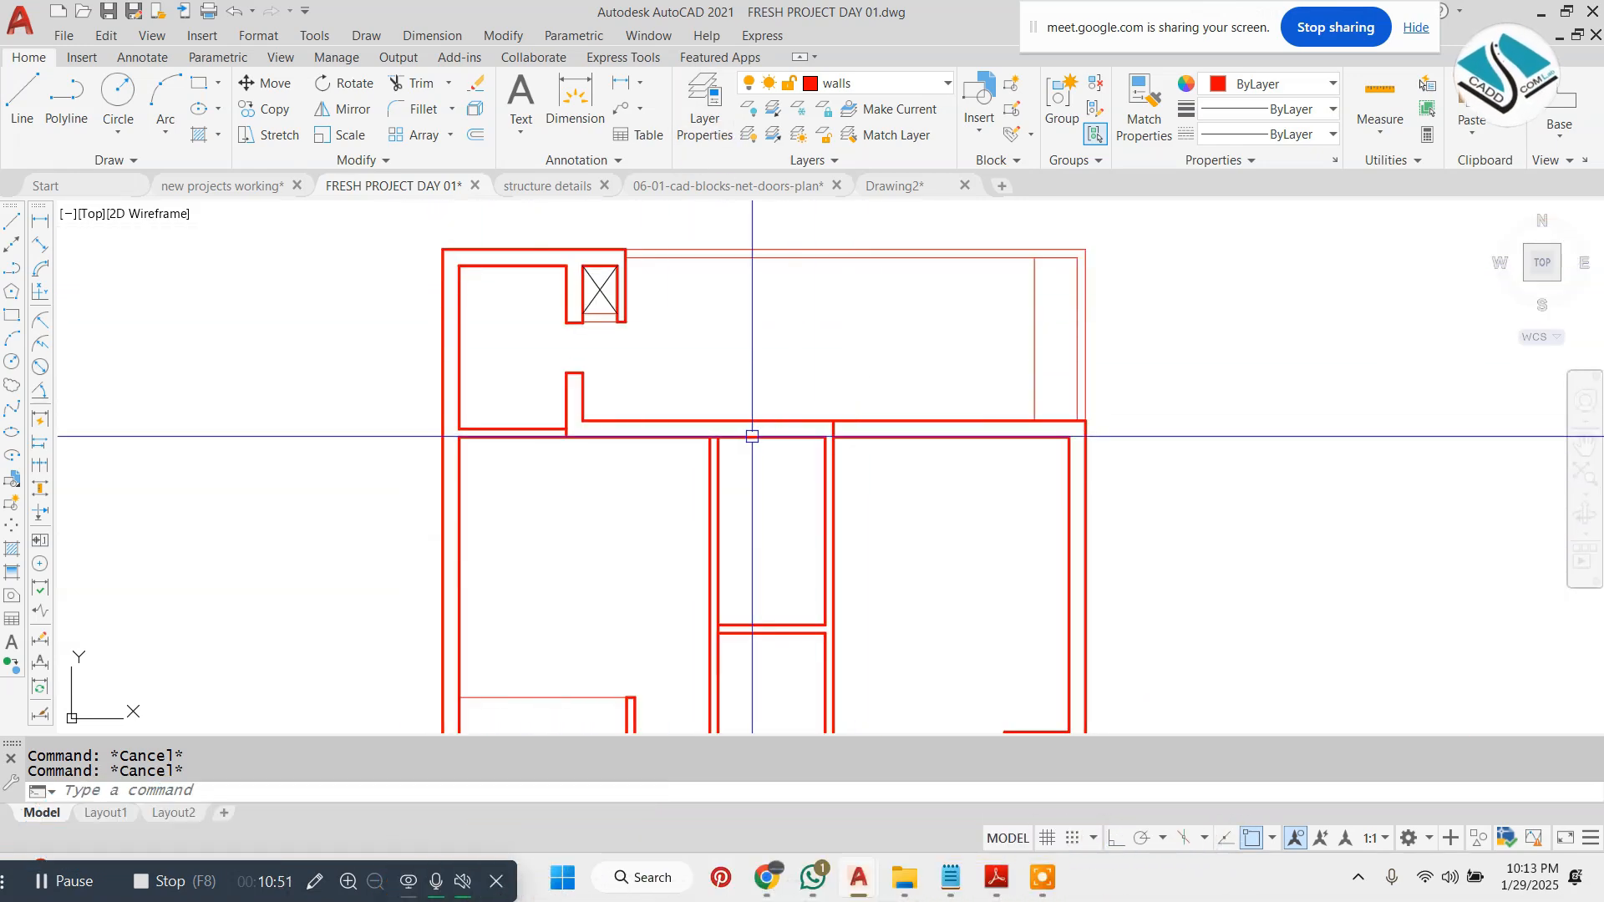
pyautogui.moveTo(735, 434); pyautogui.dragTo(706, 359, button='middle')
pyautogui.moveTo(773, 413); pyautogui.dragTo(757, 488, button='middle')
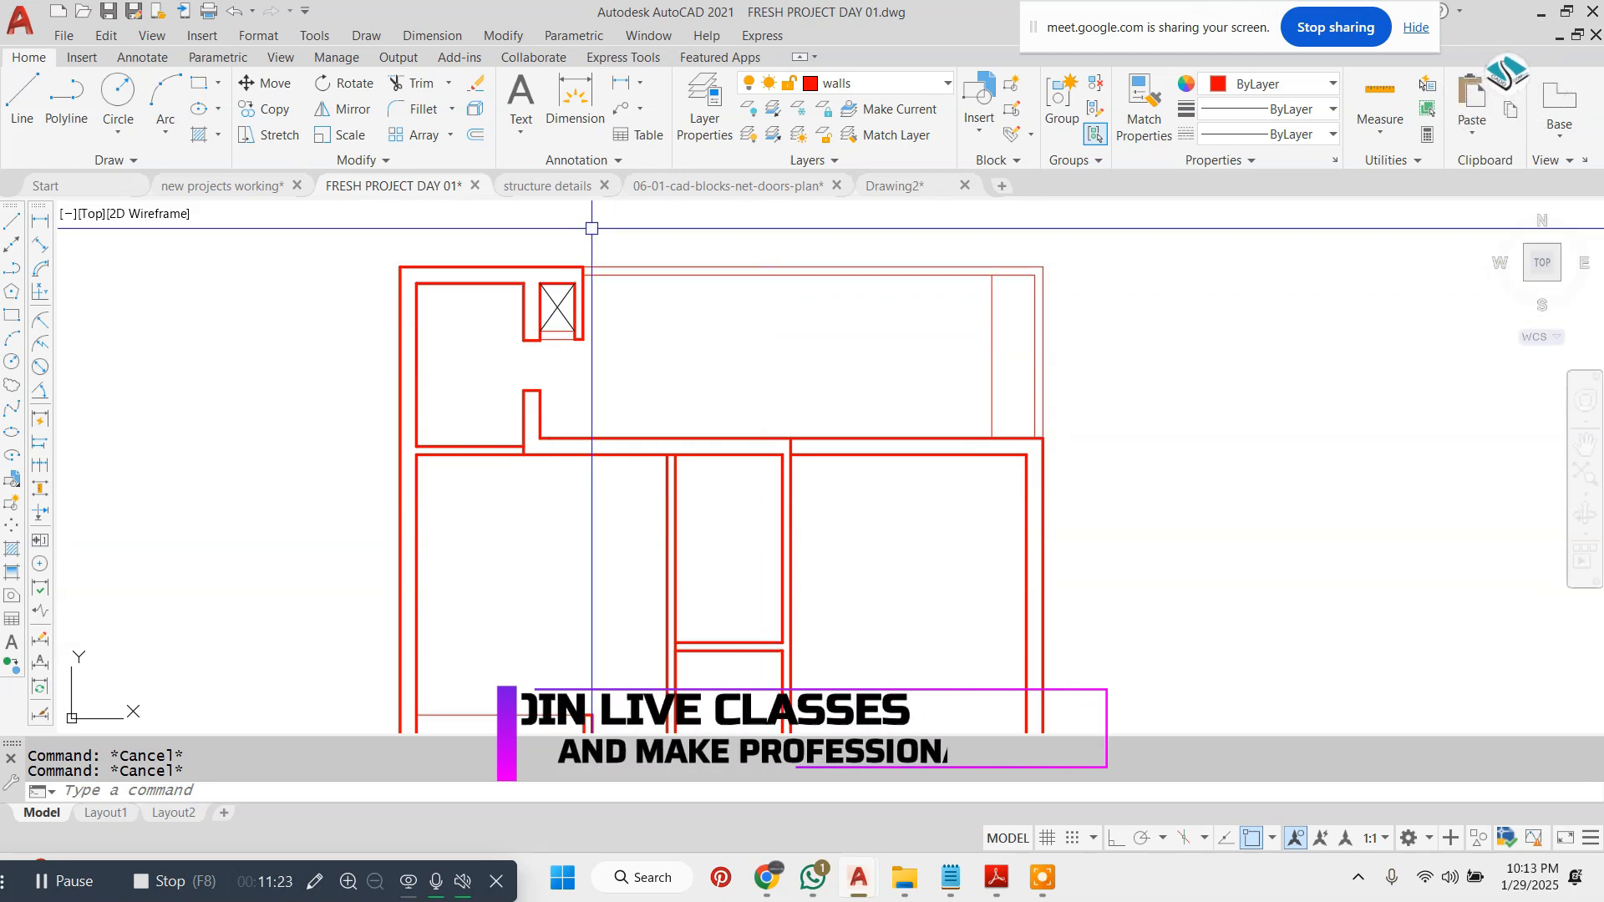
# - Switch to the "structure details" drawing and read the column footing and minimum column size notes for a 1 storey (G+0) building
pyautogui.click(552, 185)
pyautogui.scroll(-2, 735, 407)
pyautogui.moveTo(655, 377); pyautogui.dragTo(655, 487, button='middle')
pyautogui.scroll(6, 597, 280)
pyautogui.moveTo(596, 283); pyautogui.dragTo(602, 303, button='middle')
pyautogui.scroll(-2, 602, 304)
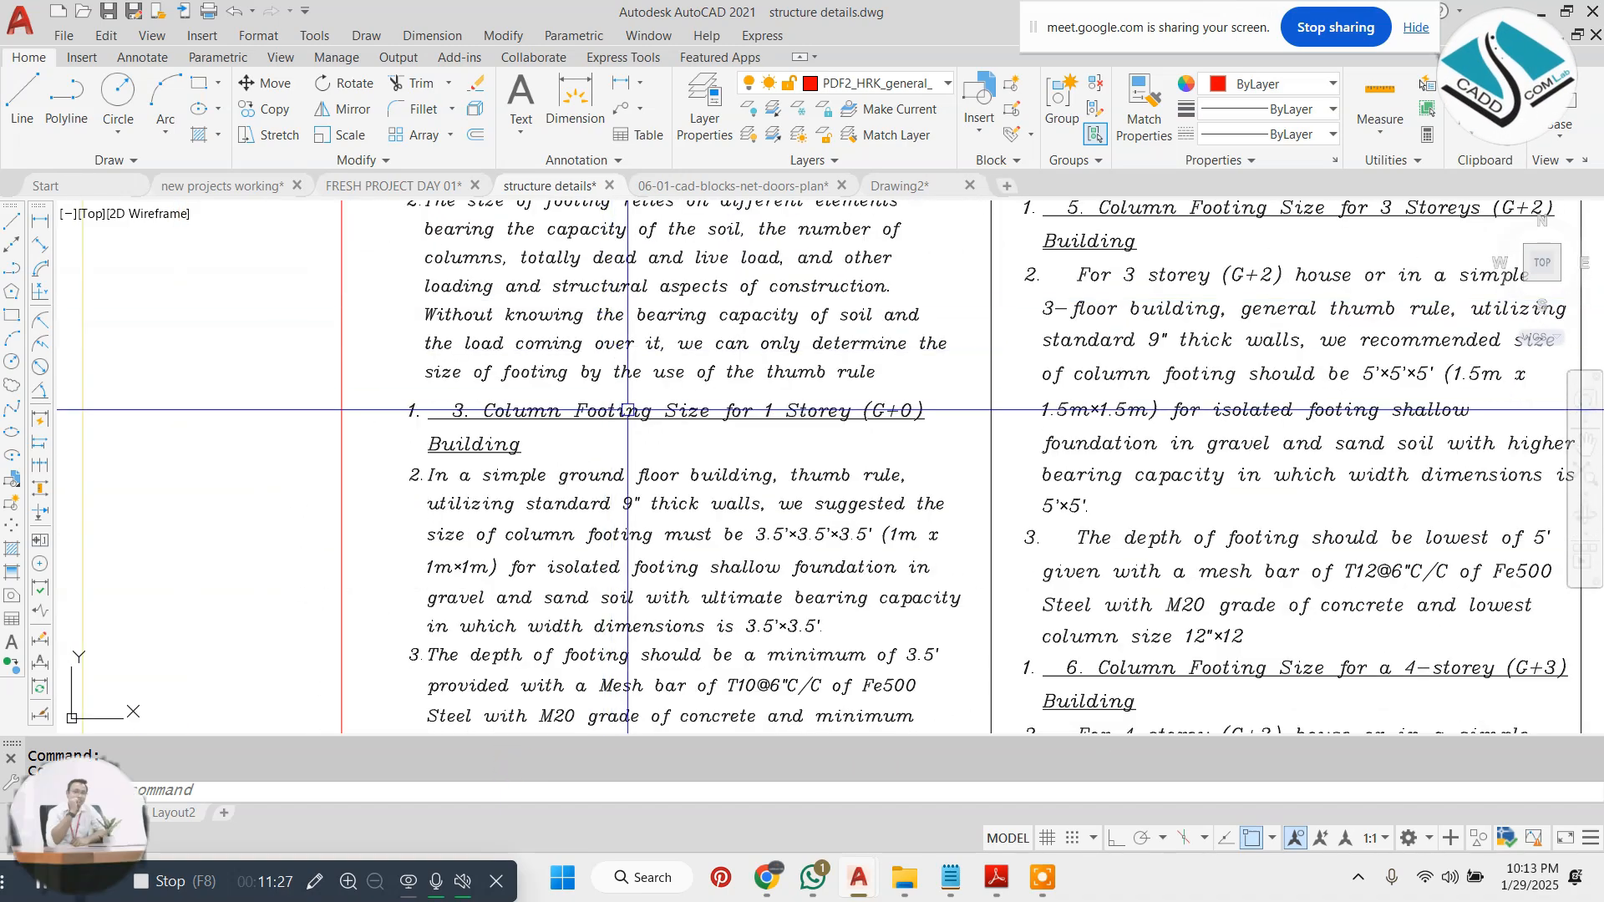
pyautogui.moveTo(622, 416); pyautogui.dragTo(622, 258, button='middle')
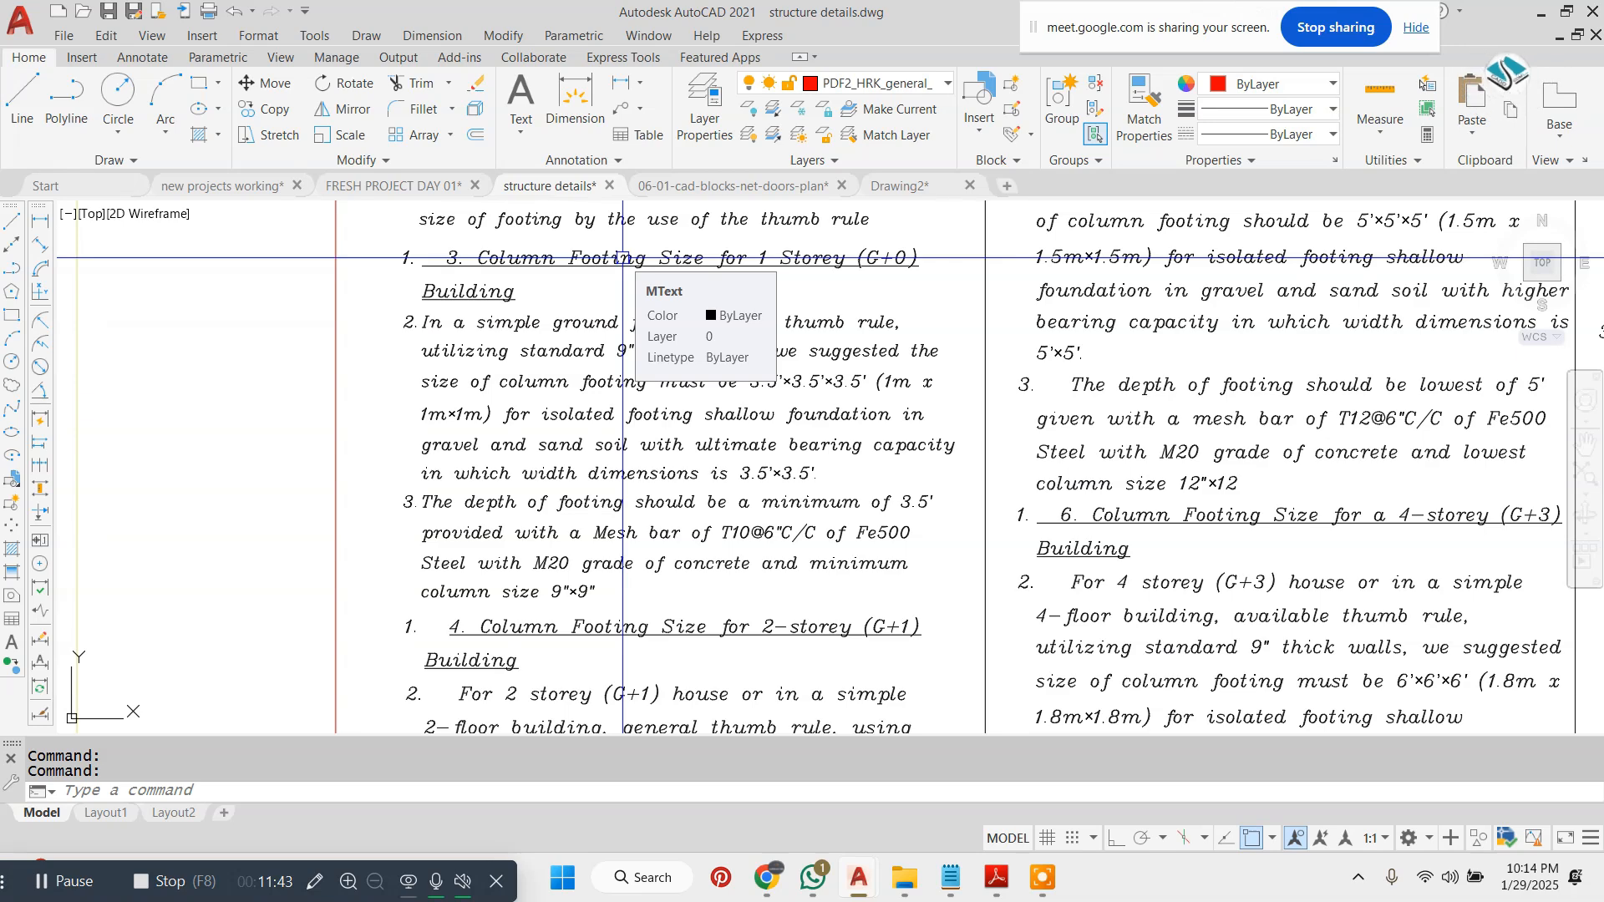
pyautogui.moveTo(778, 386); pyautogui.dragTo(700, 407, button='middle')
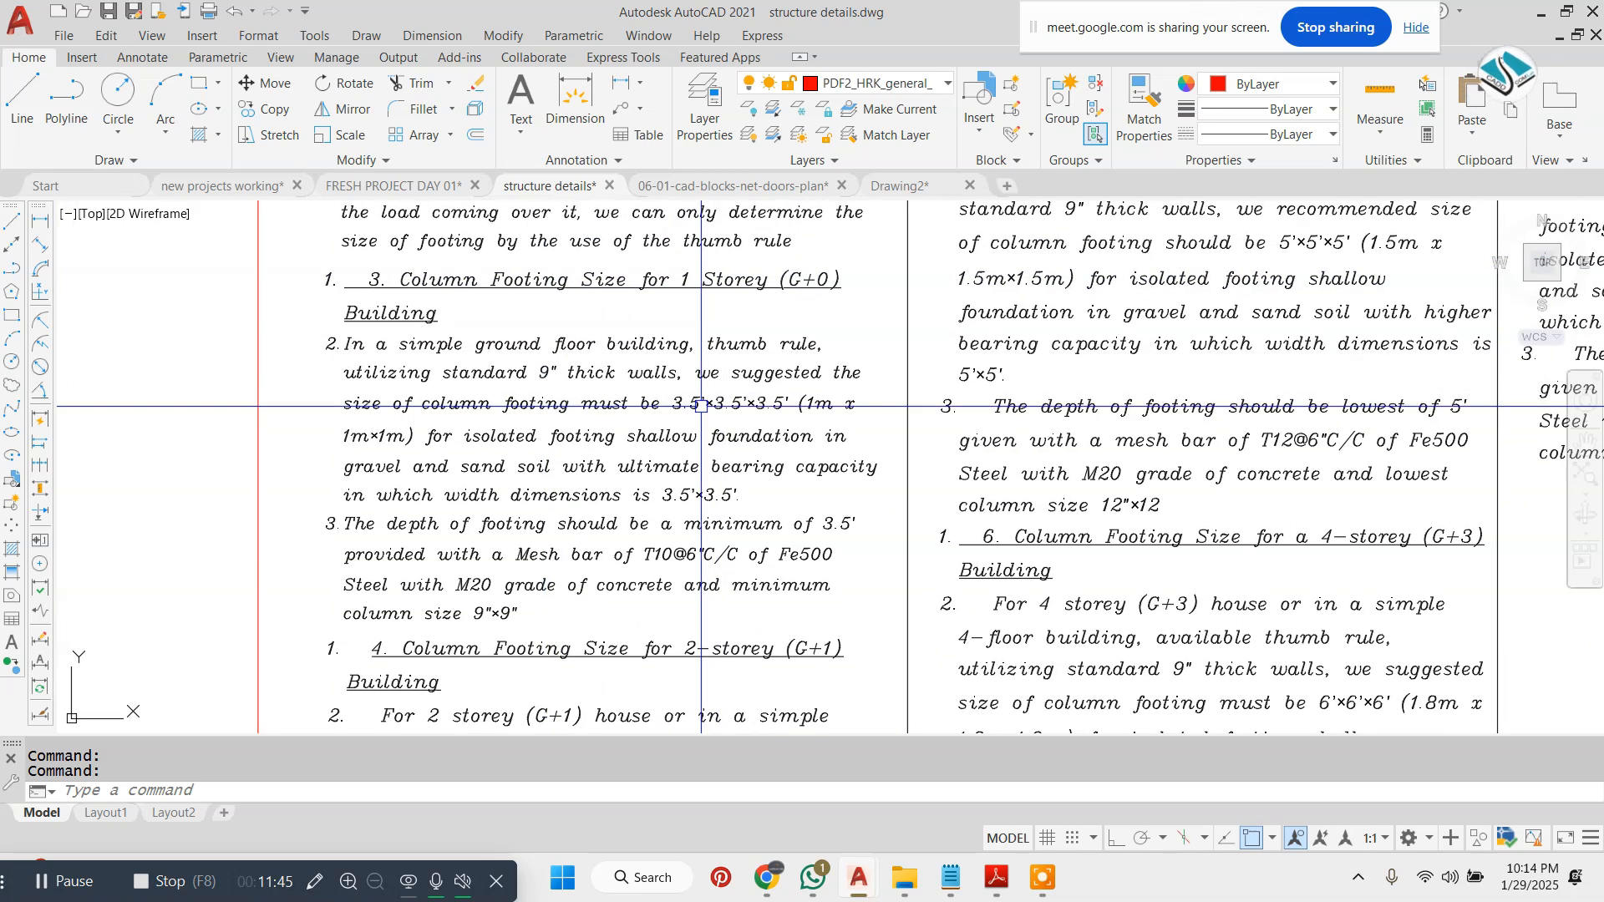
pyautogui.scroll(2, 710, 346)
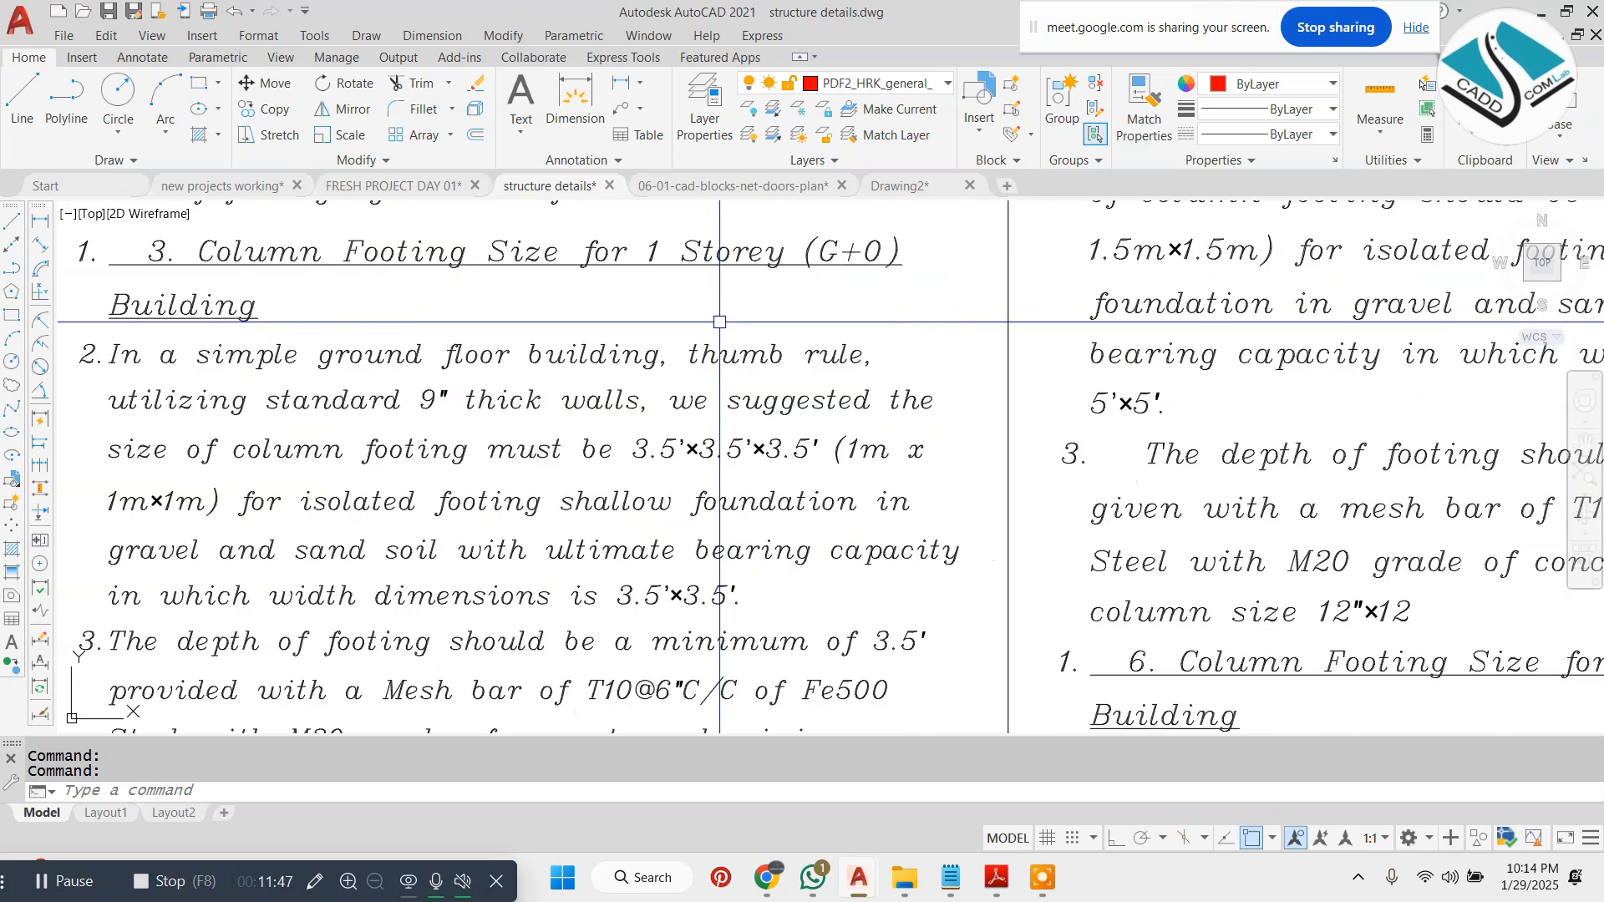
pyautogui.moveTo(518, 433); pyautogui.dragTo(617, 350, button='middle')
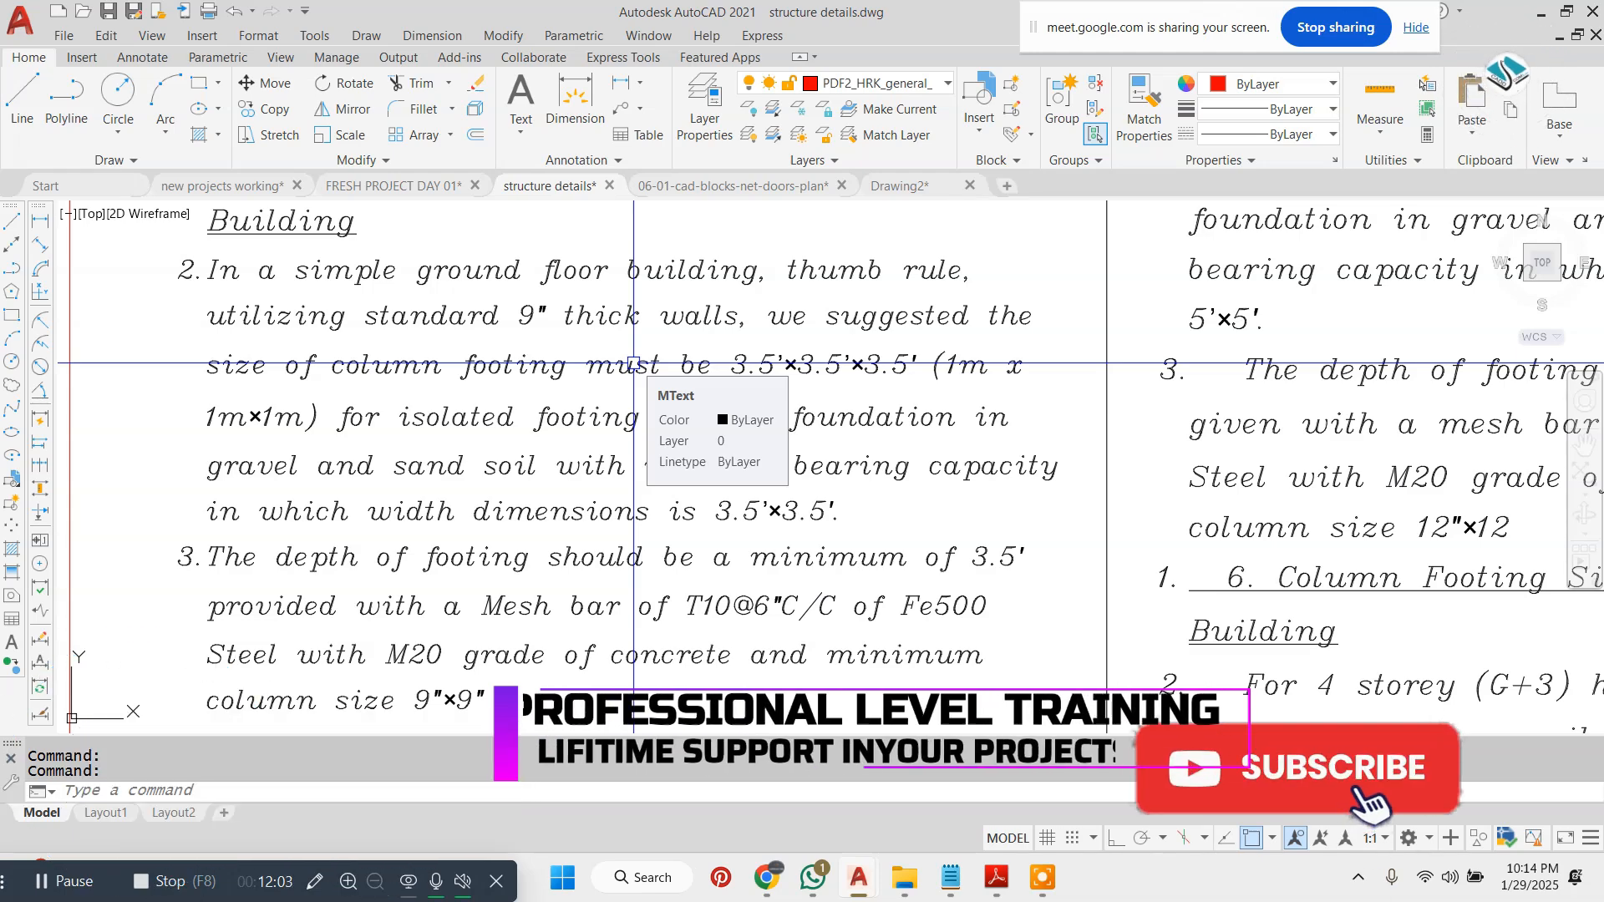
pyautogui.moveTo(607, 511); pyautogui.dragTo(685, 299, button='middle')
pyautogui.scroll(4, 416, 504)
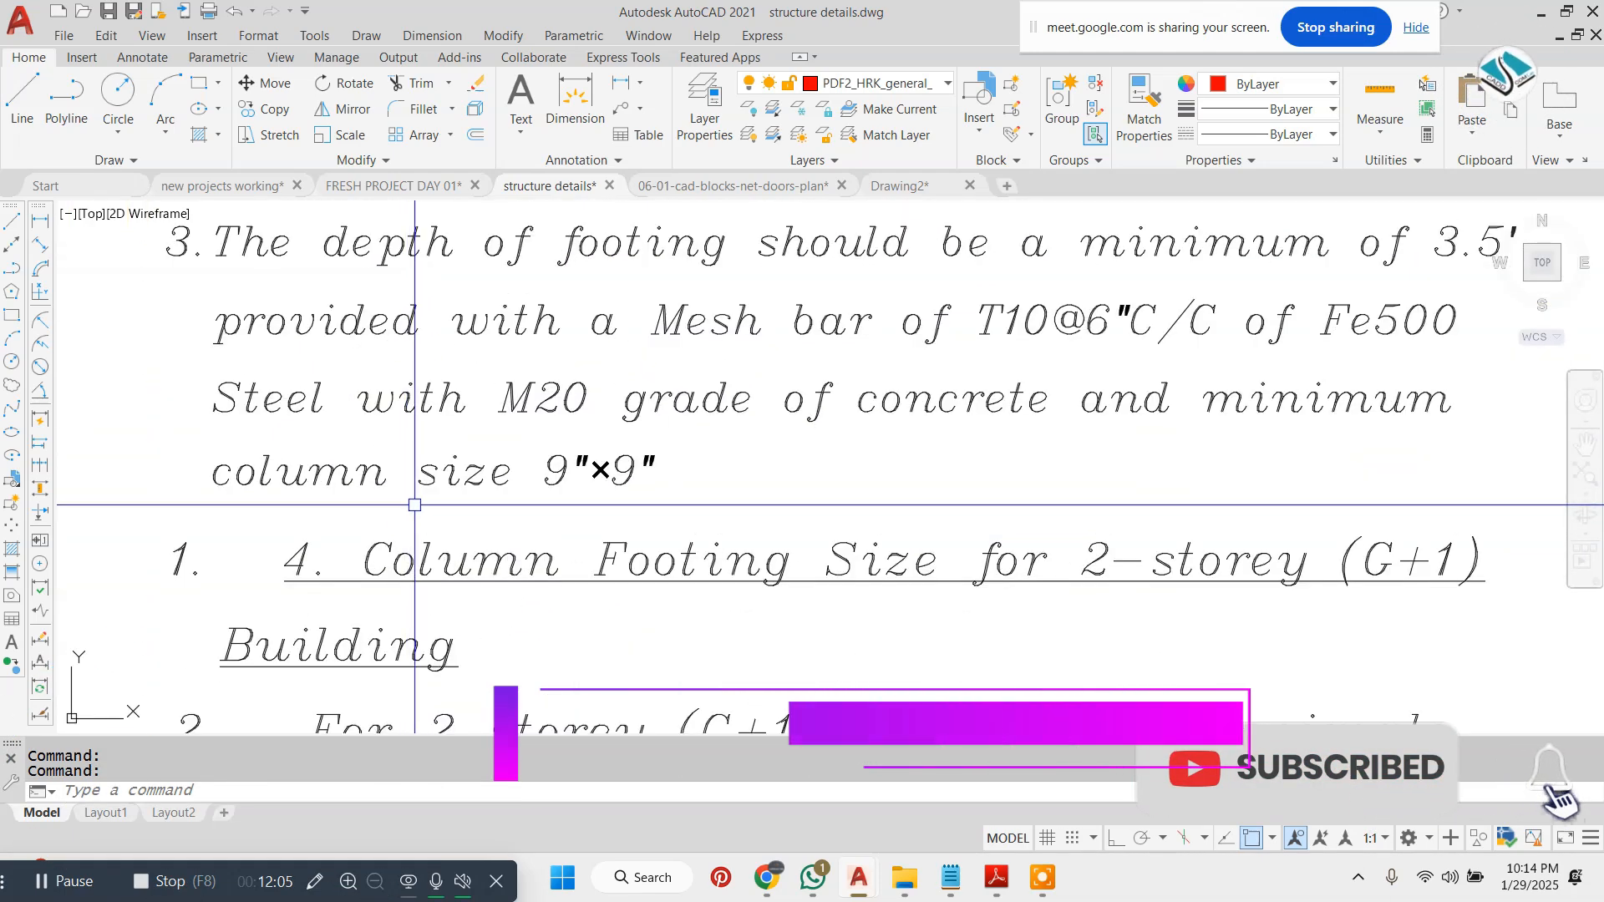
pyautogui.scroll(-2, 537, 460)
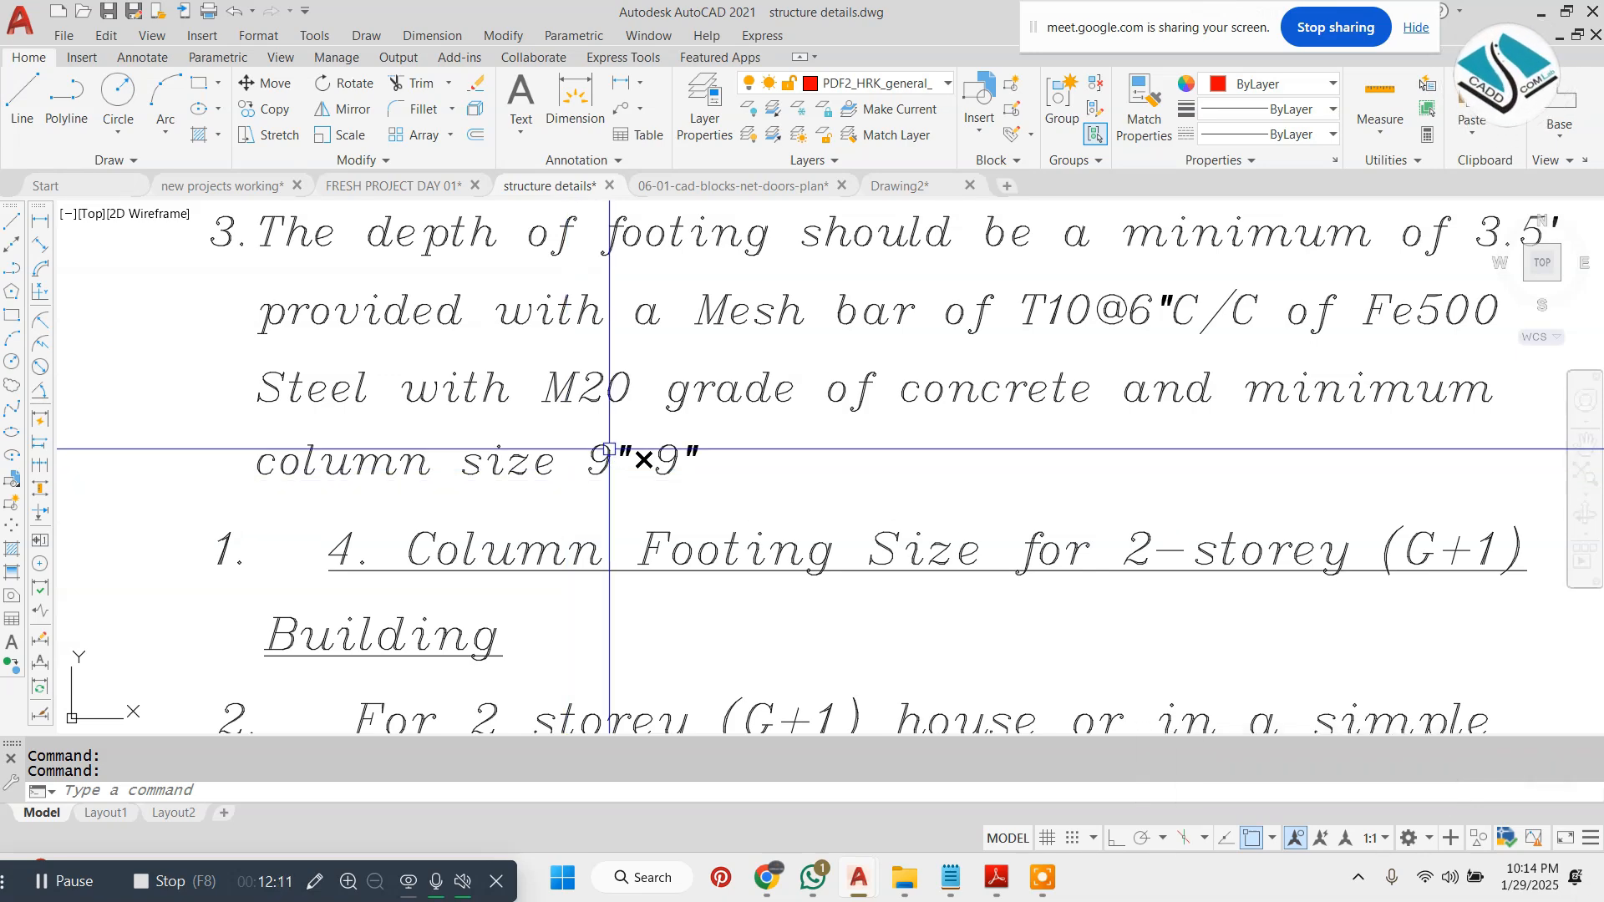
# - Read the column footing and lowest column size notes for a 2-storey (G+1) building
pyautogui.scroll(-2, 638, 363)
pyautogui.moveTo(761, 420); pyautogui.dragTo(698, 273, button='middle')
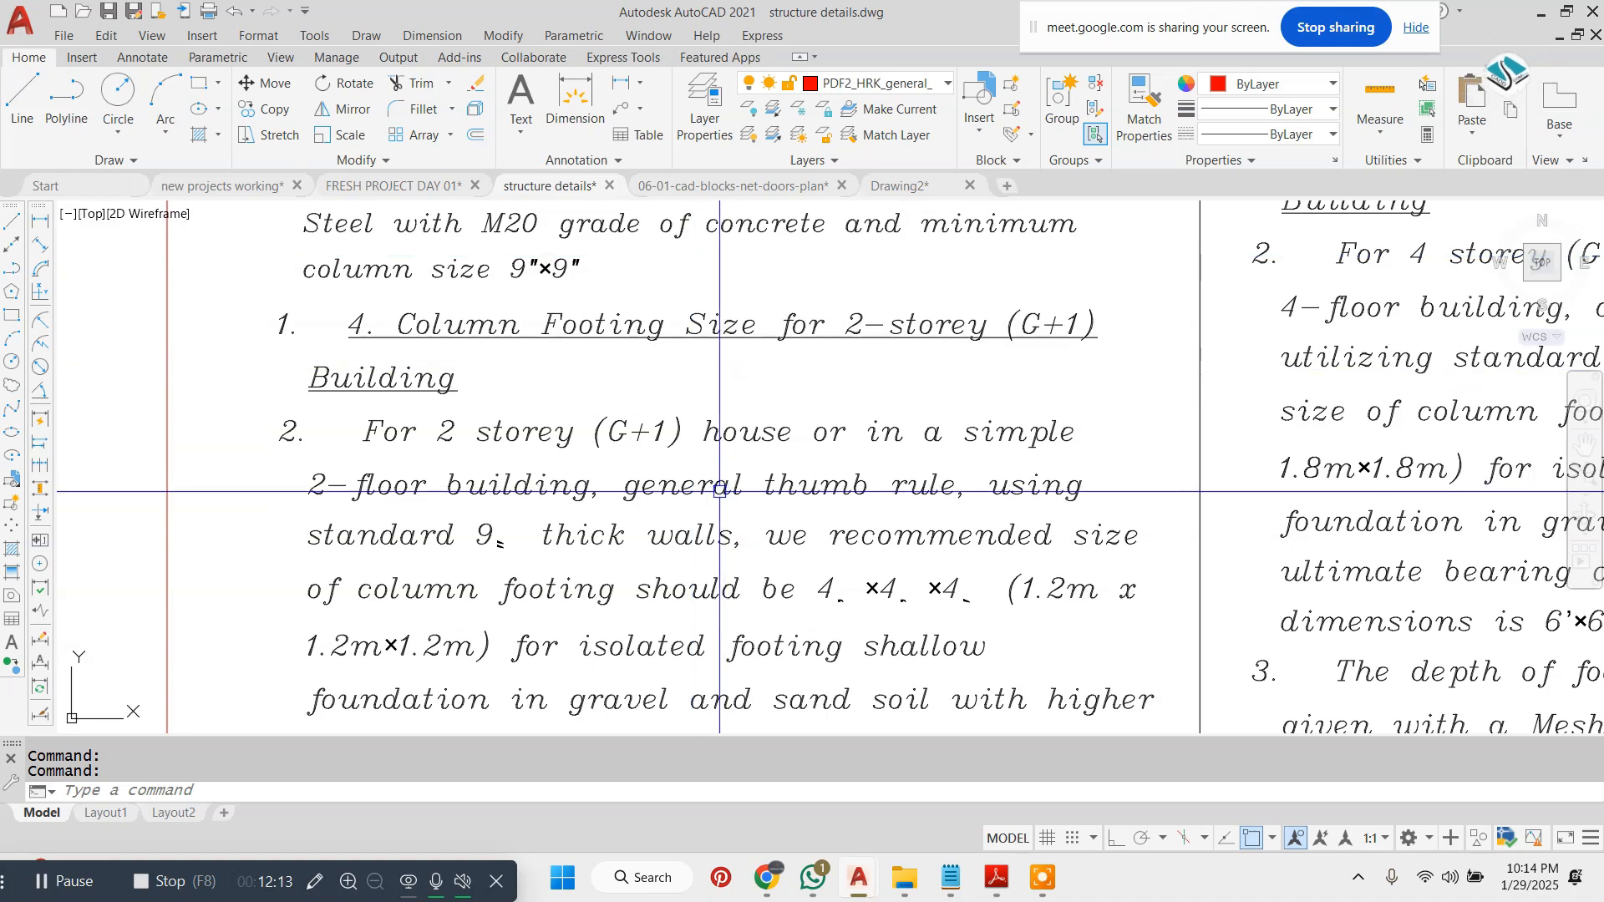
pyautogui.moveTo(720, 501); pyautogui.dragTo(691, 217, button='middle')
pyautogui.scroll(-2, 688, 242)
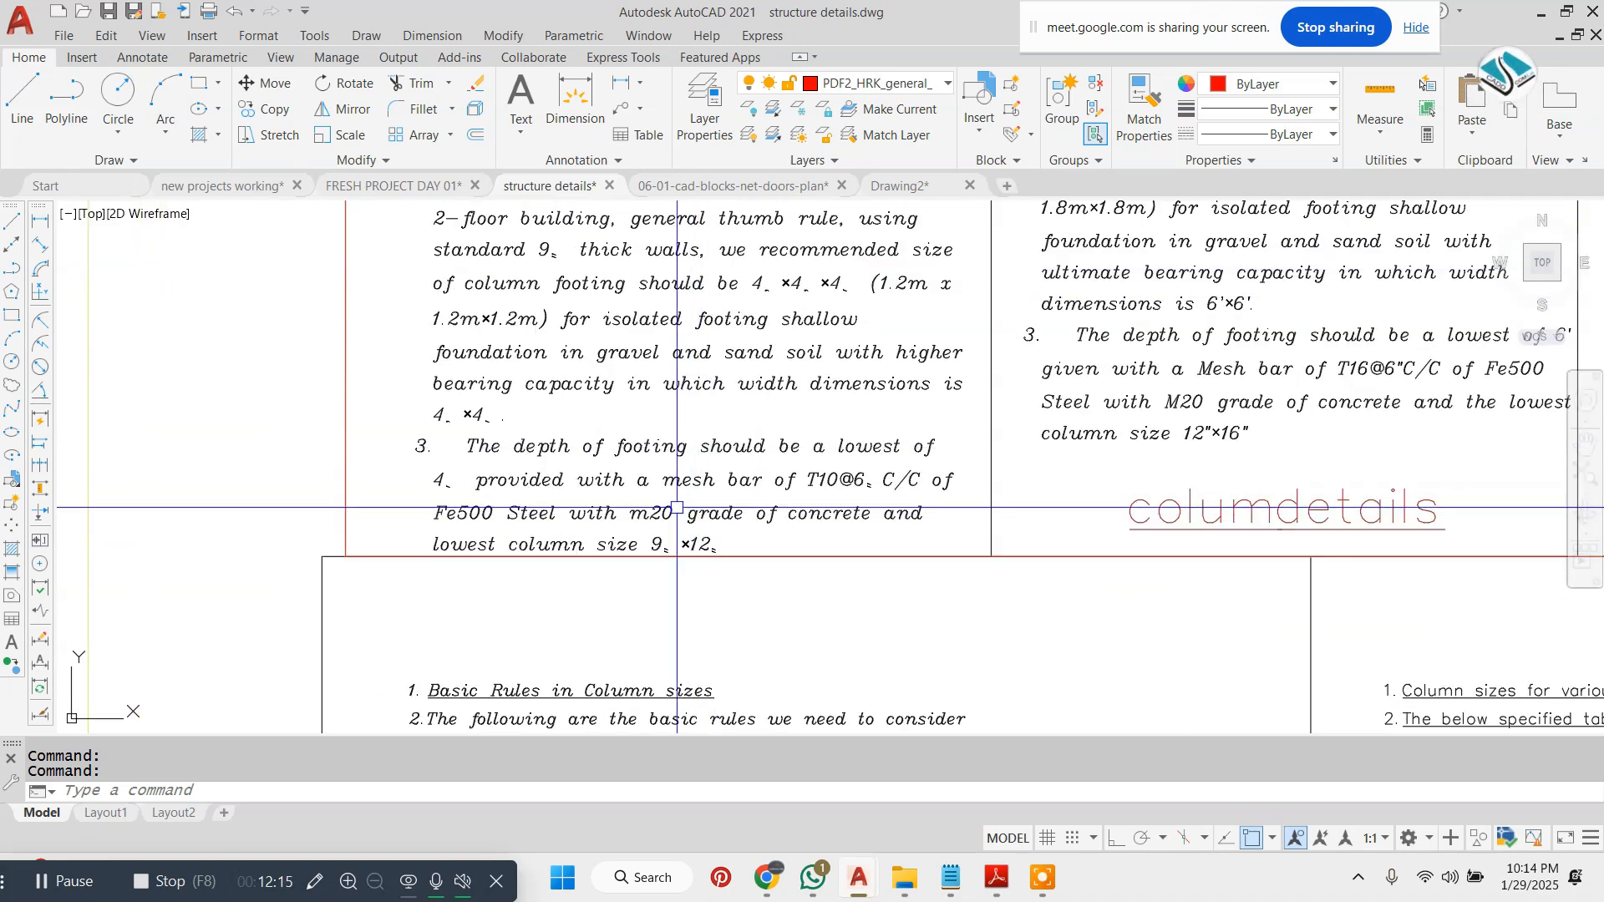
pyautogui.scroll(4, 677, 507)
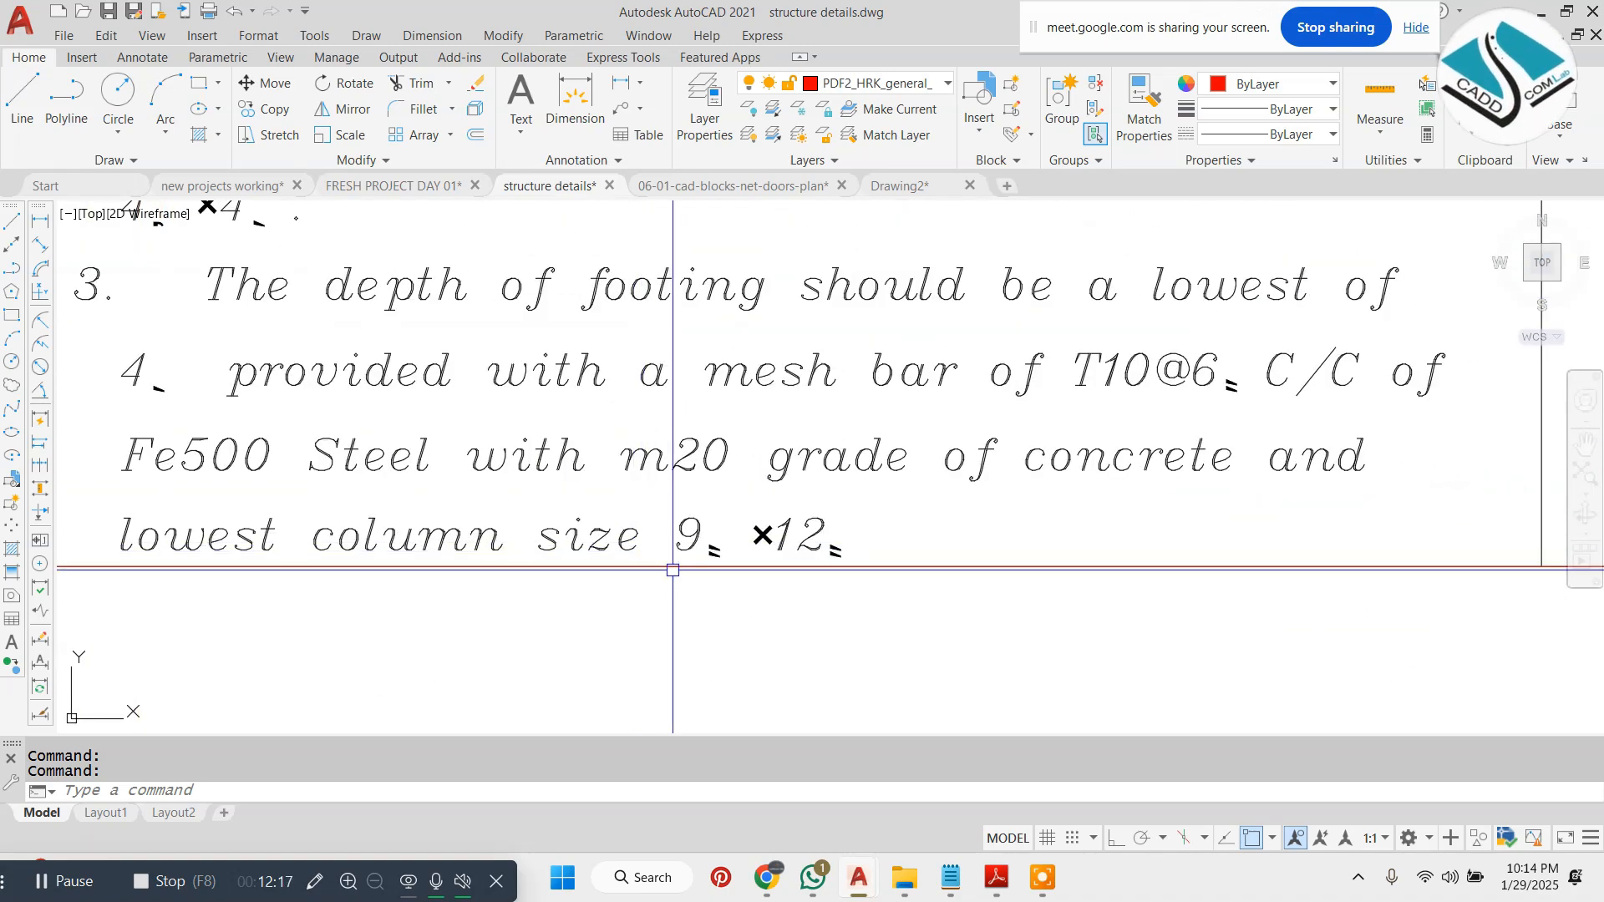
pyautogui.scroll(-5, 820, 512)
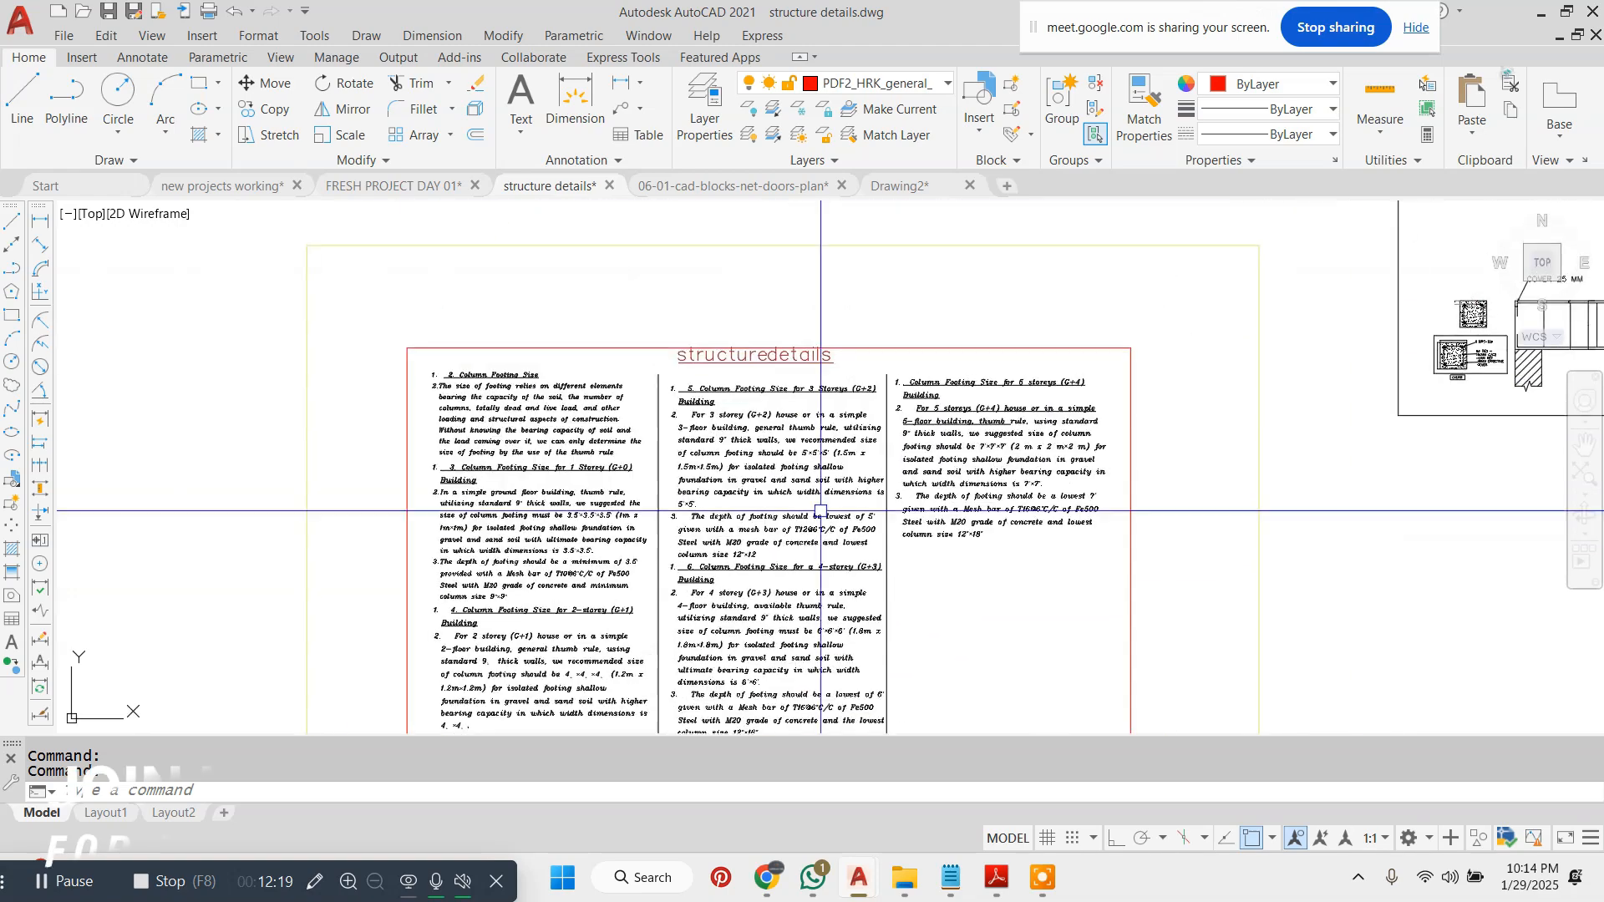
# - Read the column footing and column size notes for 3-storey (G+2) and 4-storey (G+3) buildings
pyautogui.scroll(4, 821, 511)
pyautogui.moveTo(735, 514); pyautogui.dragTo(771, 393, button='middle')
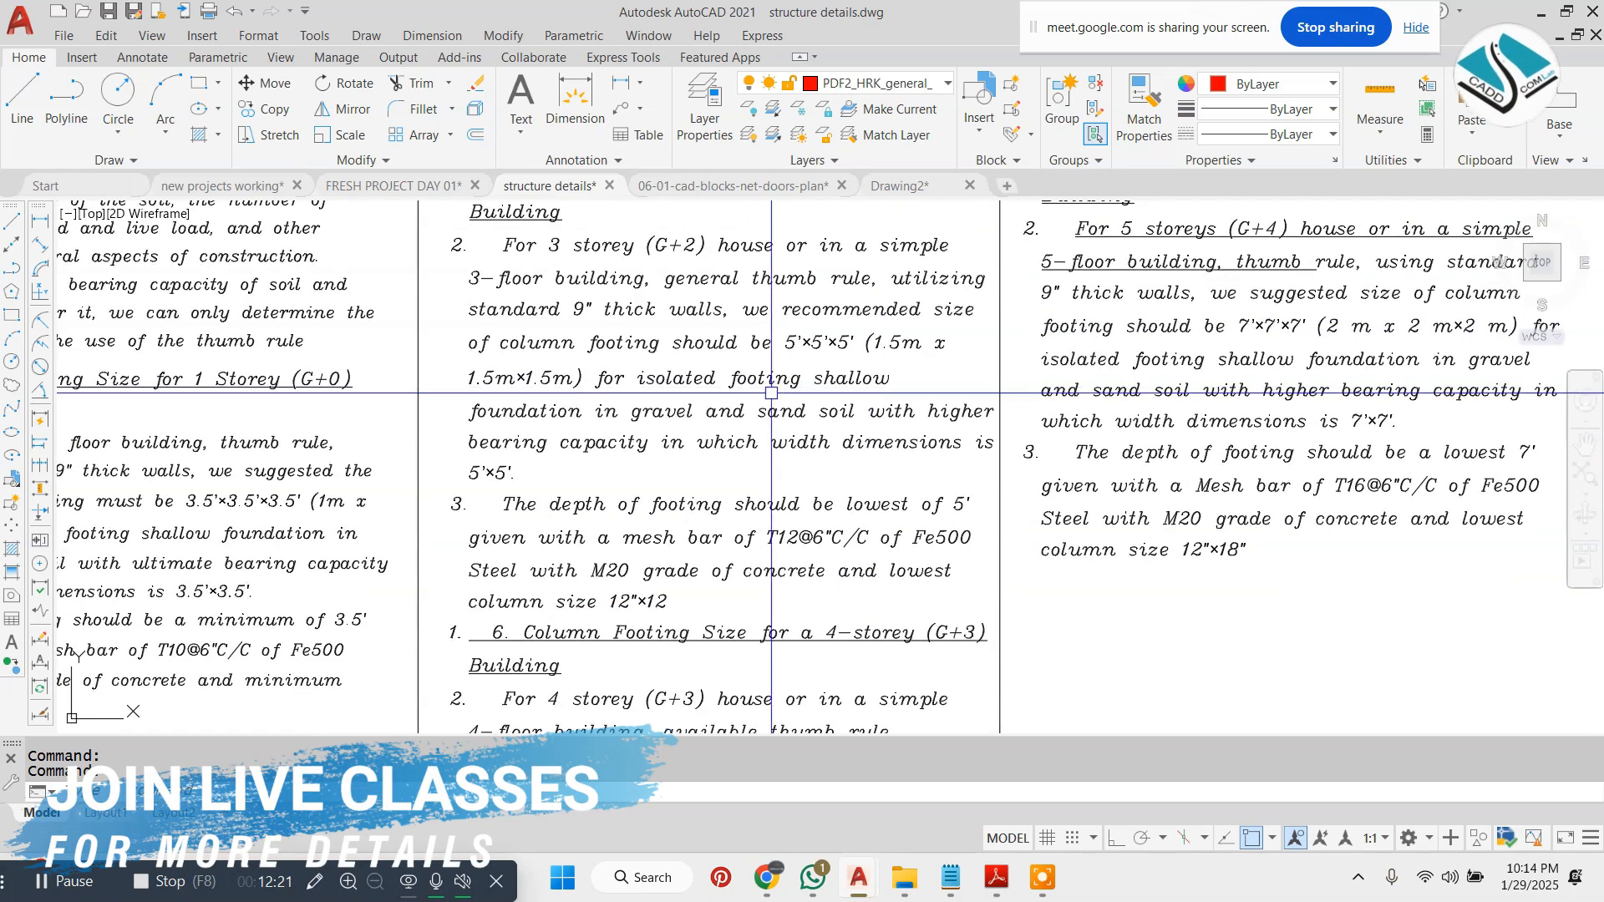
pyautogui.scroll(4, 604, 634)
pyautogui.scroll(-6, 749, 562)
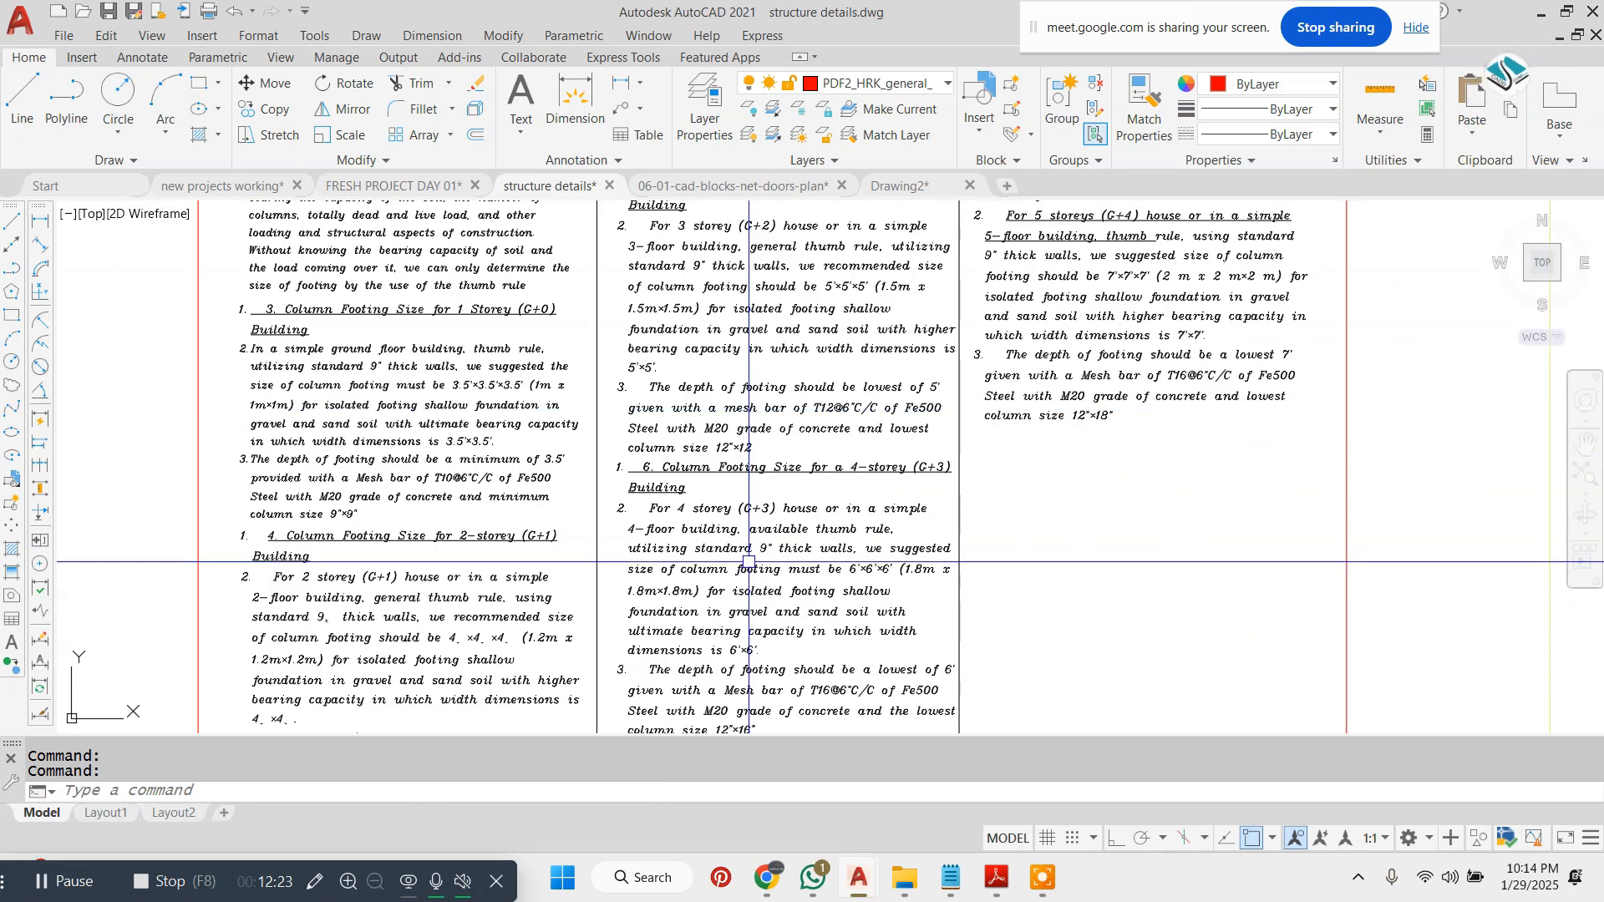
pyautogui.moveTo(748, 562); pyautogui.dragTo(739, 378, button='middle')
pyautogui.scroll(4, 705, 548)
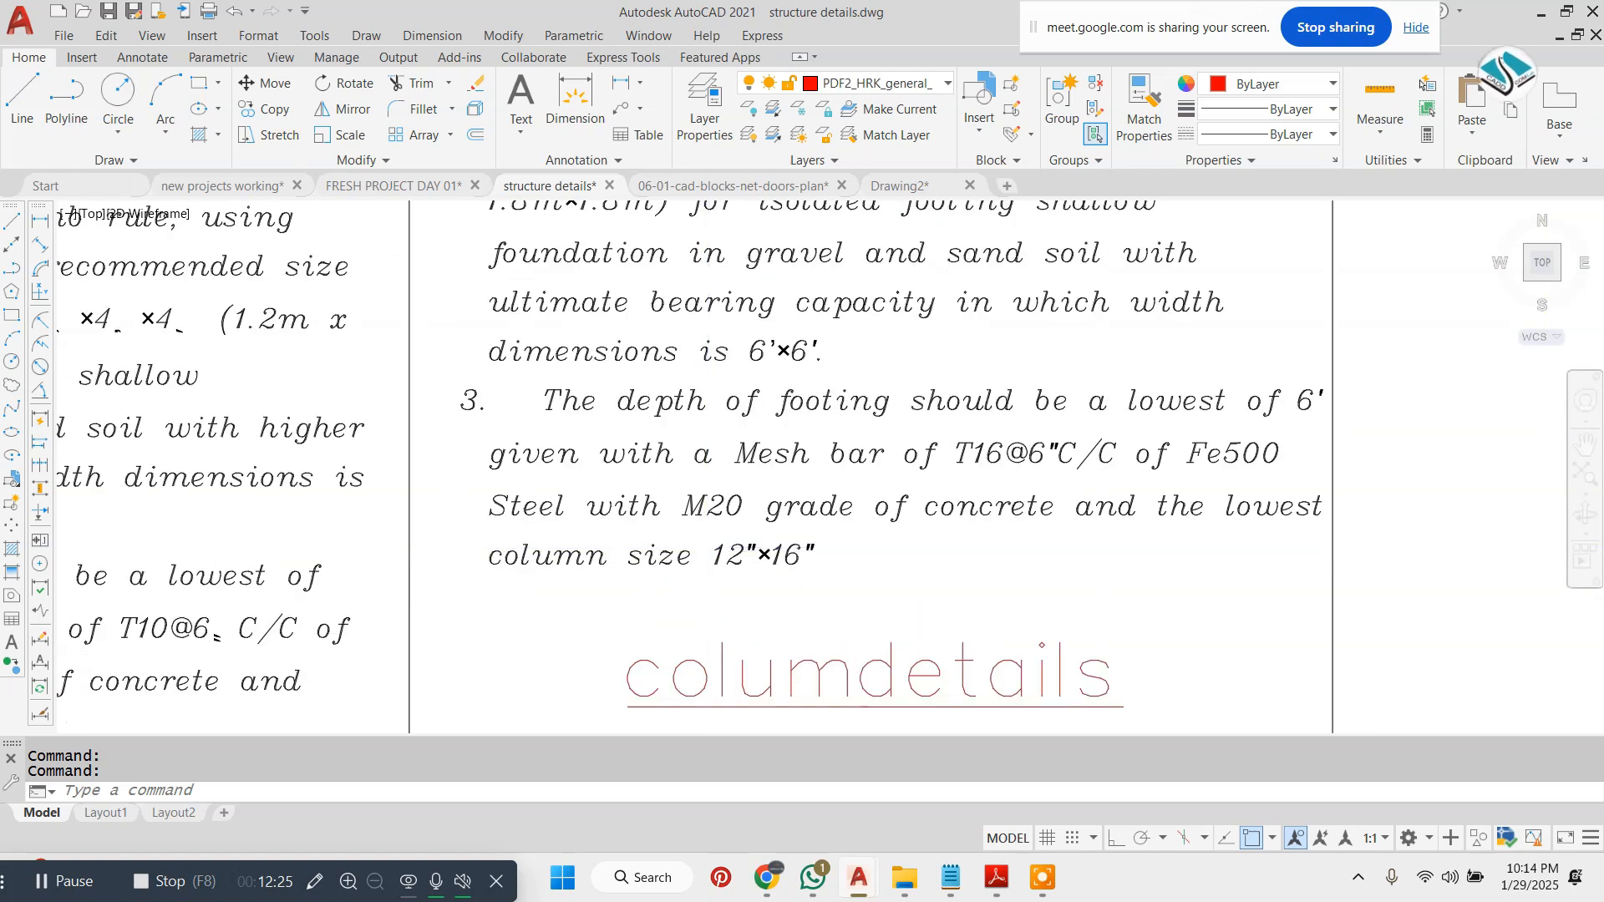
# - Read the column footing and lowest column size notes for a 5-storey (G+4) building
pyautogui.scroll(-2, 705, 548)
pyautogui.moveTo(1022, 370)
pyautogui.mouseDown(button='middle')
pyautogui.moveTo(766, 644)
pyautogui.moveTo(679, 700)
pyautogui.mouseUp(button='middle')
pyautogui.moveTo(1025, 323); pyautogui.dragTo(788, 575, button='middle')
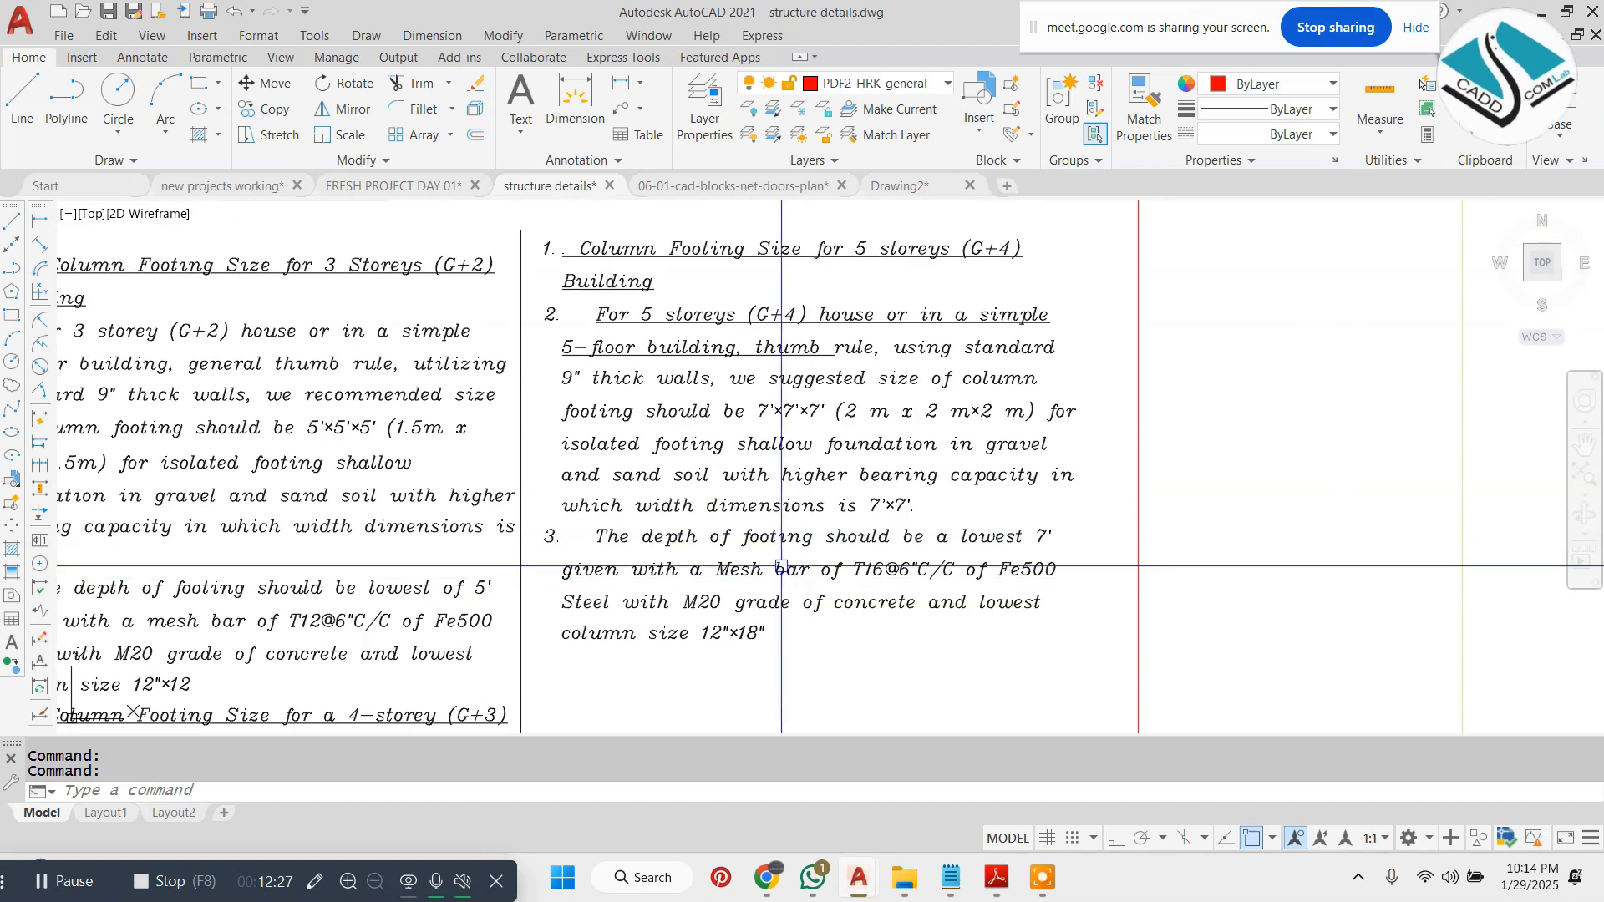
pyautogui.scroll(2, 781, 566)
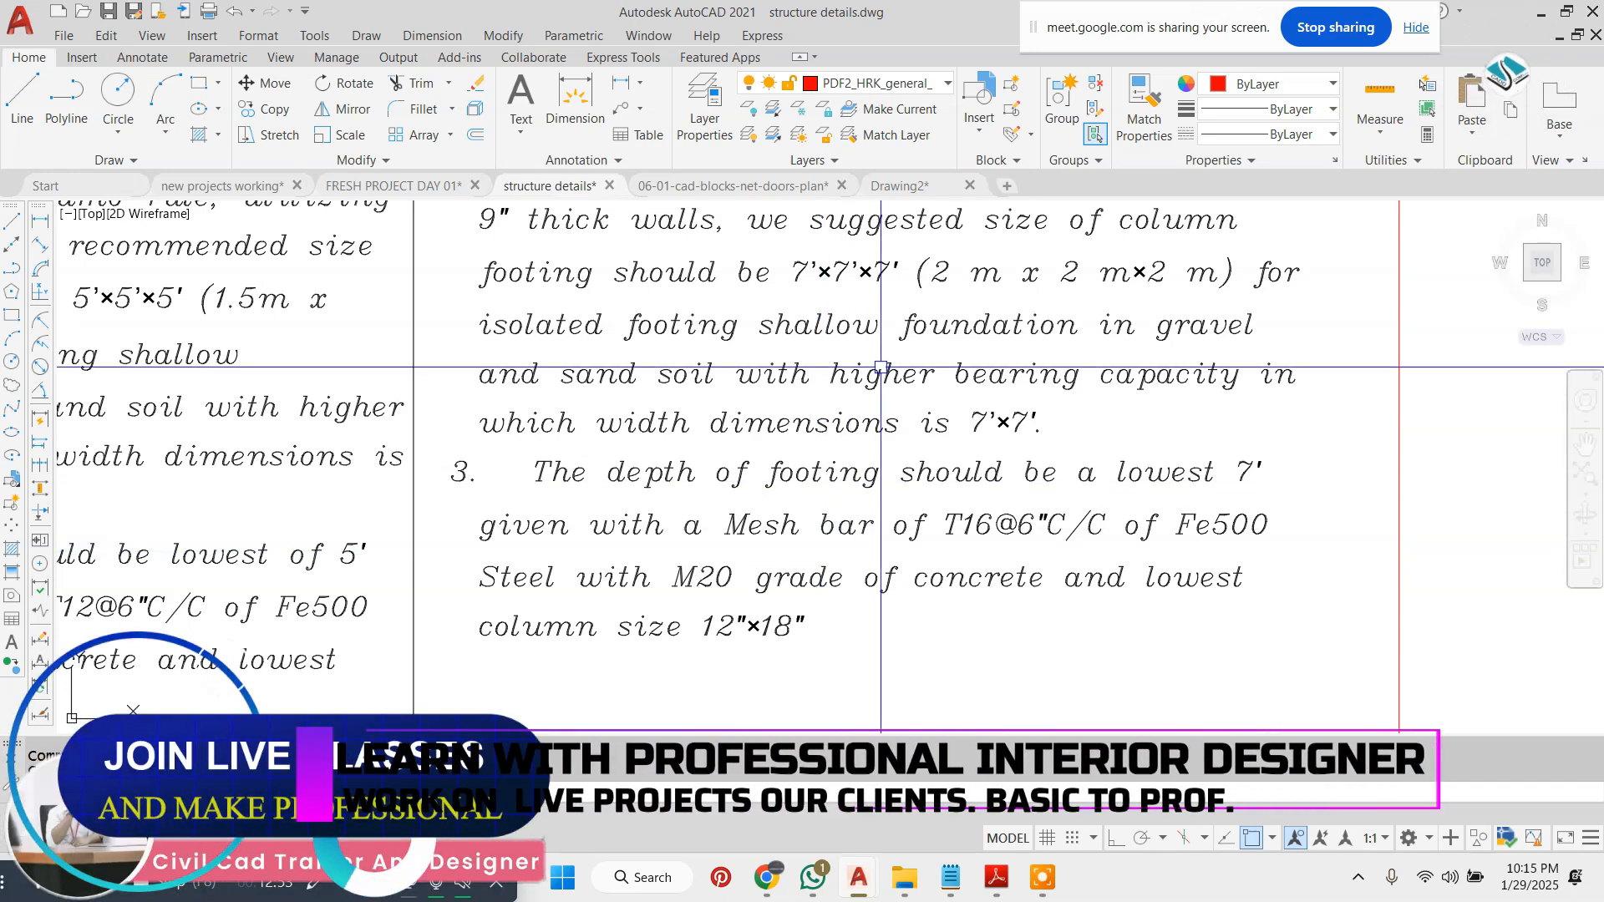
pyautogui.scroll(-2, 816, 346)
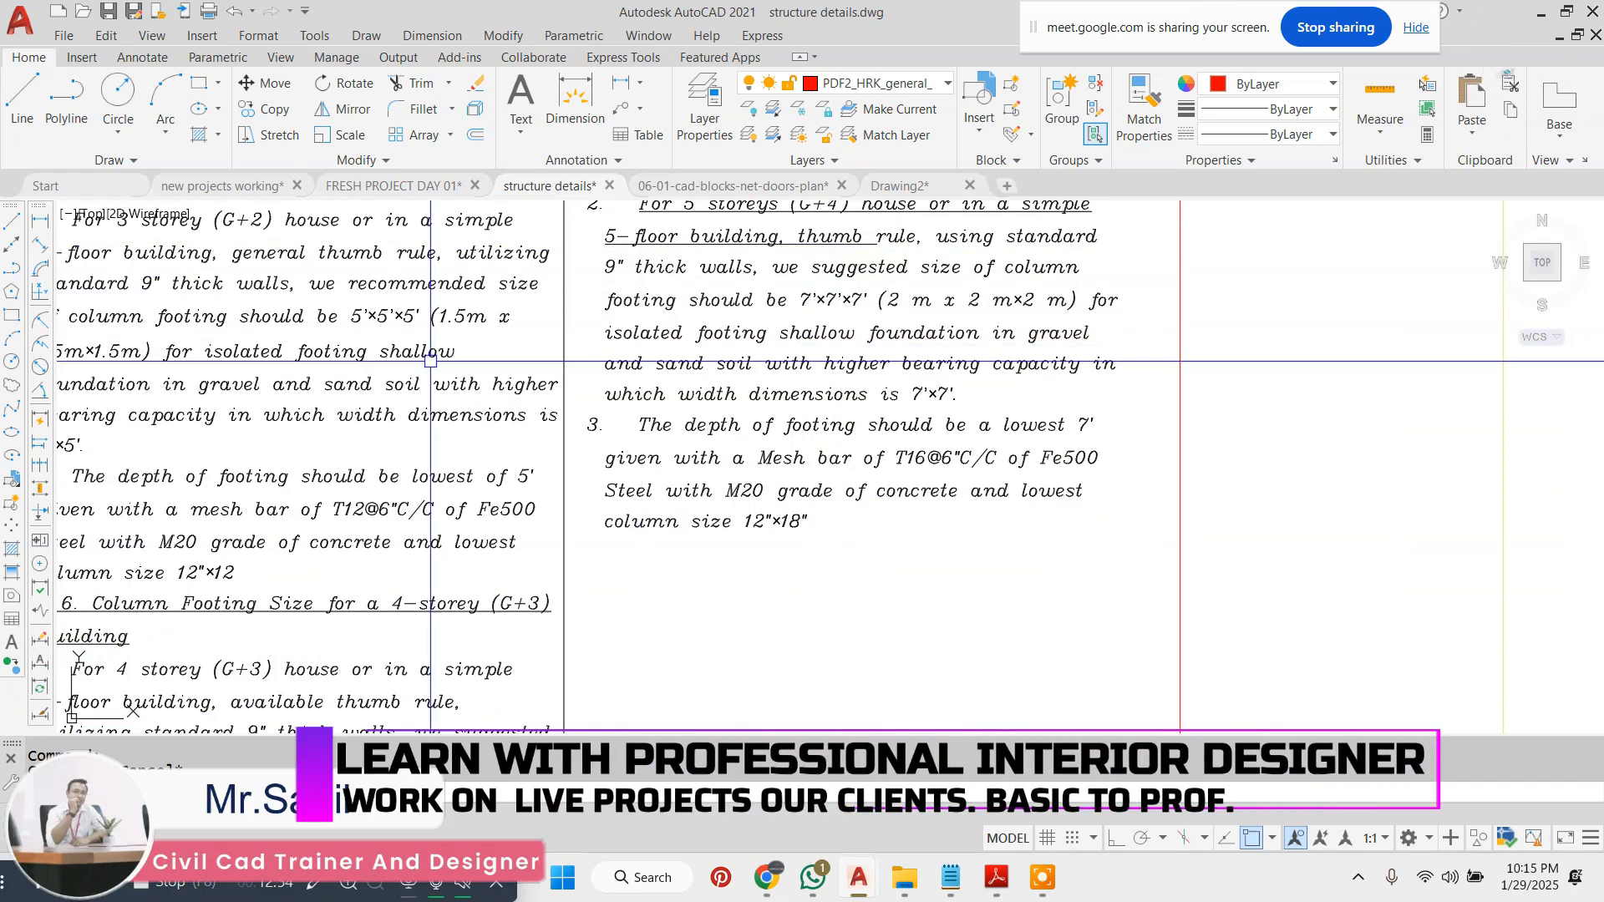
# - Return to the "FRESH PROJECT DAY 01" drawing and view the whole copied wall plan
pyautogui.click(221, 185)
pyautogui.click(383, 185)
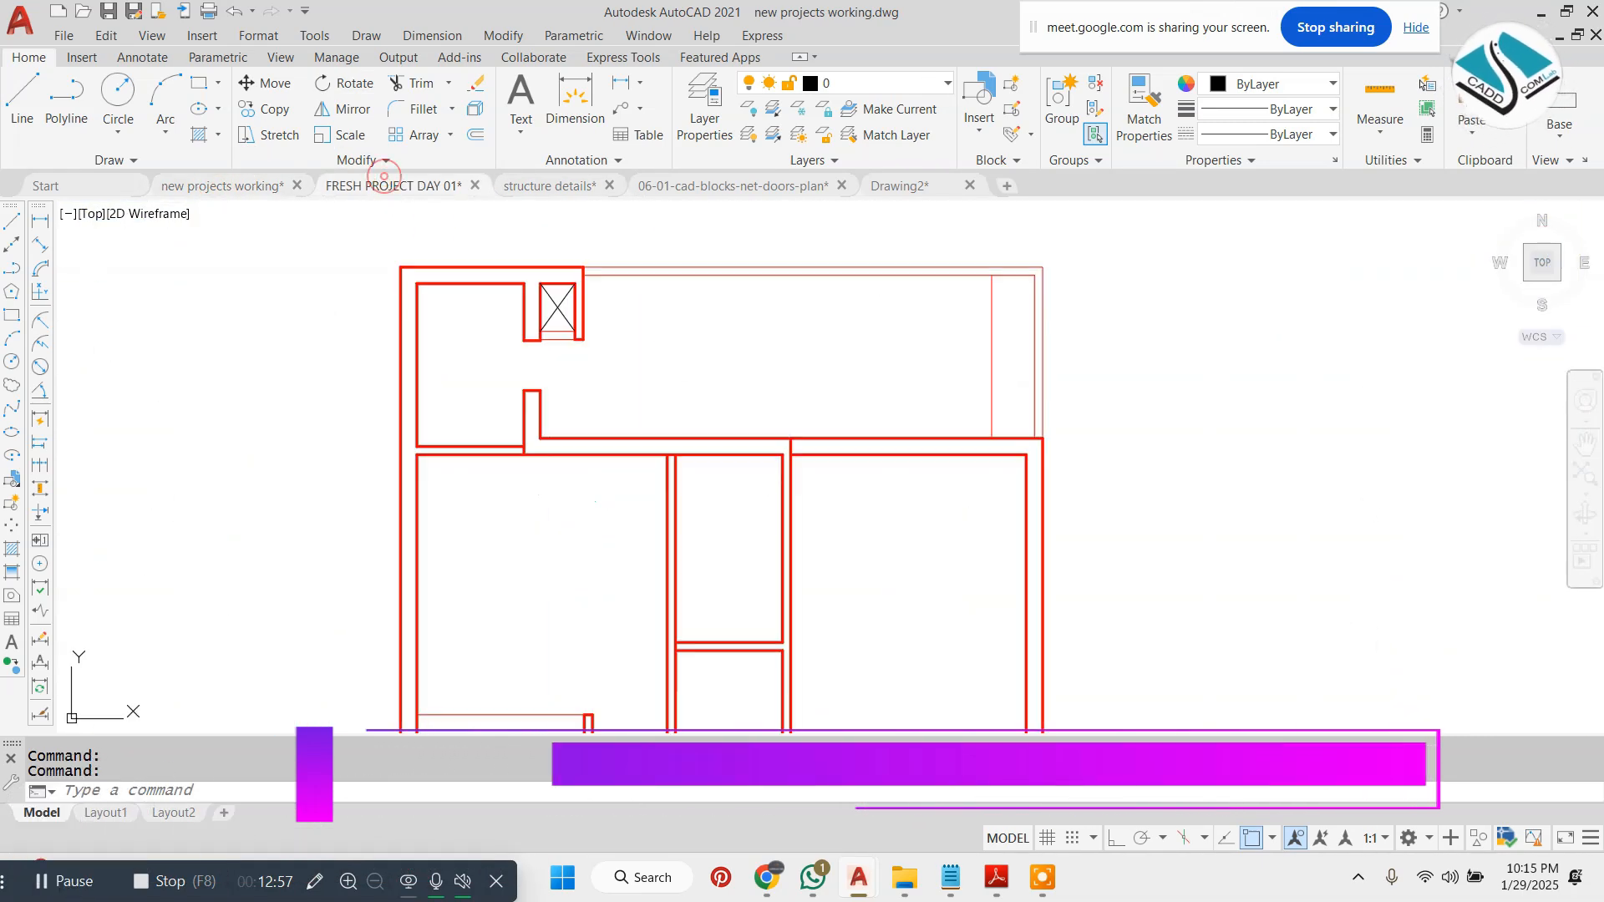
pyautogui.press('Escape')
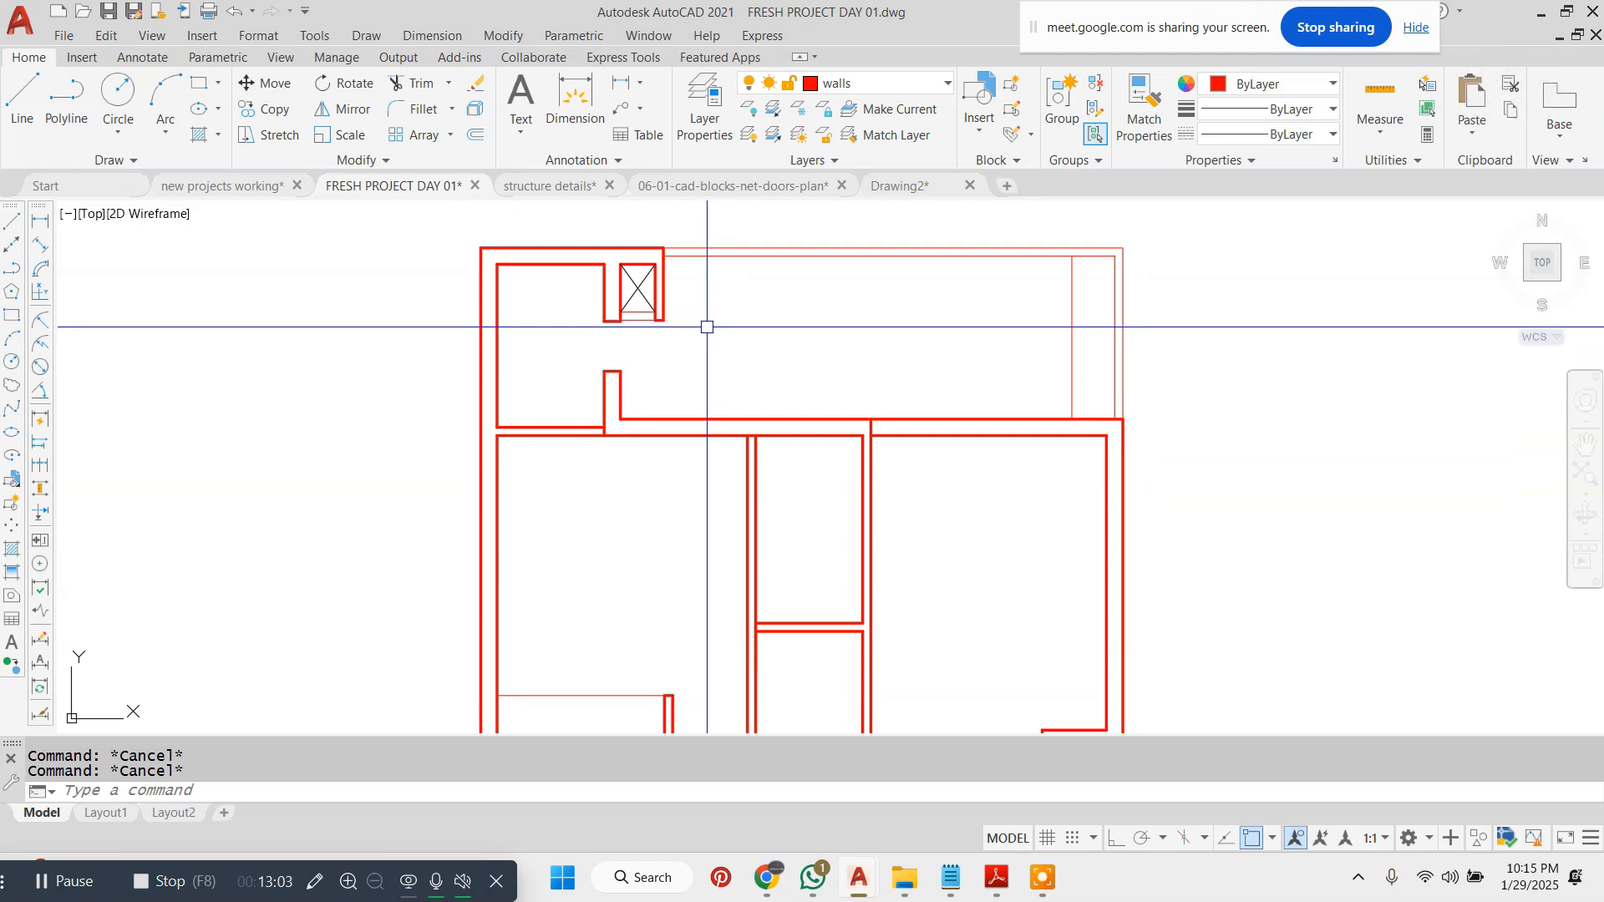
pyautogui.scroll(-4, 705, 326)
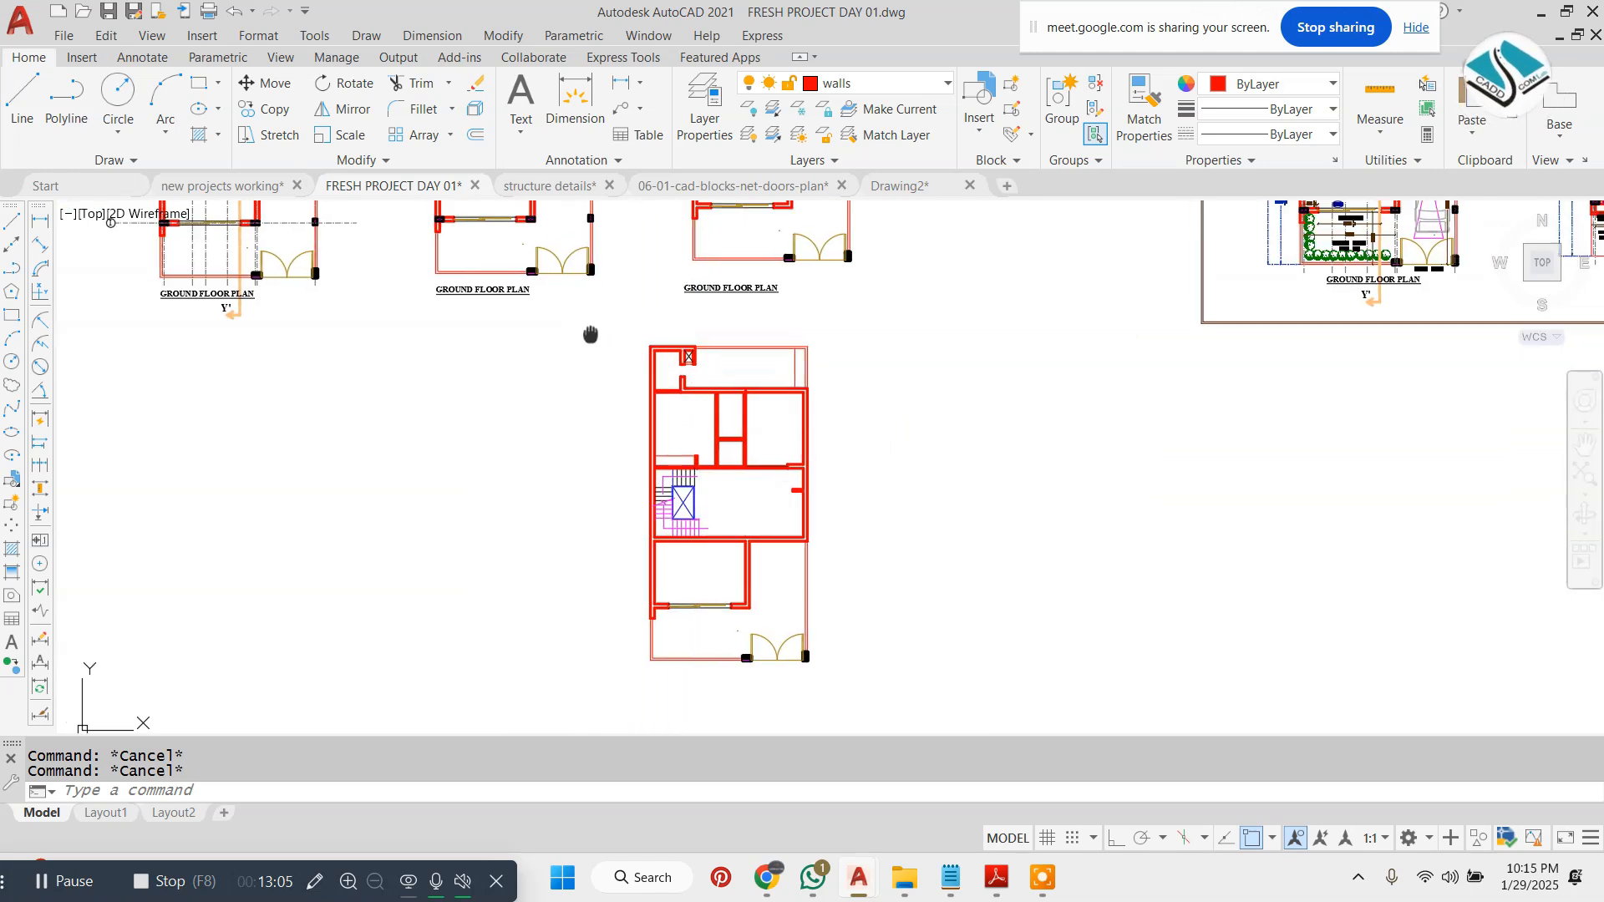
pyautogui.scroll(1, 617, 353)
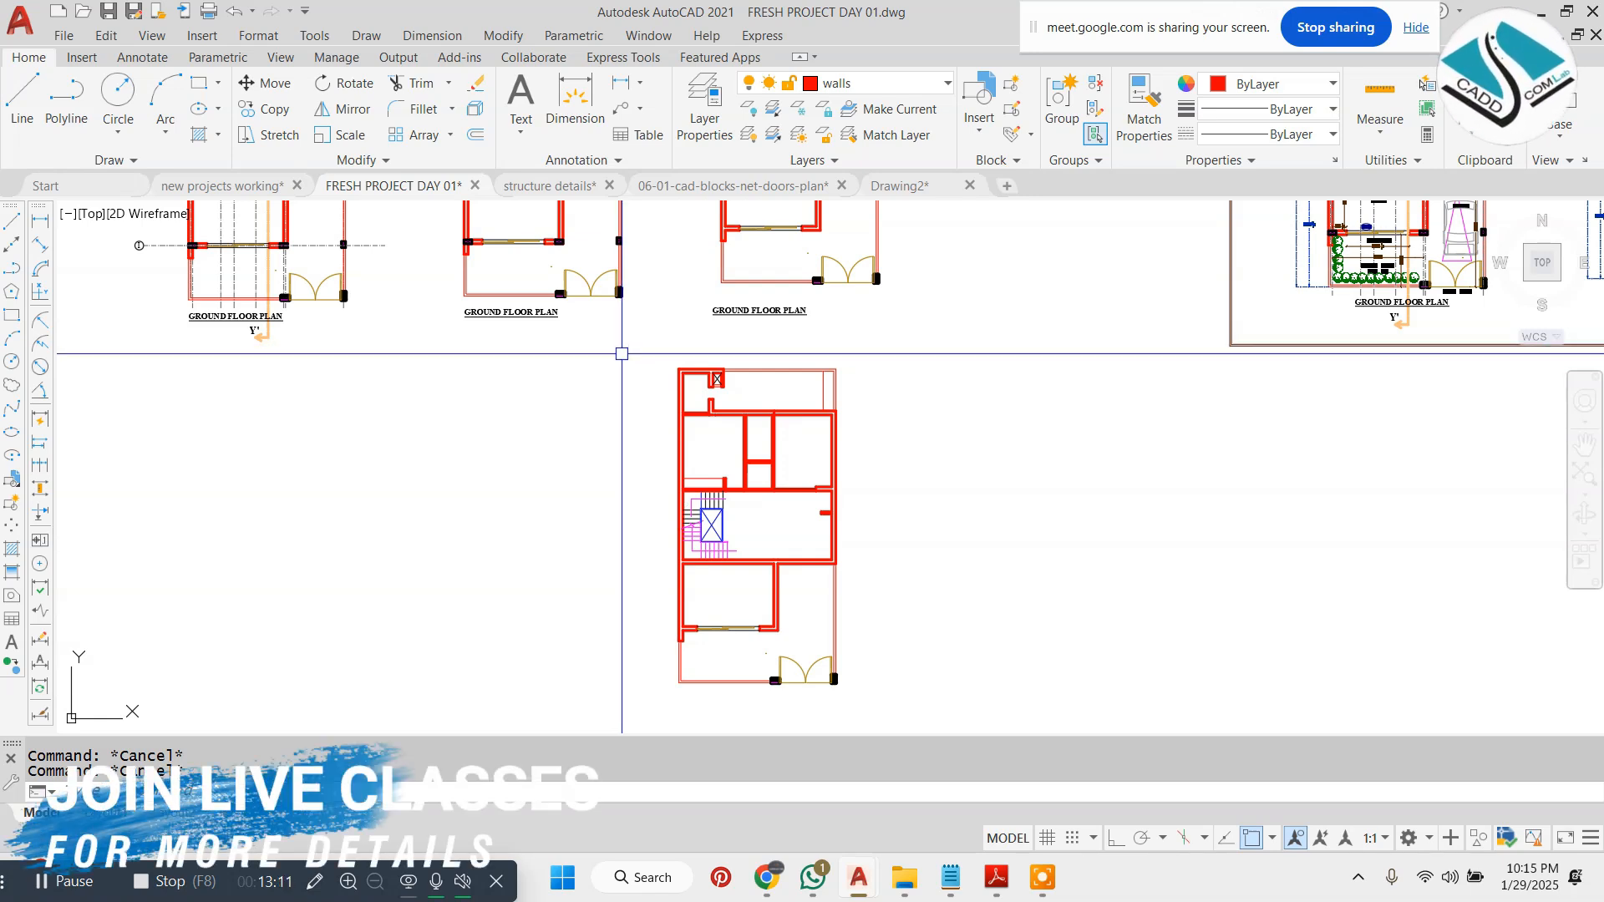
# - Make COLUMN the current layer
pyautogui.click(902, 83)
pyautogui.scroll(6, 847, 247)
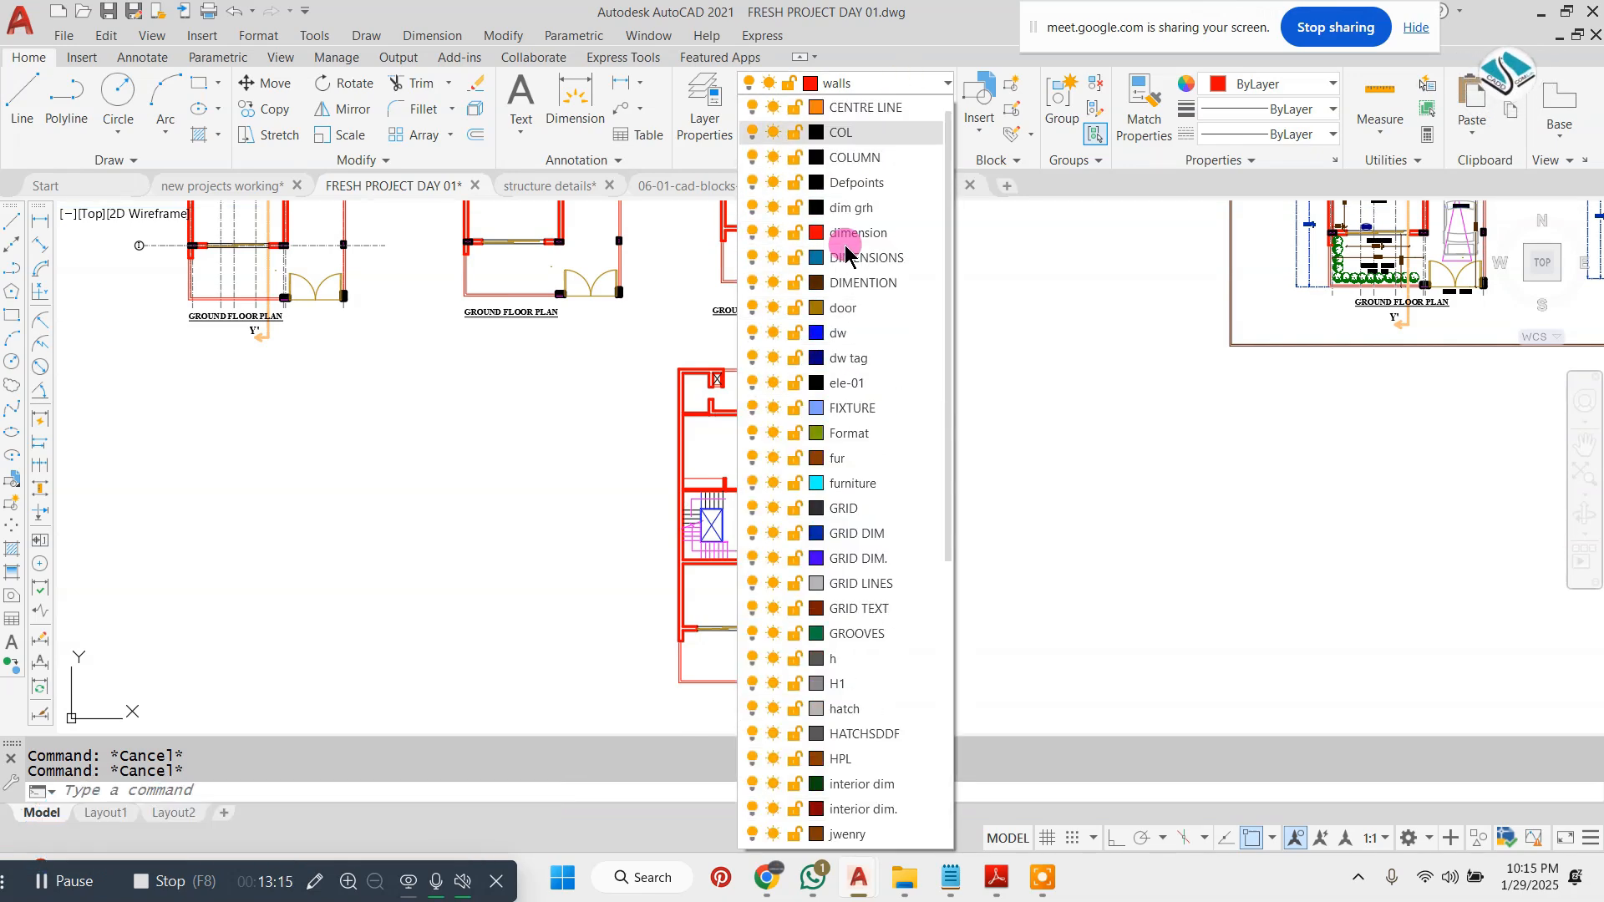
pyautogui.click(862, 159)
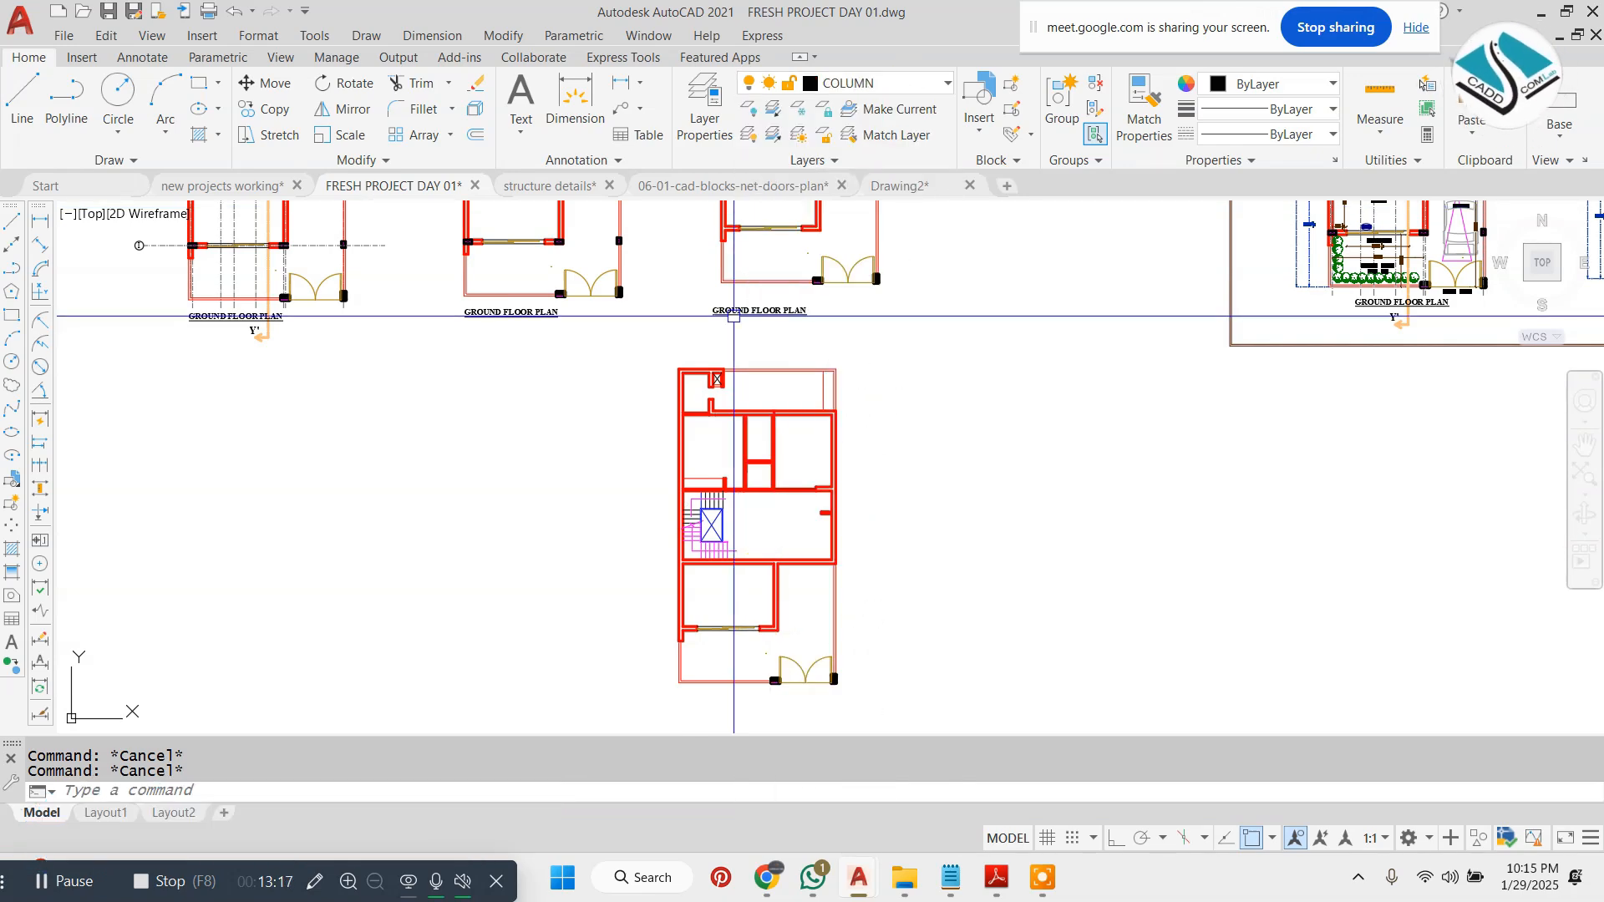
# - Draw a small square column outline with a side of 9 just outside the upper-left corner of the copied wall plan
pyautogui.write('REC')
pyautogui.press('Return')
pyautogui.scroll(4, 647, 392)
pyautogui.click(652, 343)
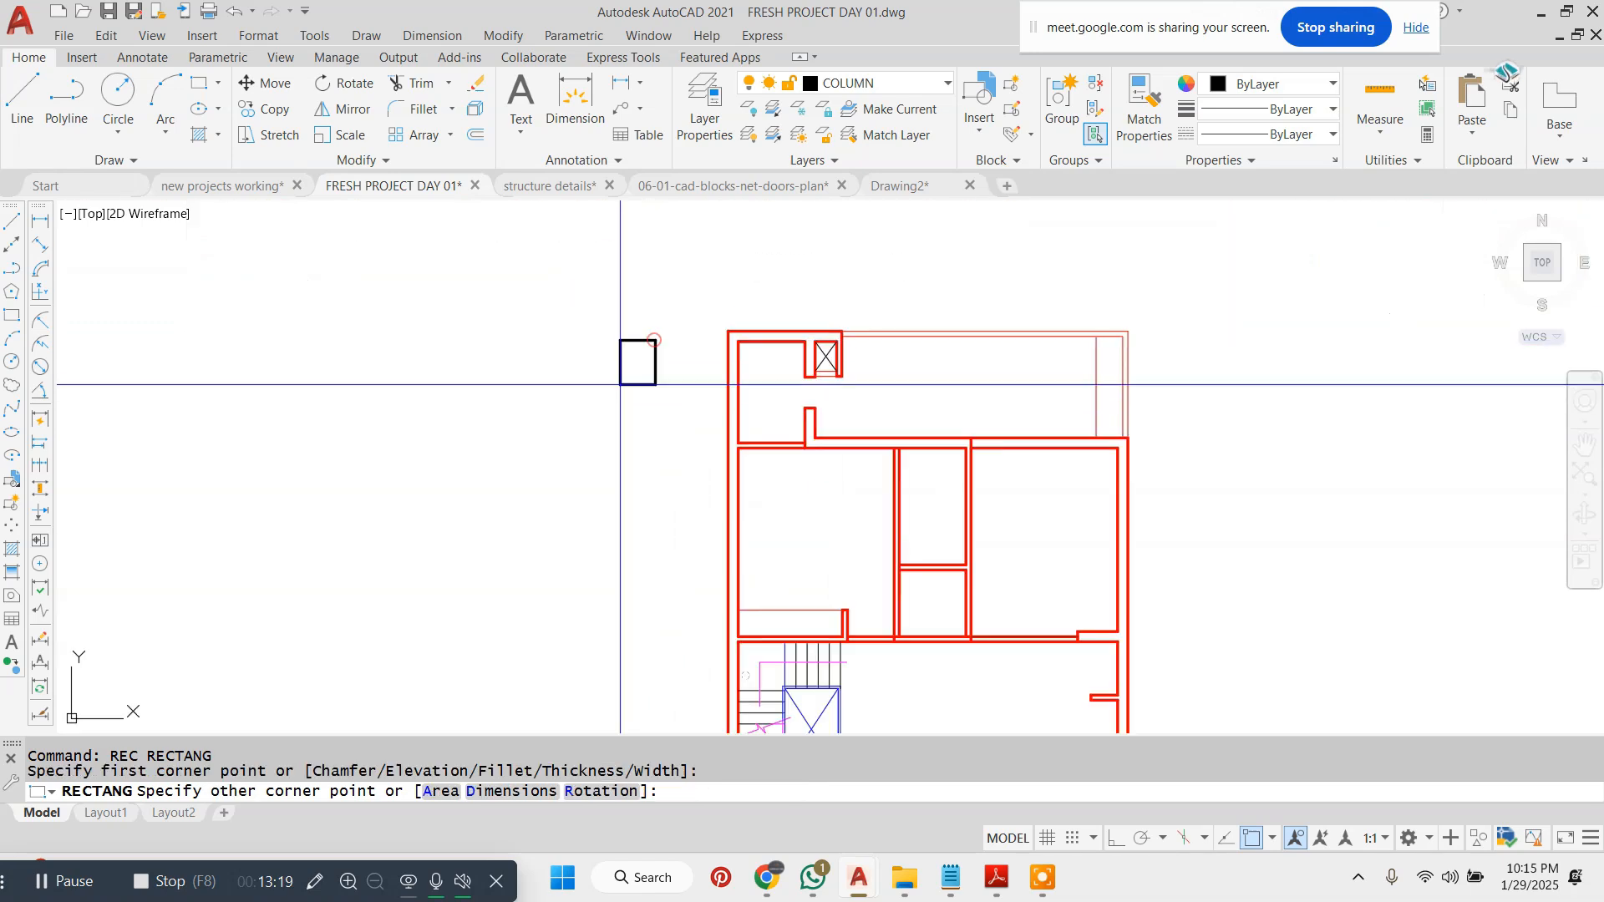
pyautogui.write('9')
pyautogui.press('Return')
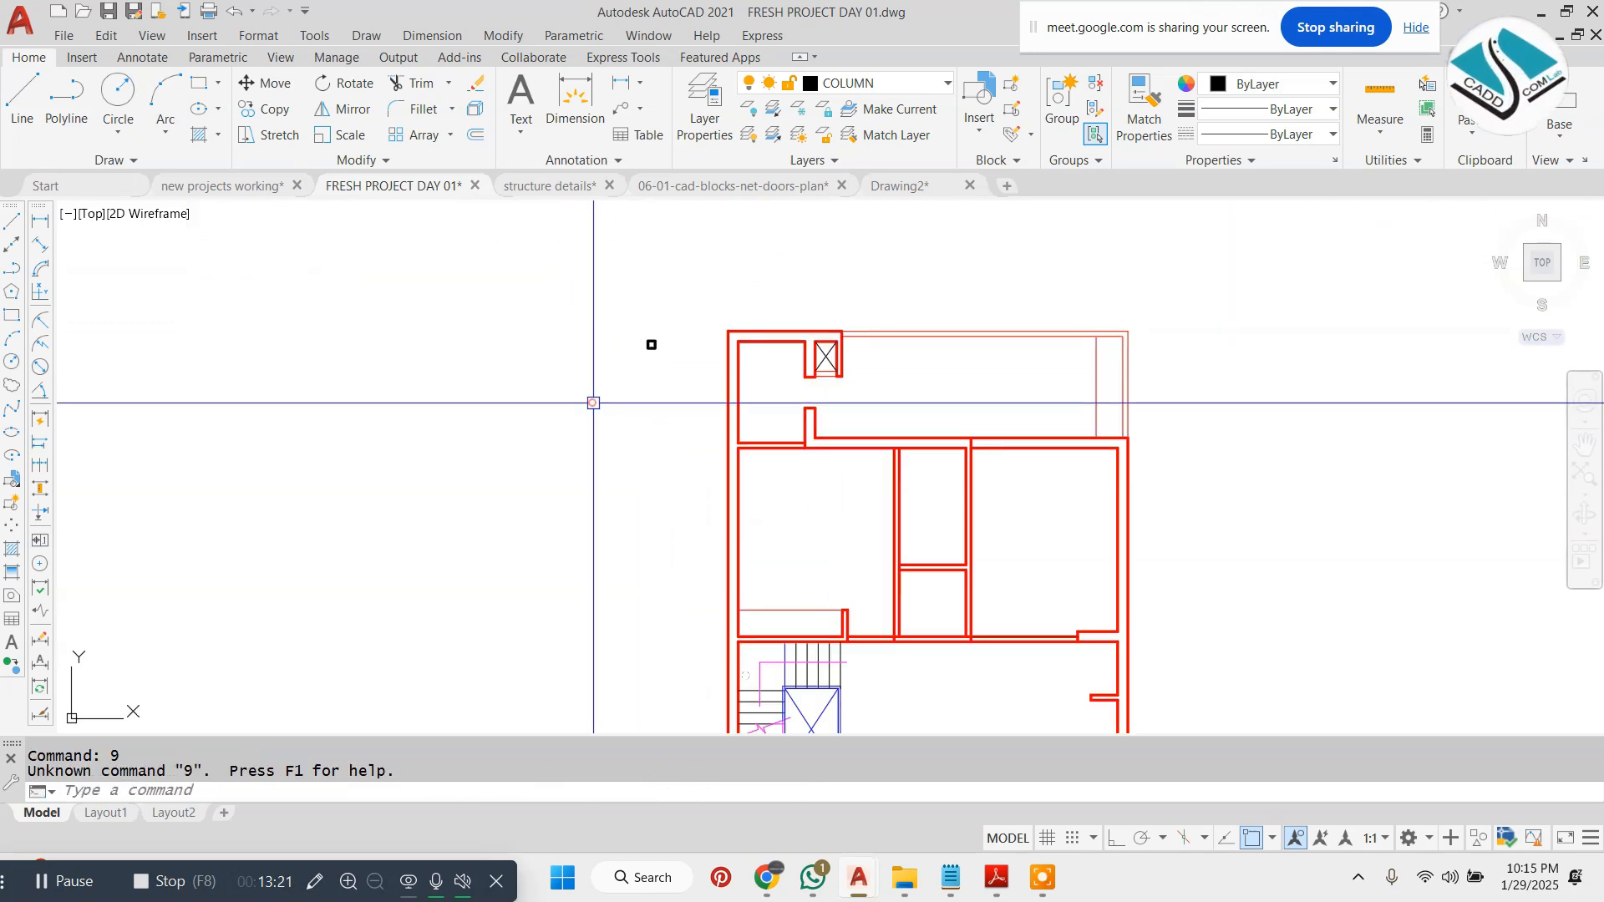
pyautogui.click(594, 402)
pyautogui.scroll(8, 620, 358)
pyautogui.press('Escape')
pyautogui.scroll(6, 837, 265)
pyautogui.moveTo(838, 265); pyautogui.dragTo(708, 377, button='middle')
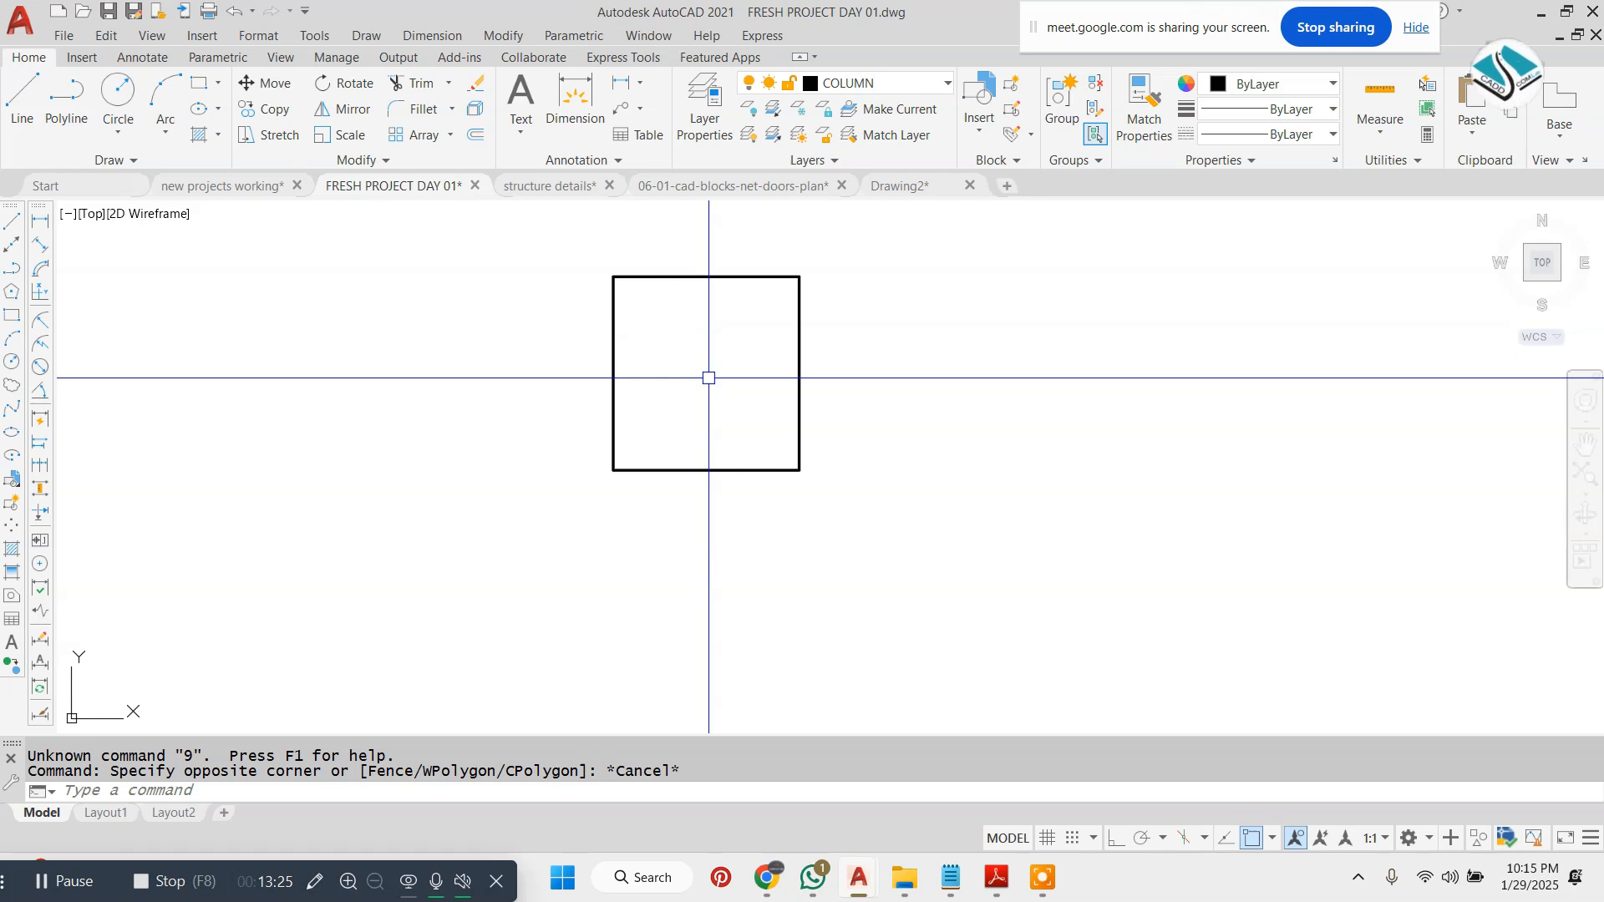
# - Draw both diagonals across the square column outline, connecting its opposite corners
pyautogui.press('Escape')
pyautogui.press('Escape')
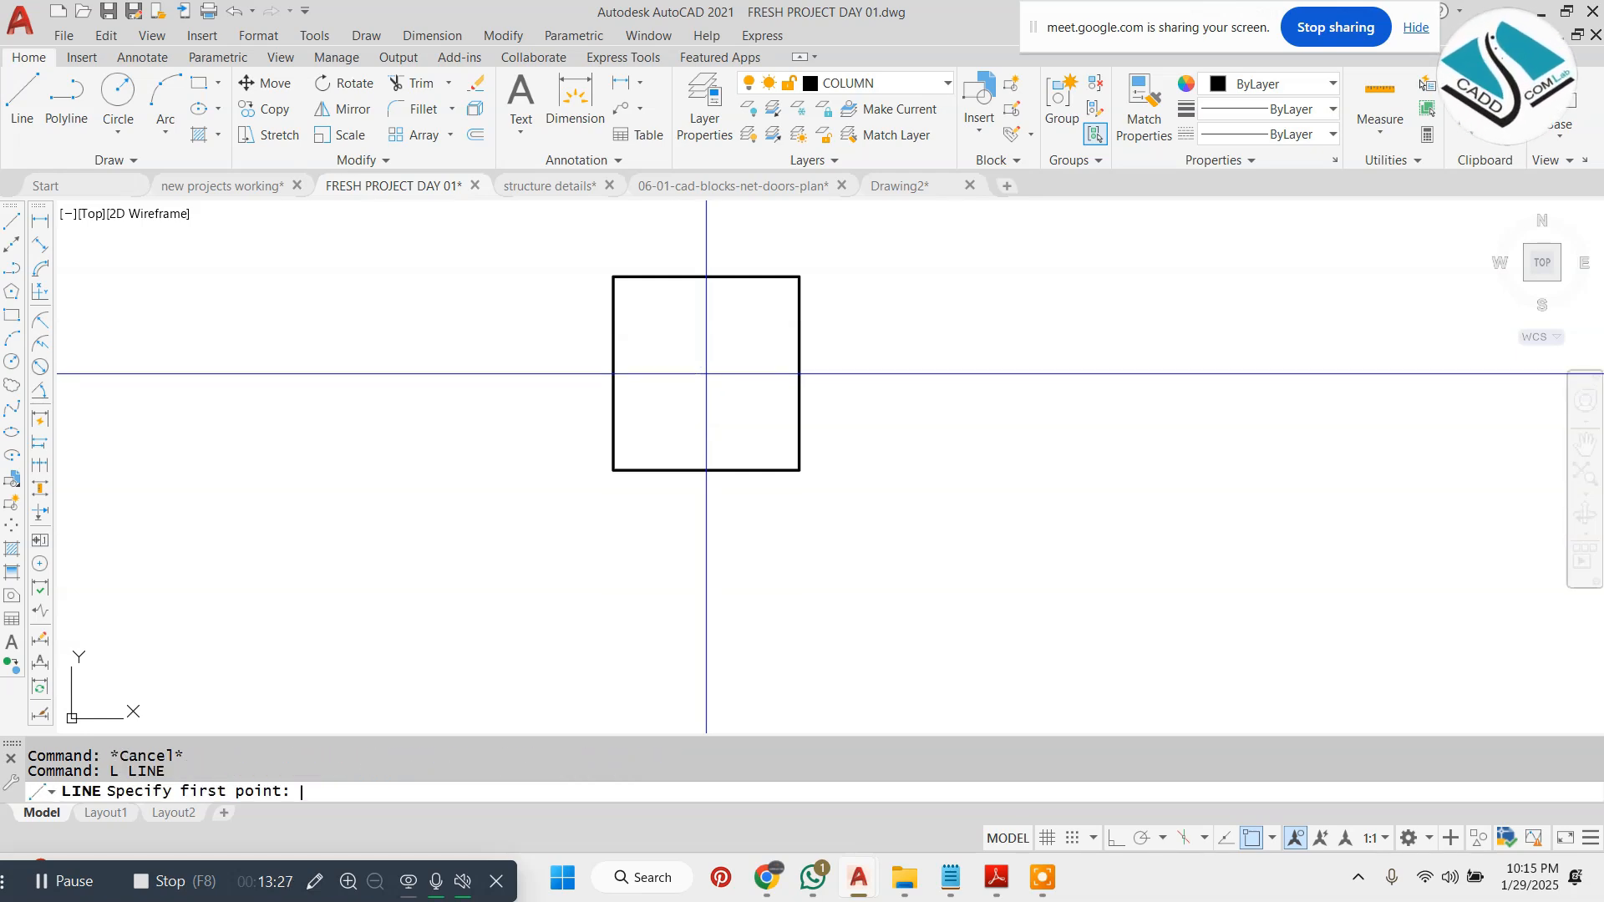
pyautogui.click(613, 277)
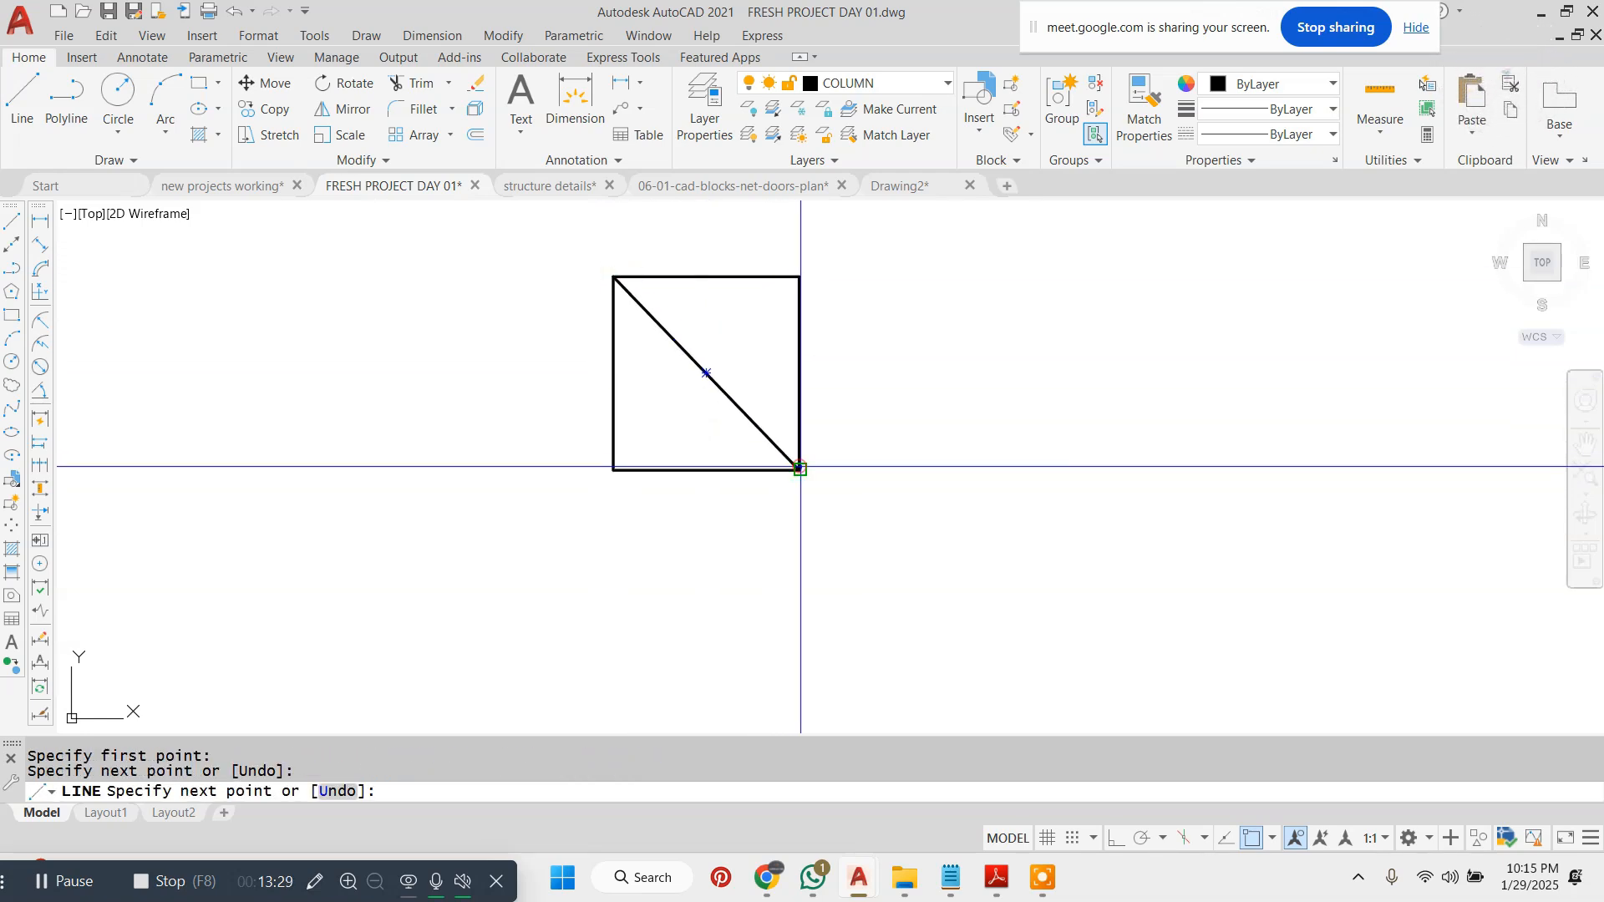
pyautogui.press('Escape')
pyautogui.press('space')
pyautogui.click(795, 263)
pyautogui.press('Escape')
pyautogui.press('space')
pyautogui.click(799, 277)
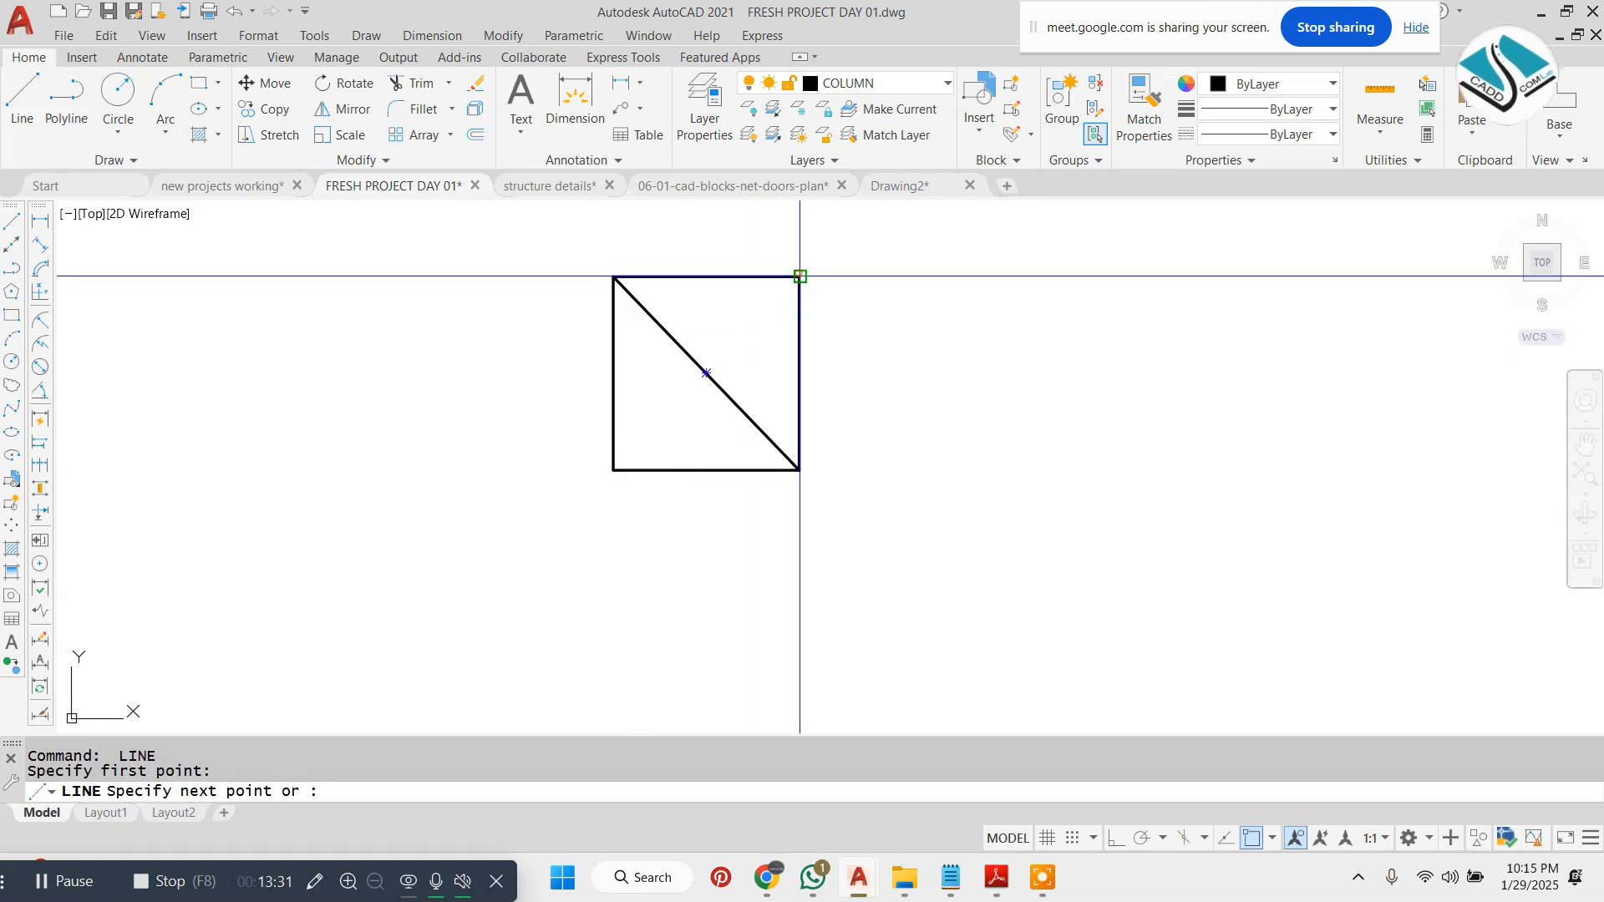
pyautogui.click(613, 470)
pyautogui.press('Escape')
pyautogui.press('Escape')
pyautogui.press('Escape')
# - Fill the four triangles of the column square with a gradient hatch using Magenta for both colours
pyautogui.write('GD')
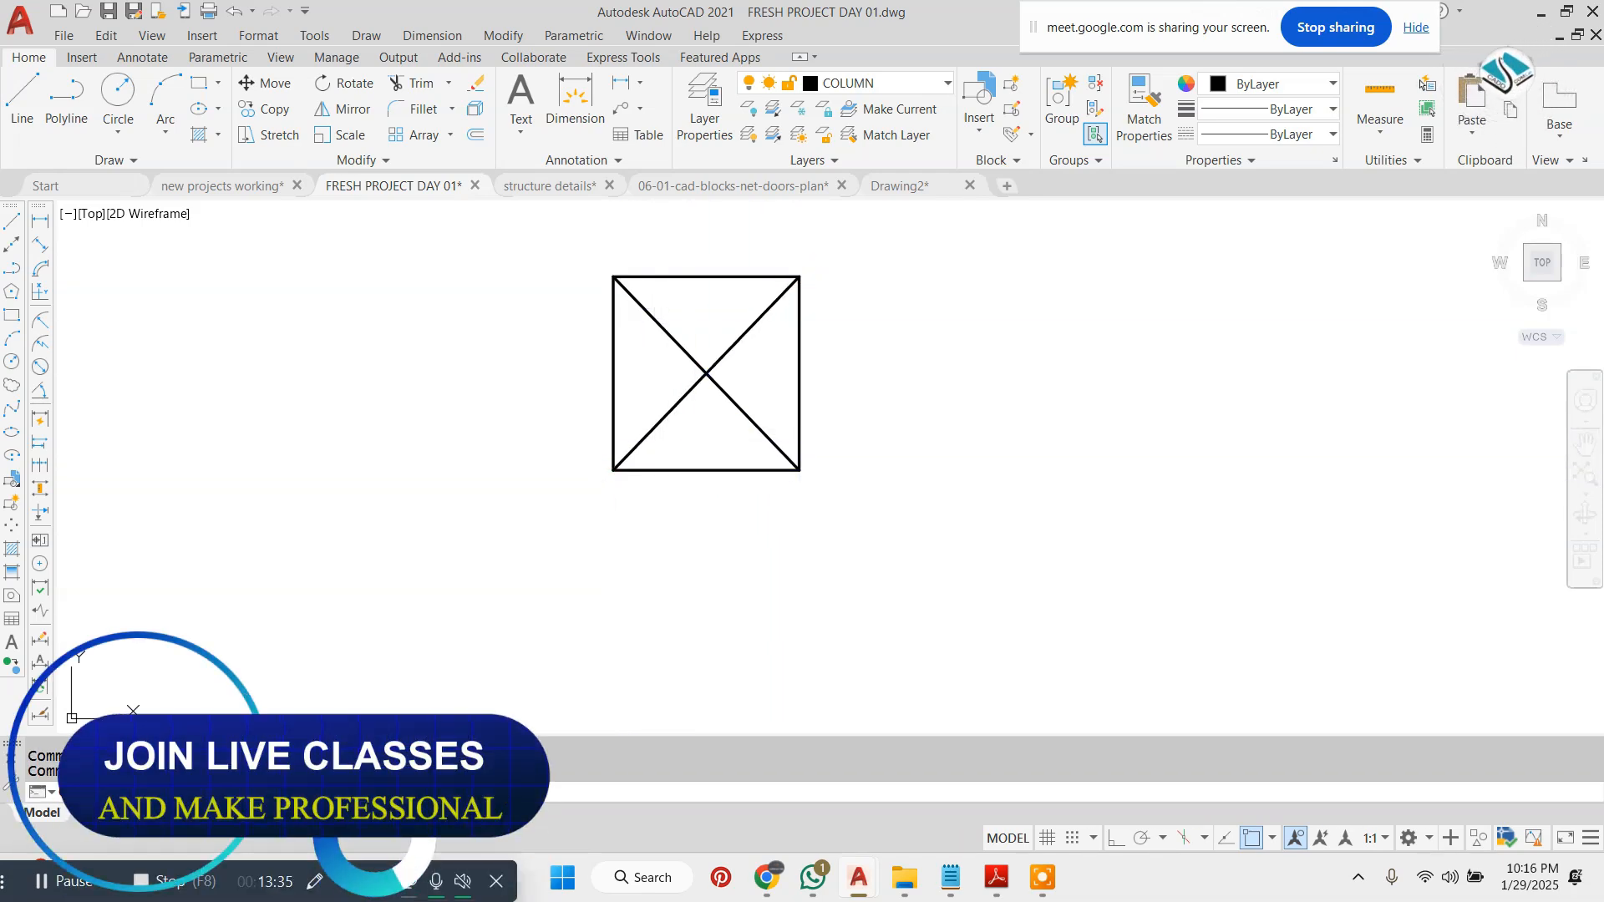
pyautogui.press('Return')
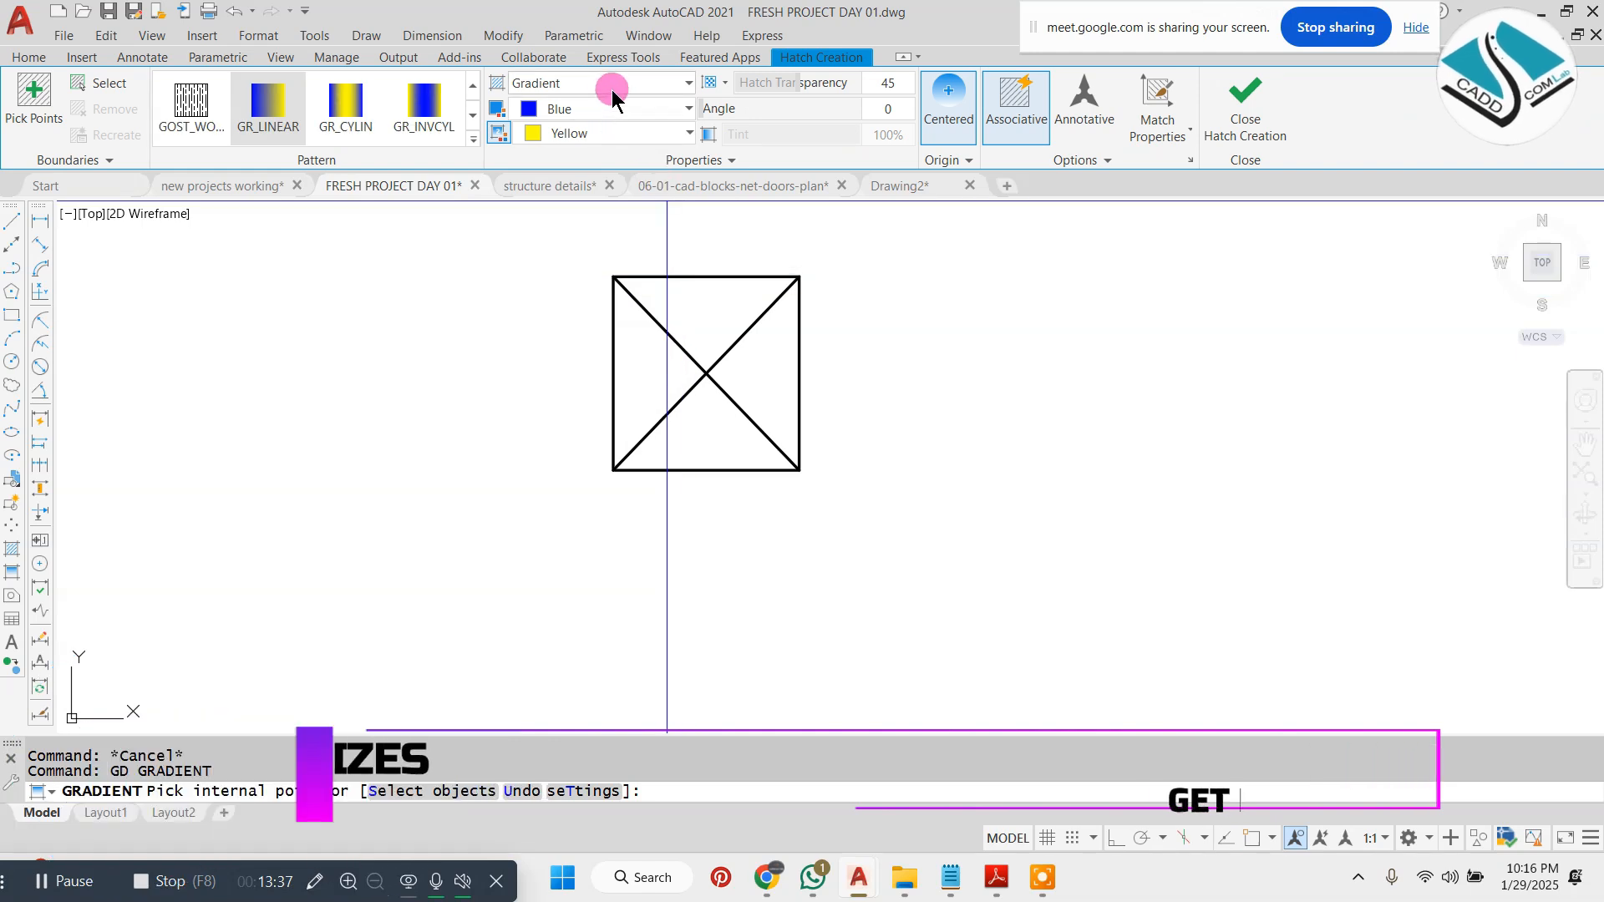
pyautogui.click(610, 109)
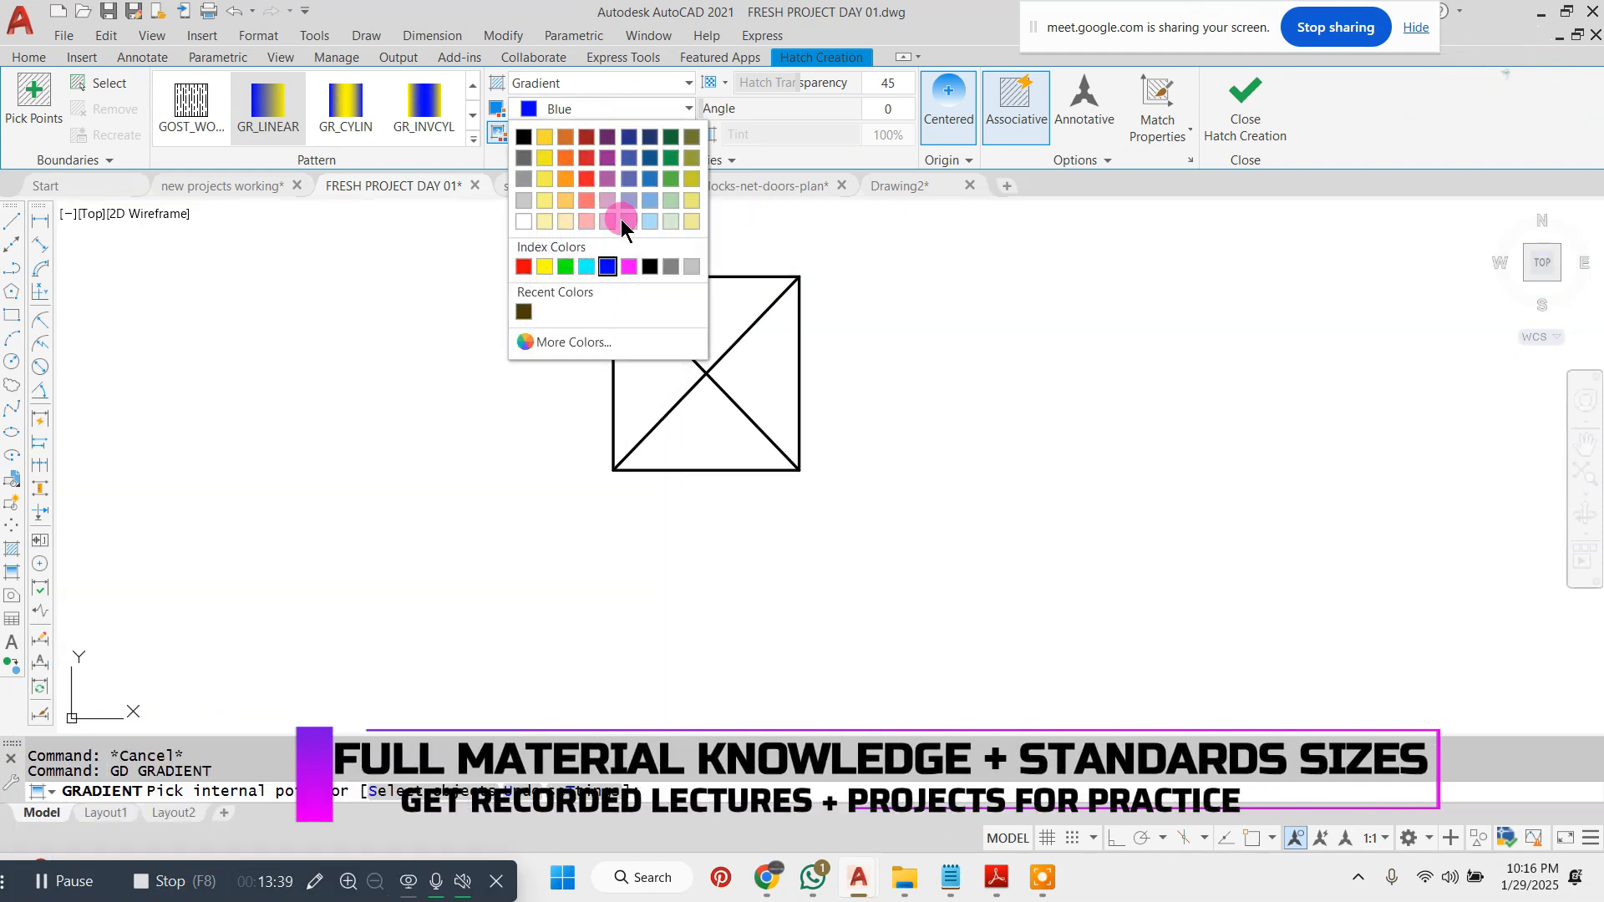
pyautogui.click(628, 266)
pyautogui.click(609, 134)
pyautogui.click(628, 289)
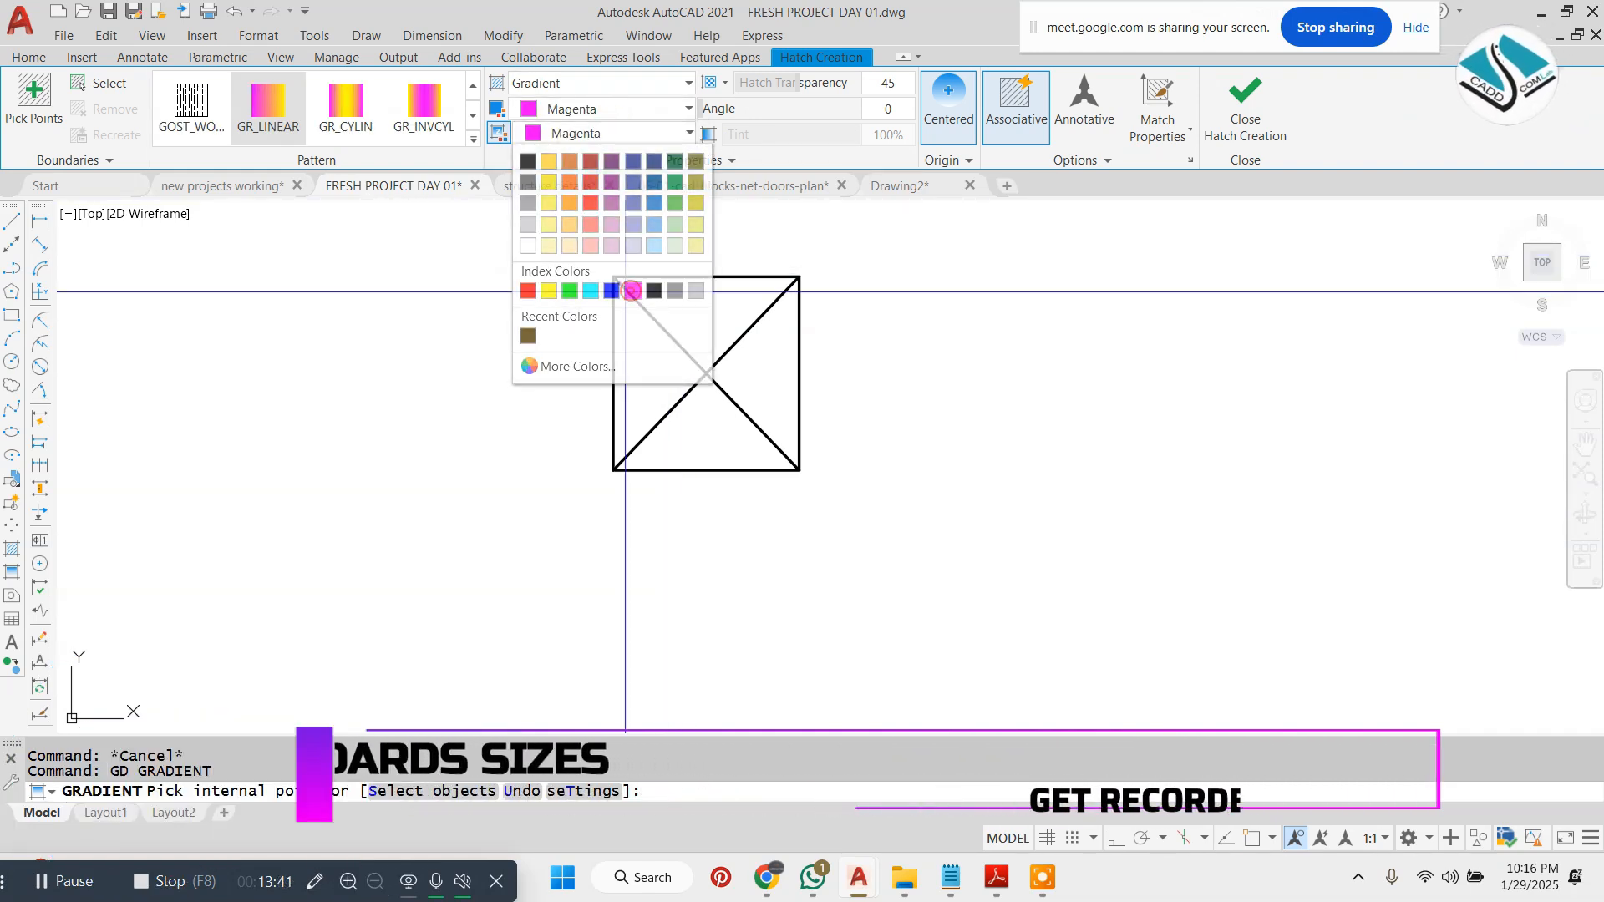
pyautogui.click(687, 293)
pyautogui.click(664, 371)
pyautogui.click(699, 430)
pyautogui.click(755, 358)
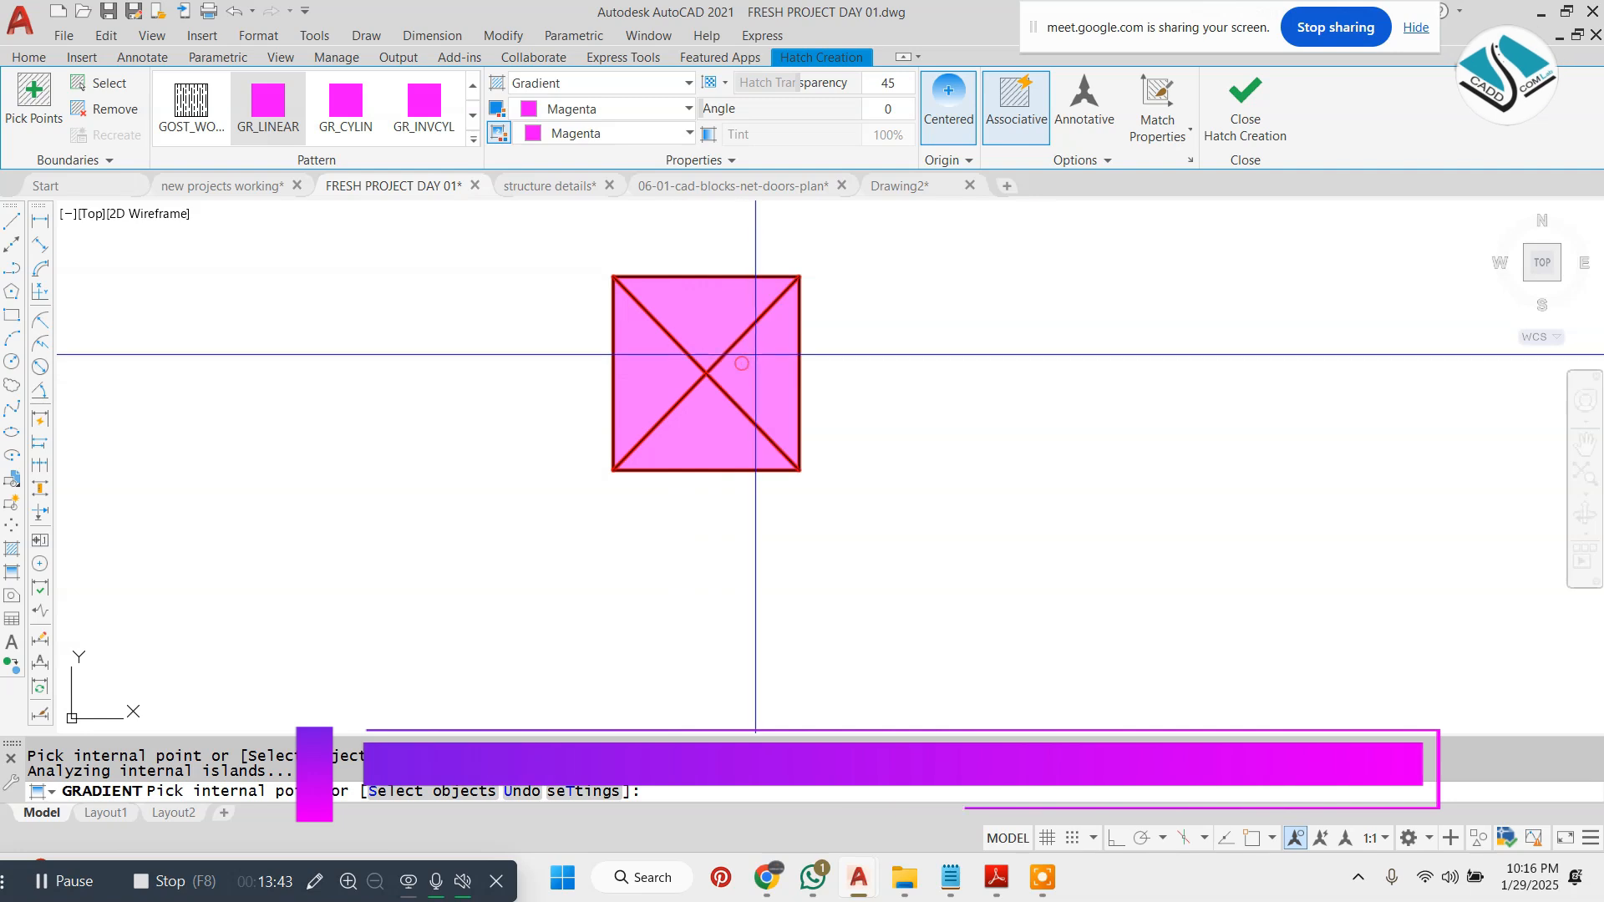
pyautogui.click(1243, 119)
pyautogui.scroll(-6, 731, 408)
pyautogui.moveTo(728, 401); pyautogui.dragTo(617, 383, button='middle')
pyautogui.scroll(2, 809, 411)
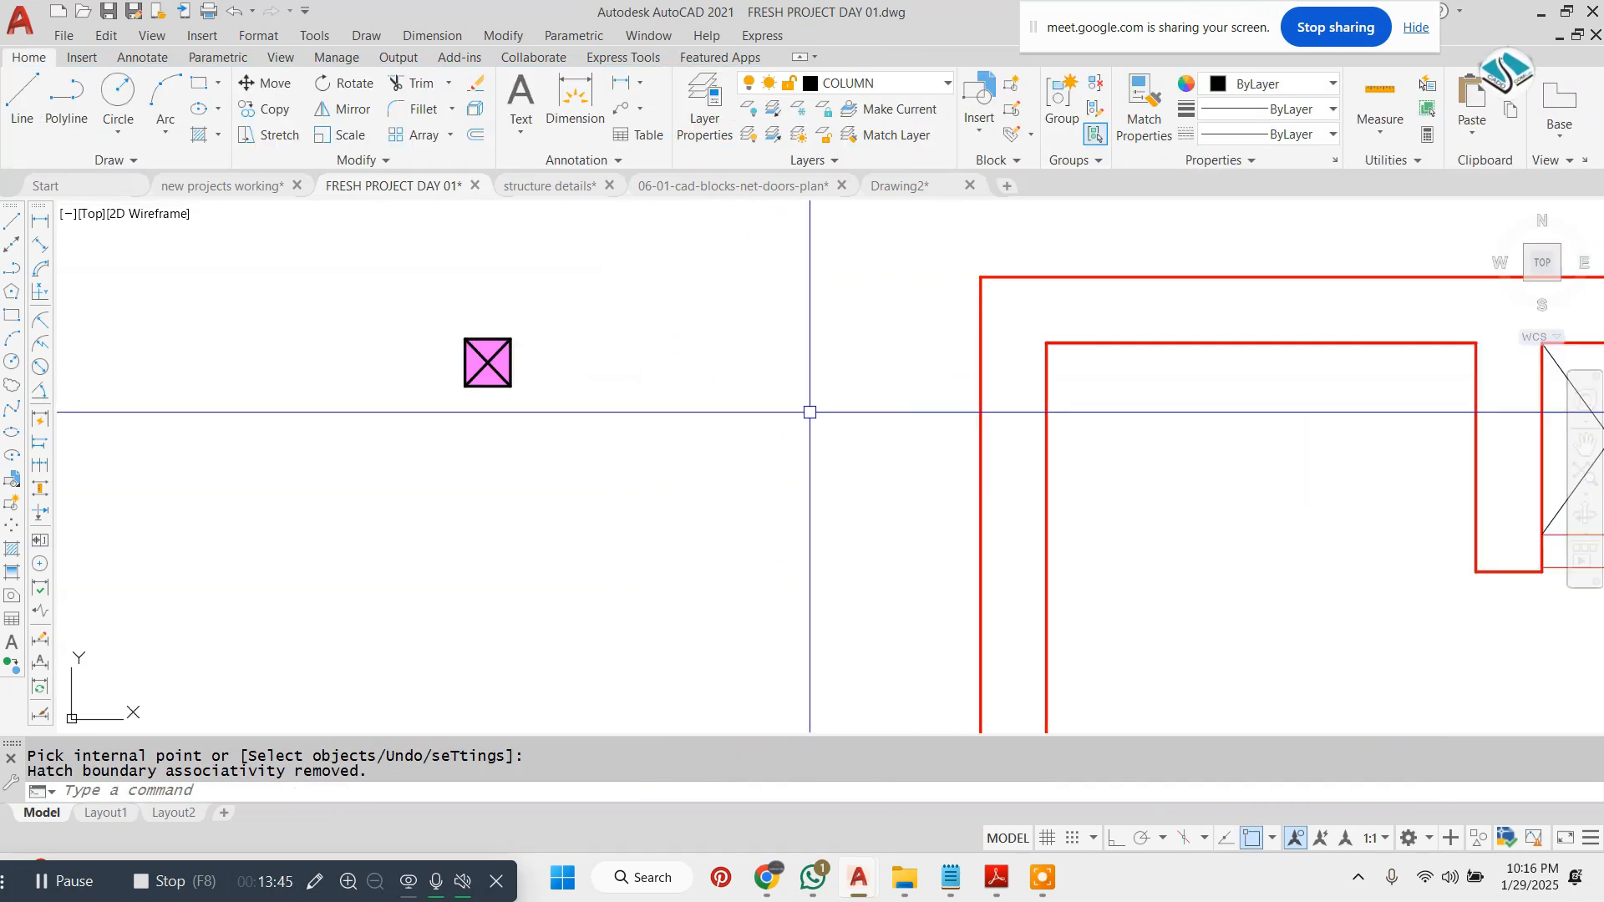
pyautogui.moveTo(772, 400); pyautogui.dragTo(712, 392, button='middle')
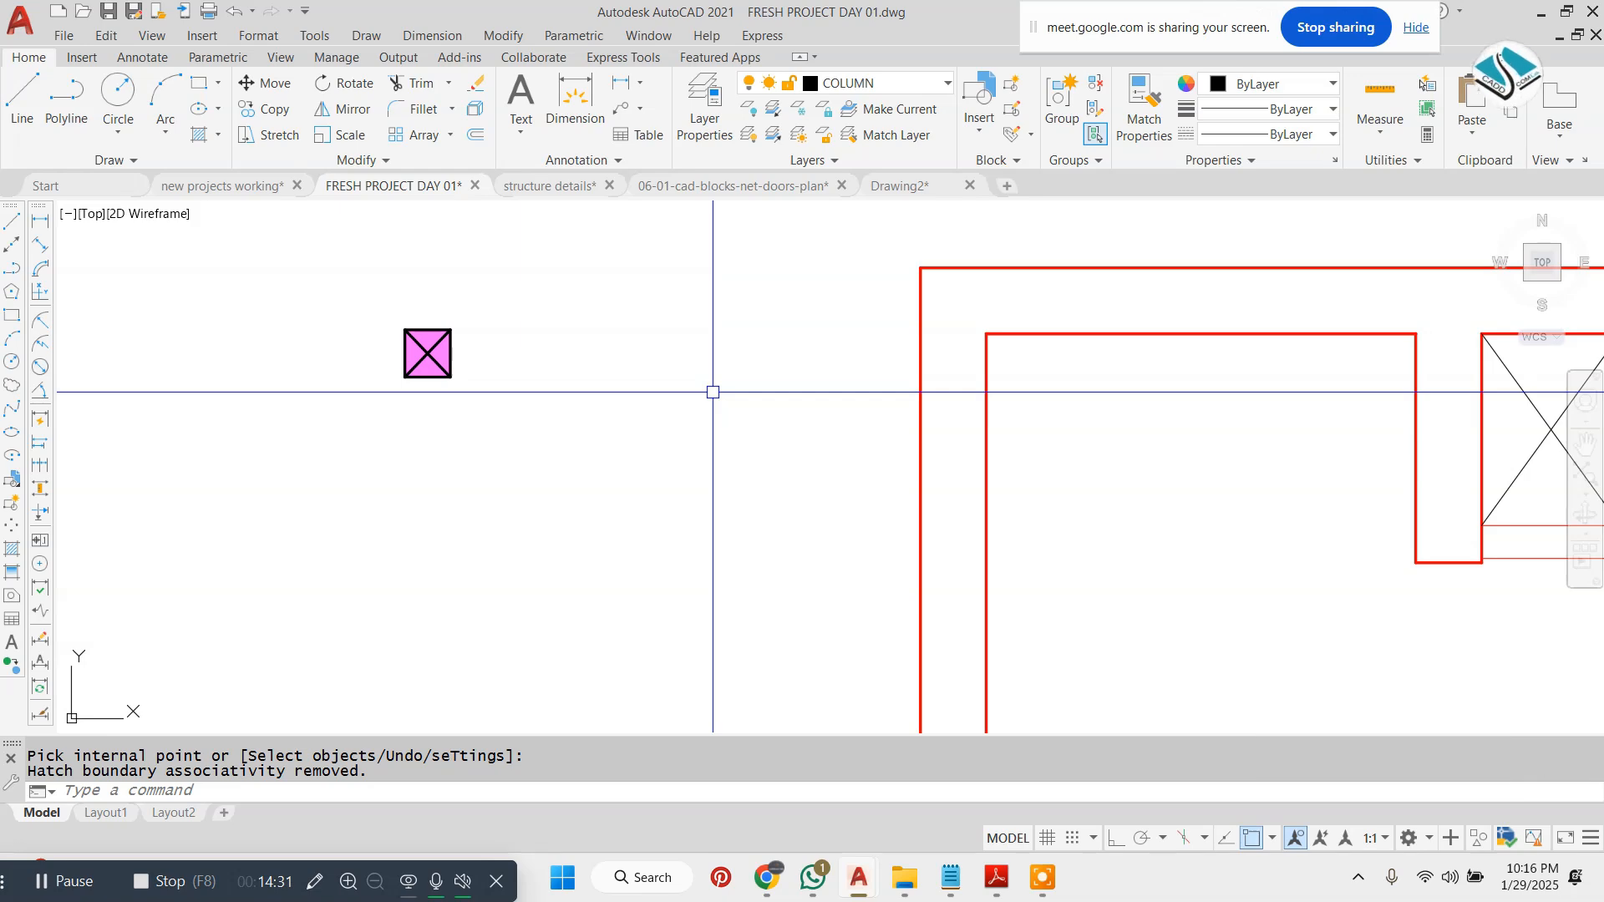
pyautogui.press('Escape')
pyautogui.press('Escape')
pyautogui.scroll(4, 412, 332)
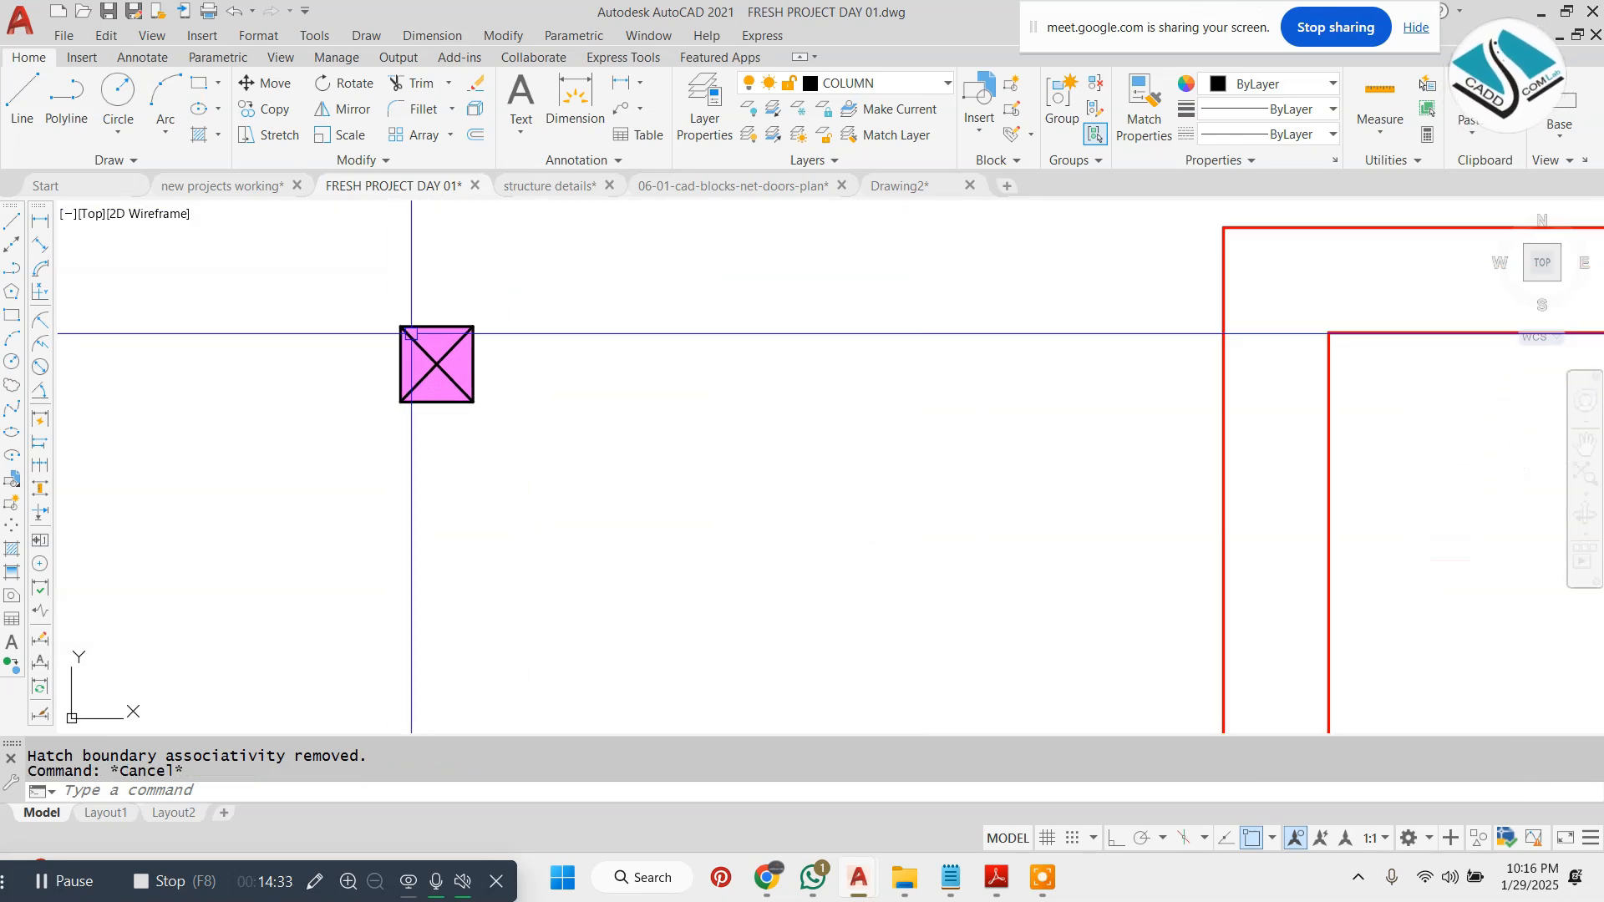
pyautogui.click(509, 303)
pyautogui.click(208, 551)
pyautogui.press('Escape')
pyautogui.moveTo(785, 354); pyautogui.dragTo(903, 340, button='middle')
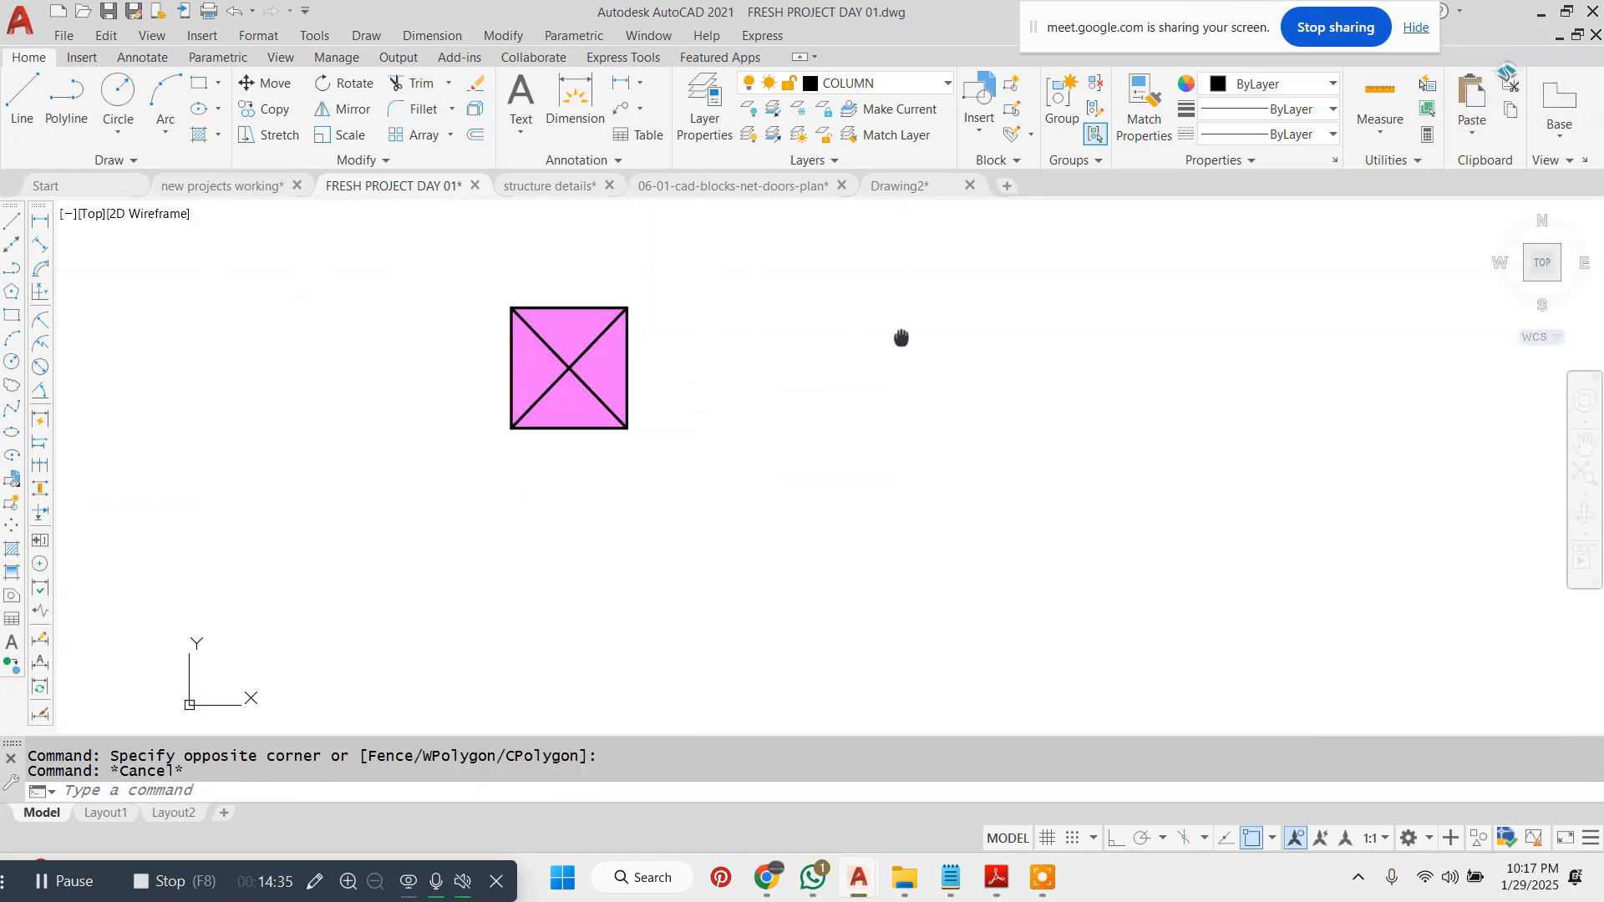
pyautogui.press('Escape')
# - Switch to the ARCHITECTURE + INTERIOR notes in Notepad and add the line "7-BLOCK-B-ENTER" below the columns entry
pyautogui.click(950, 877)
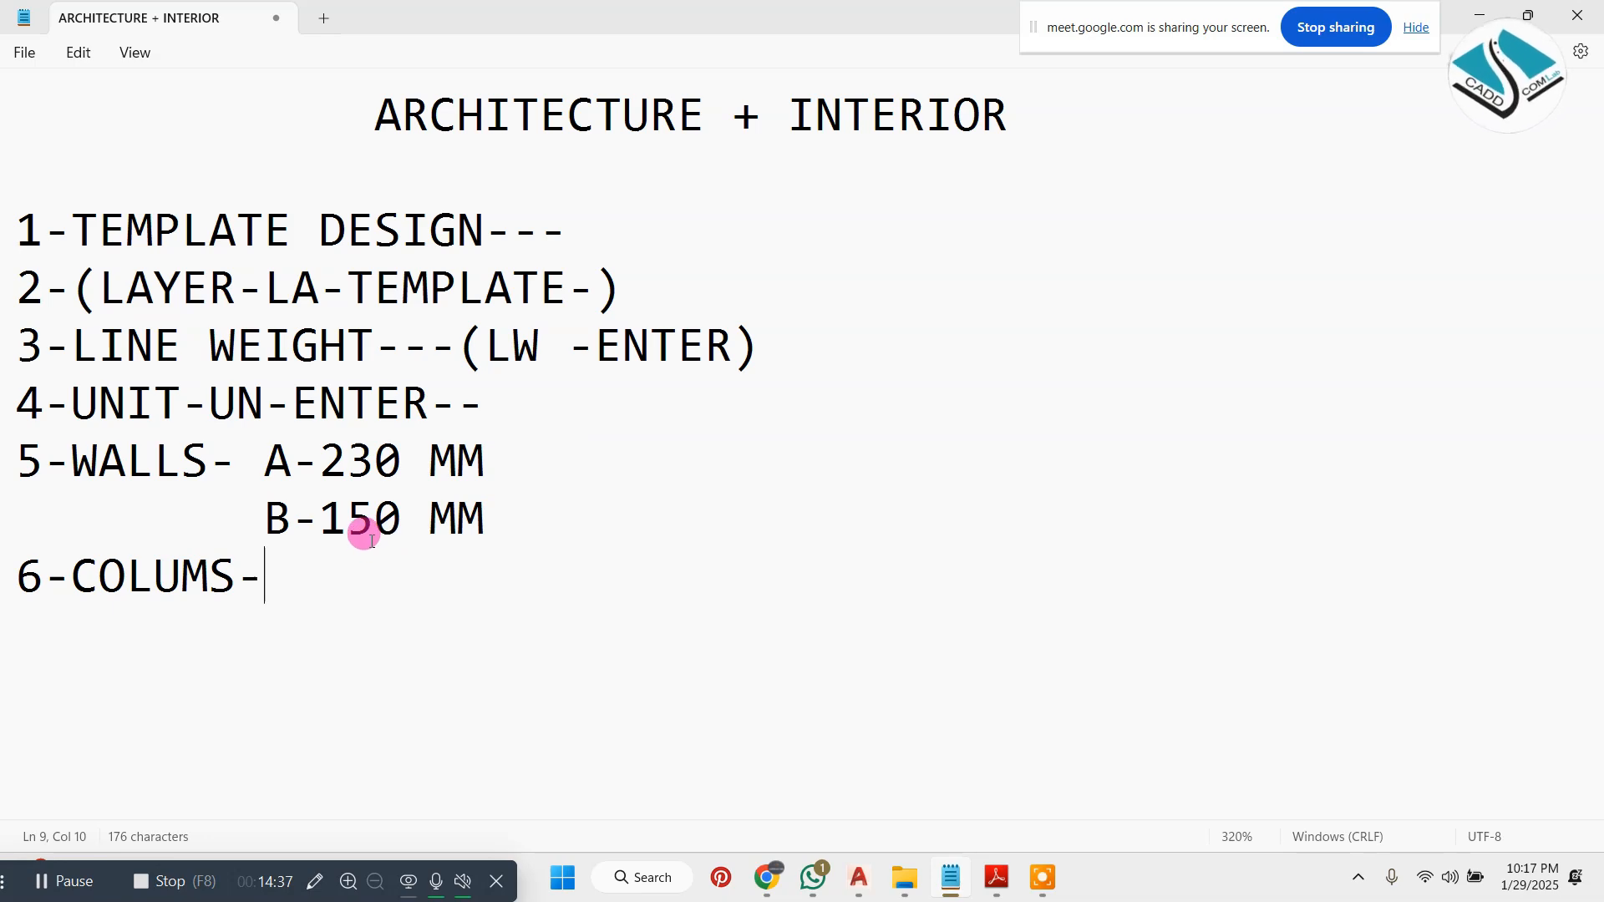
pyautogui.write('7-')
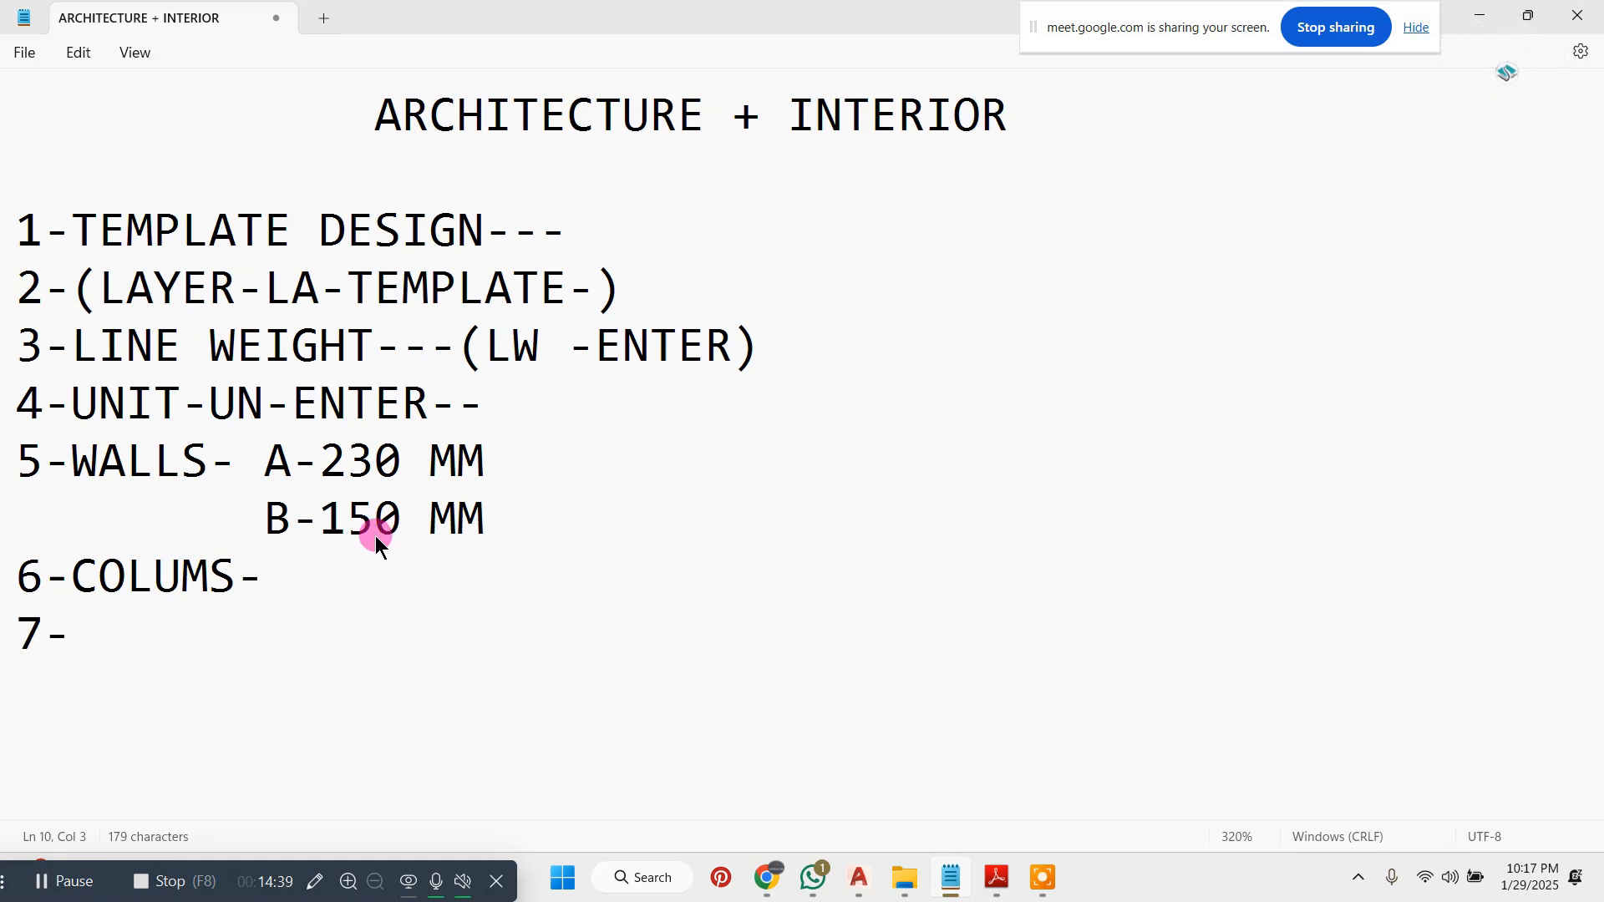
pyautogui.write('BLOCK-')
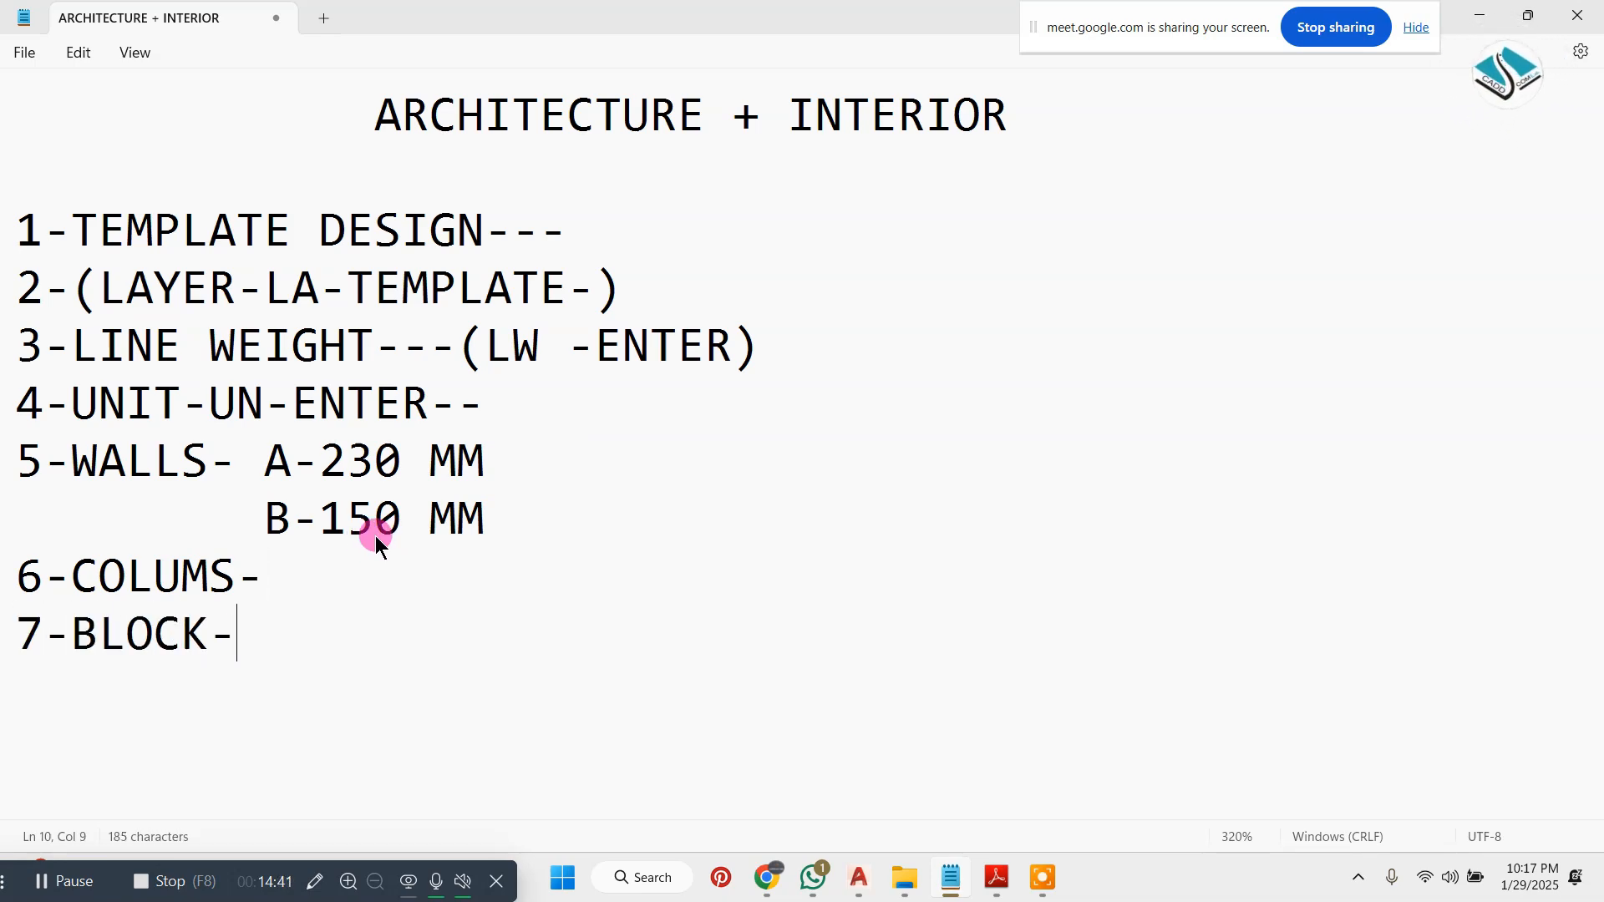
pyautogui.write('B-ENTER')
pyautogui.press('Return')
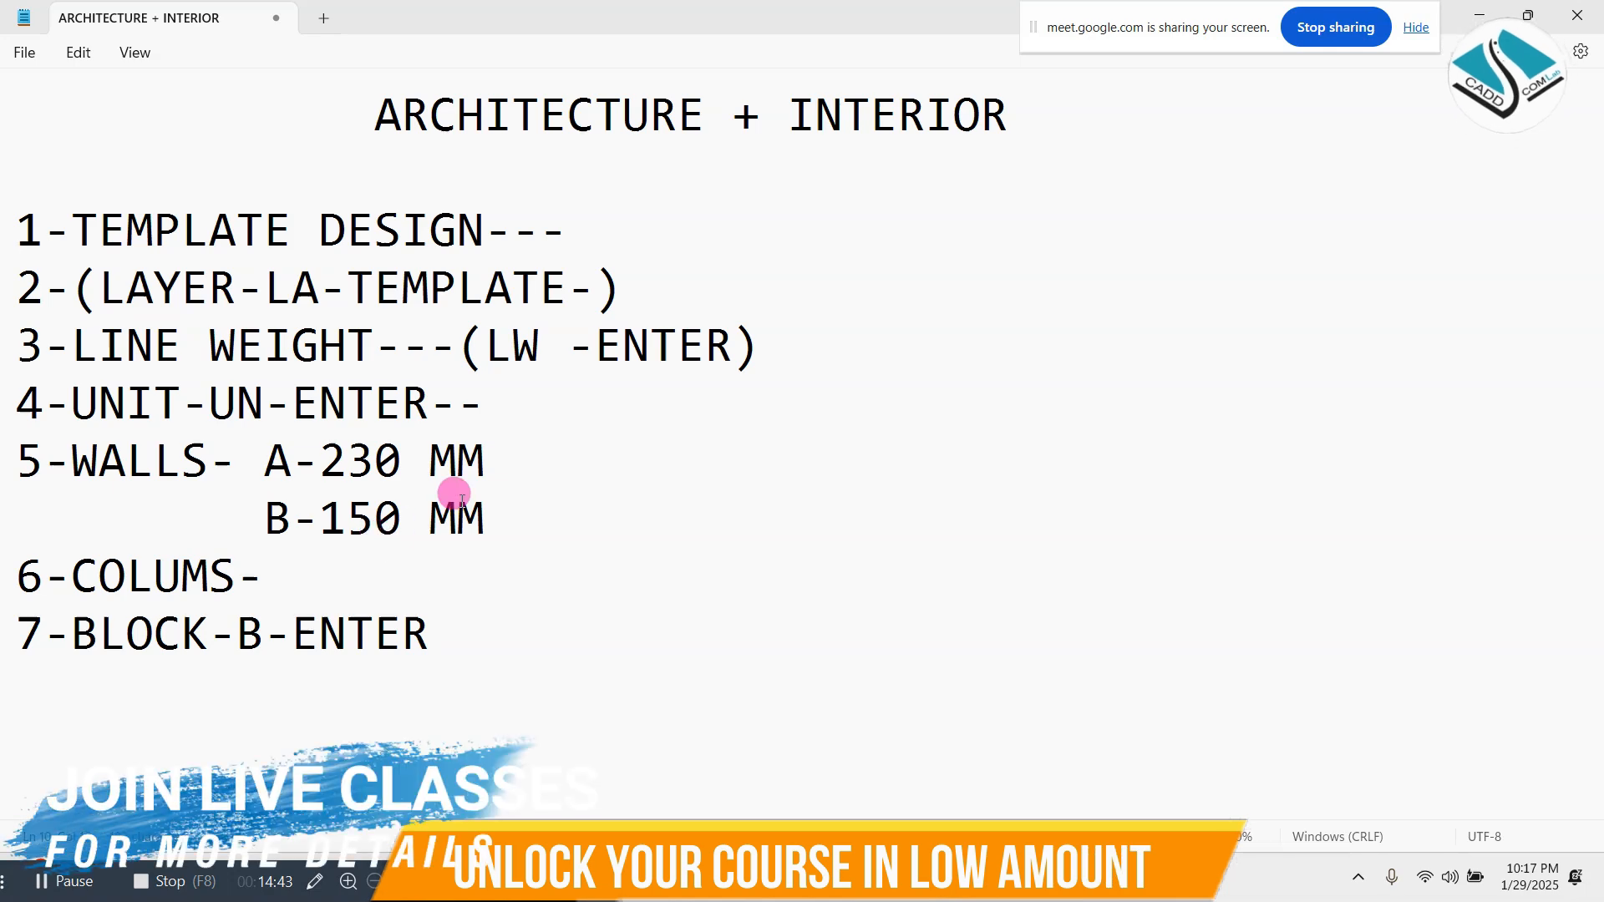
# - Return to the AutoCAD drawing and define the column symbol as a block named SDSF with its lower-left corner as base point
pyautogui.click(1493, 2)
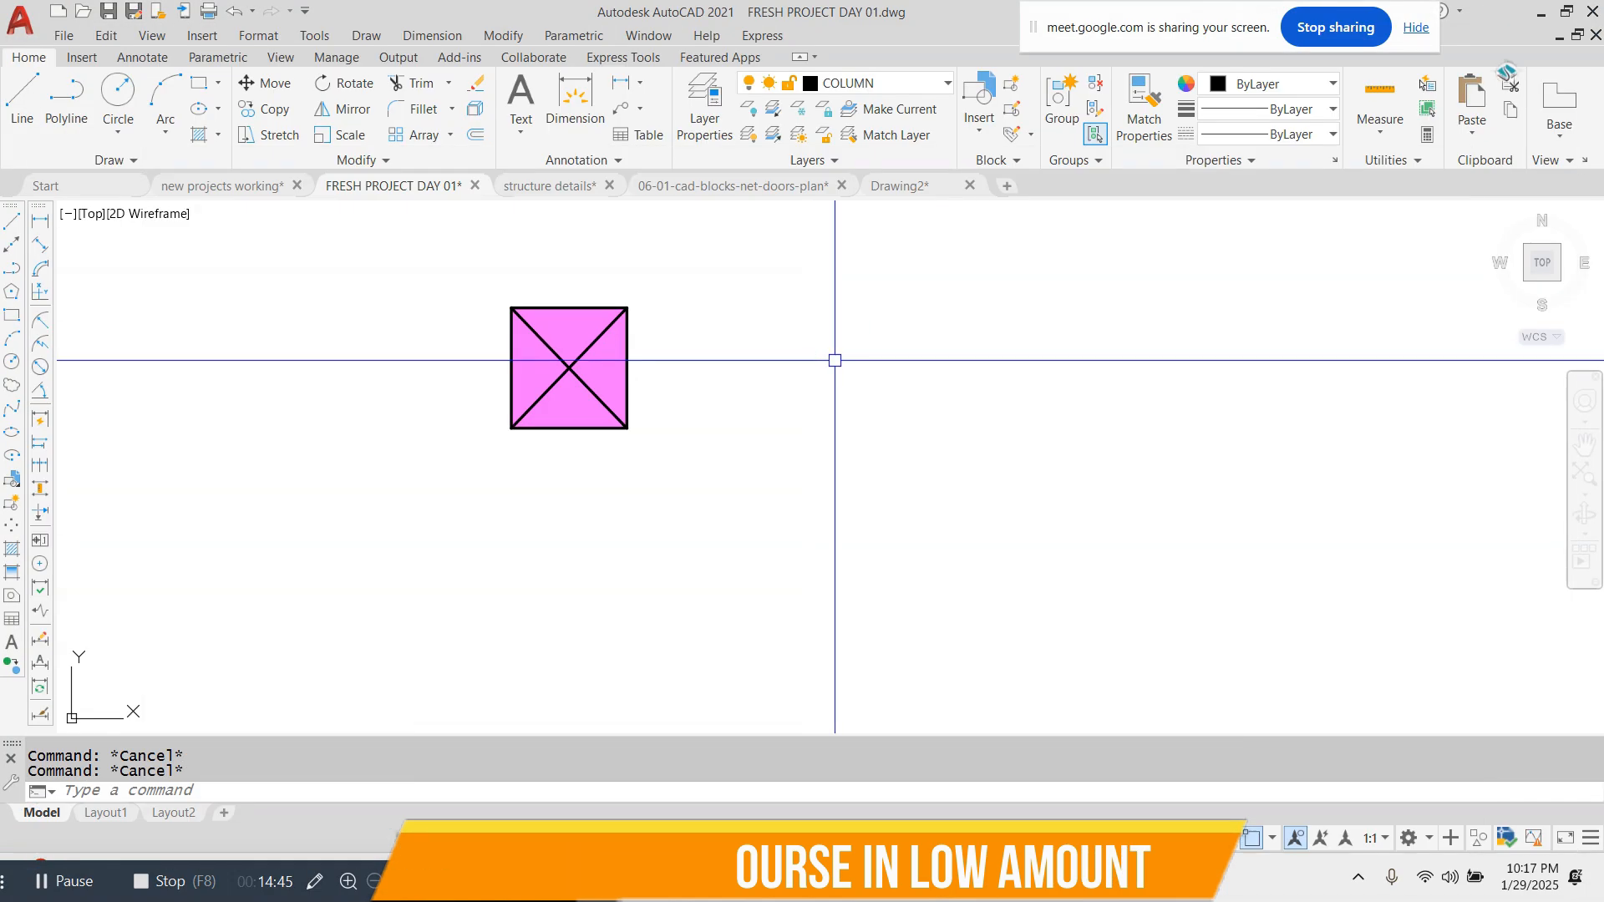
pyautogui.write('B')
pyautogui.press('Return')
pyautogui.write('SDSF')
pyautogui.click(712, 366)
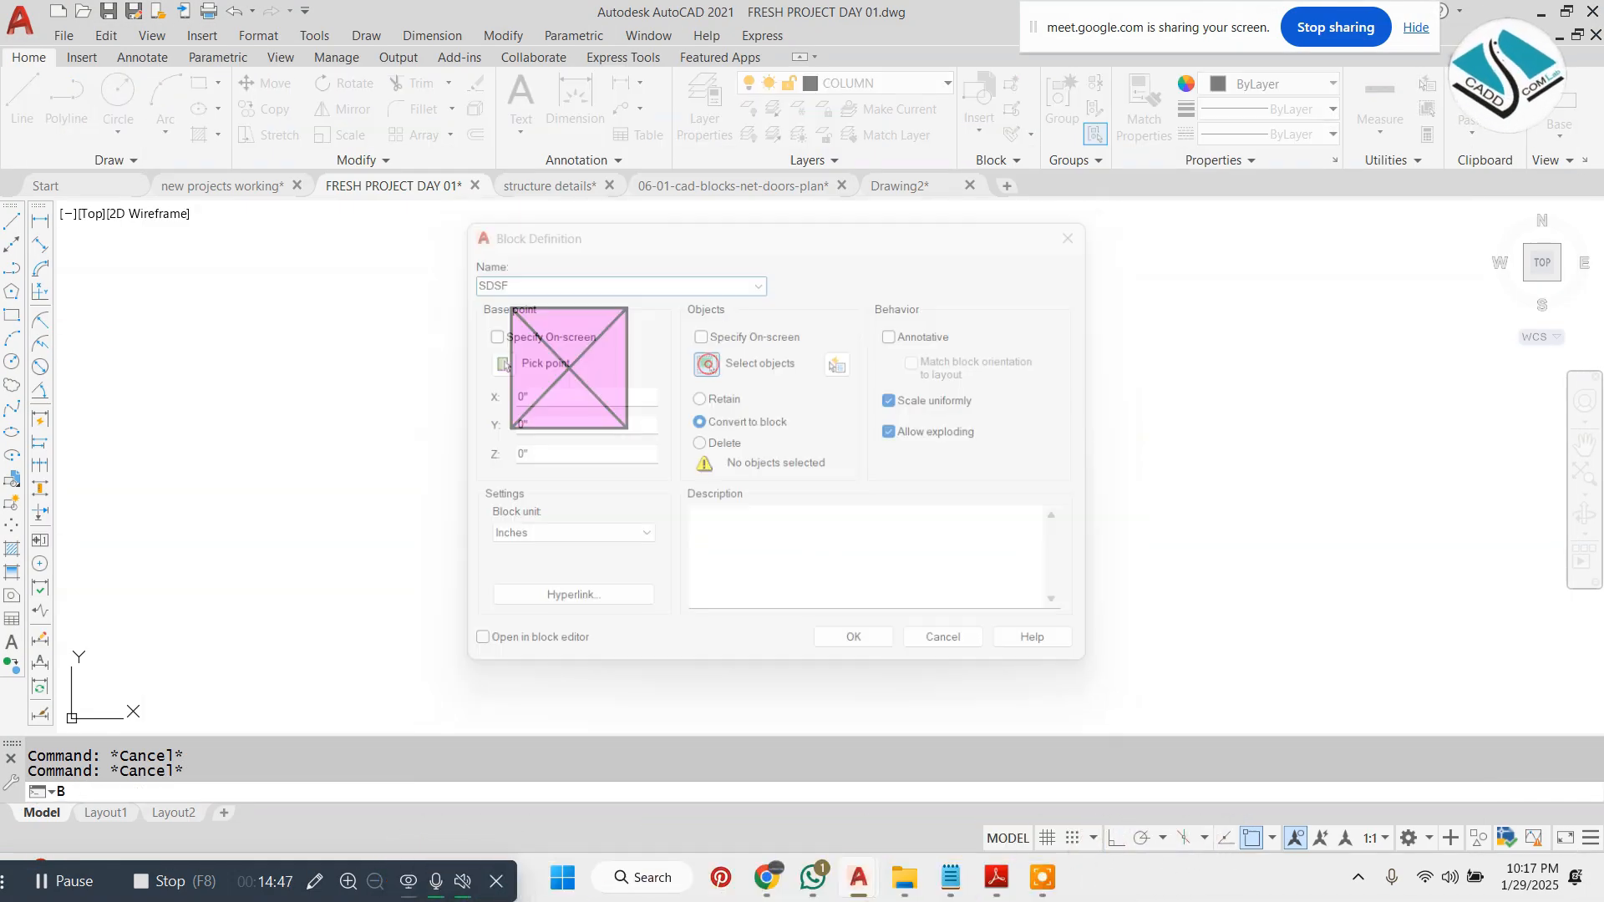
pyautogui.click(692, 269)
pyautogui.click(390, 529)
pyautogui.press('Return')
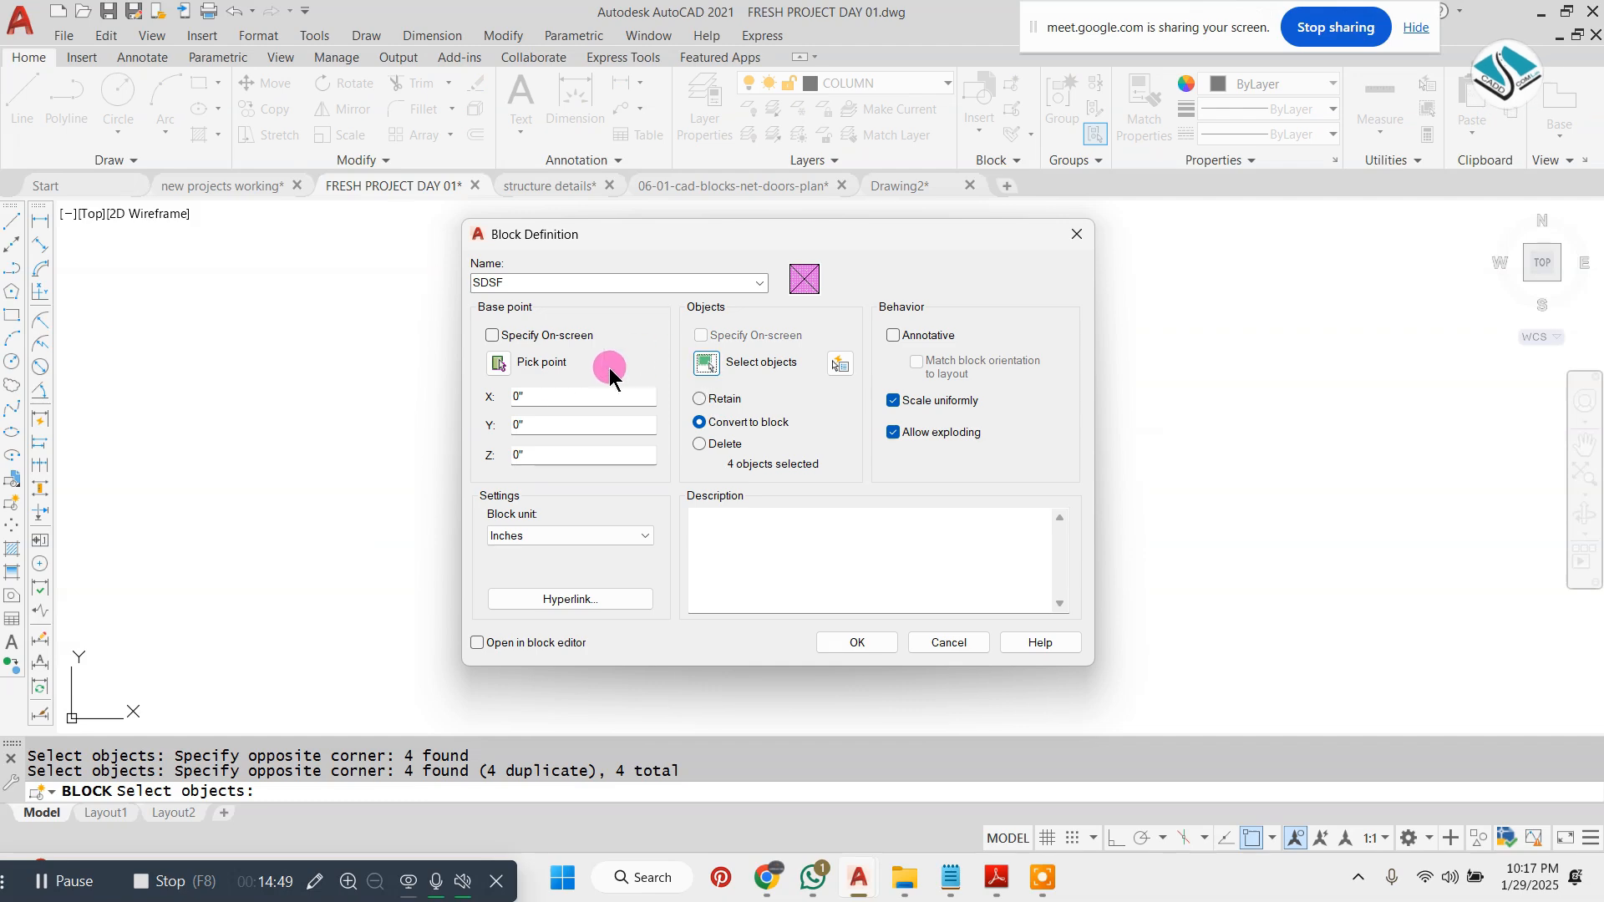
pyautogui.click(499, 362)
pyautogui.click(507, 427)
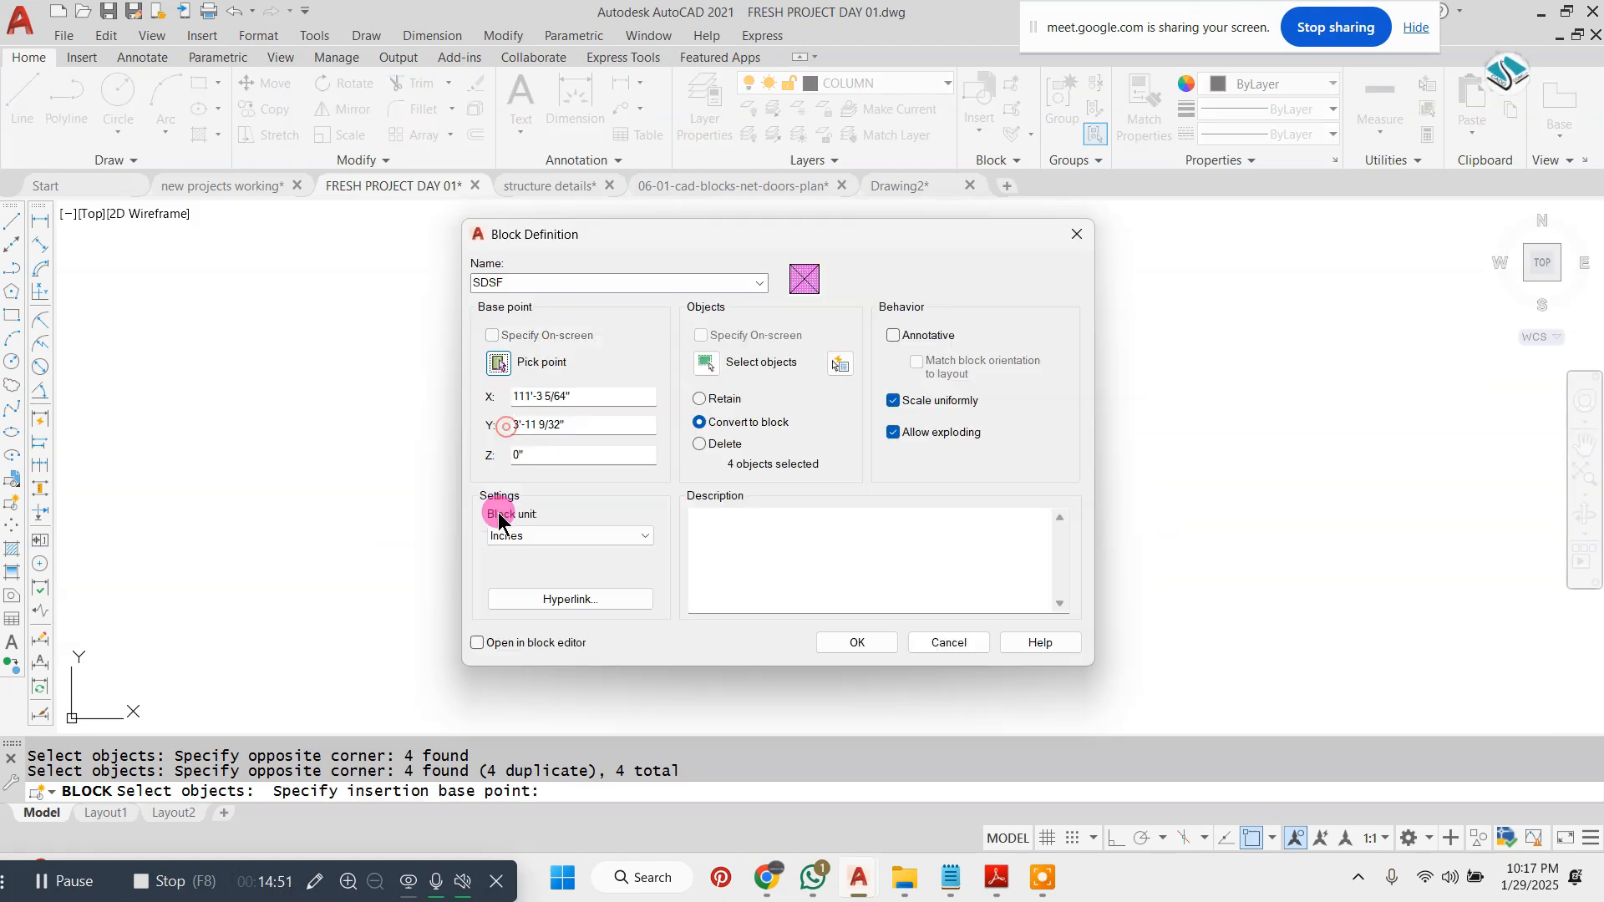
pyautogui.click(853, 642)
pyautogui.click(750, 345)
pyautogui.click(423, 487)
pyautogui.write('co')
pyautogui.press('Return')
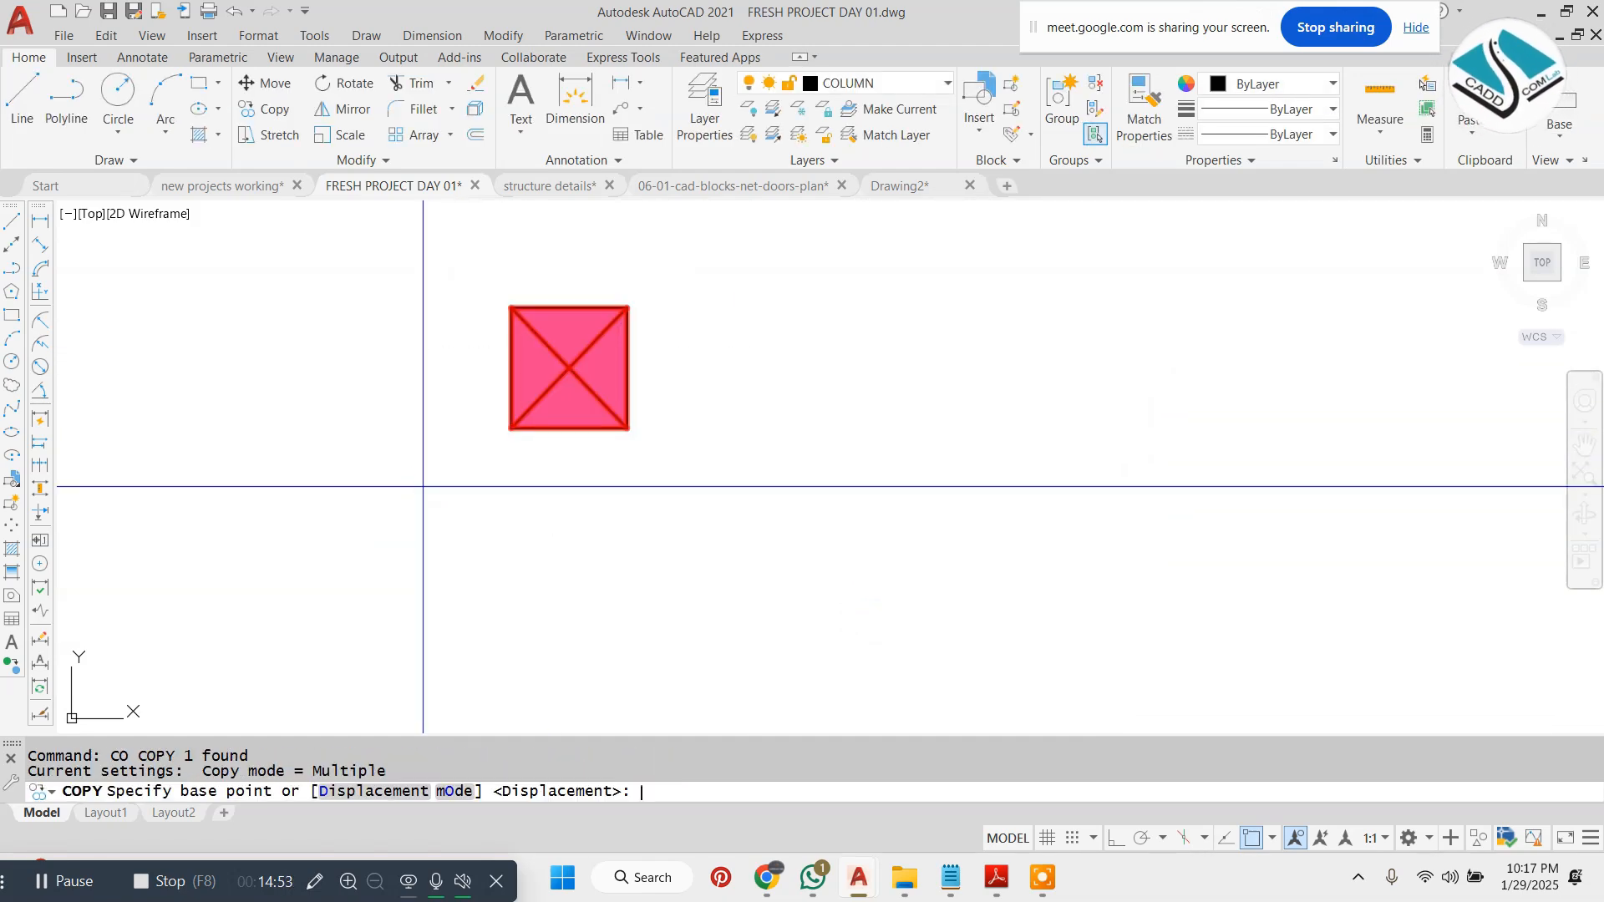
pyautogui.click(511, 427)
pyautogui.scroll(-2, 468, 443)
pyautogui.moveTo(718, 455); pyautogui.dragTo(351, 573, button='middle')
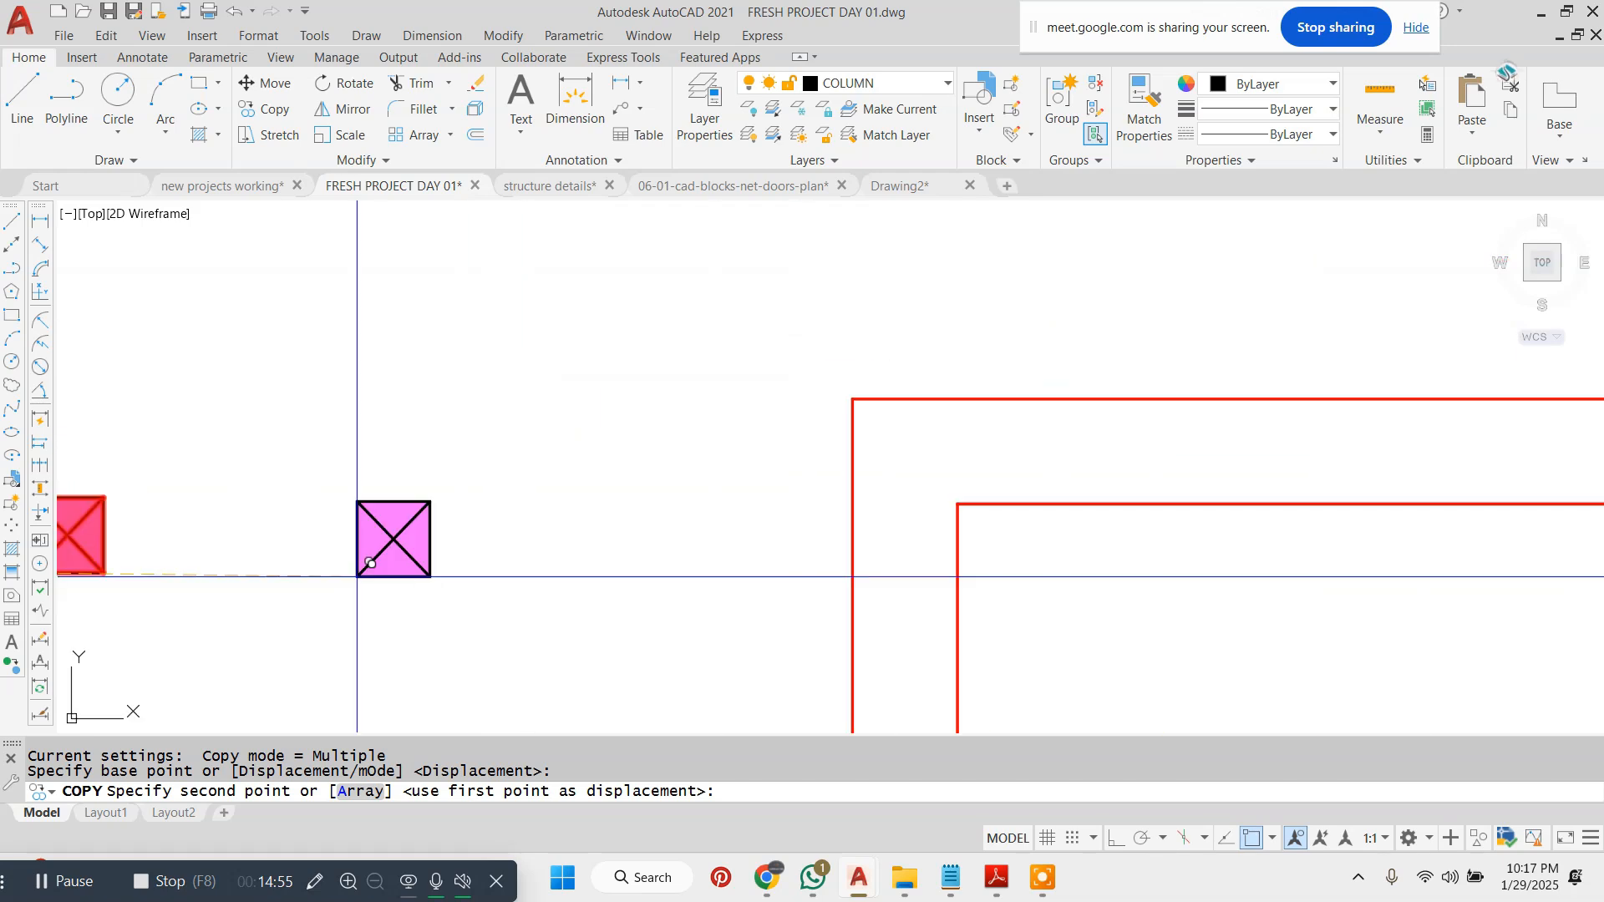
pyautogui.scroll(-2, 852, 494)
pyautogui.press('Escape')
# - Scale the column block by reference from its top edge length to the wall thickness picked at the copied plan's upper-left corner
pyautogui.scroll(2, 543, 492)
pyautogui.click(637, 440)
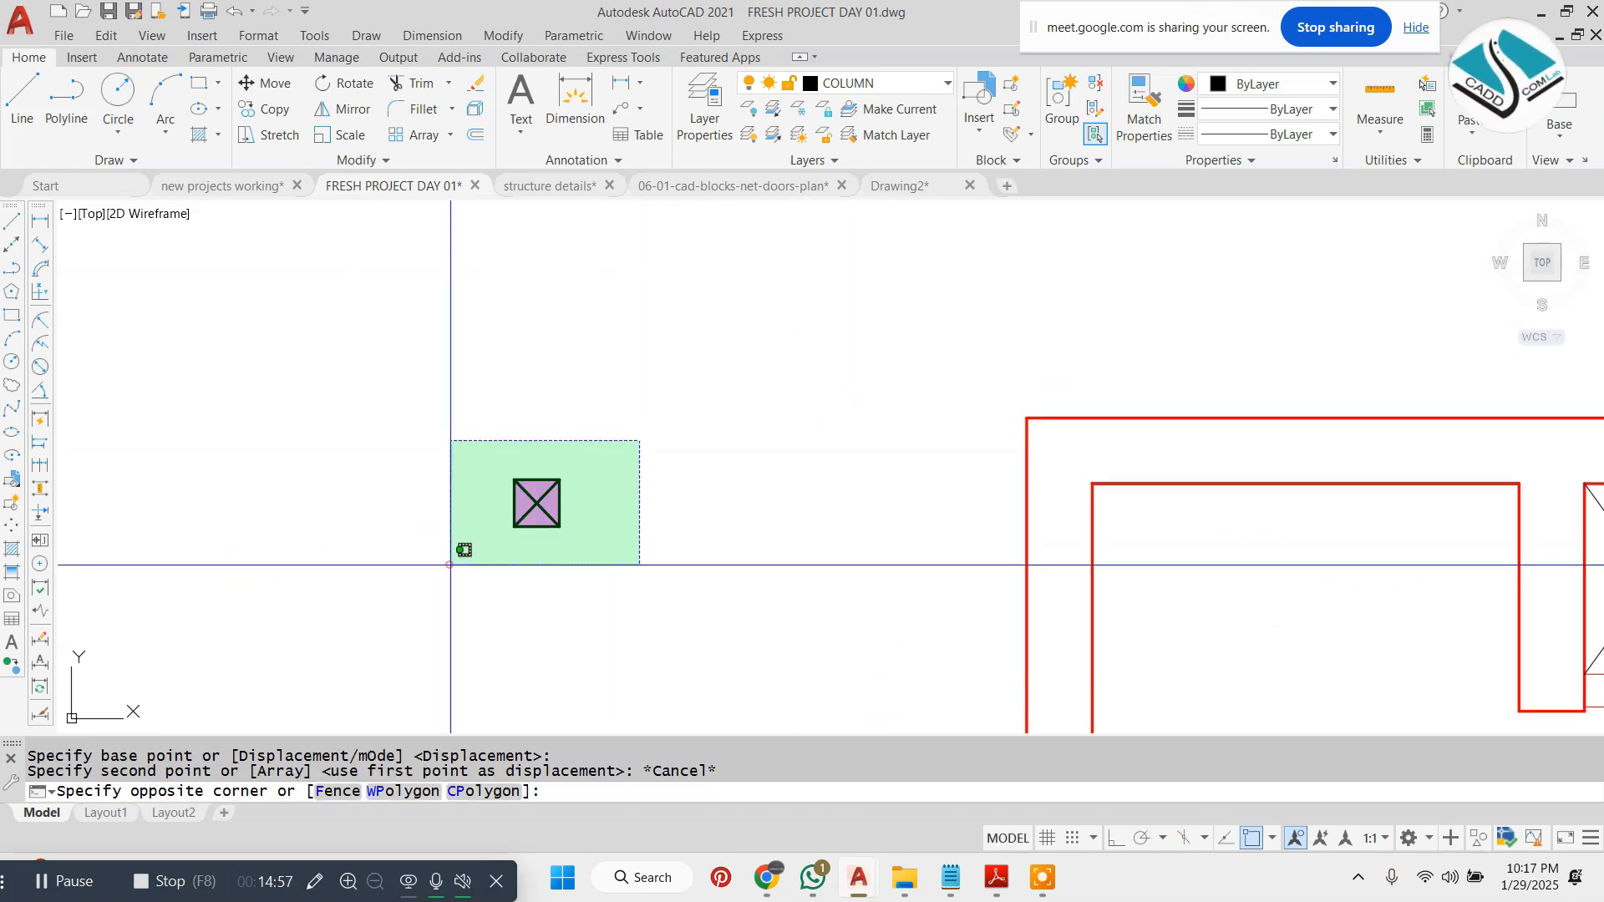
pyautogui.click(448, 558)
pyautogui.write('sc')
pyautogui.press('Return')
pyautogui.scroll(3, 501, 492)
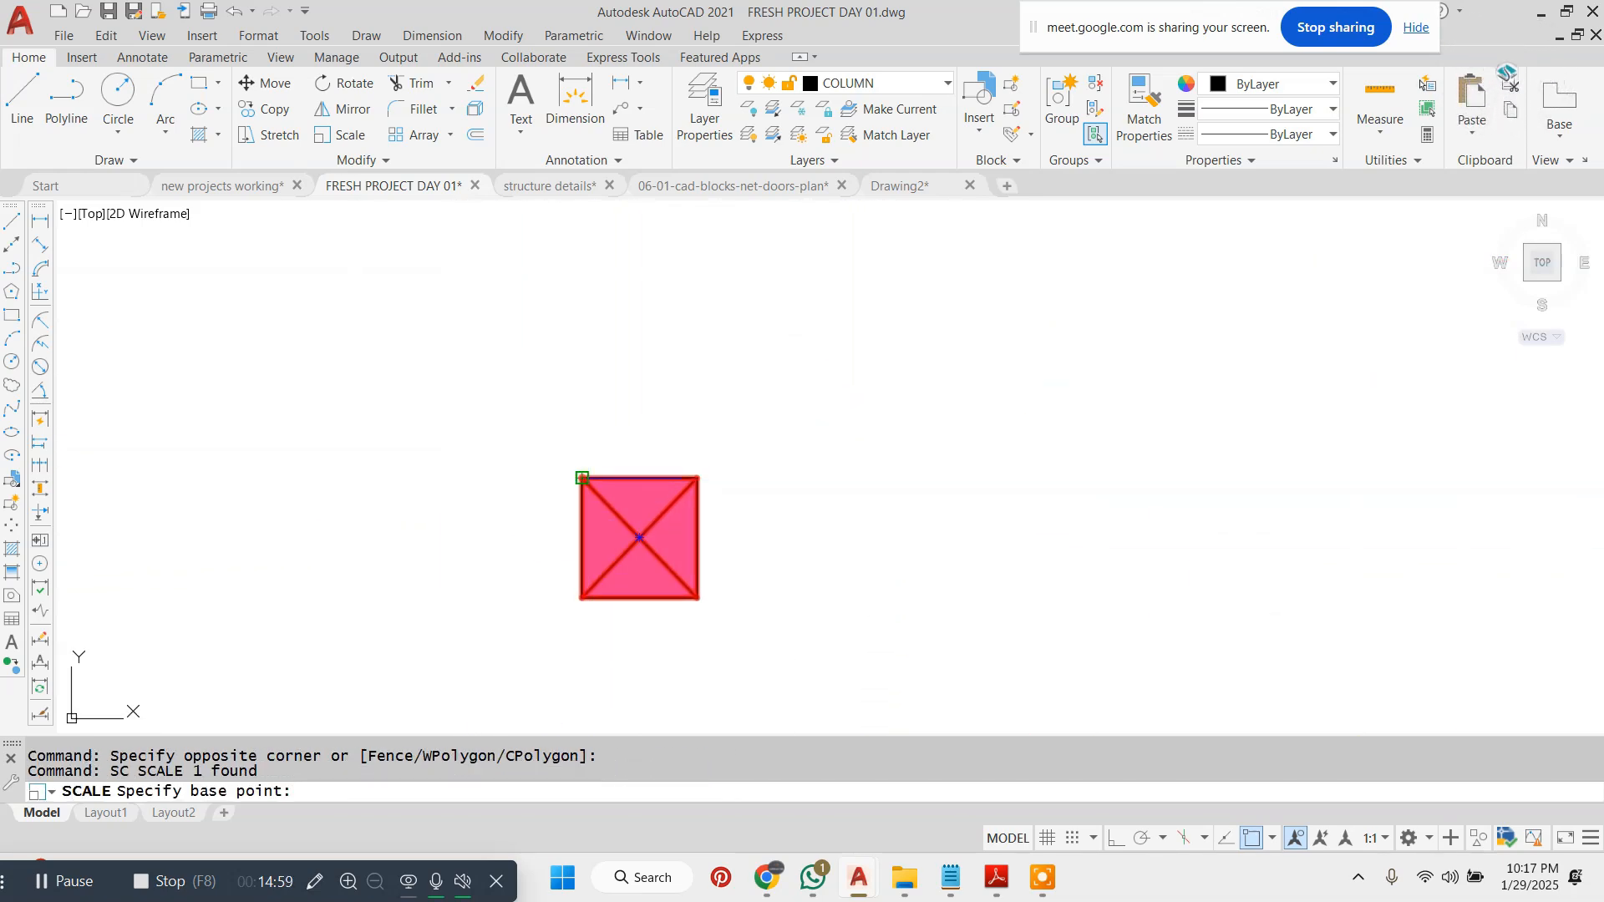
pyautogui.click(582, 477)
pyautogui.write('r')
pyautogui.press('Return')
pyautogui.click(582, 477)
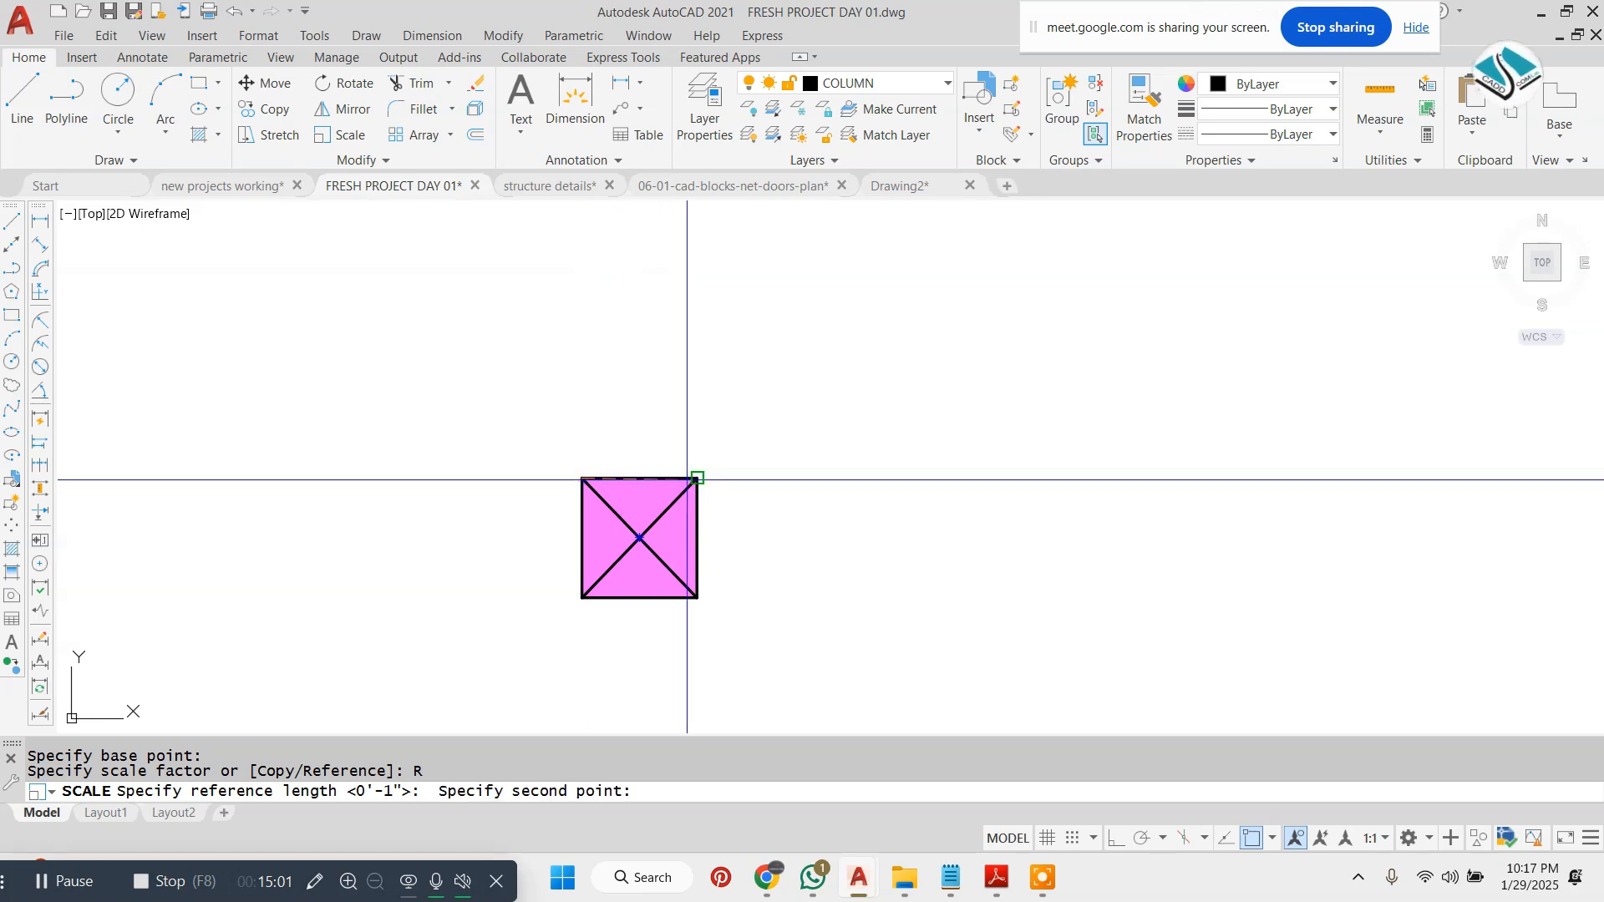
pyautogui.click(696, 477)
pyautogui.press('Return')
pyautogui.scroll(-4, 584, 493)
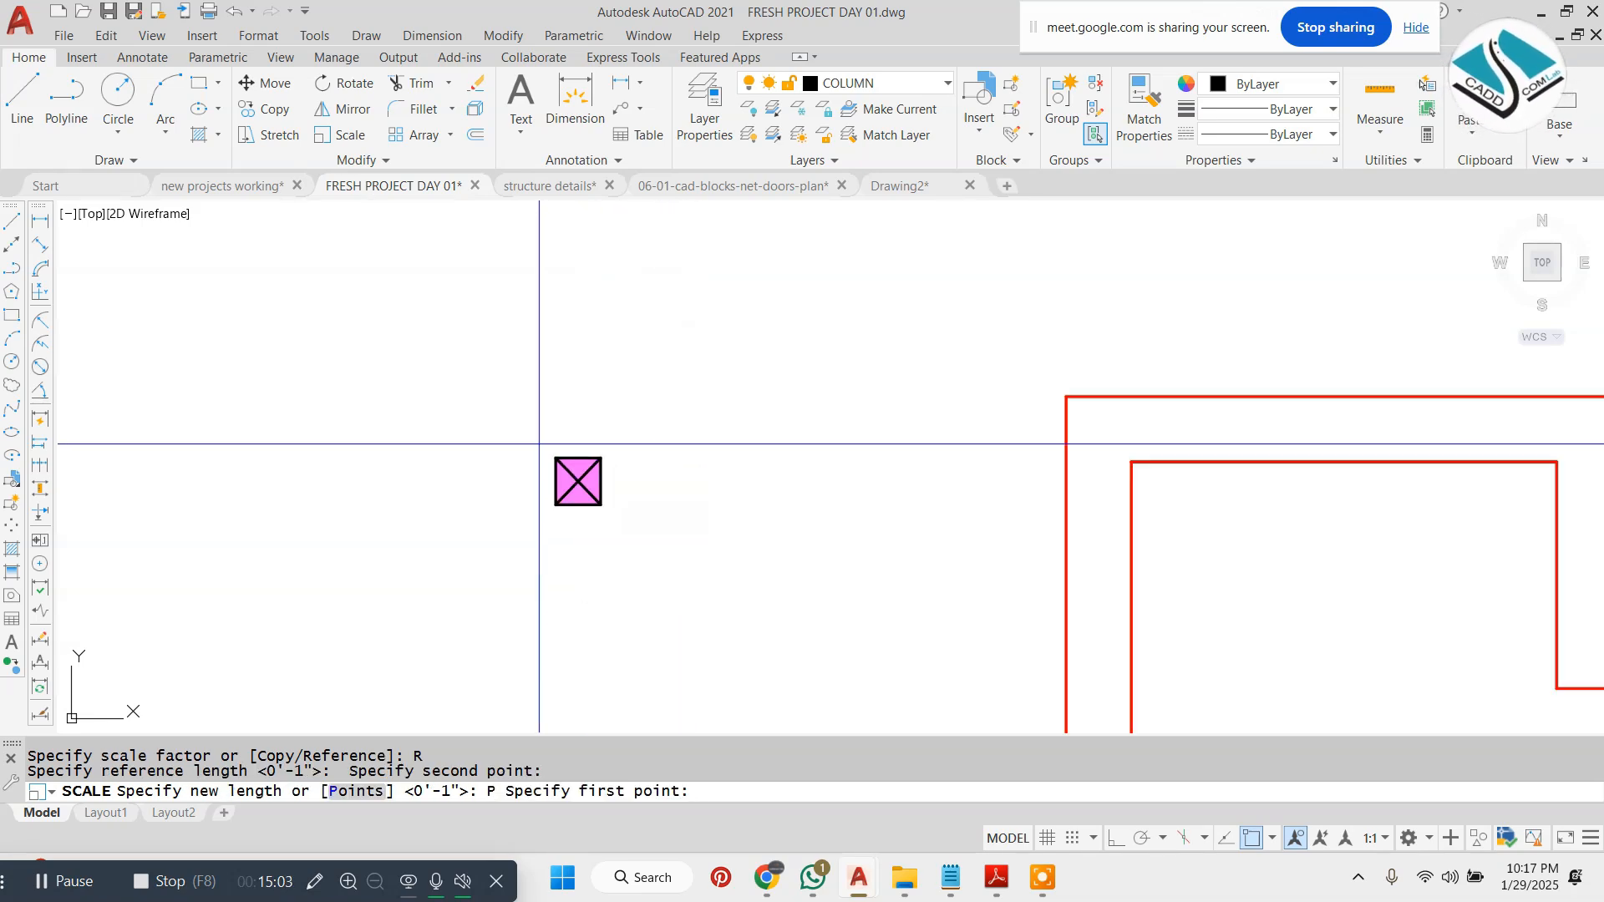
pyautogui.scroll(2, 948, 482)
pyautogui.click(948, 482)
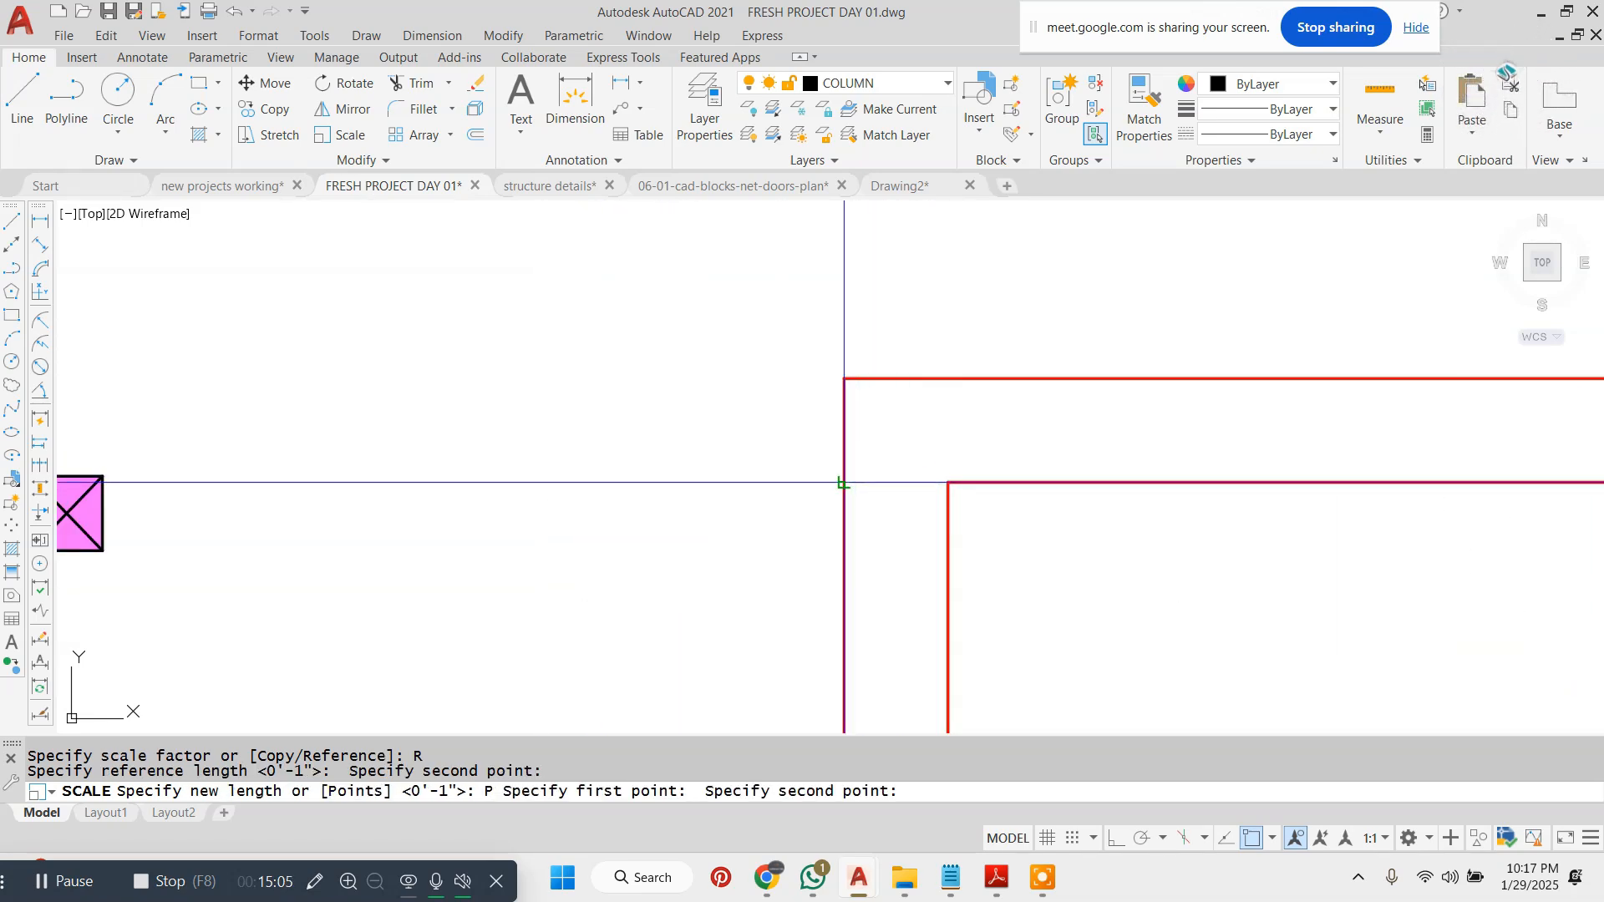
pyautogui.click(843, 481)
# - Move the scaled column block by its lower-left corner to the upper-left corner area of the copied wall plan
pyautogui.moveTo(437, 504); pyautogui.dragTo(789, 454, button='middle')
pyautogui.click(639, 374)
pyautogui.press('Return')
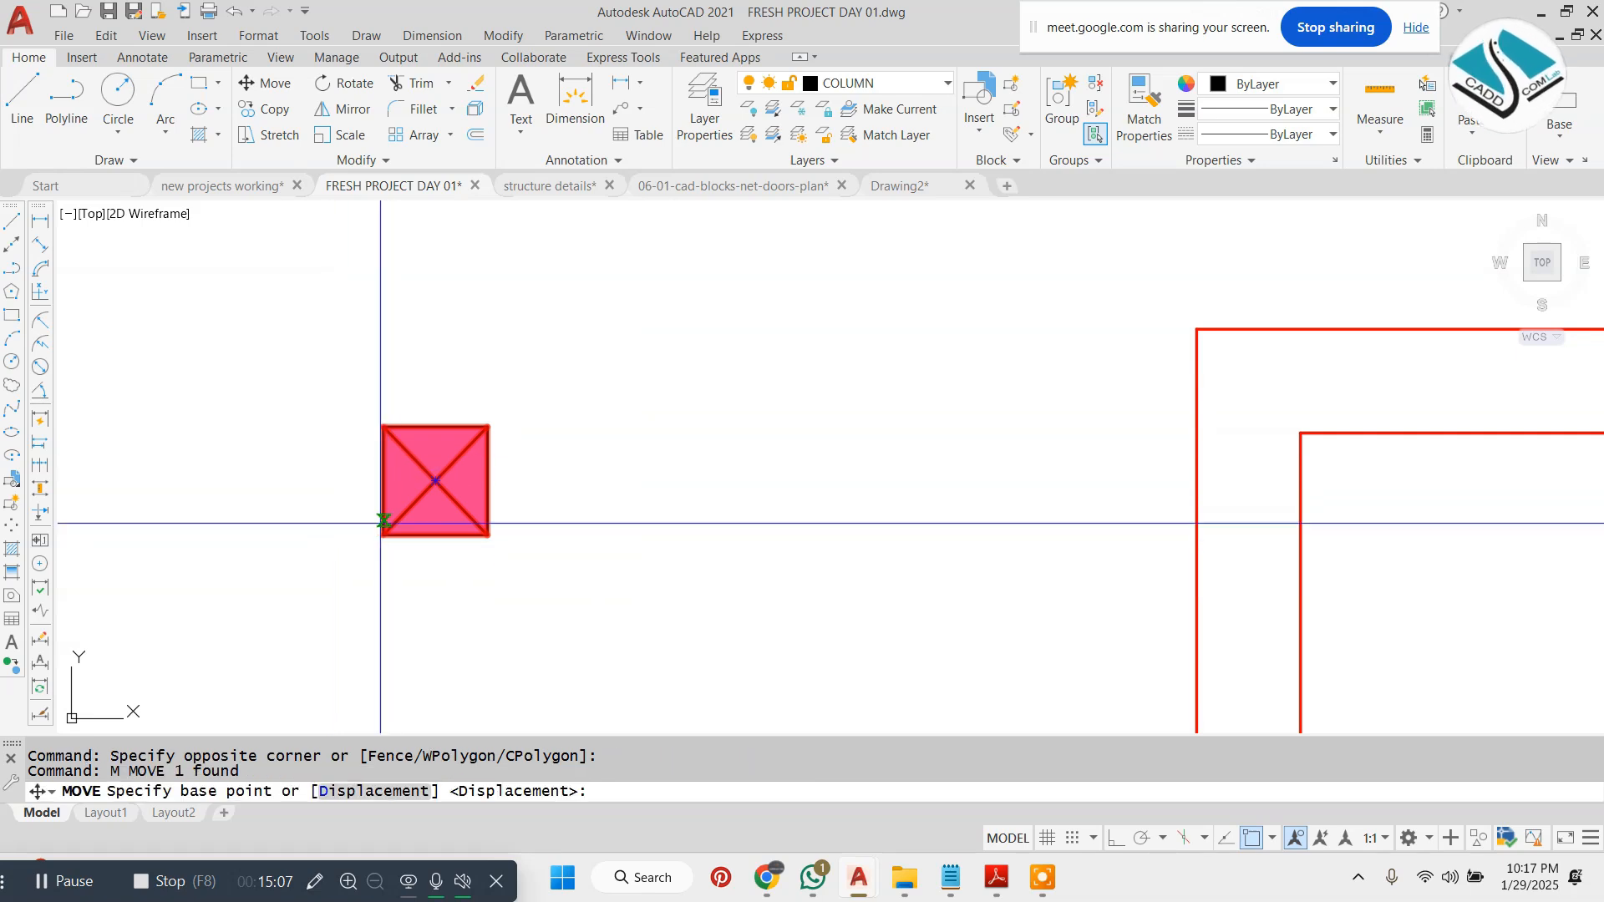
pyautogui.click(385, 533)
pyautogui.scroll(4, 1294, 399)
pyautogui.click(1199, 379)
# - Move the column block so its lower-right corner meets the inner wall corner at the plan's upper left
pyautogui.click(1127, 443)
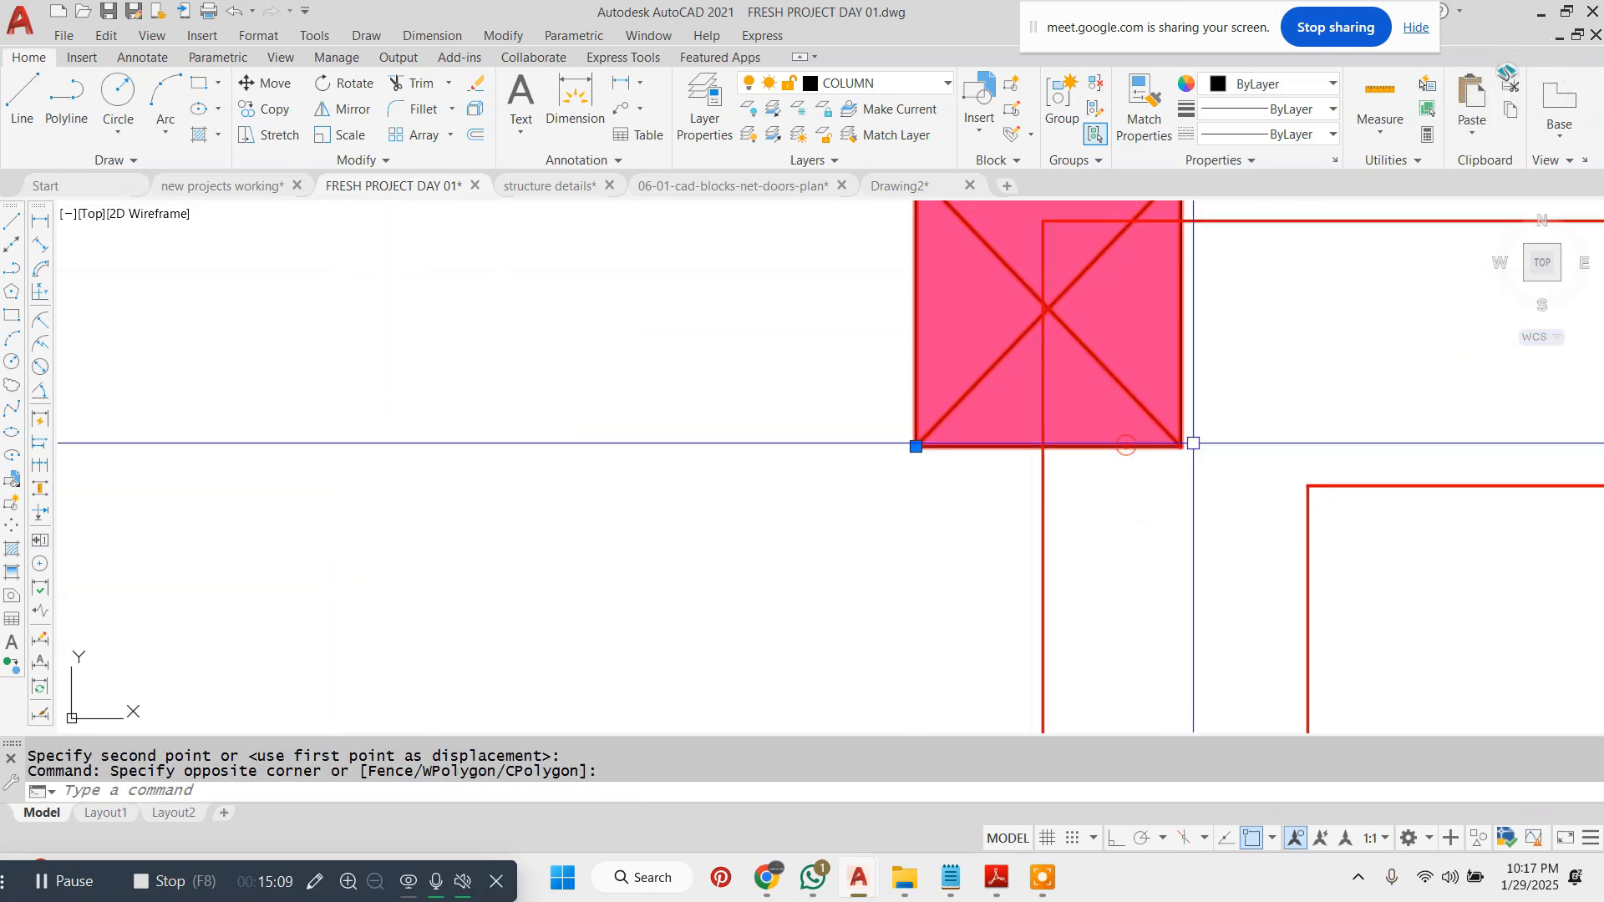
pyautogui.moveTo(1192, 444); pyautogui.dragTo(875, 417, button='middle')
pyautogui.write('m')
pyautogui.press('Return')
pyautogui.click(864, 420)
pyautogui.click(991, 460)
pyautogui.scroll(-4, 994, 434)
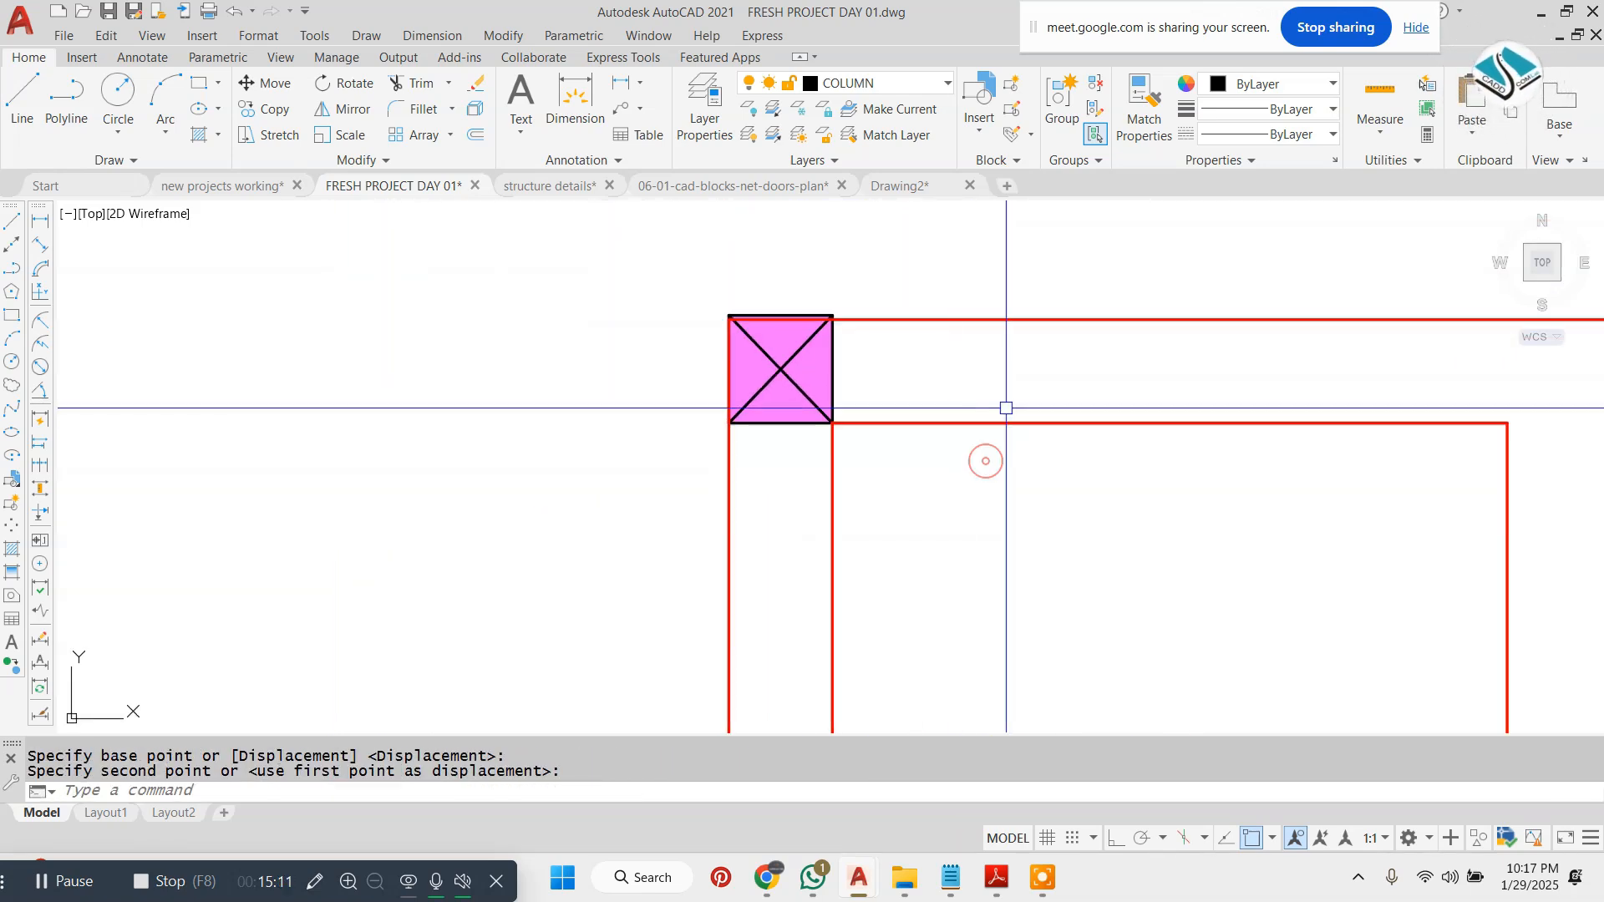
pyautogui.moveTo(1002, 404); pyautogui.dragTo(509, 397, button='middle')
pyautogui.press('Escape')
pyautogui.press('Escape')
pyautogui.scroll(-2, 437, 357)
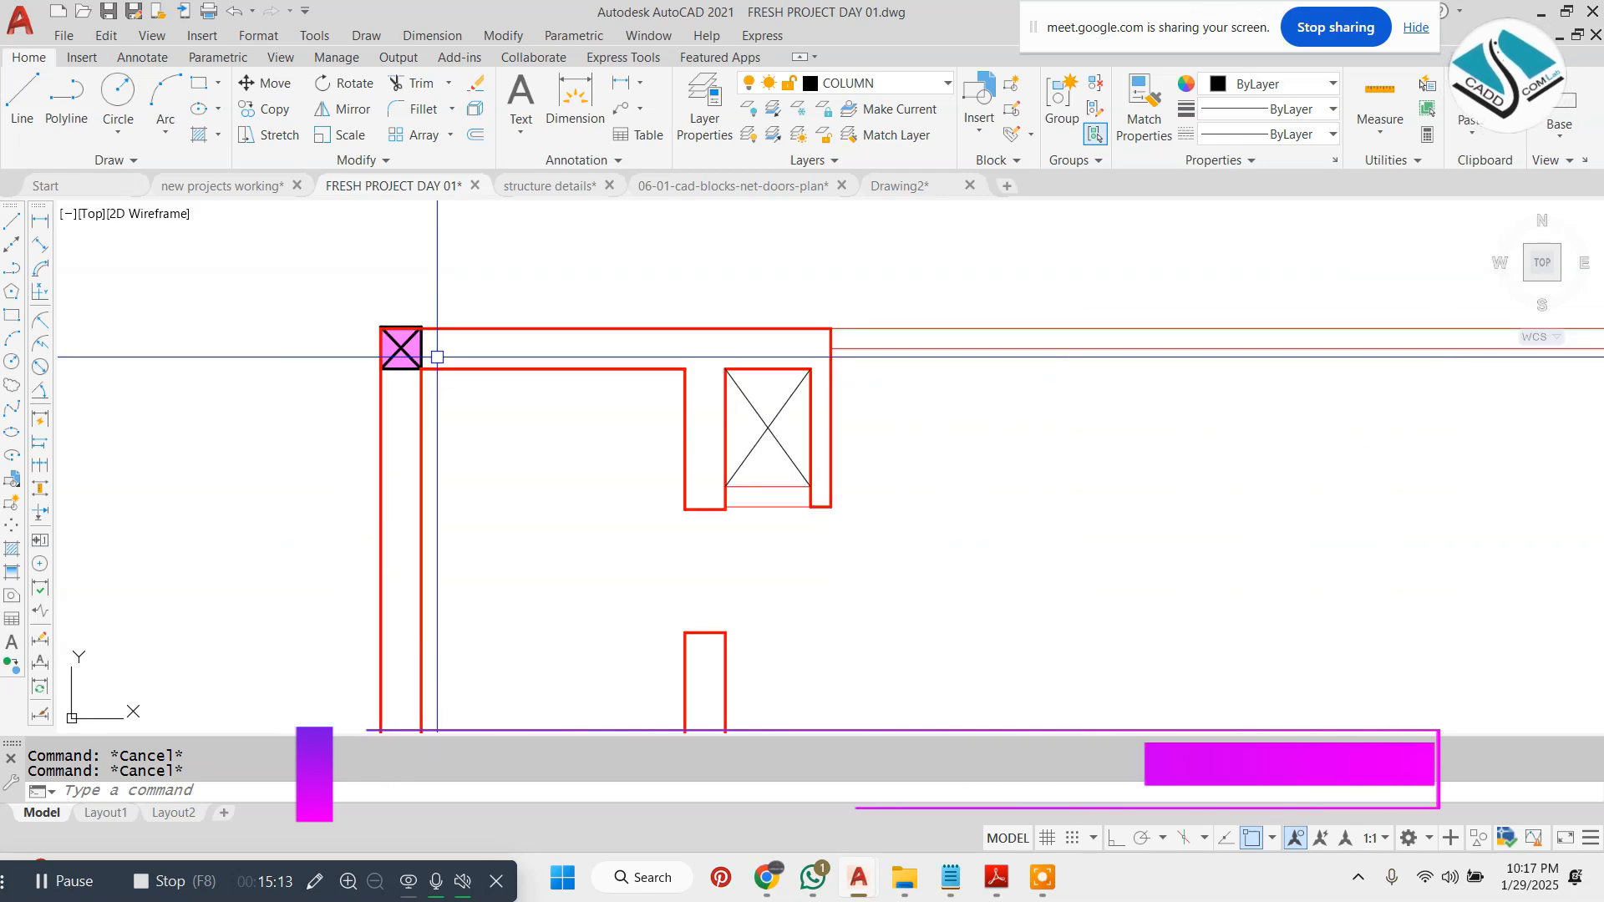
# - Erase the column block from the upper-left wall corner of the copied plan
pyautogui.click(422, 347)
pyautogui.write('e')
pyautogui.press('Return')
pyautogui.press('Escape')
# - Examine the column placement at the wall corners and junctions of the neighbouring plan that already contains columns
pyautogui.scroll(-8, 712, 350)
pyautogui.press('Escape')
pyautogui.scroll(-3, 712, 349)
pyautogui.moveTo(591, 312); pyautogui.dragTo(553, 587, button='middle')
pyautogui.scroll(5, 455, 266)
pyautogui.moveTo(489, 259); pyautogui.dragTo(495, 310, button='middle')
pyautogui.scroll(2, 497, 308)
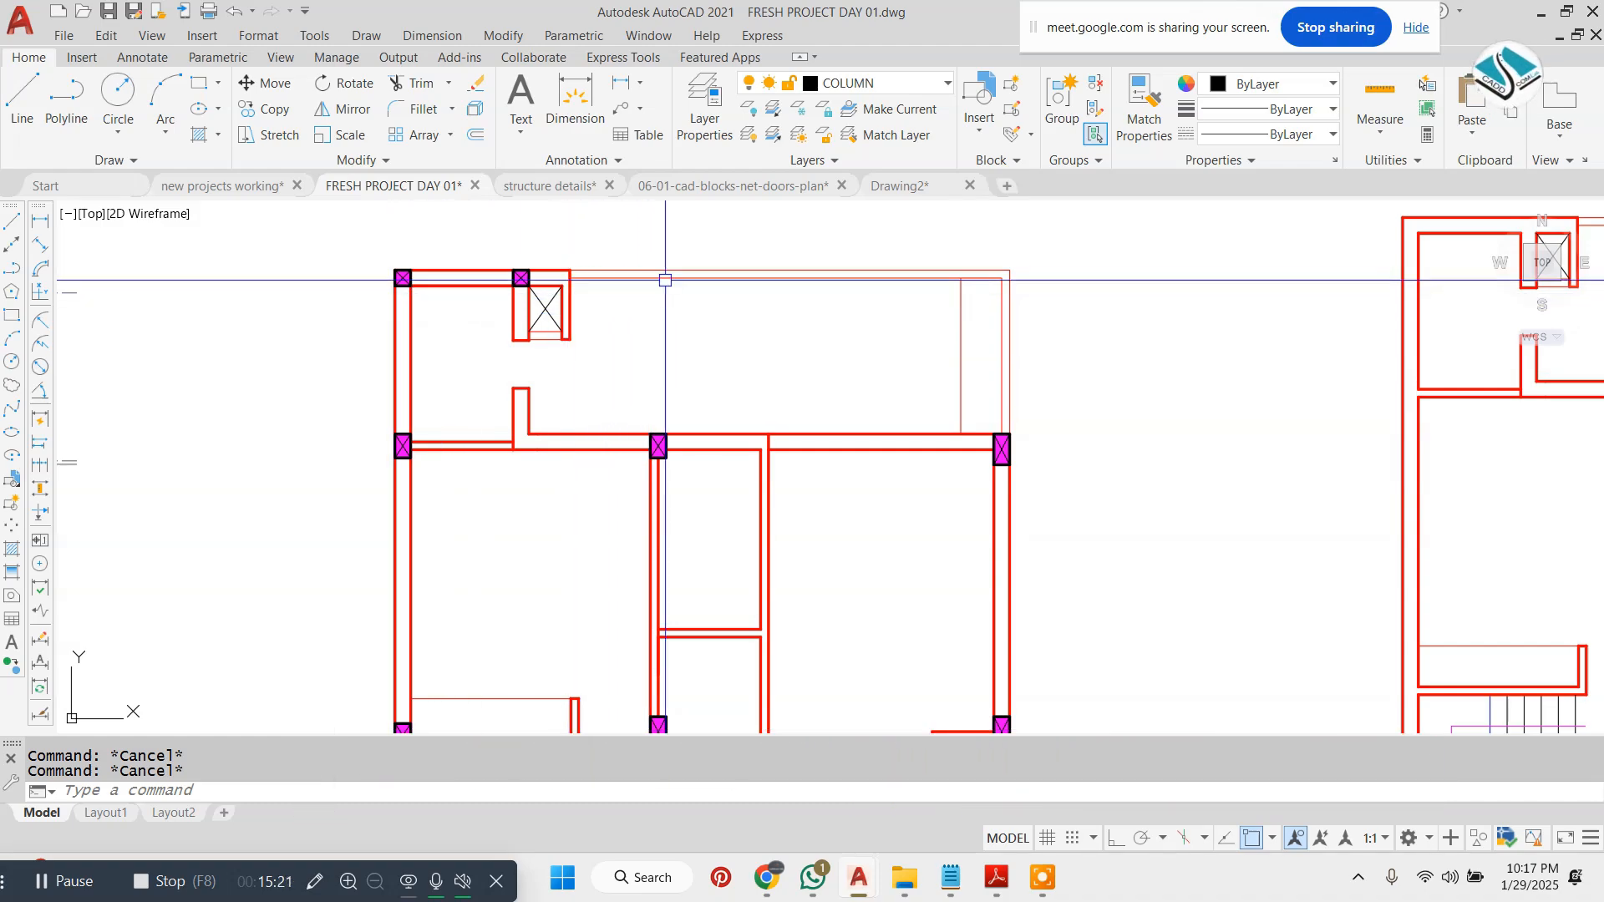
# - Switch to the "structure details" drawing and review the basic rules for column sizes and spacing
pyautogui.click(550, 186)
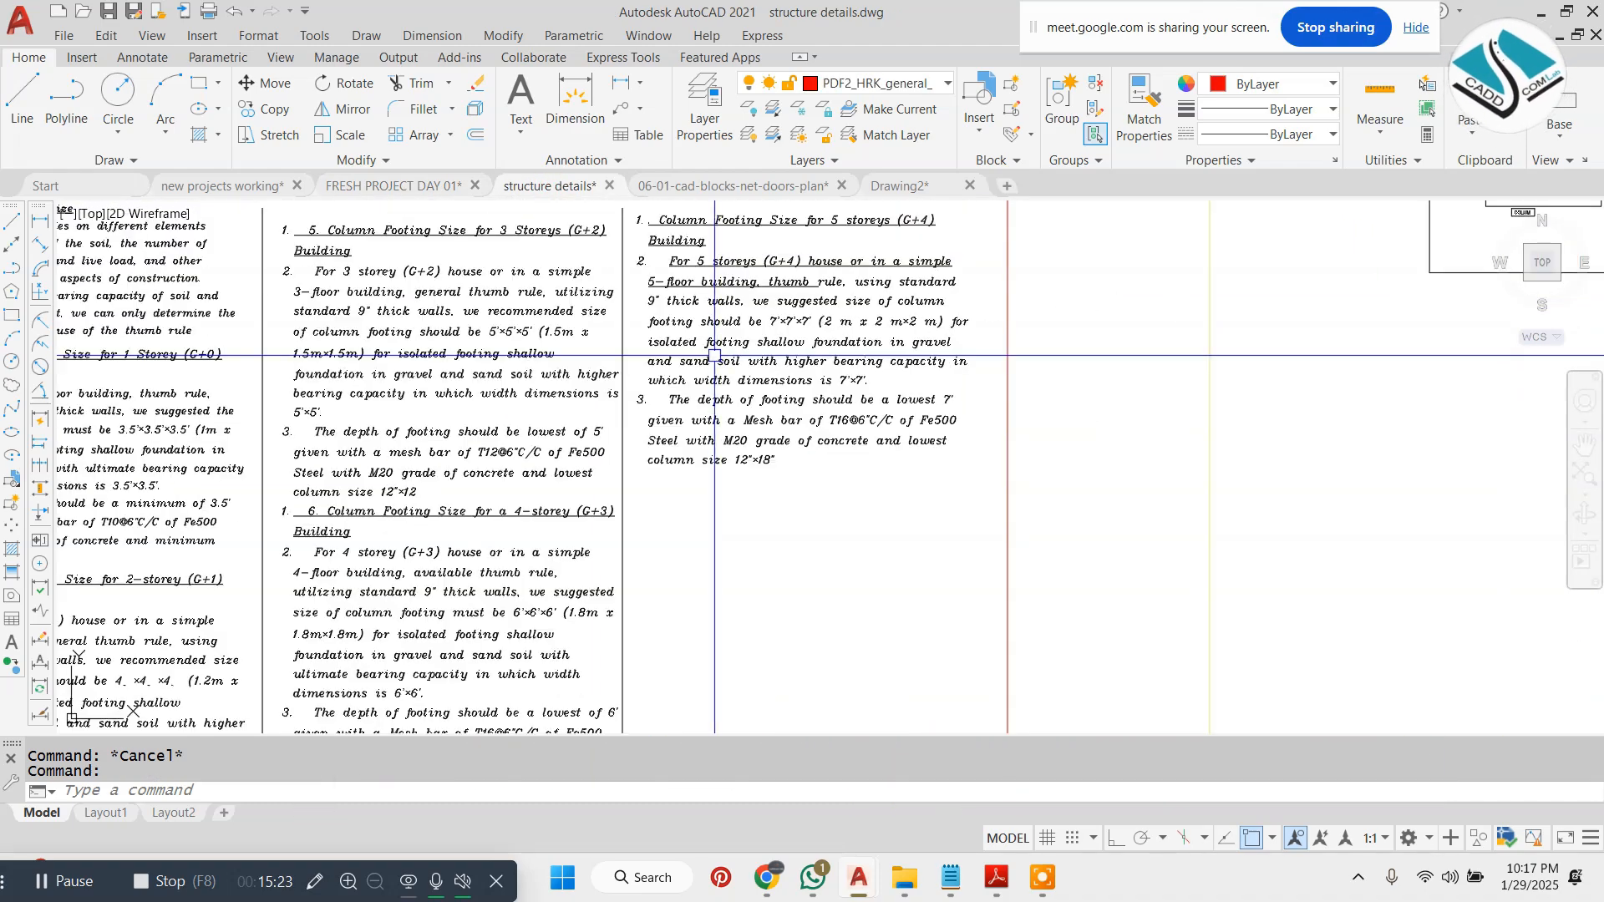
pyautogui.scroll(-3, 714, 355)
pyautogui.scroll(4, 608, 347)
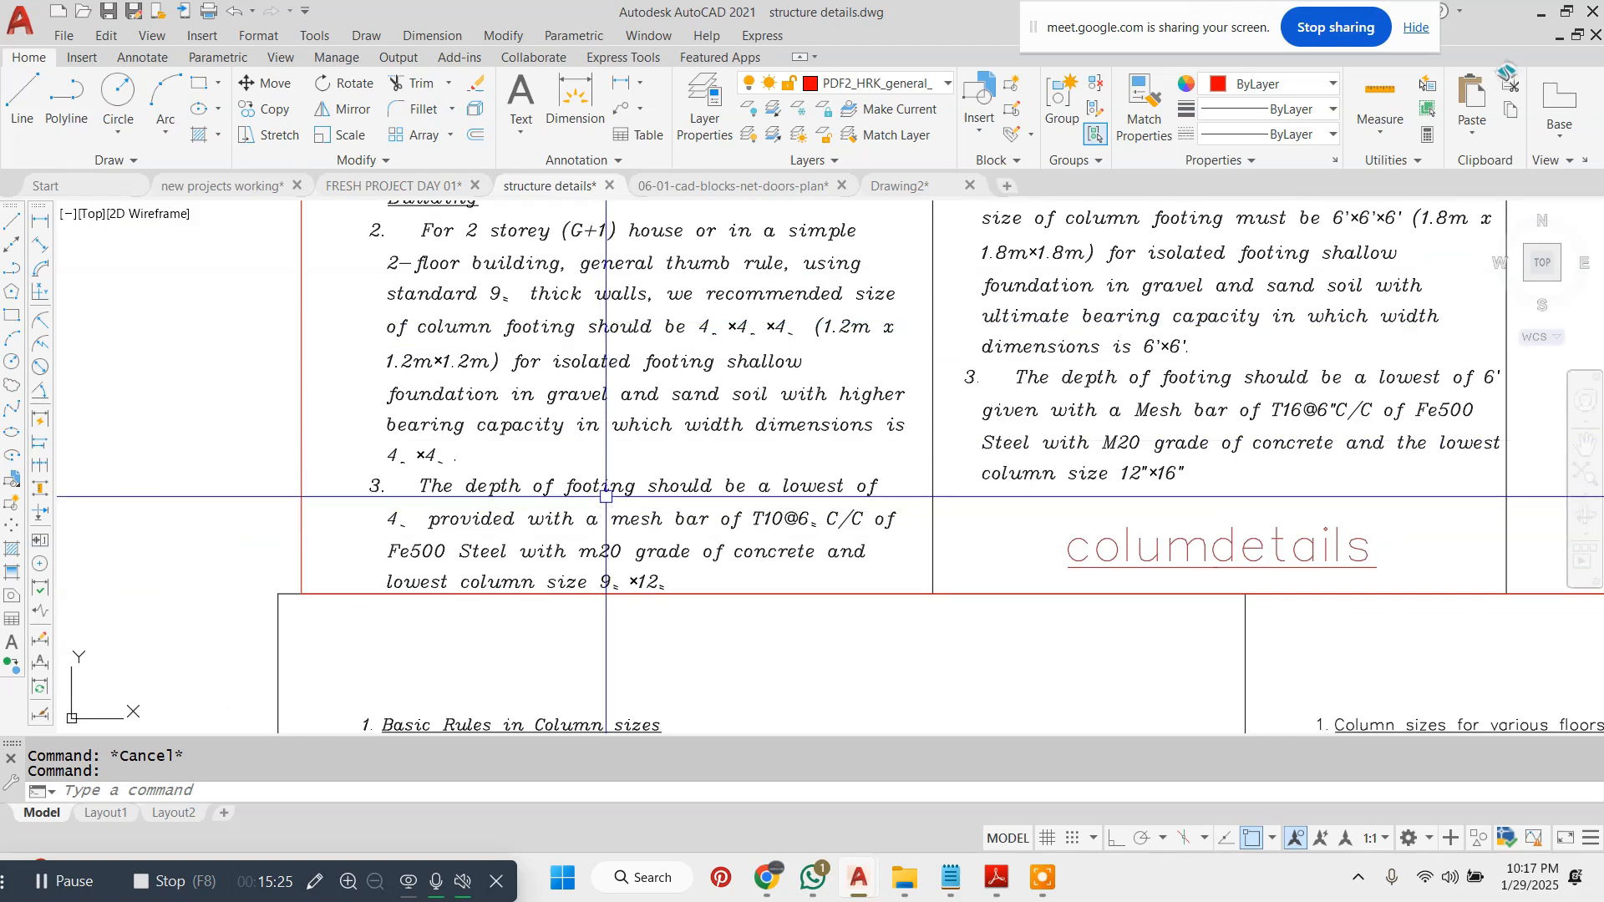
pyautogui.scroll(-3, 606, 497)
pyautogui.scroll(6, 635, 468)
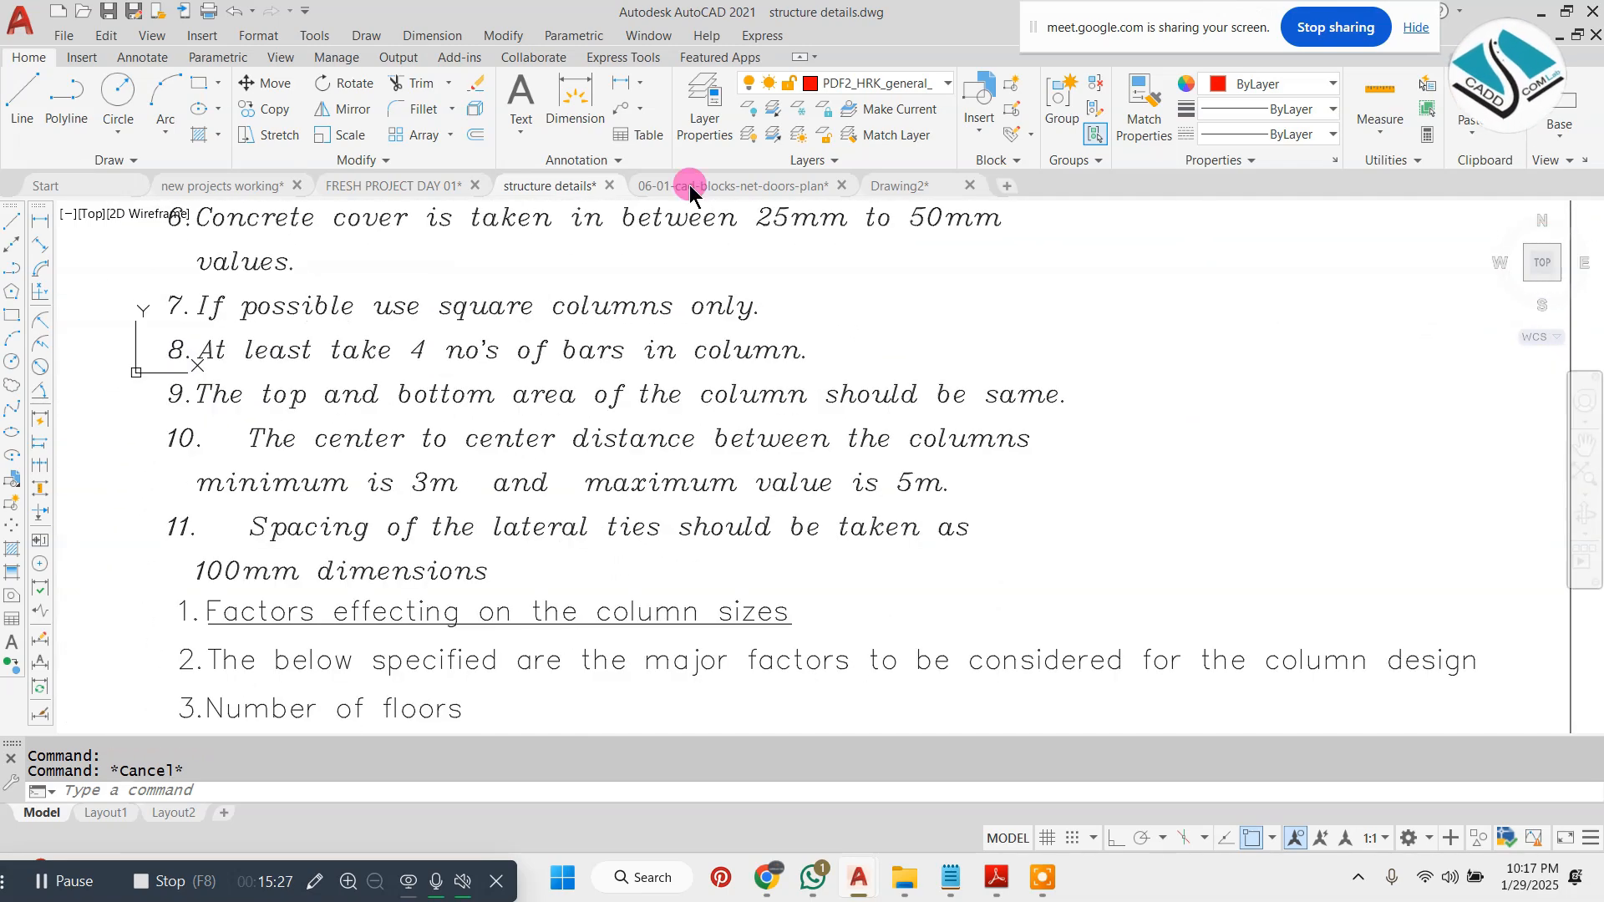
# - Examine the rule on minimum and maximum center-to-center distance between columns, marking it with temporary pen strokes
pyautogui.scroll(2, 528, 512)
pyautogui.moveTo(558, 477); pyautogui.dragTo(615, 459, button='middle')
pyautogui.scroll(-2, 615, 460)
pyautogui.press('Escape')
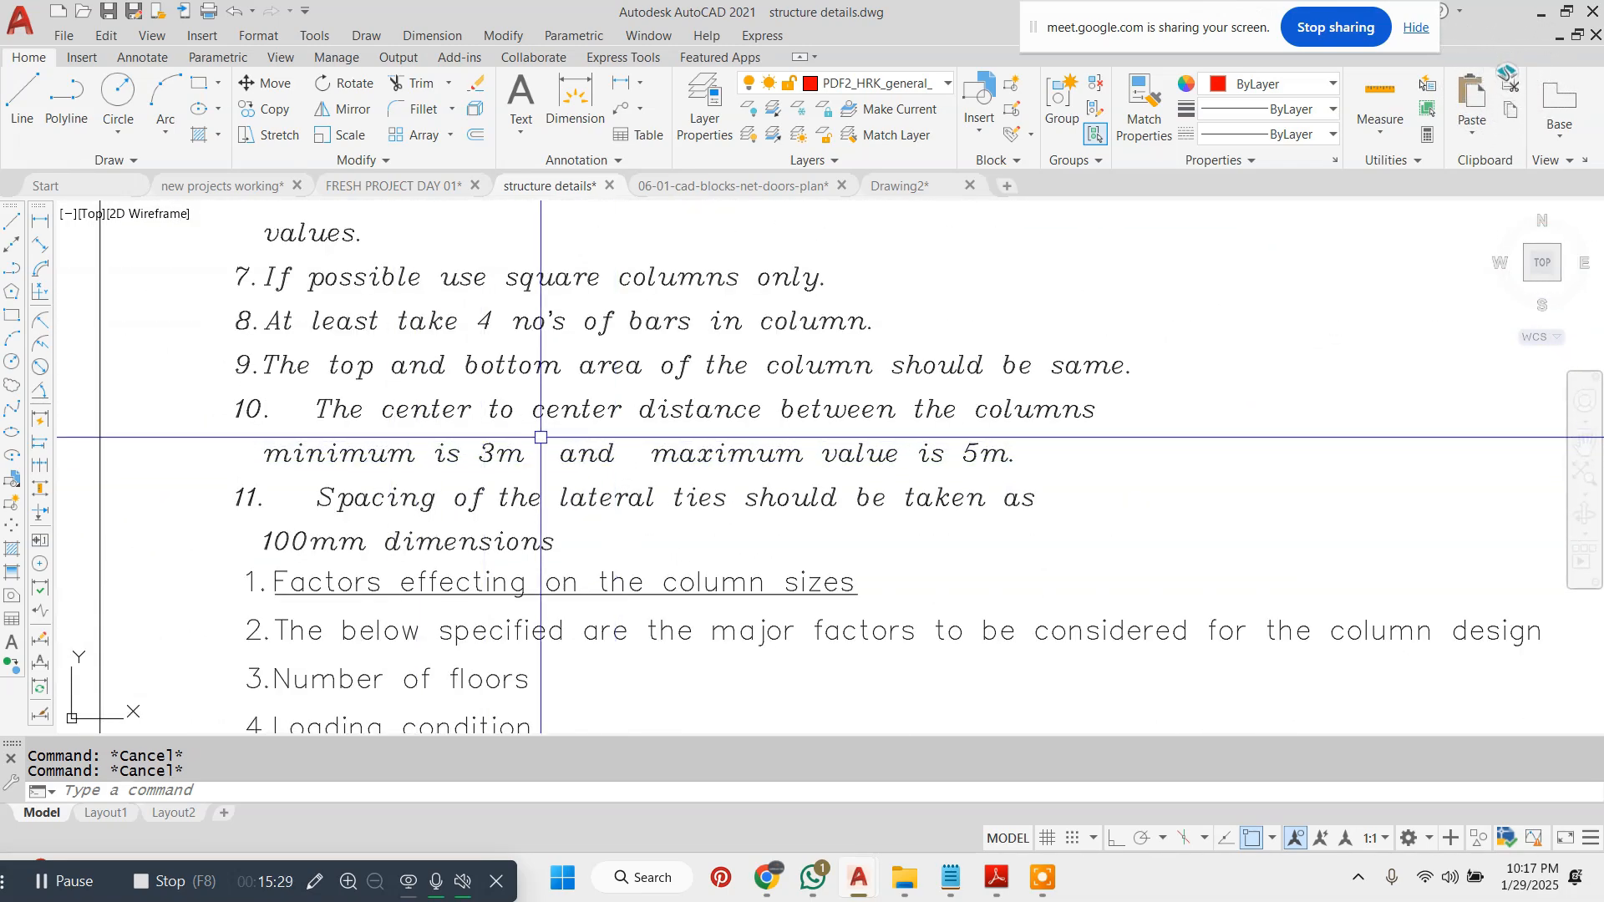
pyautogui.click(313, 883)
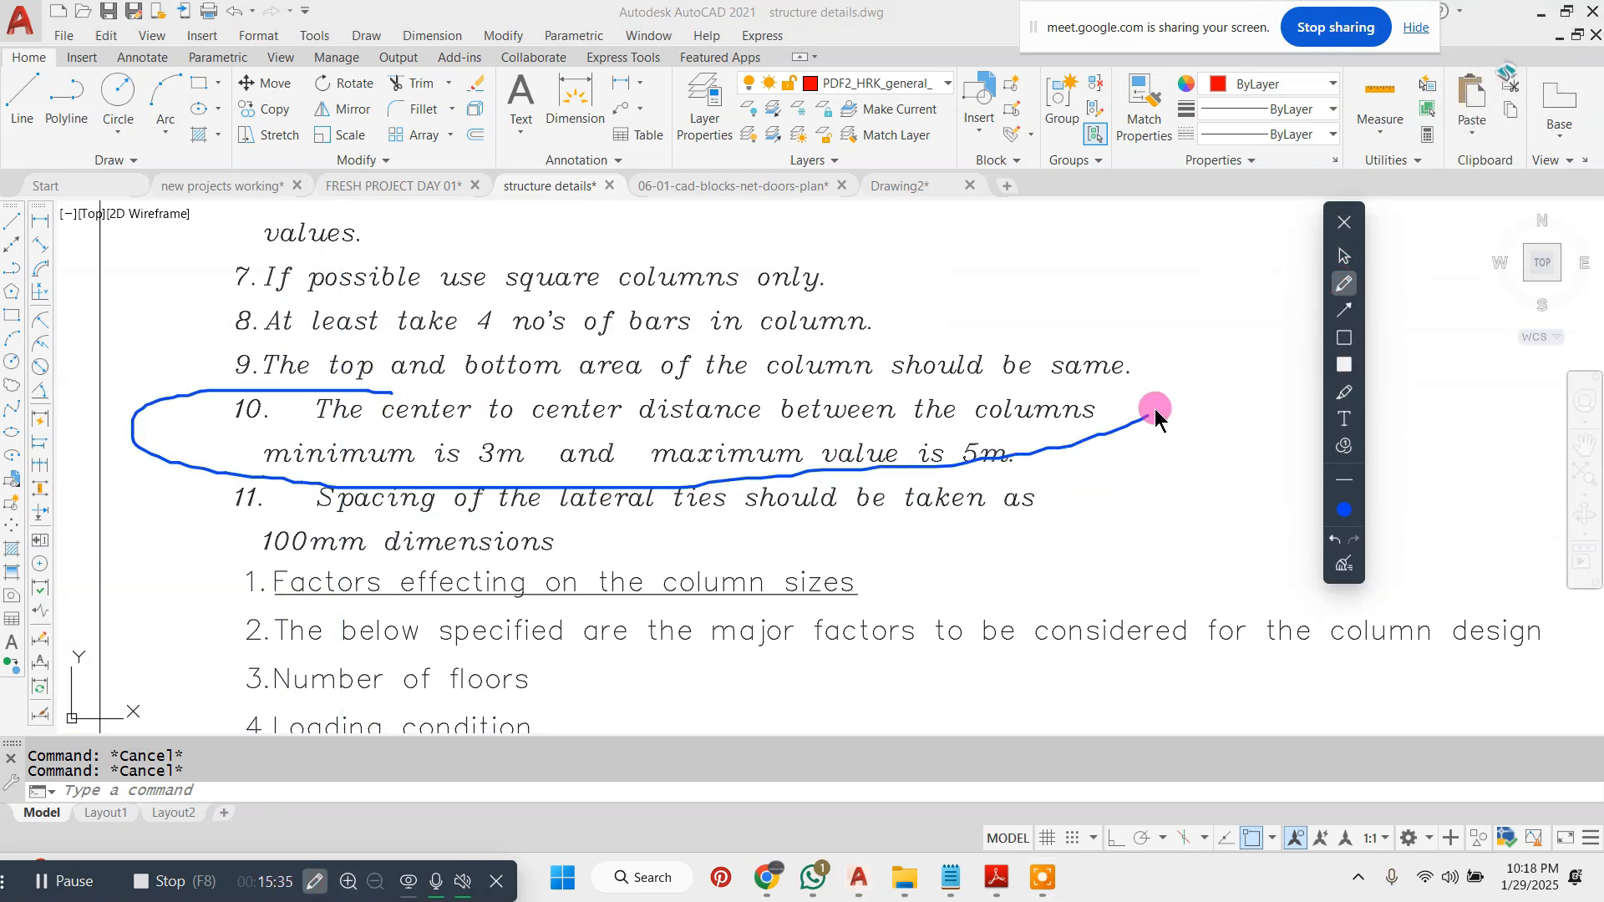
pyautogui.moveTo(1155, 415); pyautogui.dragTo(359, 382)
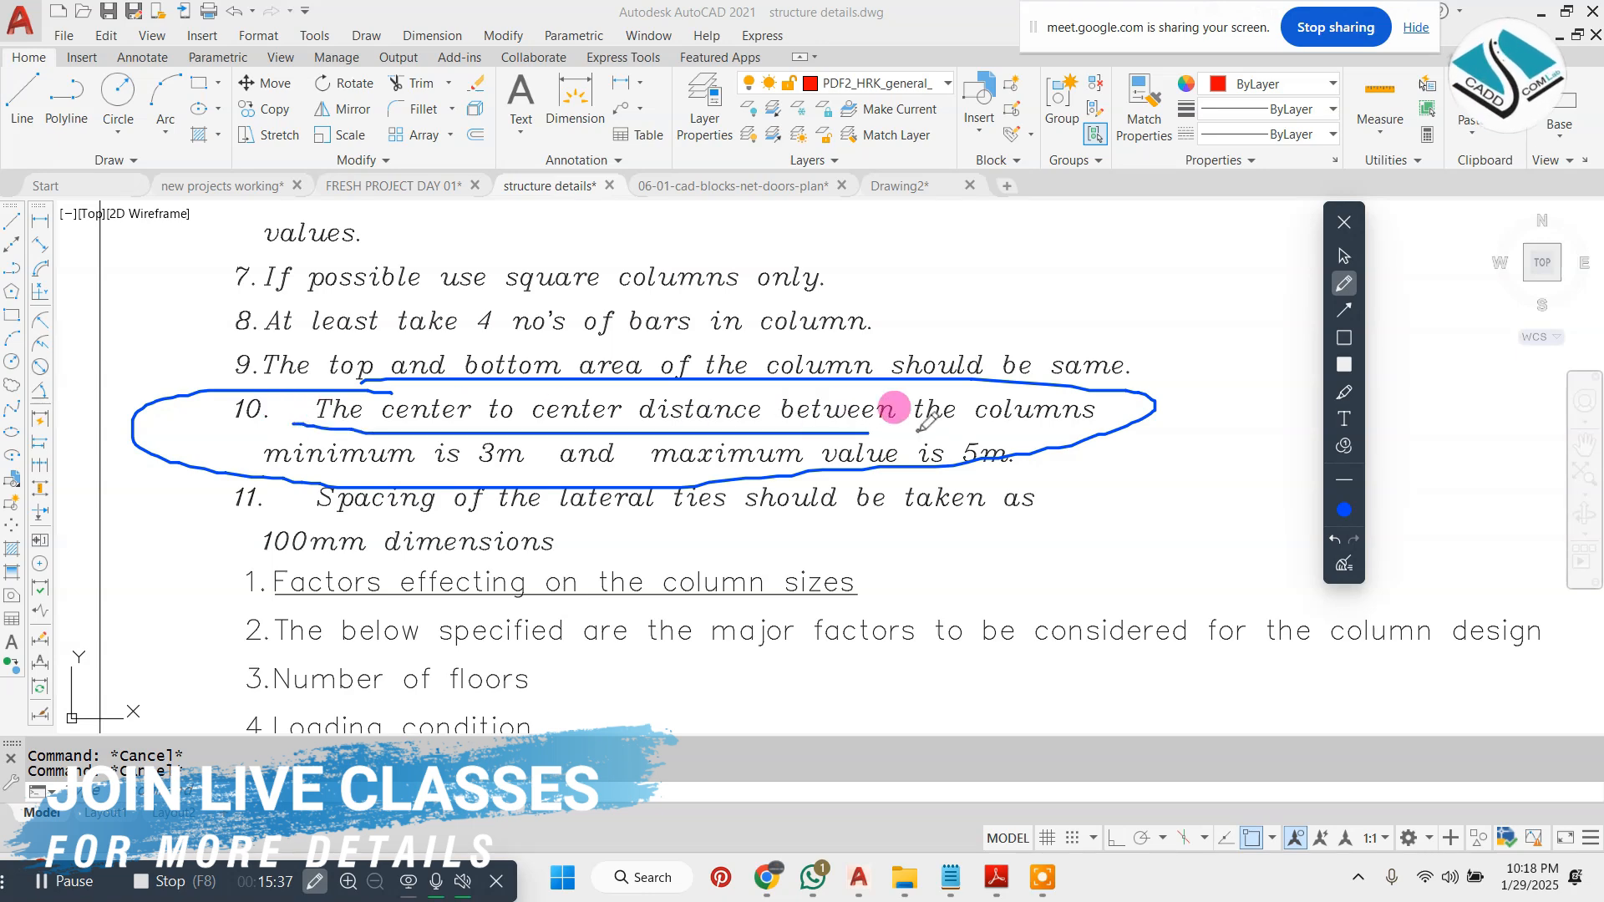
pyautogui.moveTo(893, 407); pyautogui.dragTo(1040, 406)
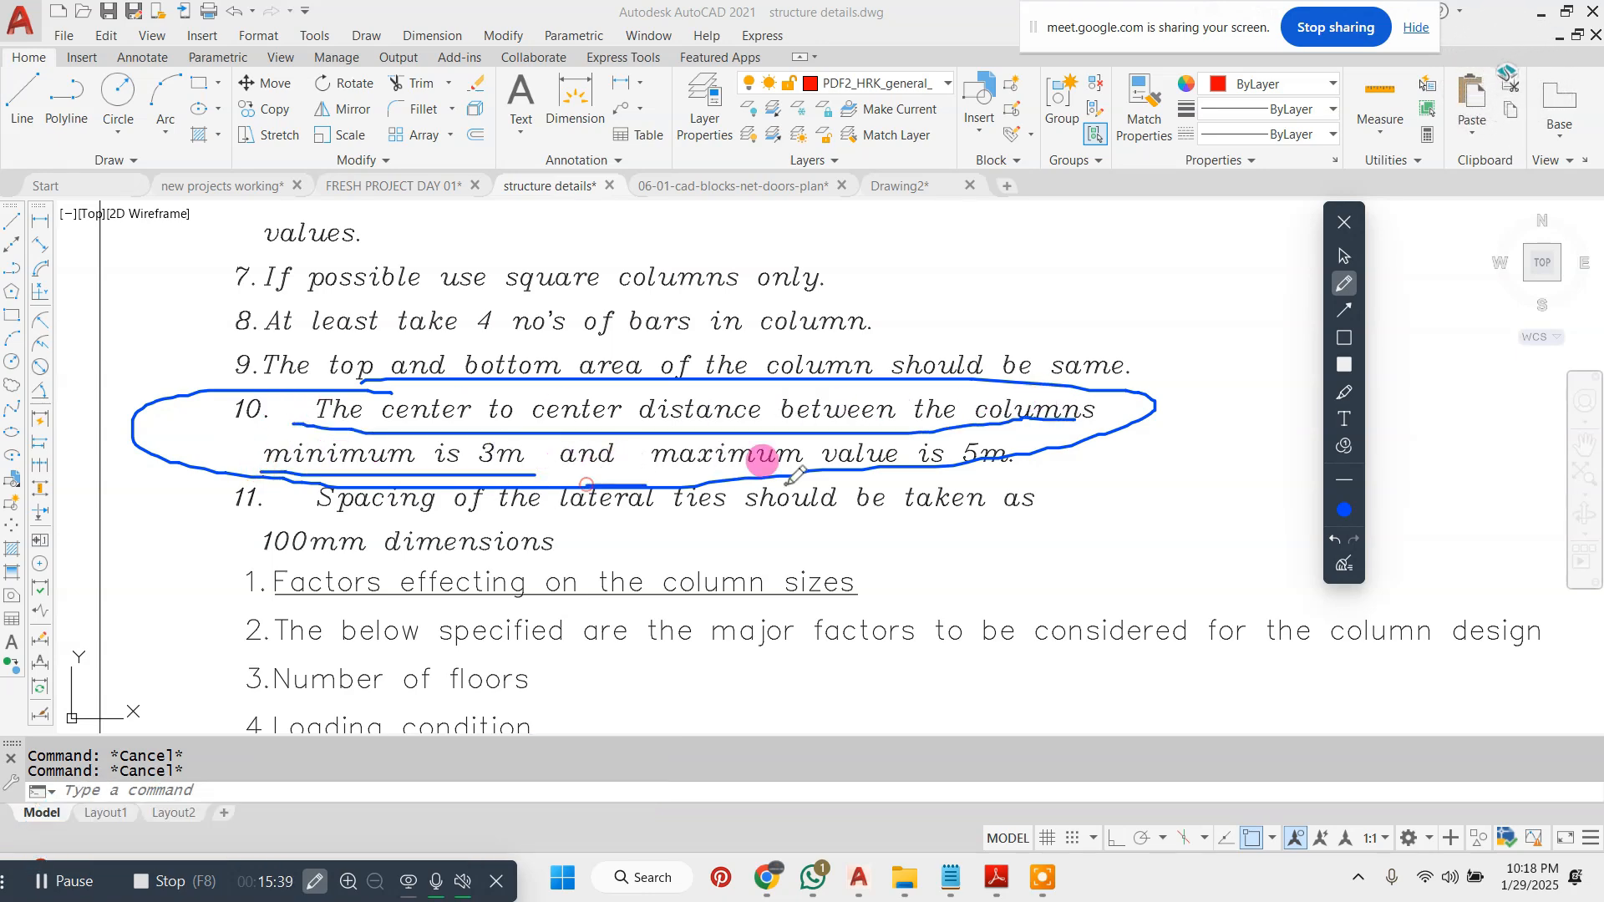
pyautogui.click(1339, 570)
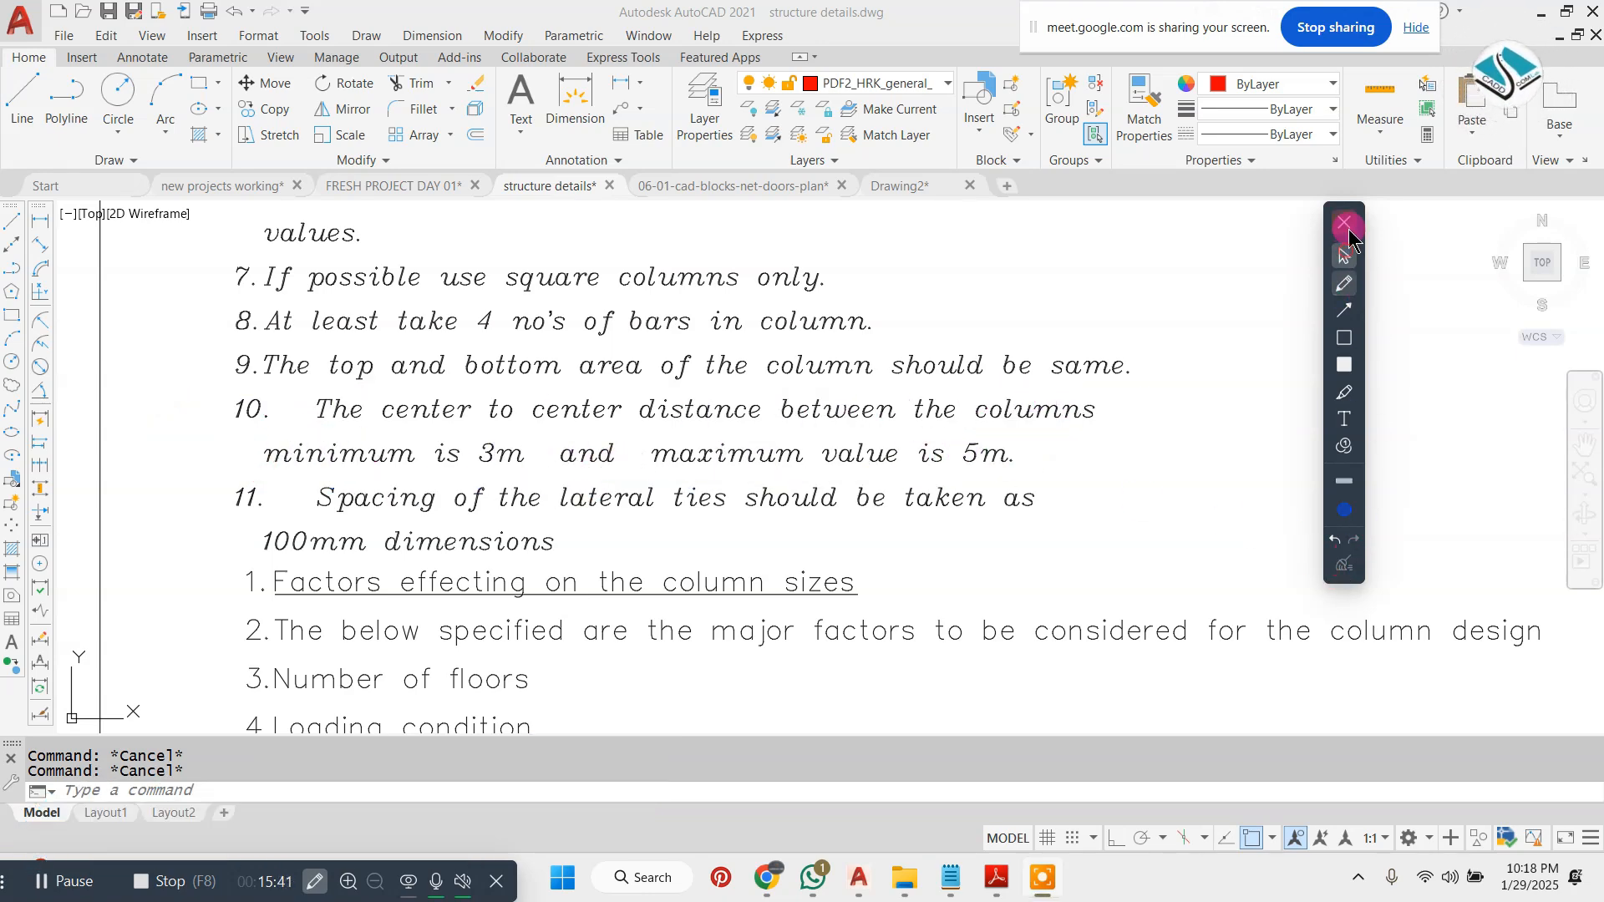
pyautogui.click(1347, 225)
# - Switch to the "FRESH PROJECT DAY 01" drawing and examine the columns along the upper walls of the plan that already has columns
pyautogui.click(212, 178)
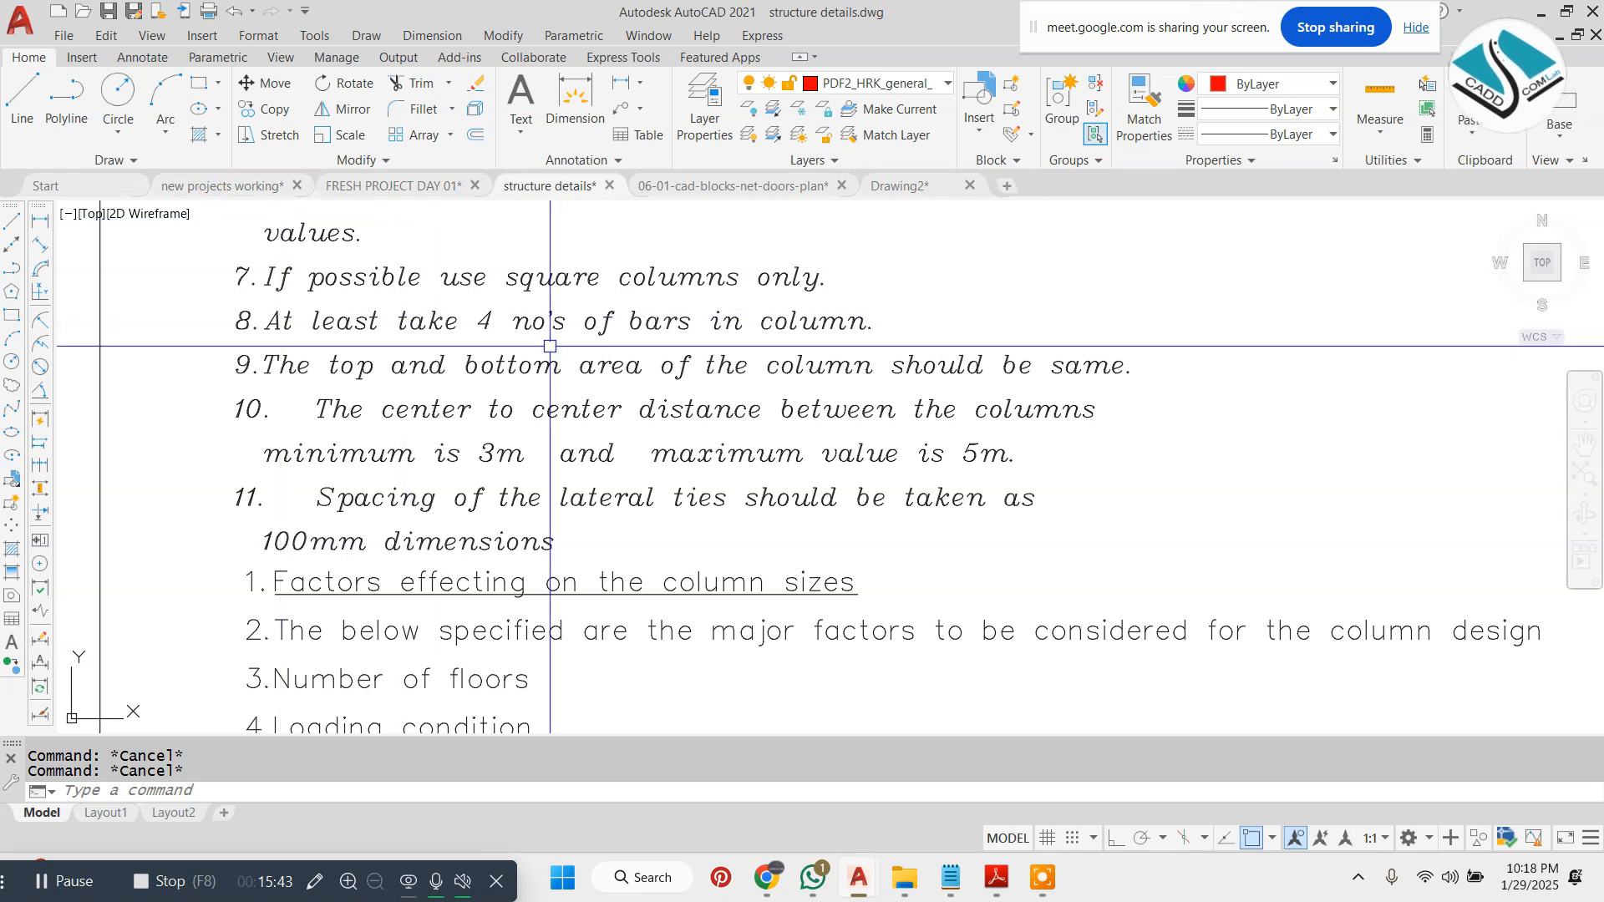
pyautogui.scroll(-2, 549, 345)
pyautogui.click(224, 183)
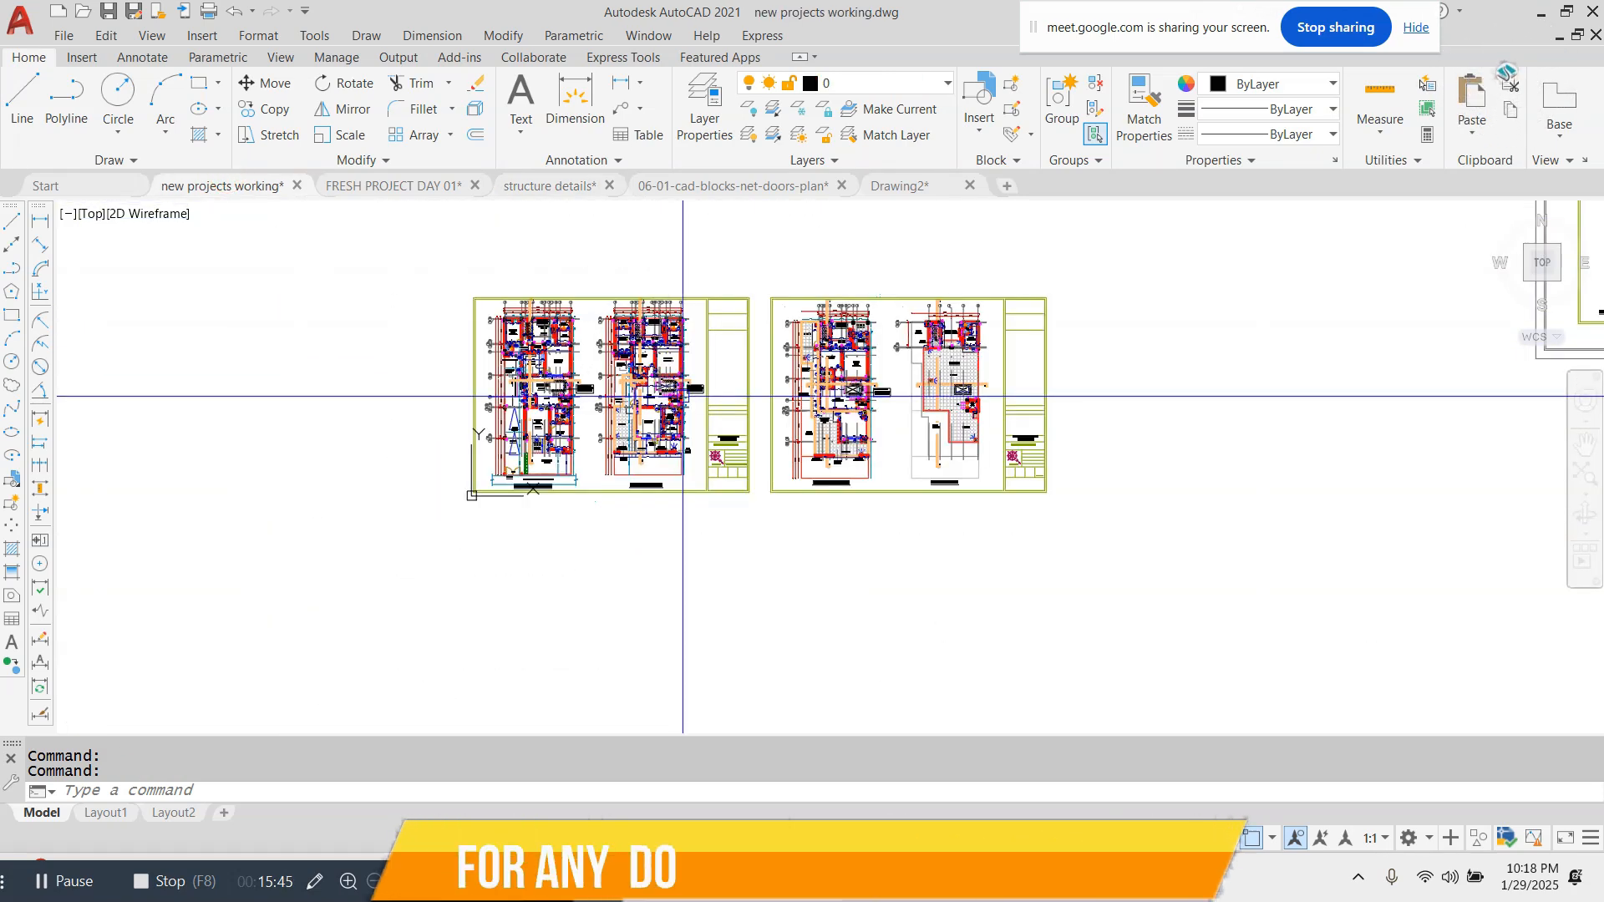
pyautogui.press('Escape')
pyautogui.scroll(2, 543, 378)
pyautogui.click(384, 191)
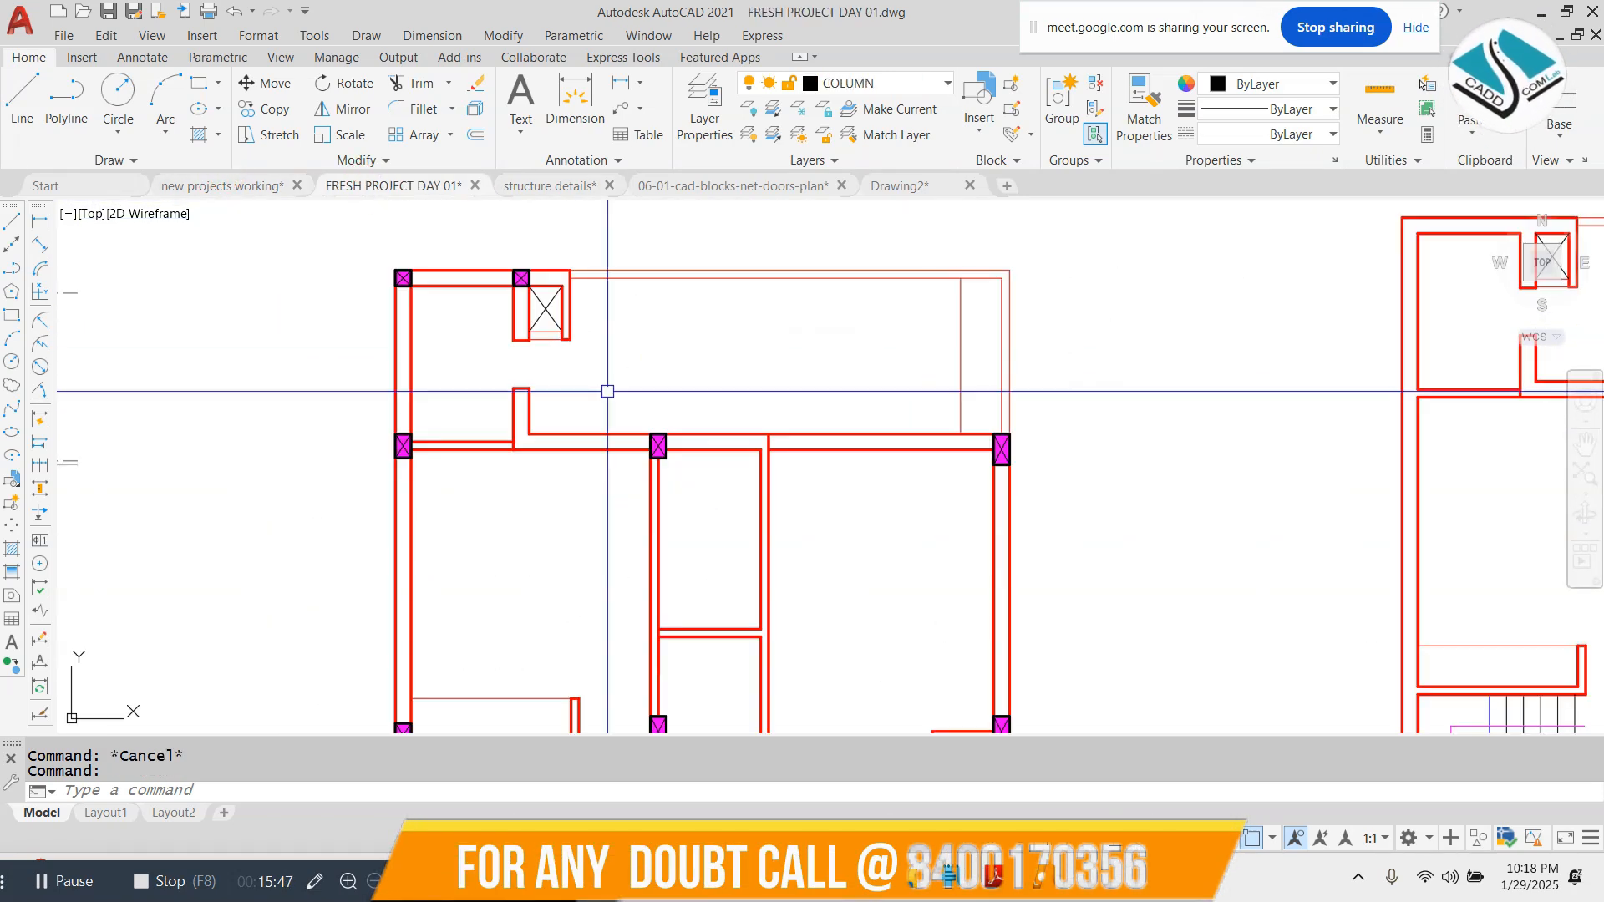
pyautogui.scroll(-2, 587, 364)
pyautogui.scroll(2, 520, 347)
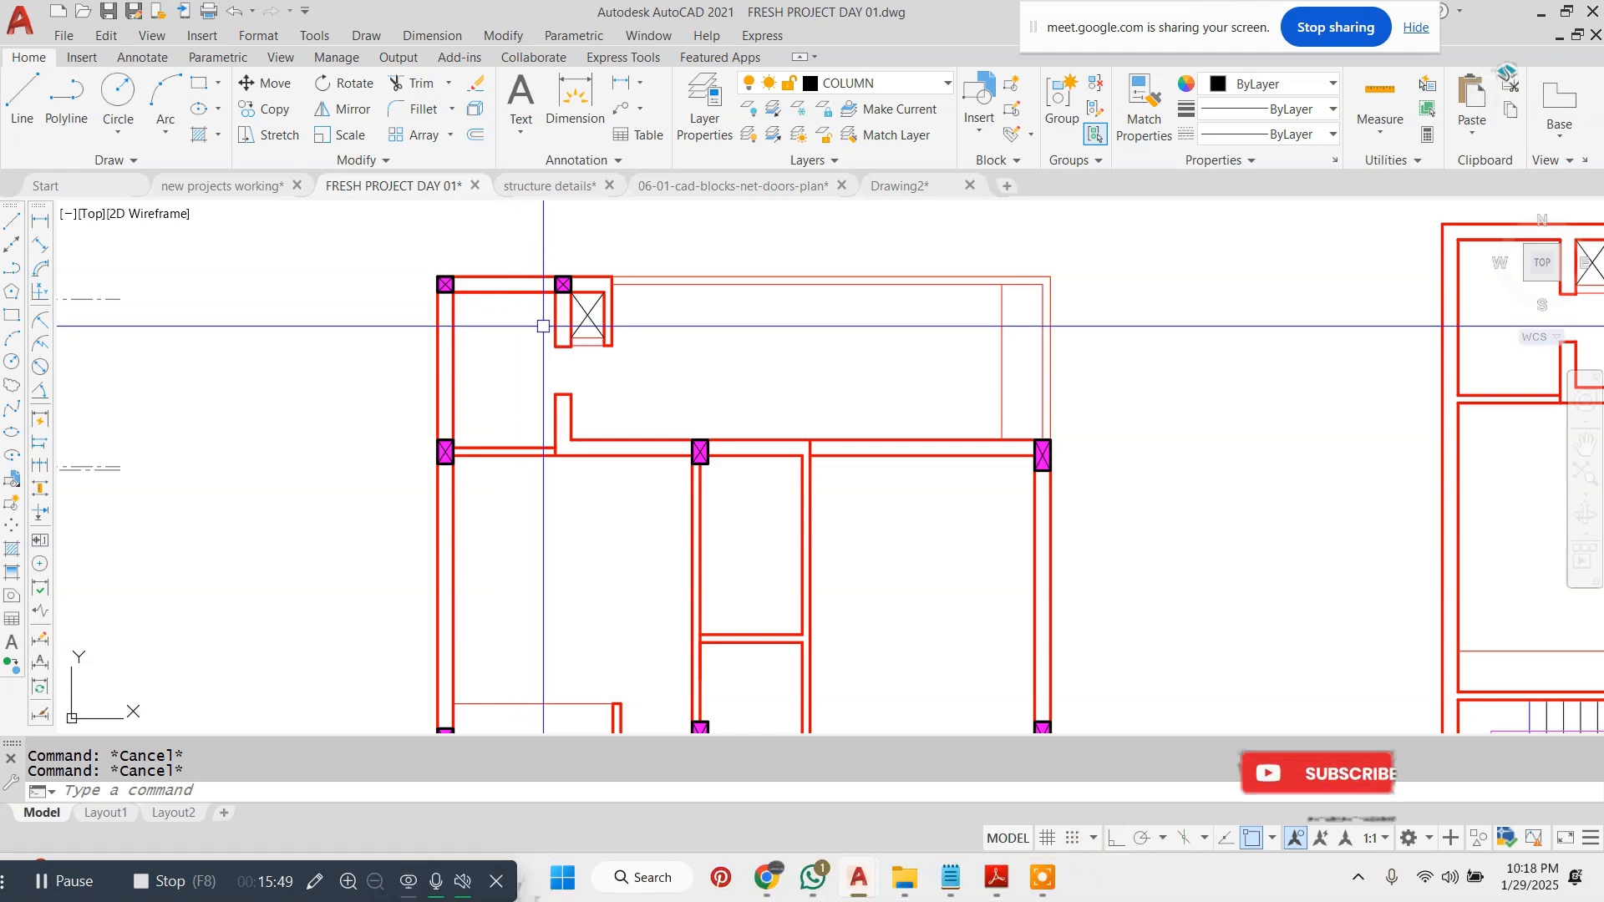
pyautogui.scroll(2, 473, 285)
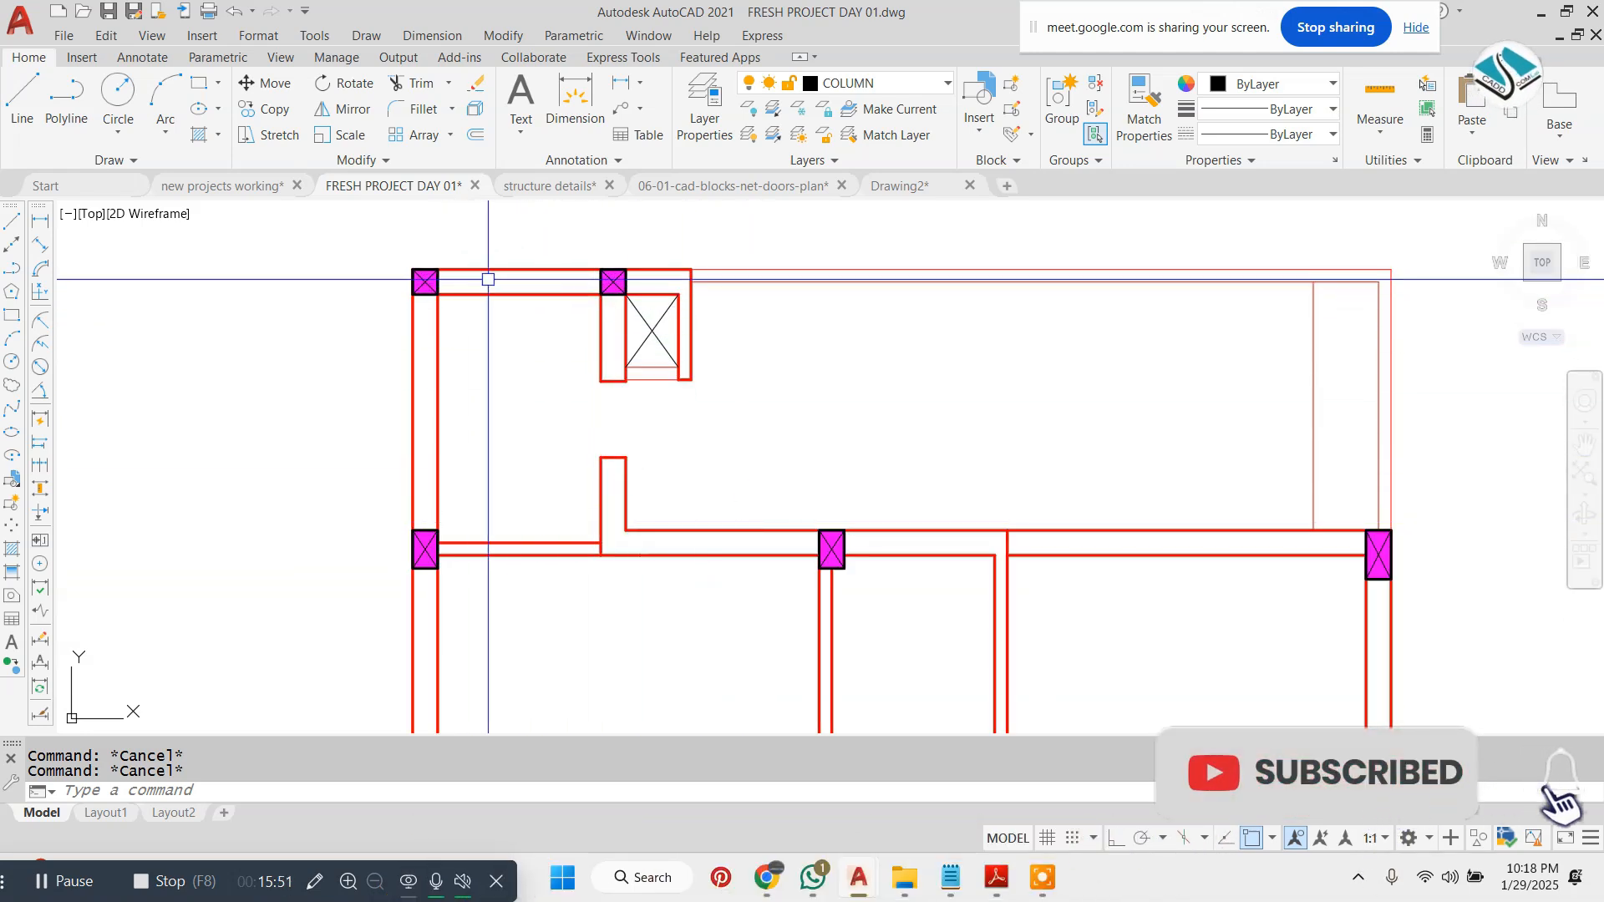
# - Copy the corner column block to the copied plan's upper-left wall corner, the duct's outer corner and the open area's upper-right corner
pyautogui.scroll(-4, 459, 277)
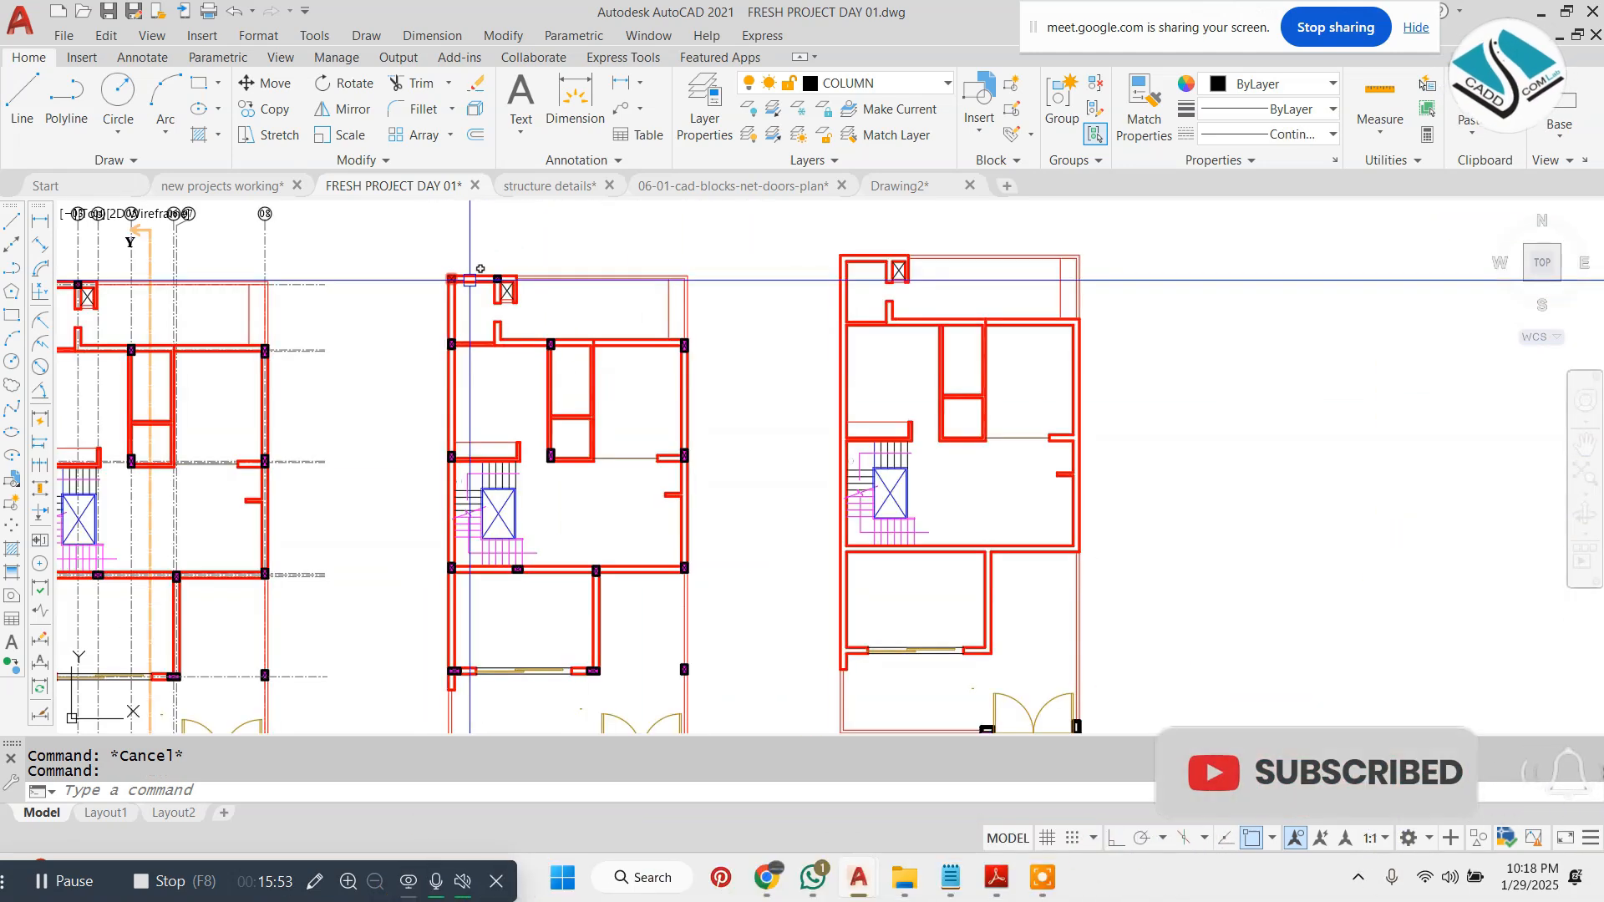
pyautogui.press('Return')
pyautogui.scroll(5, 510, 287)
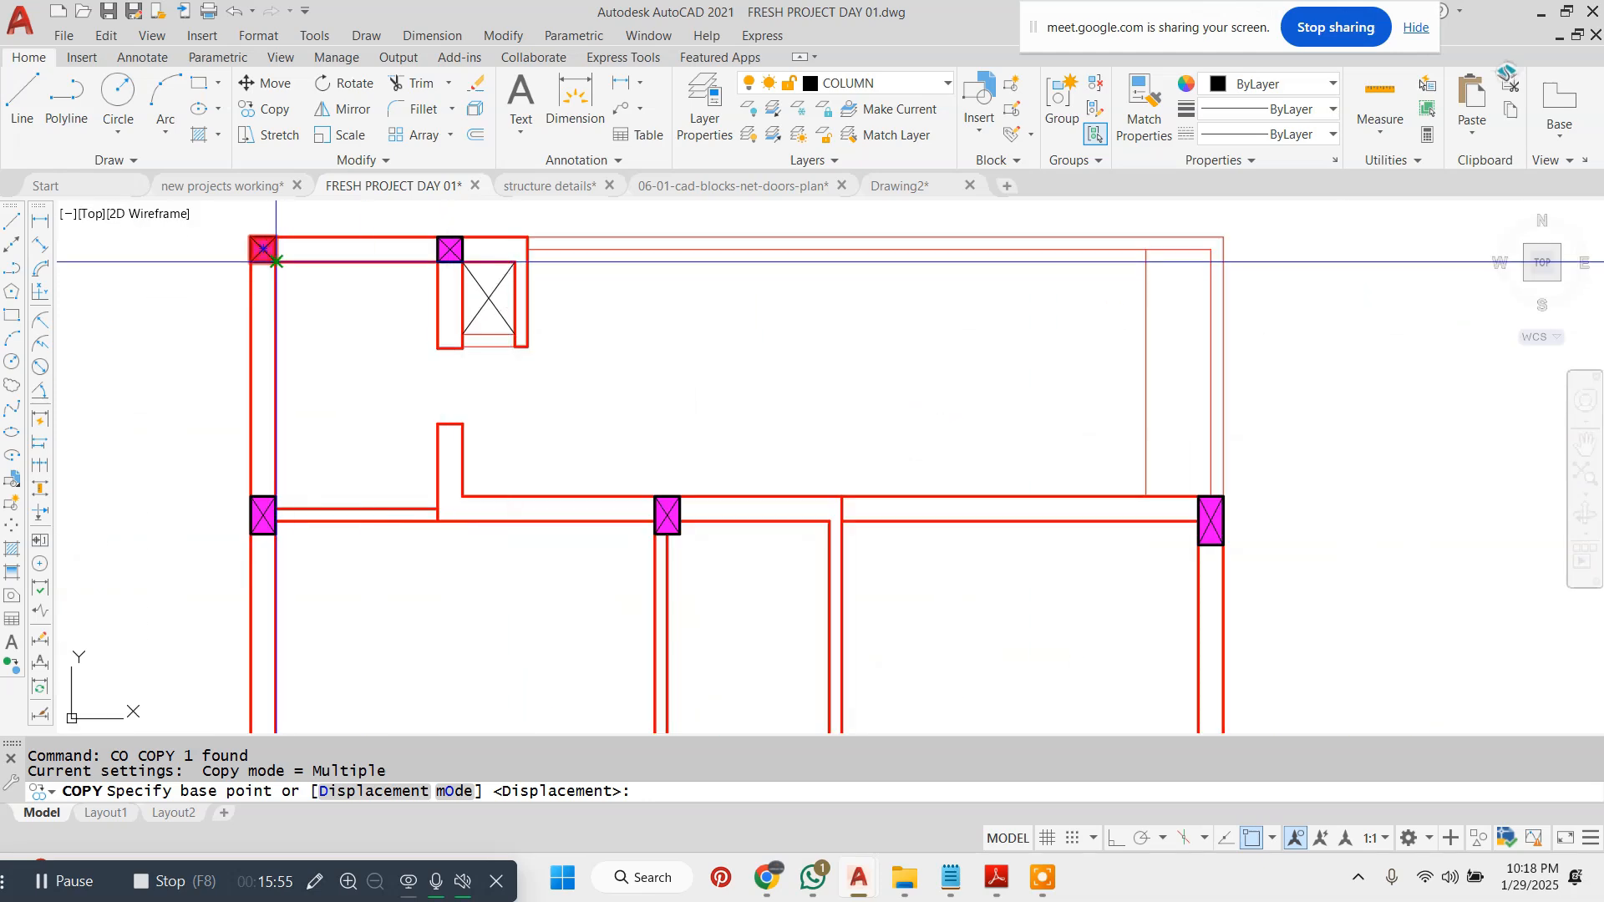
pyautogui.click(251, 236)
pyautogui.scroll(-6, 555, 273)
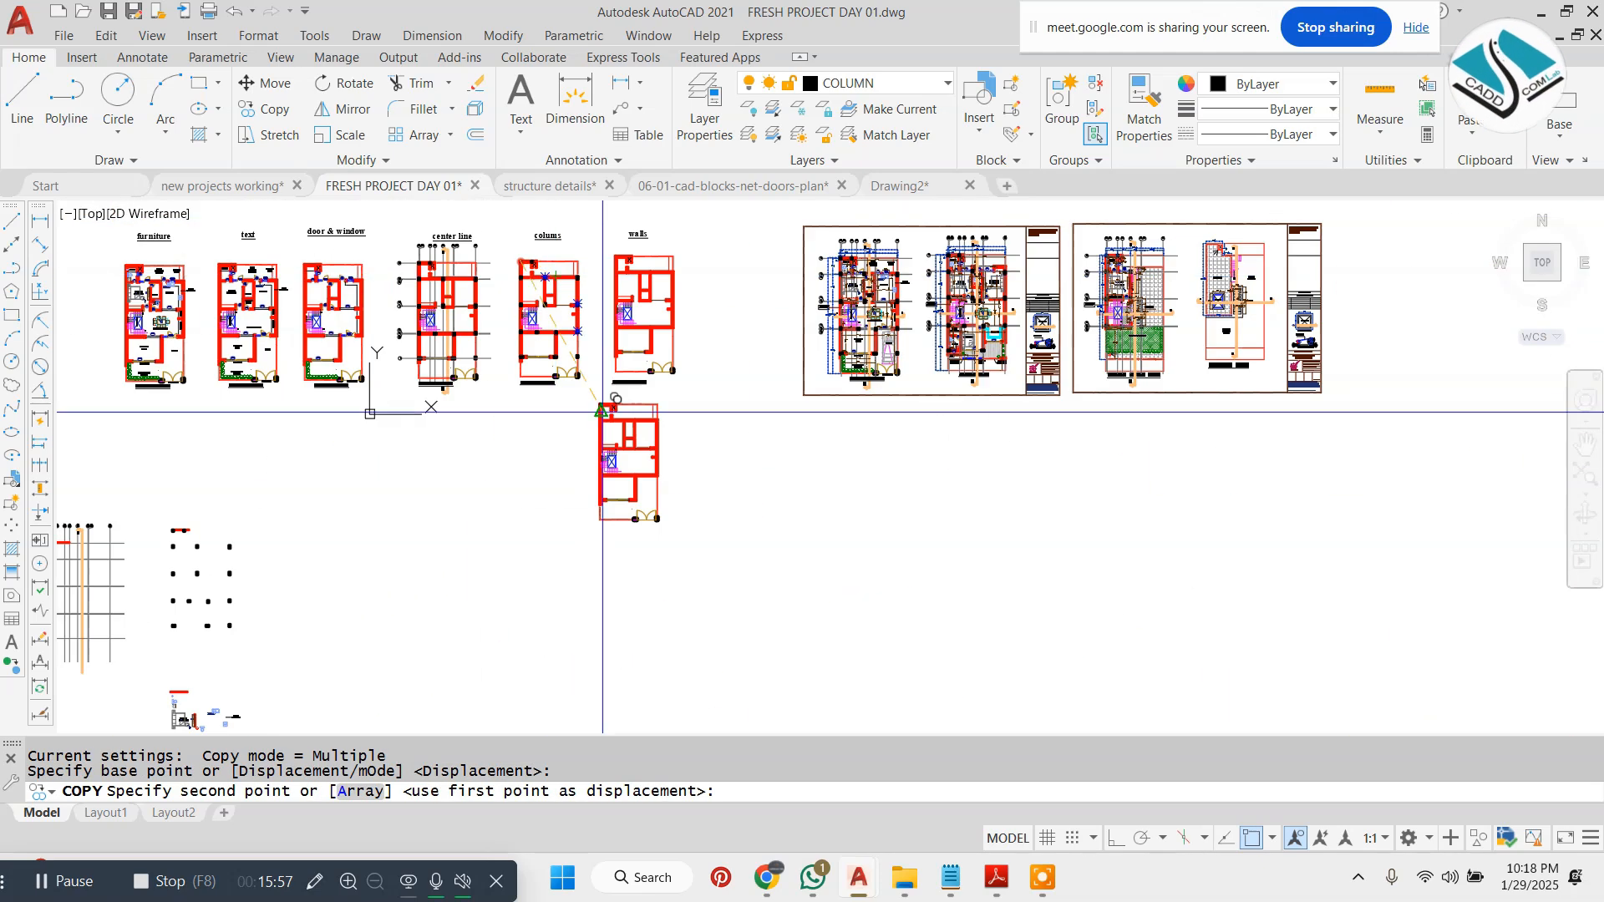
pyautogui.scroll(8, 602, 412)
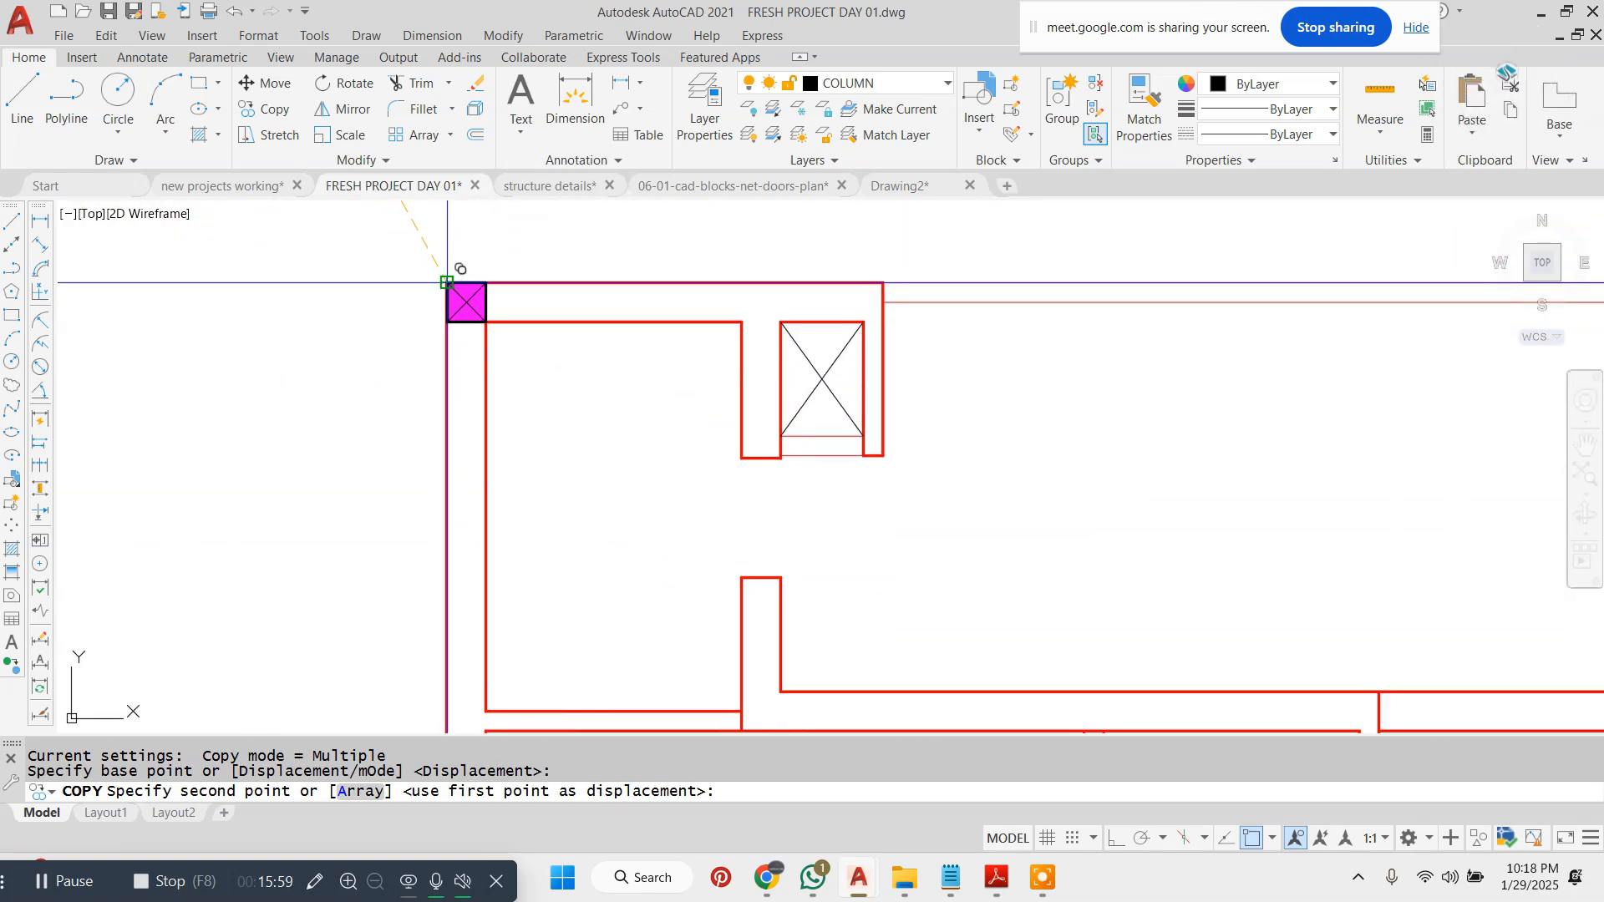
pyautogui.scroll(4, 890, 301)
pyautogui.click(783, 265)
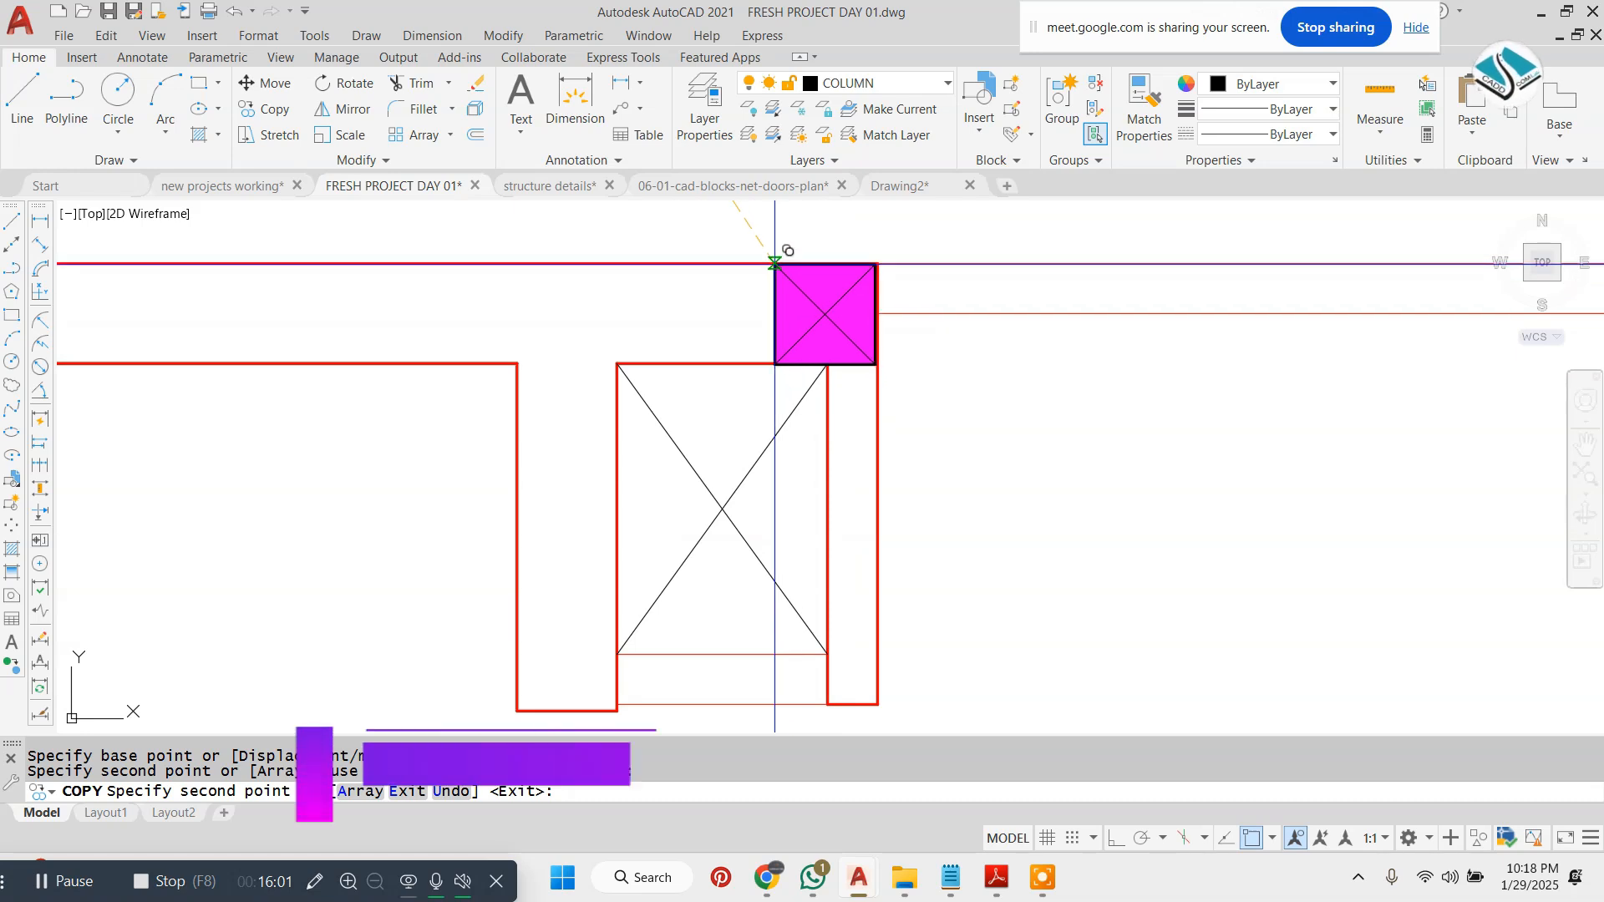
pyautogui.scroll(-6, 773, 264)
pyautogui.scroll(-2, 752, 335)
pyautogui.scroll(6, 1124, 251)
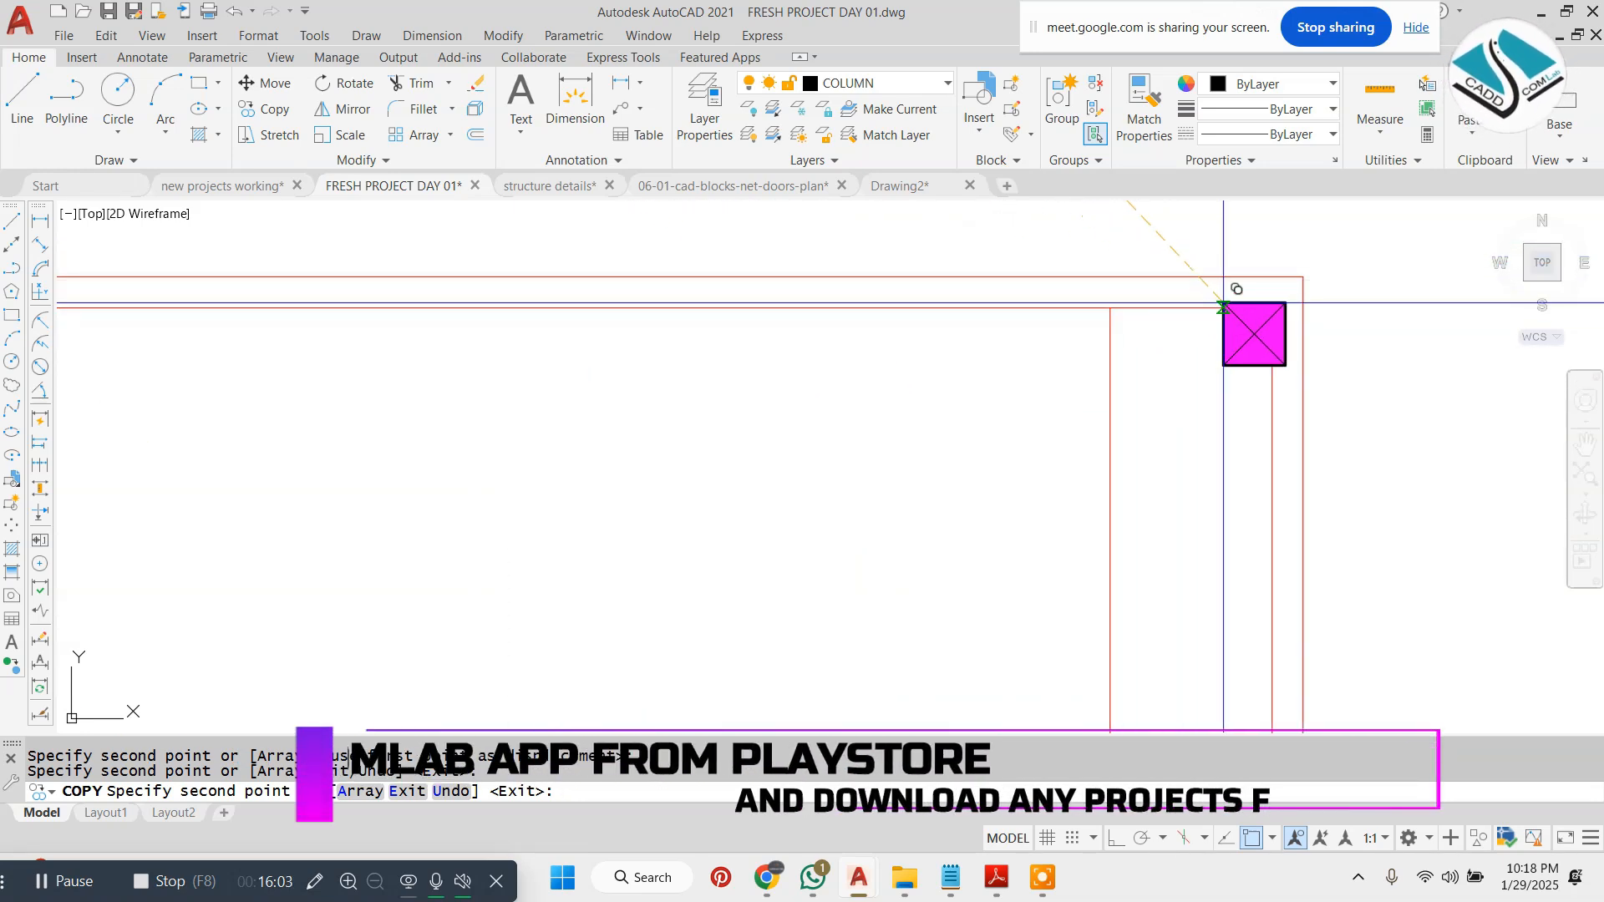
pyautogui.click(1239, 277)
# - Place column copies on the copied plan's second horizontal wall at the stub wall, the right inner partition and the right end
pyautogui.scroll(-8, 910, 321)
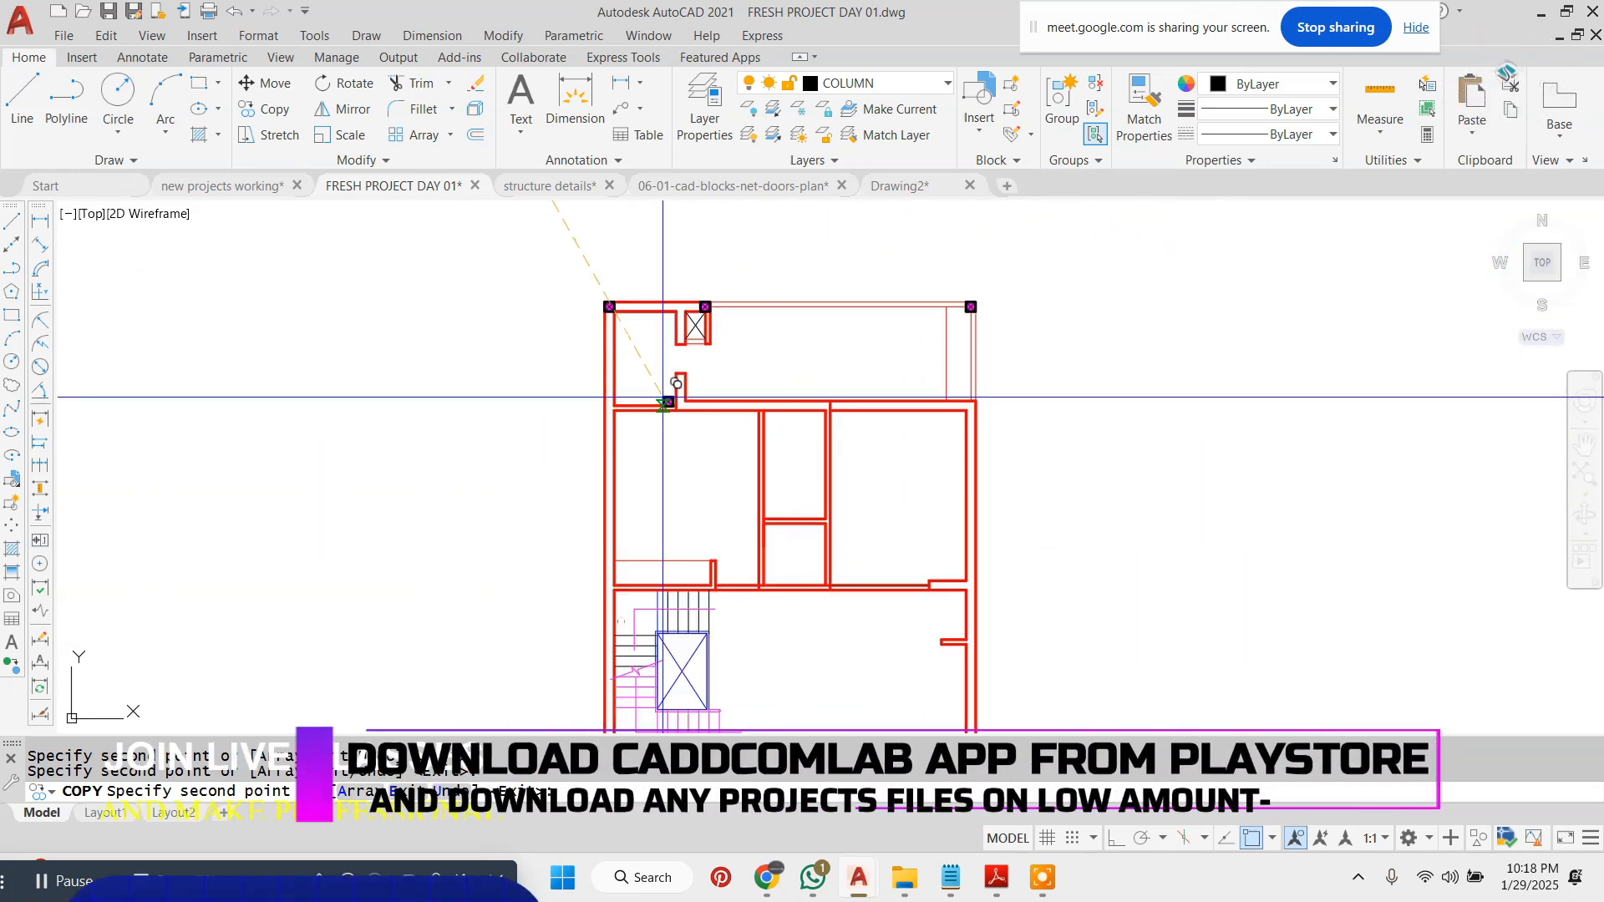
pyautogui.scroll(6, 666, 399)
pyautogui.scroll(2, 662, 394)
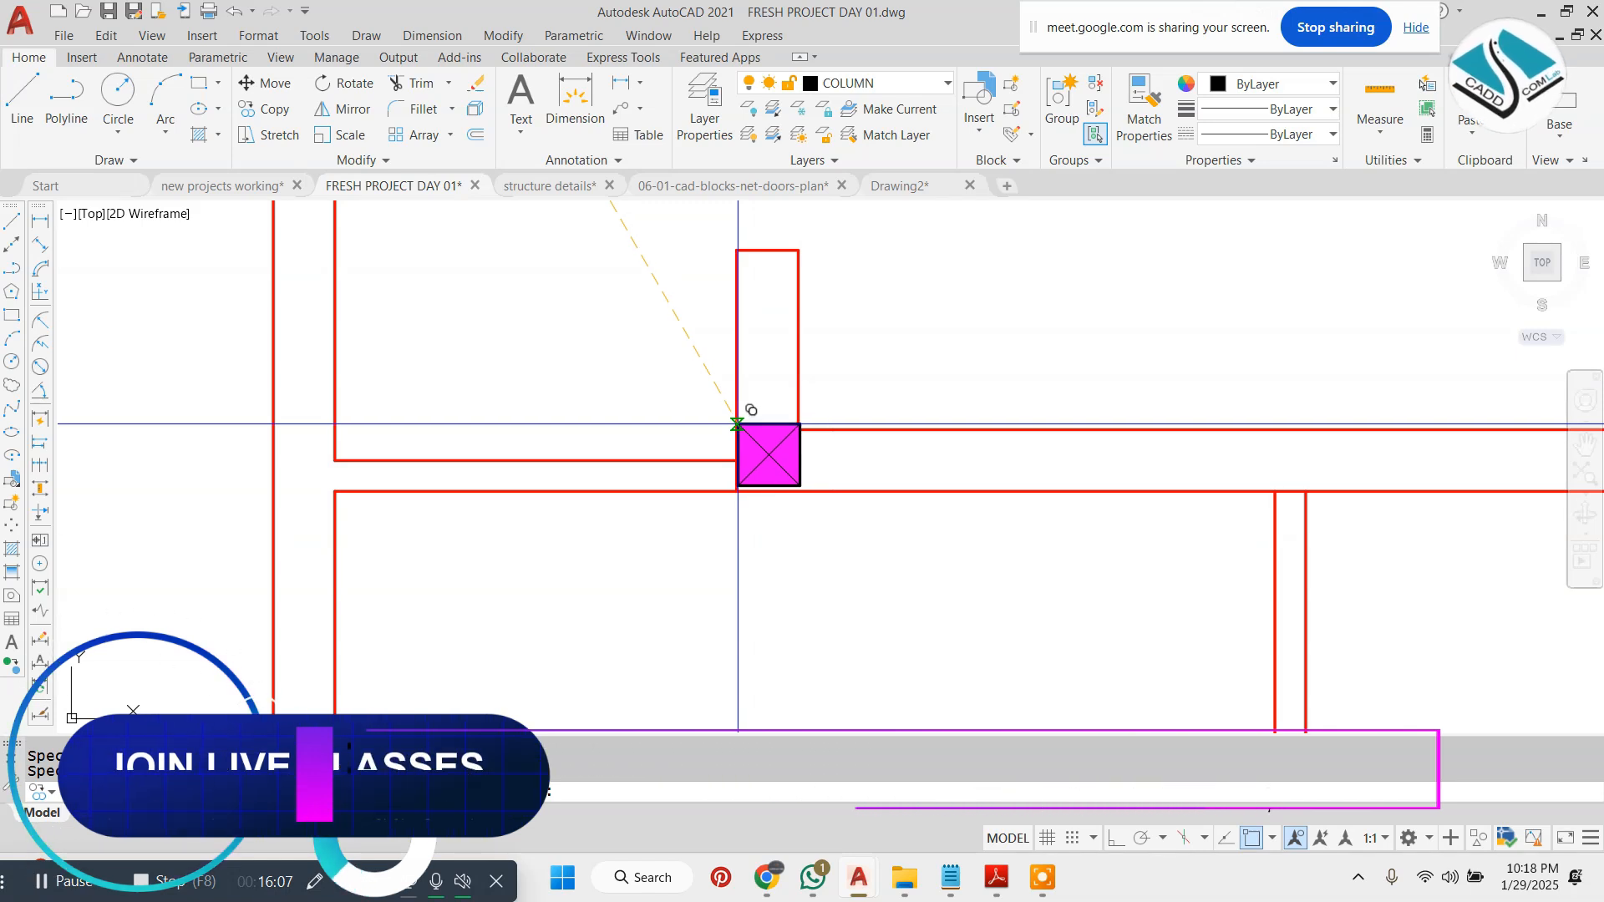
pyautogui.click(738, 427)
pyautogui.scroll(-5, 710, 415)
pyautogui.moveTo(910, 432); pyautogui.dragTo(746, 421, button='middle')
pyautogui.scroll(5, 907, 418)
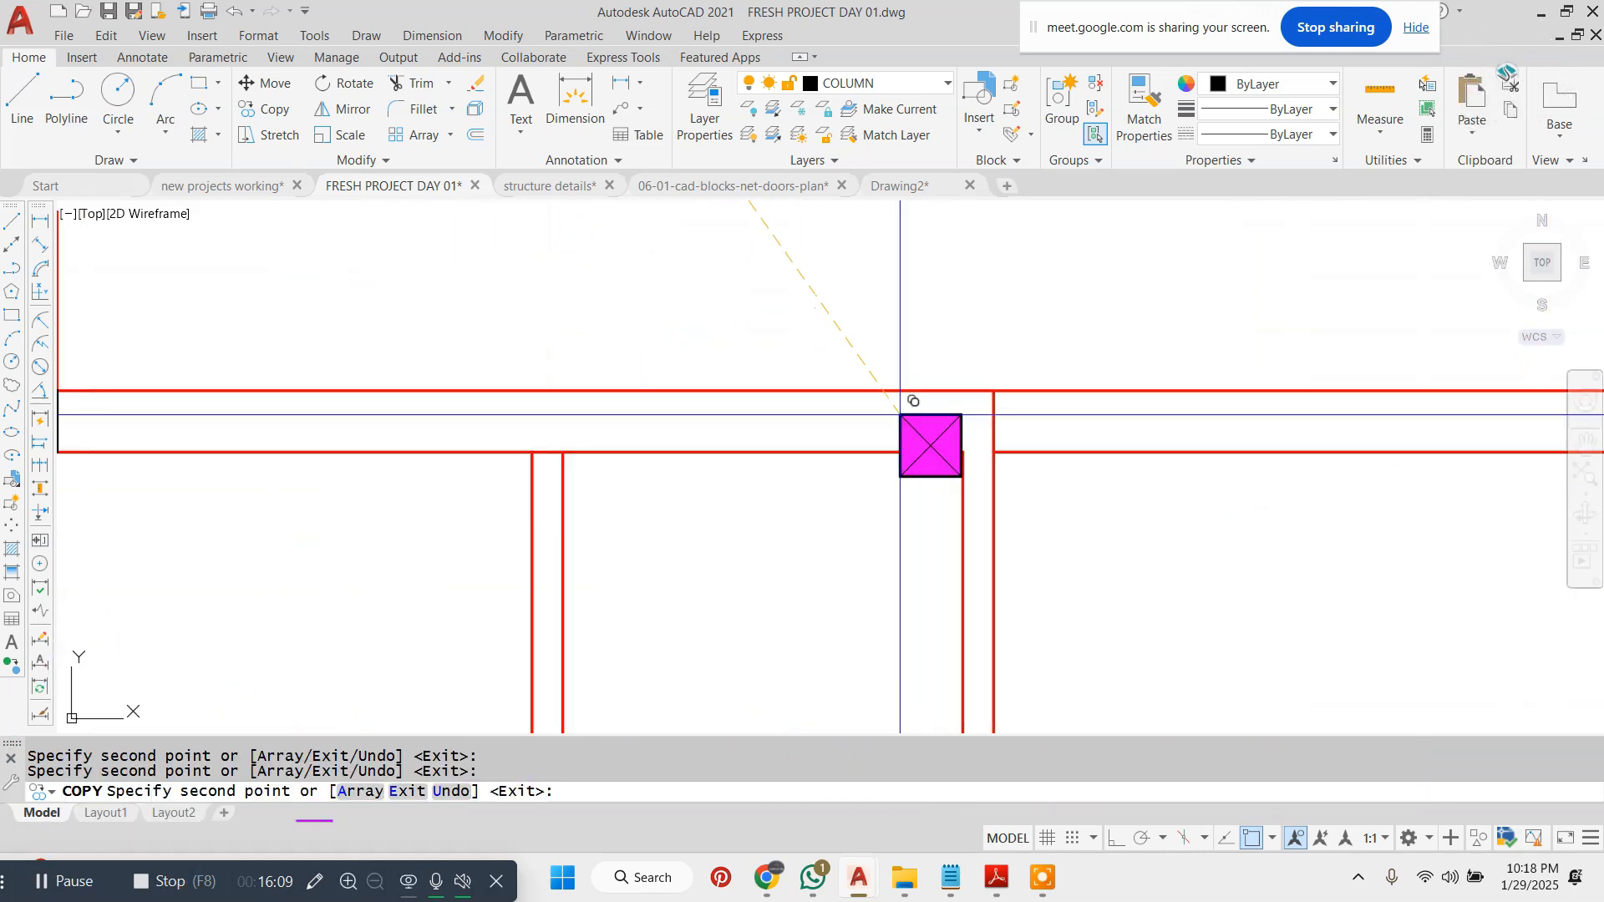
pyautogui.click(933, 390)
pyautogui.scroll(-6, 835, 376)
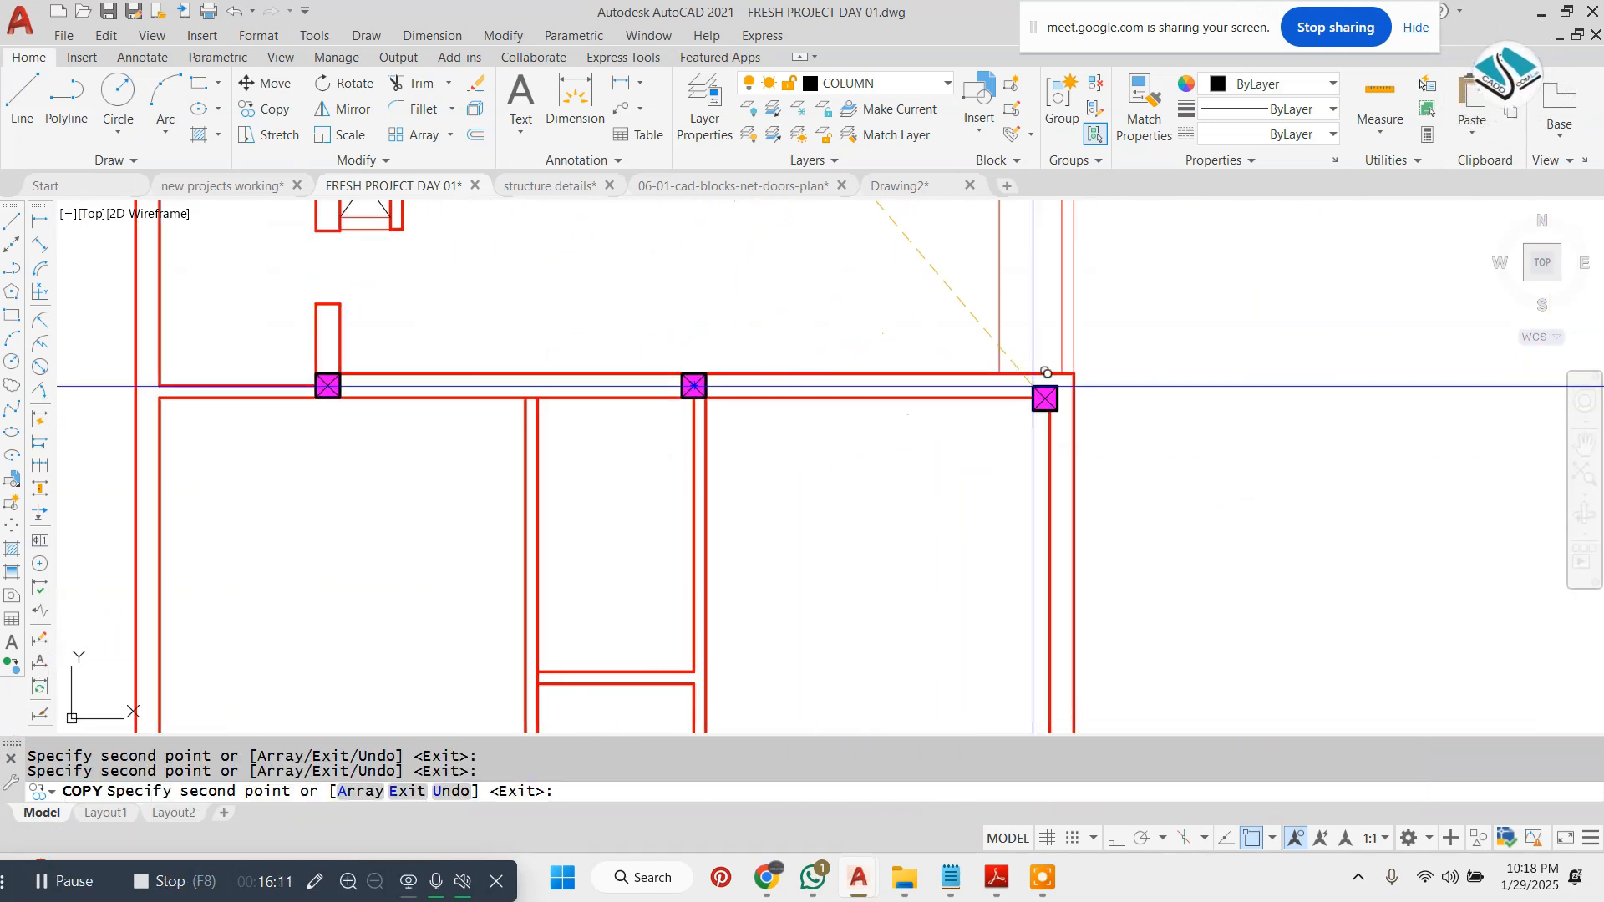
pyautogui.scroll(3, 1043, 373)
pyautogui.click(1041, 365)
# - Place column copies at the second horizontal wall's left end and at its junction with the left inner partition
pyautogui.scroll(-3, 961, 372)
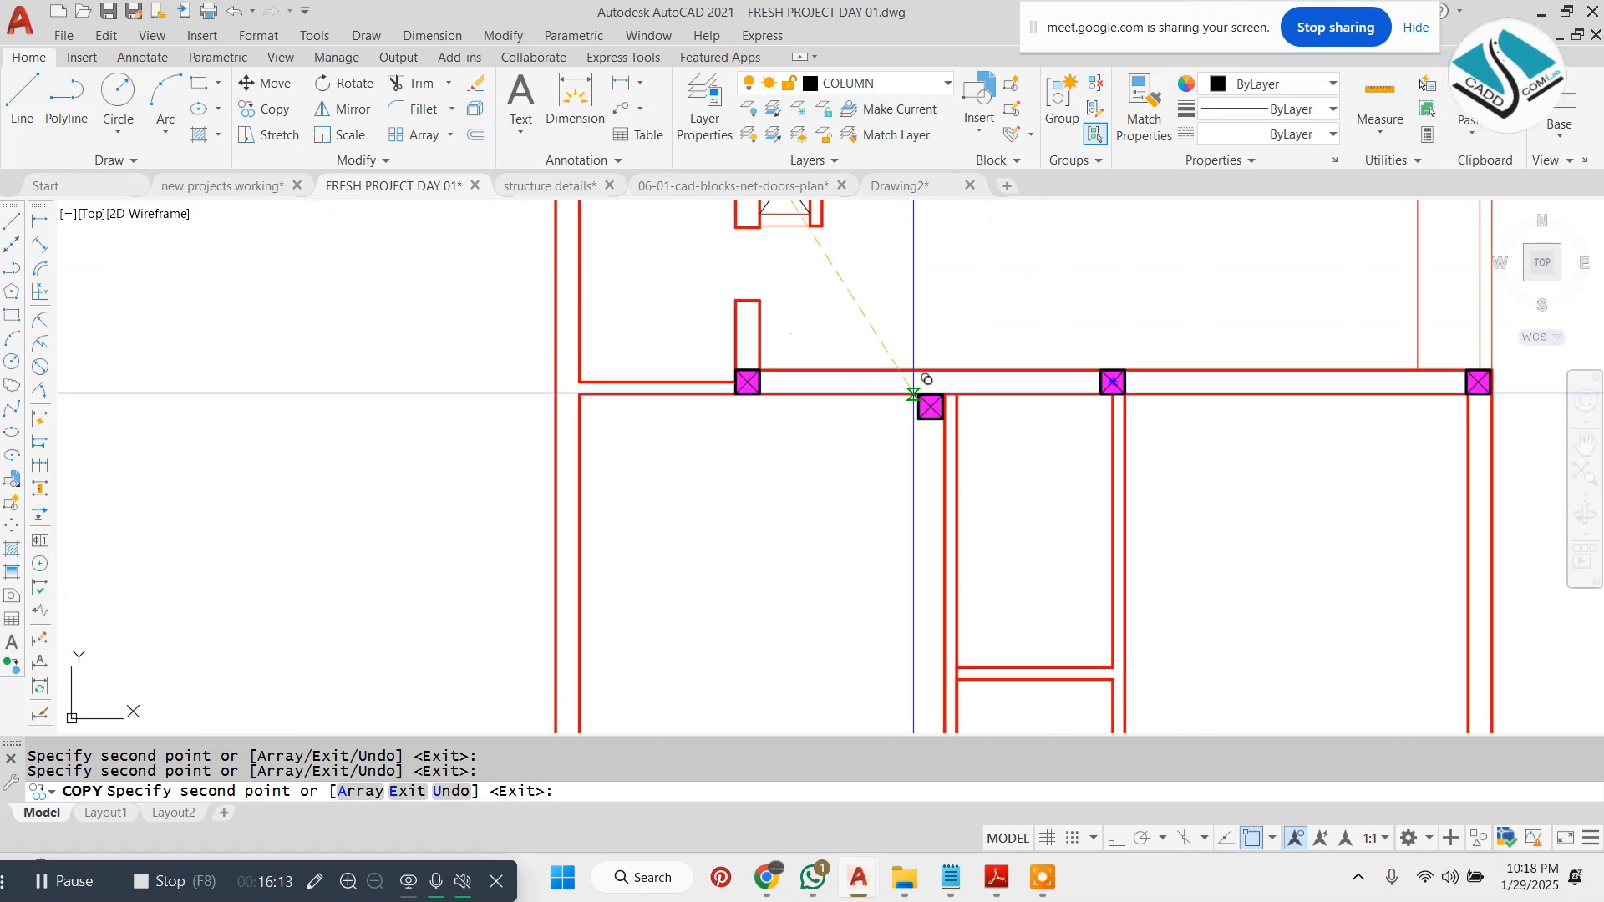
pyautogui.scroll(5, 538, 347)
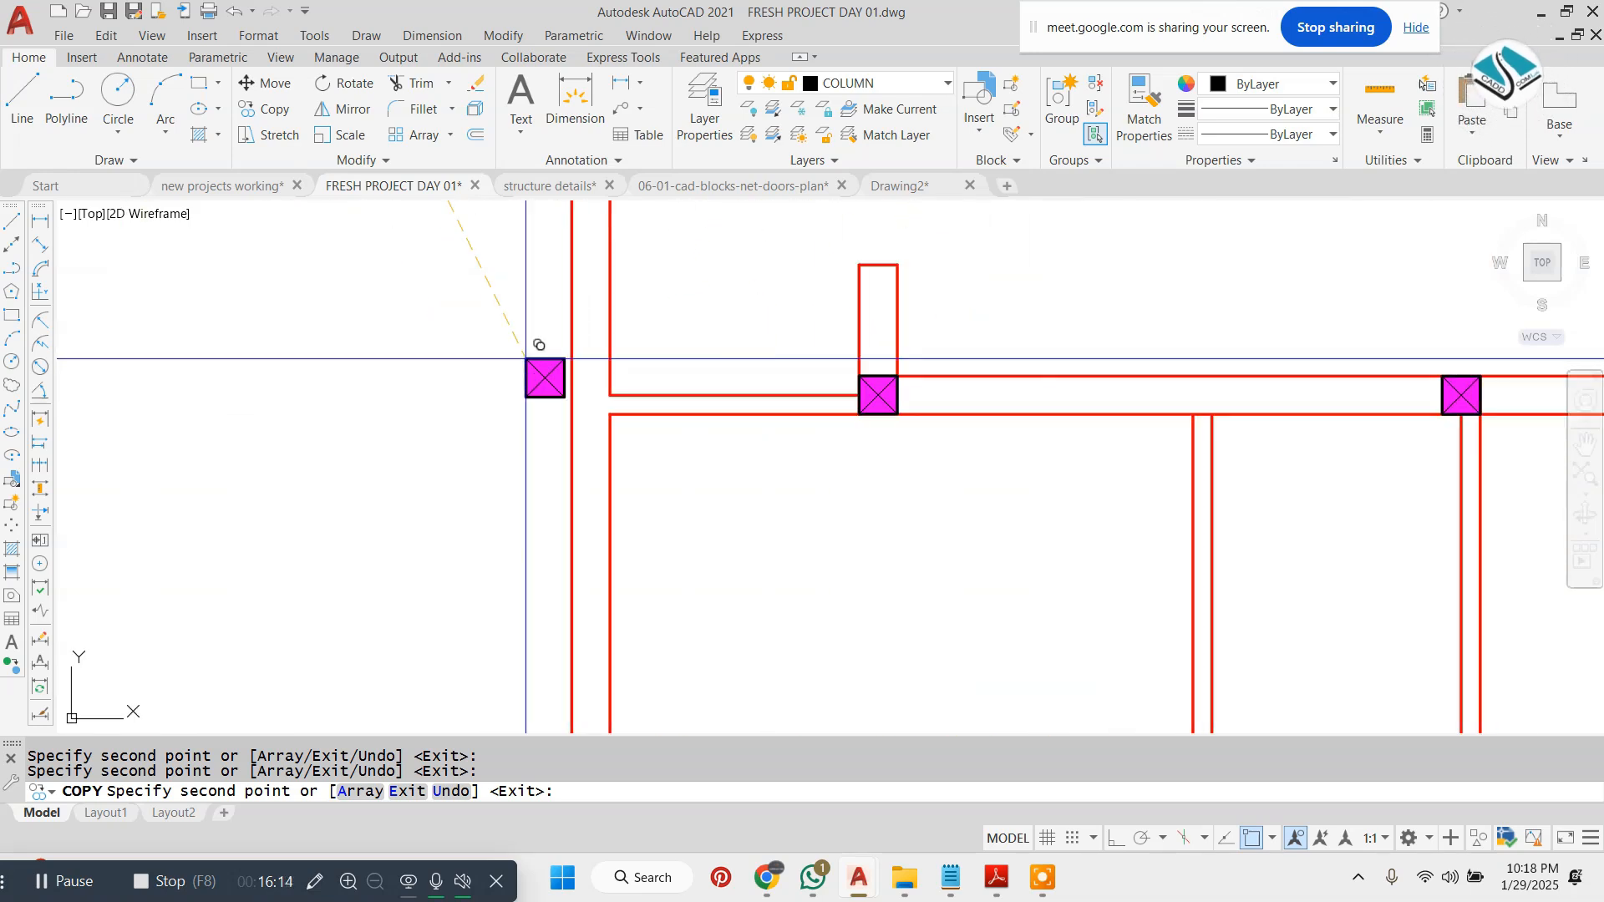
pyautogui.click(615, 371)
pyautogui.scroll(-3, 668, 401)
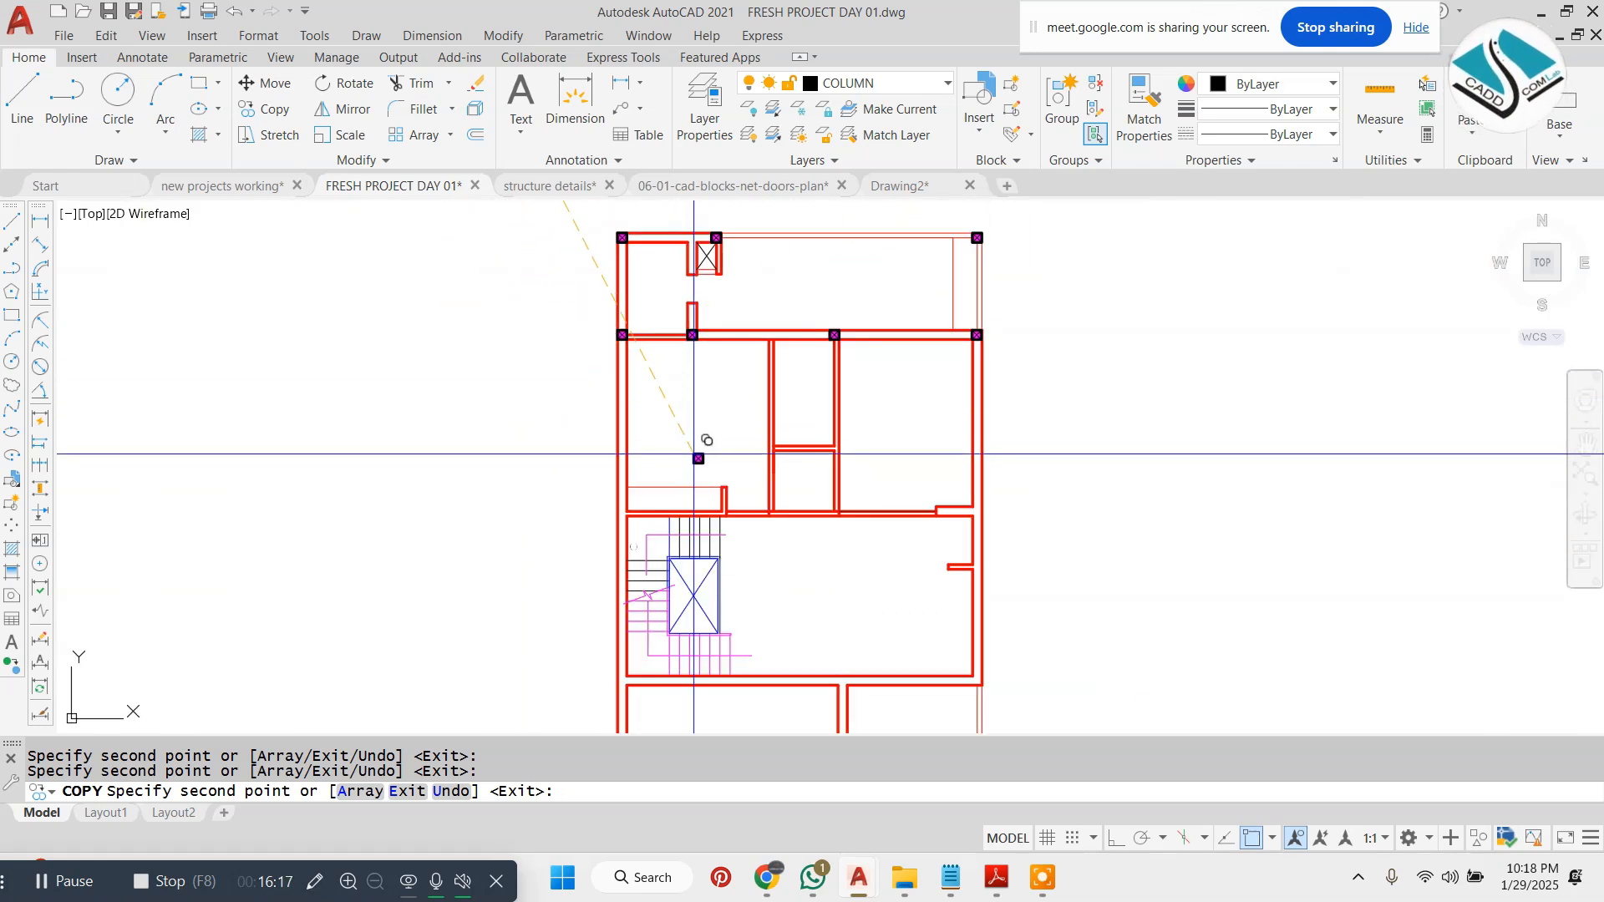
pyautogui.scroll(5, 746, 418)
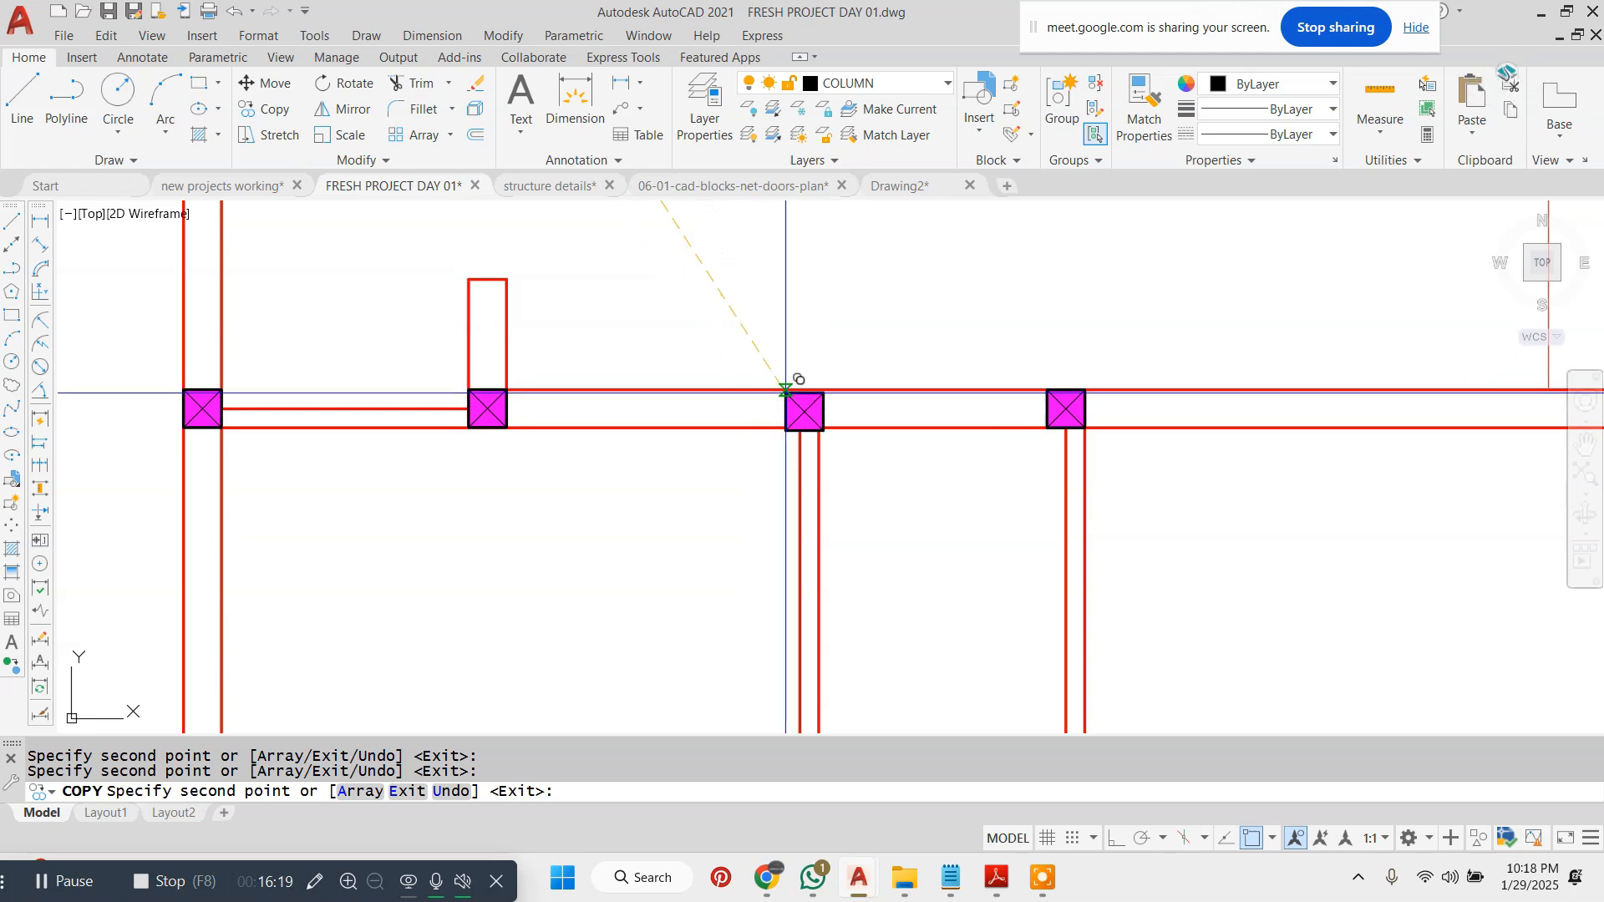
pyautogui.click(807, 387)
pyautogui.scroll(-3, 755, 372)
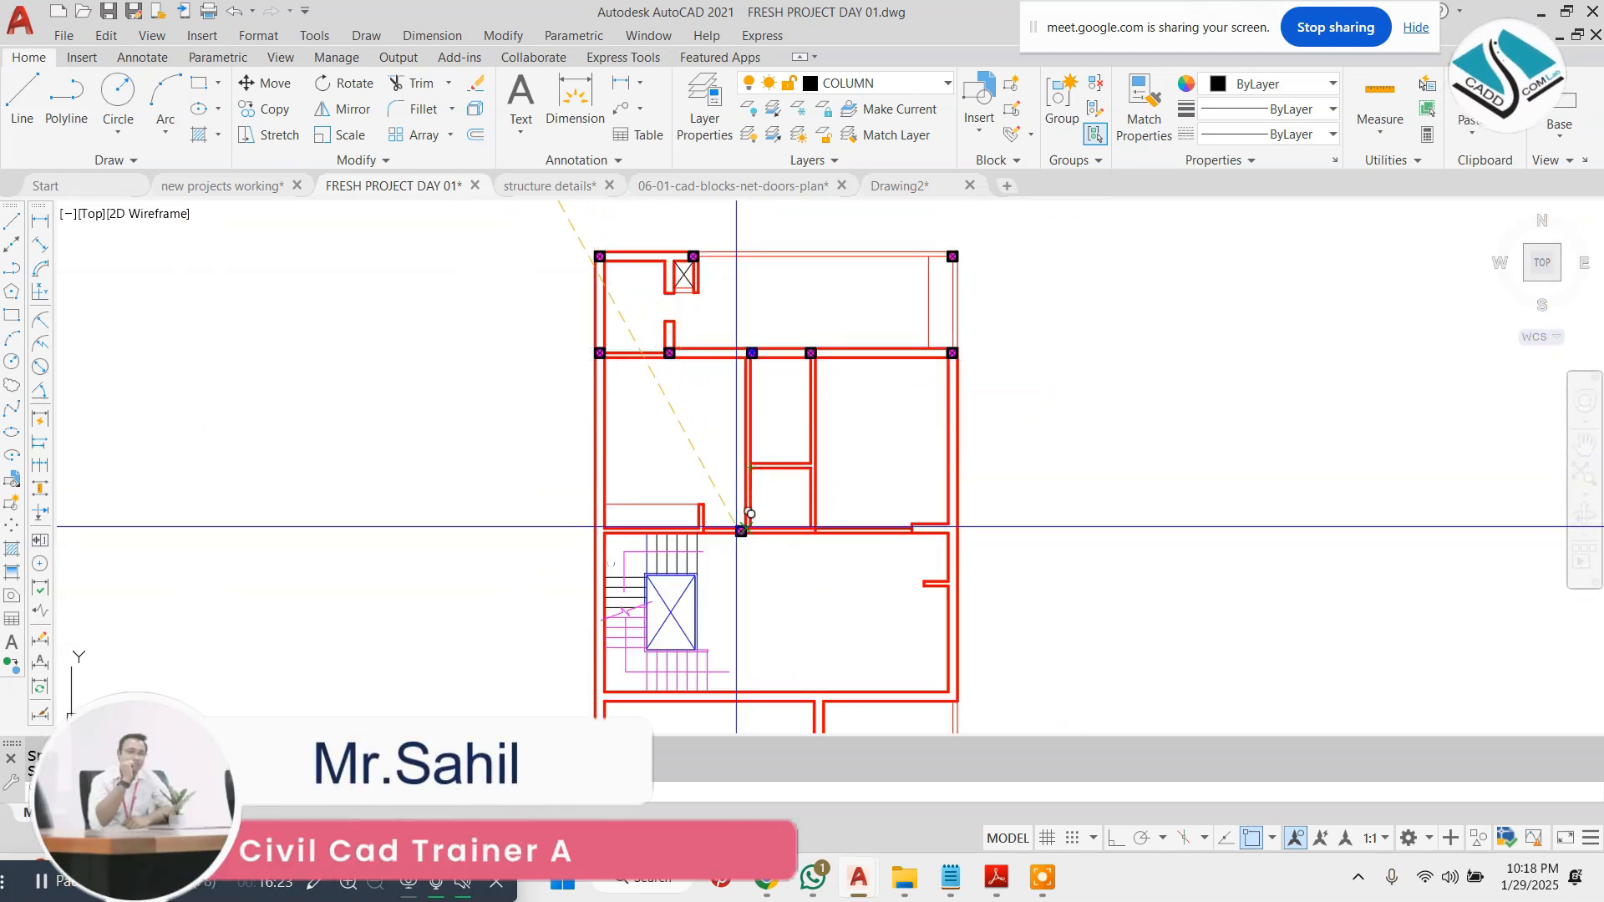
# - Undo the column copies placed on the copied wall plan
pyautogui.scroll(2, 730, 526)
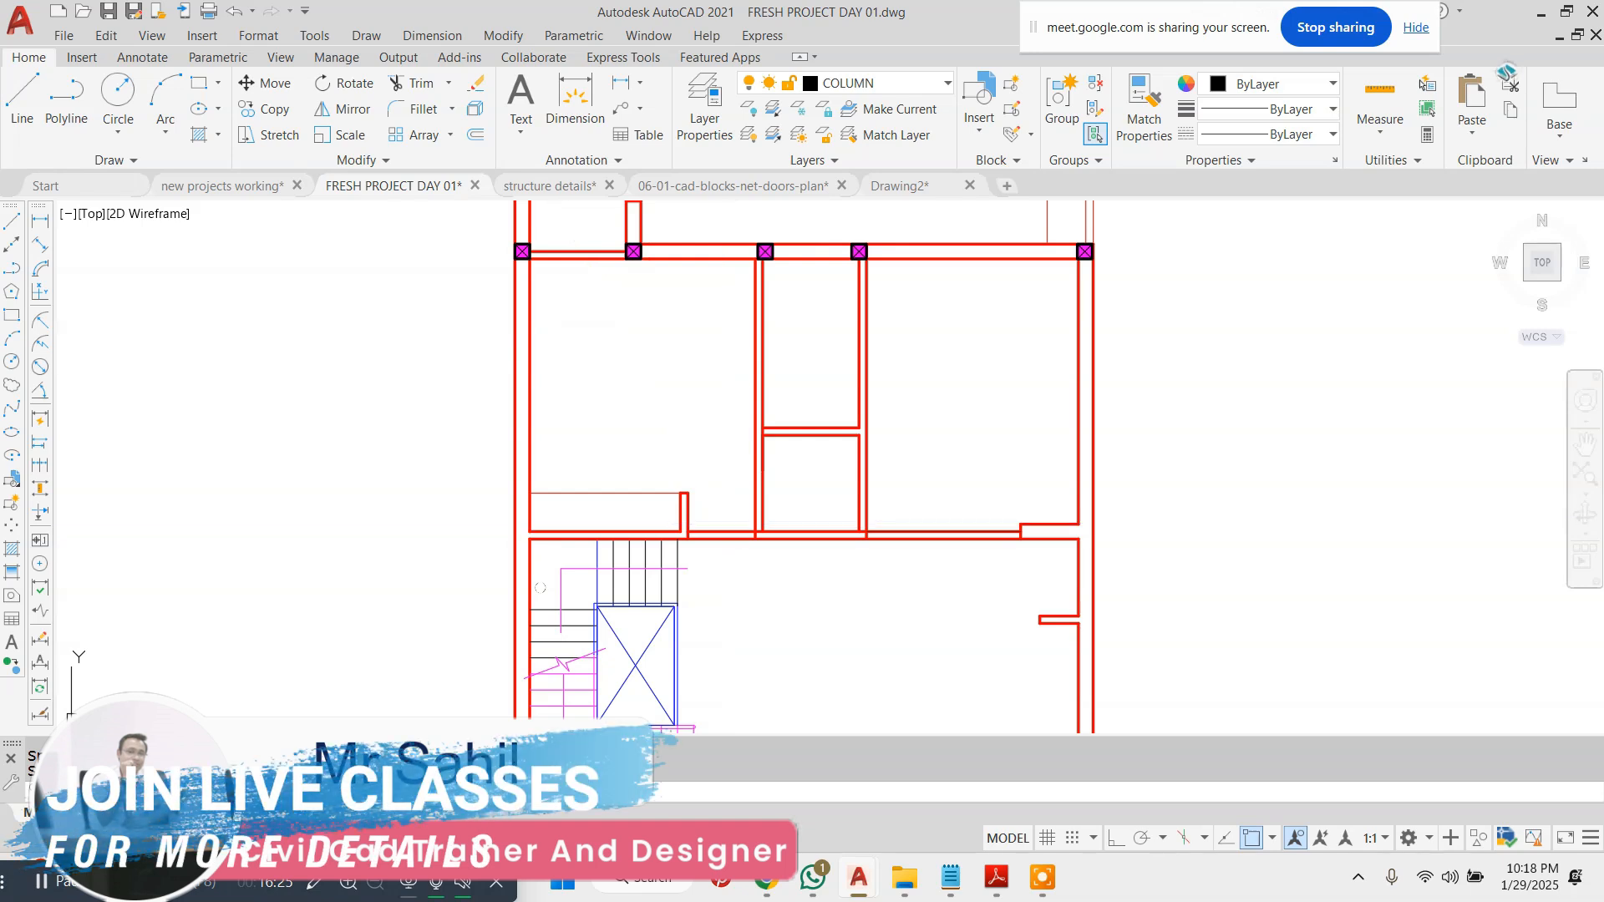
pyautogui.scroll(-2, 740, 365)
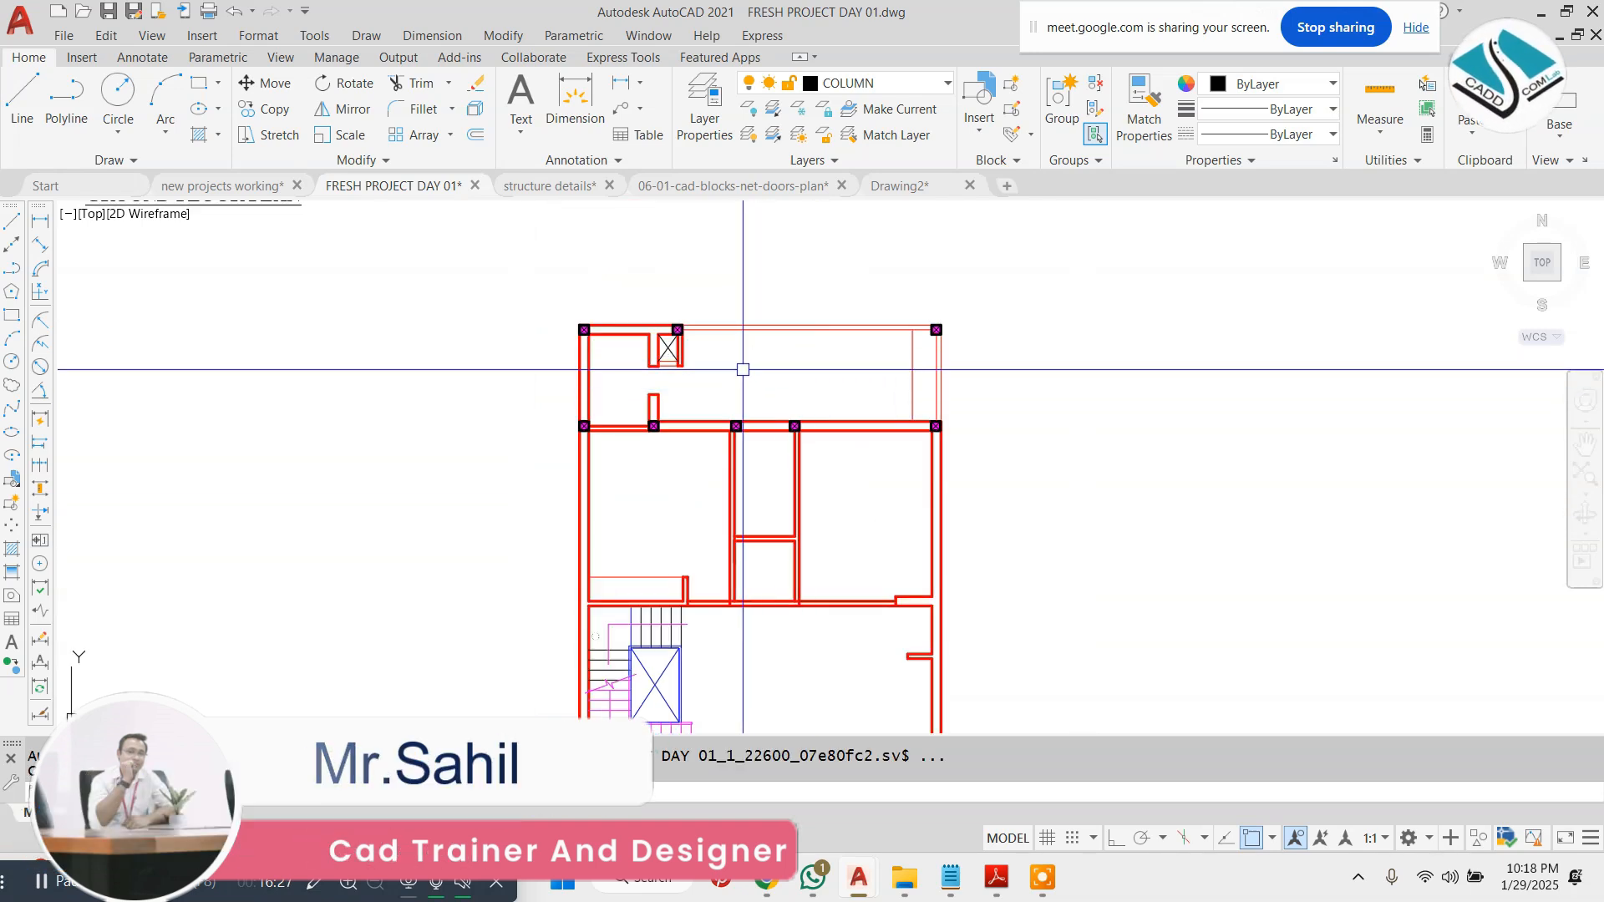
pyautogui.scroll(2, 741, 365)
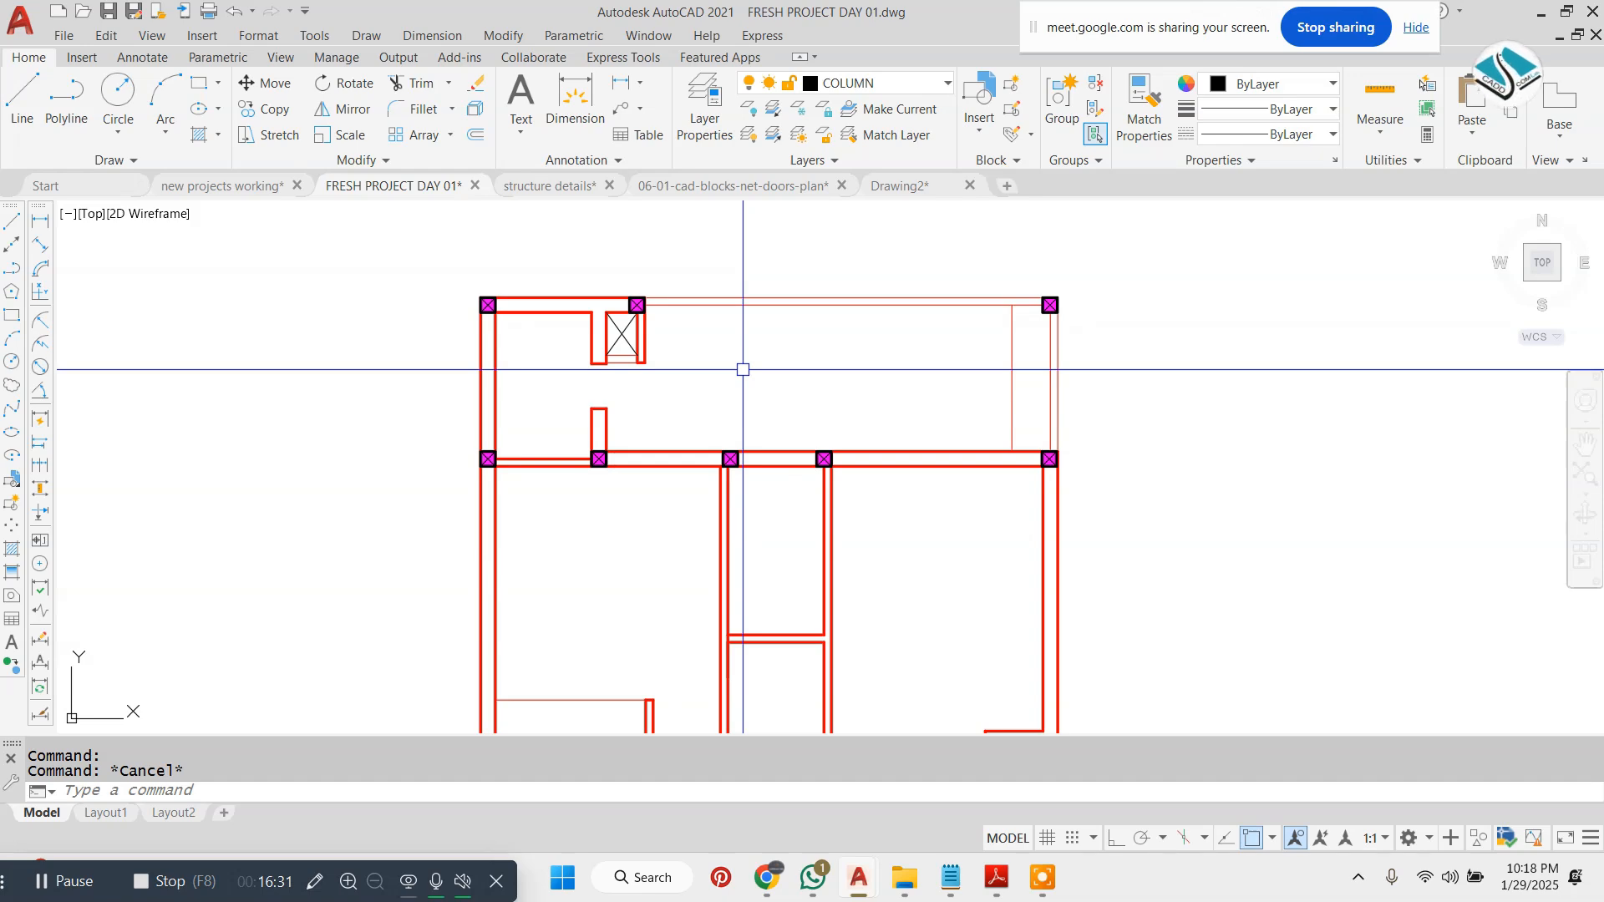
pyautogui.moveTo(743, 369); pyautogui.dragTo(778, 162, button='middle')
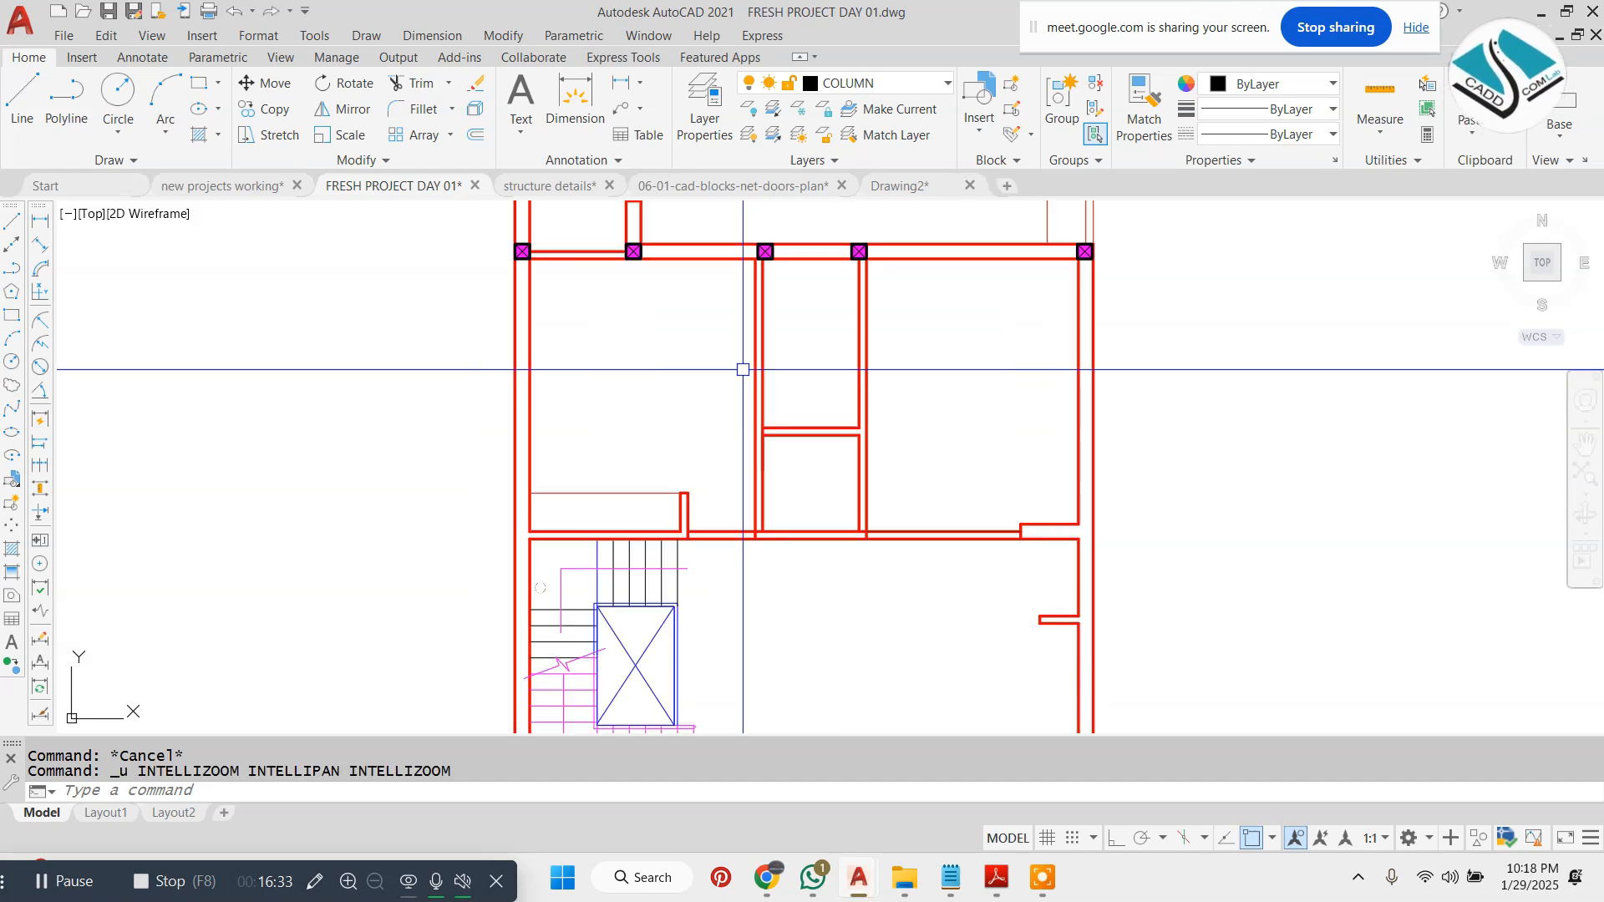
pyautogui.scroll(-6, 742, 369)
pyautogui.scroll(3, 683, 370)
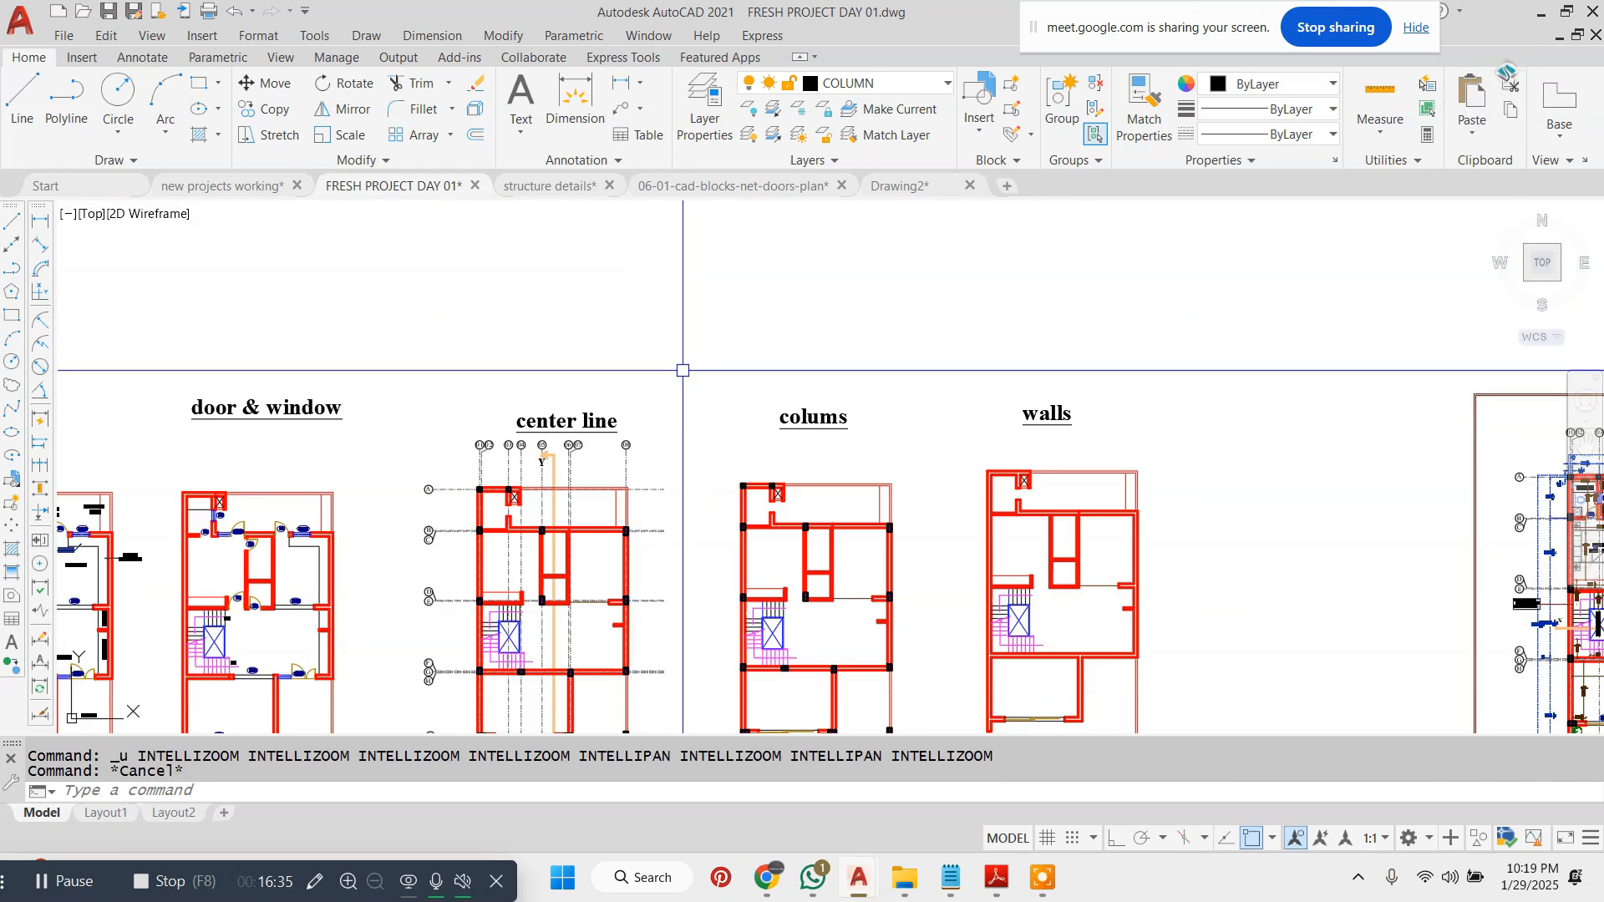
# - Examine the column positions on the "colums" plan from the upper rooms down to the entrance gate
pyautogui.scroll(5, 814, 528)
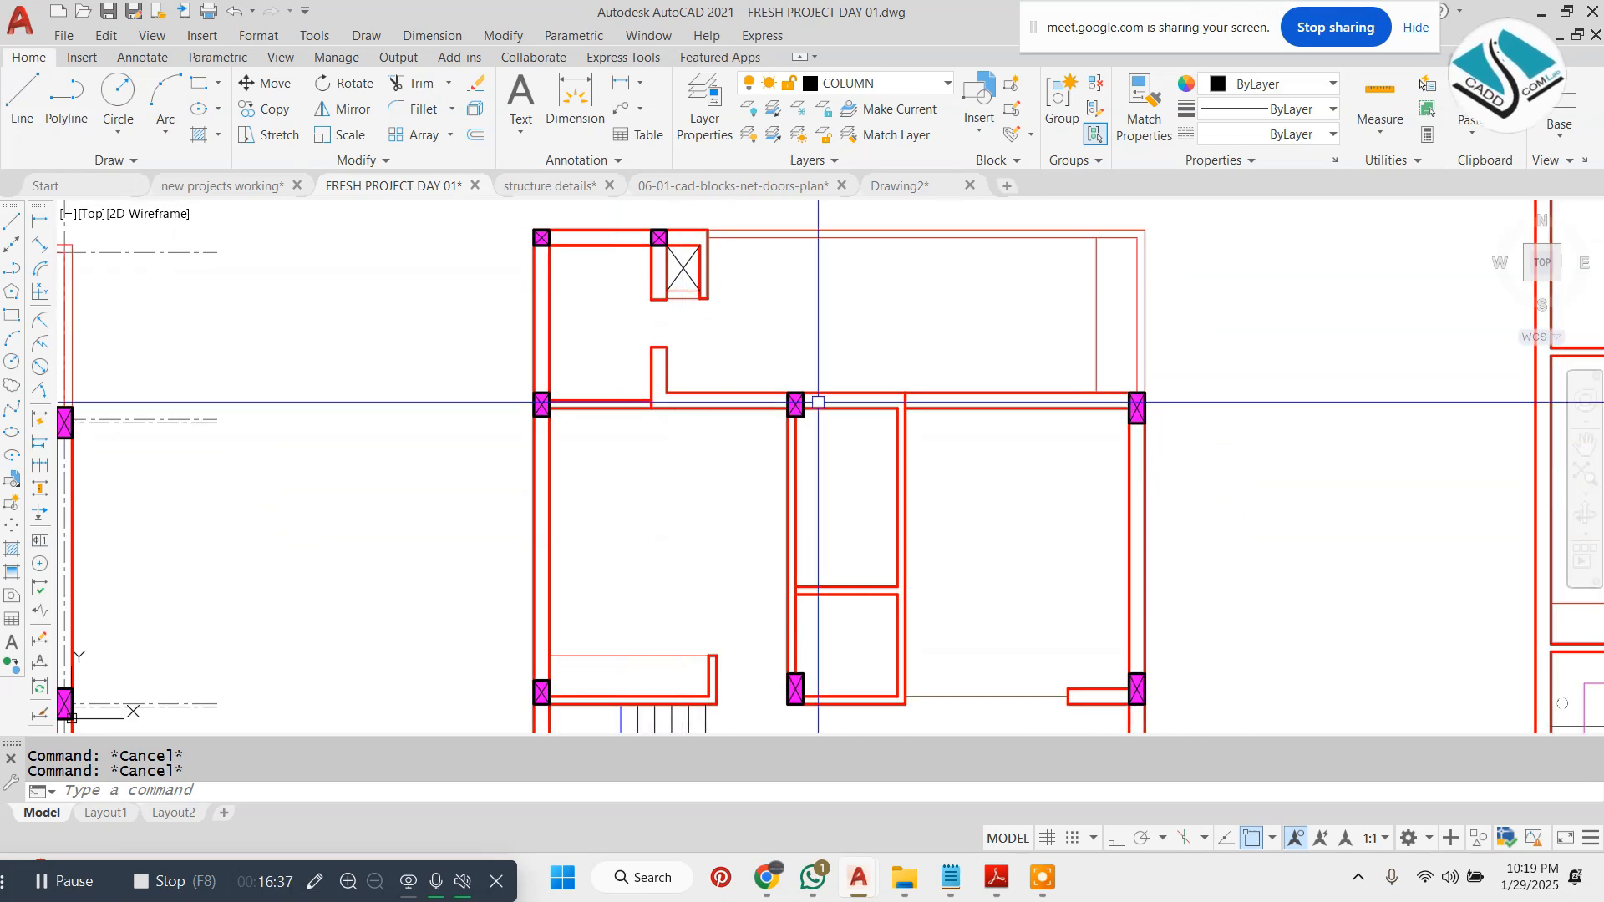
pyautogui.moveTo(652, 527); pyautogui.dragTo(616, 240, button='middle')
pyautogui.moveTo(670, 558); pyautogui.dragTo(638, 261, button='middle')
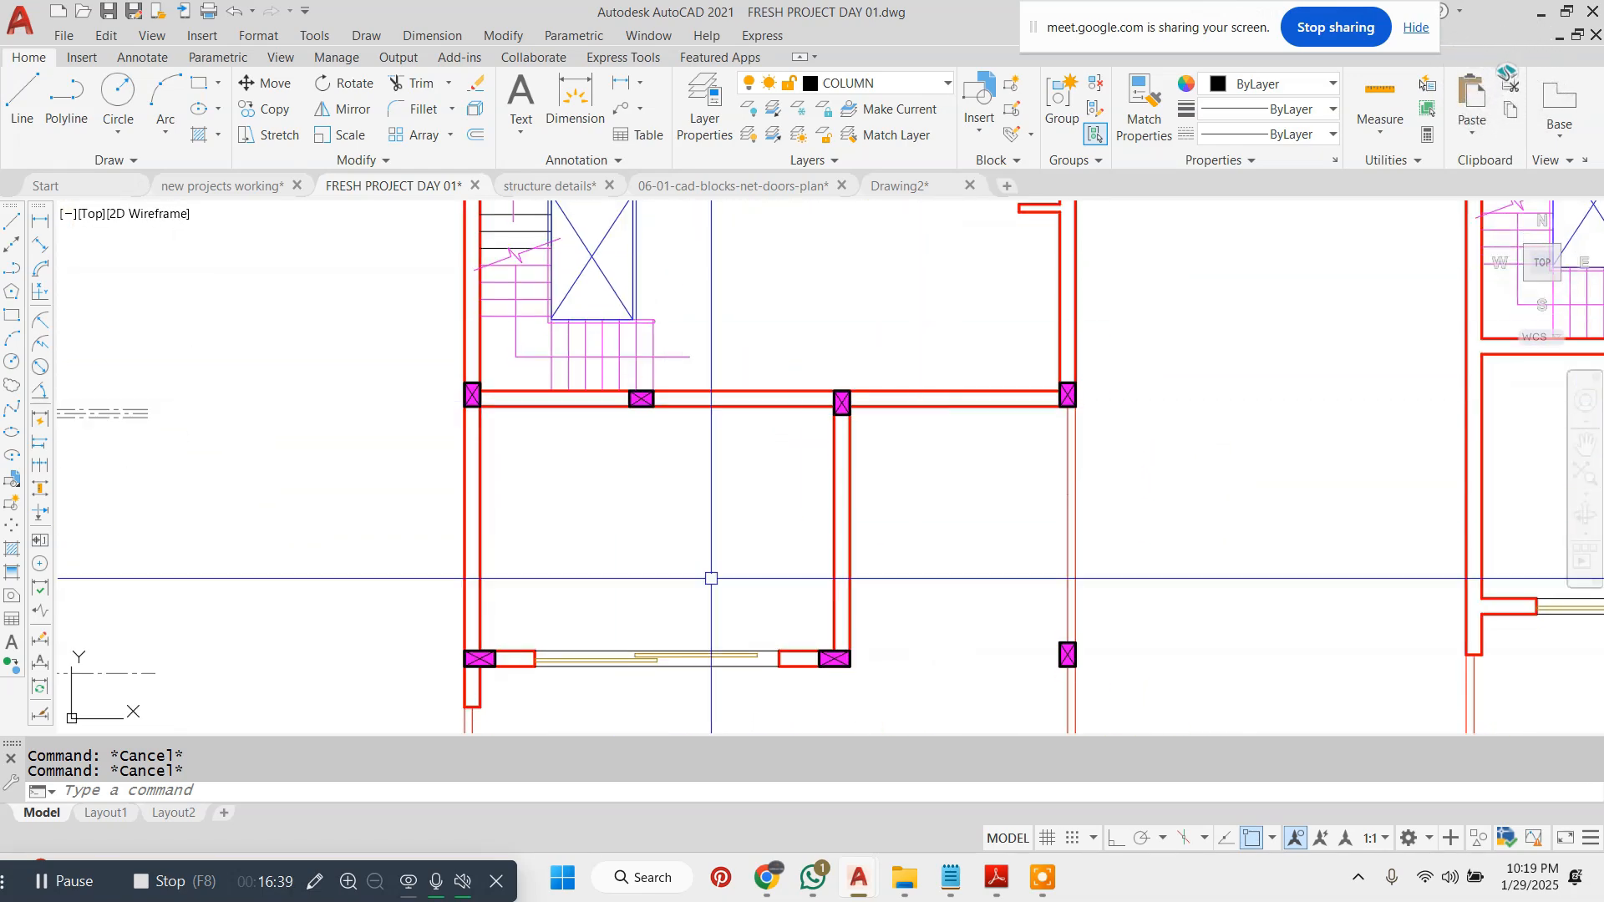
pyautogui.moveTo(711, 578); pyautogui.dragTo(711, 367, button='middle')
pyautogui.scroll(-1, 741, 301)
pyautogui.moveTo(762, 441); pyautogui.dragTo(763, 443, button='middle')
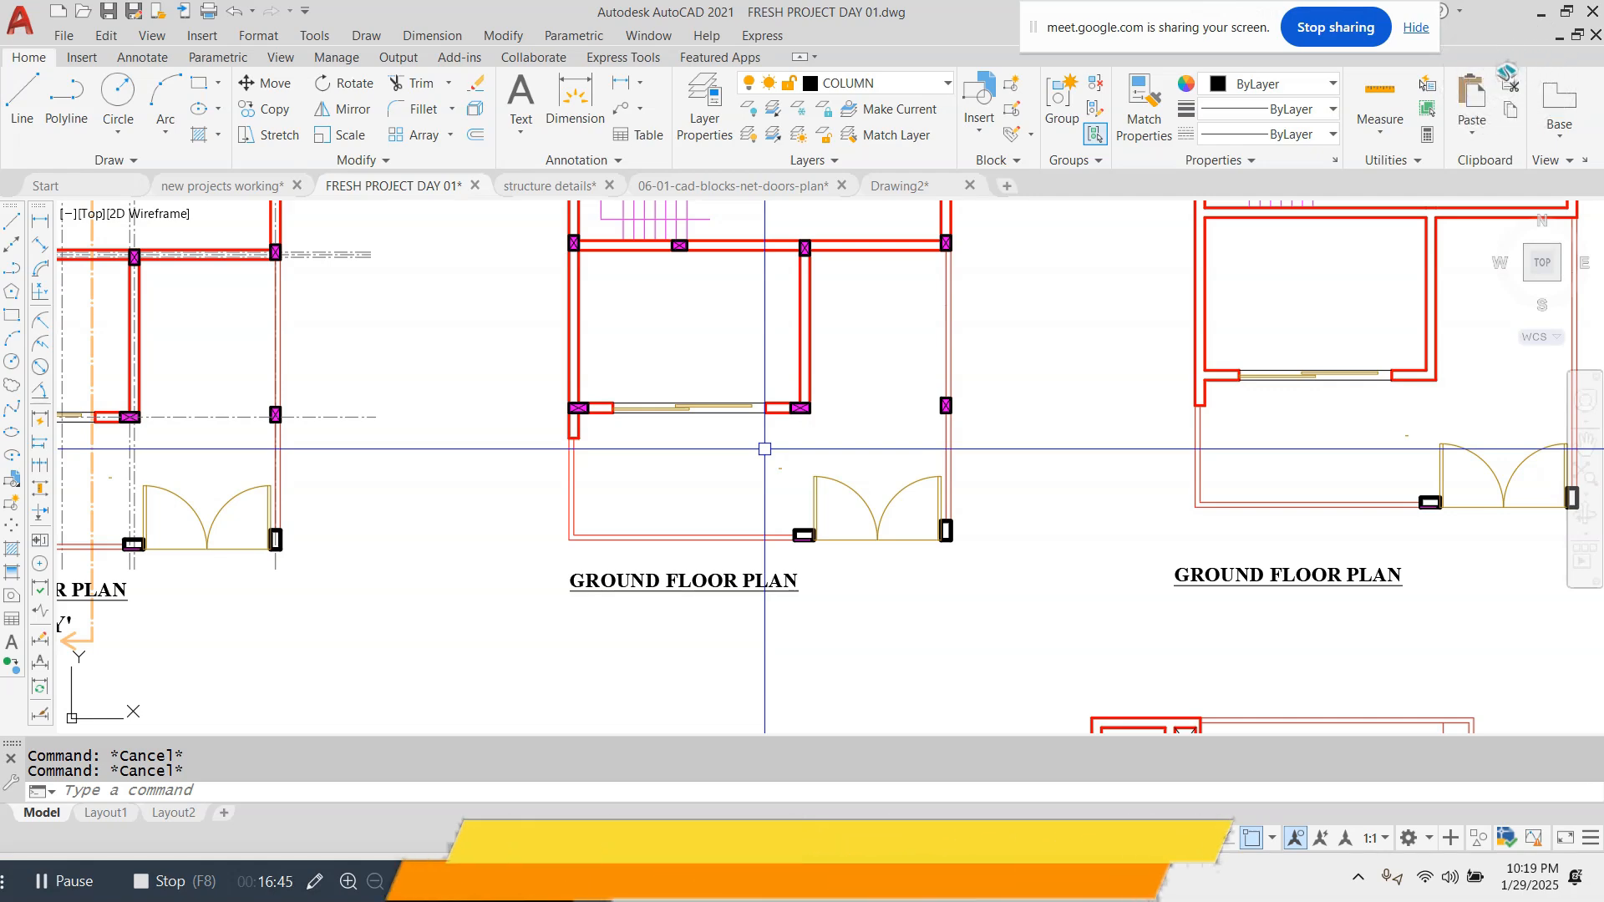
# - Move the separate set of columns onto the copied wall plan, aligning its upper-left column with the plan's upper-left corner
pyautogui.scroll(-10, 764, 448)
pyautogui.scroll(5, 987, 464)
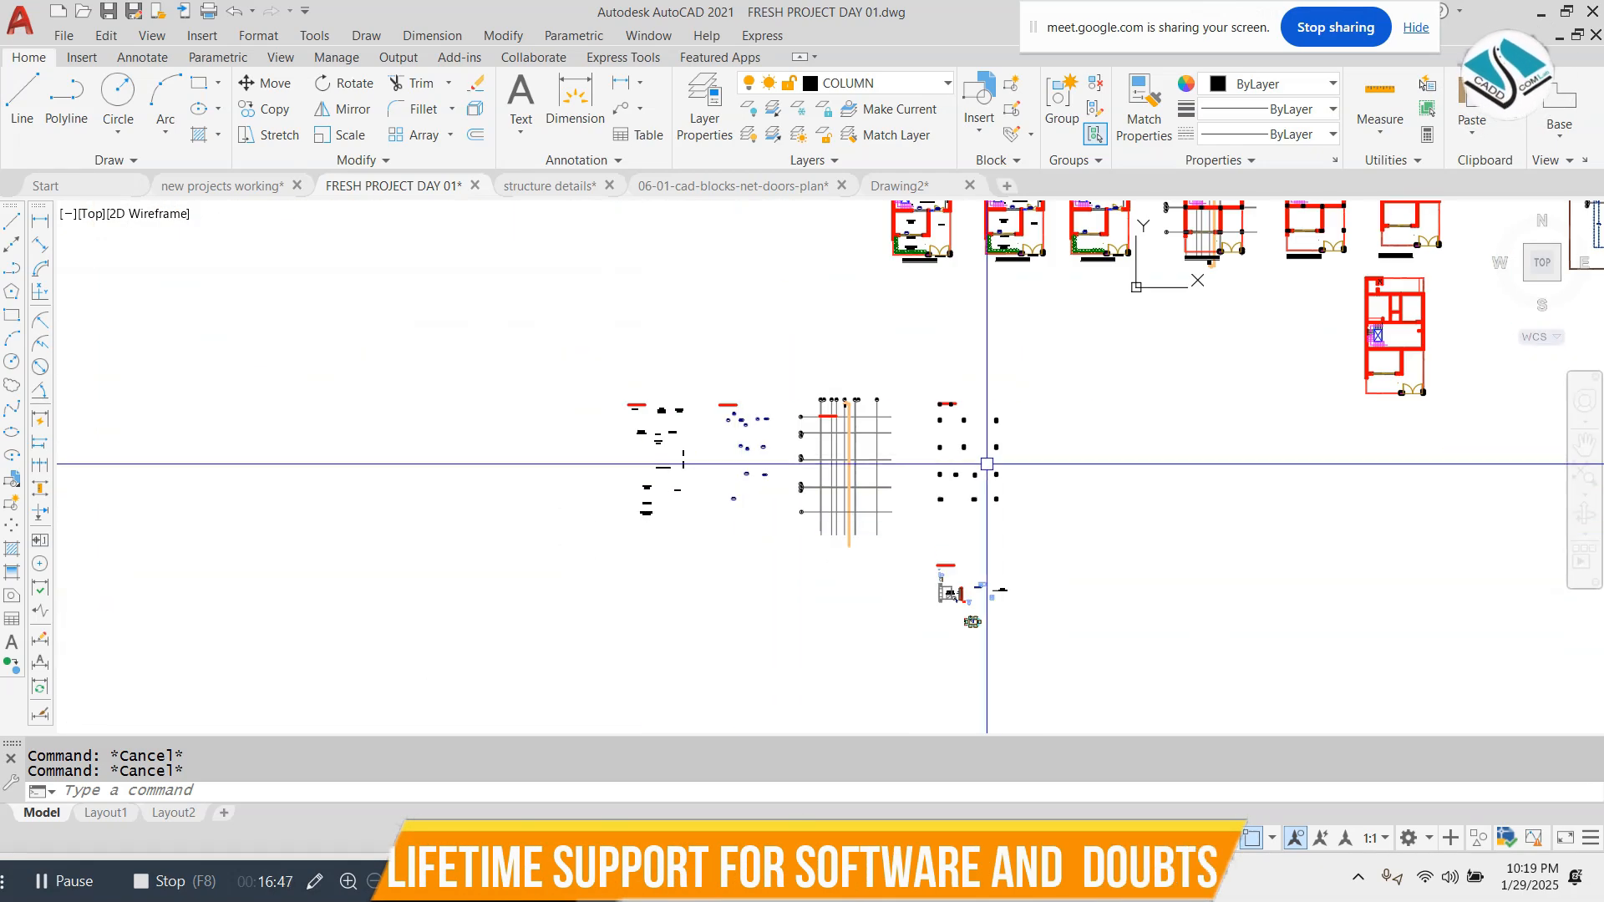
pyautogui.click(1071, 367)
pyautogui.click(912, 532)
pyautogui.write('n')
pyautogui.press('Return')
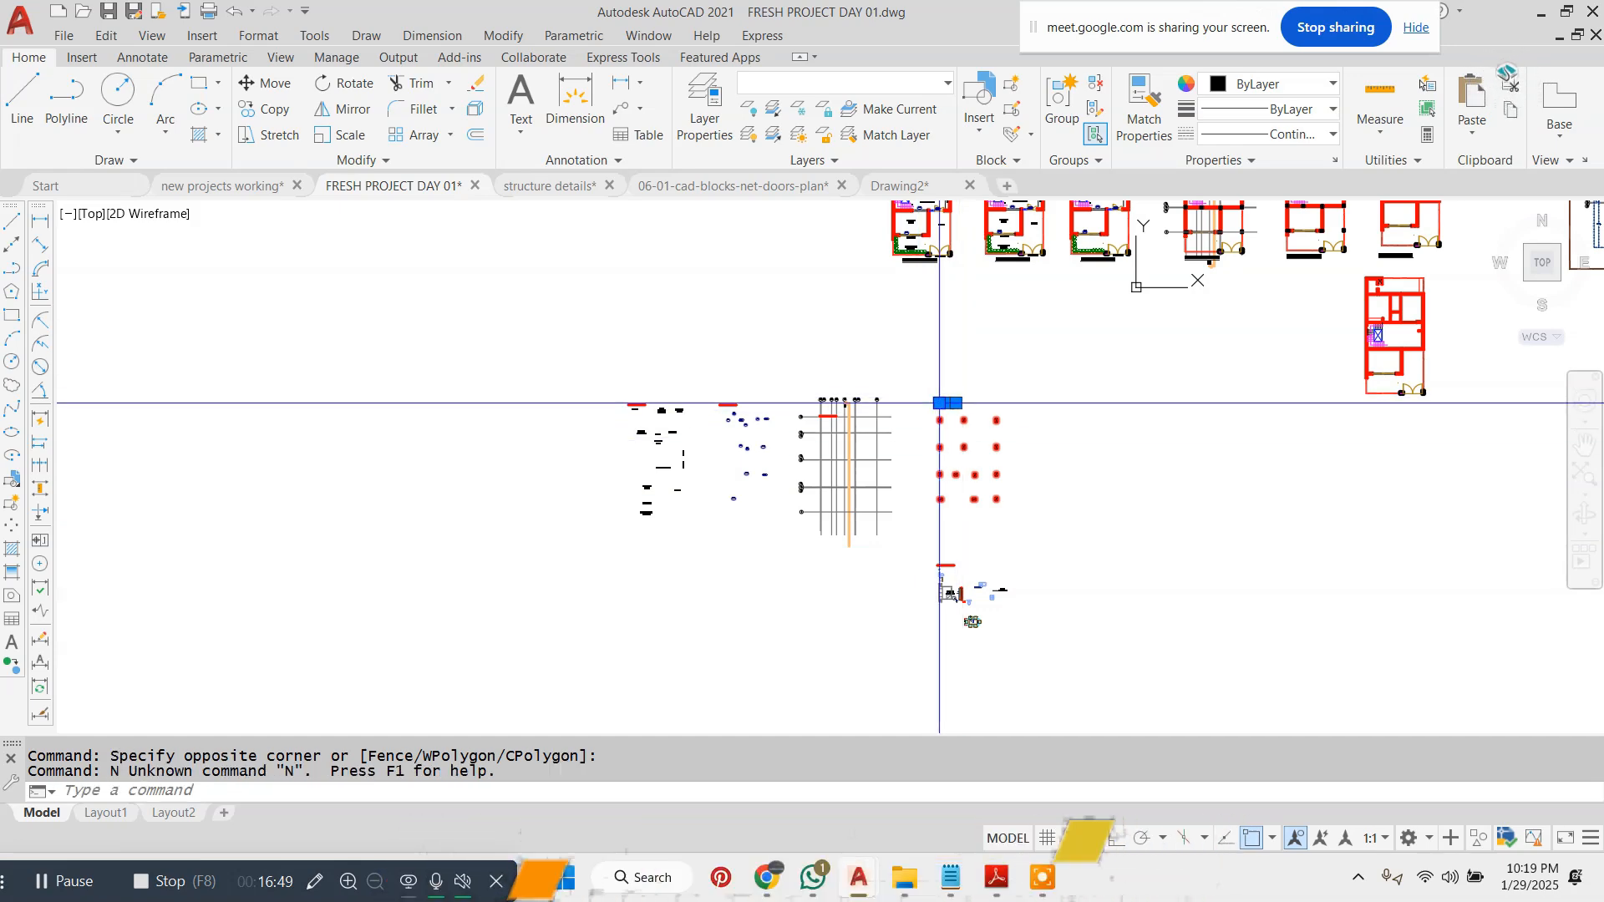
pyautogui.write('m')
pyautogui.press('Return')
pyautogui.scroll(8, 920, 410)
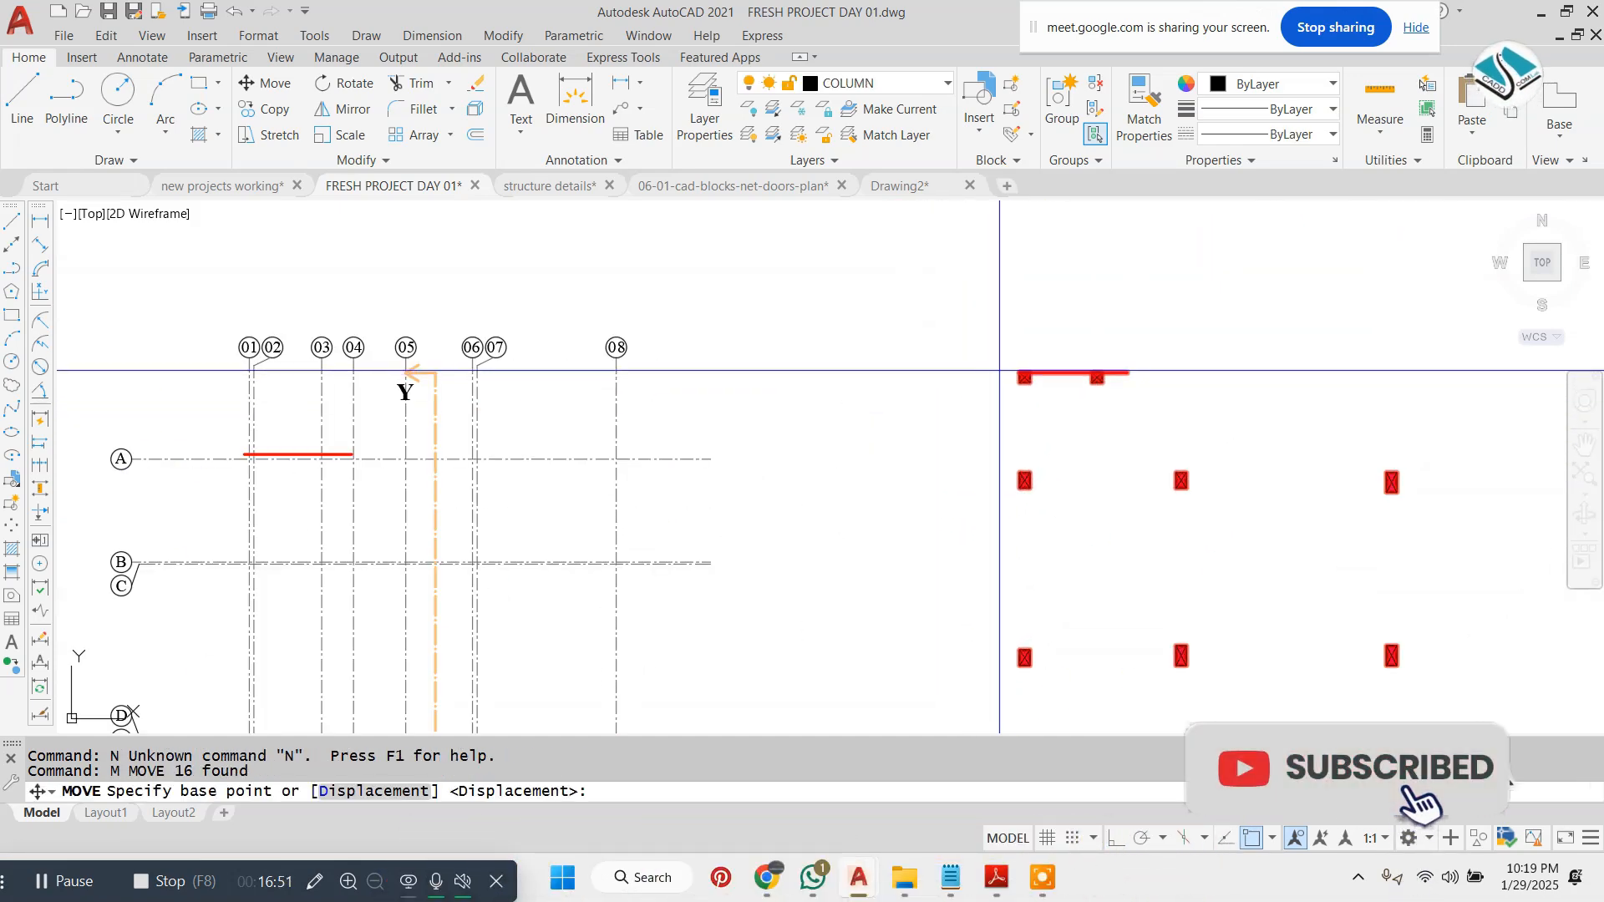
pyautogui.click(1021, 373)
pyautogui.scroll(-8, 1035, 351)
pyautogui.scroll(12, 1295, 312)
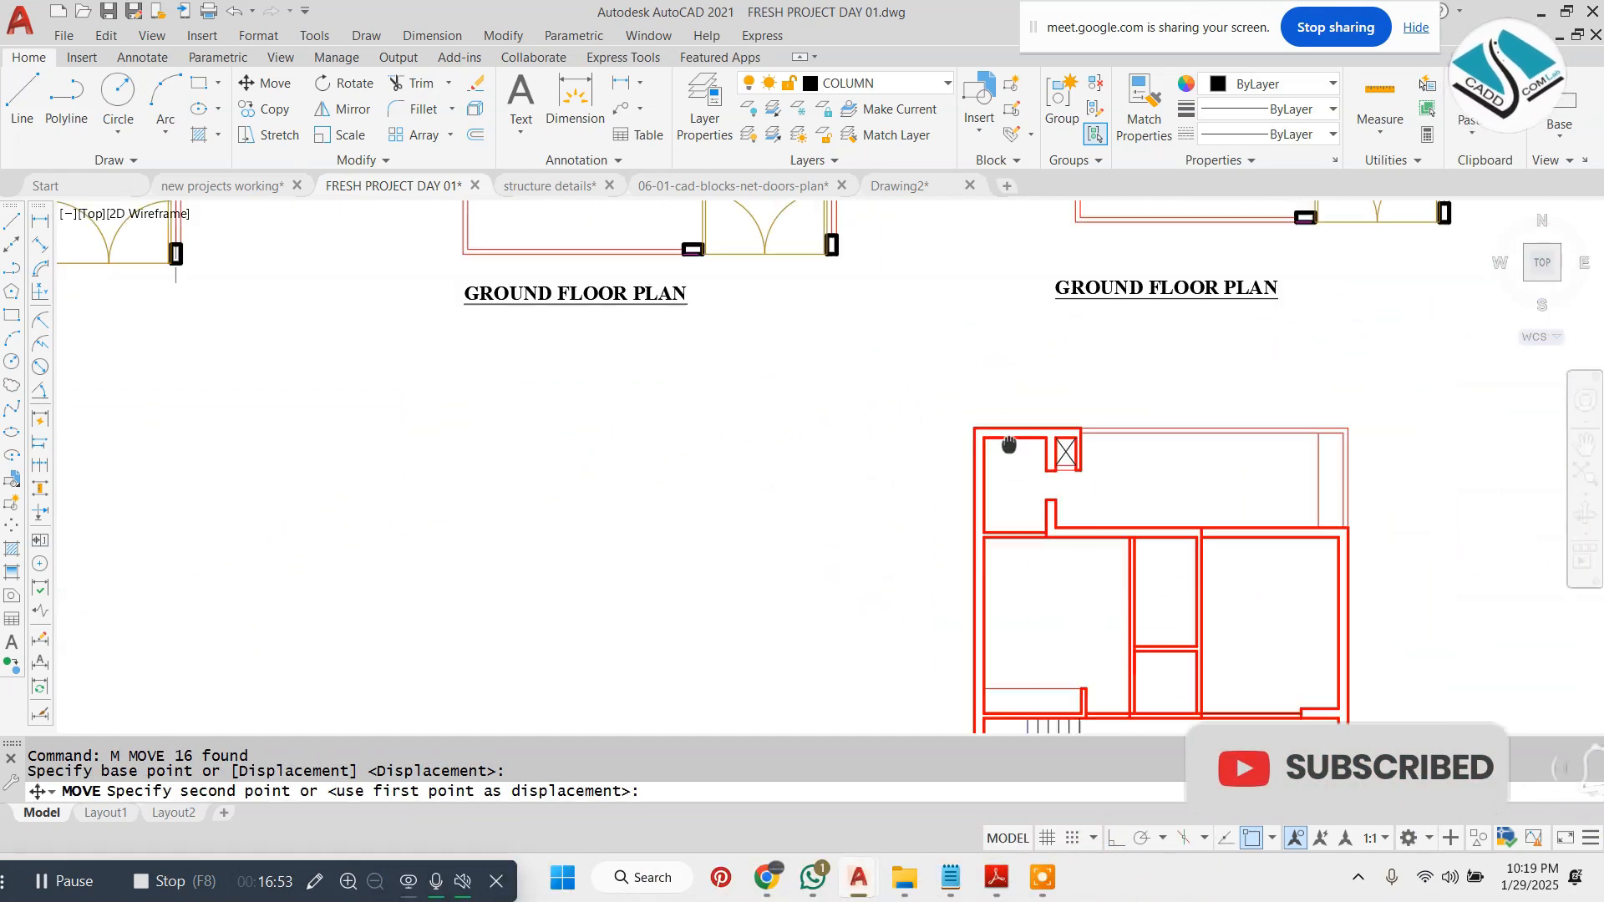
pyautogui.press('Escape')
pyautogui.scroll(-10, 846, 441)
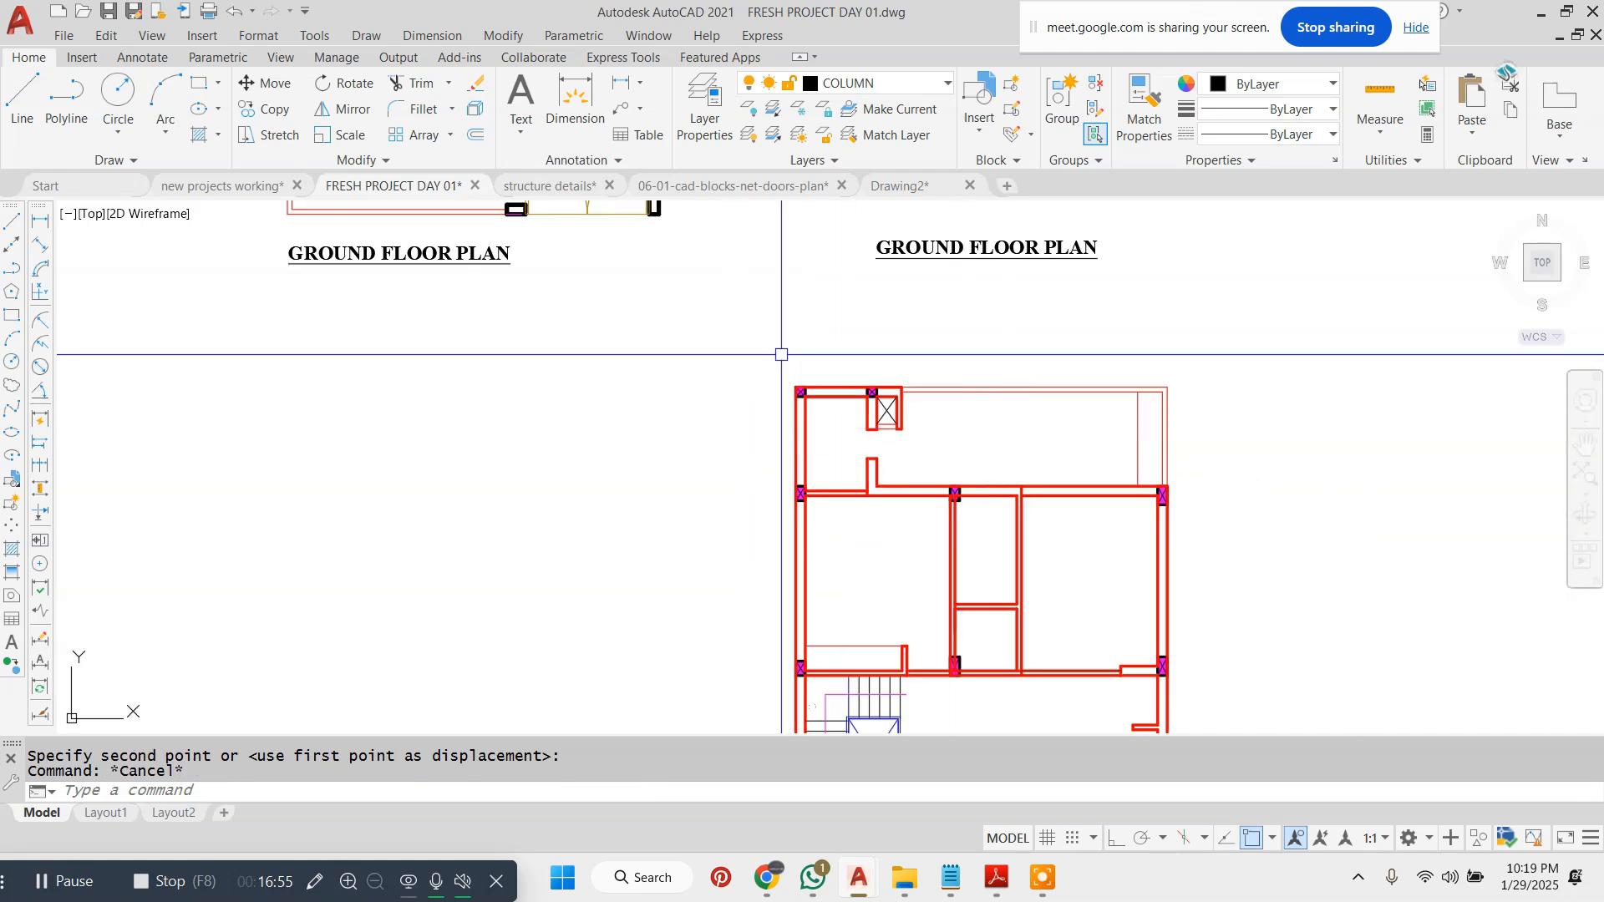
pyautogui.press('Escape')
# - Examine how the wall lines overlap the column at the second horizontal wall's junction with the left inner partition
pyautogui.scroll(8, 849, 445)
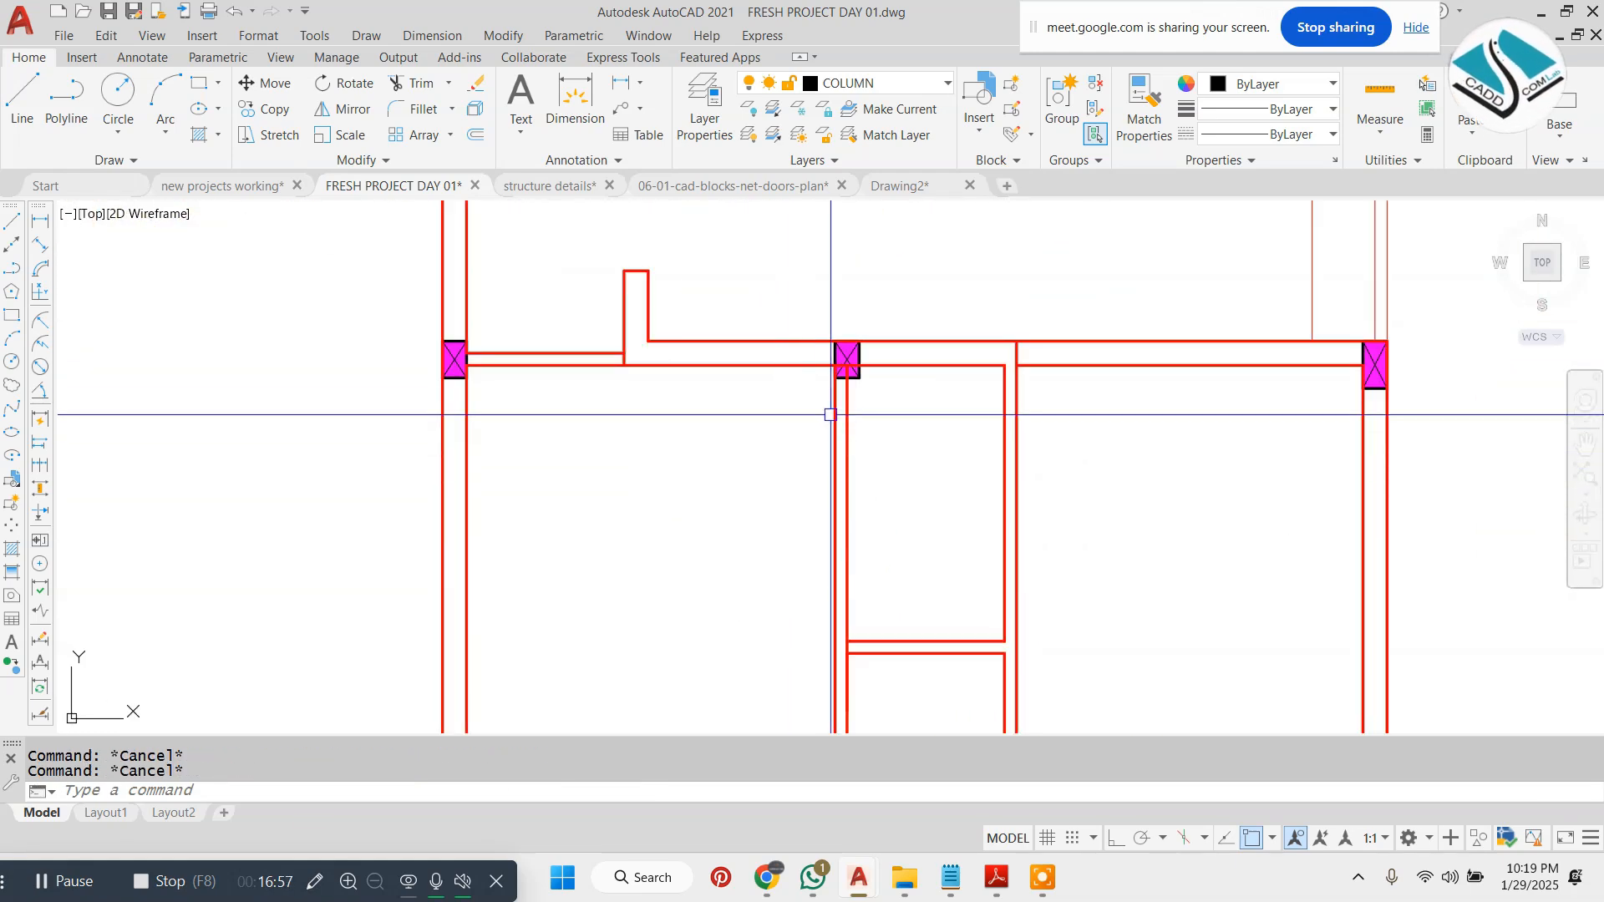
pyautogui.scroll(5, 868, 383)
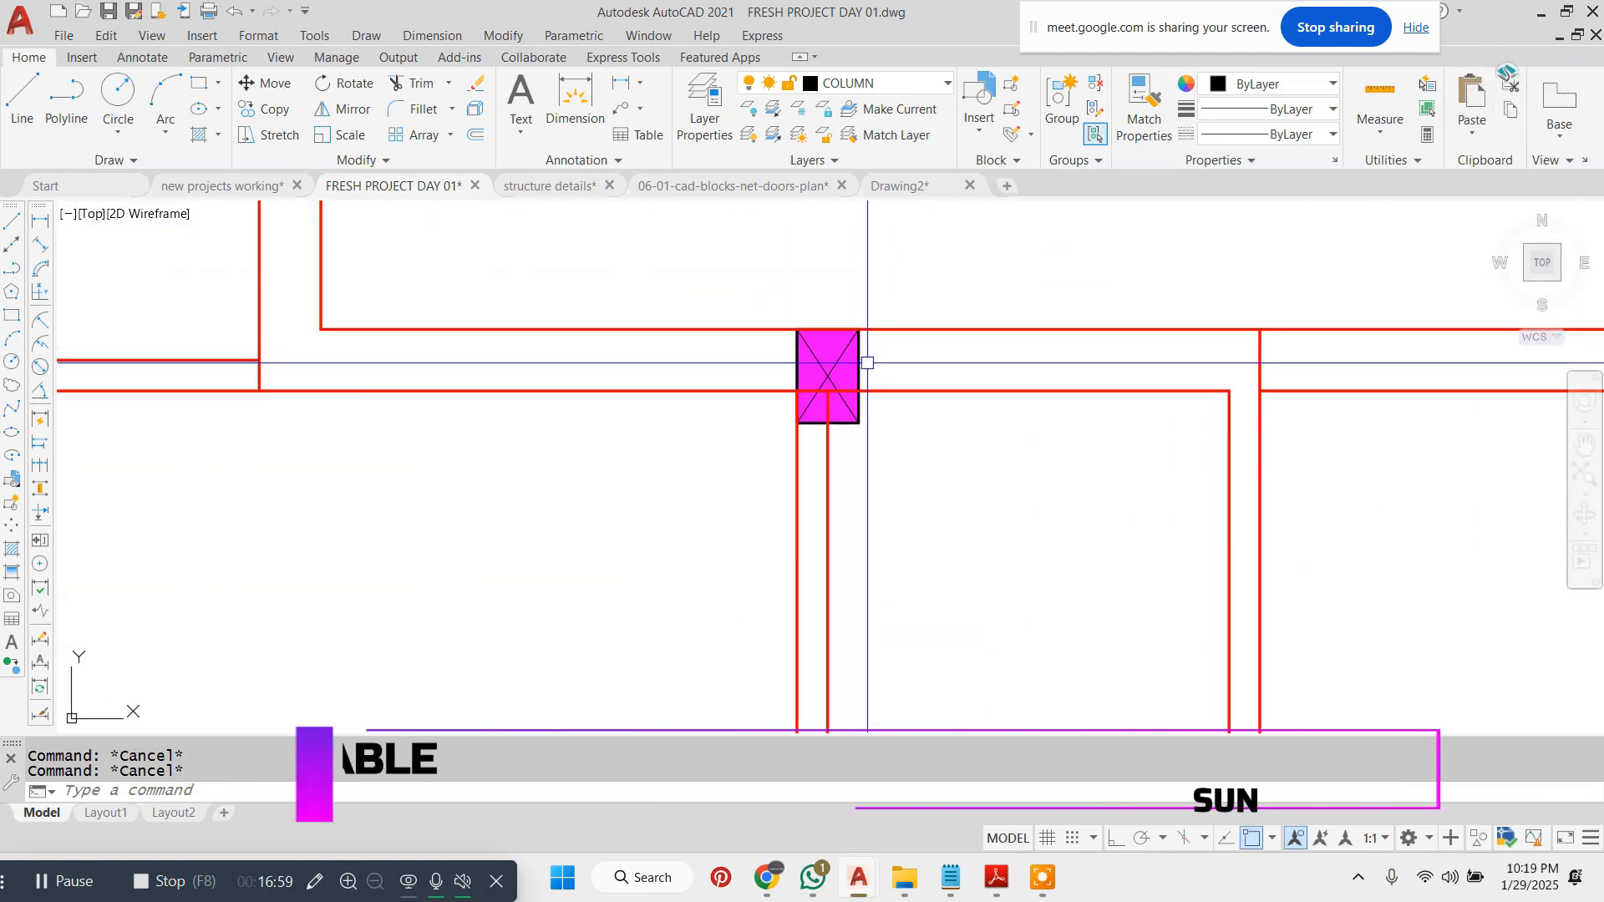
pyautogui.scroll(6, 869, 356)
pyautogui.scroll(-6, 827, 340)
pyautogui.moveTo(455, 356); pyautogui.dragTo(563, 362, button='middle')
pyautogui.scroll(6, 873, 329)
pyautogui.scroll(-2, 874, 329)
pyautogui.moveTo(615, 420); pyautogui.dragTo(680, 329, button='middle')
pyautogui.scroll(4, 659, 412)
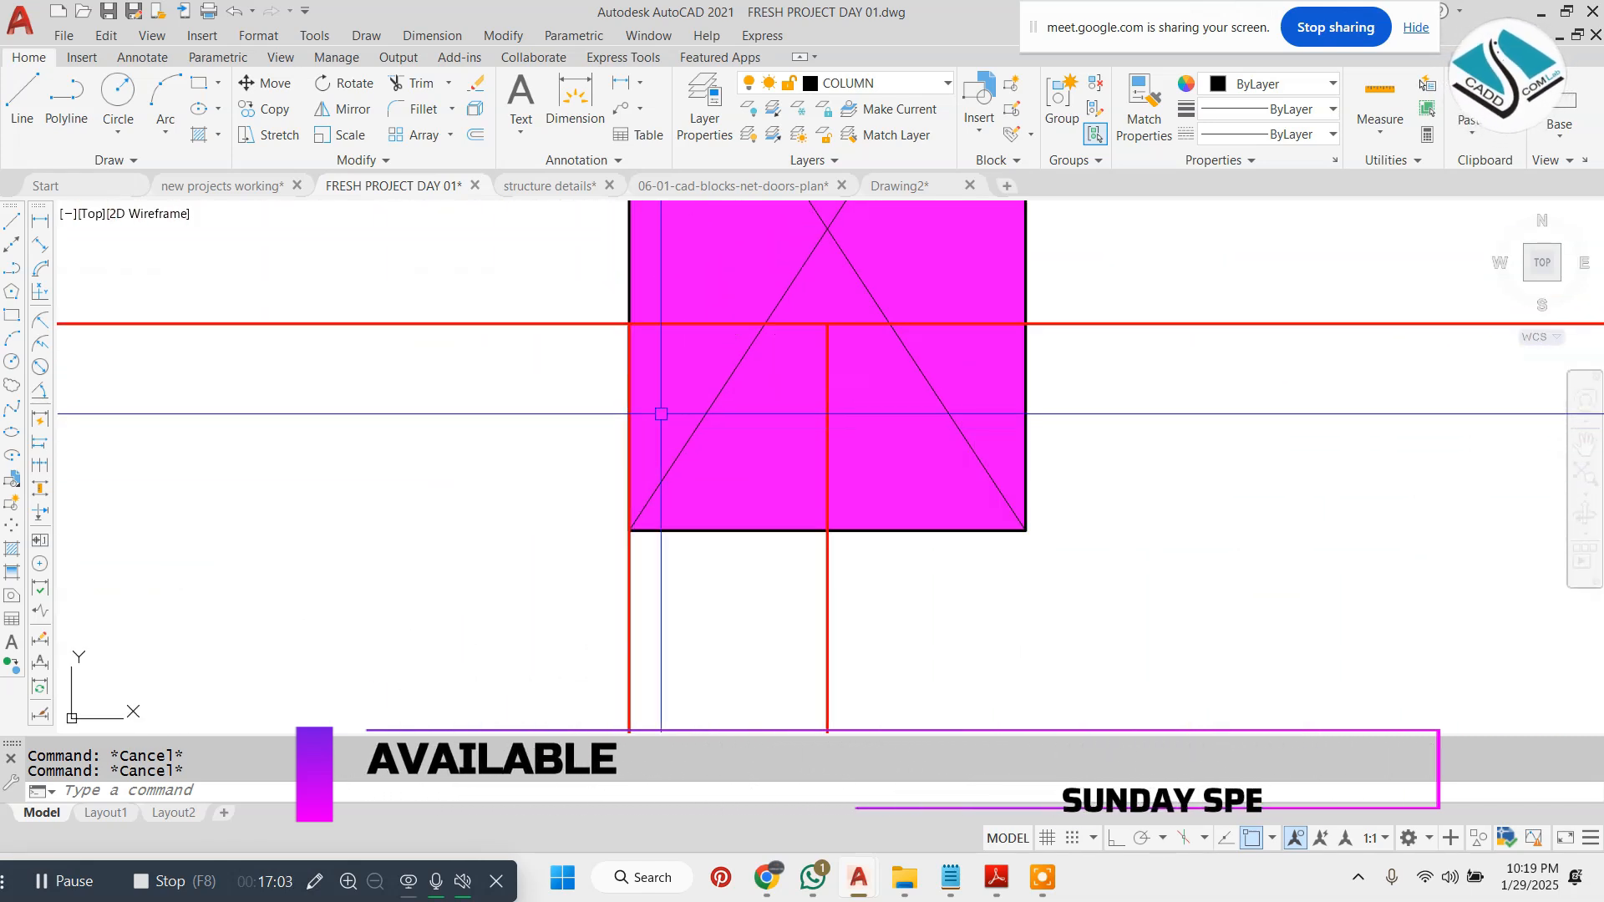
pyautogui.scroll(-2, 659, 412)
pyautogui.moveTo(748, 437); pyautogui.dragTo(737, 480, button='middle')
# - Bring the column at the second horizontal wall's junction with the left inner partition to the front of the draw order
pyautogui.click(930, 320)
pyautogui.click(667, 343)
pyautogui.scroll(-4, 675, 337)
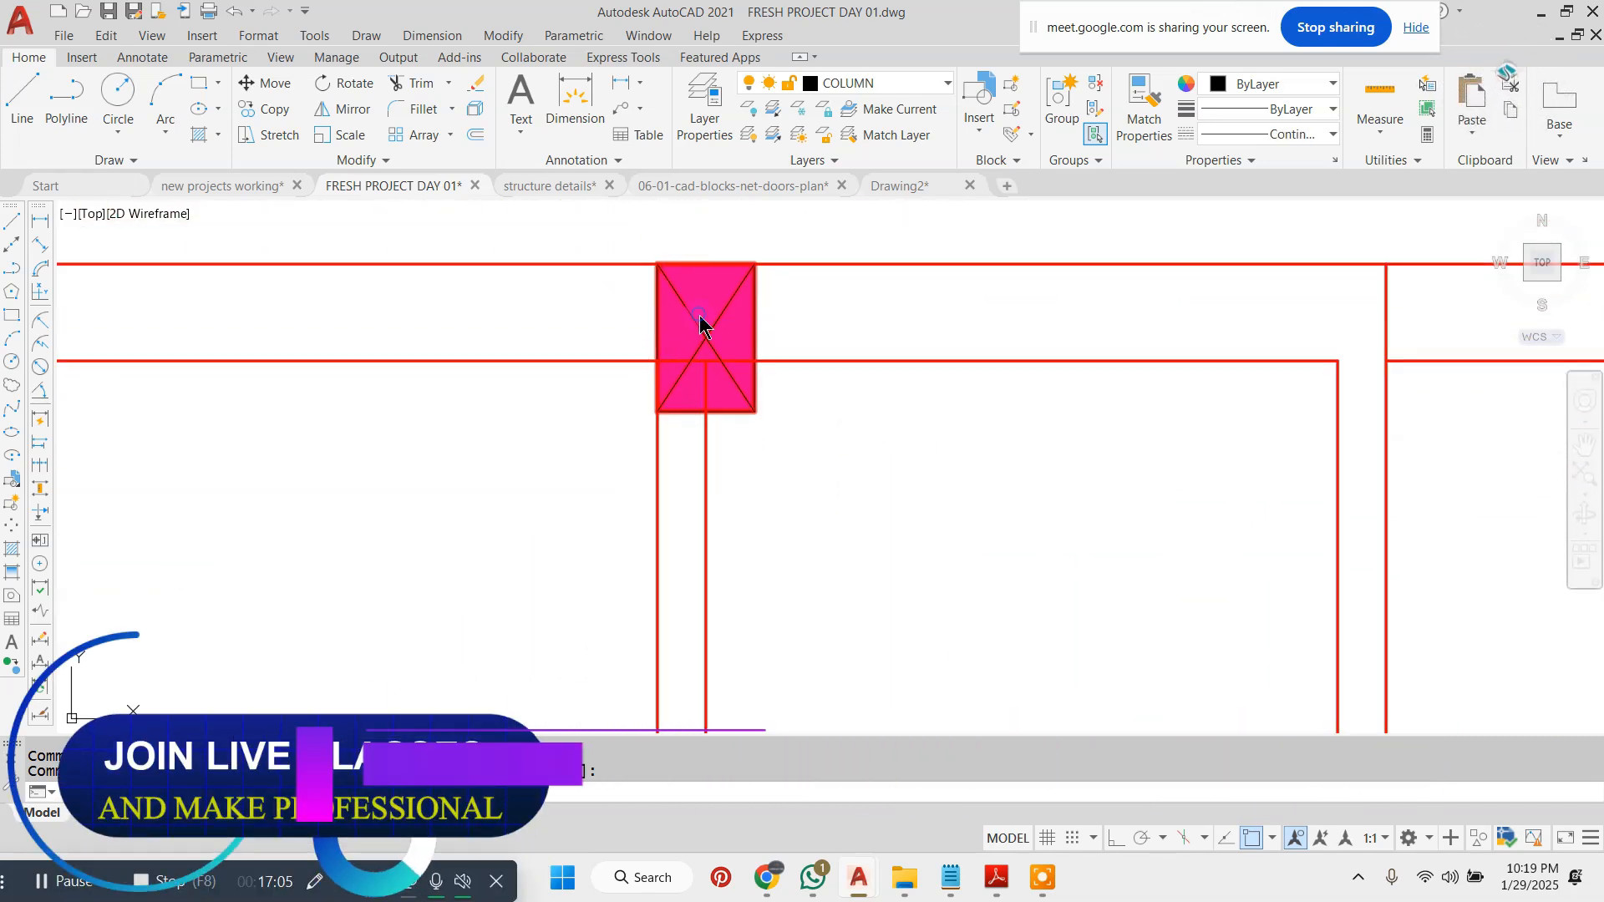
pyautogui.rightClick(701, 327)
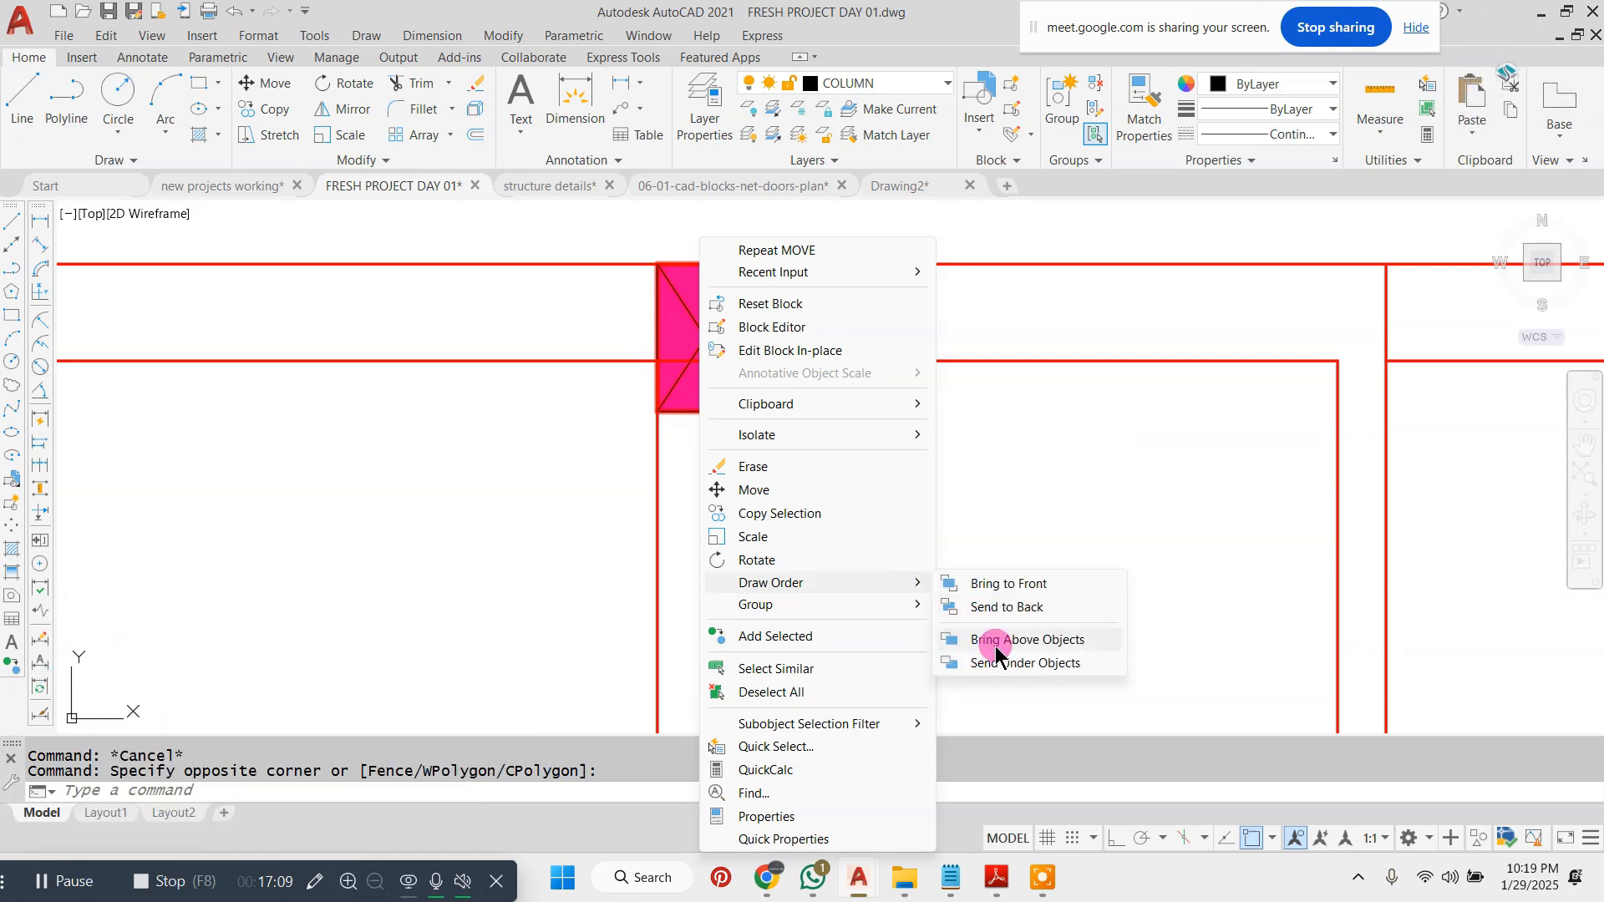
pyautogui.click(966, 607)
pyautogui.press('Escape')
pyautogui.scroll(-3, 719, 379)
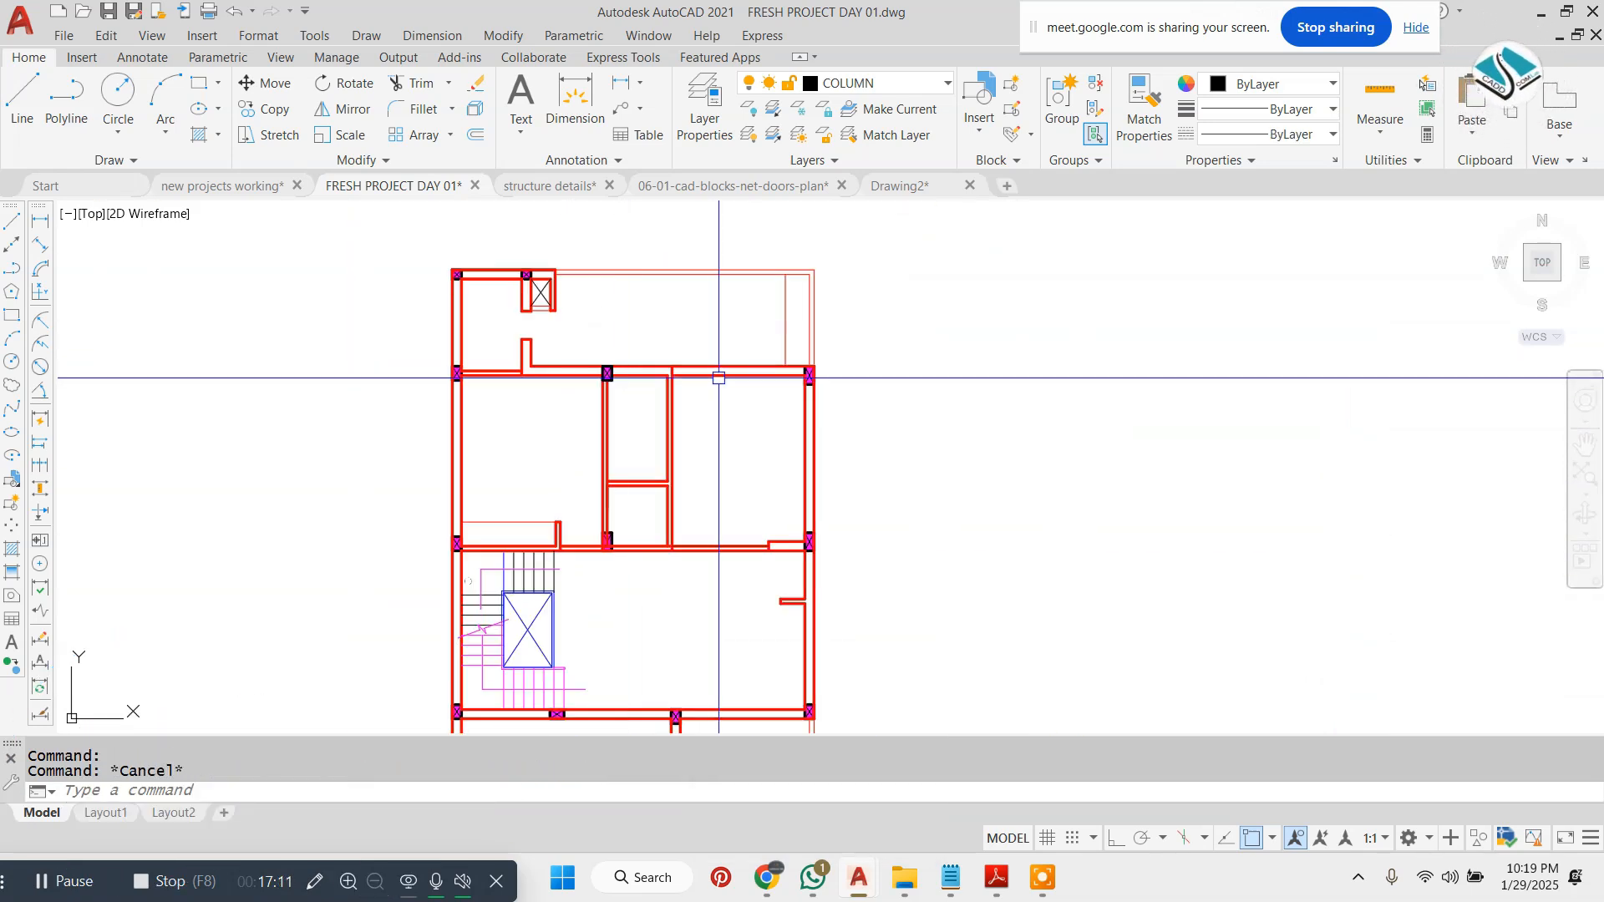
# - Bring the column at the right end of the second horizontal wall to the front of the draw order
pyautogui.scroll(4, 765, 376)
pyautogui.scroll(3, 928, 345)
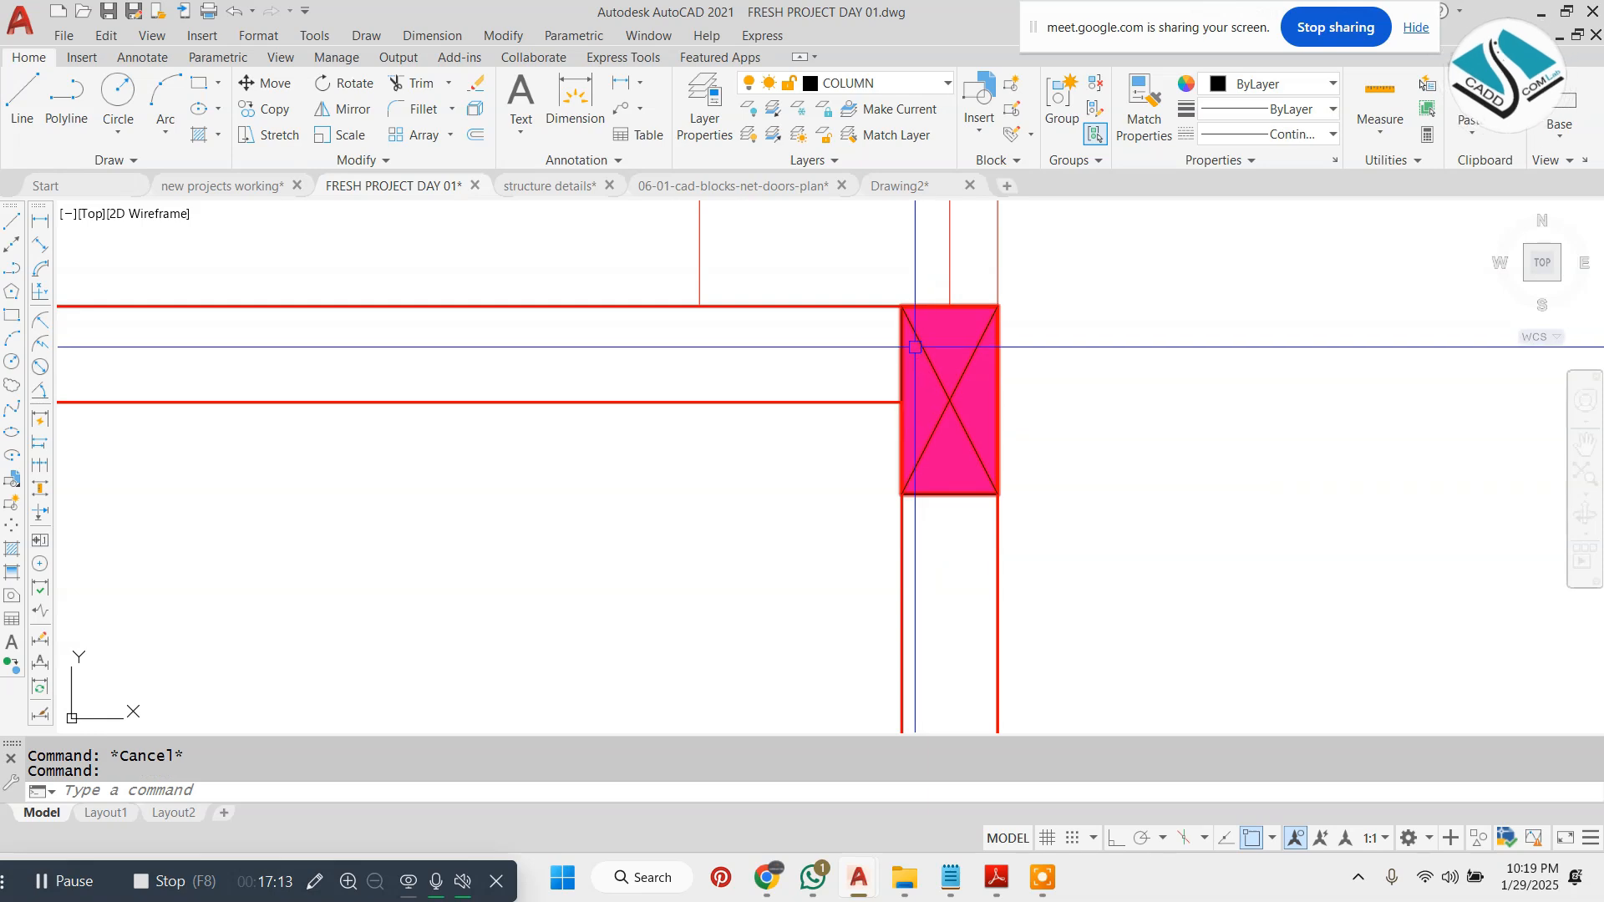
pyautogui.click(915, 346)
pyautogui.rightClick(930, 351)
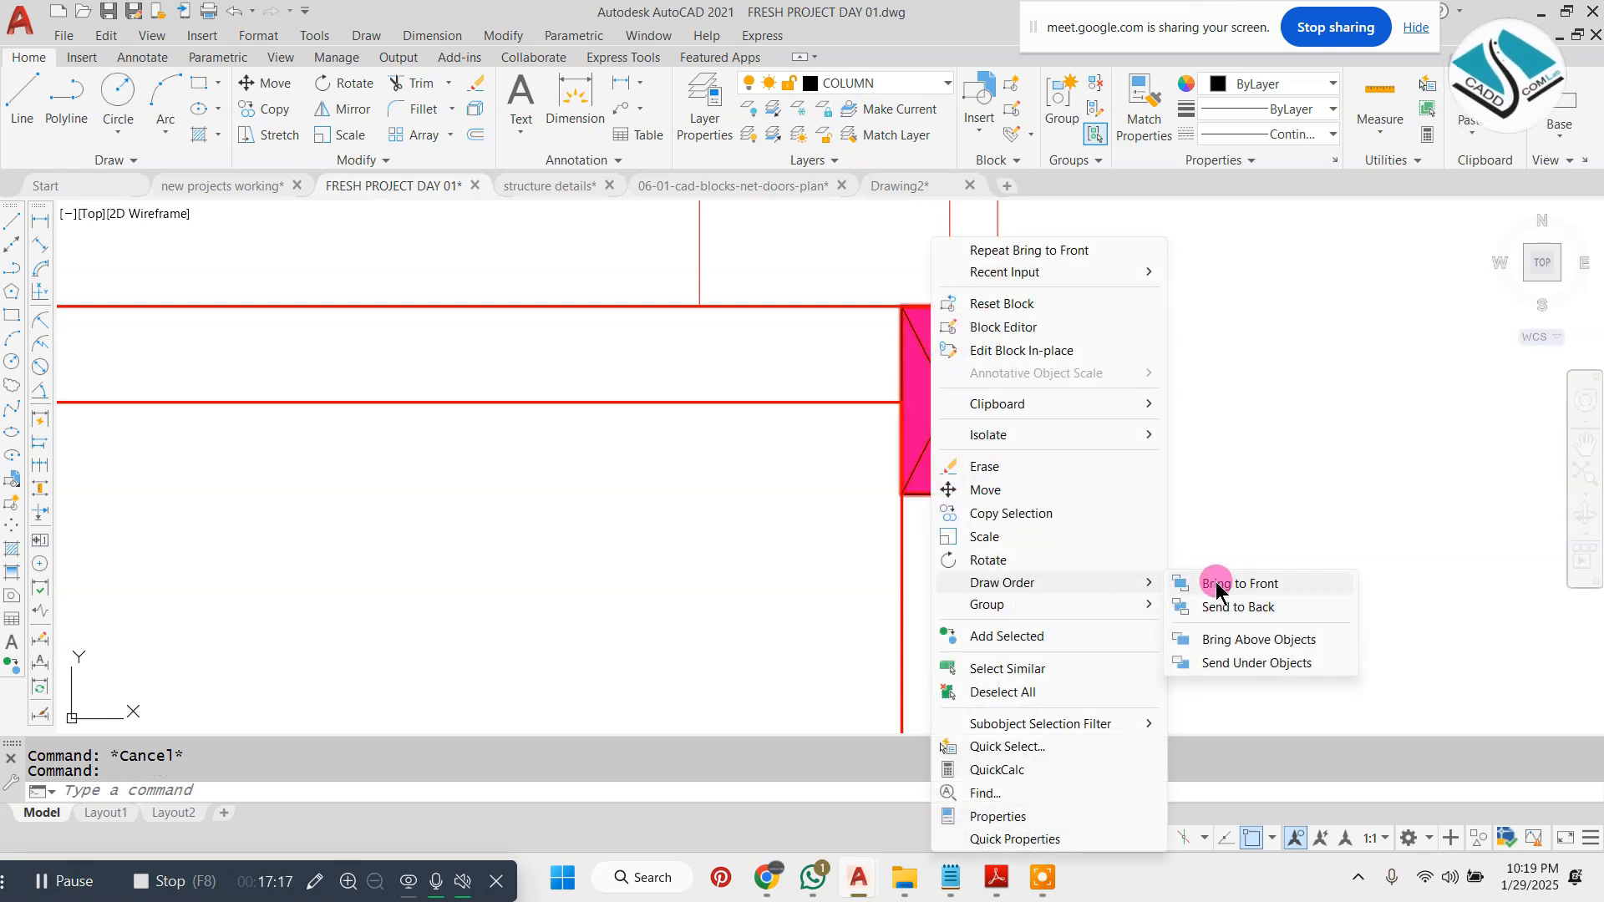
pyautogui.click(1218, 589)
pyautogui.scroll(-3, 1211, 580)
pyautogui.scroll(3, 667, 490)
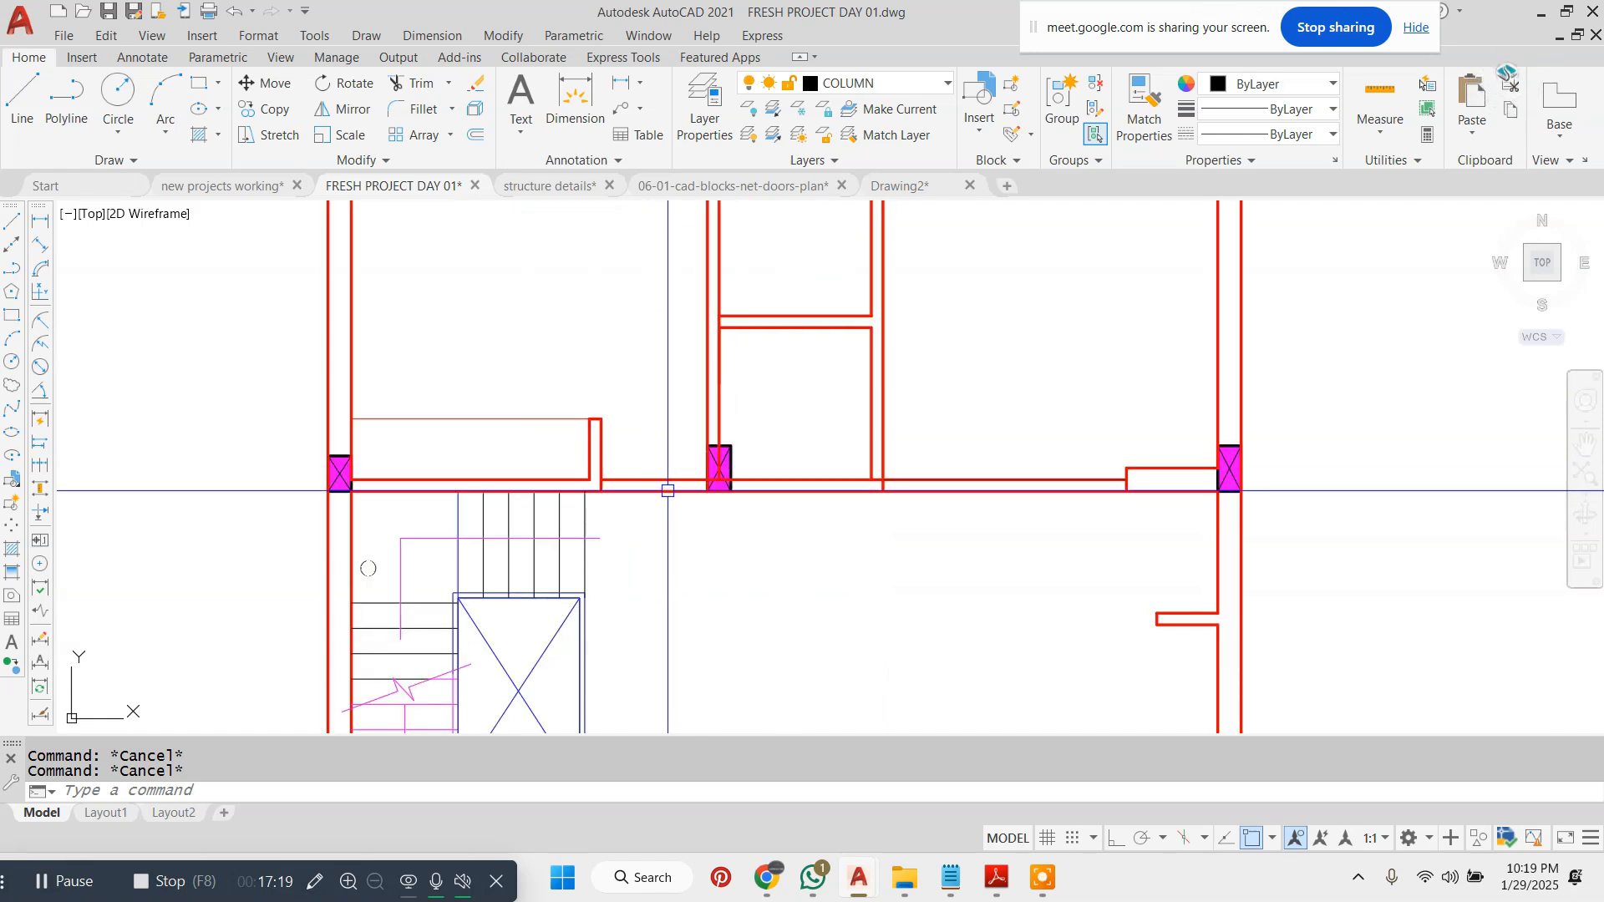
# - Select the three columns along the horizontal wall above the staircase
pyautogui.scroll(2, 230, 466)
pyautogui.click(261, 390)
pyautogui.click(705, 584)
pyautogui.scroll(-2, 529, 455)
pyautogui.scroll(2, 921, 467)
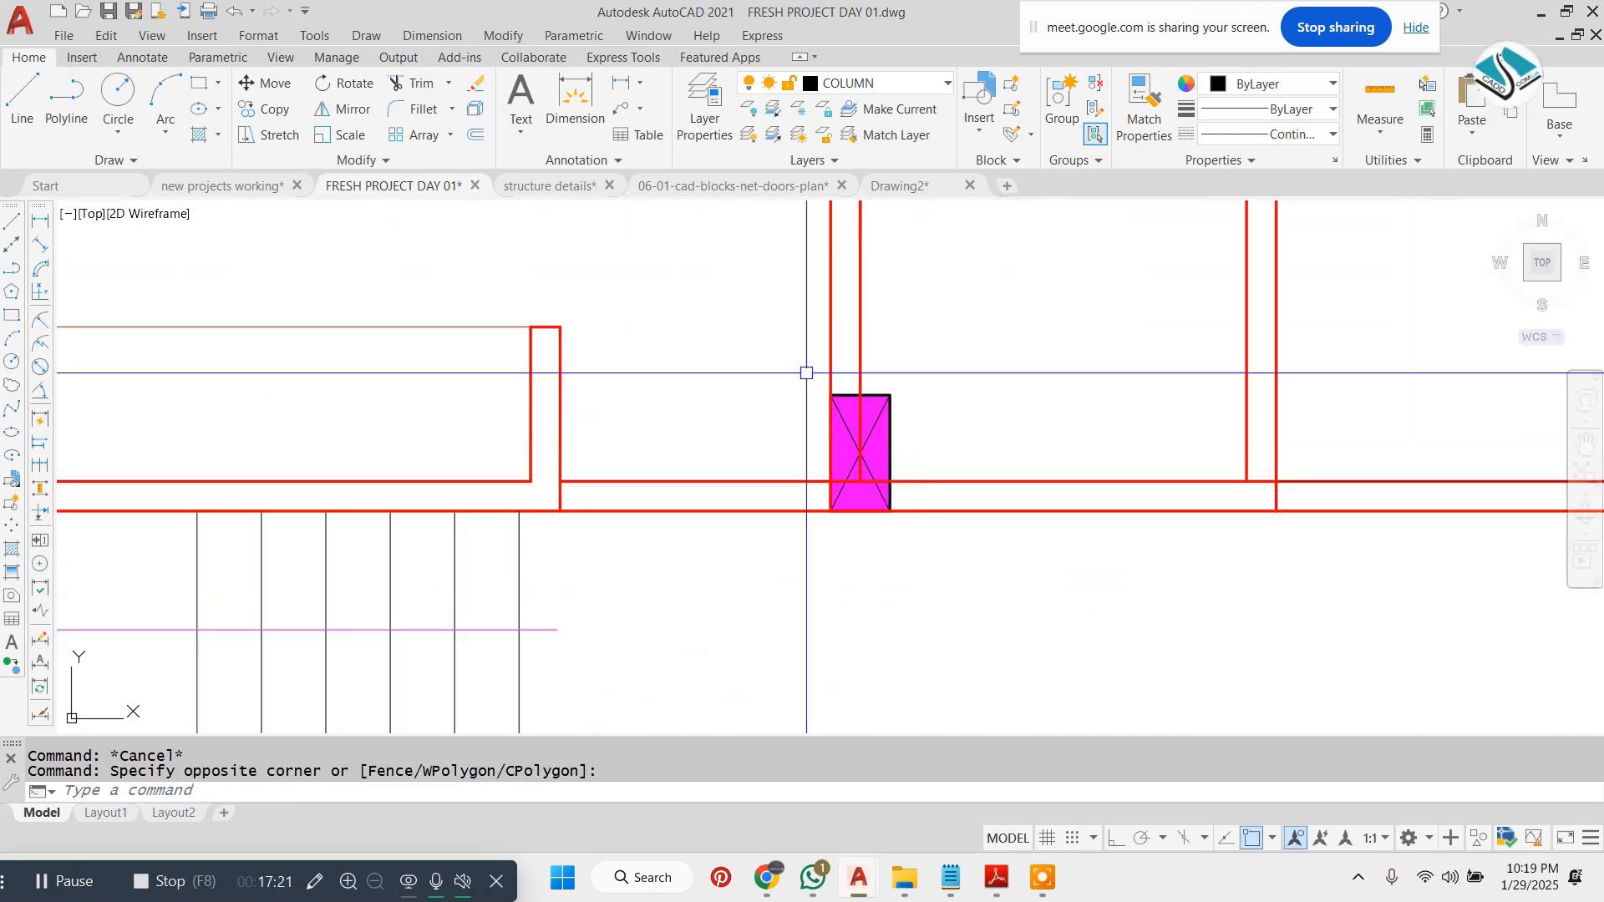
pyautogui.click(805, 373)
pyautogui.click(996, 577)
pyautogui.scroll(-2, 878, 487)
pyautogui.click(1326, 396)
pyautogui.click(1403, 501)
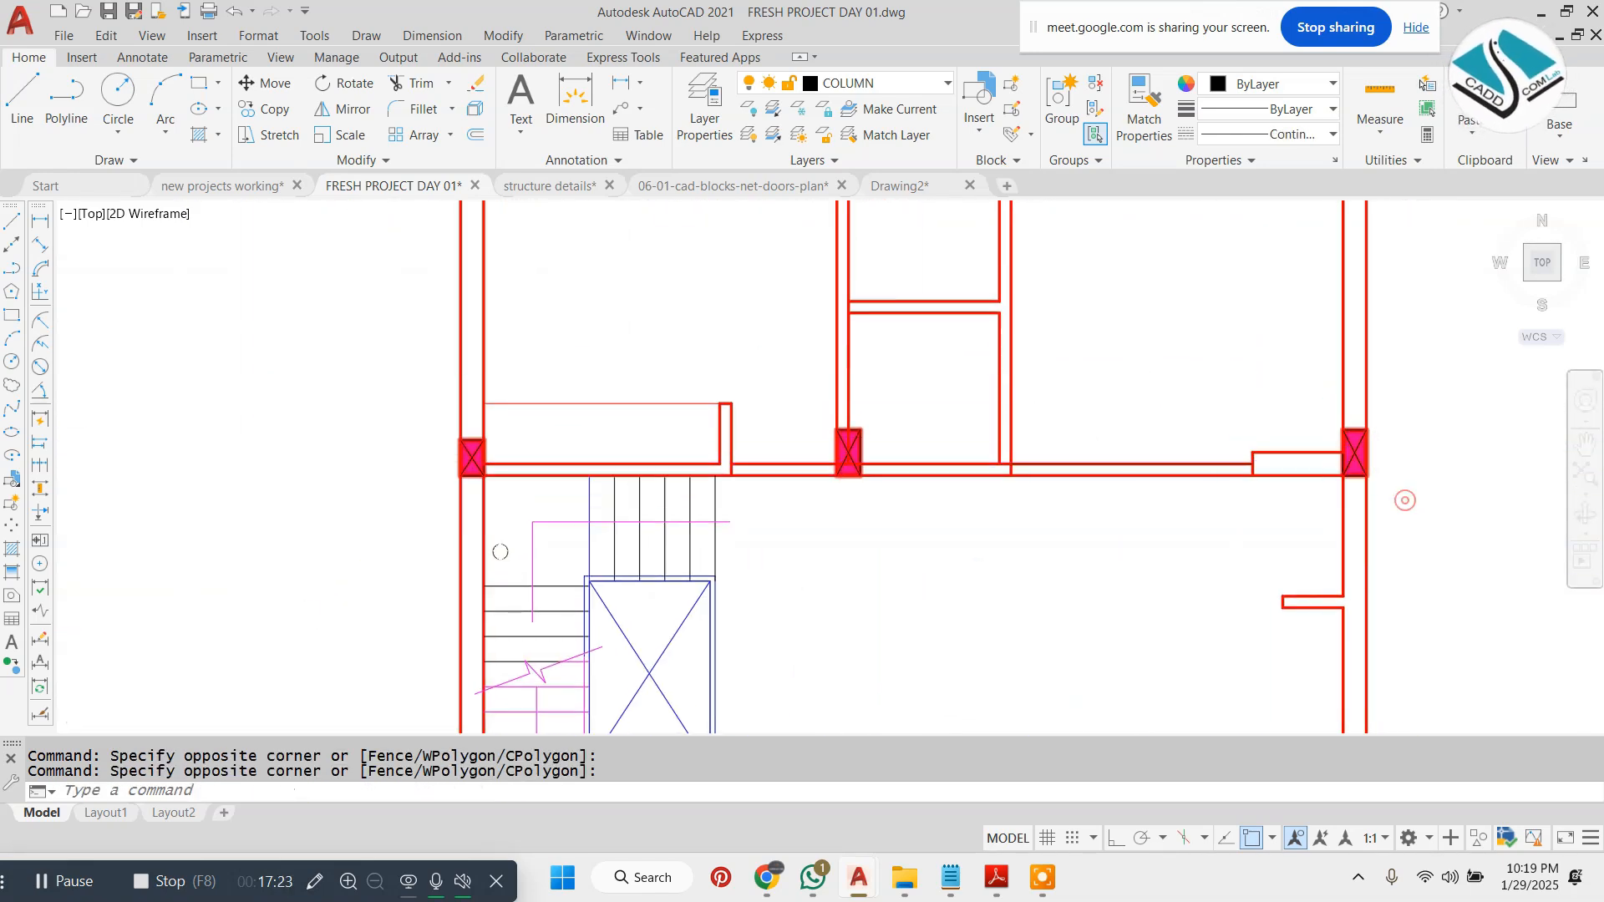
pyautogui.scroll(-2, 994, 263)
pyautogui.scroll(2, 831, 476)
pyautogui.scroll(-2, 697, 404)
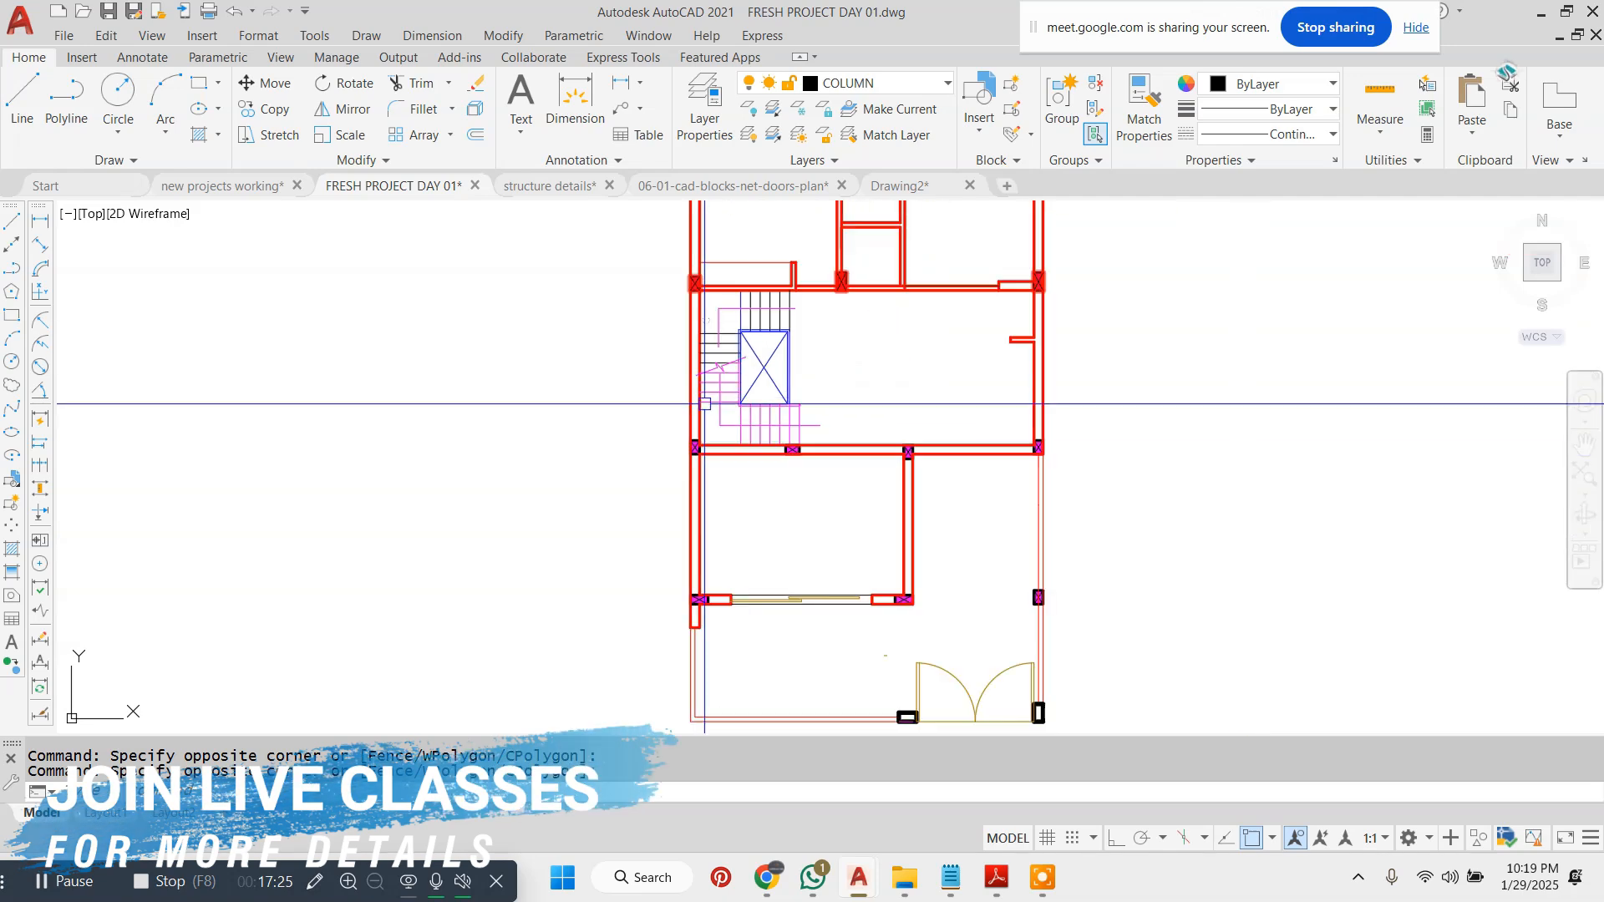
# - Add the columns along the horizontal wall below the staircase to the selection
pyautogui.scroll(2, 919, 468)
pyautogui.click(841, 329)
pyautogui.click(980, 459)
pyautogui.click(1157, 359)
pyautogui.click(1269, 489)
pyautogui.scroll(-2, 818, 289)
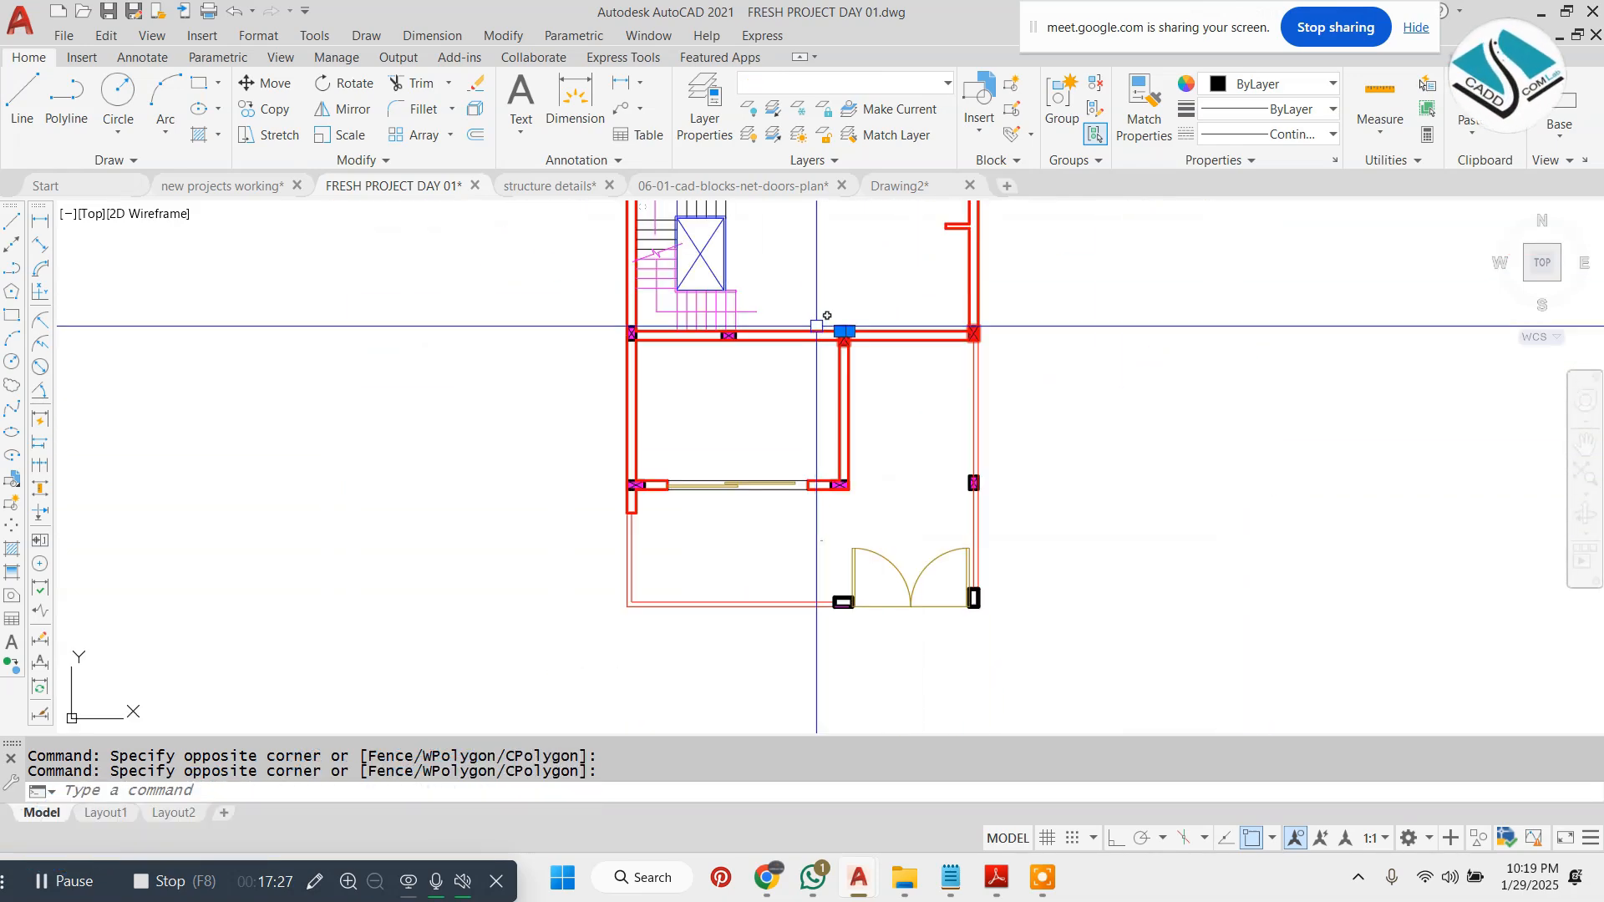
pyautogui.scroll(3, 819, 326)
pyautogui.click(820, 299)
pyautogui.click(1010, 480)
pyautogui.scroll(-3, 852, 376)
pyautogui.scroll(3, 650, 536)
pyautogui.scroll(2, 678, 454)
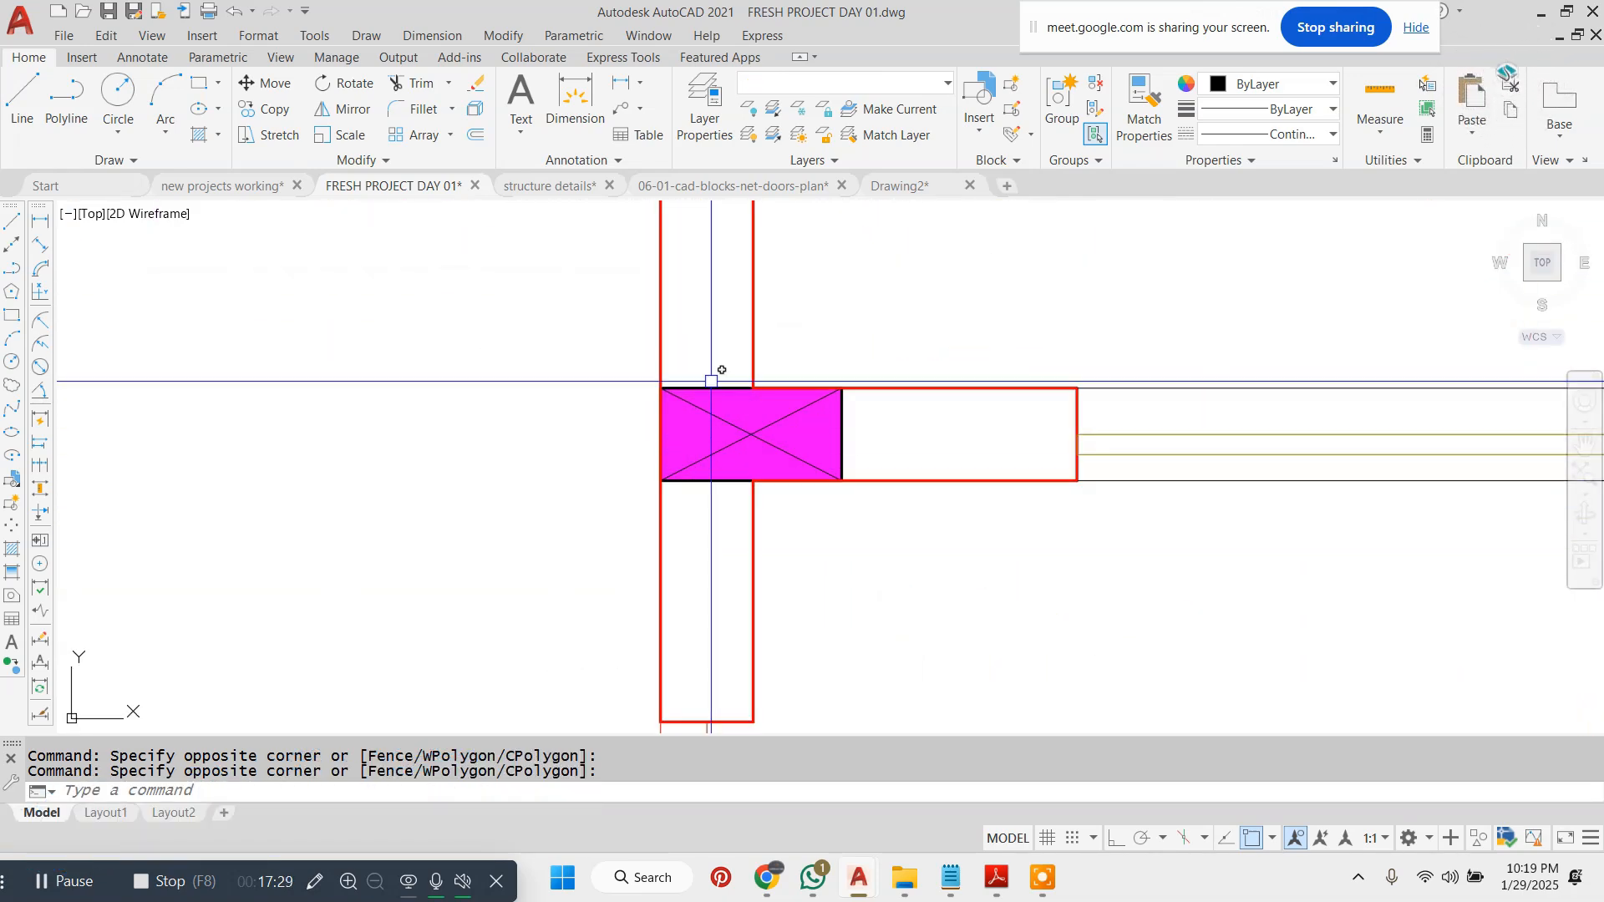
# - Add the two columns beside the sliding door to the selection and bring all selected columns to the front
pyautogui.click(710, 382)
pyautogui.scroll(-3, 592, 394)
pyautogui.scroll(1, 1126, 381)
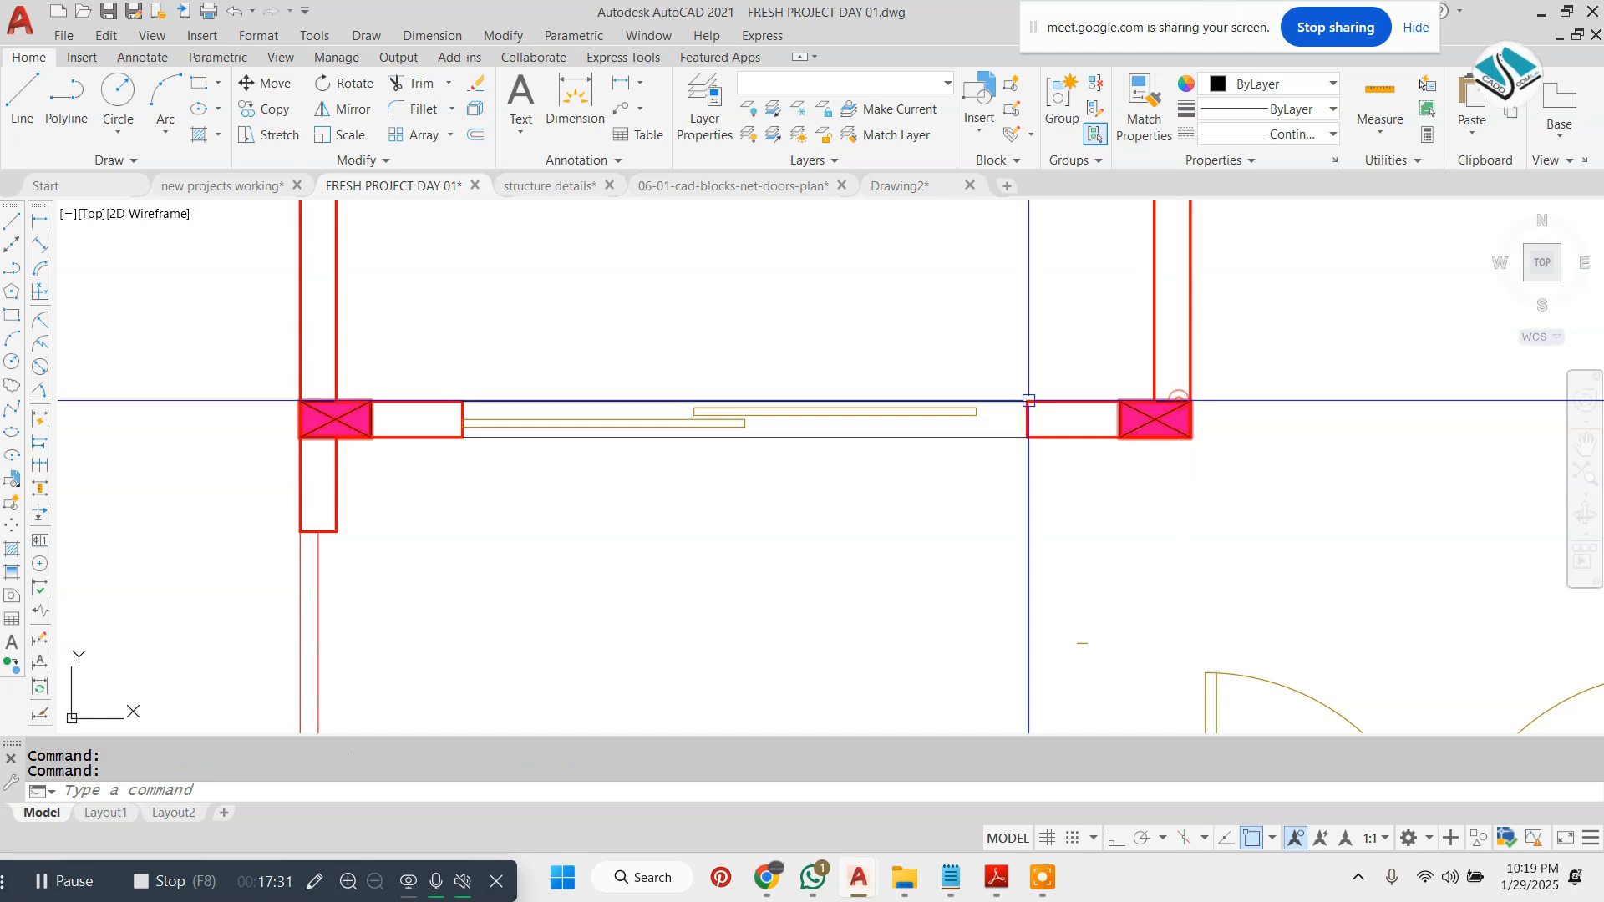
pyautogui.scroll(-2, 1053, 401)
pyautogui.scroll(2, 1042, 468)
pyautogui.rightClick(824, 351)
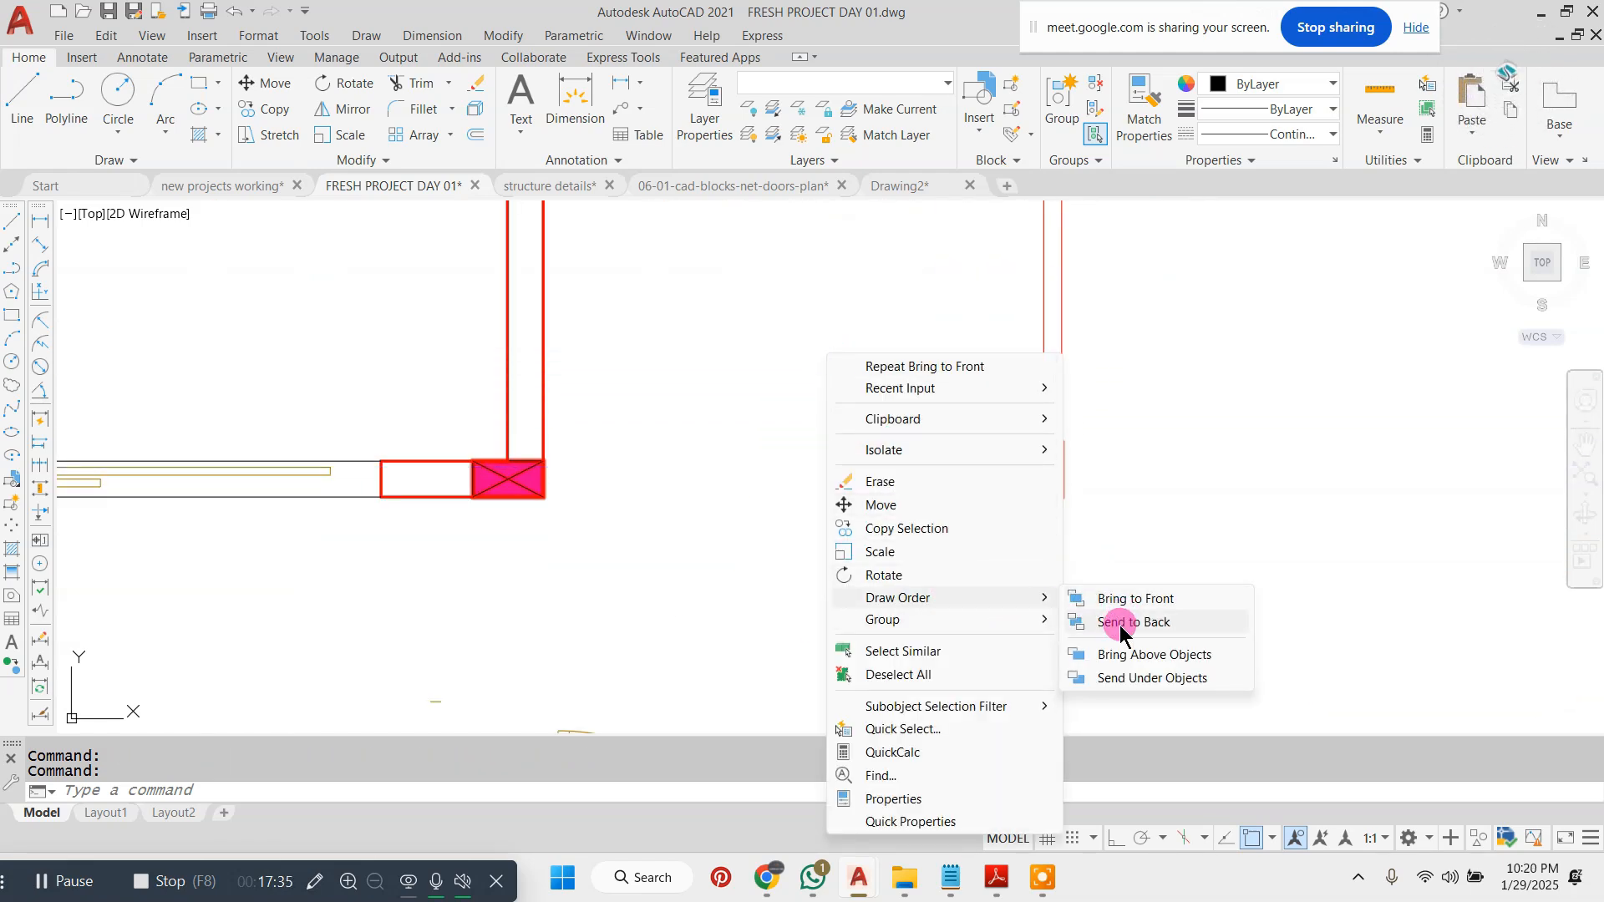
pyautogui.press('Escape')
pyautogui.press('Escape')
pyautogui.scroll(-4, 735, 342)
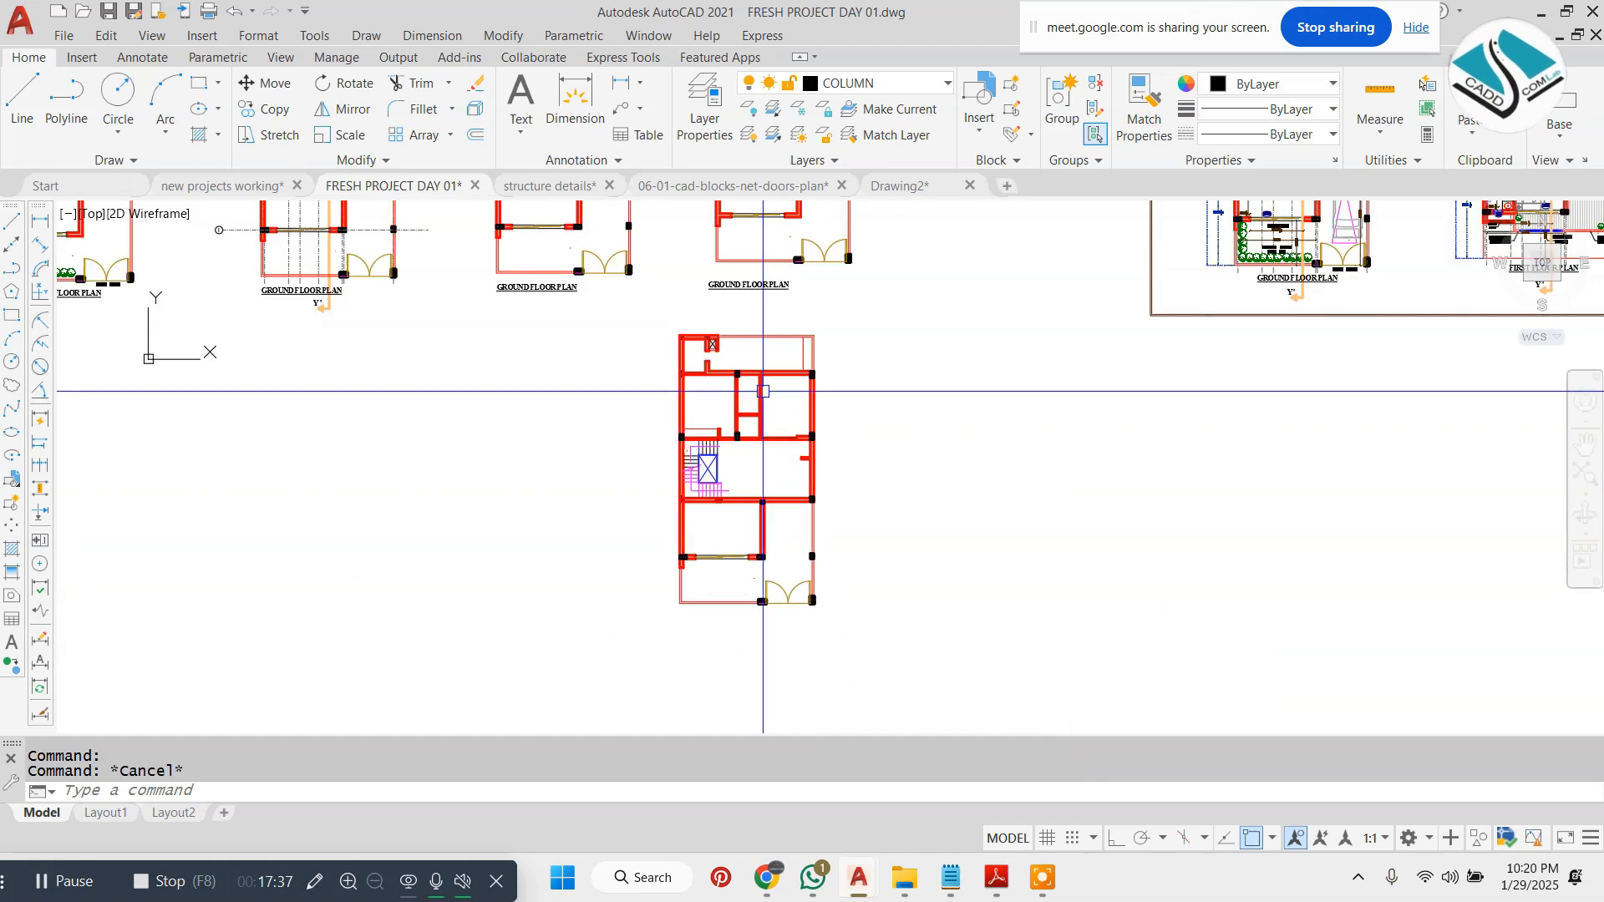
# - Move the wall plan with its columns farther down, away from the row of ground floor plans
pyautogui.scroll(4, 743, 250)
pyautogui.scroll(-4, 818, 335)
pyautogui.click(845, 315)
pyautogui.click(681, 569)
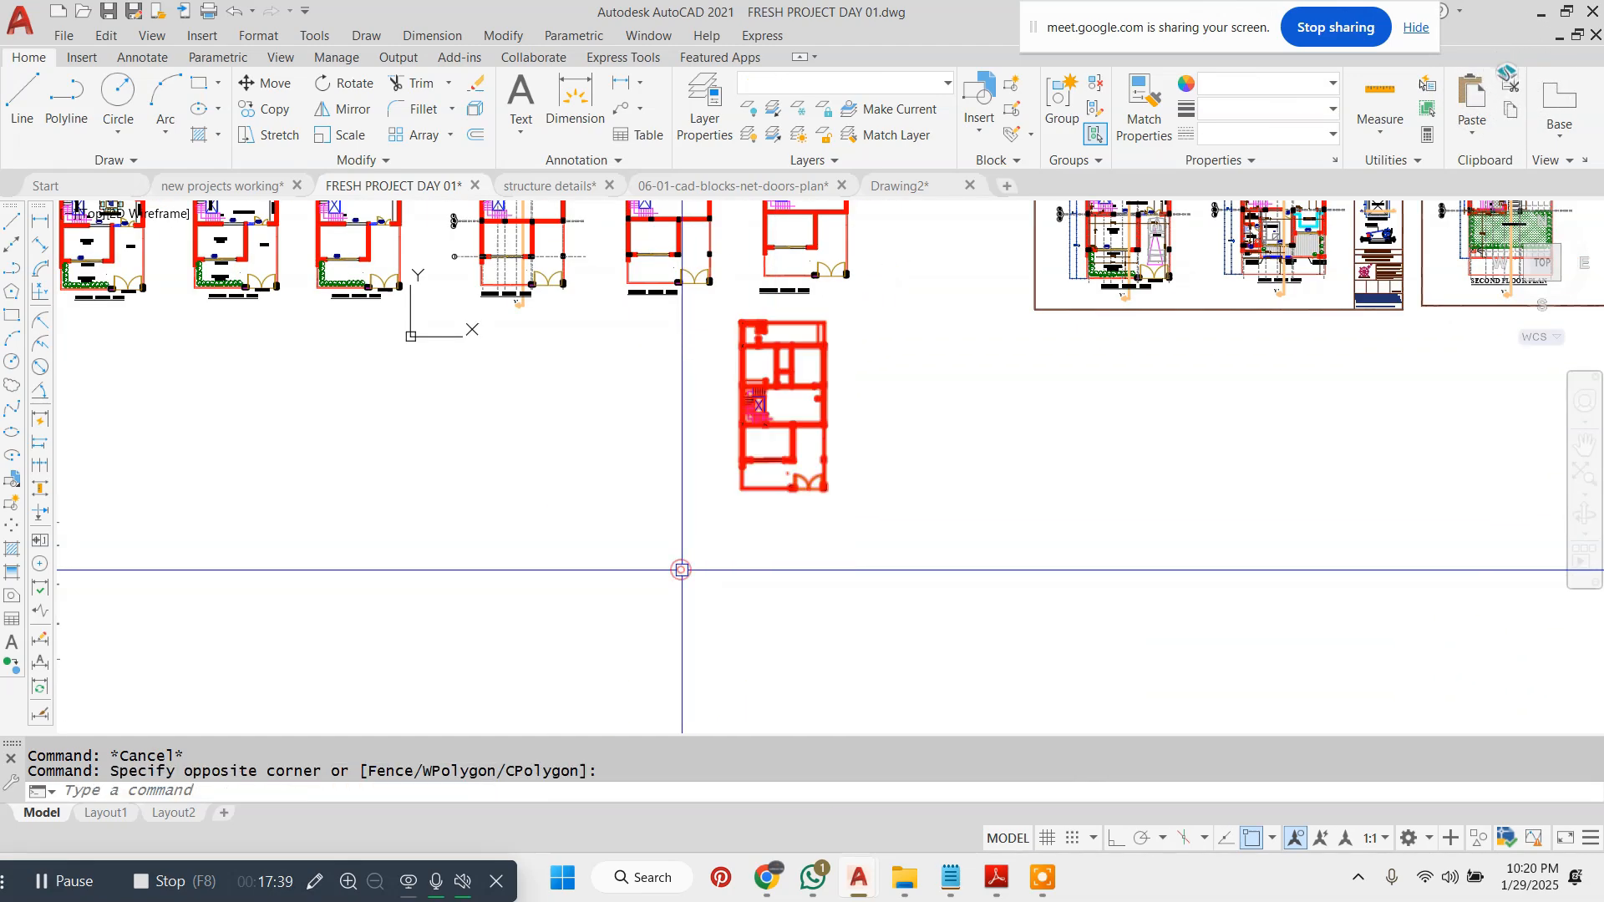
pyautogui.write('m')
pyautogui.press('Return')
pyautogui.click(955, 394)
pyautogui.click(987, 495)
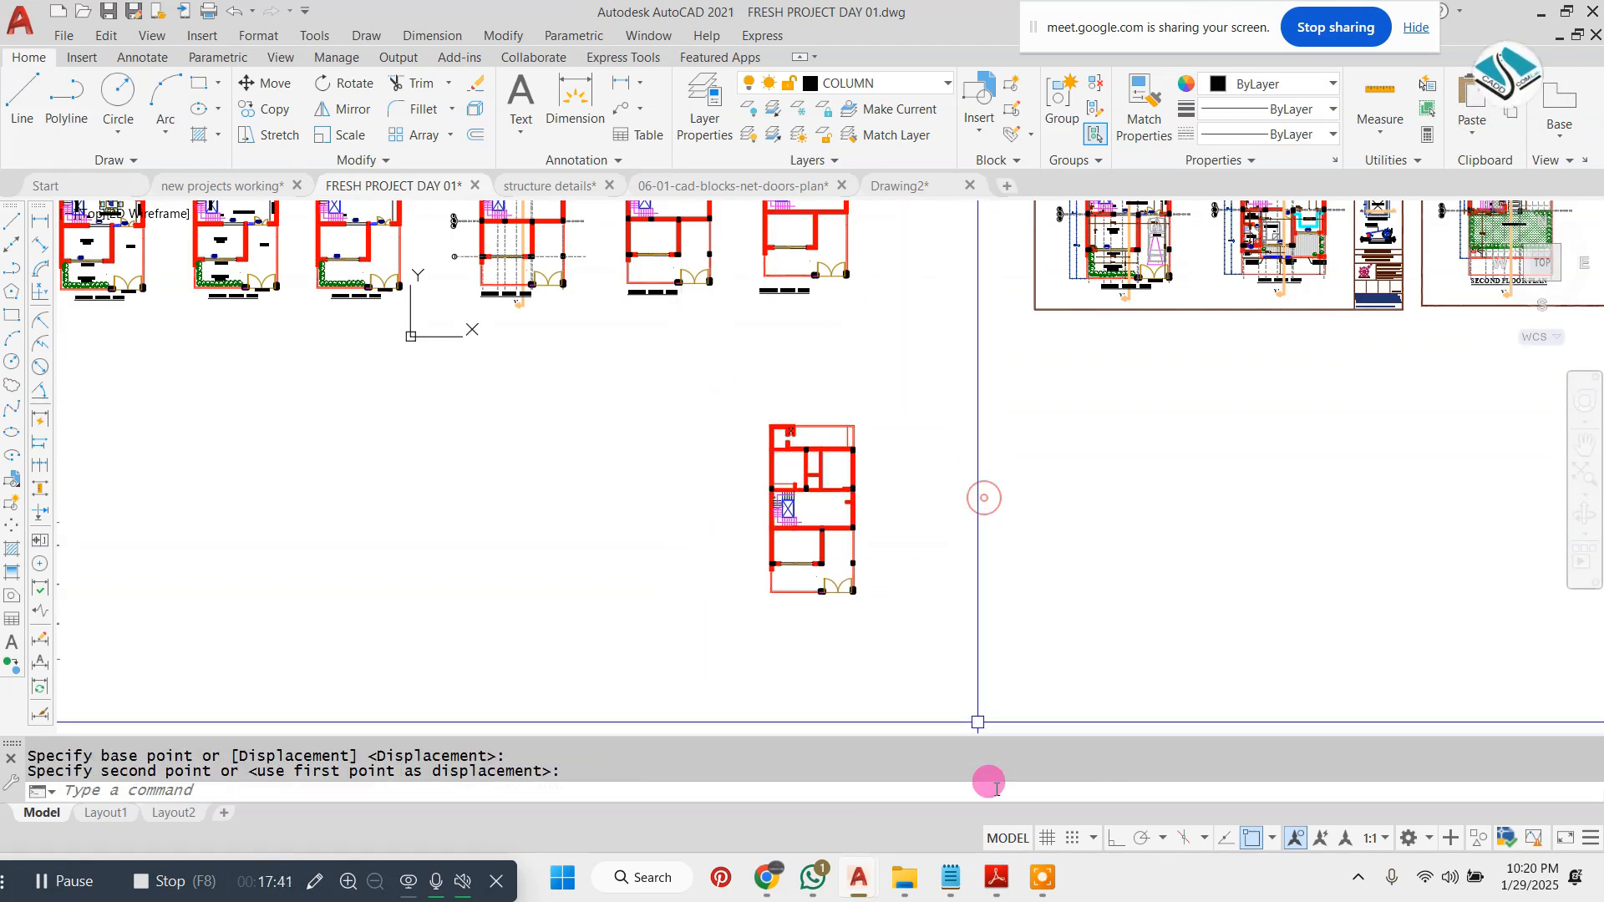
pyautogui.press('Escape')
pyautogui.press('Escape')
# - Switch to the Notepad outline and review its topics from template design through columns and the block command
pyautogui.click(950, 877)
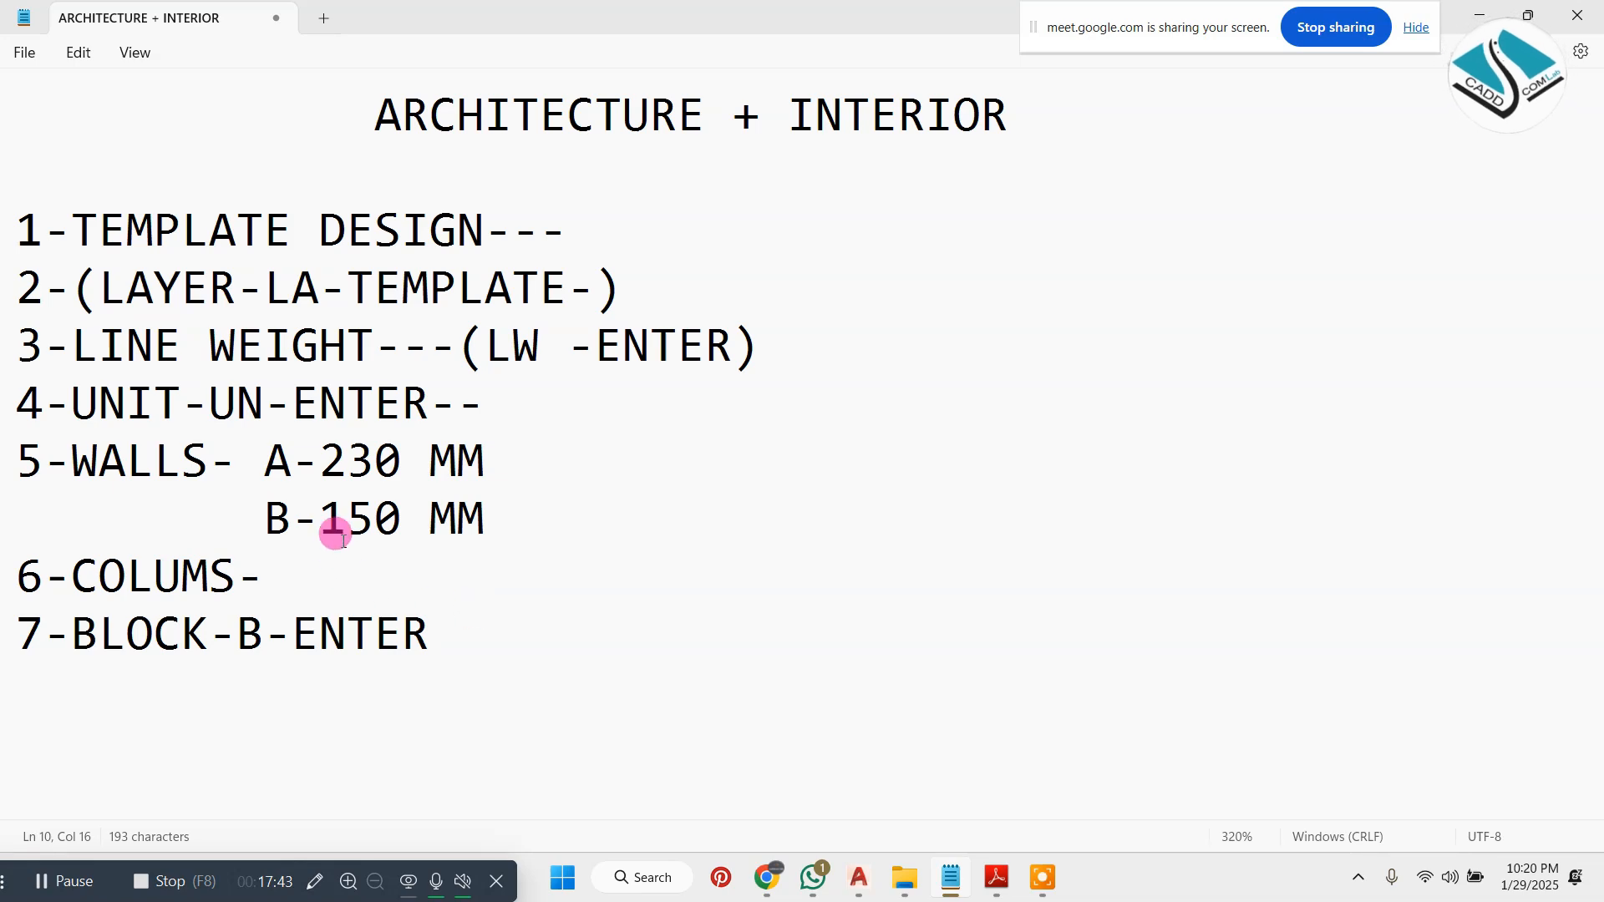
pyautogui.moveTo(581, 229); pyautogui.dragTo(78, 229)
pyautogui.moveTo(622, 287); pyautogui.dragTo(17, 287)
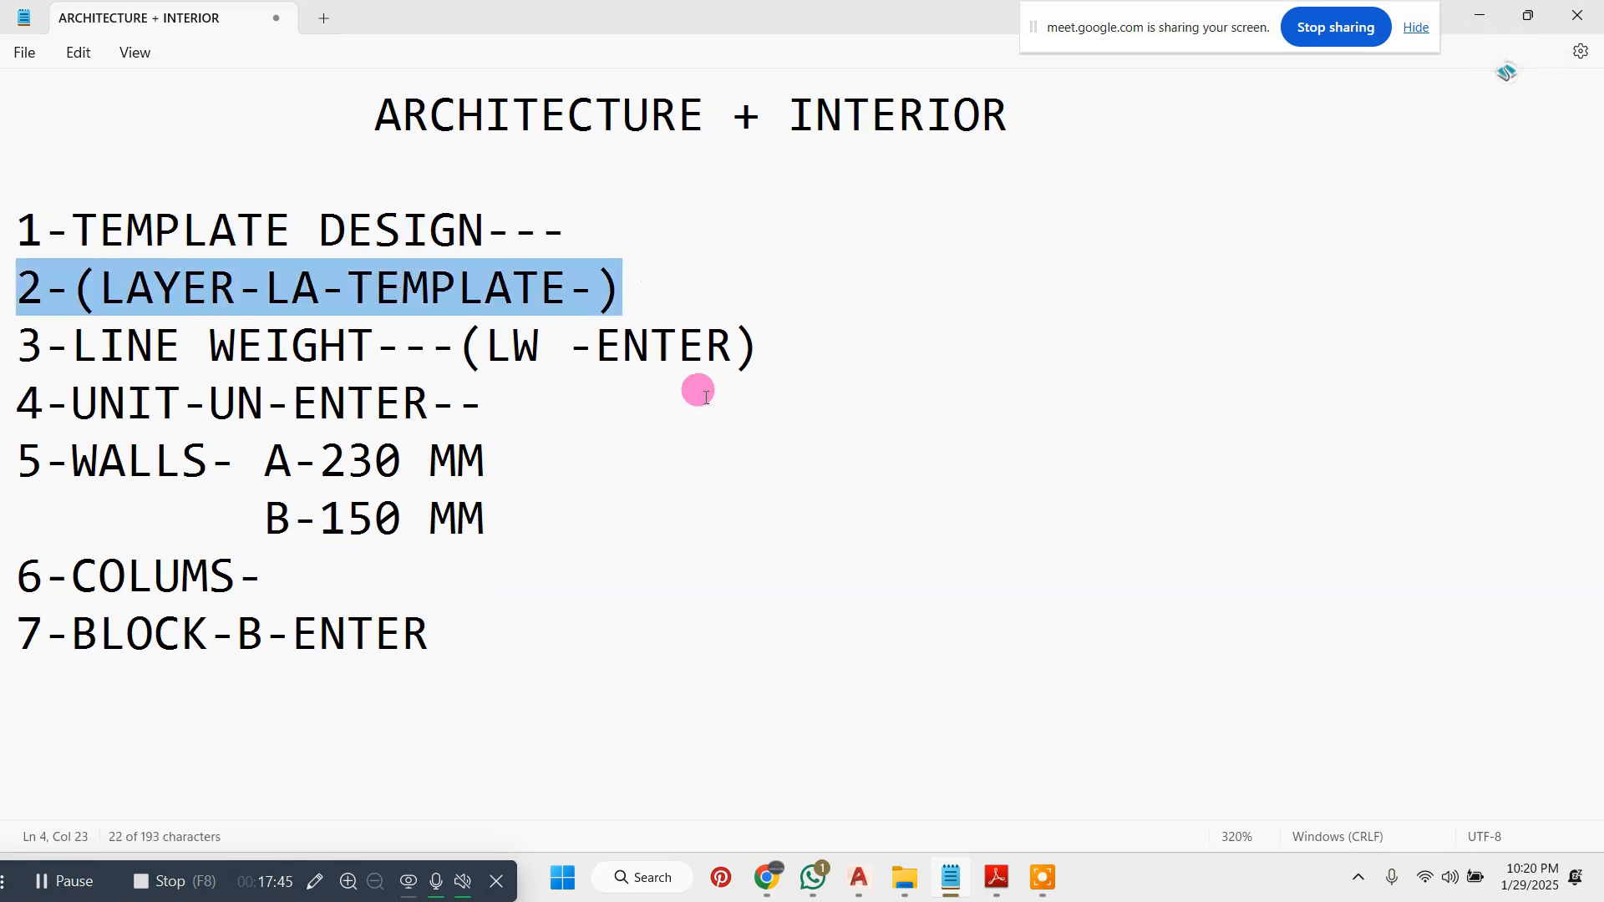
pyautogui.moveTo(791, 363); pyautogui.dragTo(74, 386)
pyautogui.moveTo(619, 394); pyautogui.dragTo(17, 399)
pyautogui.moveTo(651, 469); pyautogui.dragTo(15, 469)
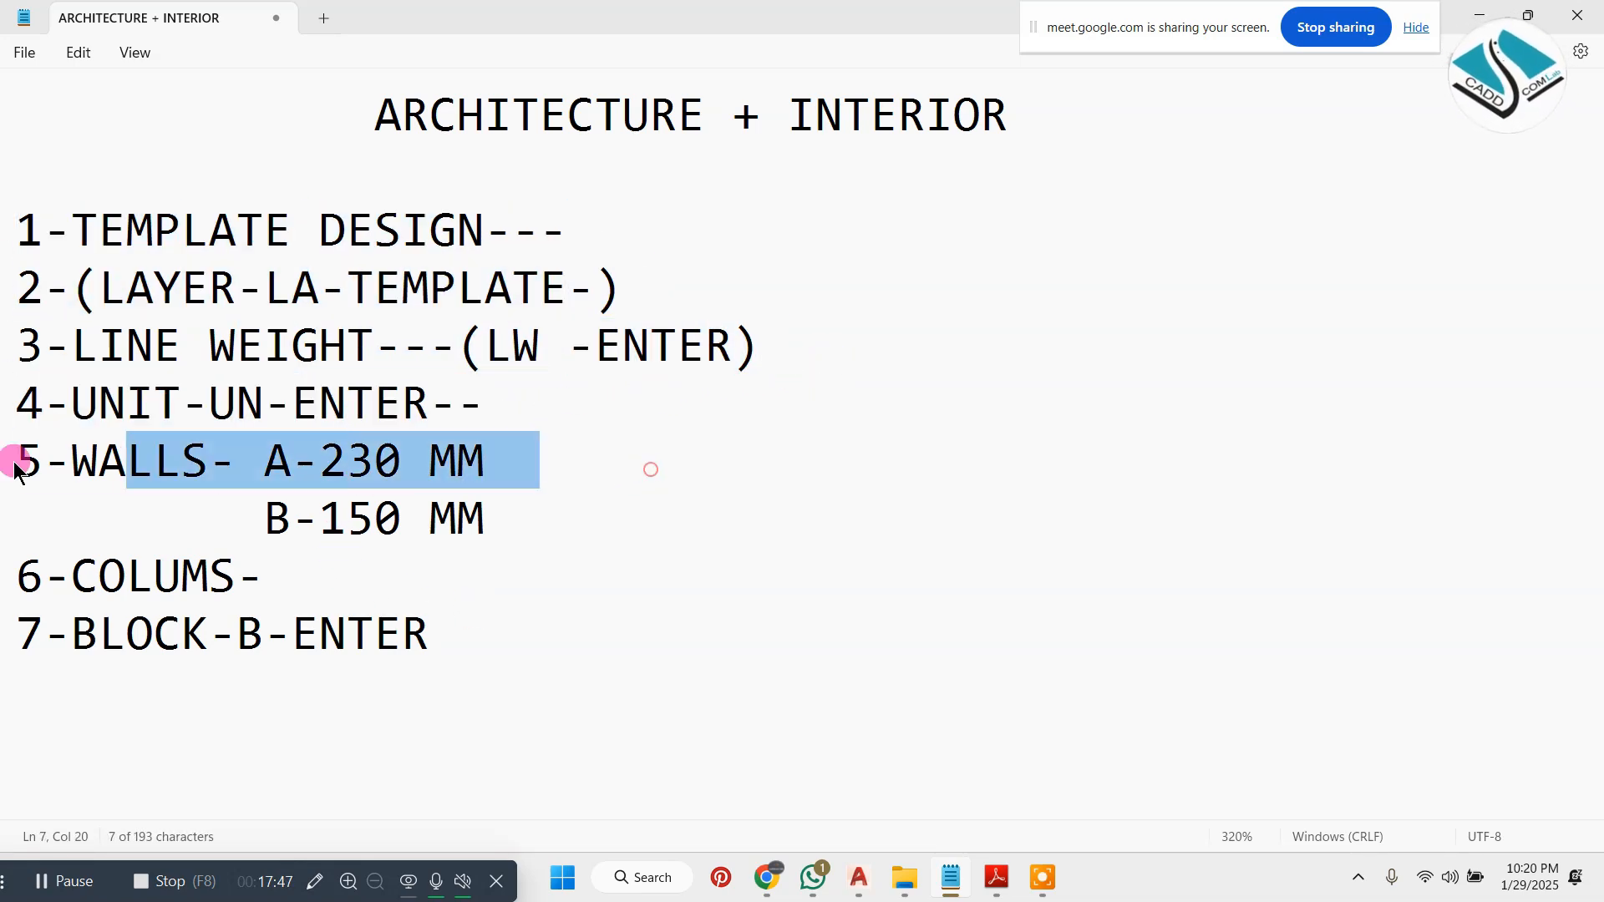
pyautogui.moveTo(433, 599); pyautogui.dragTo(19, 589)
pyautogui.moveTo(656, 637); pyautogui.dragTo(19, 642)
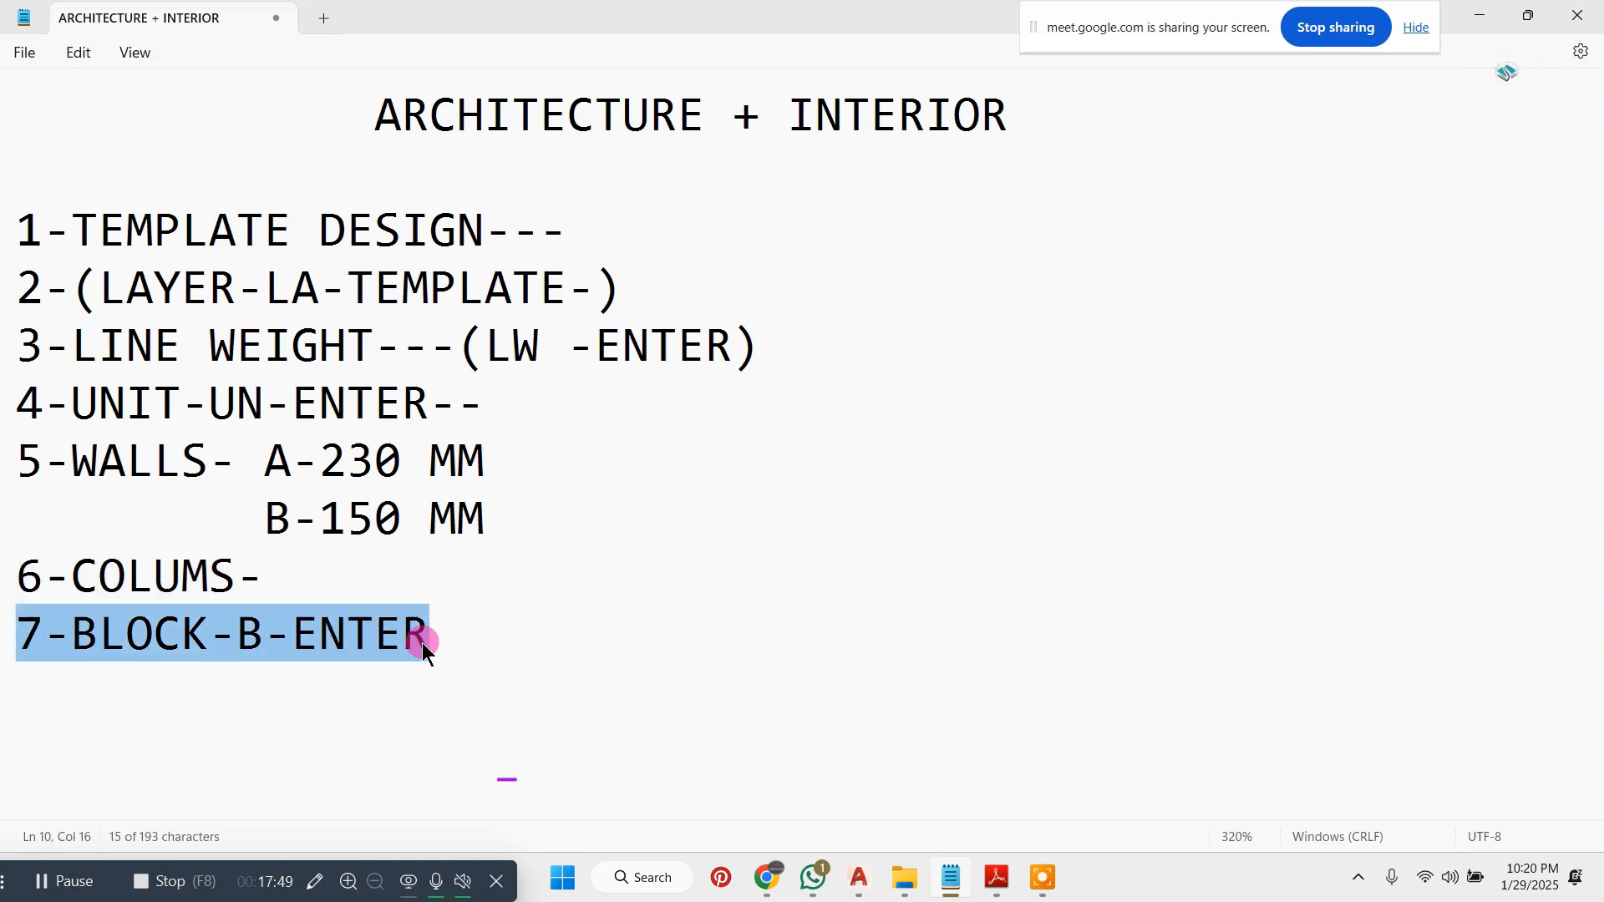
# - Start a new line "8-" below "7-BLOCK-B-ENTER" in the outline and return to AutoCAD
pyautogui.click(479, 619)
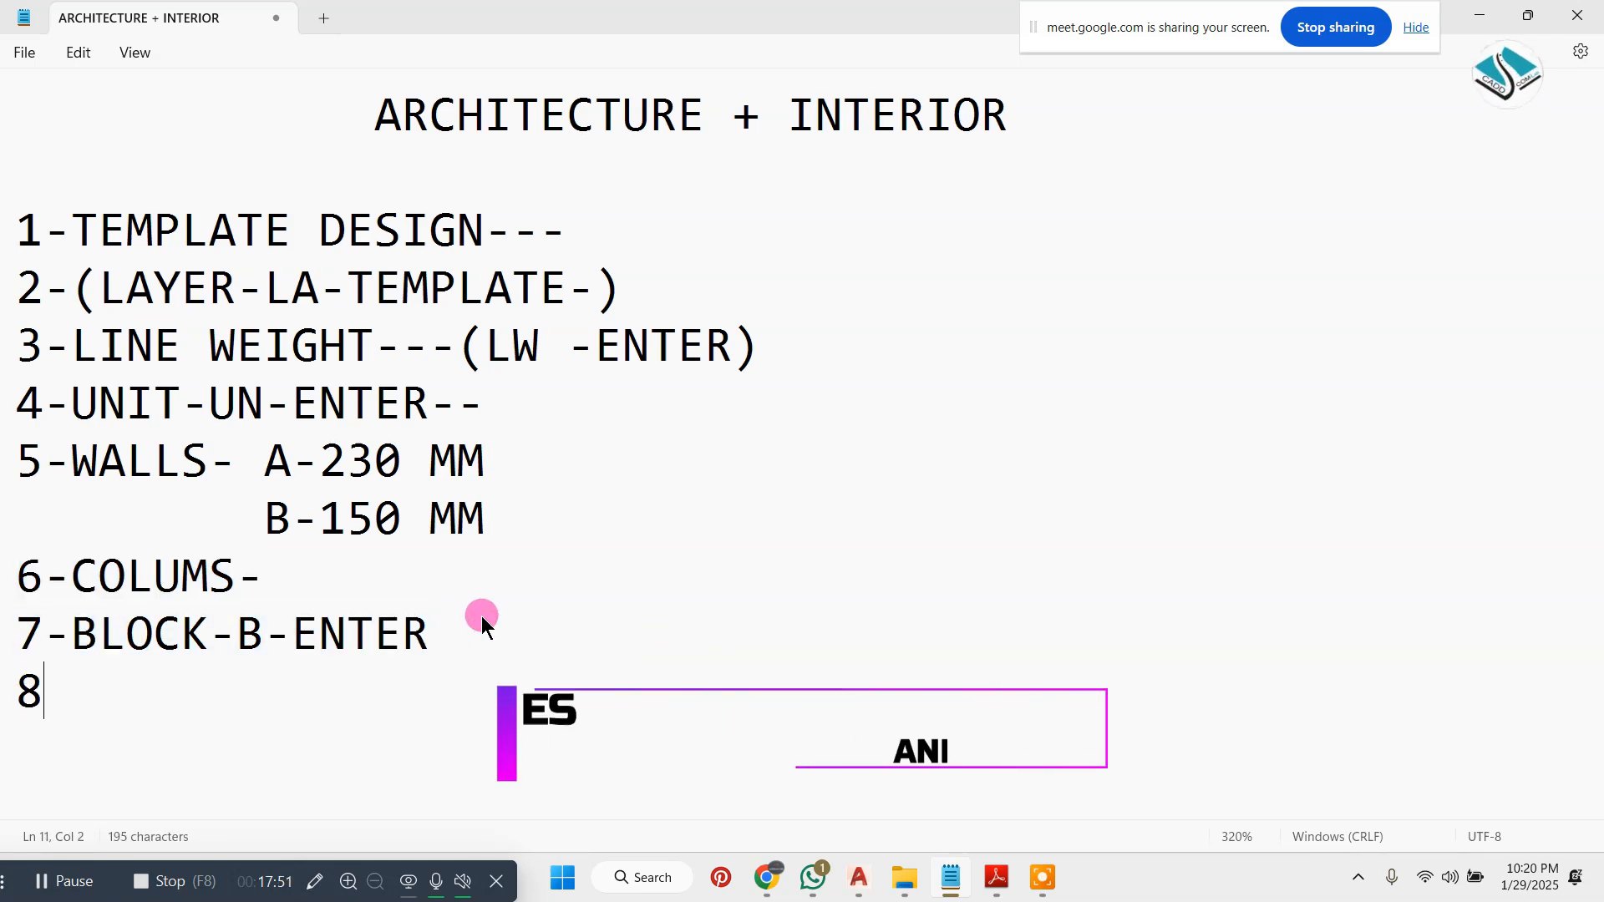
pyautogui.keyDown('ctrl'); pyautogui.scroll(-5, 369, 347); pyautogui.keyUp('ctrl')
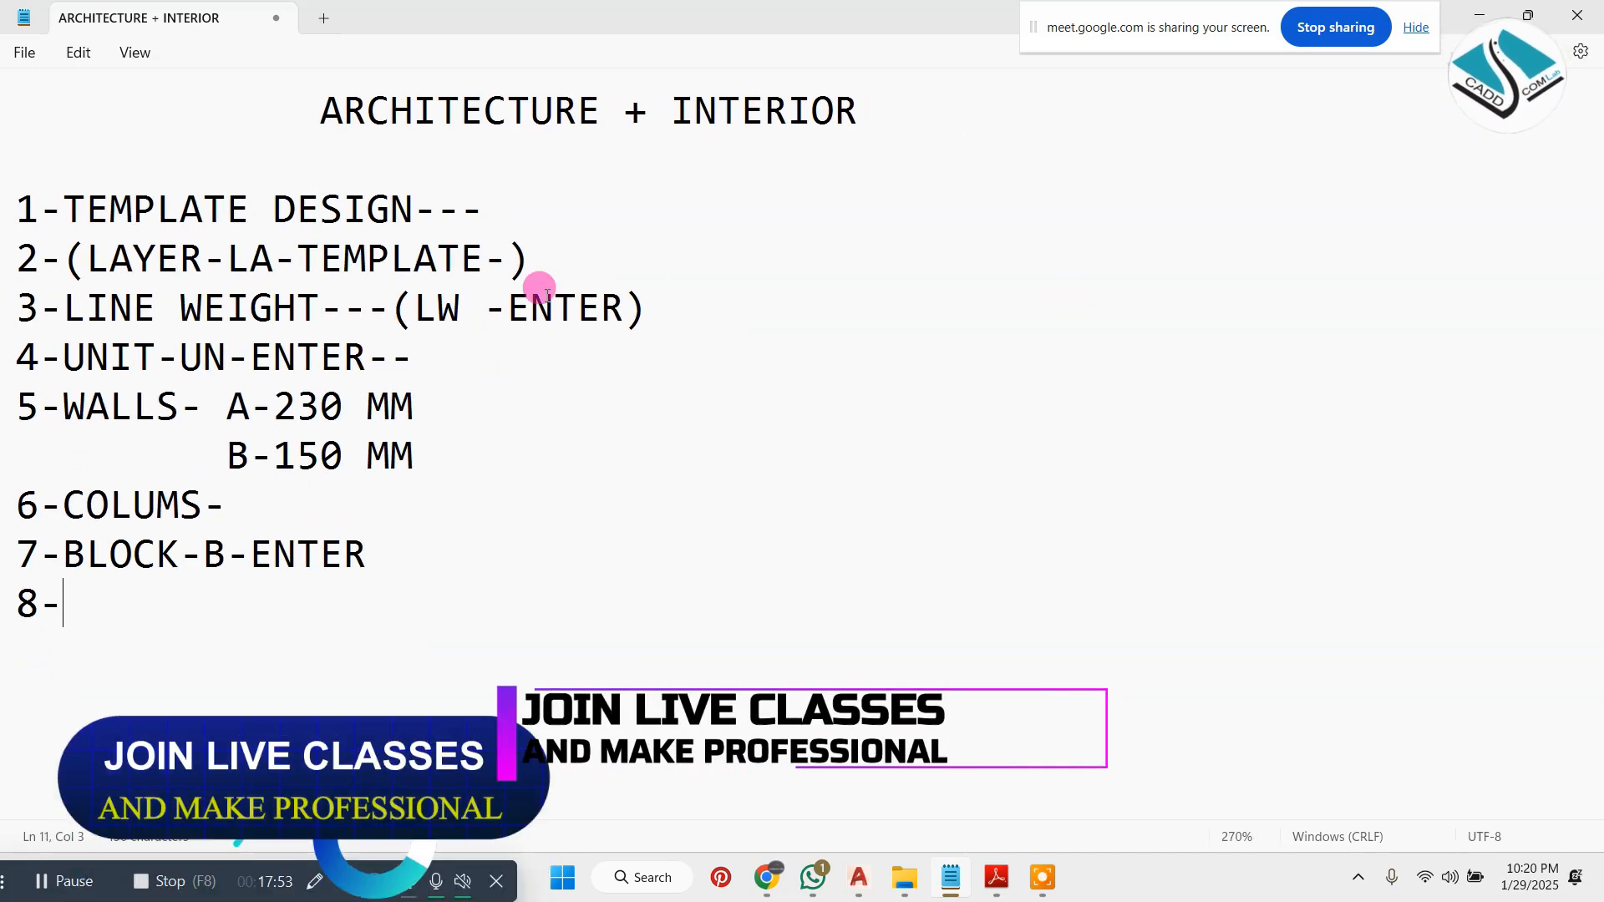
pyautogui.click(1501, 12)
# - Review the wall plan with its columns and switch to the "new projects working" drawing
pyautogui.scroll(4, 782, 440)
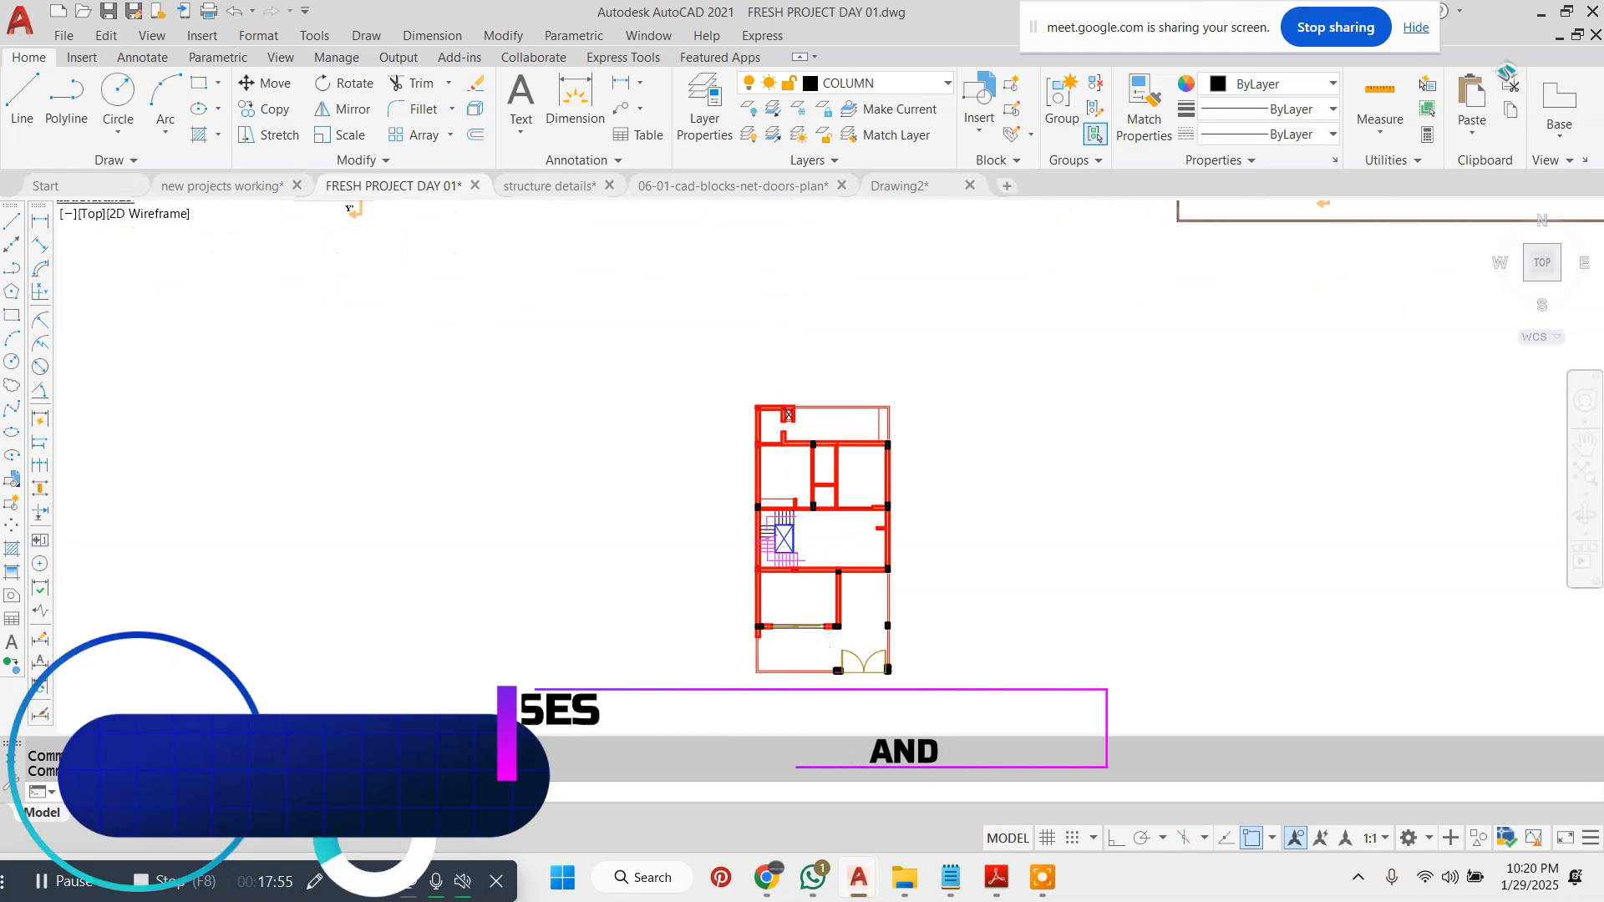
pyautogui.scroll(-4, 824, 482)
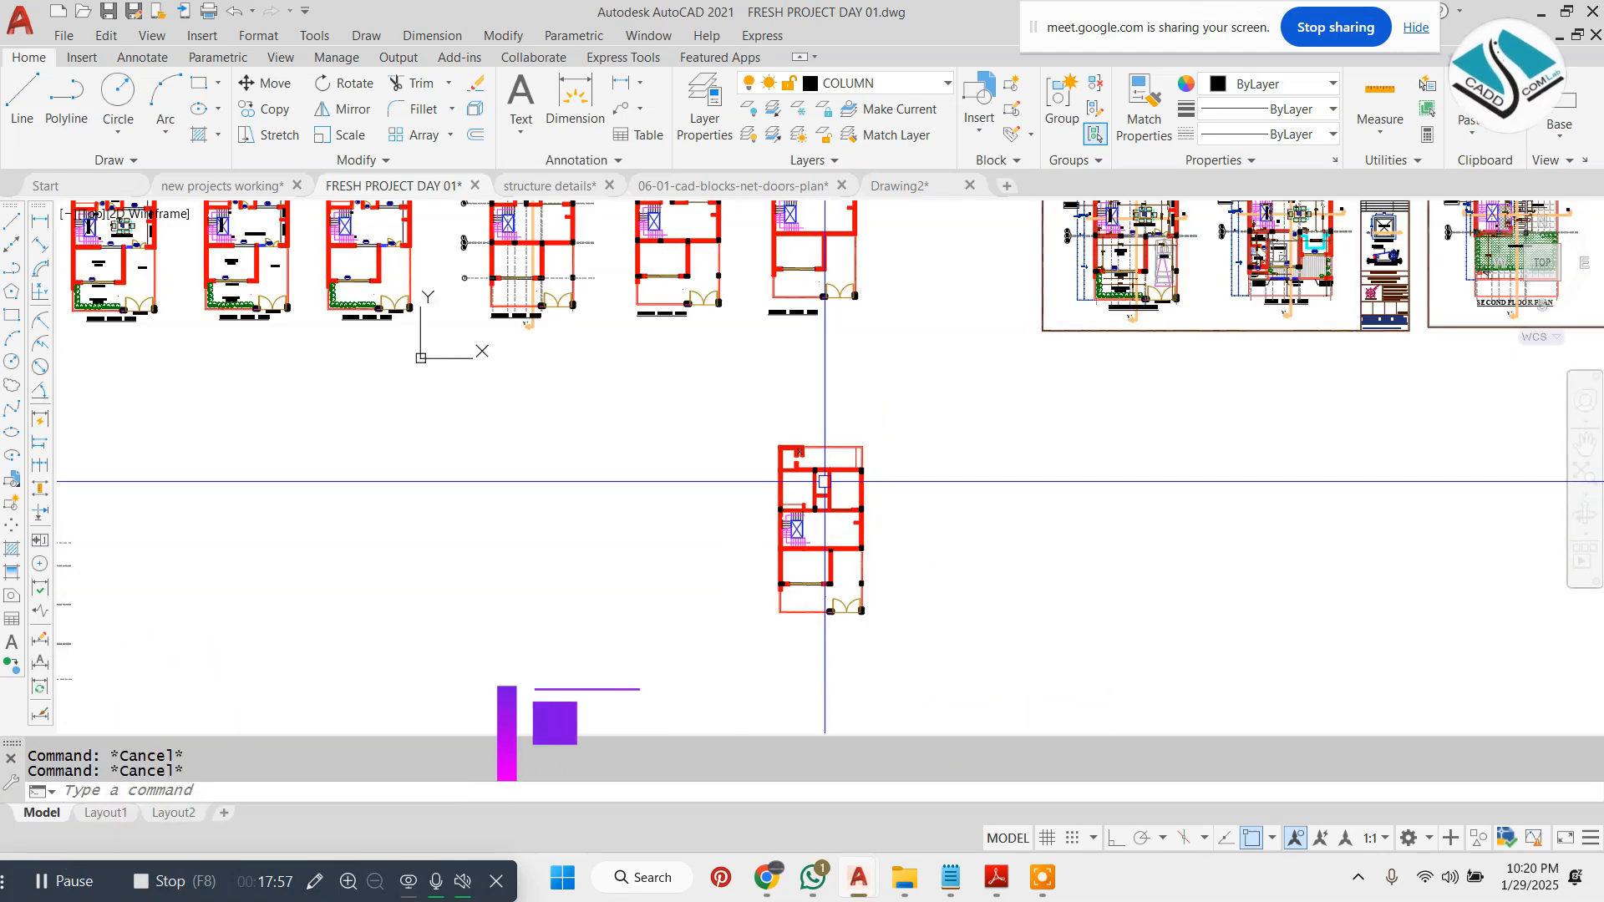
pyautogui.scroll(-2, 825, 482)
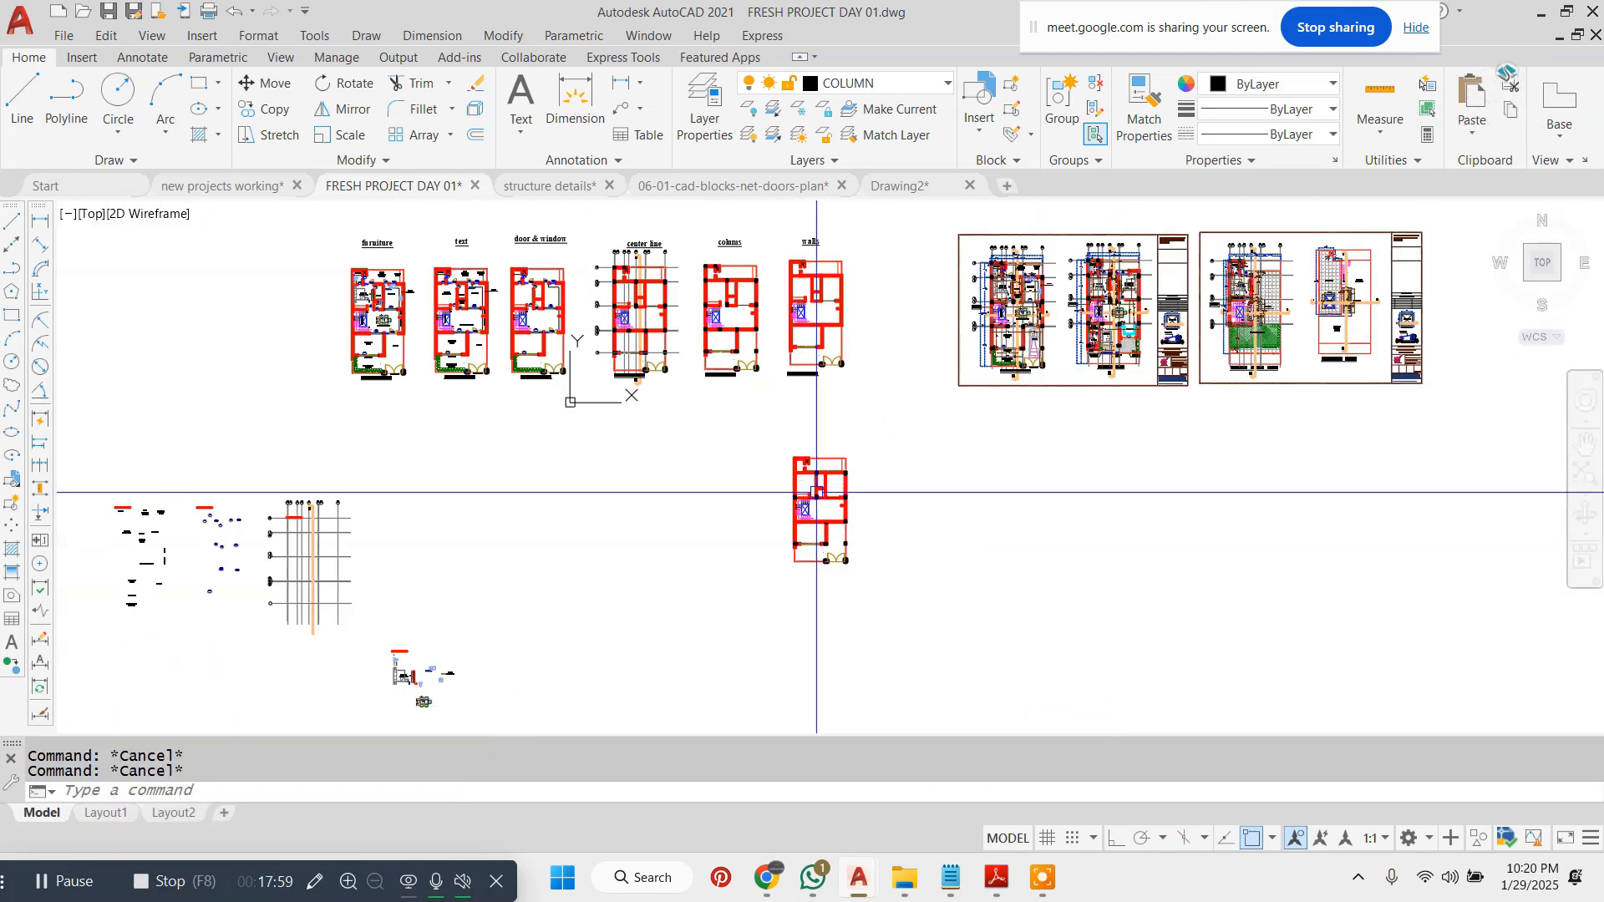
pyautogui.scroll(8, 816, 492)
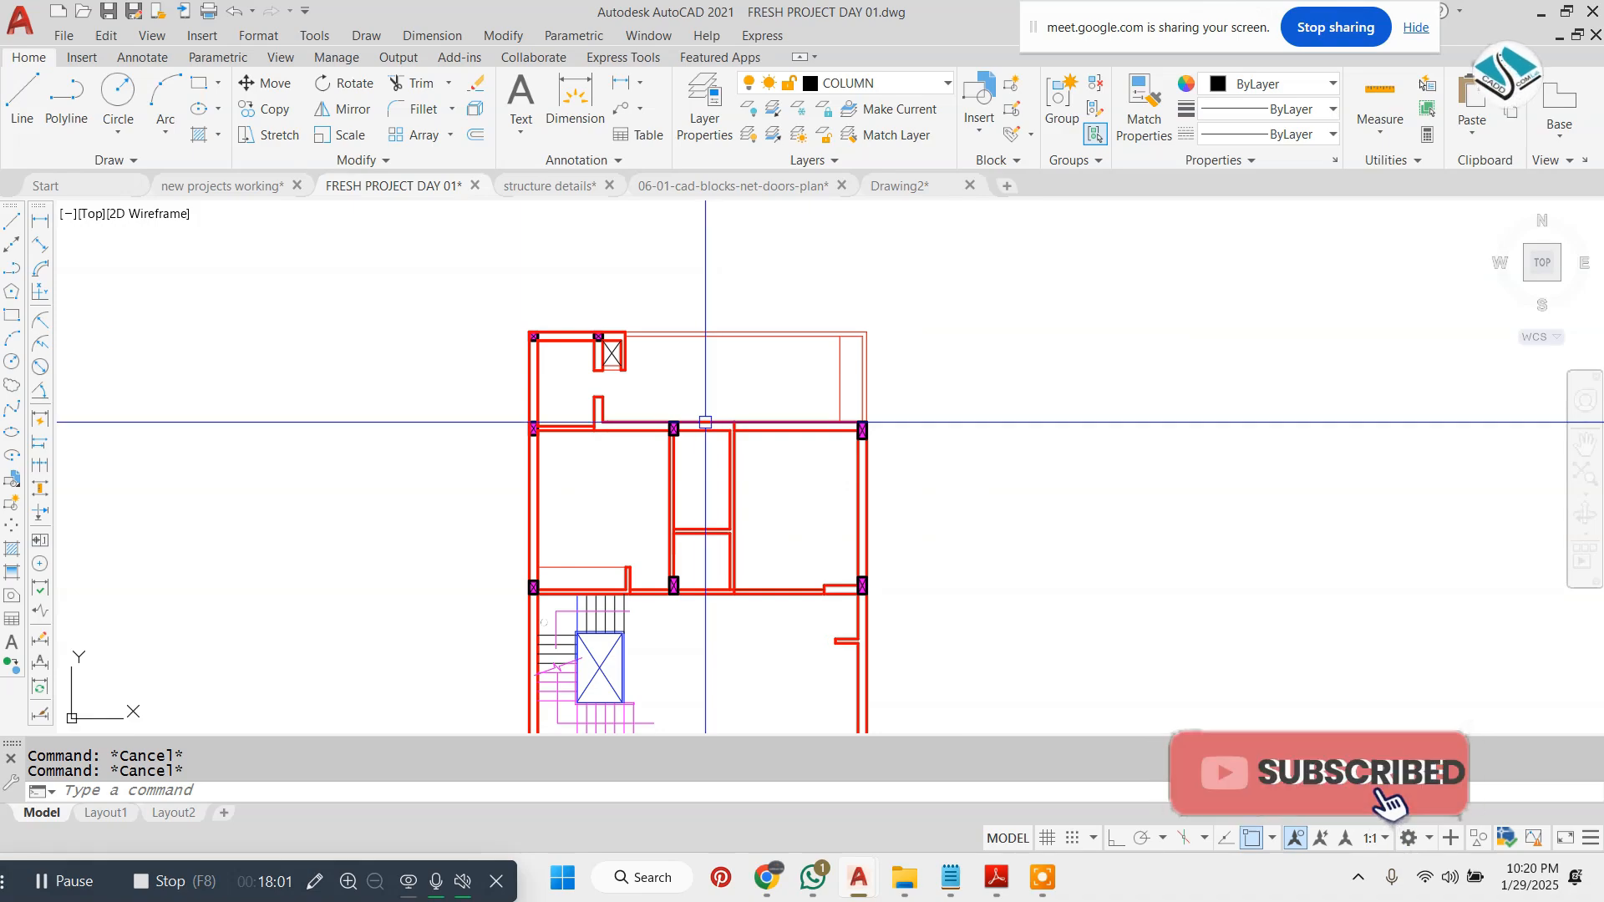
pyautogui.scroll(-2, 699, 426)
pyautogui.click(223, 179)
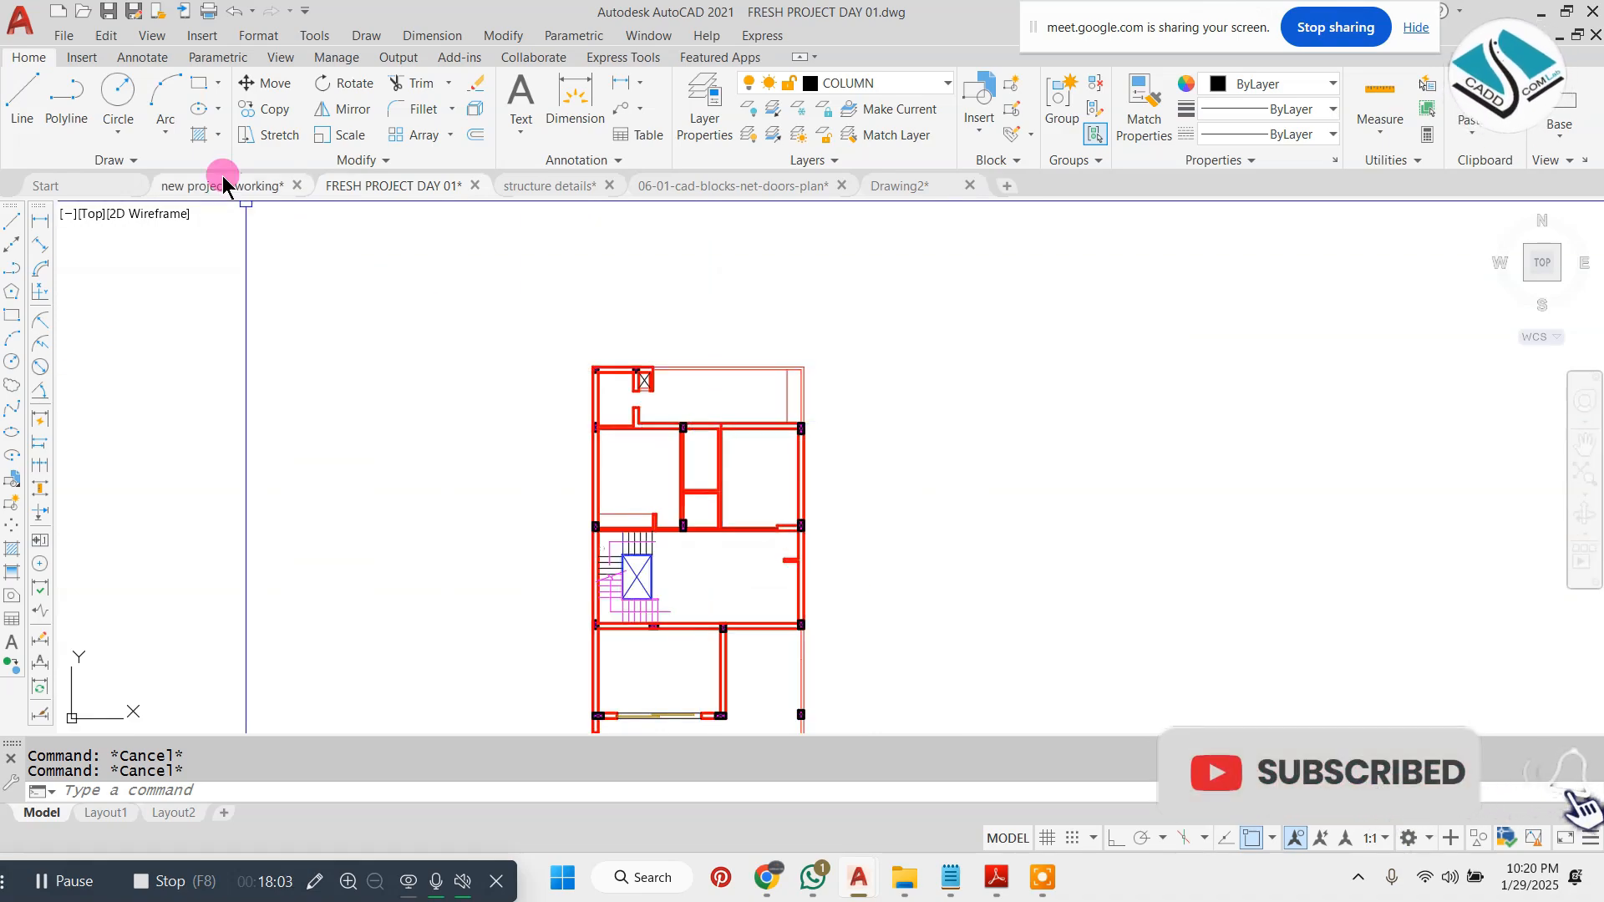
# - Examine the doors and windows in the detailed floor plan, and return to the "FRESH PROJECT DAY 01" drawing
pyautogui.scroll(5, 519, 364)
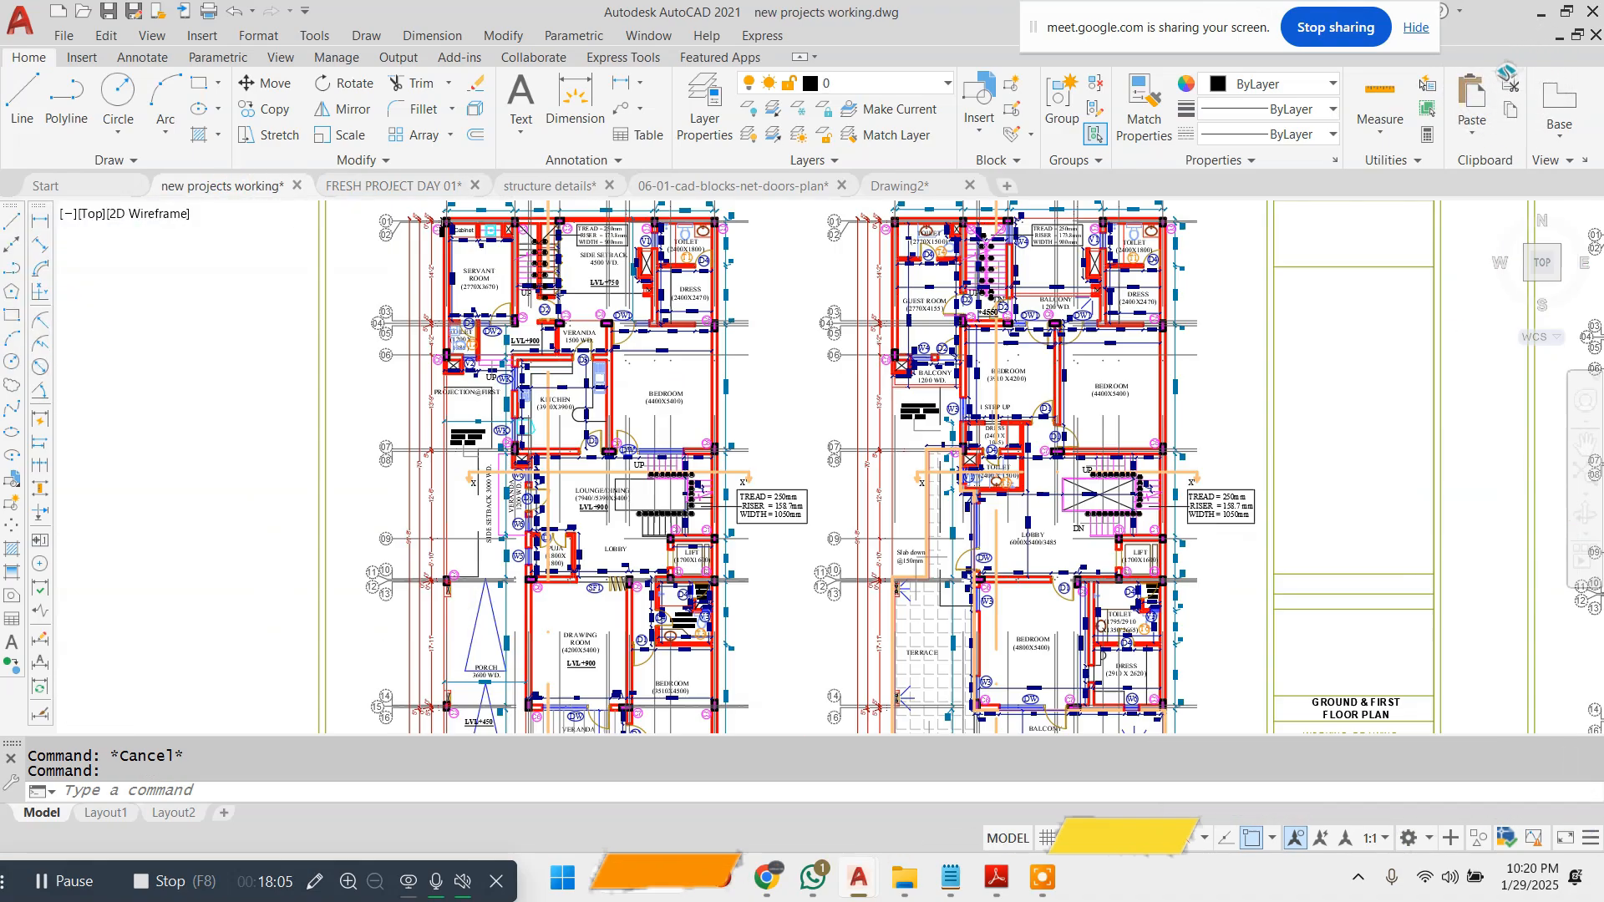
pyautogui.scroll(-4, 535, 364)
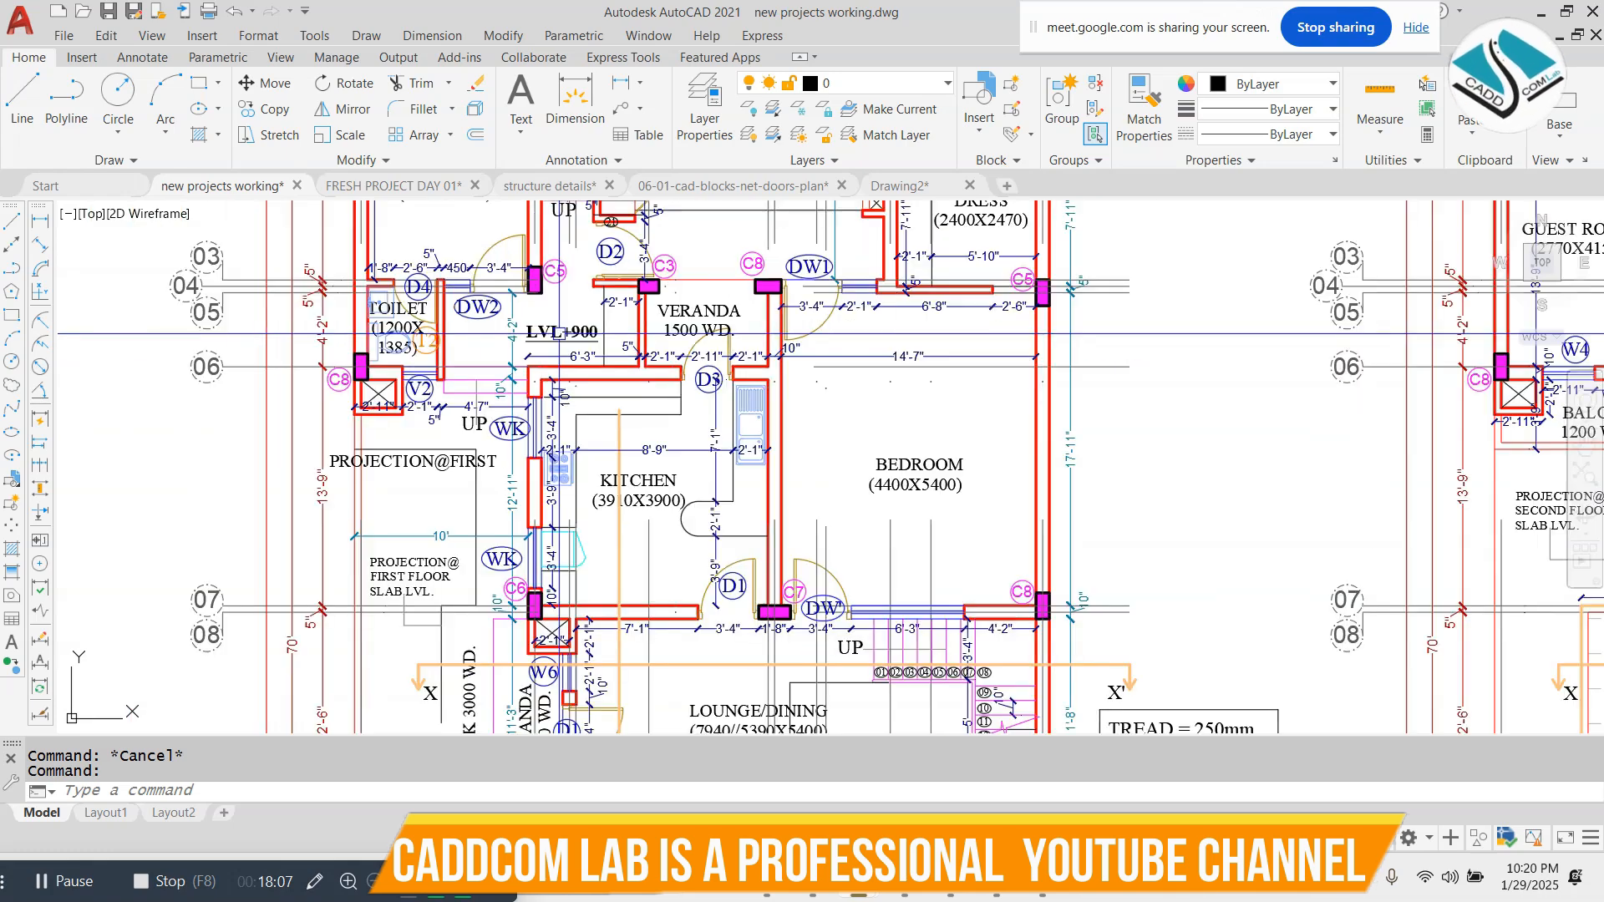
pyautogui.click(366, 194)
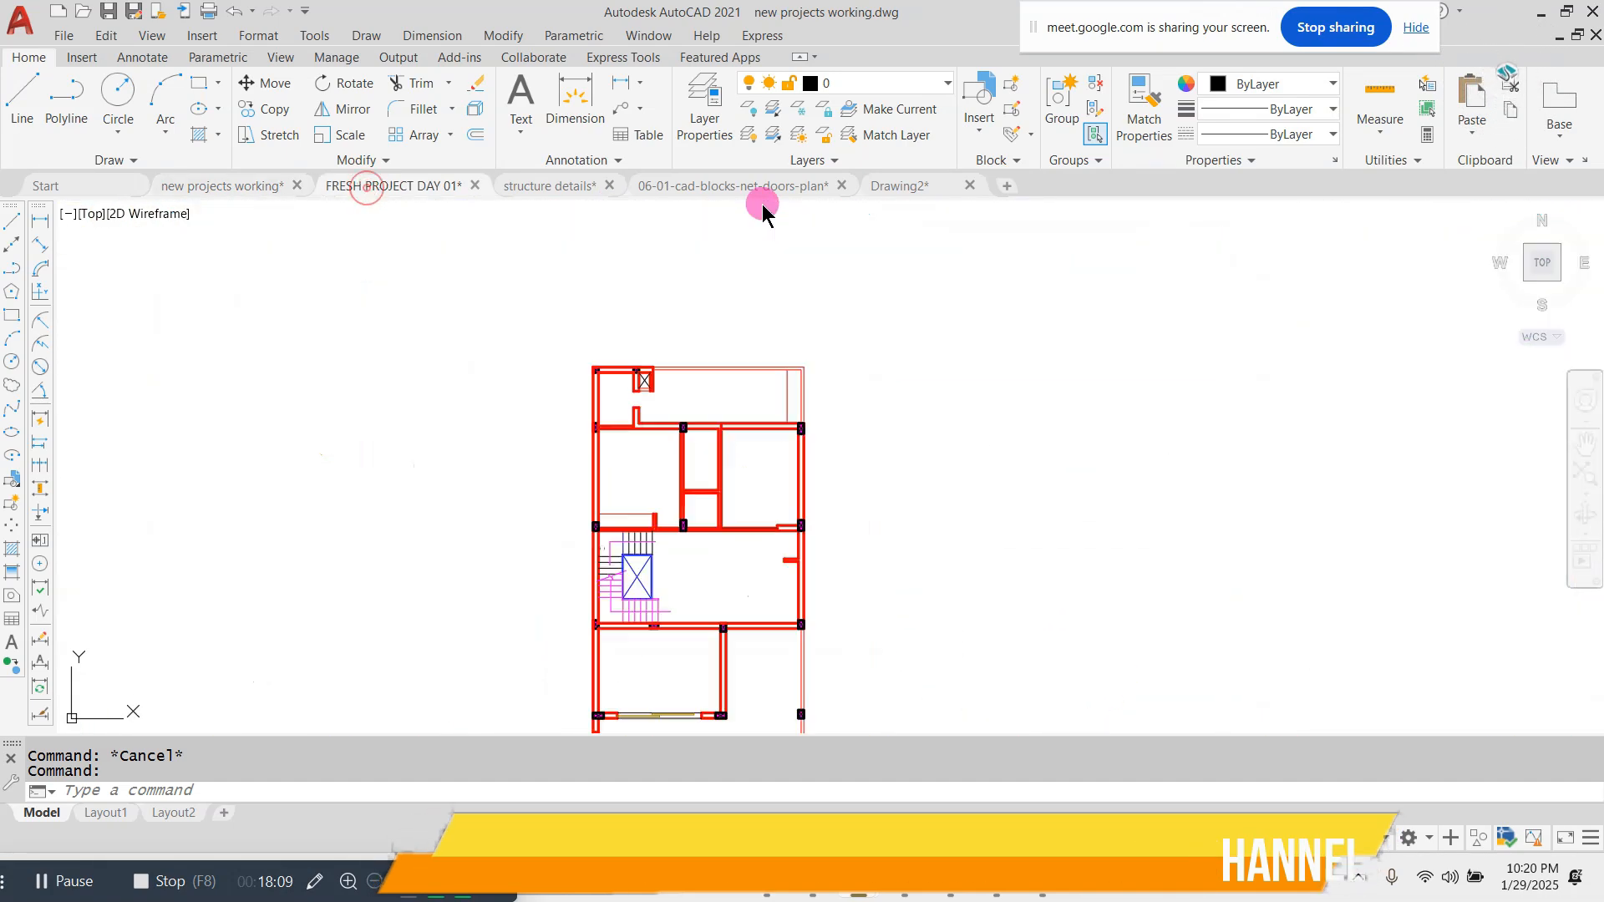
# - Switch to the "06-01-cad-blocks-net-doors-plan" drawing and examine its door blocks, picking out one double-door block
pyautogui.click(784, 185)
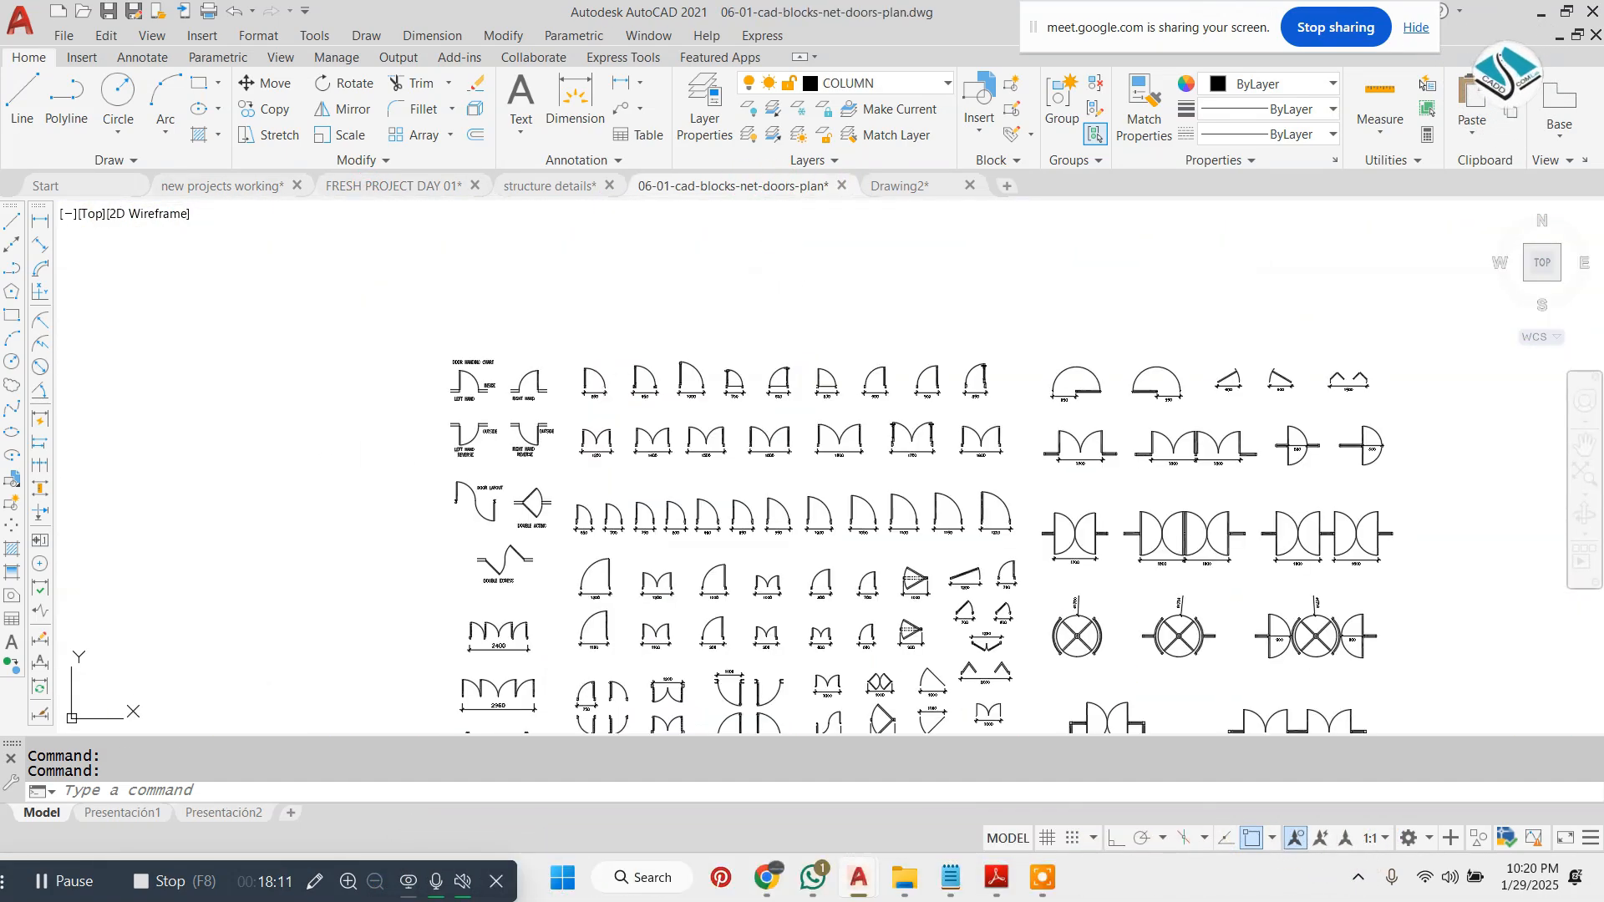
pyautogui.scroll(4, 723, 373)
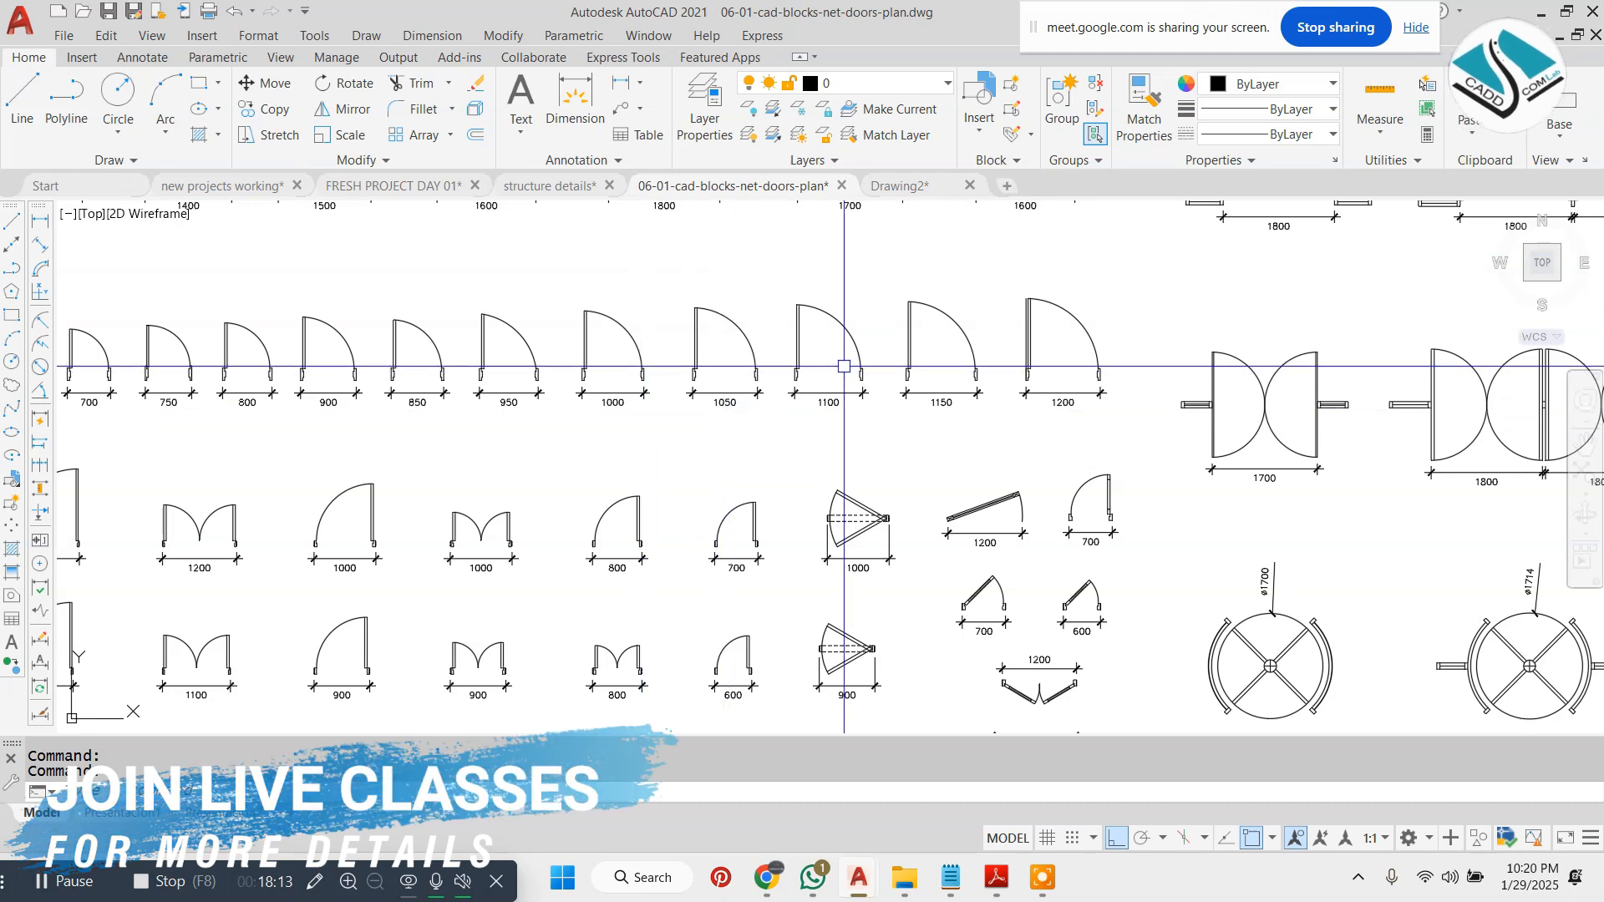
pyautogui.moveTo(967, 214); pyautogui.dragTo(676, 376, button='middle')
pyautogui.scroll(4, 719, 323)
pyautogui.moveTo(405, 266); pyautogui.dragTo(758, 327, button='middle')
pyautogui.scroll(4, 615, 309)
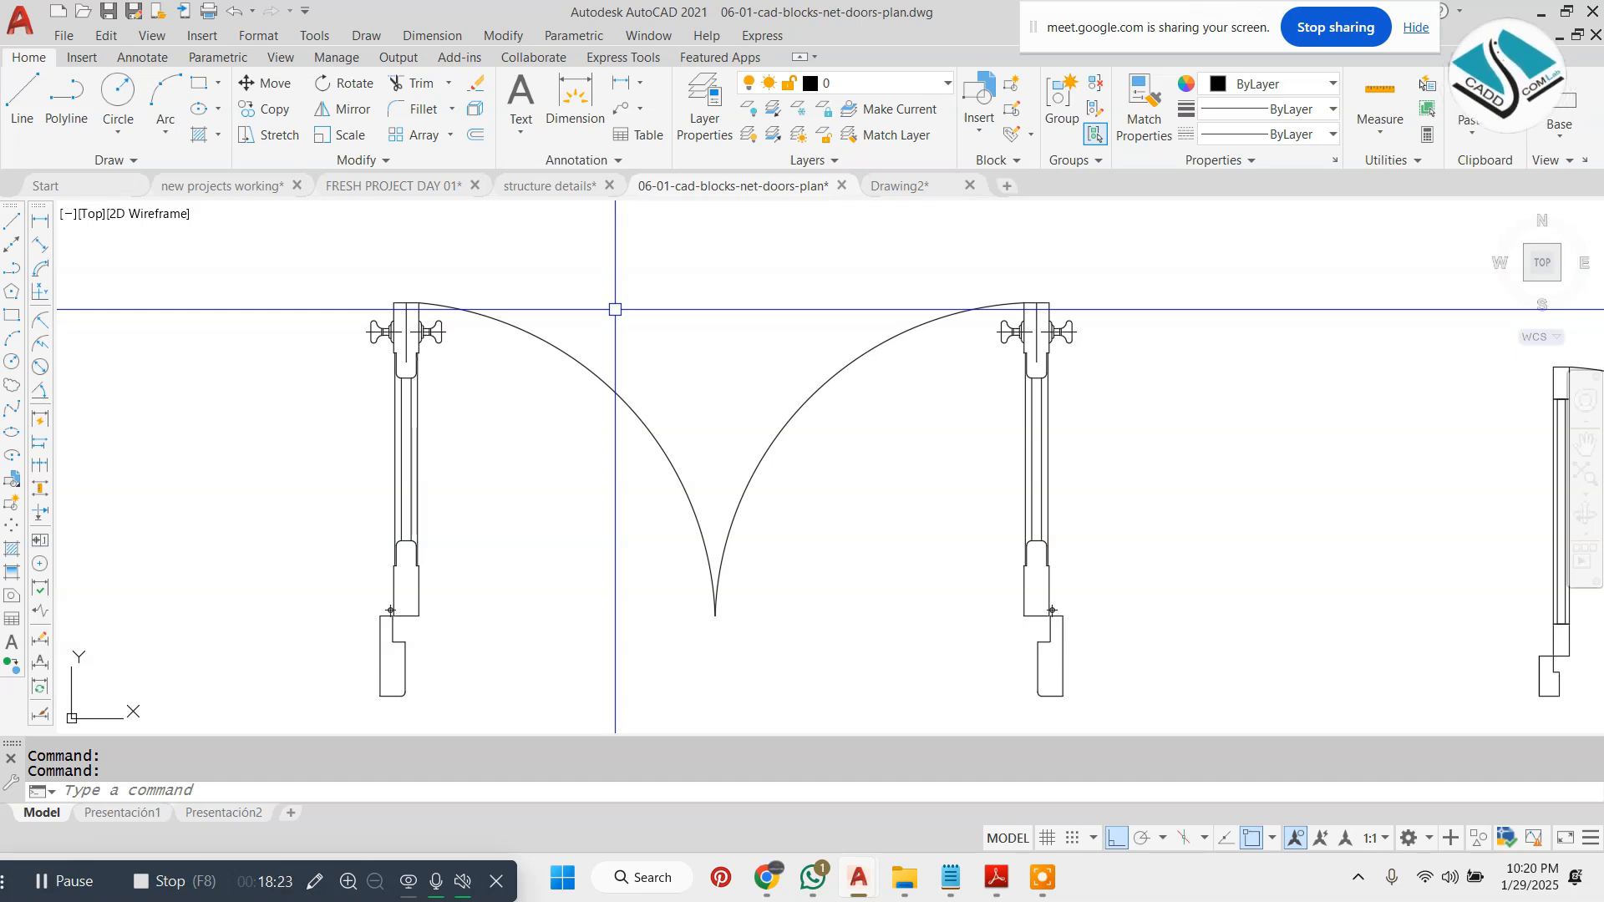
pyautogui.click(476, 312)
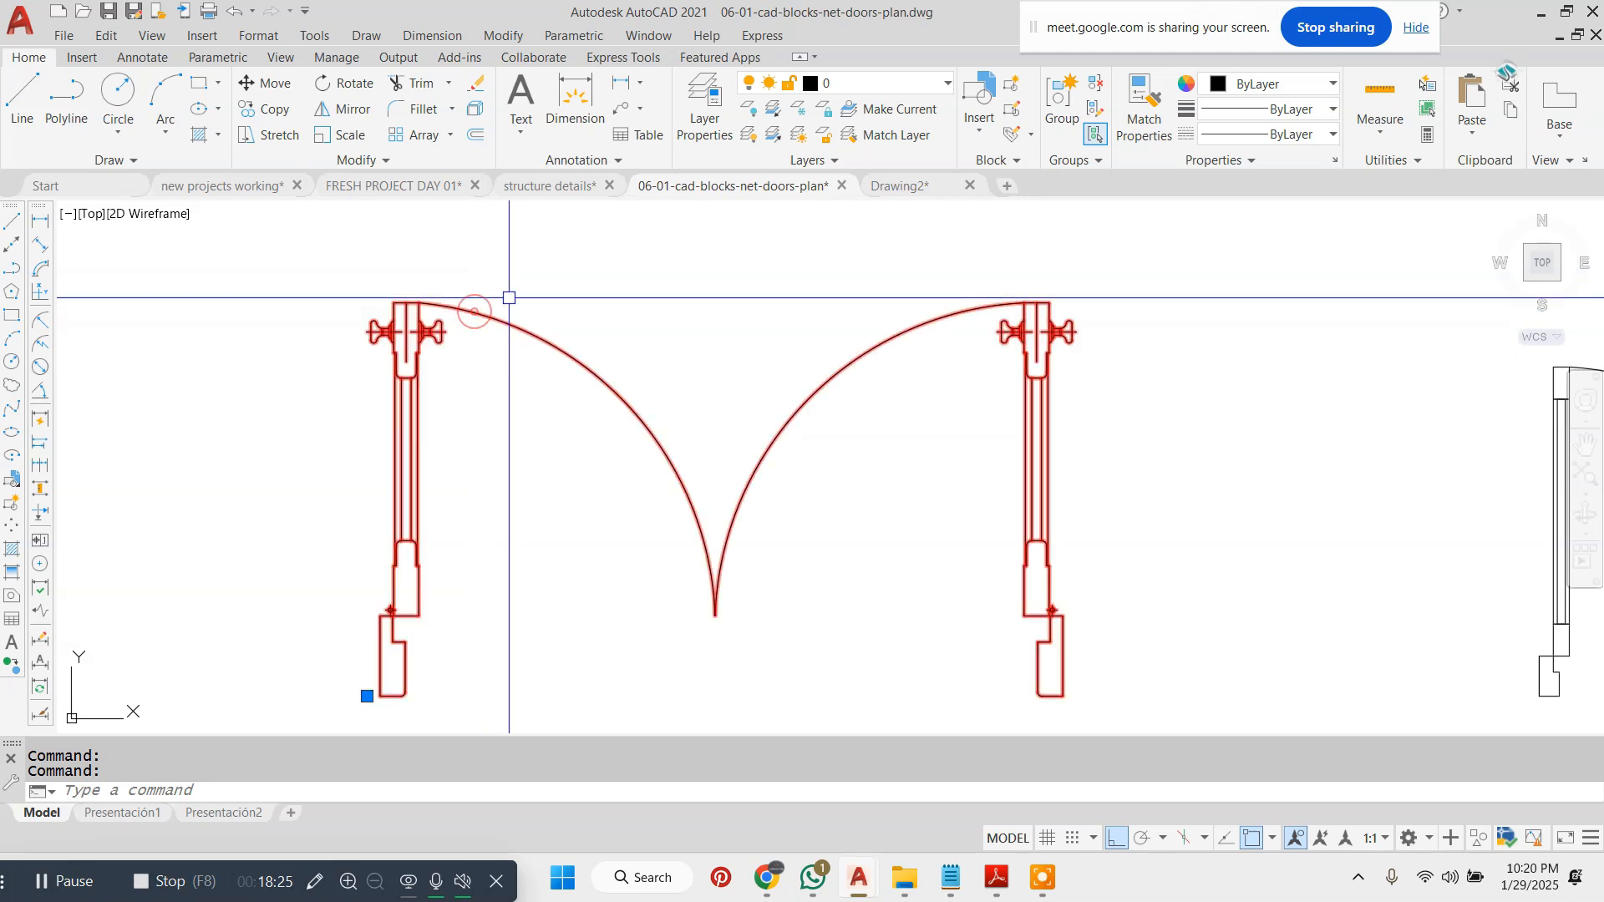
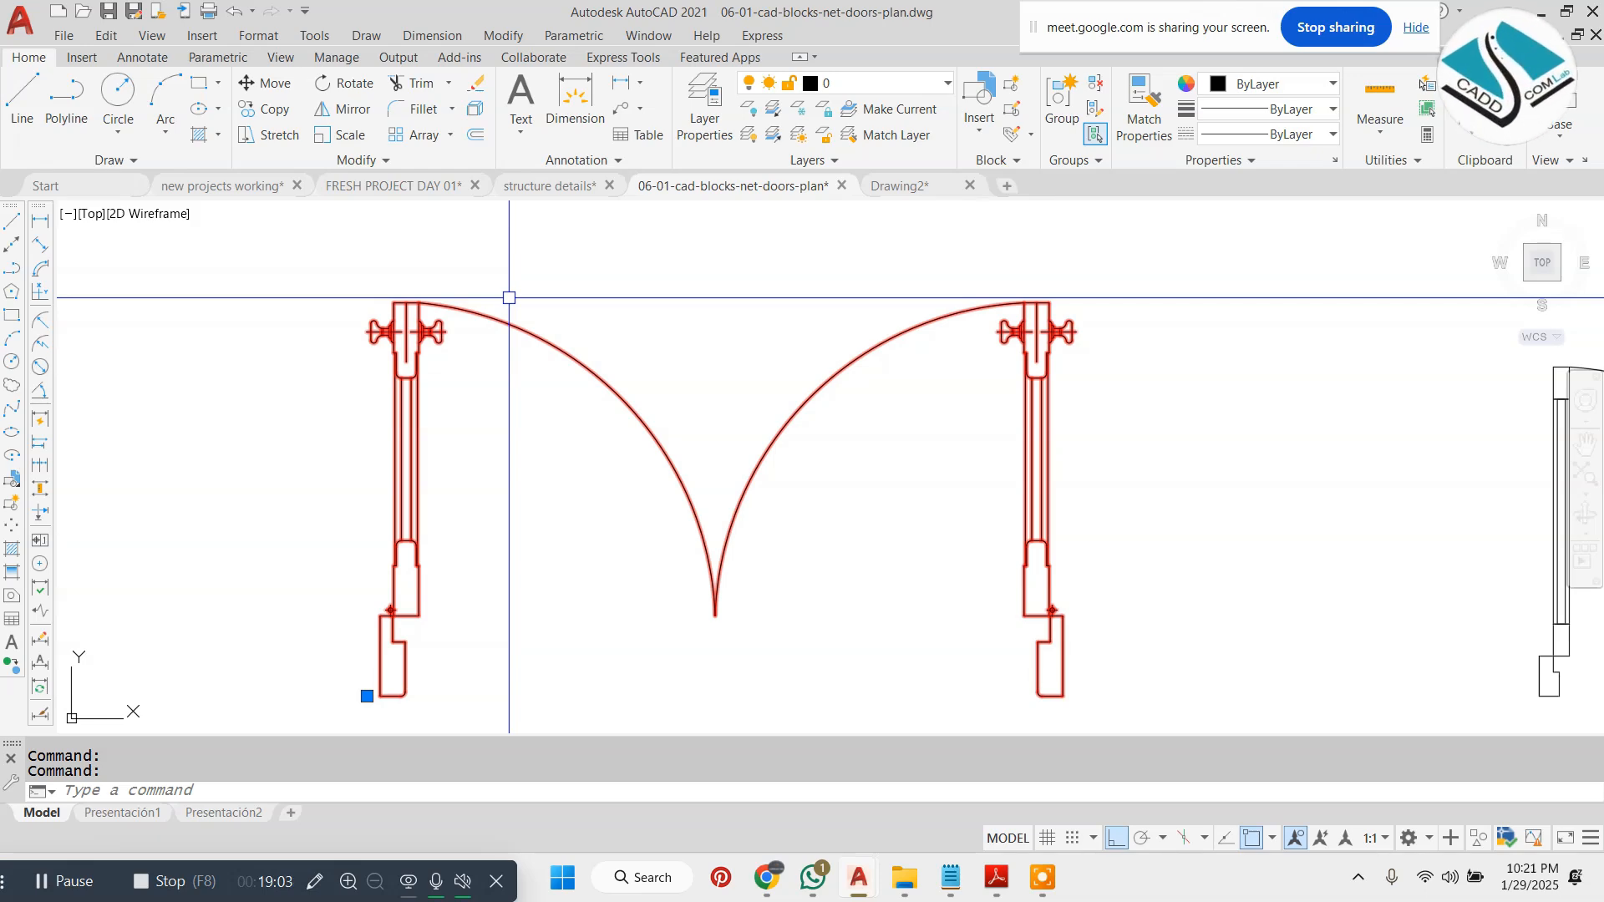
pyautogui.scroll(-8, 502, 325)
pyautogui.press('Escape')
pyautogui.press('Escape')
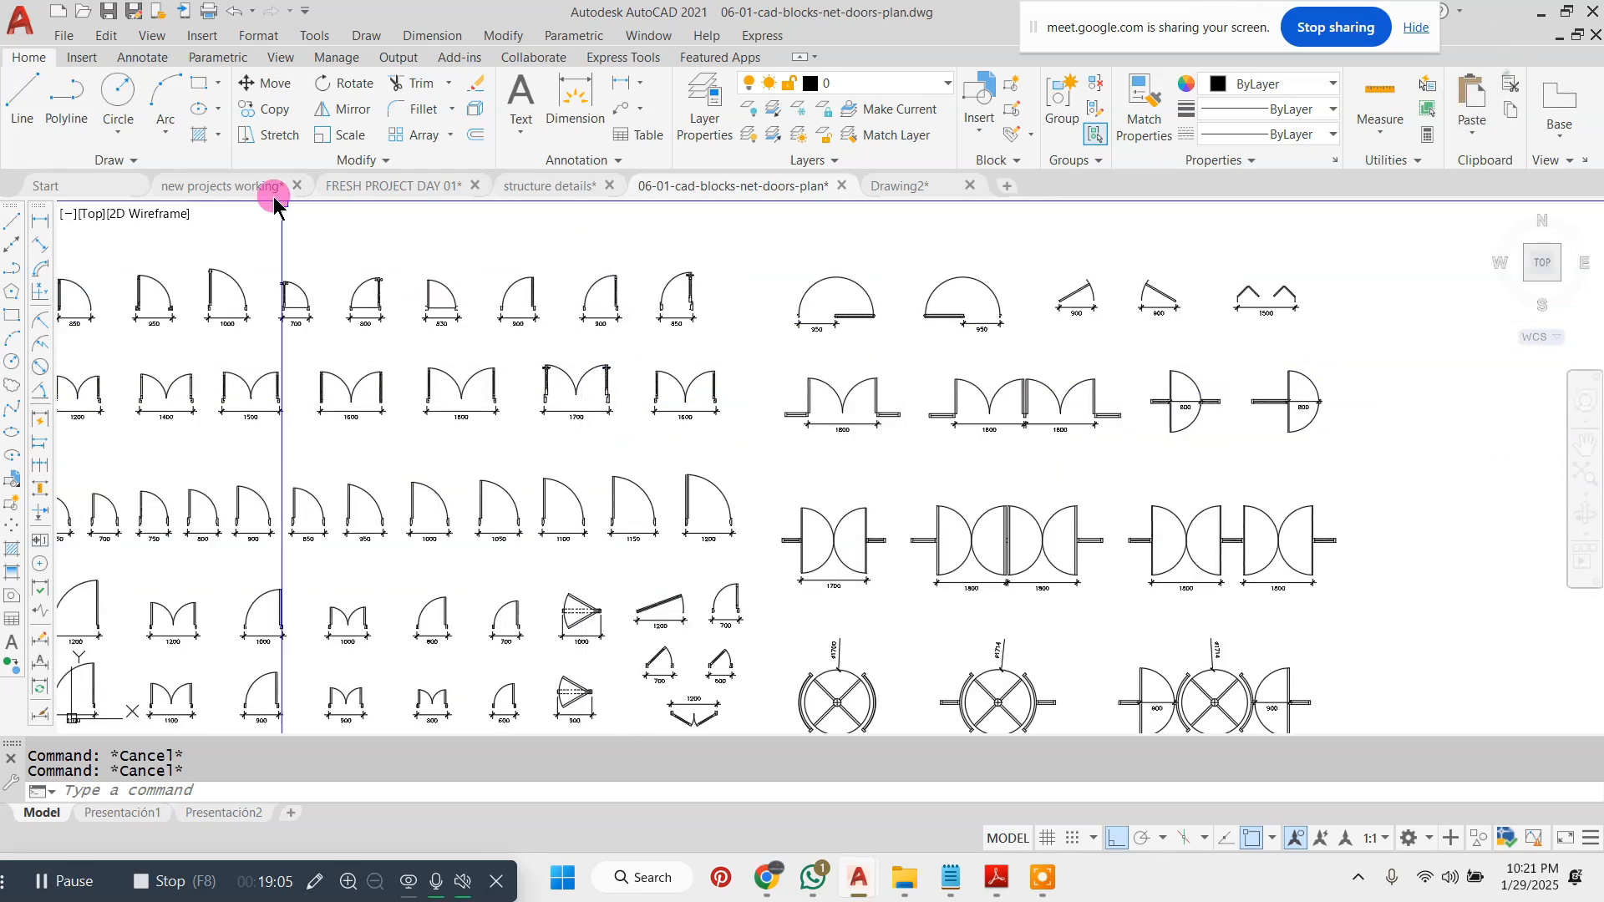
# - Return to "FRESH PROJECT DAY 01" and offset the partition line at the upper bedroom wall 3" into the bedroom
pyautogui.click(360, 186)
pyautogui.scroll(6, 680, 429)
pyautogui.moveTo(788, 422); pyautogui.dragTo(676, 411, button='middle')
pyautogui.write('o')
pyautogui.press('Return')
pyautogui.write('3')
pyautogui.press('Return')
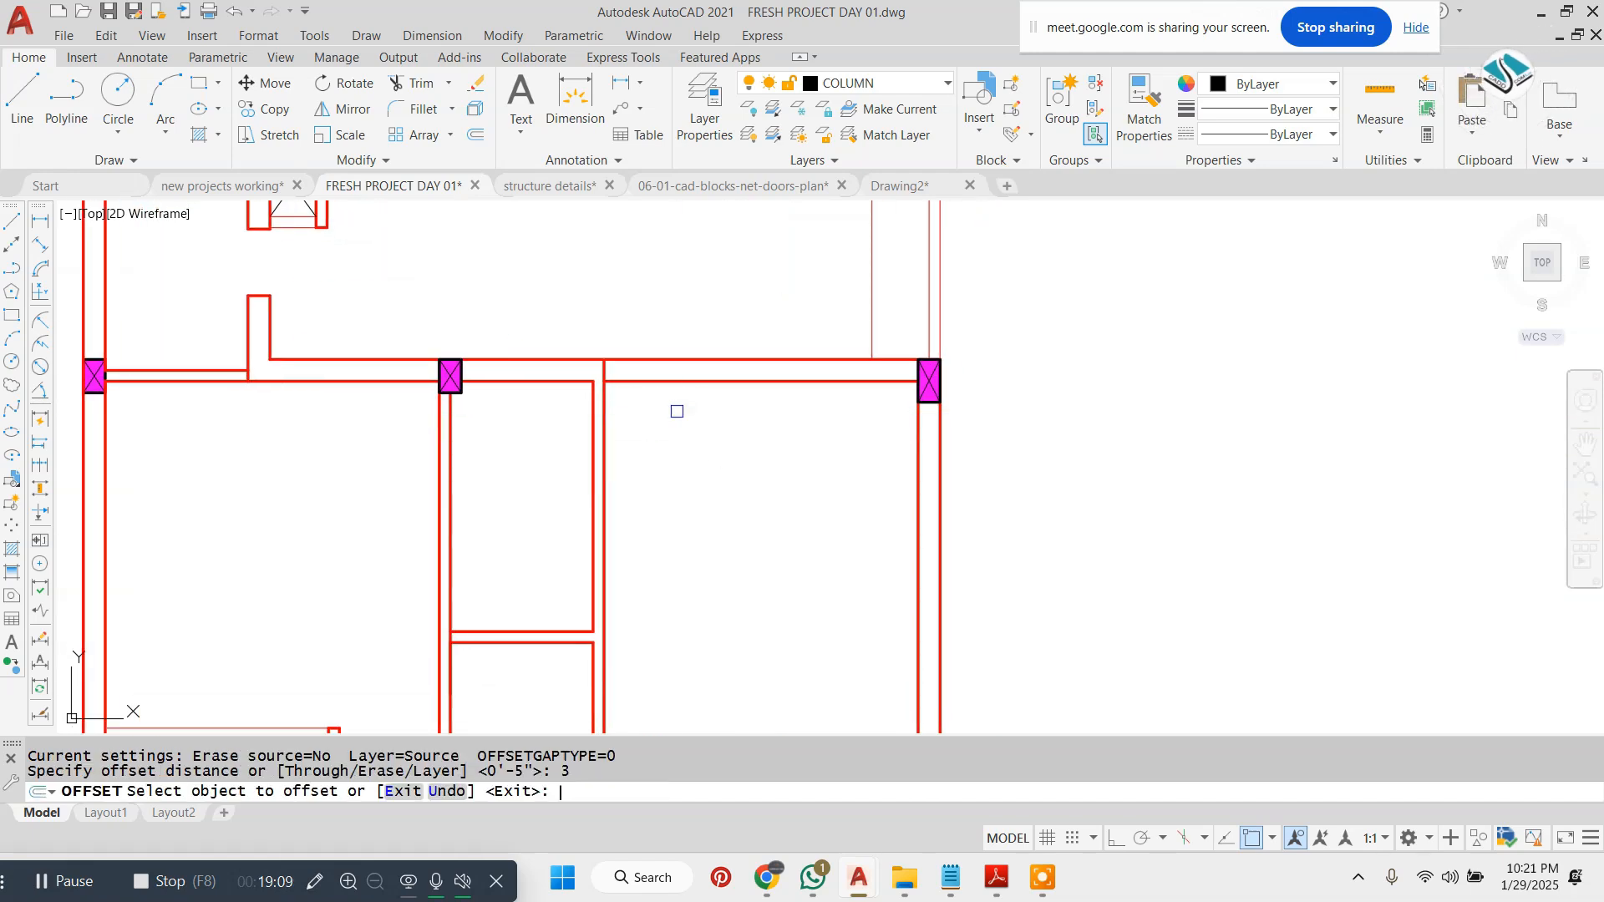
pyautogui.scroll(6, 444, 381)
pyautogui.click(473, 348)
pyautogui.click(612, 358)
pyautogui.press('Escape')
pyautogui.press('Escape')
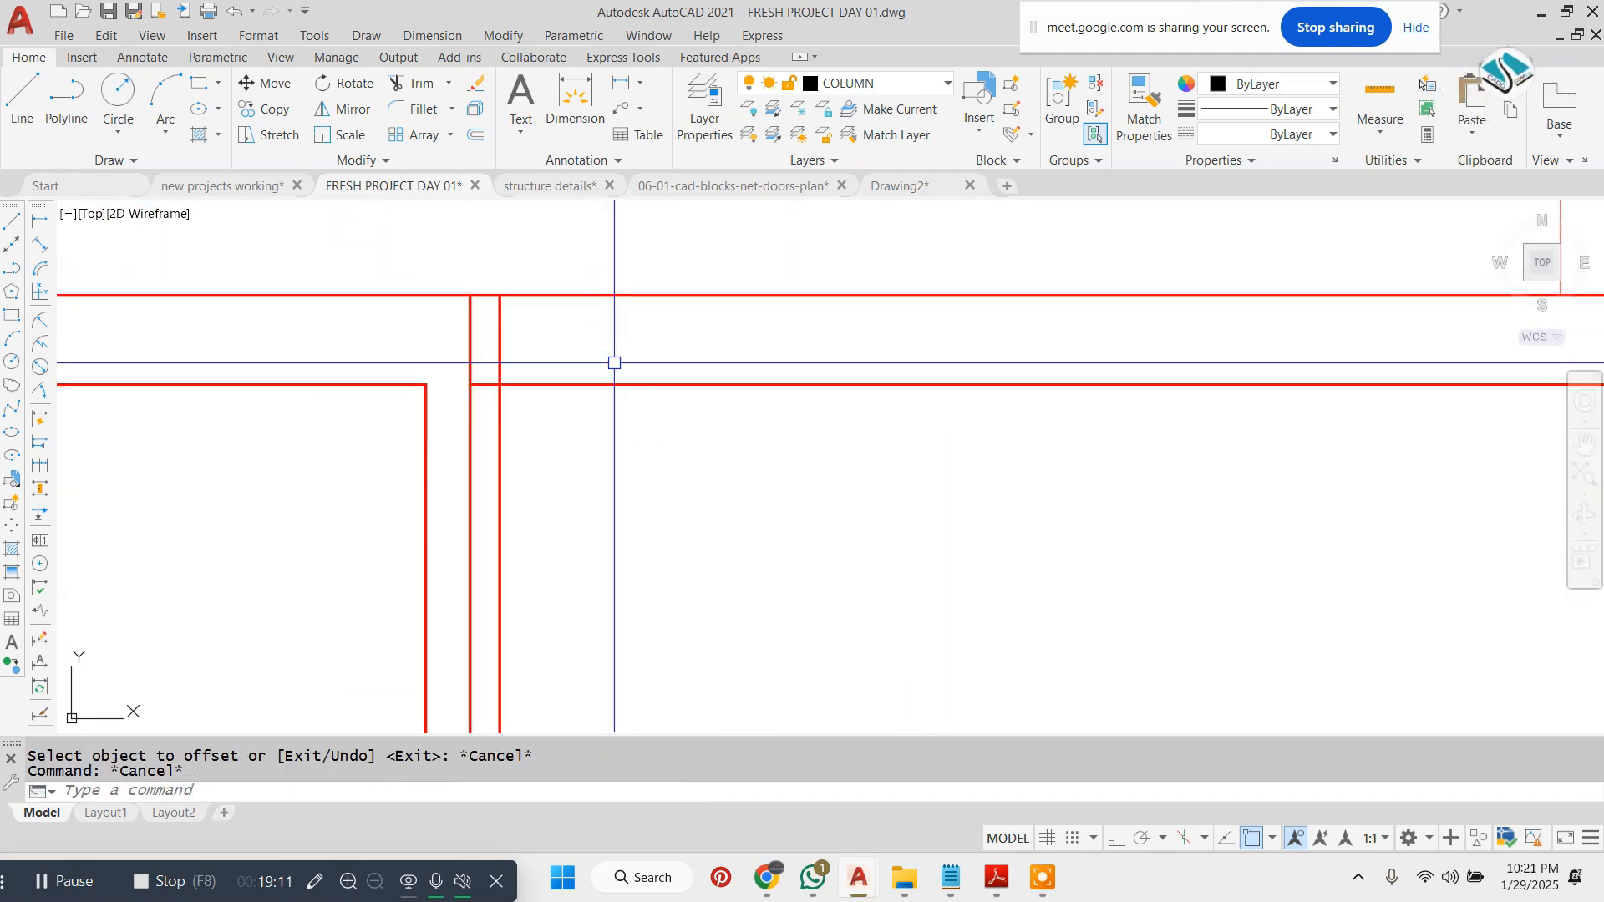
# - Offset the new jamb line 3'6" along the upper bedroom wall to mark the door width
pyautogui.write('o')
pyautogui.press('Return')
pyautogui.write('3')
pyautogui.write("'0")
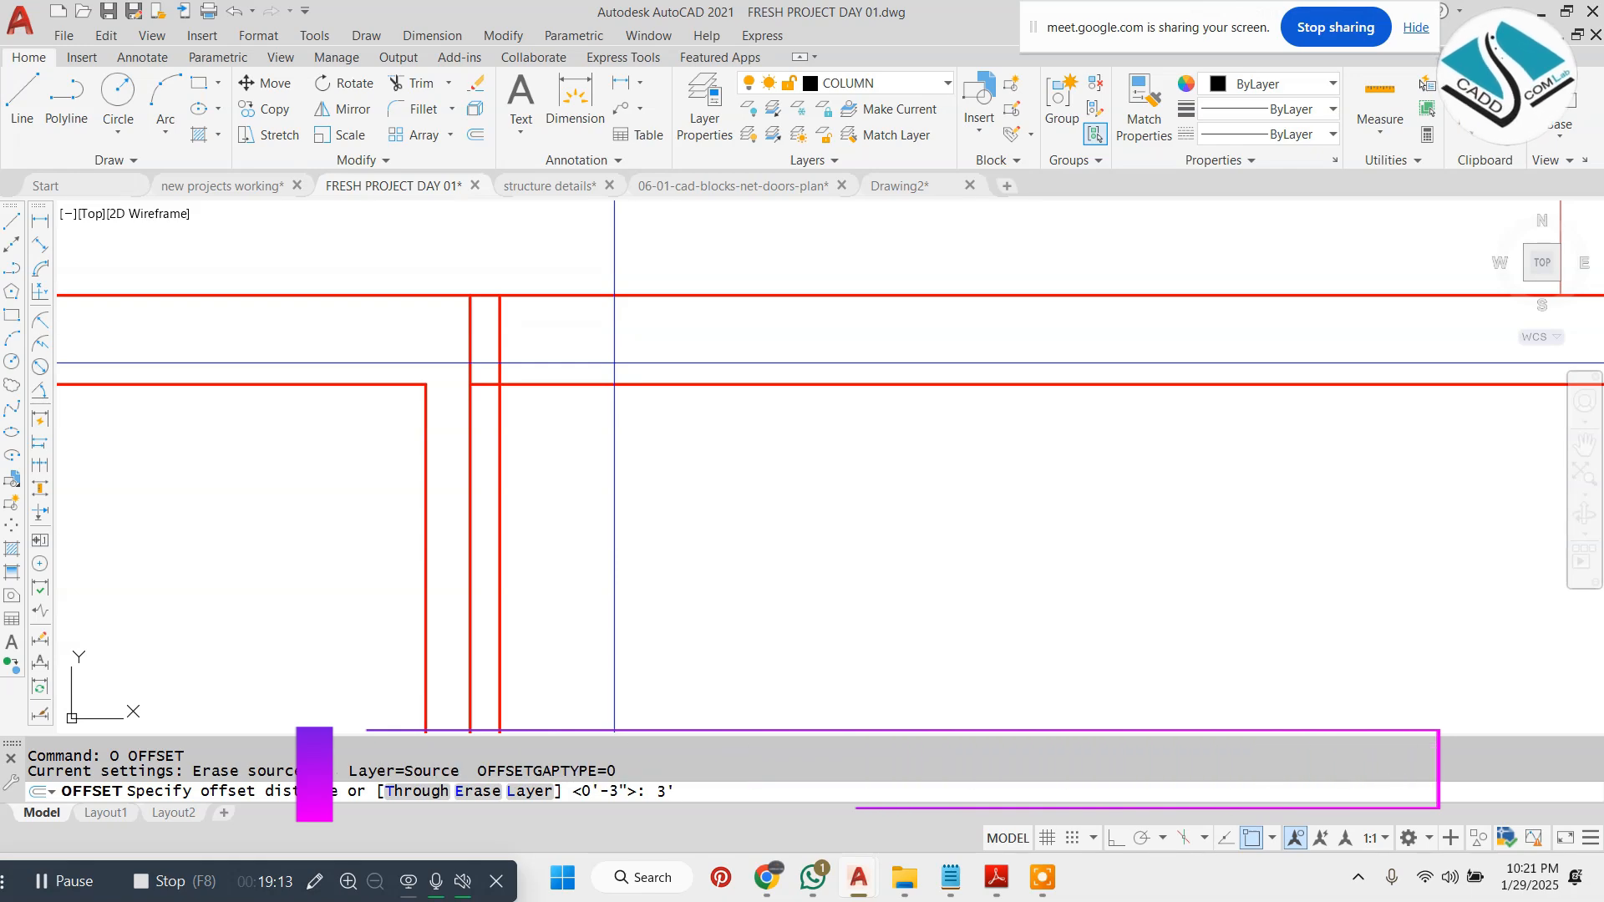
pyautogui.press('Return')
pyautogui.click(506, 368)
pyautogui.click(510, 368)
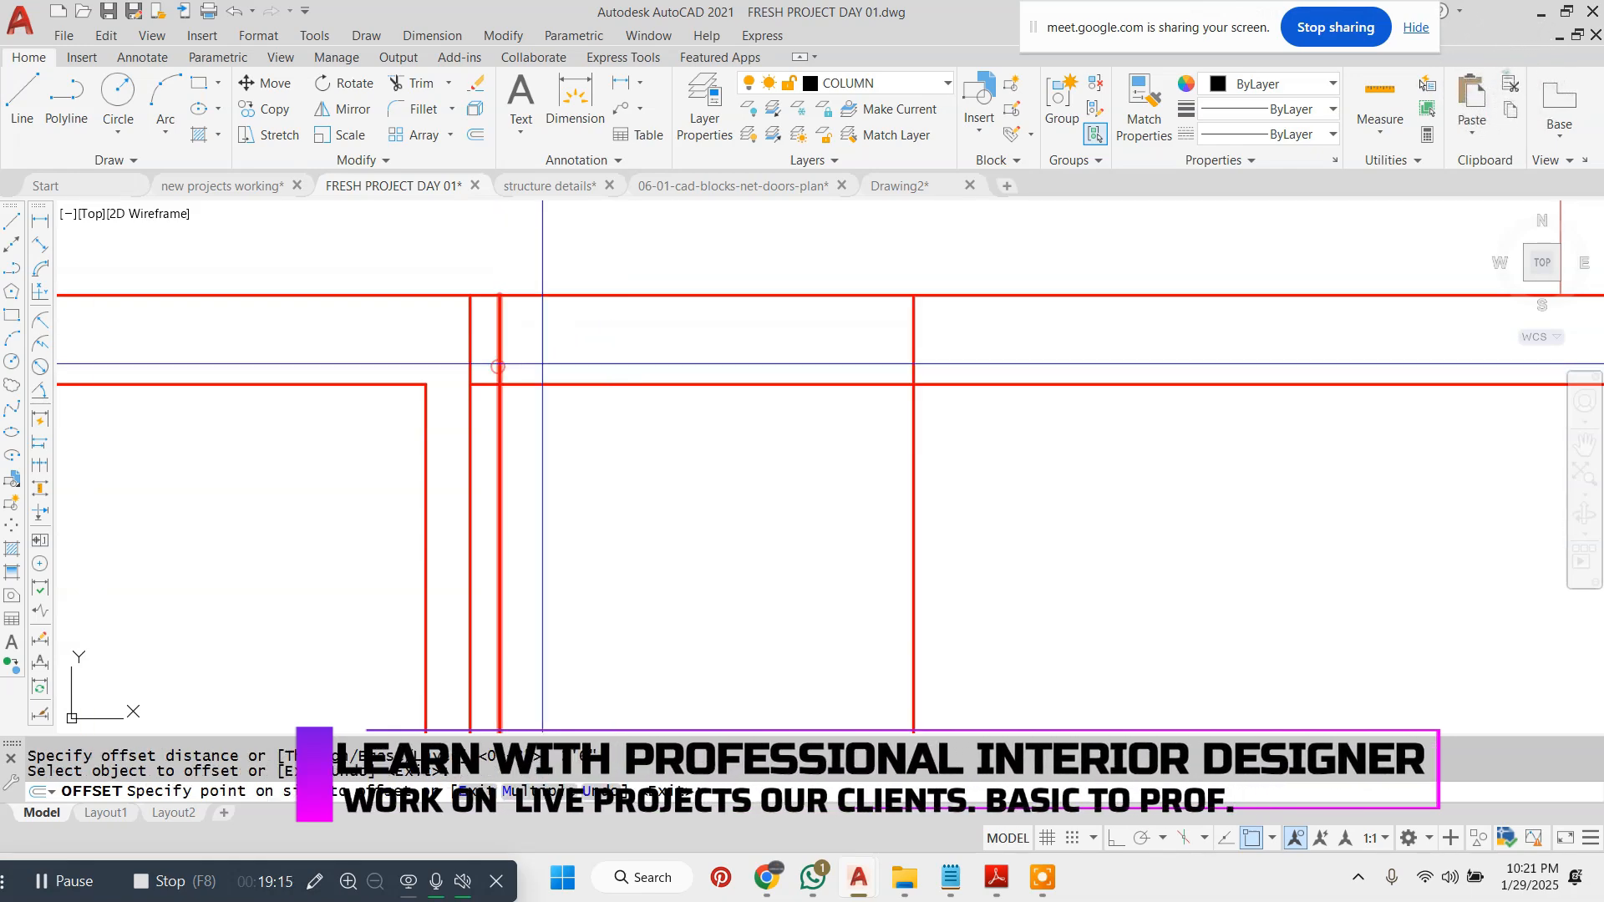
# - Trim the wall lines between the two jamb lines and their excess lengths to form the bedroom door opening
pyautogui.press('Escape')
pyautogui.write('tr')
pyautogui.press('Return')
pyautogui.press('Return')
pyautogui.press('Escape')
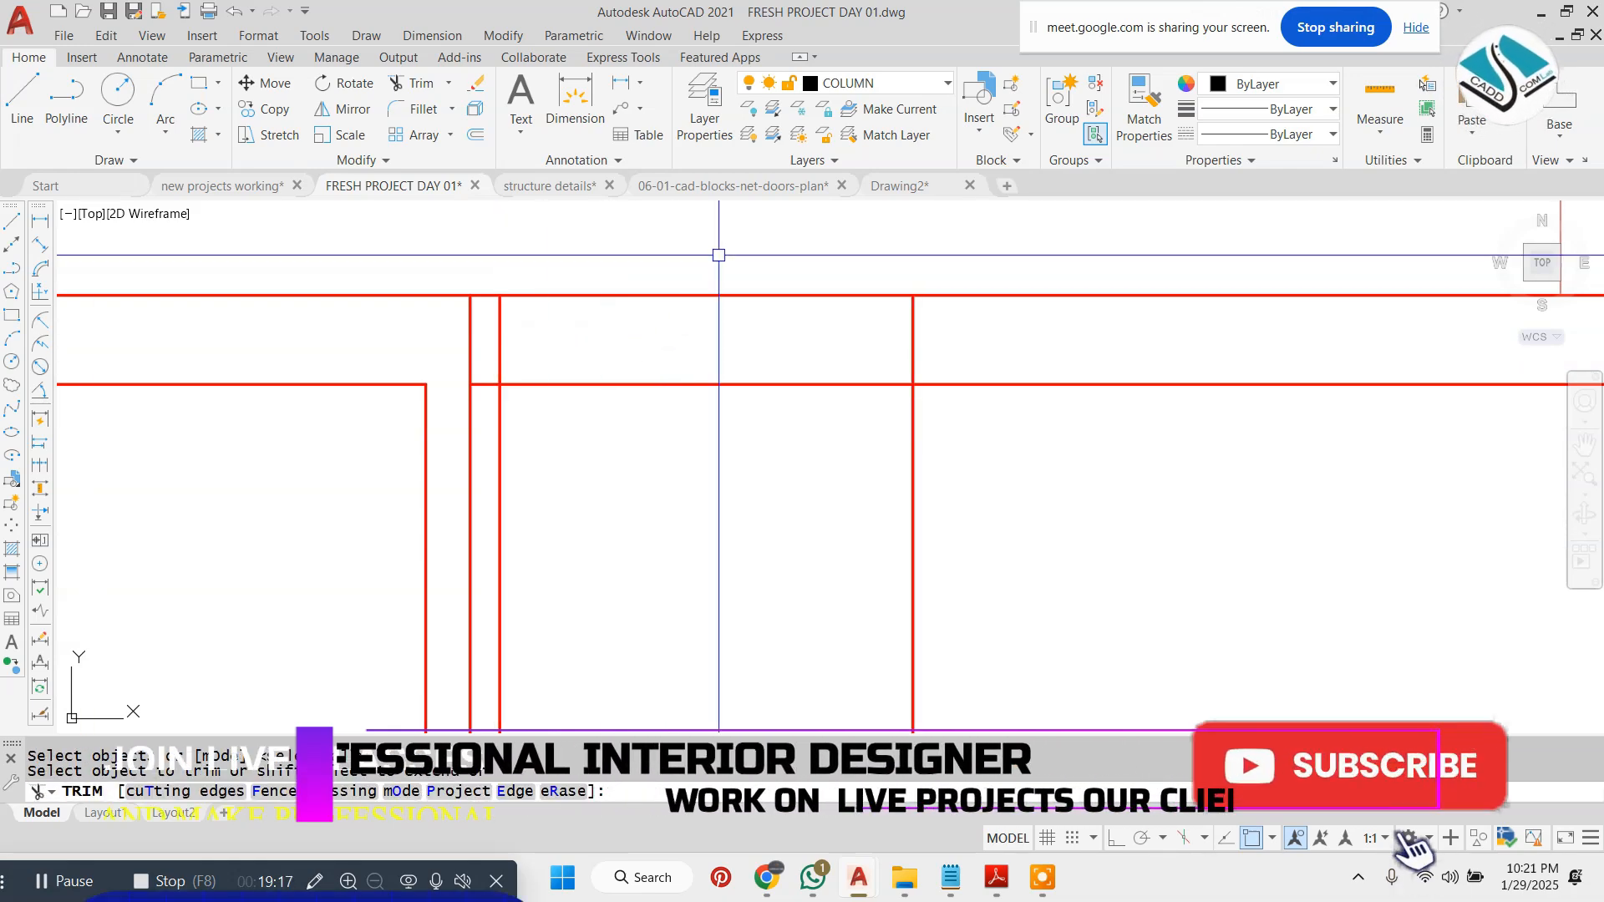
pyautogui.click(718, 254)
pyautogui.click(685, 426)
pyautogui.click(1002, 515)
pyautogui.press('Escape')
pyautogui.press('Escape')
pyautogui.write('tr')
pyautogui.press('Return')
pyautogui.click(773, 265)
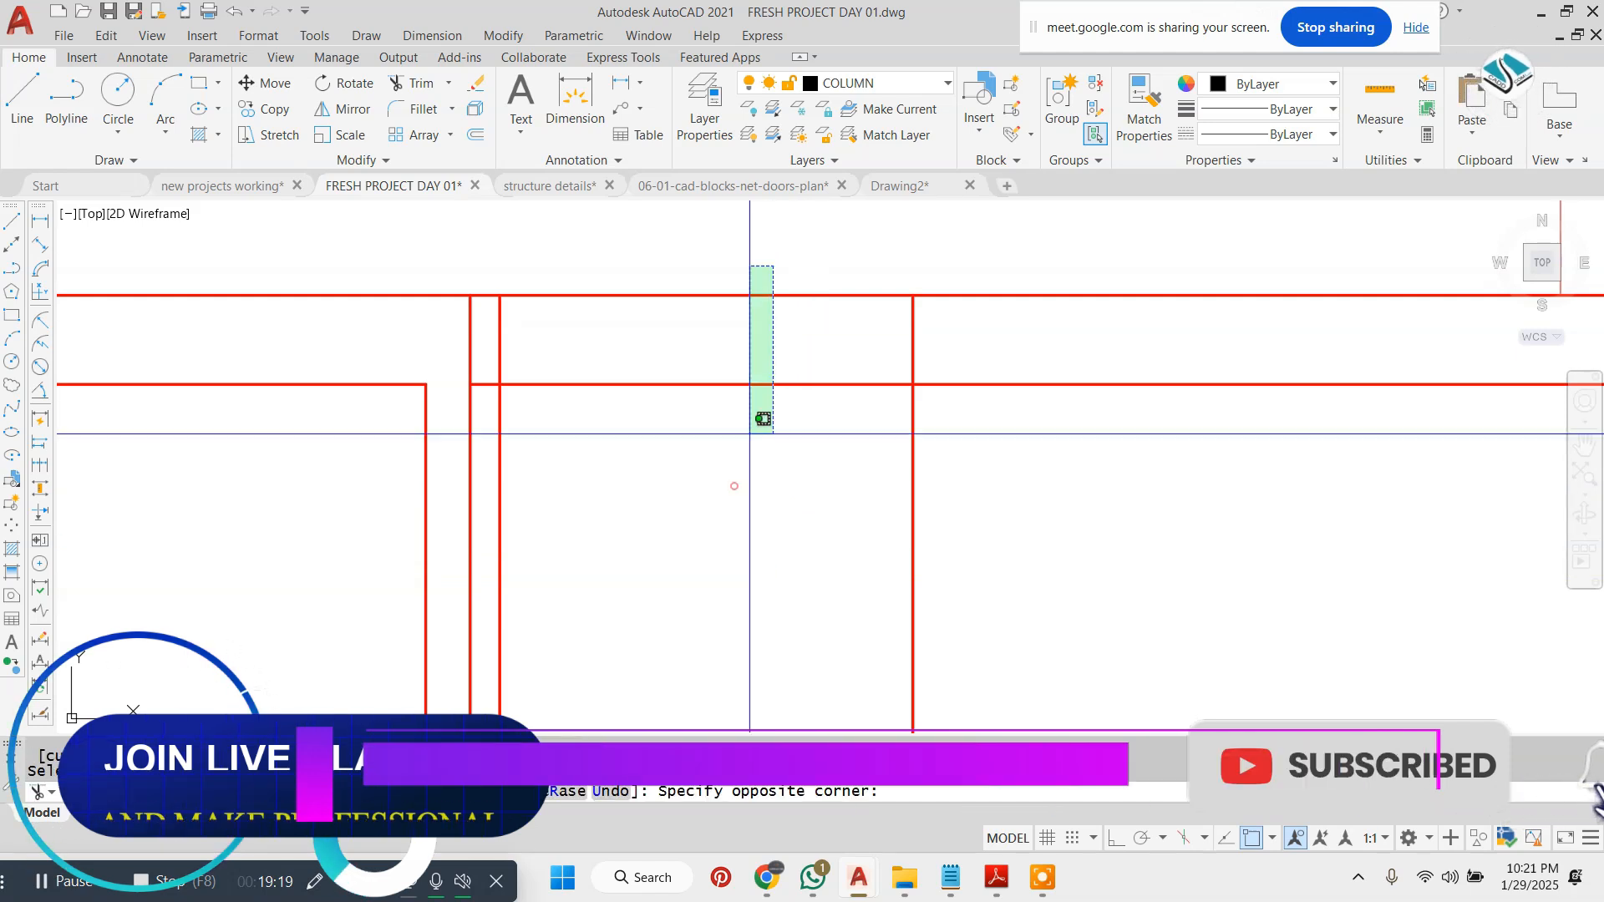
pyautogui.click(746, 427)
pyautogui.click(467, 344)
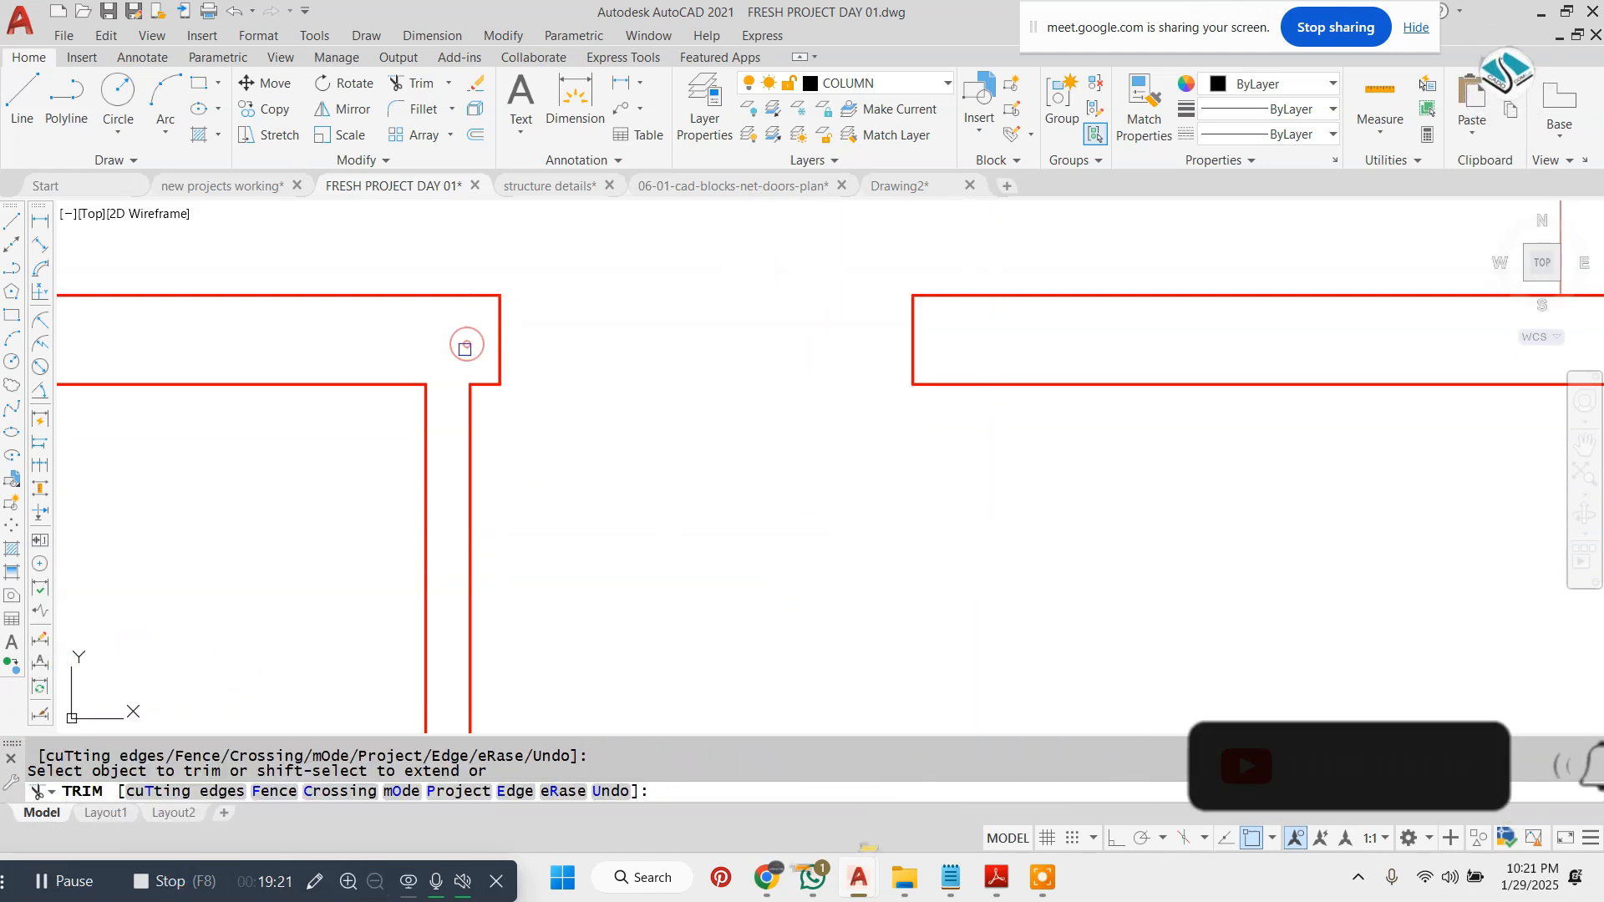
pyautogui.scroll(-3, 467, 346)
pyautogui.scroll(1, 815, 382)
pyautogui.press('Escape')
pyautogui.press('Escape')
pyautogui.press('Escape')
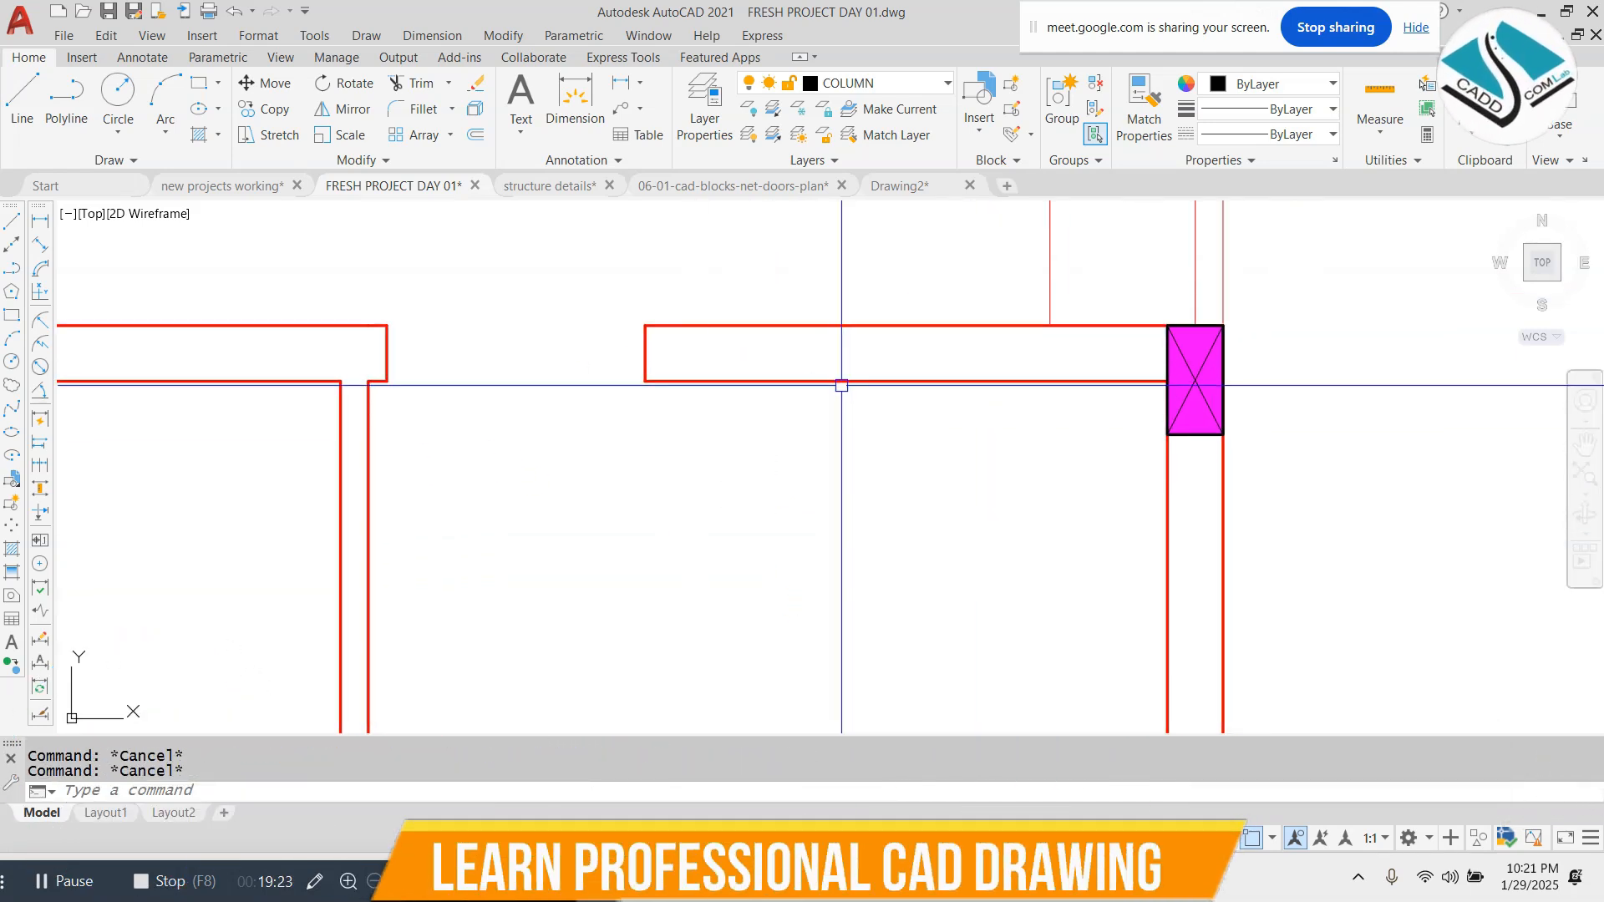
# - Draw a line across the upper bedroom wall beside the door opening and offset it 3' toward the corner column
pyautogui.write('l')
pyautogui.press('Return')
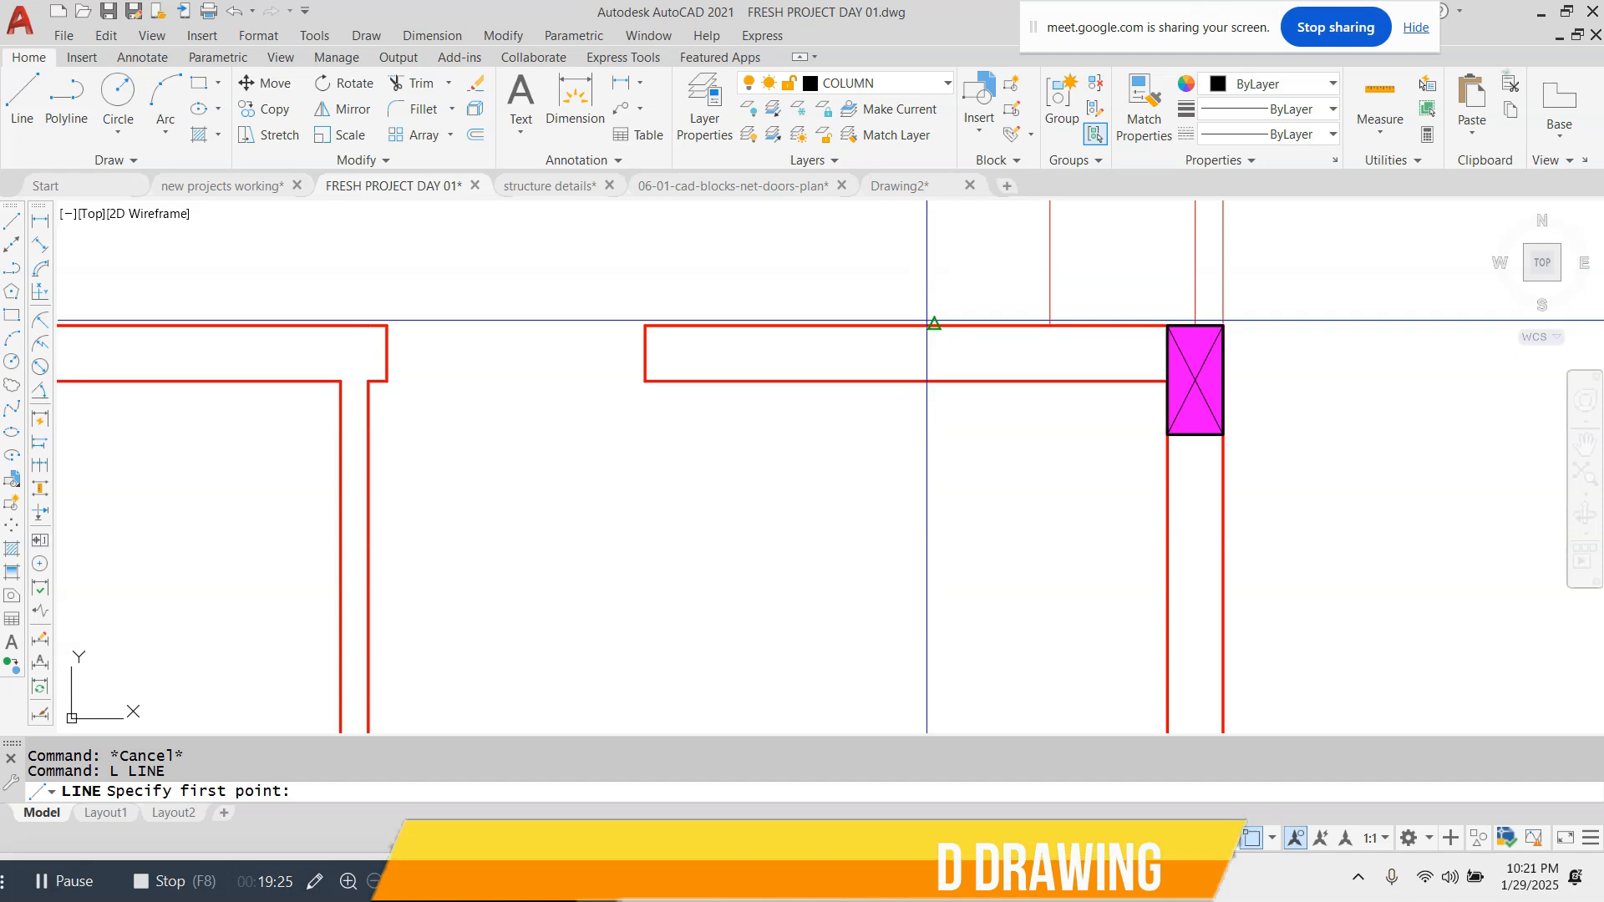
pyautogui.click(687, 326)
pyautogui.write('o')
pyautogui.press('Return')
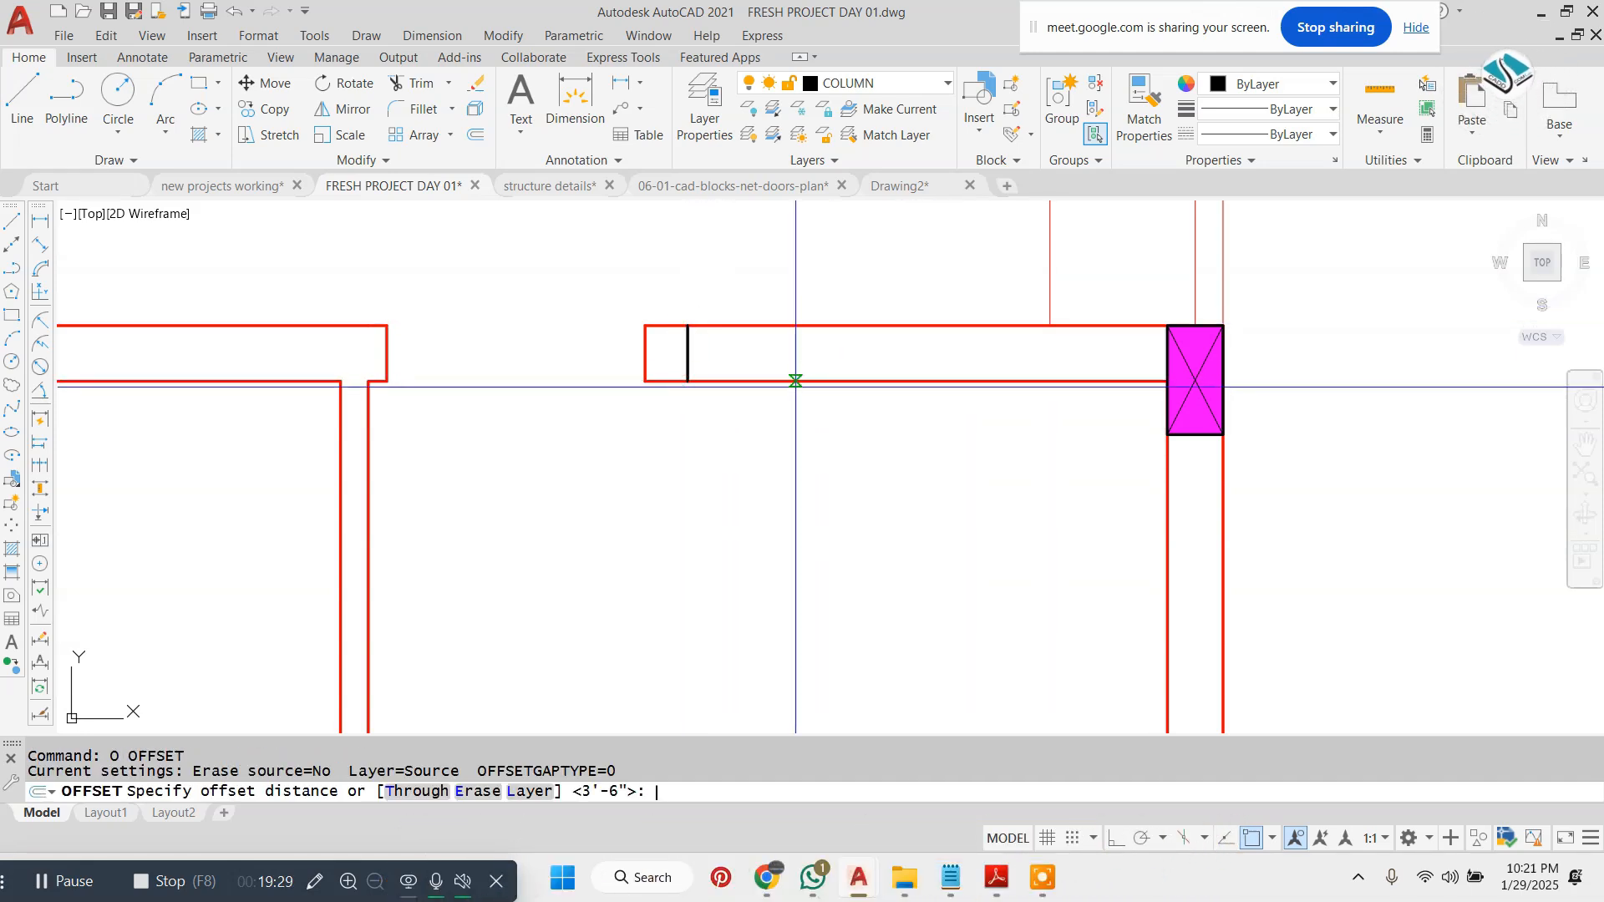
pyautogui.write("3'")
pyautogui.press('Return')
pyautogui.click(689, 358)
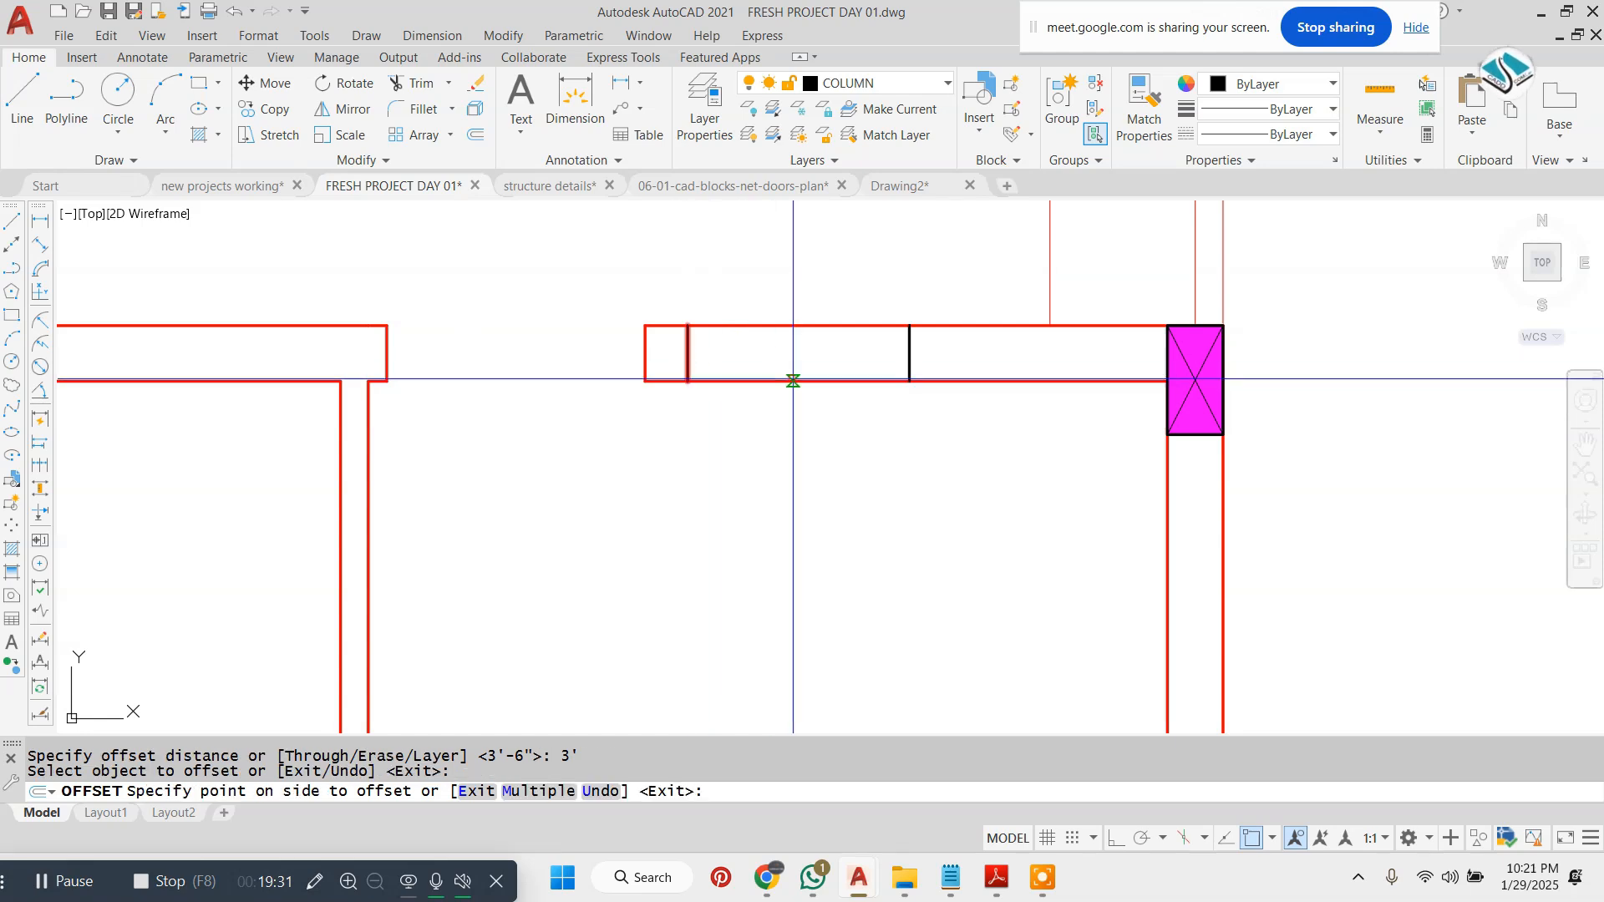
pyautogui.click(797, 367)
pyautogui.press('Return')
# - Trim both wall lines between the 3' offset lines to form the window opening
pyautogui.write('tr')
pyautogui.press('Return')
pyautogui.press('Return')
pyautogui.click(822, 292)
pyautogui.click(738, 511)
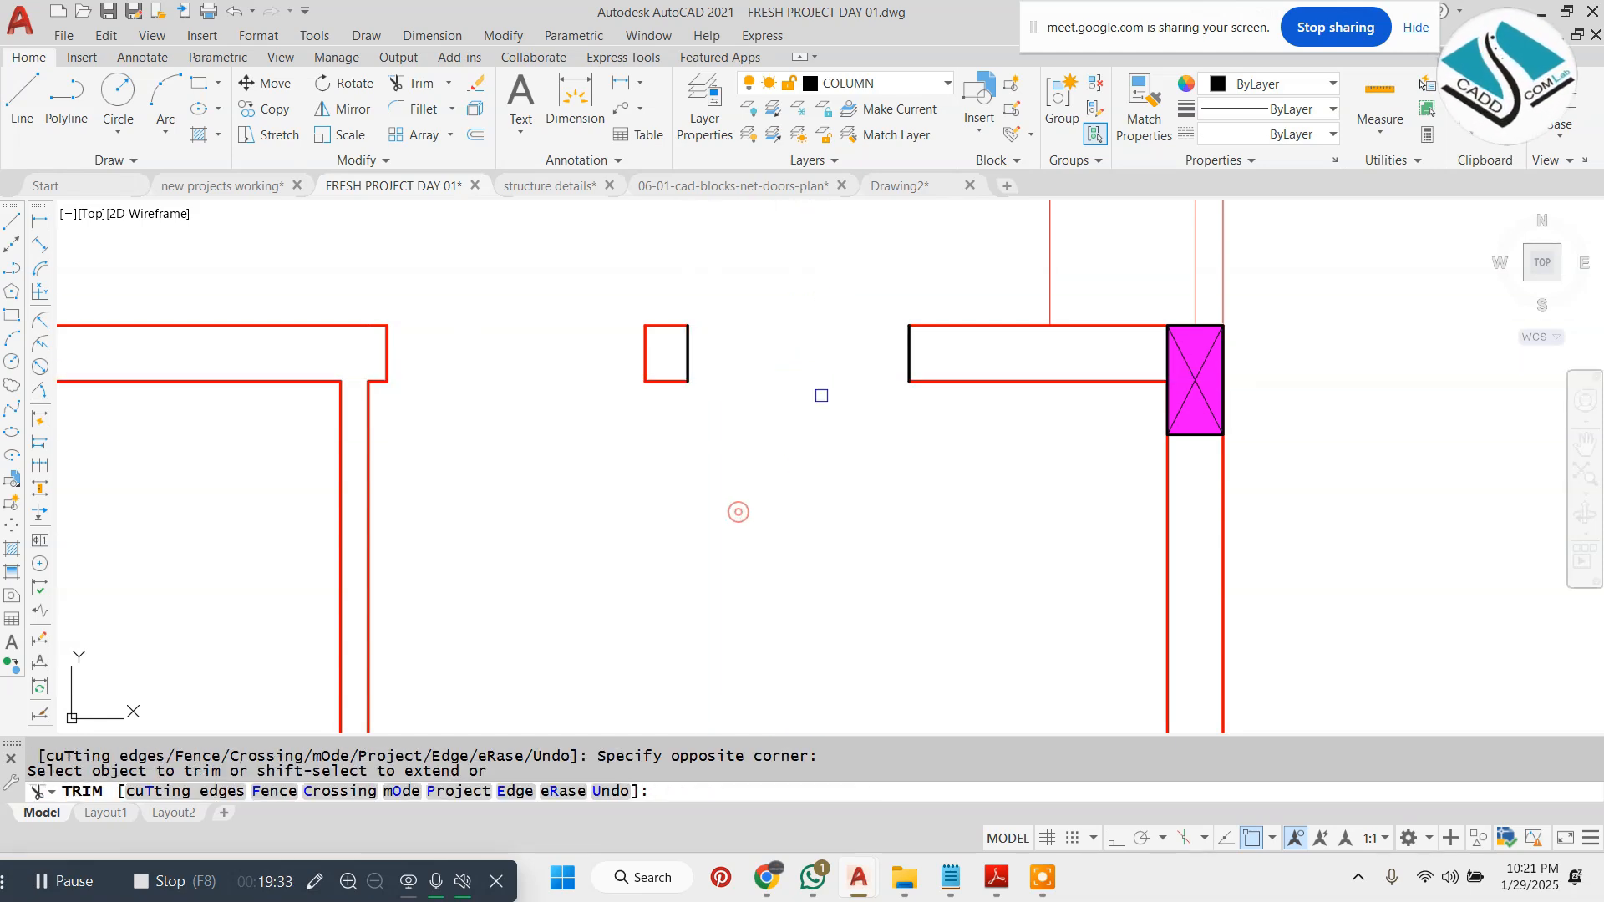
pyautogui.press('Escape')
pyautogui.press('Escape')
pyautogui.write('REC')
pyautogui.press('Return')
pyautogui.press('Escape')
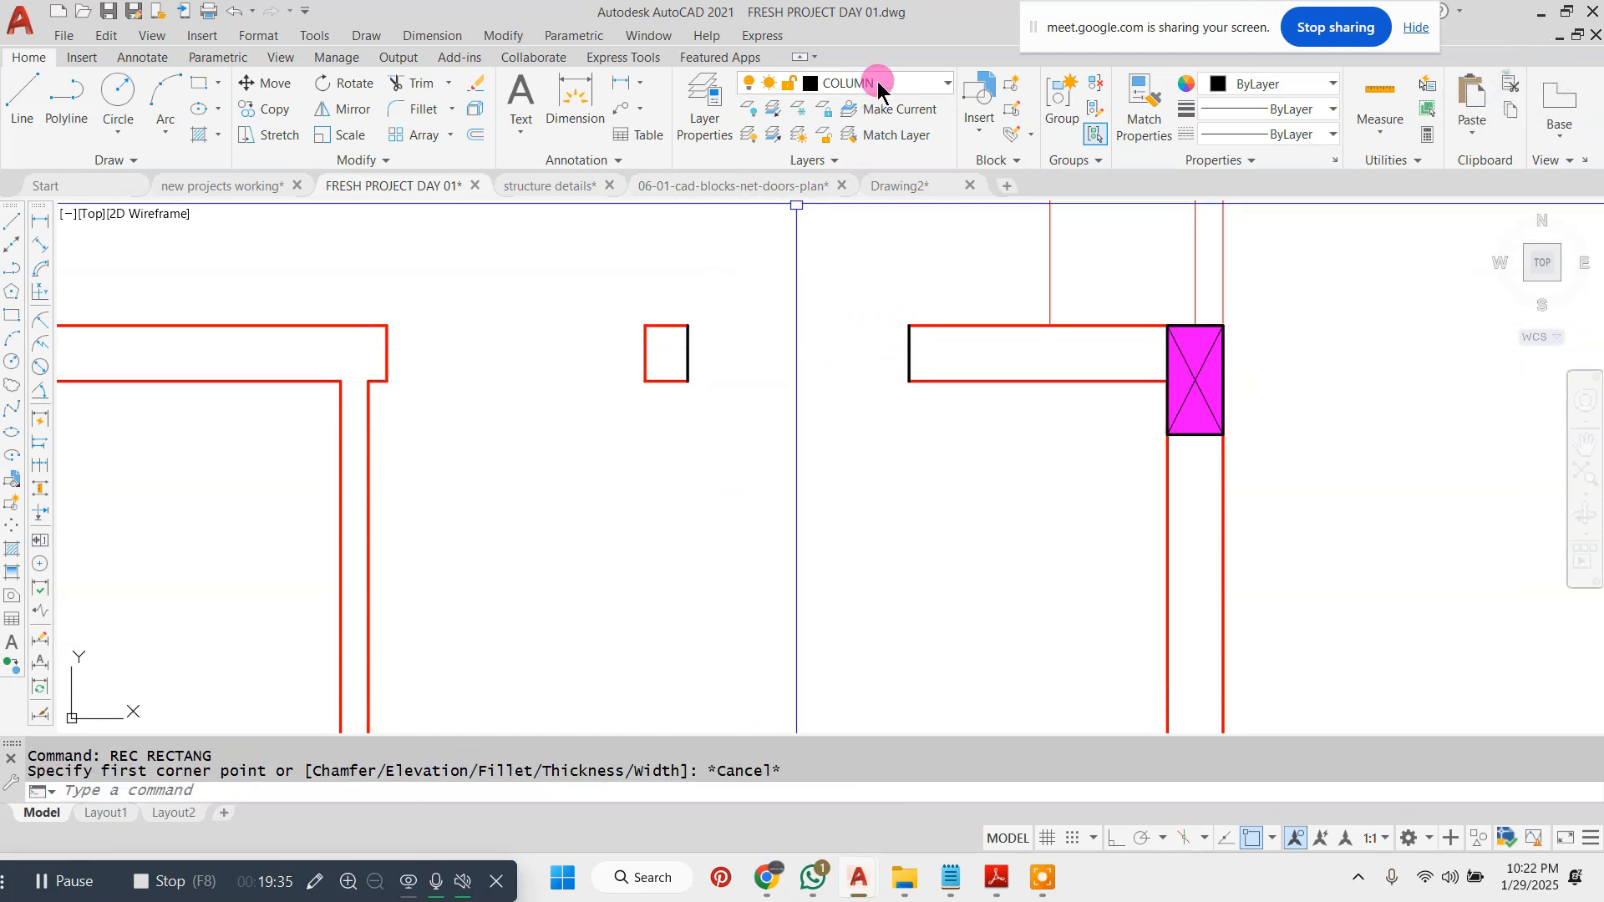
# - Make the WINDOW layer current and draw a rectangle filling the window opening in the upper bedroom wall
pyautogui.click(885, 83)
pyautogui.scroll(-5, 894, 339)
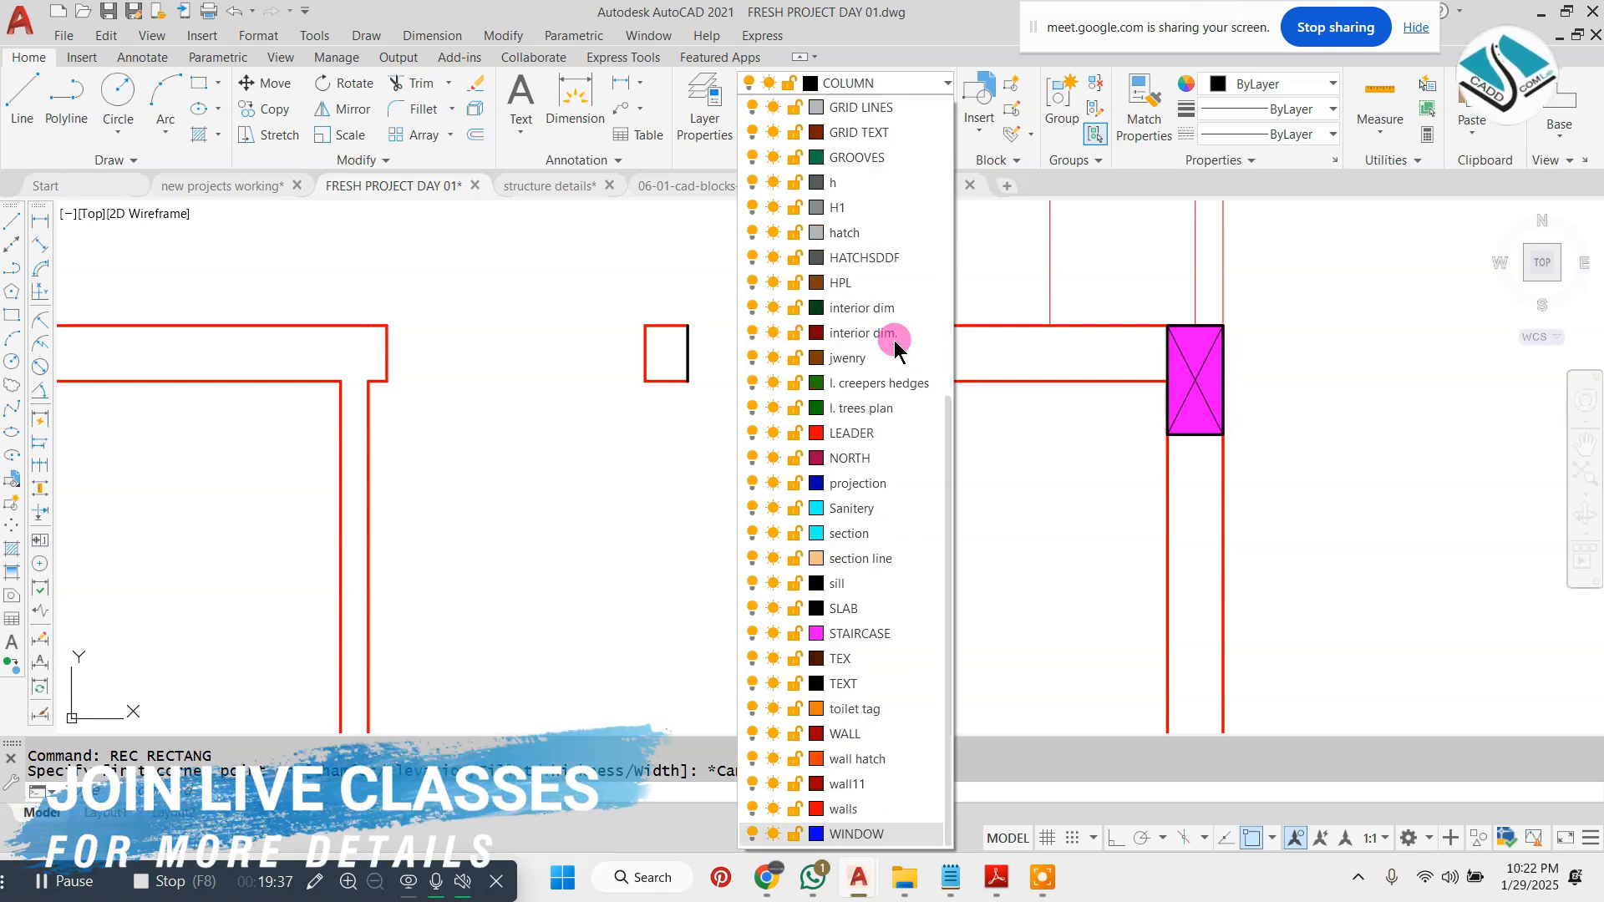
pyautogui.click(881, 834)
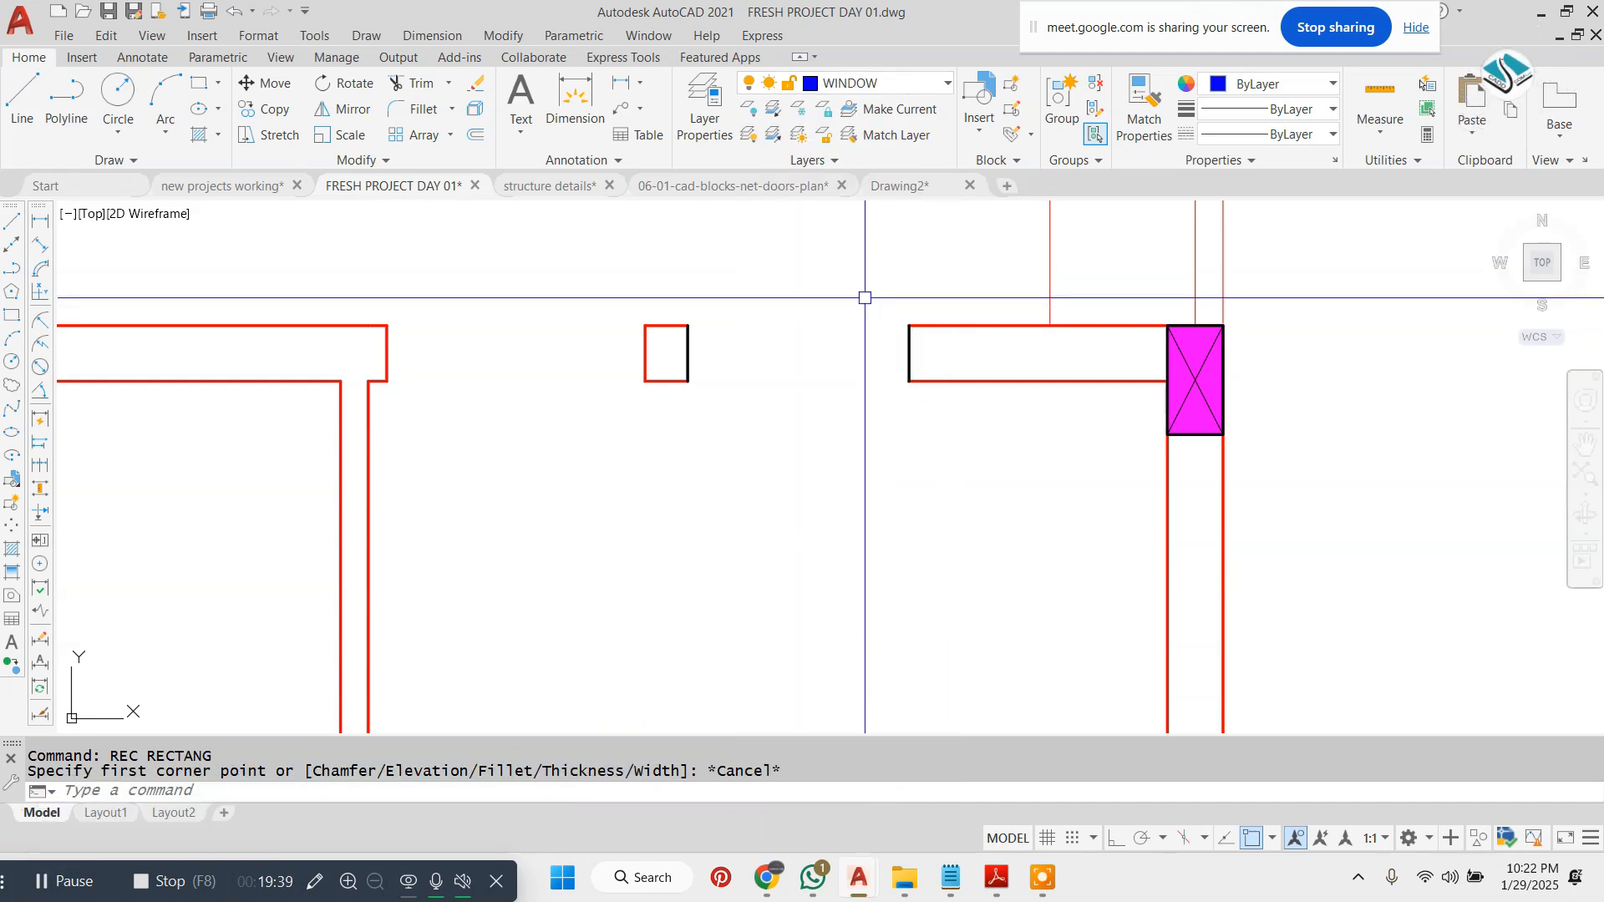
pyautogui.write('REC')
pyautogui.press('Return')
pyautogui.click(693, 325)
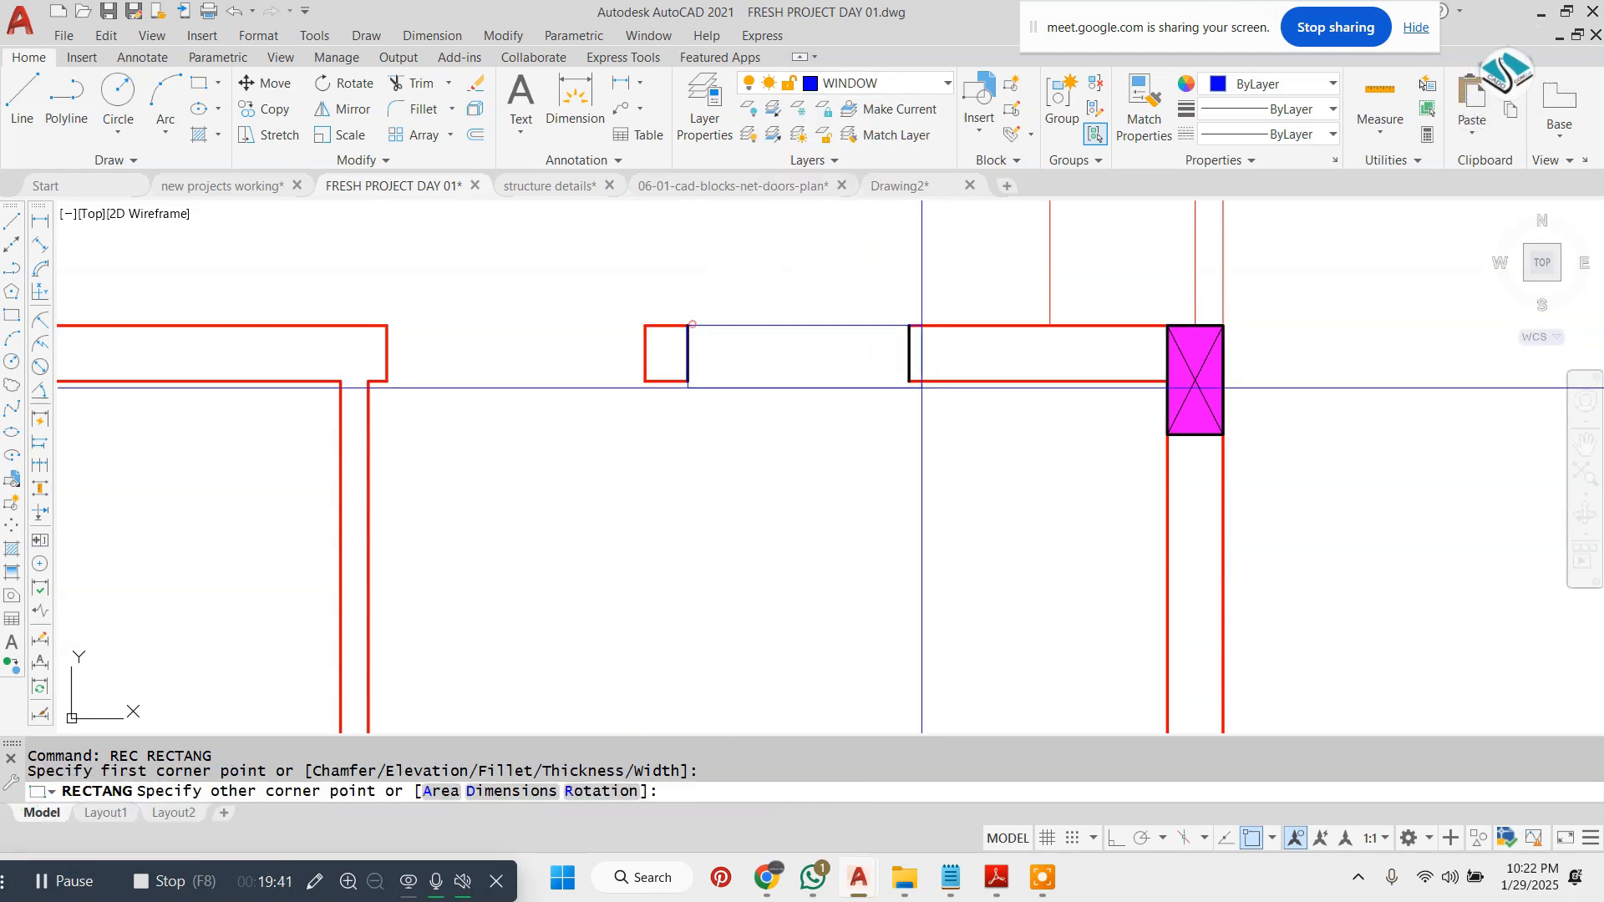
pyautogui.click(909, 381)
pyautogui.scroll(2, 895, 347)
pyautogui.press('Escape')
pyautogui.press('Escape')
# - Erase the two black column-layer lines at the ends of the bedroom window
pyautogui.click(538, 261)
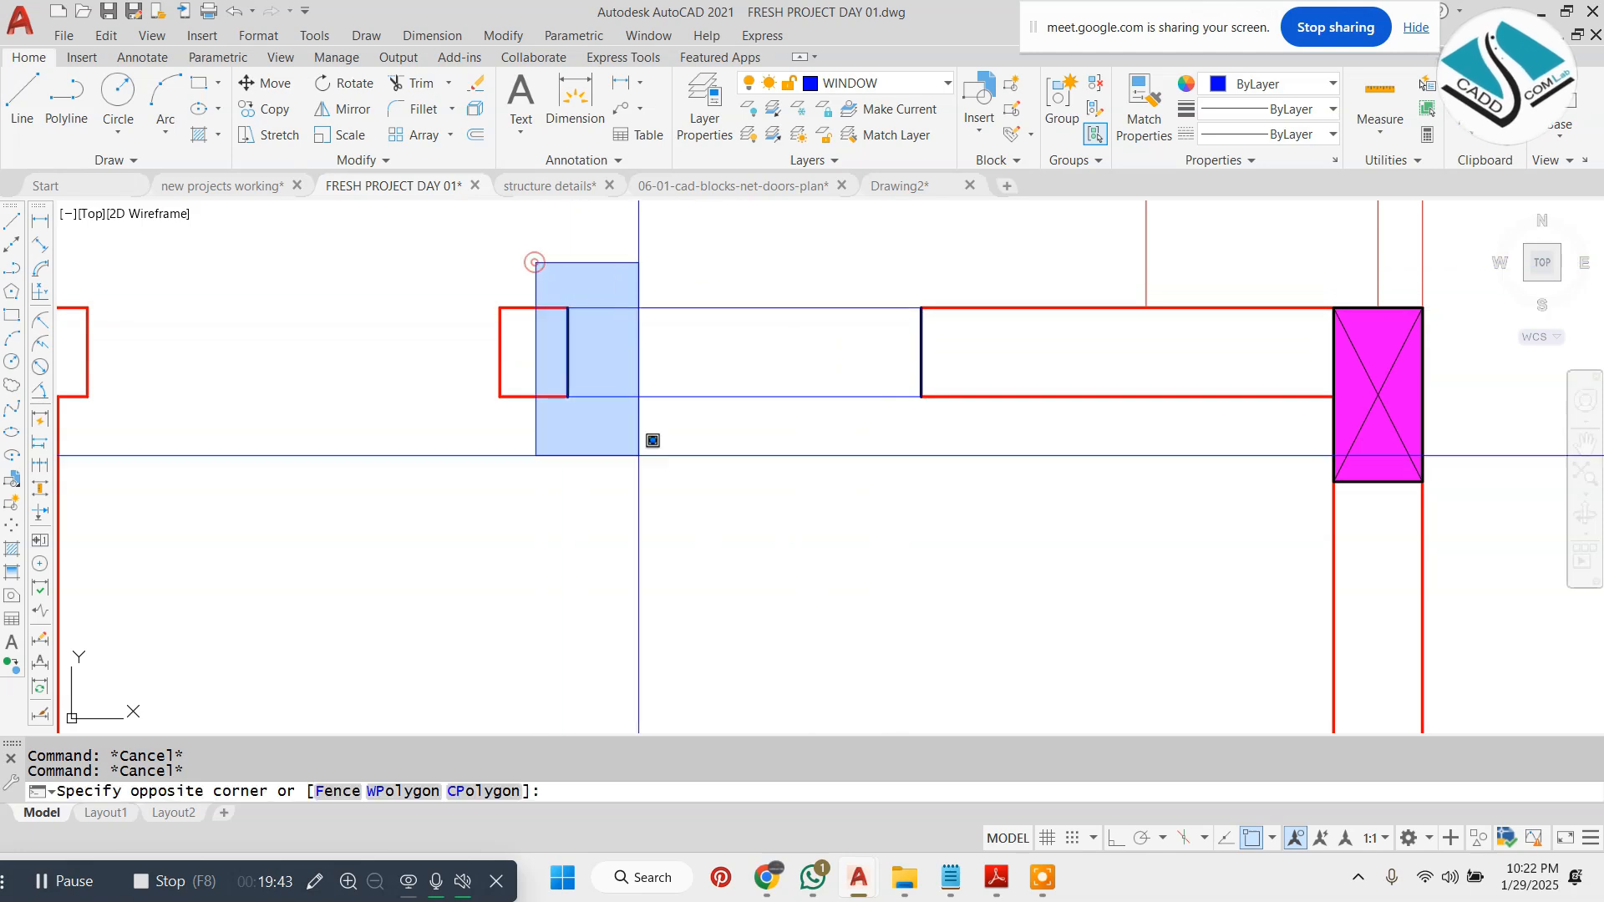
pyautogui.click(651, 440)
pyautogui.click(860, 279)
pyautogui.click(974, 459)
pyautogui.write('E')
pyautogui.press('Return')
pyautogui.press('Escape')
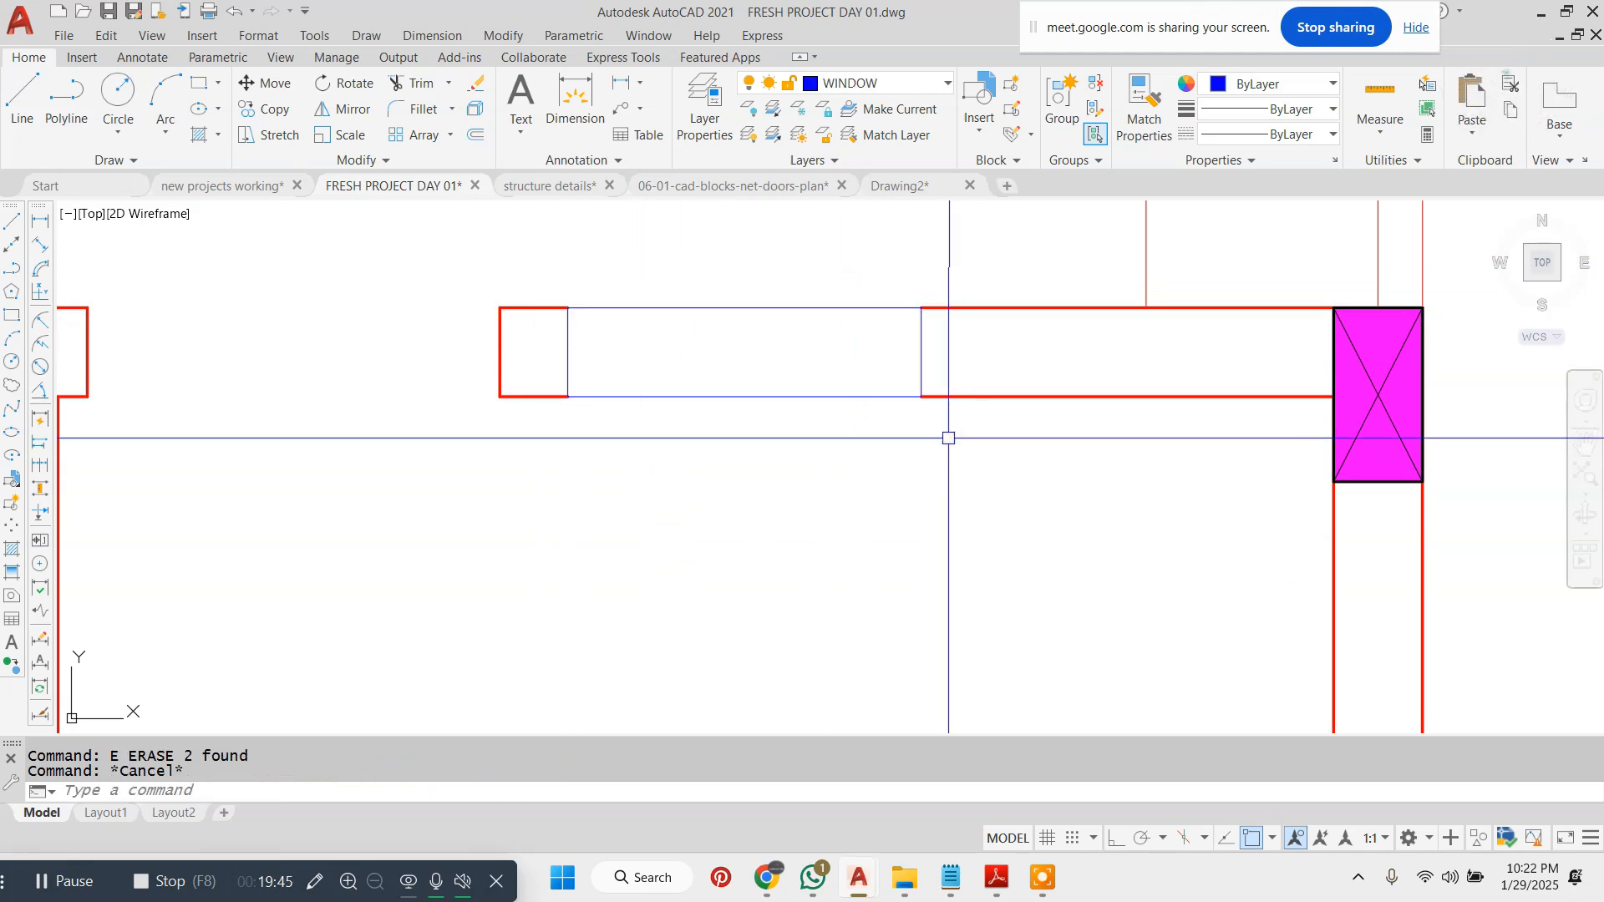
# - Draw a centre line through the bedroom window between the midpoints of its short sides
pyautogui.write('L')
pyautogui.press('Return')
pyautogui.click(568, 352)
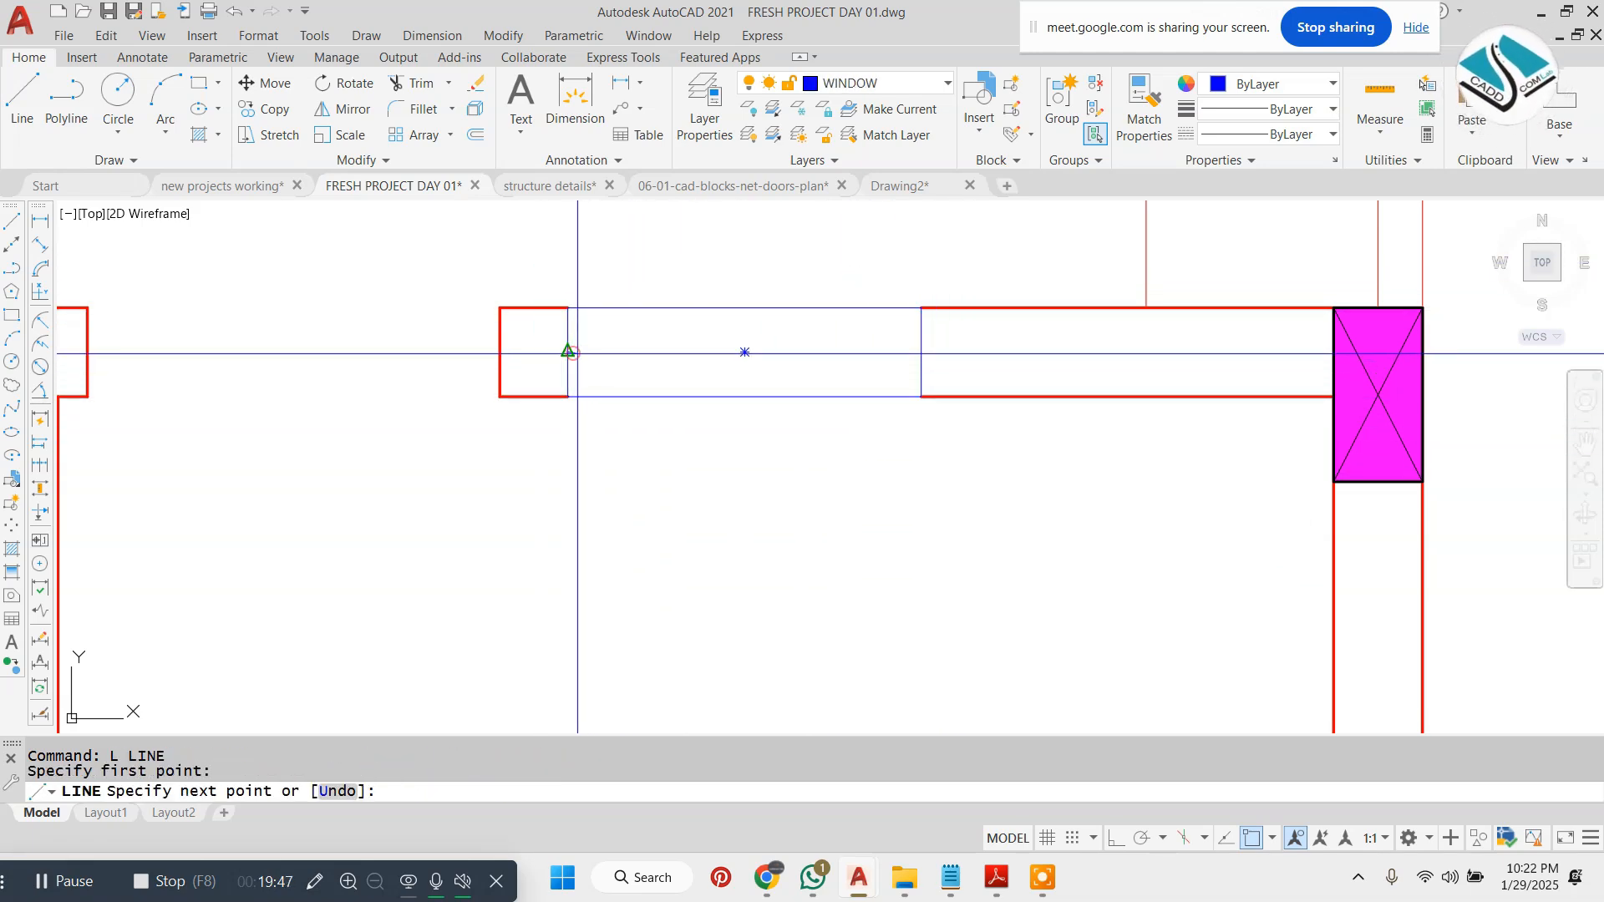
pyautogui.click(921, 351)
pyautogui.press('Escape')
pyautogui.scroll(-6, 815, 406)
pyautogui.press('Escape')
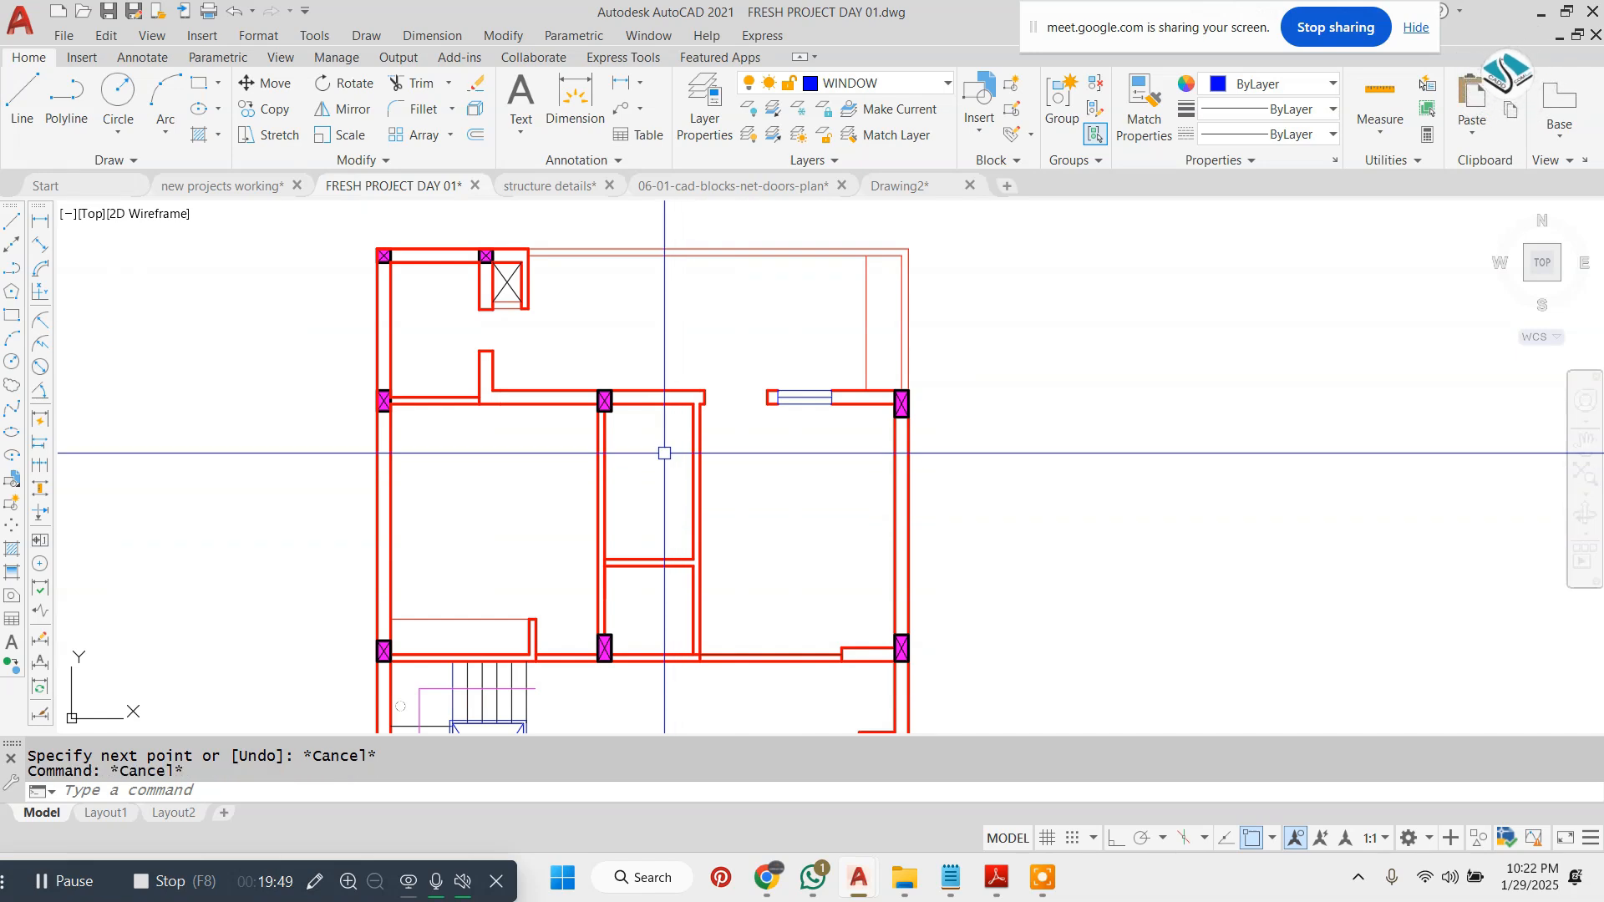
# - Draw a window rectangle filling the gap in the short vertical wall below the crossed shaft
pyautogui.scroll(4, 466, 332)
pyautogui.scroll(2, 563, 337)
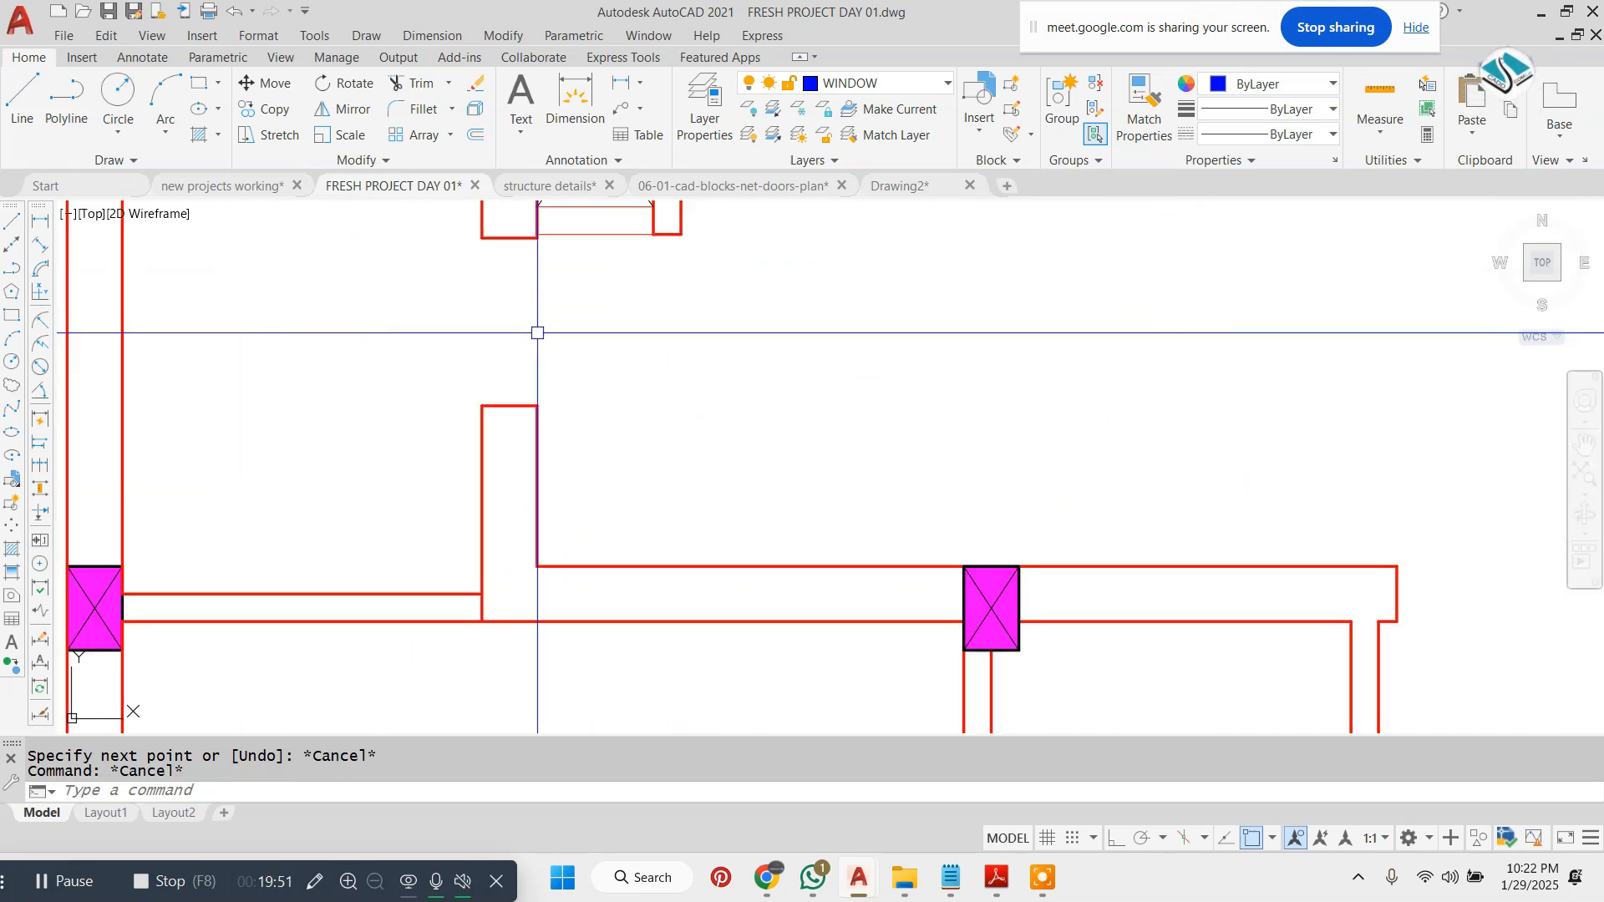
pyautogui.write('REC')
pyautogui.press('Return')
pyautogui.click(482, 238)
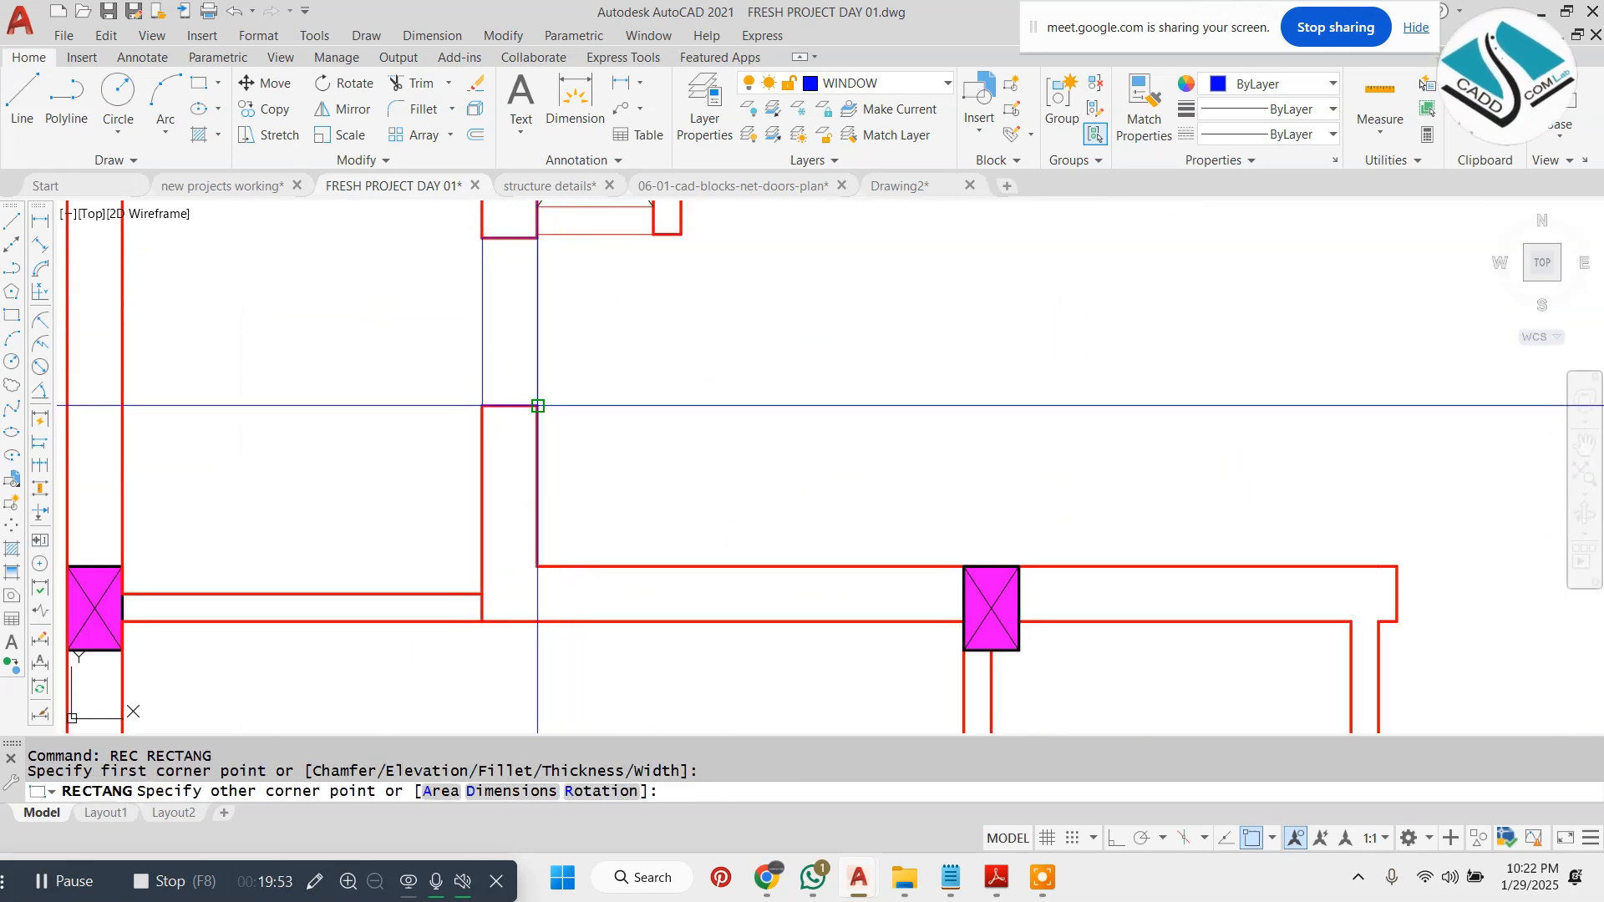
pyautogui.click(535, 407)
# - Draw a vertical centre line through the window below the shaft, joining the midpoints of its ends
pyautogui.write('L')
pyautogui.press('Return')
pyautogui.click(509, 238)
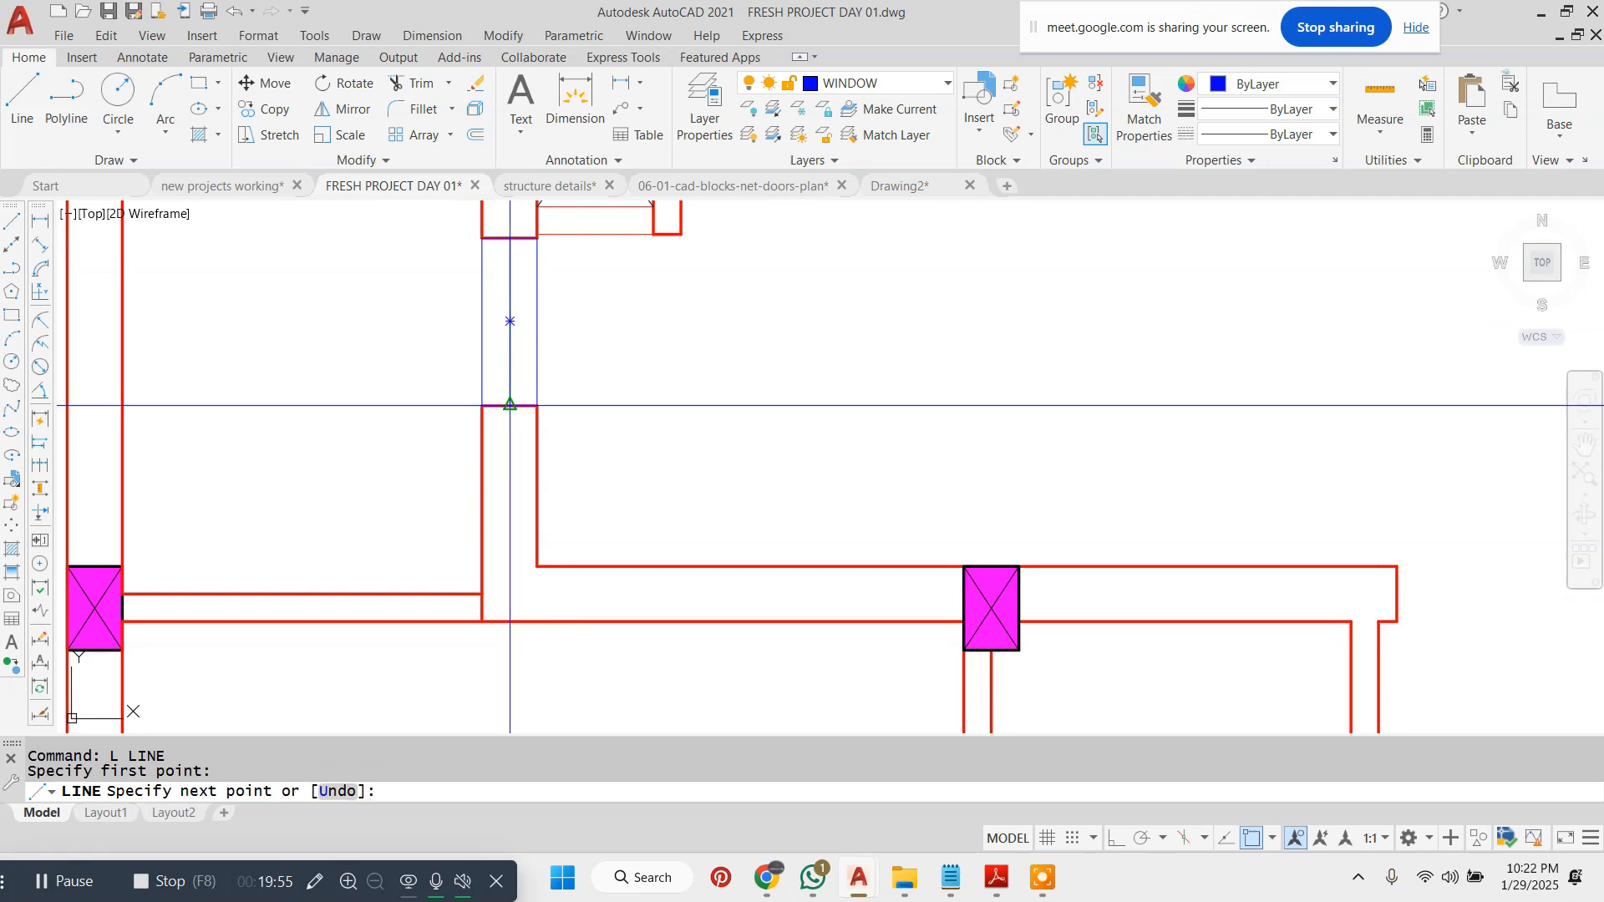
pyautogui.click(509, 407)
pyautogui.press('Escape')
# - Offset the left face line of the wall below the middle column 3 inches to the left
pyautogui.scroll(-4, 601, 351)
pyautogui.scroll(4, 660, 426)
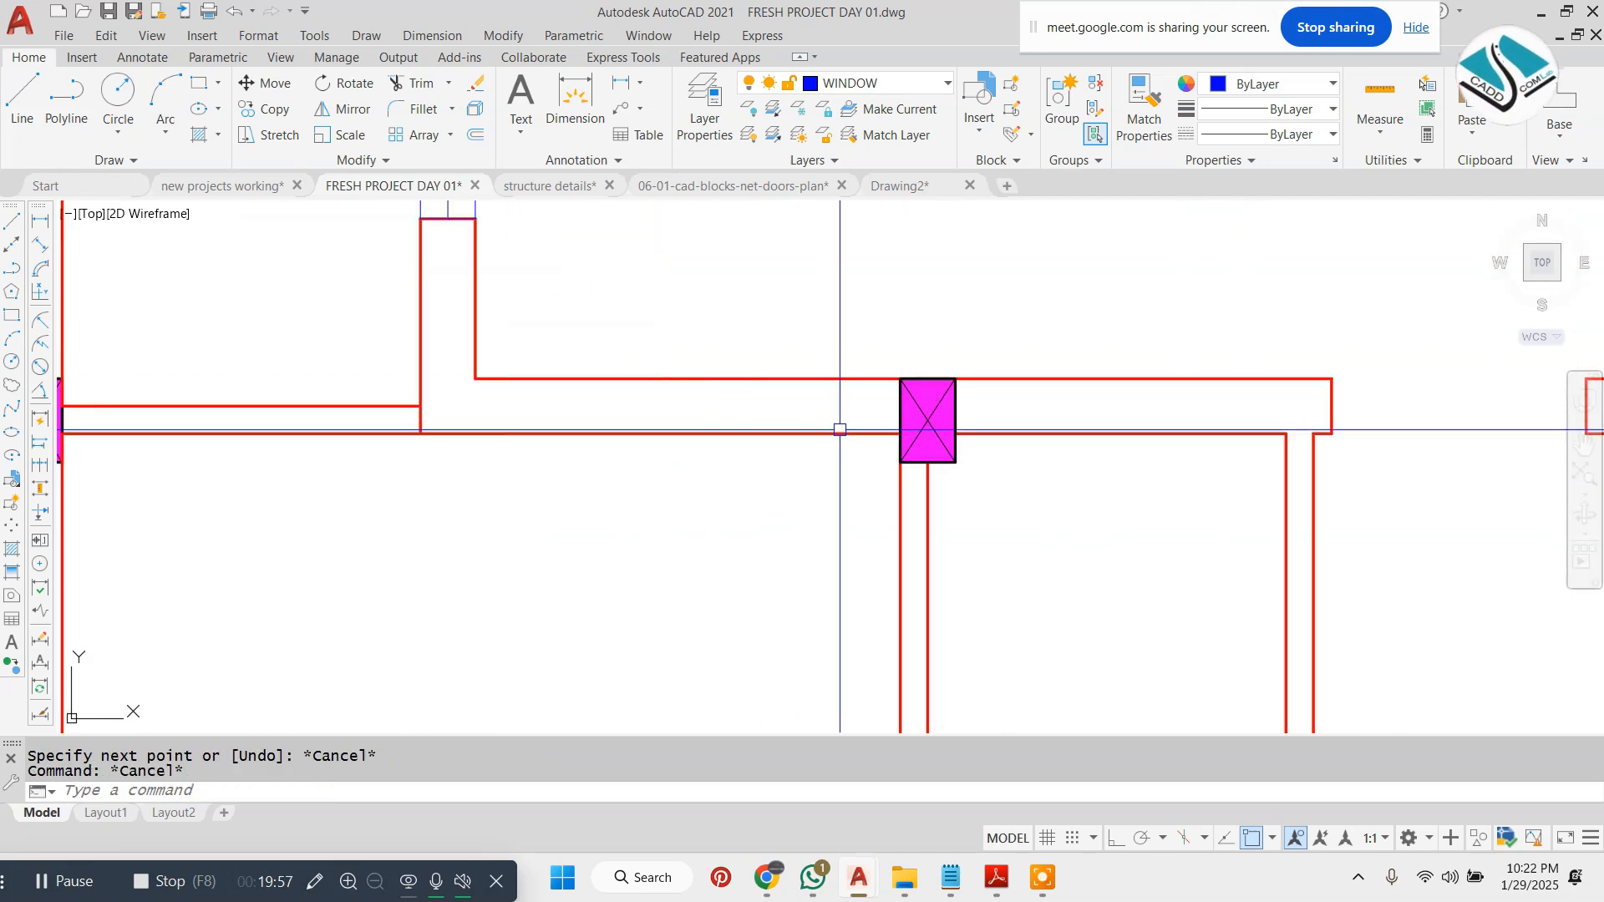
pyautogui.write('O')
pyautogui.press('Return')
pyautogui.write('3')
pyautogui.press('Return')
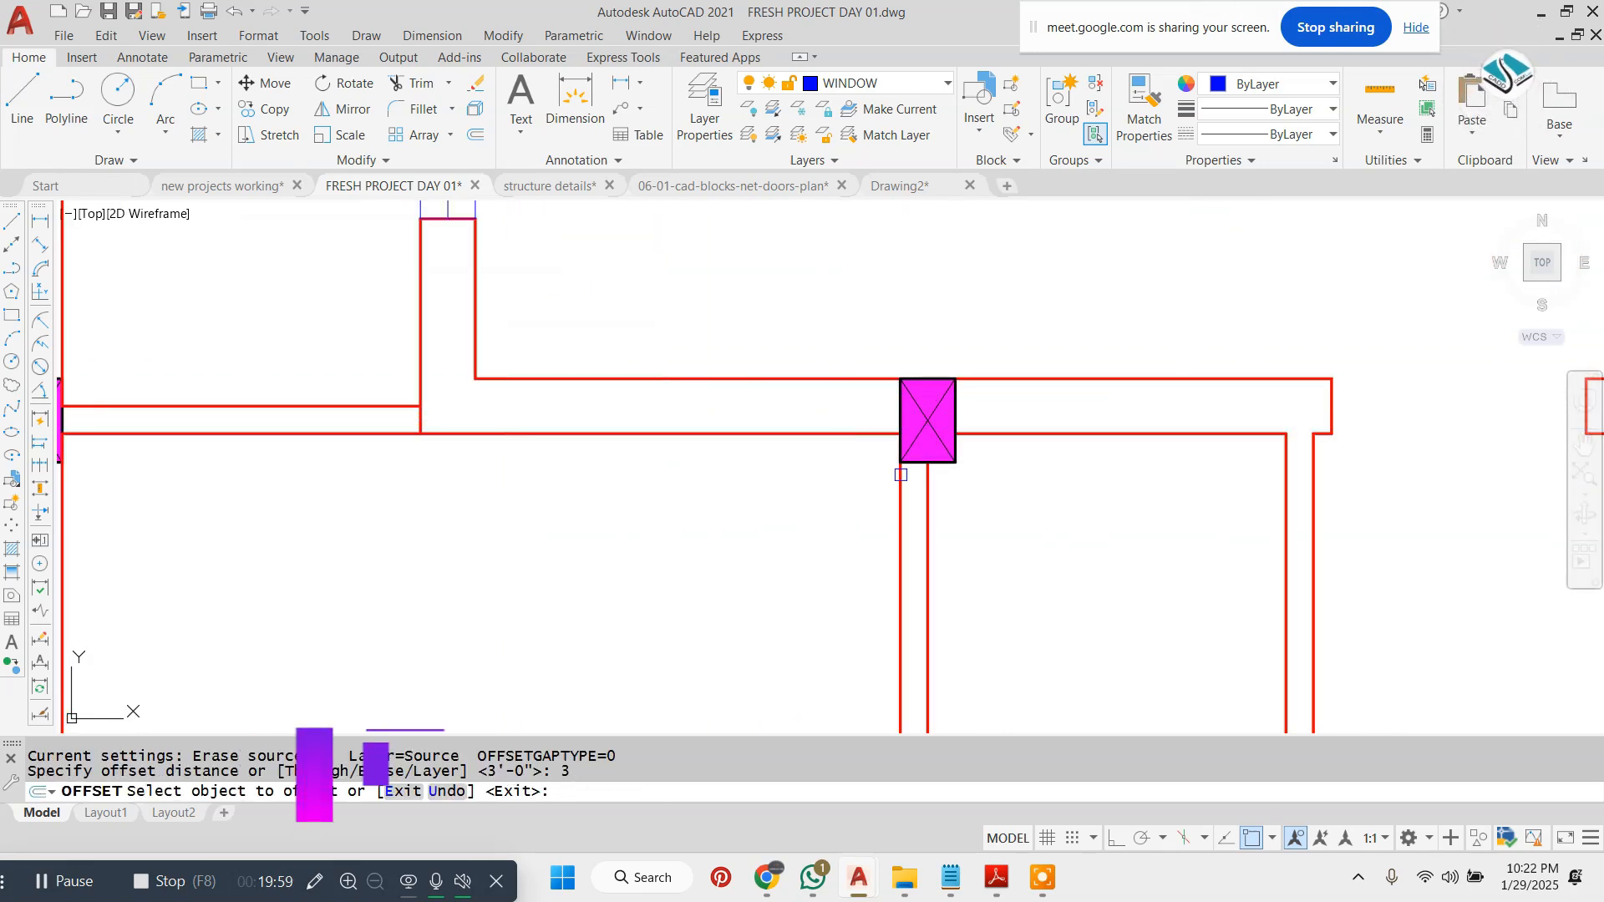
pyautogui.click(901, 474)
pyautogui.click(874, 476)
pyautogui.press('Escape')
# - Extend the new offset line beside the middle column up to the upper edge of the horizontal wall
pyautogui.write('ex')
pyautogui.press('Return')
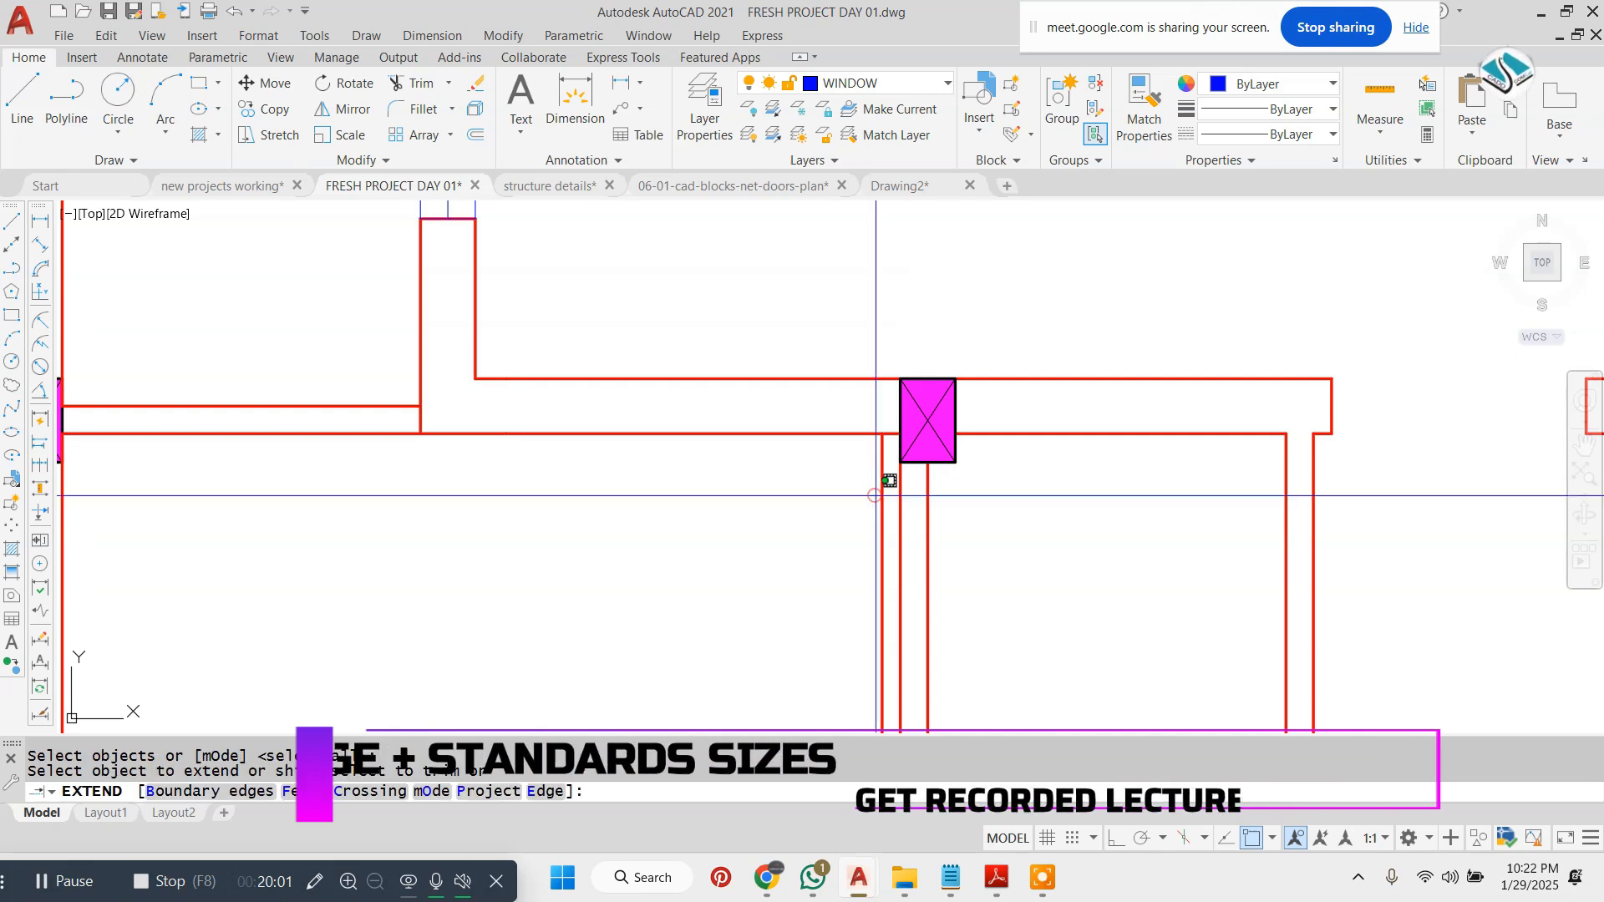
pyautogui.click(884, 488)
pyautogui.press('Escape')
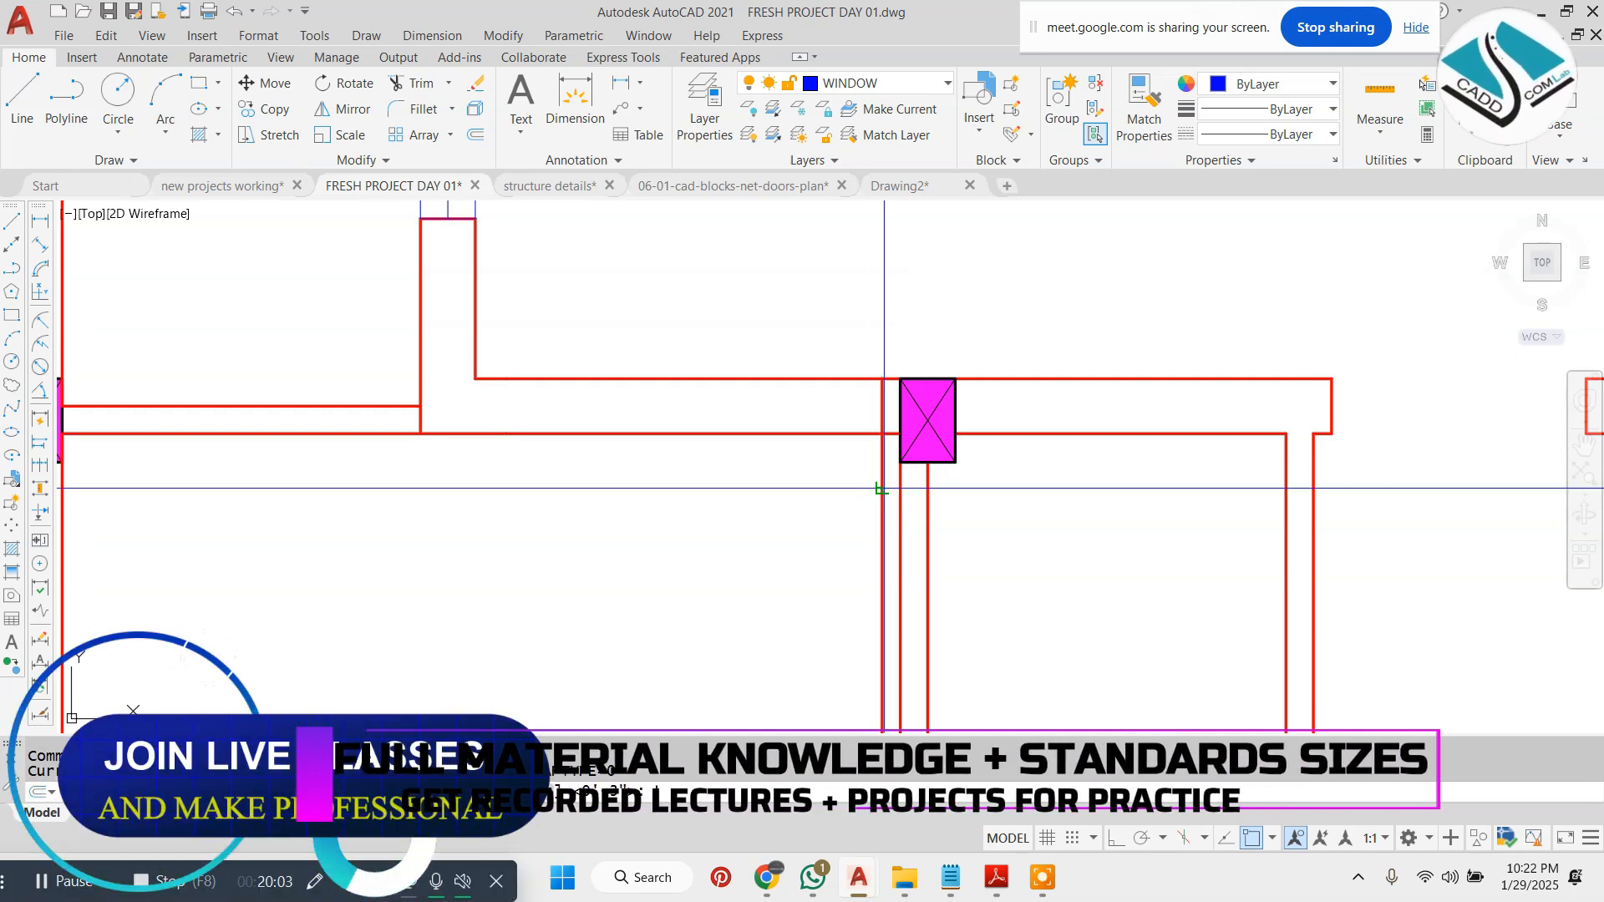
# - Offset the jamb line beside the middle column 3'6" to the left to set the door opening's width
pyautogui.write('o')
pyautogui.press('Return')
pyautogui.write('3\'6"')
pyautogui.press('Return')
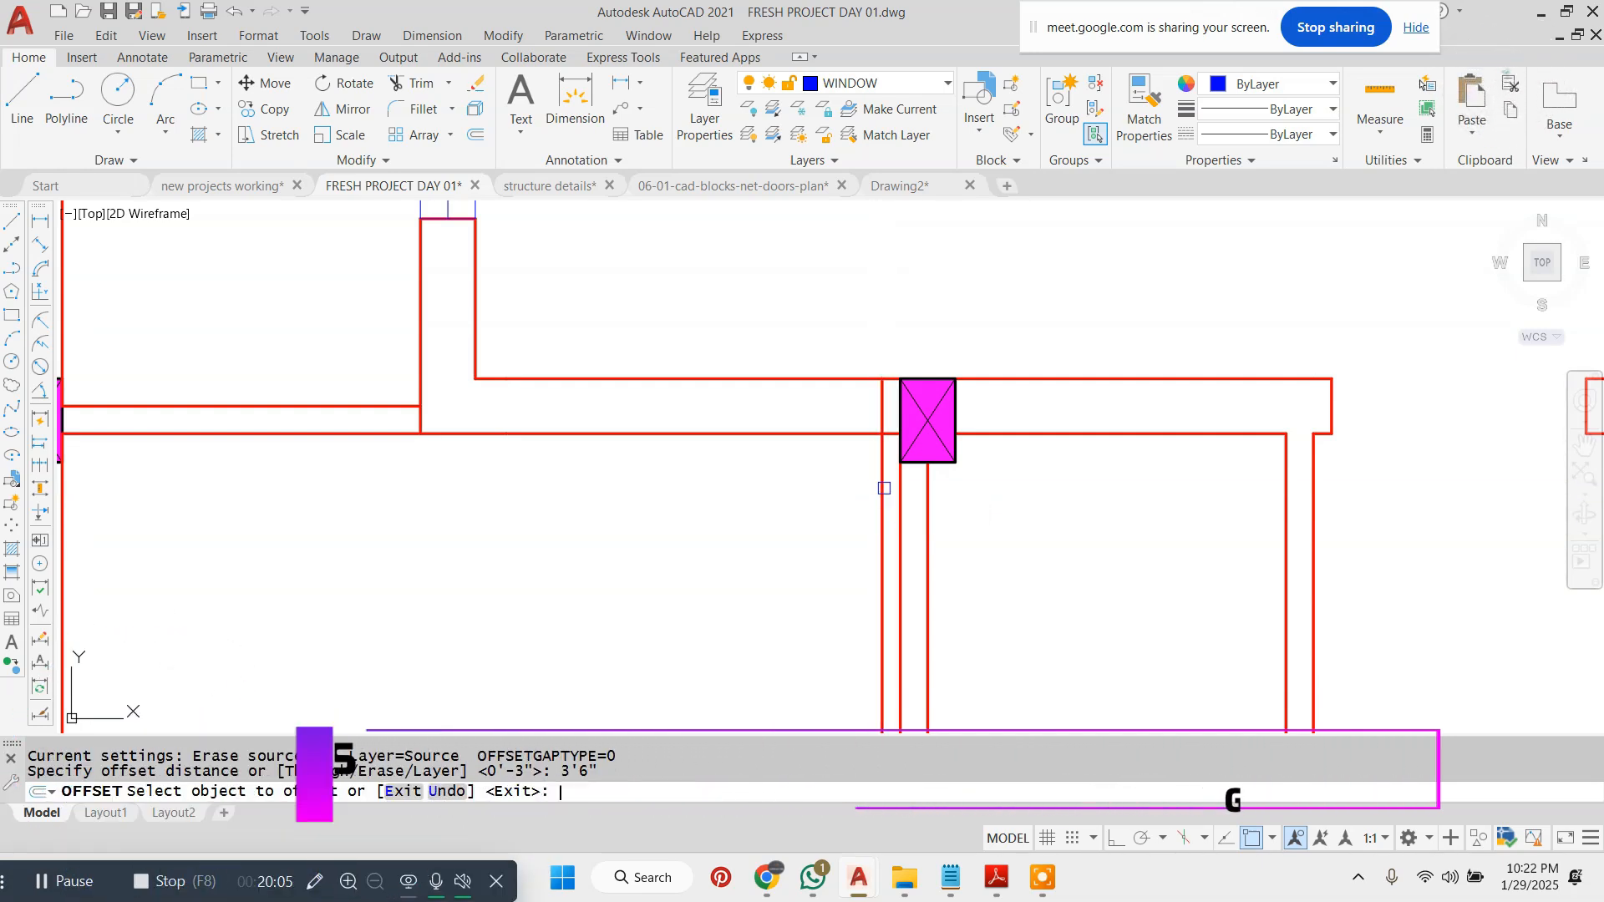
pyautogui.click(884, 488)
pyautogui.click(781, 487)
pyautogui.press('Escape')
# - Trim the horizontal wall lines between the two jamb lines and the jamb lines' excess below the wall to open the doorway
pyautogui.write('tr')
pyautogui.press('Return')
pyautogui.click(749, 308)
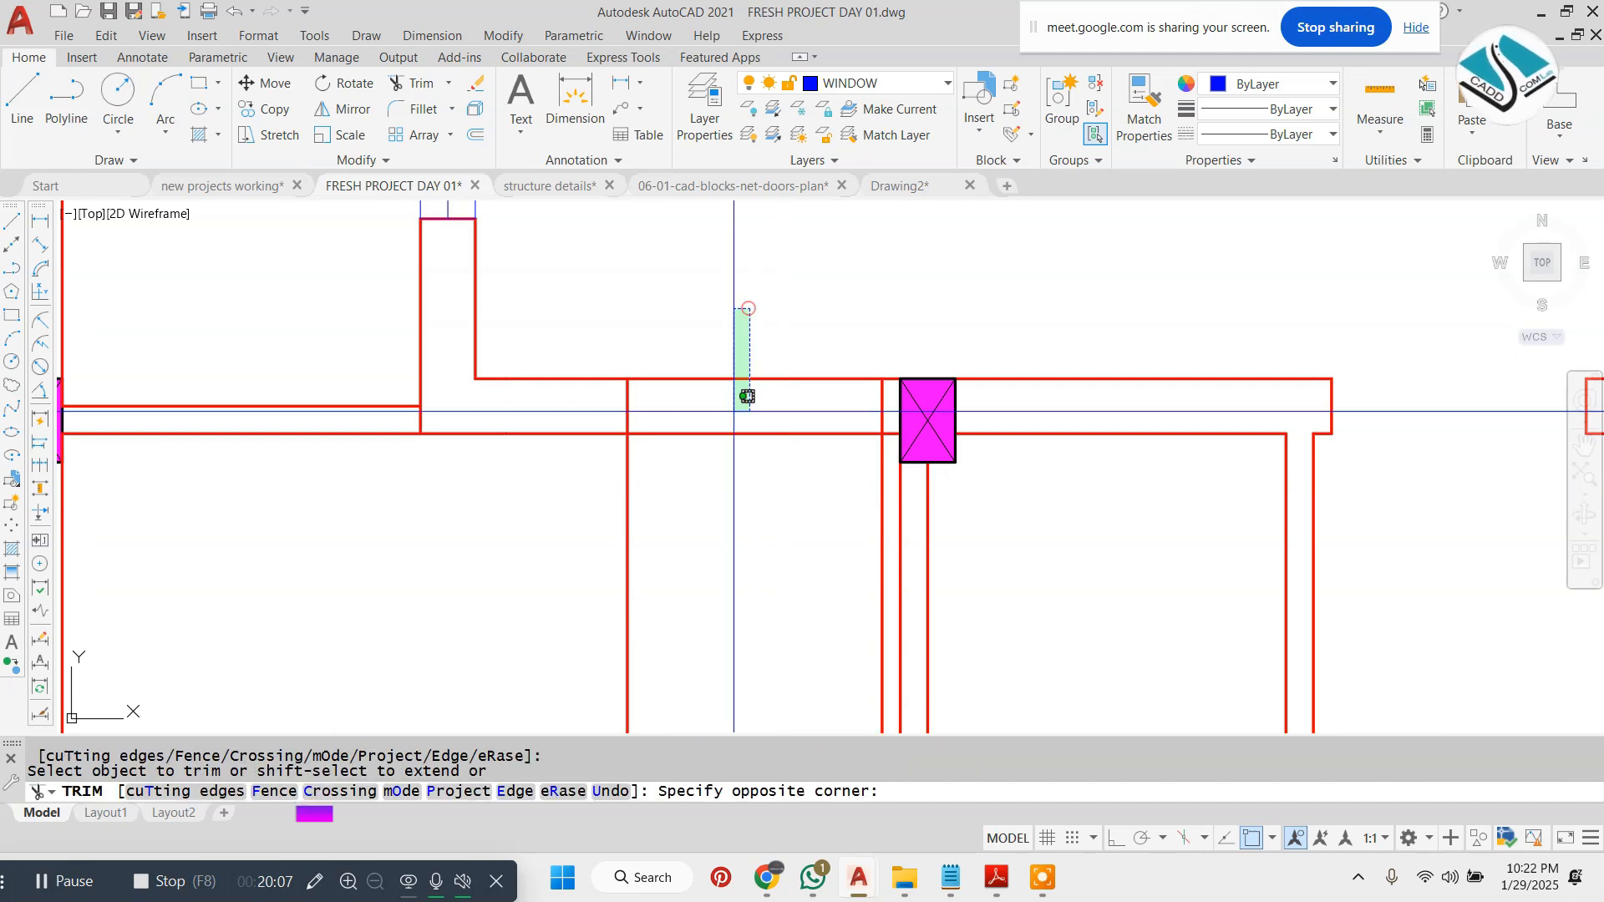
pyautogui.click(748, 396)
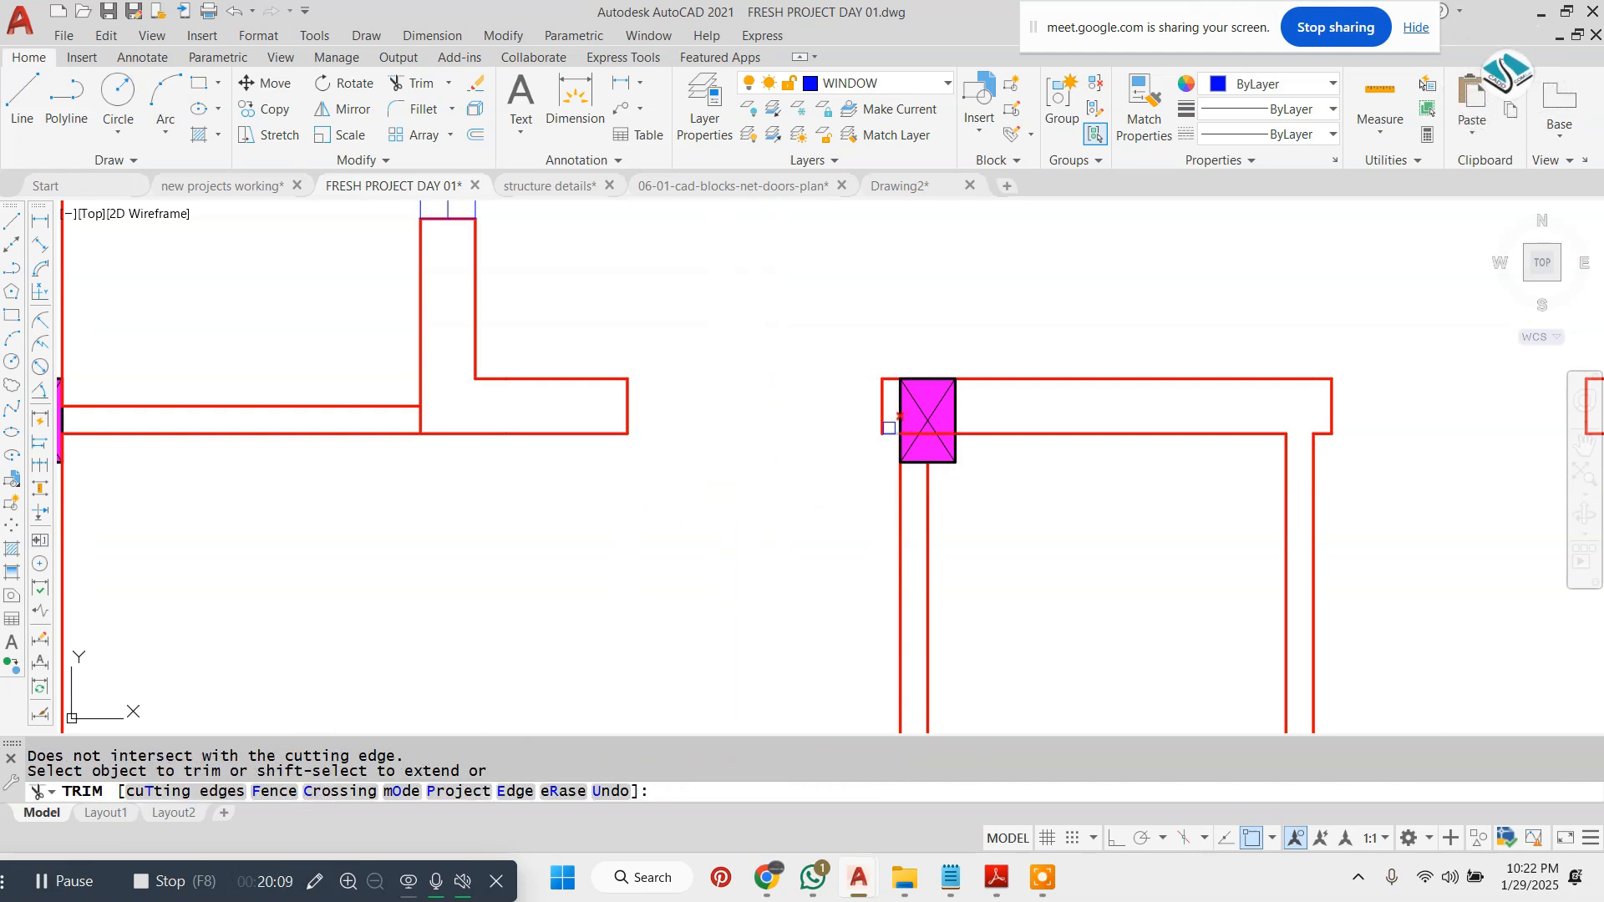
pyautogui.press('Escape')
# - Offset the left face line of the vertical wall below the shaft window 3 inches to the left
pyautogui.scroll(-4, 888, 428)
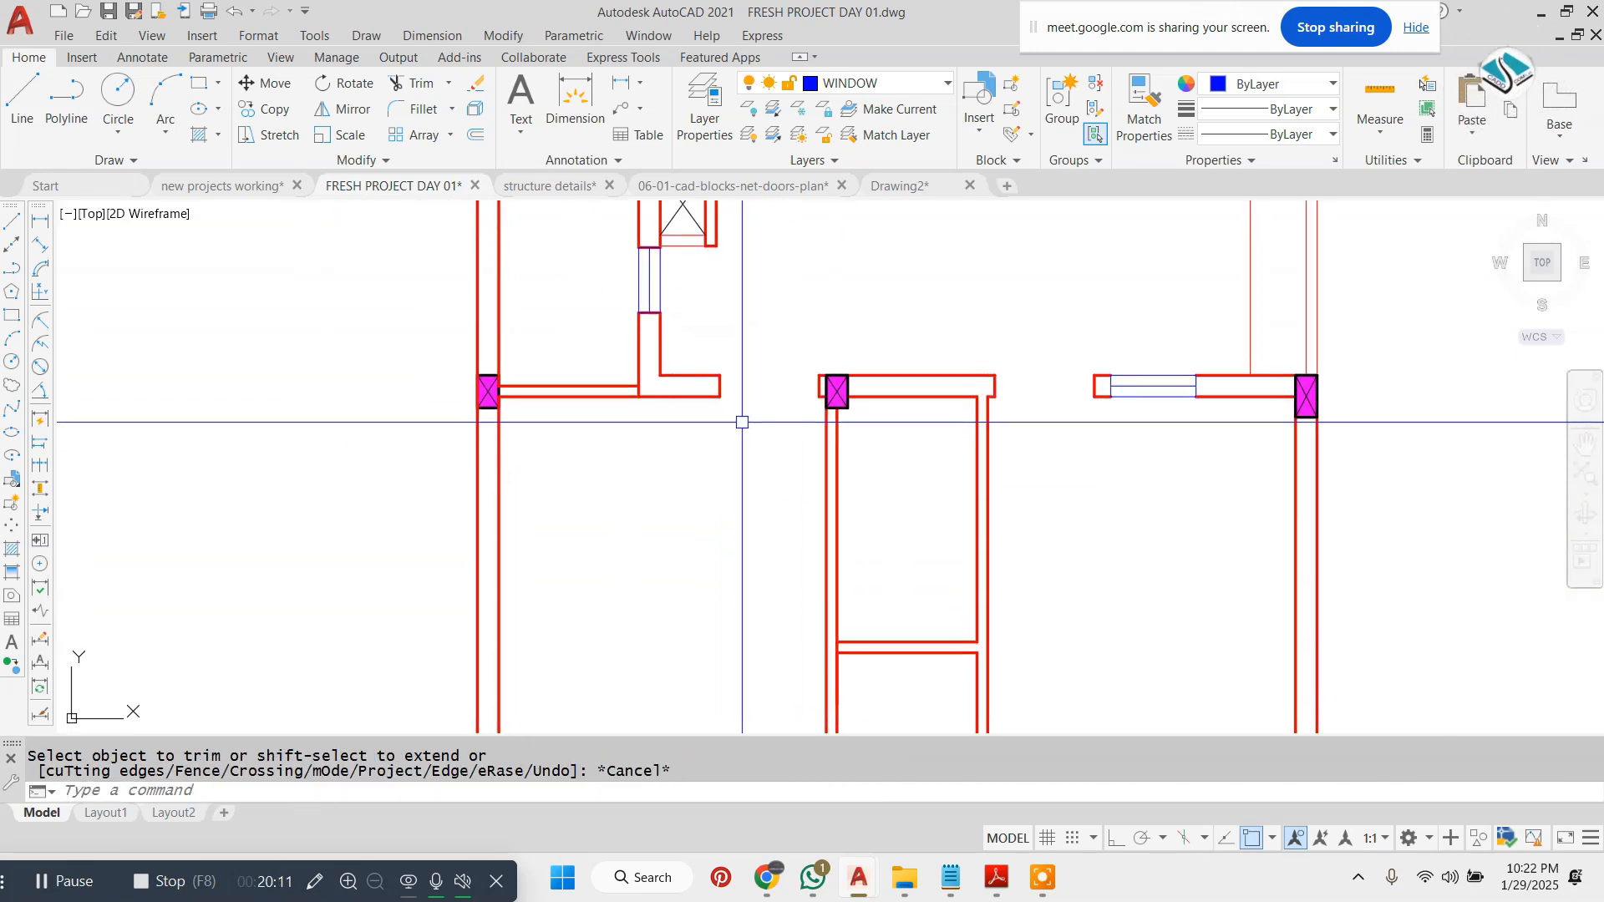
pyautogui.scroll(-3, 742, 422)
pyautogui.scroll(6, 611, 393)
pyautogui.write('o')
pyautogui.press('Return')
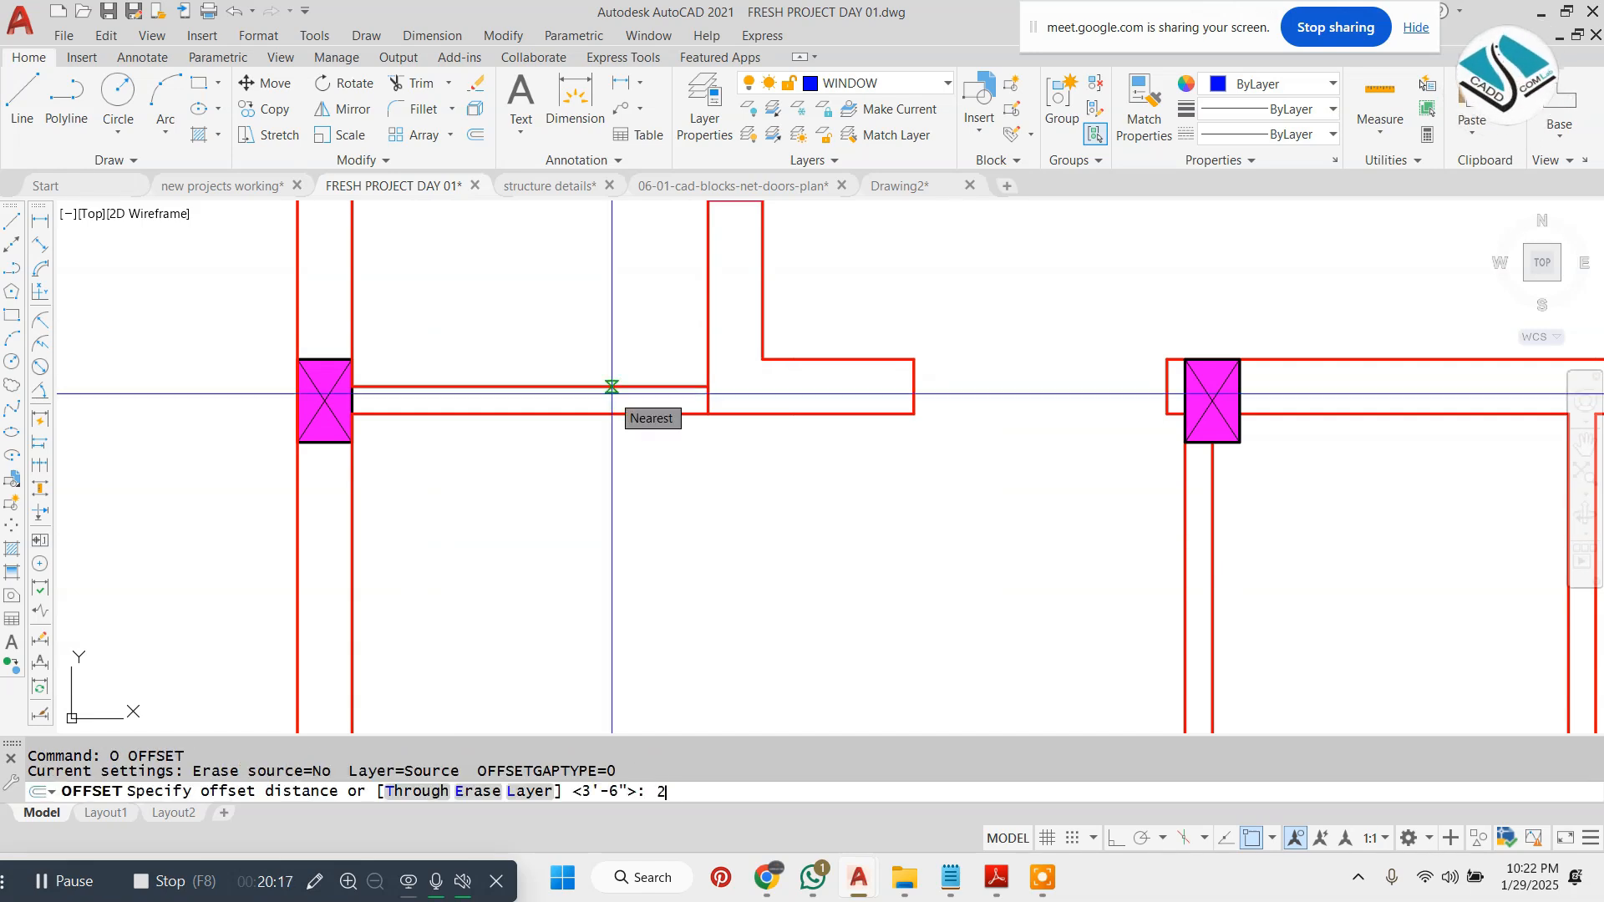
pyautogui.write('2')
pyautogui.press('BackSpace')
pyautogui.write('3')
pyautogui.press('Return')
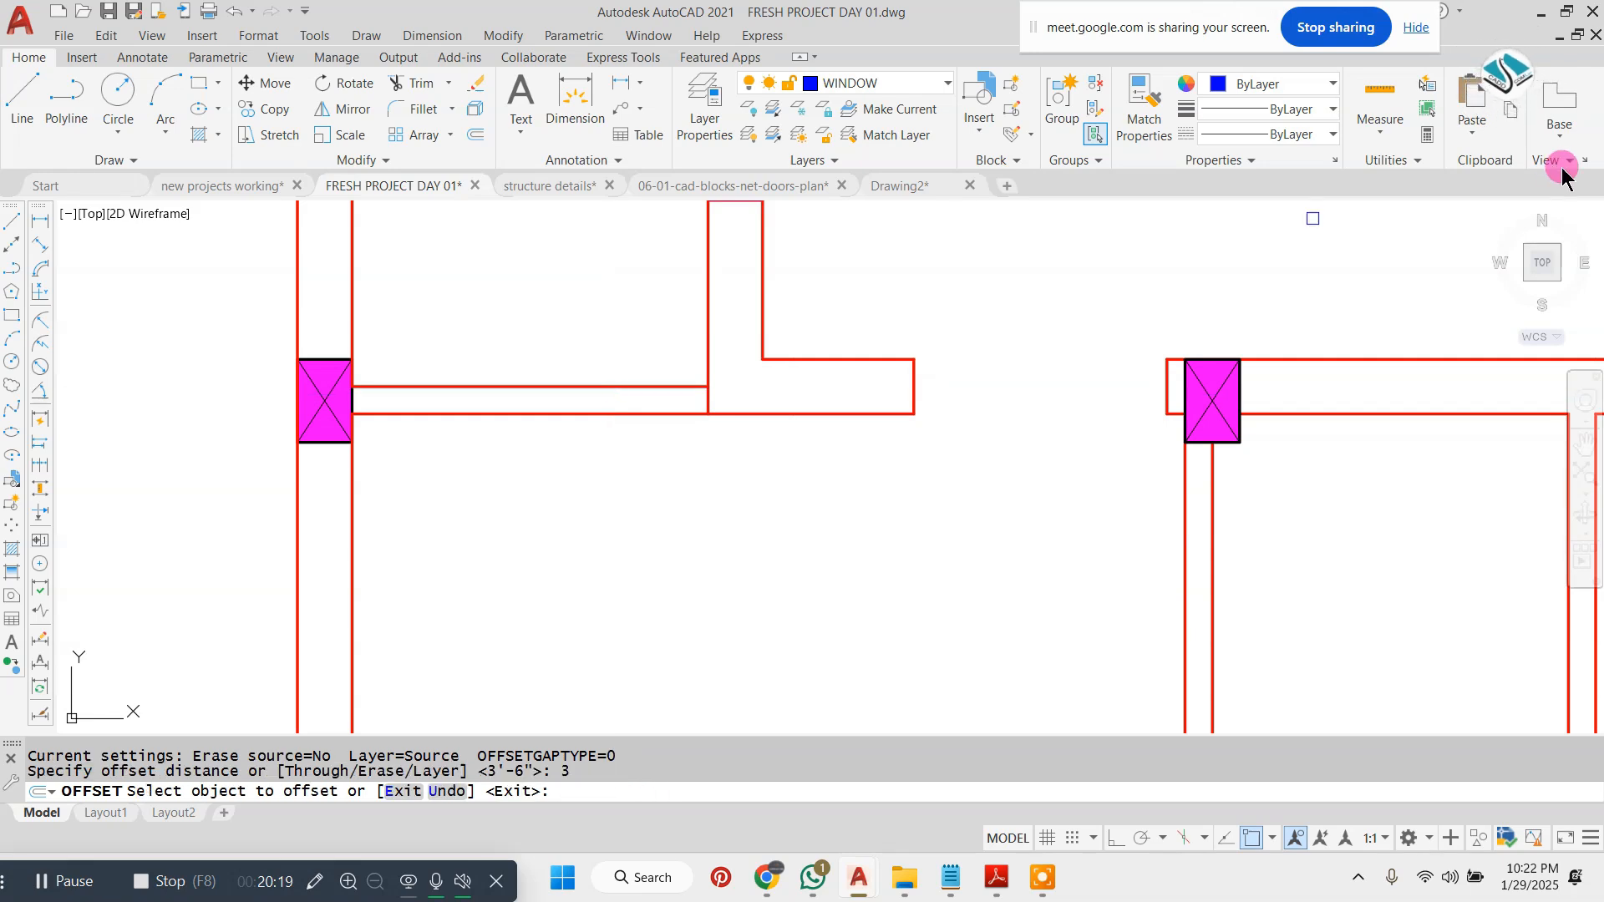
pyautogui.click(708, 340)
pyautogui.click(679, 351)
pyautogui.press('Escape')
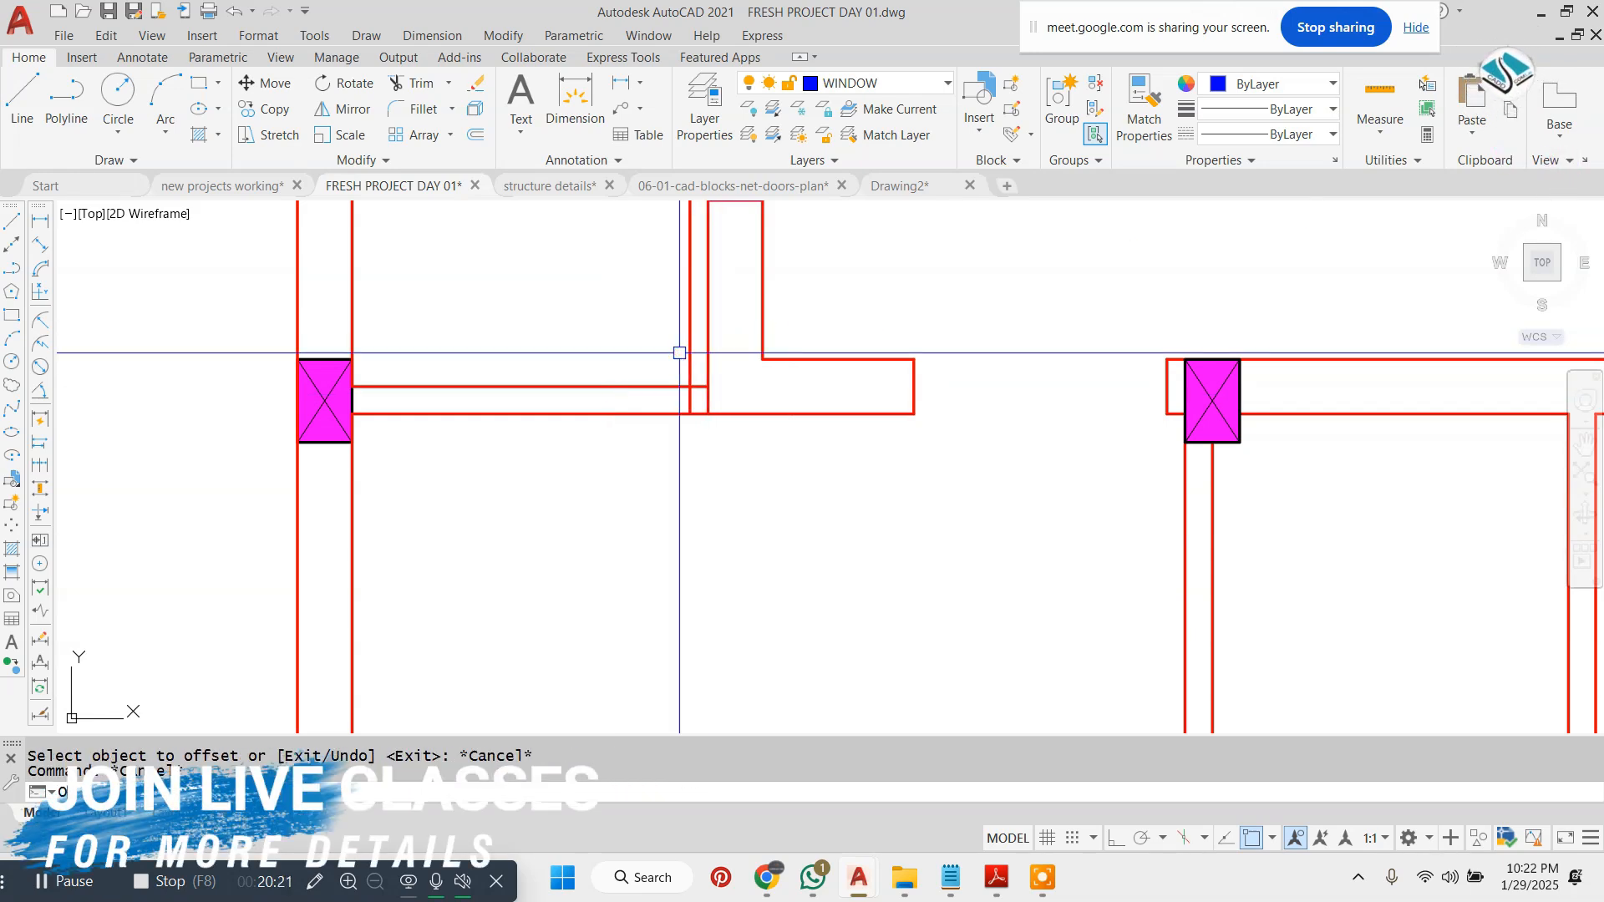
pyautogui.write('o')
pyautogui.press('Return')
pyautogui.write("2'6'")
pyautogui.press('Return')
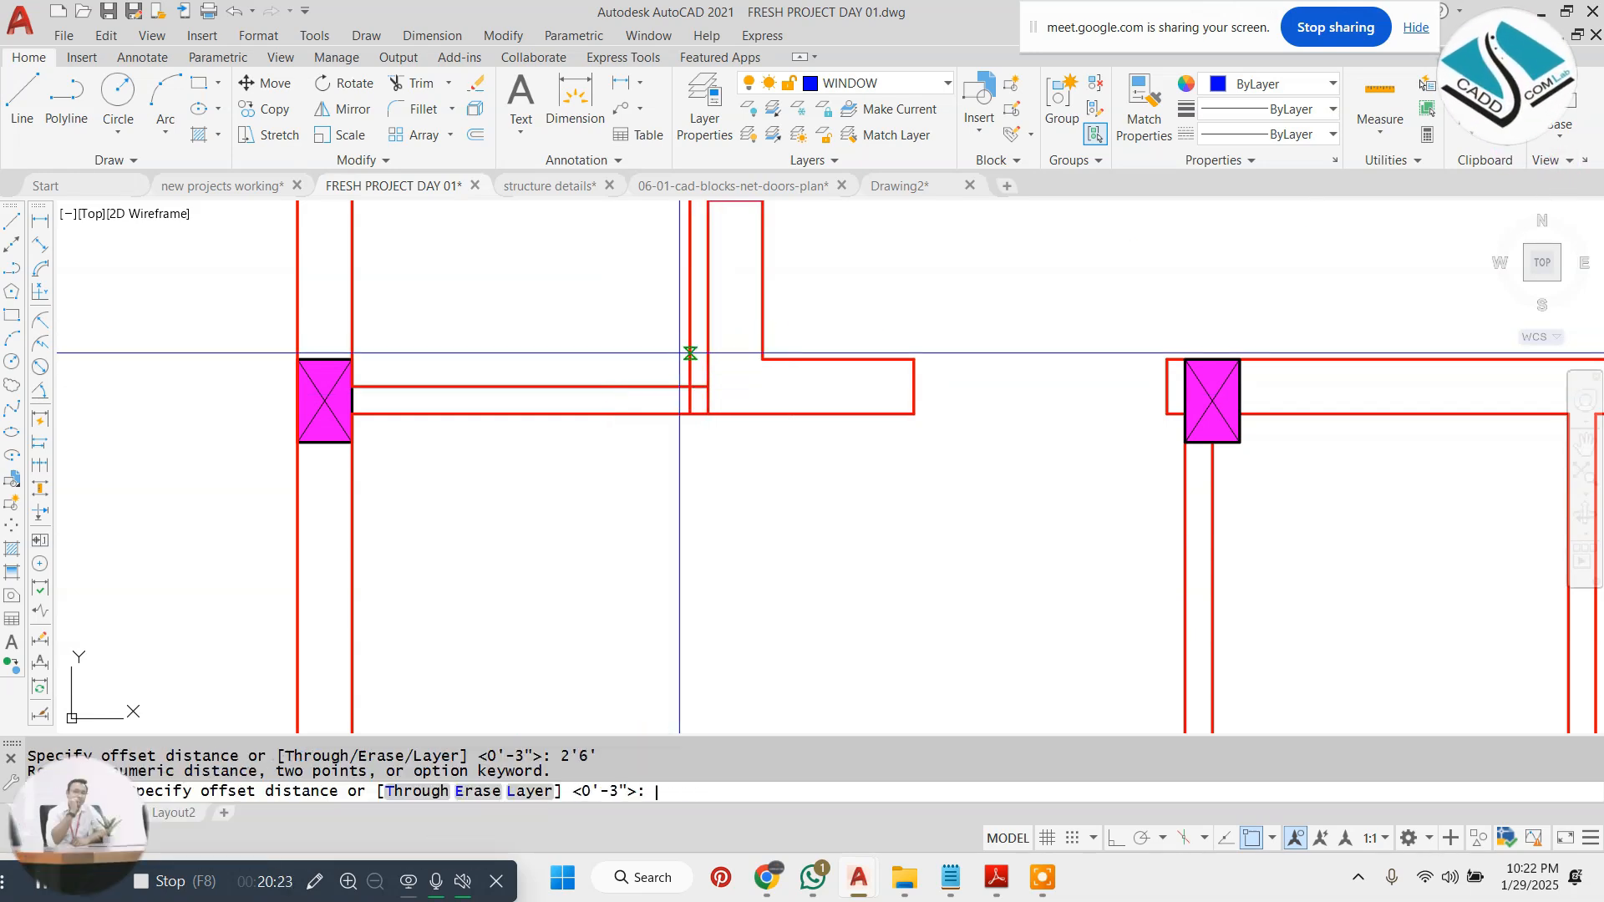
pyautogui.press('Escape')
# - Offset the jamb line beside the shaft-side wall 2'6" to the left for the small room's door opening
pyautogui.write('o')
pyautogui.press('Return')
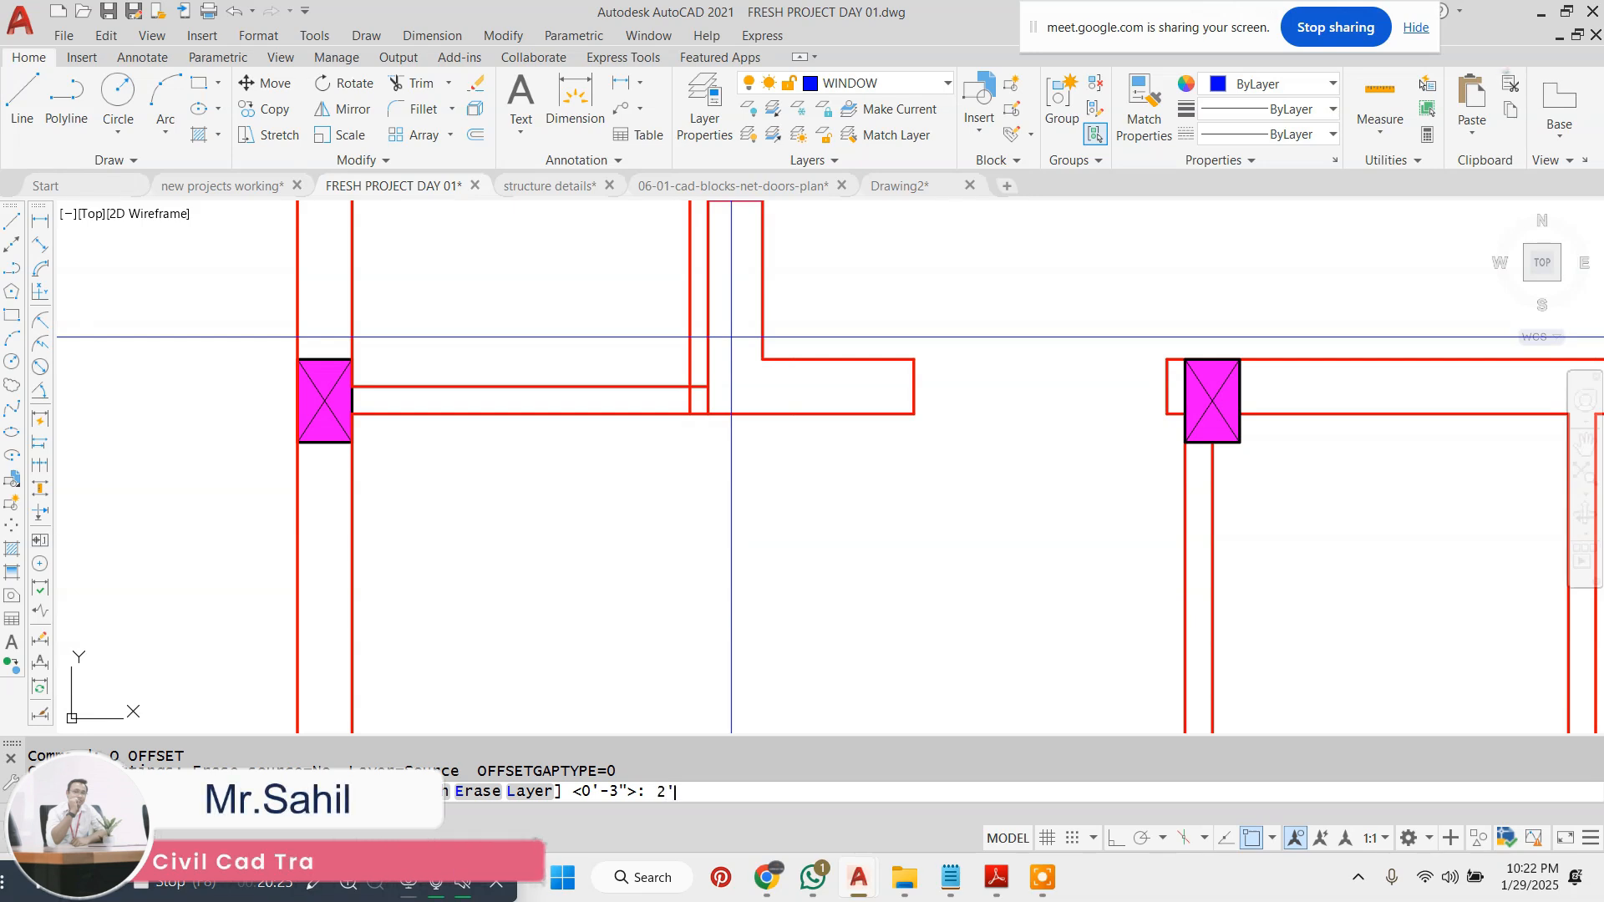
pyautogui.write('2\'6"')
pyautogui.press('Return')
pyautogui.click(689, 327)
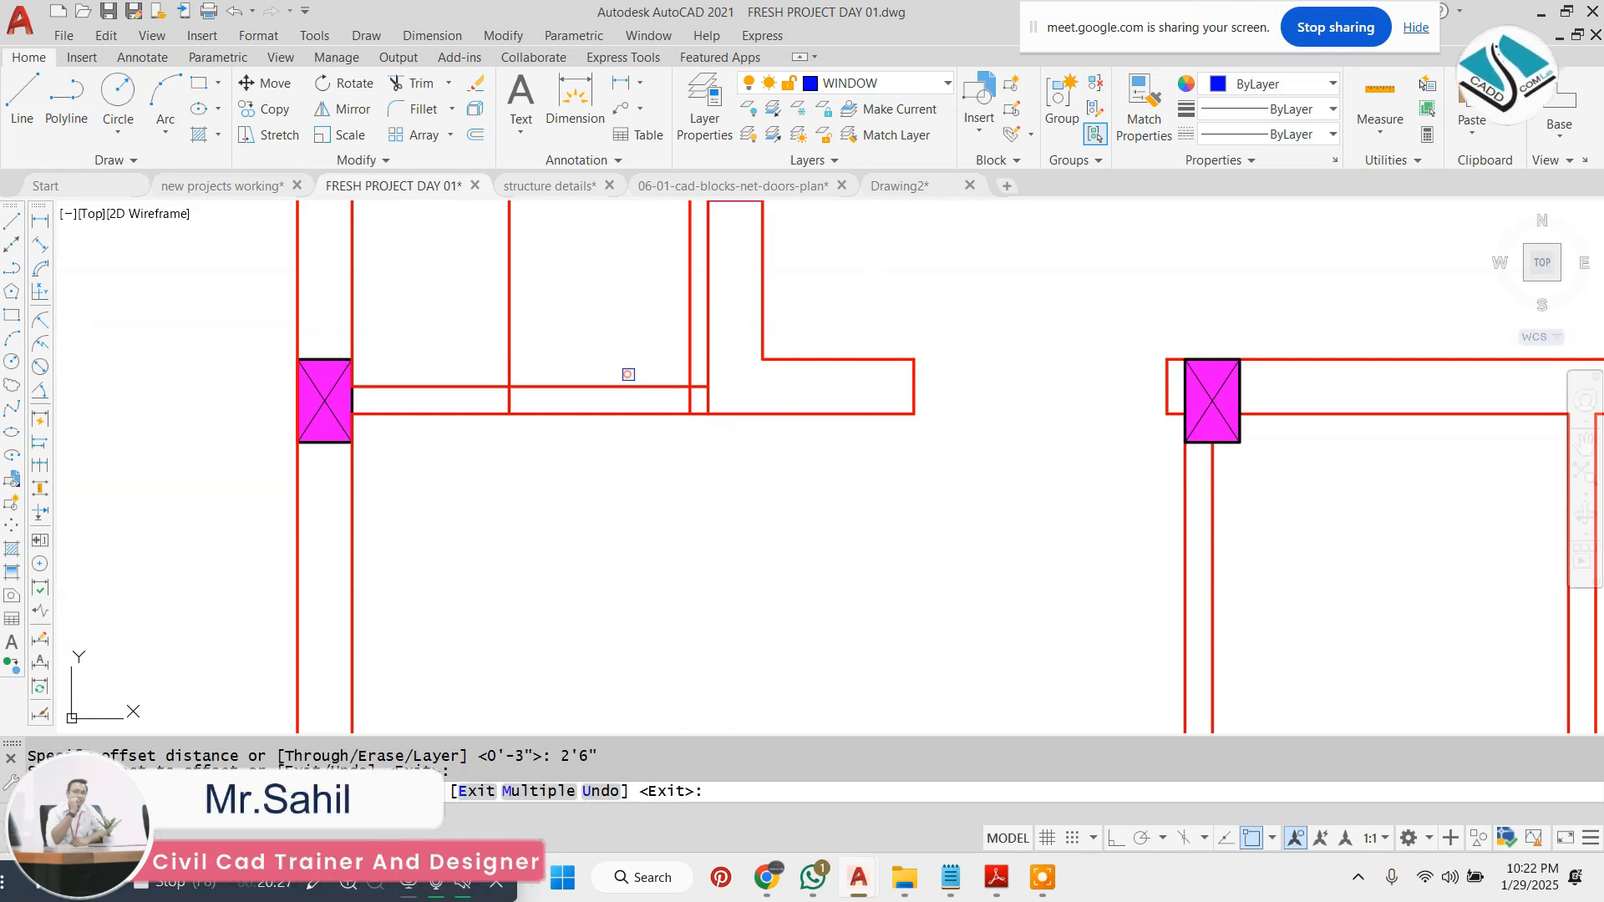
pyautogui.click(628, 374)
pyautogui.press('Escape')
# - Trim the small room's wall between its two jamb lines and cut off the jamb lines' excess above the wall
pyautogui.click(613, 282)
pyautogui.click(581, 430)
pyautogui.click(541, 342)
pyautogui.click(509, 318)
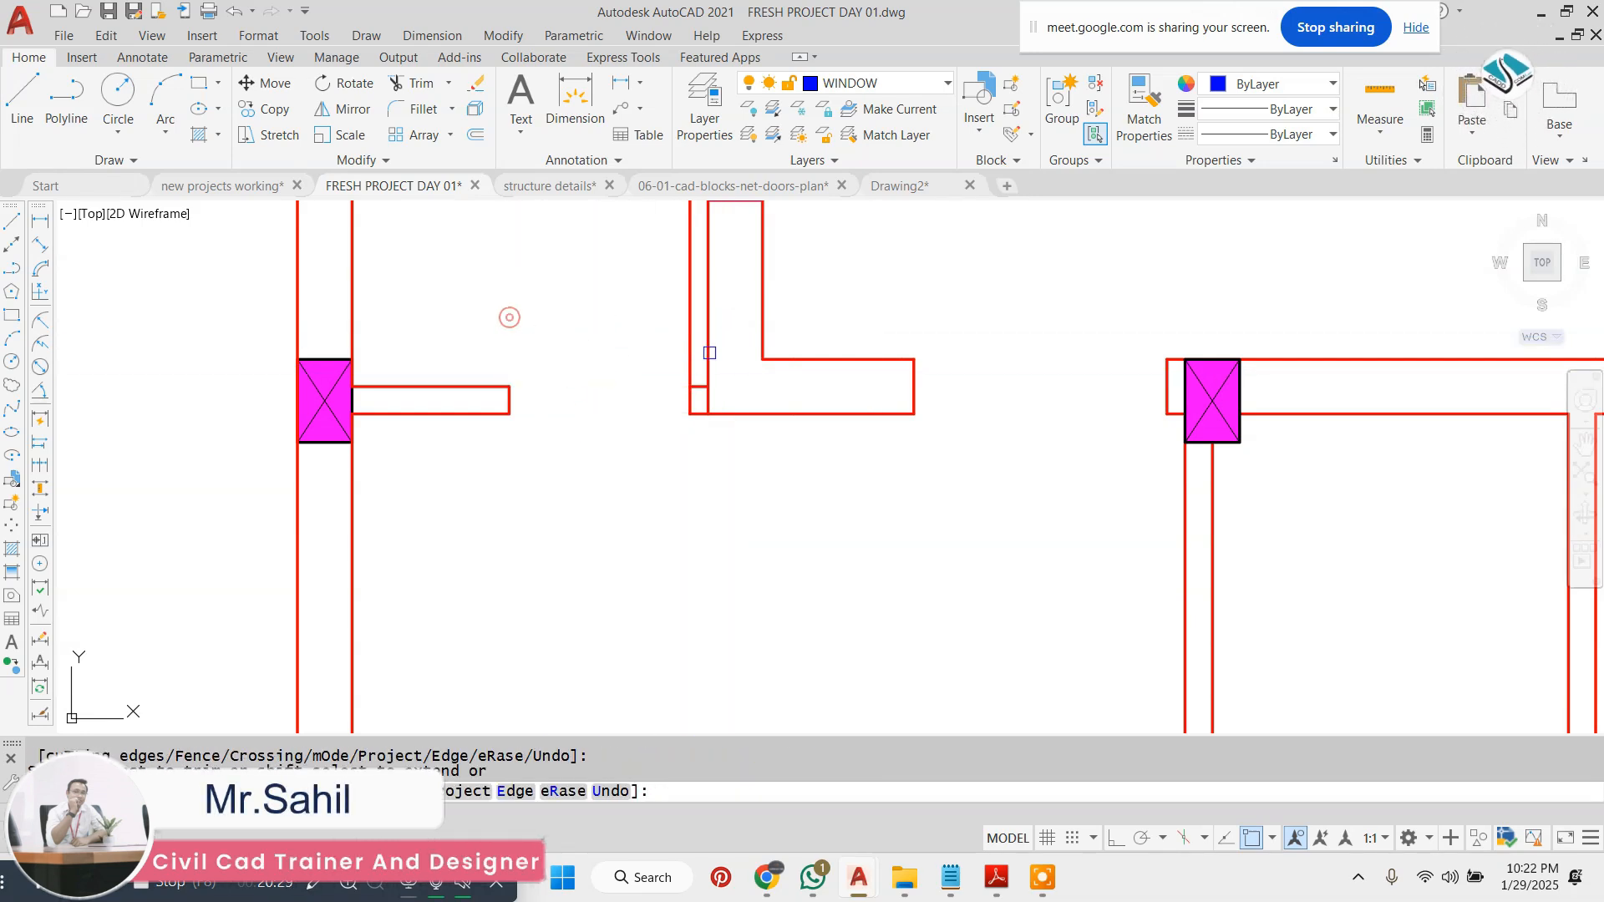
pyautogui.click(682, 362)
pyautogui.click(683, 362)
pyautogui.click(697, 360)
pyautogui.click(693, 359)
pyautogui.click(690, 358)
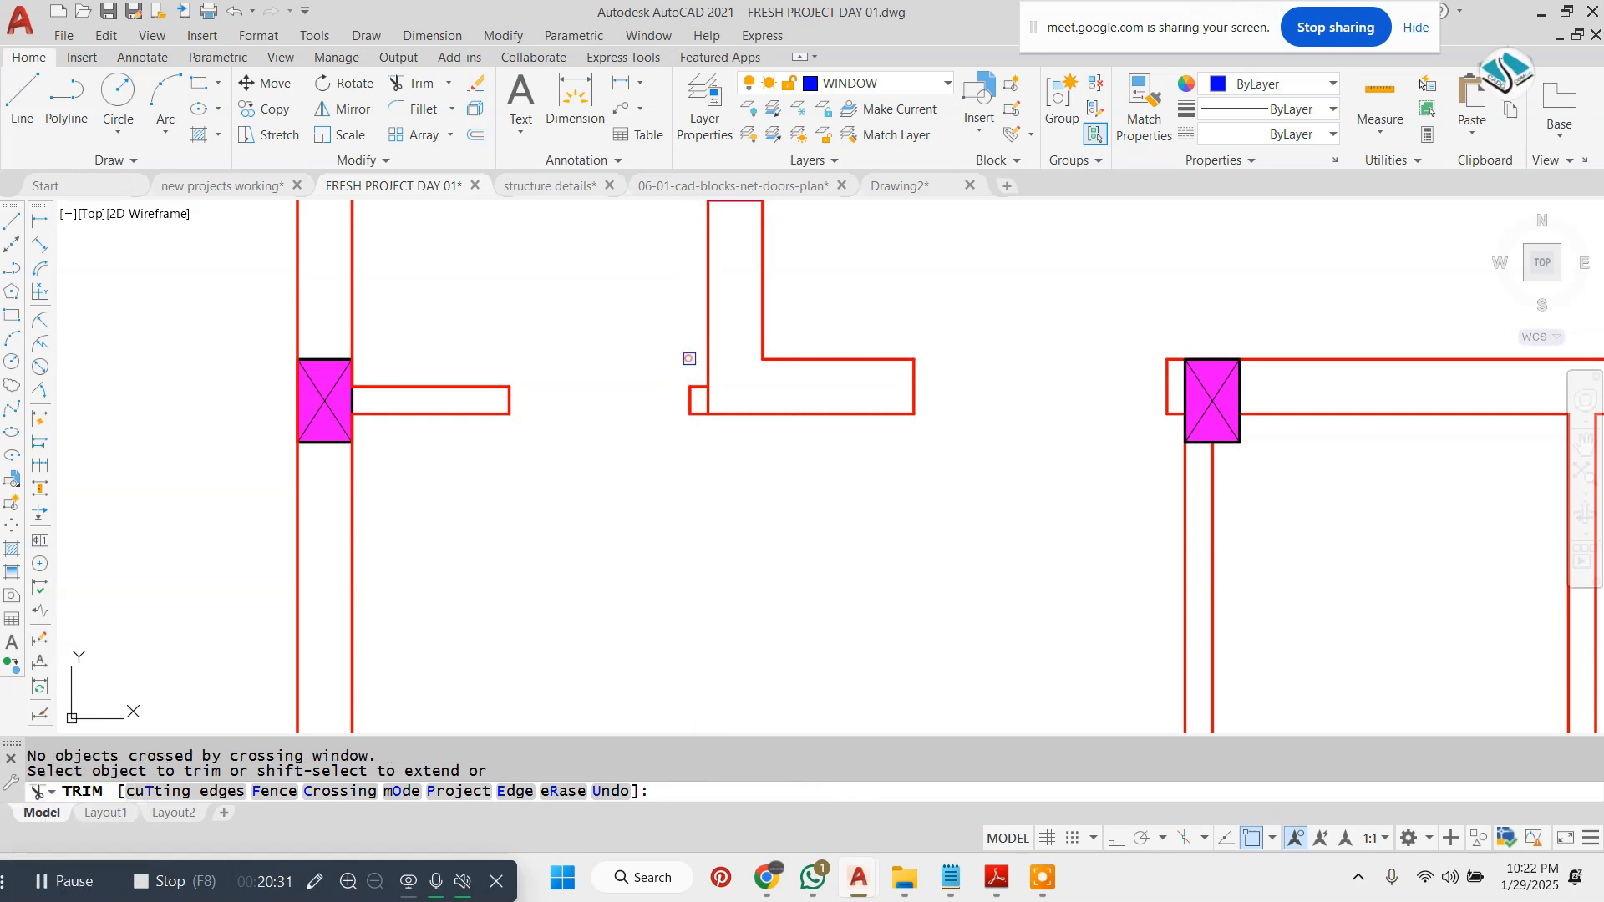
# - Trim the leftover short line inside the wall corner next to the small room's door opening
pyautogui.click(695, 386)
pyautogui.scroll(3, 693, 385)
pyautogui.click(729, 424)
pyautogui.click(722, 426)
pyautogui.click(743, 429)
pyautogui.scroll(-4, 754, 405)
pyautogui.press('Escape')
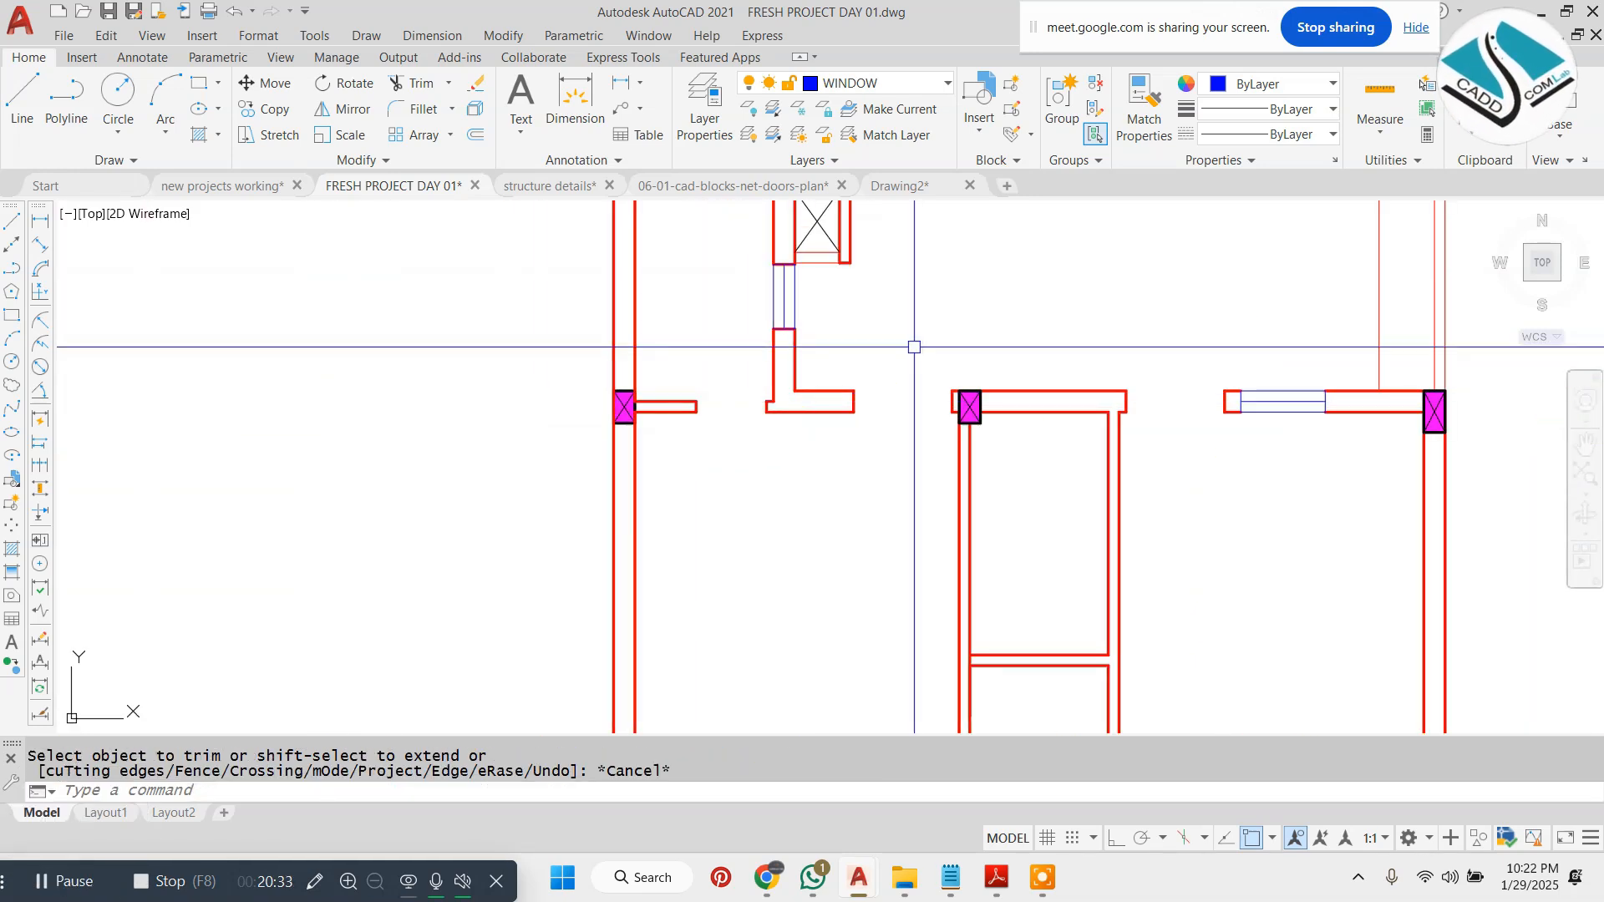
# - Trim both lines of the horizontal wall between the central partition and the thicker wall piece beside the right column
pyautogui.moveTo(866, 346); pyautogui.dragTo(747, 369, button='middle')
pyautogui.press('Escape')
pyautogui.scroll(-4, 775, 360)
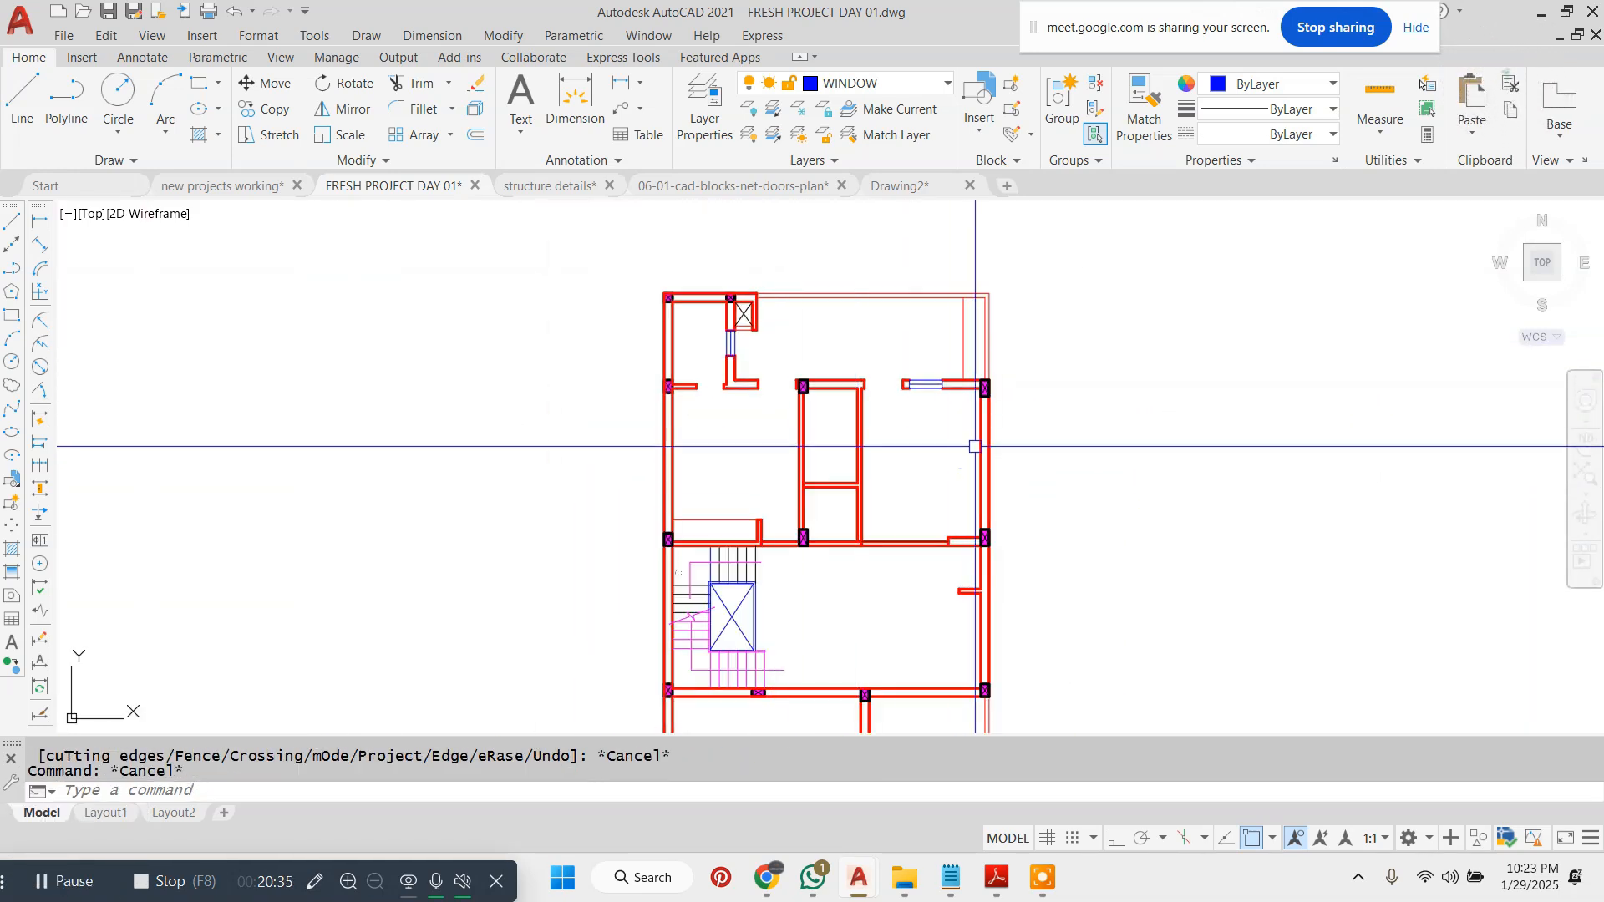
pyautogui.scroll(-4, 848, 376)
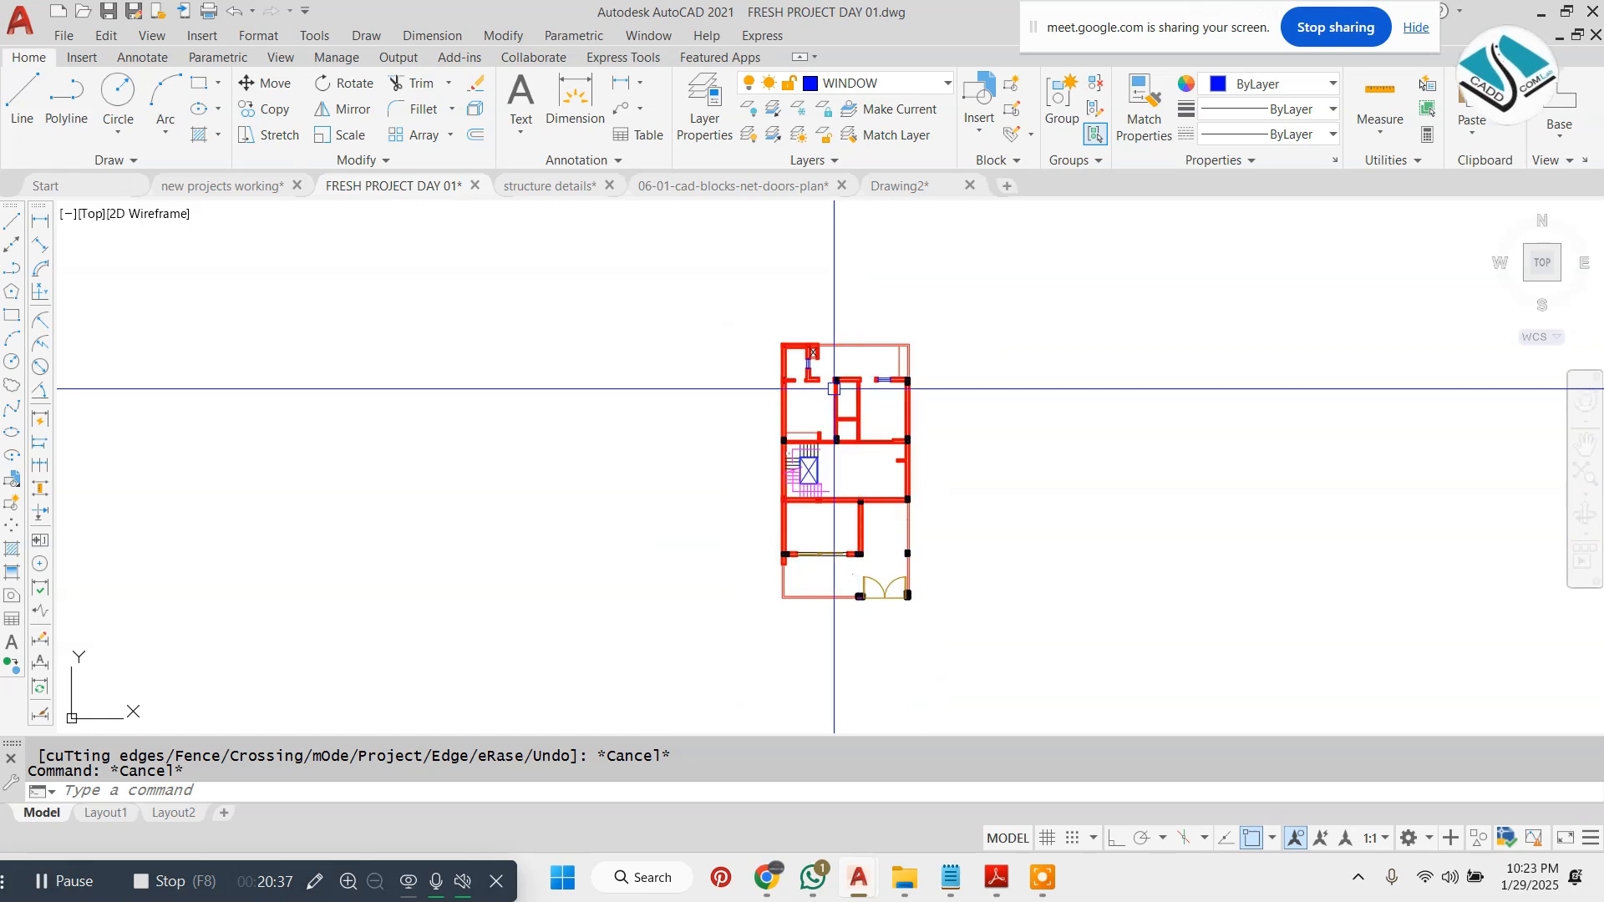
pyautogui.scroll(6, 838, 375)
pyautogui.moveTo(962, 294); pyautogui.dragTo(810, 300, button='middle')
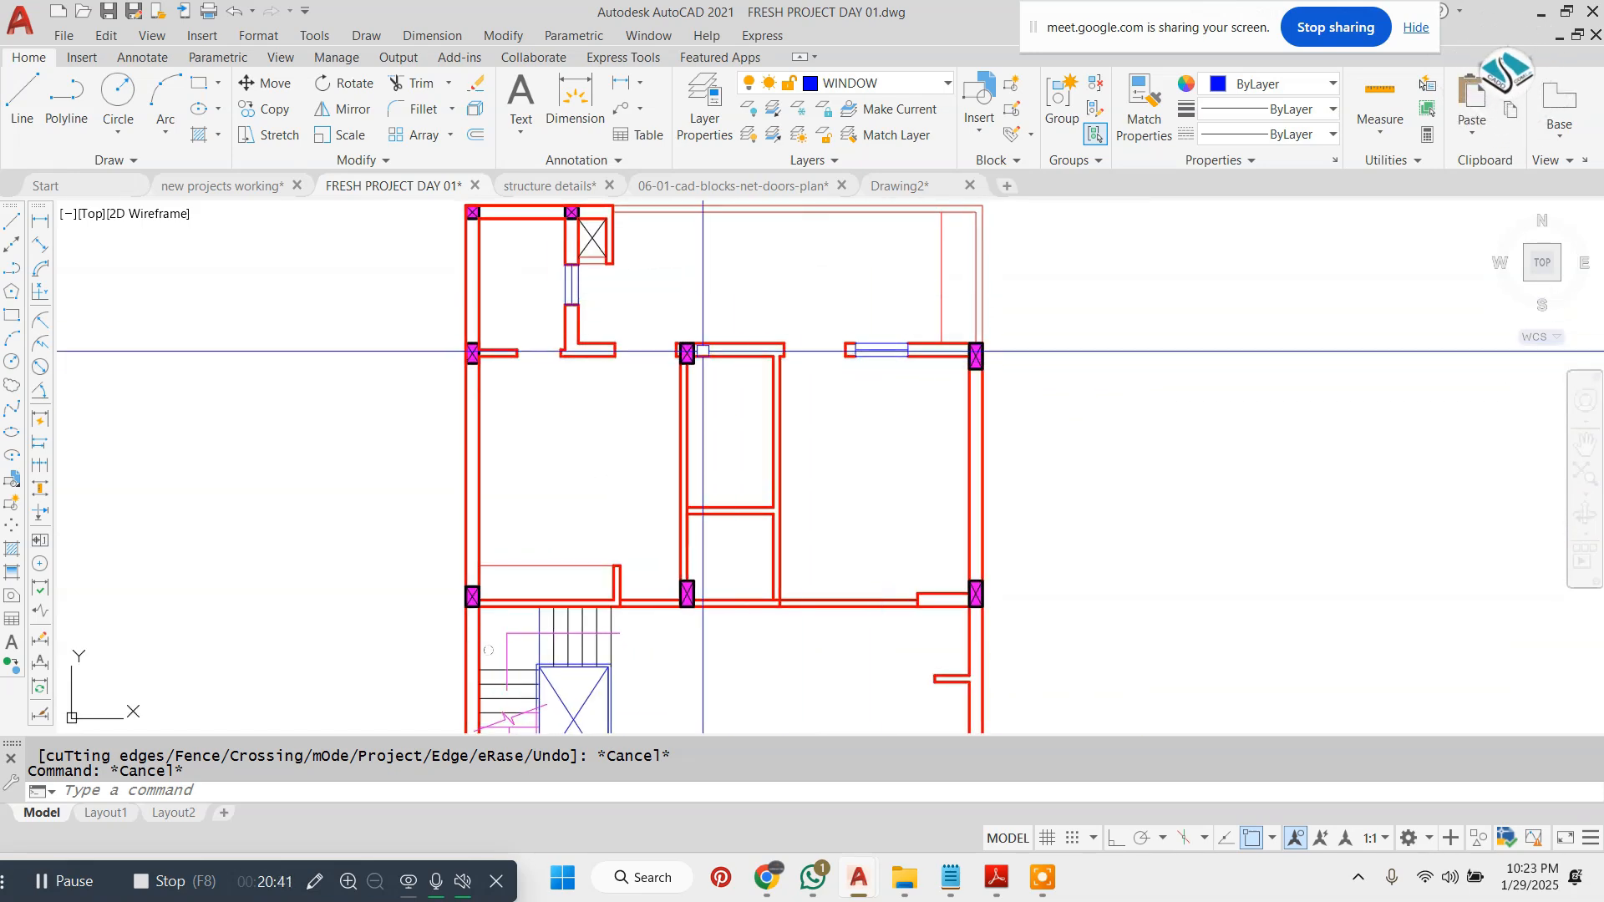
pyautogui.scroll(-2, 710, 359)
pyautogui.scroll(4, 773, 389)
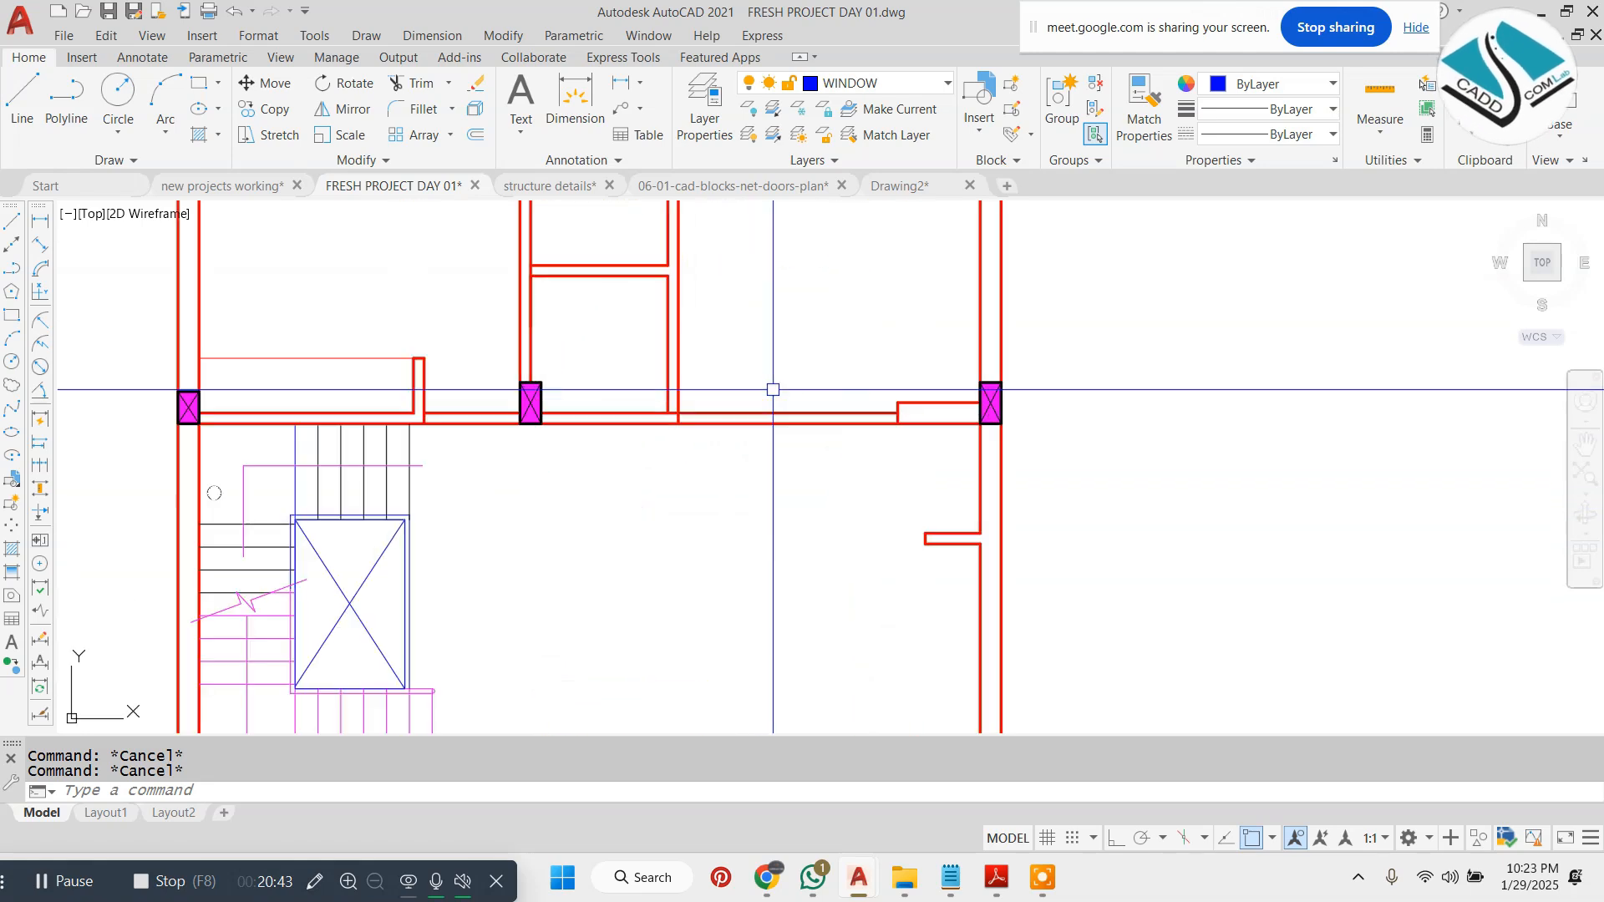
pyautogui.scroll(4, 873, 435)
pyautogui.press('space')
pyautogui.click(741, 279)
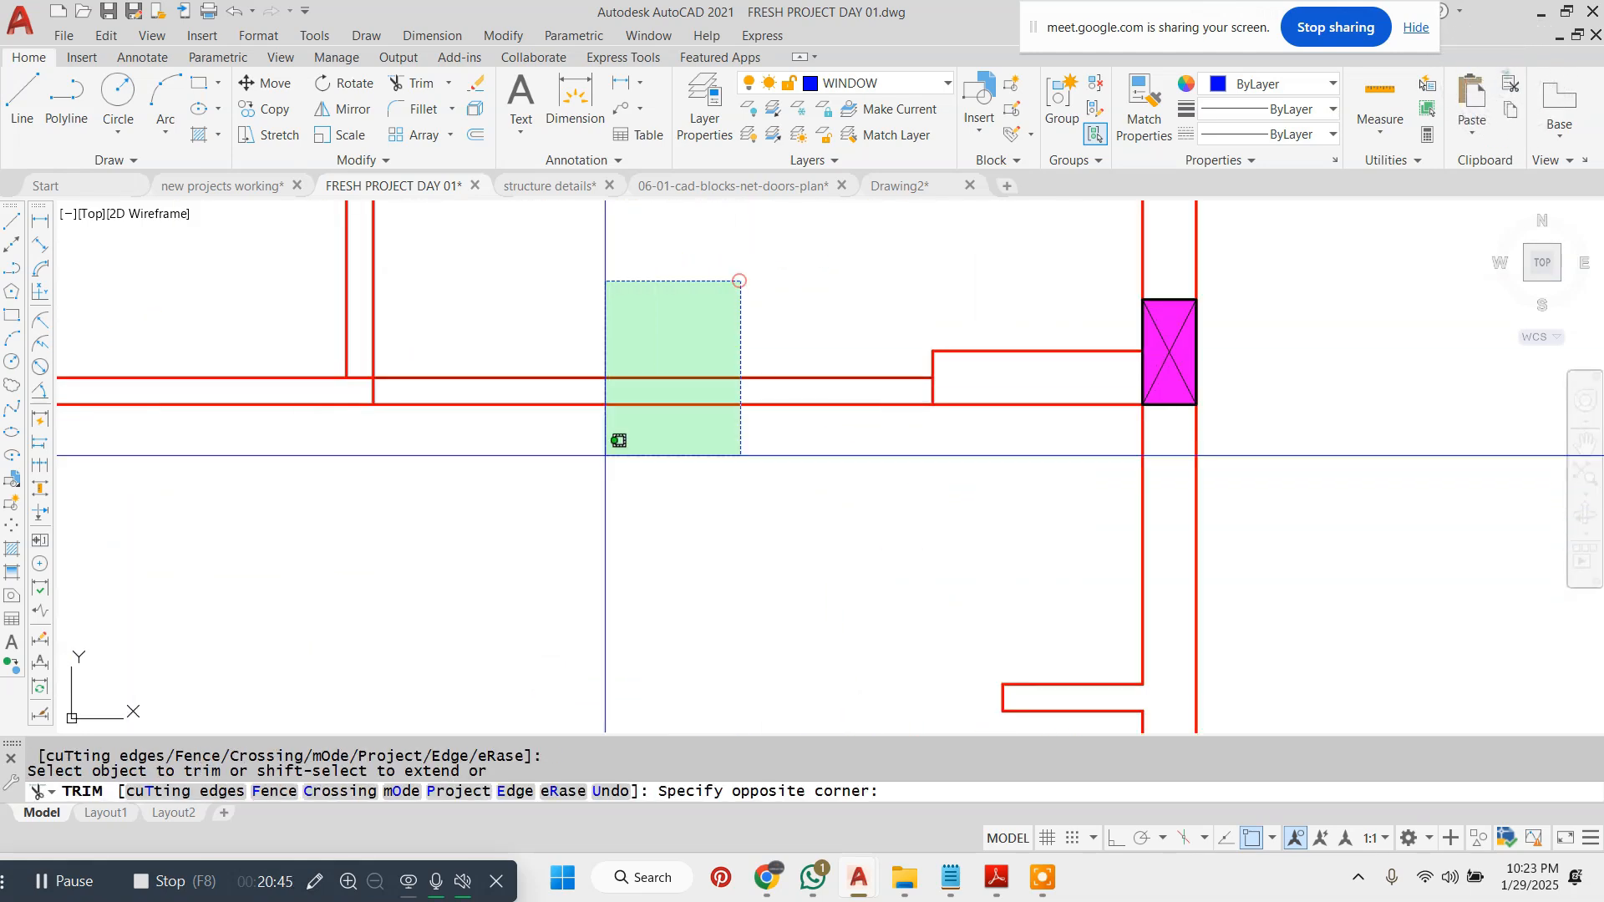
pyautogui.click(592, 469)
pyautogui.press('Escape')
pyautogui.scroll(-8, 678, 359)
pyautogui.press('Escape')
# - Draw short vertical jamb lines across the wall below the staircase, one right of the stair column and one left of the next column
pyautogui.moveTo(632, 489); pyautogui.dragTo(633, 451, button='middle')
pyautogui.scroll(6, 604, 459)
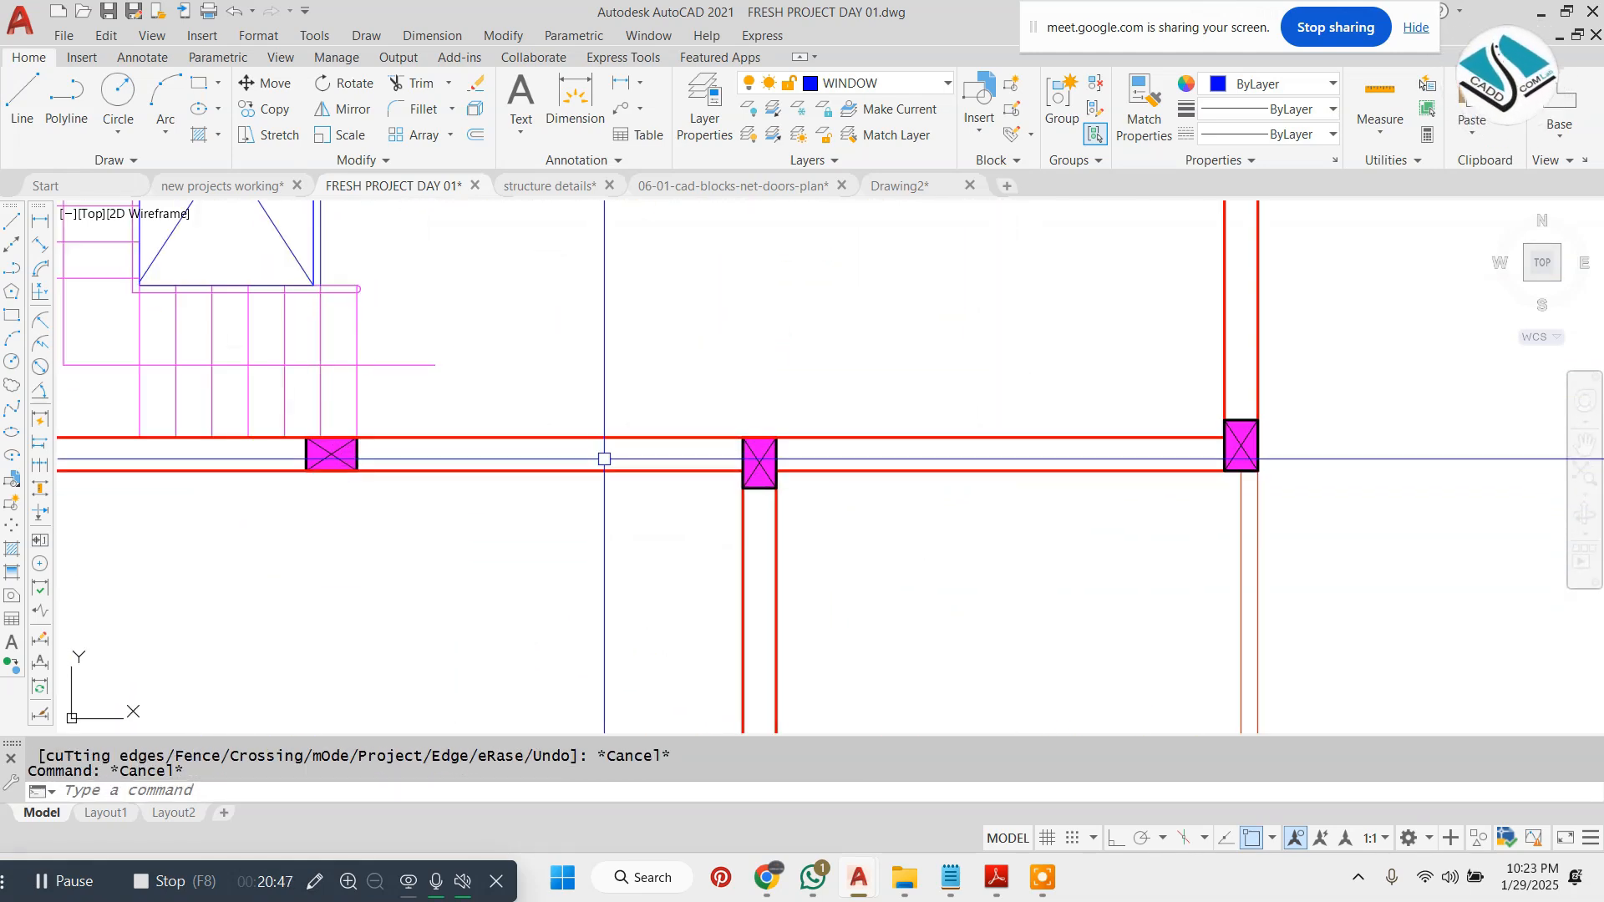
pyautogui.scroll(4, 350, 429)
pyautogui.write('l')
pyautogui.press('space')
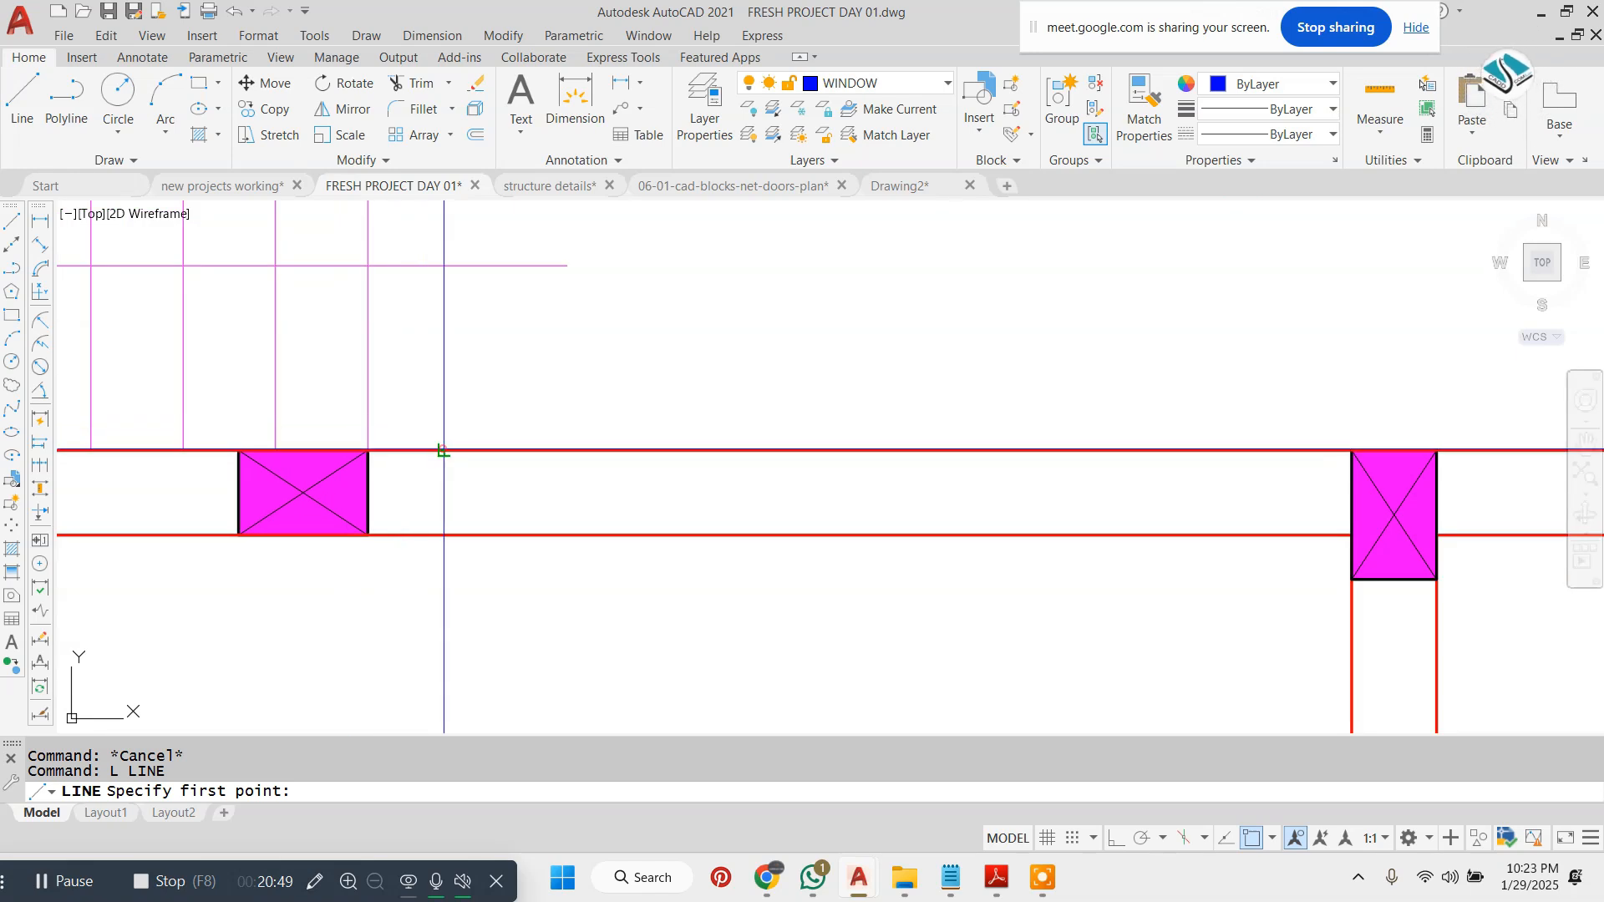
pyautogui.click(444, 451)
pyautogui.click(444, 532)
pyautogui.press('Escape')
pyautogui.moveTo(1041, 497); pyautogui.dragTo(888, 455, button='middle')
pyautogui.press('space')
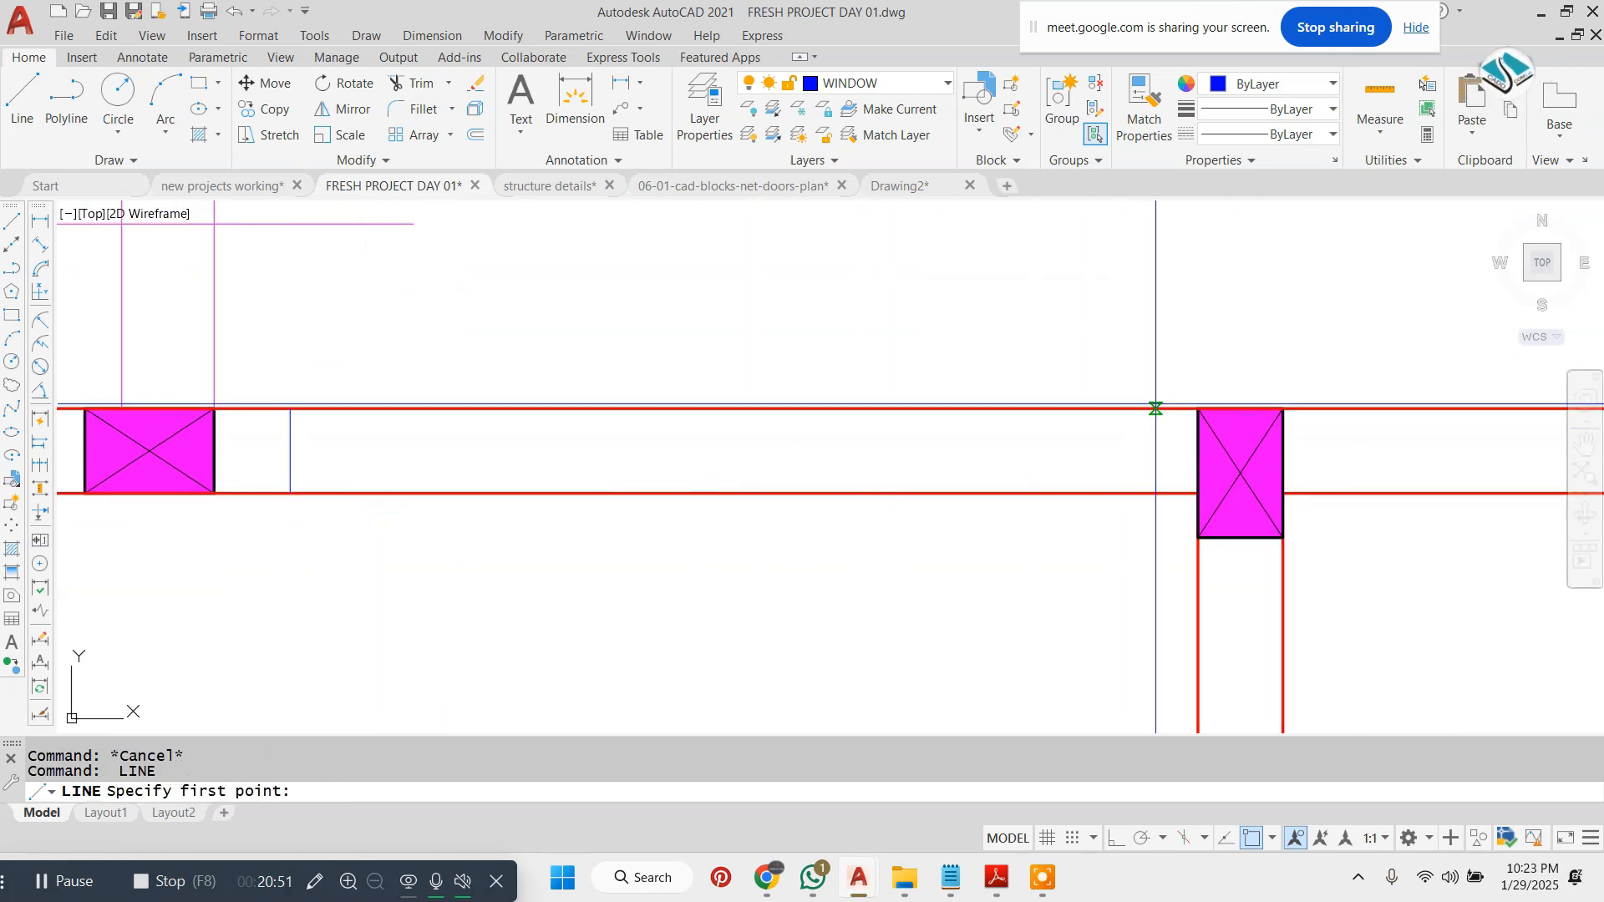
pyautogui.click(1154, 408)
# - Trim both wall lines between the two blue jamb lines below the staircase to create the opening
pyautogui.write('tr')
pyautogui.press('space')
pyautogui.press('space')
pyautogui.click(936, 376)
pyautogui.click(774, 525)
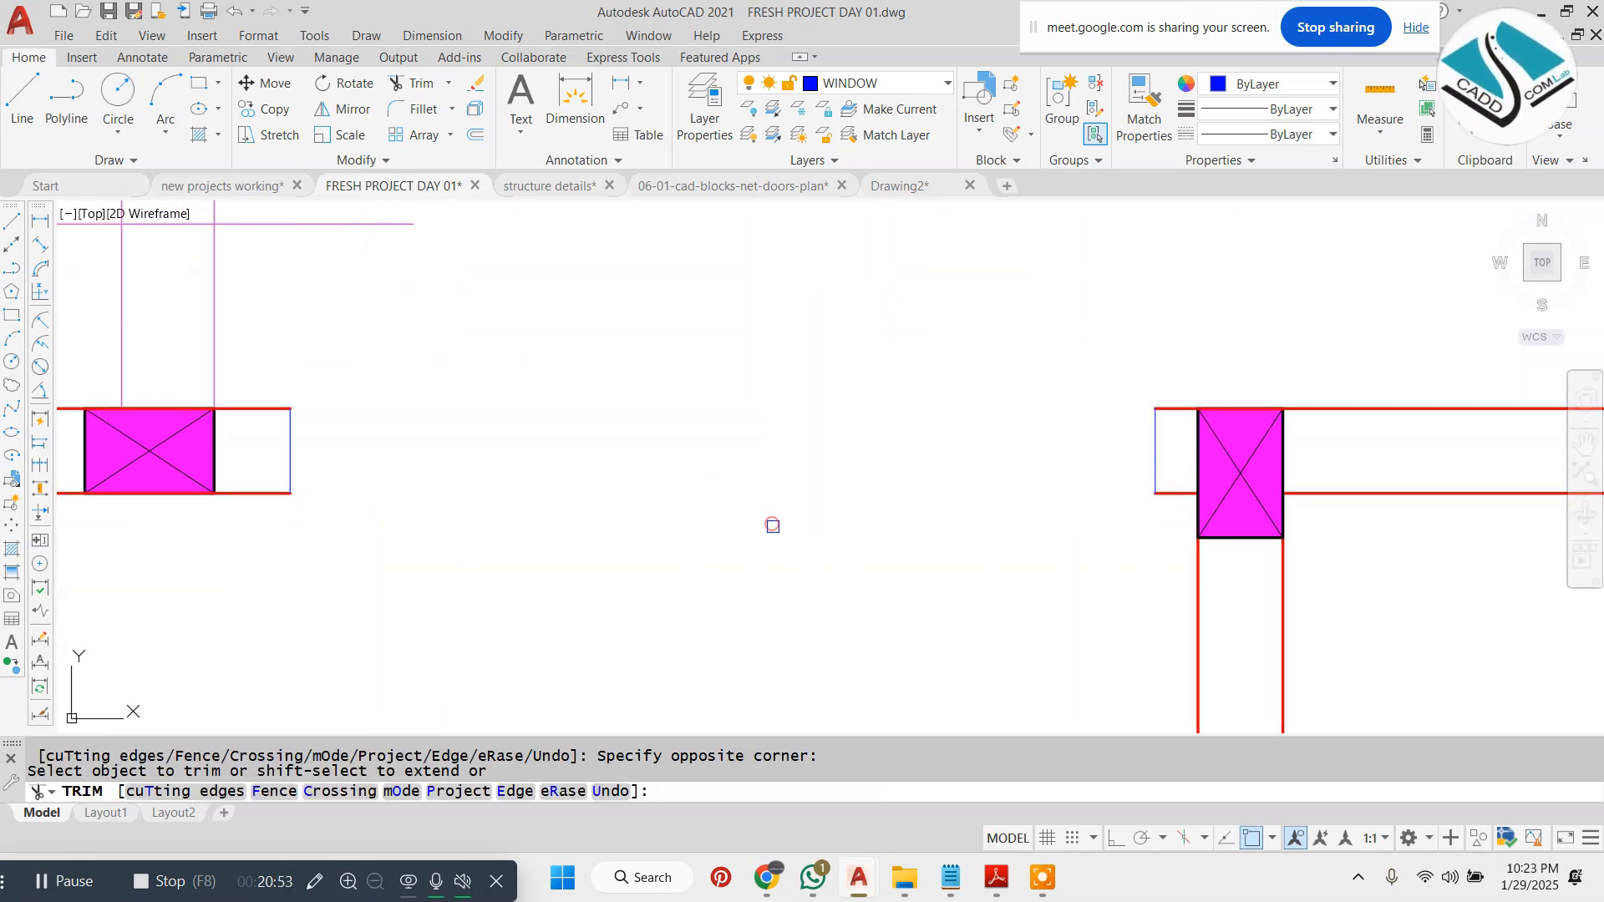
pyautogui.press('Escape')
# - Match the blue jamb line beside the stair column to the properties of the red wall line
pyautogui.scroll(-2, 772, 523)
pyautogui.moveTo(753, 526); pyautogui.dragTo(730, 426, button='middle')
pyautogui.scroll(2, 684, 425)
pyautogui.write('ma')
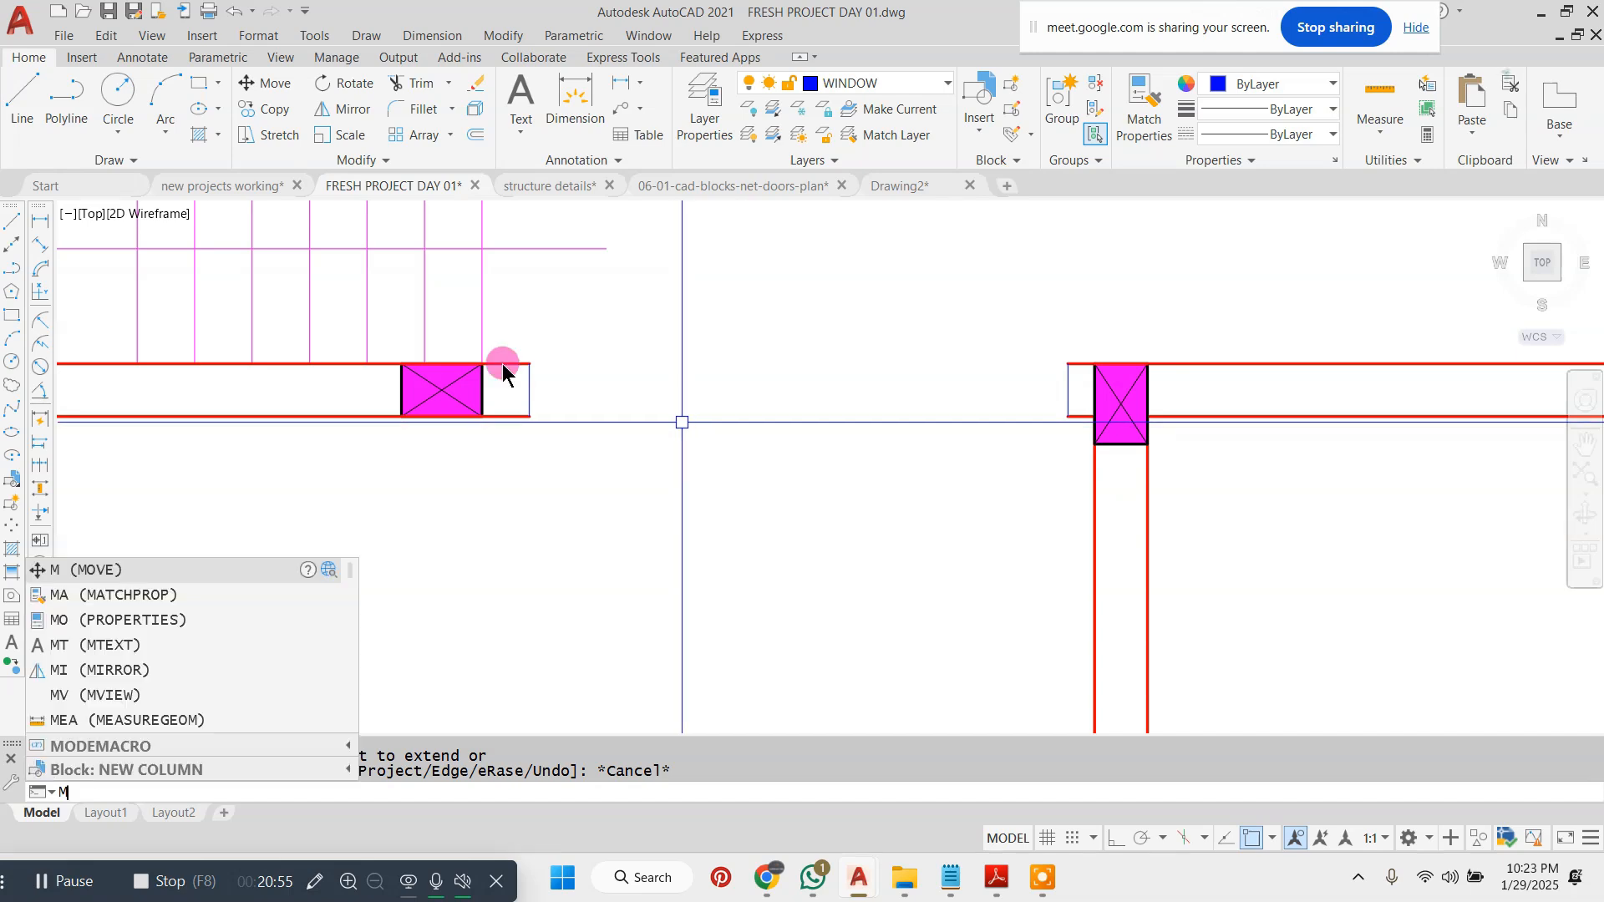
pyautogui.press('space')
pyautogui.scroll(4, 501, 365)
pyautogui.click(498, 361)
pyautogui.click(693, 352)
pyautogui.click(589, 446)
pyautogui.scroll(-4, 594, 417)
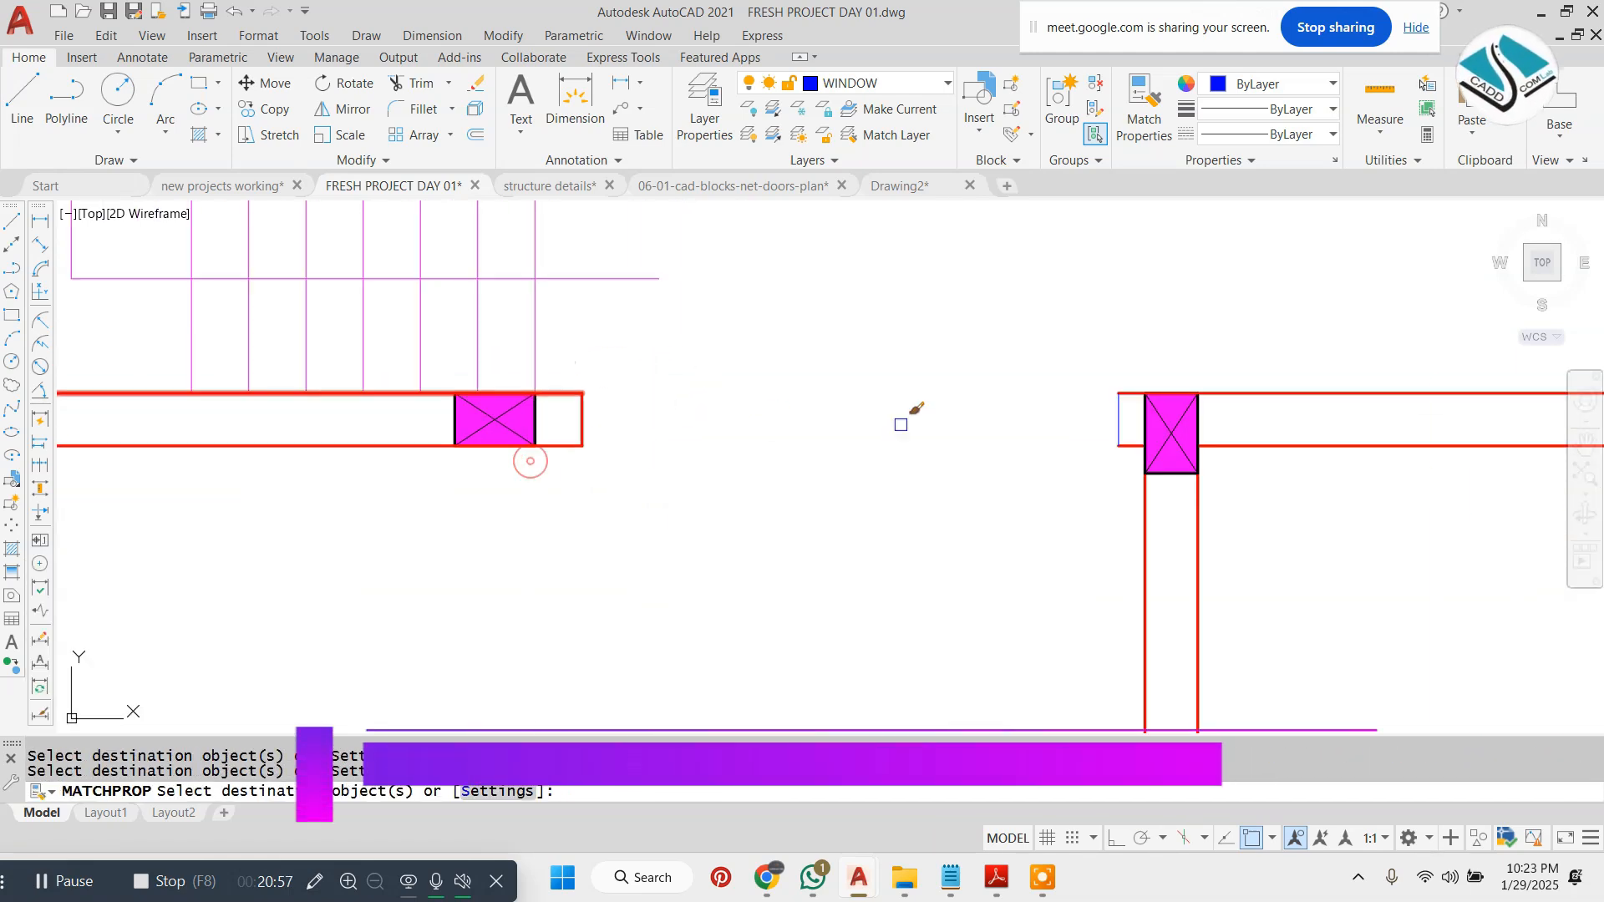
# - Apply the same red wall properties to the blue jamb line on the opening's other side
pyautogui.scroll(2, 1055, 423)
pyautogui.click(1145, 342)
pyautogui.click(1125, 451)
pyautogui.click(1162, 366)
pyautogui.click(1121, 454)
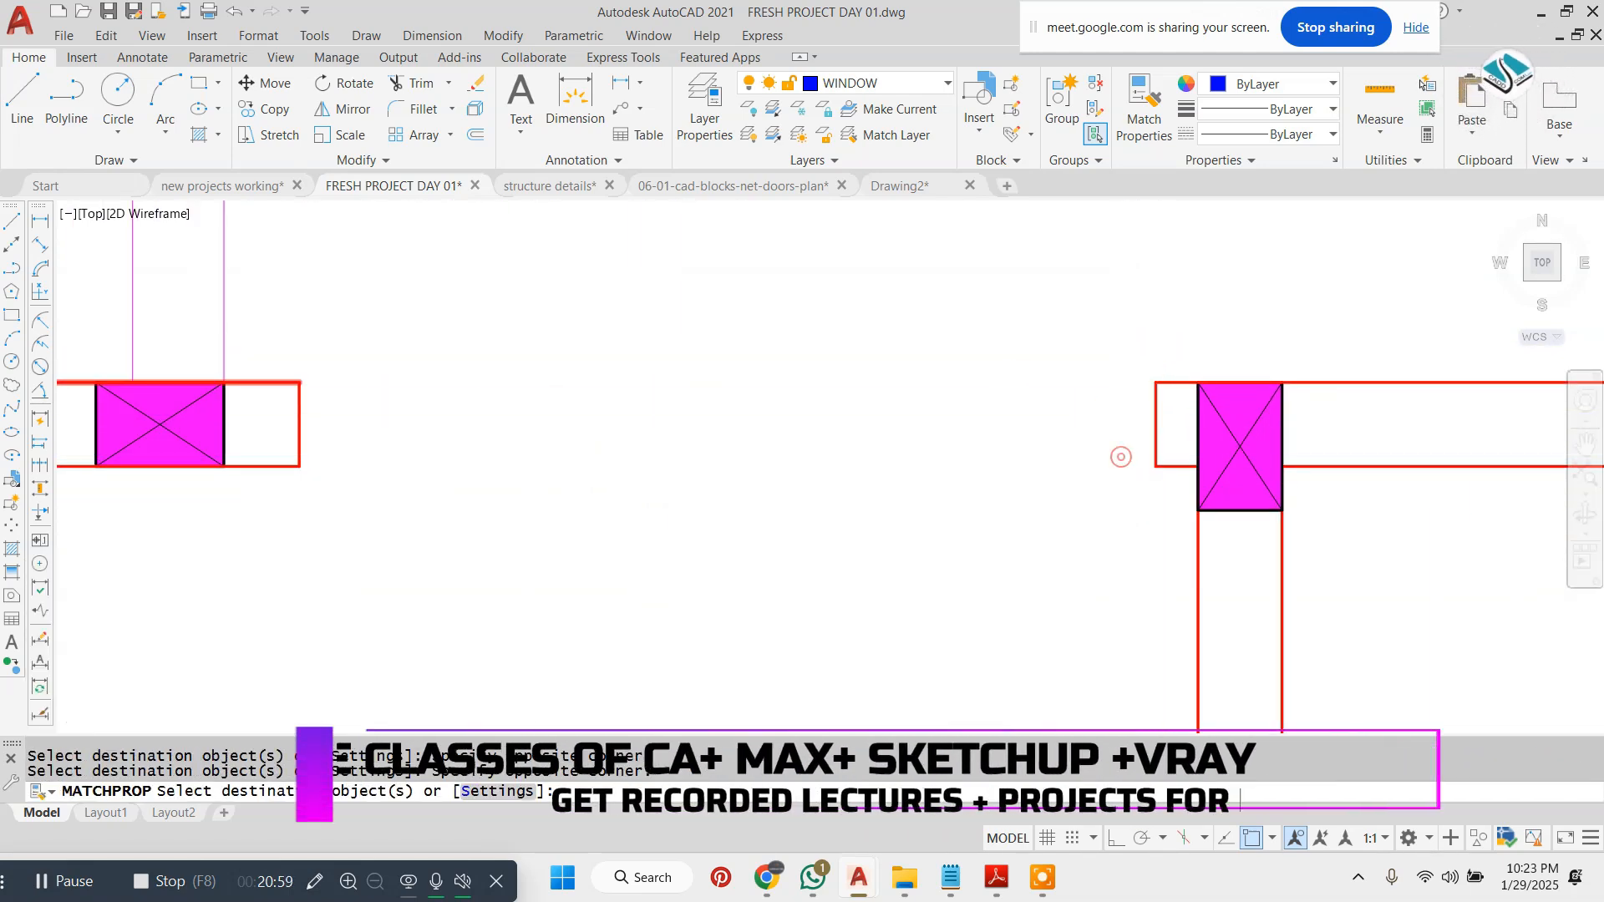
pyautogui.scroll(-4, 1002, 468)
pyautogui.press('Escape')
# - Offset the right face line of the wall below that column 3 inches to the right and extend it through the horizontal wall
pyautogui.moveTo(851, 556); pyautogui.dragTo(791, 373, button='middle')
pyautogui.press('Escape')
pyautogui.scroll(-3, 800, 441)
pyautogui.scroll(5, 864, 409)
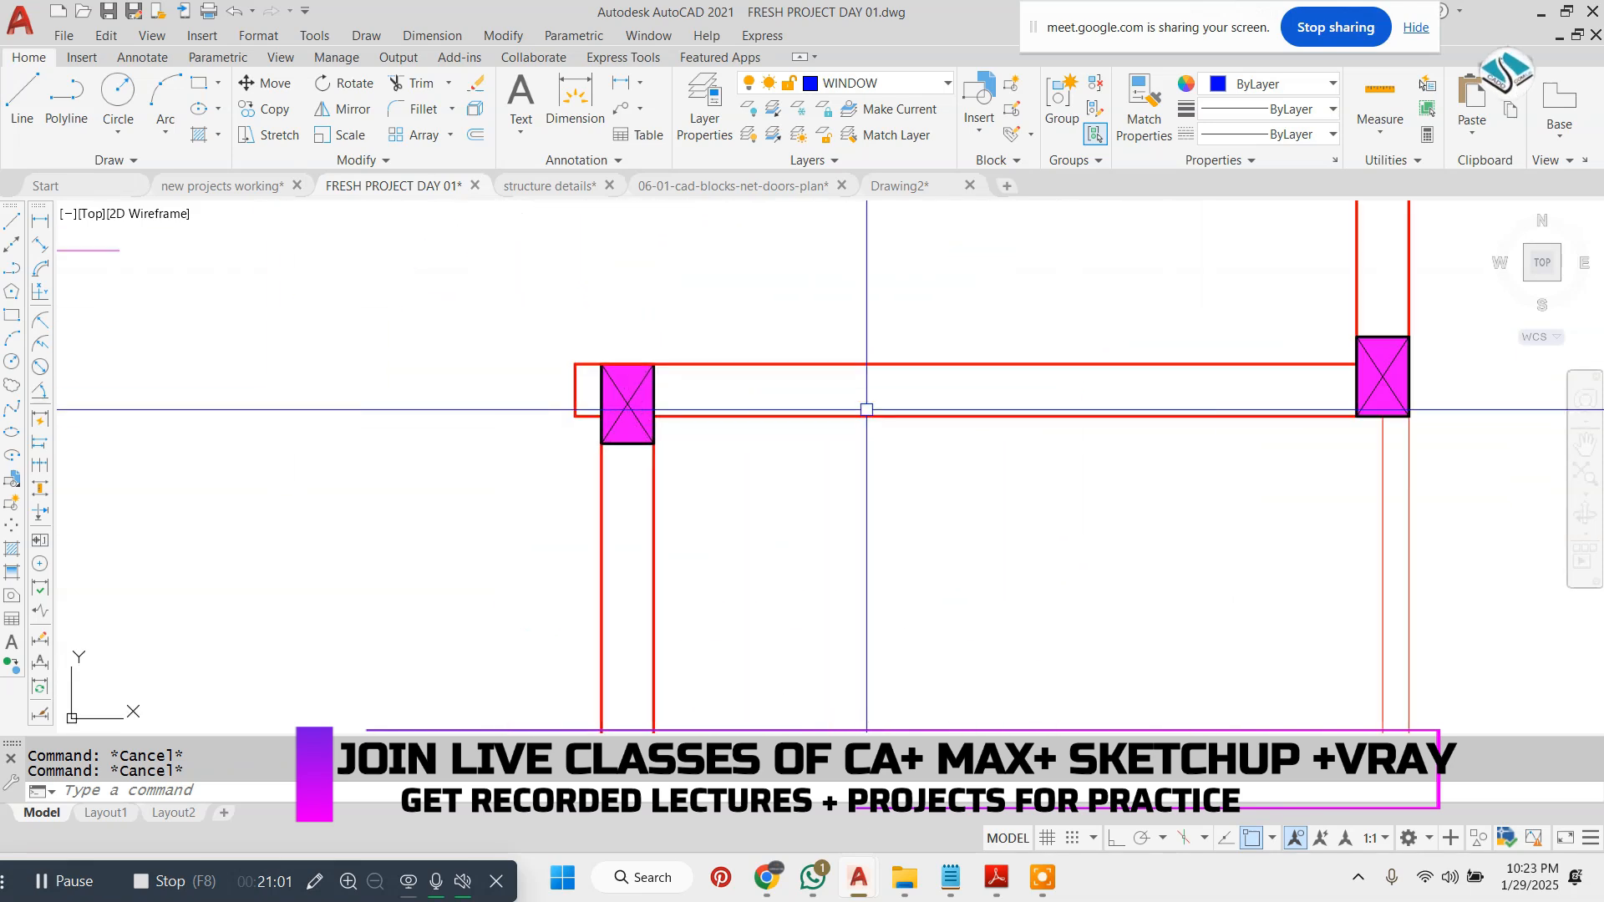
pyautogui.write('o')
pyautogui.press('space')
pyautogui.write('3')
pyautogui.press('space')
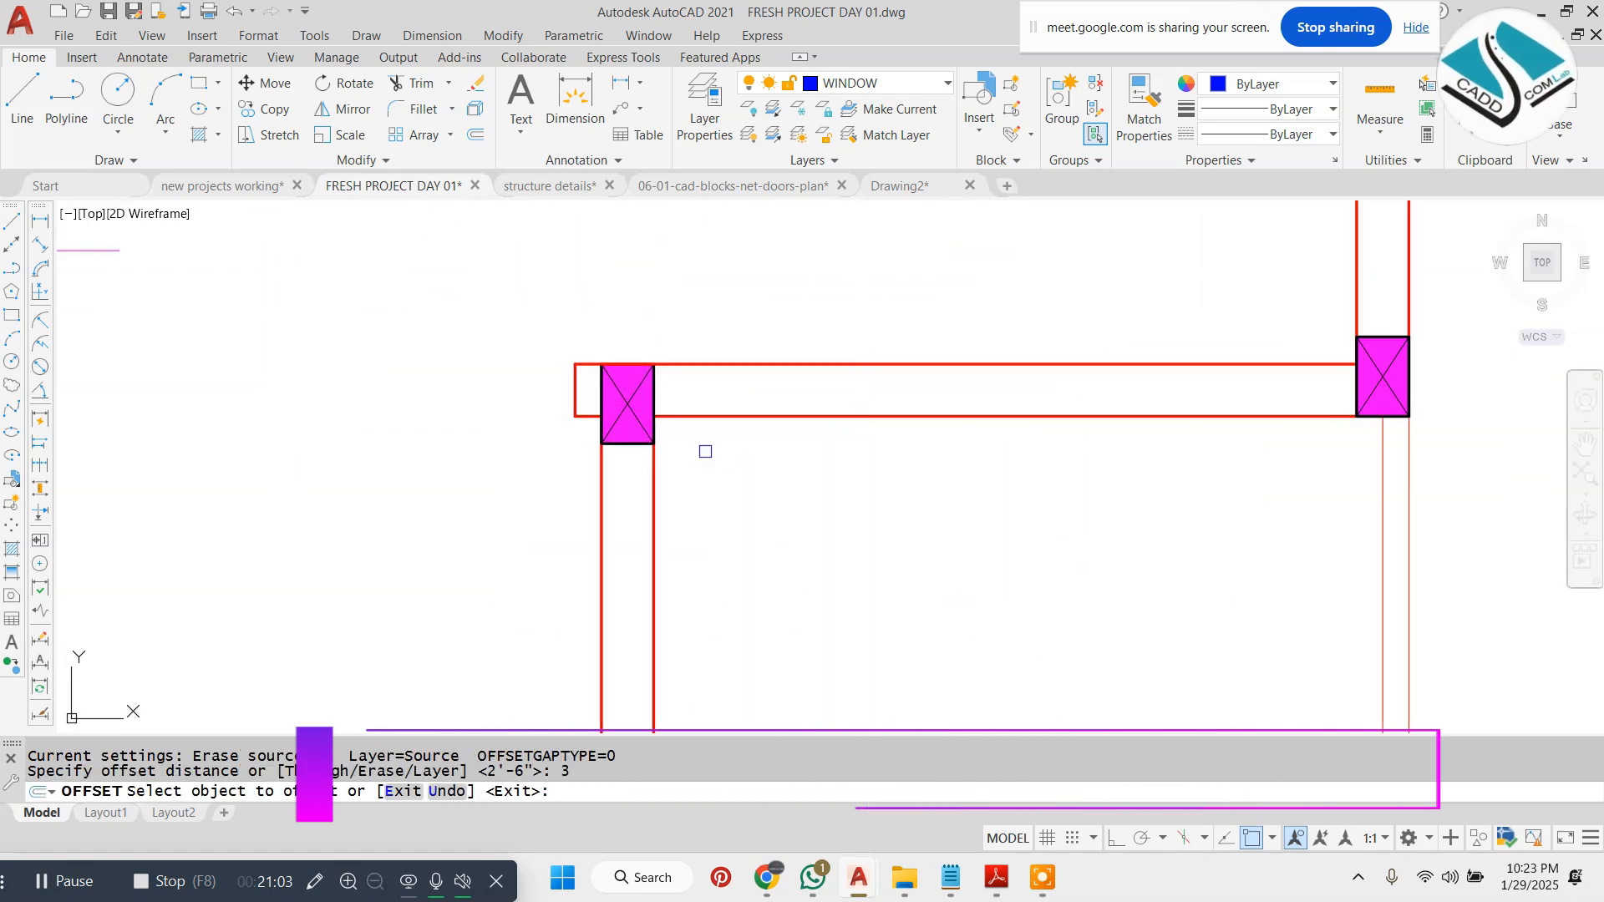
pyautogui.click(653, 469)
pyautogui.click(680, 468)
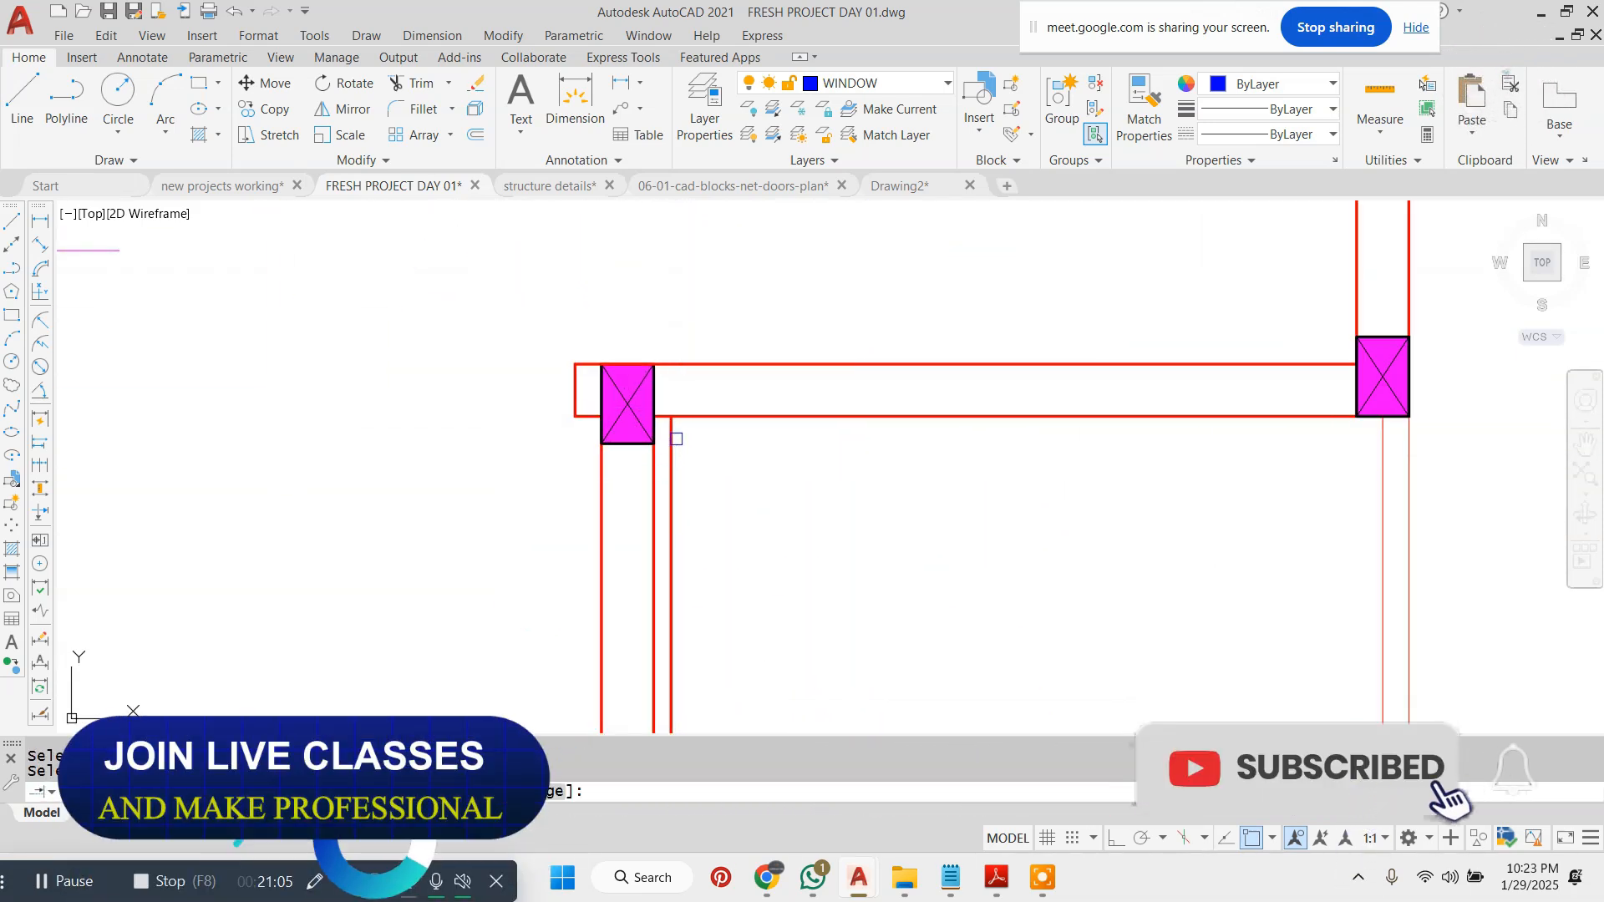
pyautogui.press('Escape')
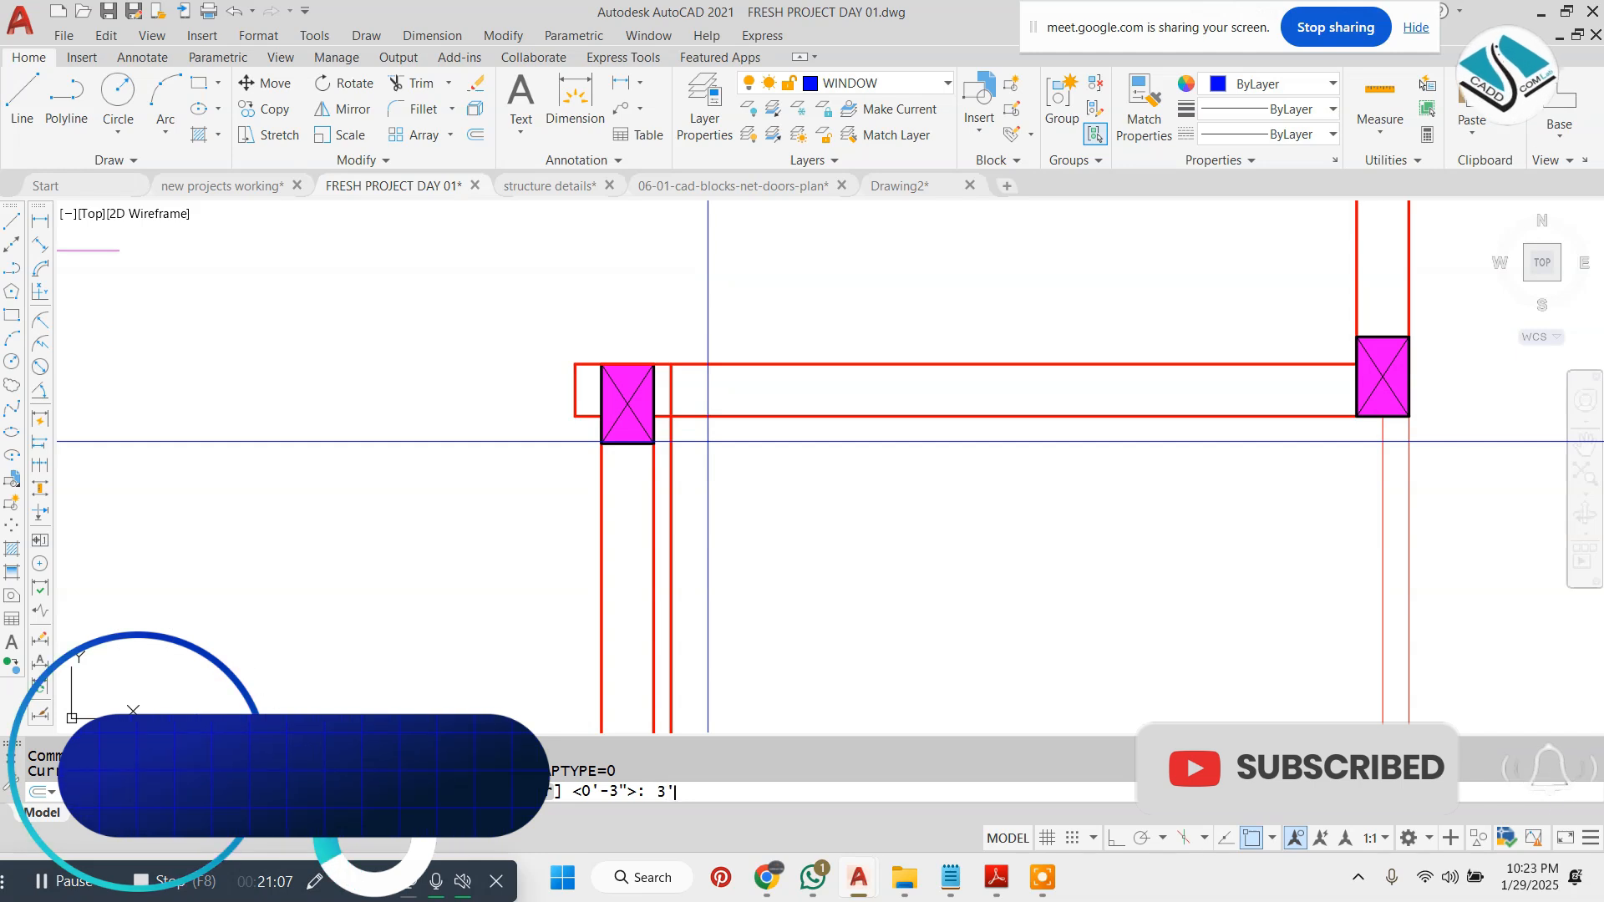
# - Offset the extended jamb line 3' to the right to set the other side of the opening
pyautogui.write("'")
pyautogui.press('Return')
pyautogui.click(672, 447)
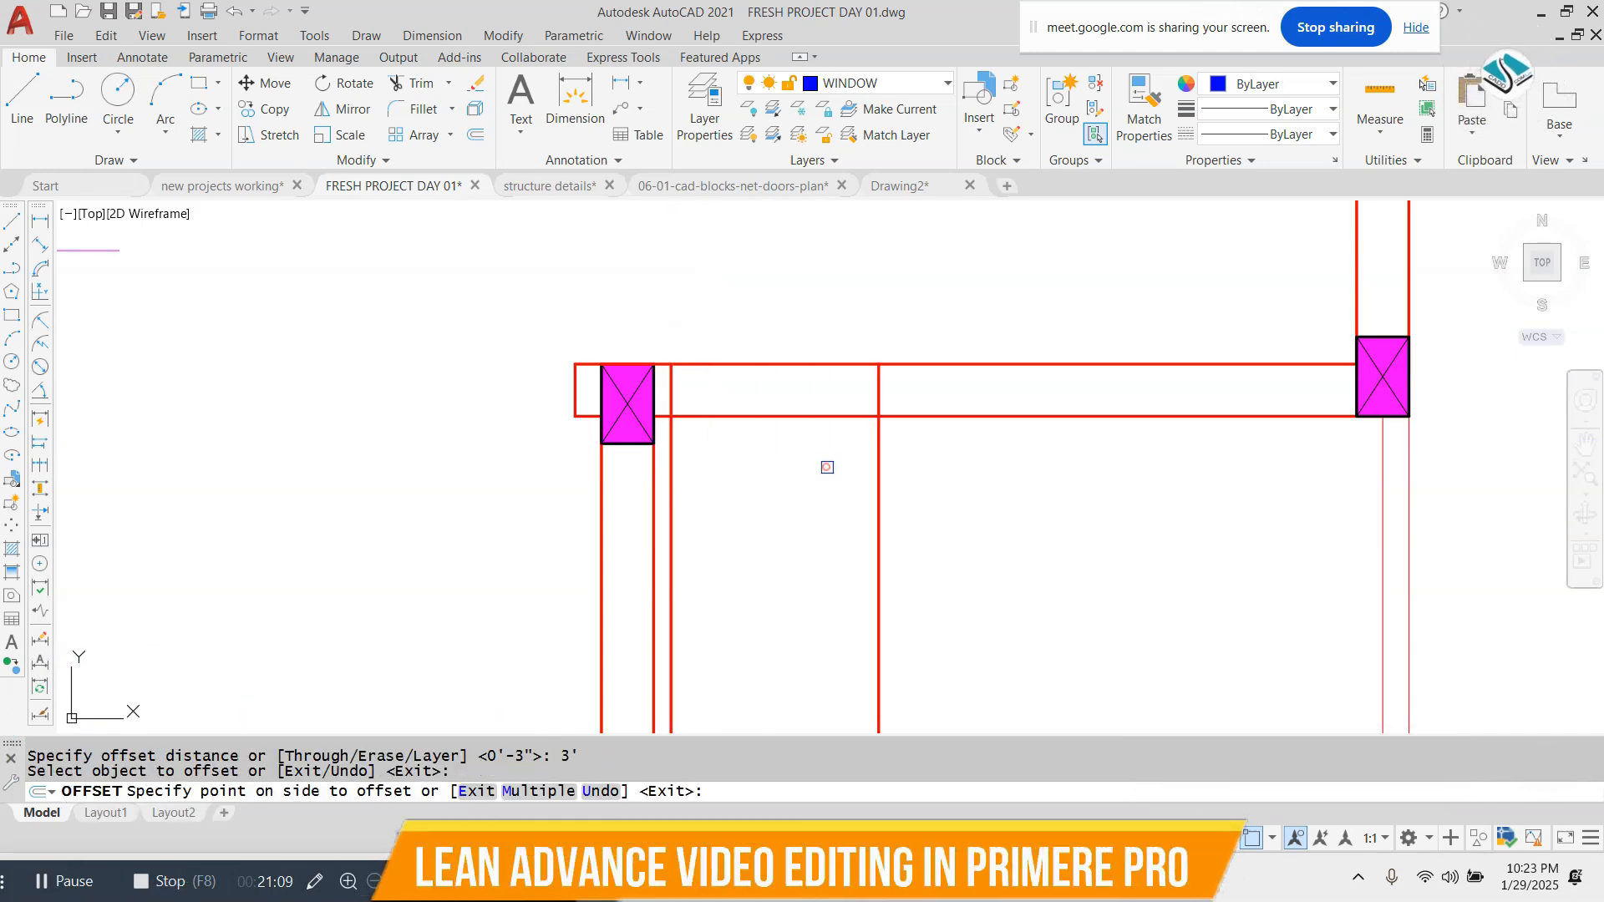
pyautogui.click(827, 467)
pyautogui.press('Escape')
# - Offset the right jamb line of the new opening 2'6" to the right
pyautogui.write('o')
pyautogui.press('Return')
pyautogui.write('2')
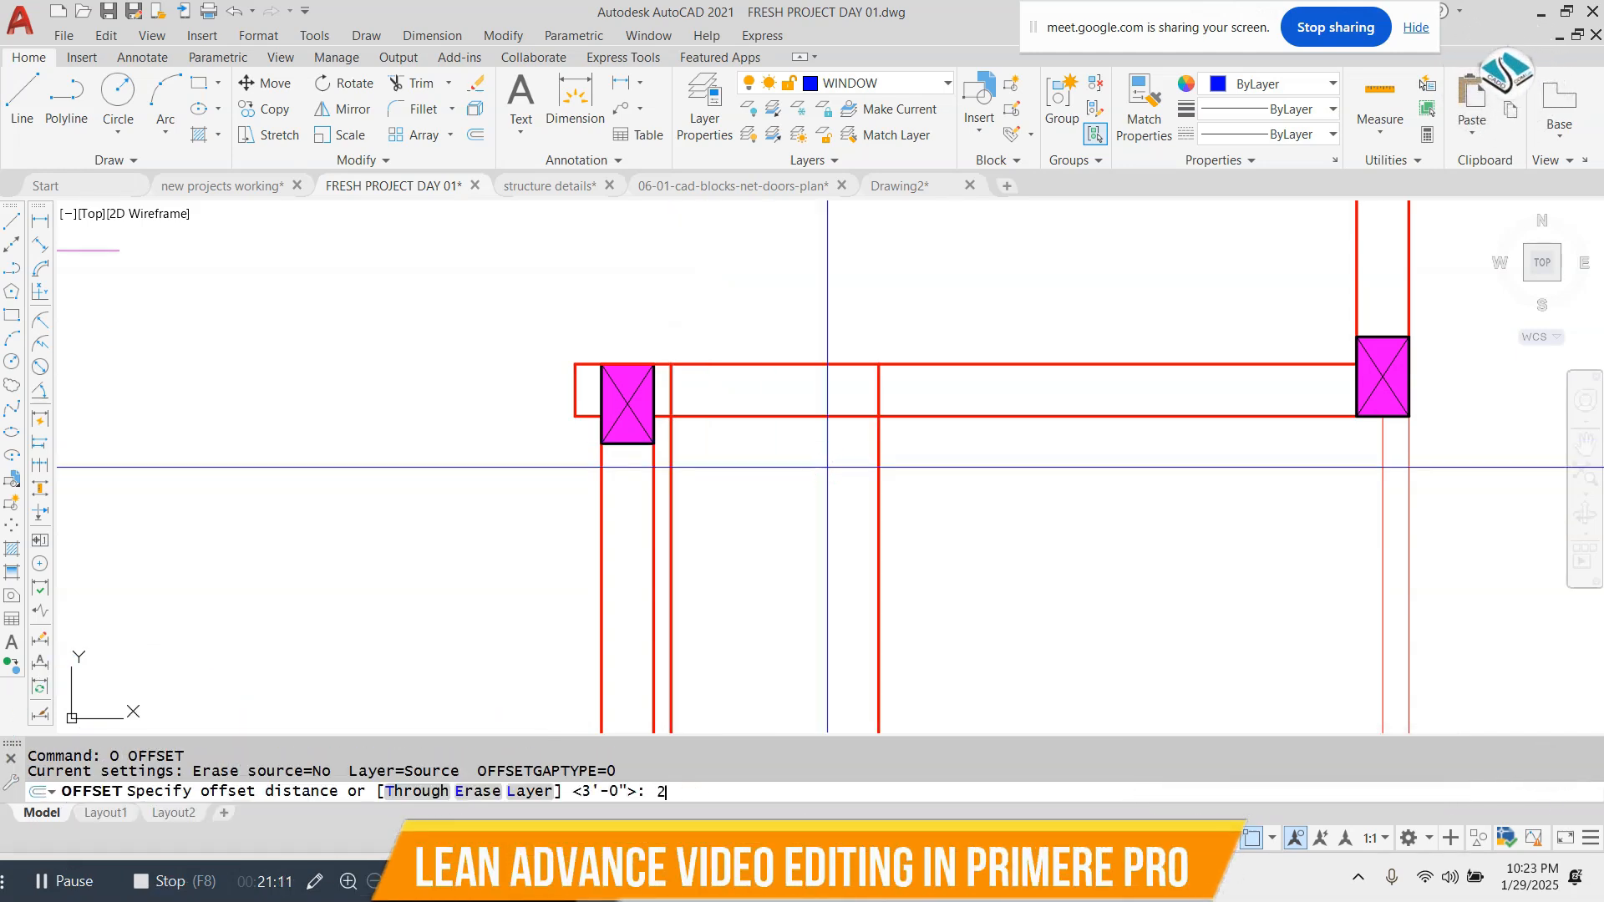
pyautogui.write('\'6"')
pyautogui.press('Return')
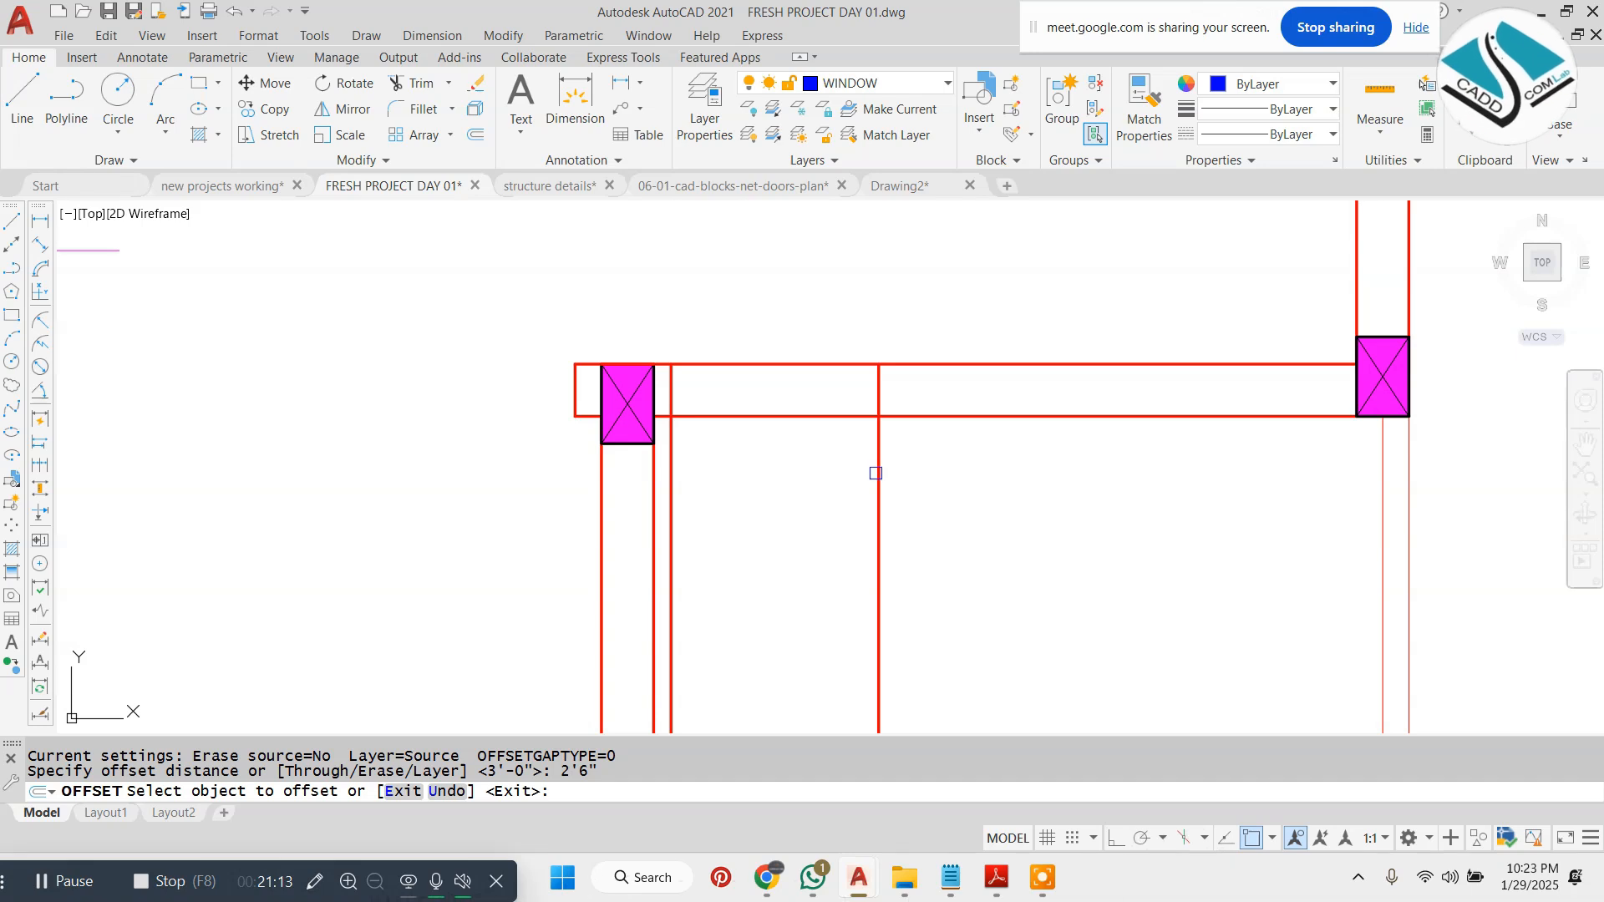
pyautogui.click(875, 472)
pyautogui.click(923, 476)
pyautogui.press('Escape')
# - Trim the parts of the two right-hand vertical lines that run below the horizontal wall
pyautogui.write('tr')
pyautogui.press('Return')
pyautogui.press('Return')
pyautogui.press('Return')
pyautogui.click(979, 338)
pyautogui.click(944, 485)
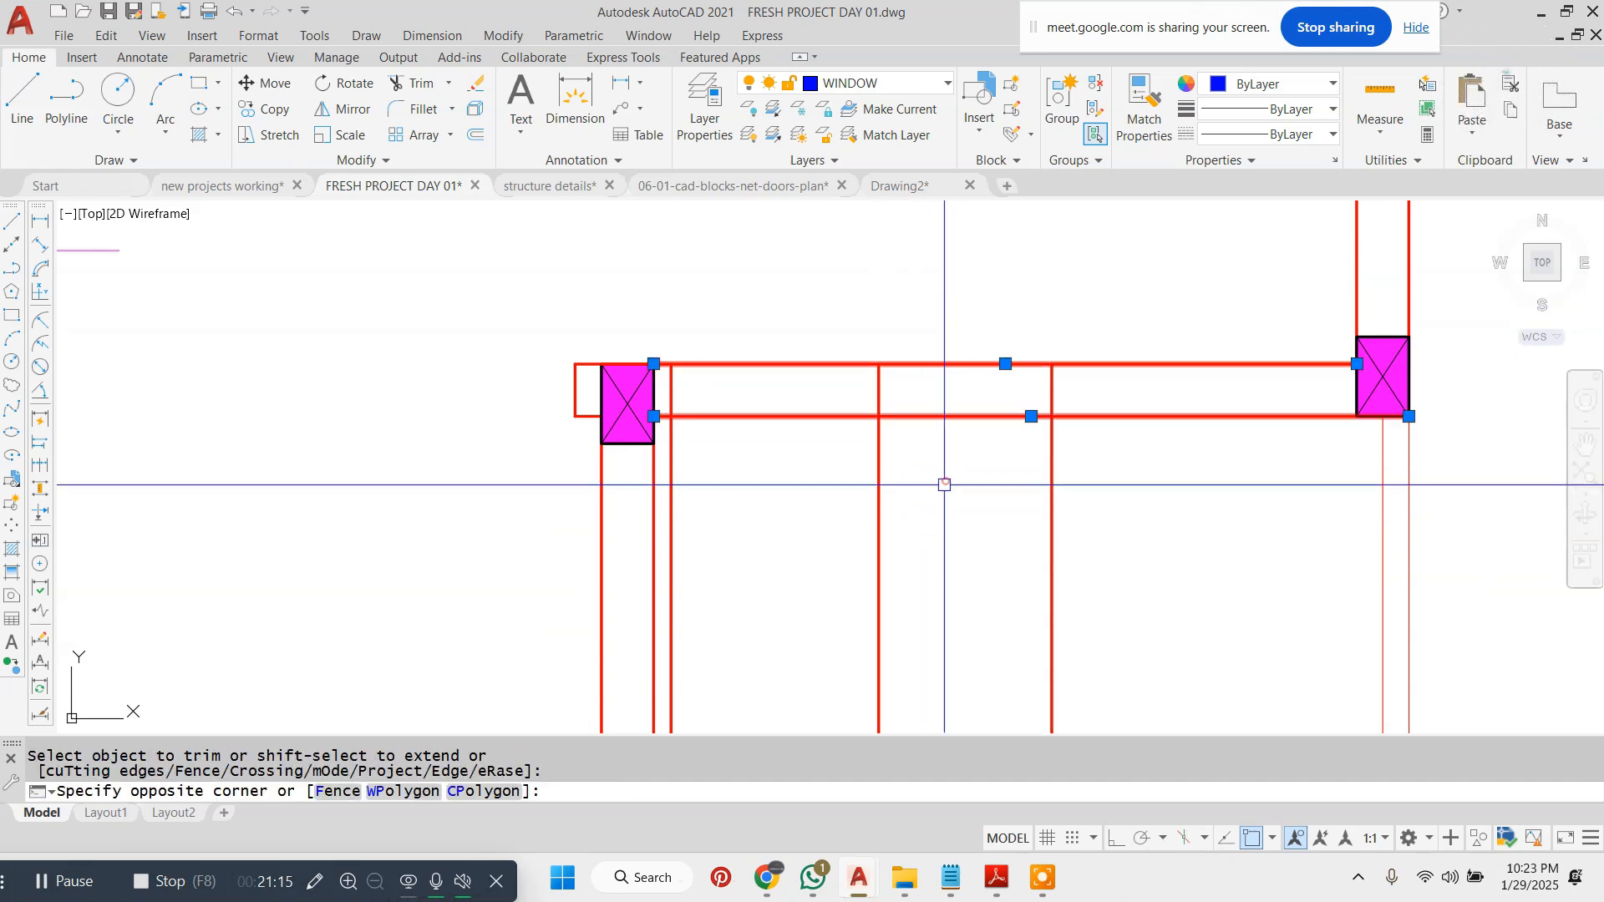
pyautogui.press('Escape')
pyautogui.press('Escape')
pyautogui.press('Return')
pyautogui.press('Return')
pyautogui.click(1149, 522)
pyautogui.click(797, 591)
# - Trim both wall lines between the 3' jambs to open the doorway, and cut the left jamb's excess below the wall
pyautogui.click(806, 324)
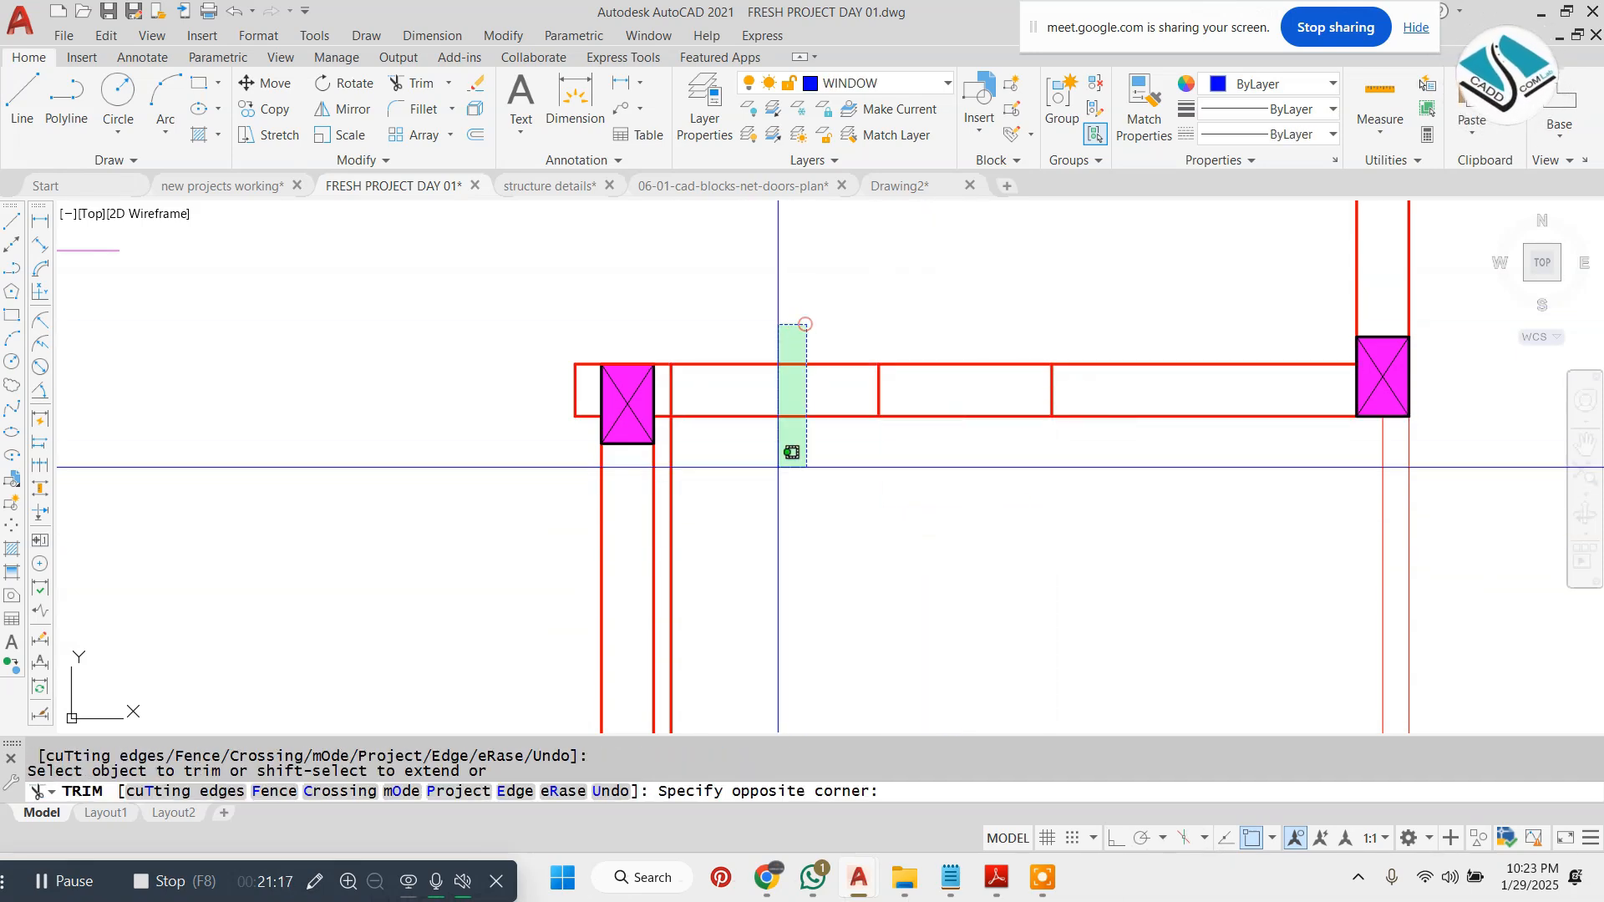
pyautogui.click(765, 495)
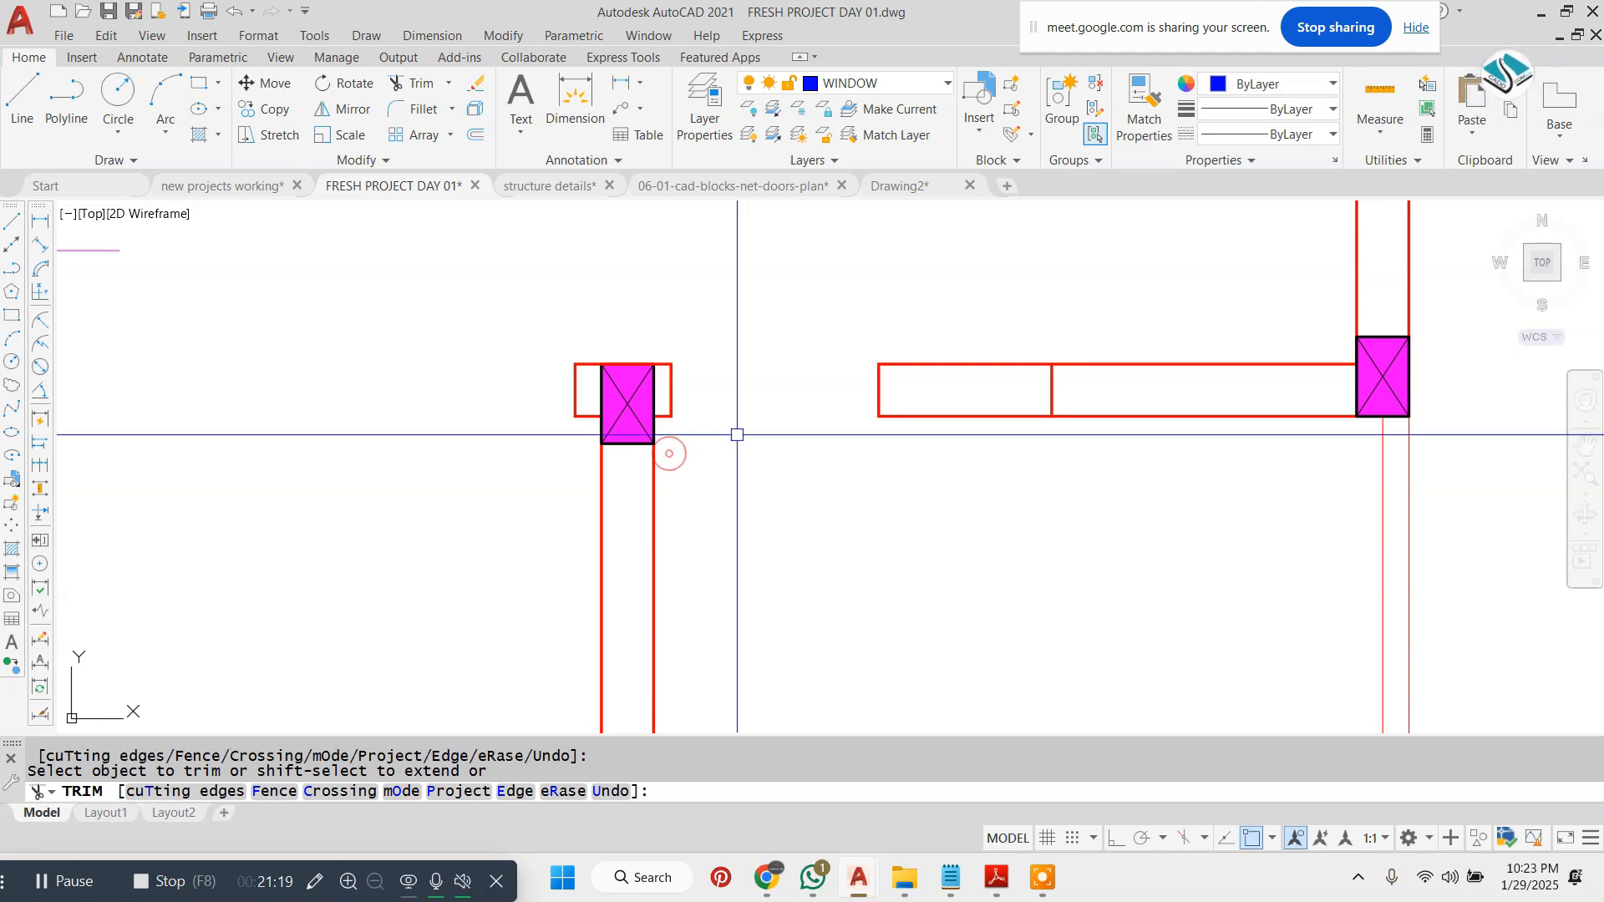
pyautogui.press('Escape')
pyautogui.press('Escape')
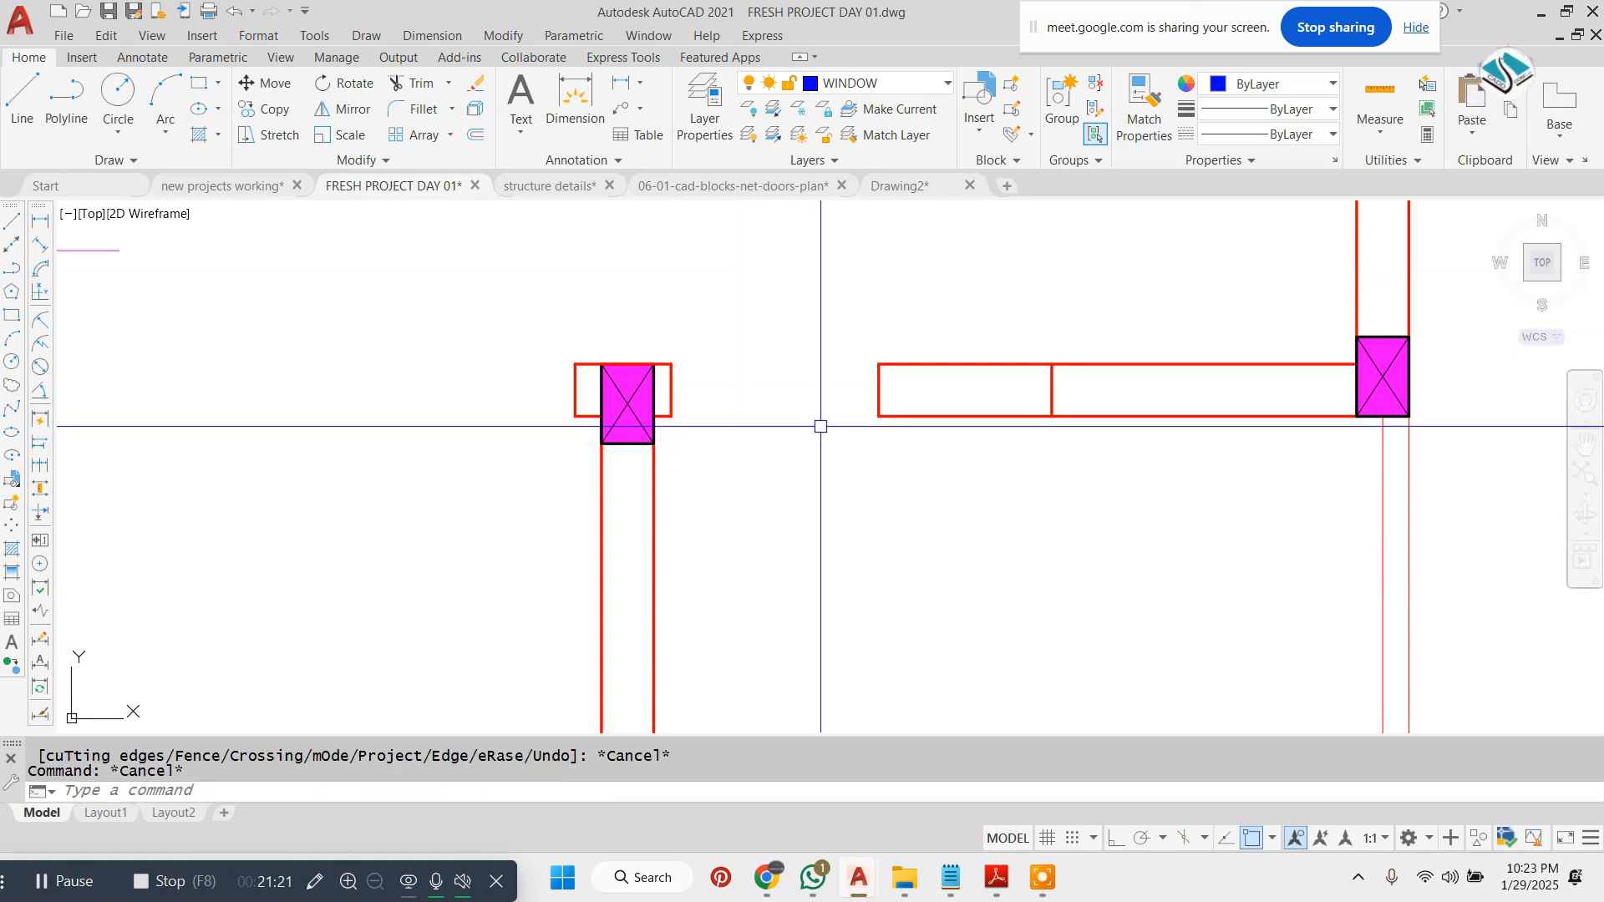
# - Erase the extra vertical line crossing the wall to the right of the opening
pyautogui.click(1052, 380)
pyautogui.write('E')
pyautogui.press('Return')
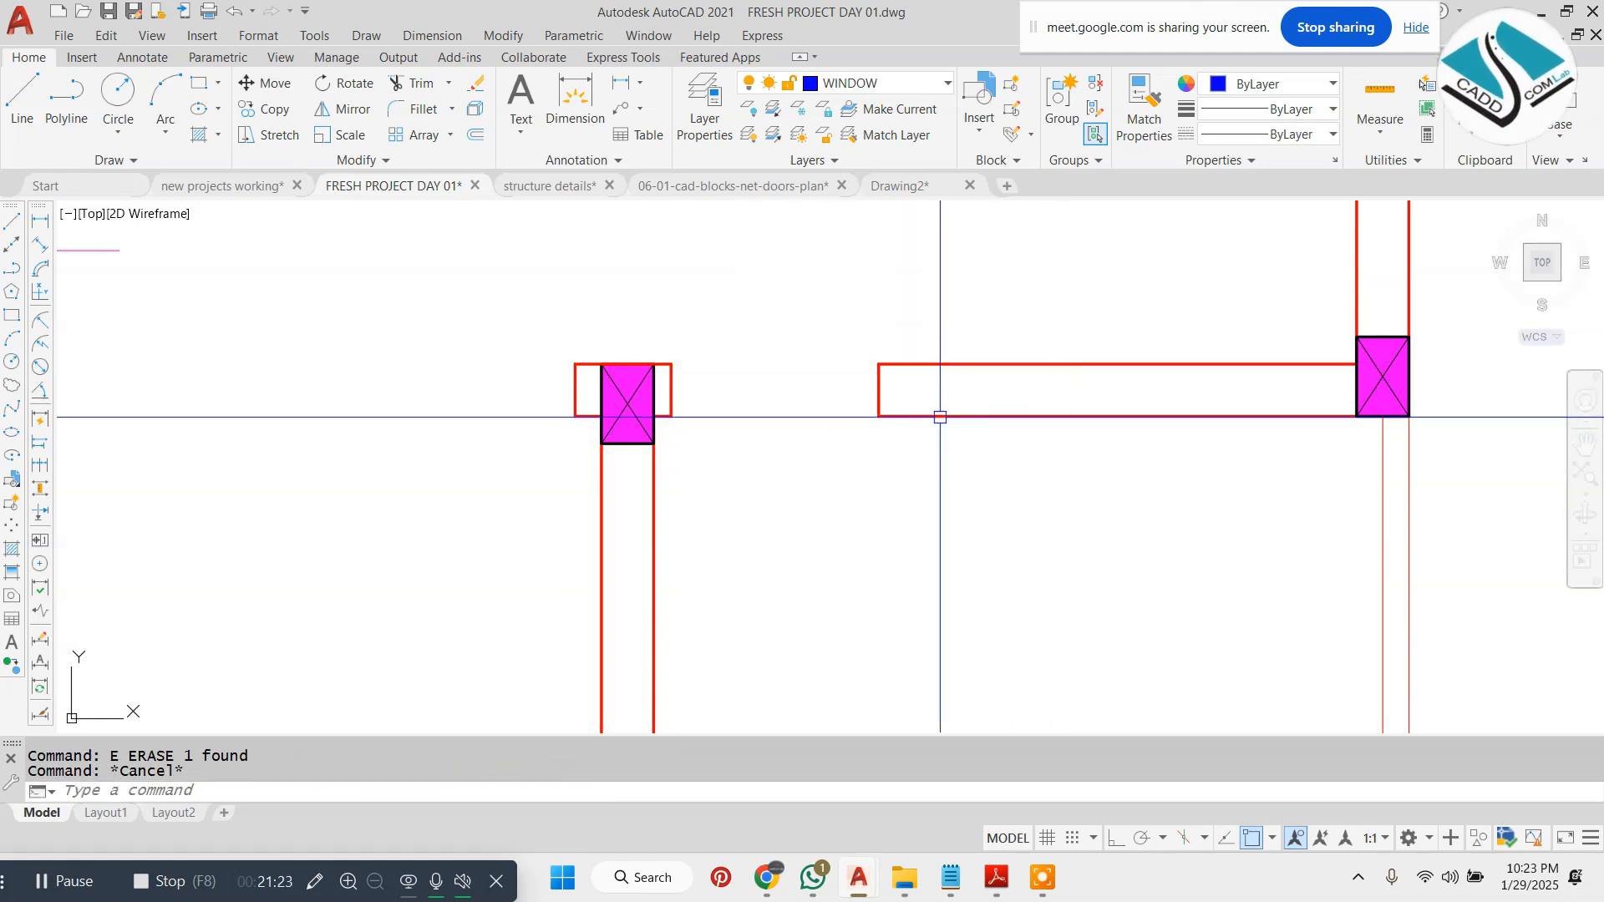
# - Look over the plan's openings and switch to the new projects working drawing to examine the dimensions around the veranda and door DW1
pyautogui.scroll(-6, 837, 418)
pyautogui.moveTo(783, 299); pyautogui.dragTo(744, 430, button='middle')
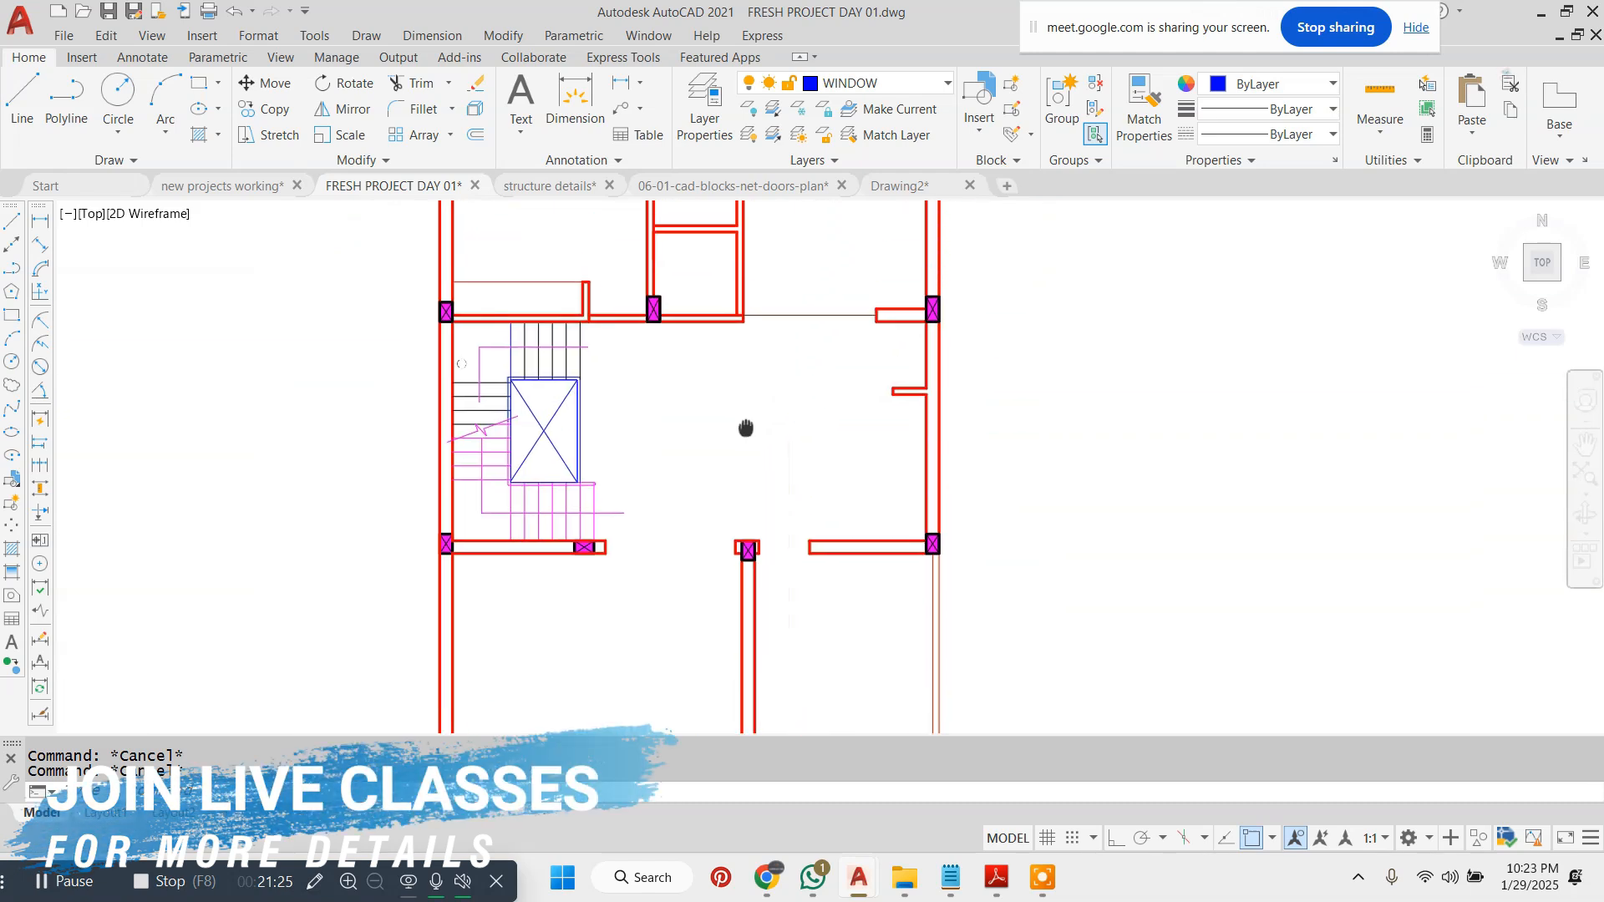
pyautogui.scroll(-2, 735, 272)
pyautogui.moveTo(735, 272)
pyautogui.mouseDown(button='middle')
pyautogui.moveTo(729, 355)
pyautogui.moveTo(714, 339)
pyautogui.mouseUp(button='middle')
pyautogui.scroll(4, 652, 291)
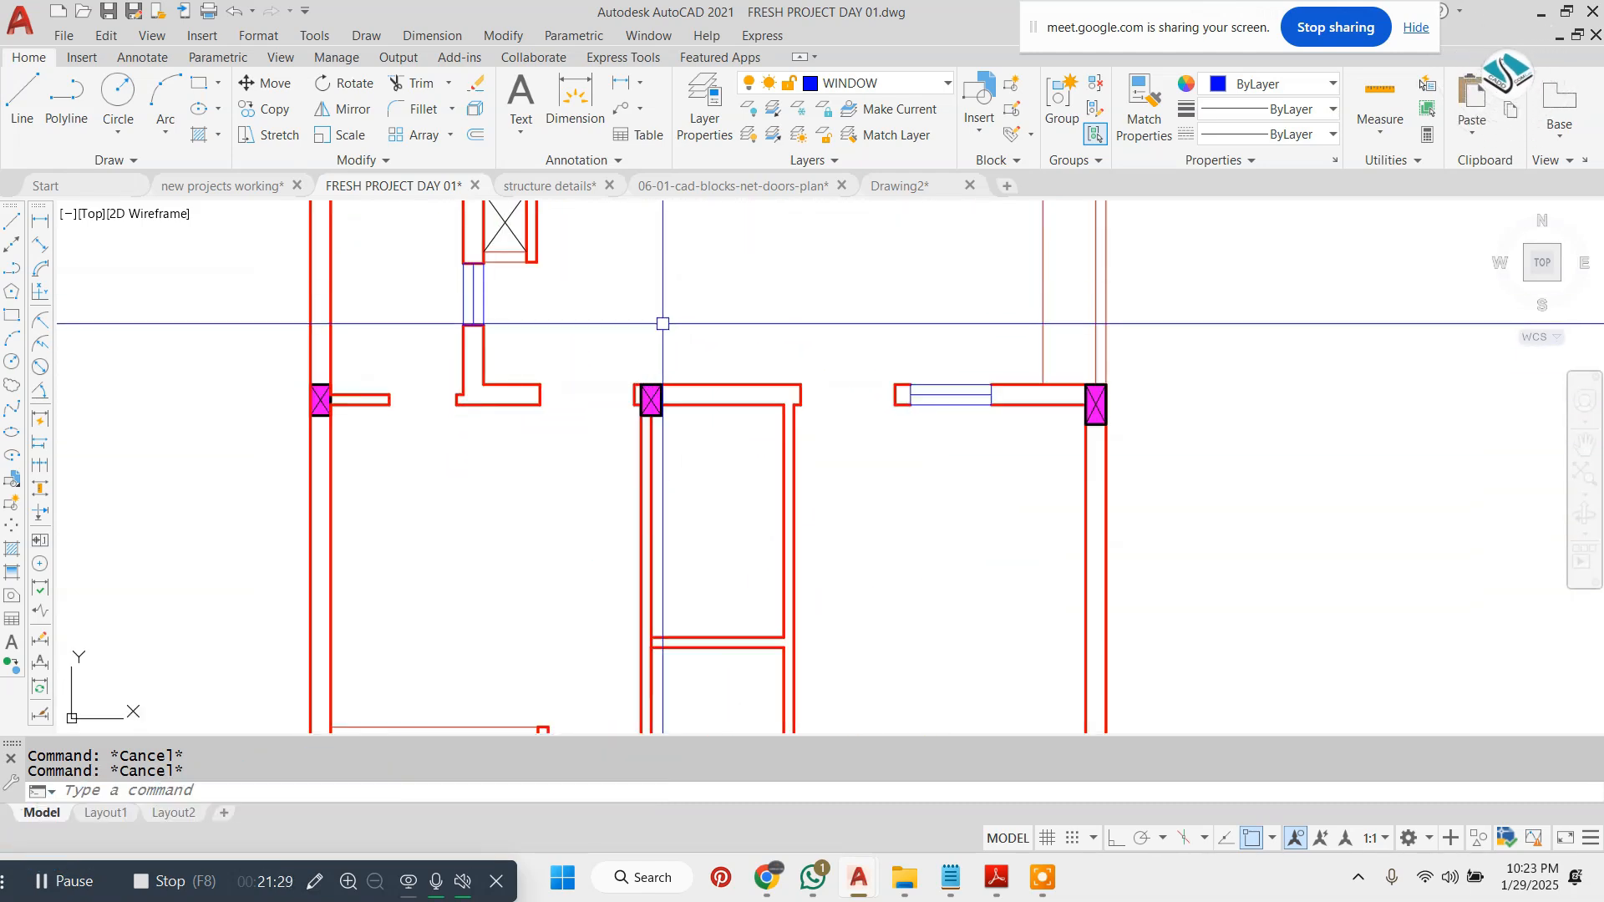
pyautogui.scroll(-2, 656, 326)
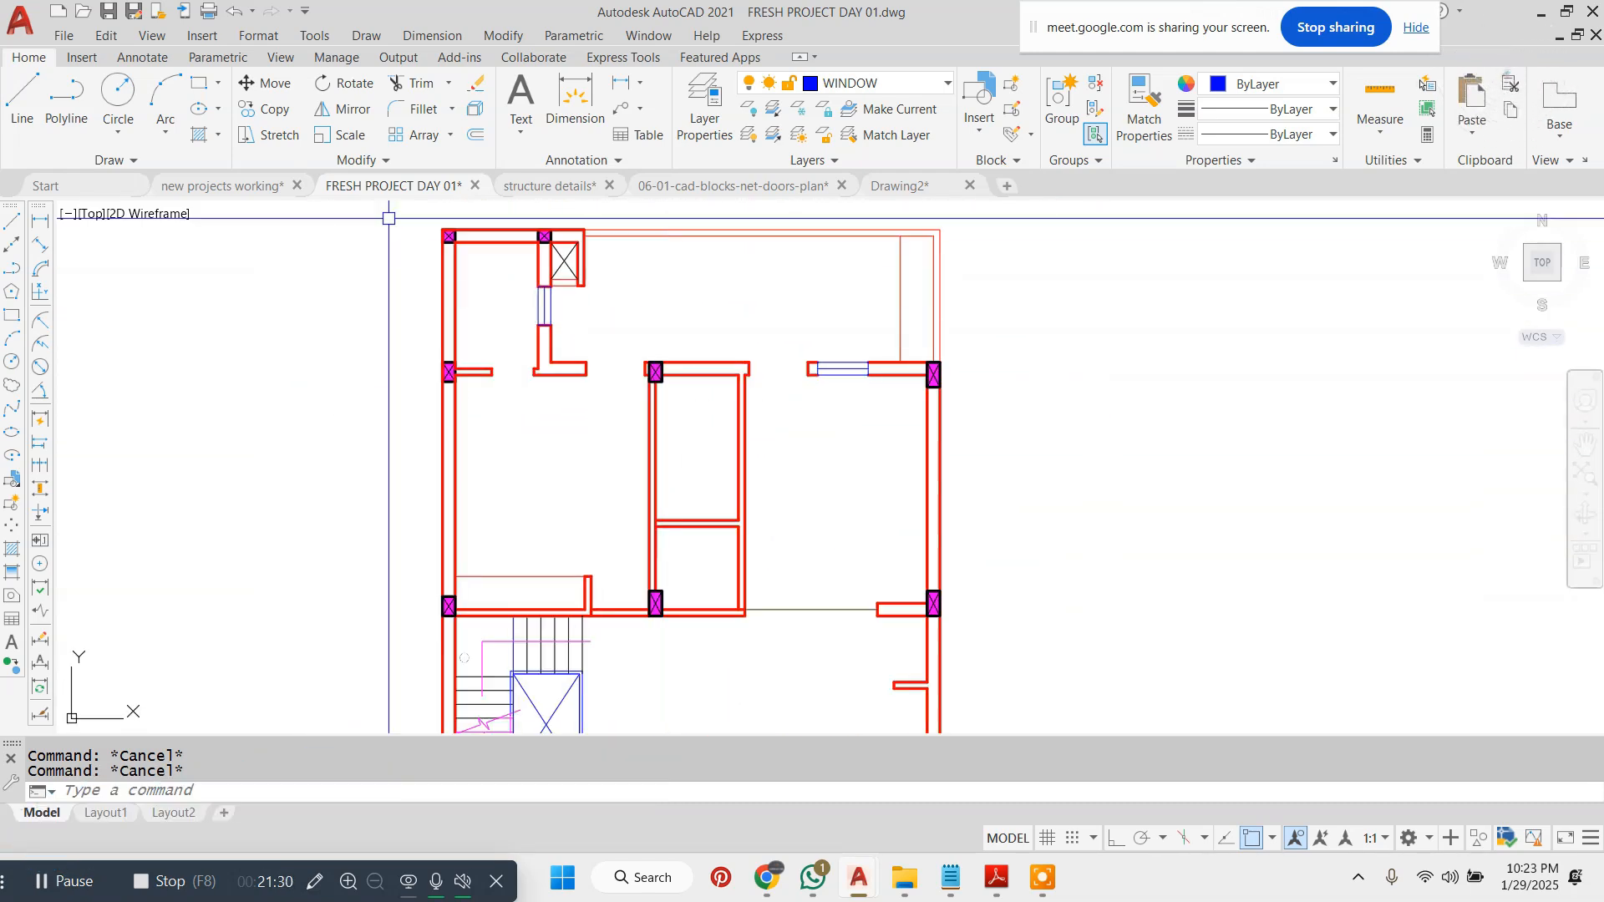
pyautogui.click(257, 186)
pyautogui.scroll(4, 393, 668)
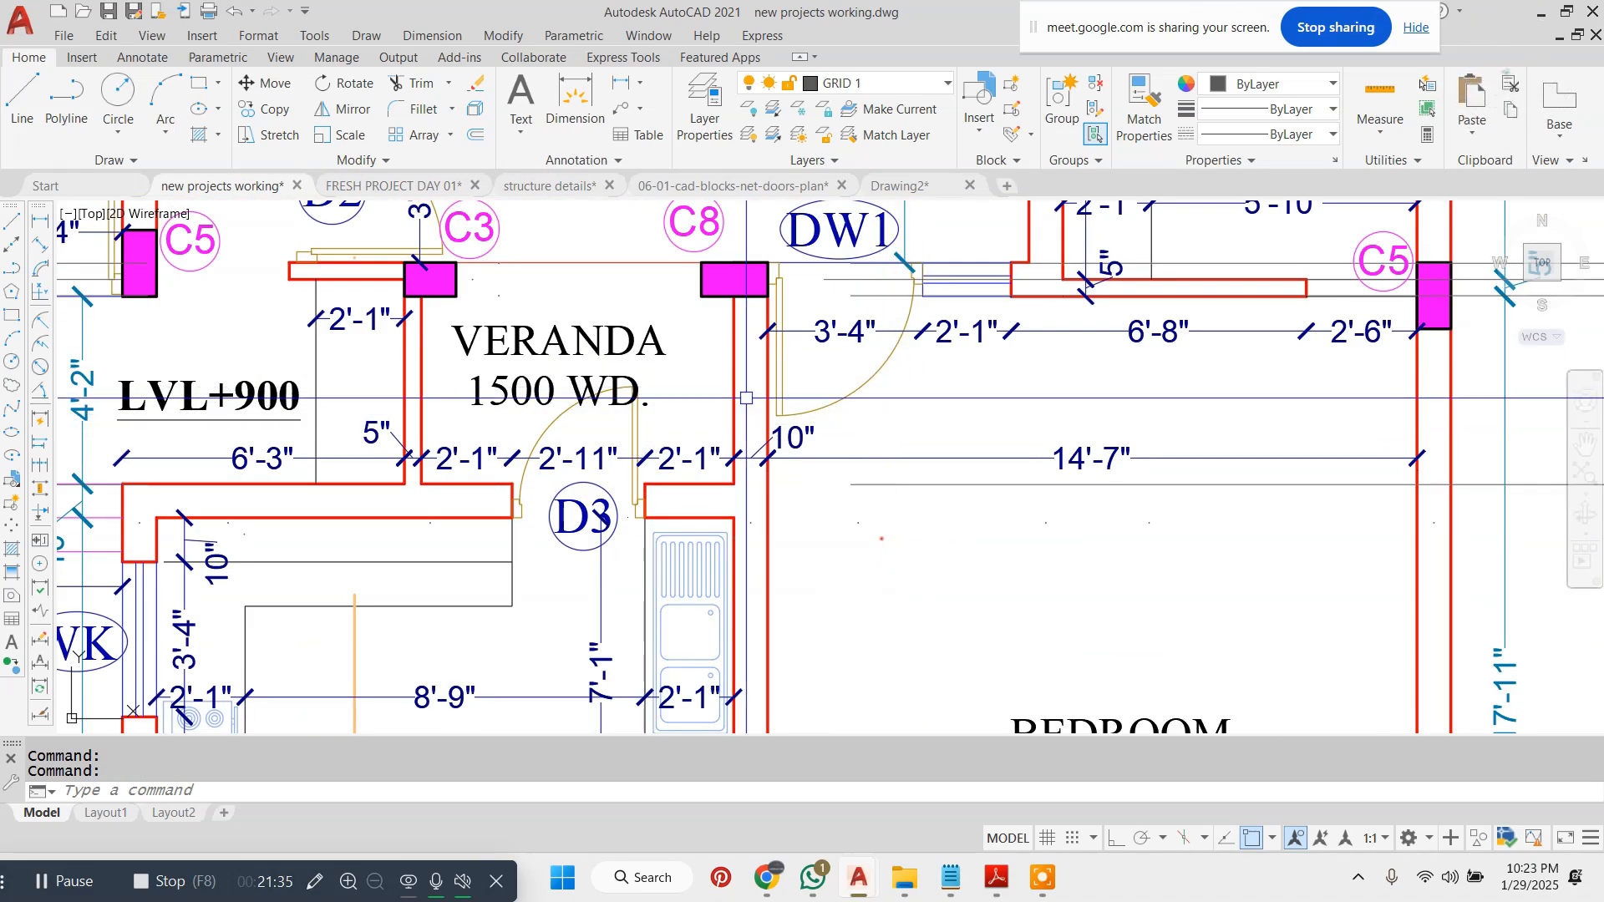
pyautogui.scroll(-3, 746, 397)
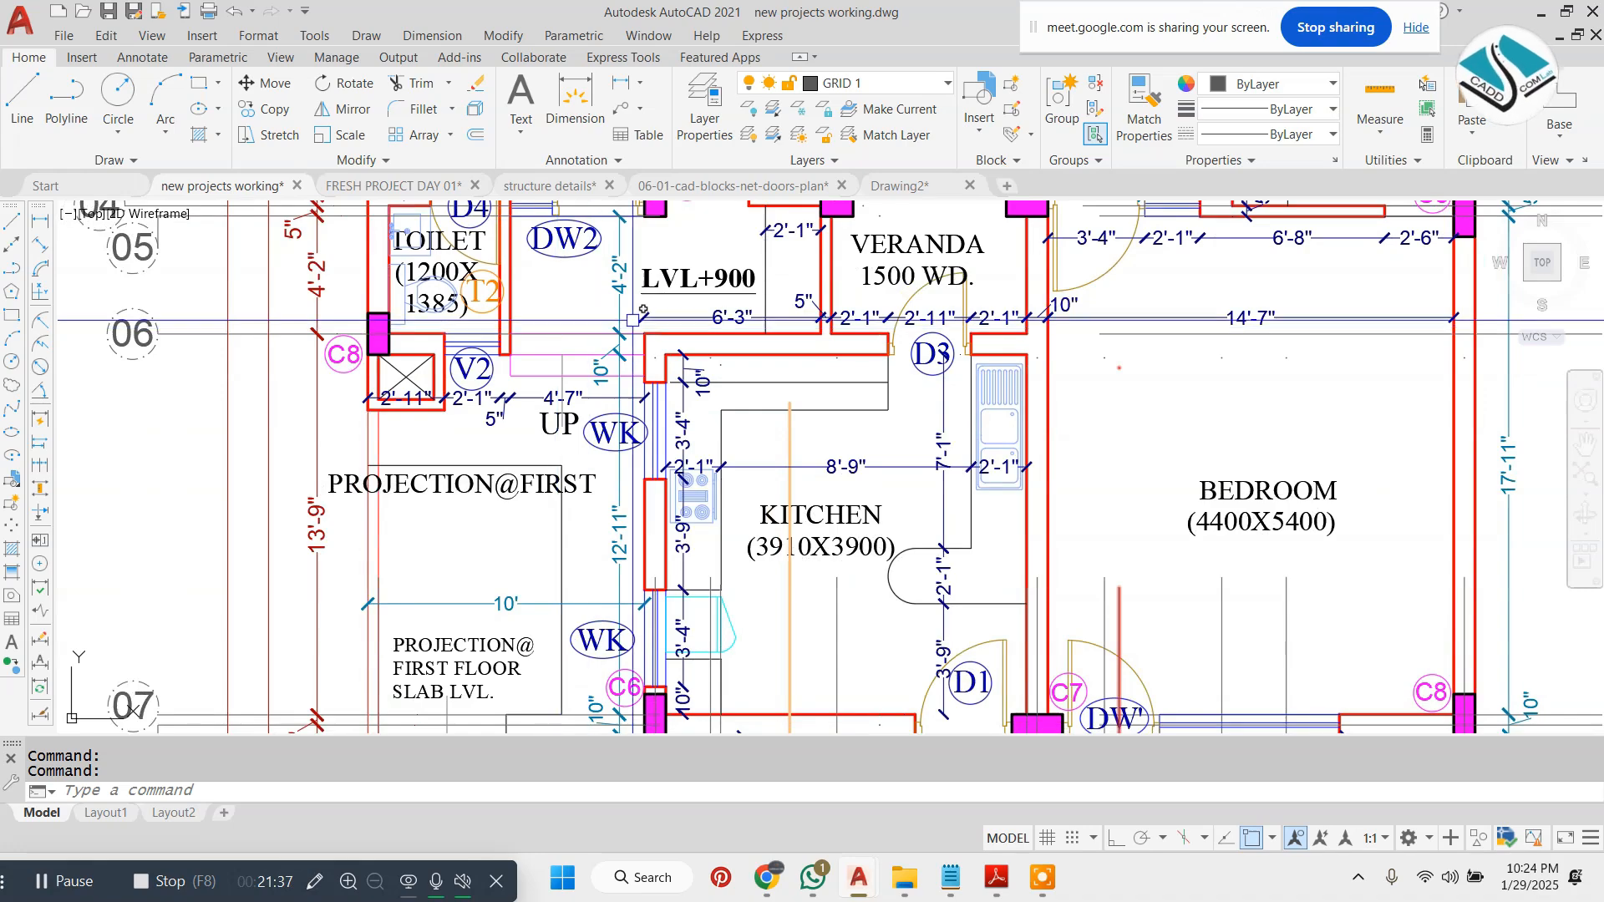
pyautogui.scroll(-8, 633, 320)
pyautogui.moveTo(917, 311); pyautogui.dragTo(796, 357, button='middle')
pyautogui.scroll(2, 780, 344)
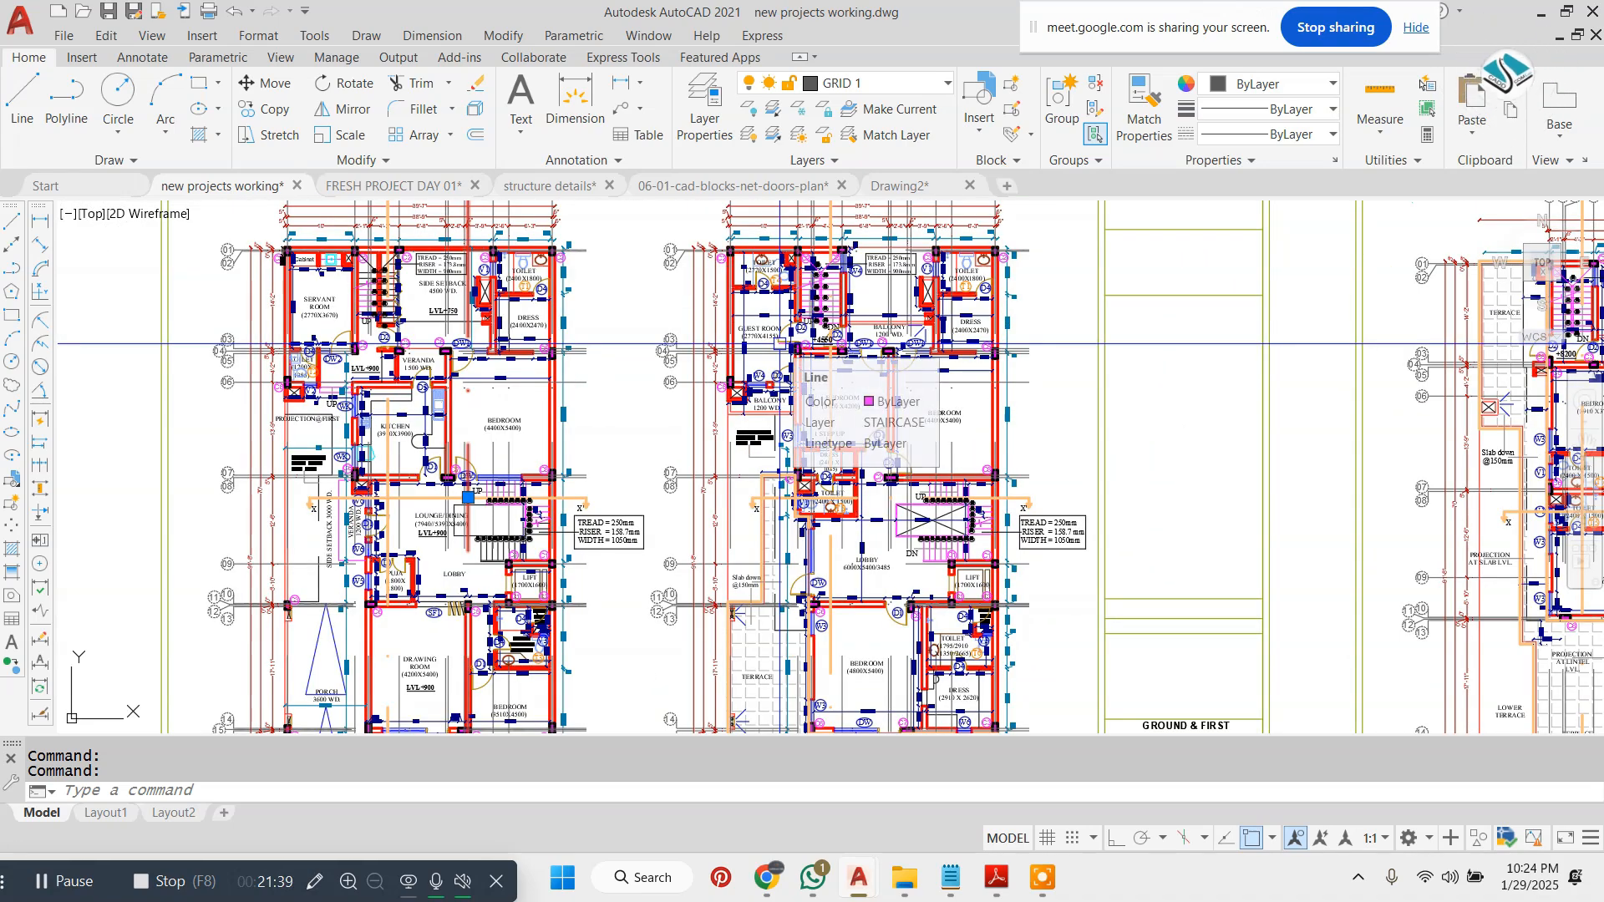
pyautogui.scroll(2, 777, 317)
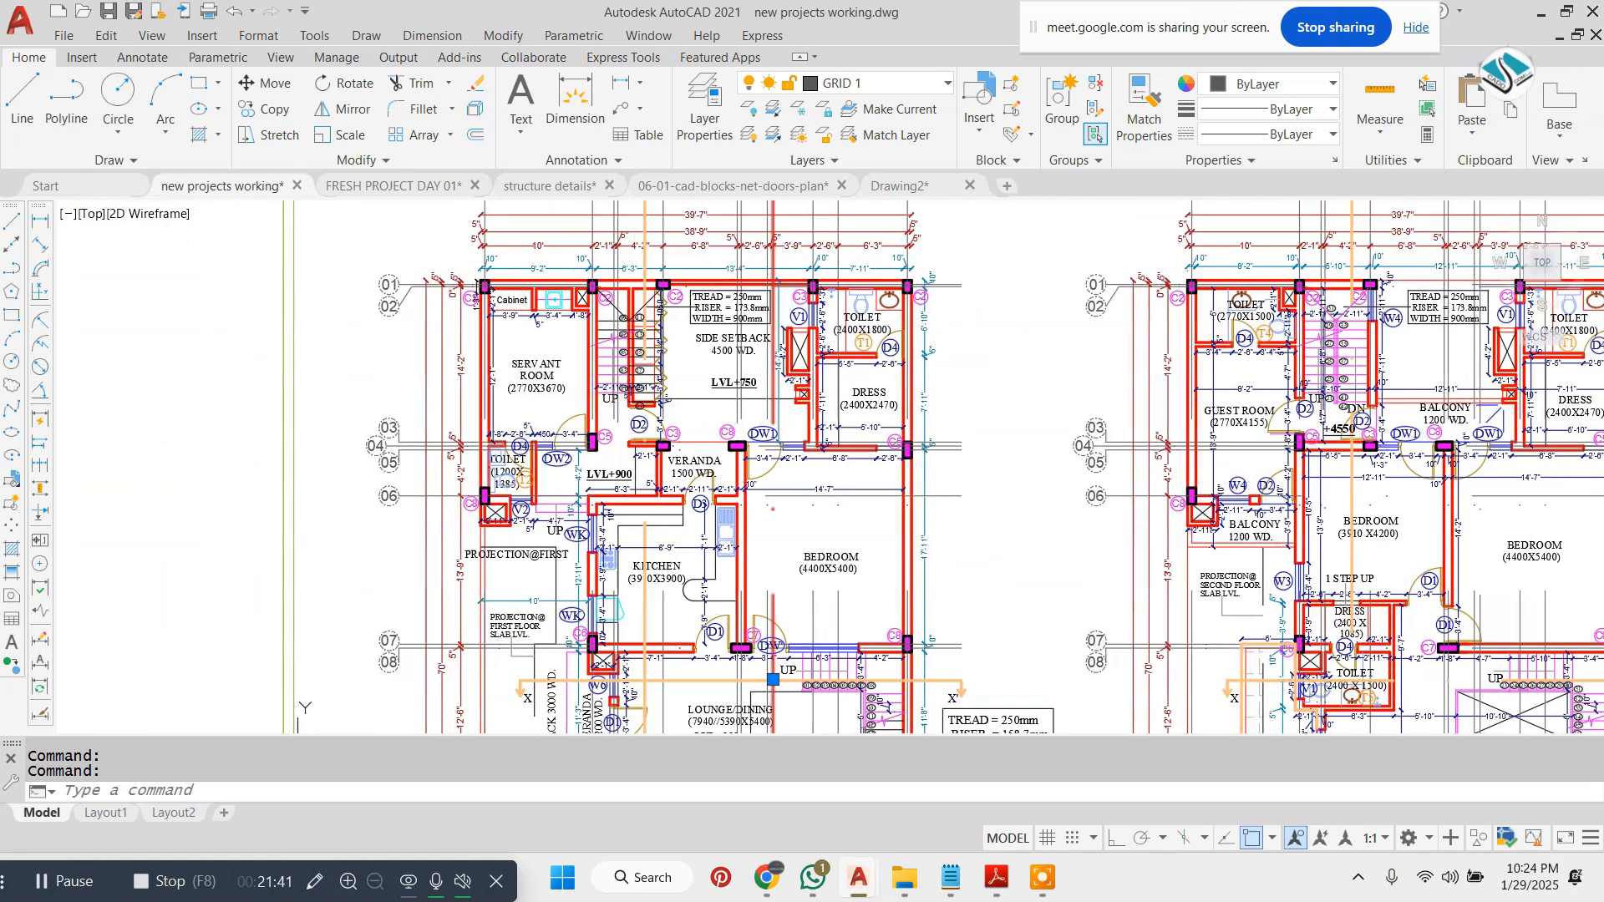
# - Switch to the 06-01-cad-blocks-net-doors-plan drawing and erase the 900 dimension beneath the plain single door next to the 830 door
pyautogui.click(388, 185)
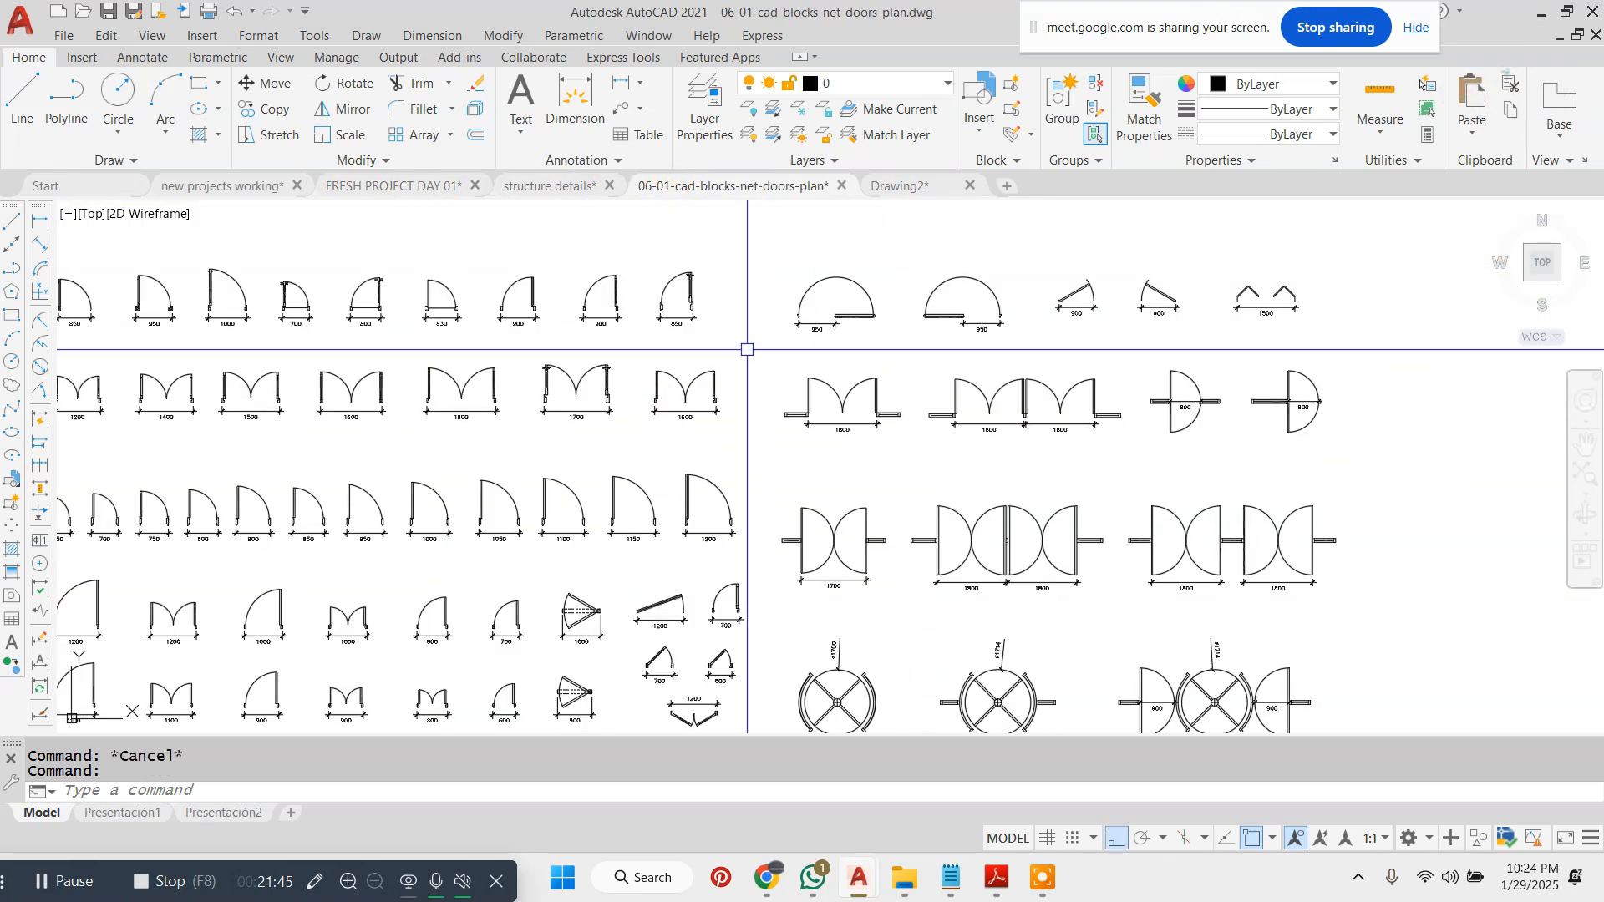
pyautogui.scroll(2, 986, 305)
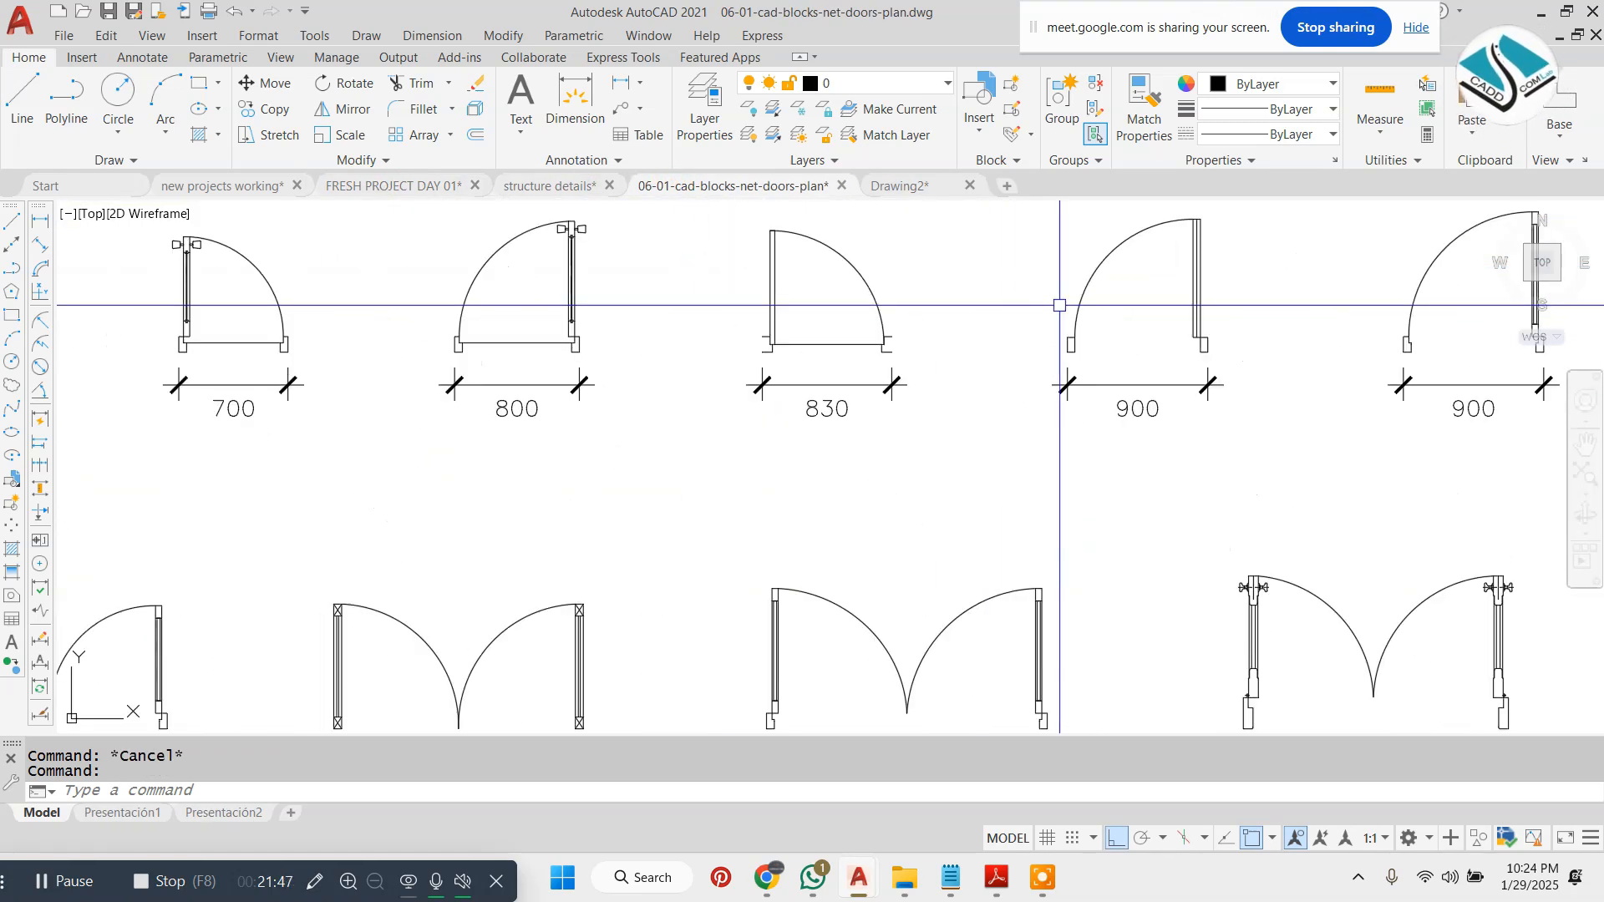
pyautogui.moveTo(545, 444); pyautogui.dragTo(229, 503, button='middle')
pyautogui.scroll(4, 819, 427)
pyautogui.click(820, 427)
pyautogui.click(756, 498)
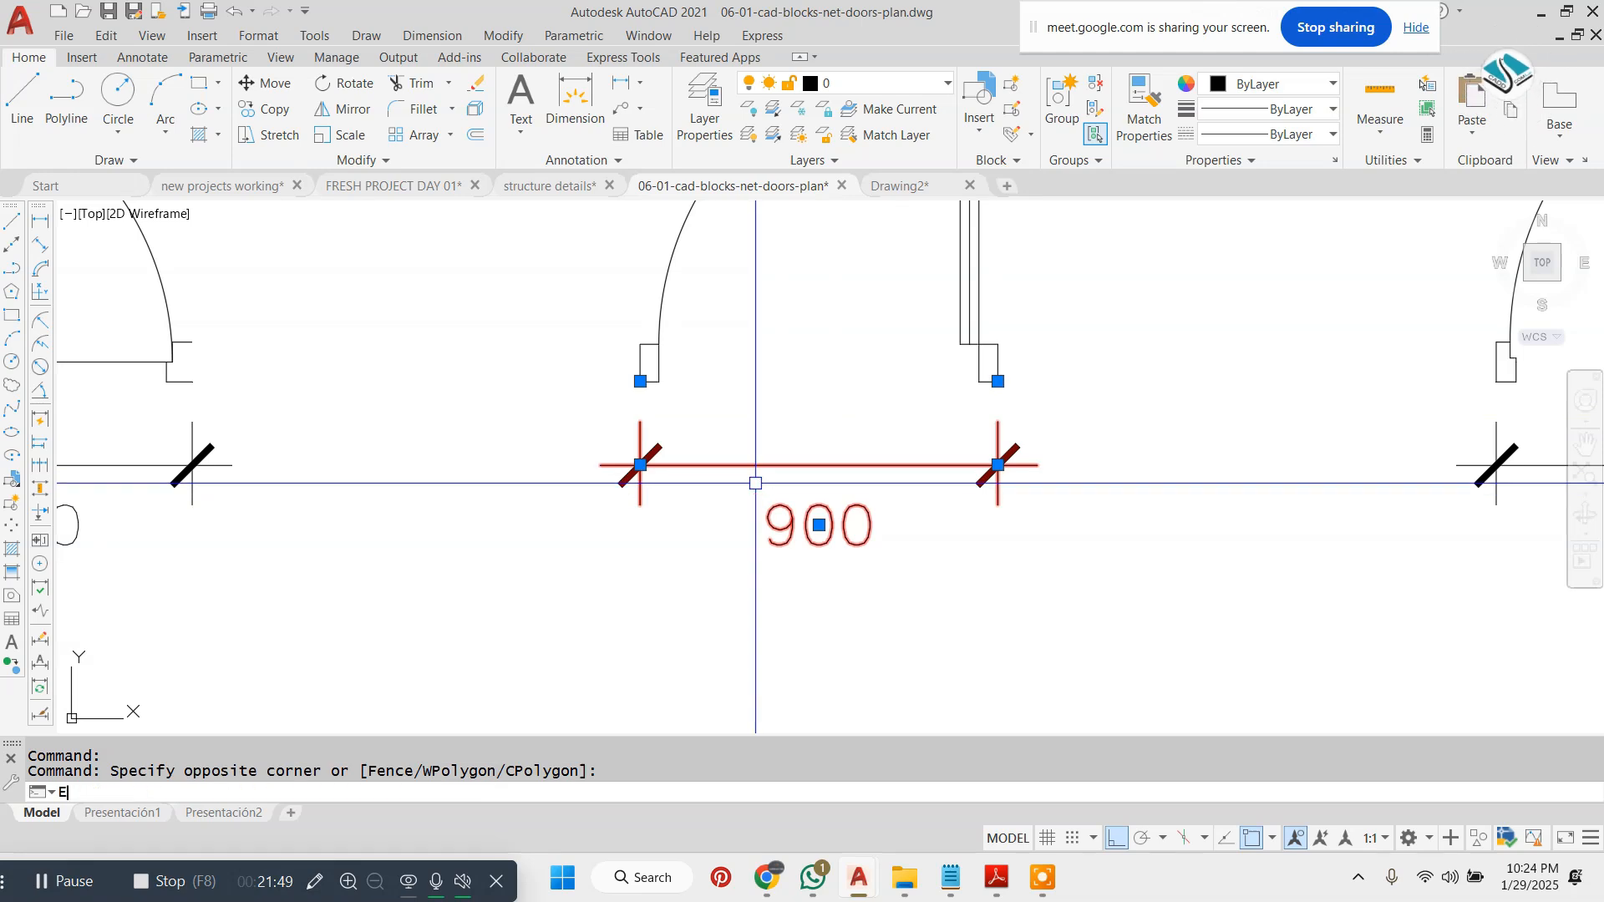
pyautogui.write('E')
pyautogui.press('Return')
pyautogui.scroll(-4, 755, 481)
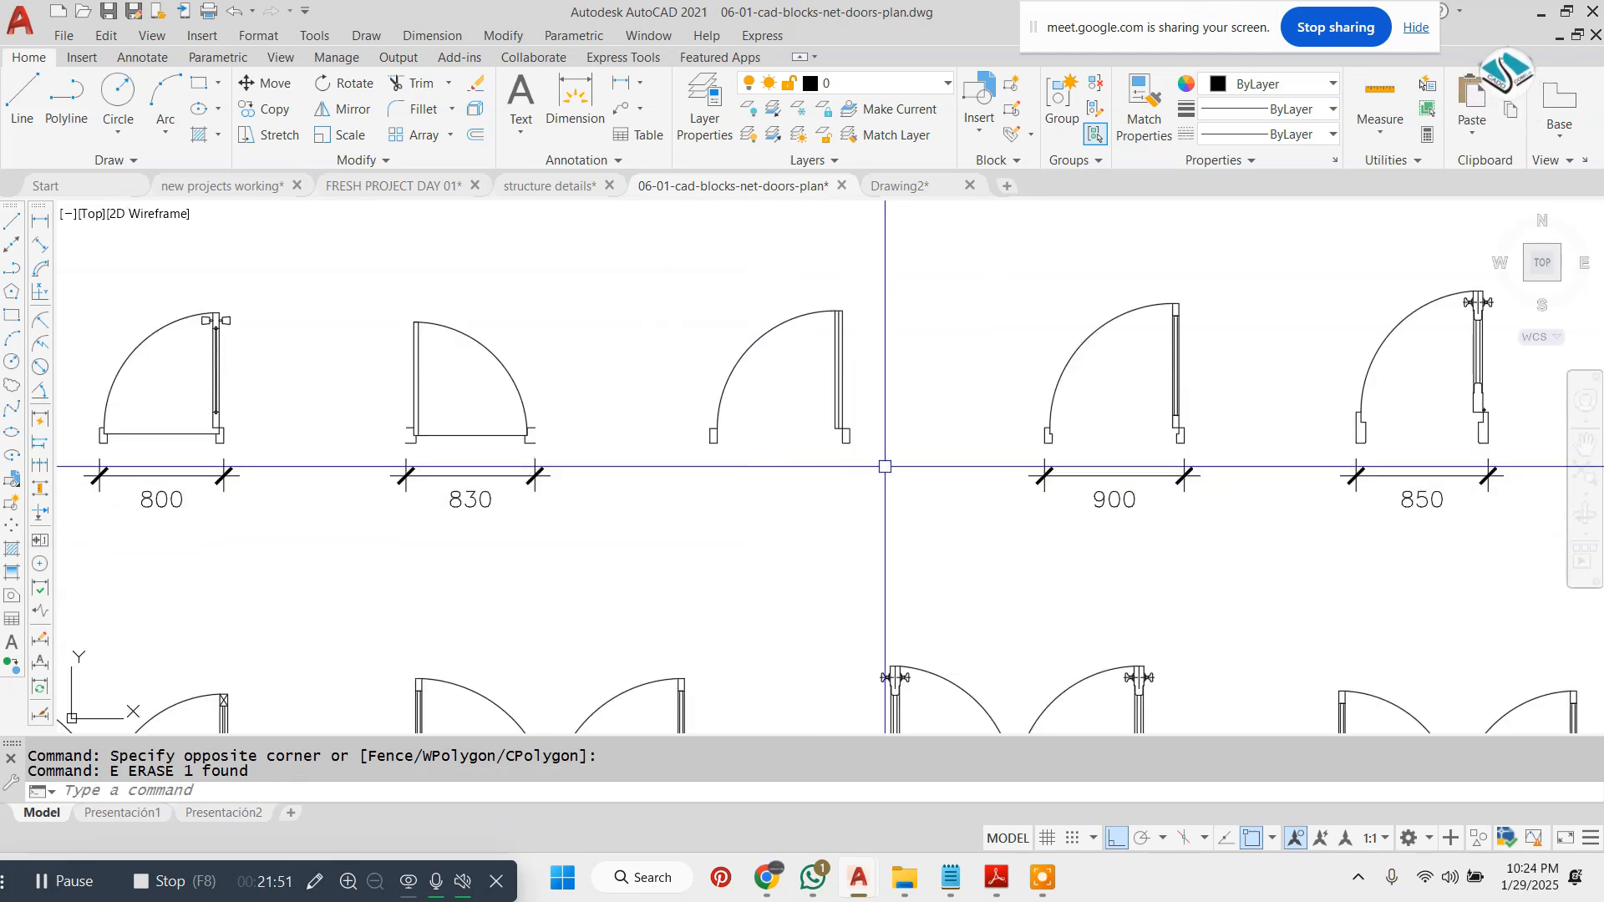
# - Copy the undimensioned single-door block and paste it into the FRESH PROJECT DAY 01 drawing beside the floor plan
pyautogui.click(916, 334)
pyautogui.click(762, 458)
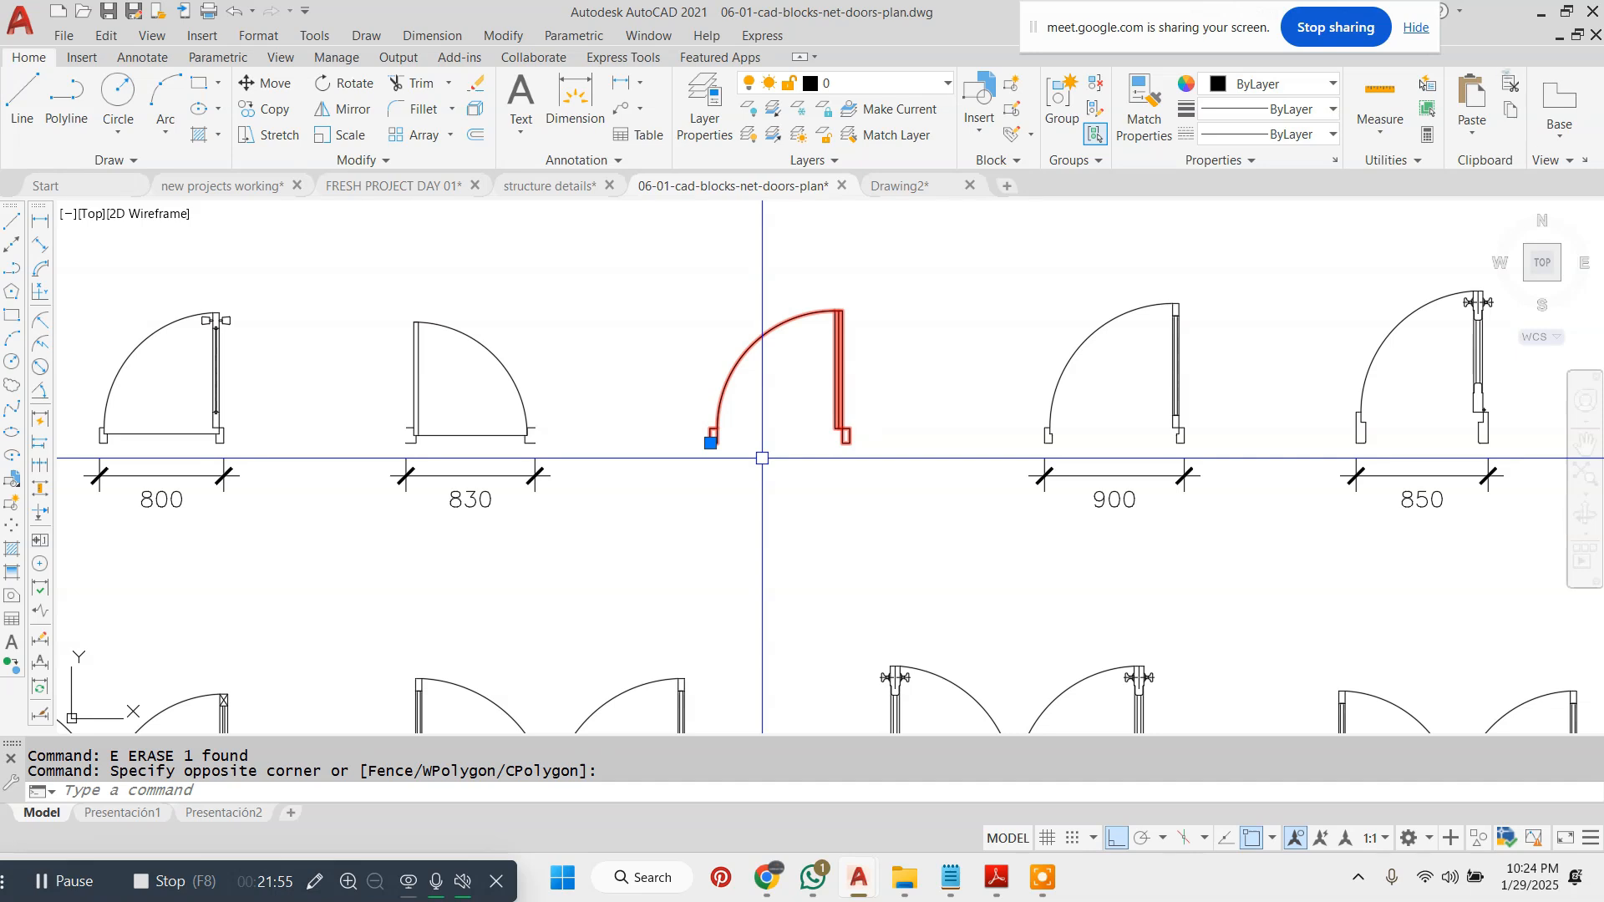
pyautogui.hotkey('ctrl', 'c')
pyautogui.click(460, 187)
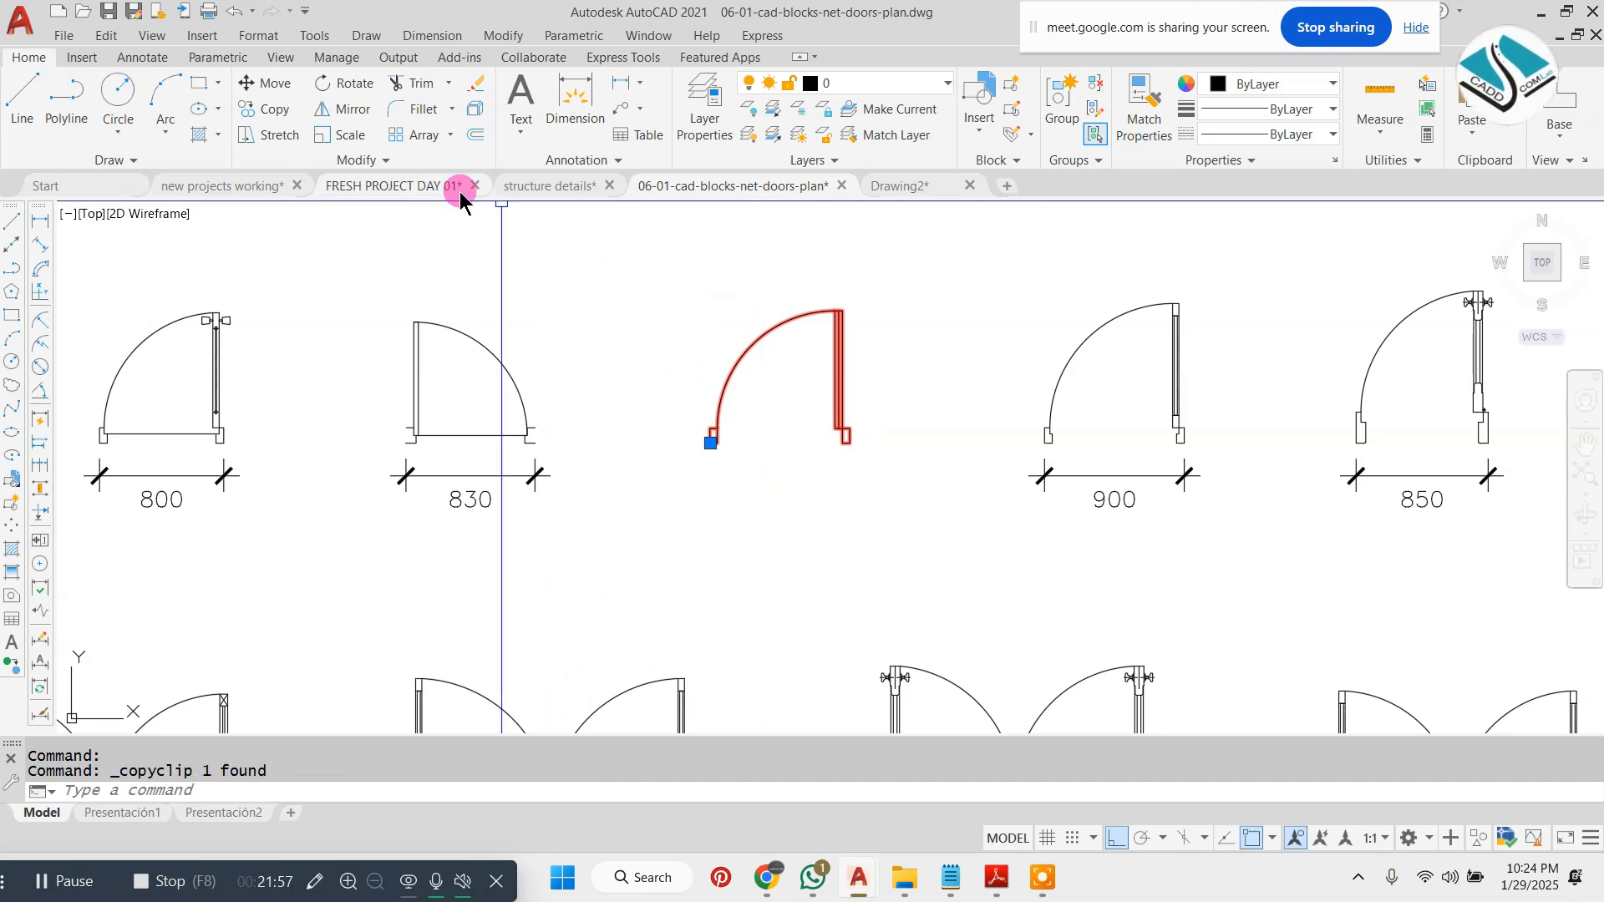
pyautogui.scroll(-3, 768, 473)
pyautogui.hotkey('ctrl', 'v')
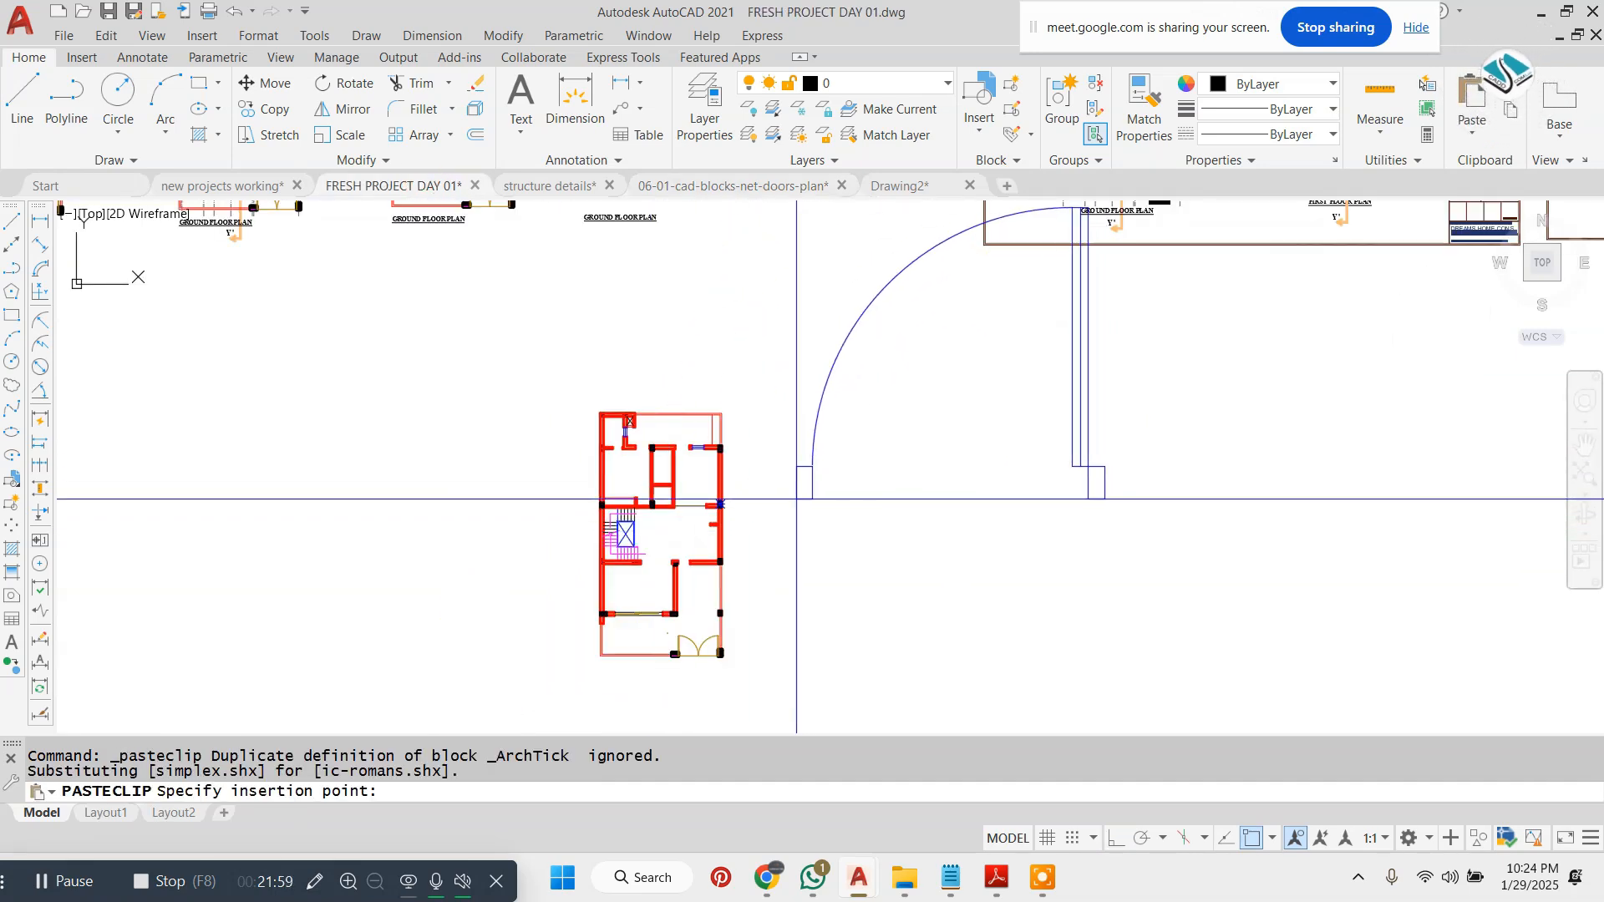
pyautogui.scroll(2, 752, 446)
pyautogui.click(800, 443)
pyautogui.click(741, 480)
pyautogui.write('sc')
pyautogui.press('space')
pyautogui.scroll(4, 656, 450)
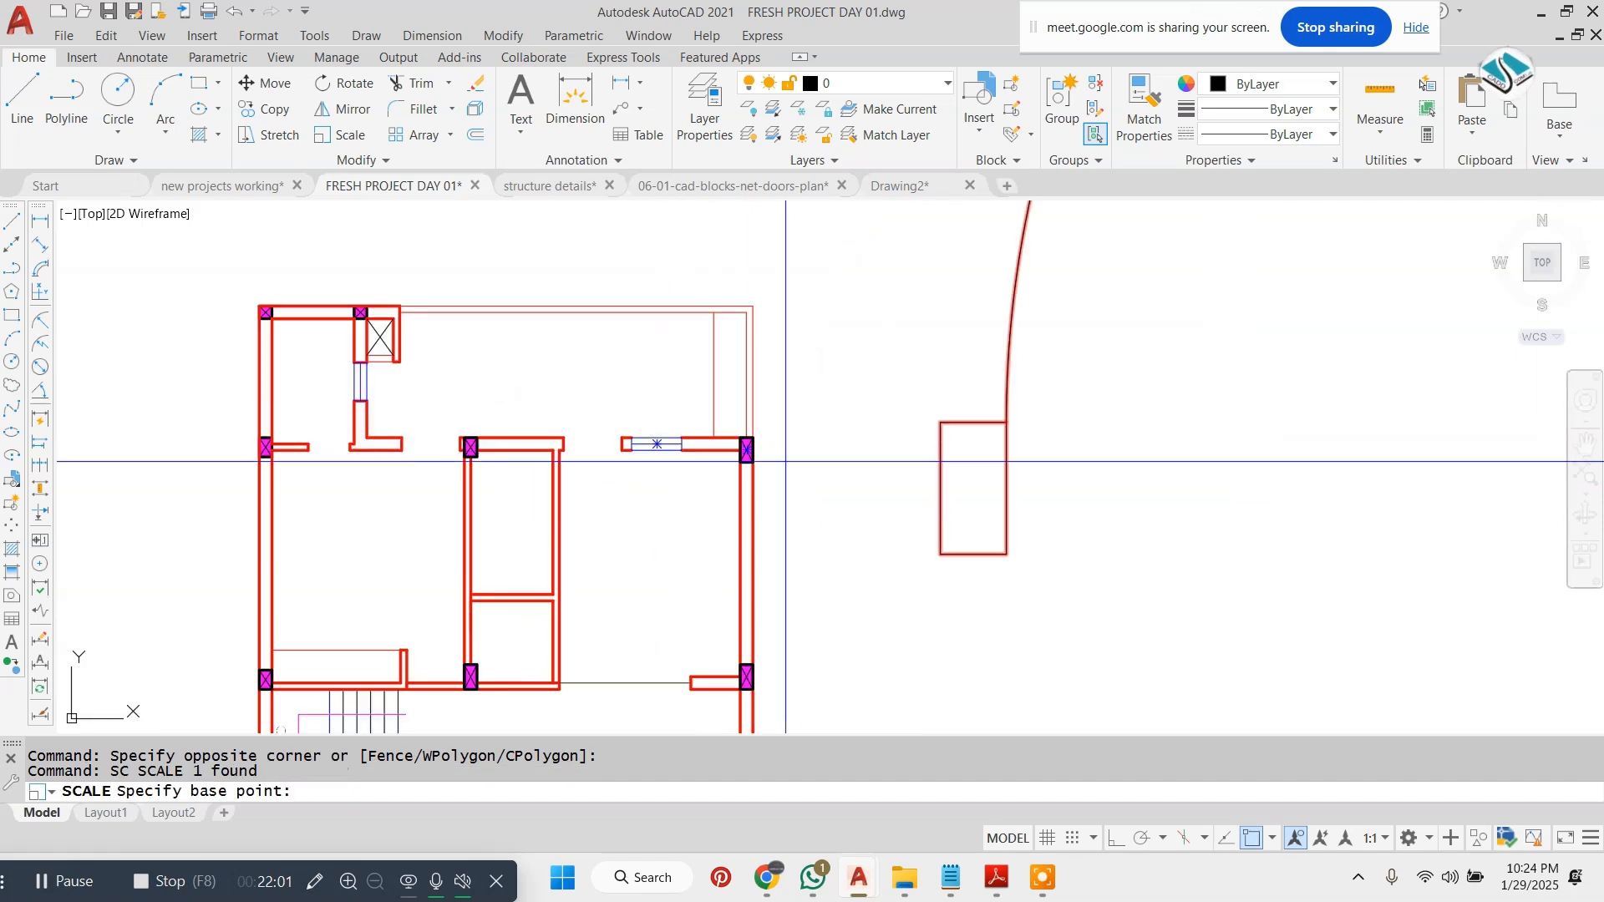
pyautogui.click(784, 464)
pyautogui.press('Escape')
# - Assign the pasted door block to the door layer
pyautogui.scroll(4, 804, 455)
pyautogui.click(1040, 405)
pyautogui.click(959, 460)
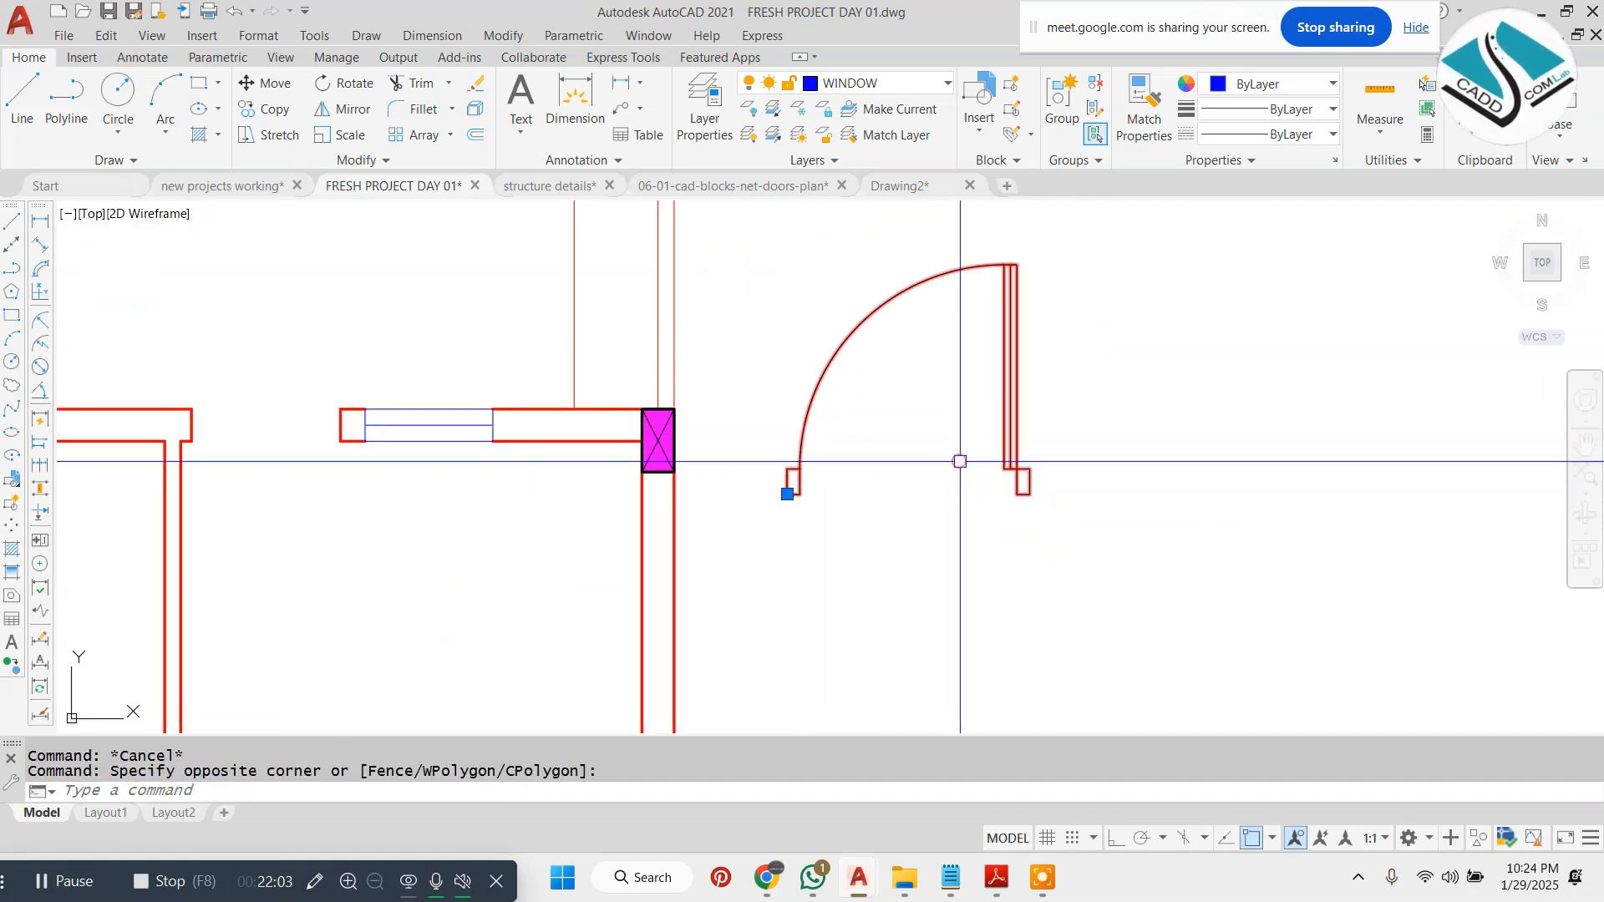
pyautogui.click(889, 90)
pyautogui.write('do')
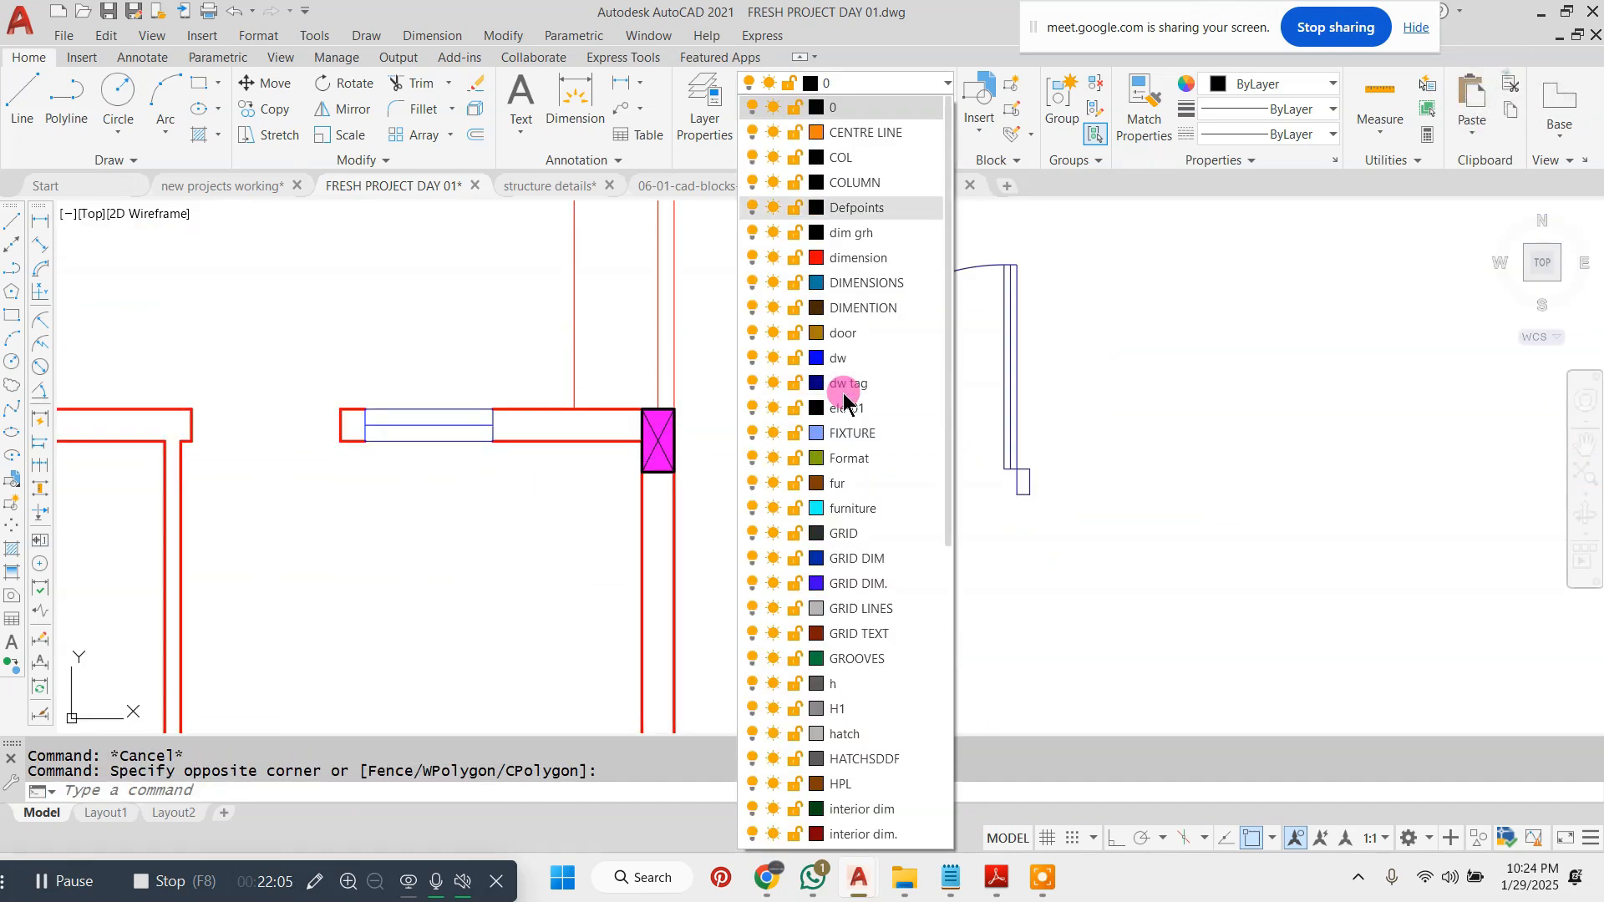
pyautogui.click(848, 334)
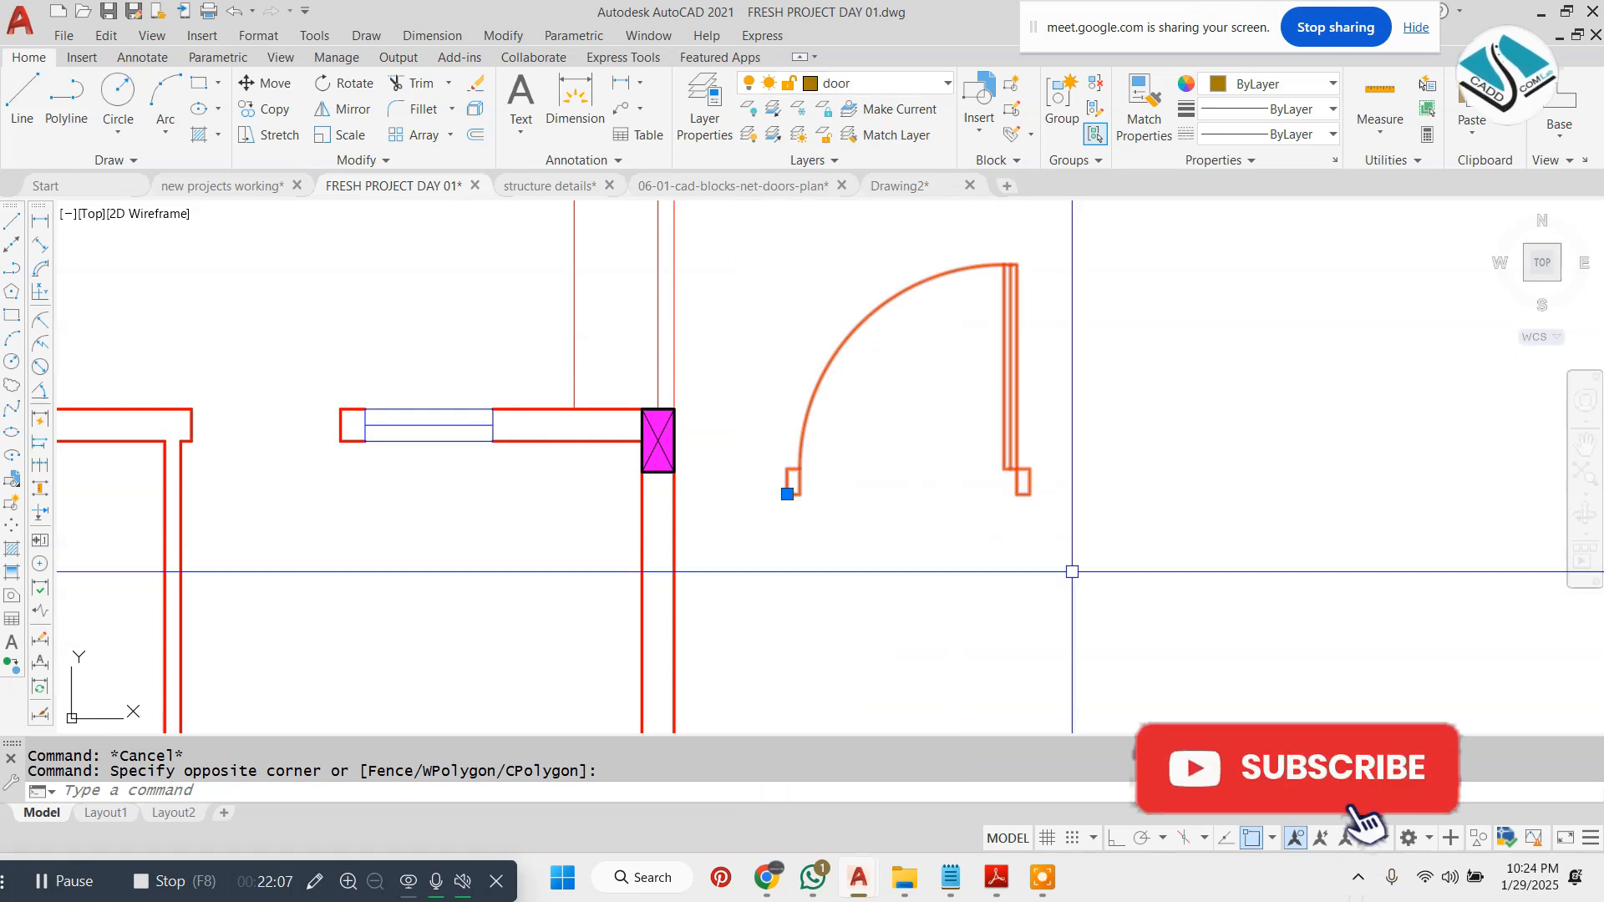
pyautogui.press('Escape')
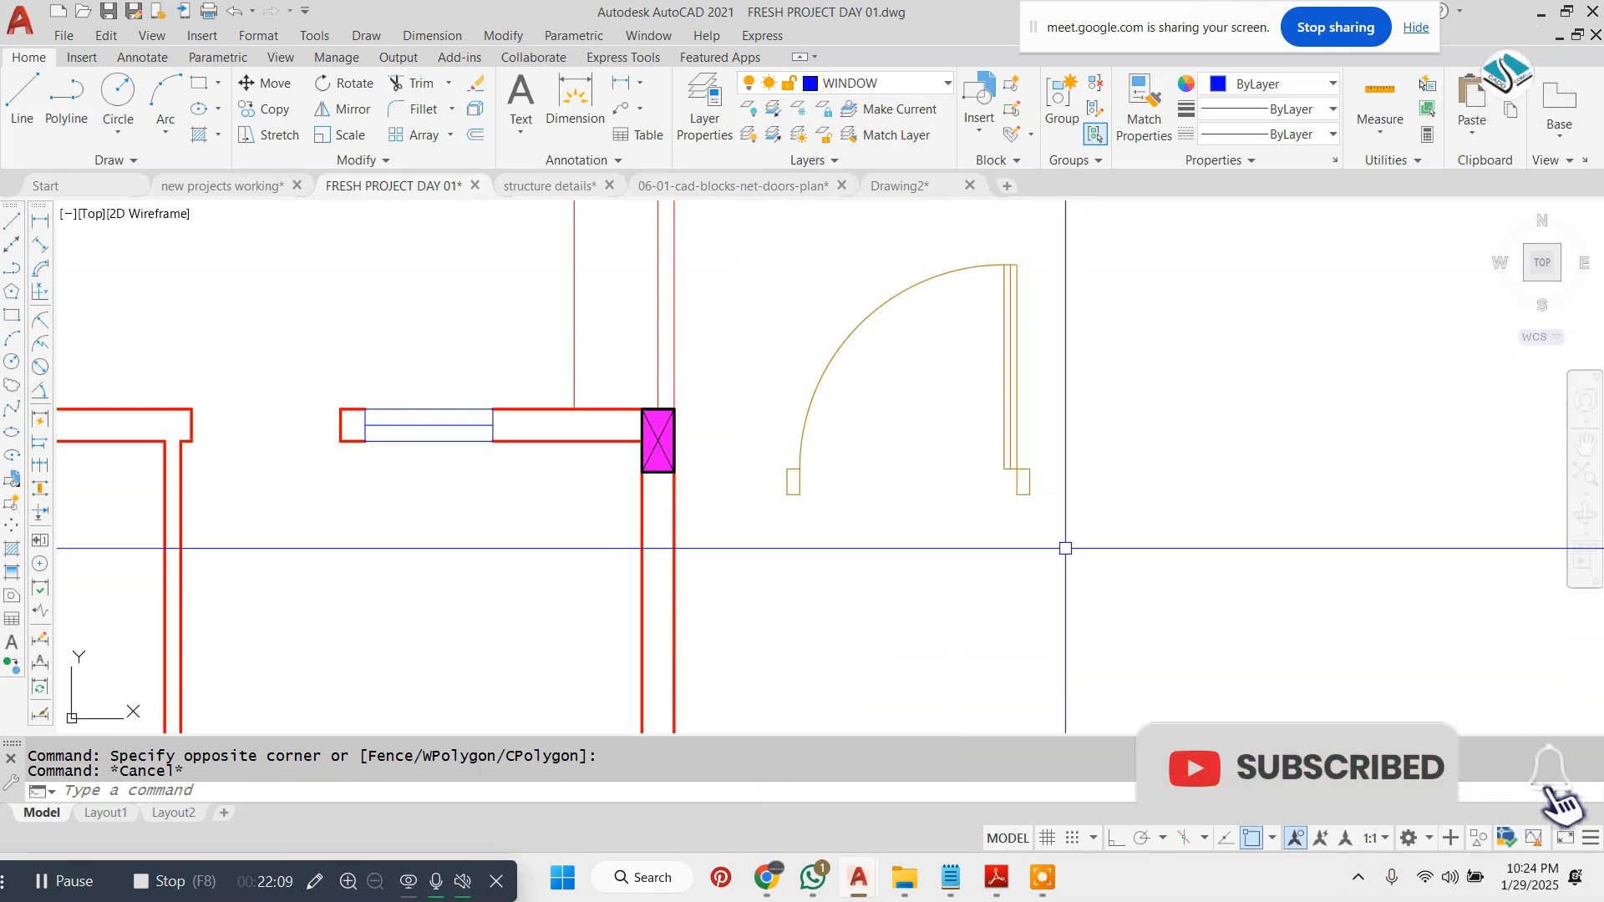
# - Mirror the door block about a vertical line on its hinge side and erase the original block
pyautogui.moveTo(902, 441); pyautogui.dragTo(1058, 434, button='middle')
pyautogui.click(1236, 372)
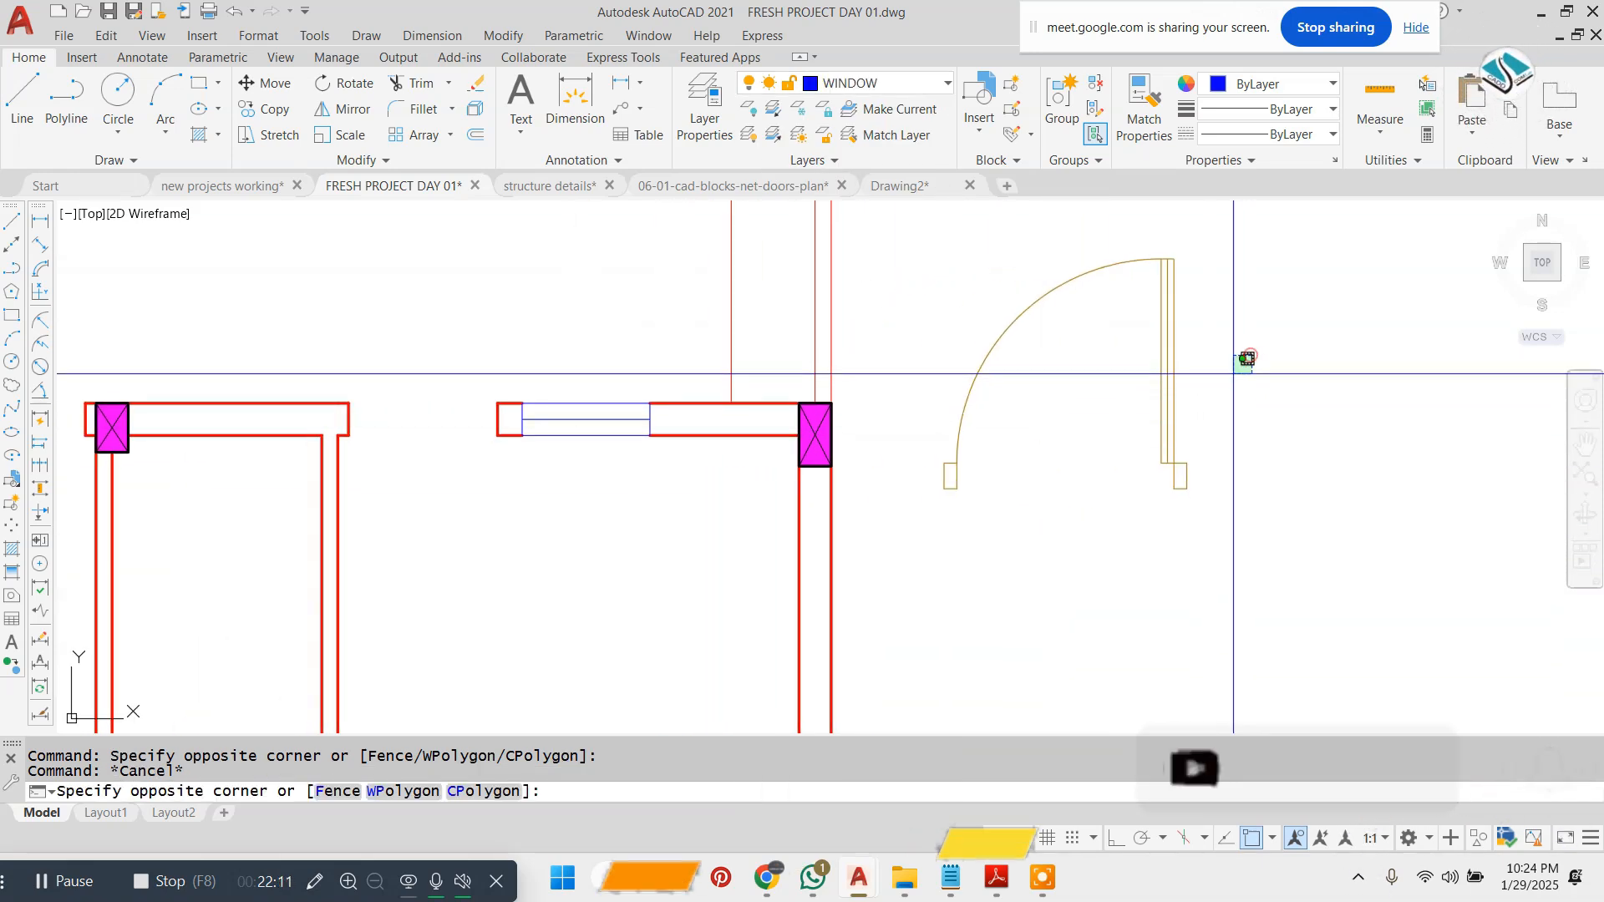
pyautogui.click(1083, 490)
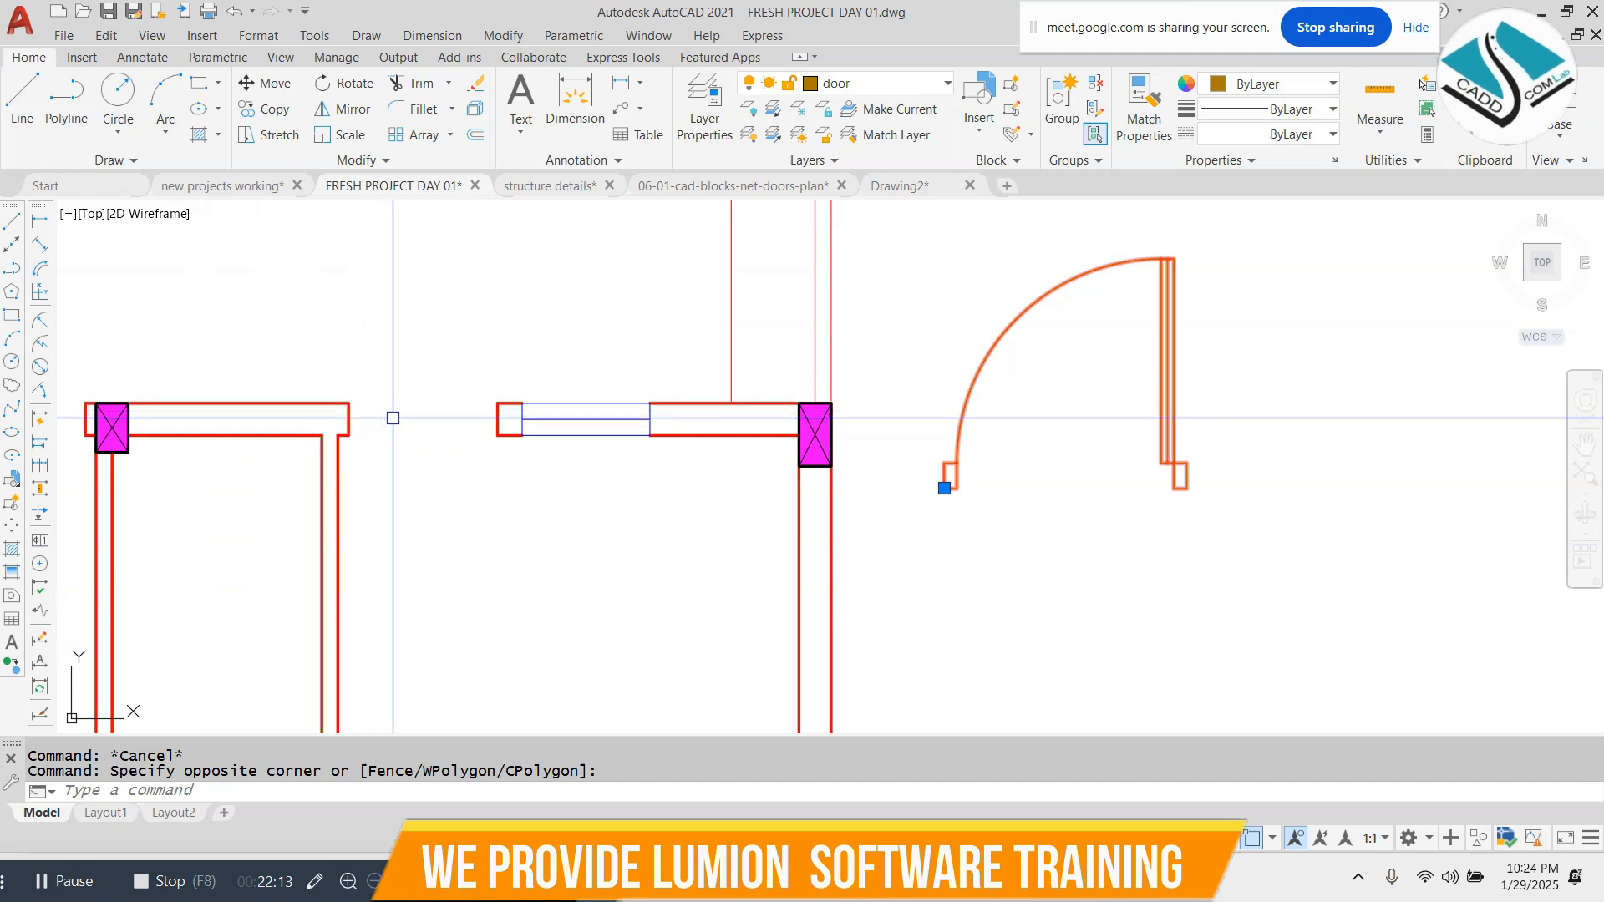
pyautogui.scroll(-2, 378, 418)
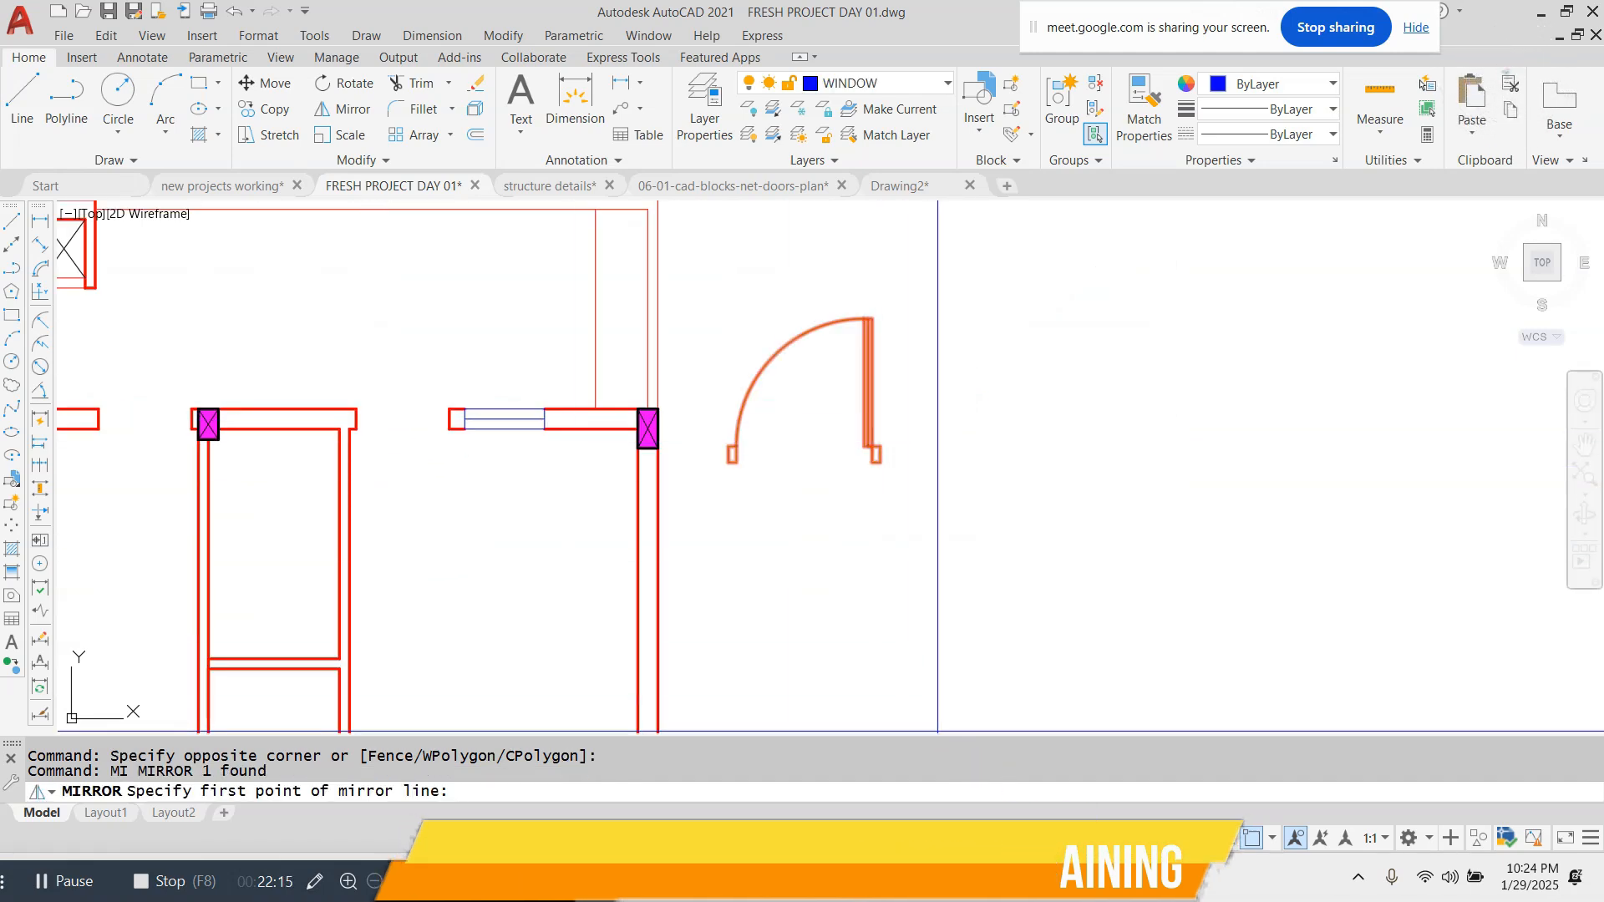
pyautogui.press('F8')
pyautogui.click(950, 371)
pyautogui.click(943, 615)
pyautogui.press('space')
pyautogui.click(888, 337)
pyautogui.click(806, 418)
pyautogui.write('e')
# - Move the mirrored door block to just below the wall opening beside the window
pyautogui.click(1206, 354)
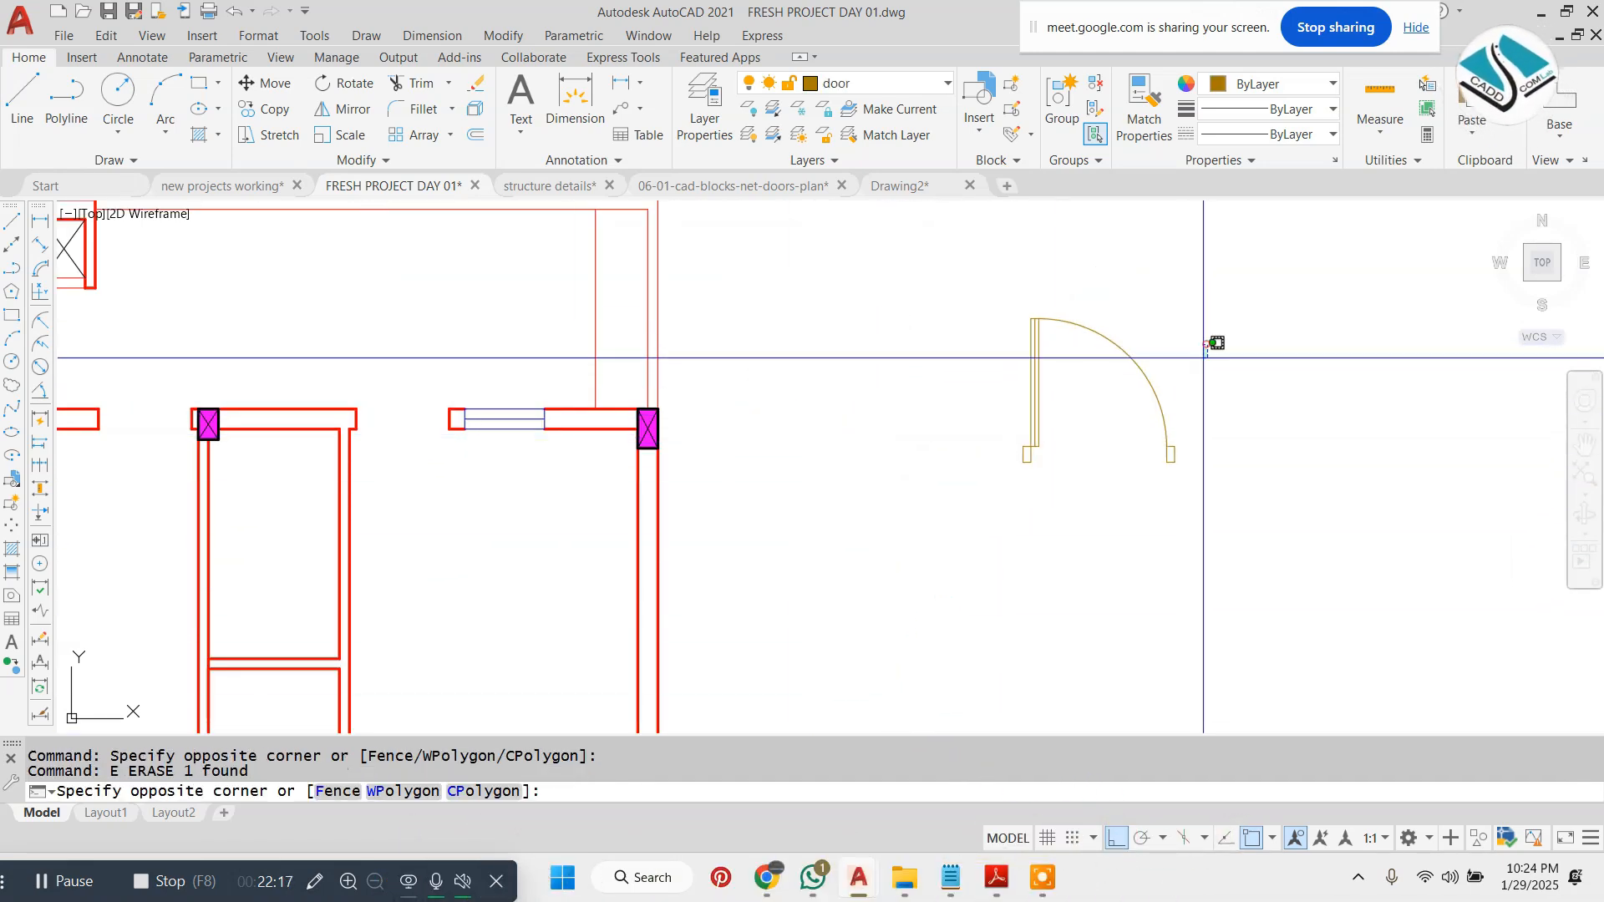
pyautogui.click(1017, 488)
pyautogui.write('m')
pyautogui.click(1039, 448)
pyautogui.click(413, 447)
pyautogui.scroll(5, 383, 429)
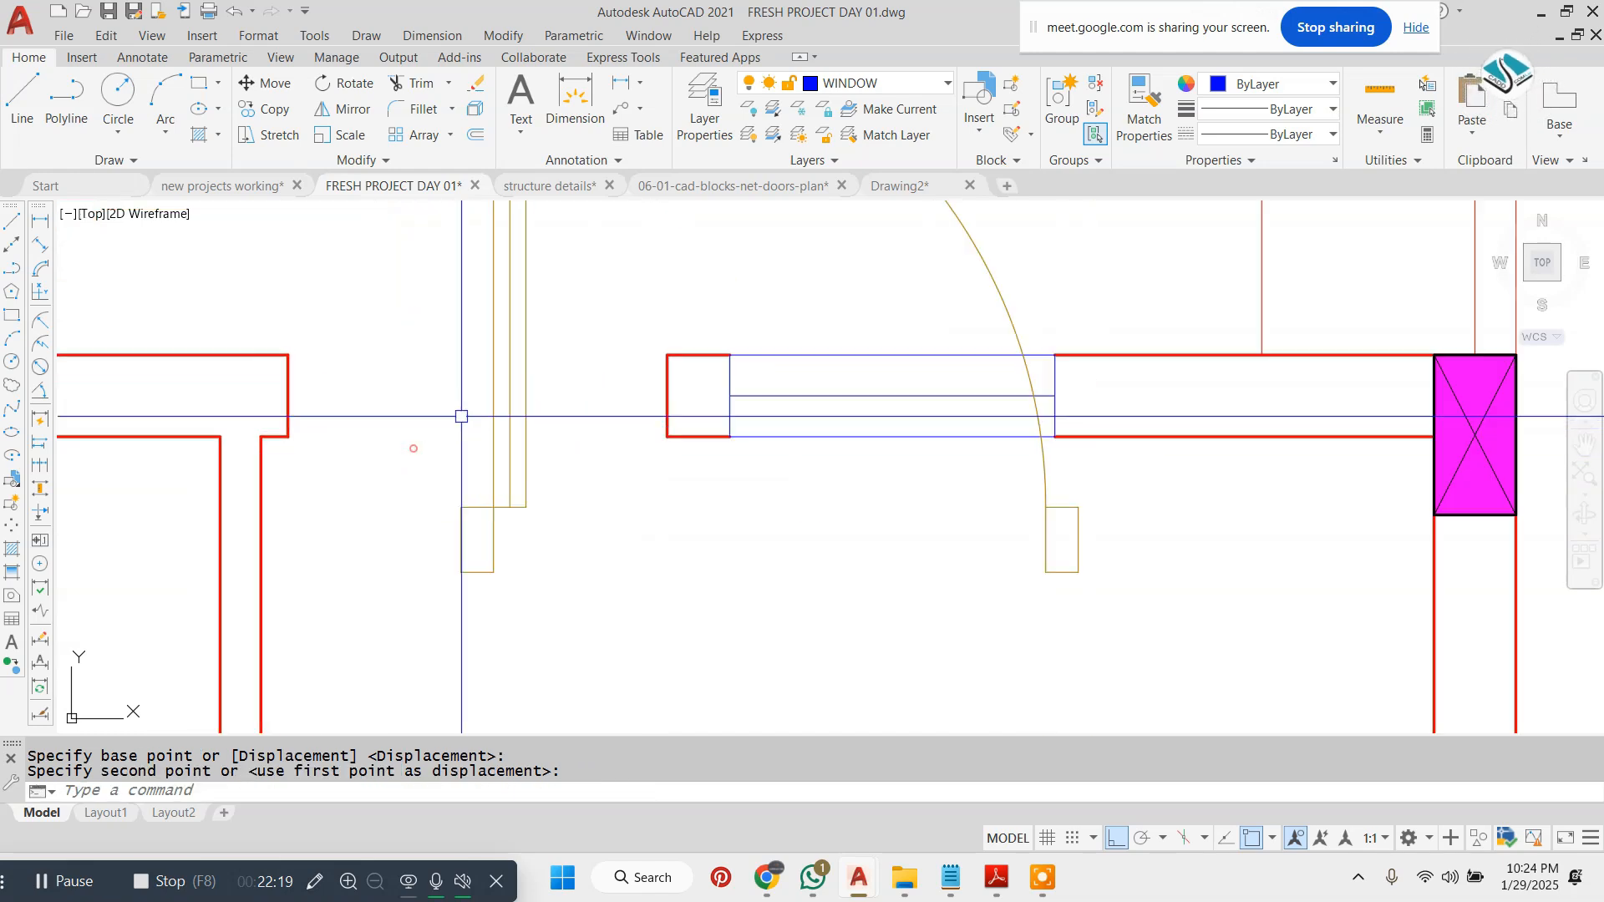
pyautogui.moveTo(502, 401); pyautogui.dragTo(582, 392, button='middle')
pyautogui.click(666, 361)
pyautogui.click(546, 461)
pyautogui.write('sc')
pyautogui.press('space')
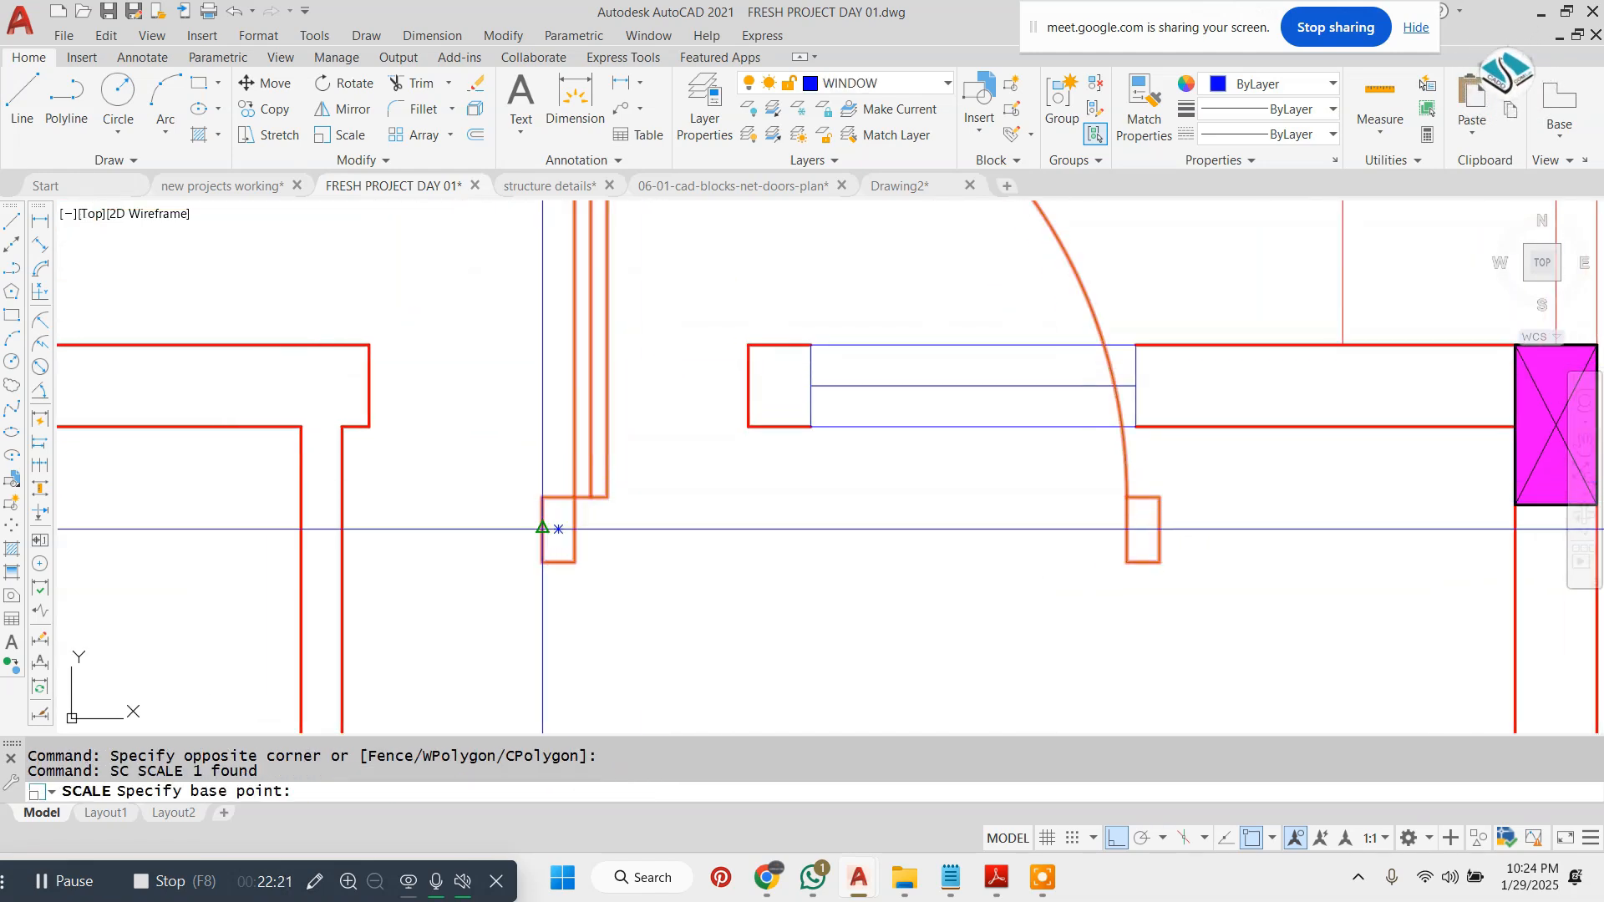
pyautogui.press('Escape')
pyautogui.scroll(-2, 568, 521)
pyautogui.moveTo(584, 490); pyautogui.dragTo(644, 482, button='middle')
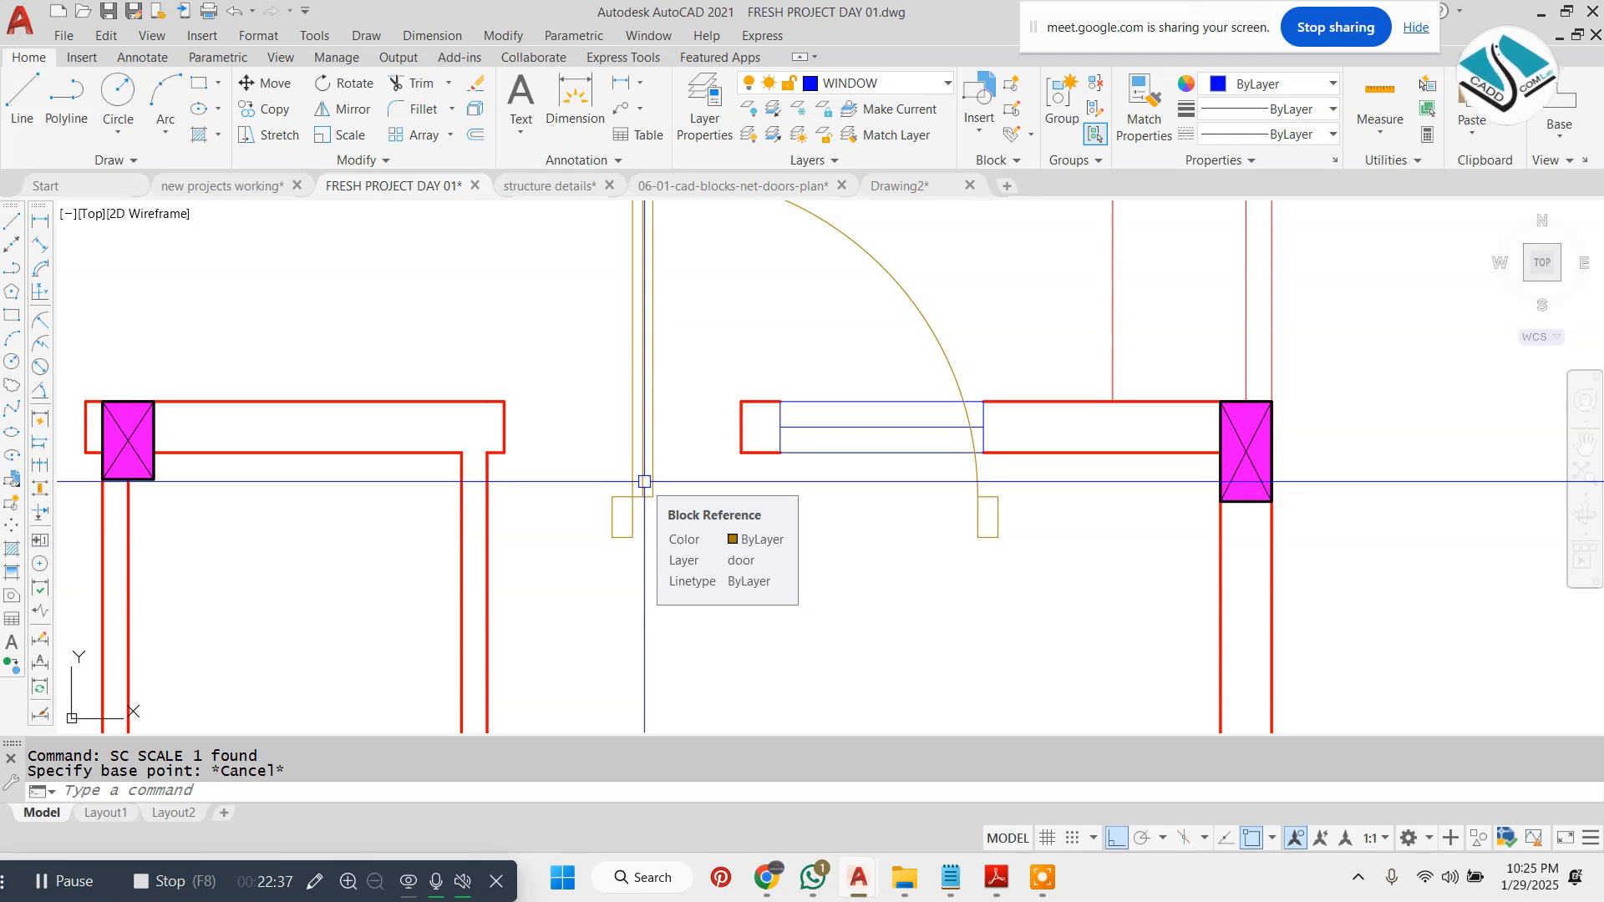
pyautogui.scroll(-2, 614, 598)
pyautogui.press('Escape')
pyautogui.scroll(2, 644, 459)
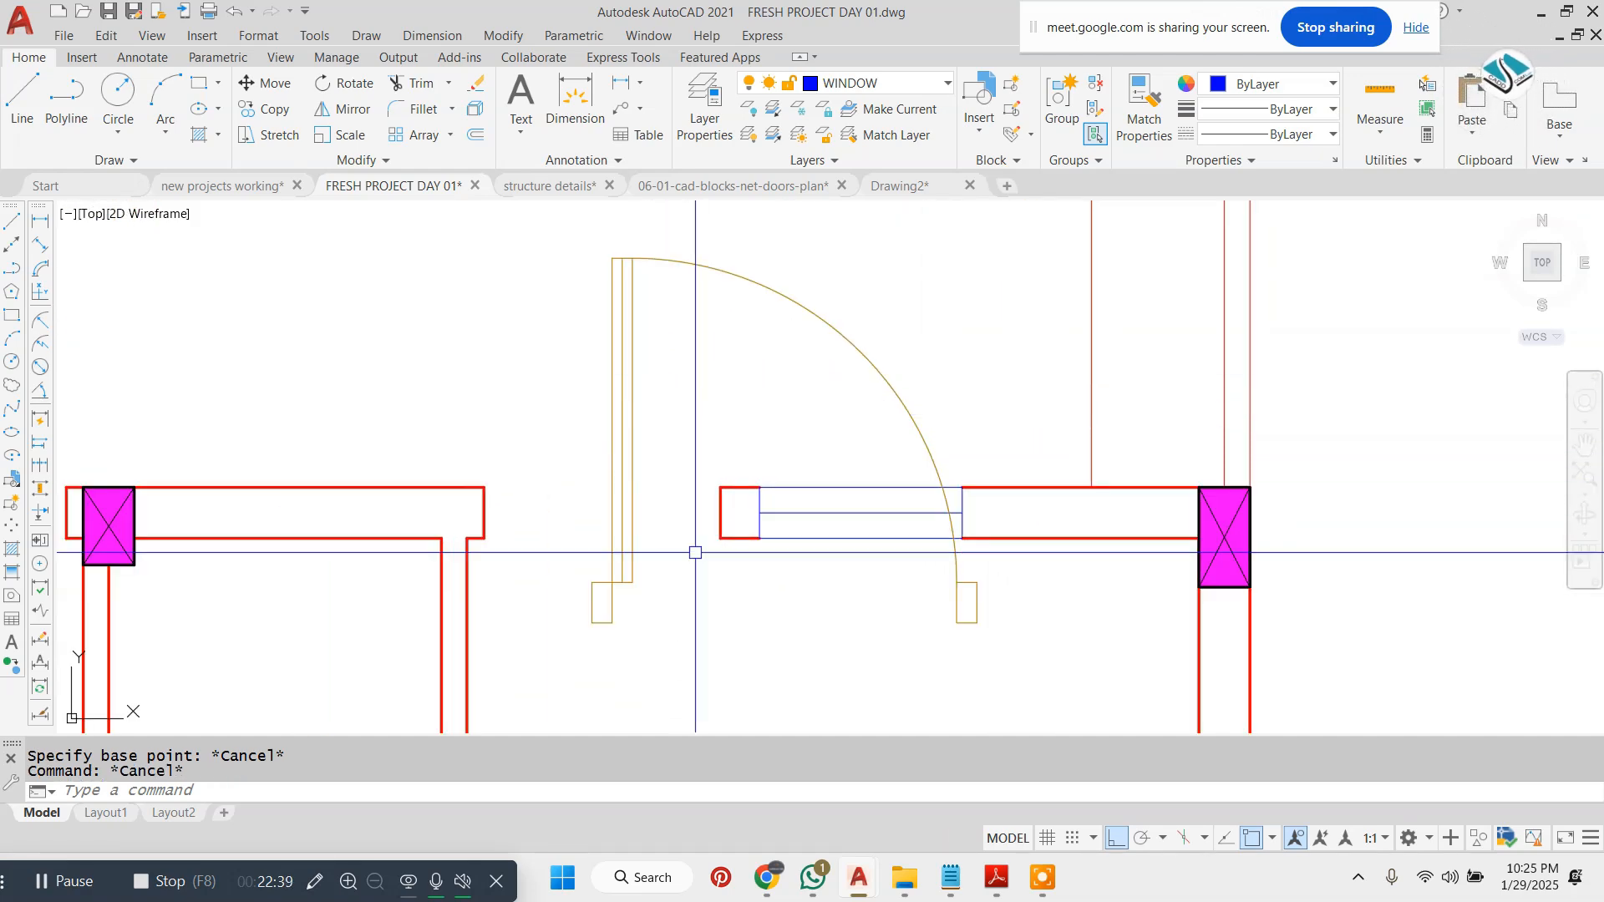
# - Switch to Notepad and add the eighth list line "8-SCALE-SC-ENTER -(R-ENTER)" to the notes
pyautogui.click(951, 877)
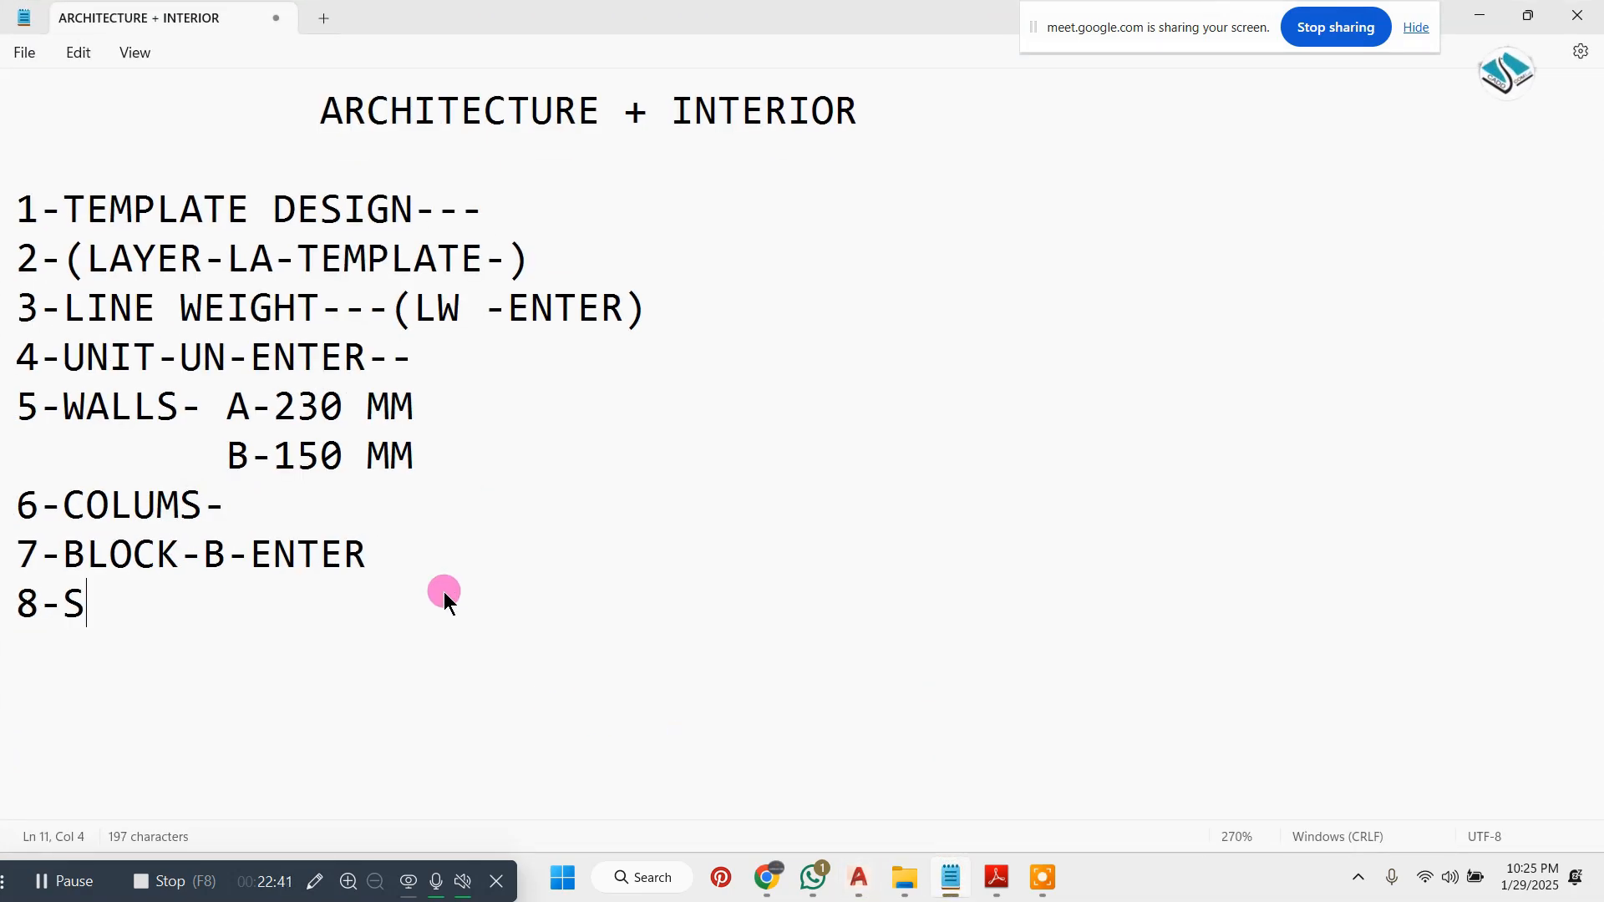
pyautogui.write('LE-SC')
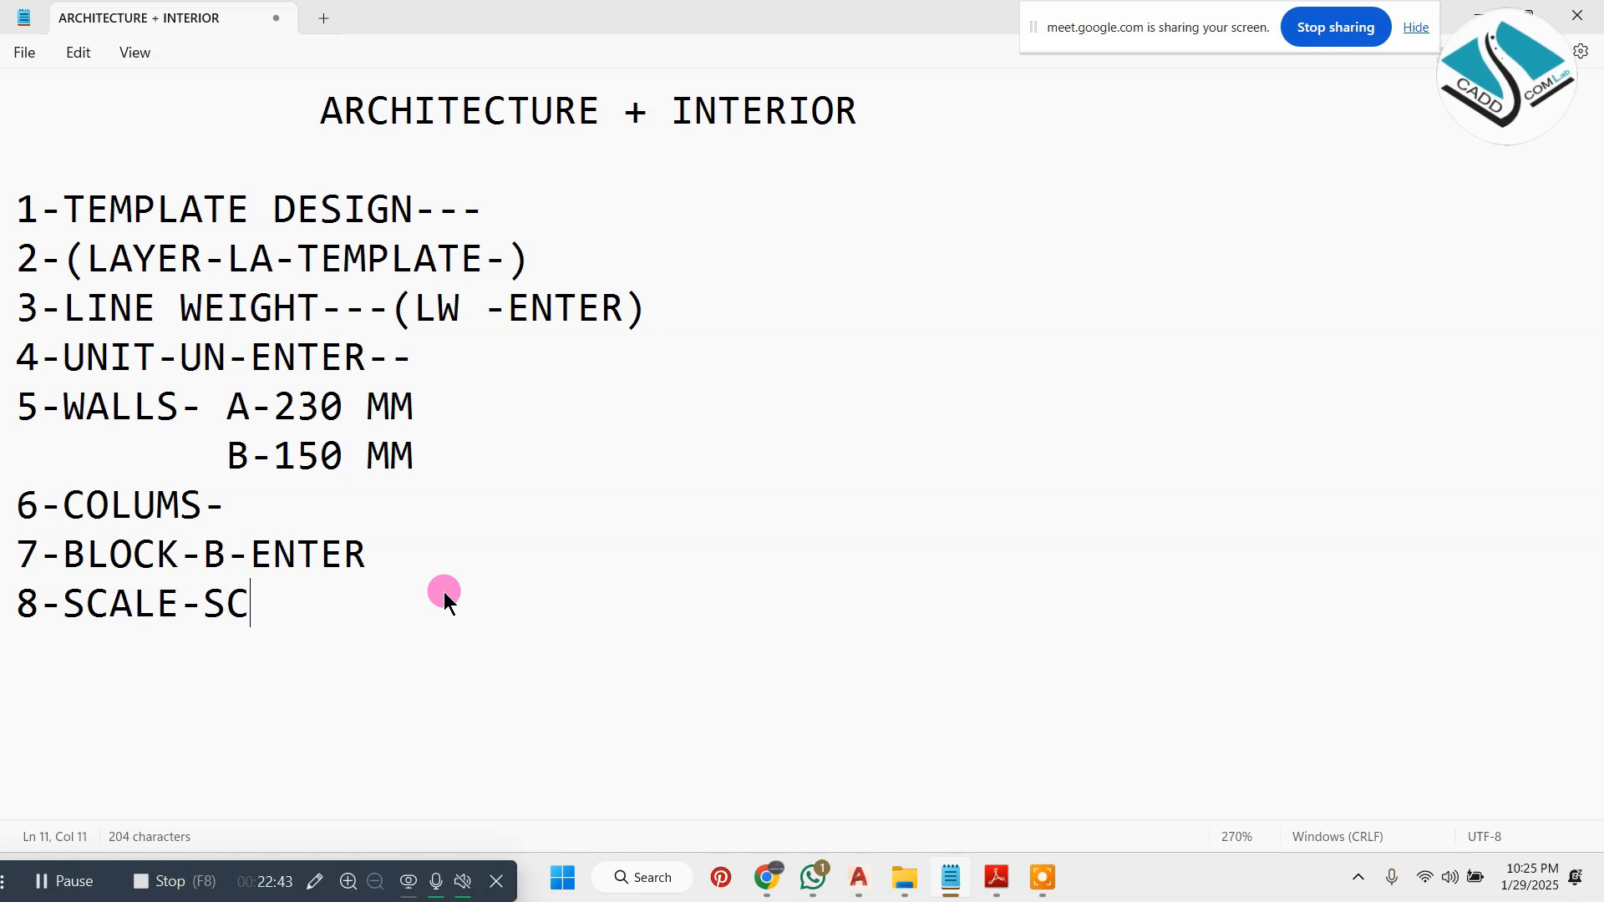
pyautogui.write('-ENTER ')
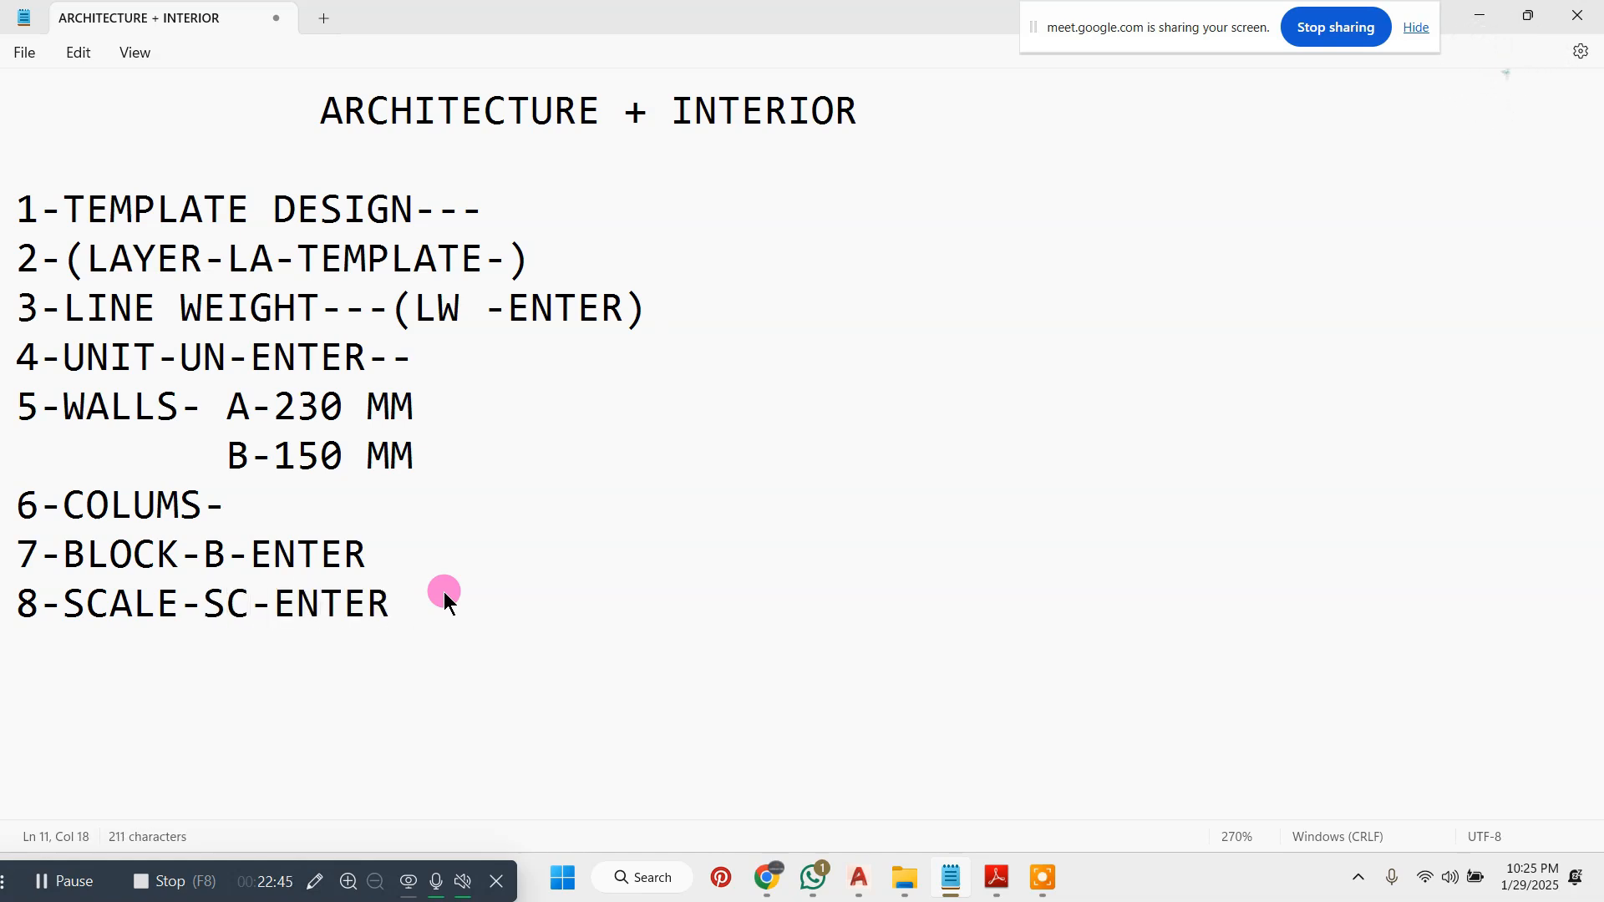
pyautogui.write('-')
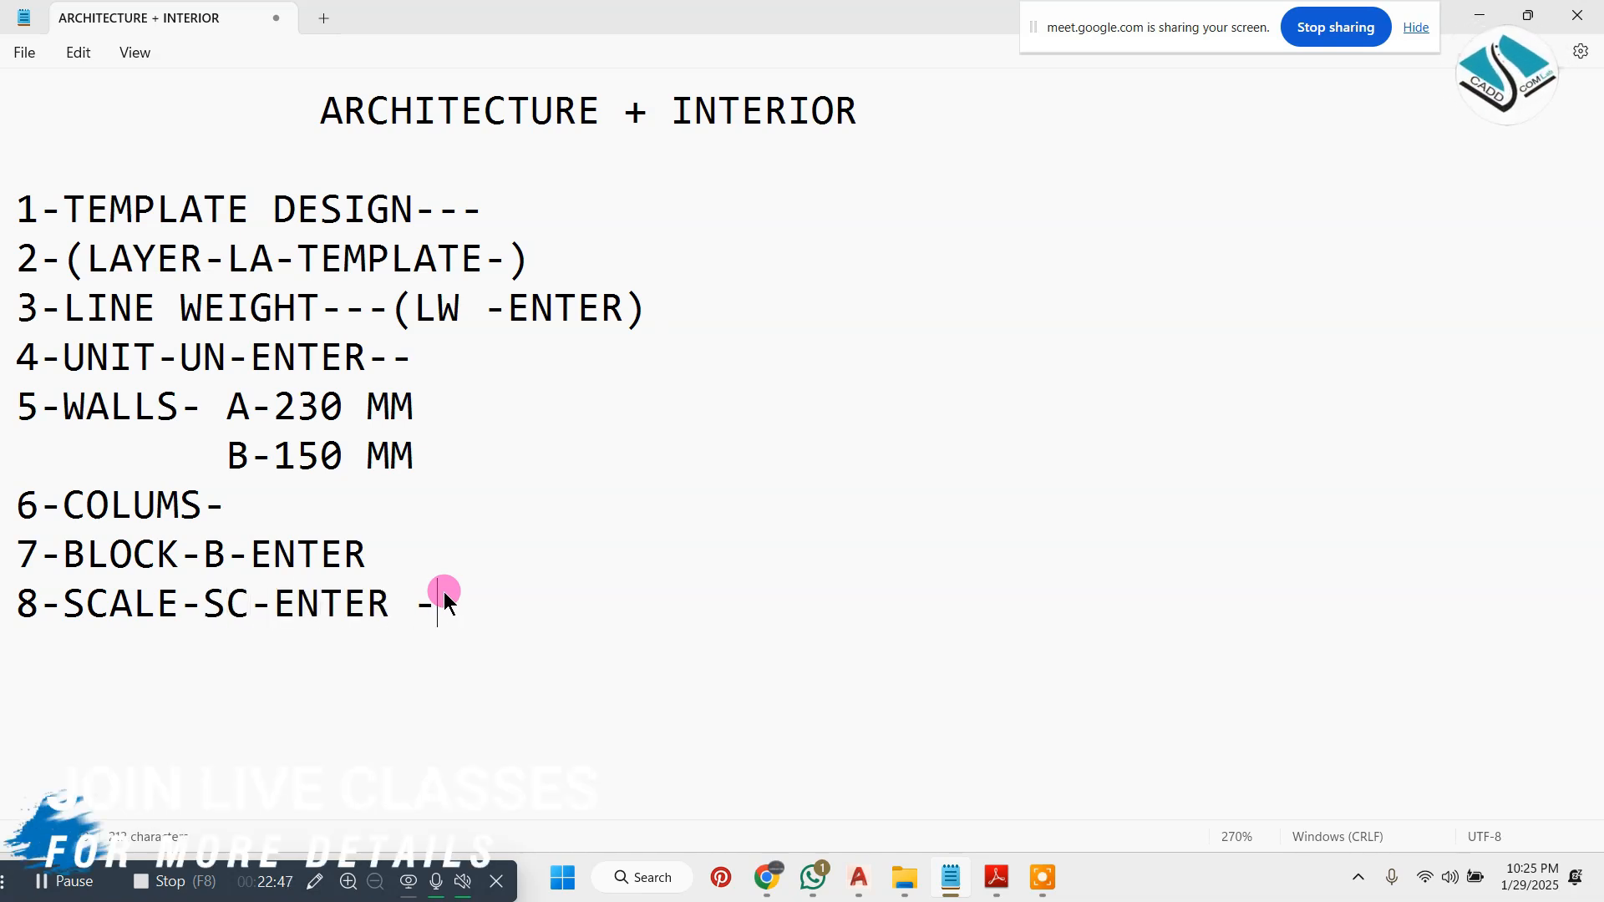
pyautogui.write('R-ENTE')
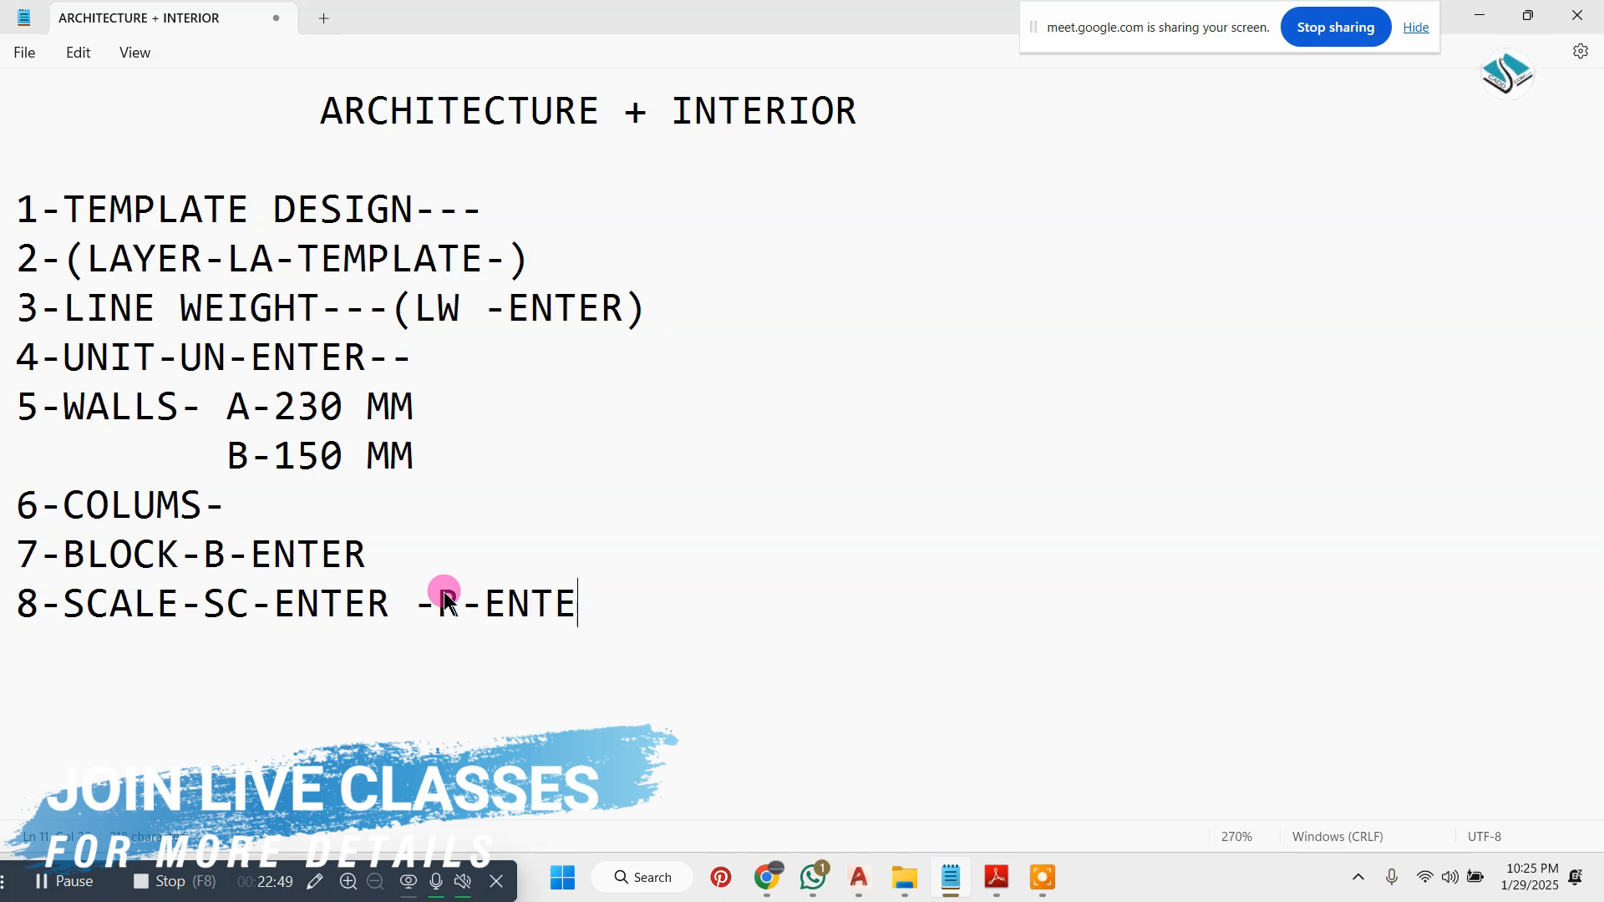
pyautogui.write('R')
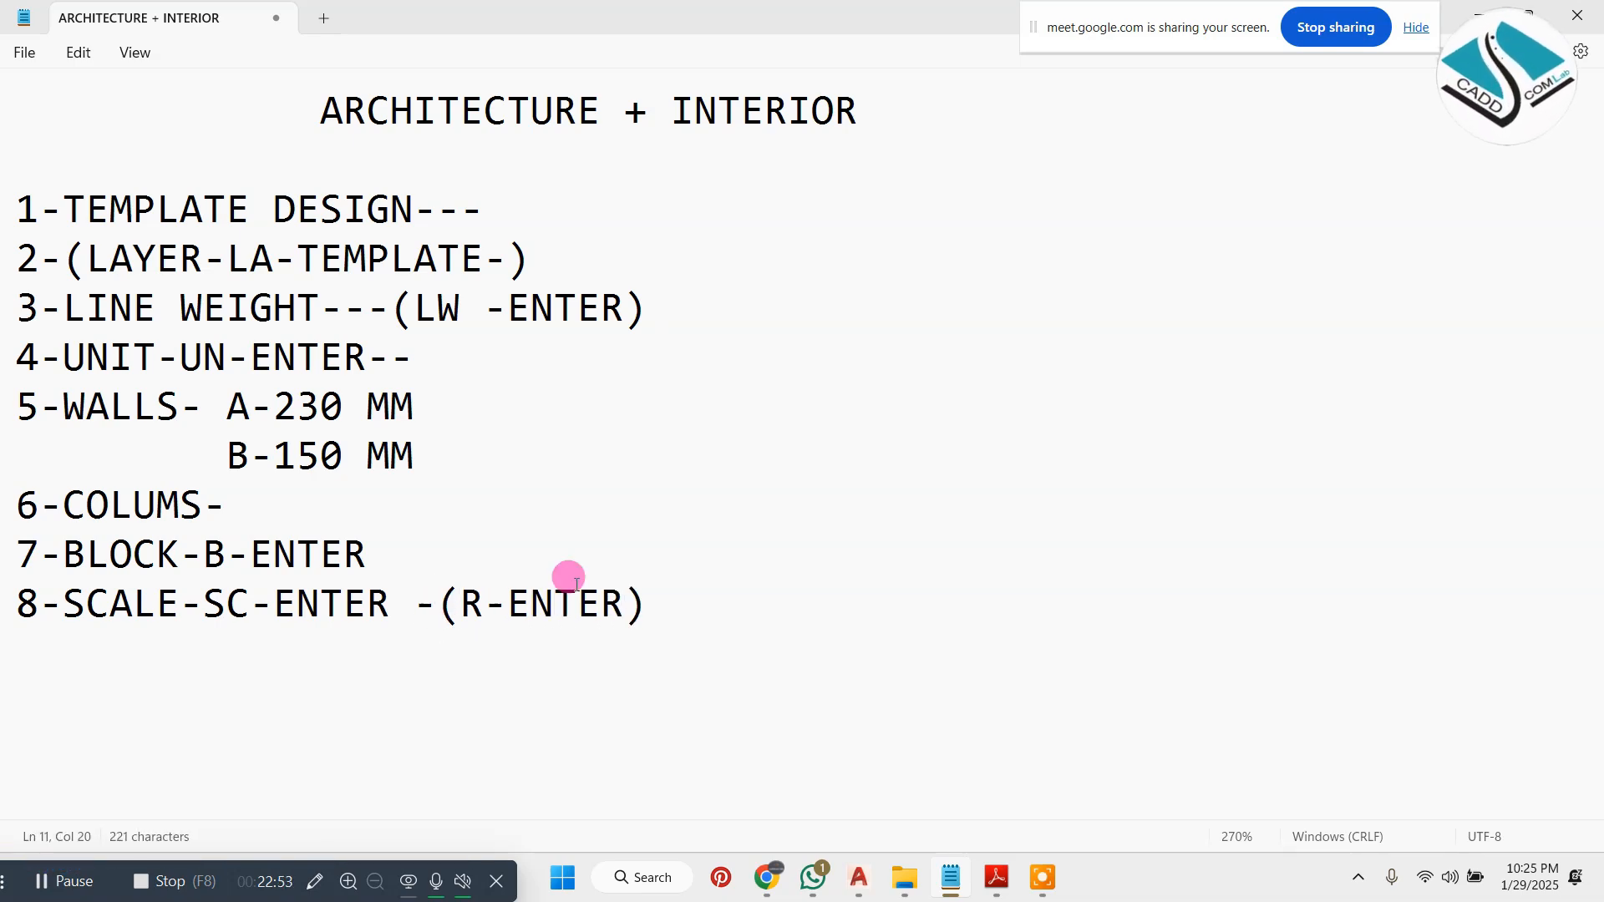
# - Return to AutoCAD and scale the door block by reference, from its overall frame width to the width of the wall opening
pyautogui.click(1454, 32)
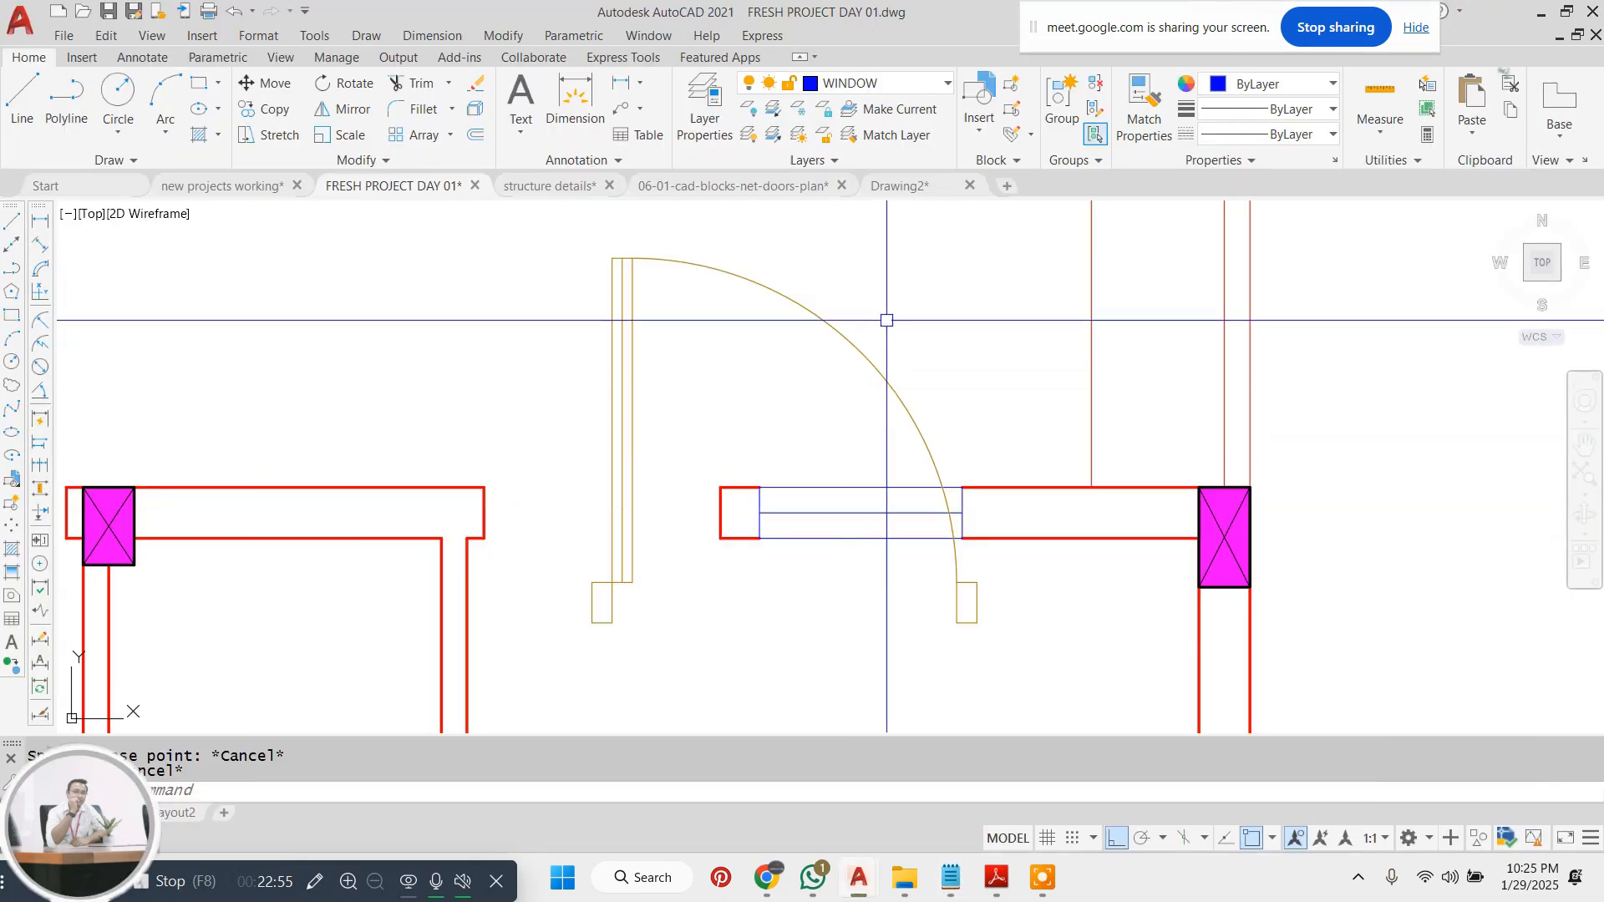
pyautogui.scroll(4, 597, 576)
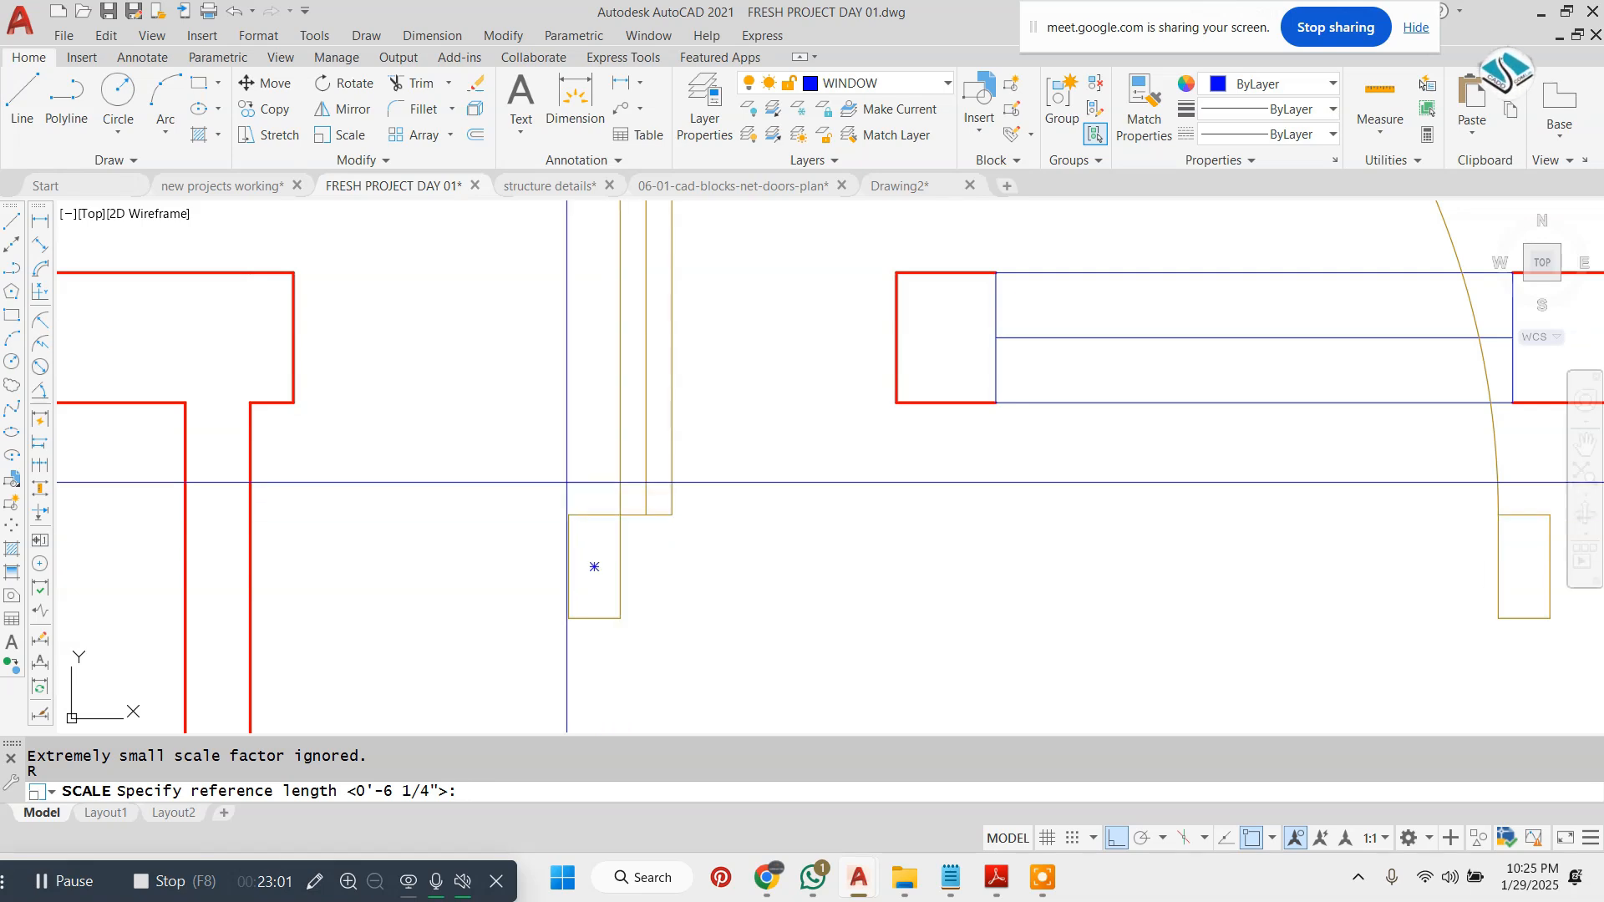
pyautogui.scroll(-4, 542, 474)
pyautogui.scroll(2, 544, 524)
pyautogui.click(555, 500)
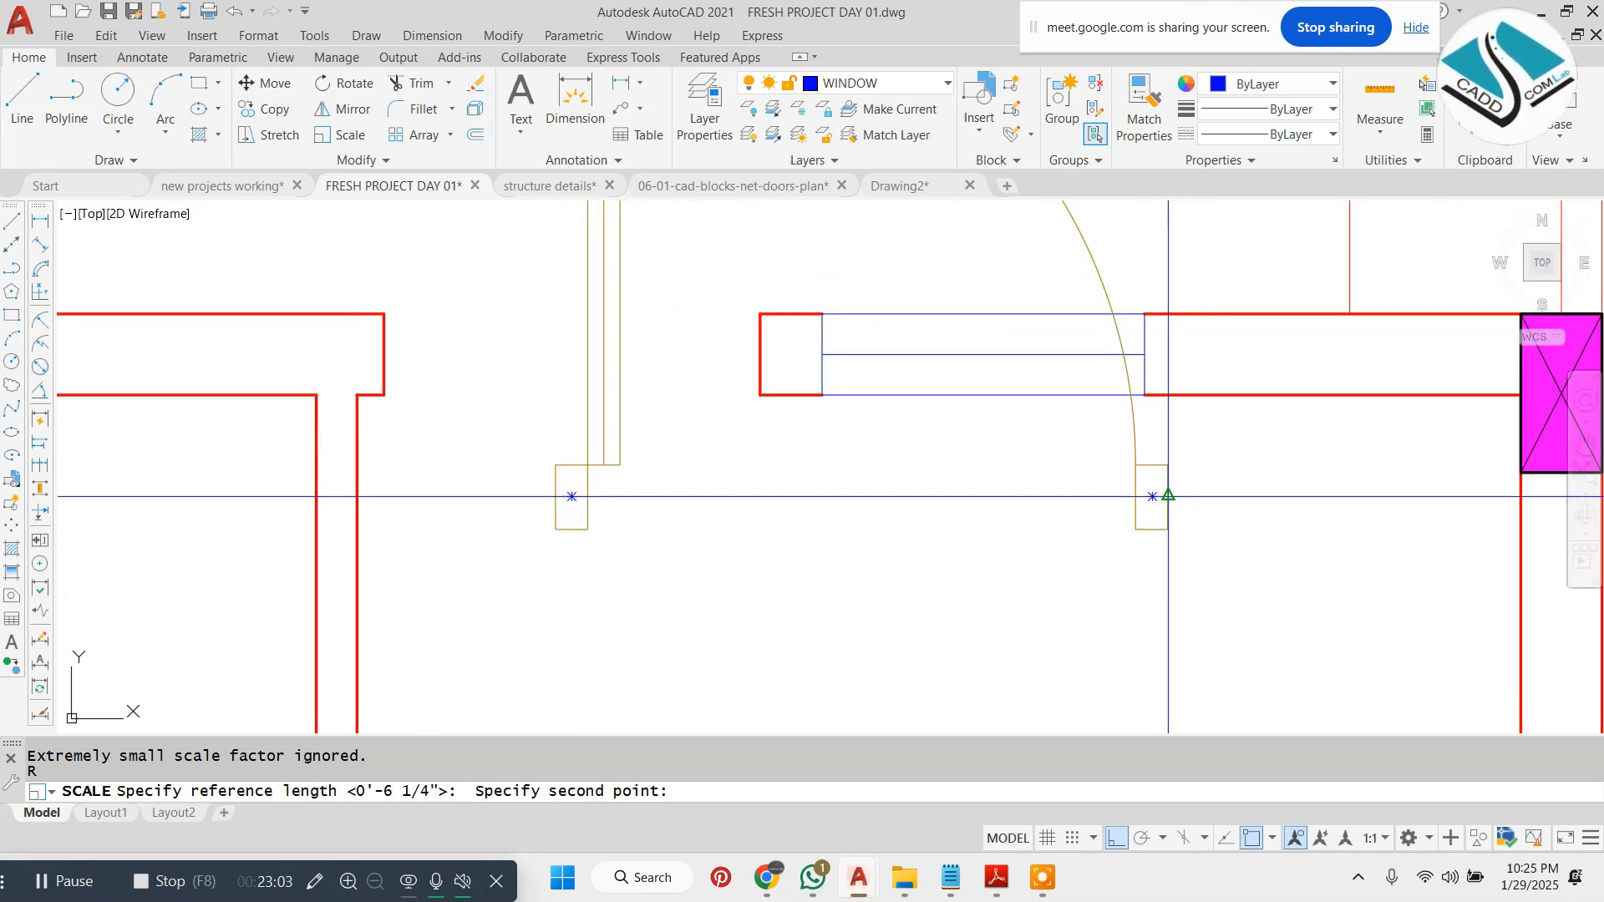
pyautogui.click(1152, 496)
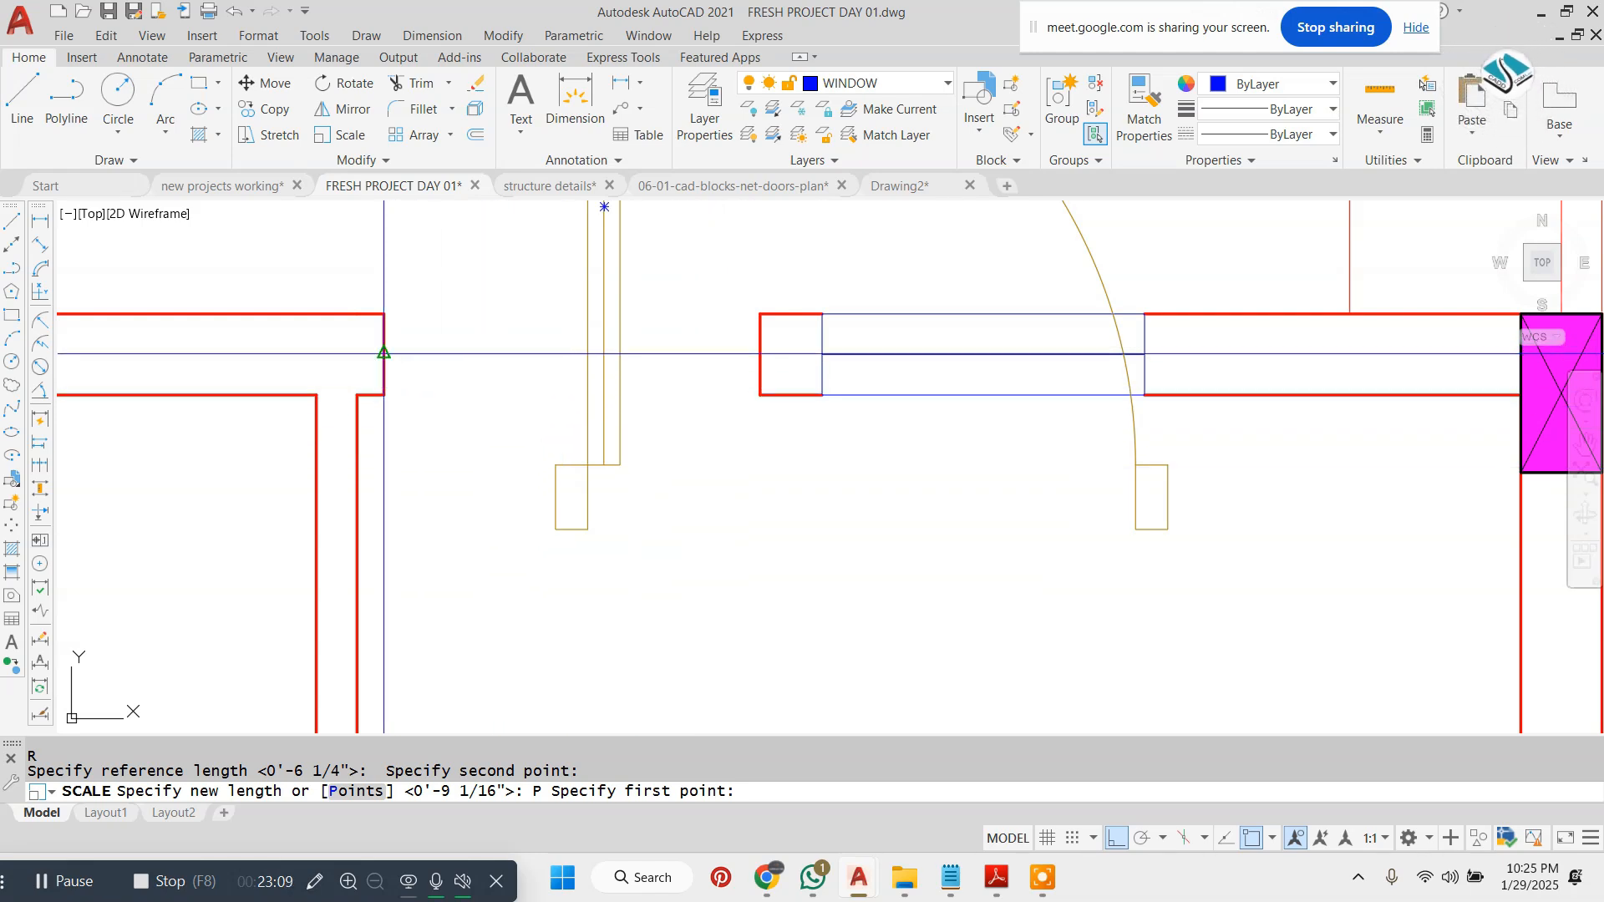
pyautogui.click(760, 354)
# - Move the scaled door block so its hinge-side jamb's outer midpoint meets the midpoint of the wall end at the opening
pyautogui.click(643, 443)
pyautogui.click(497, 512)
pyautogui.write('m')
pyautogui.press('Return')
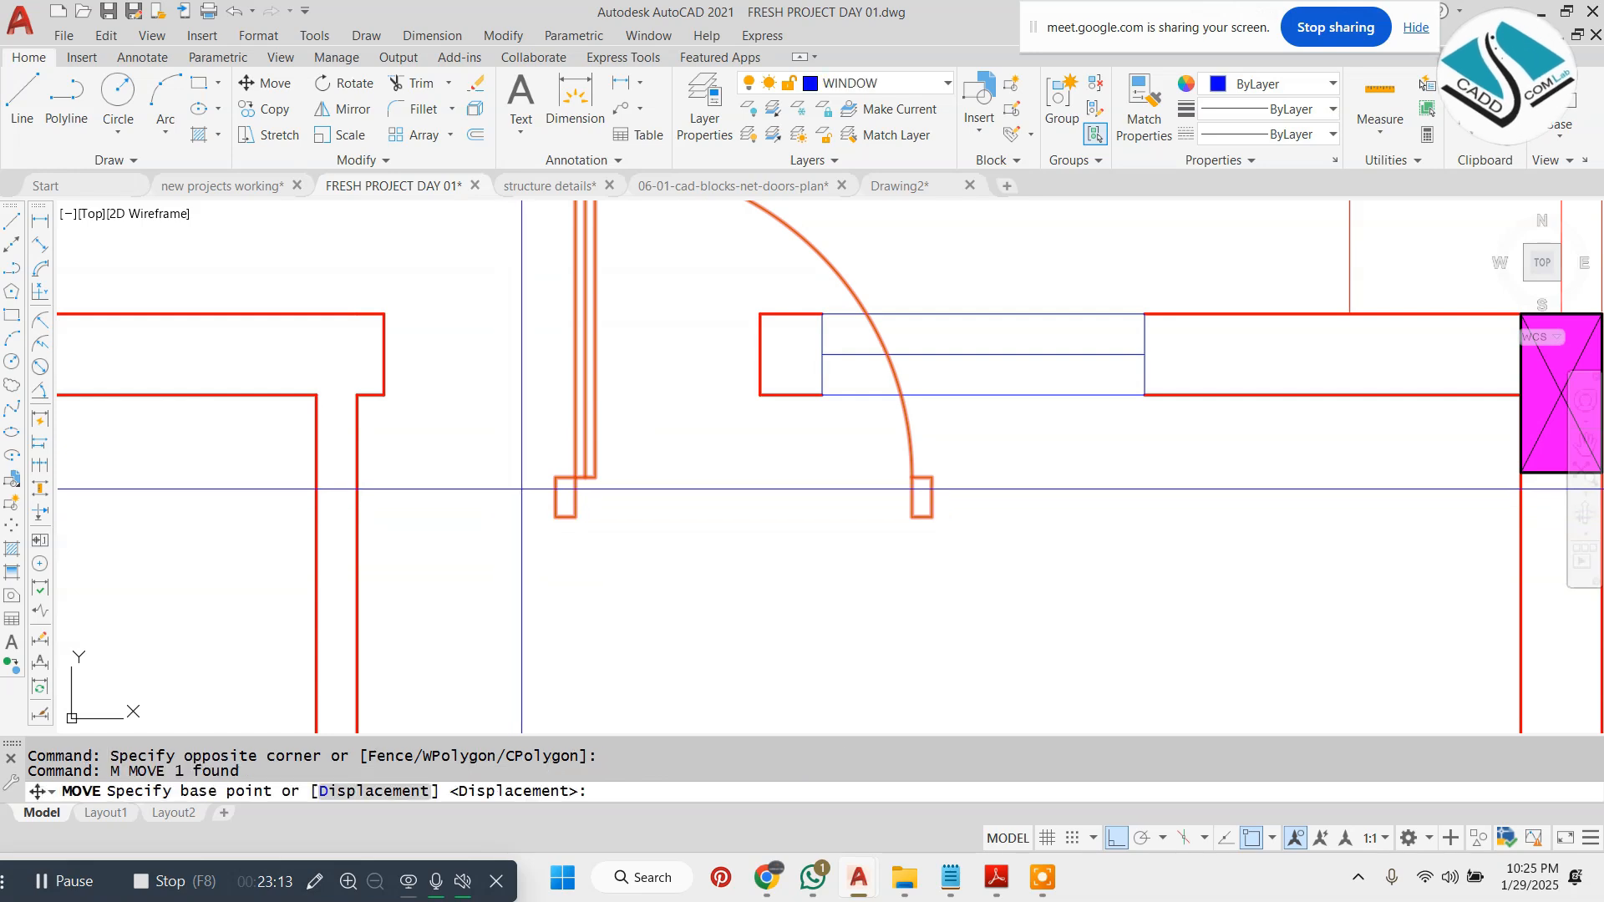
pyautogui.click(555, 496)
pyautogui.click(383, 354)
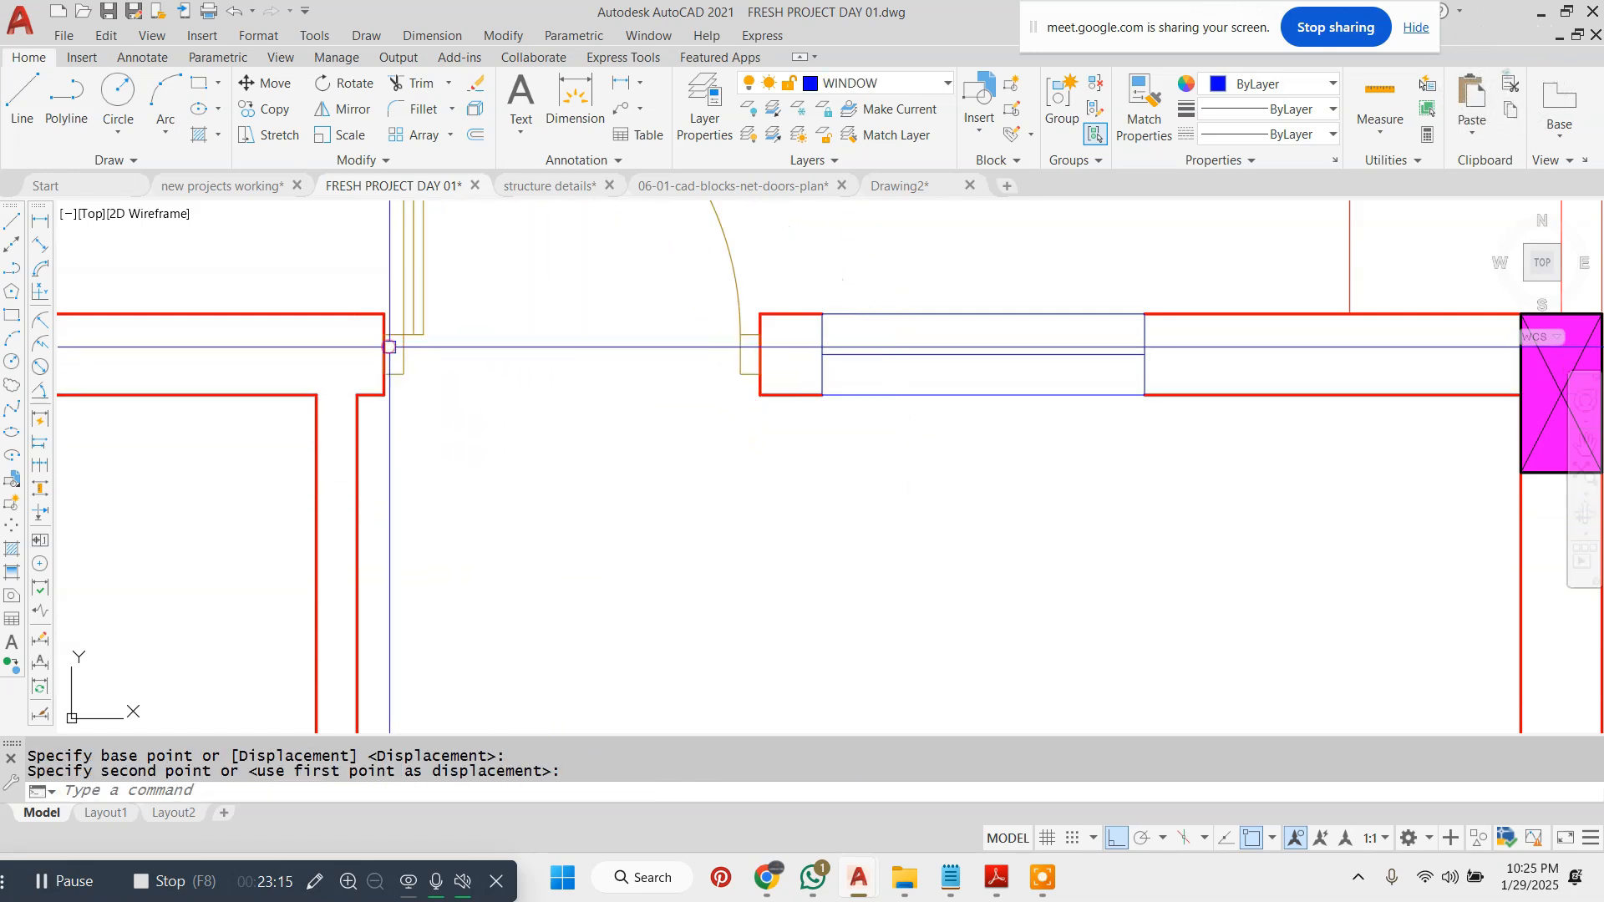
# - Mirror the door block about a horizontal line through its jamb's midpoint so it swings into the room below, keeping the source
pyautogui.click(488, 314)
pyautogui.click(412, 360)
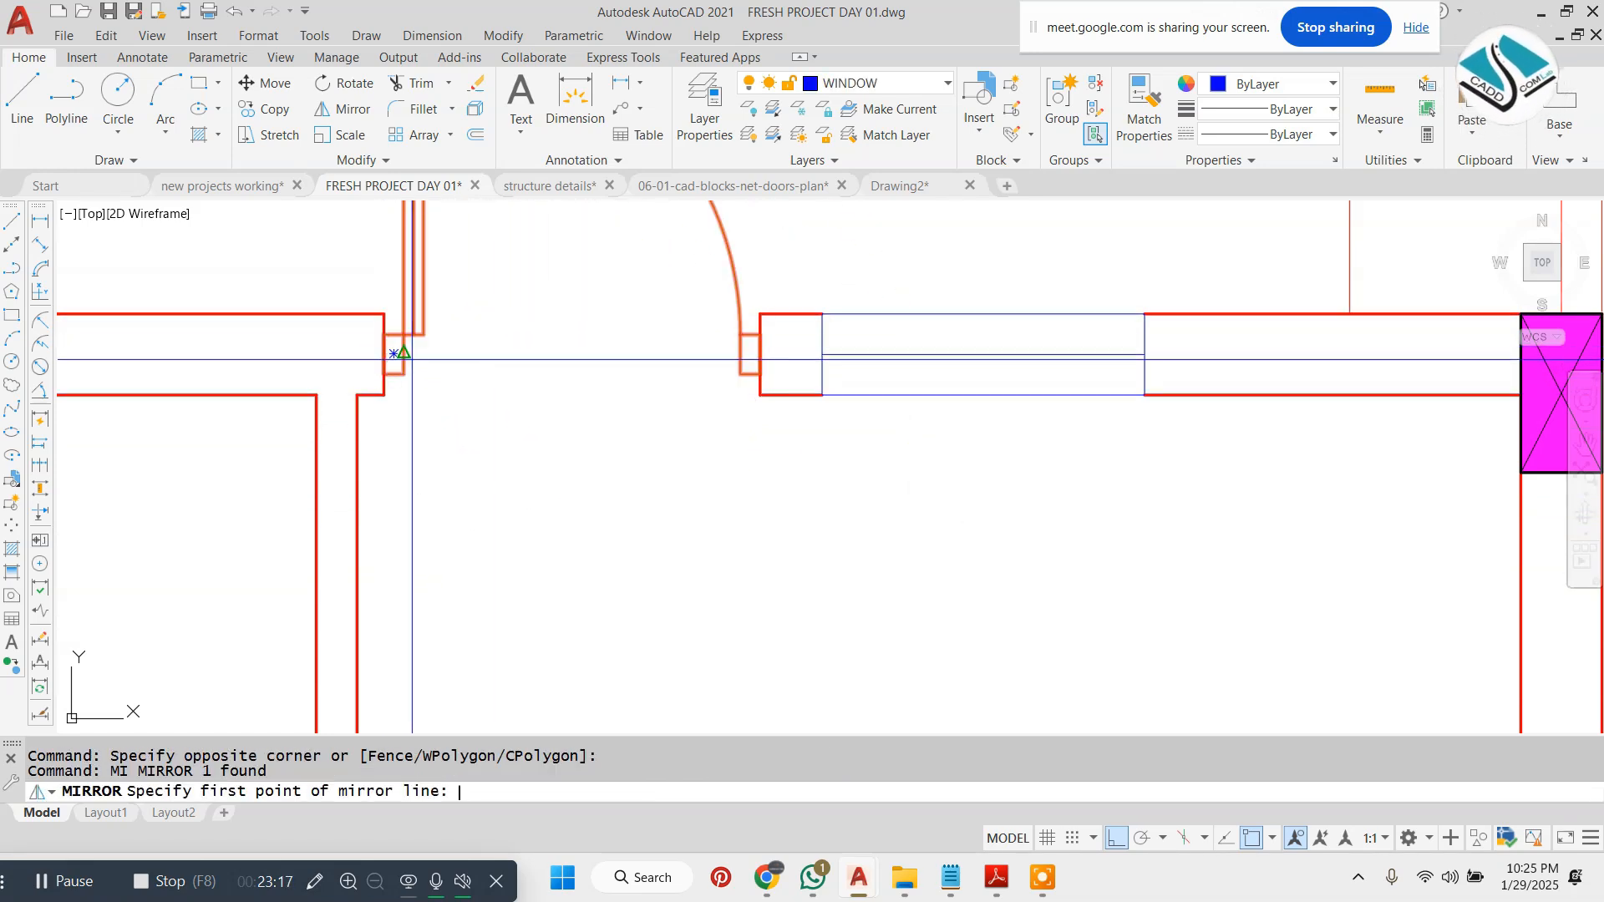
pyautogui.click(412, 360)
pyautogui.click(660, 350)
pyautogui.press('Return')
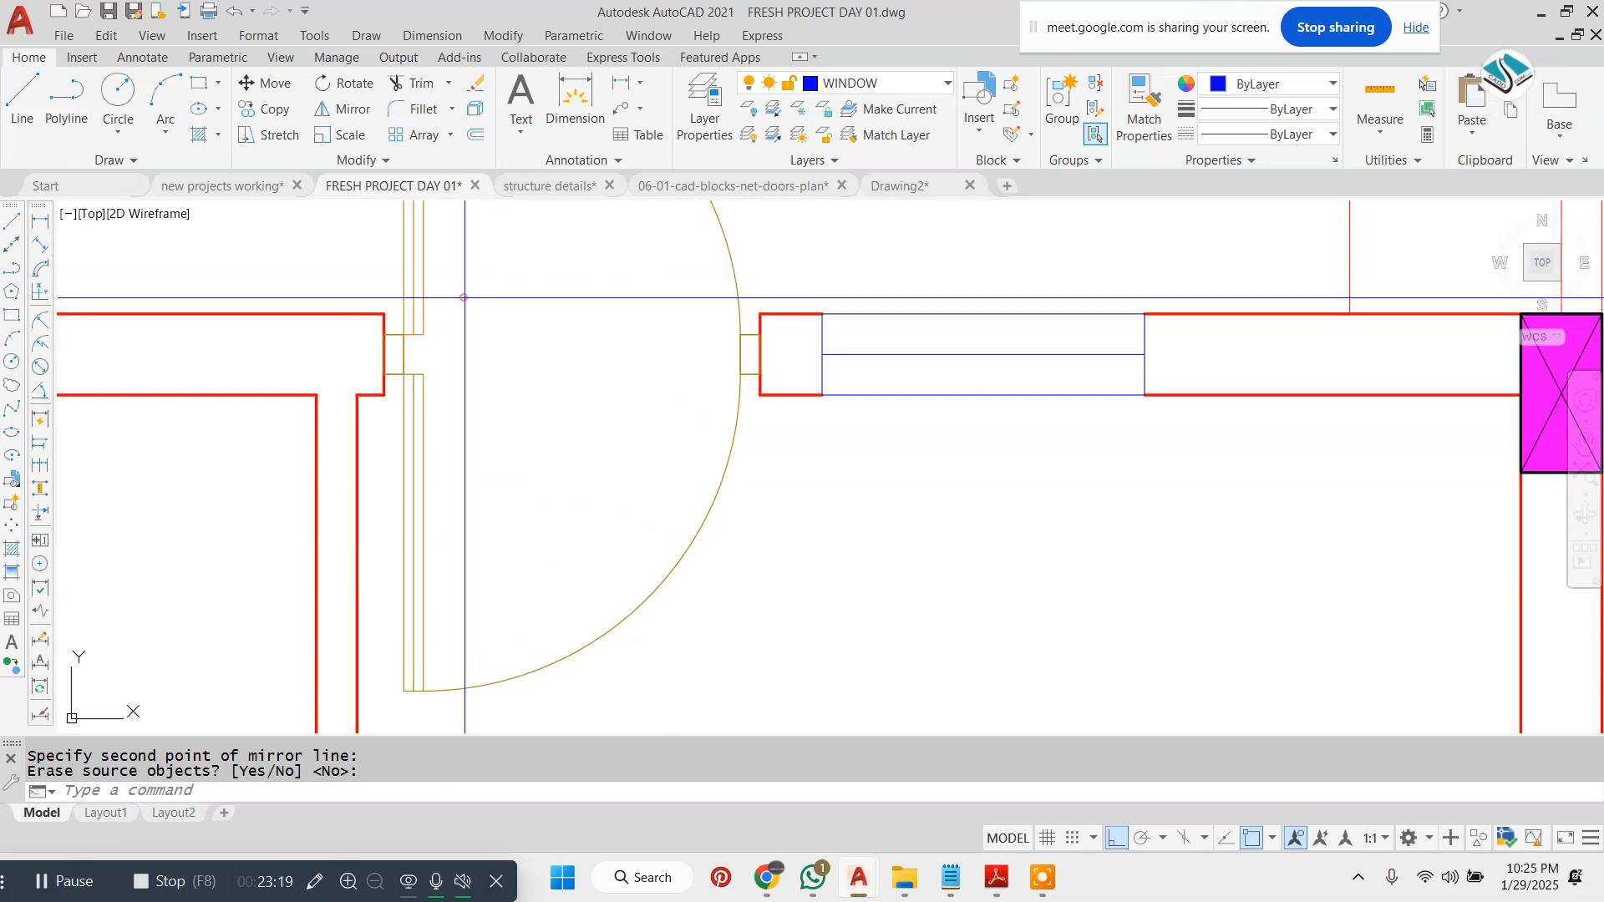
# - Erase the original upward-swinging door block beside the window, leaving the mirrored one
pyautogui.click(420, 321)
pyautogui.click(493, 322)
pyautogui.write('e')
pyautogui.press('Return')
pyautogui.scroll(-4, 499, 324)
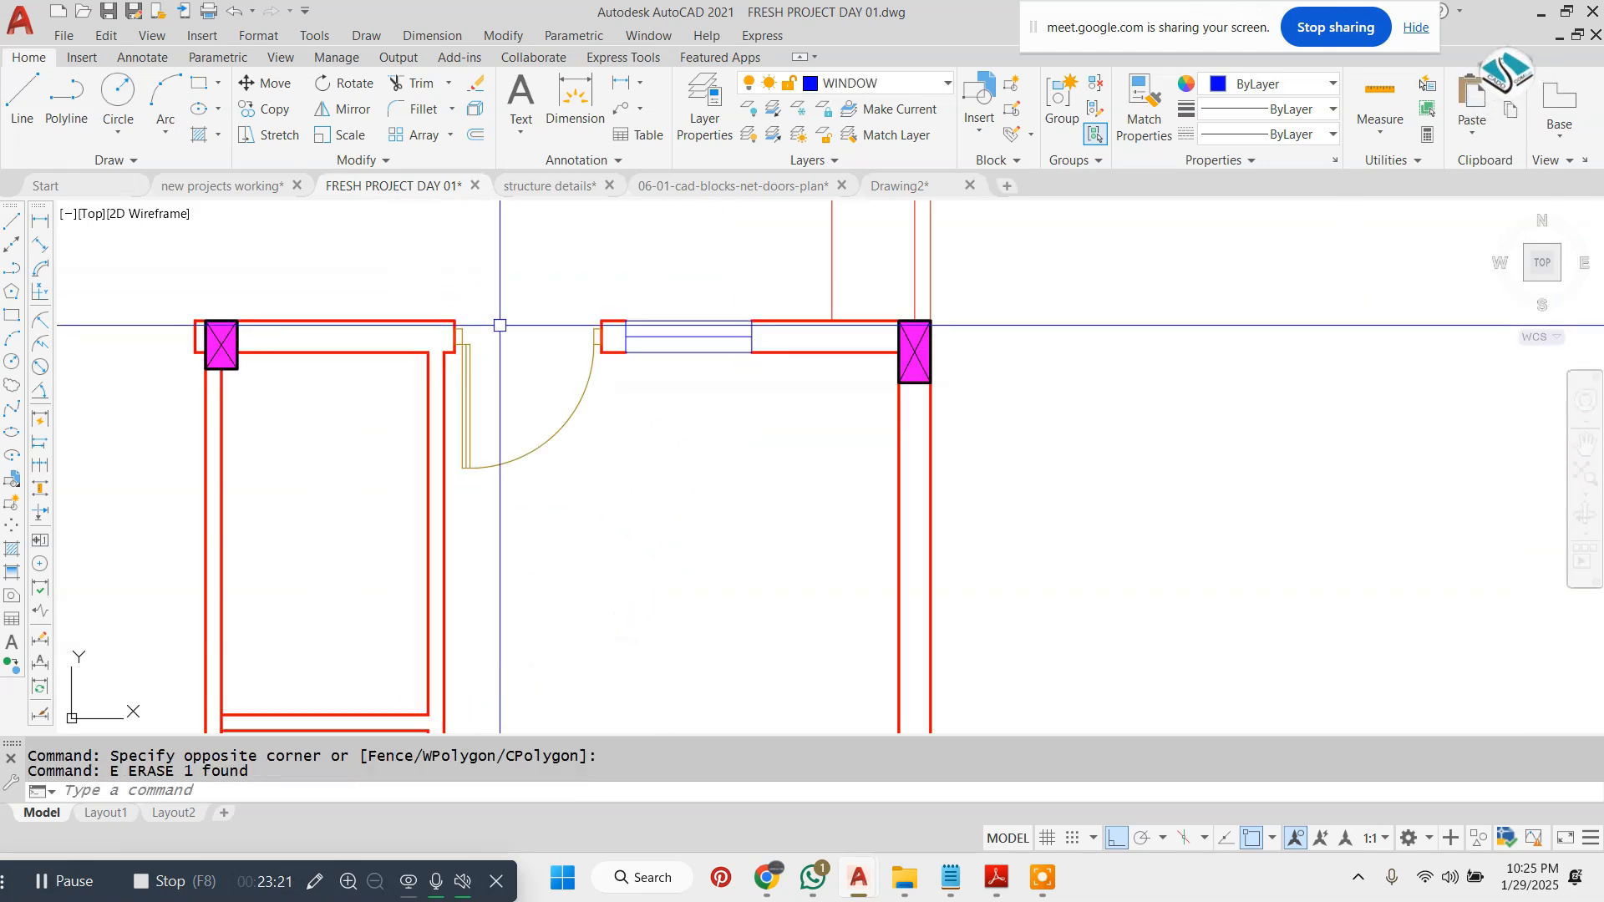
pyautogui.scroll(-4, 507, 351)
pyautogui.press('Escape')
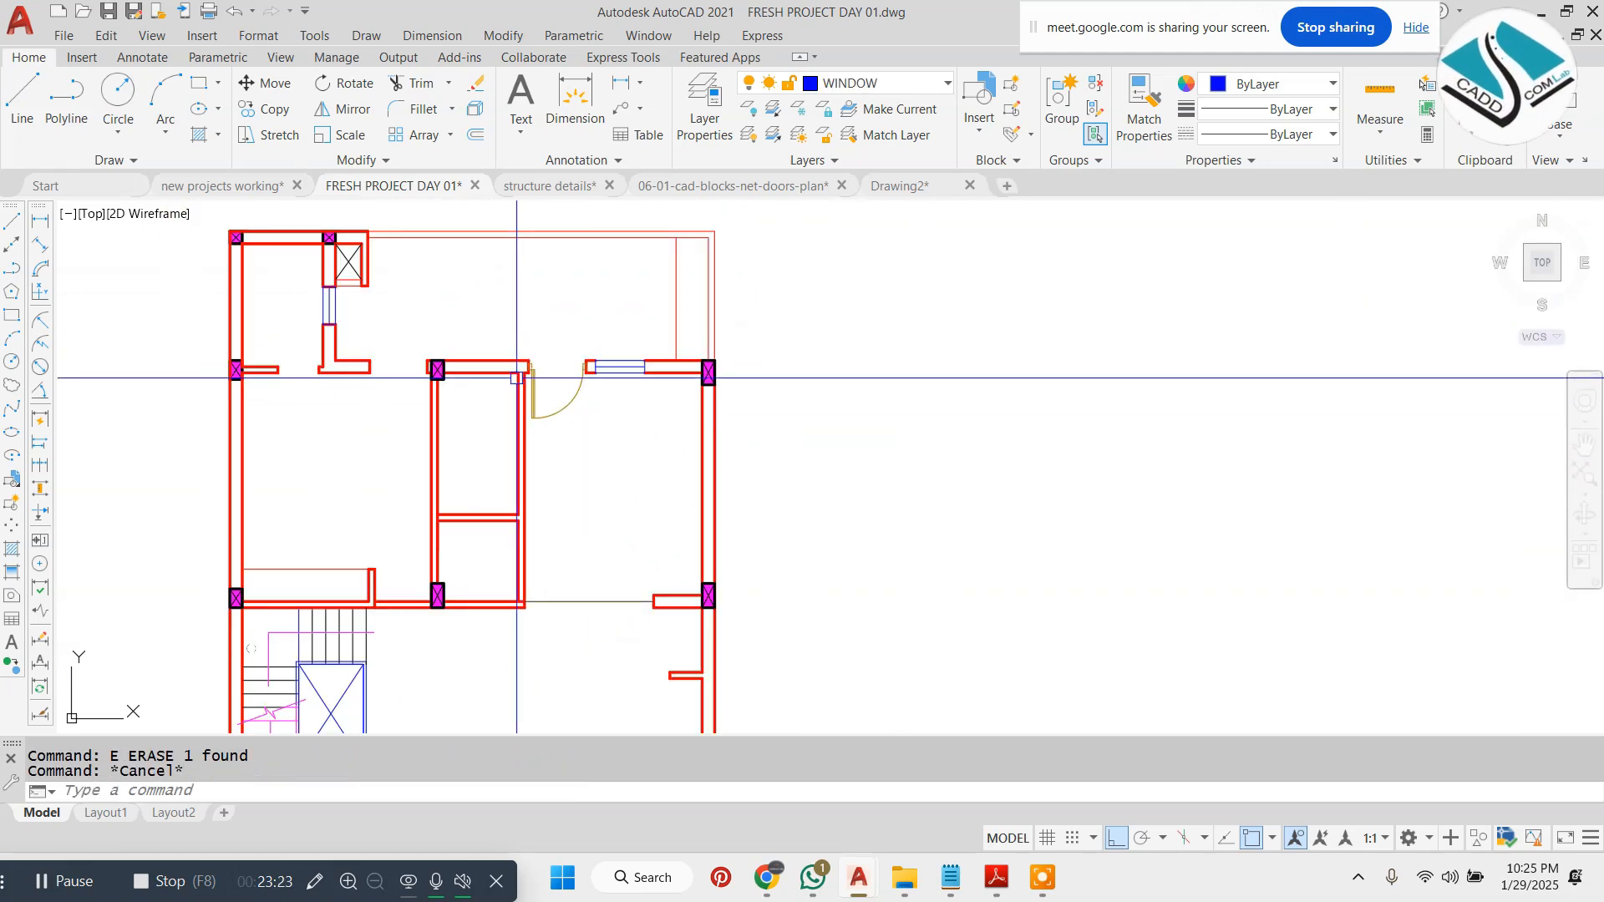
# - Copy the door block from the wall-end midpoint beside the window to the wall-end midpoint beside the column at the next opening
pyautogui.press('Escape')
pyautogui.moveTo(516, 376); pyautogui.dragTo(913, 487, button='middle')
pyautogui.scroll(4, 982, 497)
pyautogui.click(1016, 451)
pyautogui.click(971, 548)
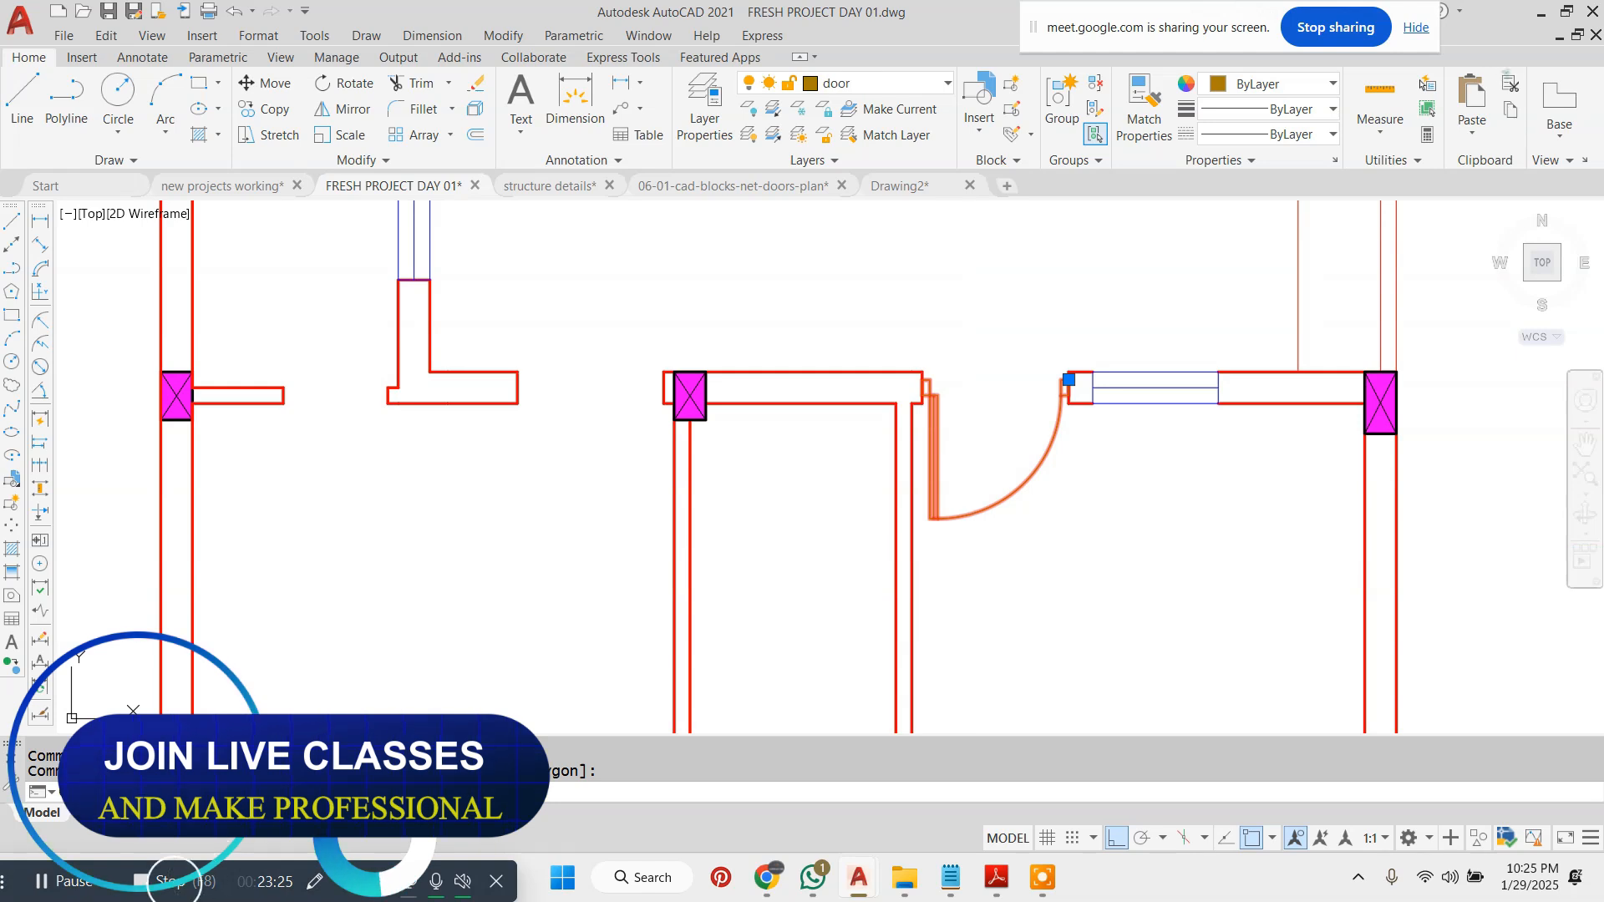
pyautogui.write('co')
pyautogui.press('Return')
pyautogui.scroll(8, 1116, 403)
pyautogui.click(850, 316)
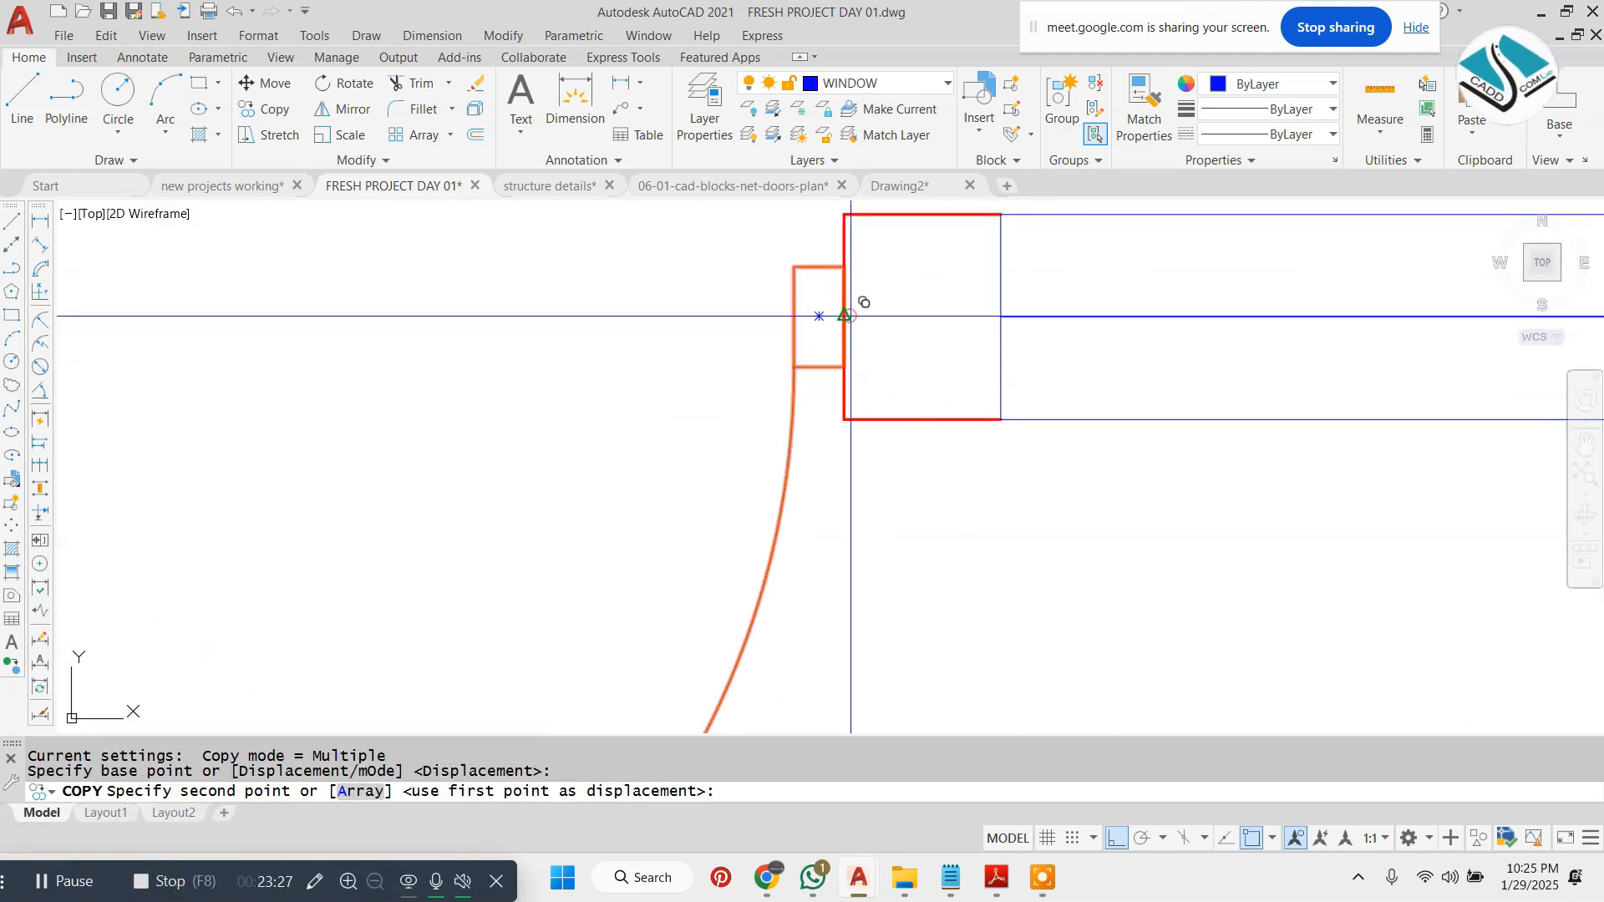
pyautogui.scroll(-5, 888, 433)
pyautogui.scroll(5, 1078, 388)
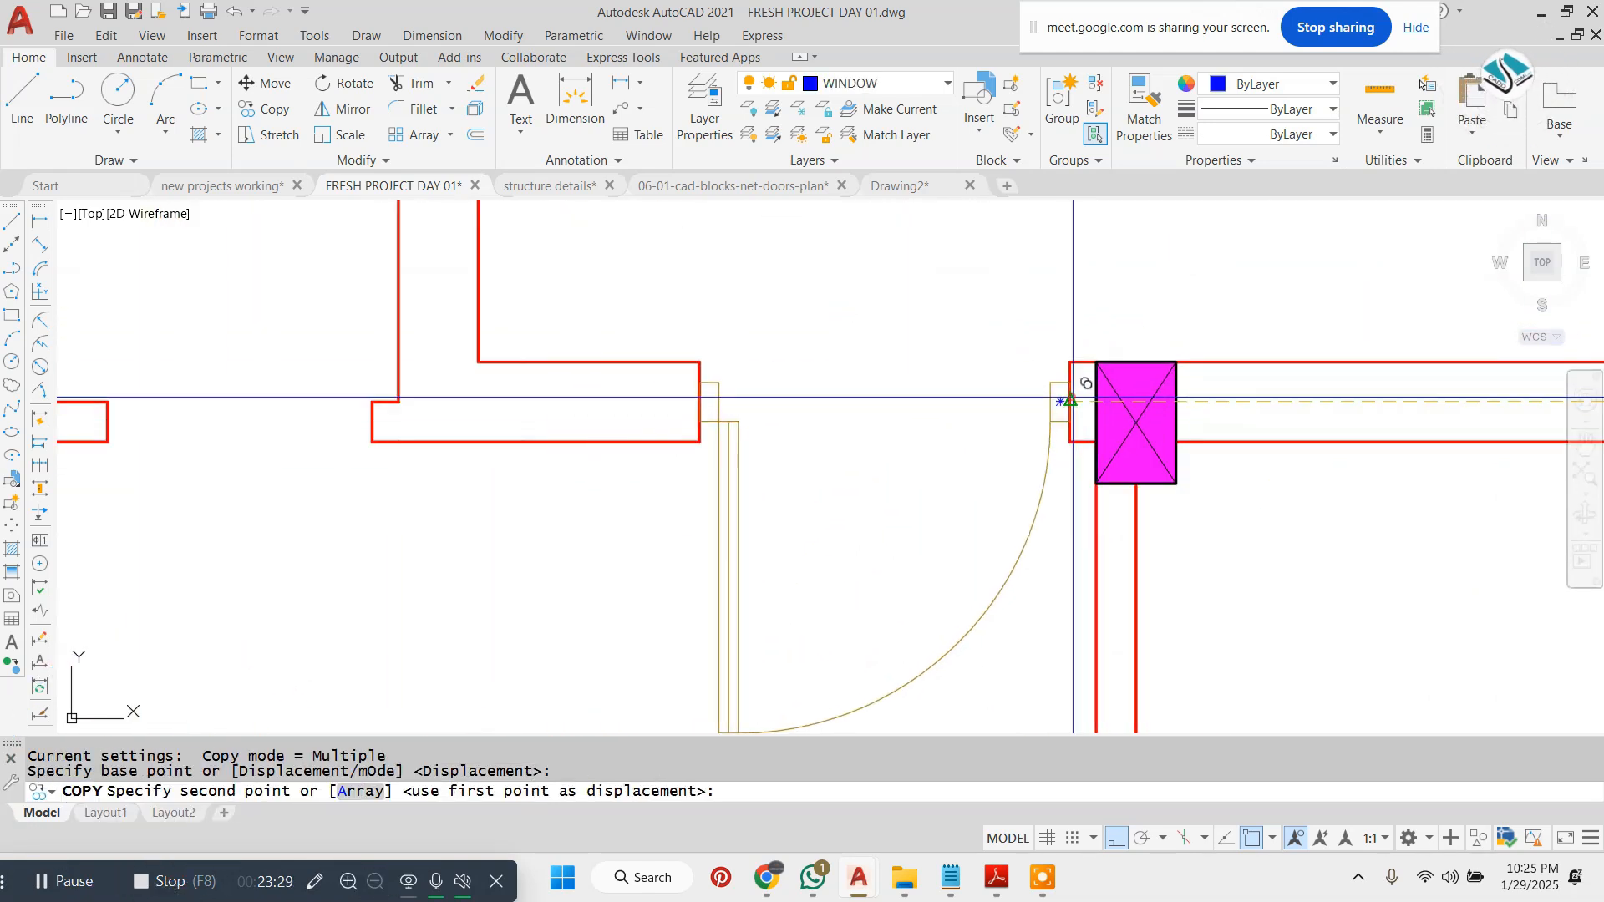
pyautogui.click(1072, 401)
pyautogui.scroll(-4, 1072, 401)
pyautogui.press('Escape')
# - Mirror the copied door block about a vertical line between its jambs to reverse the hinge side, keeping the source
pyautogui.click(881, 468)
pyautogui.click(816, 537)
pyautogui.write('MI')
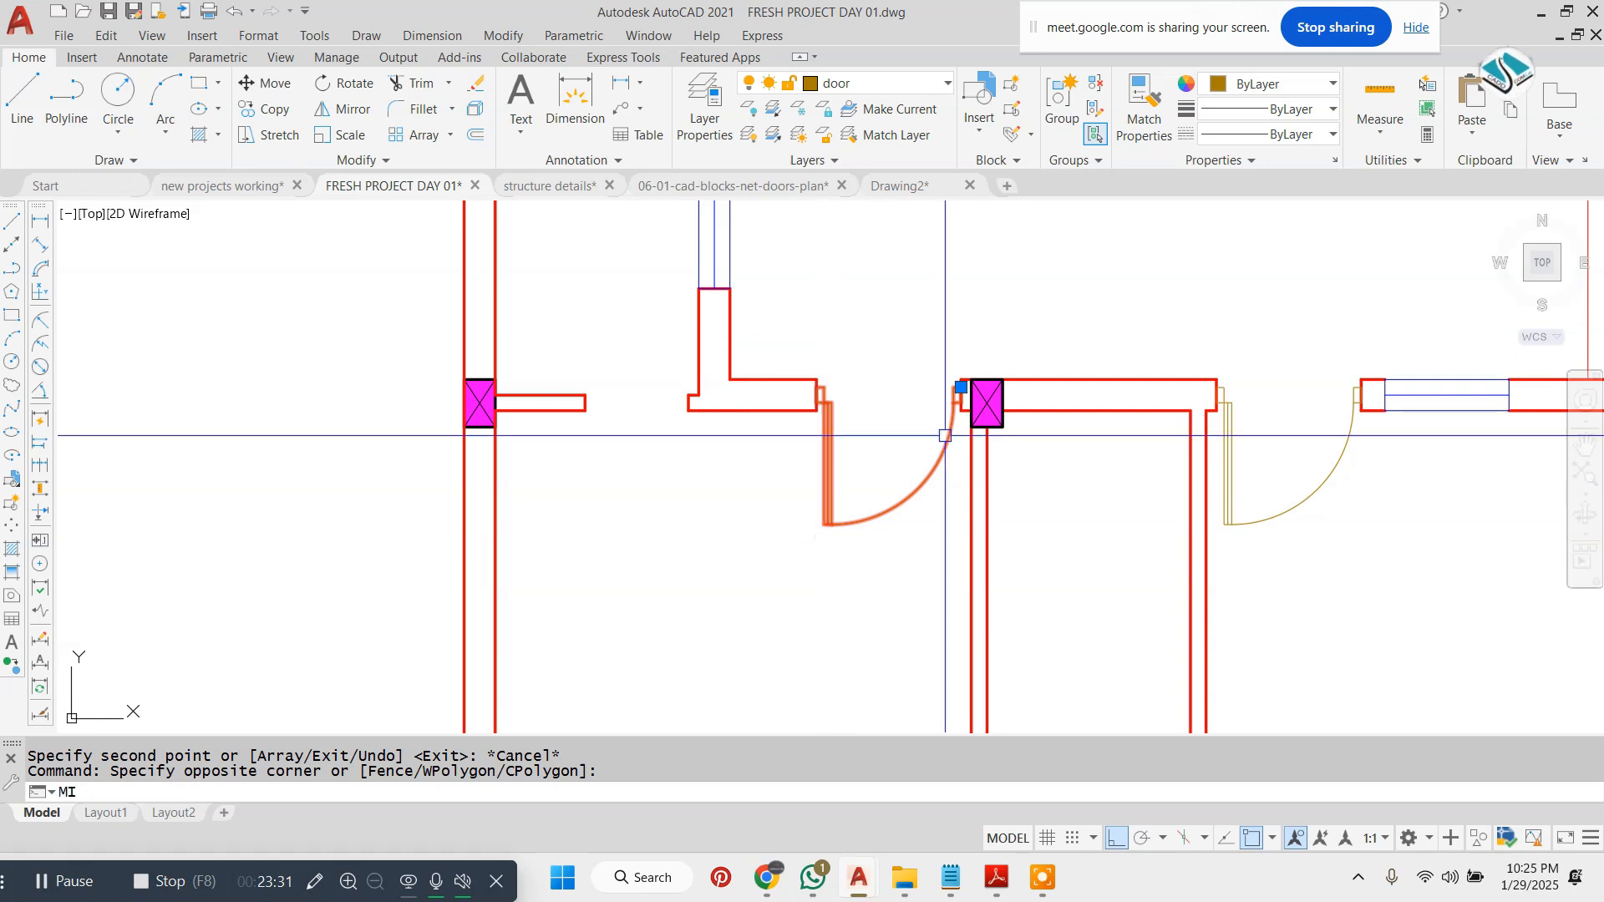
pyautogui.press('Return')
pyautogui.scroll(3, 945, 435)
pyautogui.scroll(-3, 923, 404)
pyautogui.click(782, 390)
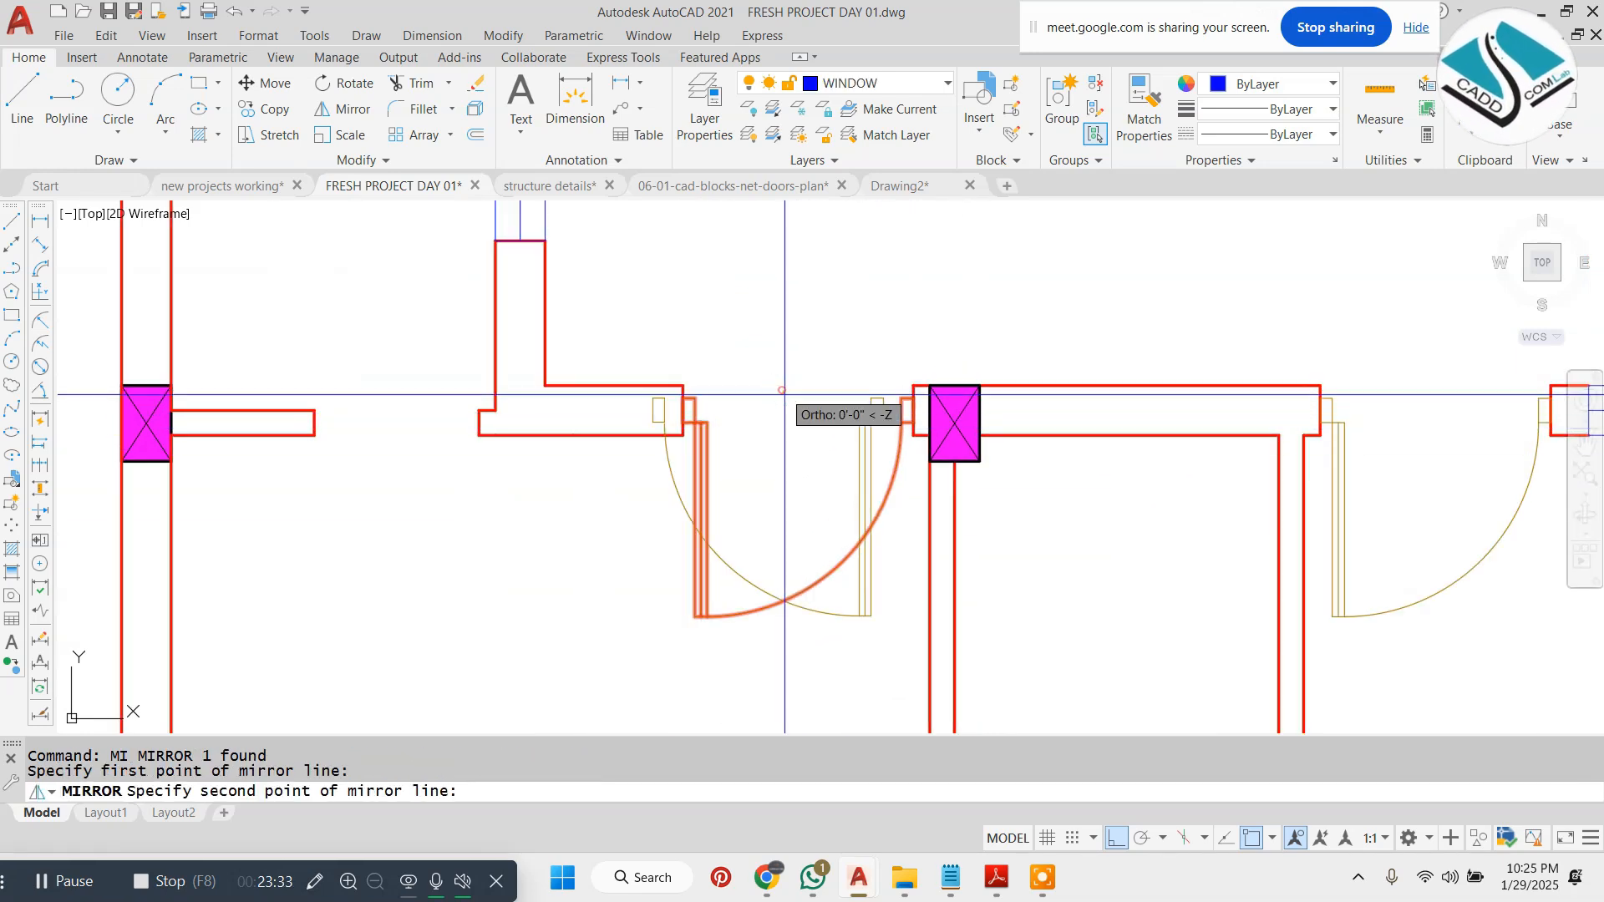
pyautogui.click(785, 652)
pyautogui.press('Return')
# - Erase the source door block hinged on the L-shaped wall side of the middle opening
pyautogui.click(735, 590)
pyautogui.click(702, 619)
pyautogui.write('E')
pyautogui.press('Return')
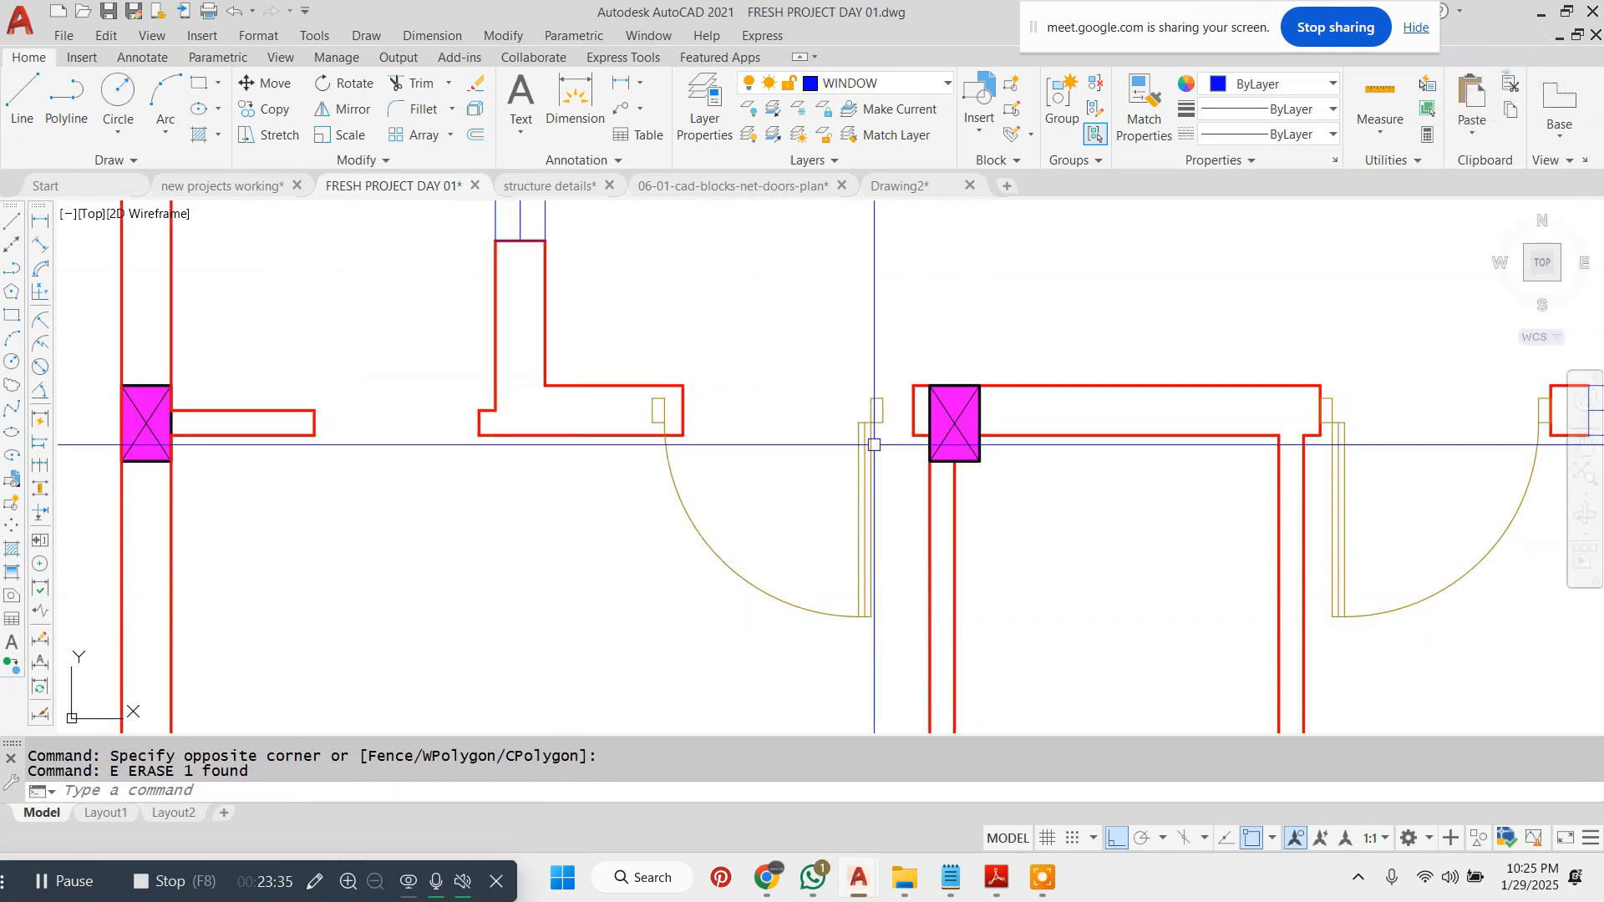
# - Move the mirrored door block so its hinge-side jamb midpoint meets the midpoint of the wall end beside the column
pyautogui.write('M')
pyautogui.press('Return')
pyautogui.scroll(4, 873, 442)
pyautogui.click(894, 387)
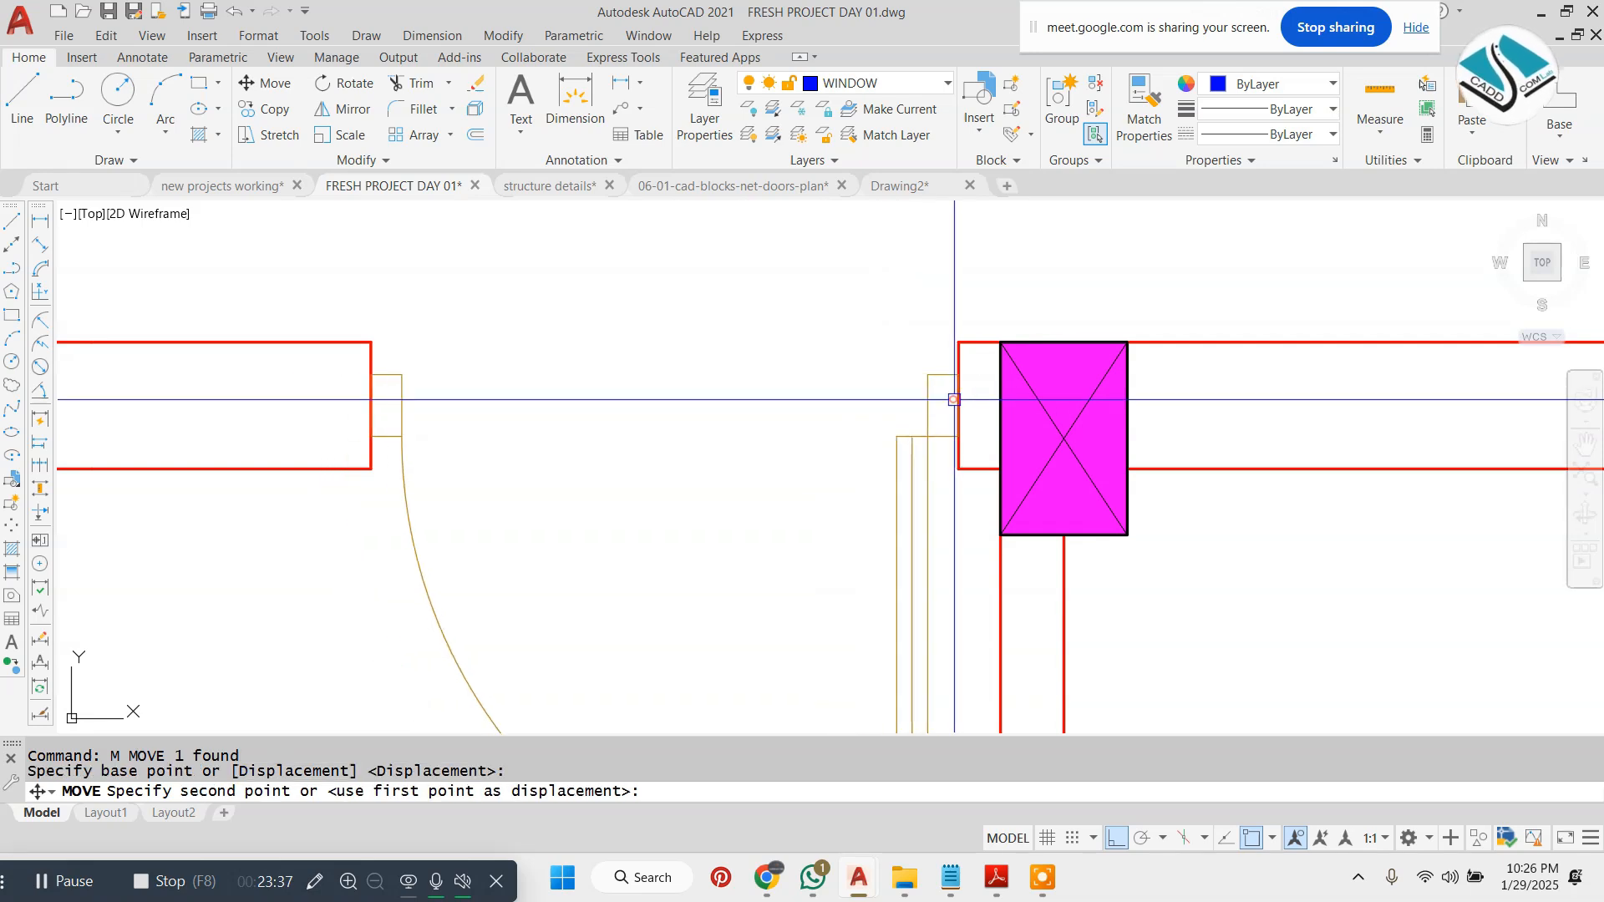
pyautogui.press('Escape')
pyautogui.scroll(-6, 821, 463)
# - Copy the middle opening's door block horizontally to the narrow opening between the short wall stub and the L-shaped wall
pyautogui.click(822, 464)
pyautogui.click(807, 536)
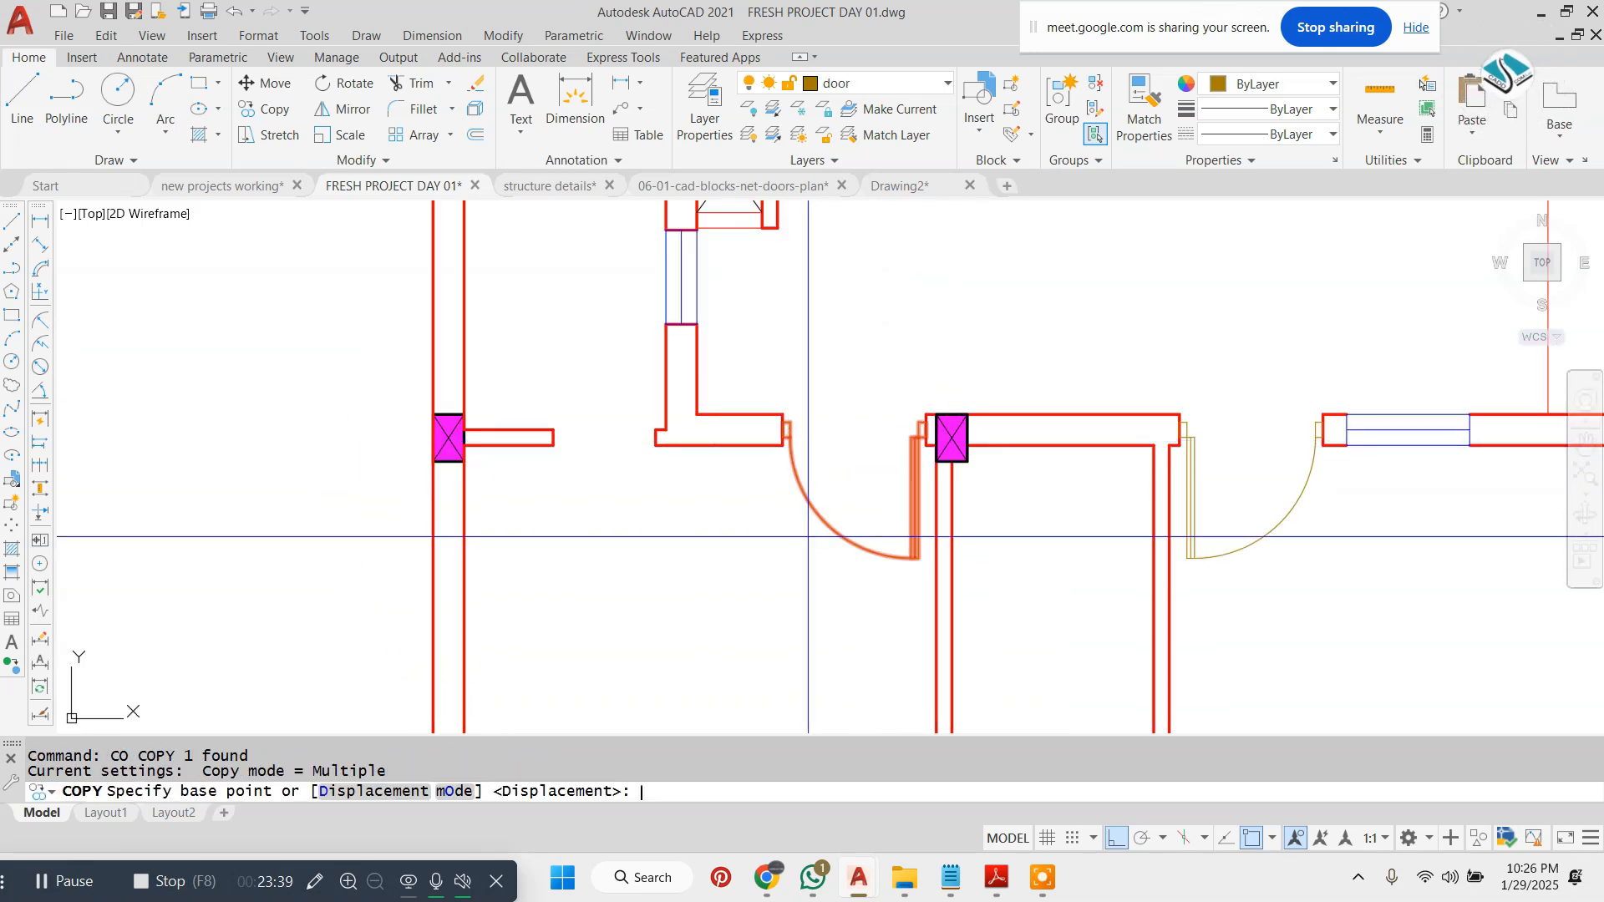
pyautogui.click(873, 477)
pyautogui.moveTo(598, 381); pyautogui.dragTo(702, 397, button='middle')
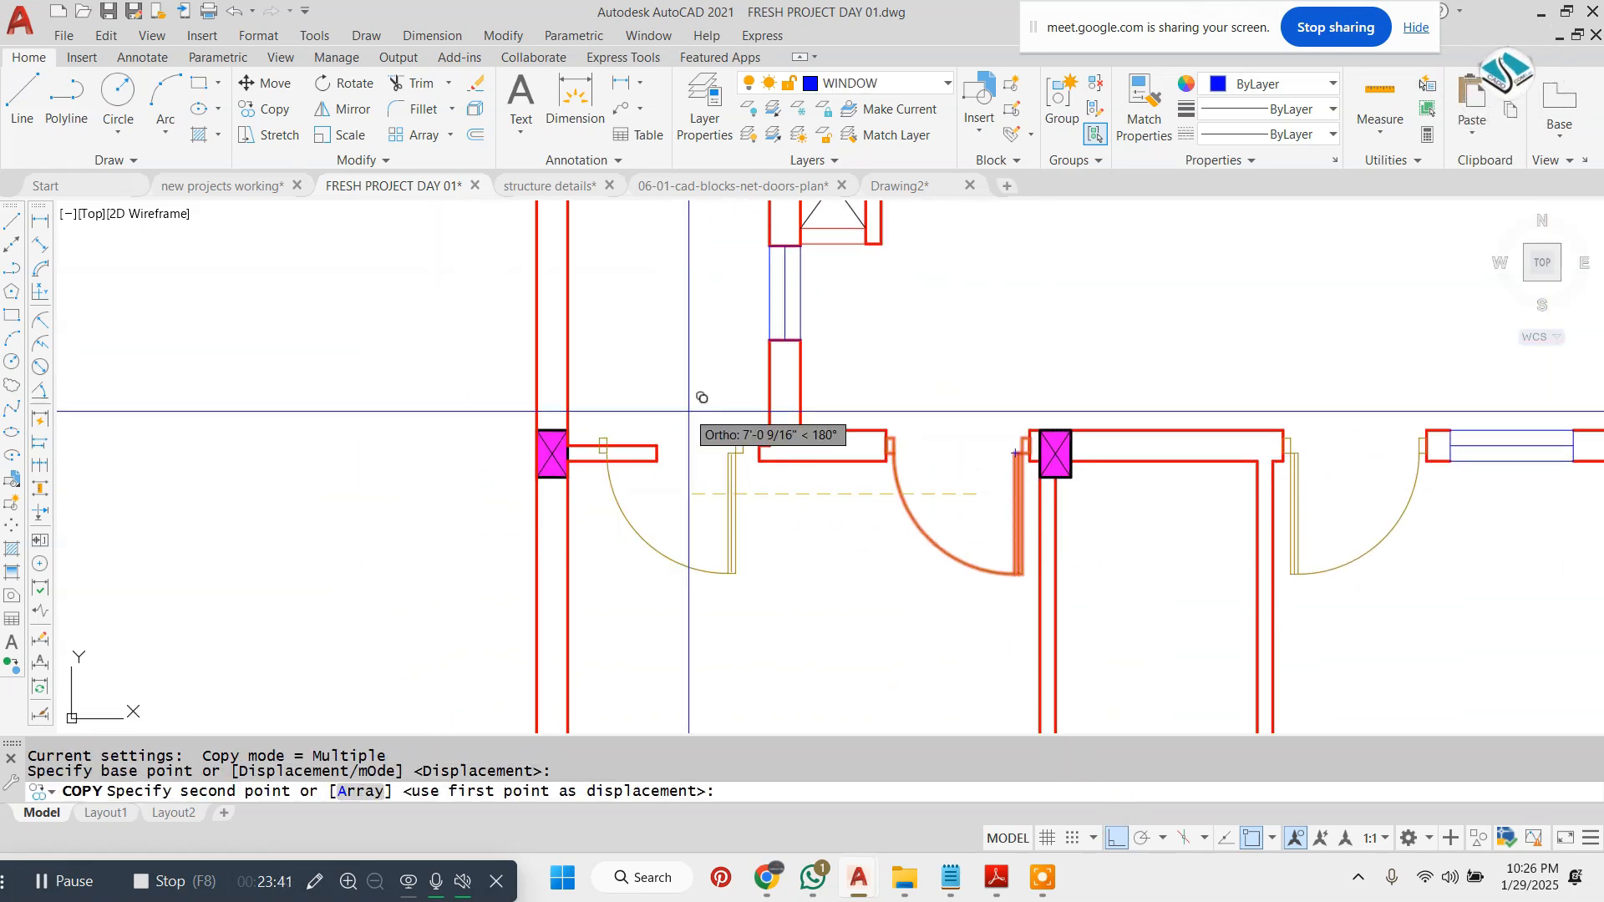
pyautogui.click(696, 391)
pyautogui.press('Escape')
# - Mirror the door copy at the narrow opening about a horizontal line above it, keeping the source
pyautogui.click(781, 551)
pyautogui.click(719, 577)
pyautogui.write('MI')
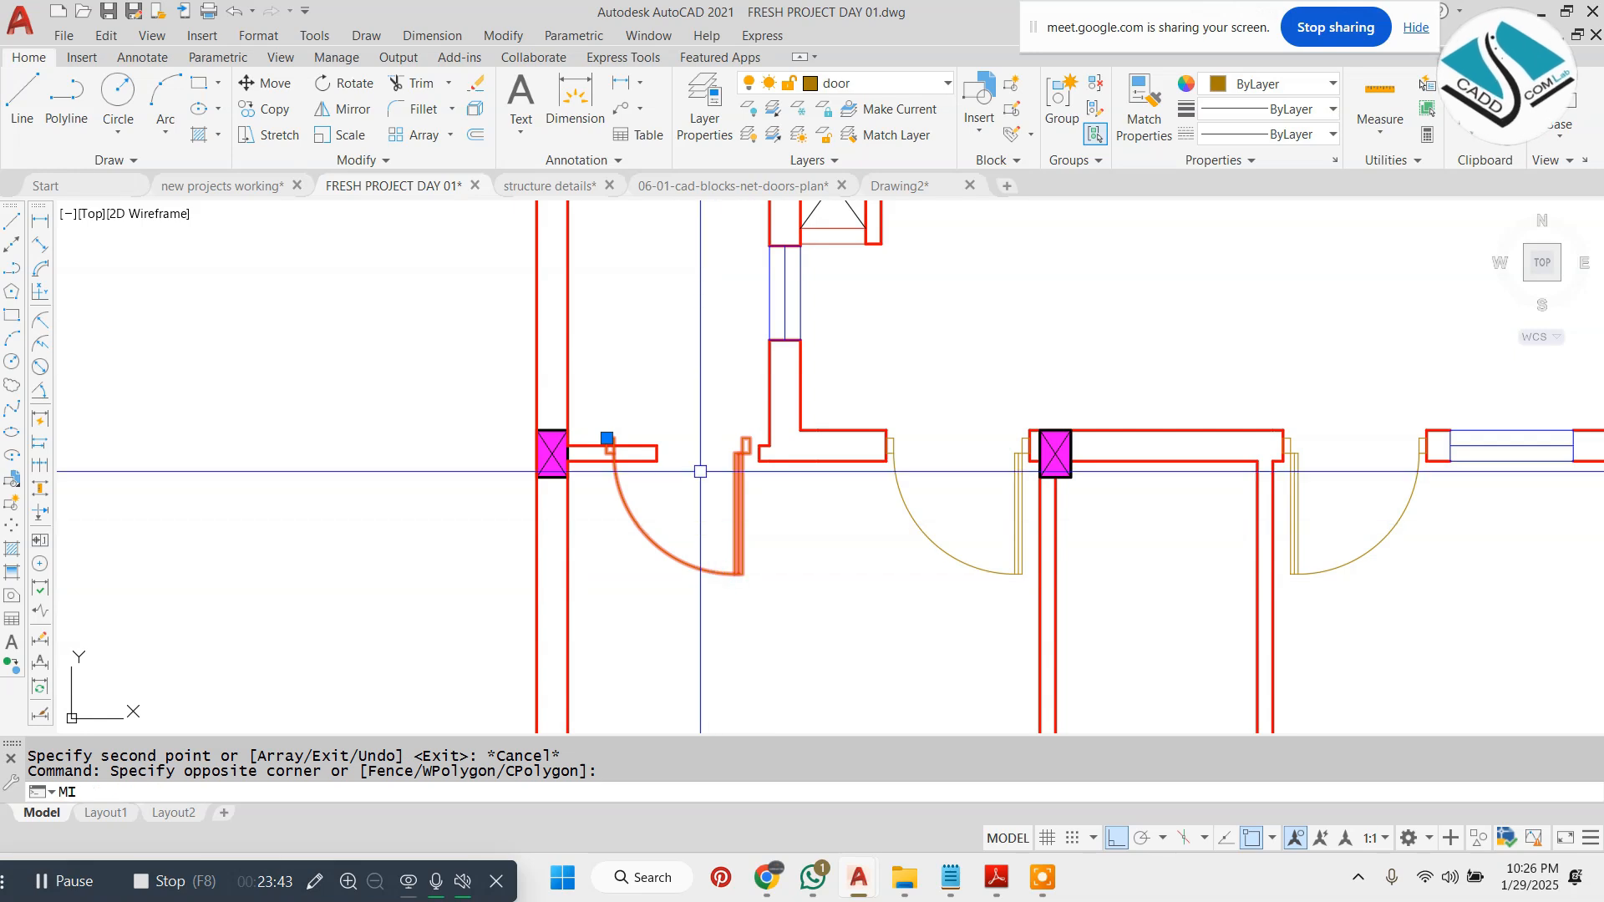
pyautogui.press('Return')
pyautogui.scroll(2, 700, 416)
pyautogui.click(699, 394)
pyautogui.click(1094, 412)
pyautogui.press('Return')
# - Erase the downward-swinging source door block at the narrow opening
pyautogui.click(764, 412)
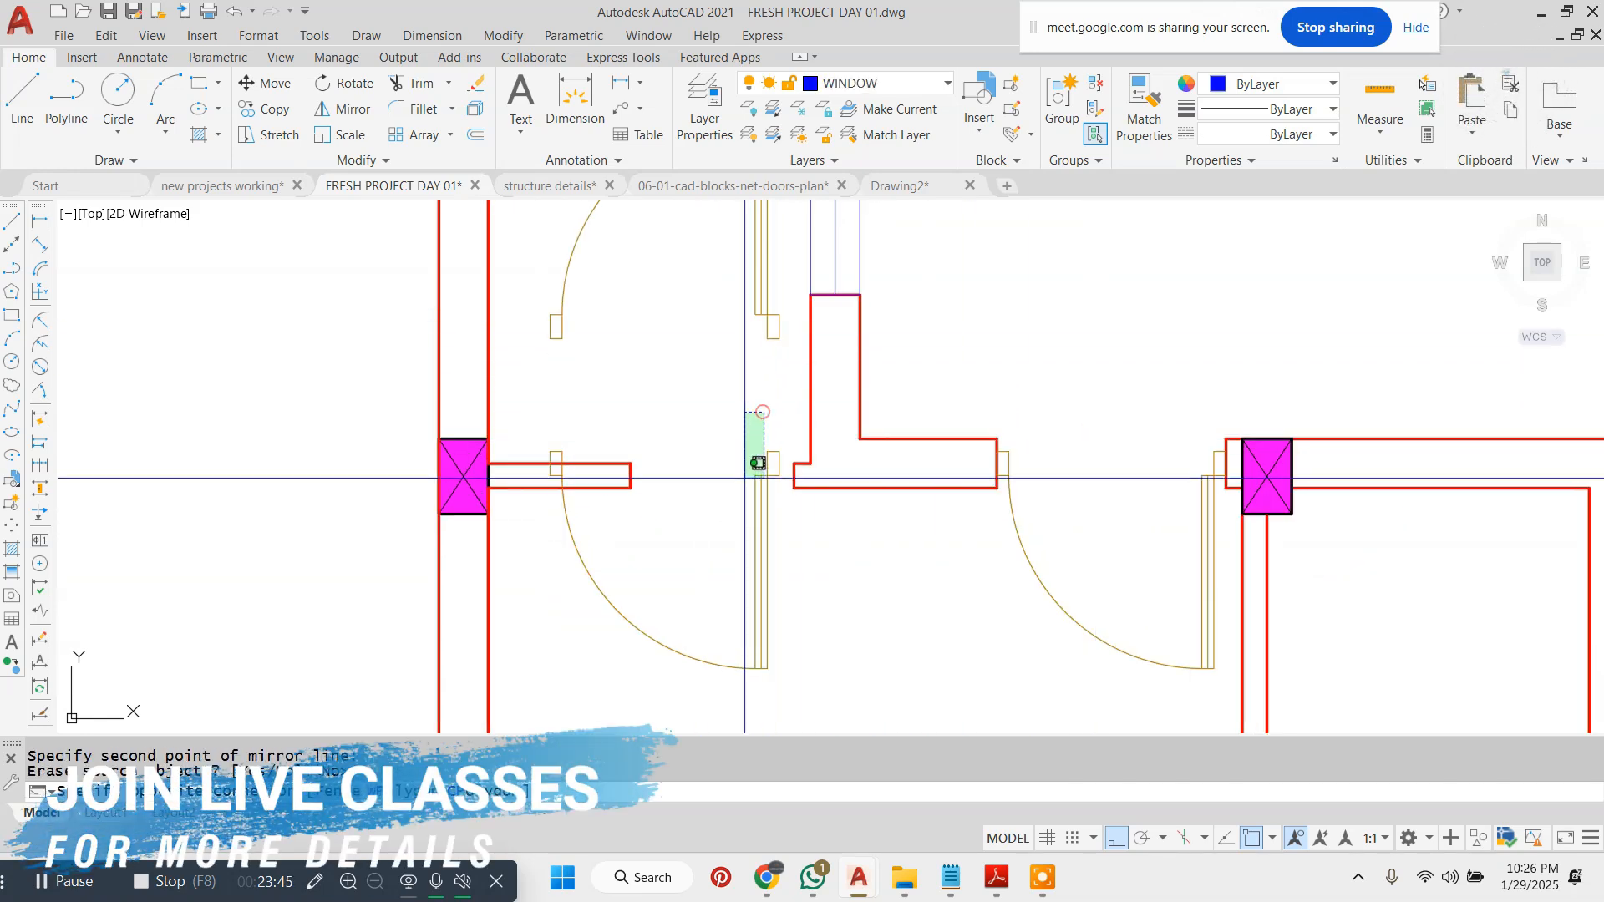
pyautogui.click(739, 508)
pyautogui.write('E')
pyautogui.press('Return')
# - Move the upward-swinging door block so its hinge-side jamb midpoint meets the L-shaped wall end's midpoint at the narrow opening
pyautogui.click(761, 330)
pyautogui.click(717, 287)
pyautogui.write('M')
pyautogui.press('Return')
pyautogui.scroll(2, 753, 316)
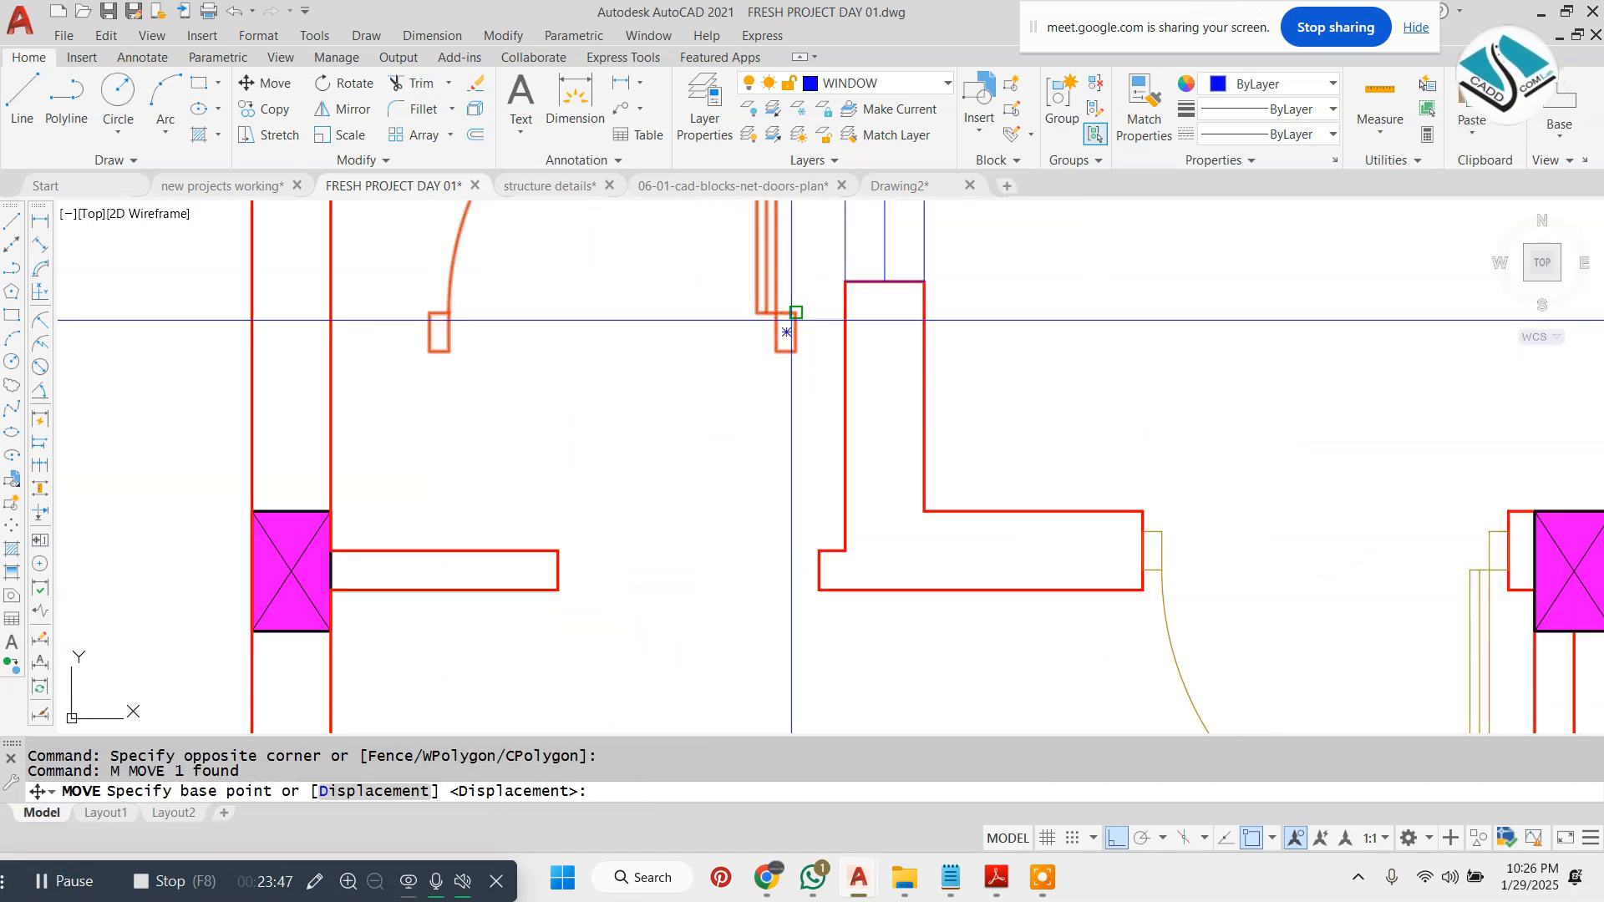
pyautogui.click(795, 331)
pyautogui.click(818, 571)
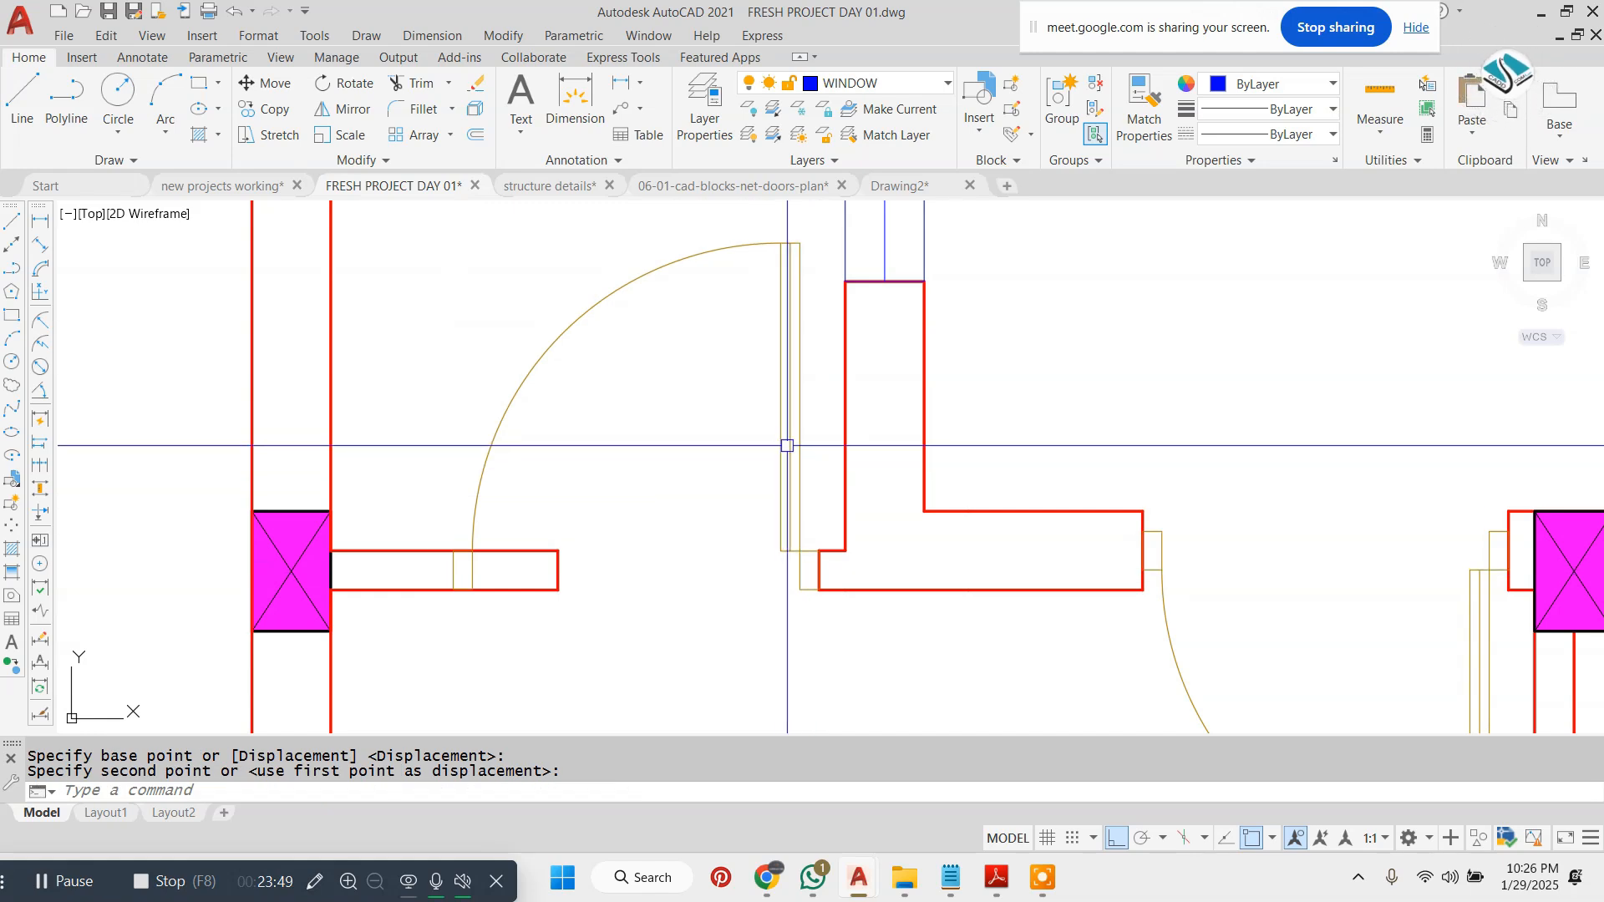
# - Scale this door block by reference, from its overall frame width to two points spanning the narrow wall opening
pyautogui.click(795, 457)
pyautogui.write('SC')
pyautogui.press('Return')
pyautogui.click(453, 570)
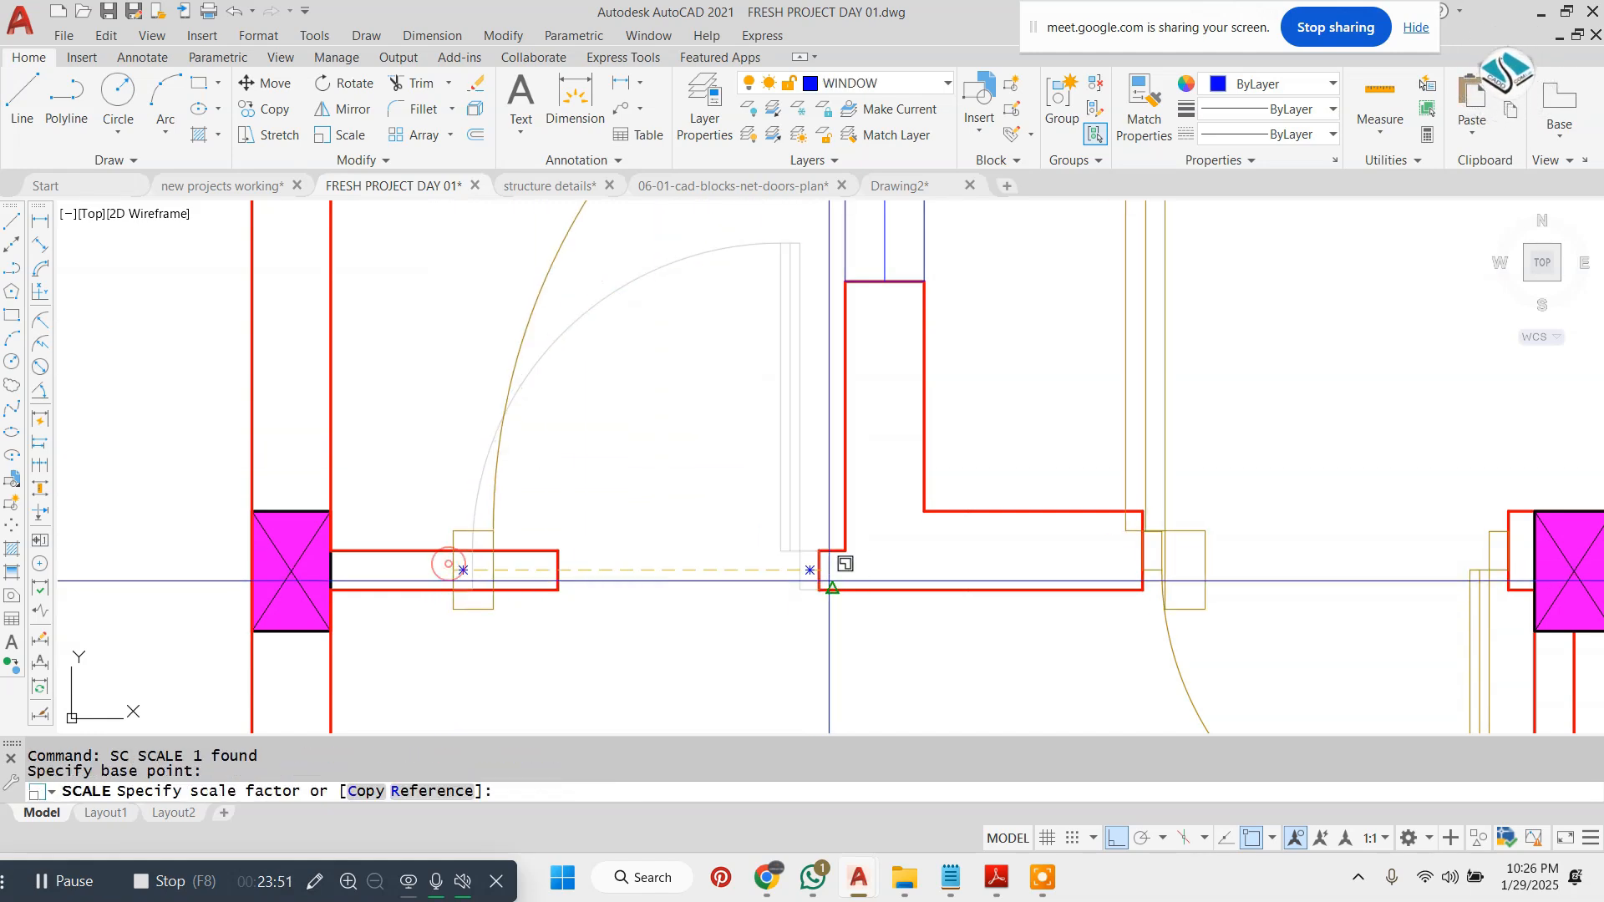
pyautogui.write('R')
pyautogui.press('Return')
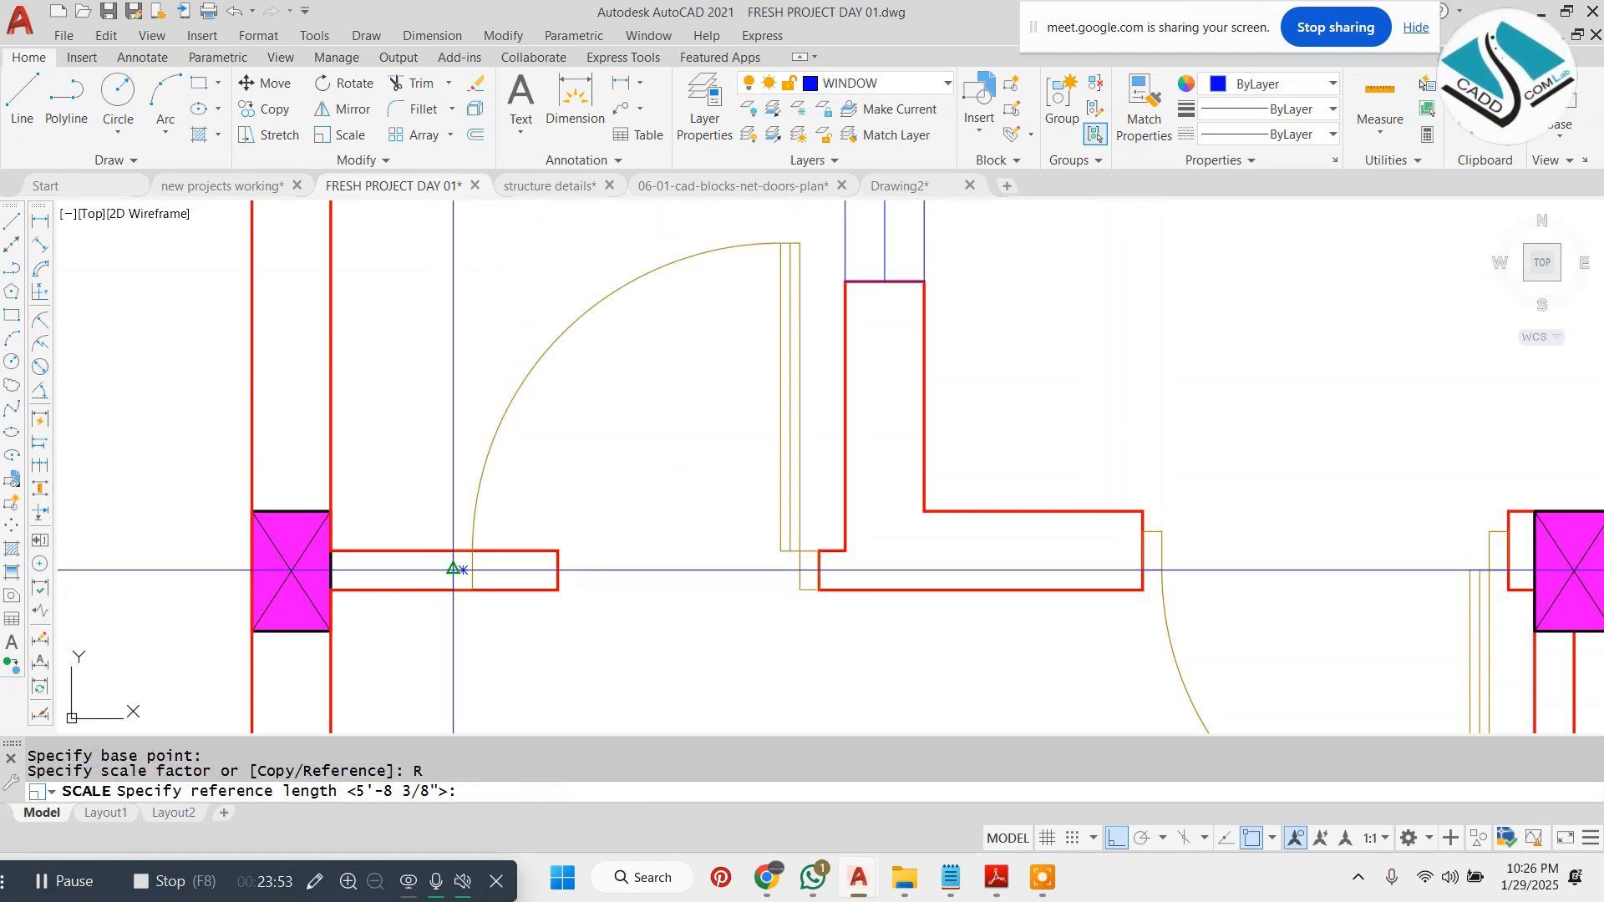
pyautogui.click(453, 569)
pyautogui.click(819, 569)
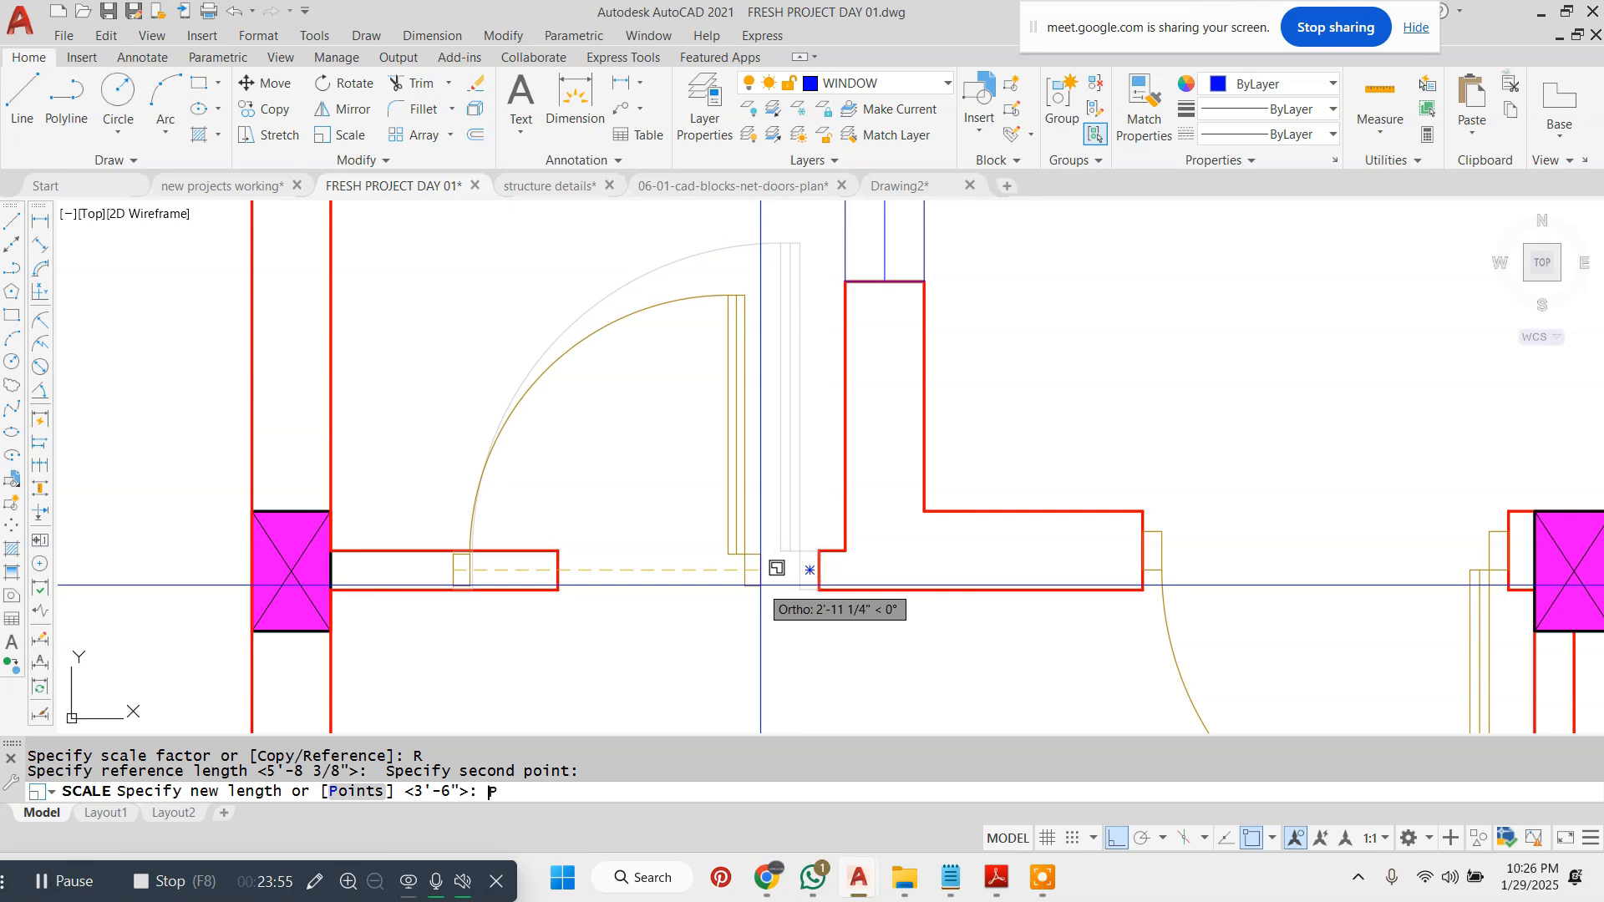
pyautogui.click(814, 571)
# - Move the reduced door block so its hinge-side jamb midpoint meets the L-shaped wall end's midpoint, filling the narrow opening
pyautogui.click(724, 488)
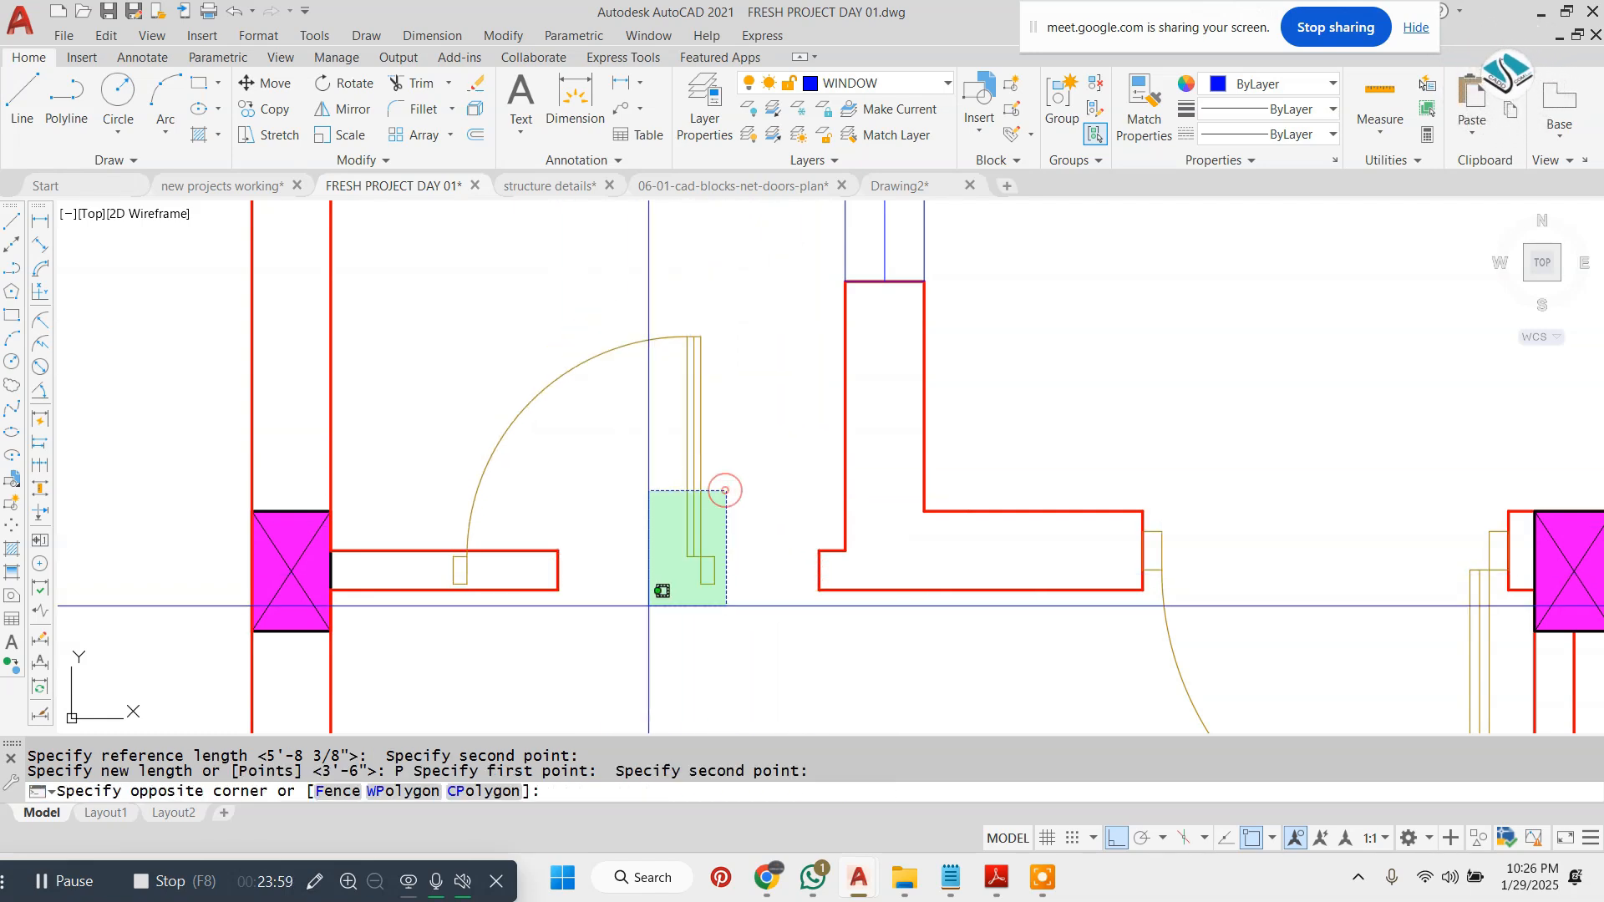
pyautogui.click(647, 605)
pyautogui.write('M')
pyautogui.press('Return')
pyautogui.click(714, 569)
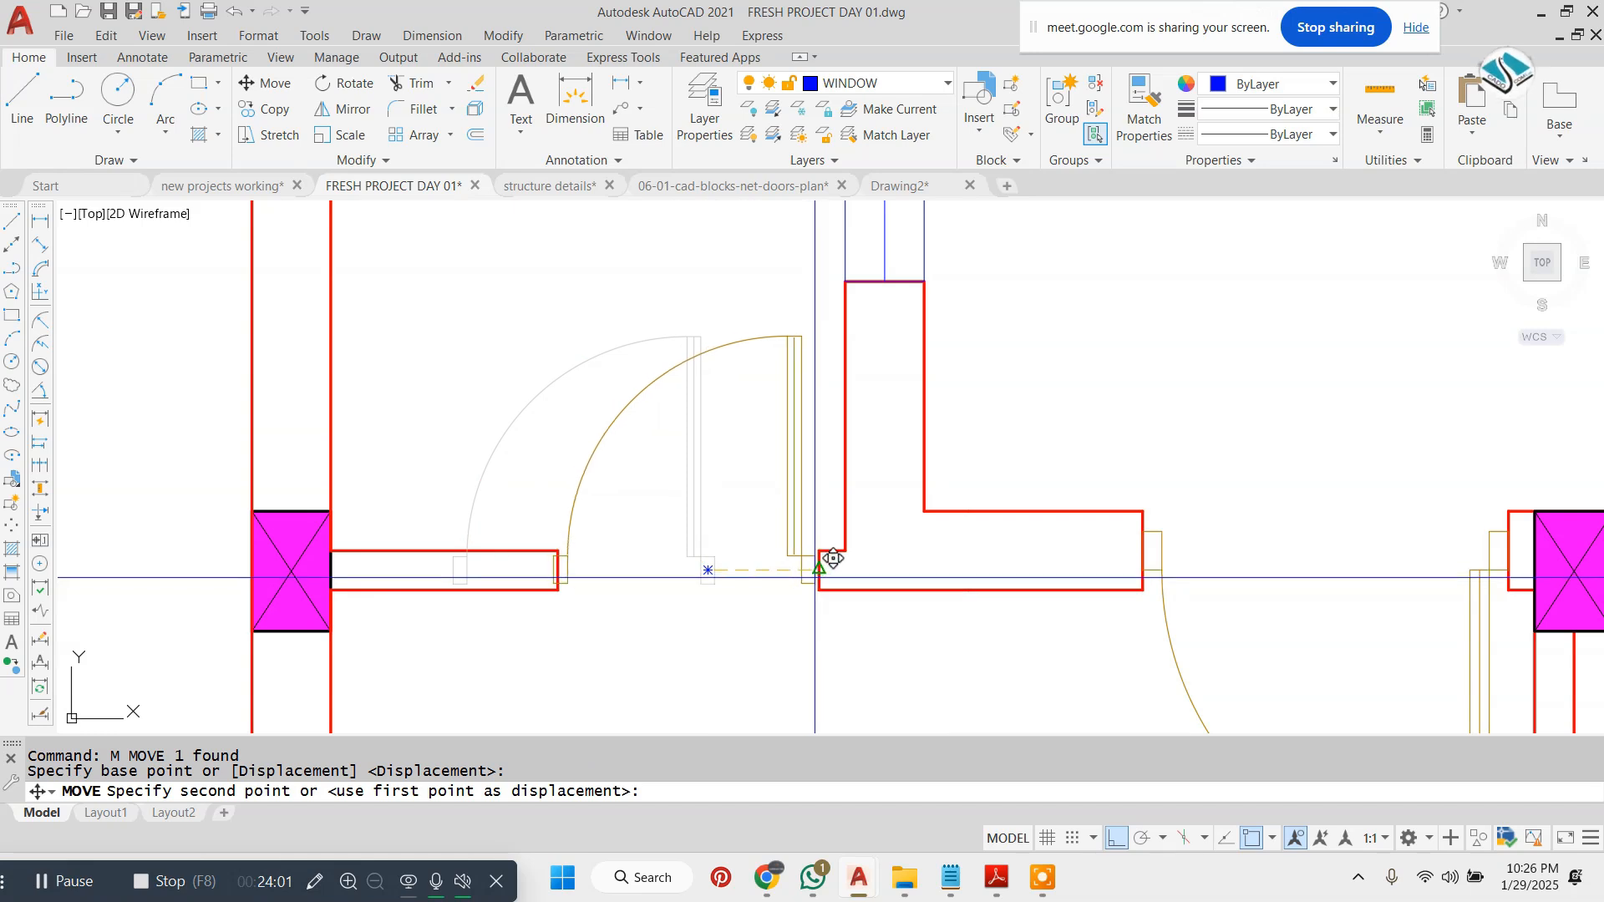
pyautogui.click(818, 570)
pyautogui.press('Escape')
pyautogui.scroll(-5, 772, 546)
pyautogui.scroll(2, 752, 434)
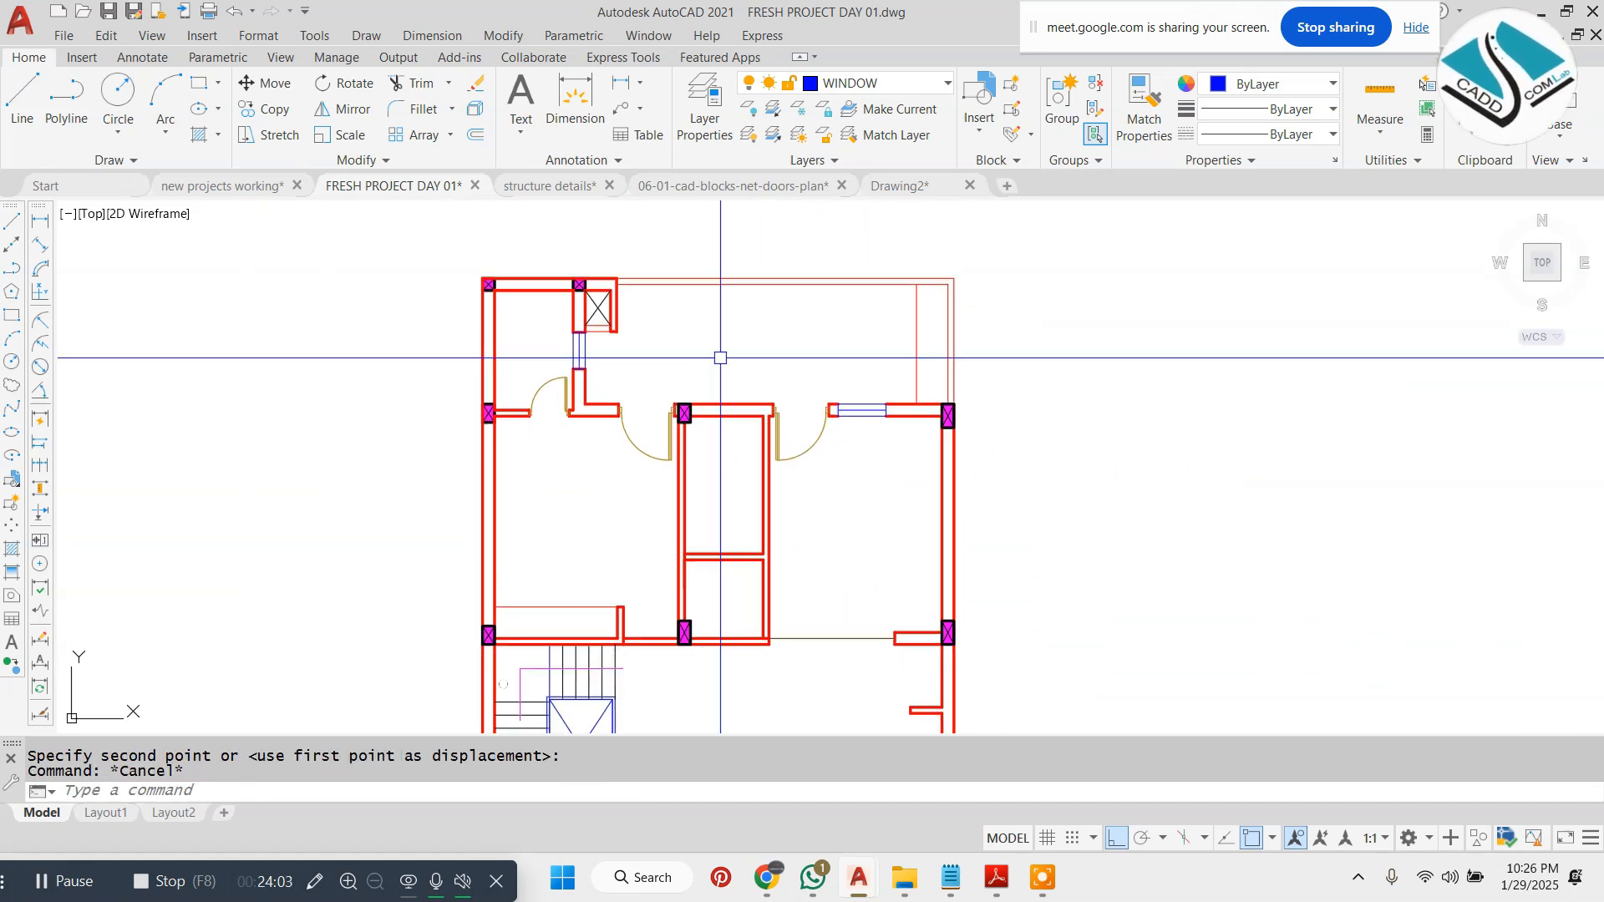
# - Look over the floor plan and the separate element drawings around it, returning to the placed doors
pyautogui.moveTo(771, 473); pyautogui.dragTo(783, 416, button='middle')
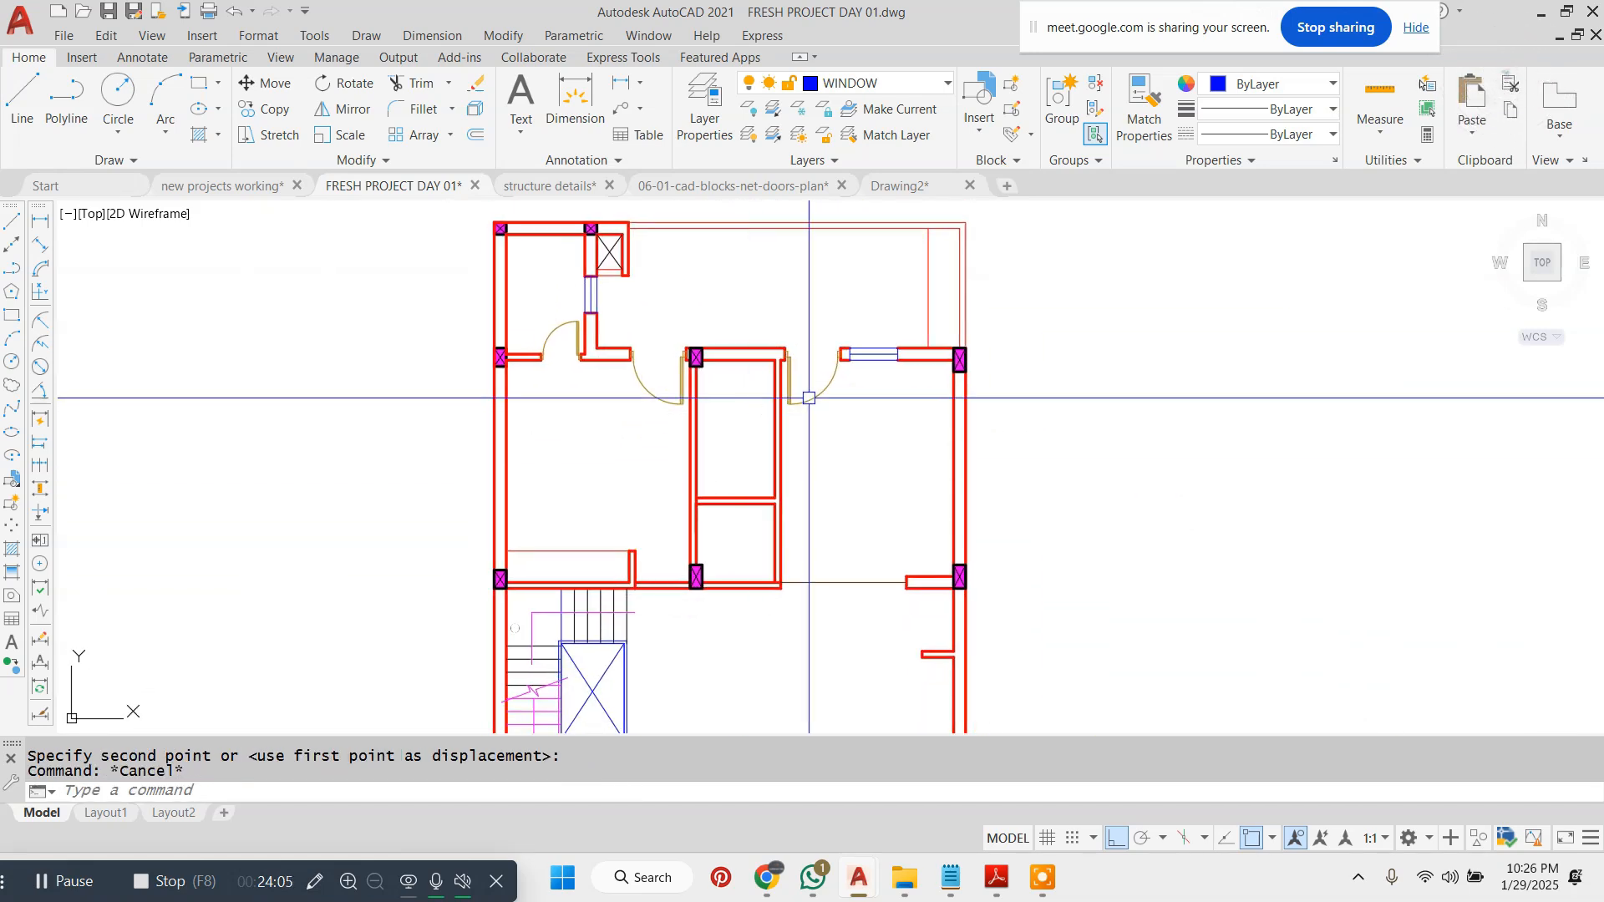
pyautogui.press('Escape')
pyautogui.scroll(-8, 729, 426)
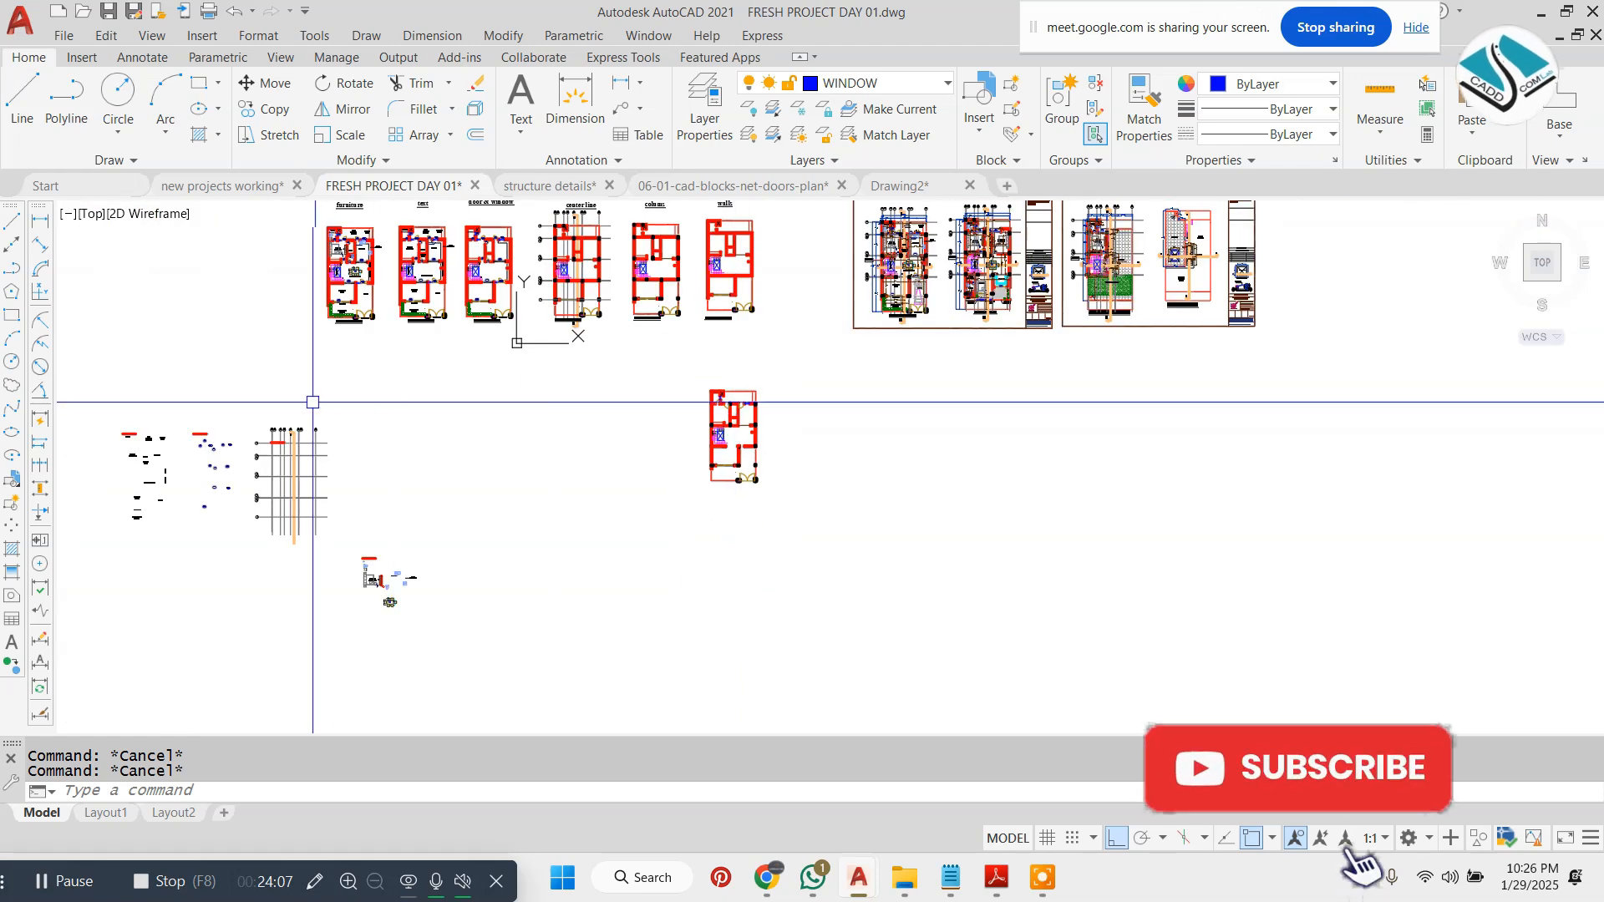
pyautogui.moveTo(315, 401); pyautogui.dragTo(471, 422, button='middle')
pyautogui.scroll(5, 502, 426)
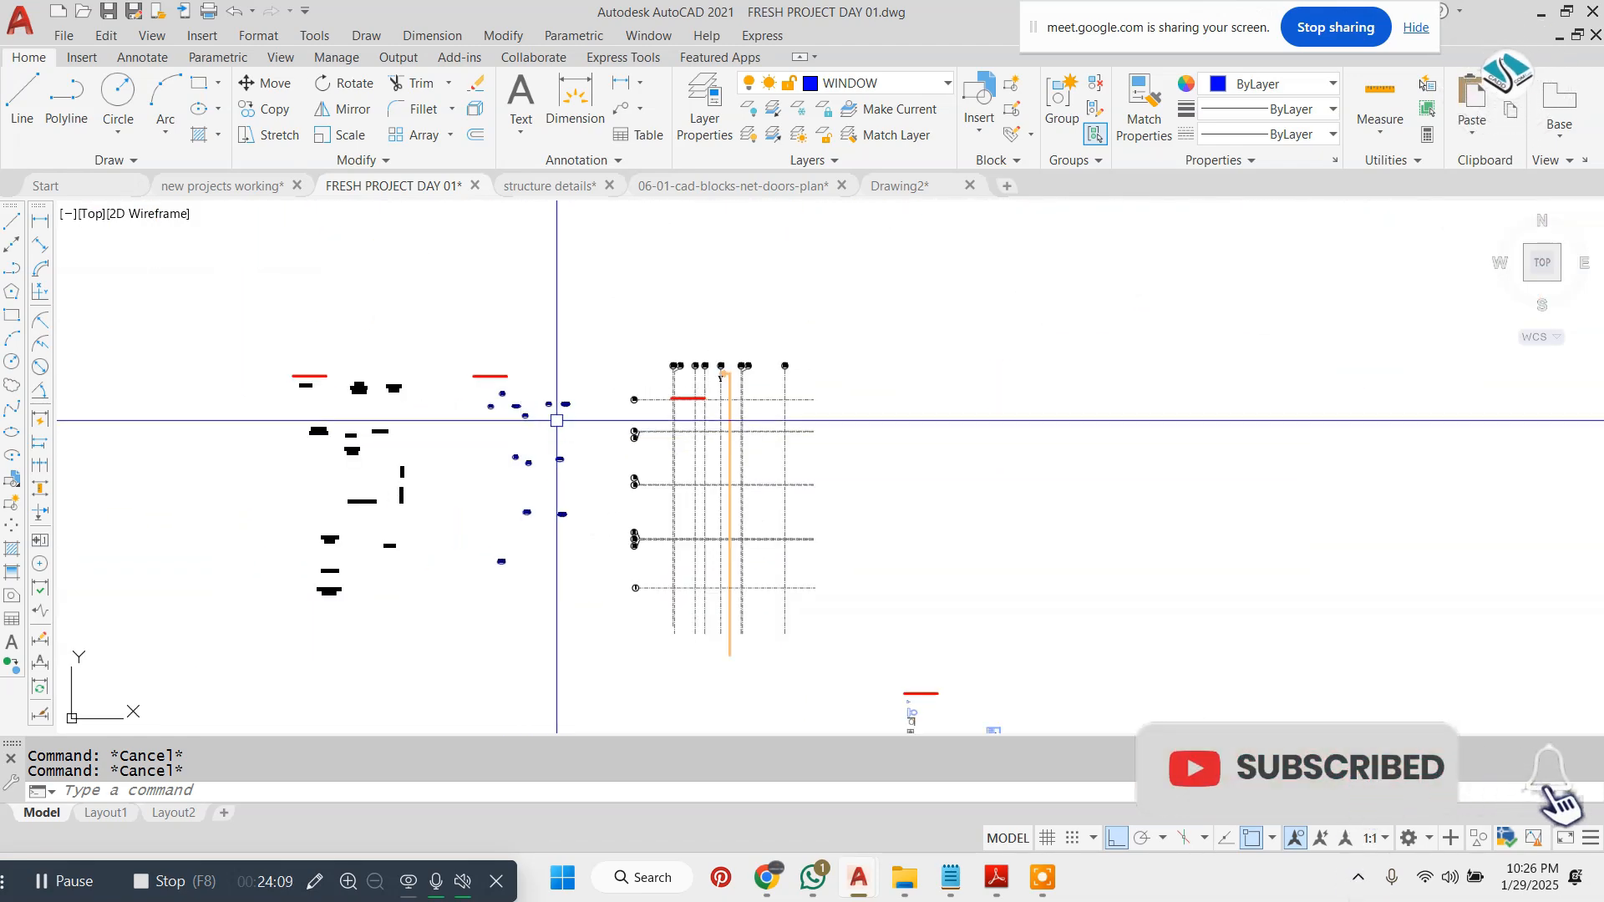
pyautogui.scroll(-2, 556, 418)
pyautogui.moveTo(961, 471); pyautogui.dragTo(359, 451, button='middle')
pyautogui.scroll(4, 812, 358)
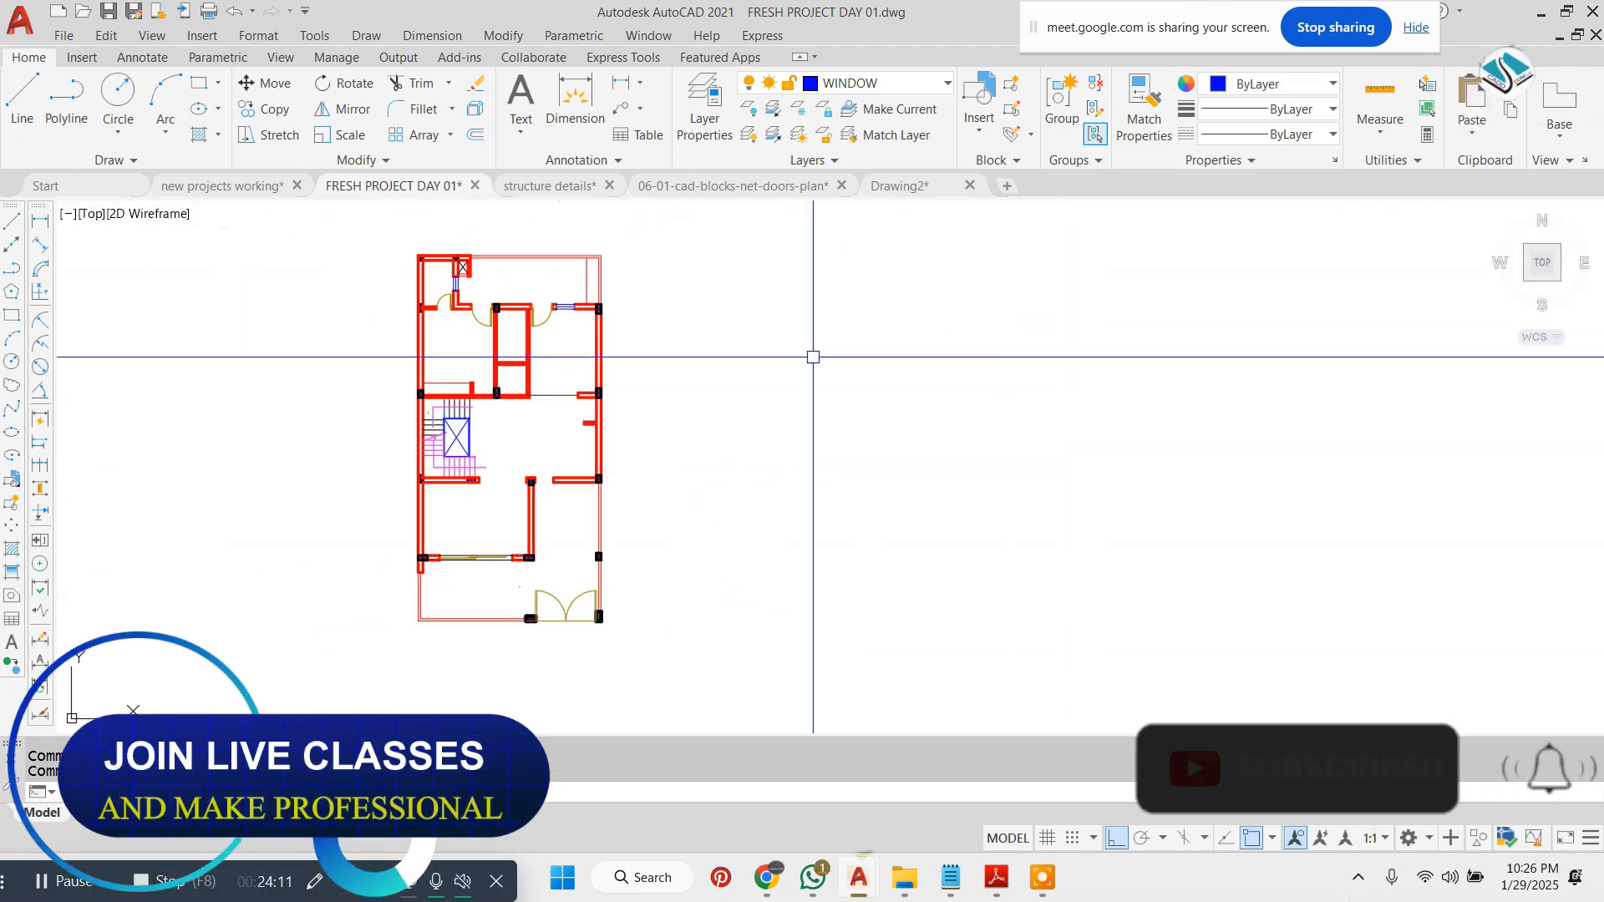
pyautogui.scroll(2, 555, 331)
pyautogui.moveTo(525, 323); pyautogui.dragTo(676, 355, button='middle')
pyautogui.scroll(6, 622, 305)
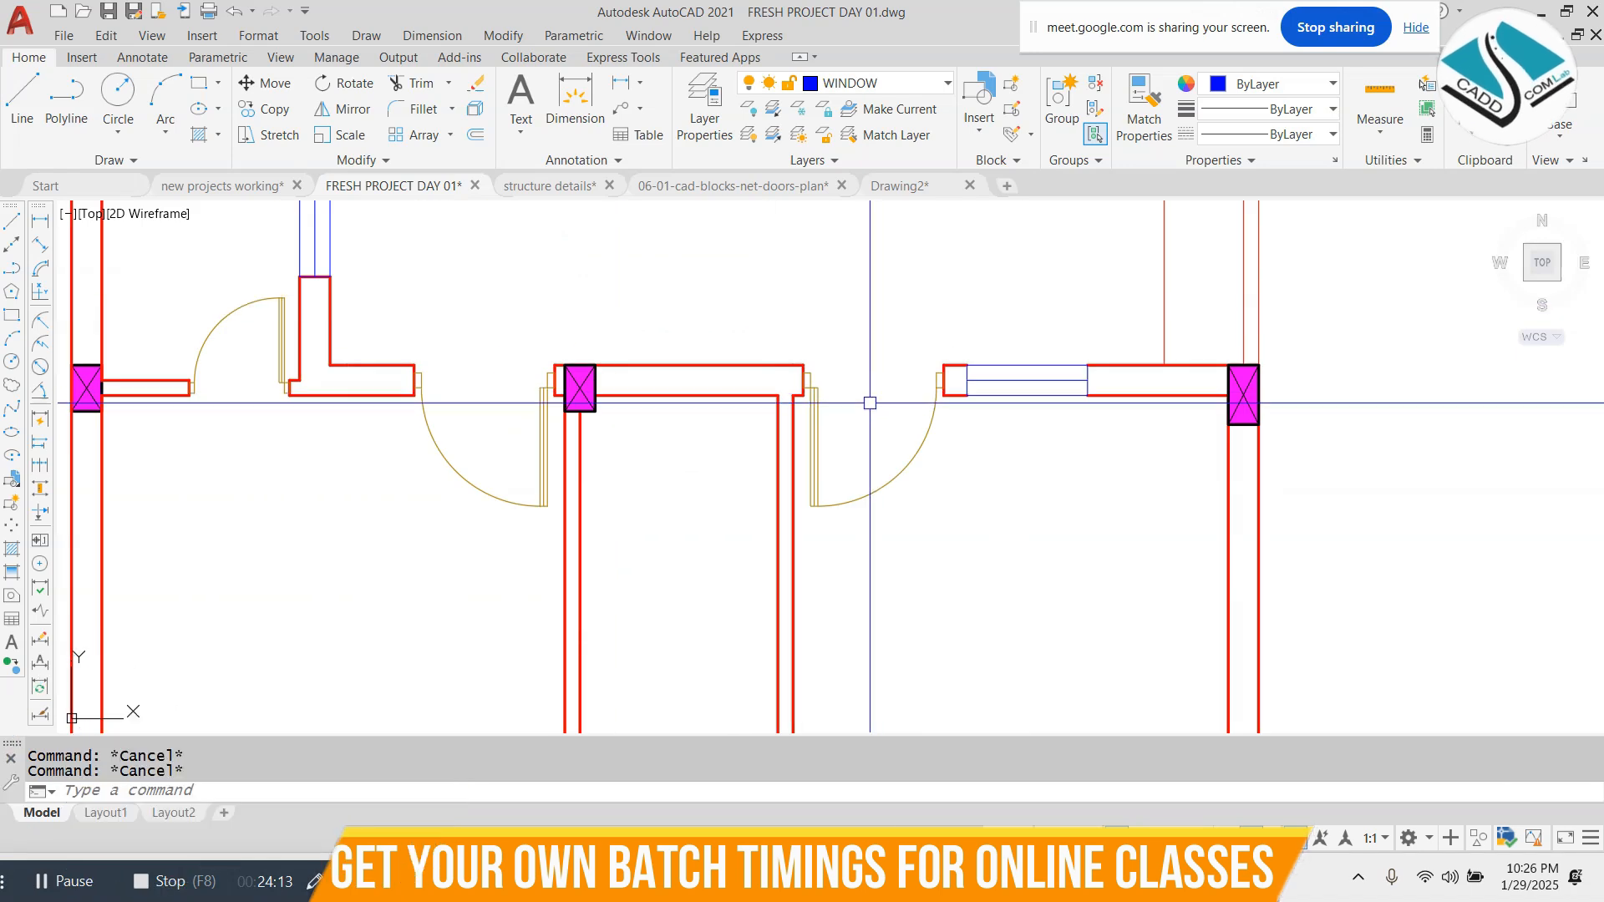
# - Copy the small upward-swinging door block to the opening between the inner column and the outer wall, aligned to the wall-end midpoint
pyautogui.click(256, 263)
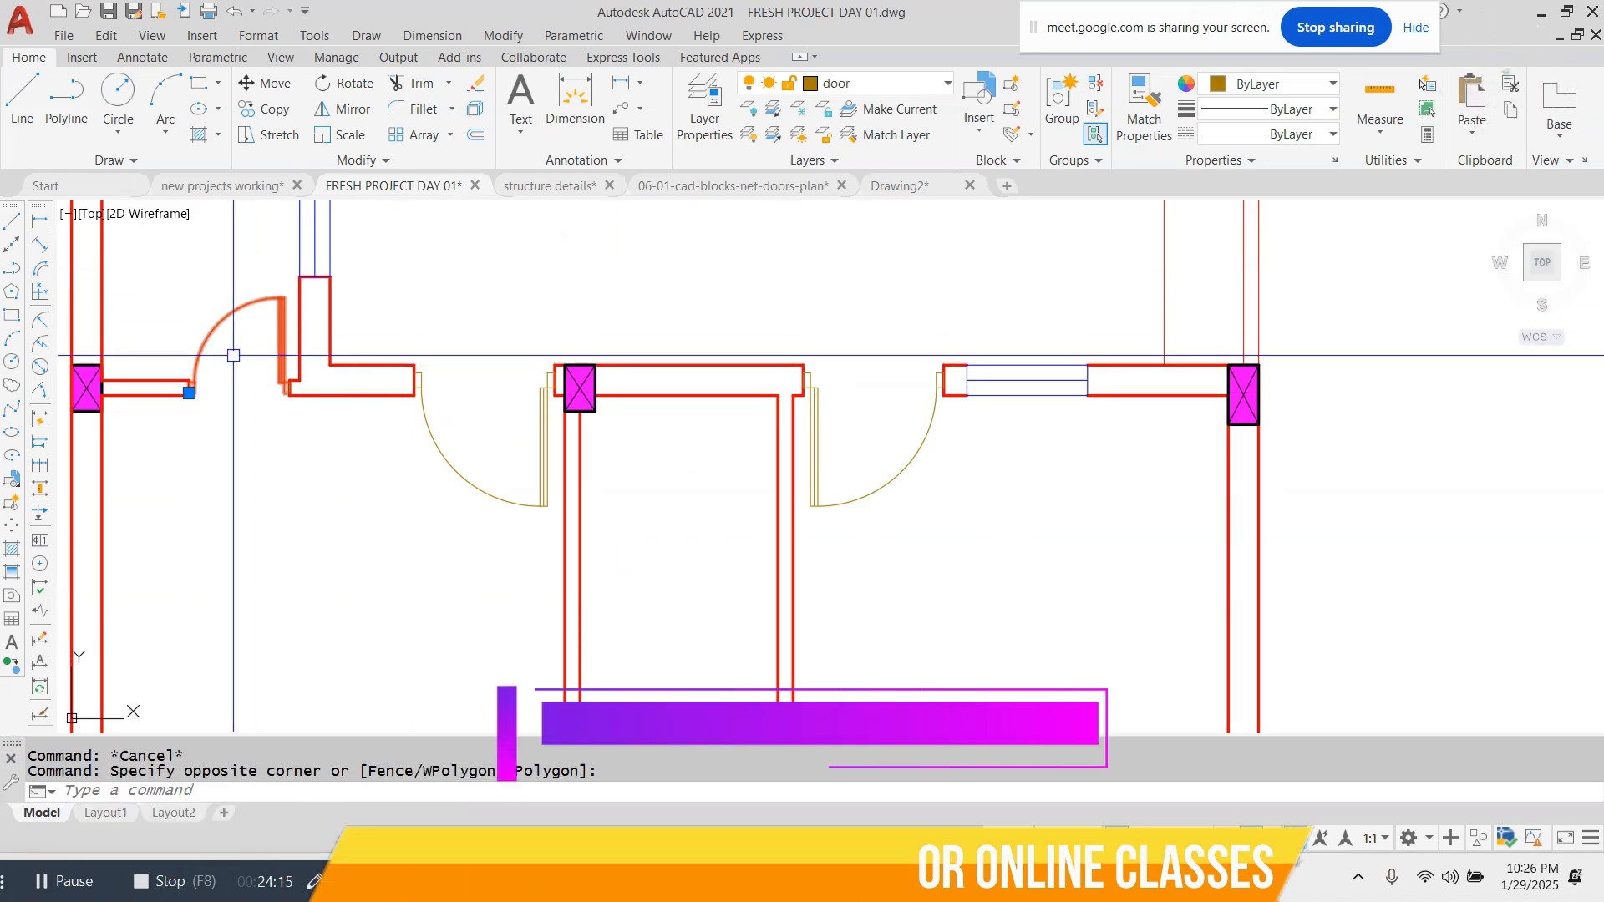
pyautogui.click(198, 356)
pyautogui.write('co')
pyautogui.press('Return')
pyautogui.scroll(4, 194, 364)
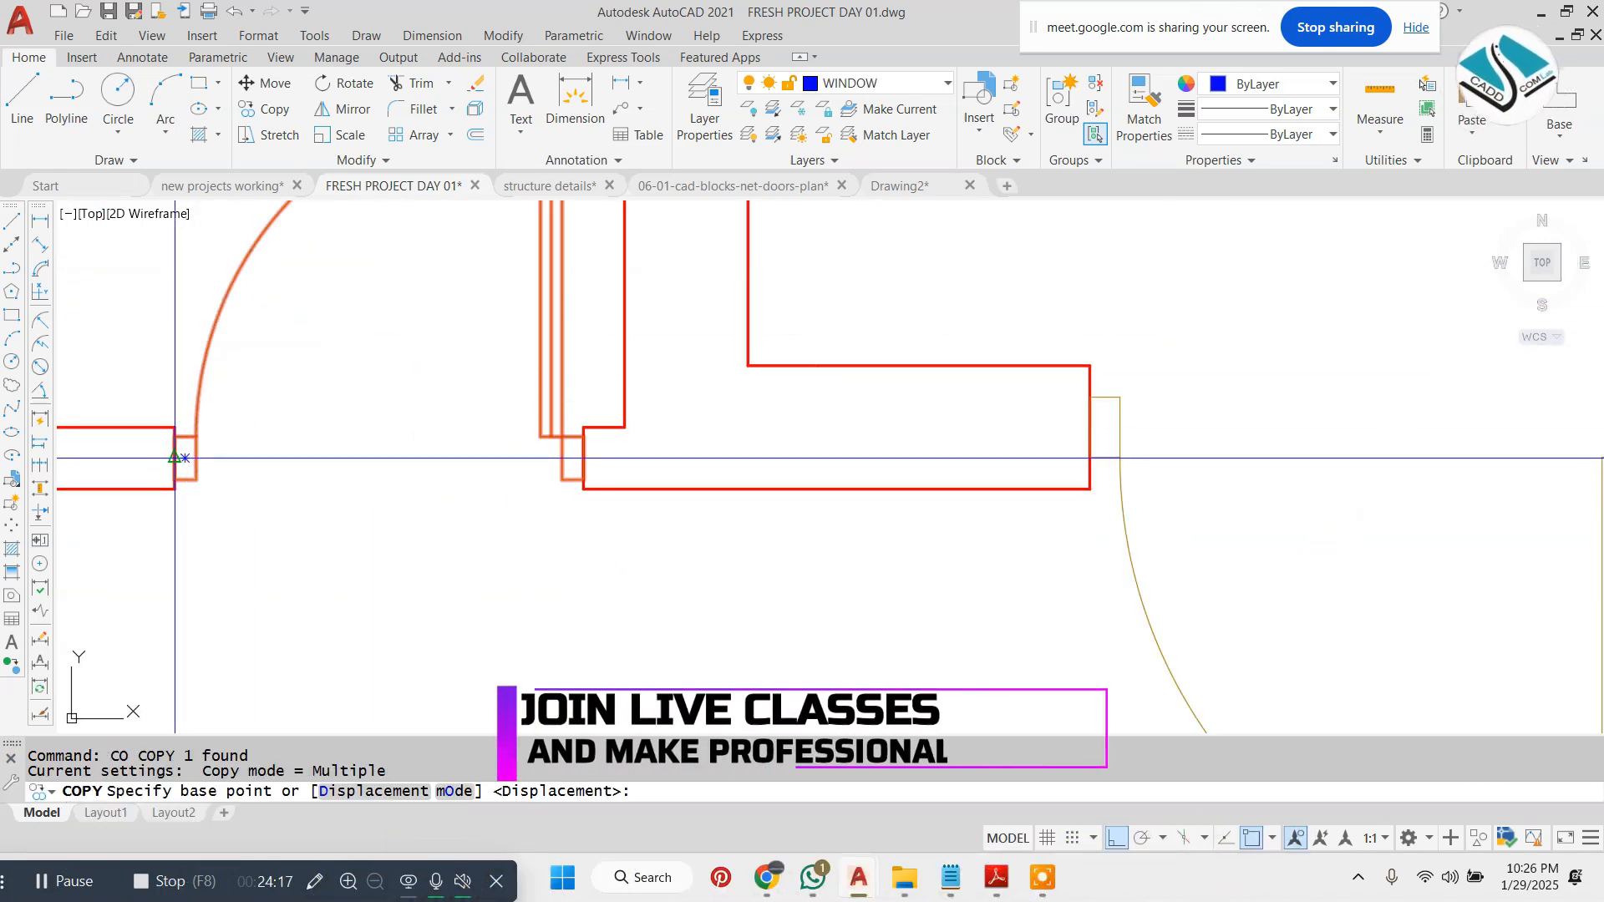
pyautogui.click(174, 461)
pyautogui.scroll(-8, 777, 336)
pyautogui.scroll(10, 787, 455)
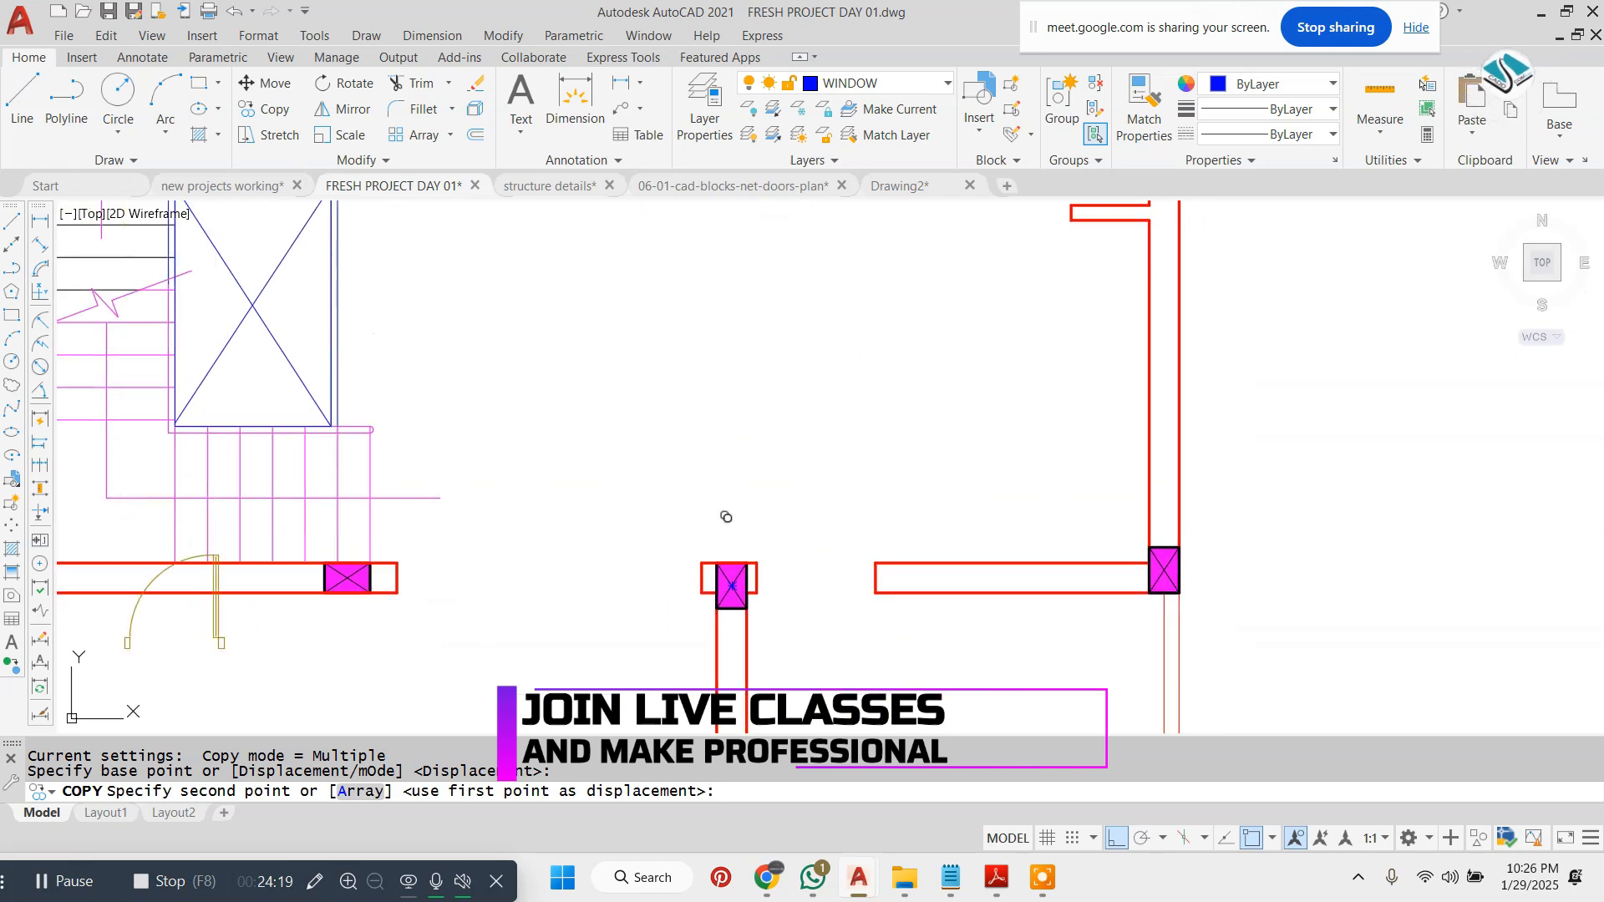
pyautogui.click(752, 585)
pyautogui.press('Return')
# - Scale the copied door block by reference from the column-side wall end, from its frame width to the full opening width
pyautogui.click(988, 447)
pyautogui.click(888, 548)
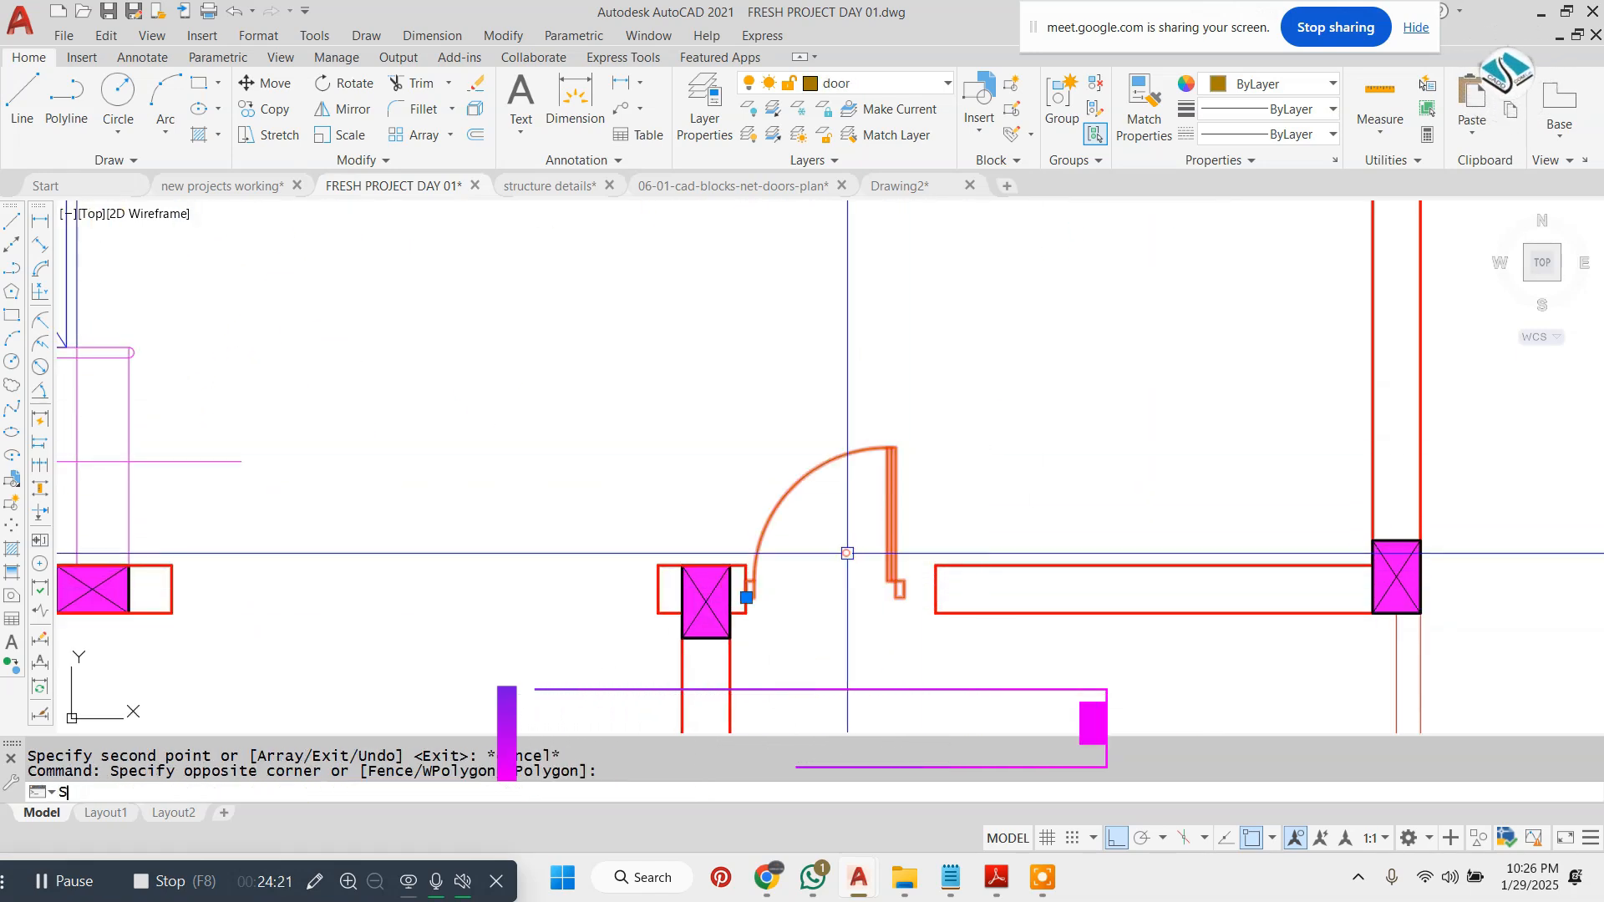
pyautogui.write('sc')
pyautogui.press('Return')
pyautogui.scroll(8, 747, 587)
pyautogui.click(807, 535)
pyautogui.write('R')
pyautogui.press('Return')
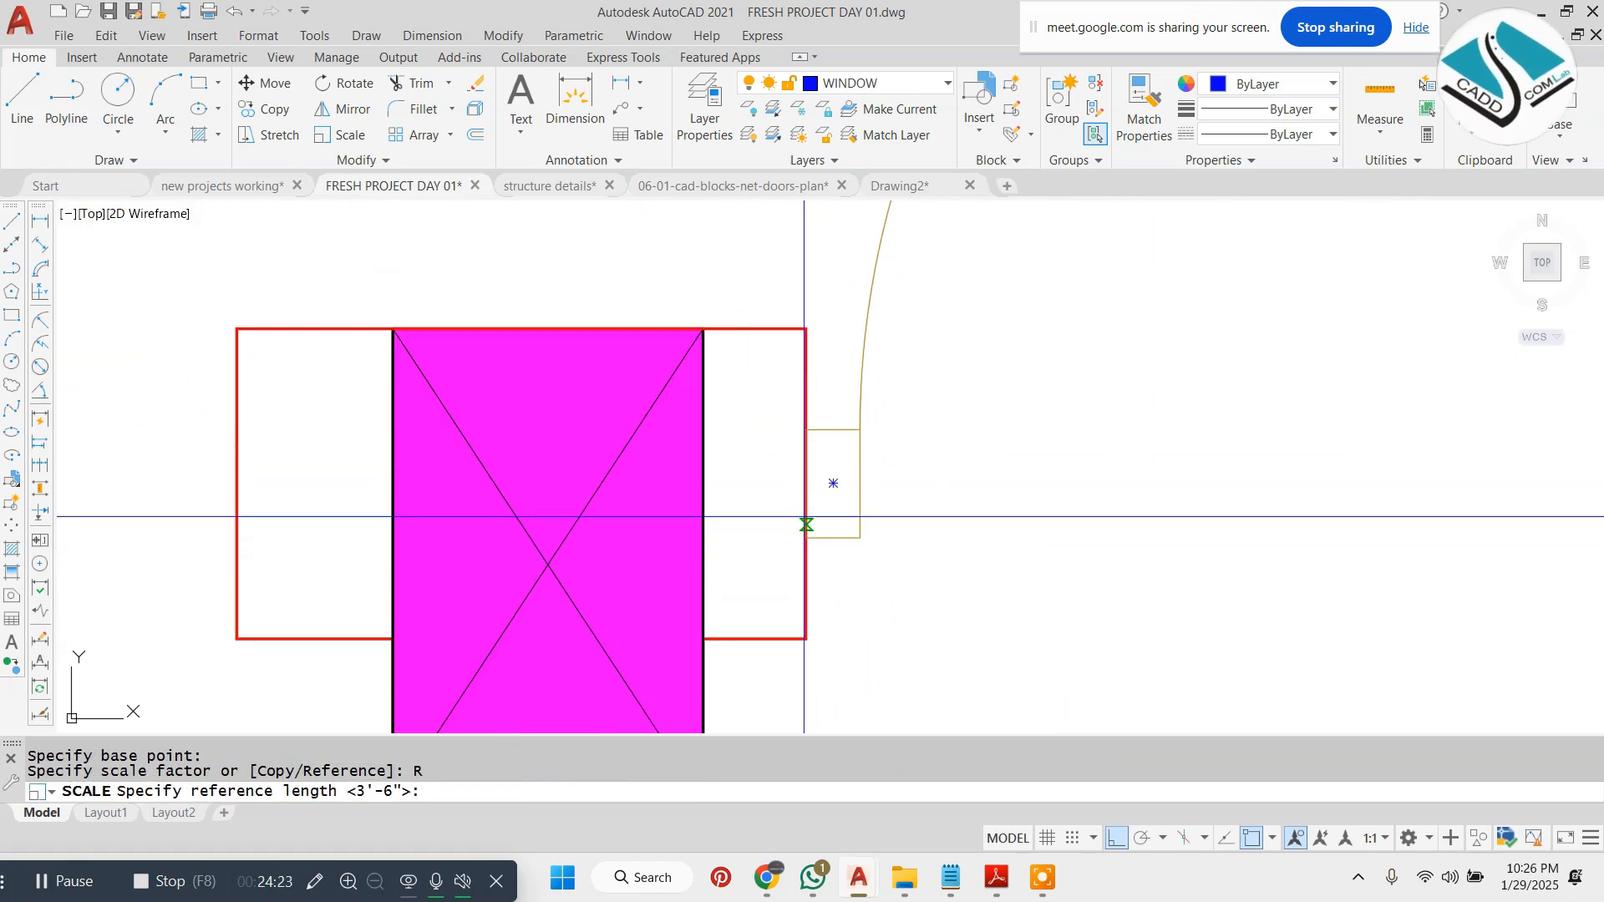
pyautogui.click(806, 483)
pyautogui.scroll(-4, 752, 484)
pyautogui.click(1066, 514)
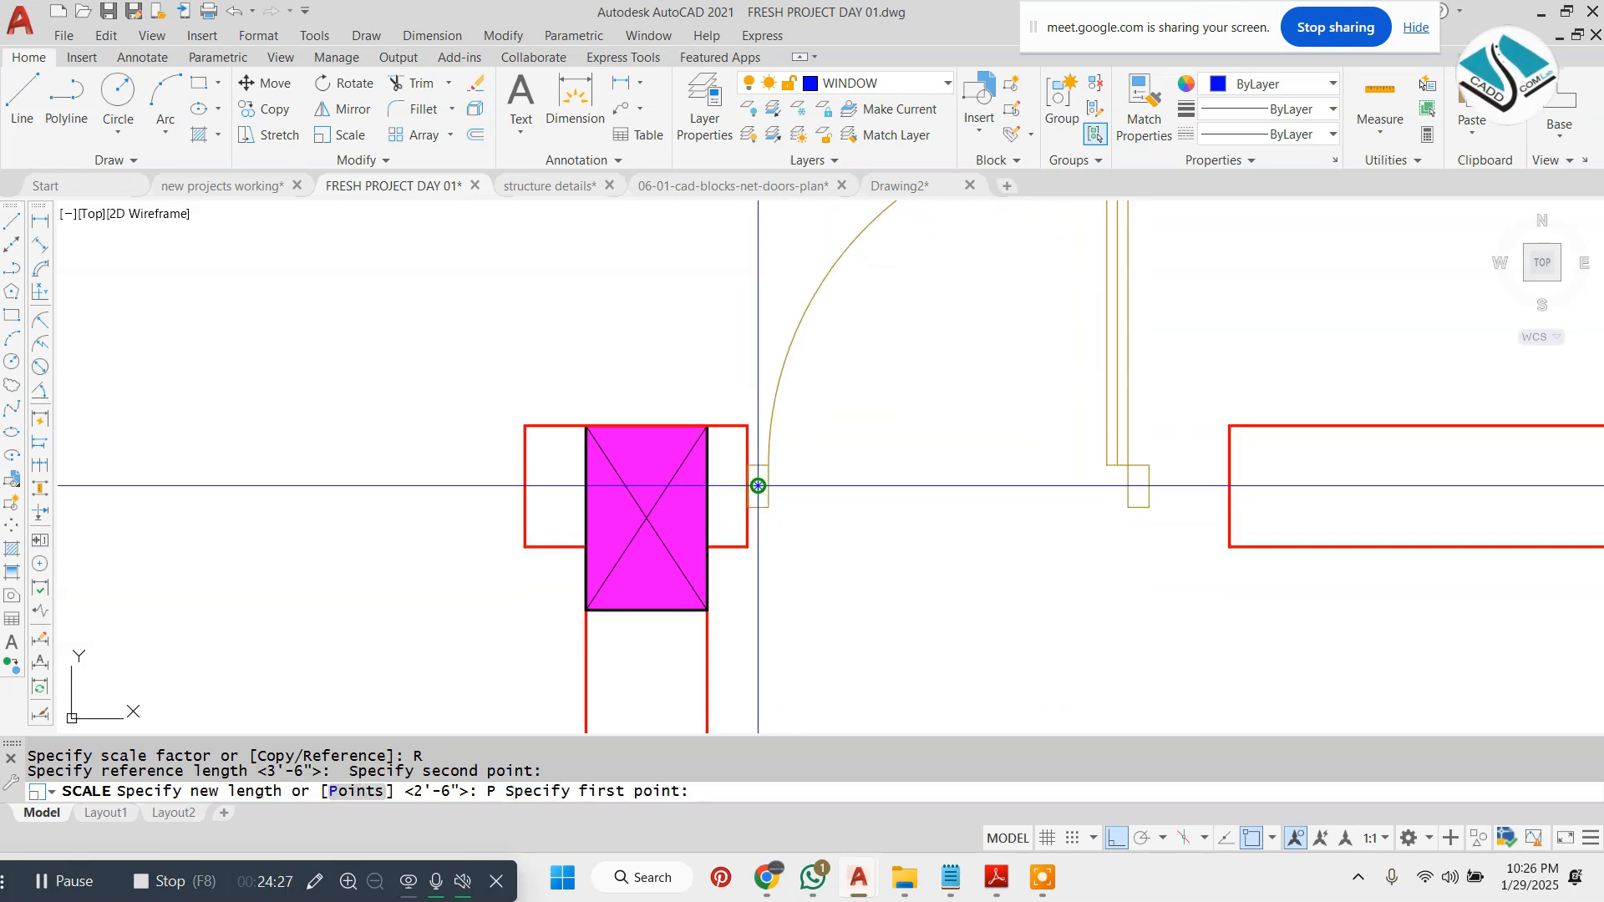
pyautogui.click(749, 485)
pyautogui.click(1229, 485)
pyautogui.scroll(-3, 1060, 372)
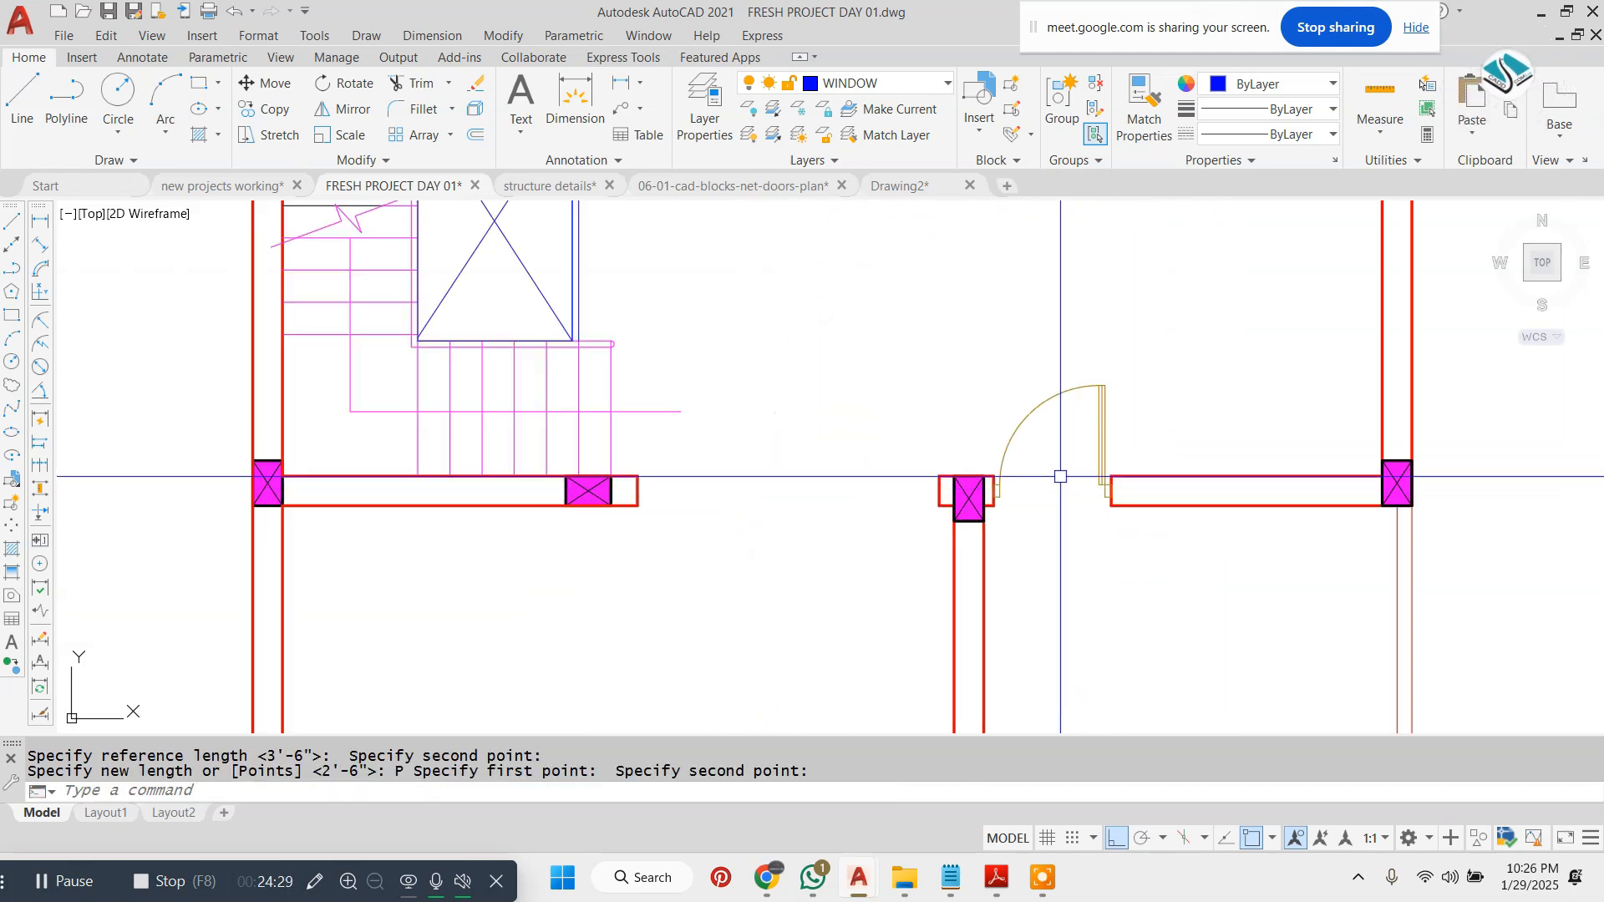
# - Mirror the scaled door block about a vertical line through its swing and erase the original block
pyautogui.click(1060, 372)
pyautogui.click(970, 426)
pyautogui.write('mi')
pyautogui.press('Return')
pyautogui.scroll(2, 954, 481)
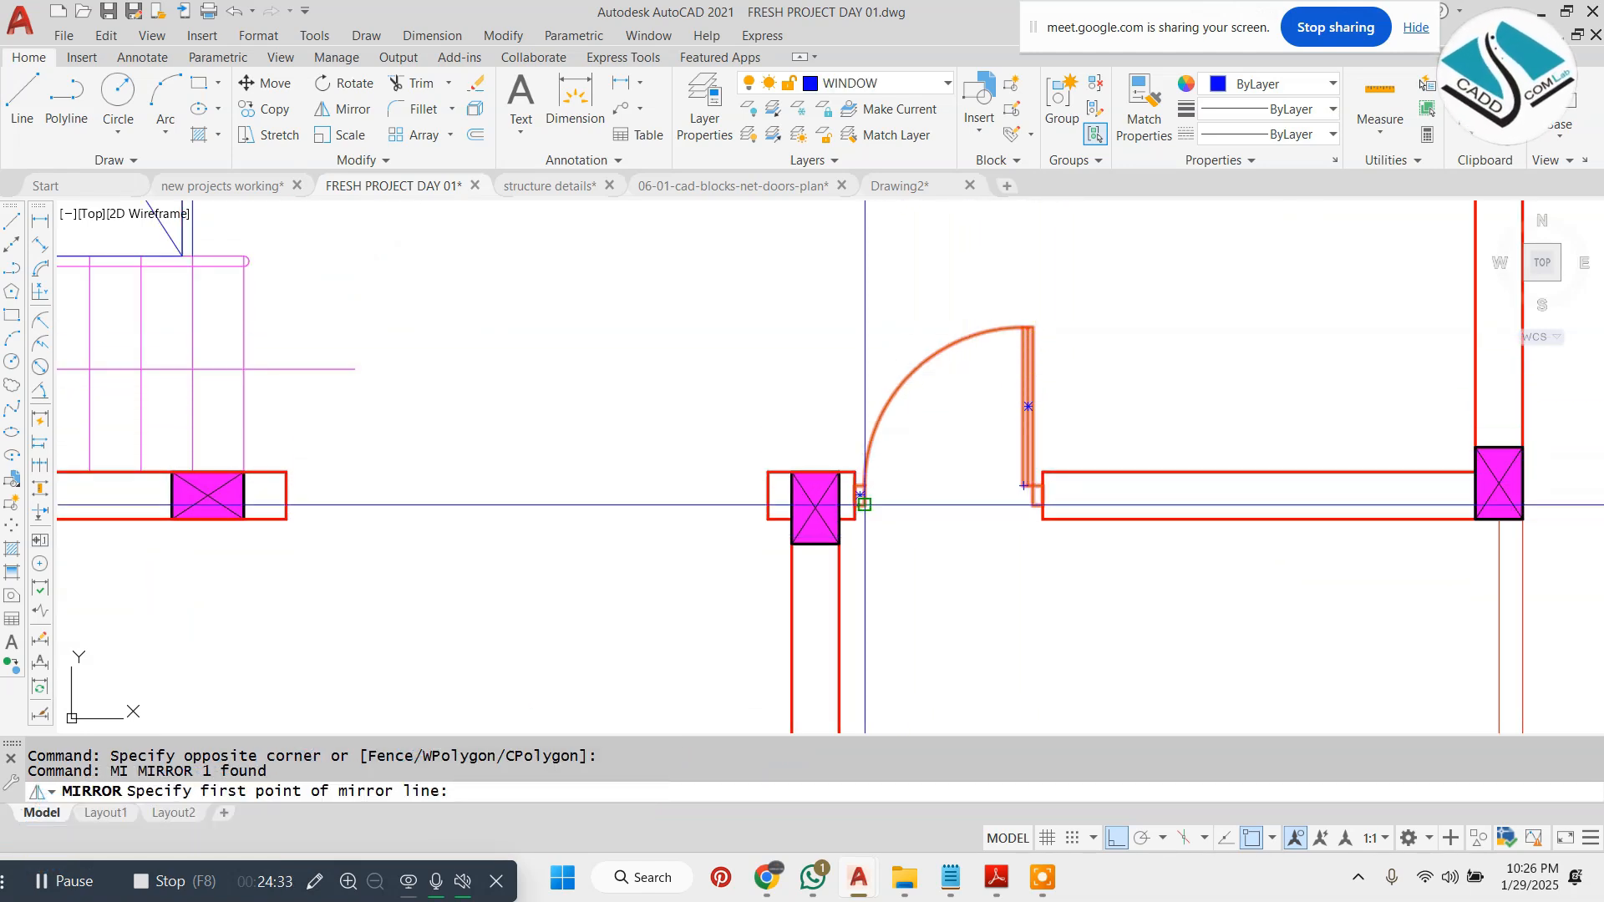
pyautogui.scroll(2, 868, 501)
pyautogui.click(960, 348)
pyautogui.click(959, 598)
pyautogui.press('Return')
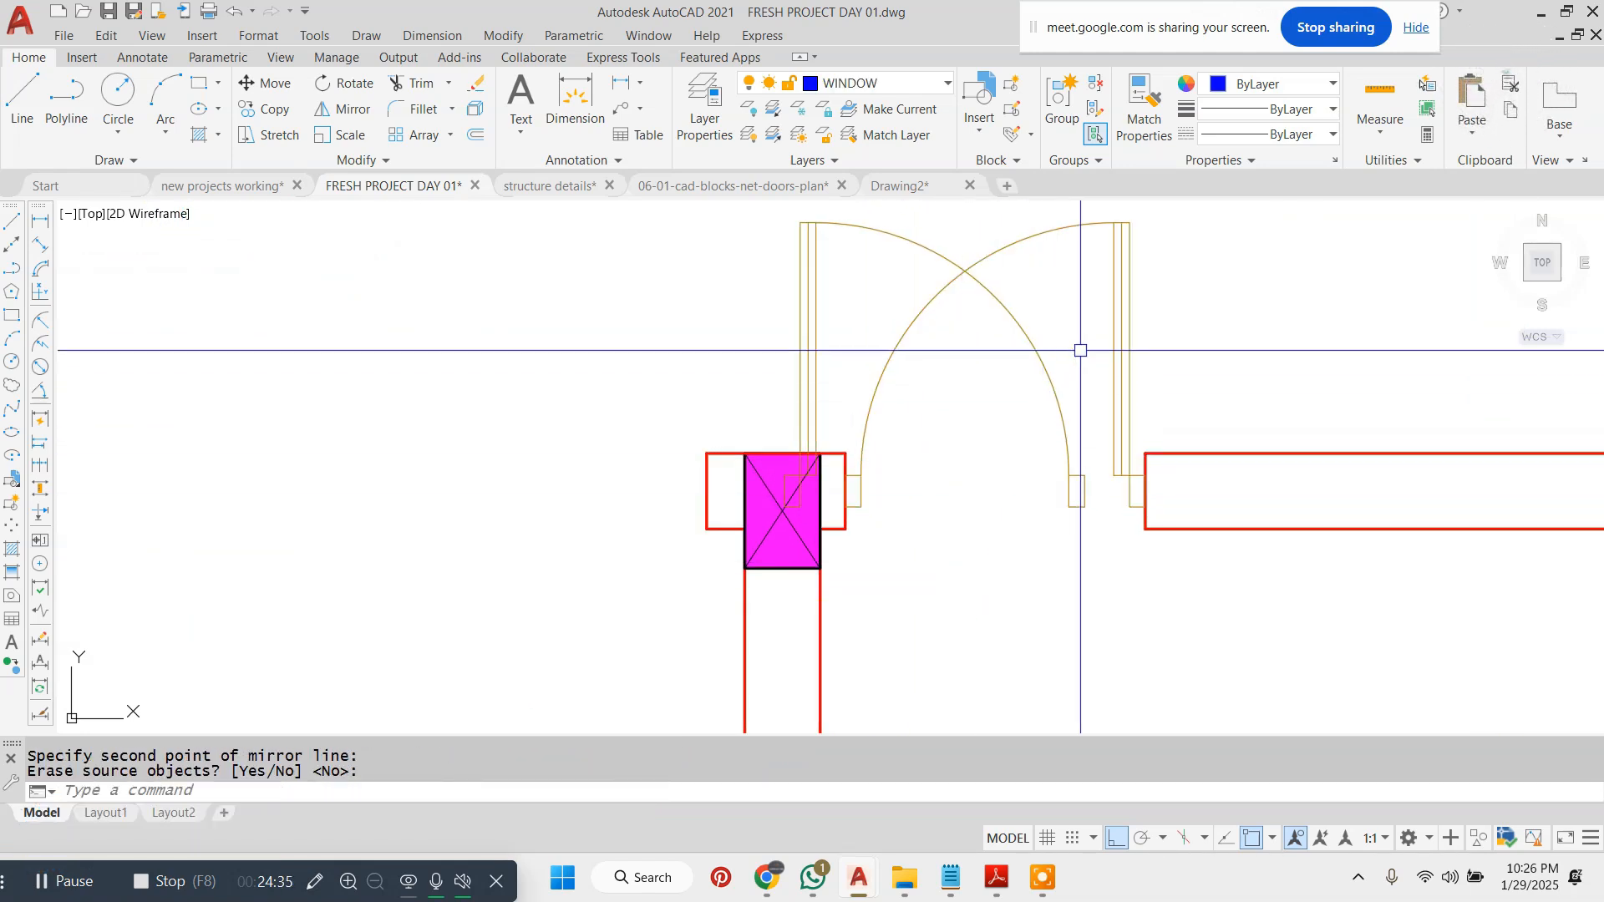
pyautogui.write('E')
pyautogui.press('Return')
# - Move the mirrored door block so its latch-side jamb midpoint meets the outer wall segment's end midpoint, filling the opening
pyautogui.click(1100, 458)
pyautogui.click(1032, 505)
pyautogui.write('M')
pyautogui.press('Return')
pyautogui.scroll(3, 1071, 503)
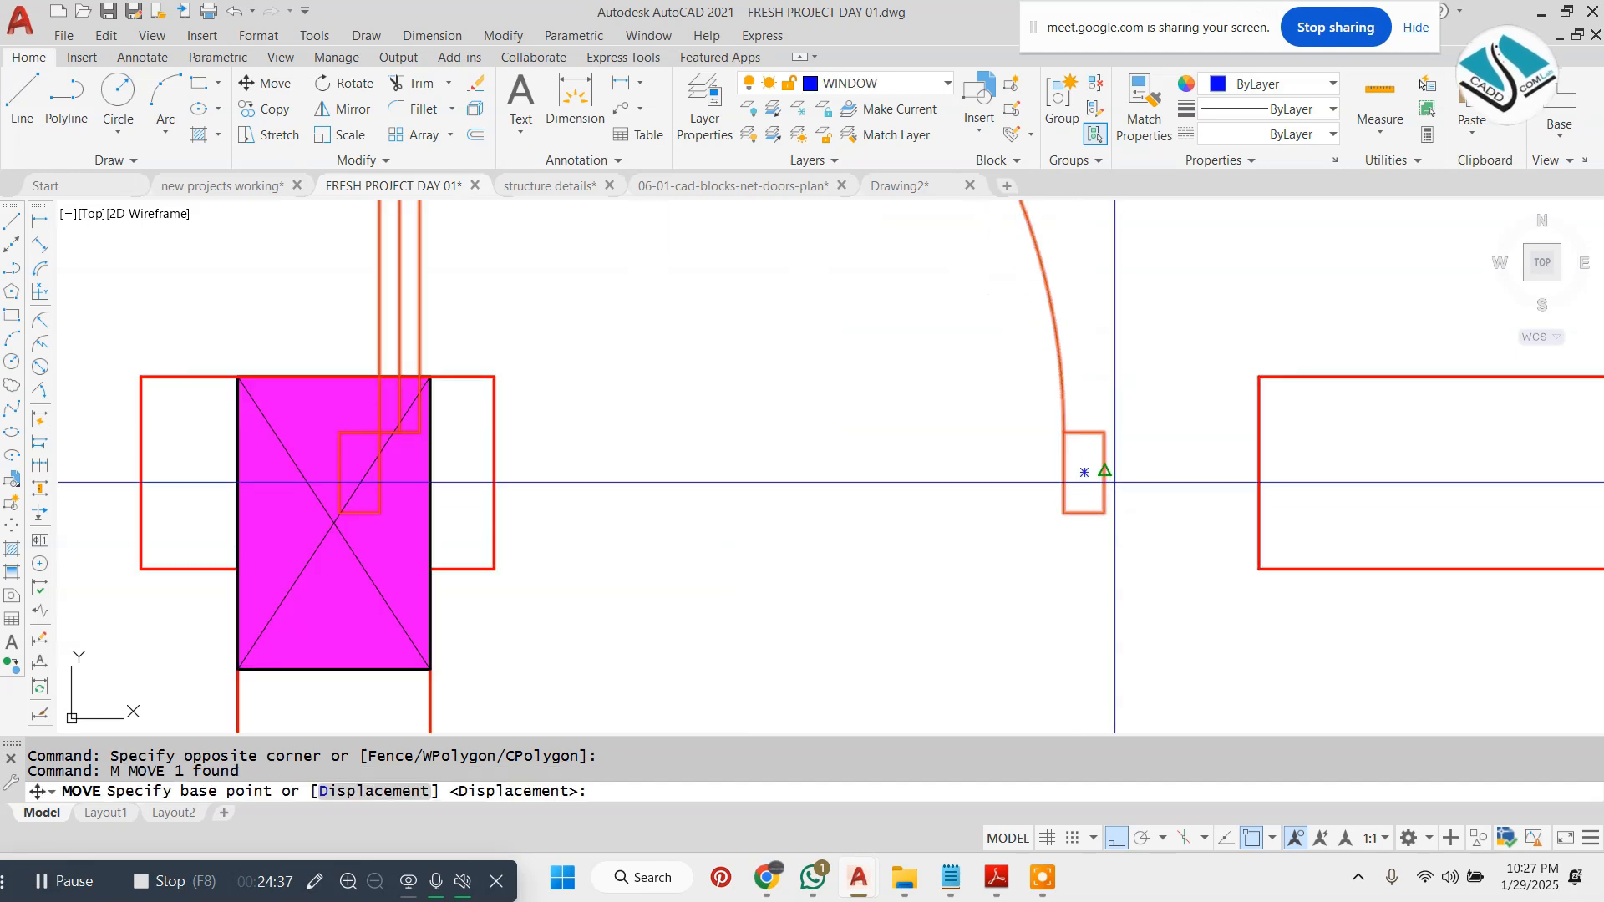
pyautogui.click(1104, 472)
pyautogui.click(1258, 473)
pyautogui.scroll(-2, 1067, 466)
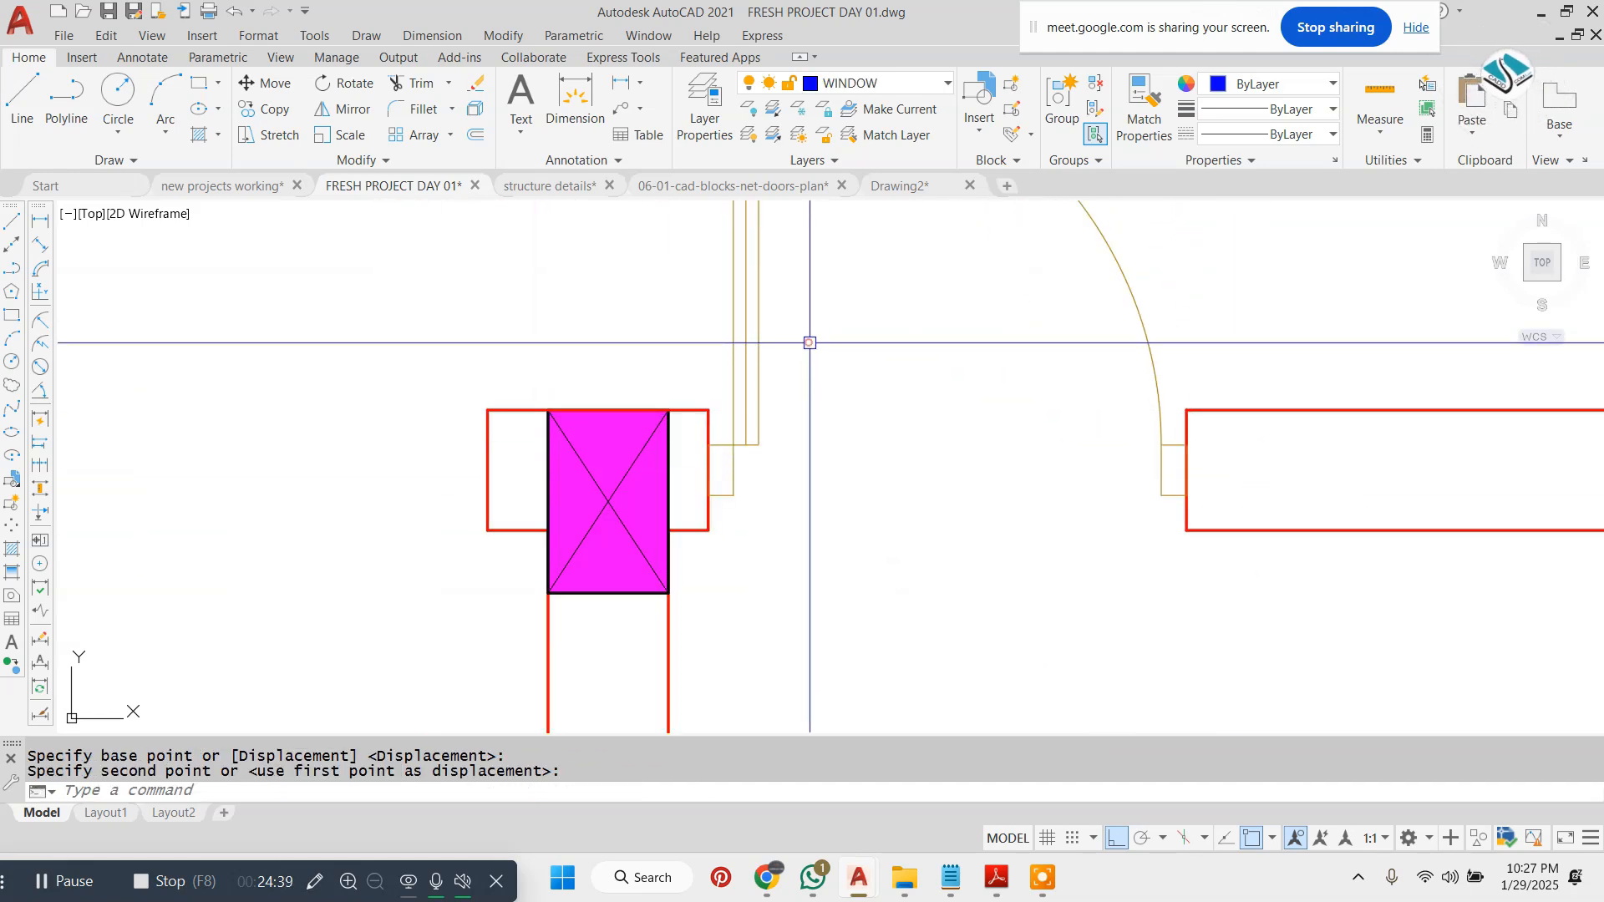
pyautogui.click(805, 340)
pyautogui.click(642, 374)
pyautogui.scroll(-8, 643, 375)
pyautogui.press('Escape')
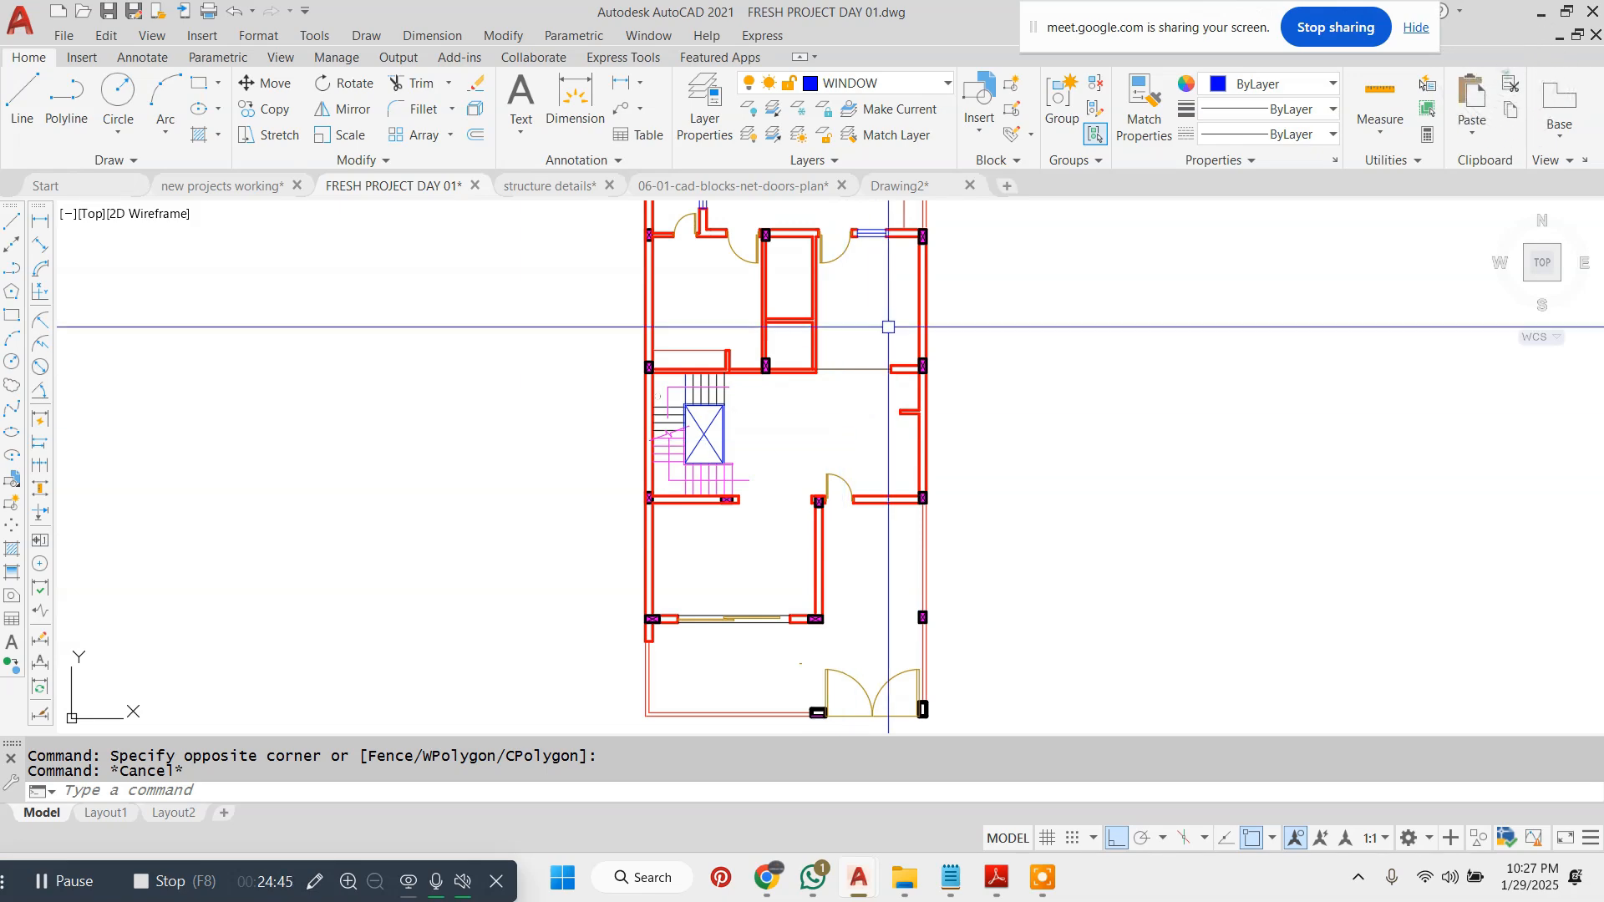
# - Look over the door types in the 06-01-cad-blocks-net-doors-plan drawing and return to the FRESH PROJECT DAY 01 plan
pyautogui.click(749, 186)
pyautogui.scroll(-6, 564, 369)
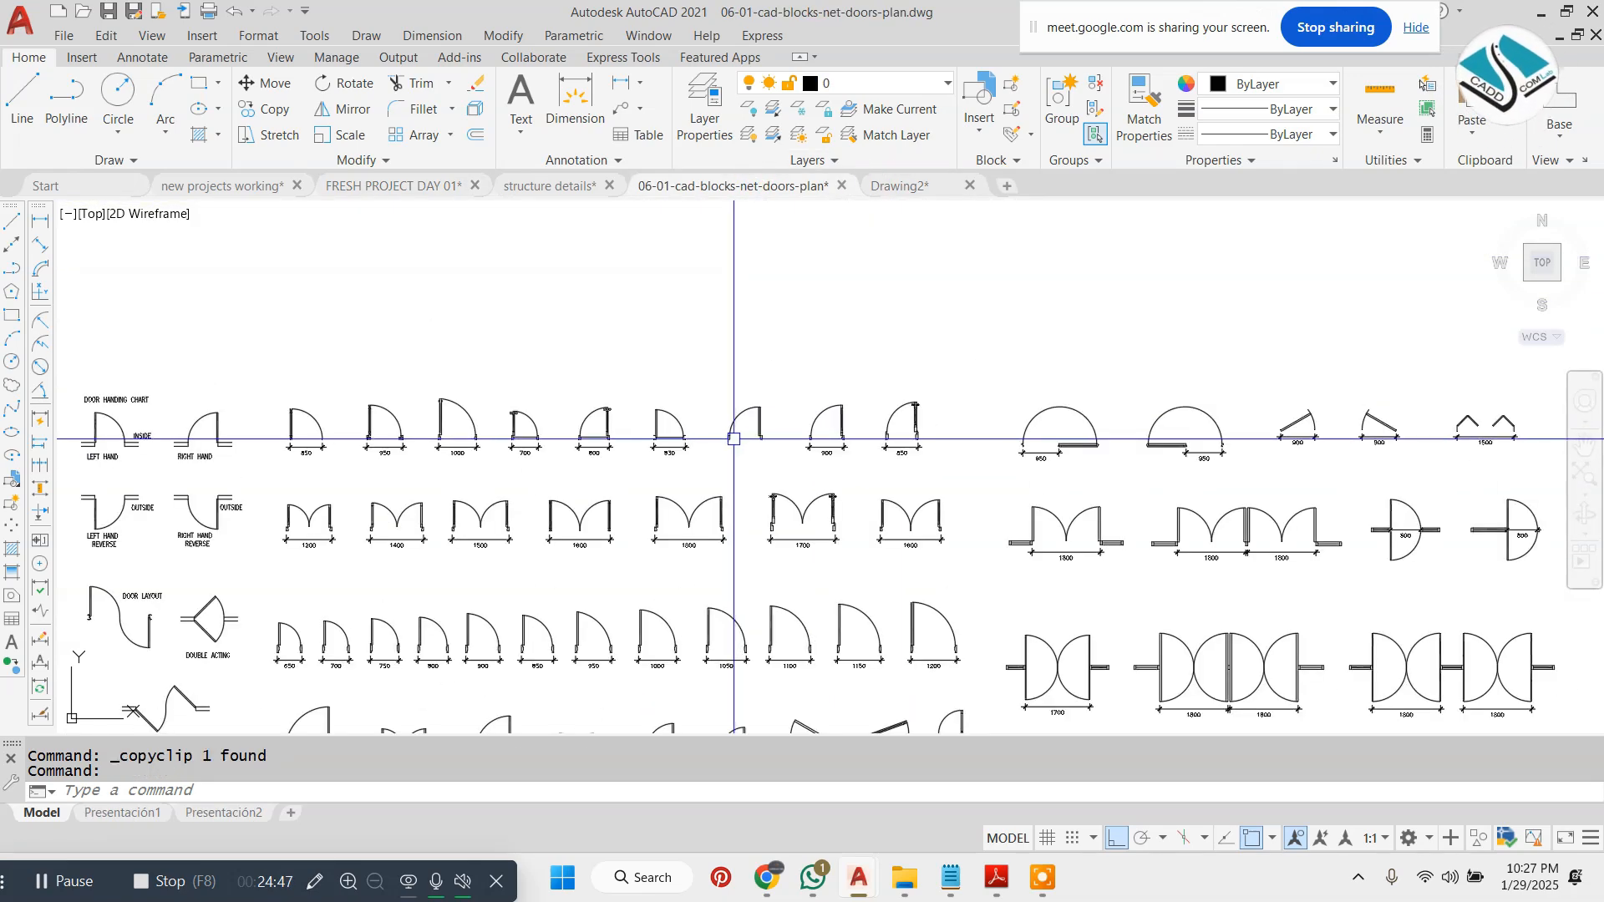
pyautogui.scroll(3, 435, 376)
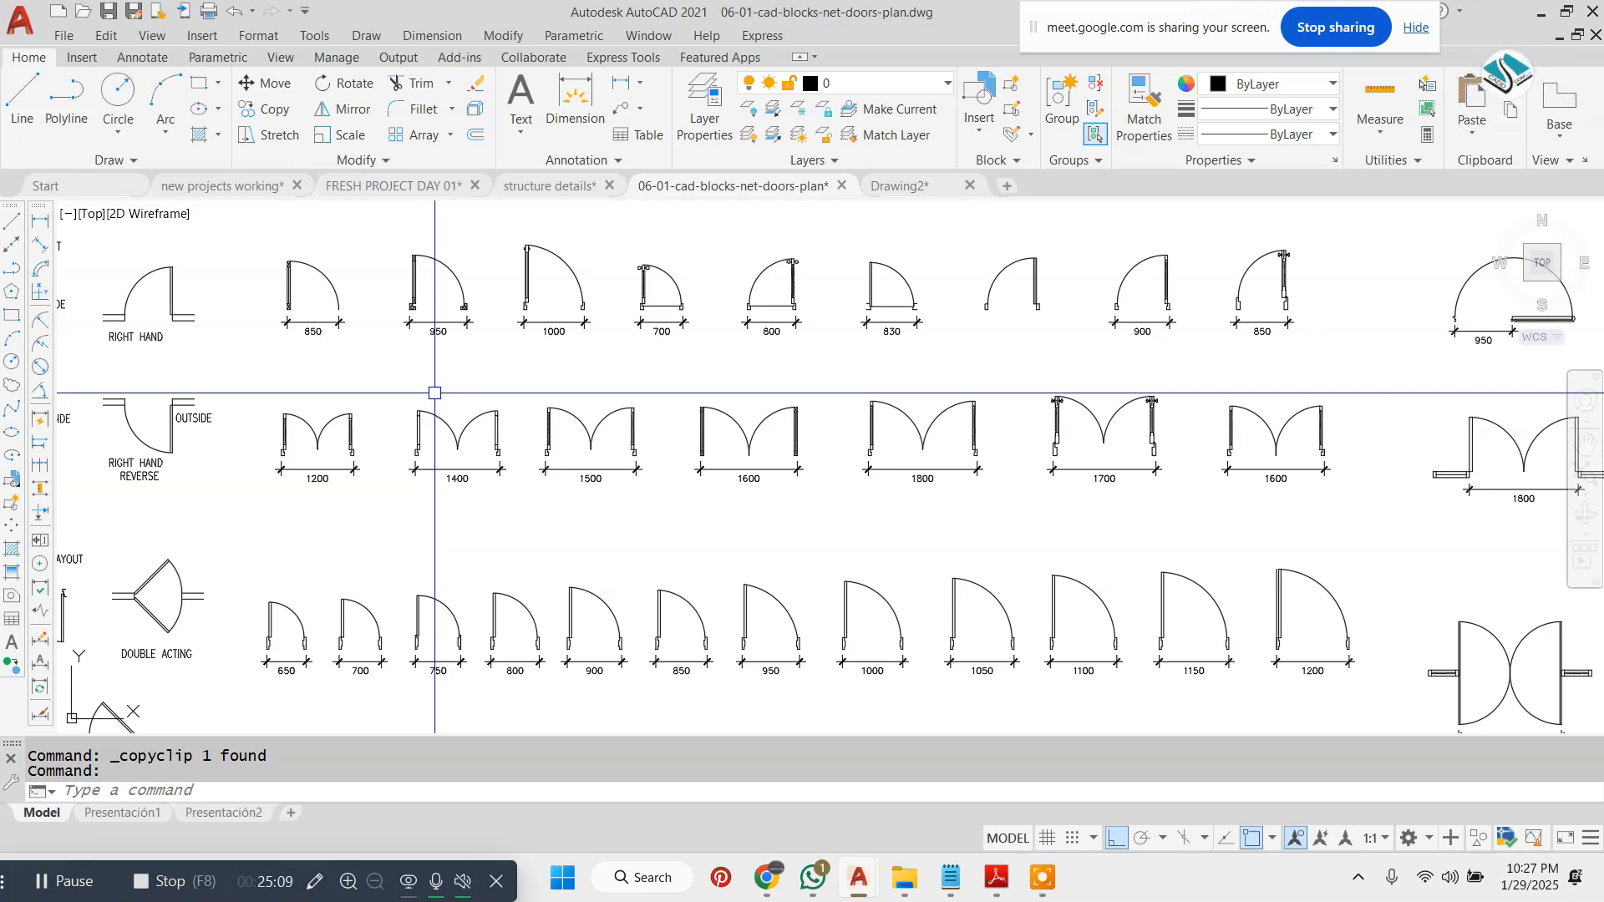
pyautogui.click(380, 185)
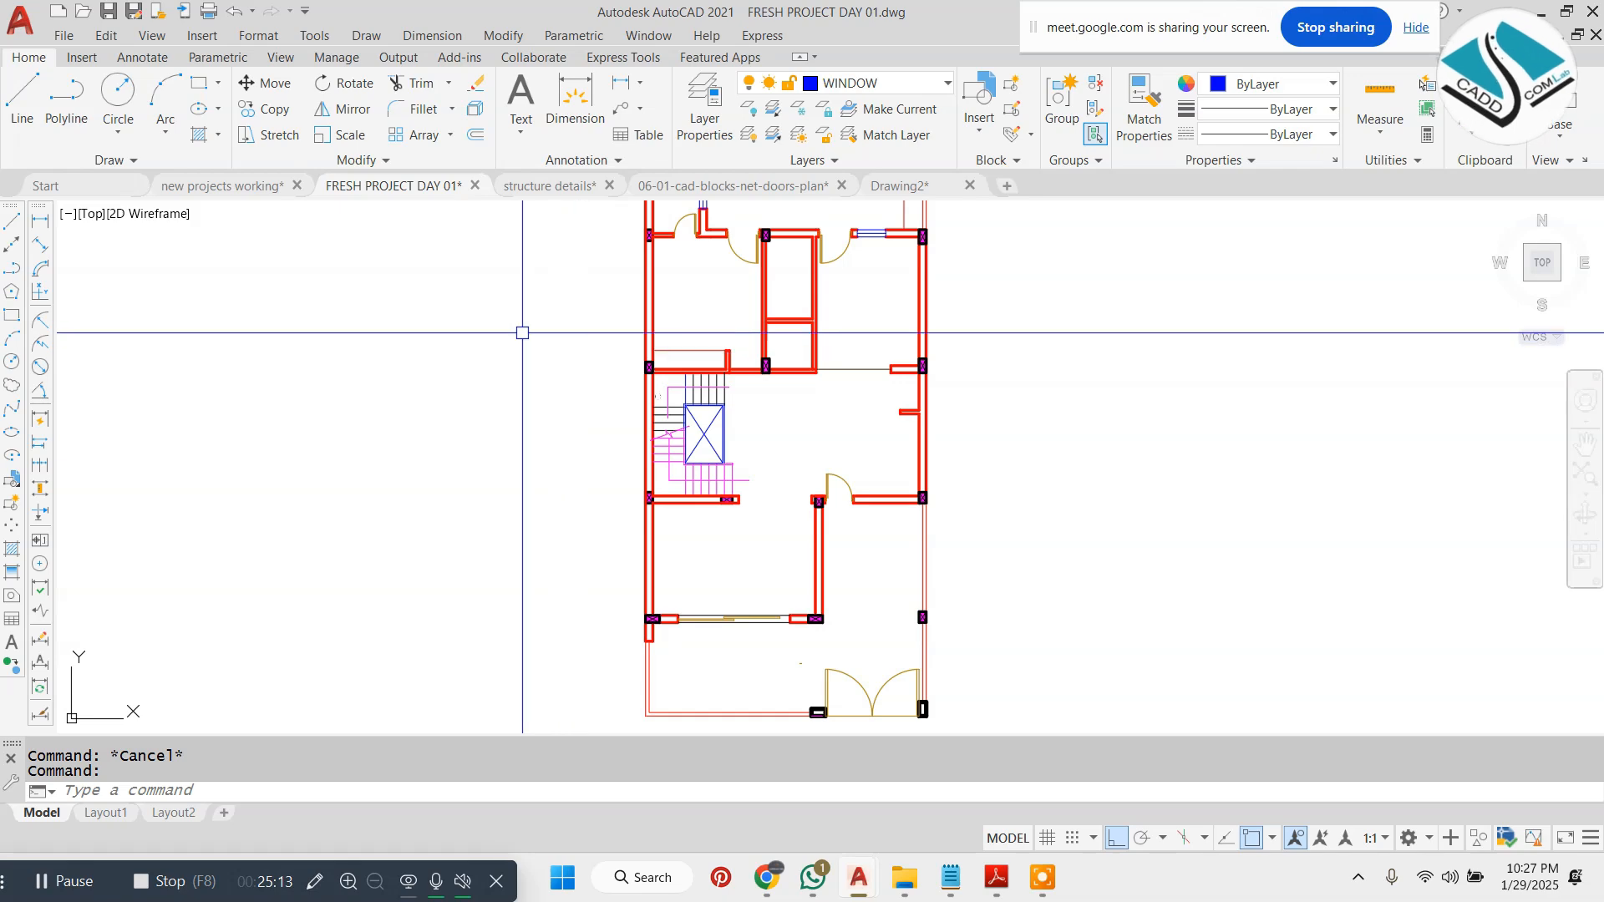
pyautogui.scroll(-3, 755, 455)
# - Switch to the Notepad class notes and indent the ARCHITECTURE + INTERIOR title further, reviewing the block and scale entries
pyautogui.click(950, 877)
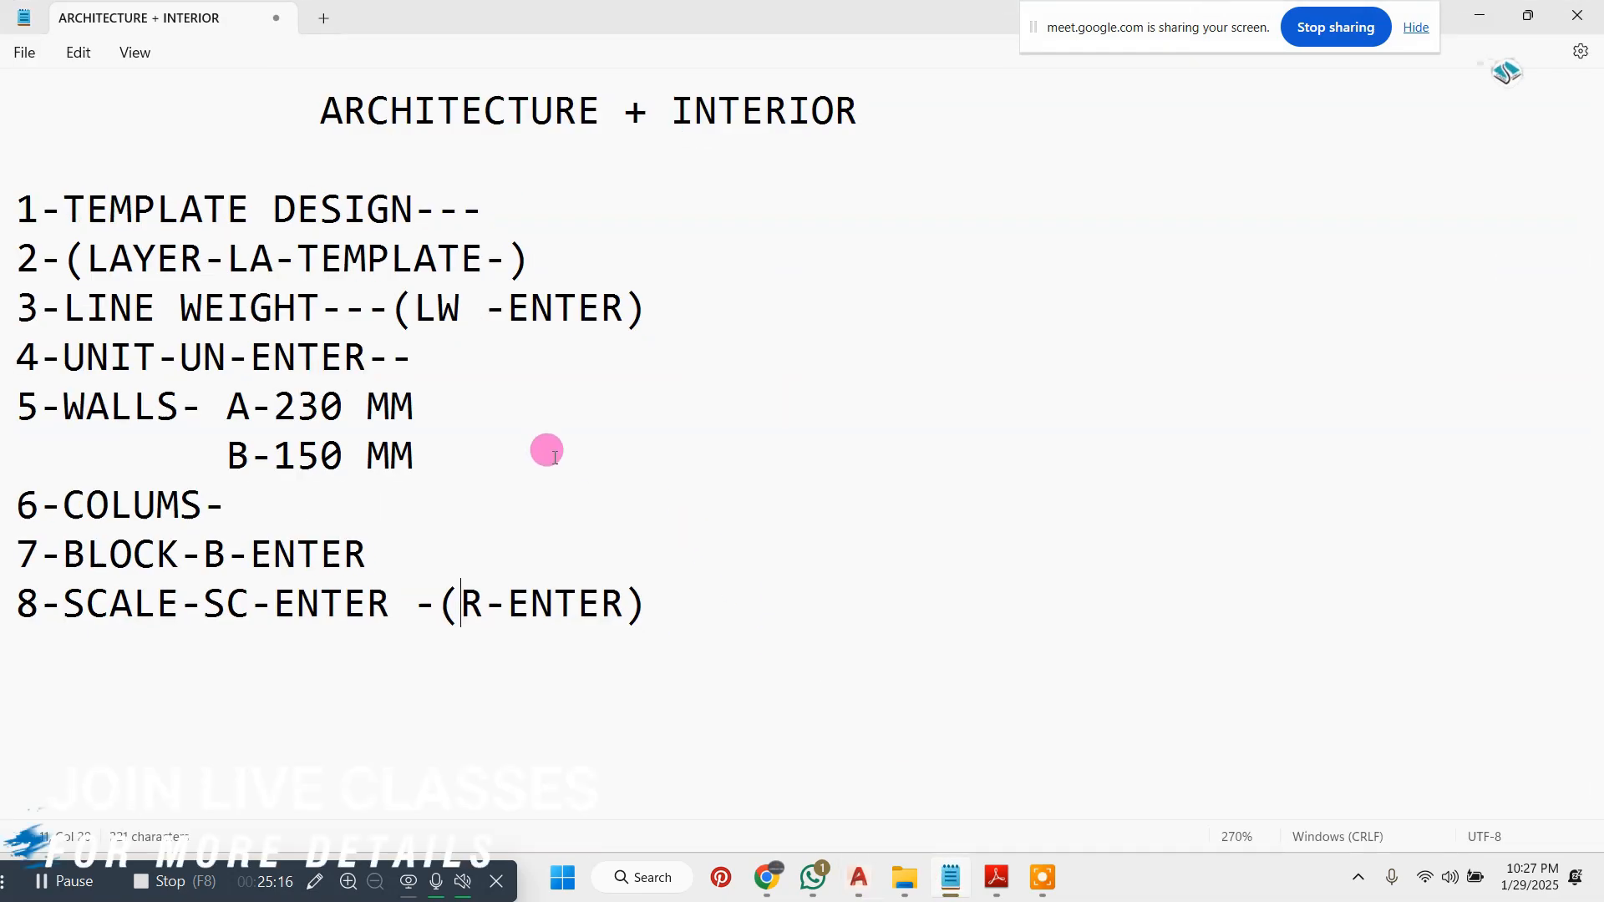
pyautogui.click(321, 99)
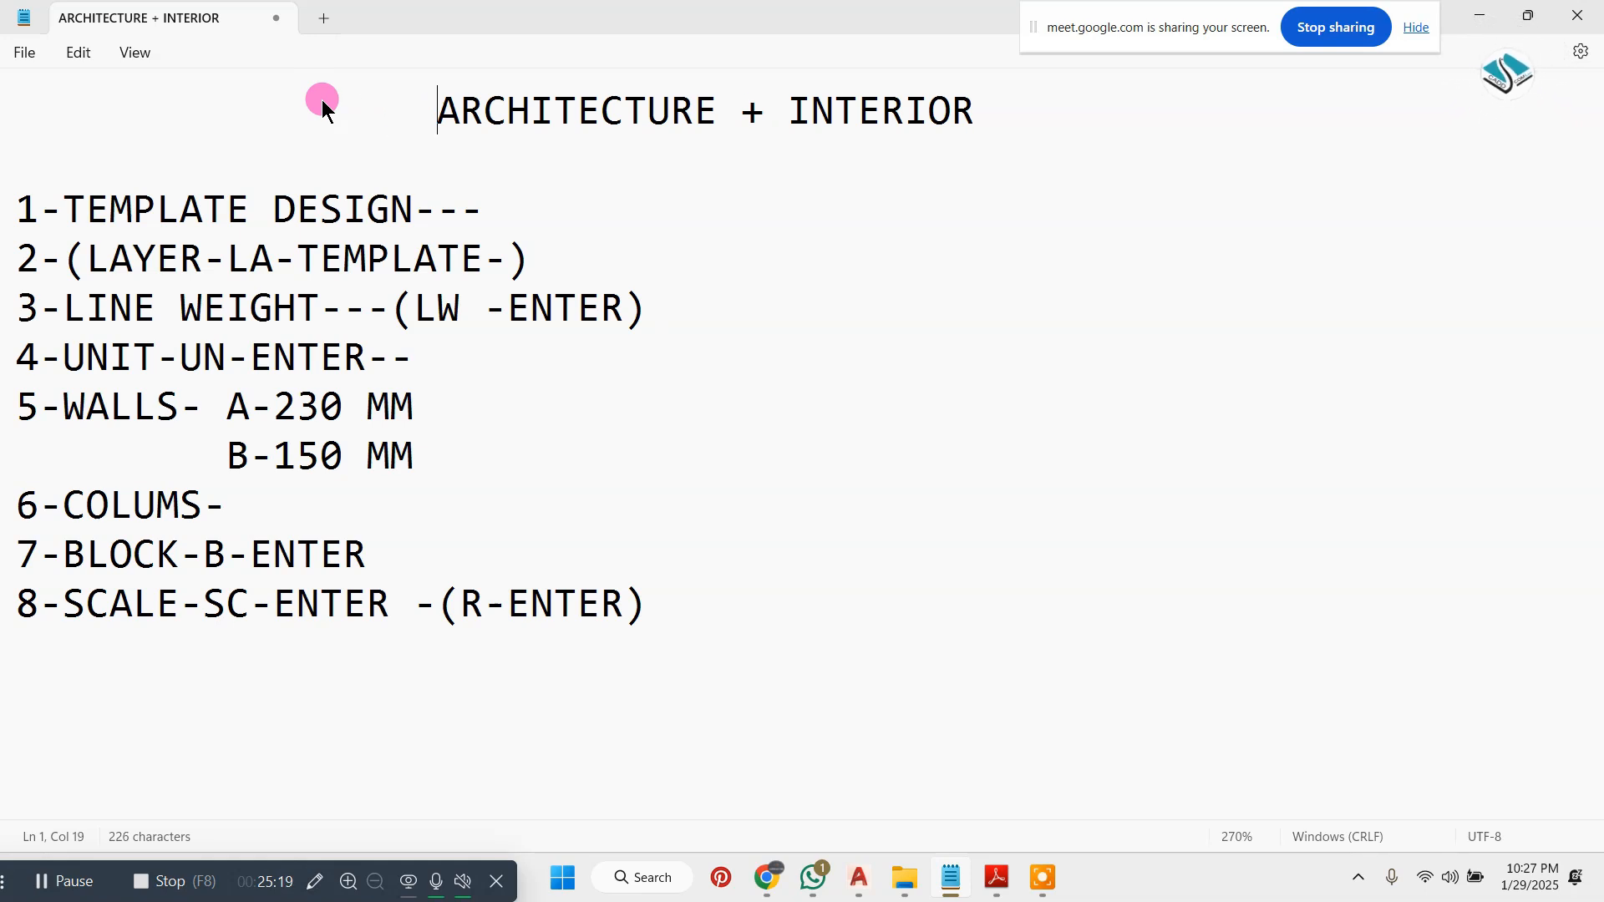
pyautogui.tripleClick(448, 554)
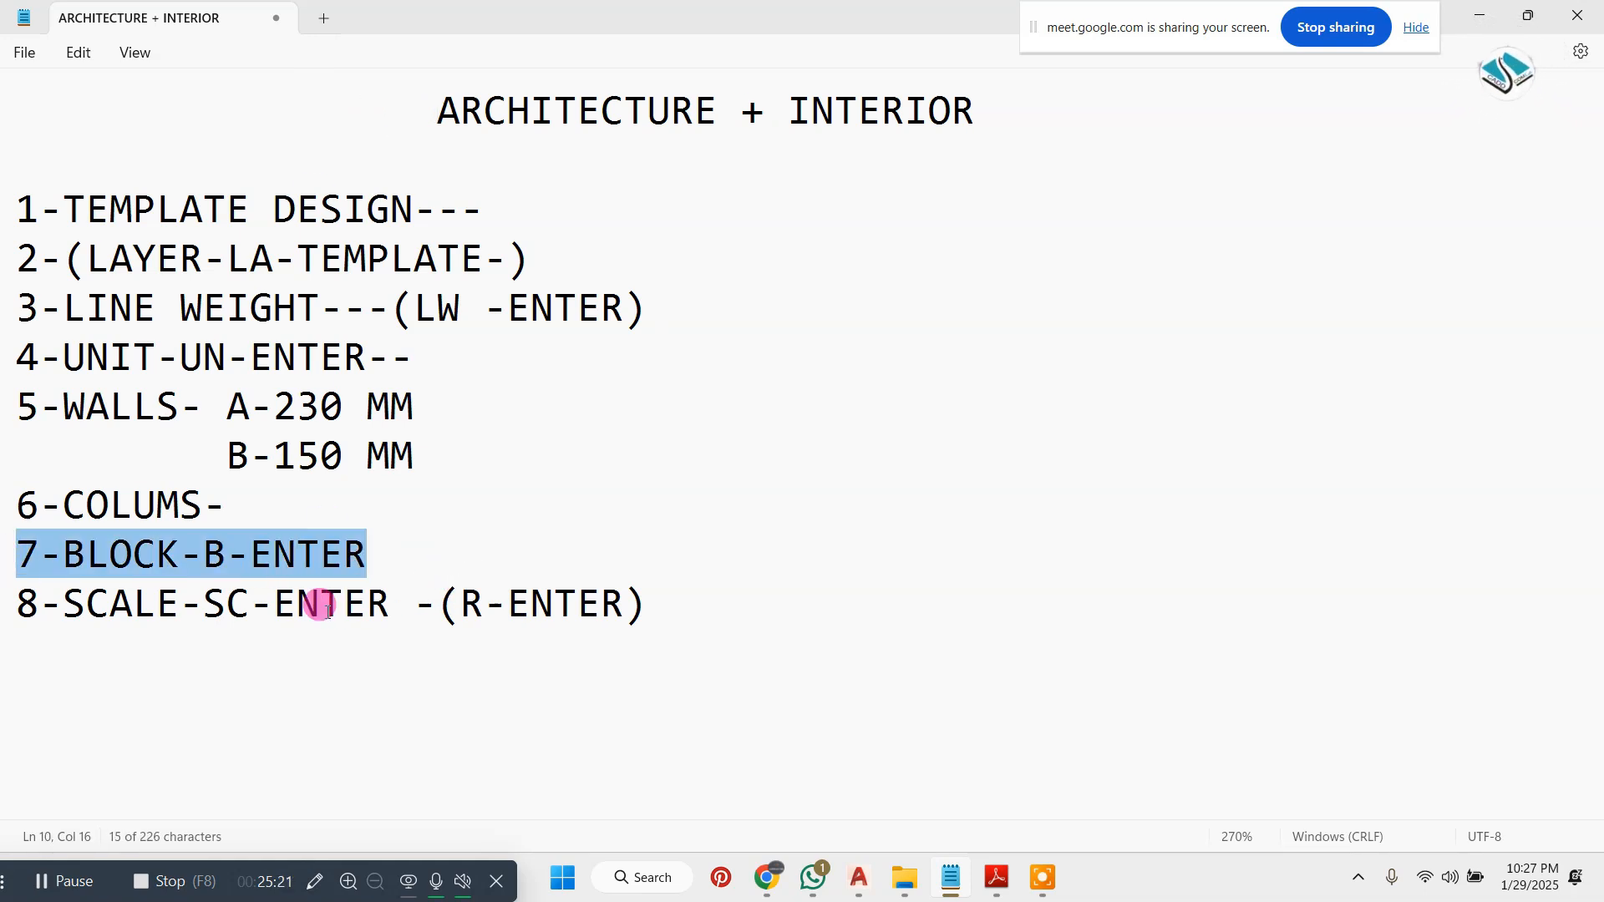
pyautogui.tripleClick(710, 603)
# - Add the entries "9-WINDOW" and "10-DOOR" on new lines below the scale entry
pyautogui.click(683, 587)
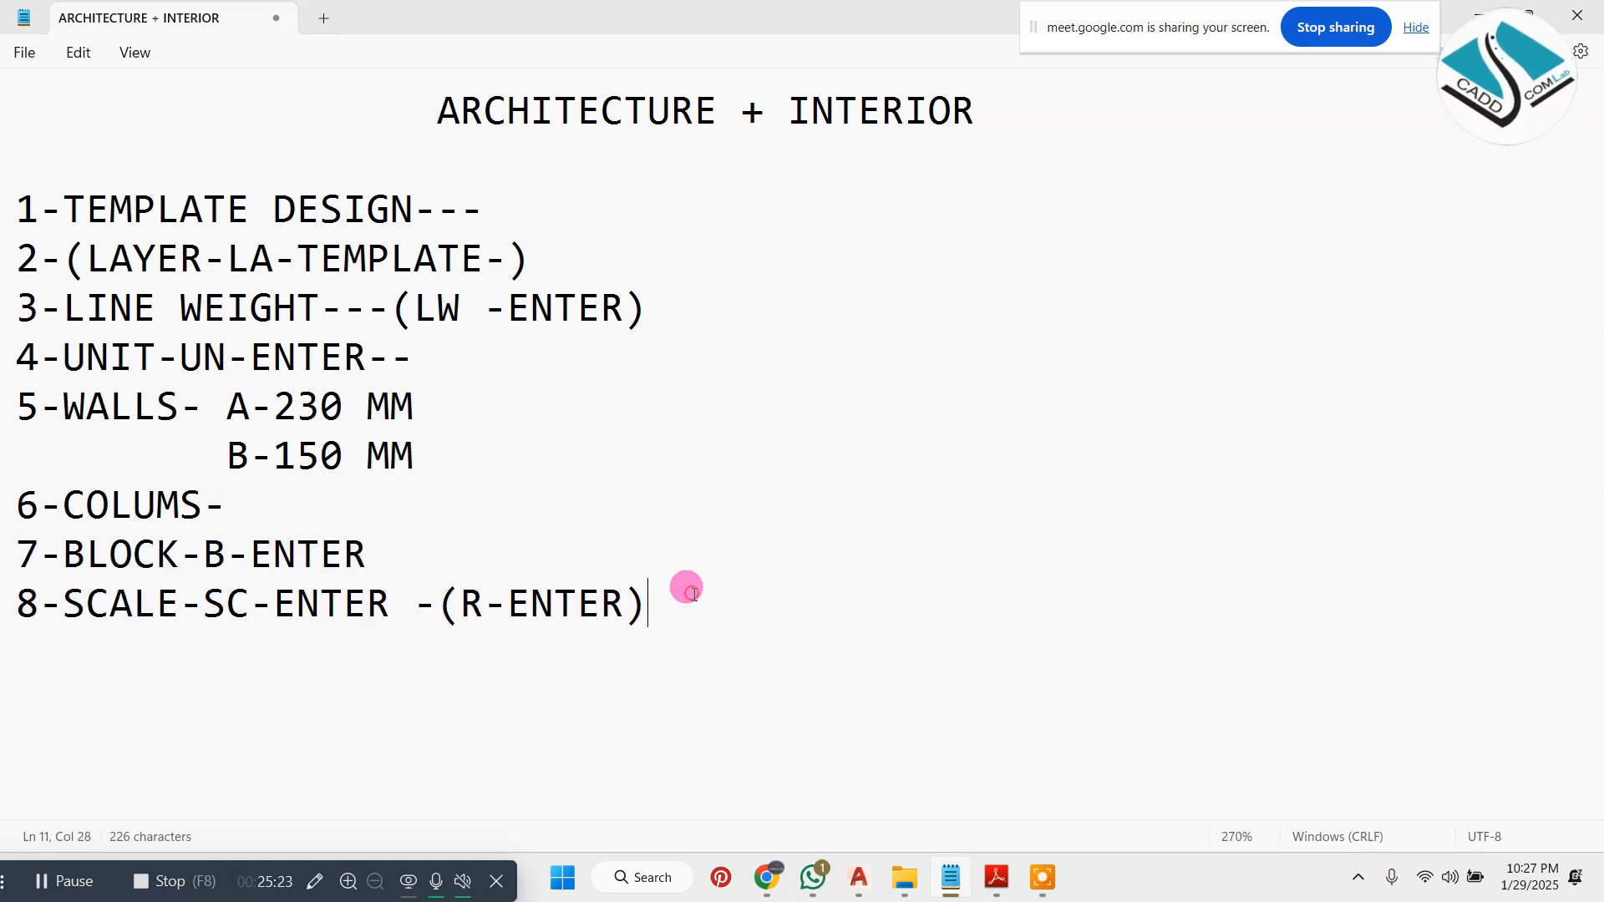
pyautogui.press('Return')
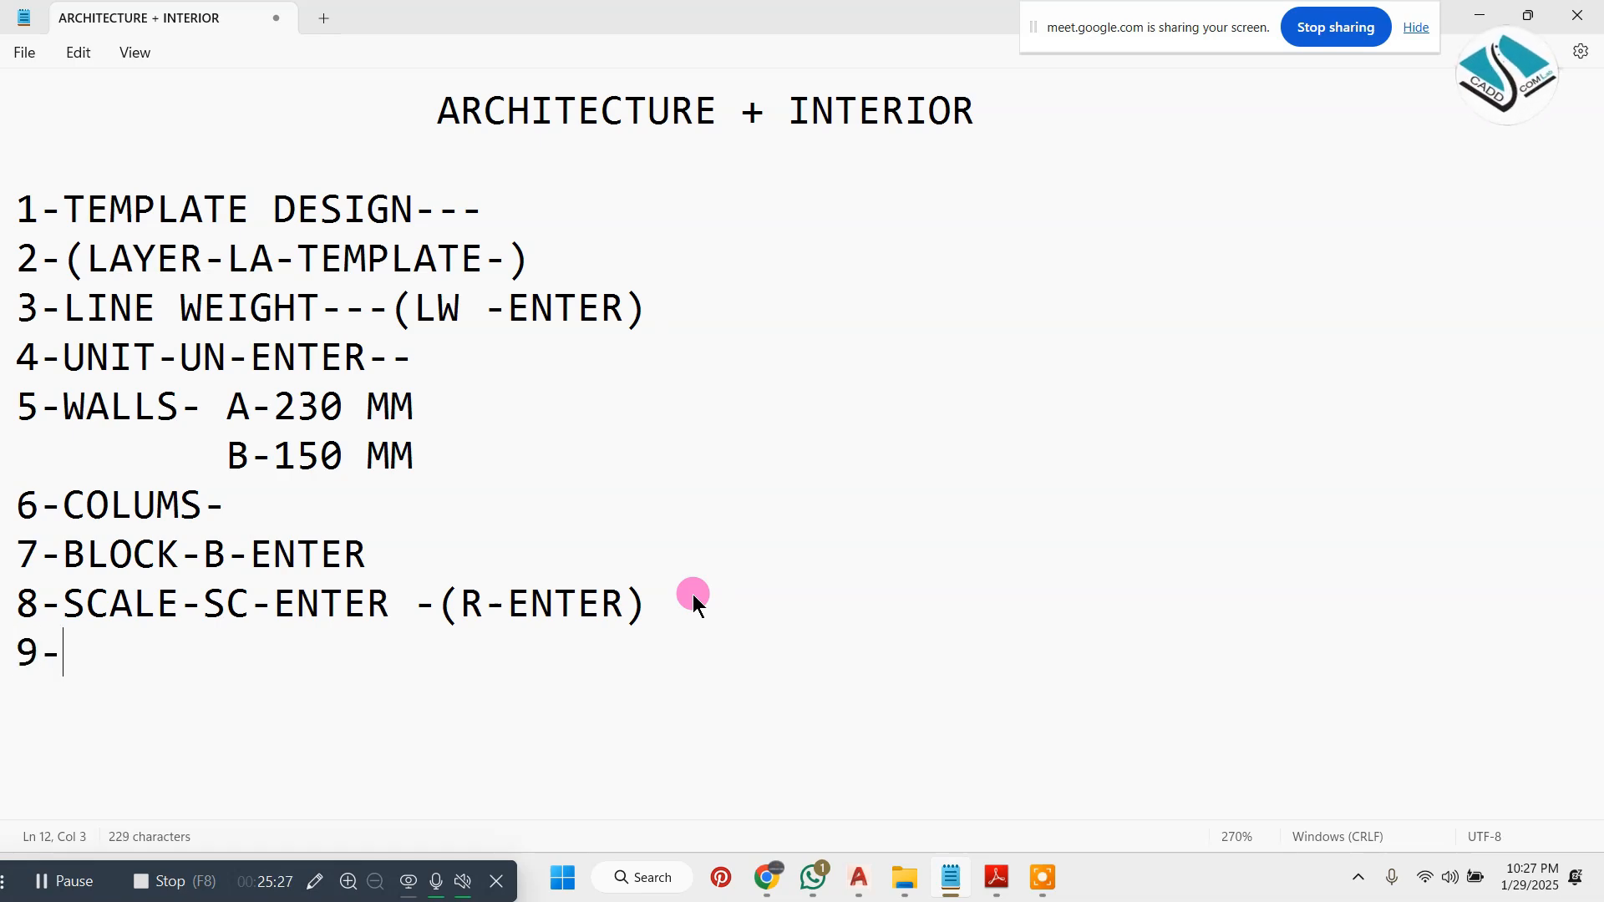
pyautogui.write('9-WINO')
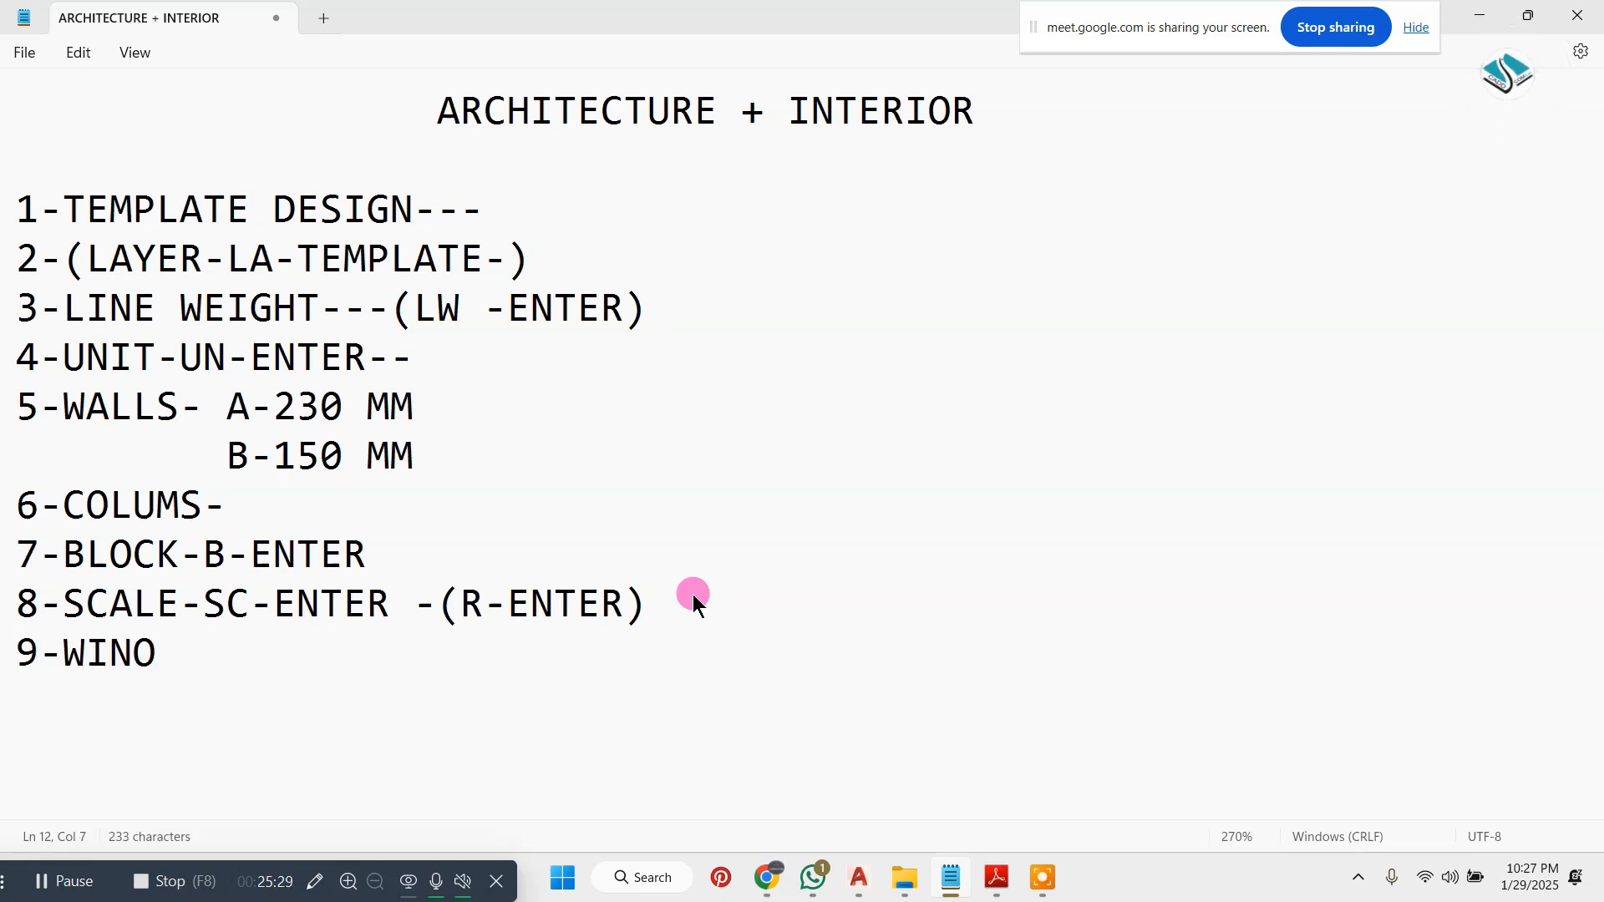
pyautogui.press('BackSpace')
pyautogui.press('BackSpace')
pyautogui.write('NDOW')
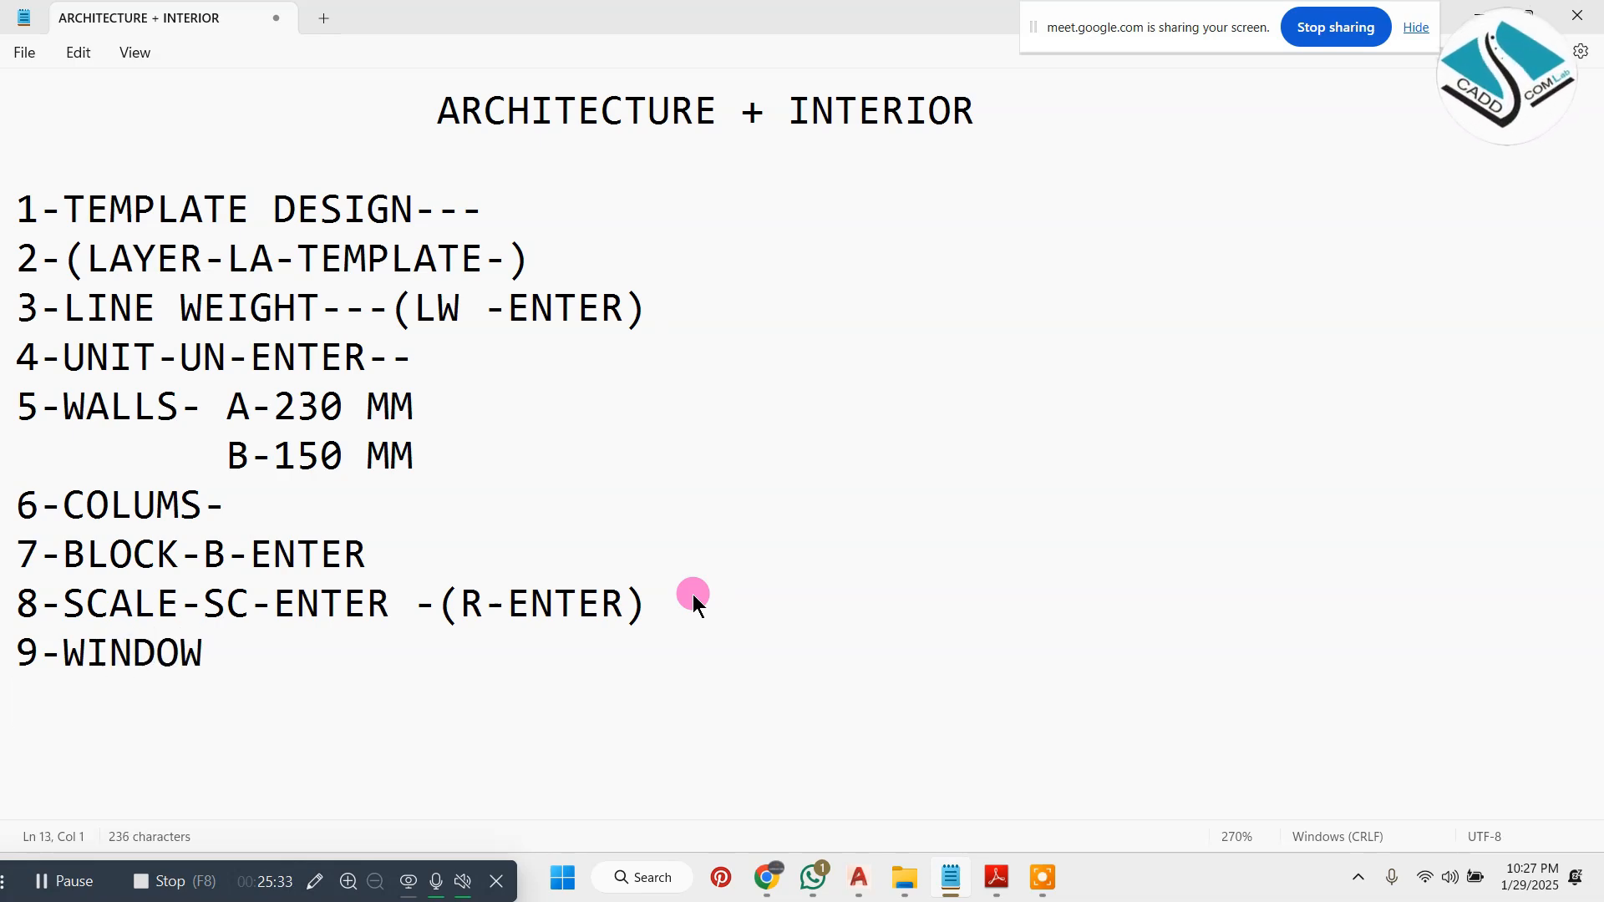
pyautogui.write('OOR')
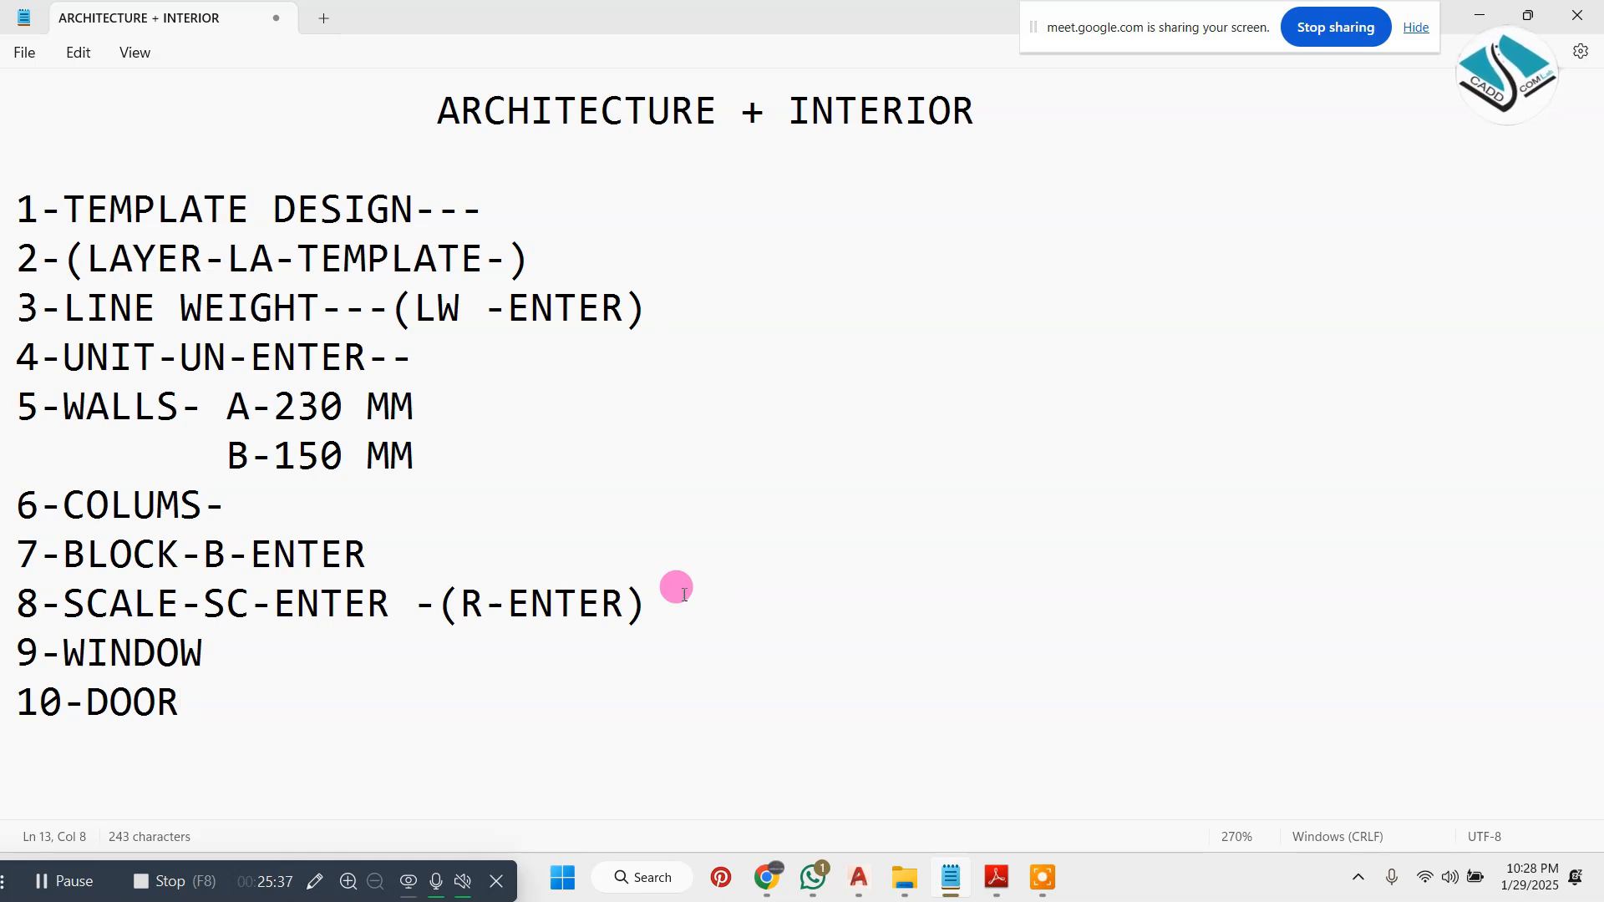
# - Append ".." to the ends of the WINDOW and DOOR entries
pyautogui.click(217, 653)
pyautogui.write('.')
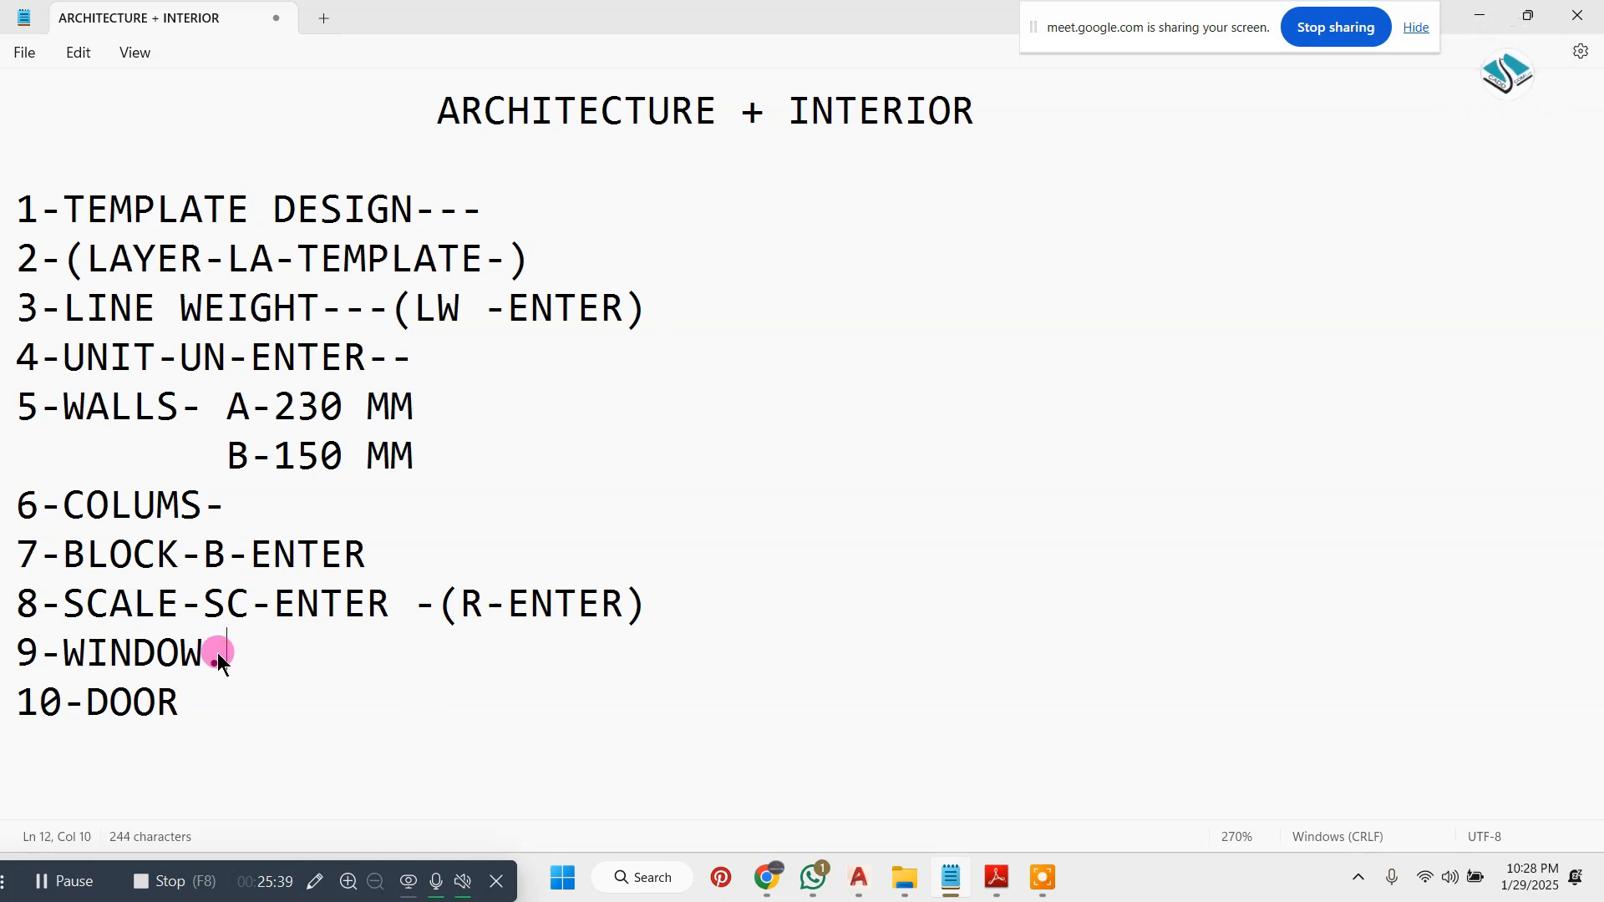
pyautogui.write('.')
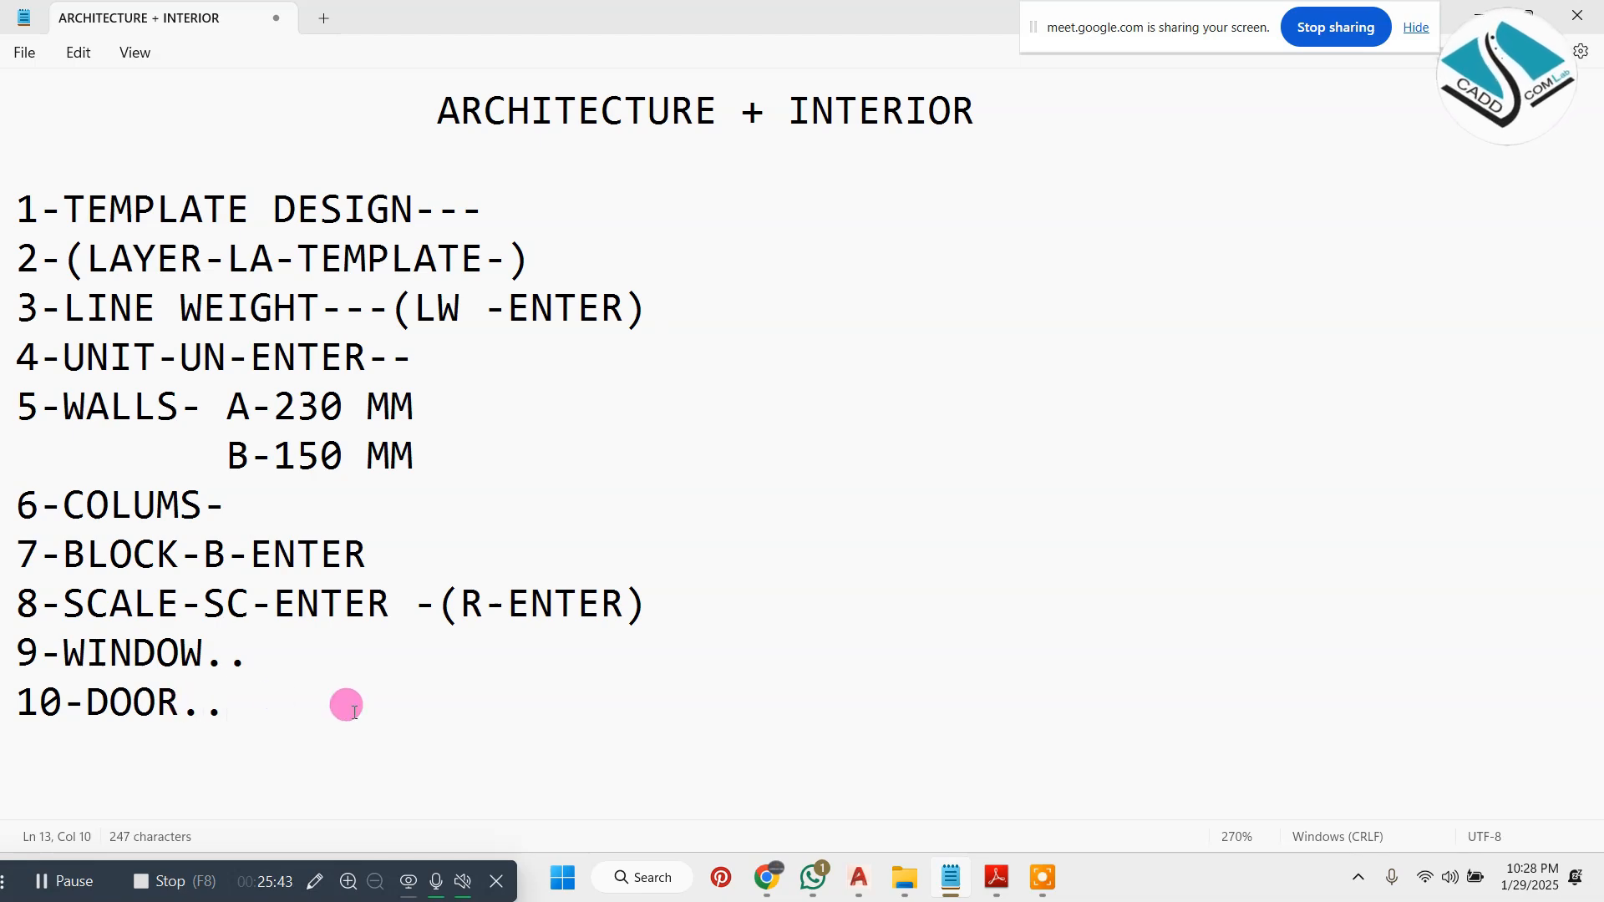
# - Add the entries "11-WINDOW TAG...." and "12-DOOR TAG...." on new lines at the end of the notes
pyautogui.press('Return')
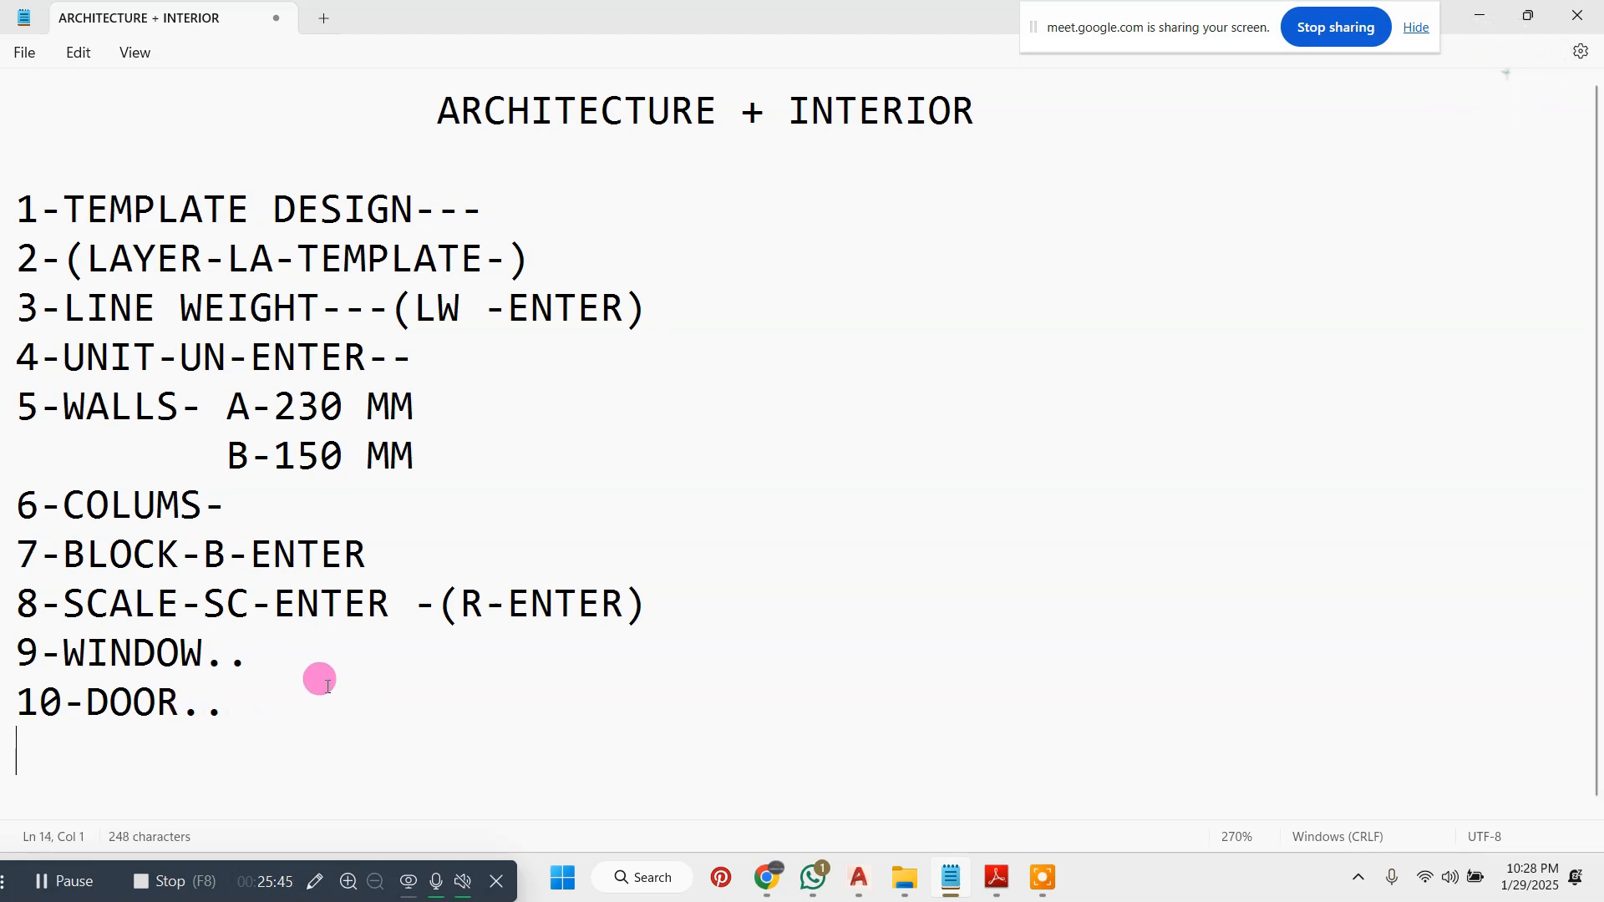
pyautogui.write('11-')
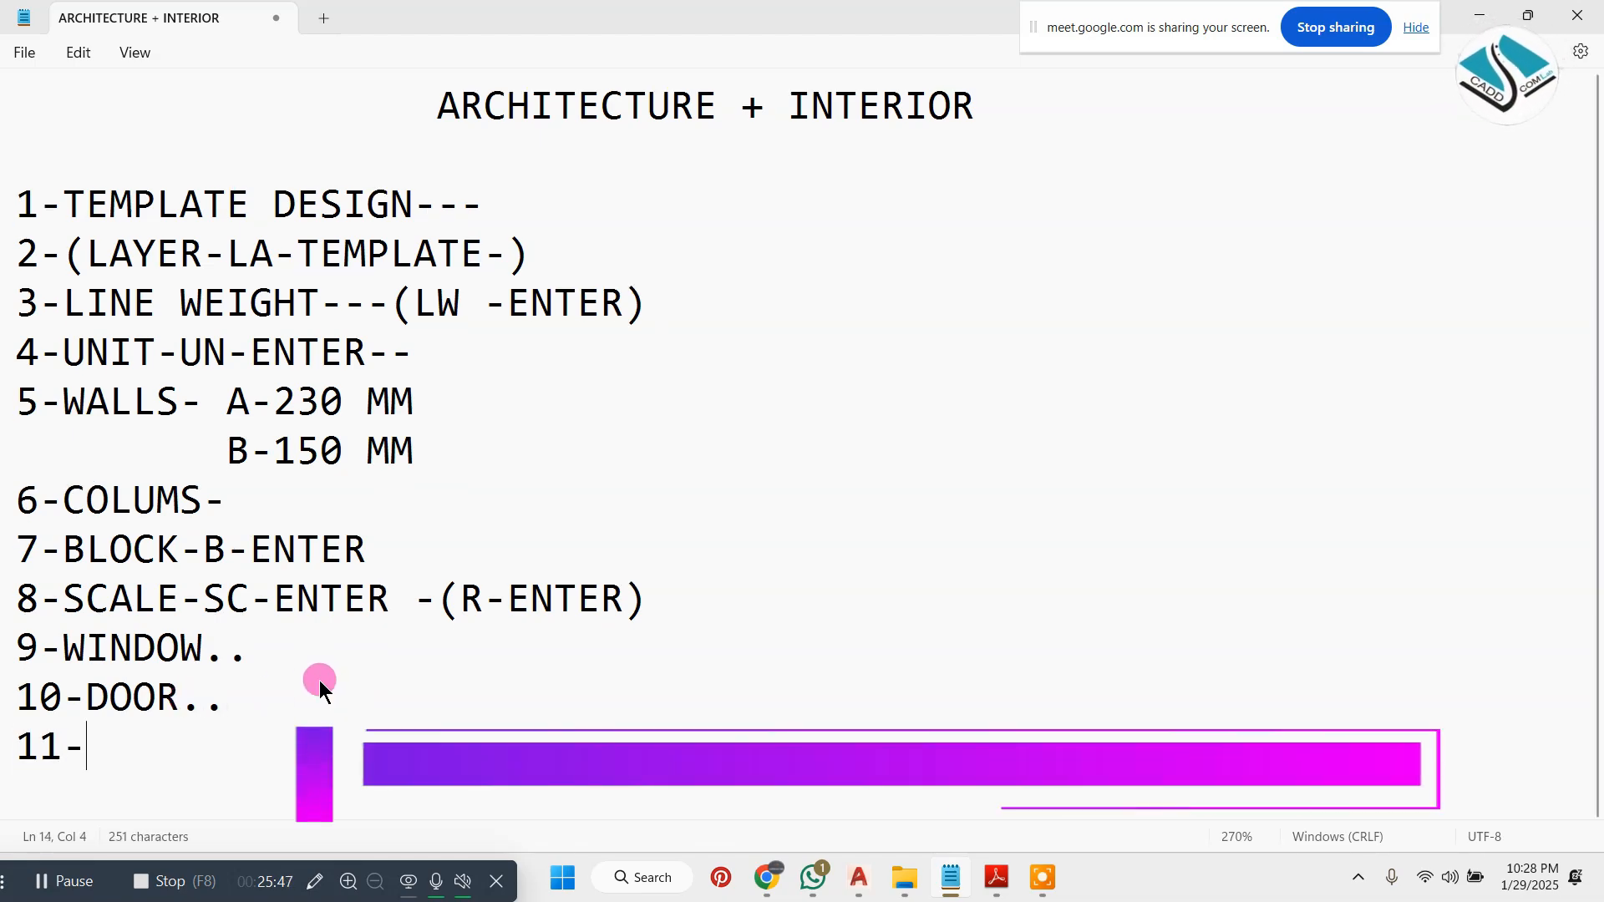
pyautogui.write('STAIRS')
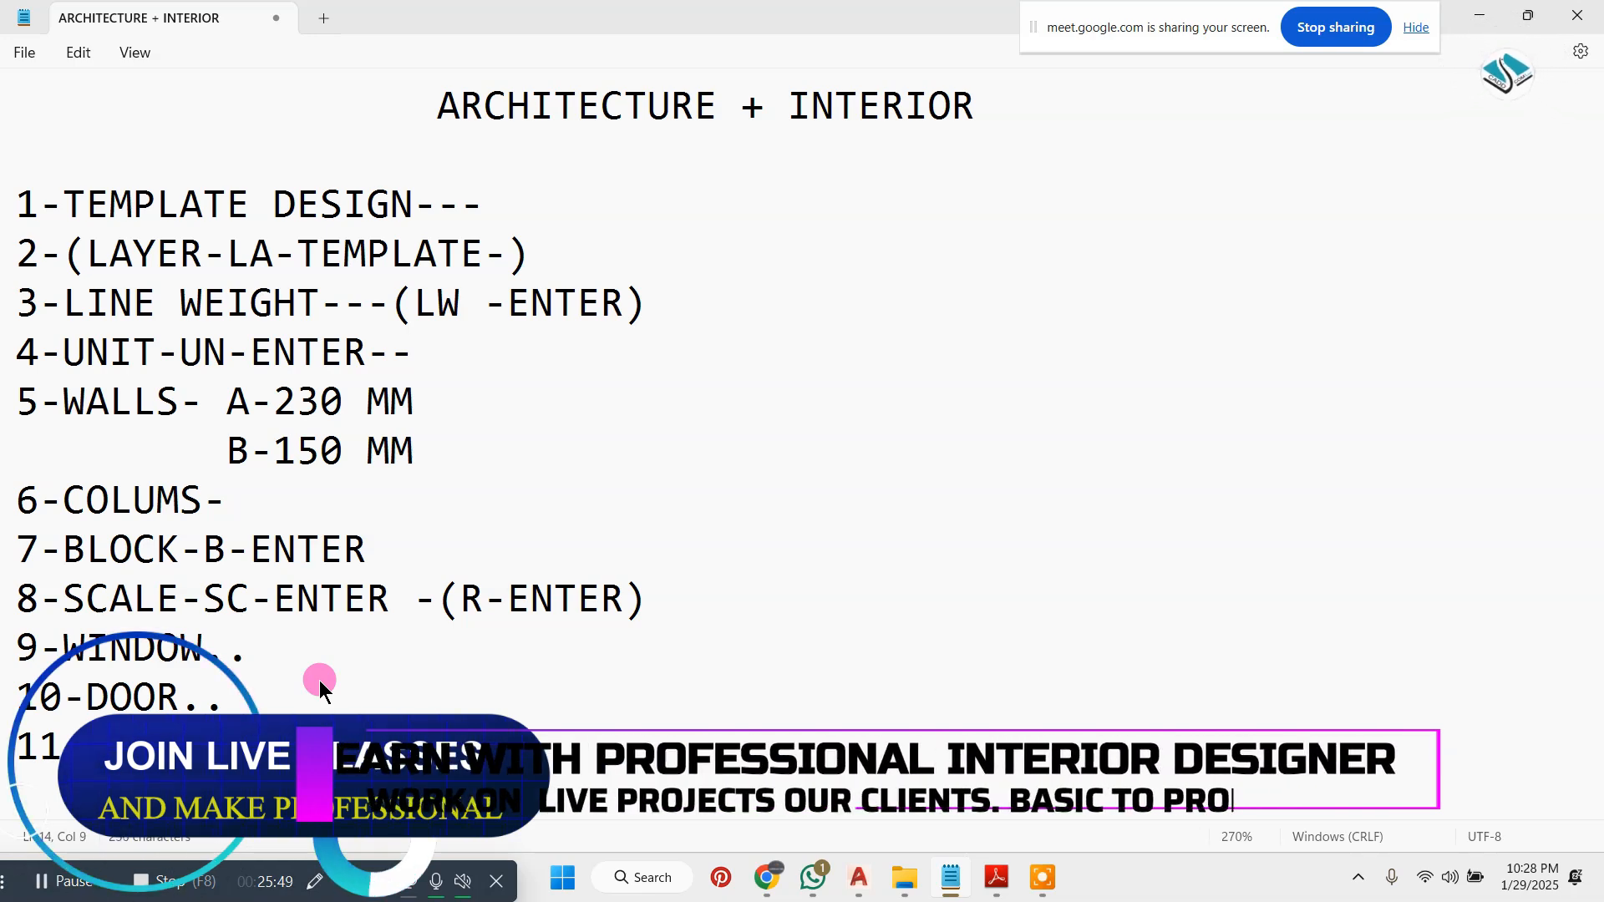
pyautogui.write(' TAG')
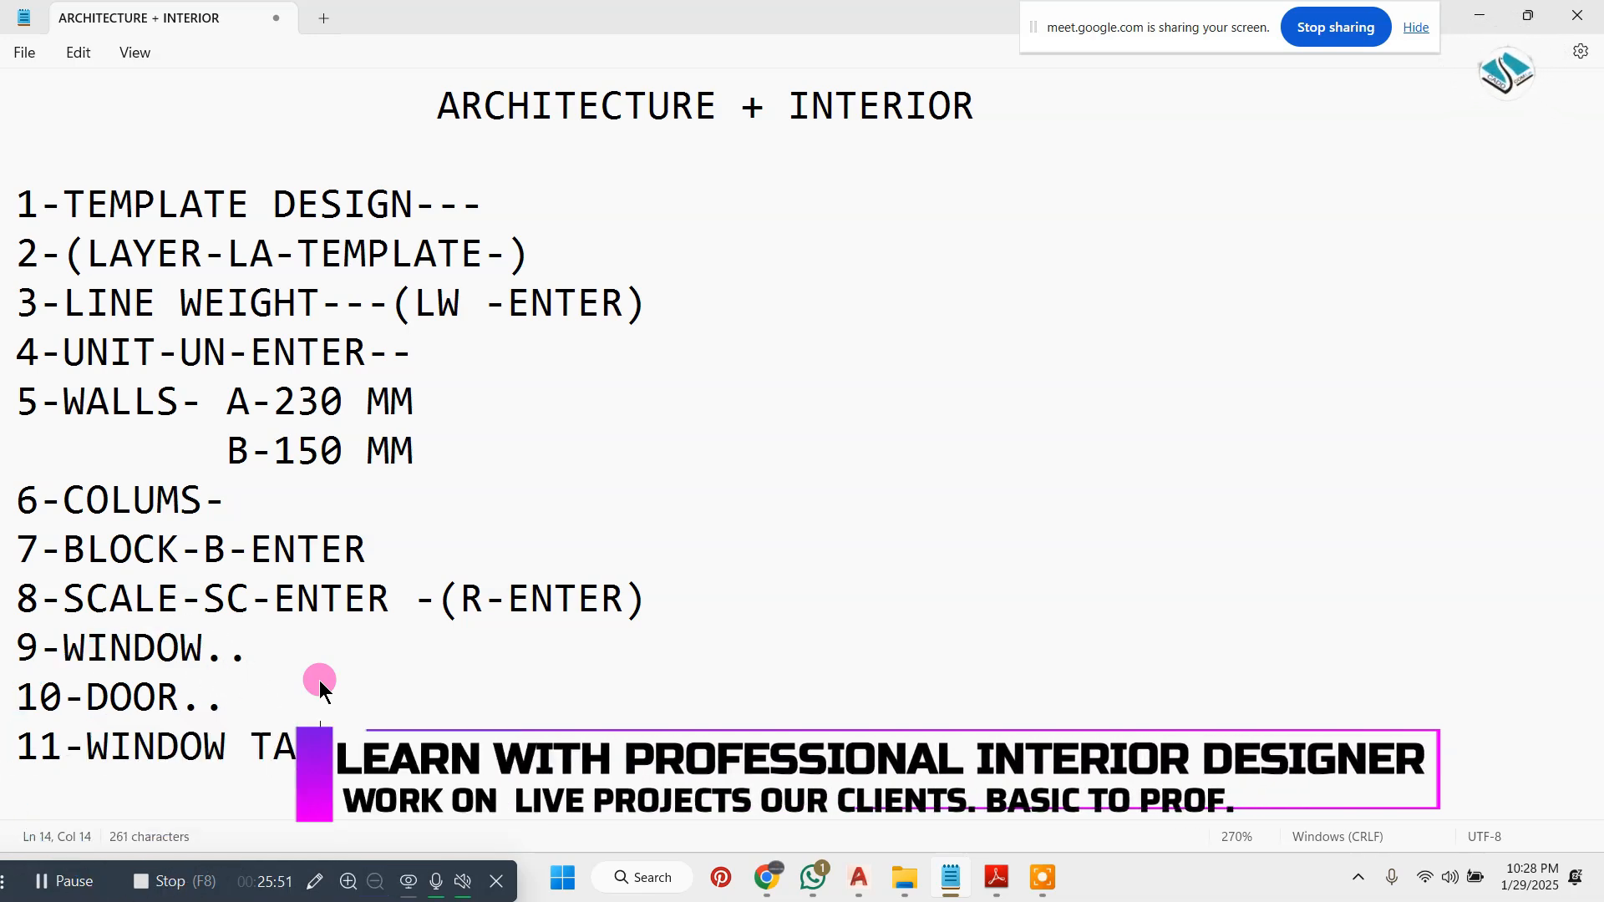
pyautogui.write('....')
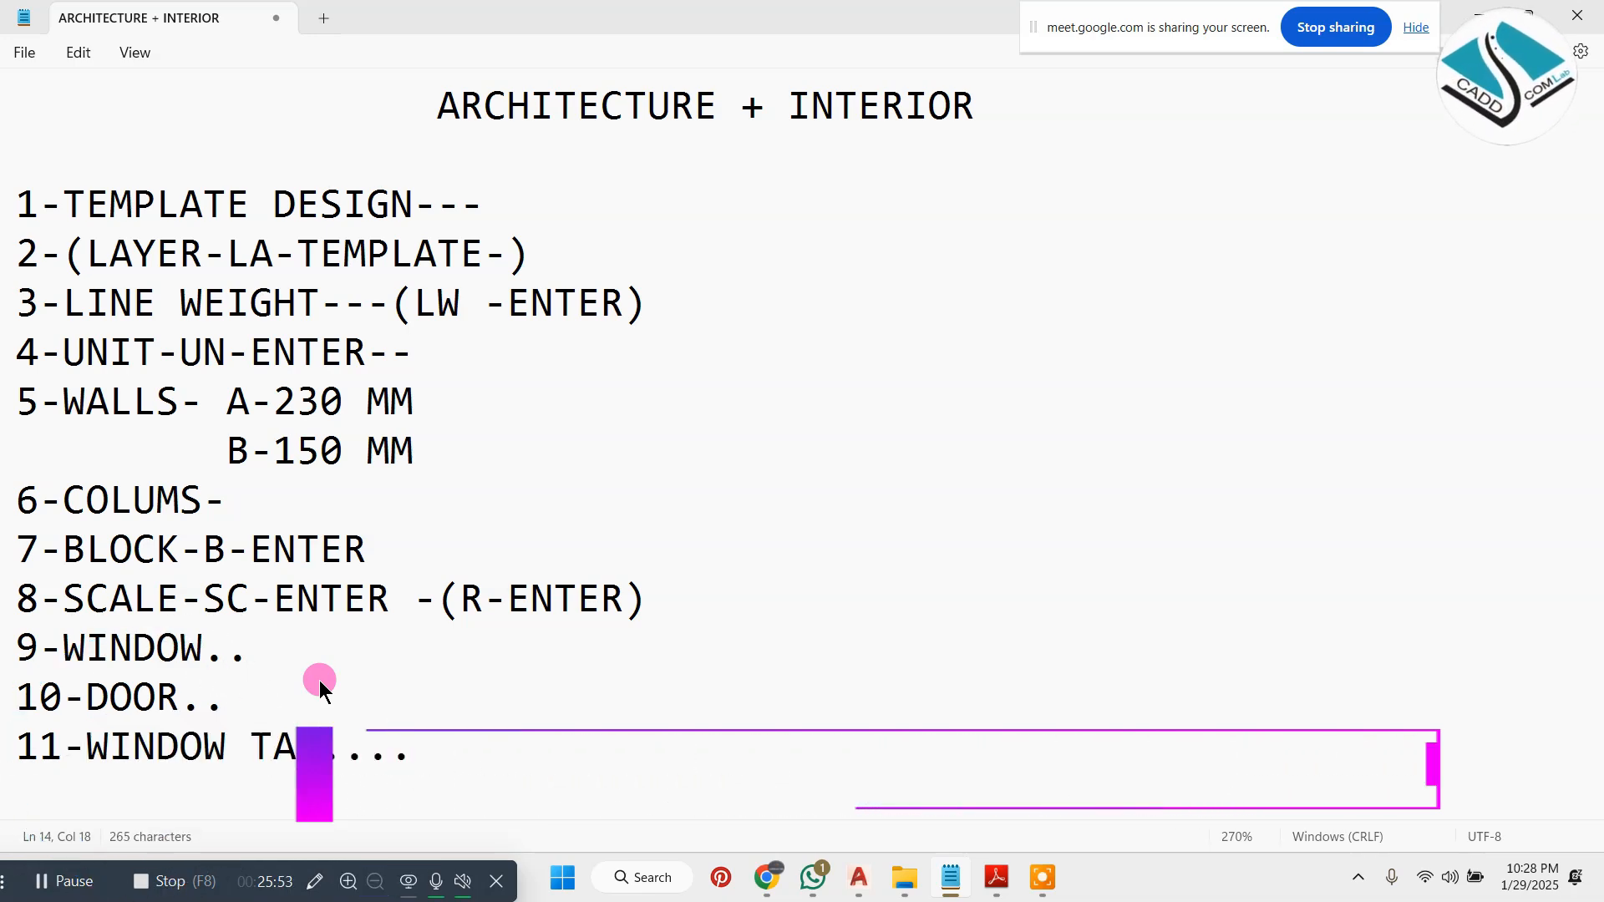
pyautogui.press('Return')
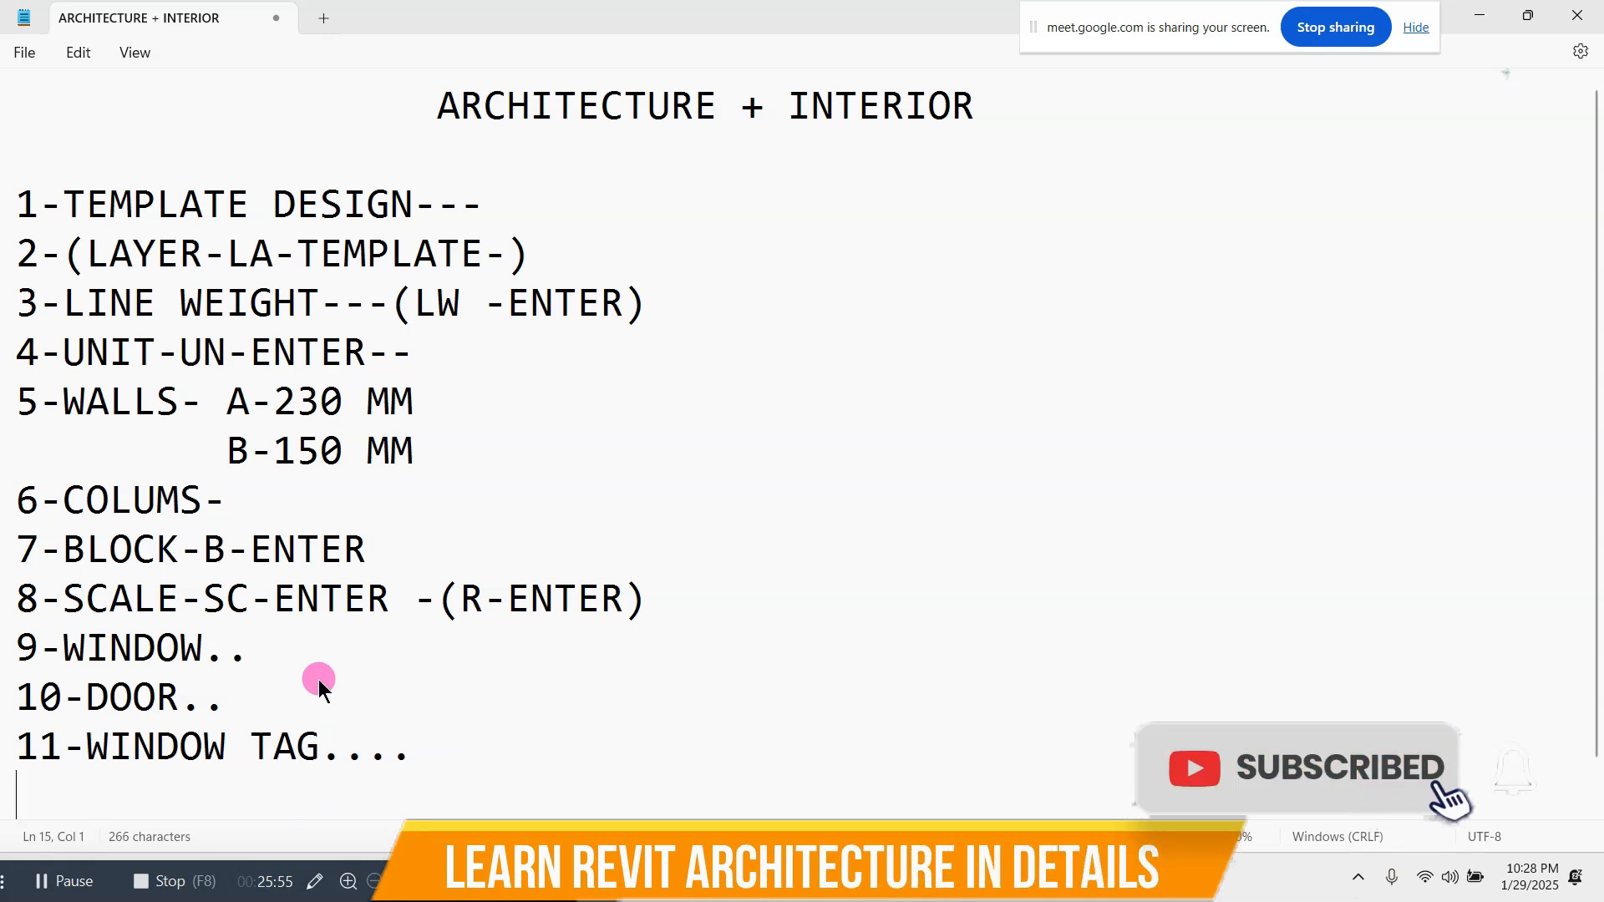
pyautogui.write('12-D')
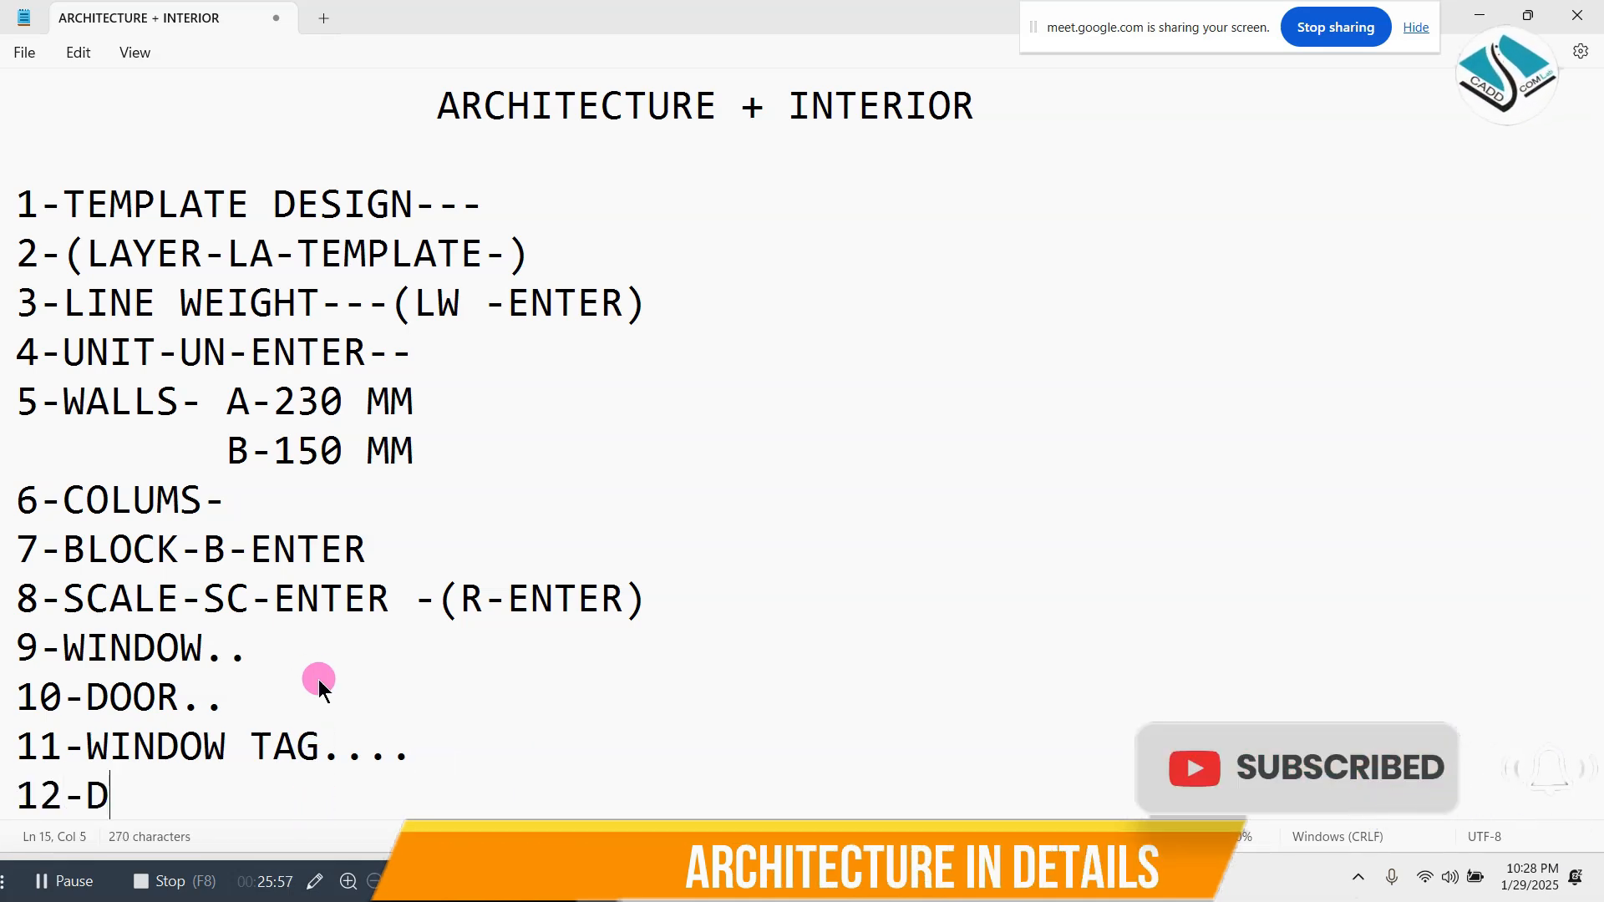
pyautogui.write('OOR TAG....')
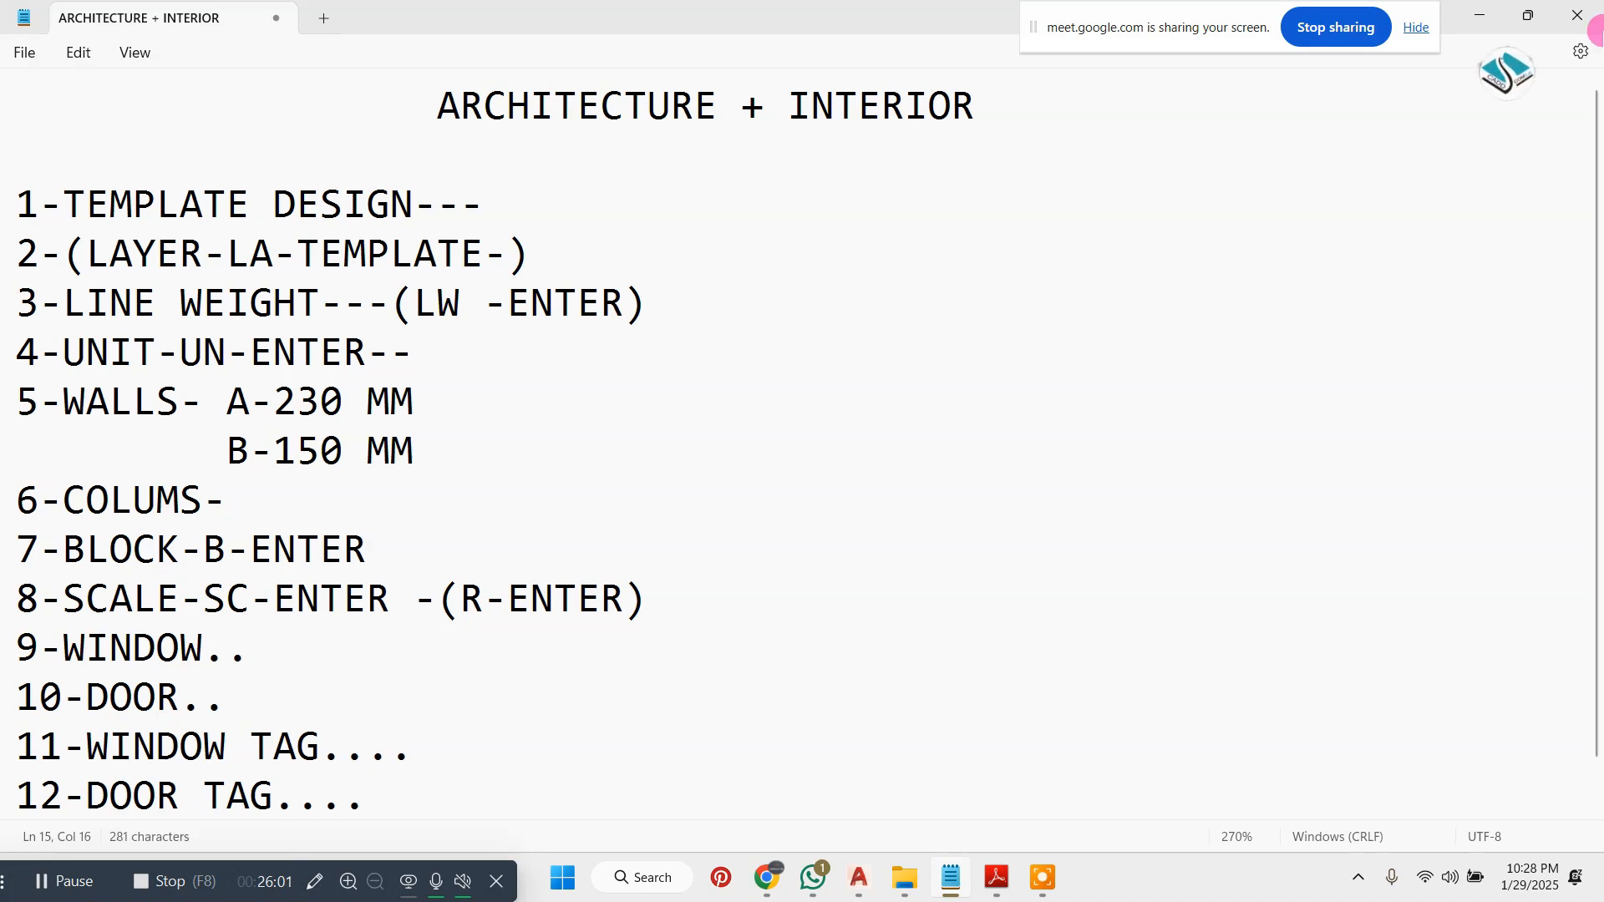
# - Switch to AutoCAD and examine the door and window tags on the floor plan in the new projects working drawing
pyautogui.click(1478, 15)
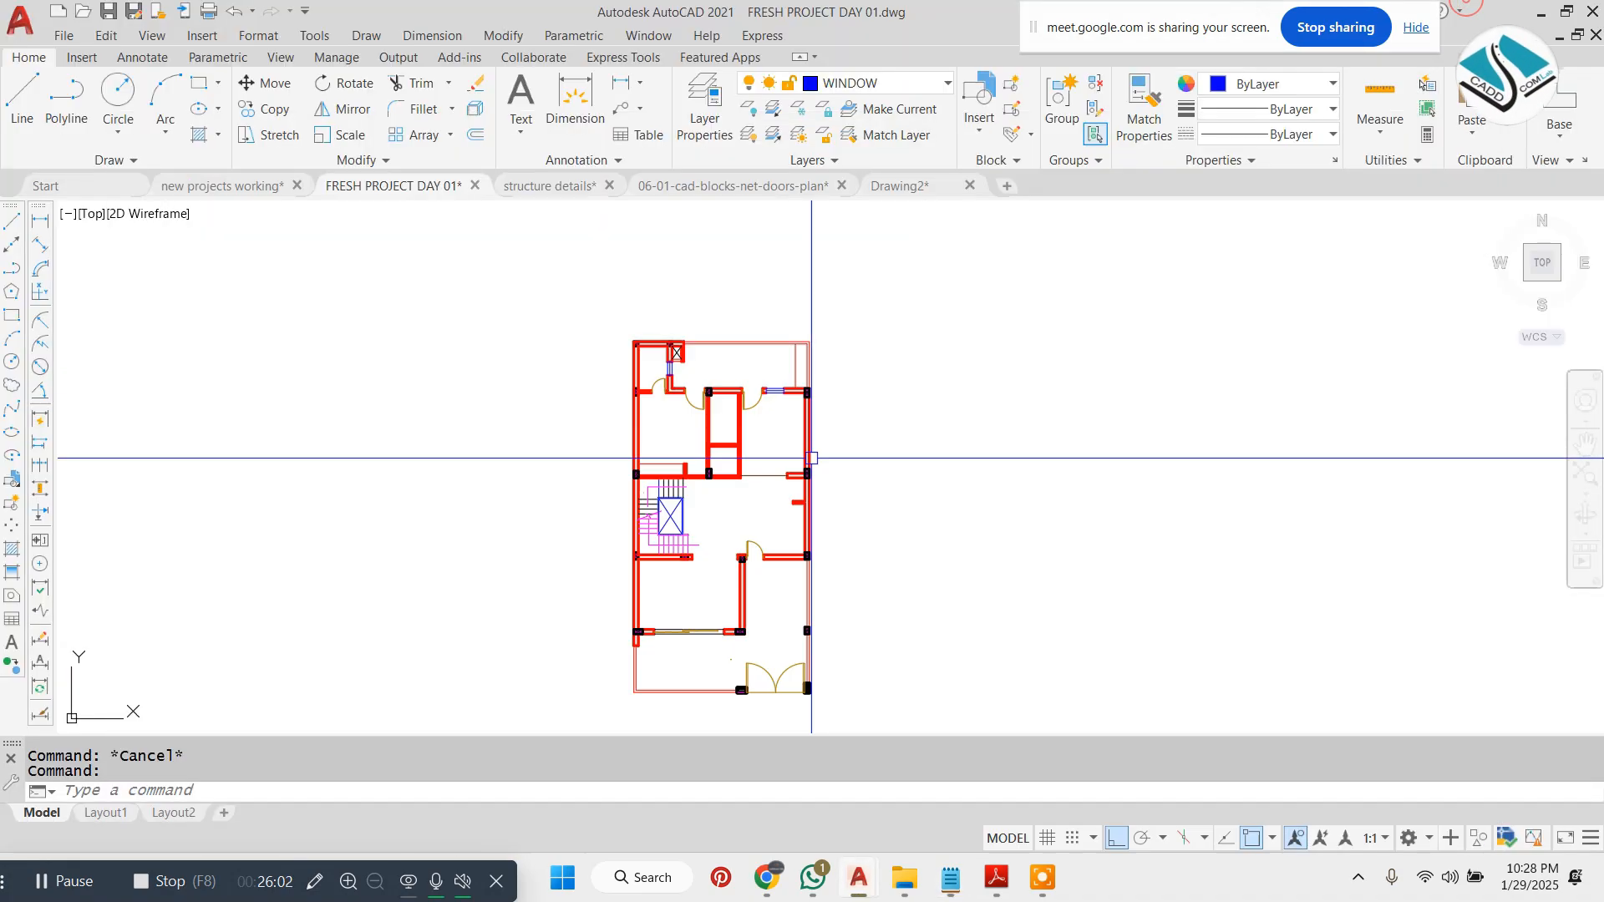
pyautogui.click(236, 186)
pyautogui.scroll(10, 501, 401)
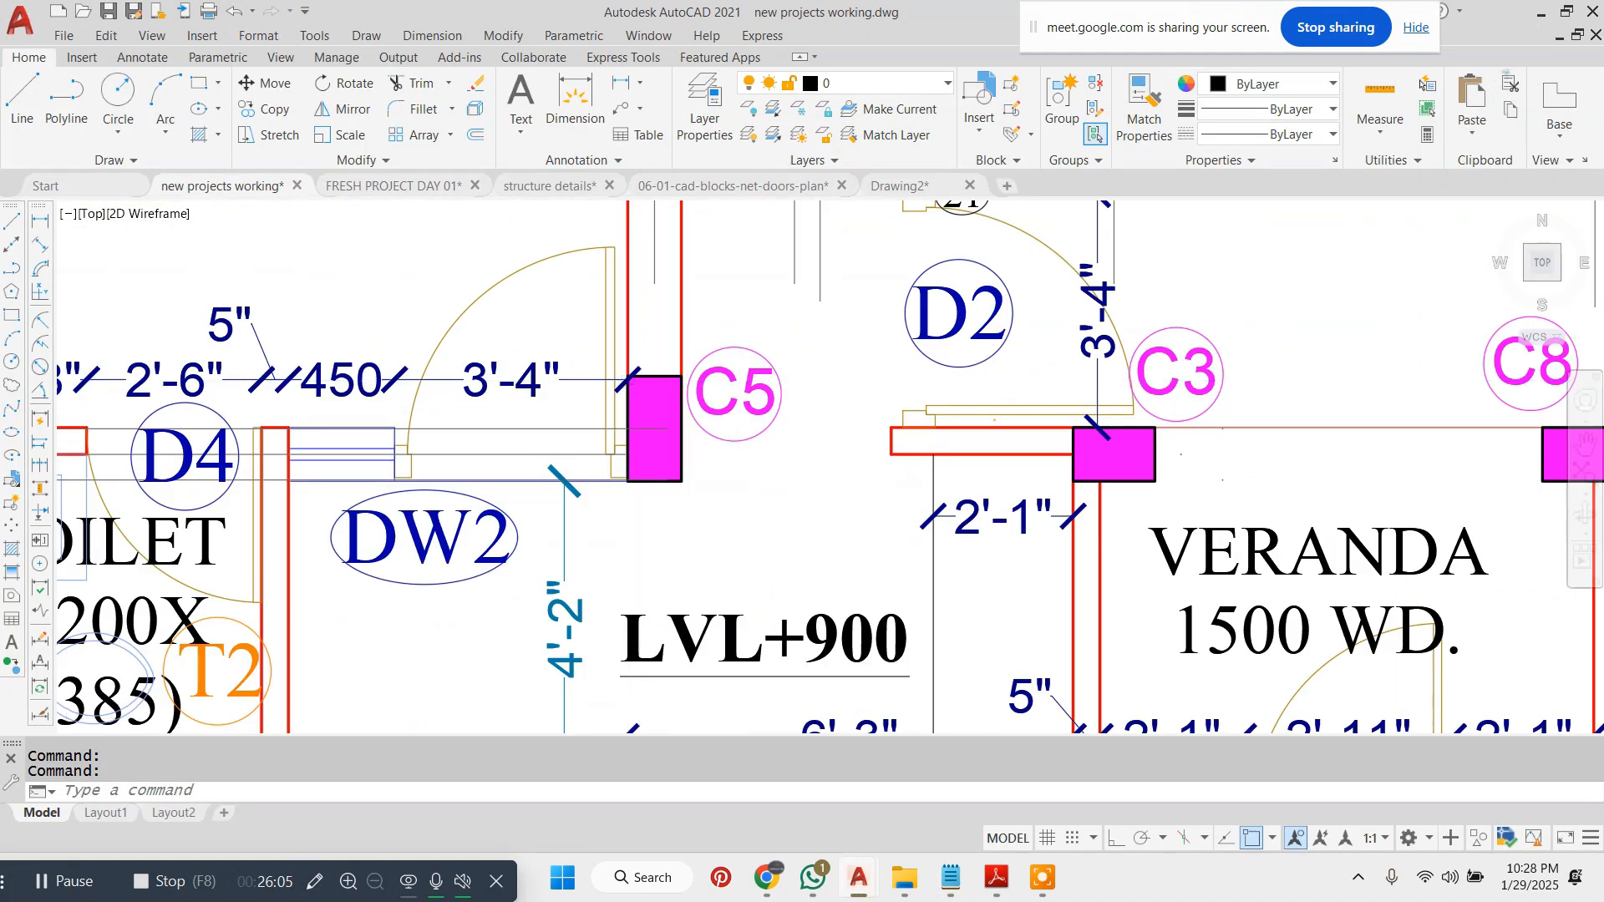
pyautogui.moveTo(501, 402); pyautogui.dragTo(483, 402, button='middle')
pyautogui.scroll(4, 616, 591)
pyautogui.moveTo(616, 591); pyautogui.dragTo(755, 301, button='middle')
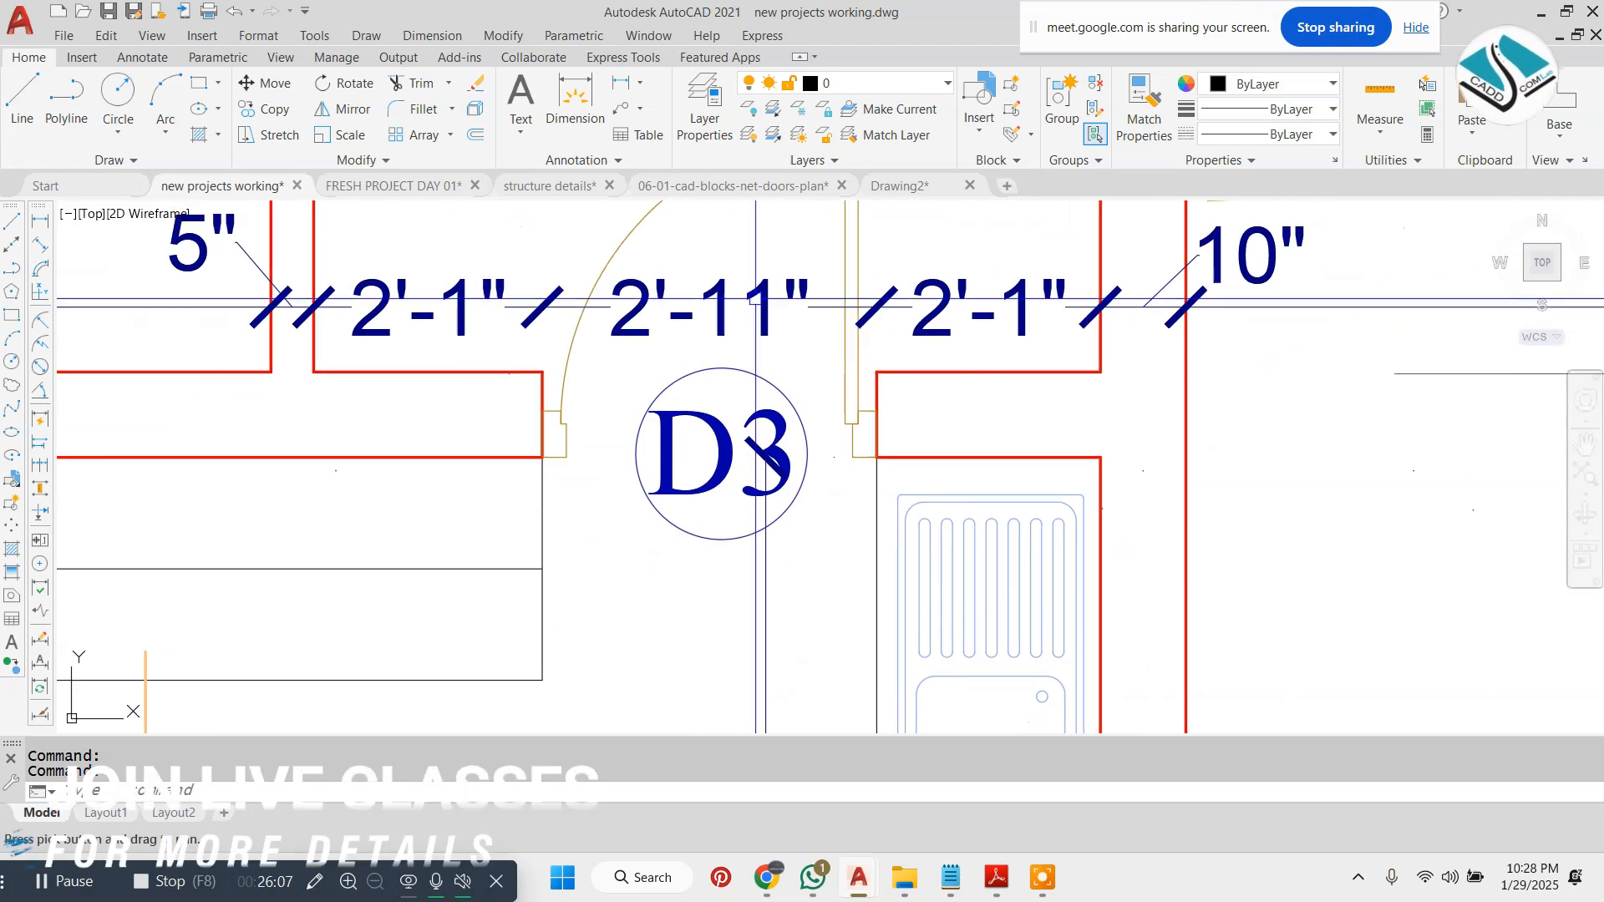
pyautogui.scroll(2, 701, 484)
pyautogui.scroll(-8, 701, 484)
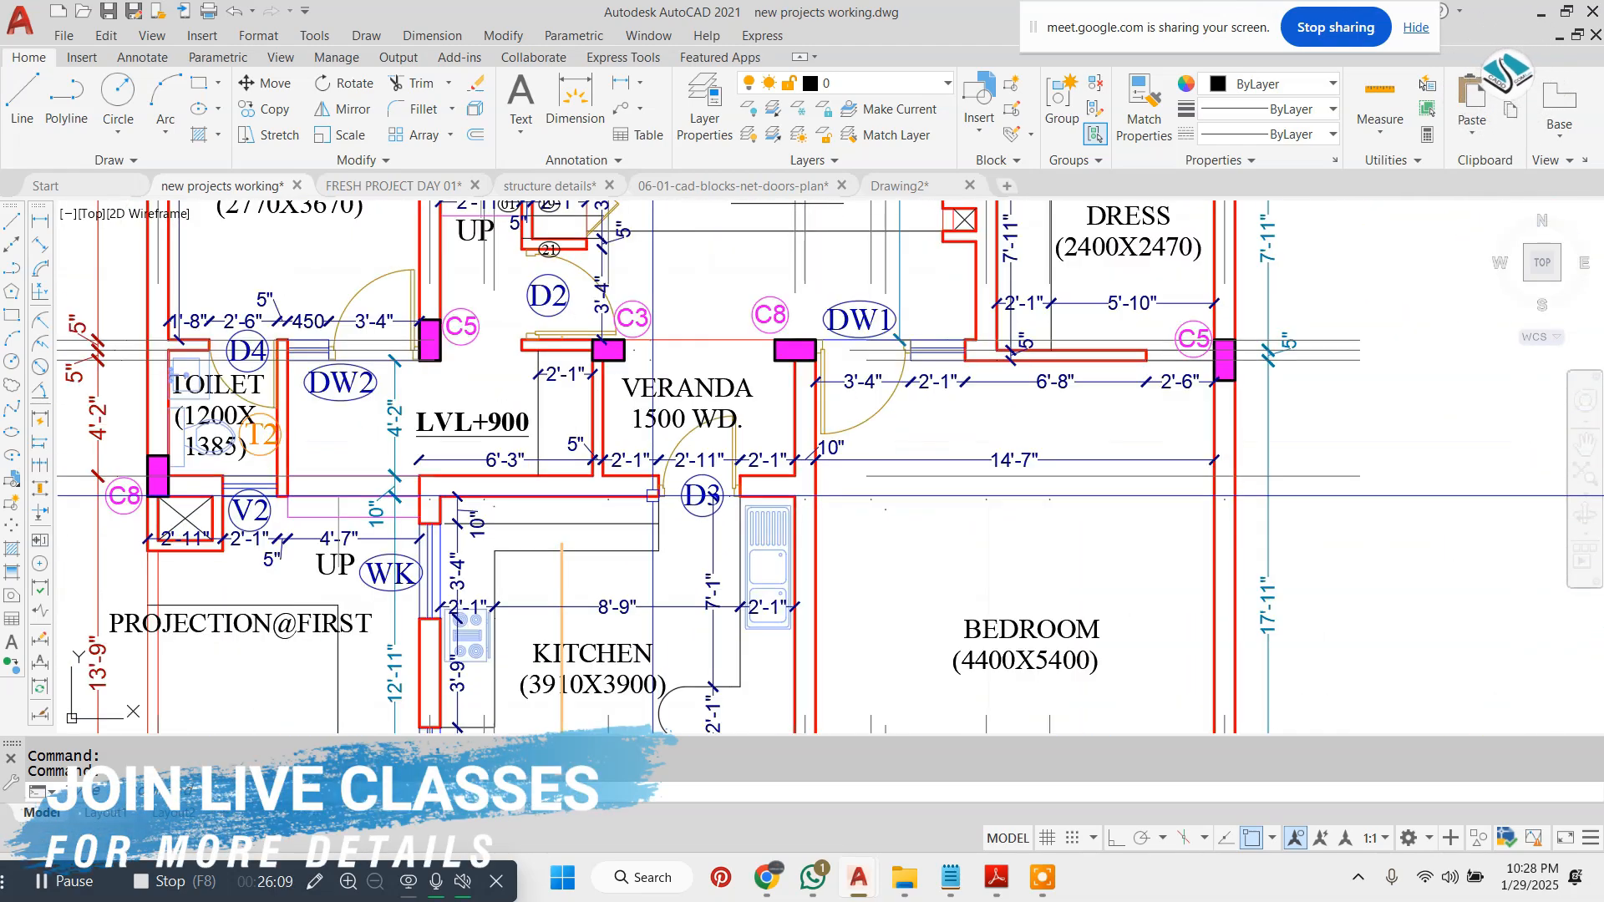
pyautogui.scroll(2, 425, 540)
pyautogui.moveTo(506, 501); pyautogui.dragTo(640, 286, button='middle')
pyautogui.moveTo(537, 543); pyautogui.dragTo(604, 390, button='middle')
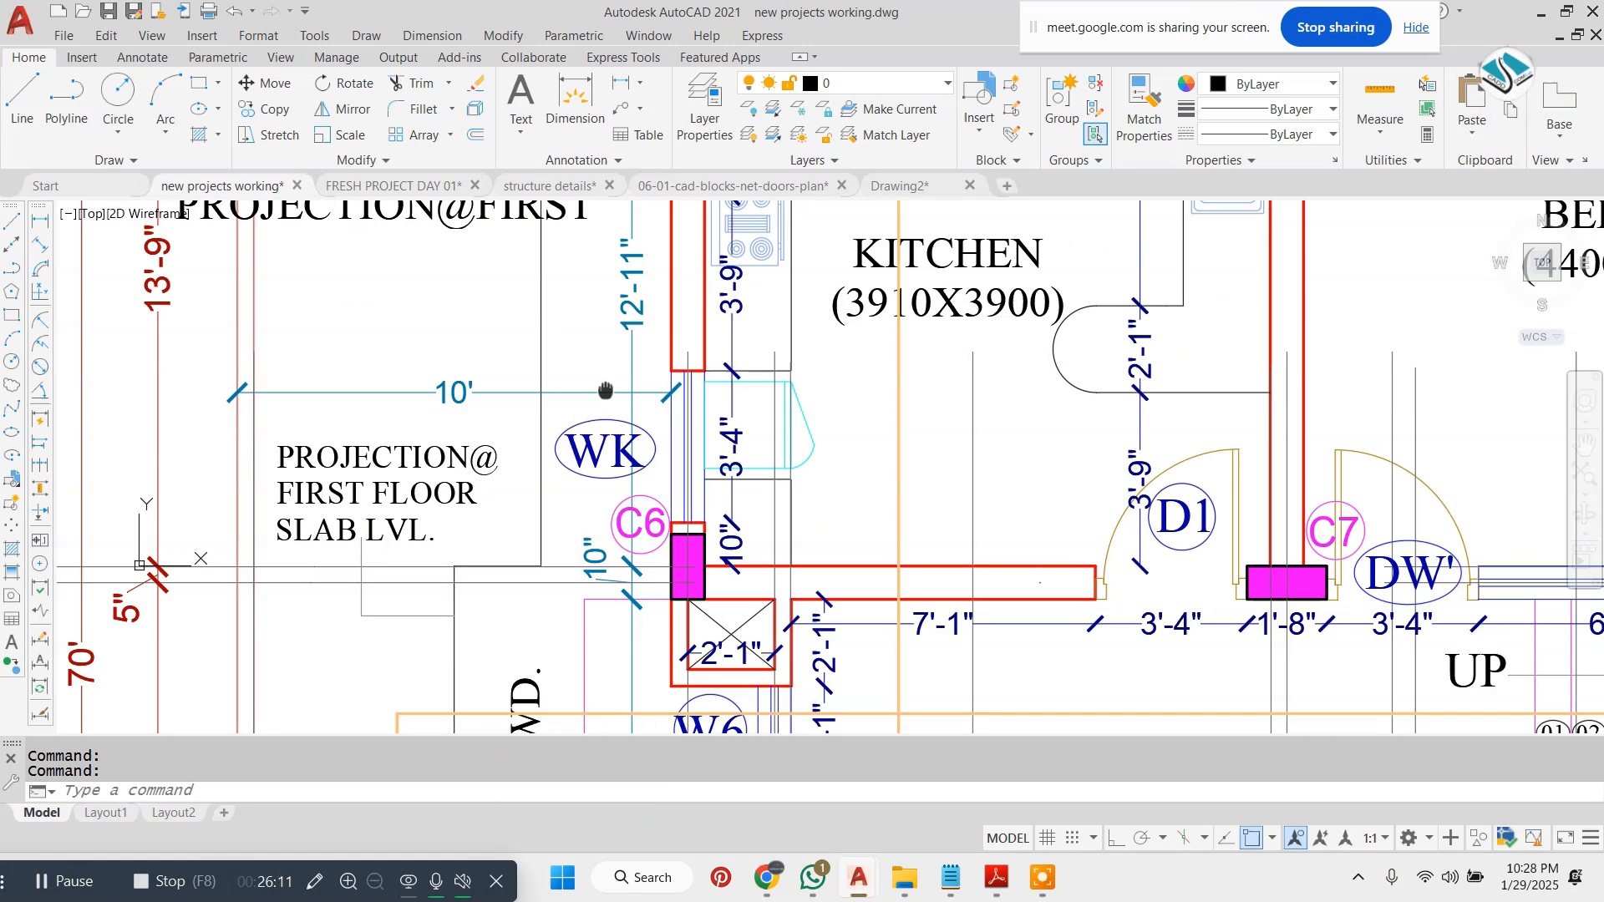
pyautogui.scroll(2, 604, 445)
pyautogui.scroll(-6, 704, 445)
pyautogui.moveTo(704, 445); pyautogui.dragTo(498, 537, button='middle')
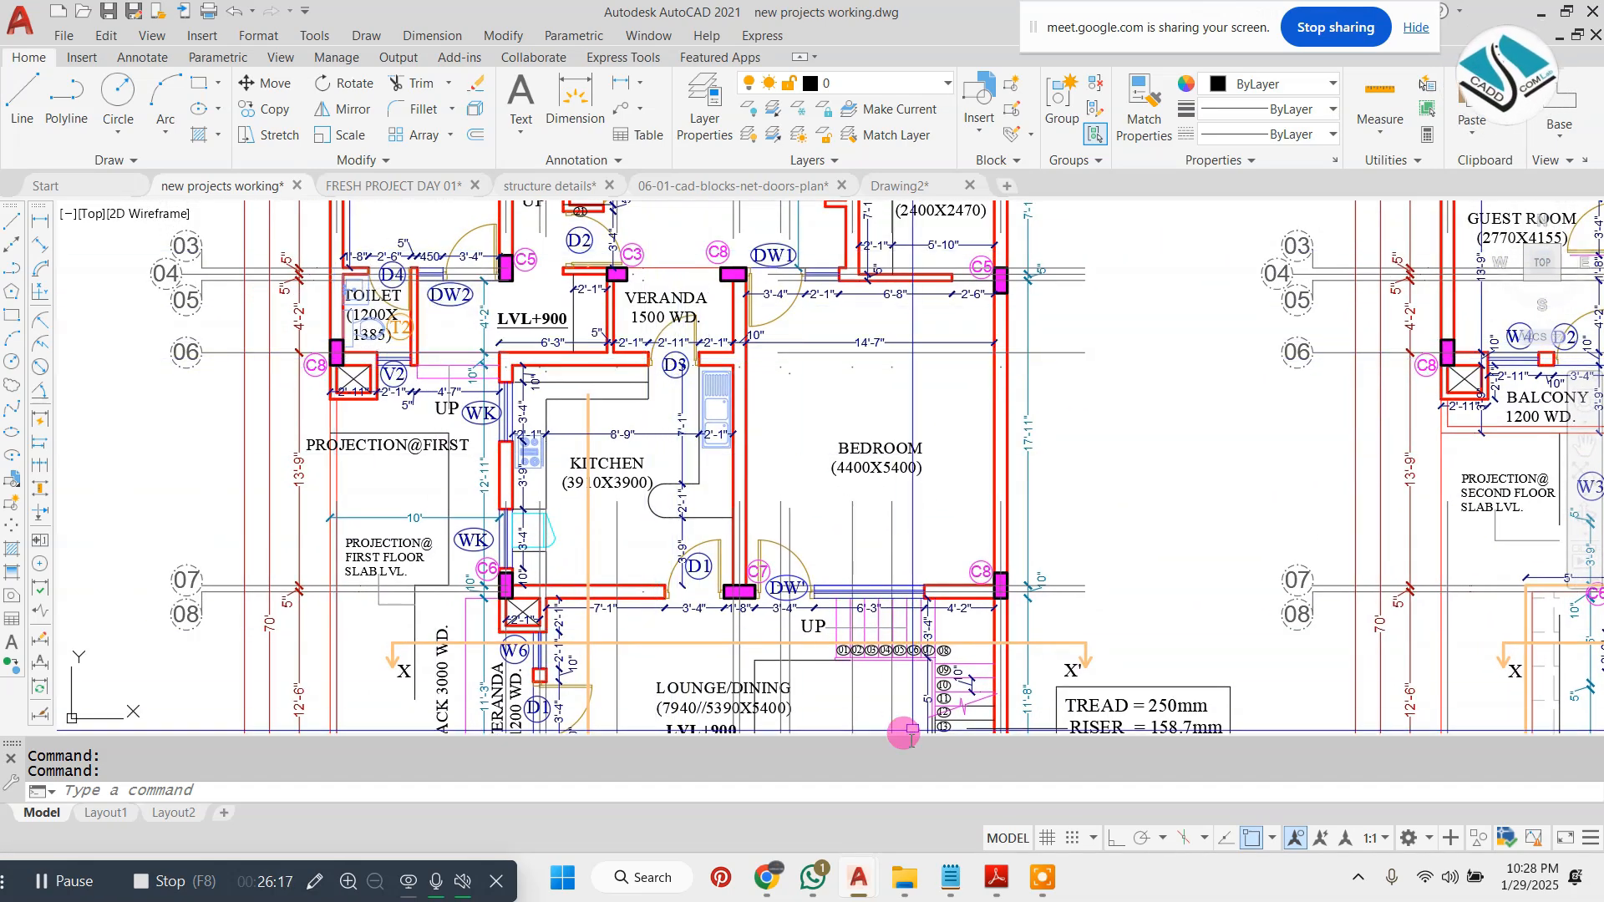
# - Return to the Notepad notes and highlight the WINDOW TAG and DOOR TAG entries for review
pyautogui.click(951, 896)
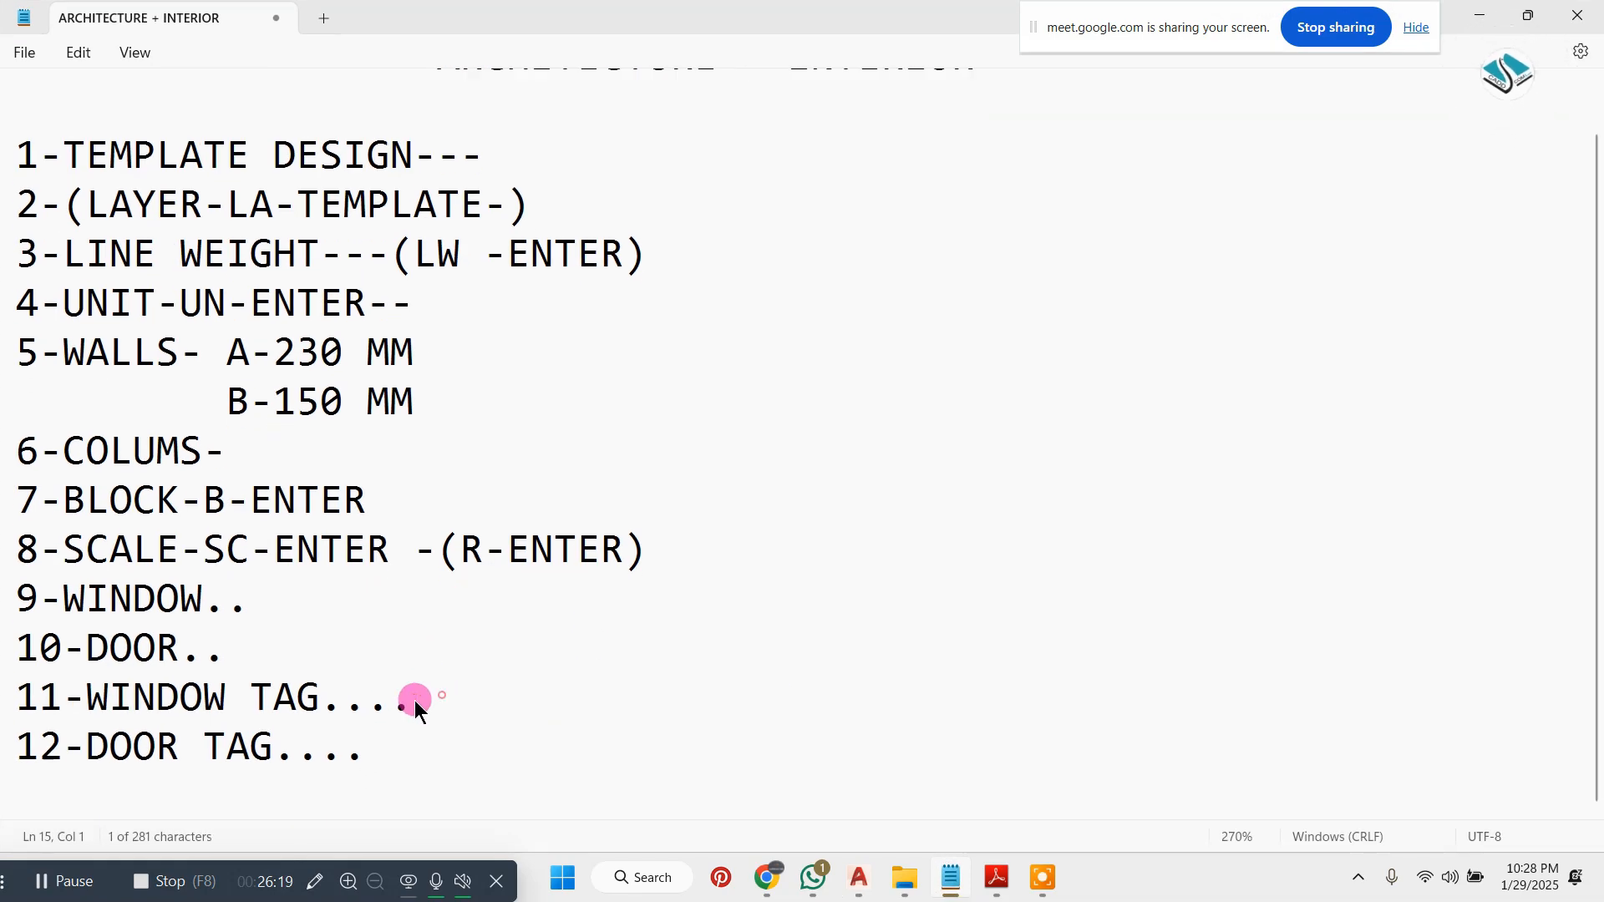
pyautogui.moveTo(416, 705); pyautogui.dragTo(2, 705)
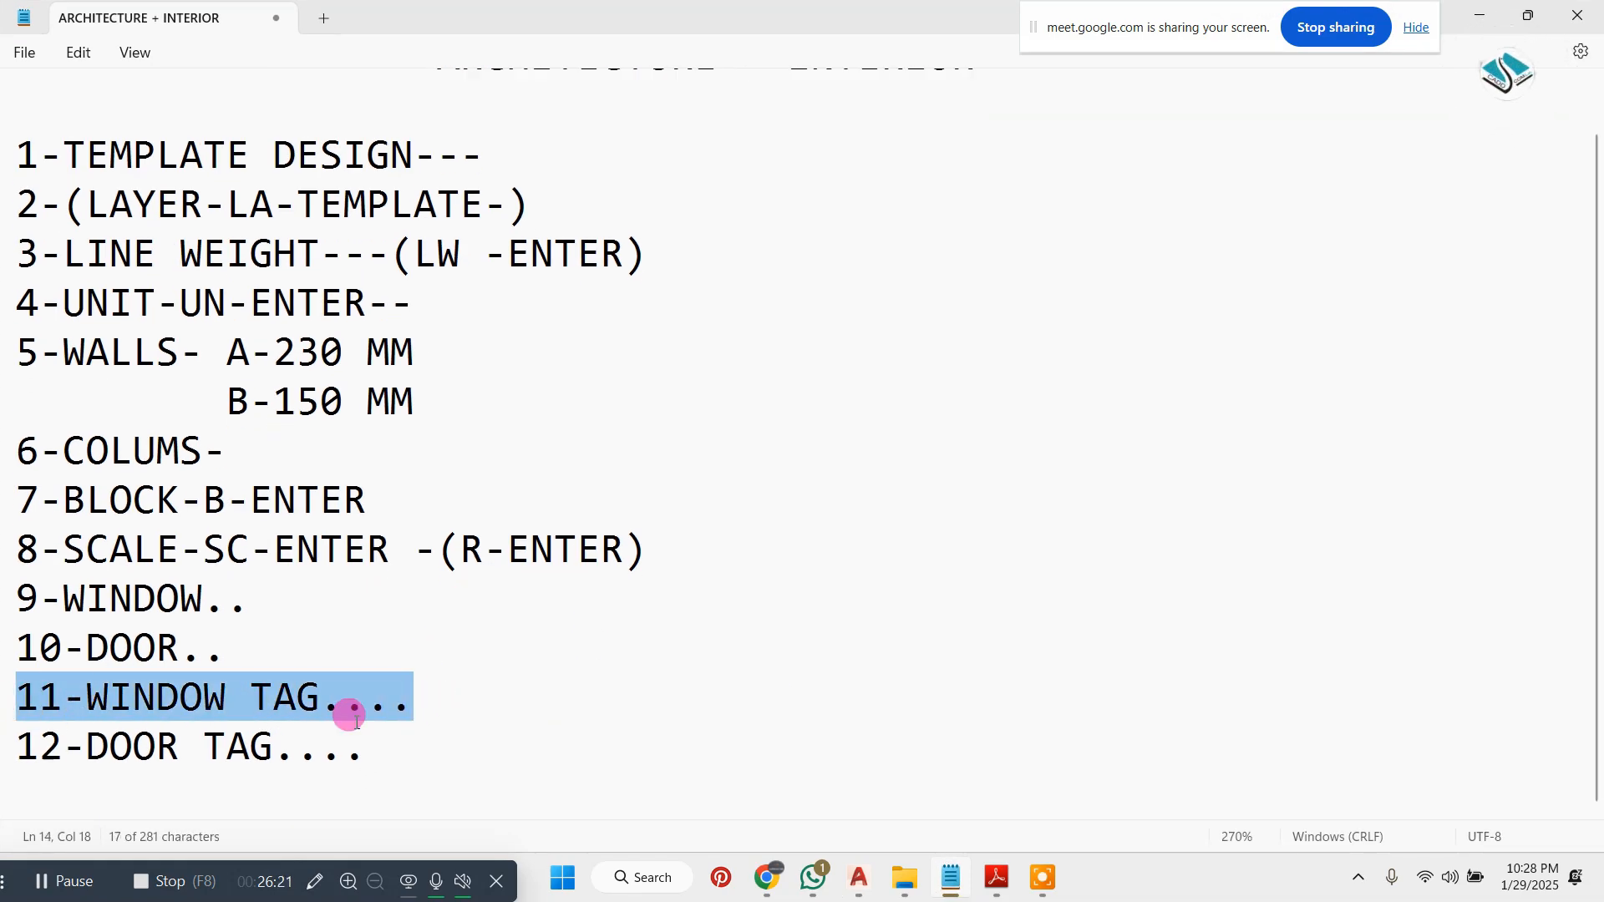
pyautogui.moveTo(360, 743); pyautogui.dragTo(2, 723)
pyautogui.click(389, 745)
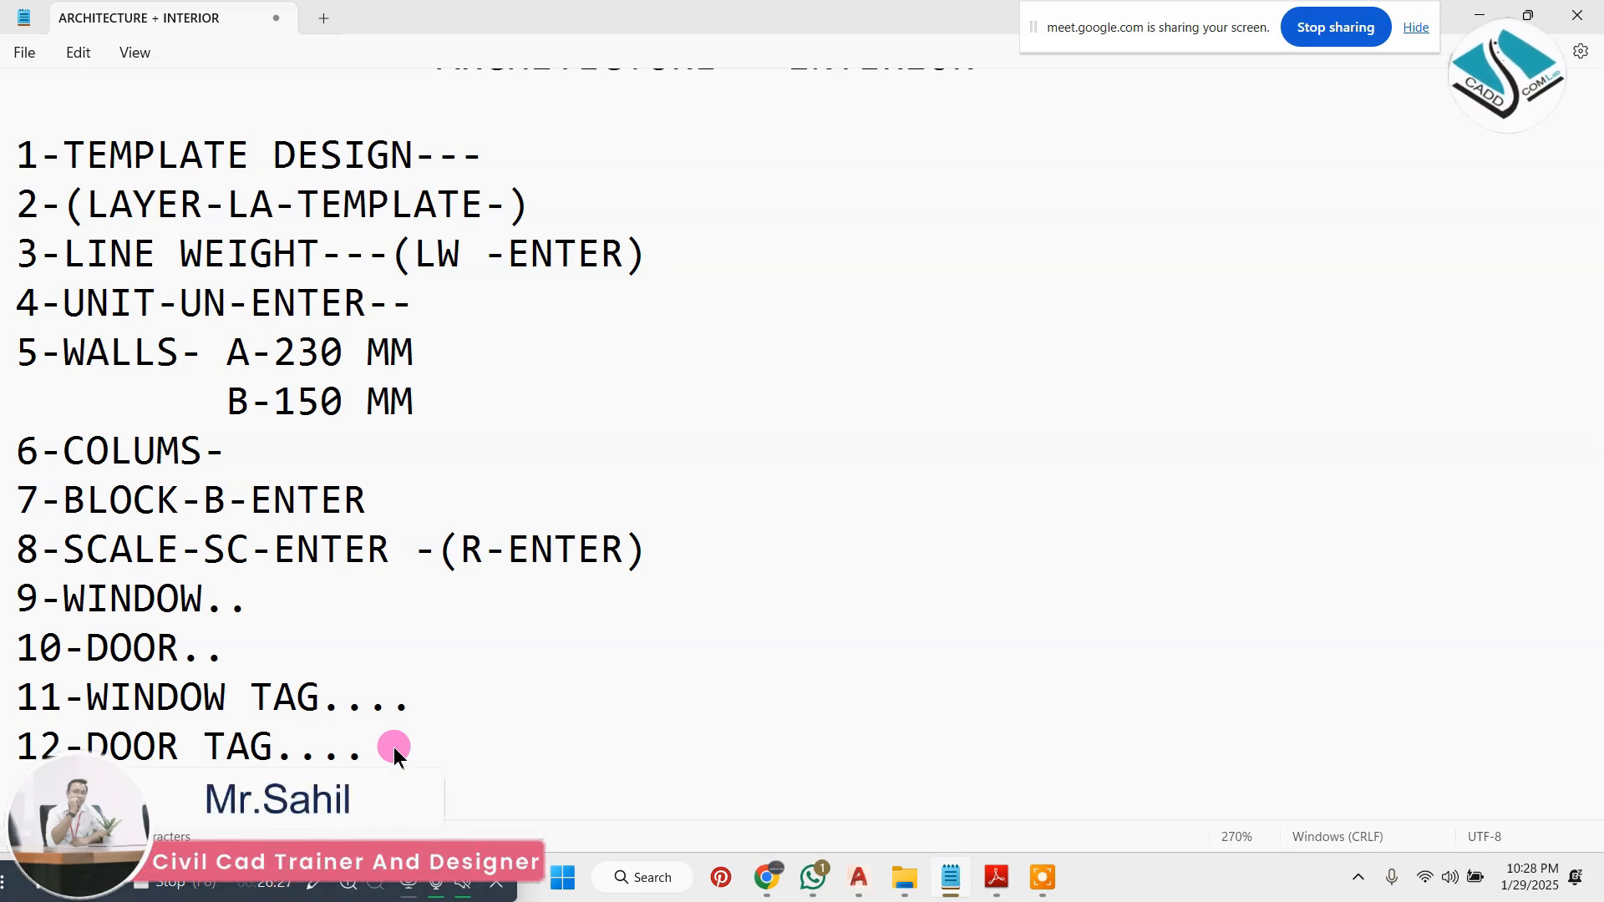
# - Add the entry "13-AREA TAG / ROOM TAG" on a new line at the end of the notes, followed by a line break
pyautogui.press('Return')
pyautogui.write('13-AREA R')
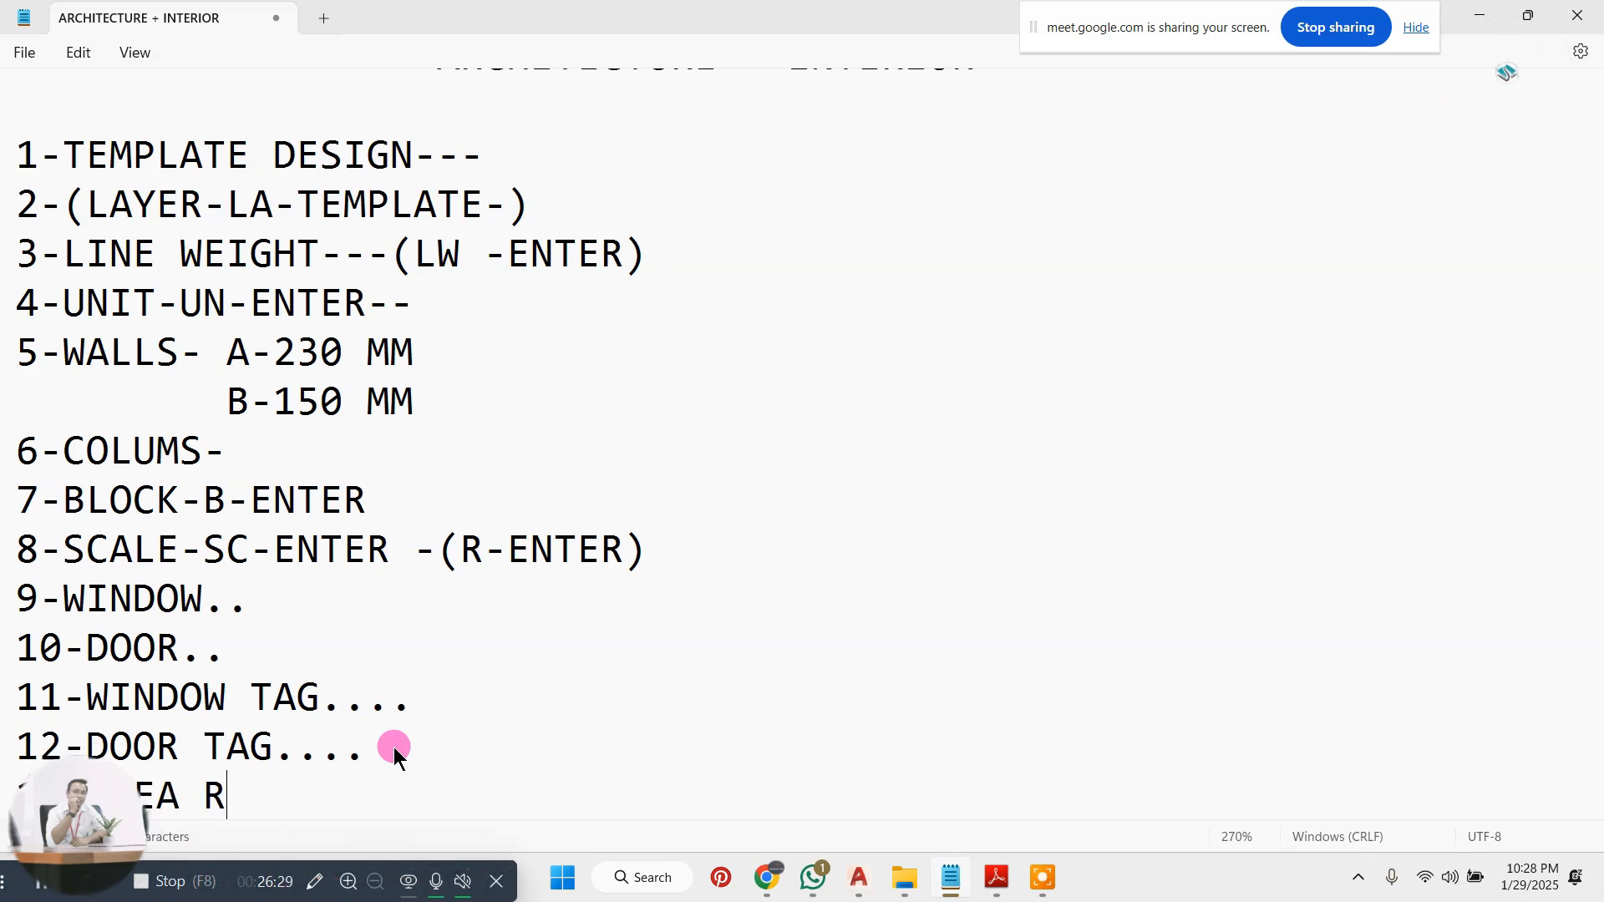
pyautogui.press('BackSpace')
pyautogui.write('TAG ')
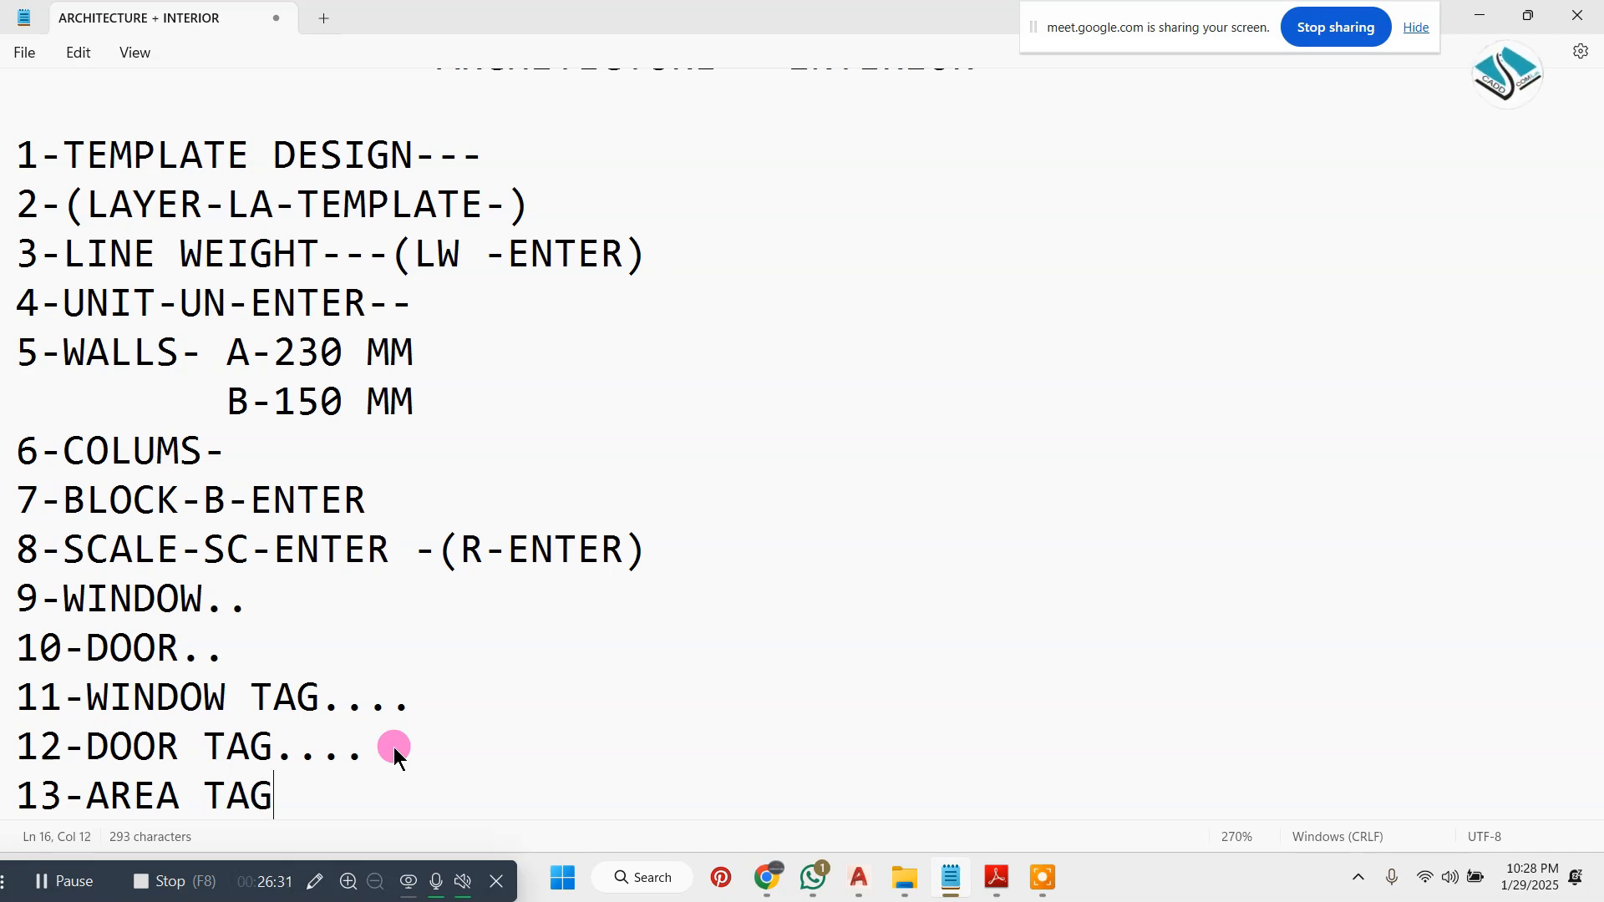
pyautogui.write('- ')
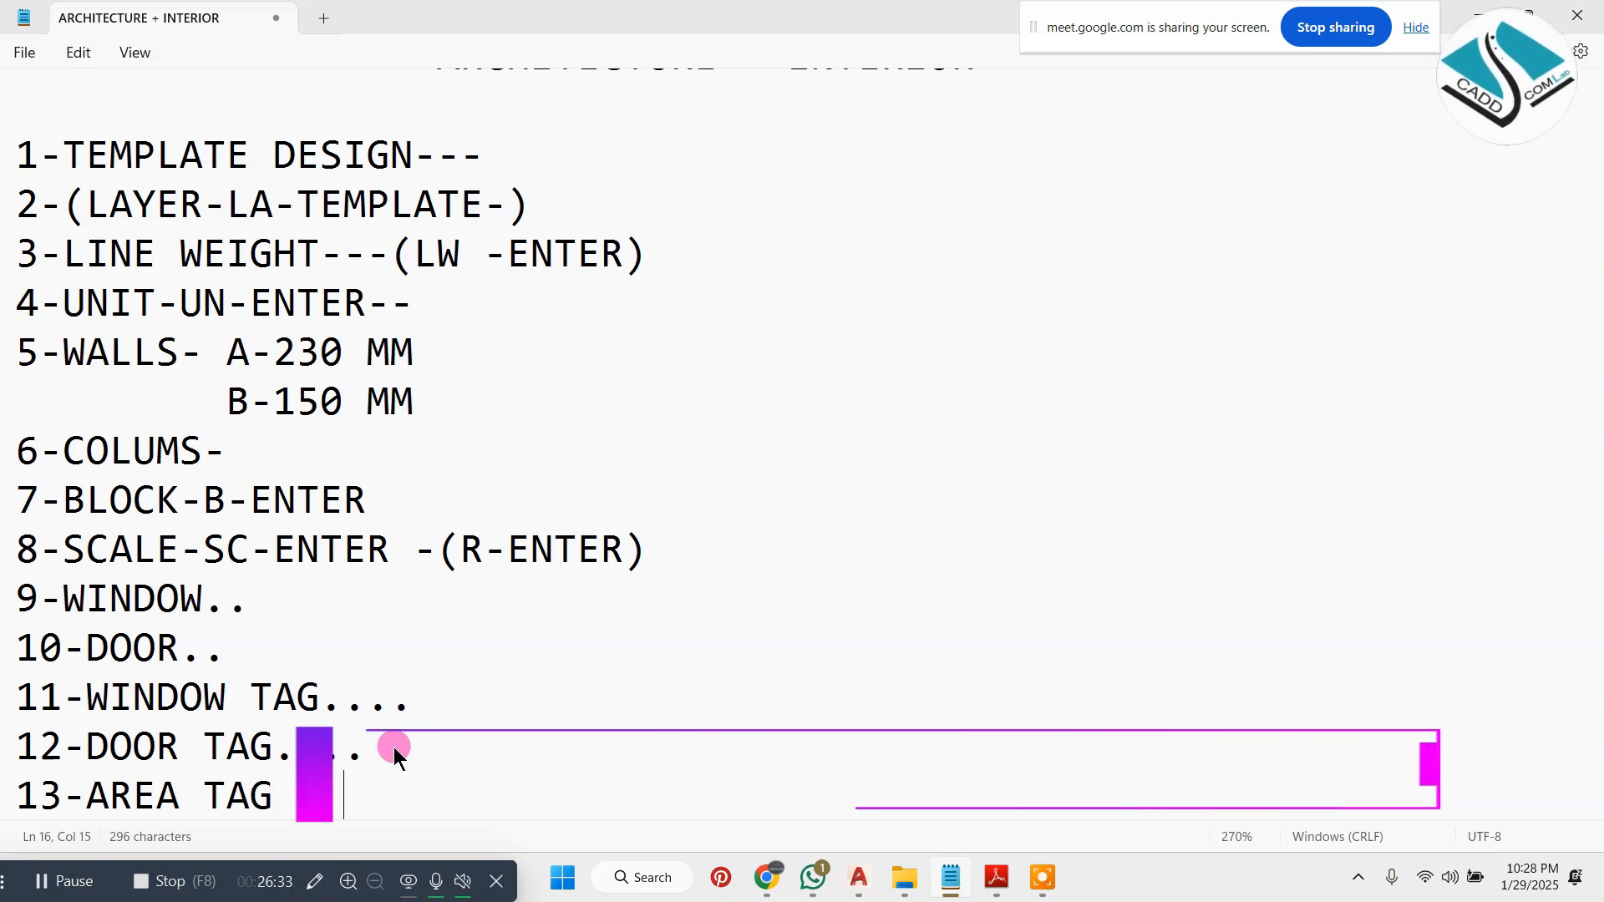
pyautogui.write('ROOM TAG')
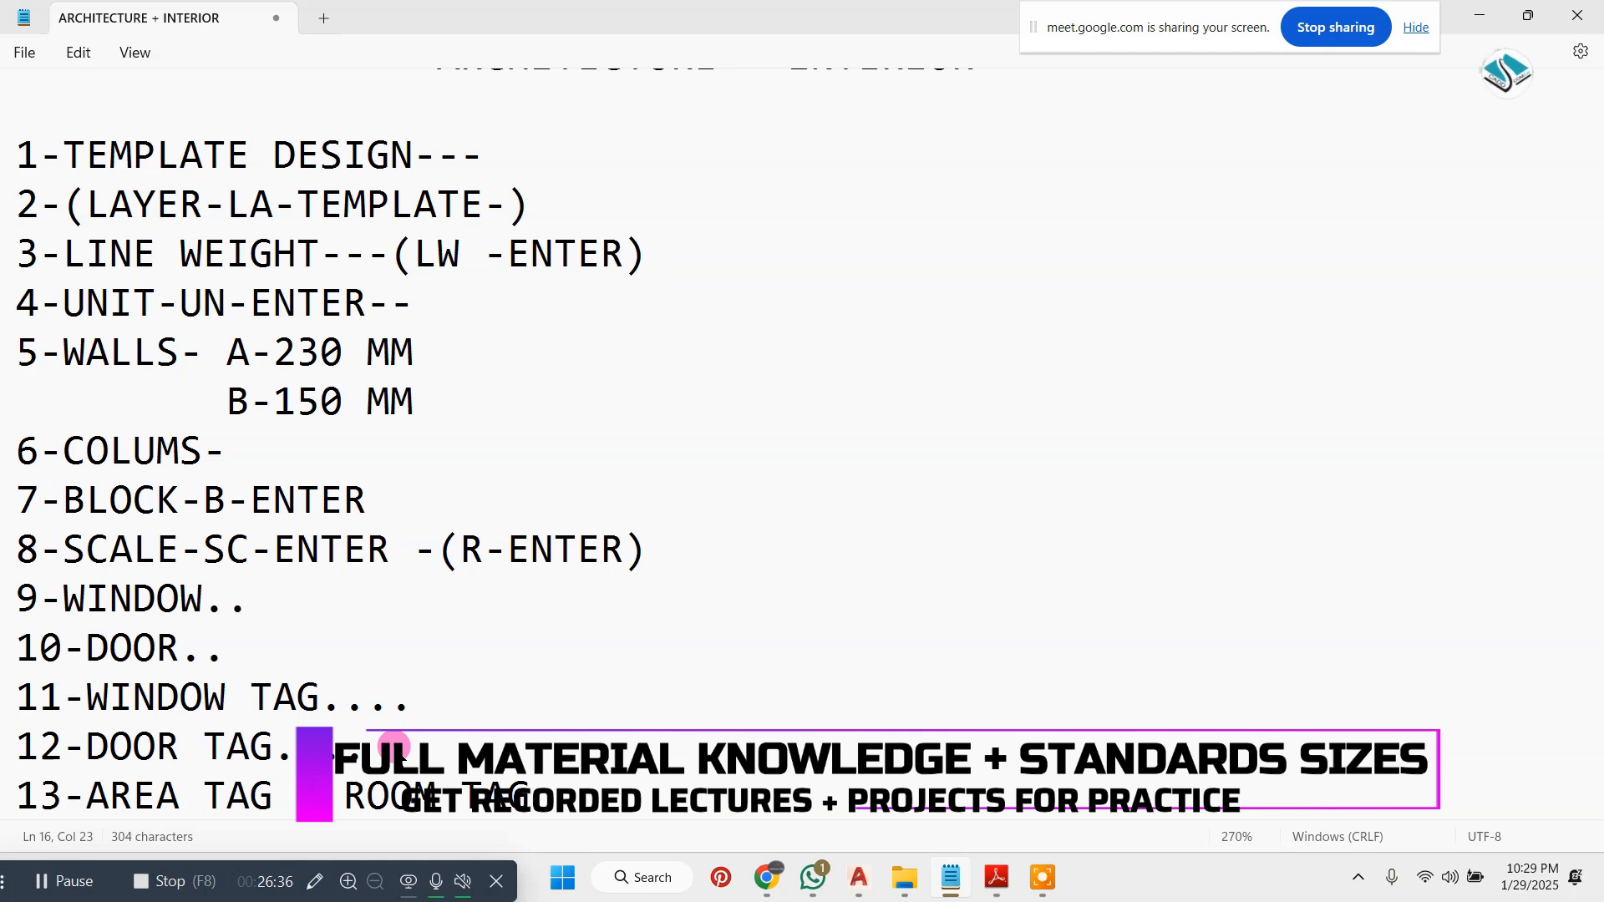
pyautogui.press('Return')
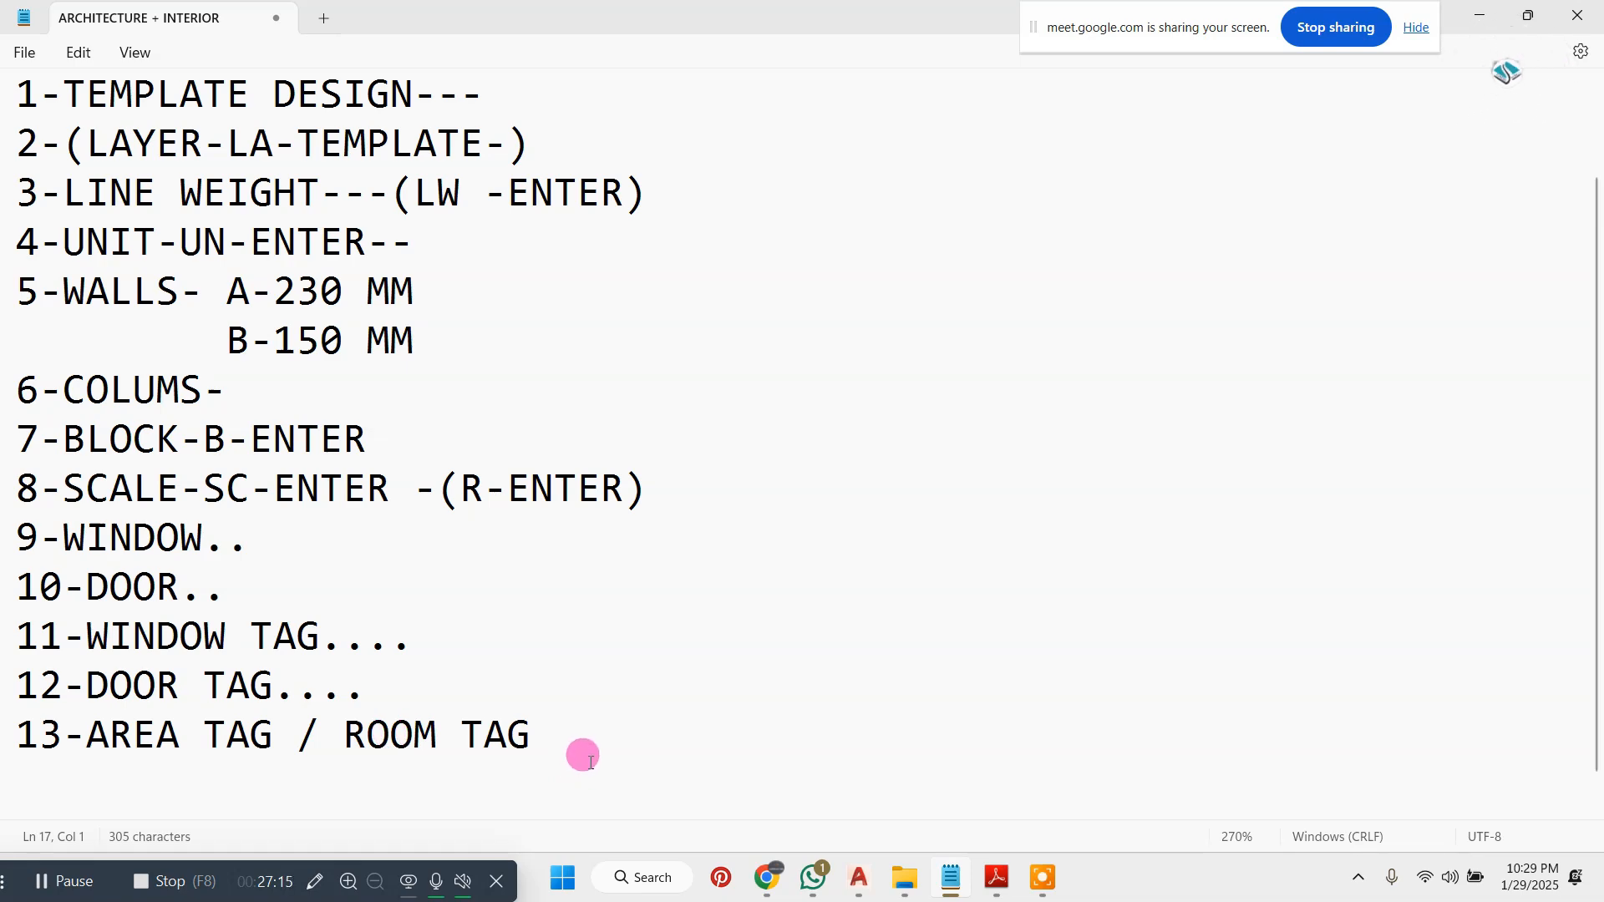
# - Switch to AutoCAD and bring up the door openings of the floor plan in the FRESH PROJECT DAY 01 drawing
pyautogui.scroll(-1, 598, 712)
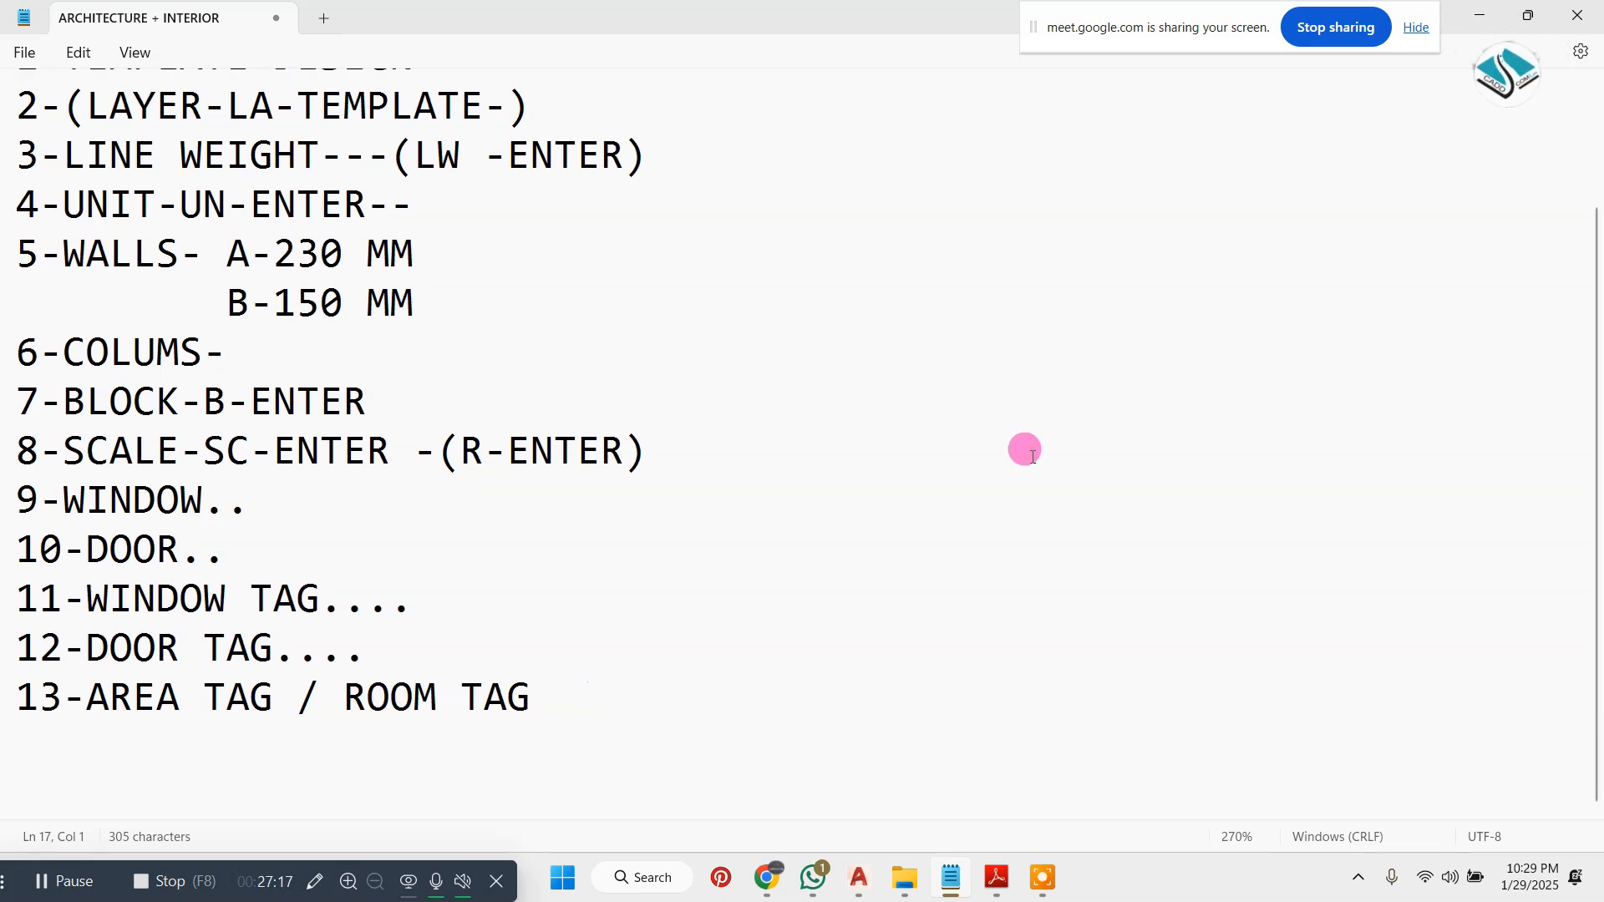
pyautogui.click(1491, 15)
pyautogui.scroll(-4, 585, 449)
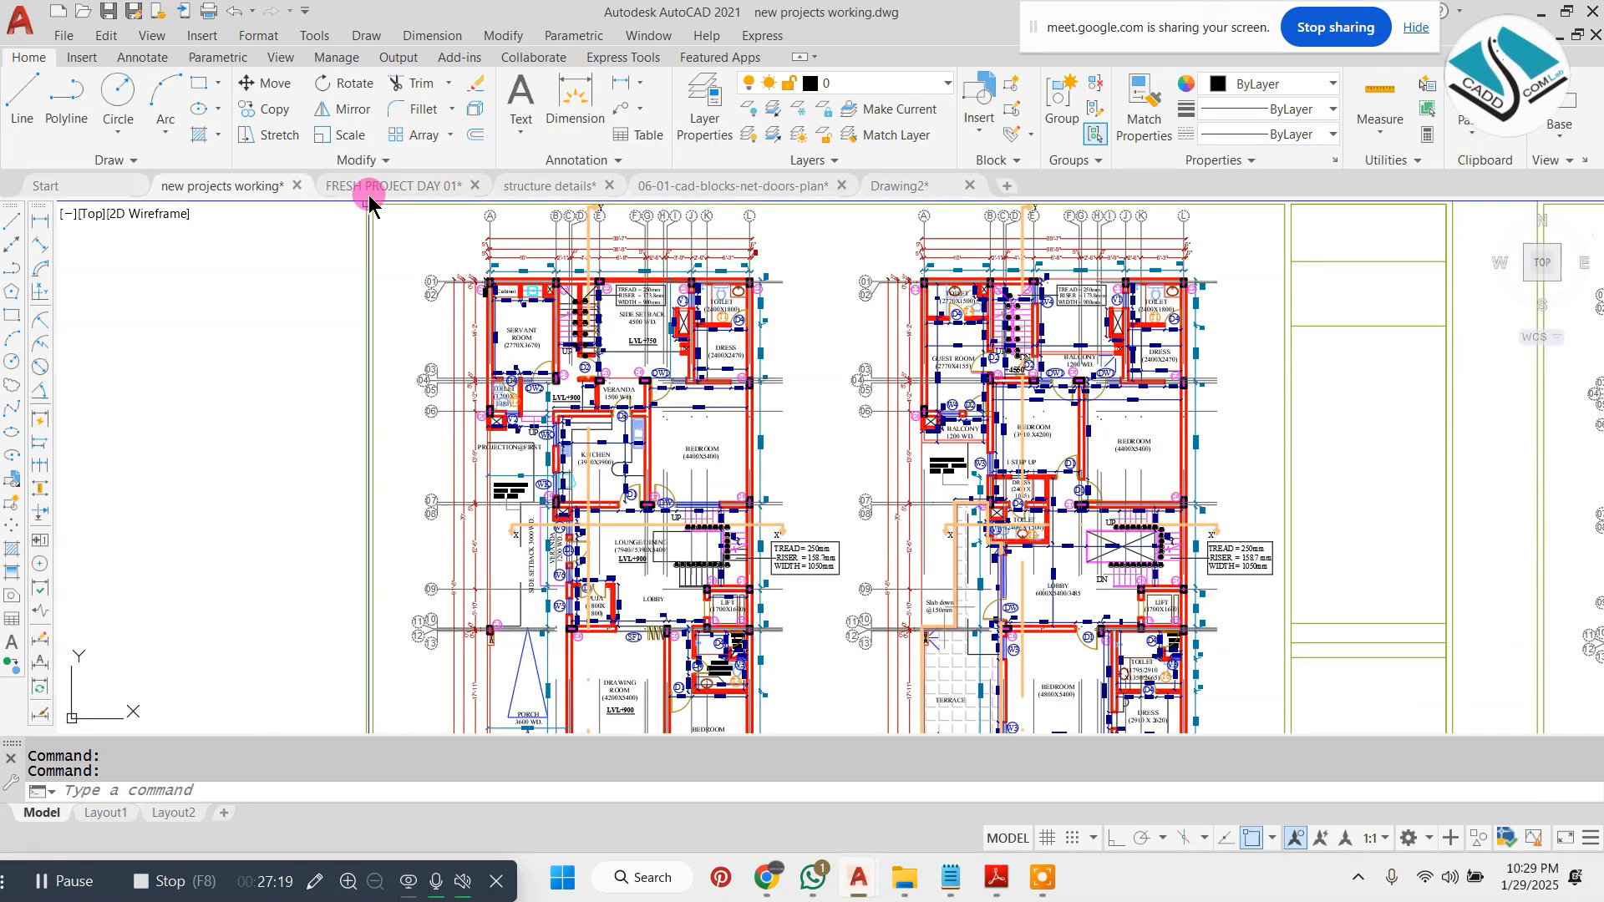
pyautogui.click(371, 186)
pyautogui.scroll(4, 658, 426)
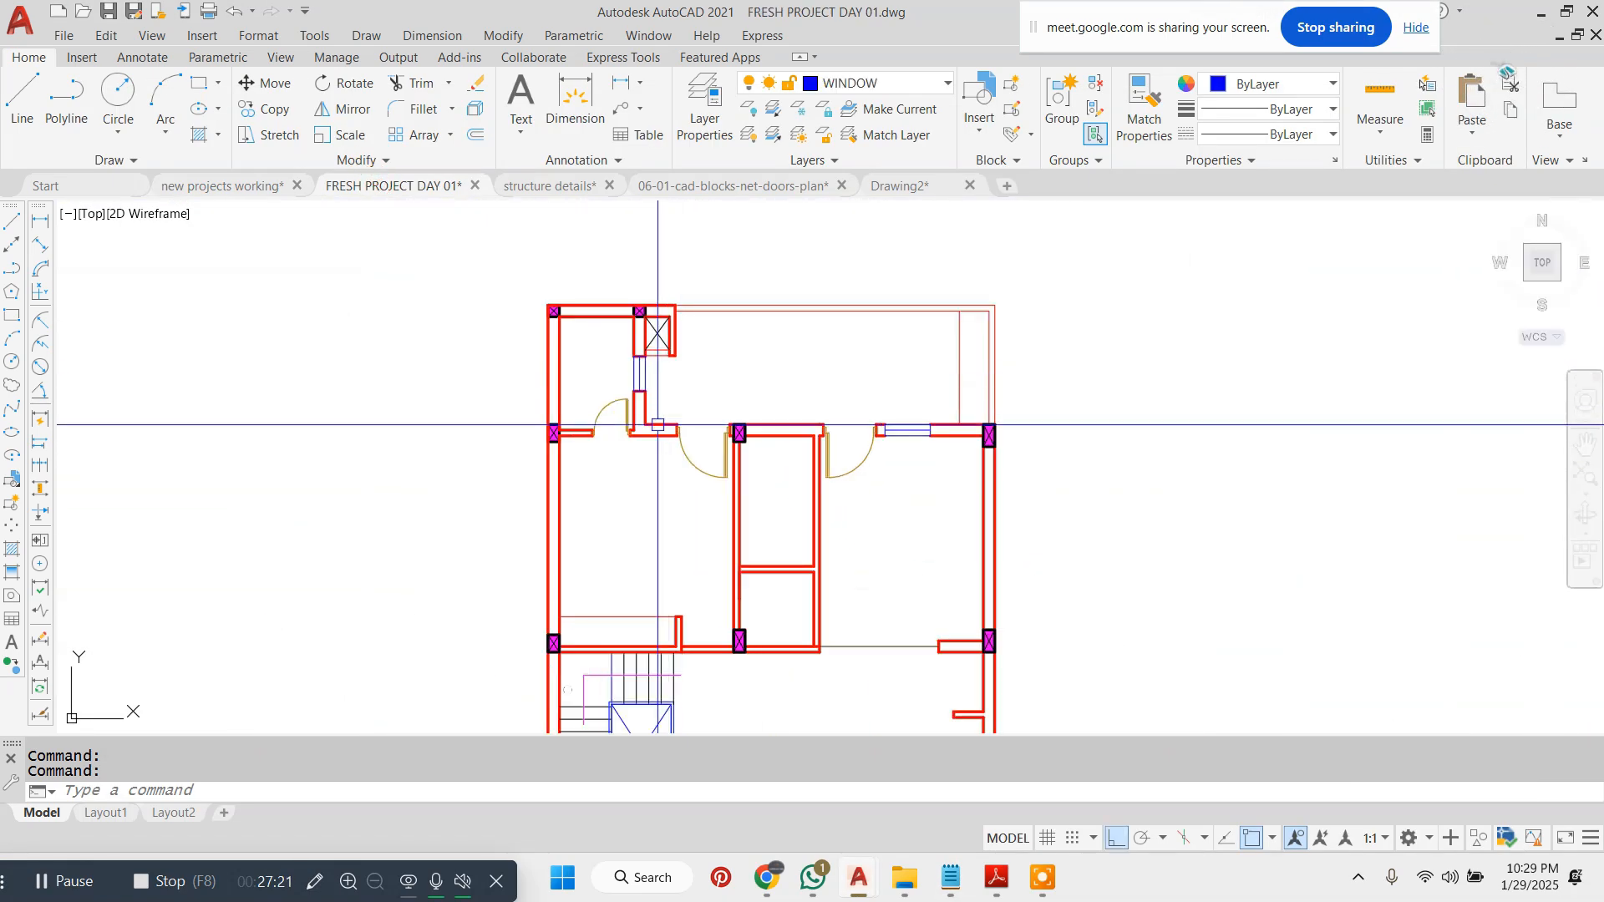
pyautogui.scroll(5, 658, 426)
pyautogui.write('c')
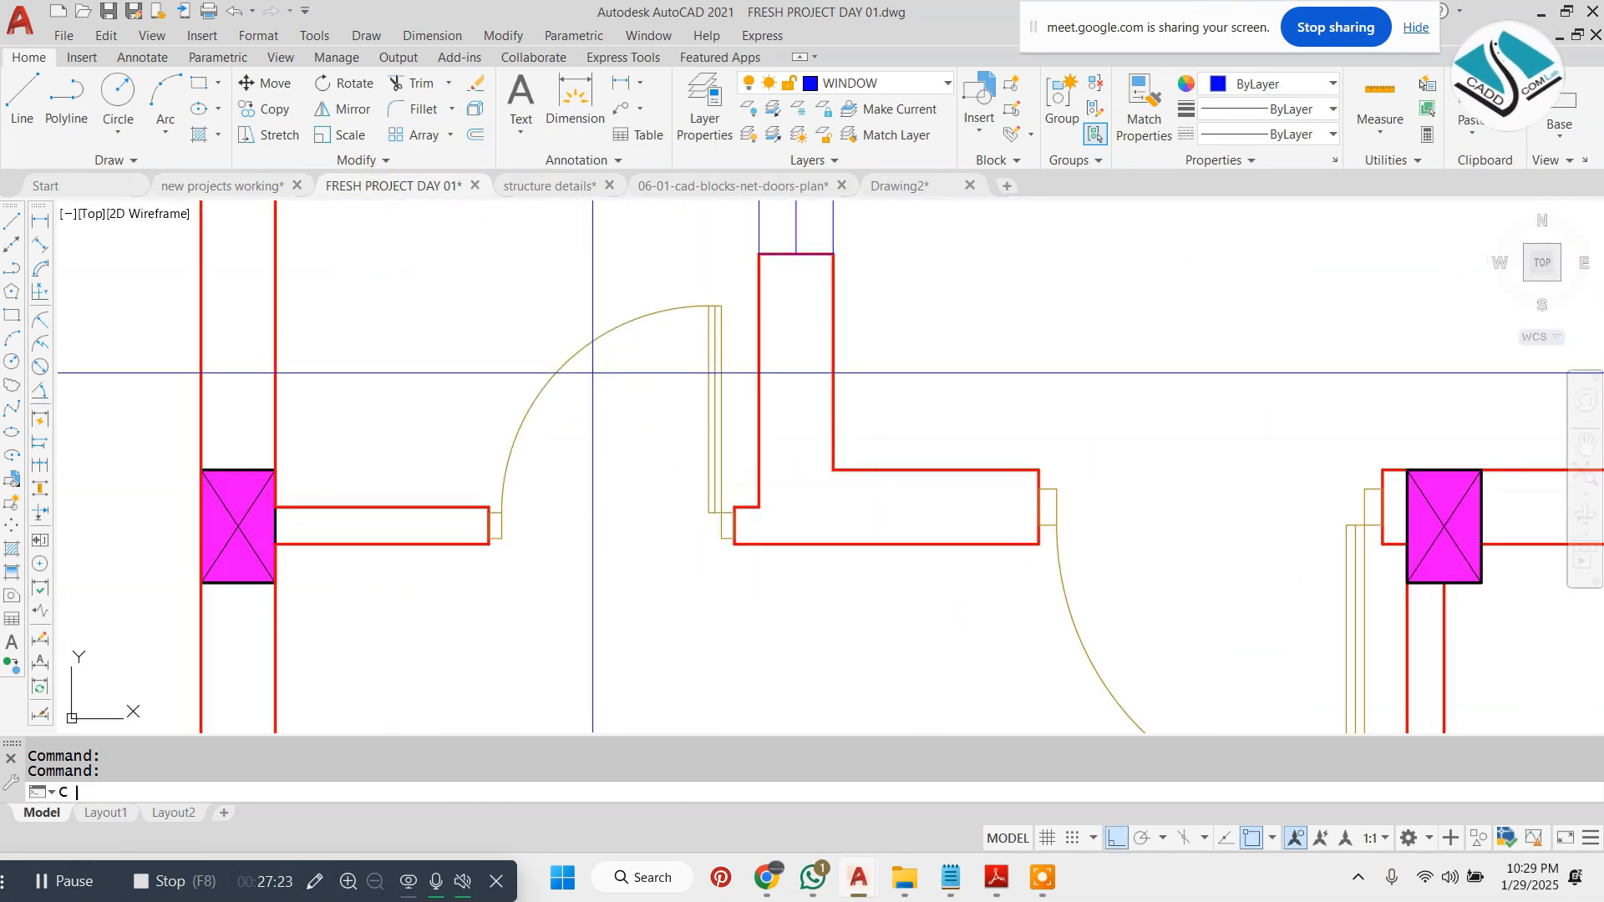
pyautogui.press('Return')
pyautogui.scroll(2, 605, 443)
pyautogui.click(605, 443)
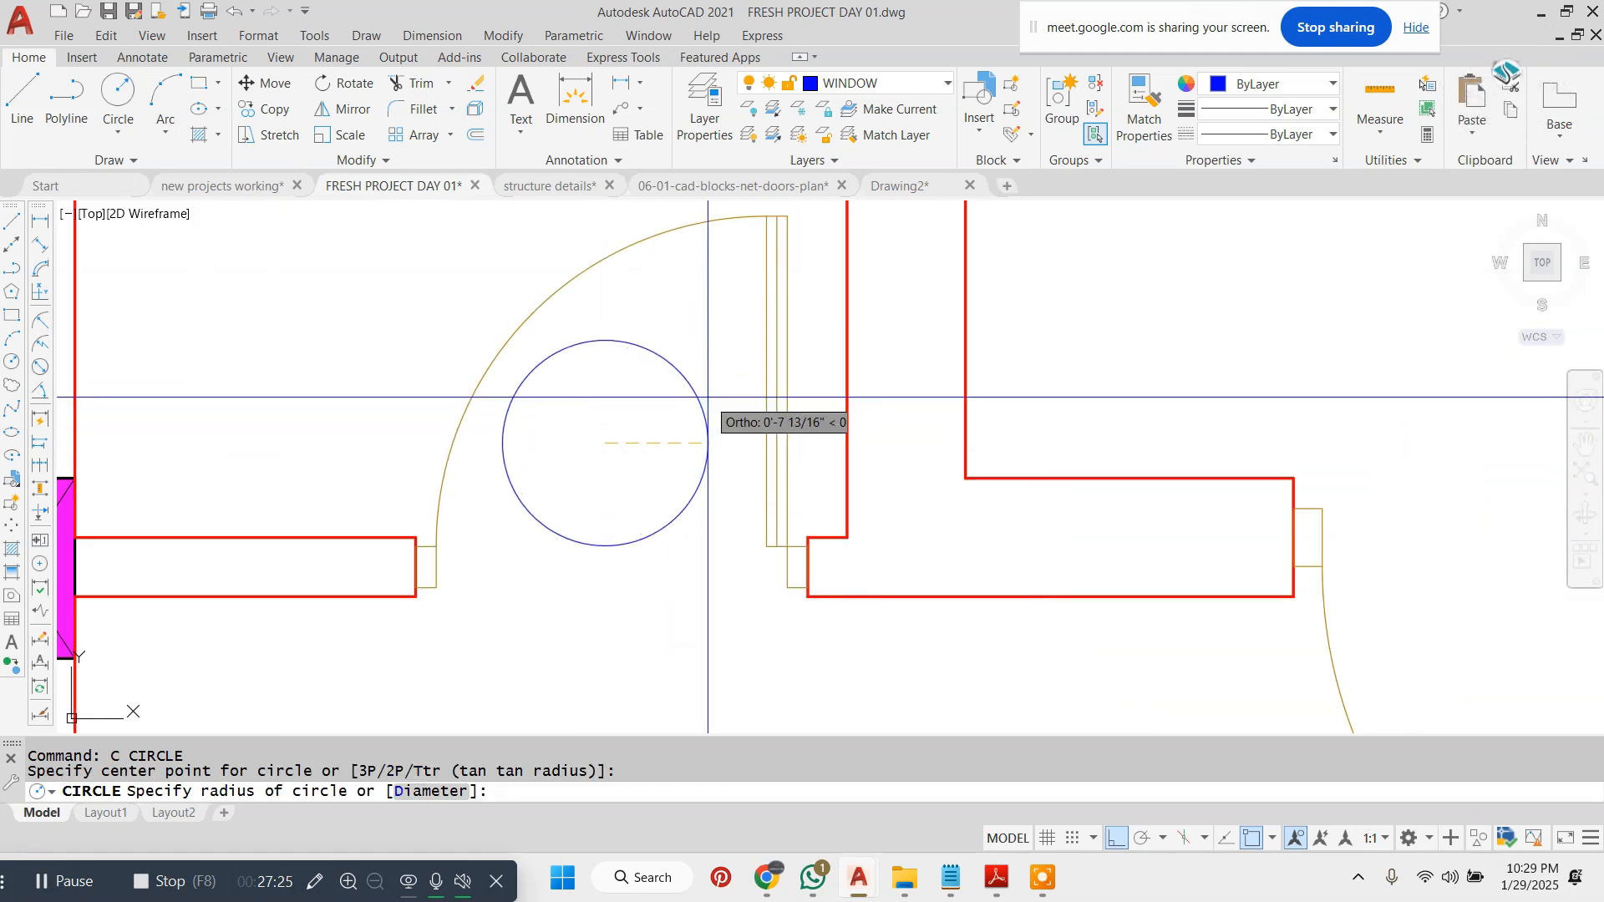
pyautogui.click(698, 410)
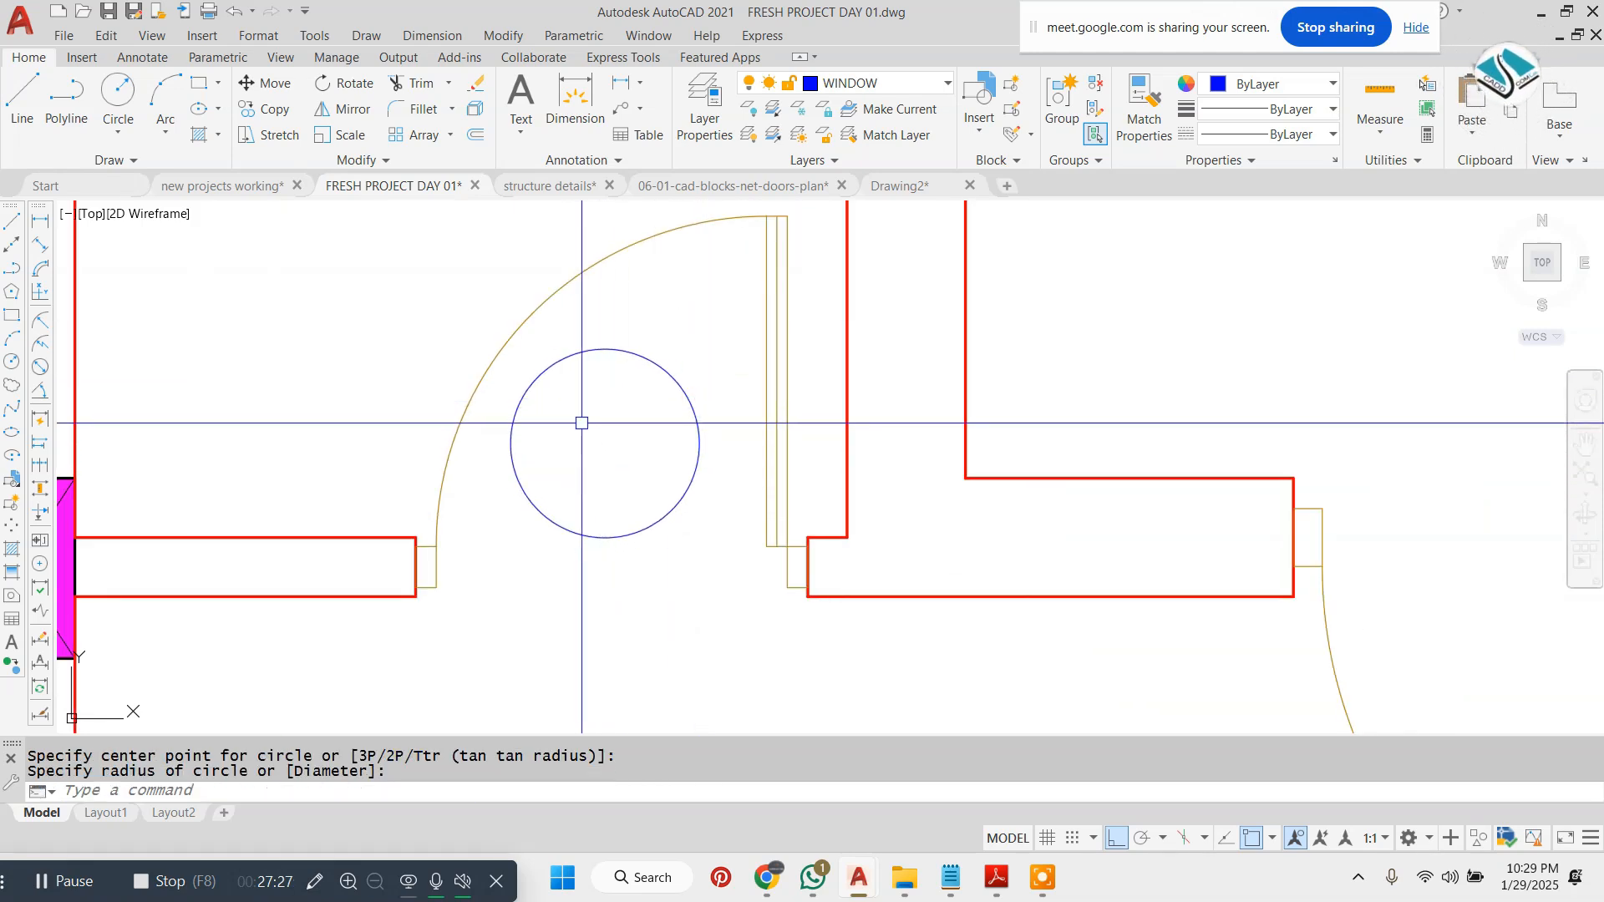
pyautogui.click(666, 333)
pyautogui.click(563, 434)
pyautogui.rightClick(611, 338)
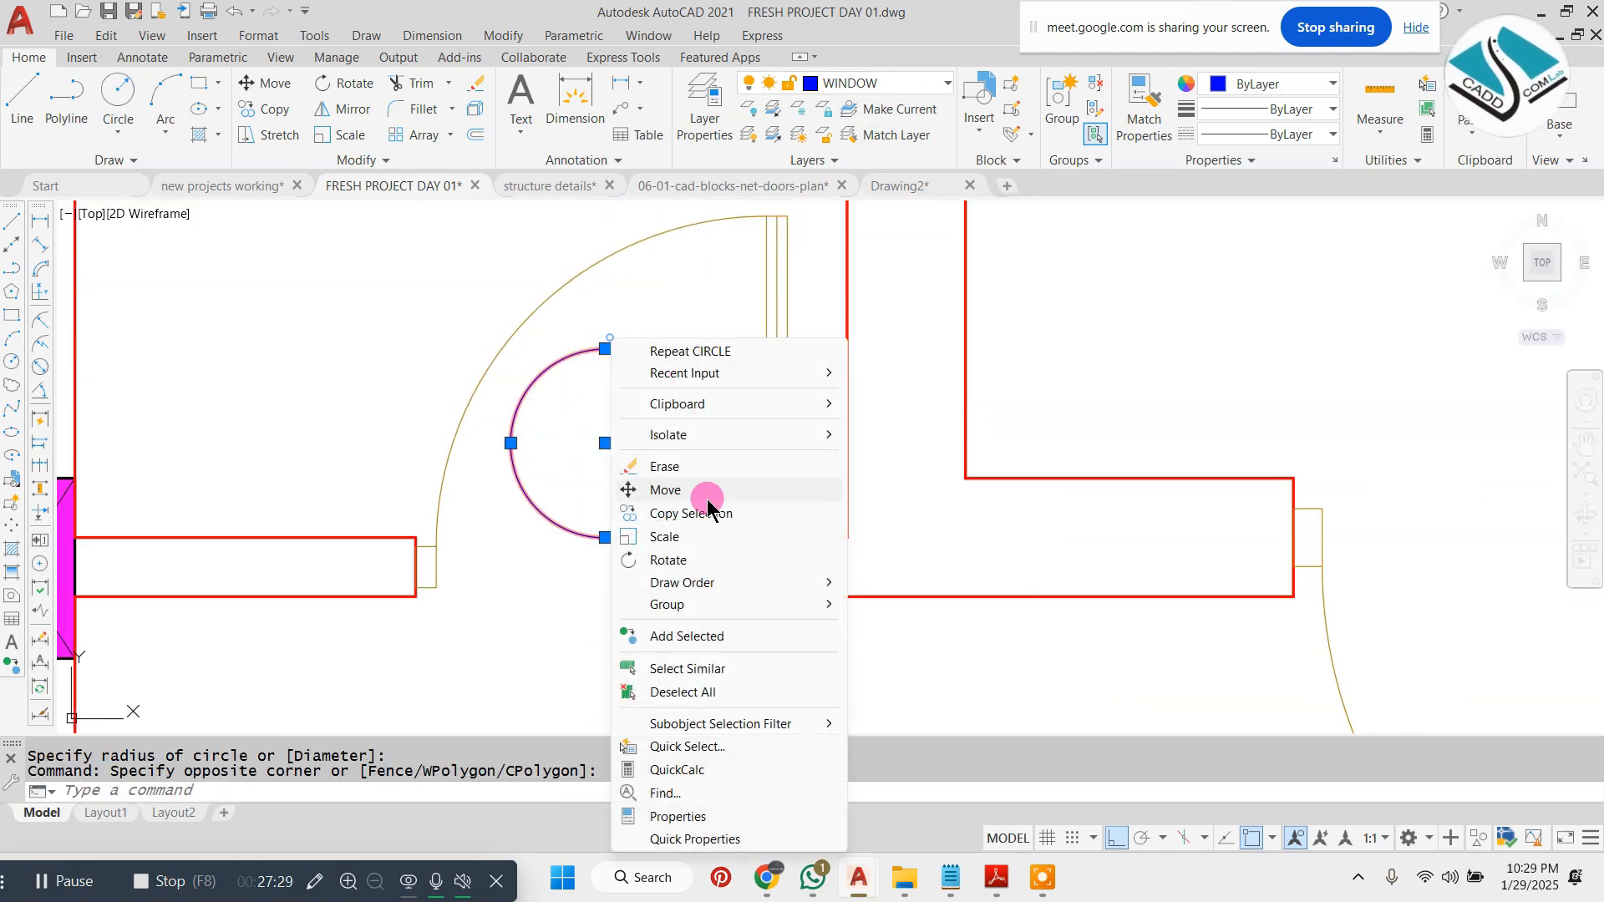
pyautogui.click(739, 460)
# - Make dw tag the current layer and draw a tag circle inside the toilet door's swing
pyautogui.click(869, 83)
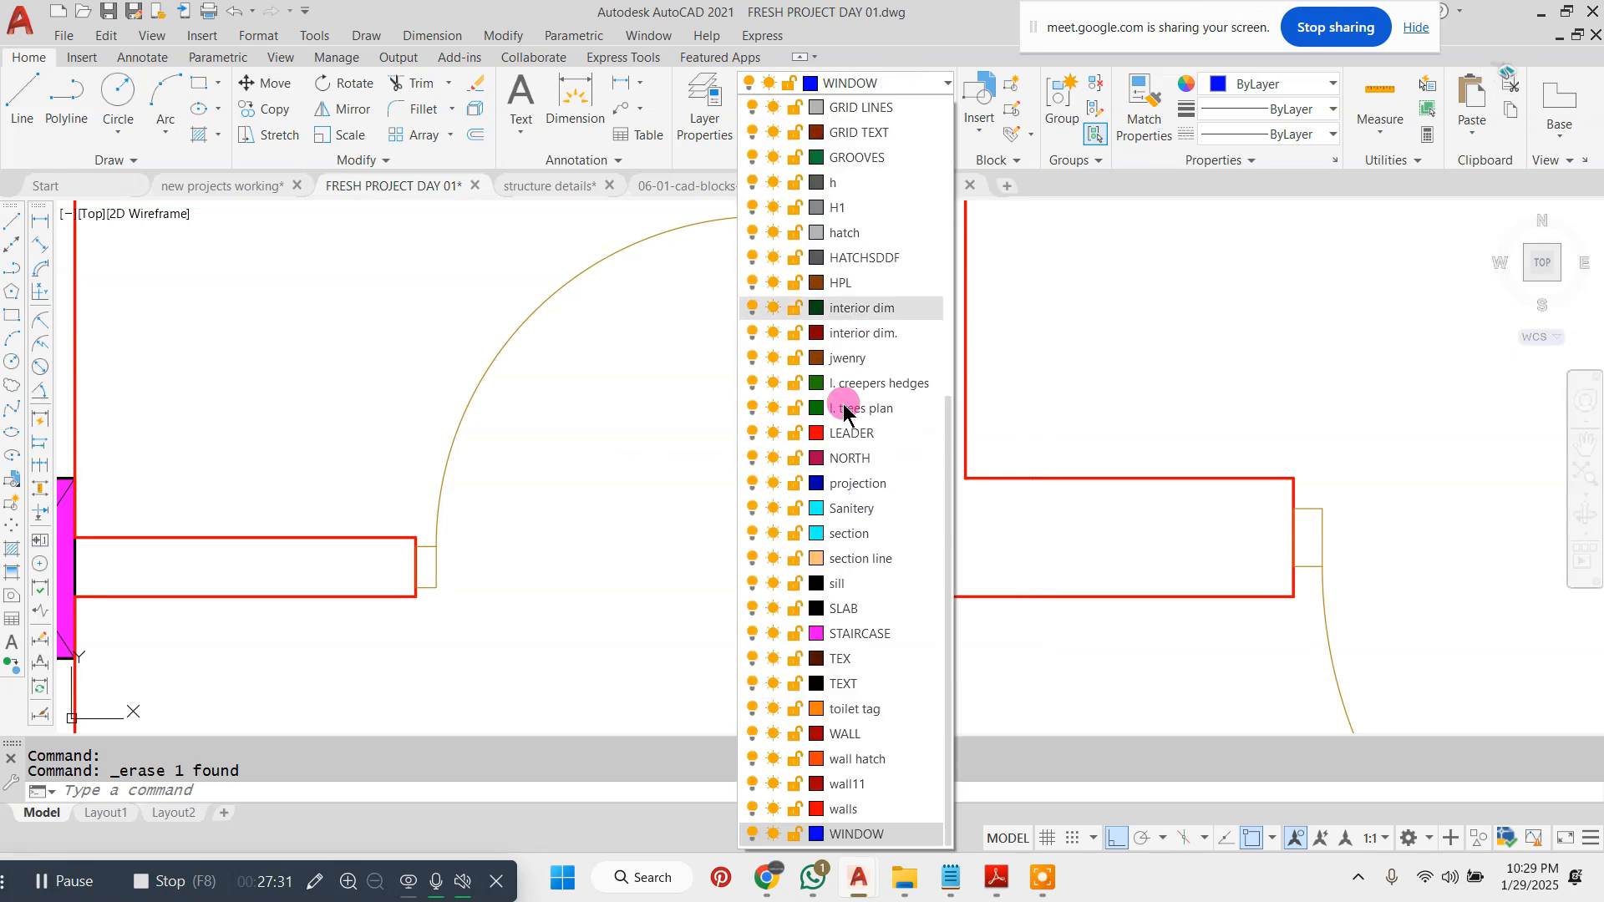
pyautogui.scroll(5, 854, 413)
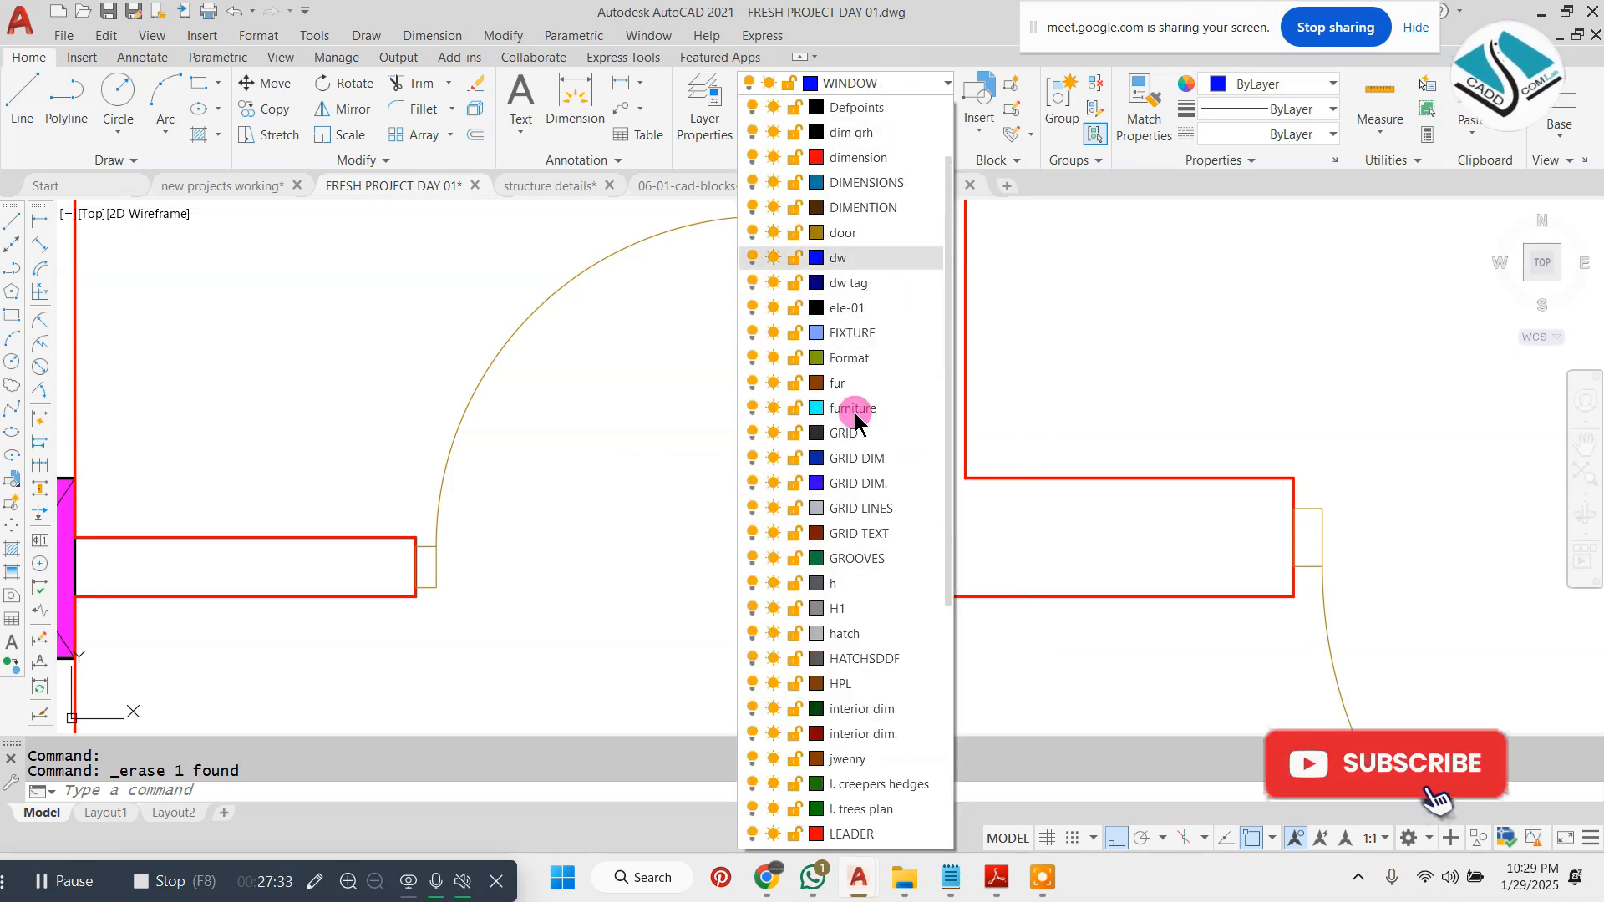
pyautogui.click(884, 287)
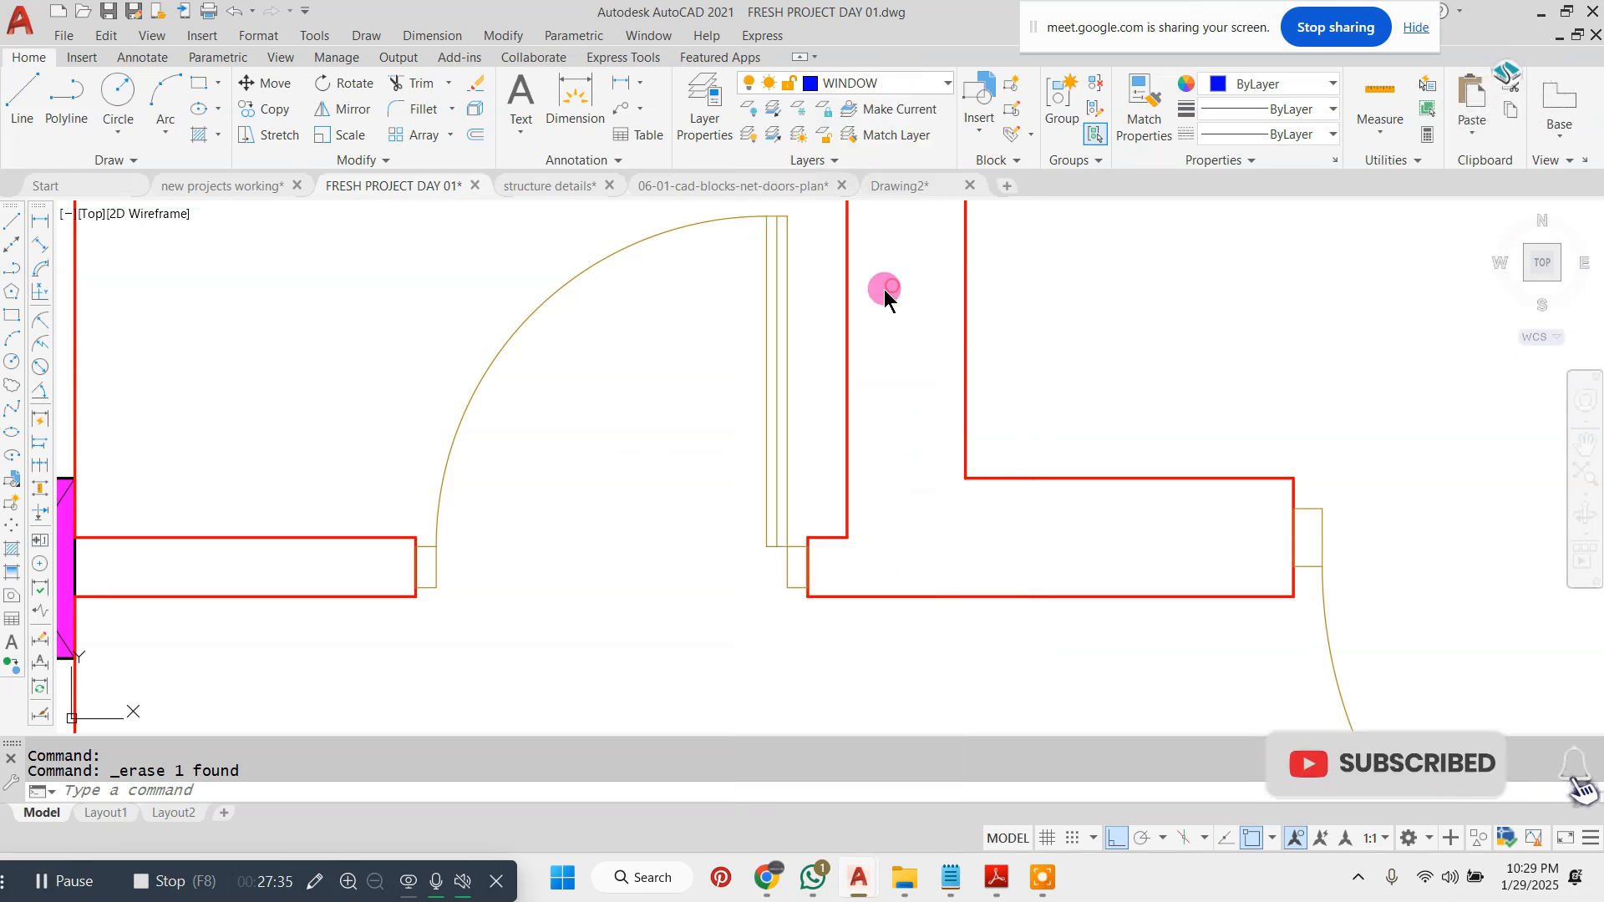
pyautogui.write('q')
pyautogui.press('Return')
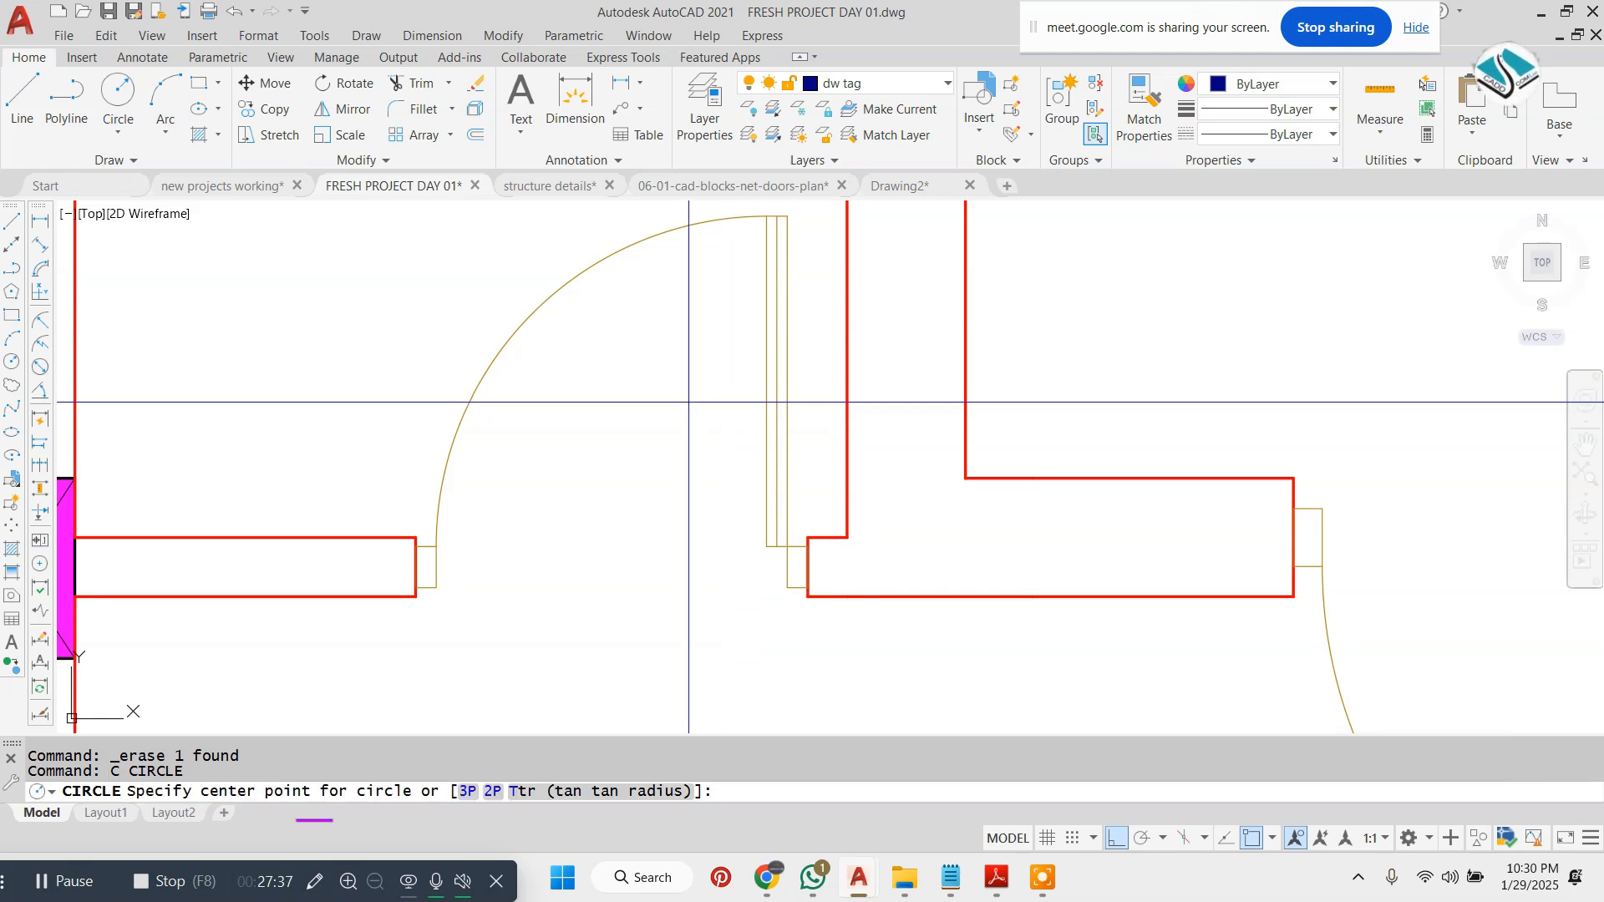
pyautogui.click(646, 432)
pyautogui.click(742, 347)
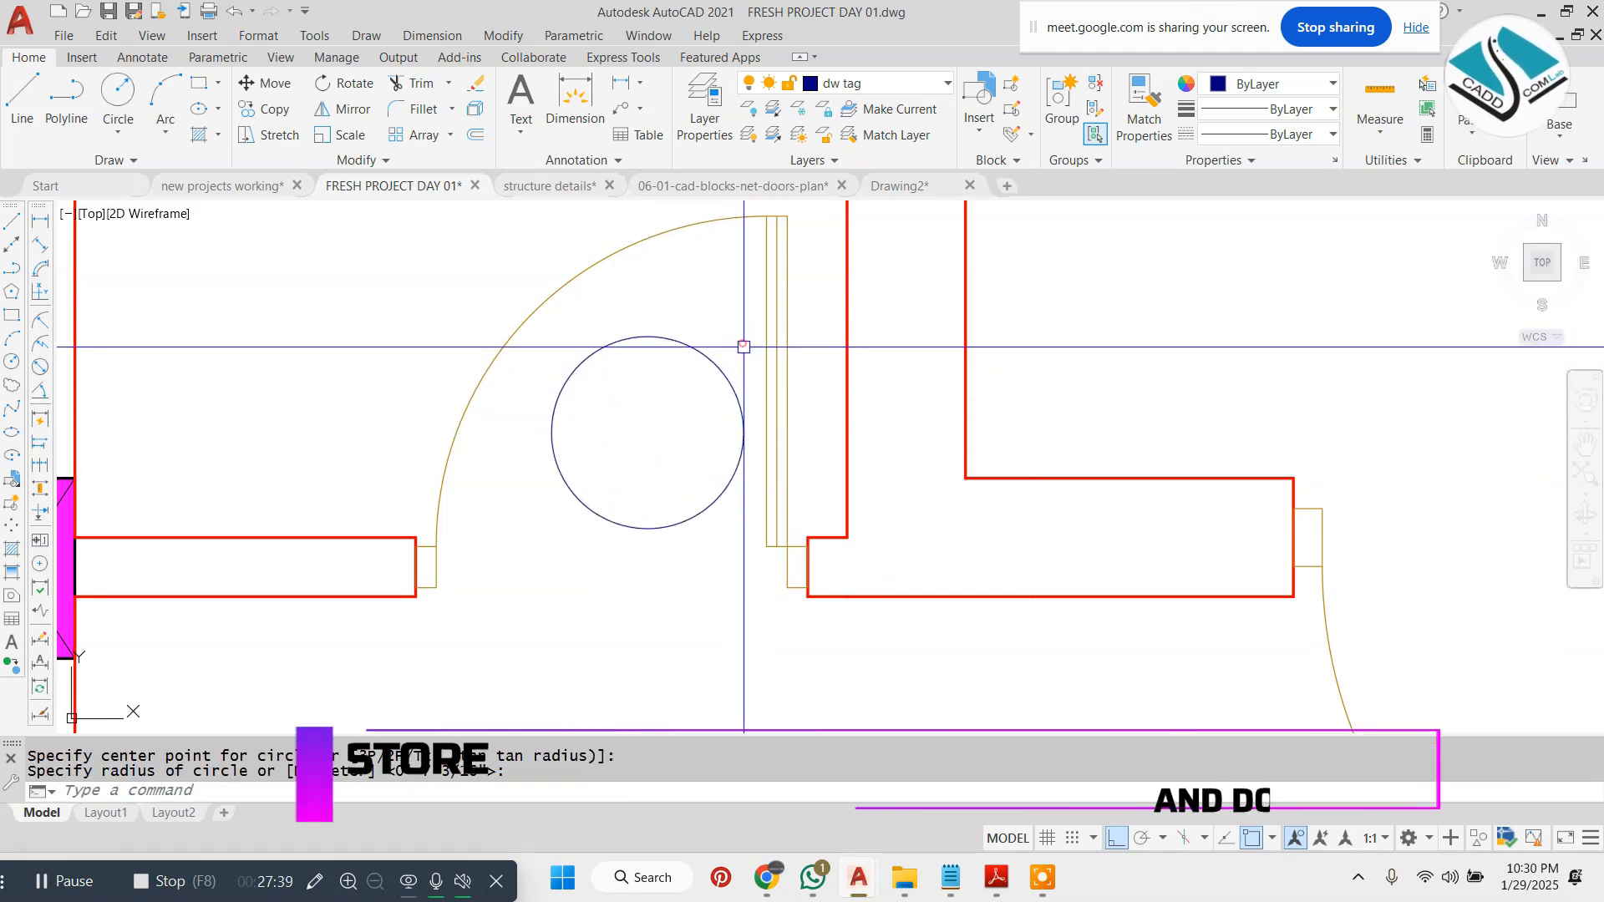
# - Write the multiline text D1 inside the tag circle and set its text height to 5"
pyautogui.write('MT')
pyautogui.press('Return')
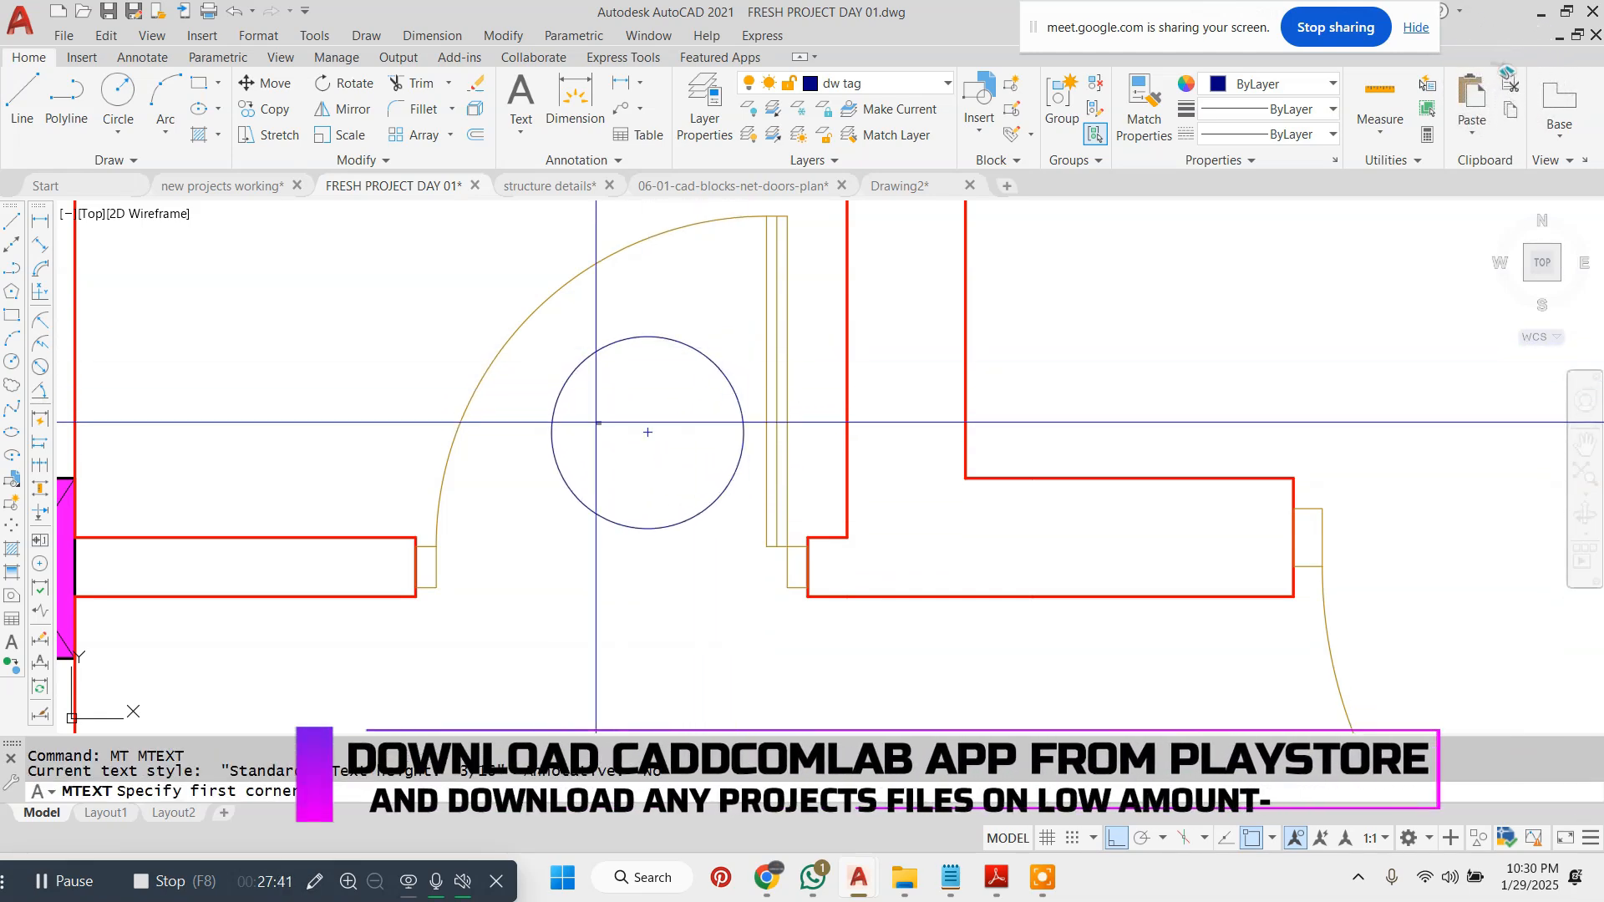
pyautogui.scroll(4, 644, 429)
pyautogui.click(590, 345)
pyautogui.click(914, 598)
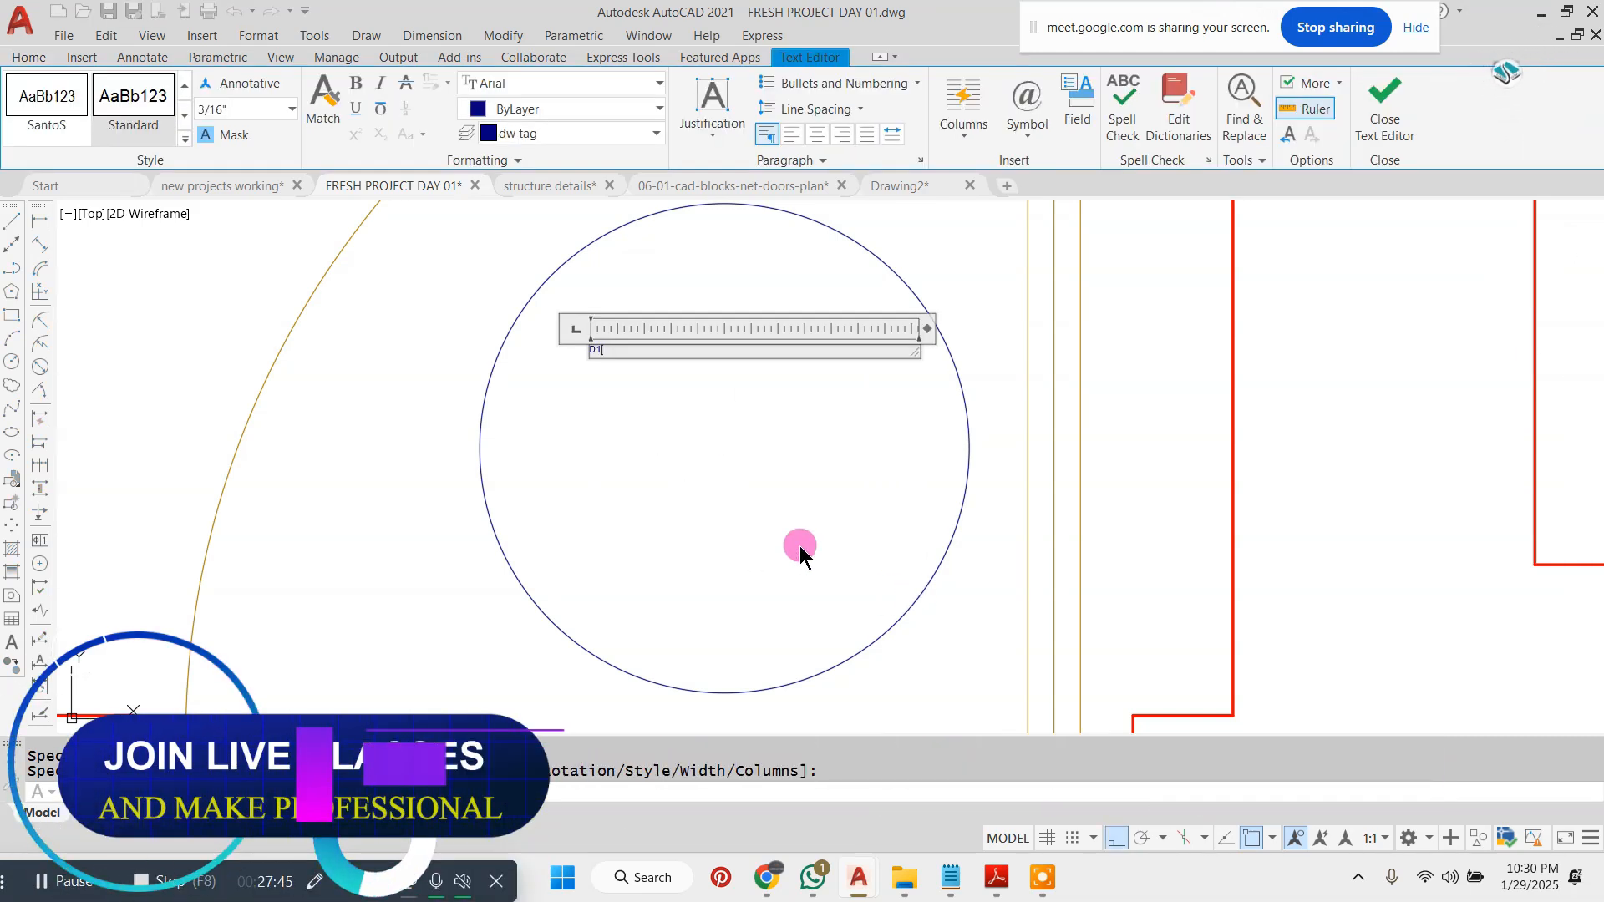
pyautogui.write('D1')
pyautogui.moveTo(605, 347); pyautogui.dragTo(369, 356)
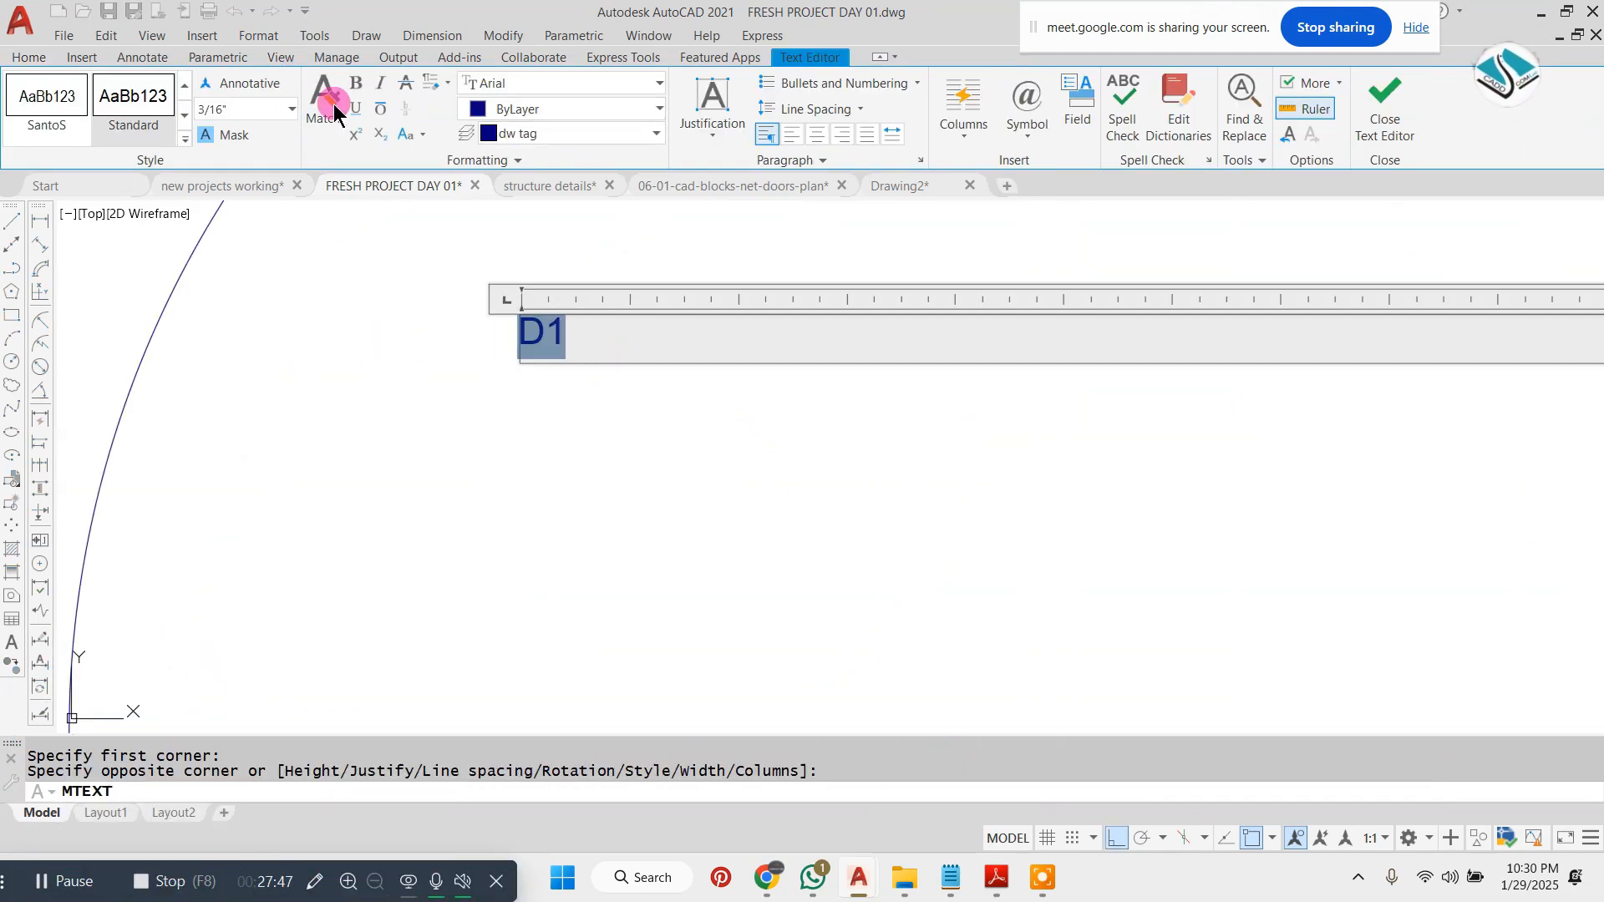
pyautogui.click(247, 106)
pyautogui.write("5'")
pyautogui.press('Return')
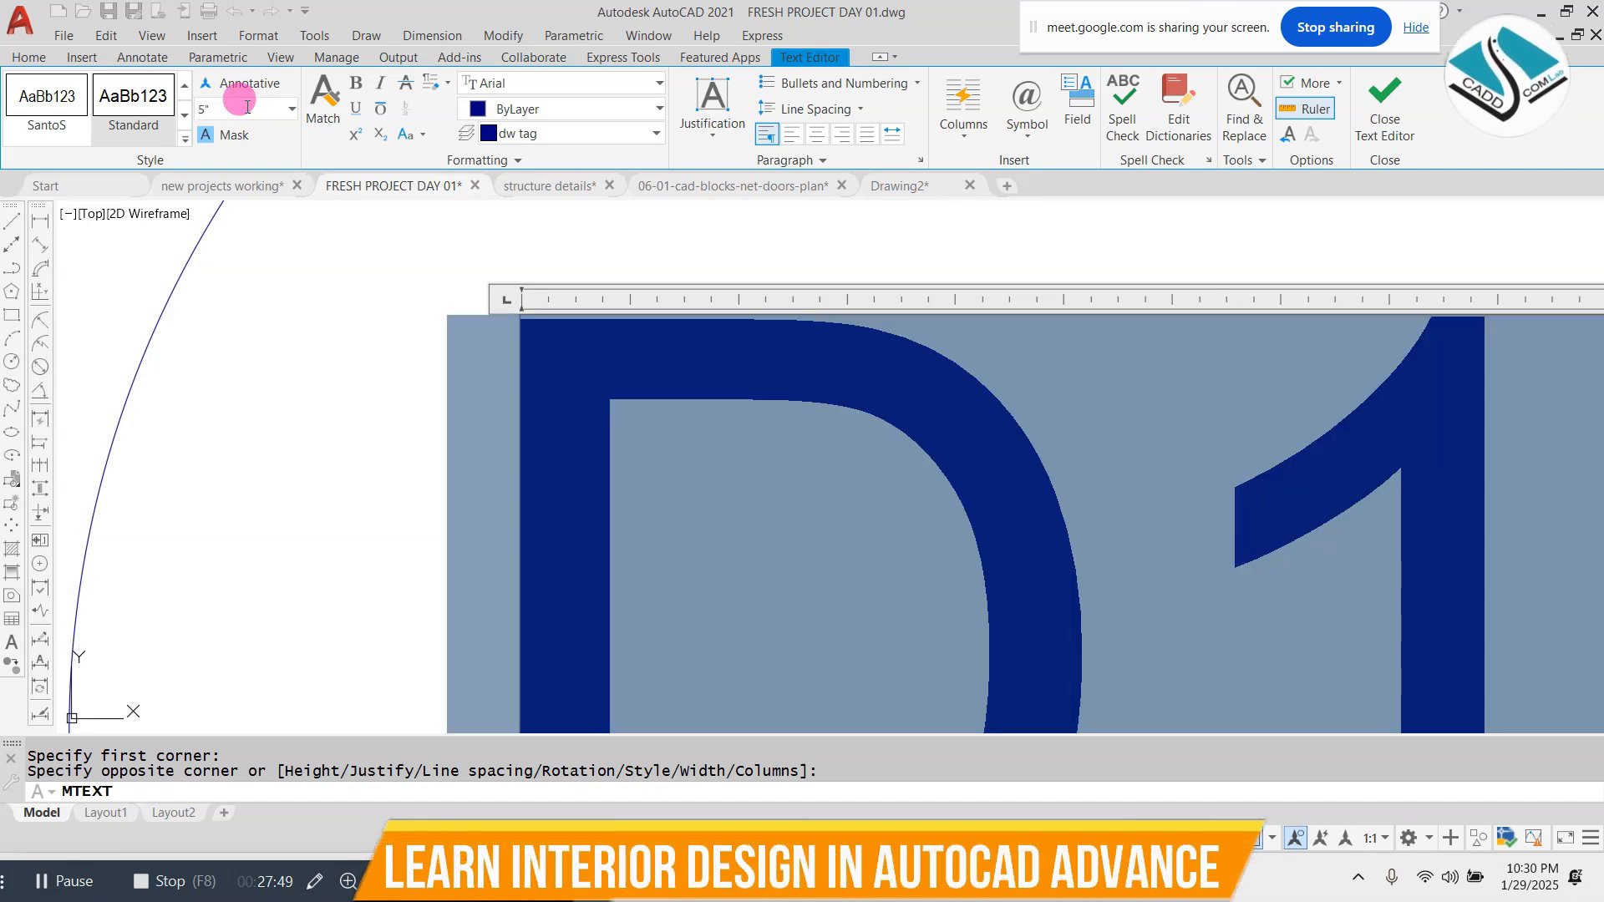
pyautogui.scroll(-4, 555, 315)
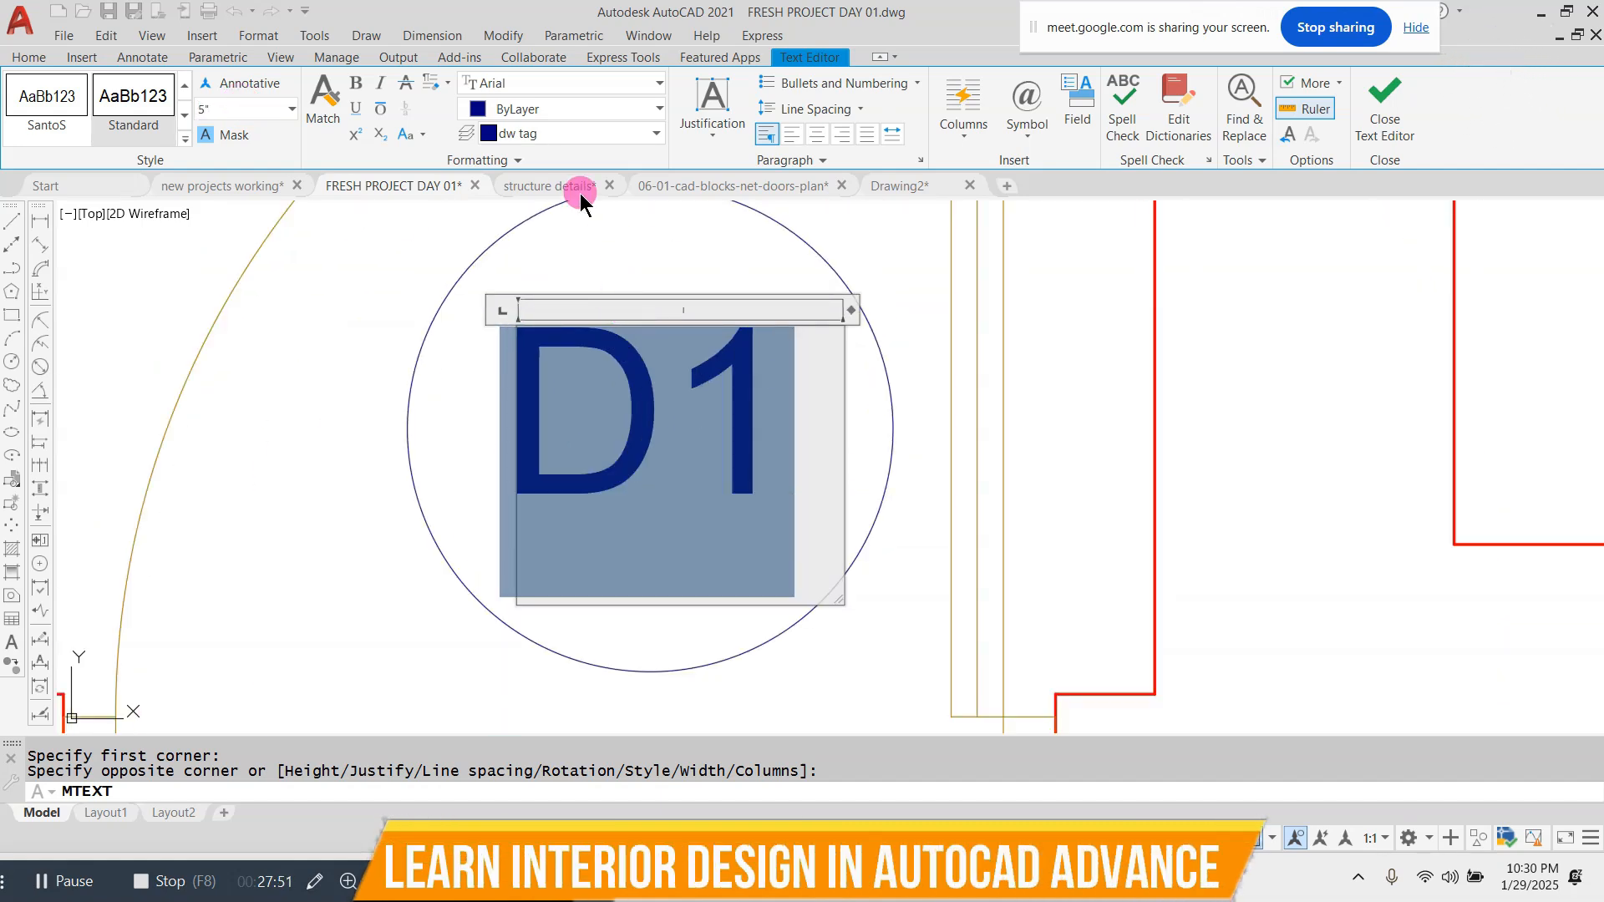
pyautogui.click(631, 87)
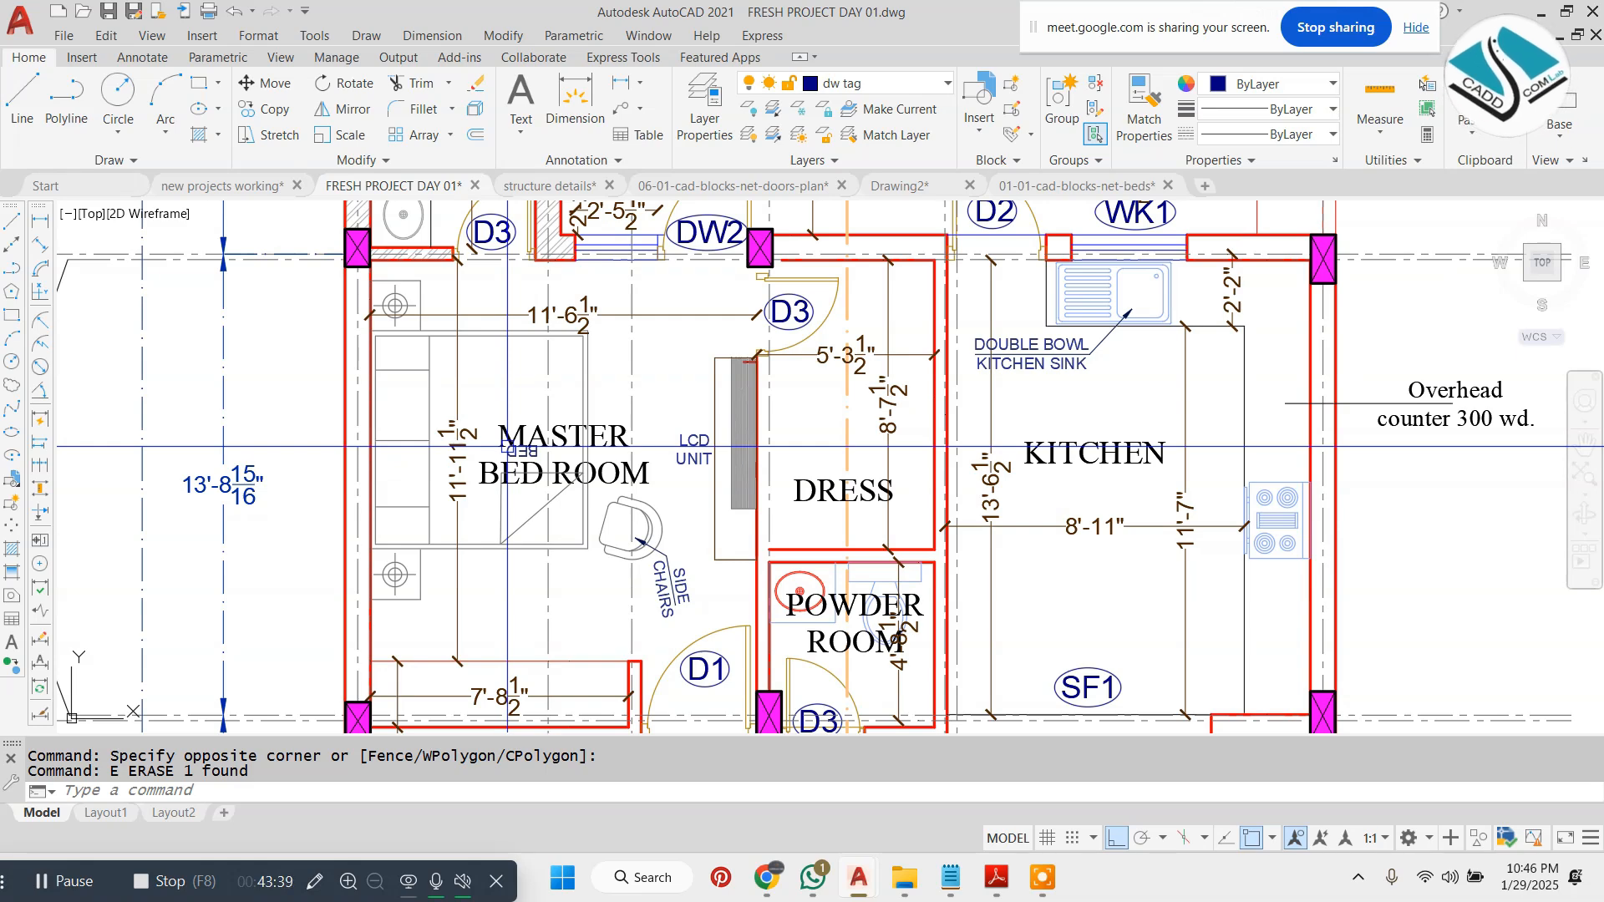
# - Examine the door, window and ventilator tags around the master bedroom, dress and toilet on the completed floor plan
pyautogui.scroll(2, 505, 376)
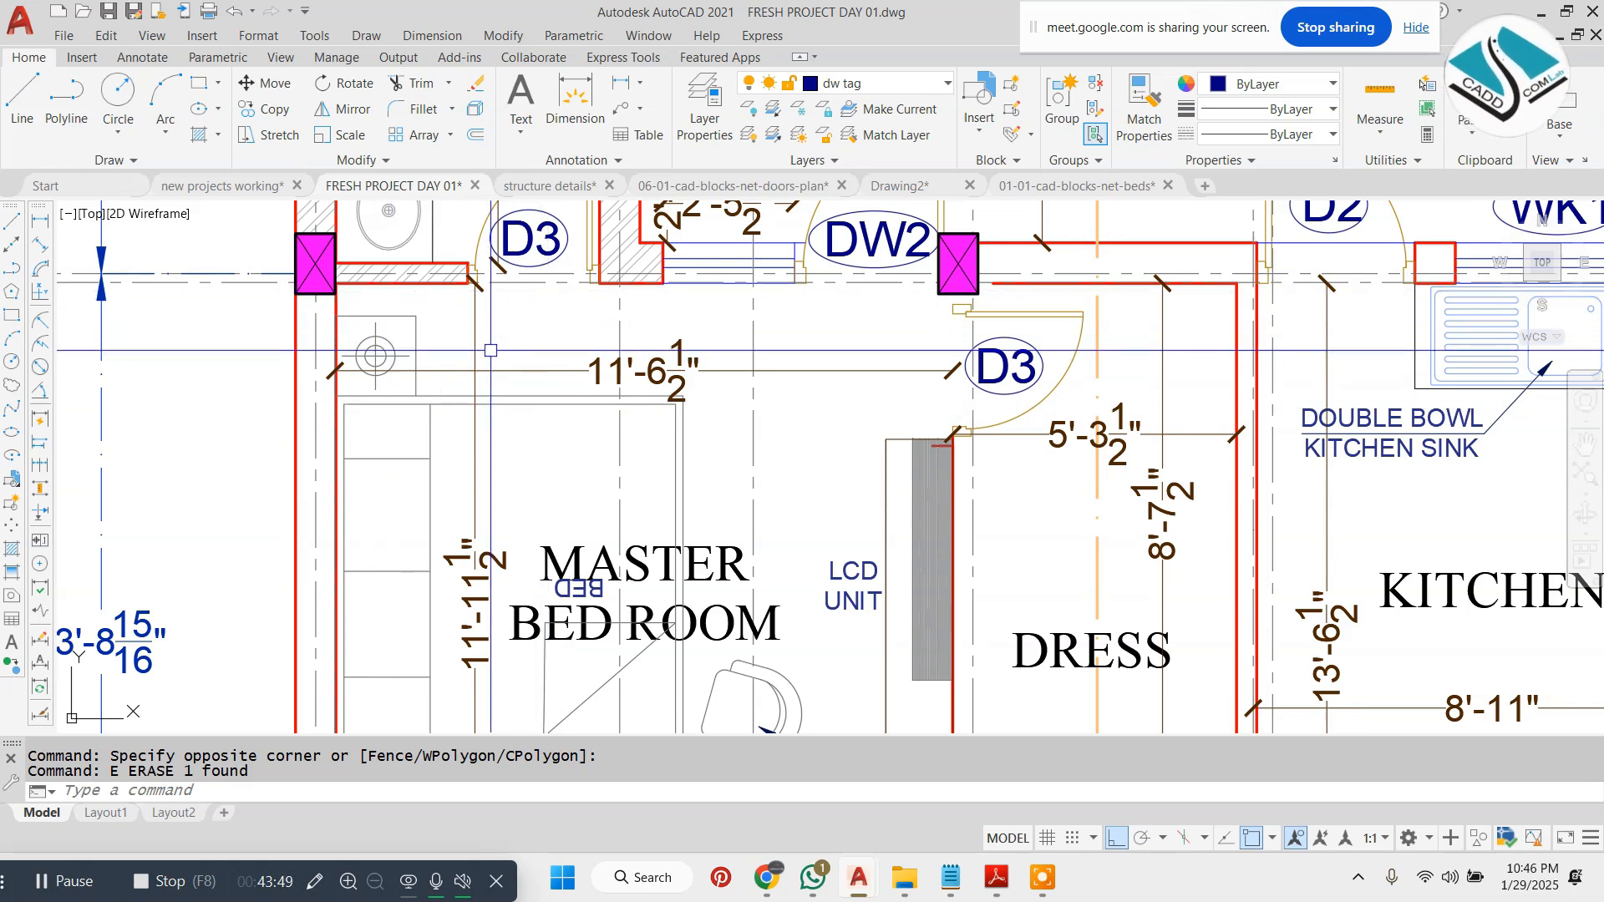
pyautogui.scroll(-2, 491, 347)
pyautogui.moveTo(481, 330); pyautogui.dragTo(430, 548, button='middle')
pyautogui.scroll(2, 344, 378)
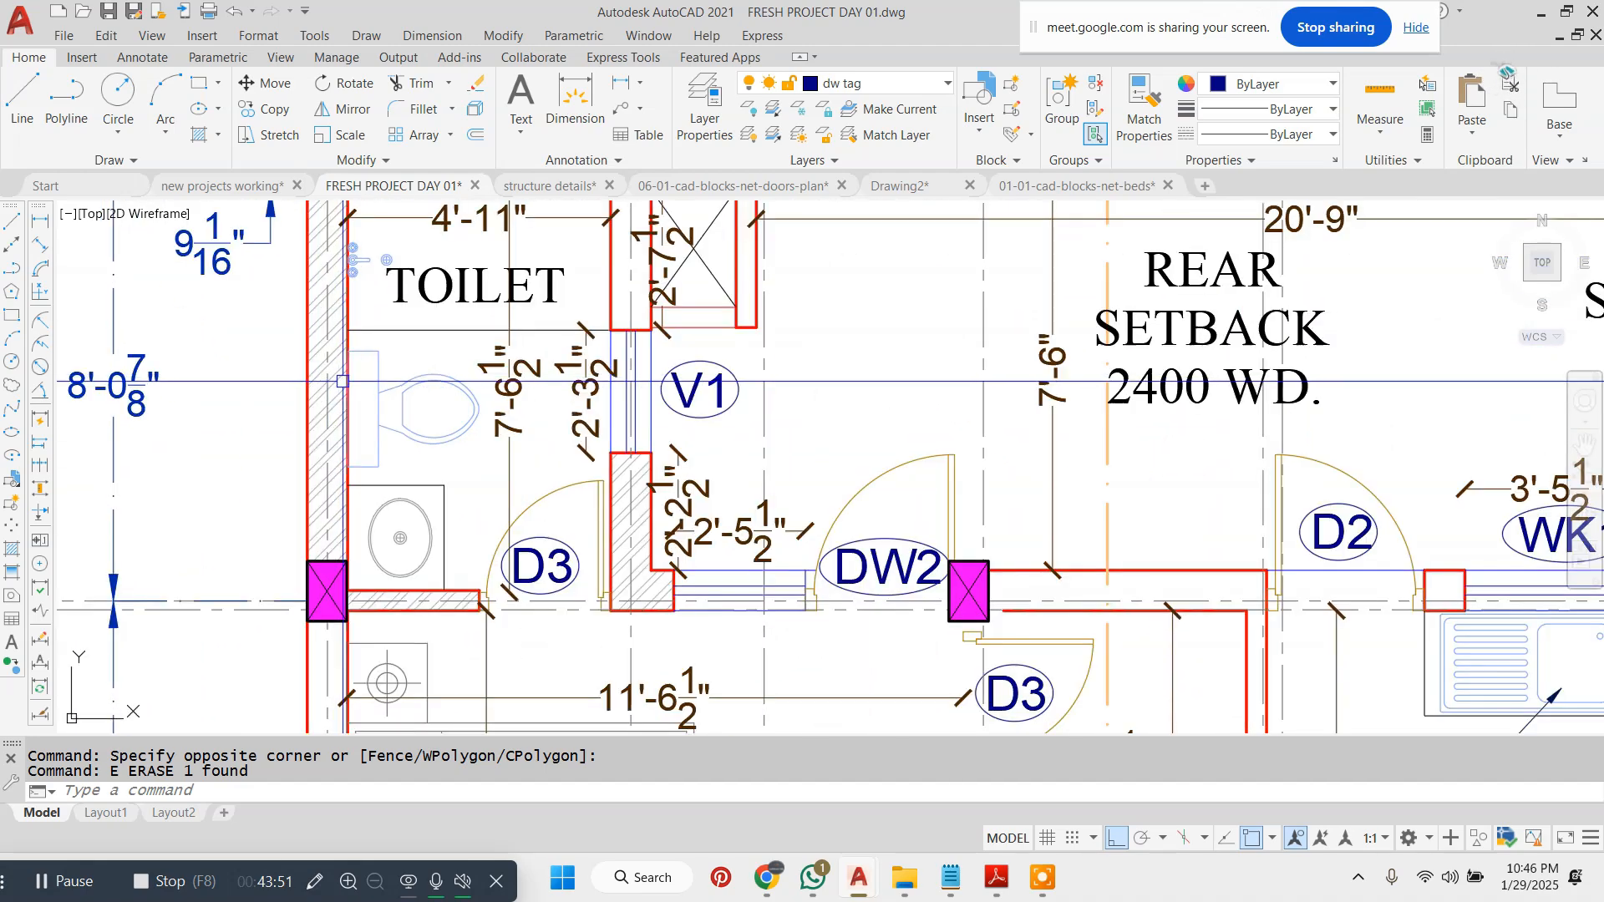
pyautogui.moveTo(342, 381); pyautogui.dragTo(497, 344, button='middle')
pyautogui.scroll(2, 585, 351)
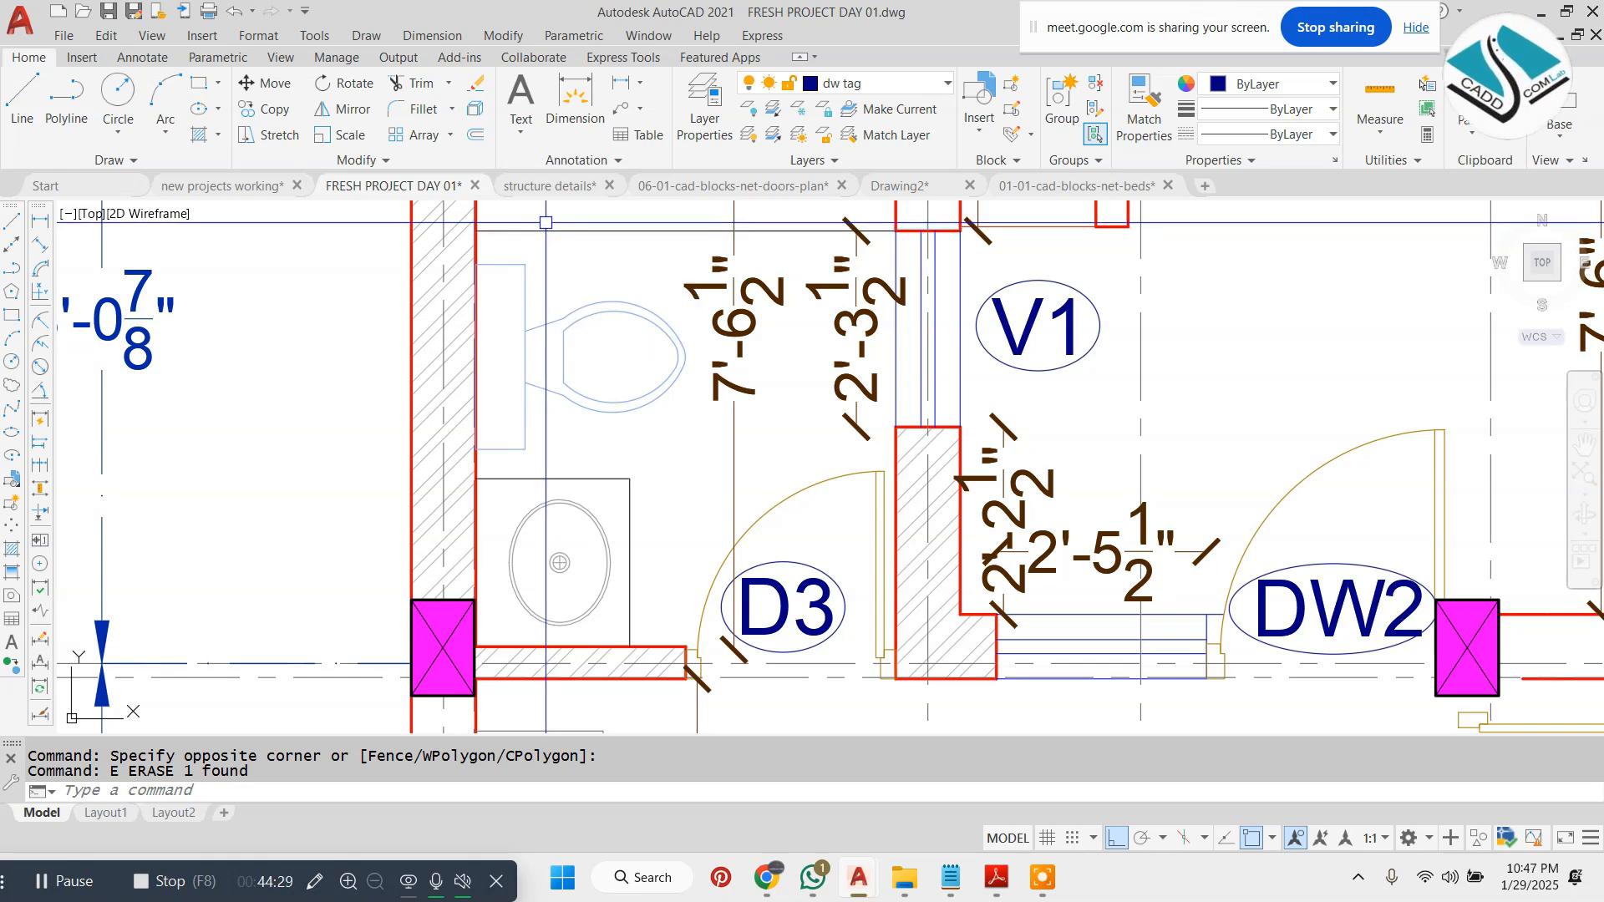
# - Examine the furniture, dimensions and tags across the master bedroom, powder room, dining/lounge and kitchen of the plan
pyautogui.scroll(-10, 788, 276)
pyautogui.scroll(8, 864, 497)
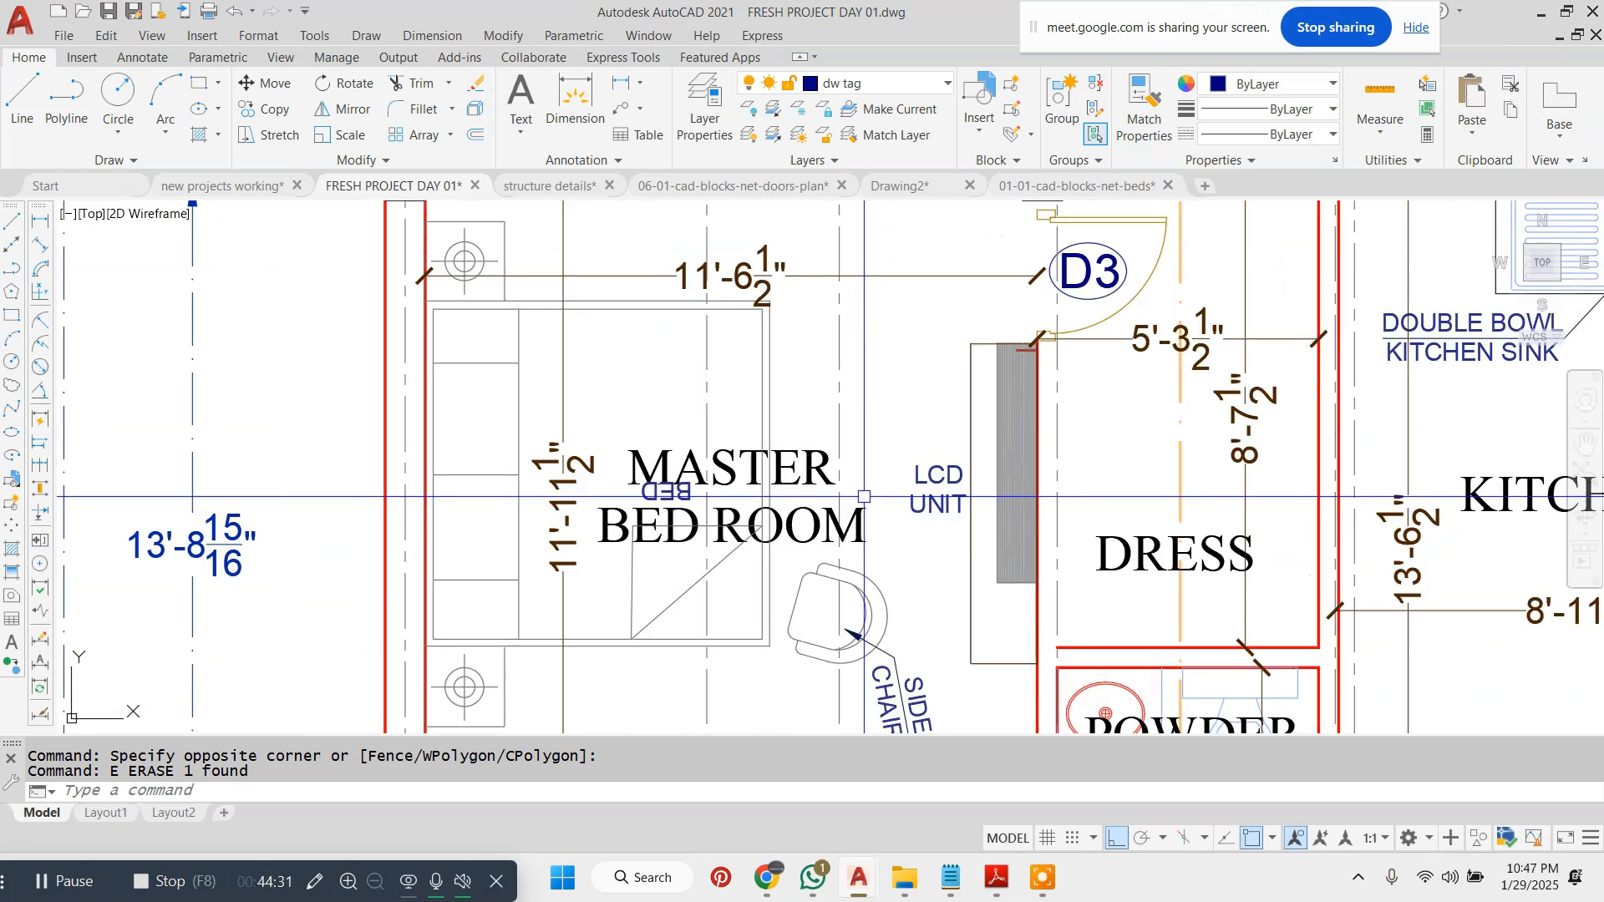
pyautogui.moveTo(864, 496); pyautogui.dragTo(801, 350, button='middle')
pyautogui.scroll(-5, 715, 405)
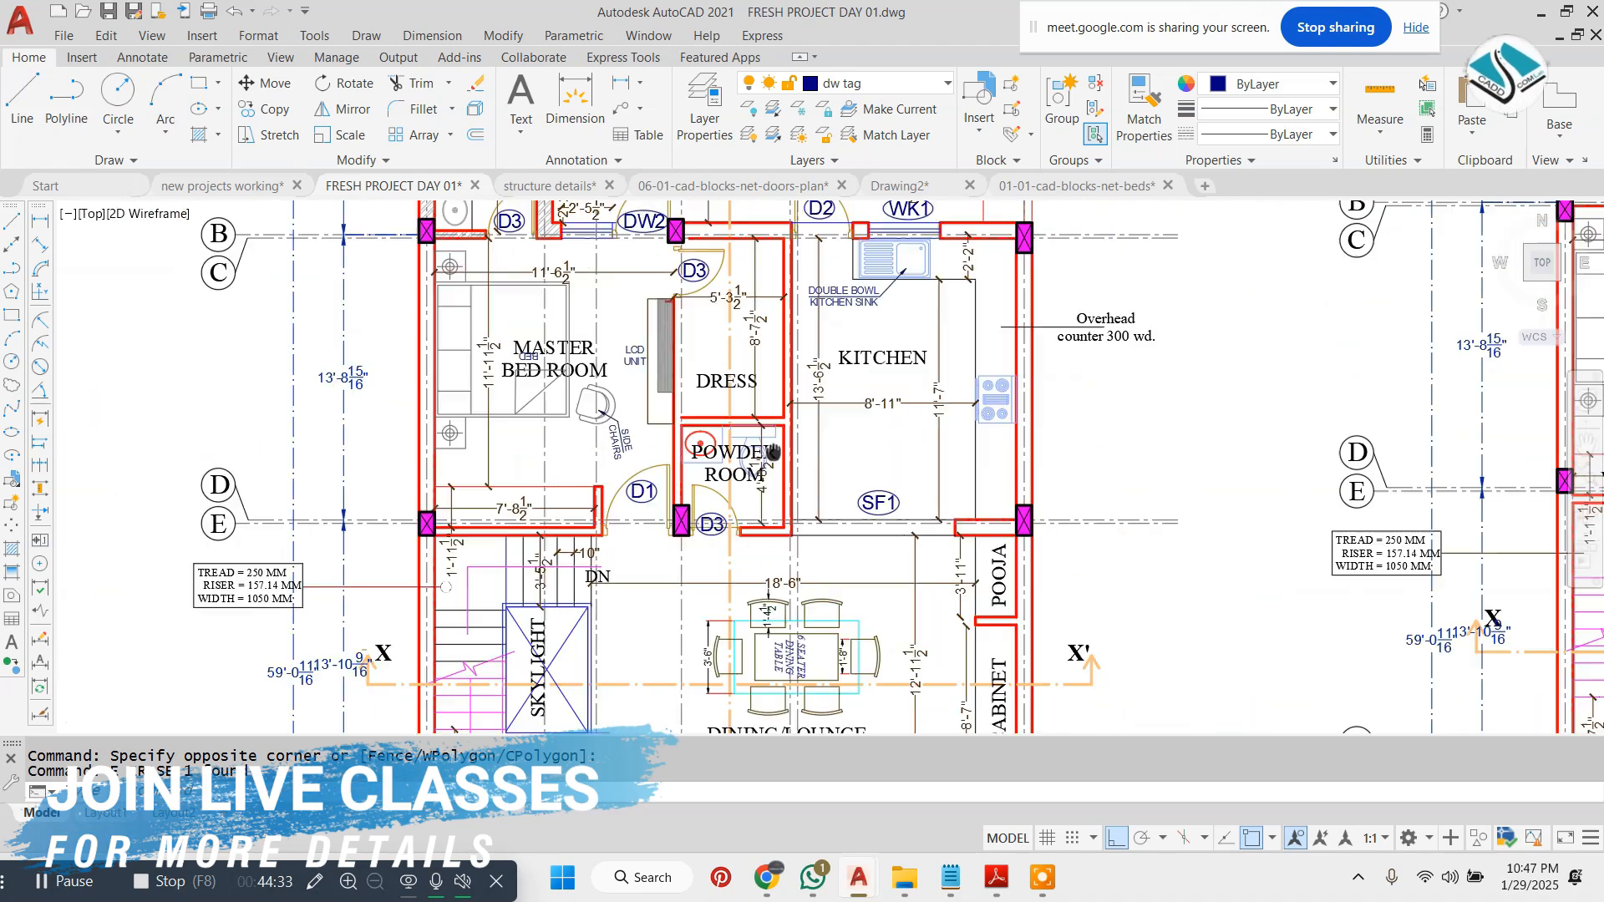
pyautogui.moveTo(773, 452); pyautogui.dragTo(612, 468, button='middle')
pyautogui.scroll(3, 612, 469)
pyautogui.moveTo(508, 522); pyautogui.dragTo(684, 334, button='middle')
pyautogui.scroll(3, 683, 334)
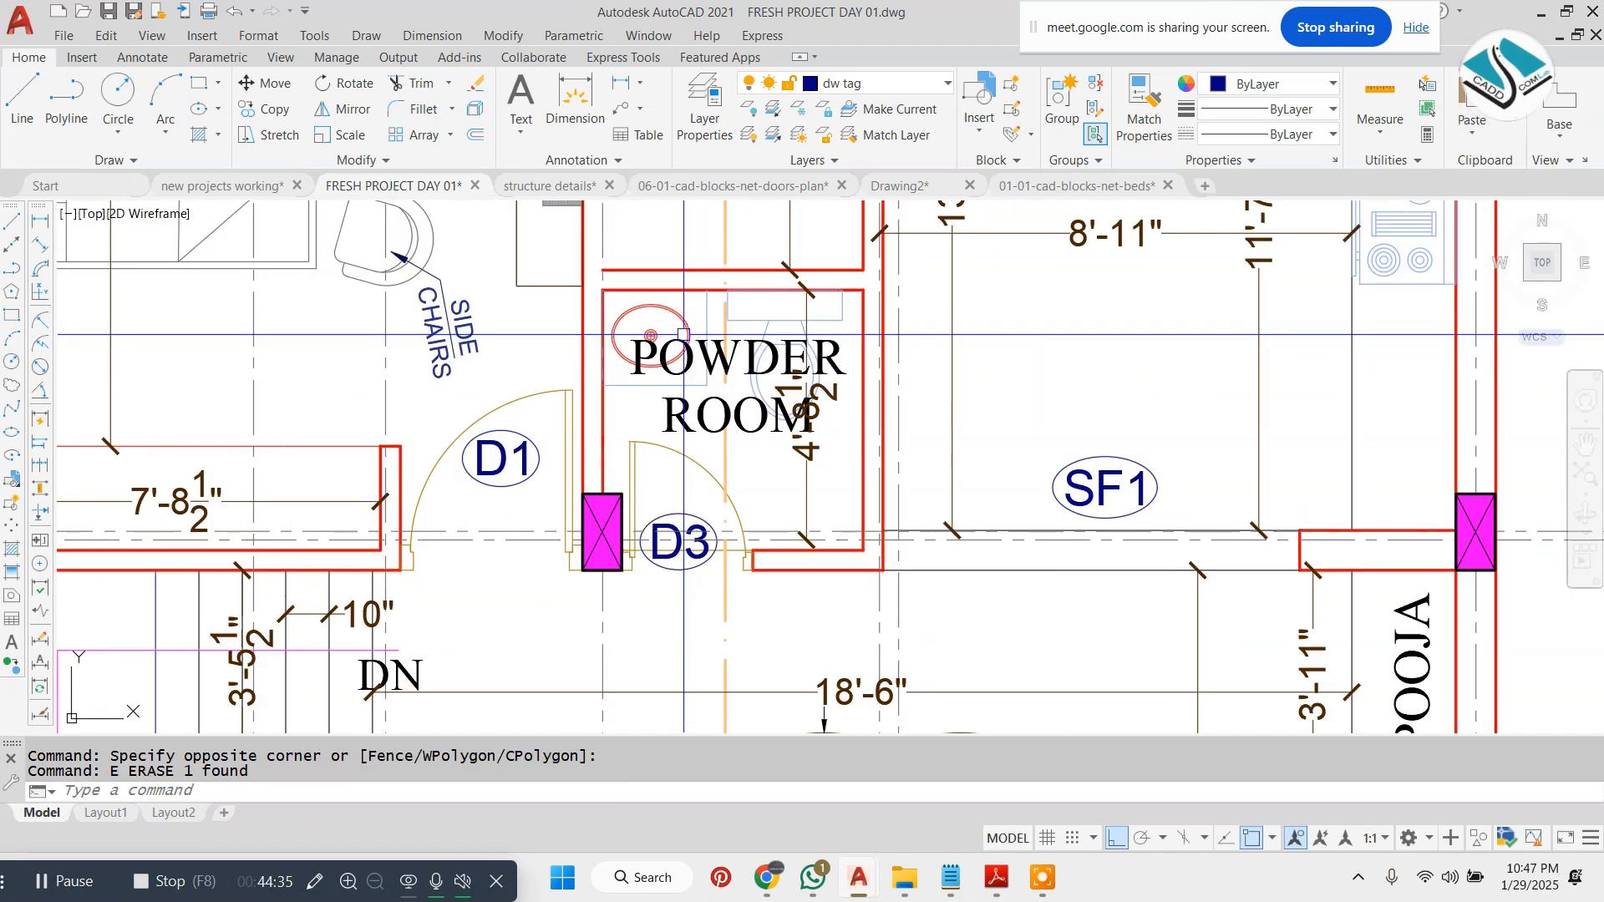
pyautogui.scroll(-4, 705, 329)
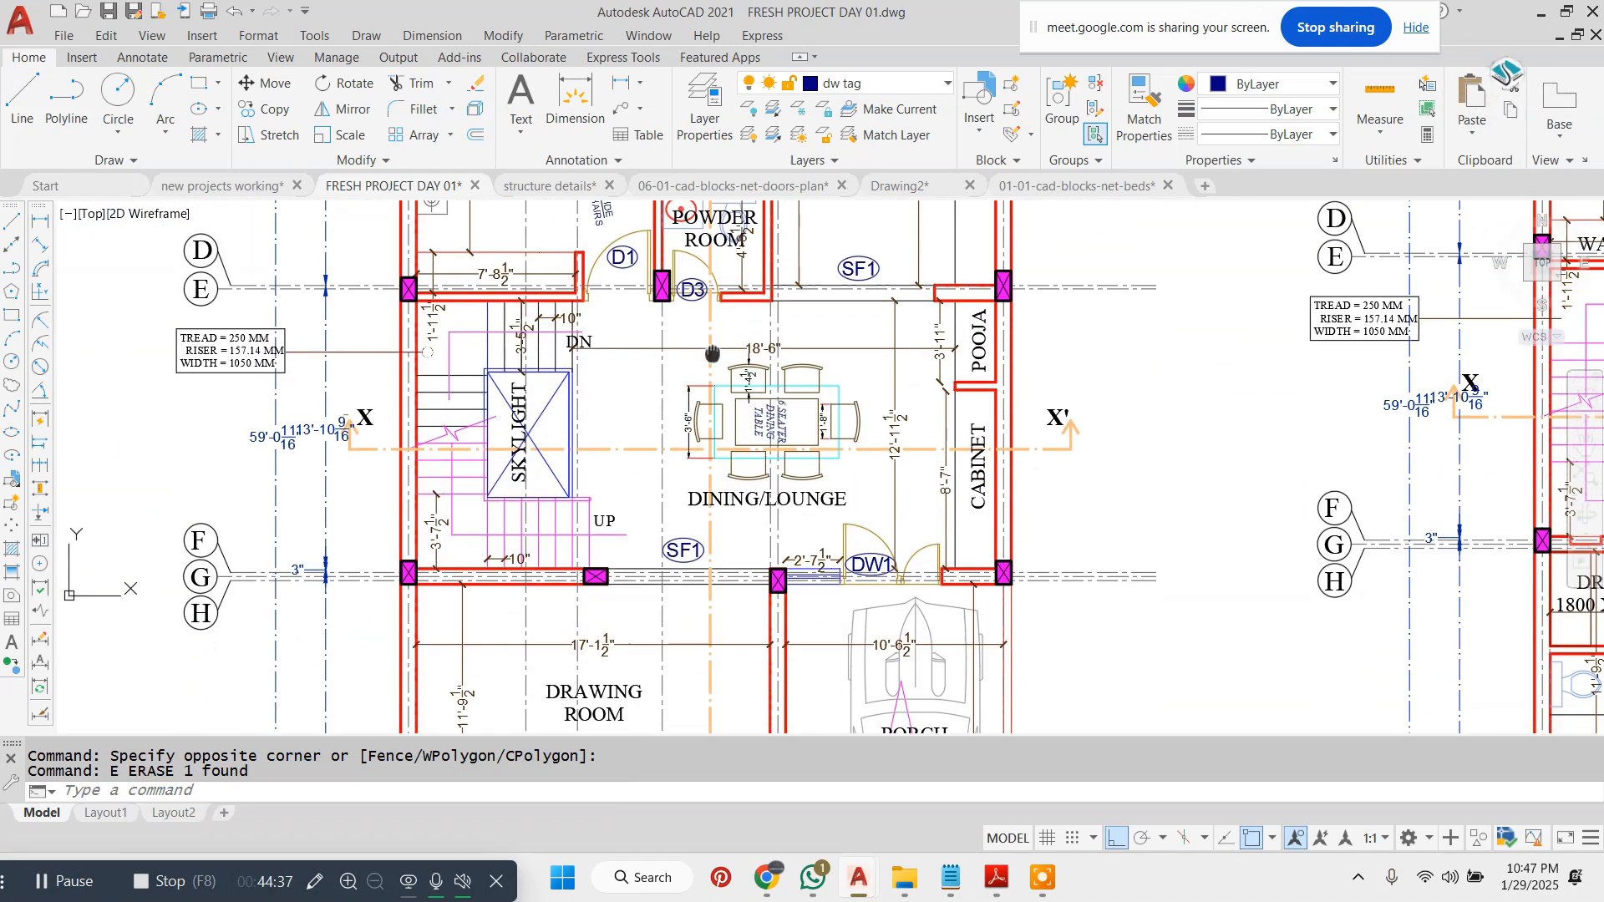
pyautogui.scroll(4, 772, 412)
pyautogui.scroll(-2, 760, 376)
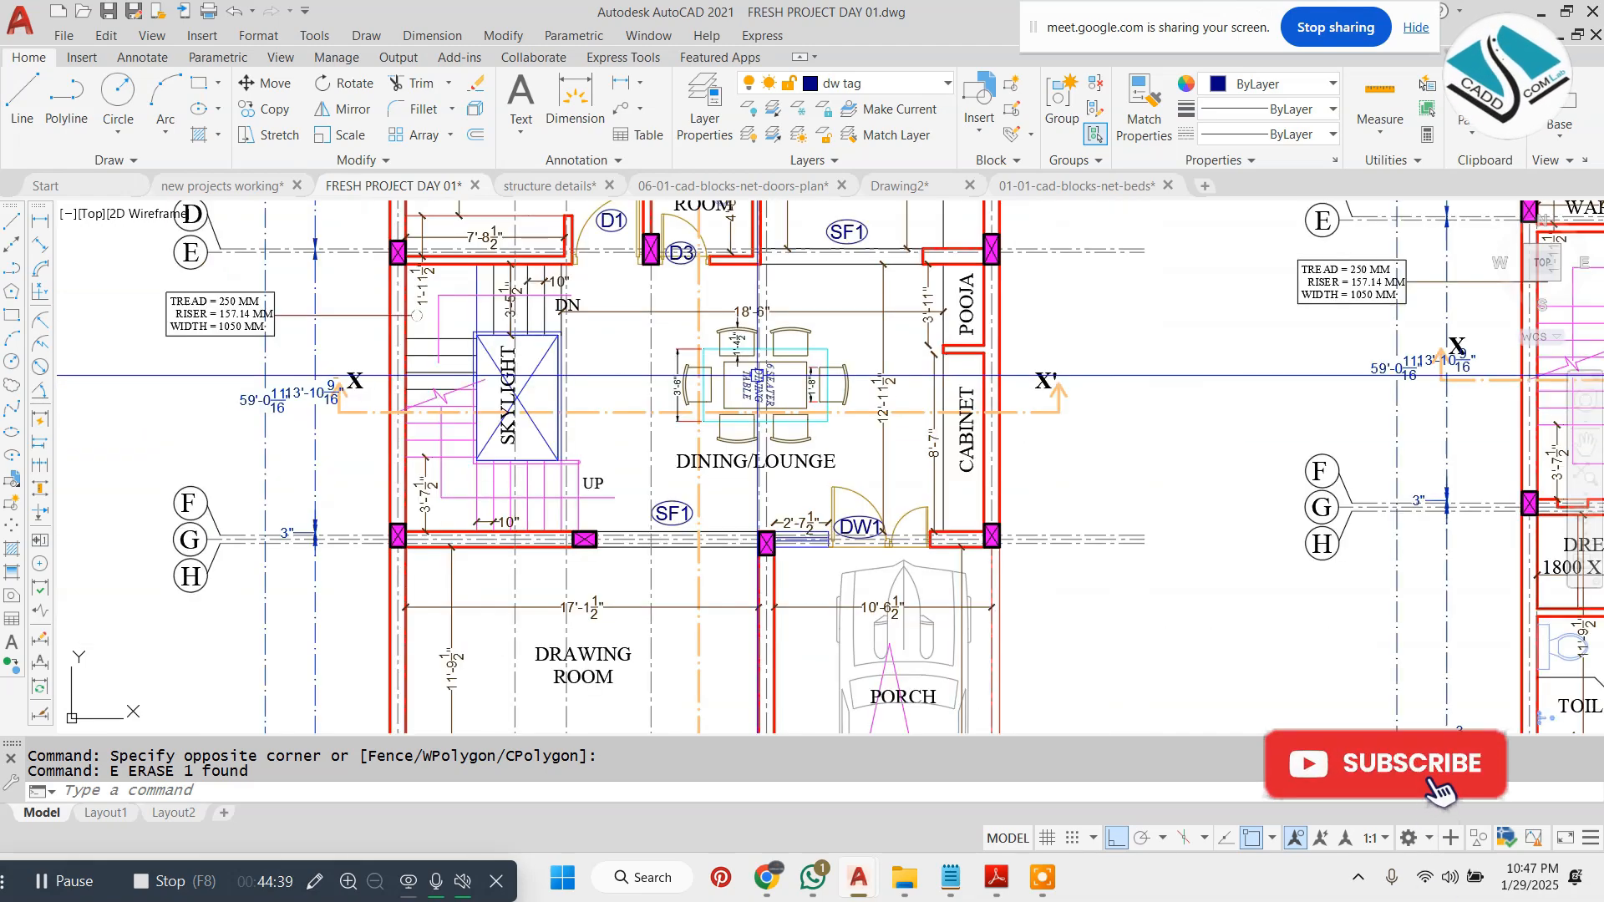
pyautogui.moveTo(749, 335); pyautogui.dragTo(741, 666, button='middle')
pyautogui.scroll(-2, 741, 660)
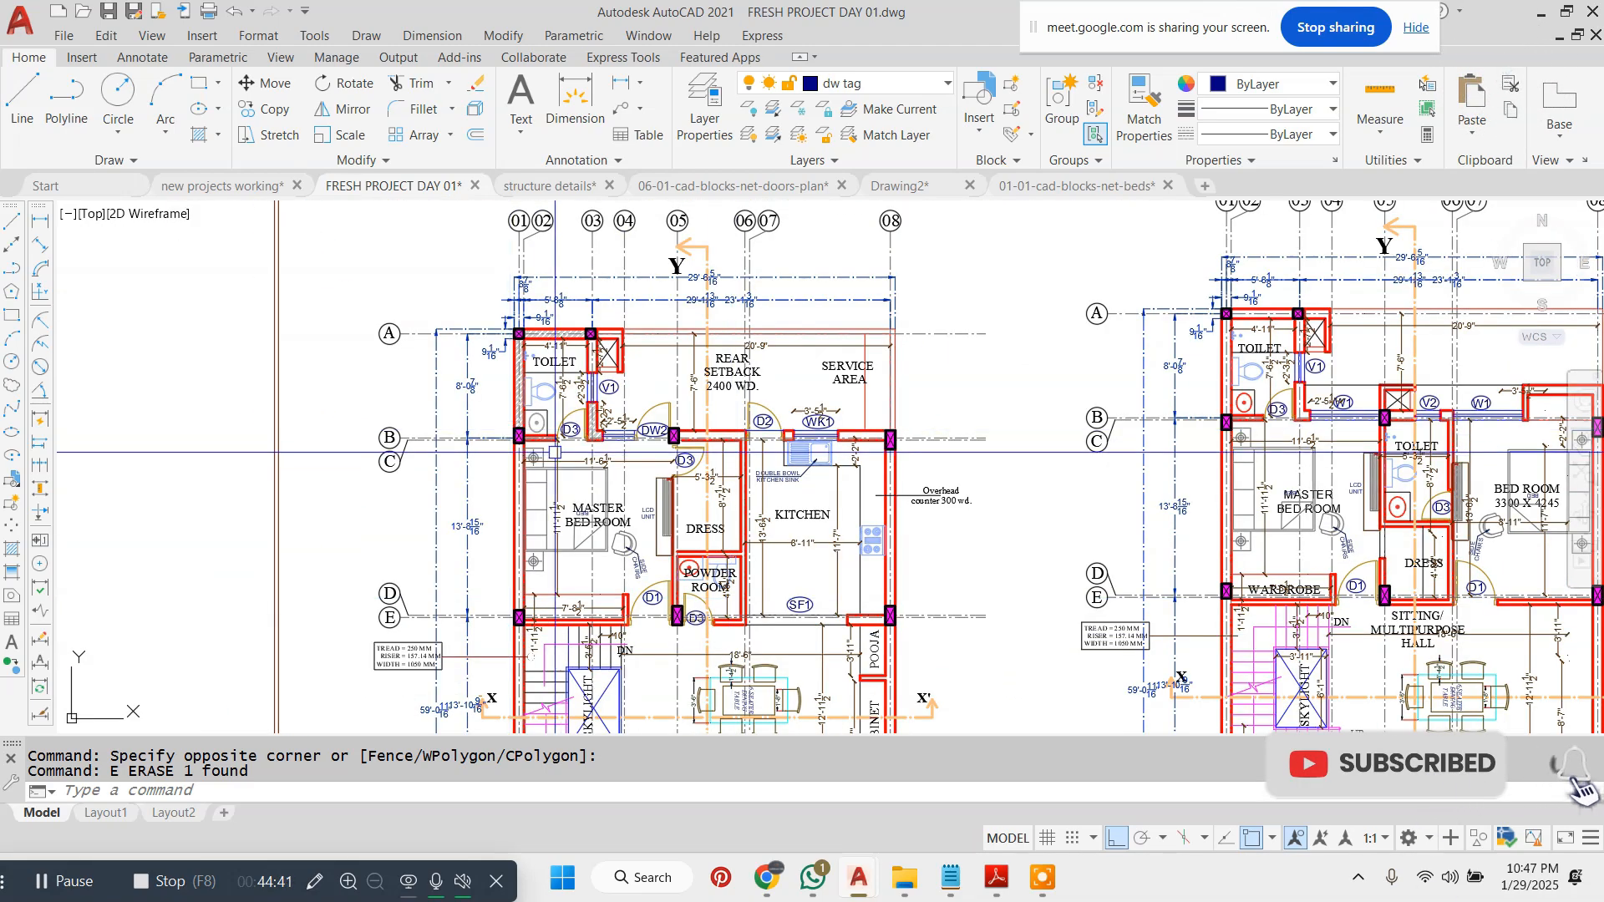
pyautogui.scroll(2, 564, 456)
pyautogui.scroll(2, 748, 510)
pyautogui.moveTo(746, 510); pyautogui.dragTo(712, 471, button='middle')
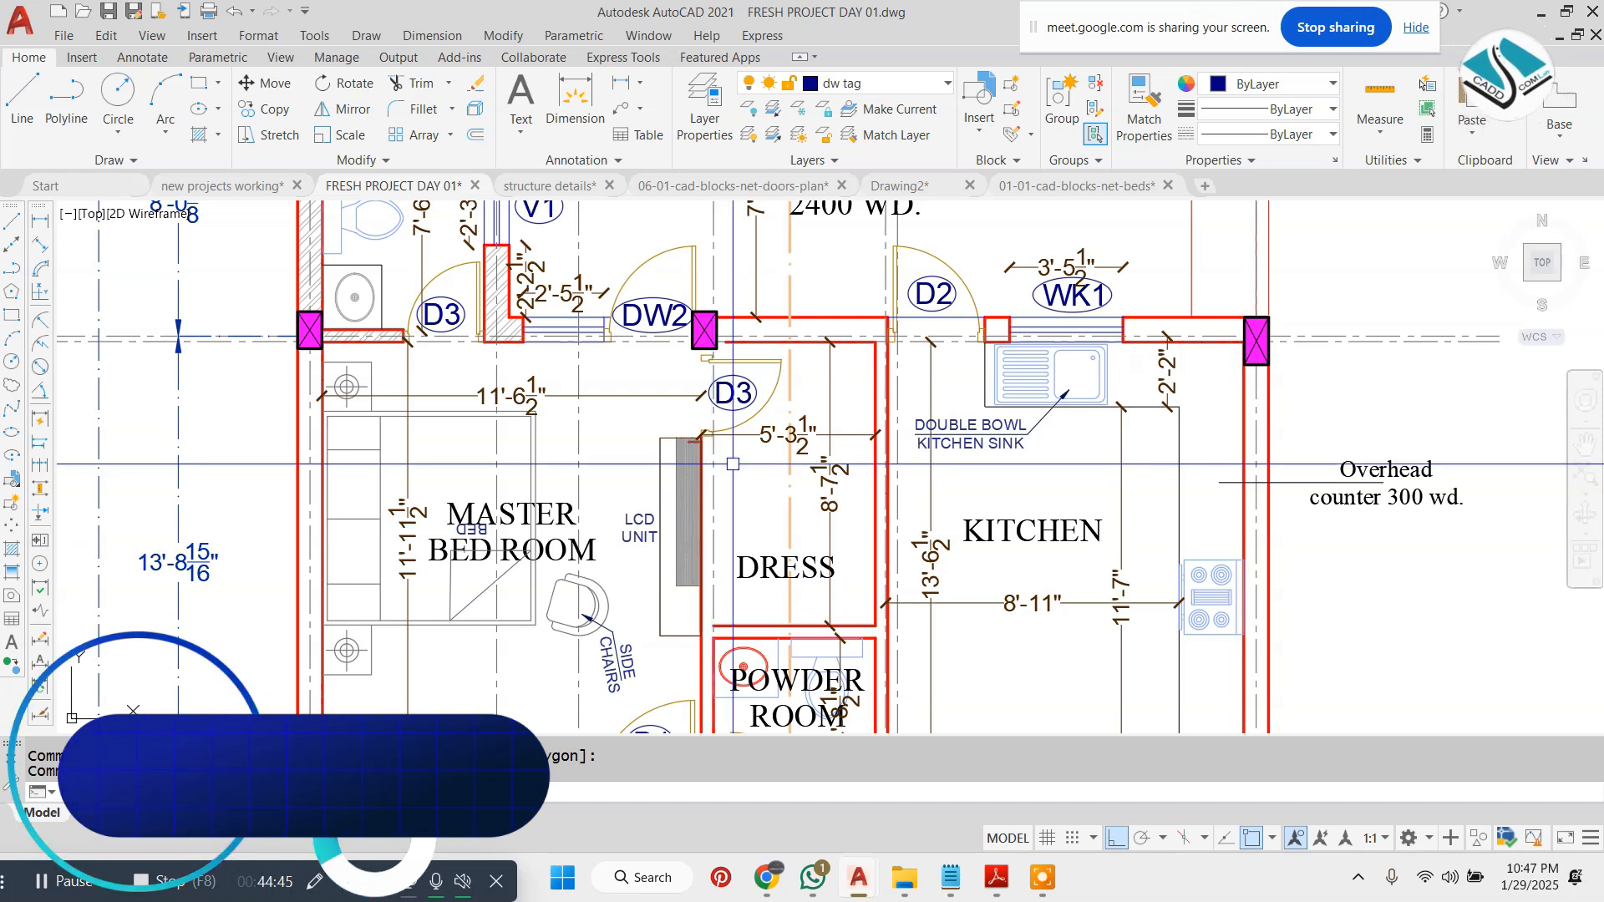
# - Erase the object selected near the dress room on the completed floor plan
pyautogui.write('e')
pyautogui.press('Return')
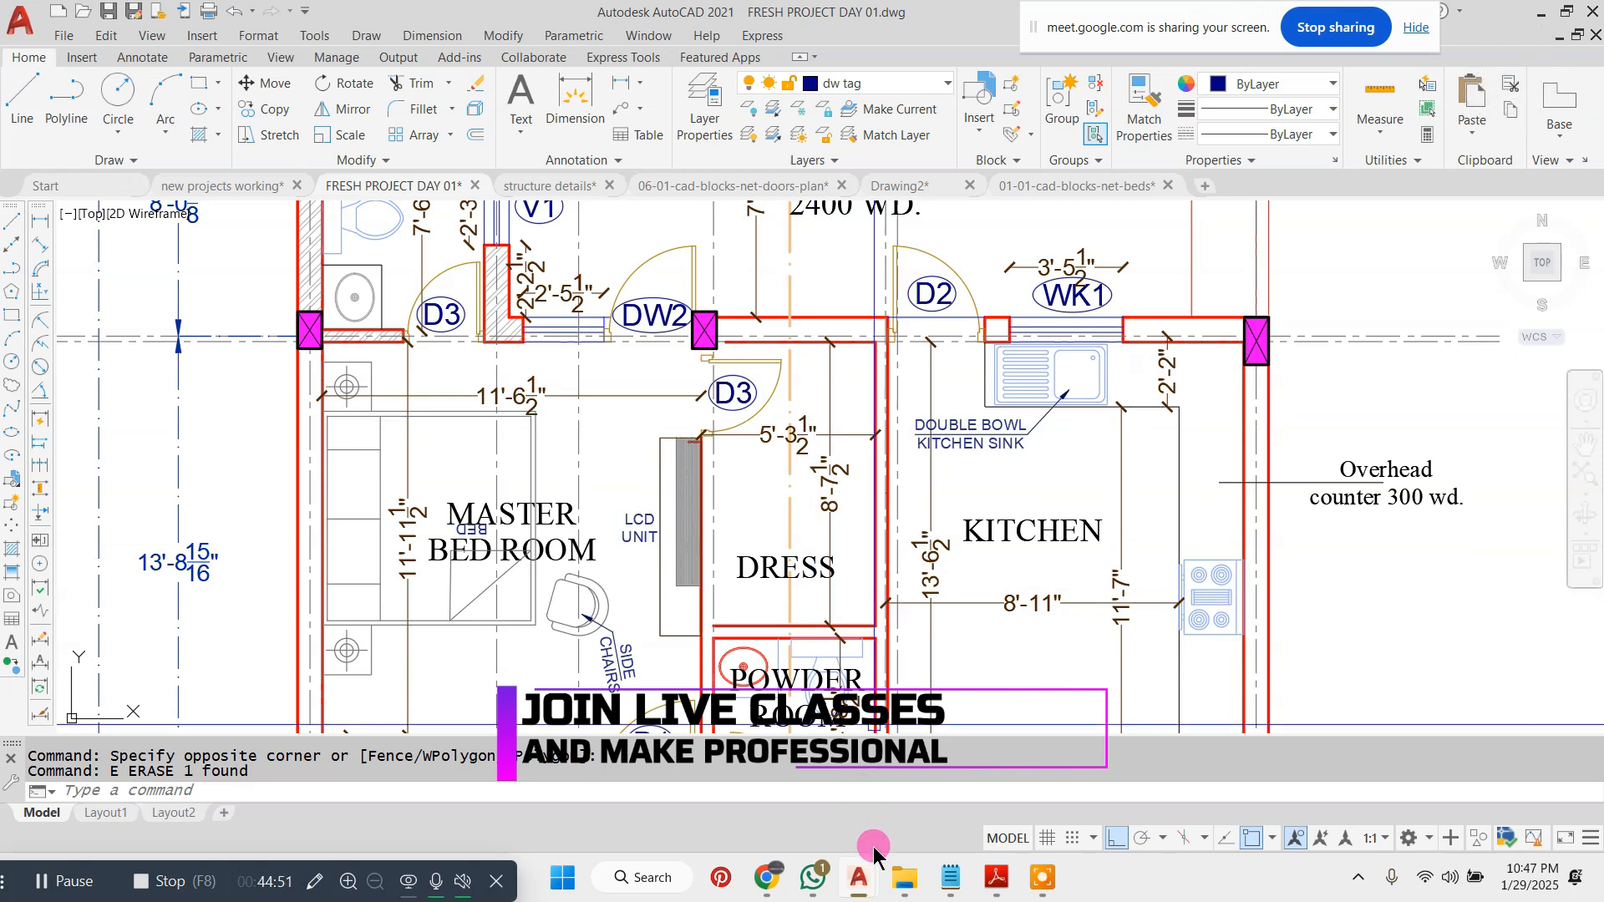
# - Browse File Explorer from the BEDS blocks folder to the CaddCom-Lab (D:) drive and return to the drawing
pyautogui.click(904, 877)
pyautogui.click(676, 487)
pyautogui.moveTo(334, 315); pyautogui.dragTo(527, 243)
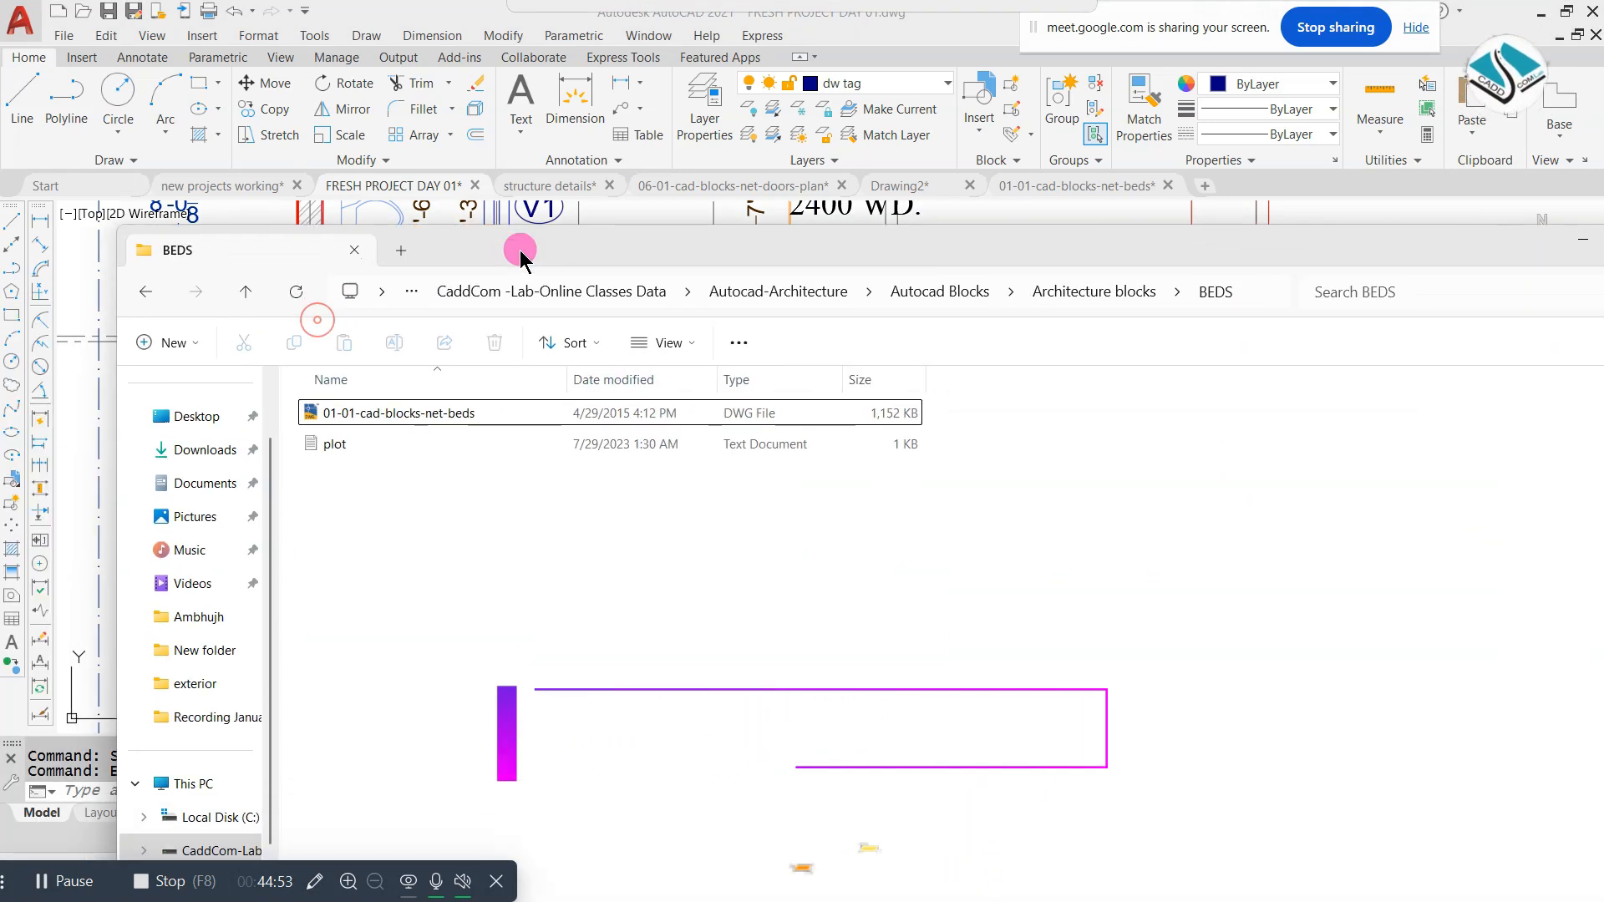
pyautogui.click(213, 776)
pyautogui.moveTo(641, 249); pyautogui.dragTo(523, 248)
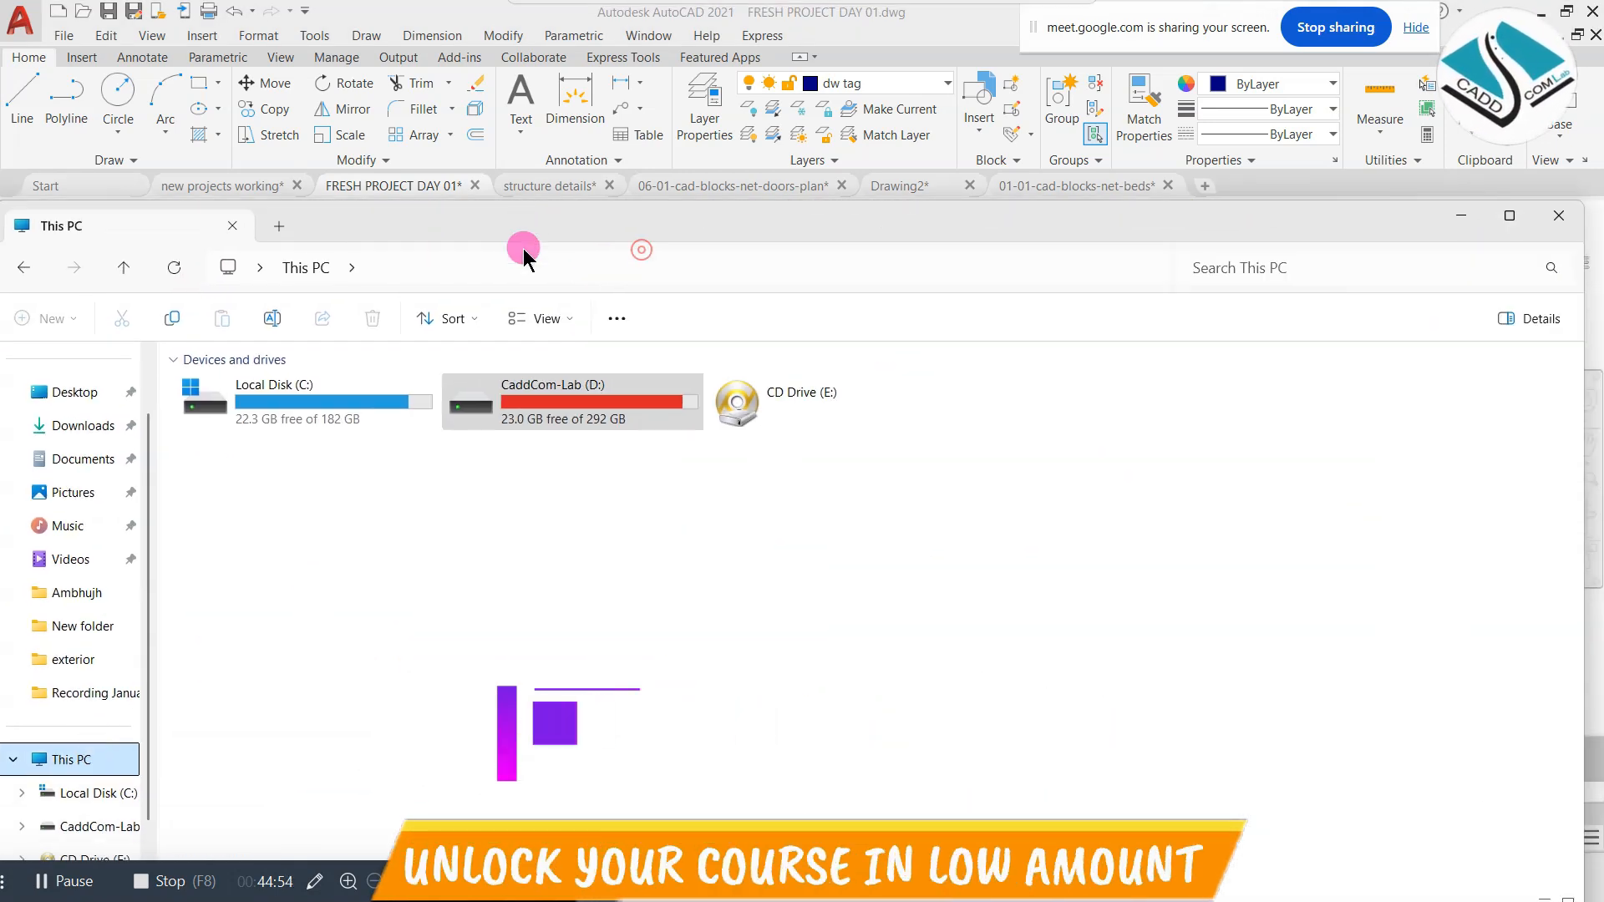
pyautogui.doubleClick(584, 412)
pyautogui.moveTo(691, 211); pyautogui.dragTo(540, 275)
pyautogui.click(1262, 269)
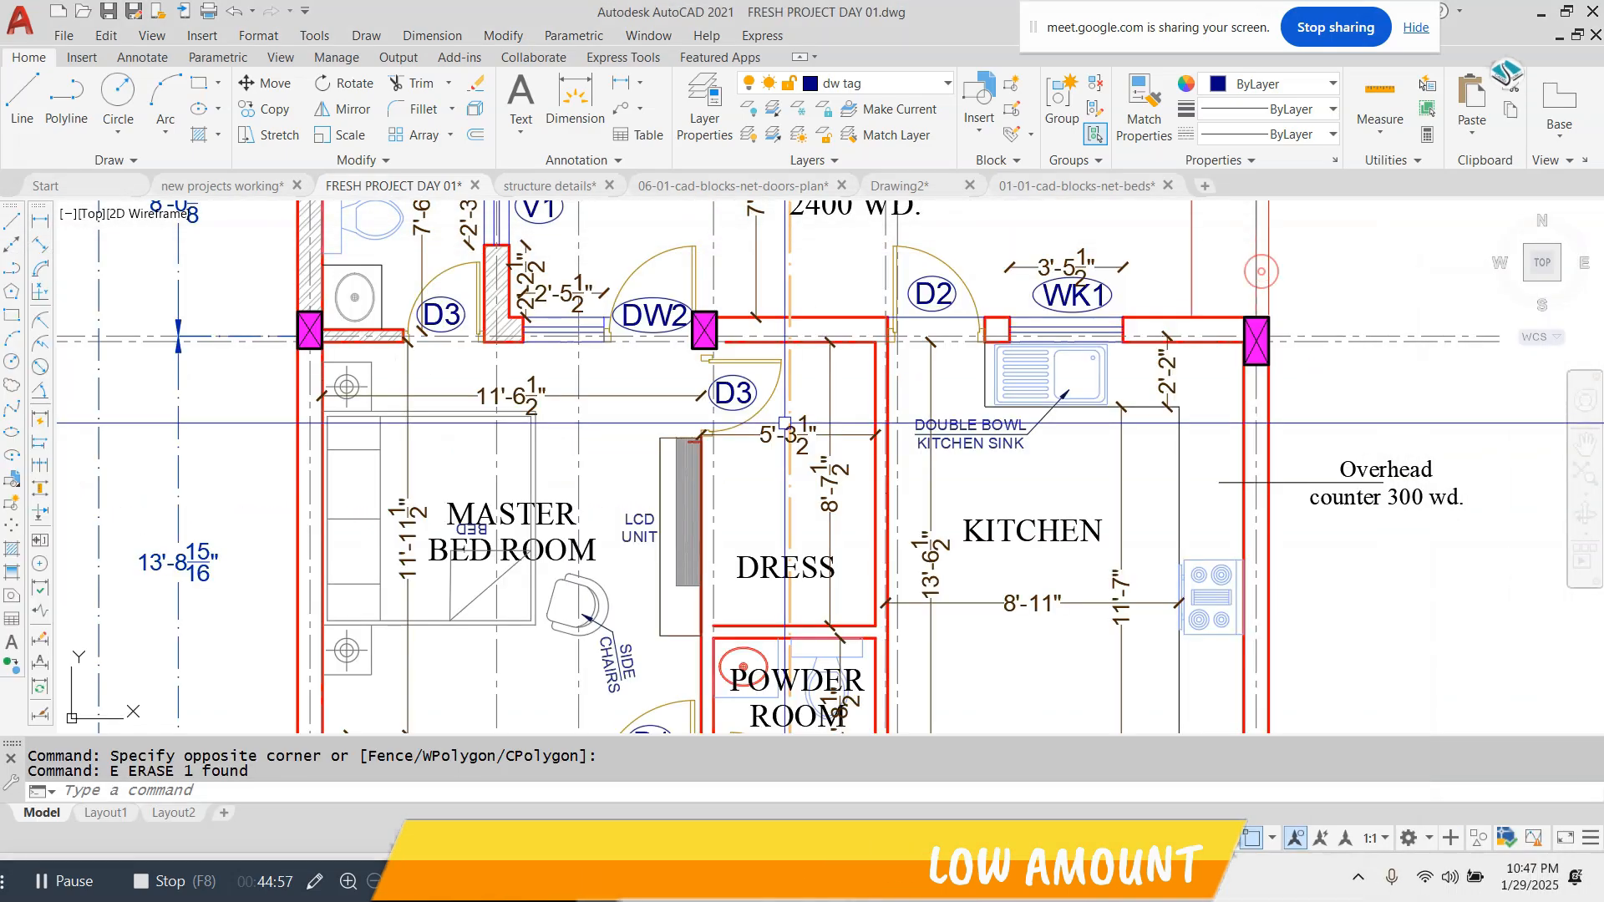
# - Erase the loose furniture blocks standing beside the tagged working floor plan
pyautogui.scroll(-3, 964, 312)
pyautogui.scroll(-2, 633, 416)
pyautogui.moveTo(634, 417); pyautogui.dragTo(906, 365, button='middle')
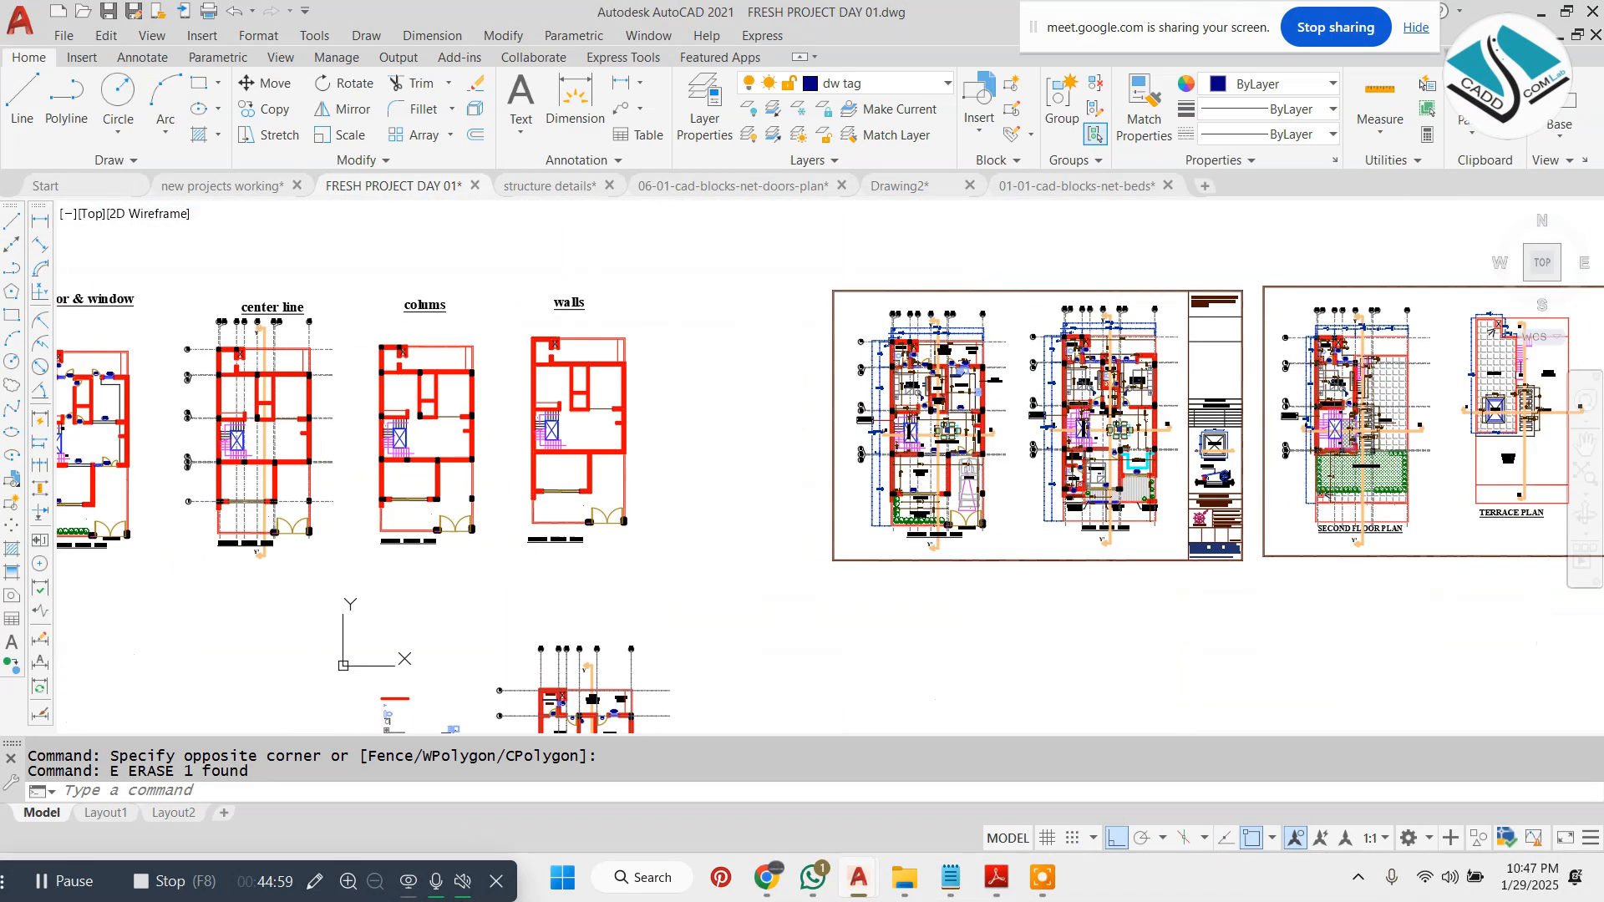
pyautogui.moveTo(630, 561); pyautogui.dragTo(669, 254, button='middle')
pyautogui.scroll(2, 564, 434)
pyautogui.press('Escape')
pyautogui.click(468, 355)
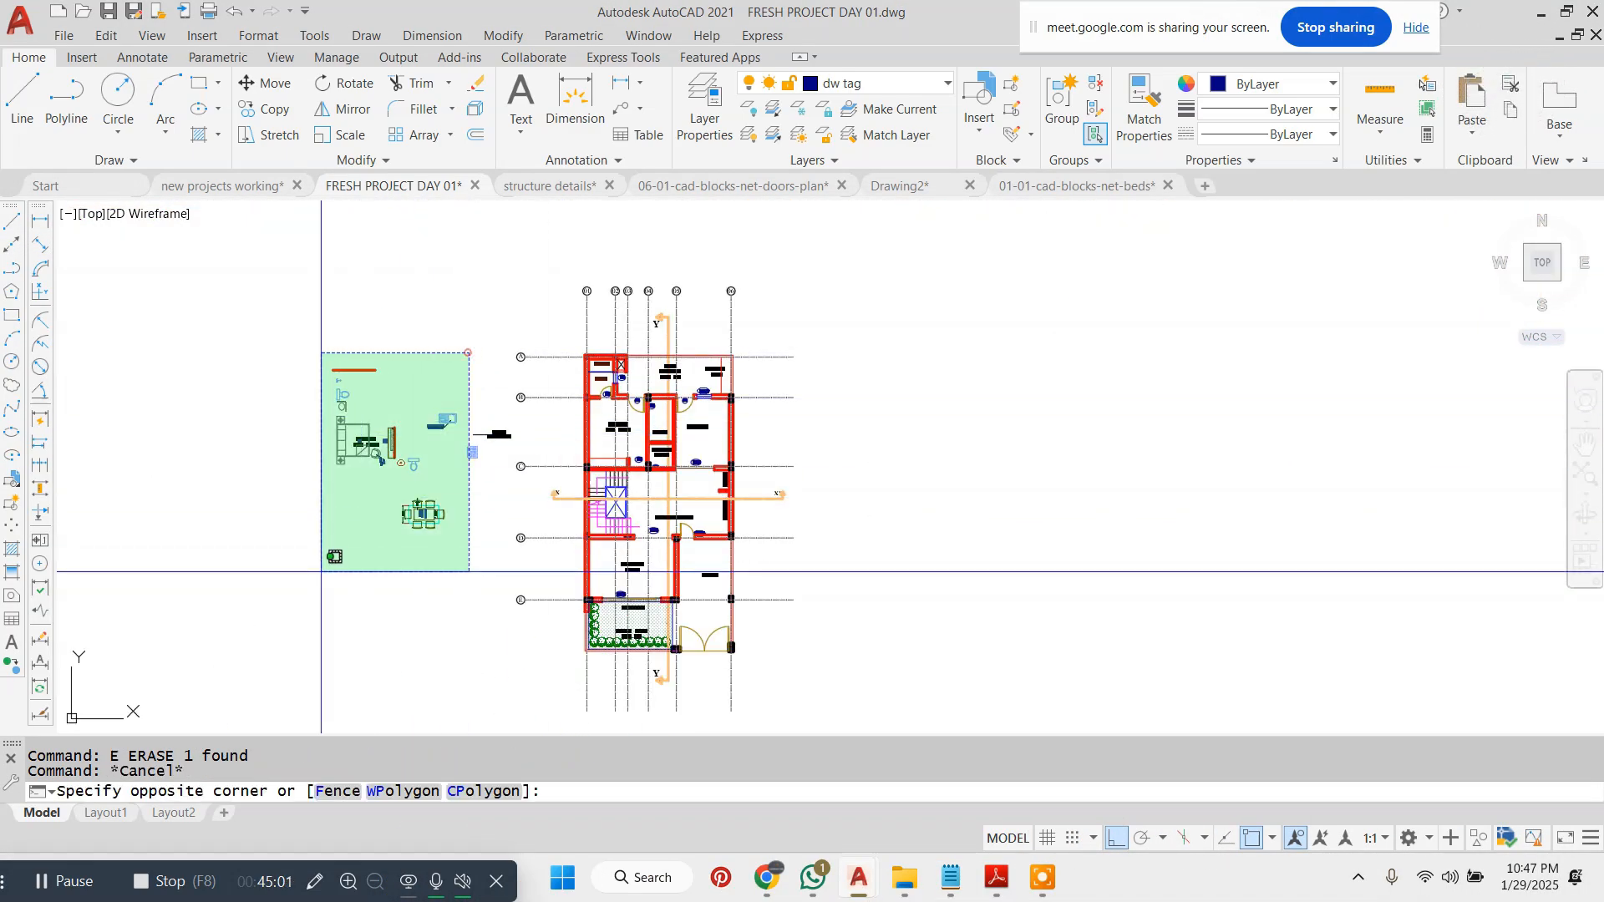
pyautogui.click(302, 563)
pyautogui.write('E')
pyautogui.press('space')
# - Erase the stray leftover objects between the cleared furniture area and the working floor plan
pyautogui.scroll(4, 501, 464)
pyautogui.click(558, 365)
pyautogui.click(372, 421)
pyautogui.write('E')
pyautogui.press('space')
pyautogui.moveTo(950, 279); pyautogui.dragTo(712, 382, button='middle')
pyautogui.press('Escape')
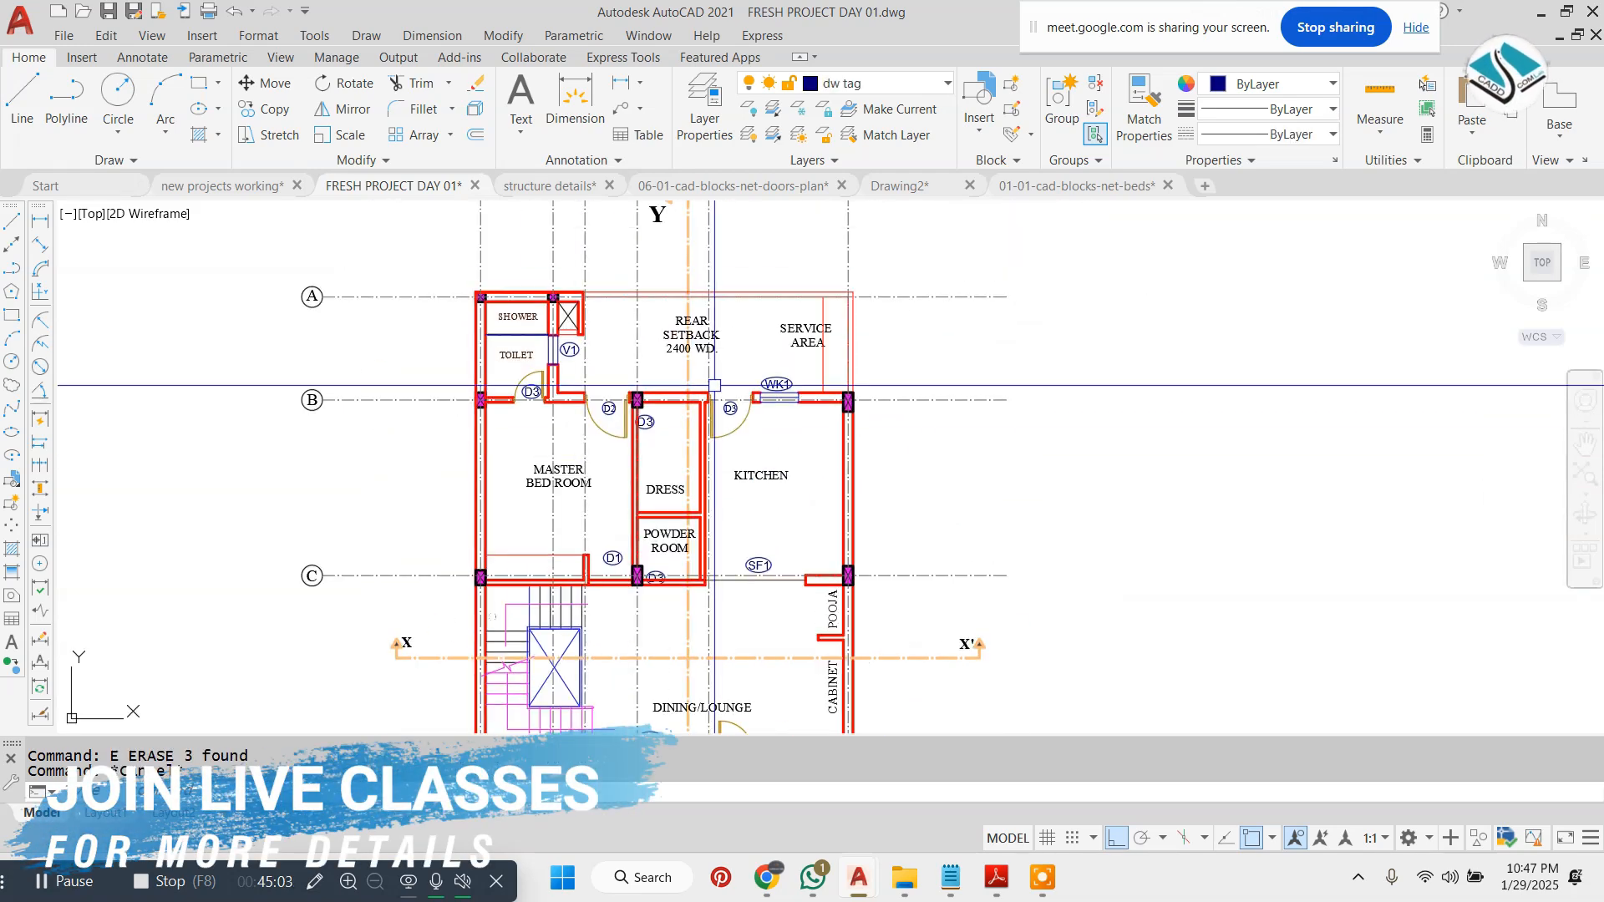
pyautogui.scroll(-2, 698, 474)
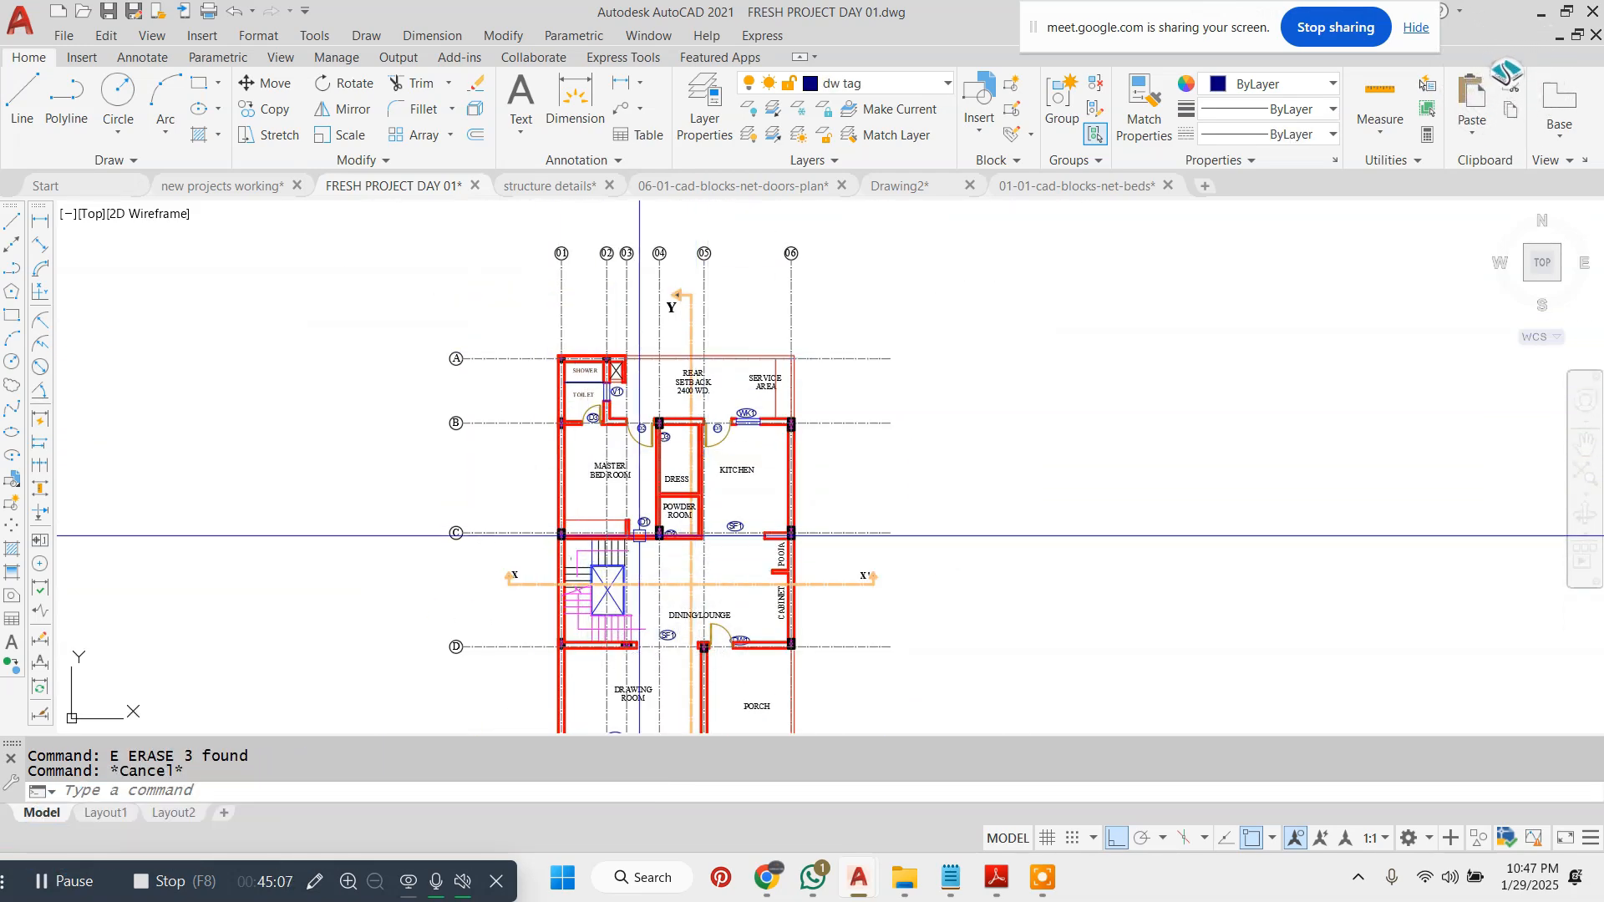
pyautogui.scroll(2, 607, 413)
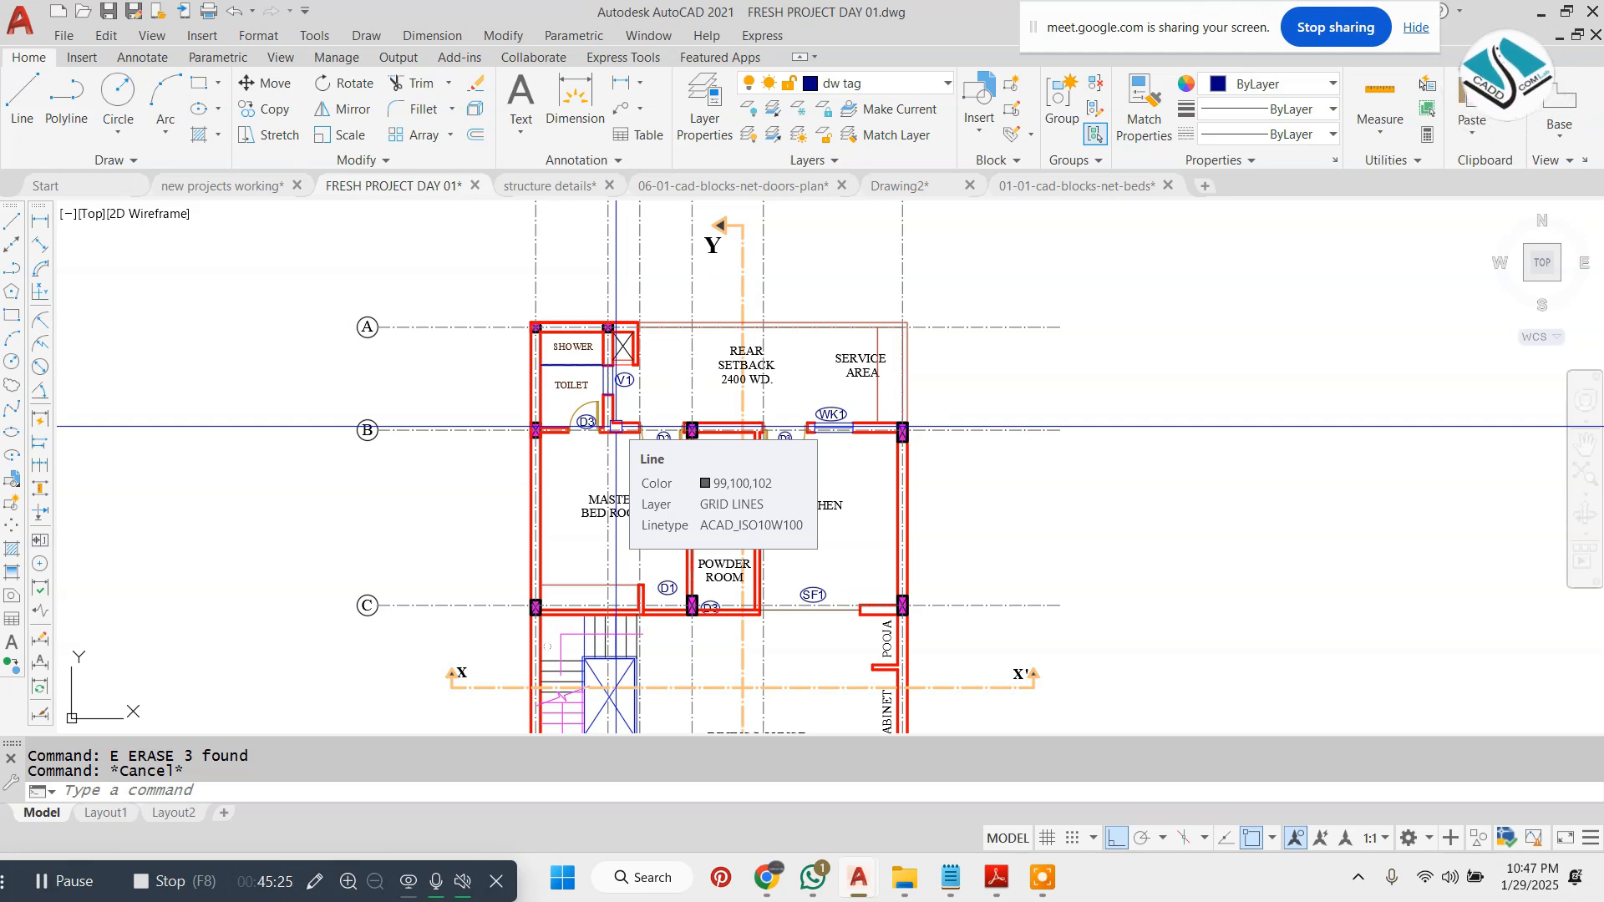
pyautogui.scroll(2, 654, 332)
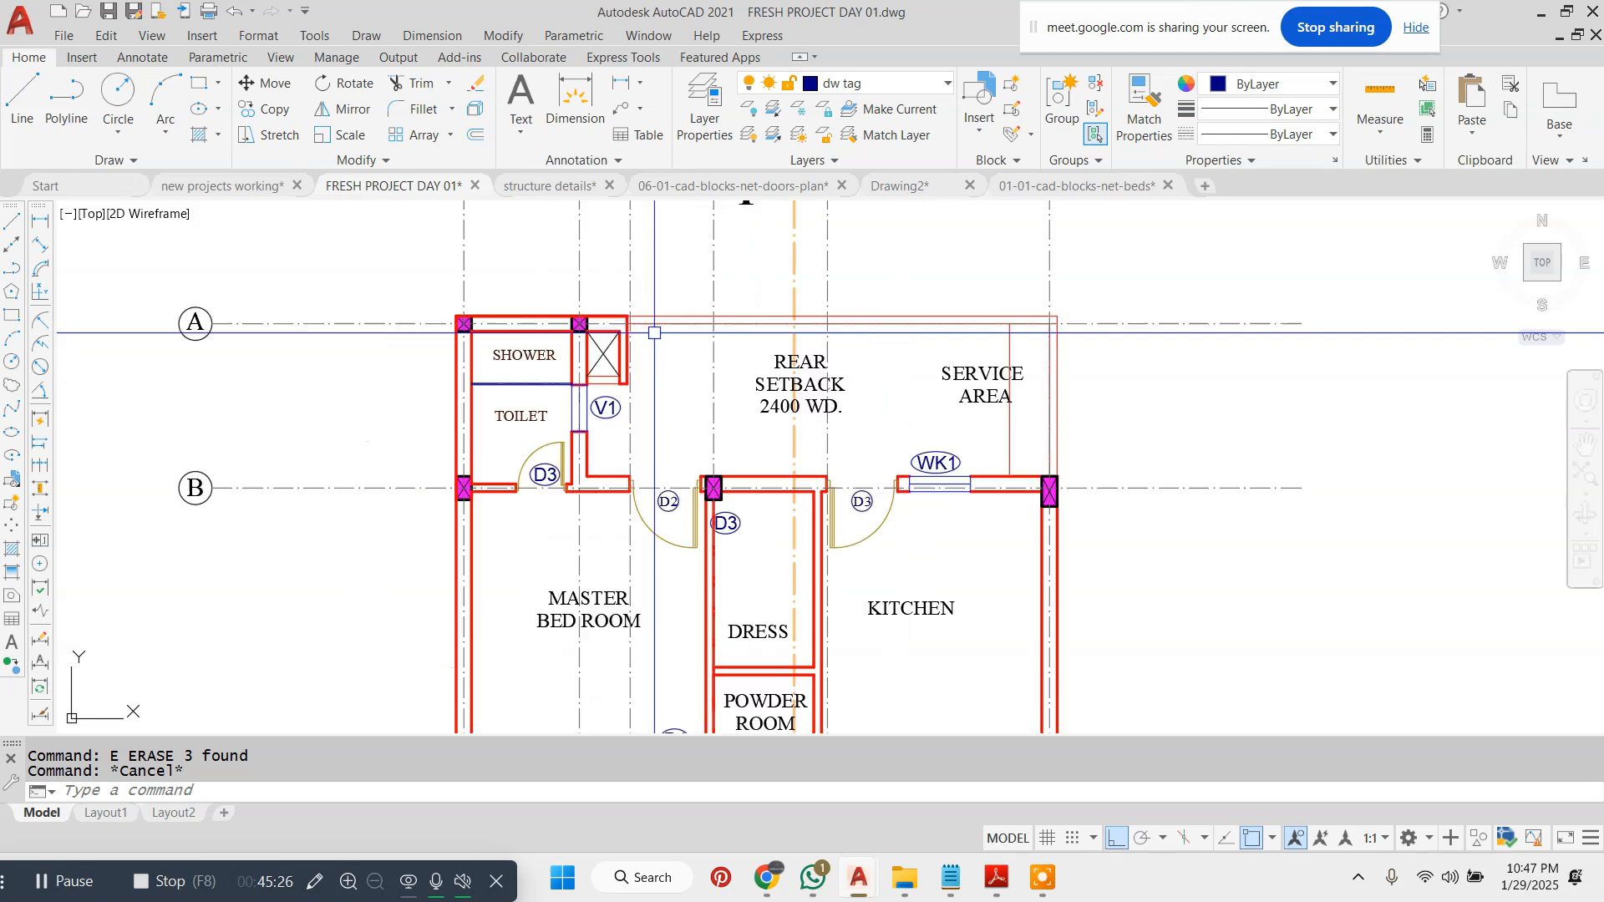
pyautogui.click(429, 37)
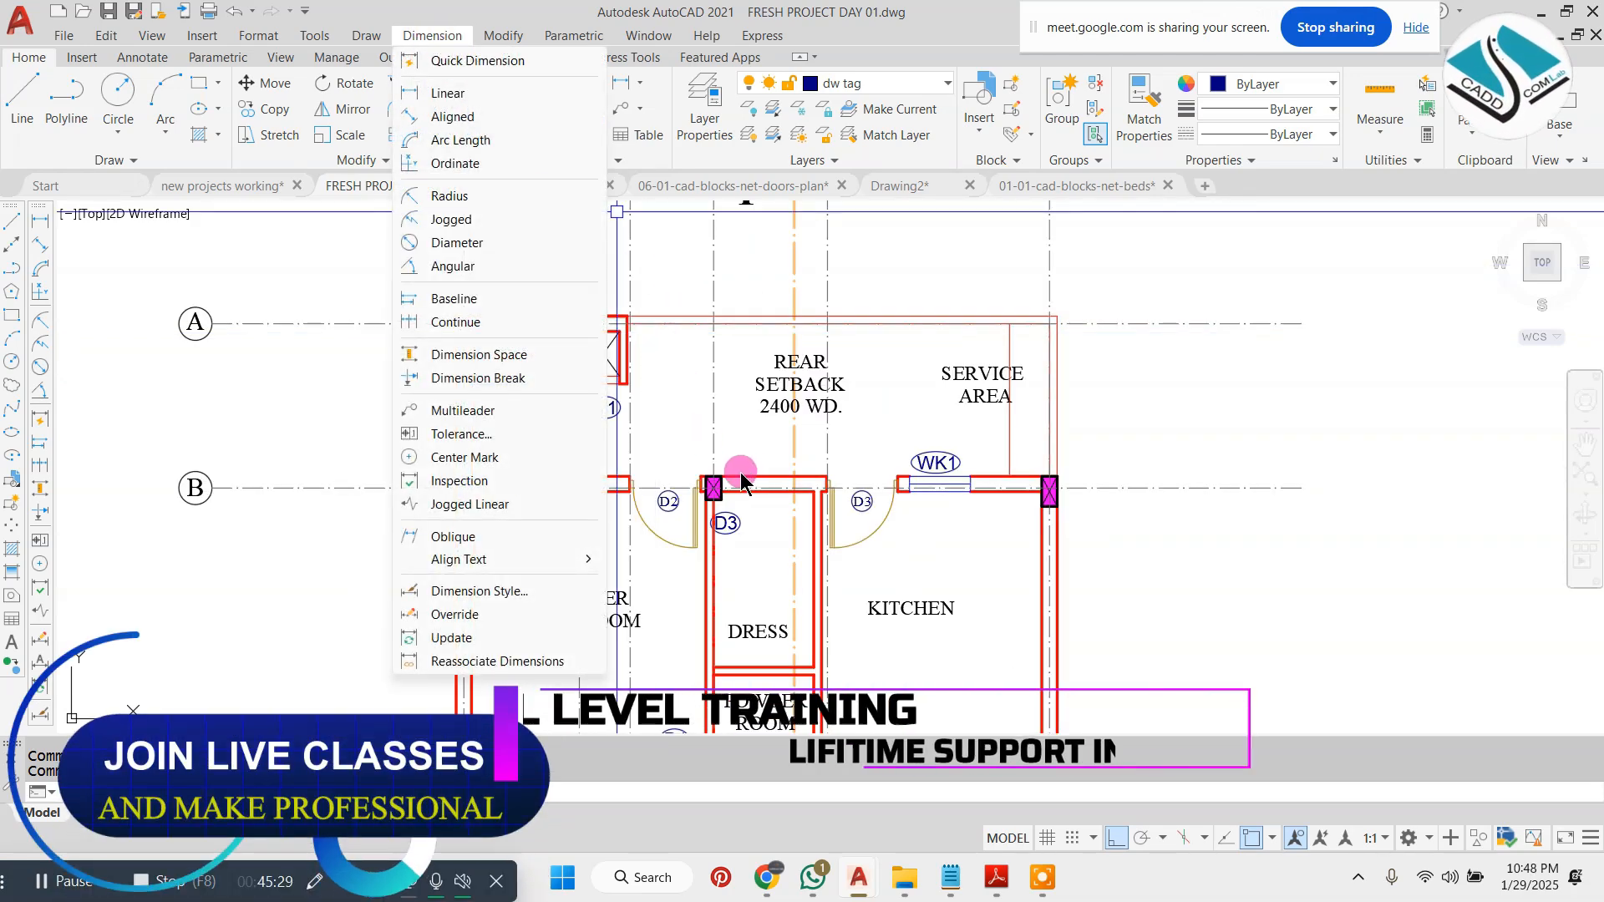
pyautogui.press('Escape')
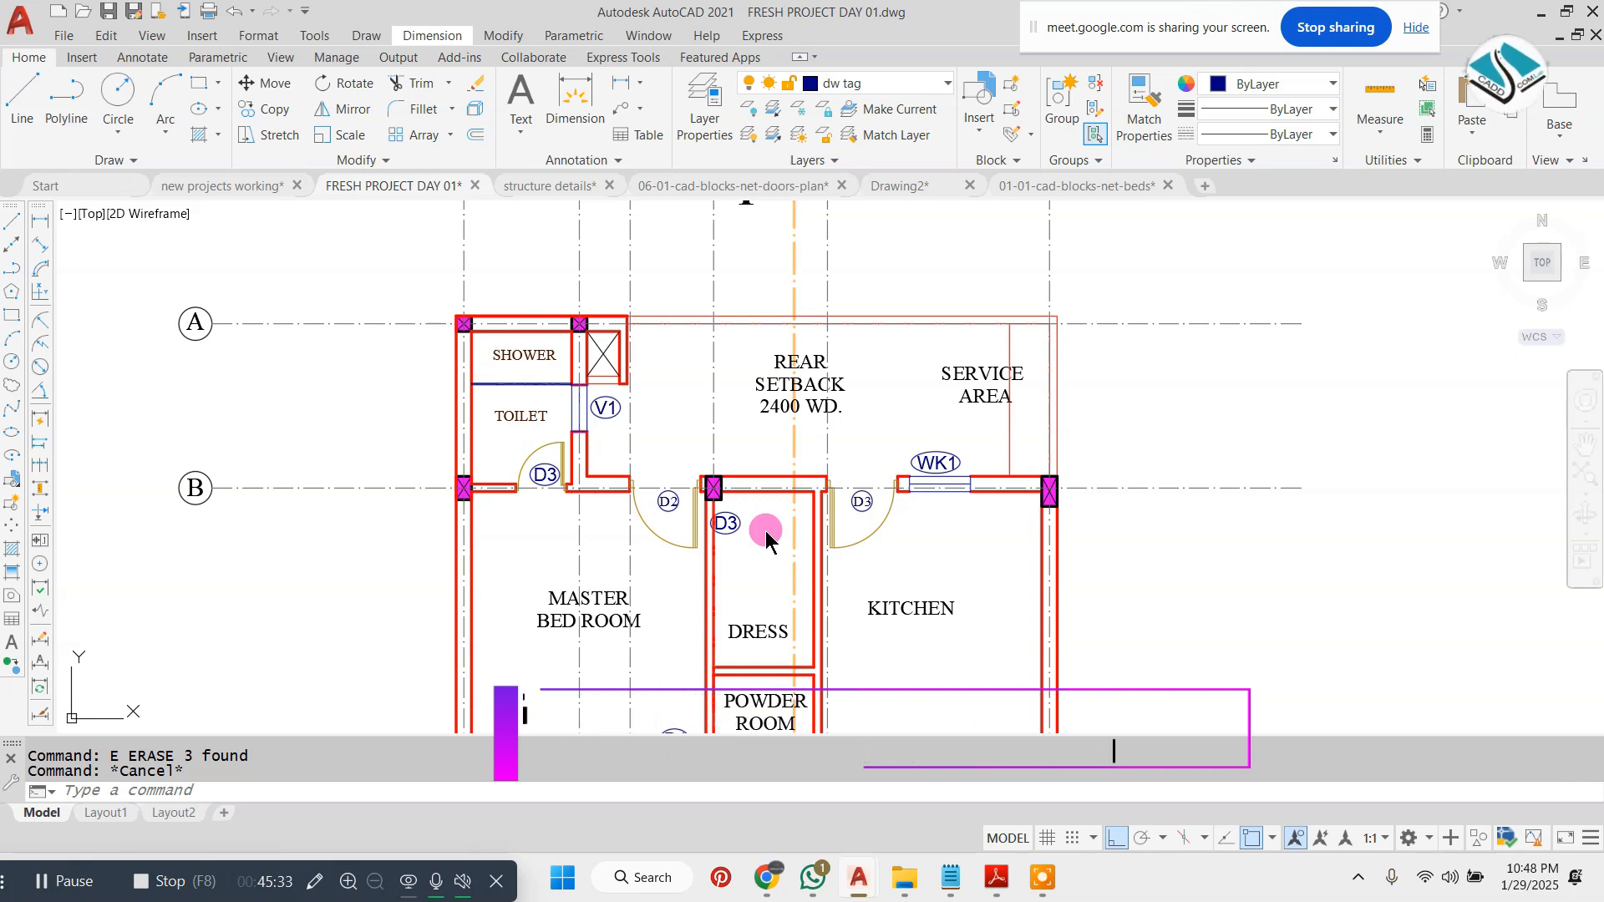
pyautogui.click(765, 530)
pyautogui.press('Escape')
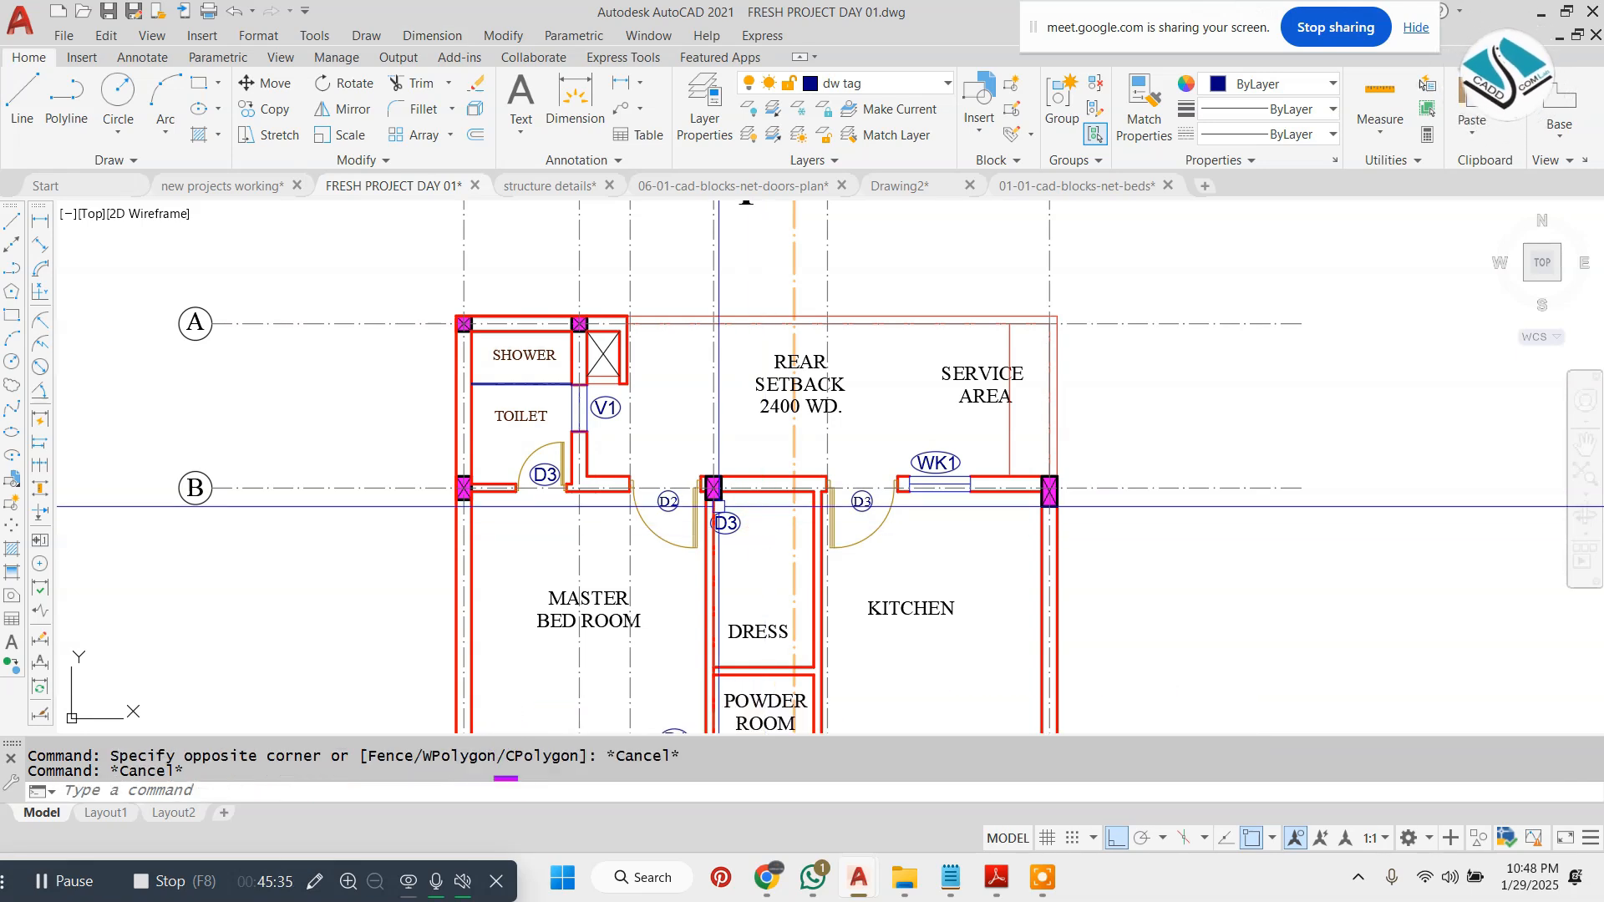
# - Start a new dimension style named OUTER based on interior dim, leaving its unit format as Architectural
pyautogui.press('Return')
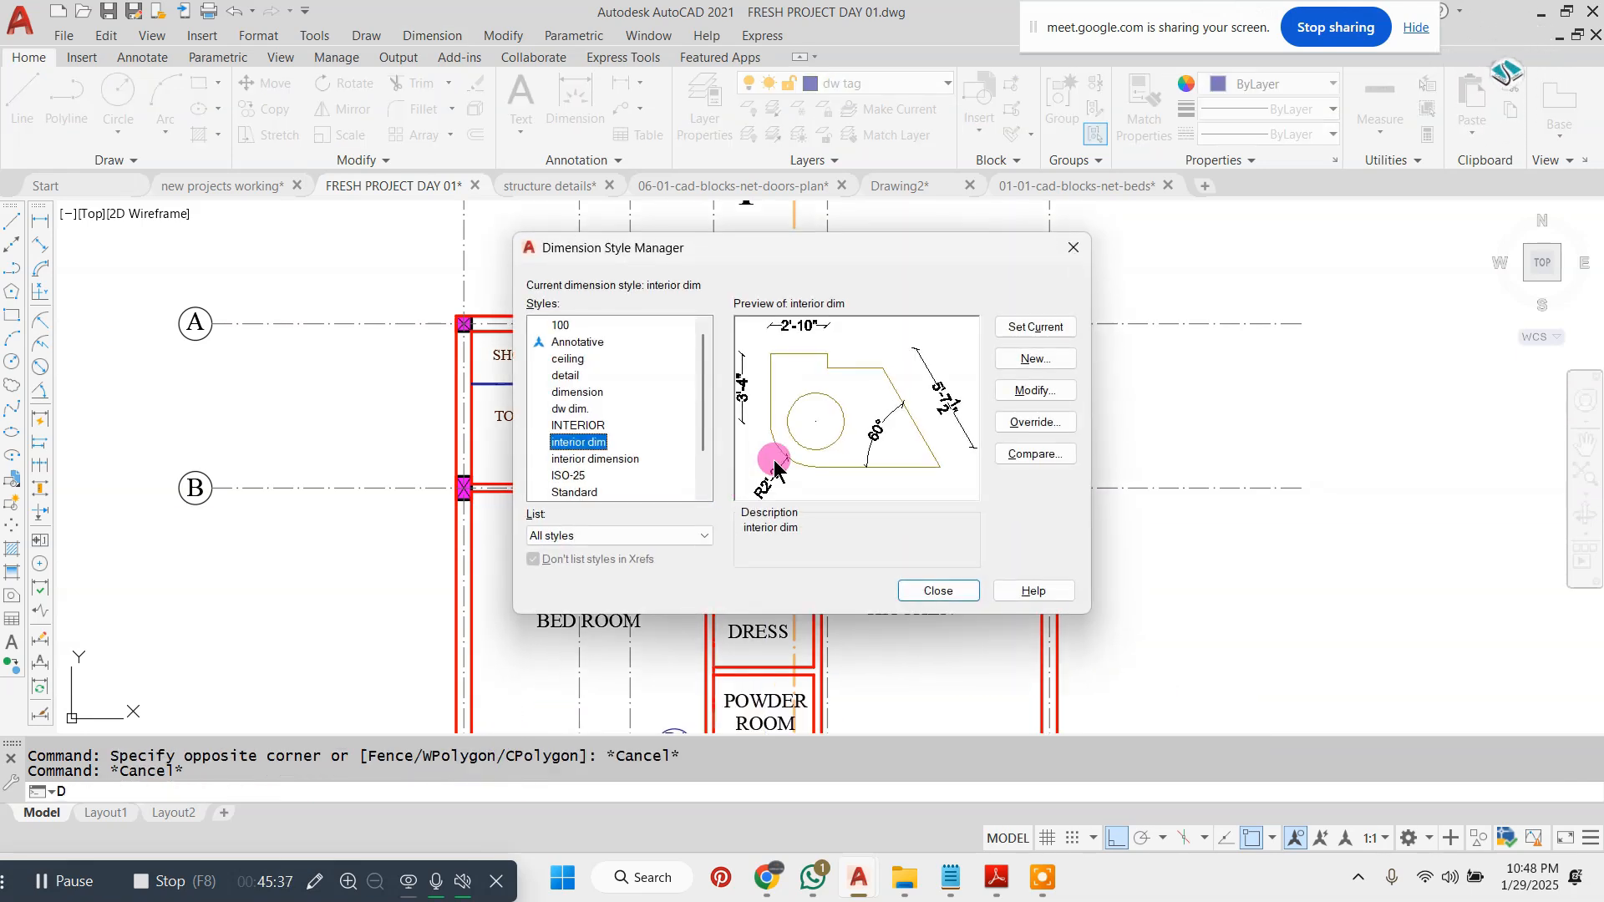
pyautogui.moveTo(879, 261); pyautogui.dragTo(918, 327)
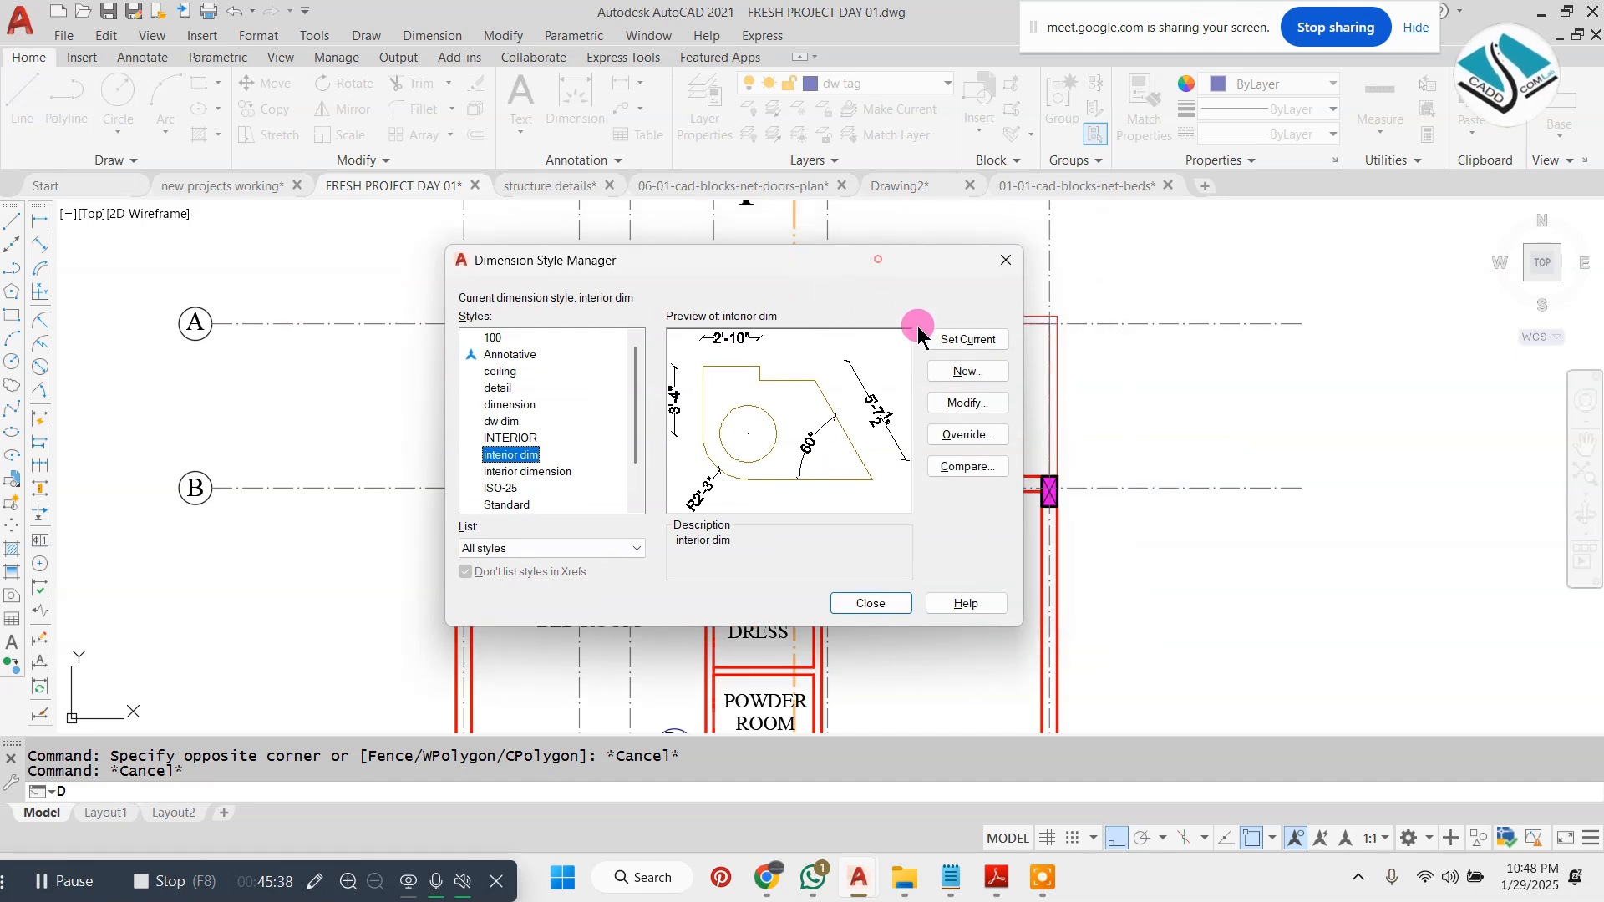
pyautogui.click(987, 377)
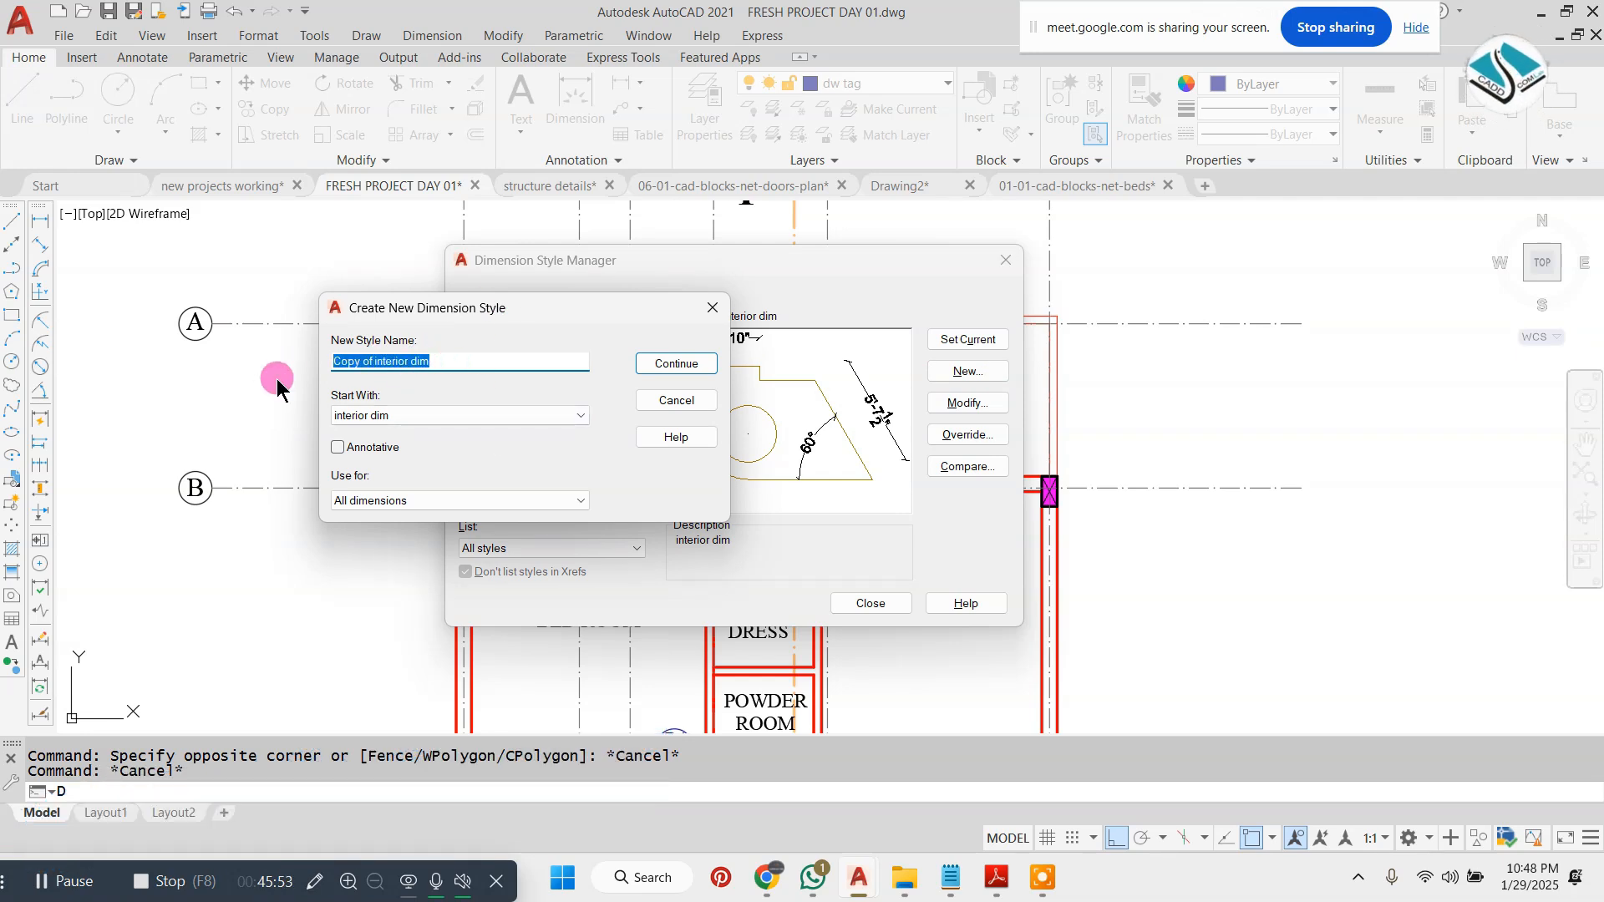
pyautogui.write('OUTER')
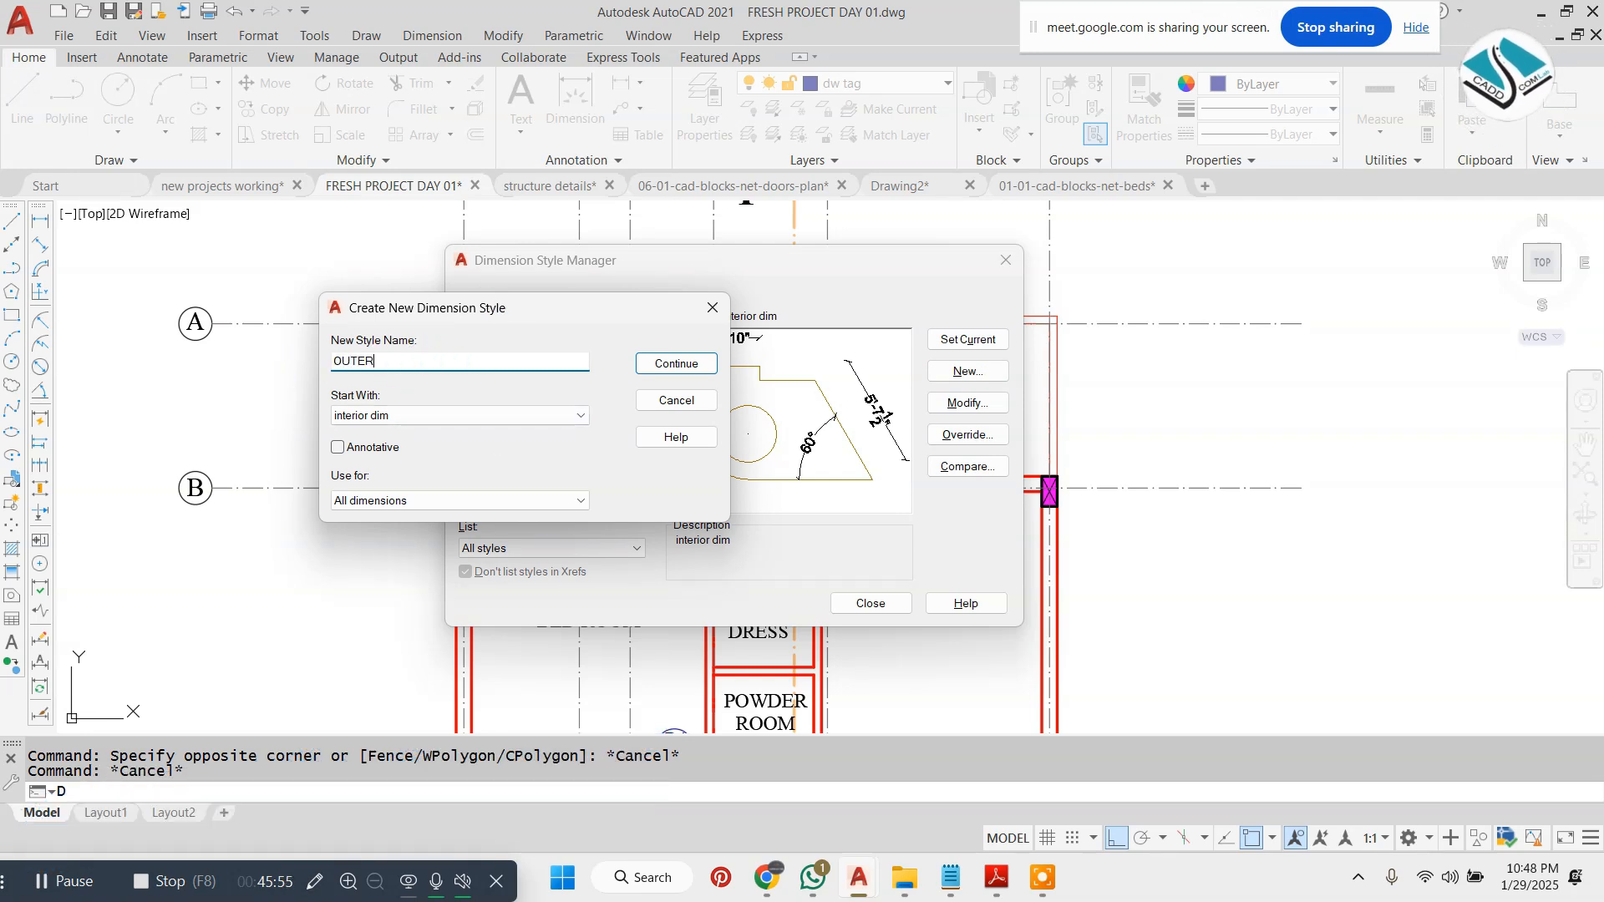
pyautogui.click(673, 364)
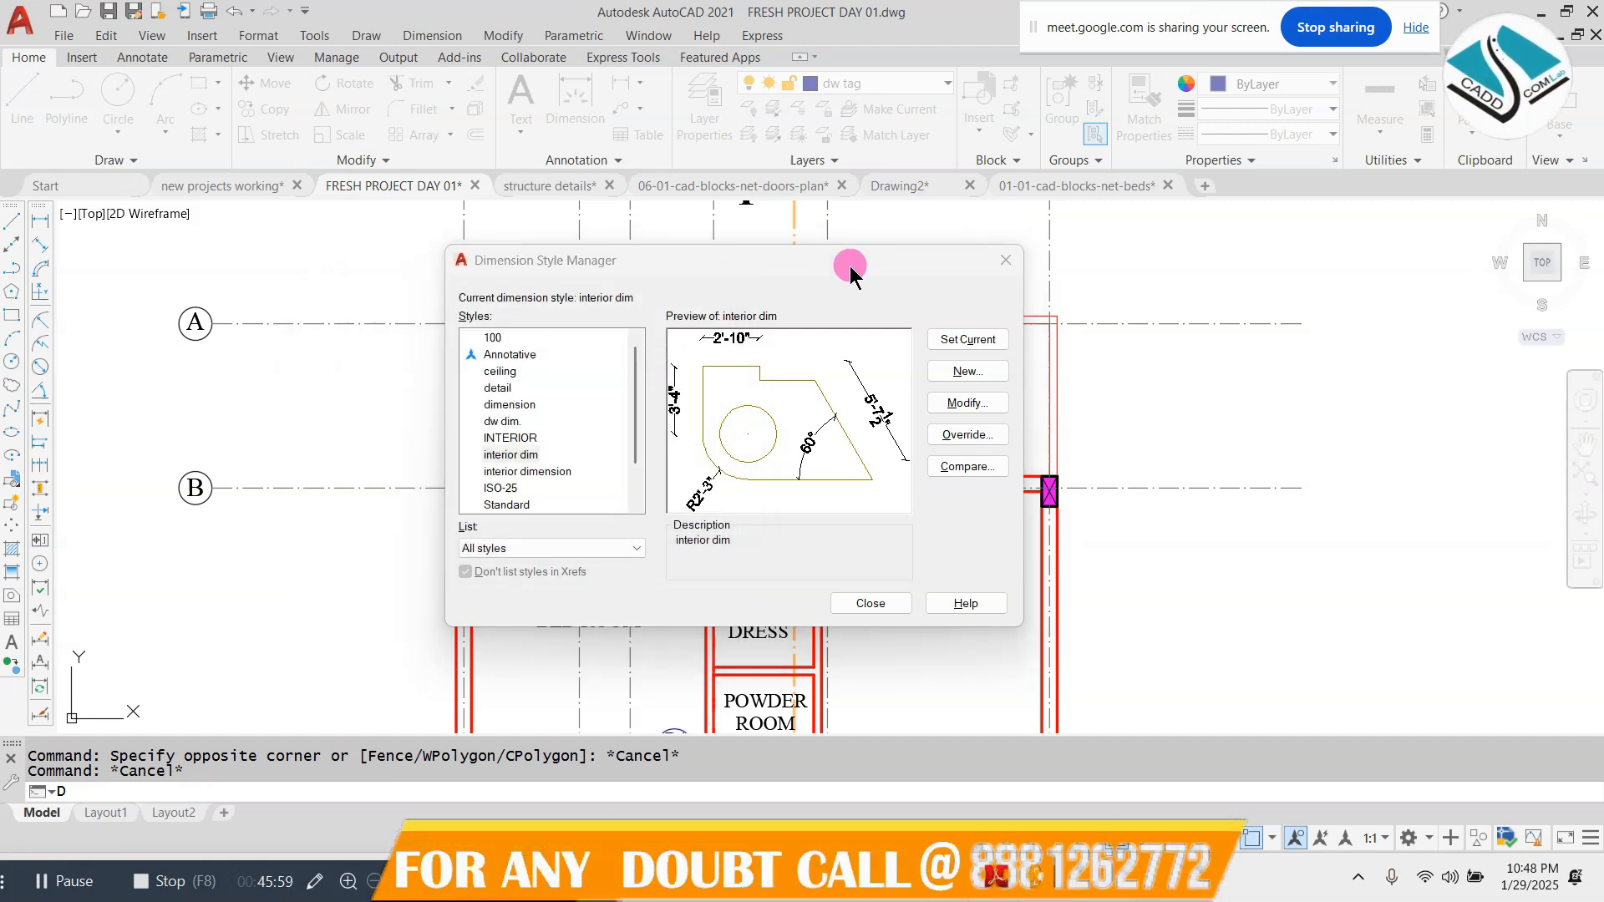
pyautogui.click(740, 146)
pyautogui.click(698, 187)
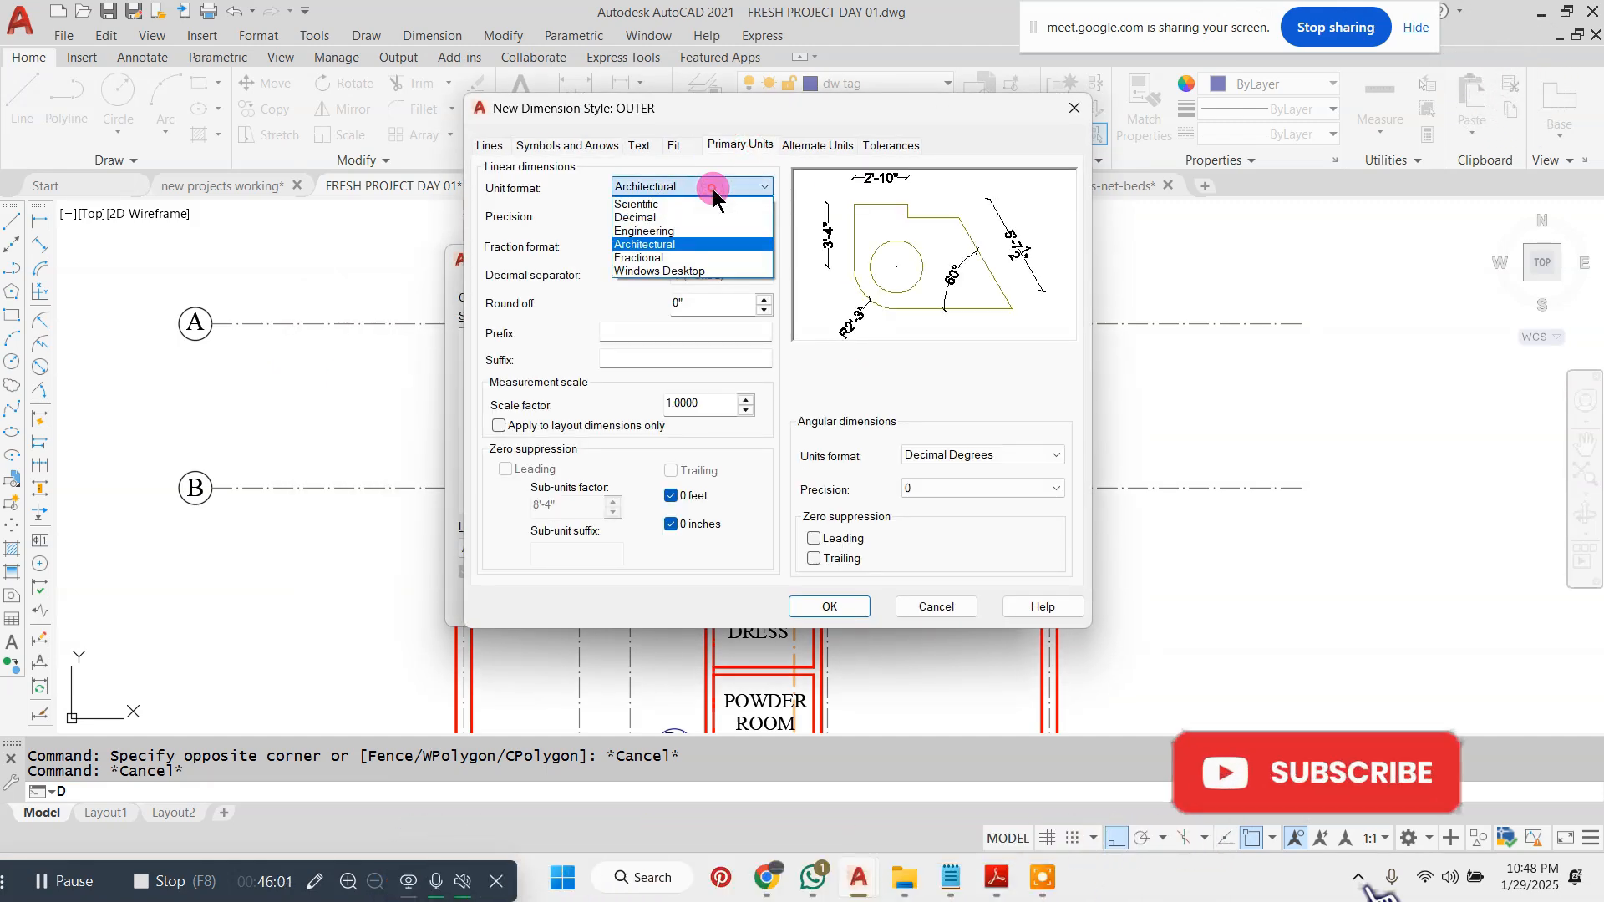
pyautogui.click(698, 187)
# - Set the Standard text style's font to Times New Roman CE and apply it
pyautogui.click(639, 146)
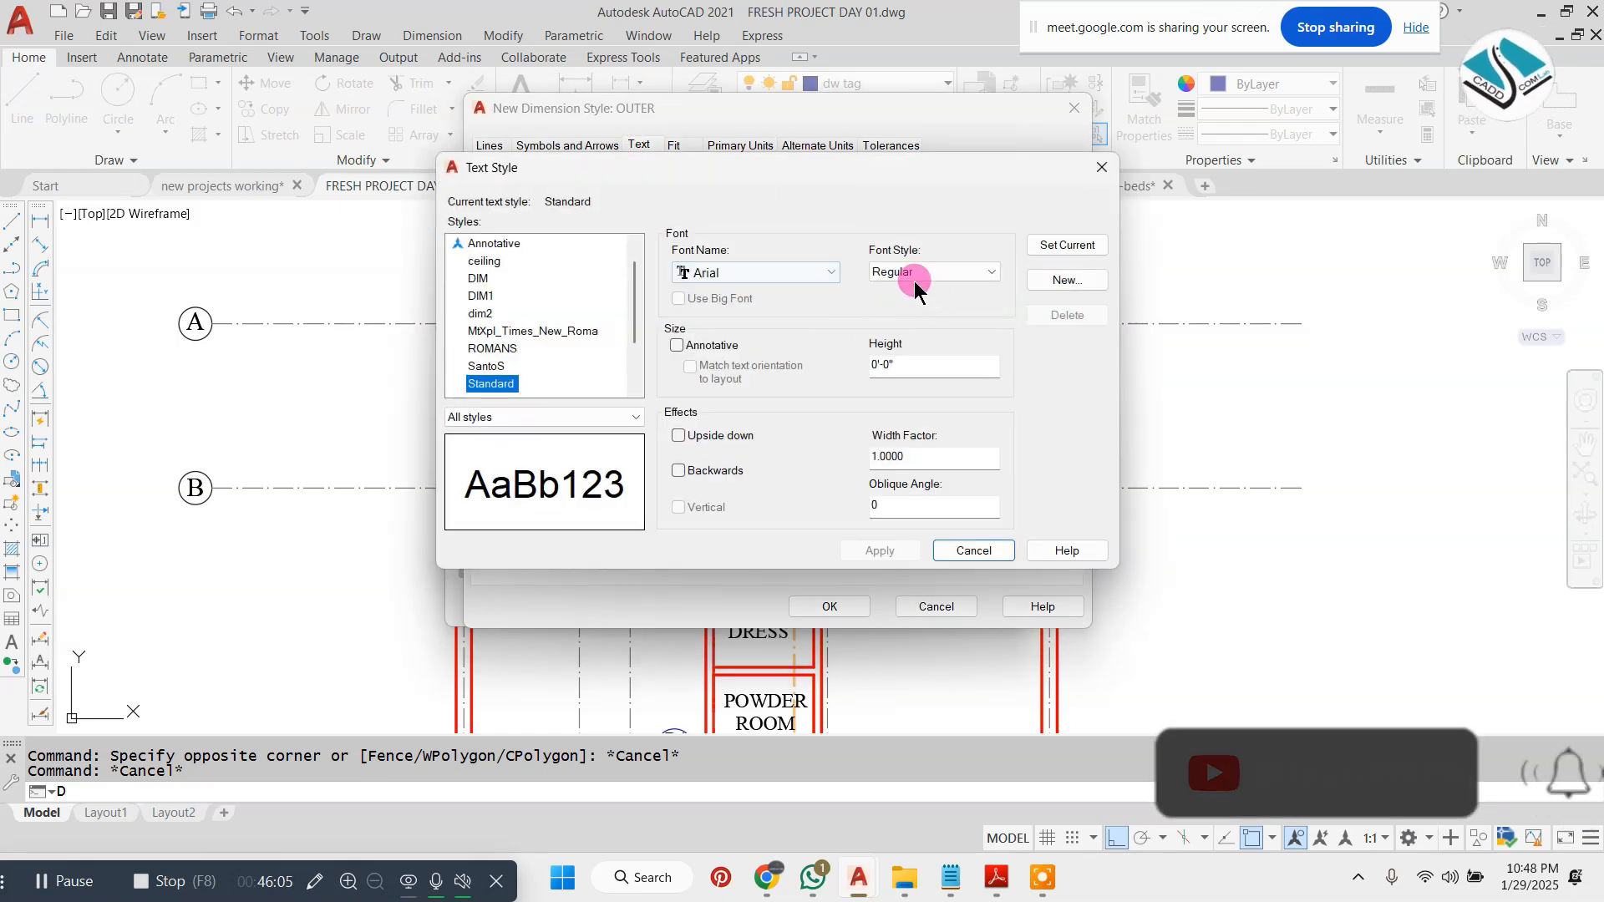
pyautogui.click(830, 272)
pyautogui.write('ti')
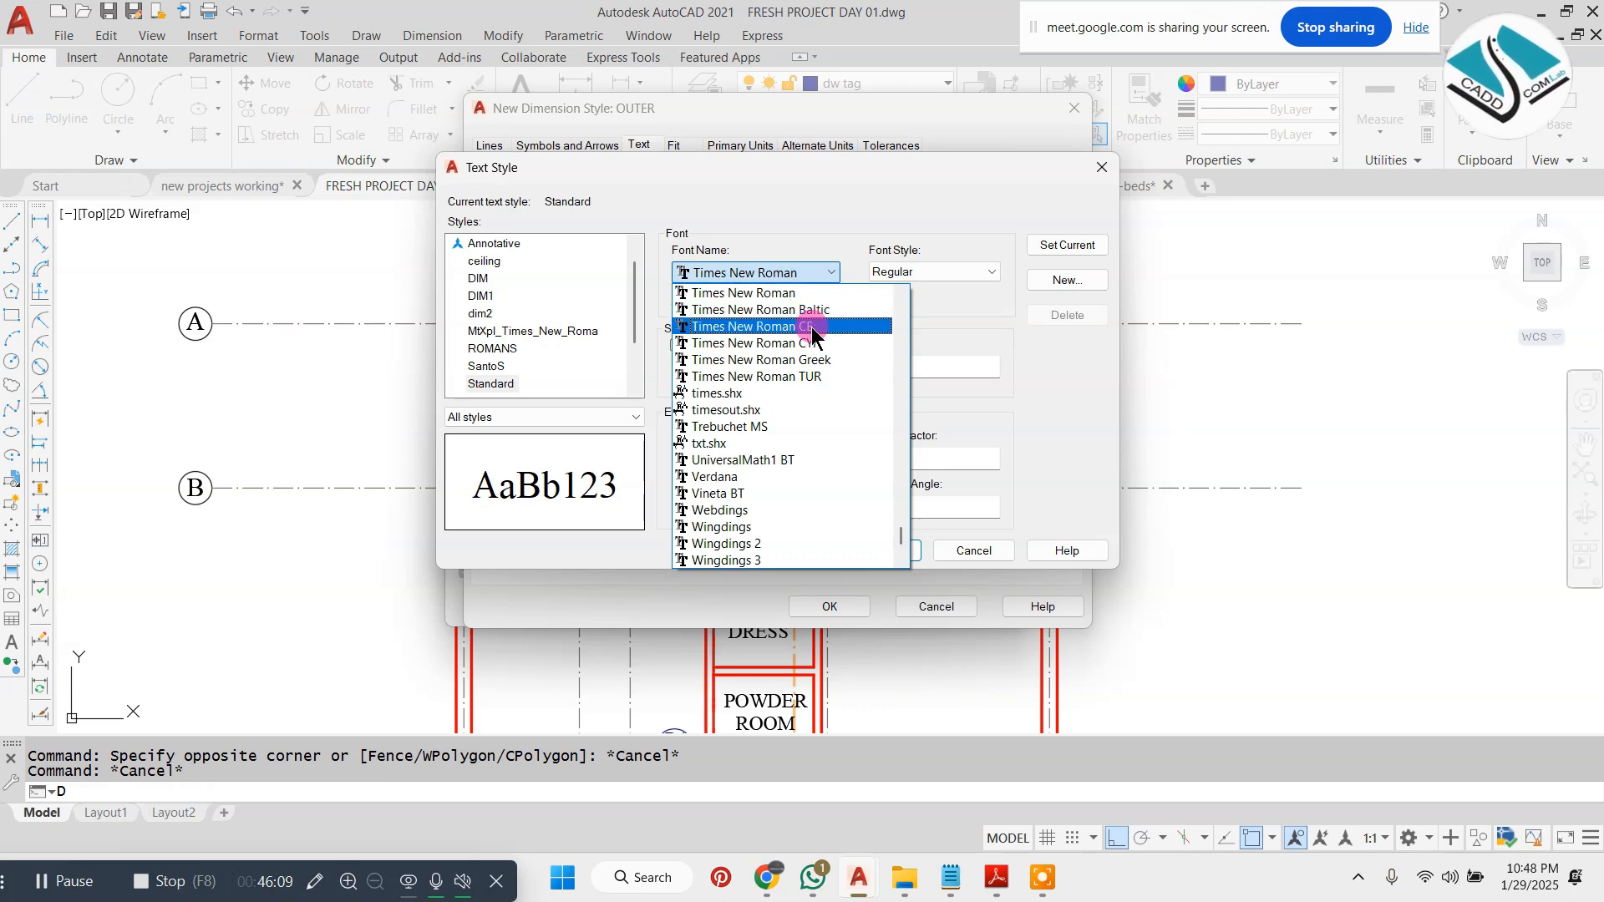
pyautogui.click(782, 326)
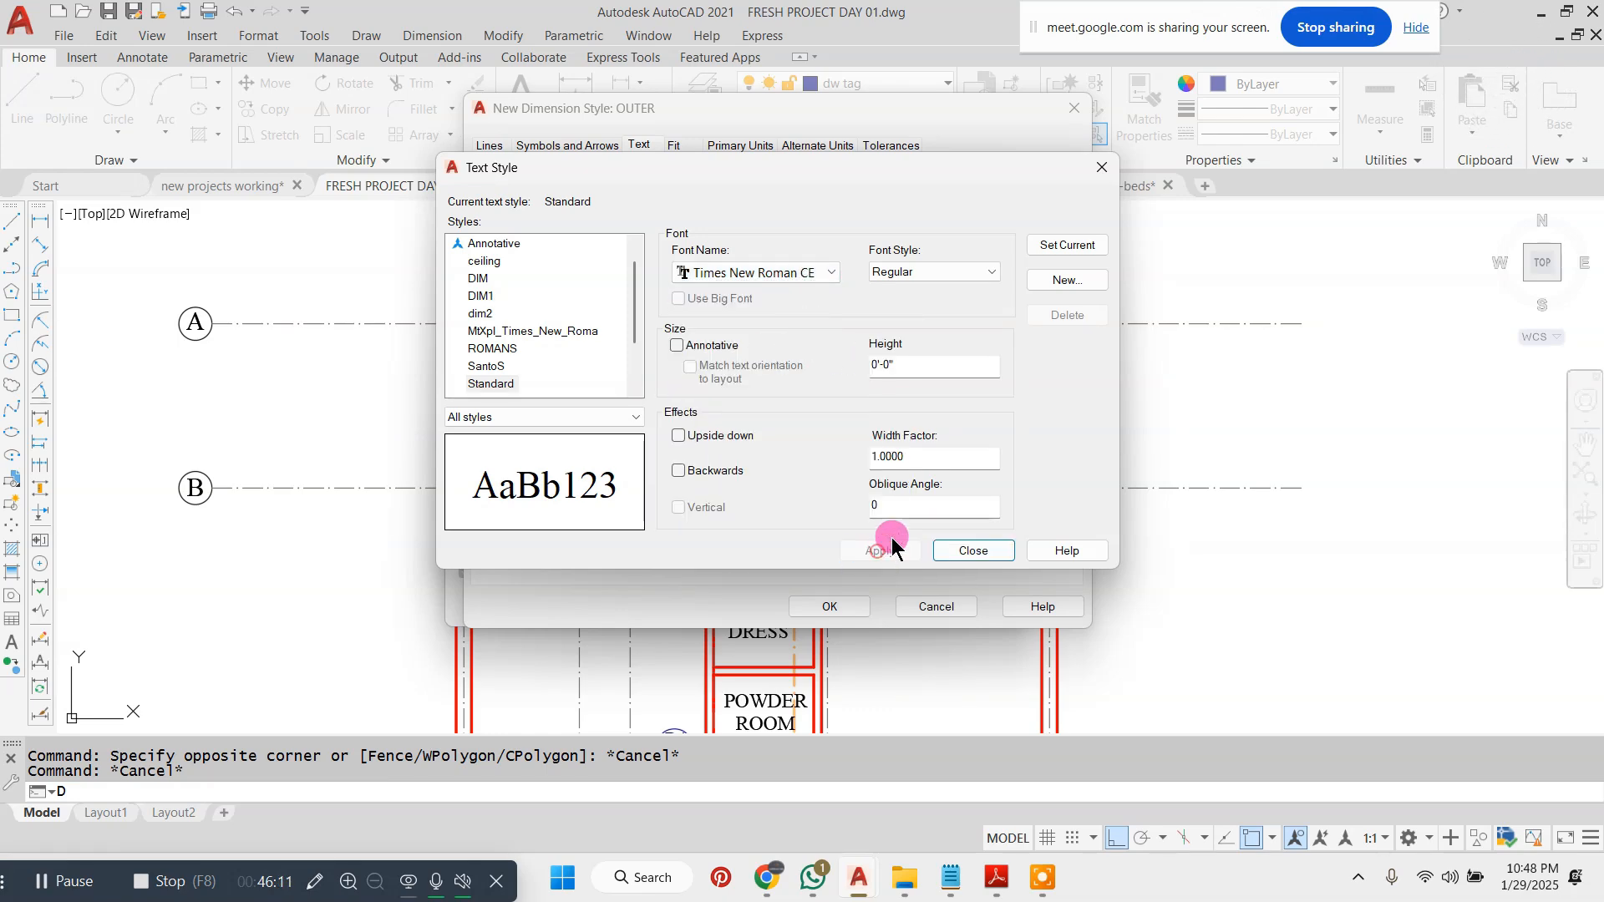
pyautogui.click(1099, 167)
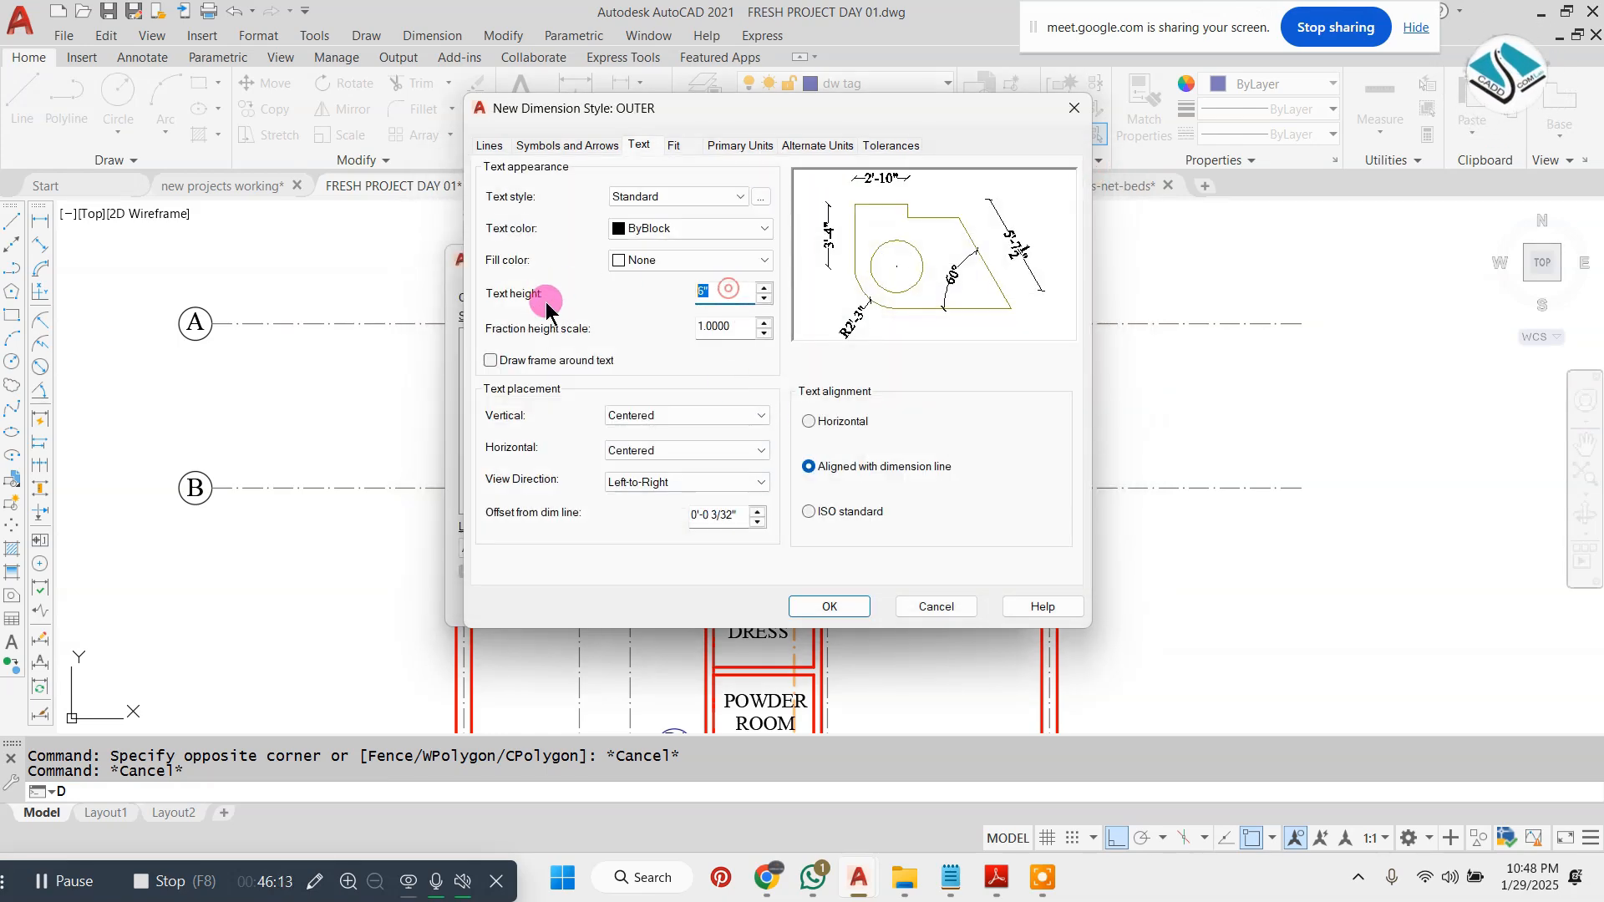
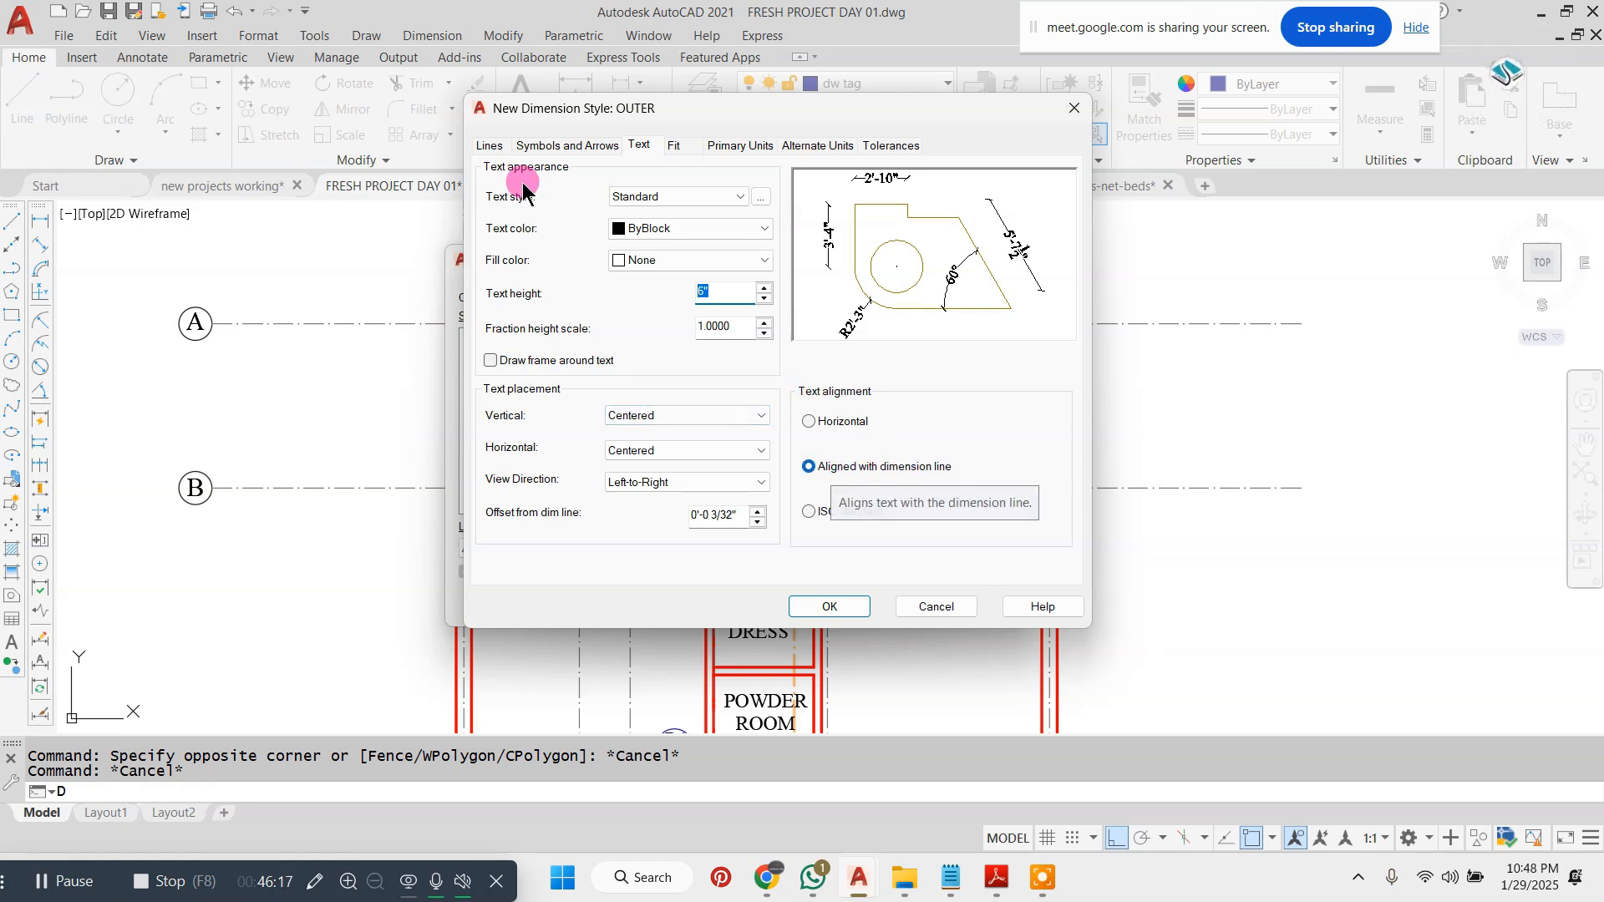
# - Try an arrow size of 4" for the OUTER style and close the dimension style dialogs
pyautogui.click(566, 145)
pyautogui.moveTo(483, 349); pyautogui.dragTo(445, 353)
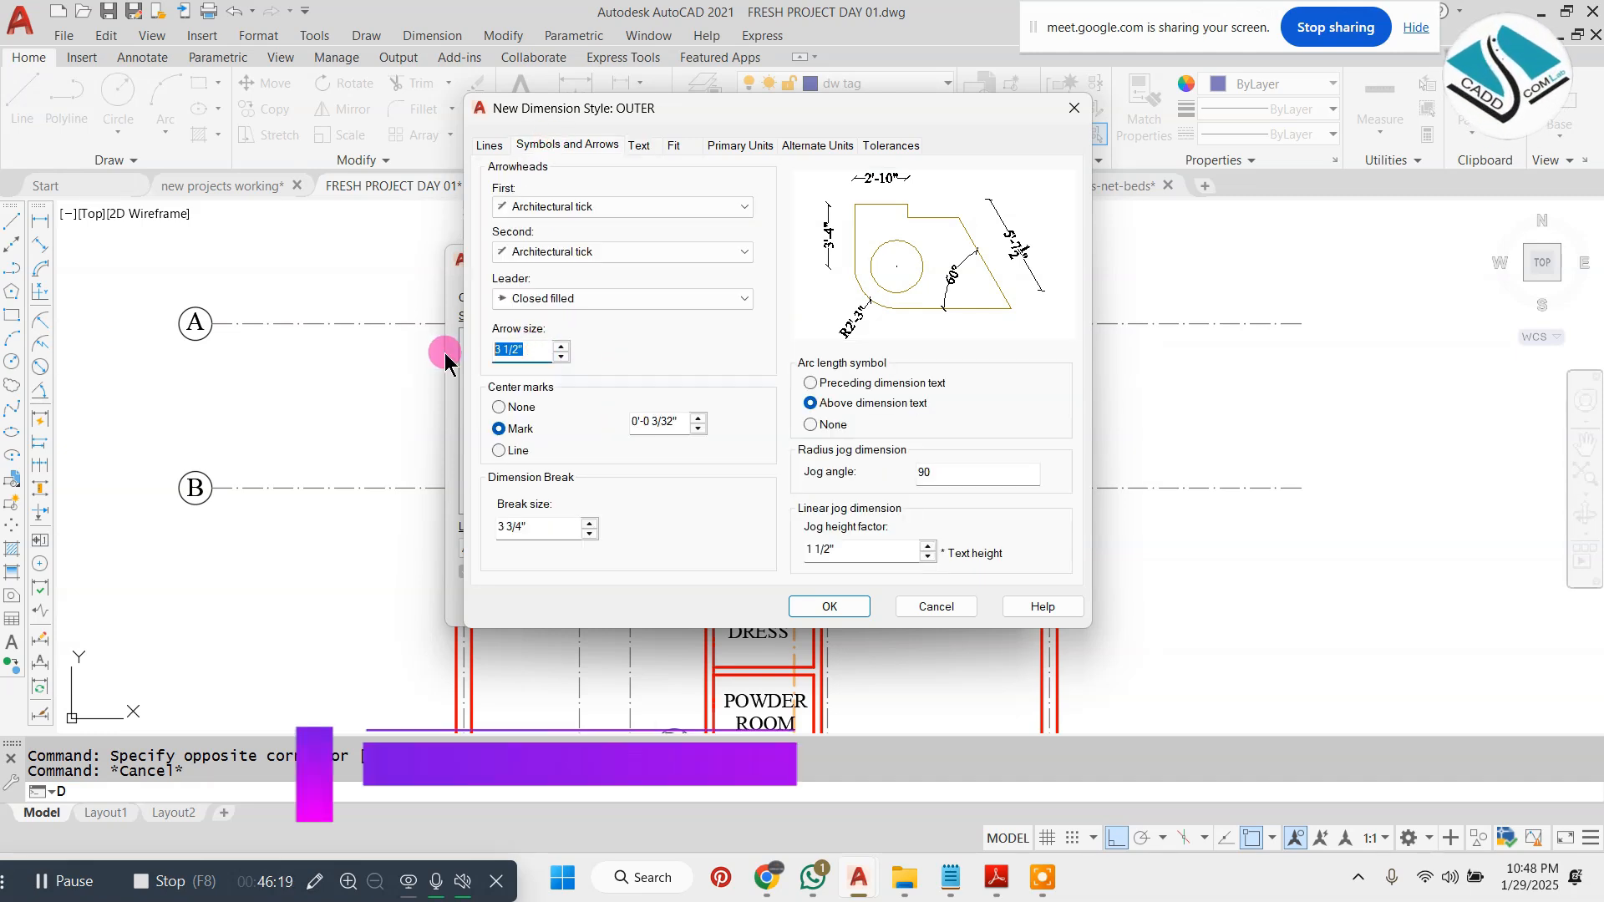
pyautogui.write('4"')
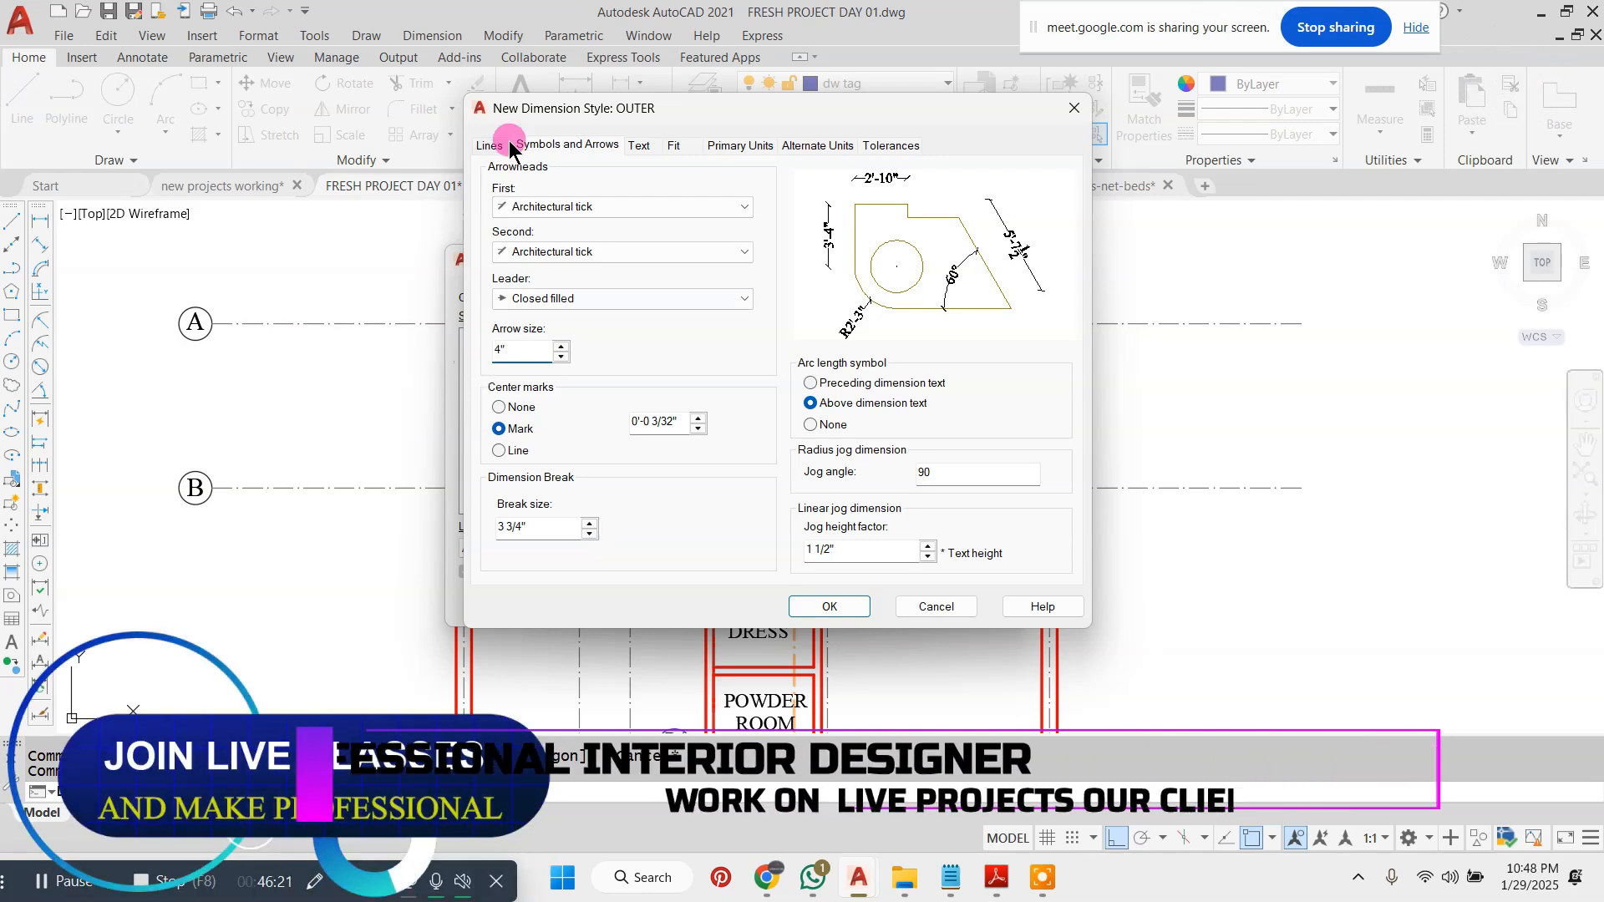
pyautogui.click(1074, 108)
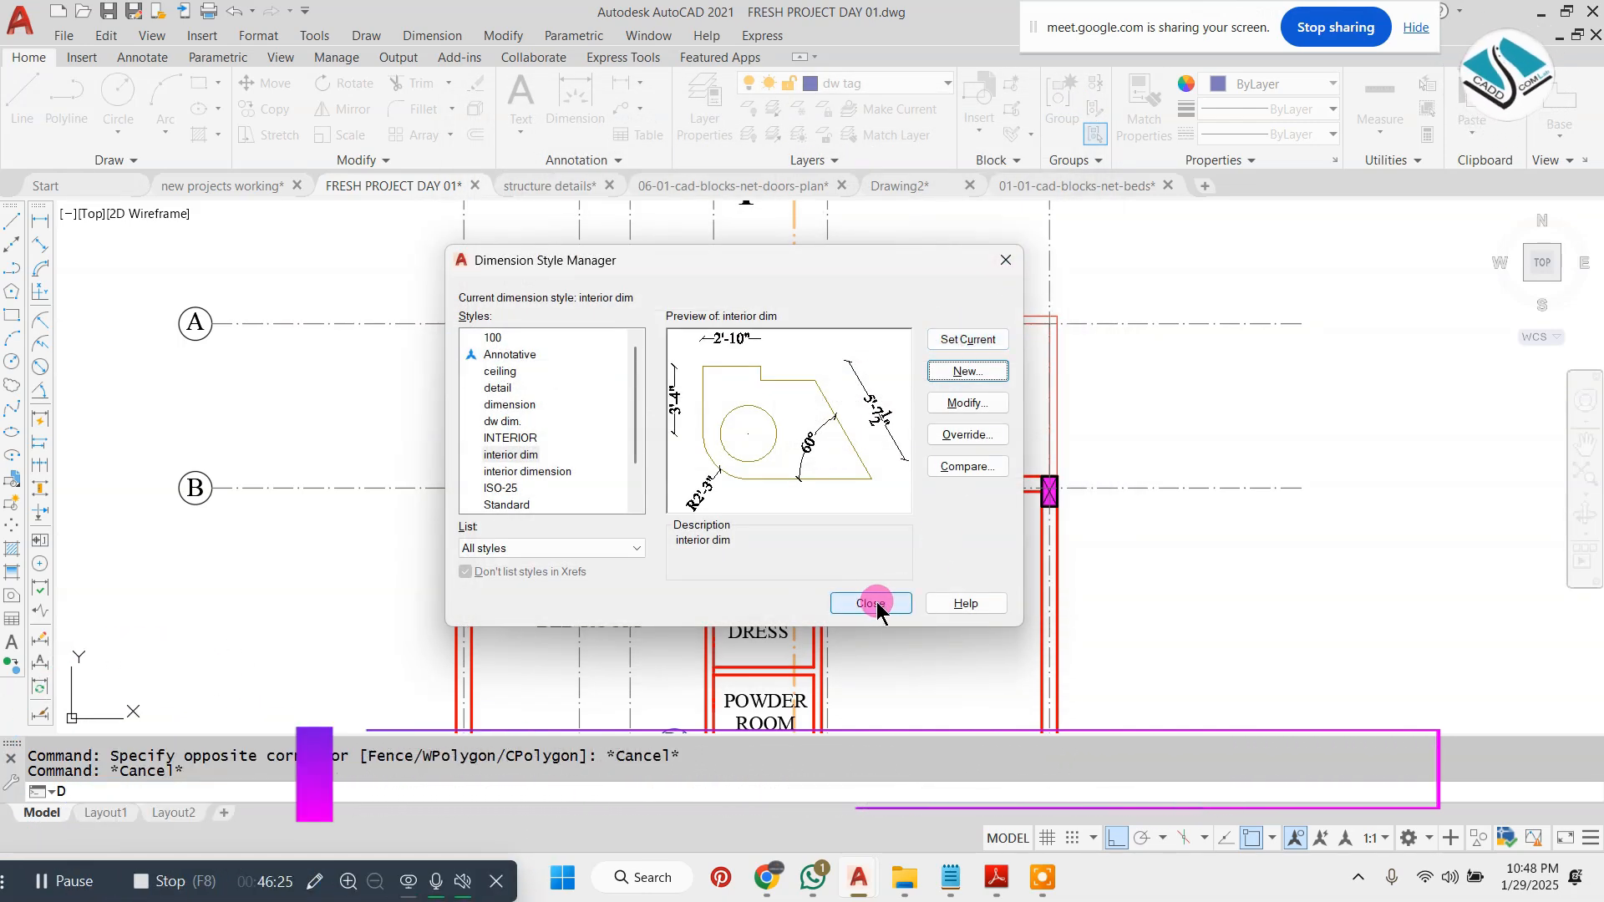
pyautogui.click(1004, 260)
# - Add a linear dimension for the plan's overall width above the rear setback, from one outer corner to the other
pyautogui.click(443, 35)
pyautogui.click(462, 94)
pyautogui.scroll(4, 552, 290)
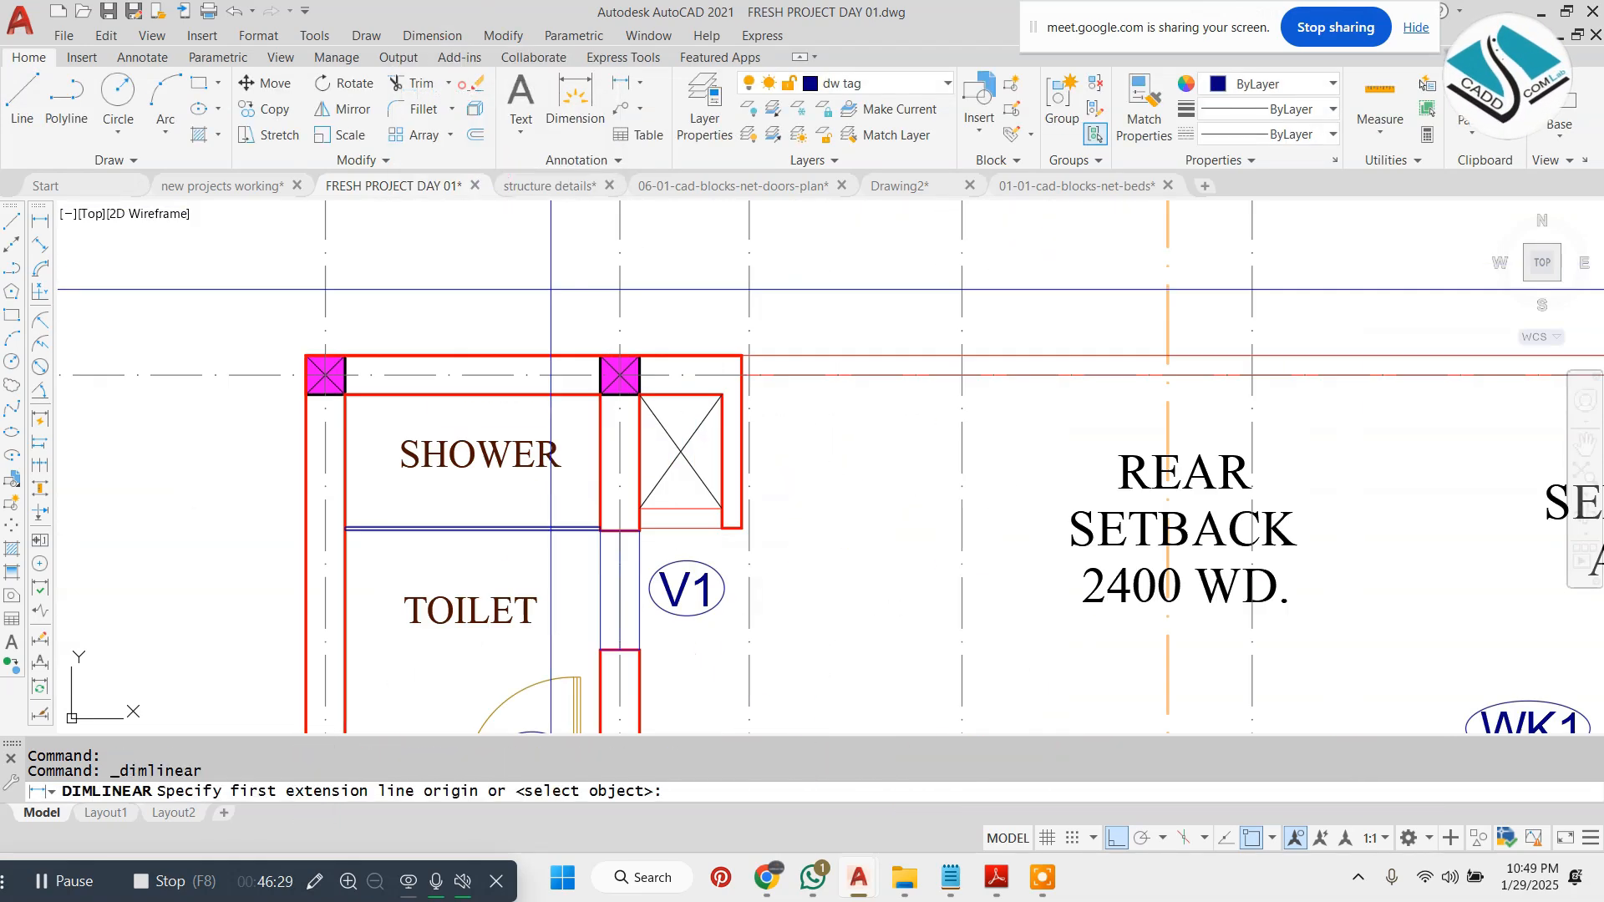
pyautogui.click(455, 316)
pyautogui.scroll(-2, 503, 375)
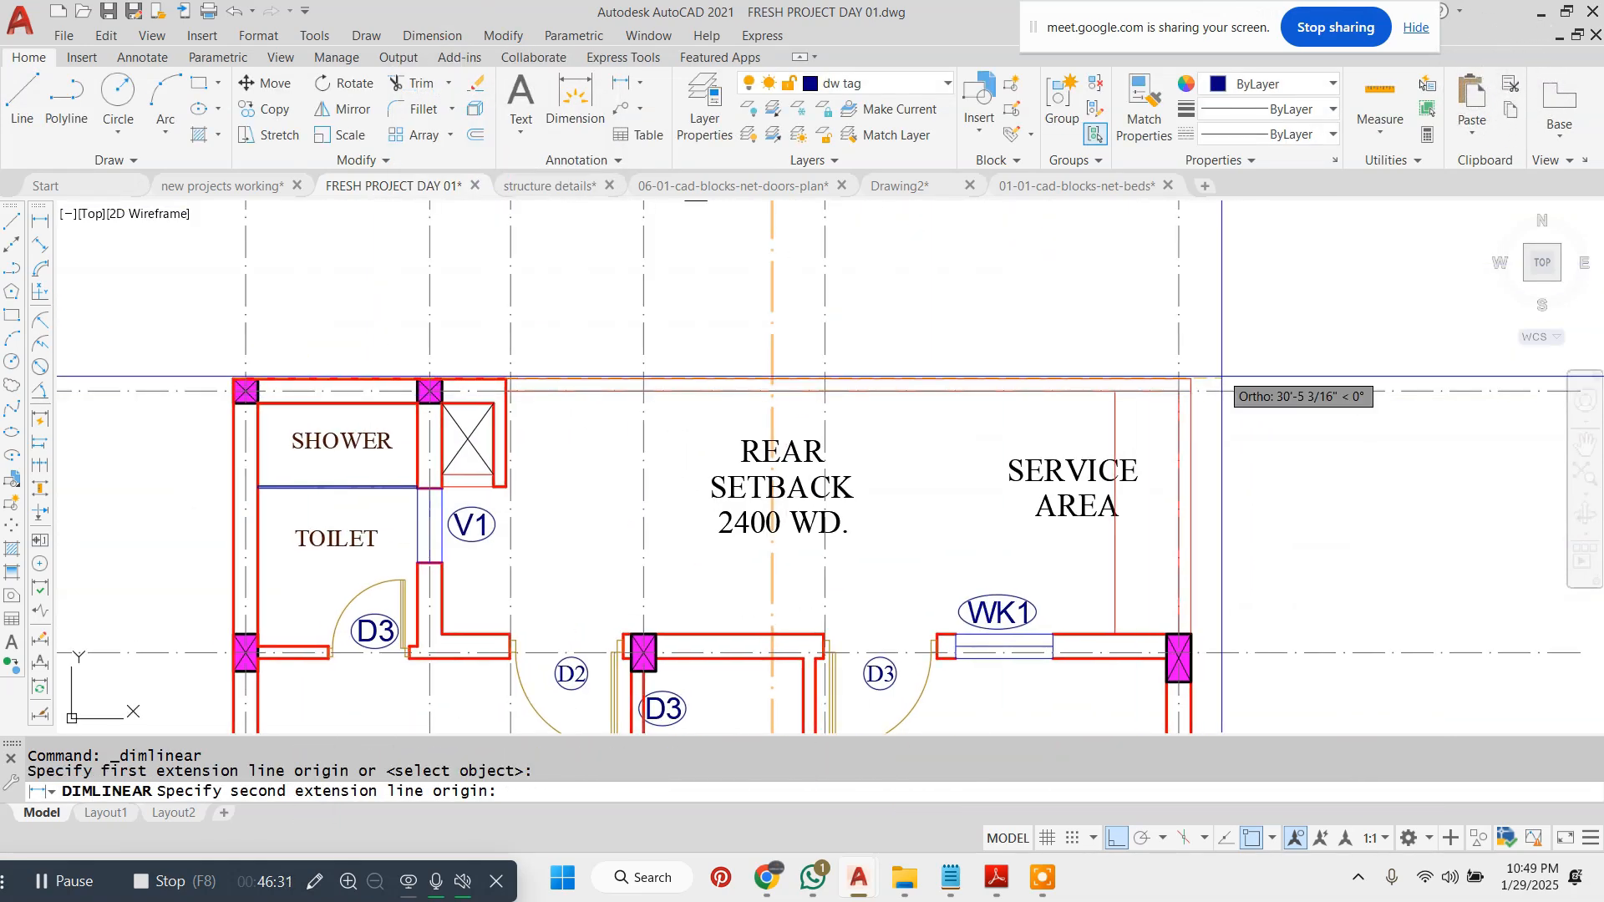
pyautogui.click(1190, 380)
pyautogui.click(1024, 299)
# - Add a linear dimension between grid lines 01 and 02 above the shower, below the overall width dimension
pyautogui.press('Return')
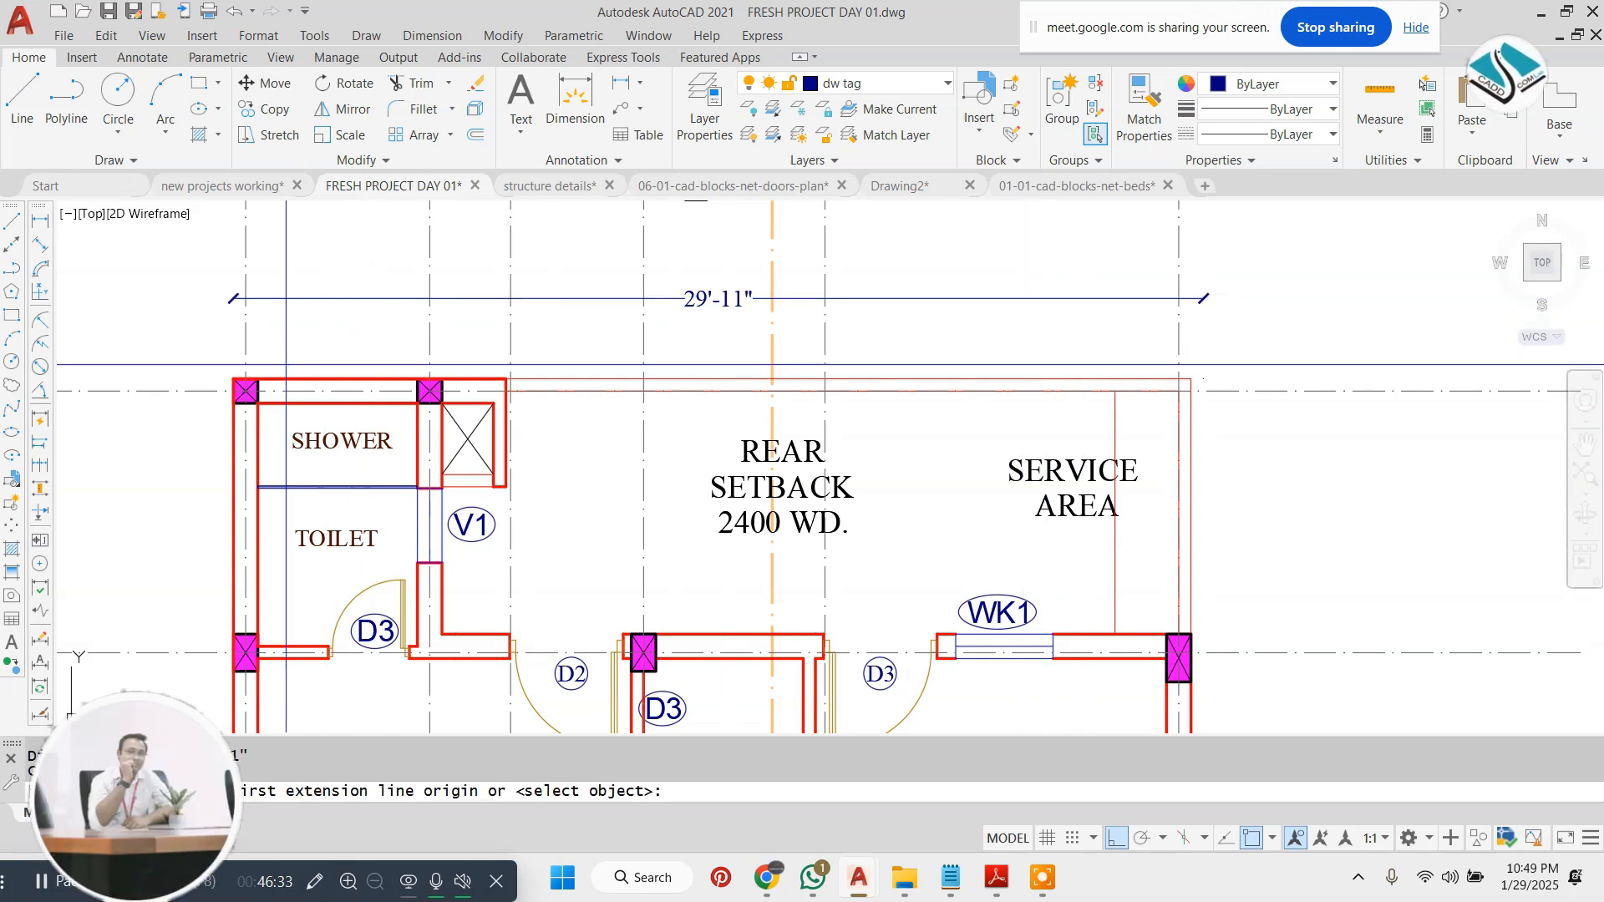
pyautogui.scroll(2, 247, 378)
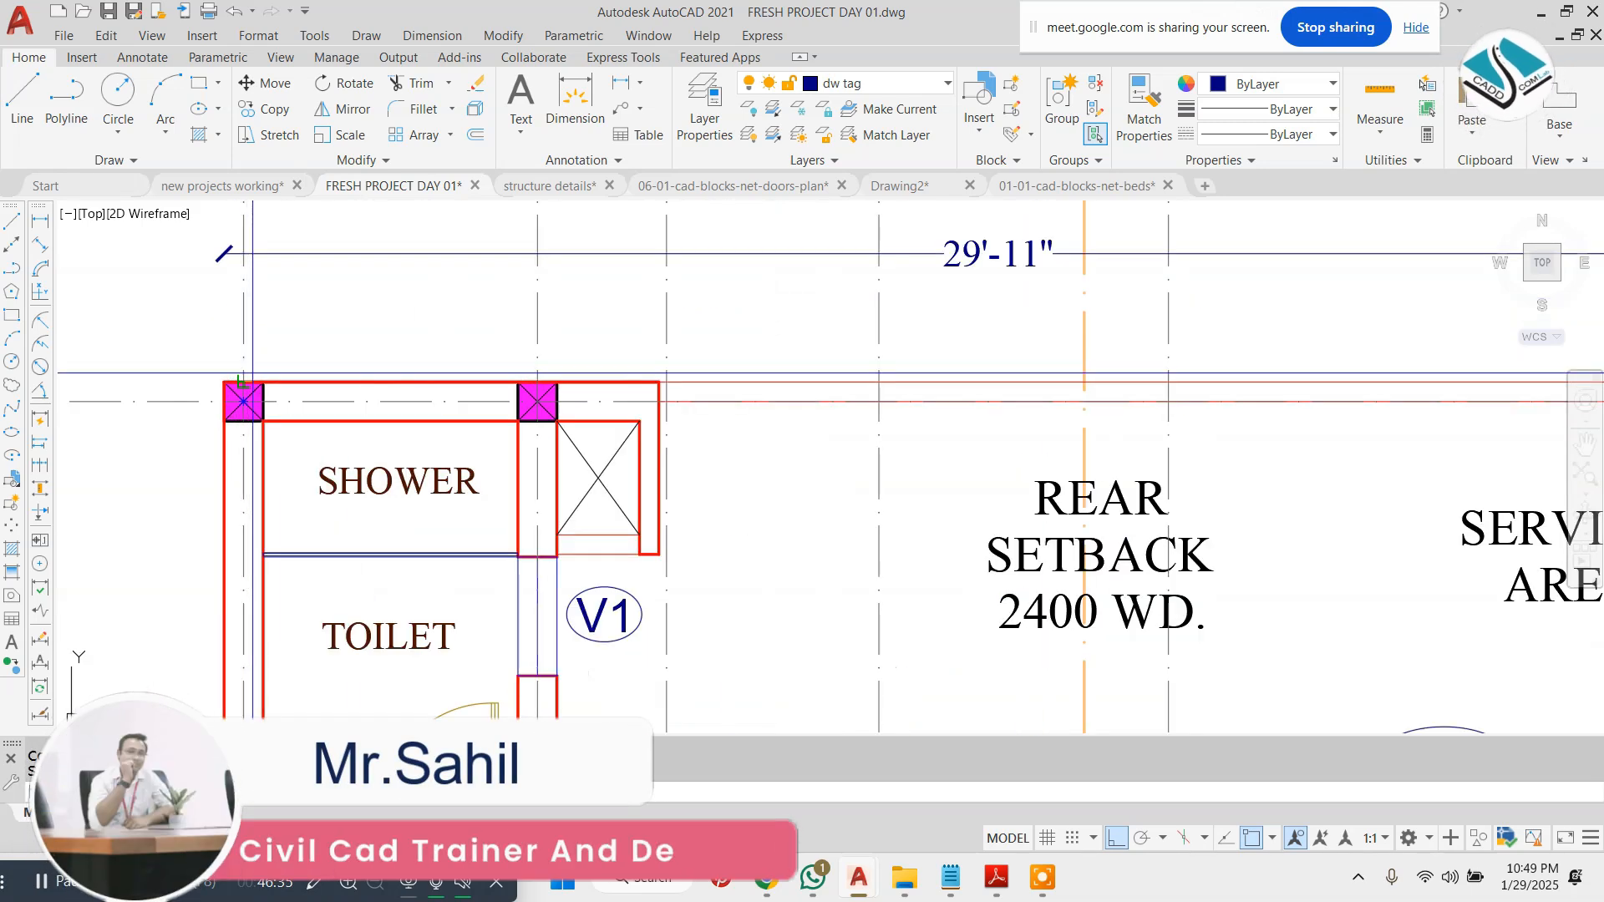
pyautogui.click(536, 394)
pyautogui.click(243, 401)
pyautogui.click(466, 326)
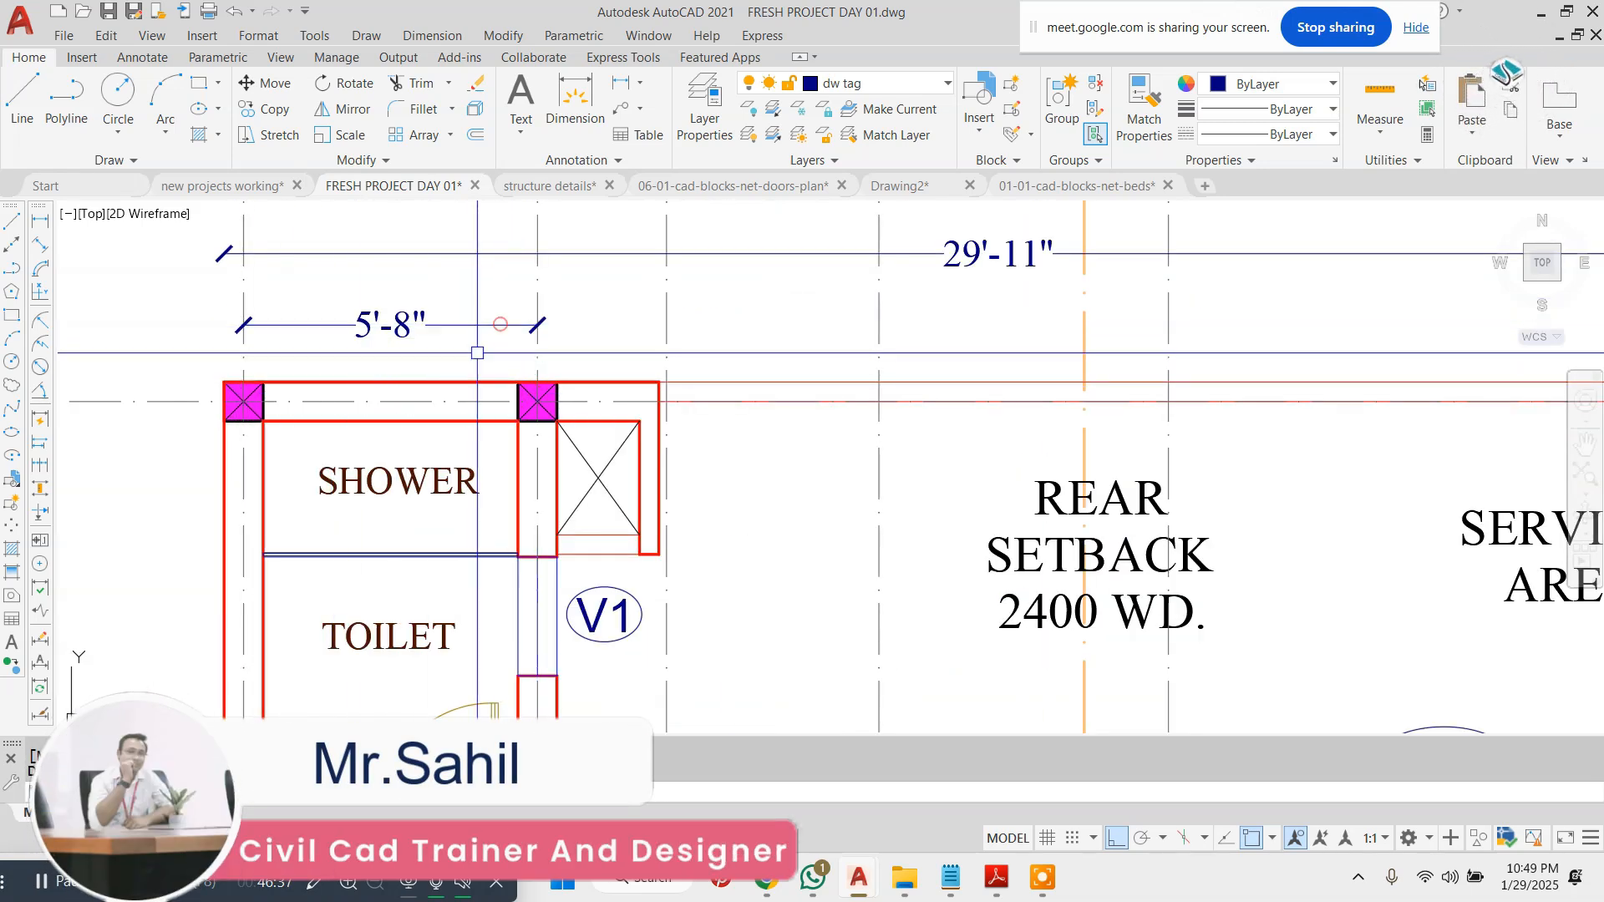
# - Continue the dimension chain above the plan from grid line 02 across the remaining vertical grid lines to the service area's outer side
pyautogui.click(443, 35)
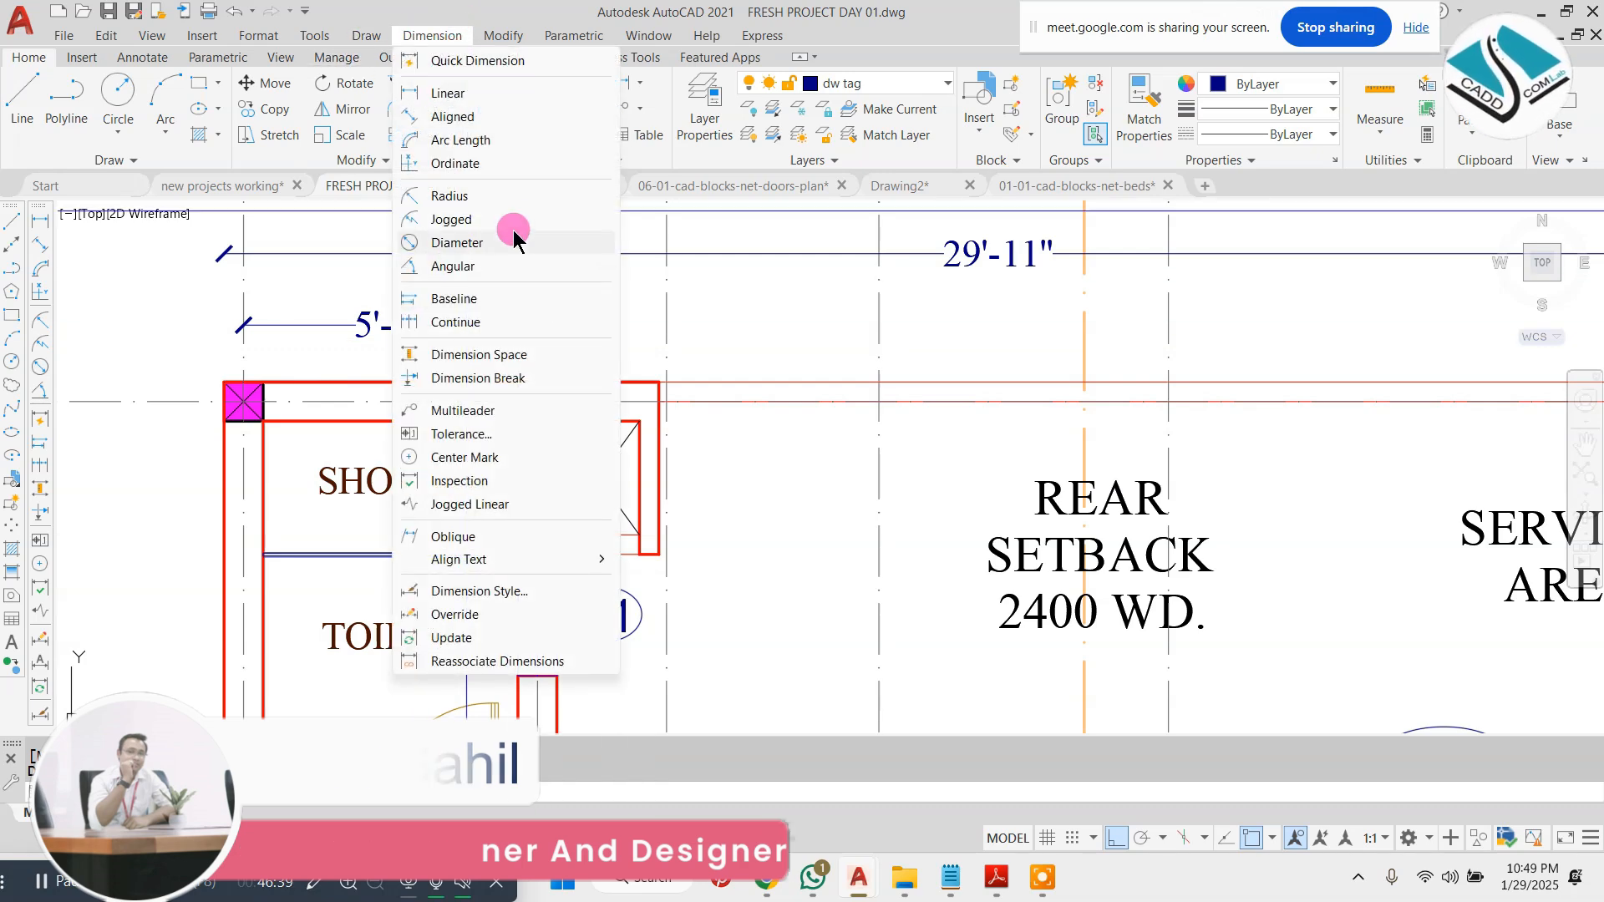
pyautogui.click(538, 322)
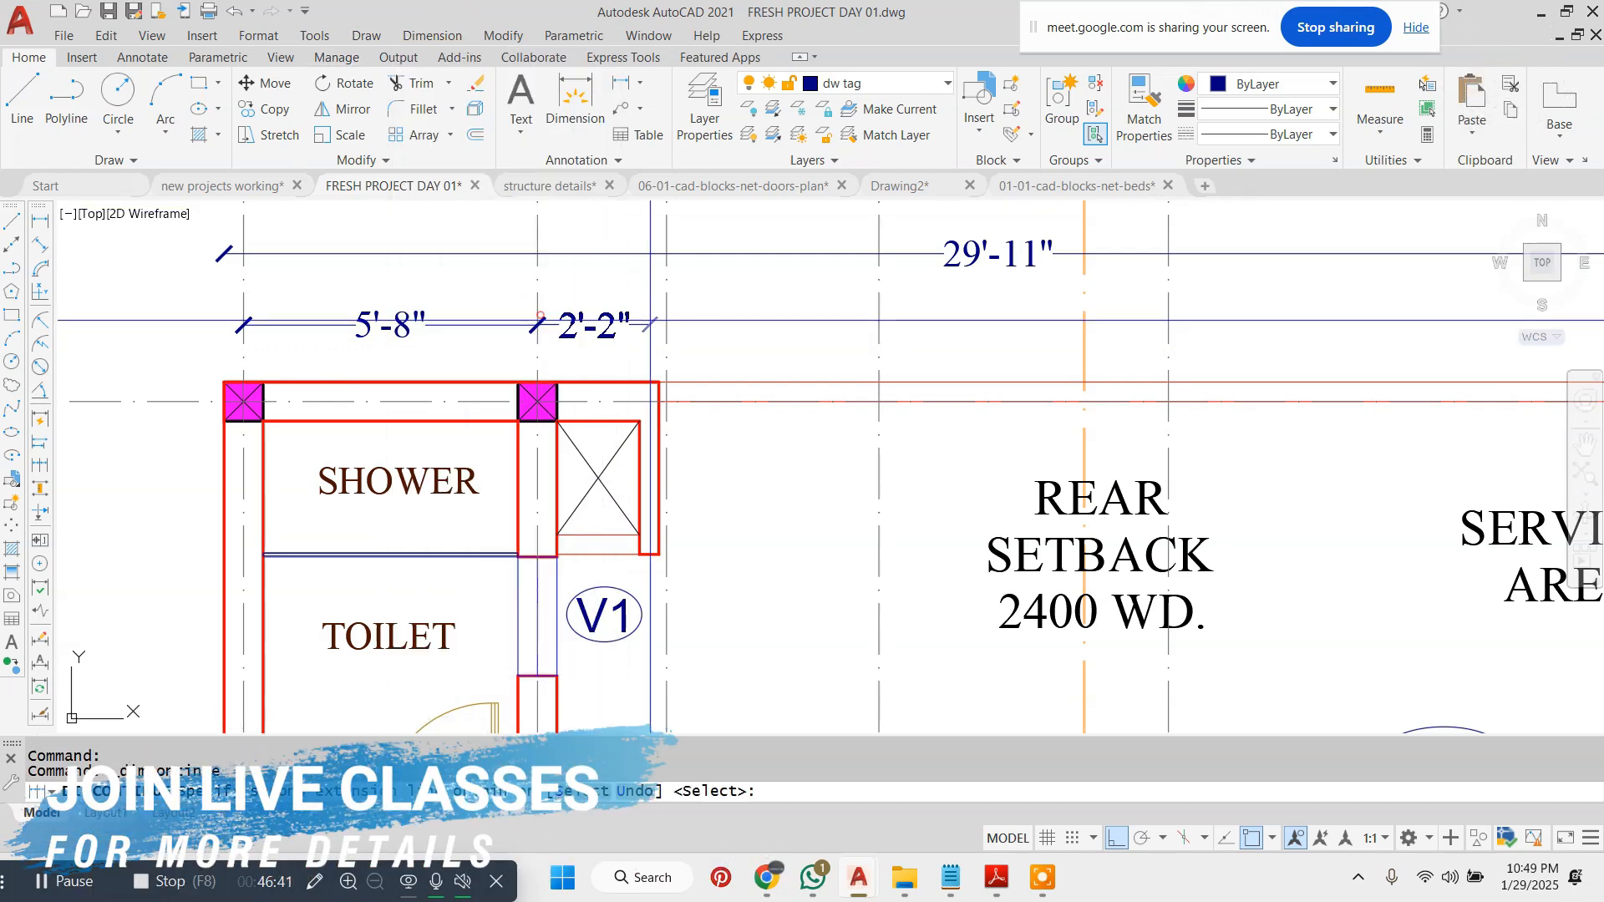
pyautogui.click(667, 218)
pyautogui.click(879, 326)
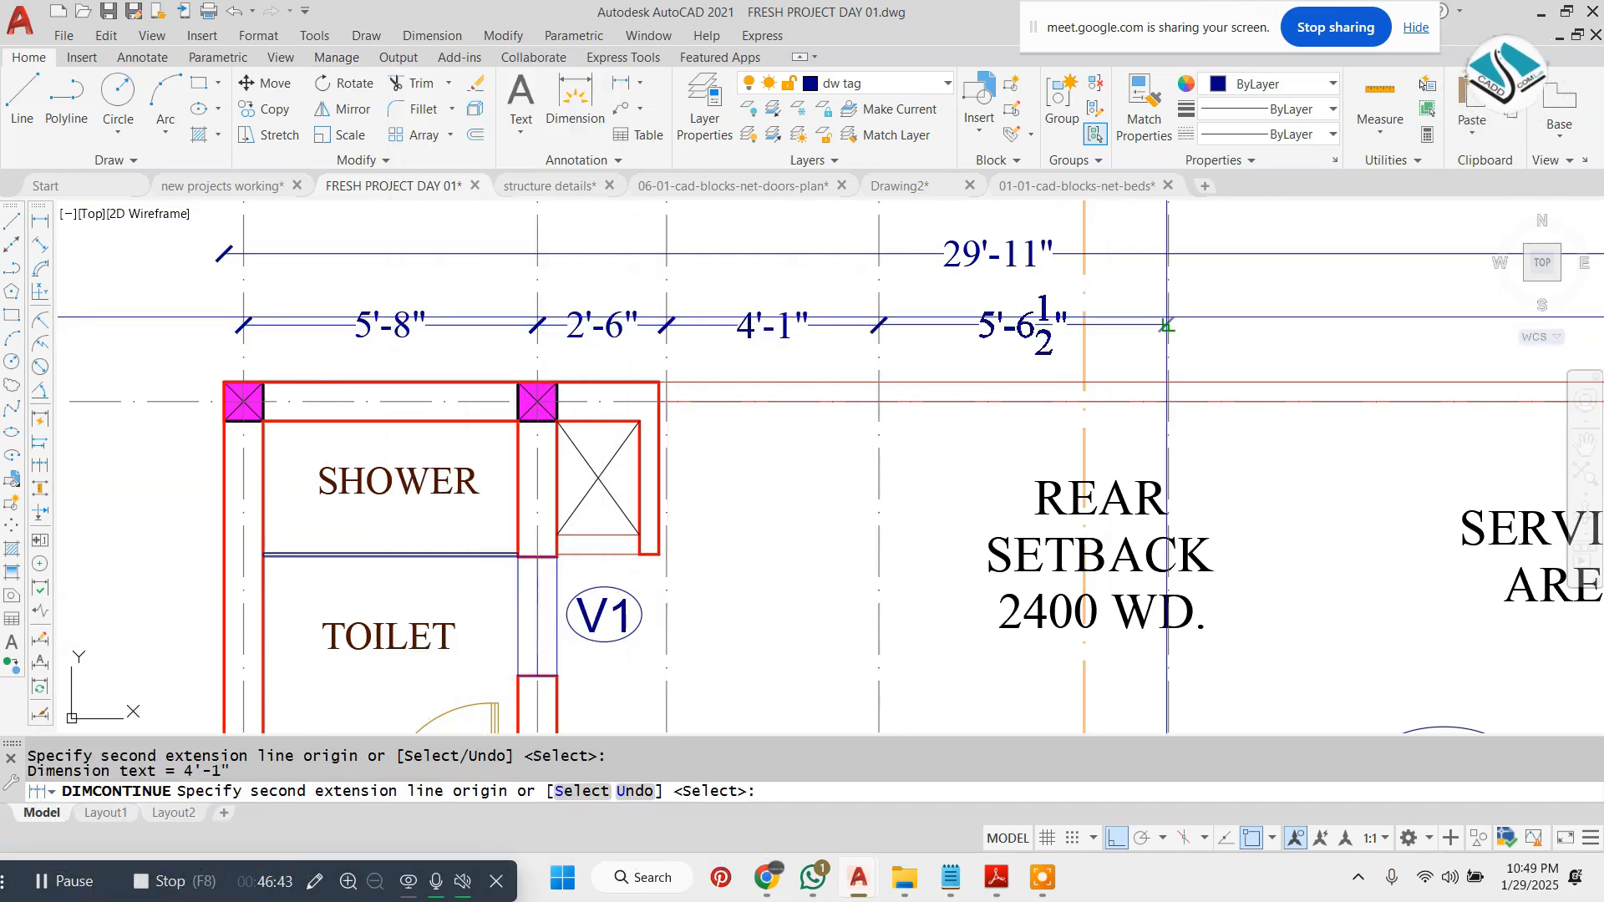
pyautogui.click(1168, 325)
pyautogui.moveTo(1168, 326); pyautogui.dragTo(562, 331, button='middle')
pyautogui.click(1127, 326)
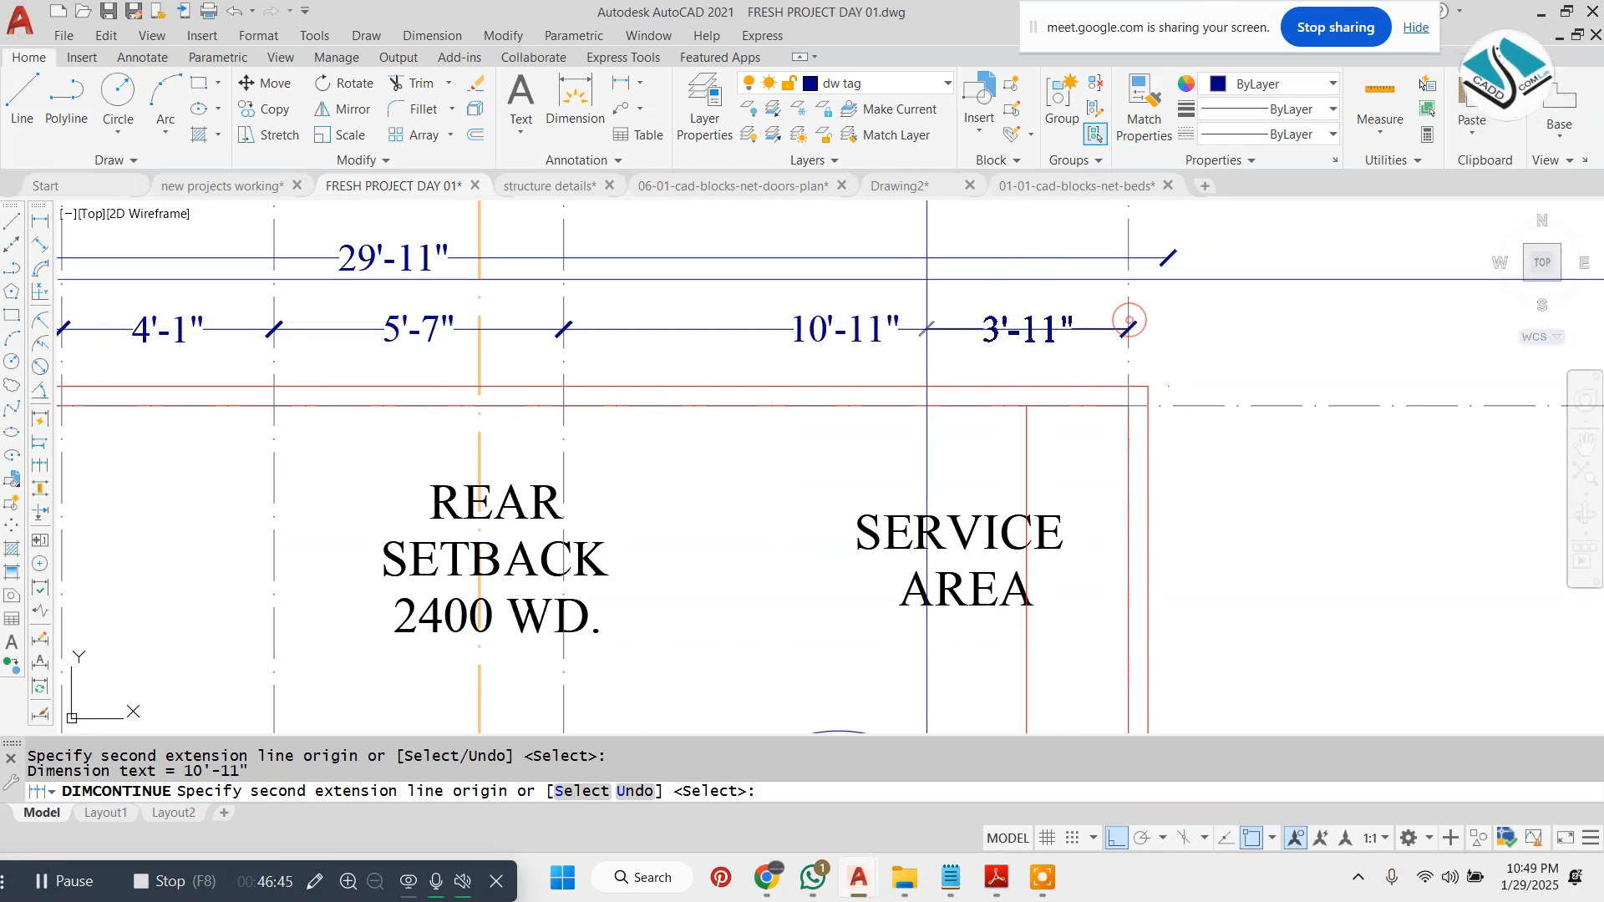
pyautogui.press('Escape')
# - Add a vertical linear dimension for the plan's overall length beside its outer wall, from the shower corner to the front lawn corner
pyautogui.scroll(-8, 733, 365)
pyautogui.scroll(4, 733, 365)
pyautogui.click(432, 35)
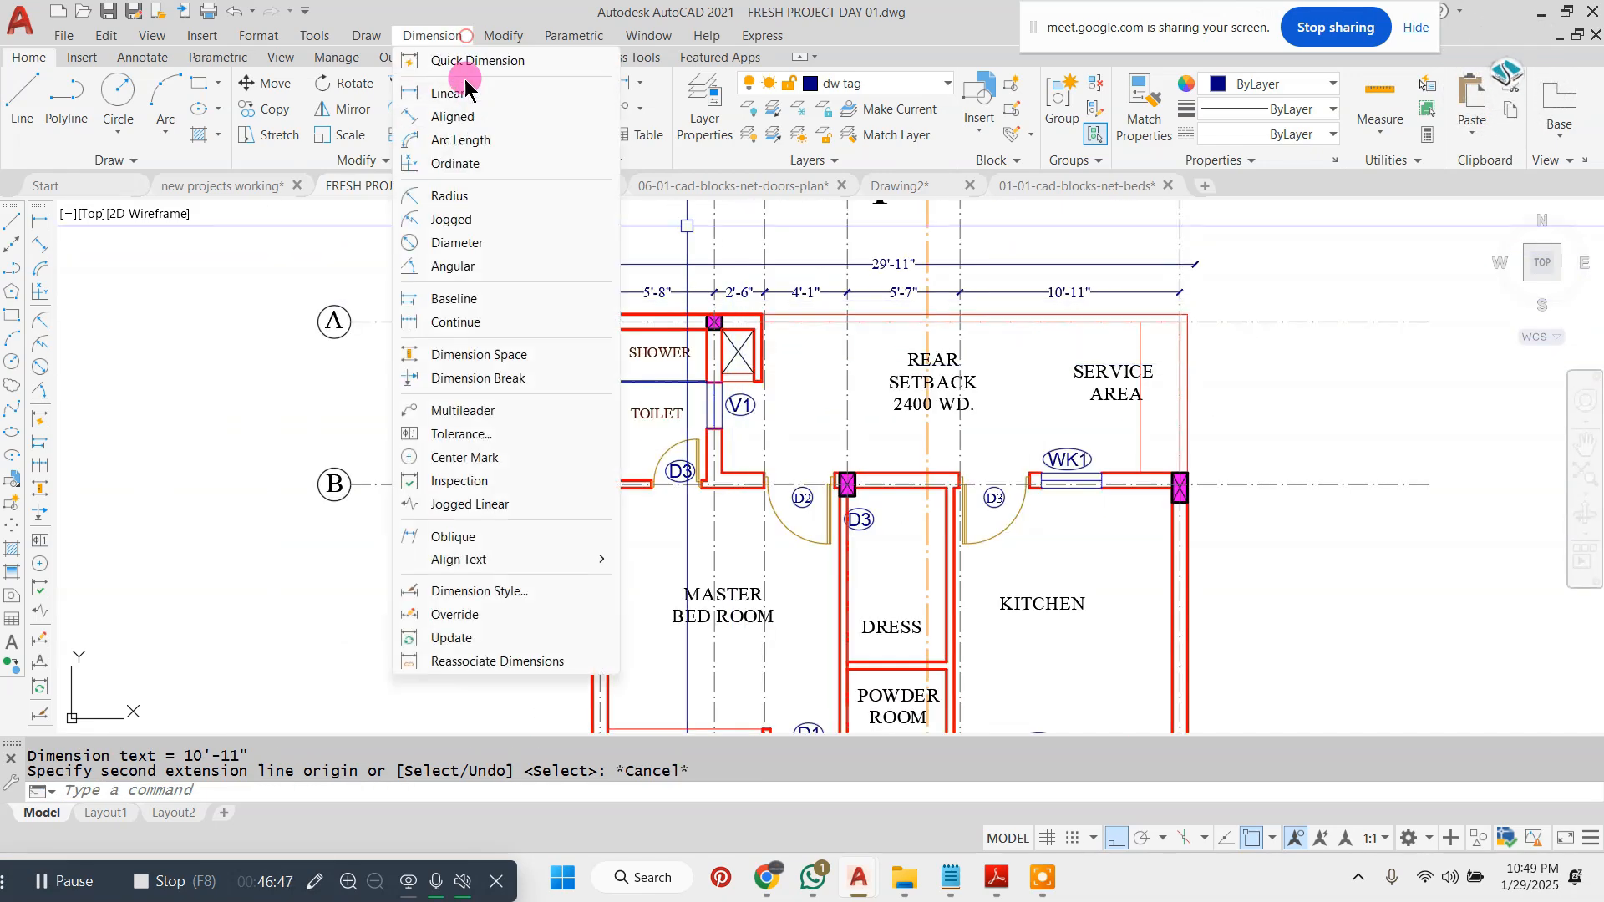
pyautogui.click(468, 86)
pyautogui.scroll(6, 518, 290)
pyautogui.click(543, 278)
pyautogui.scroll(-5, 543, 278)
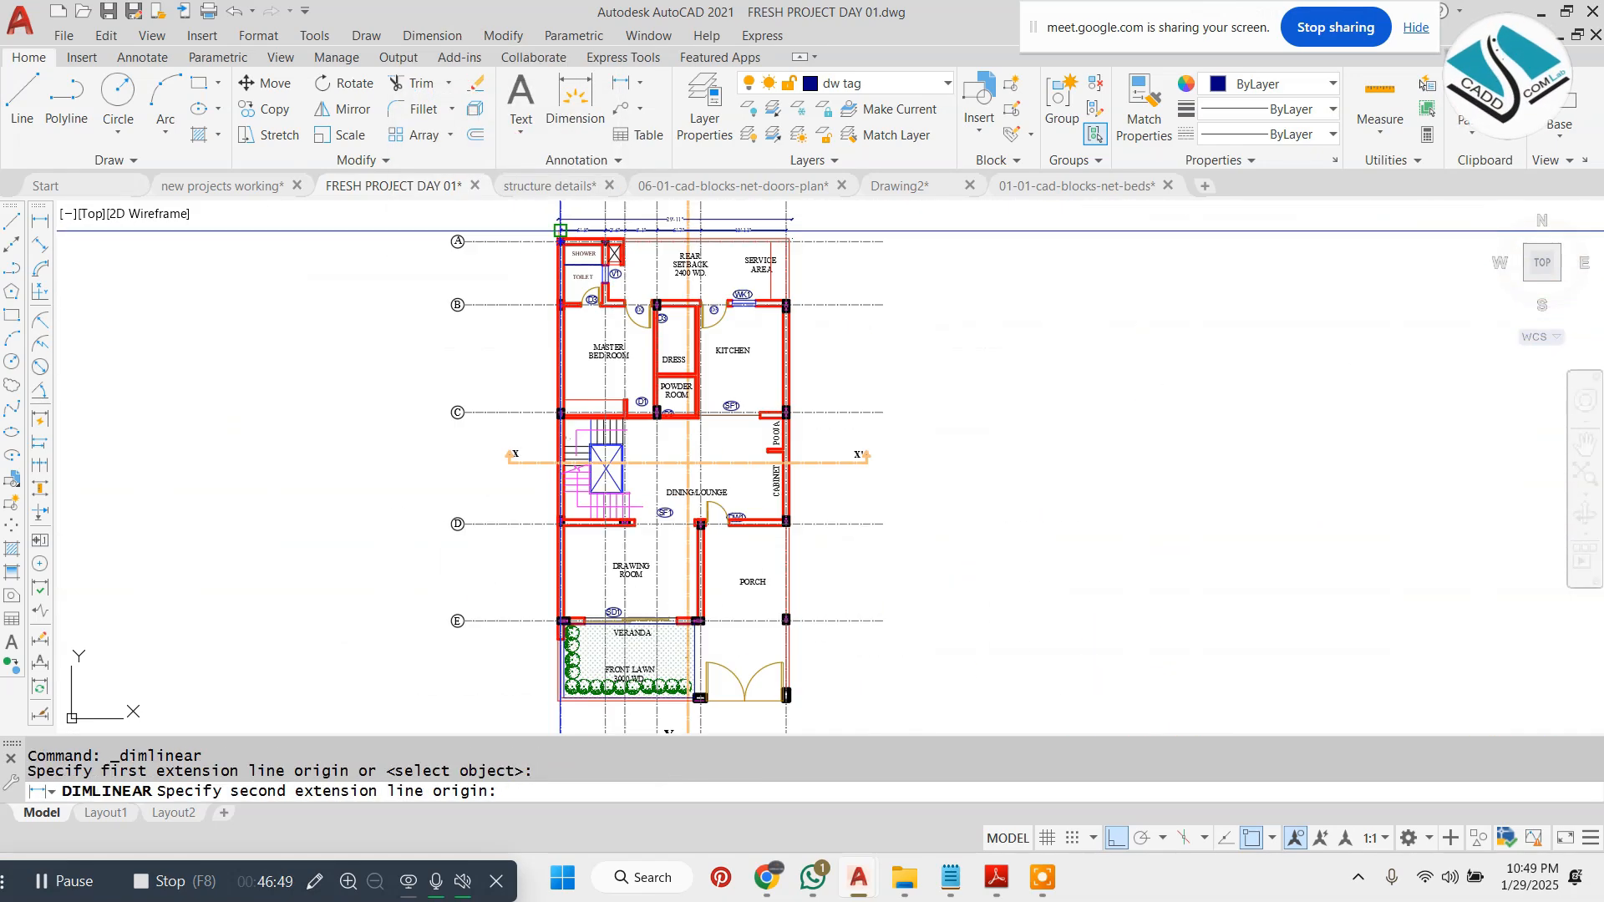
pyautogui.scroll(4, 541, 661)
pyautogui.moveTo(541, 662); pyautogui.dragTo(561, 453, button='middle')
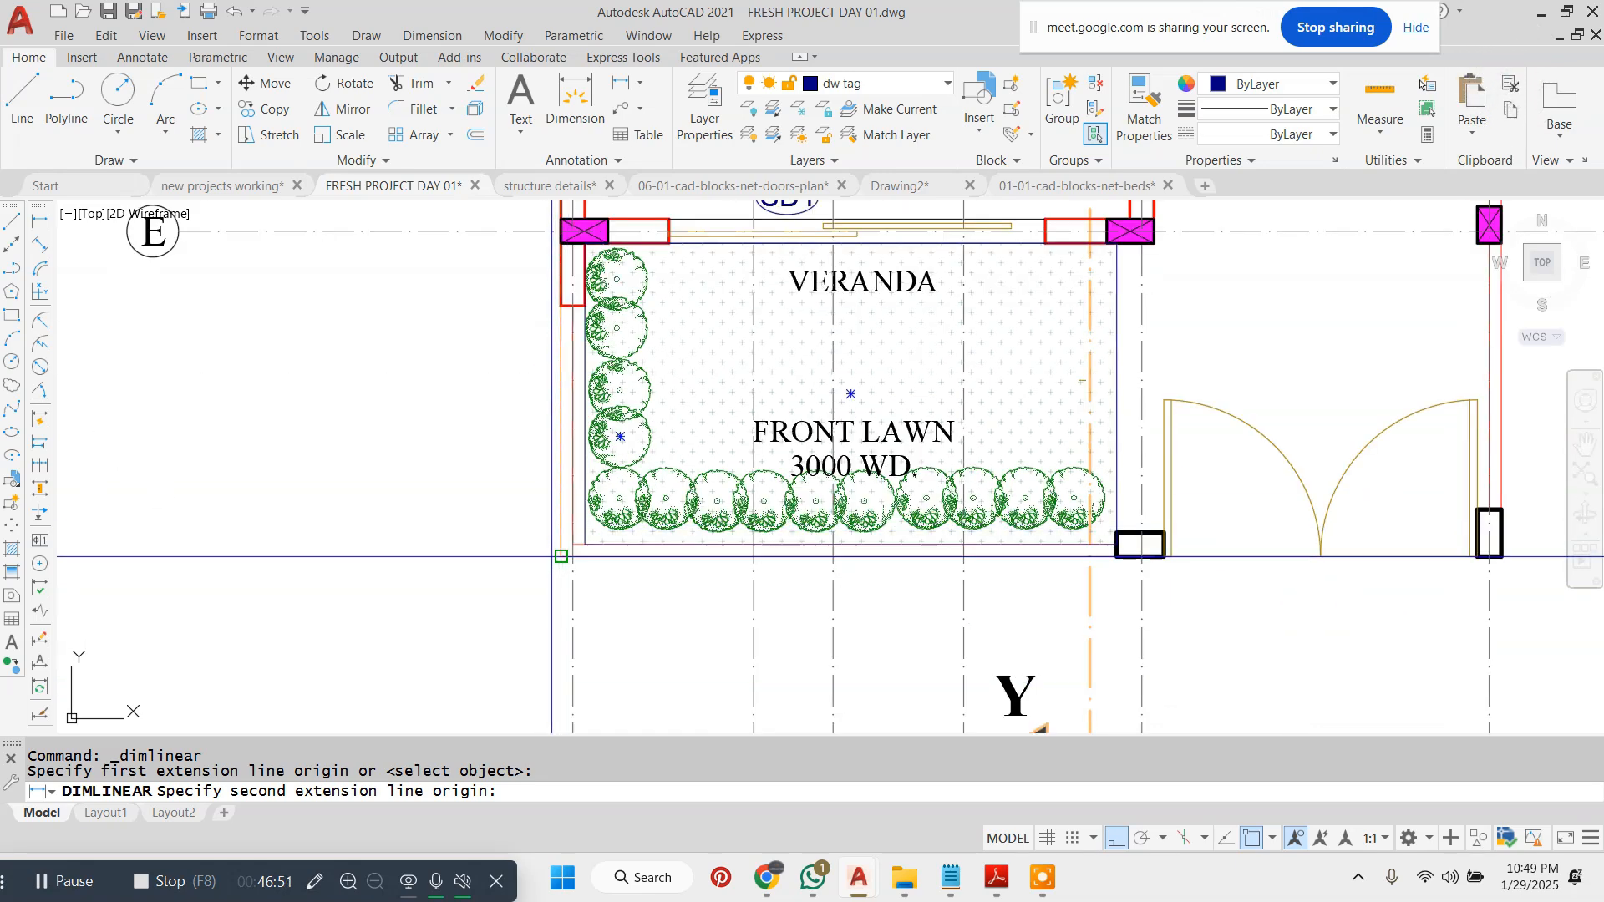
pyautogui.click(573, 555)
pyautogui.scroll(-6, 570, 535)
pyautogui.scroll(4, 573, 407)
pyautogui.click(564, 401)
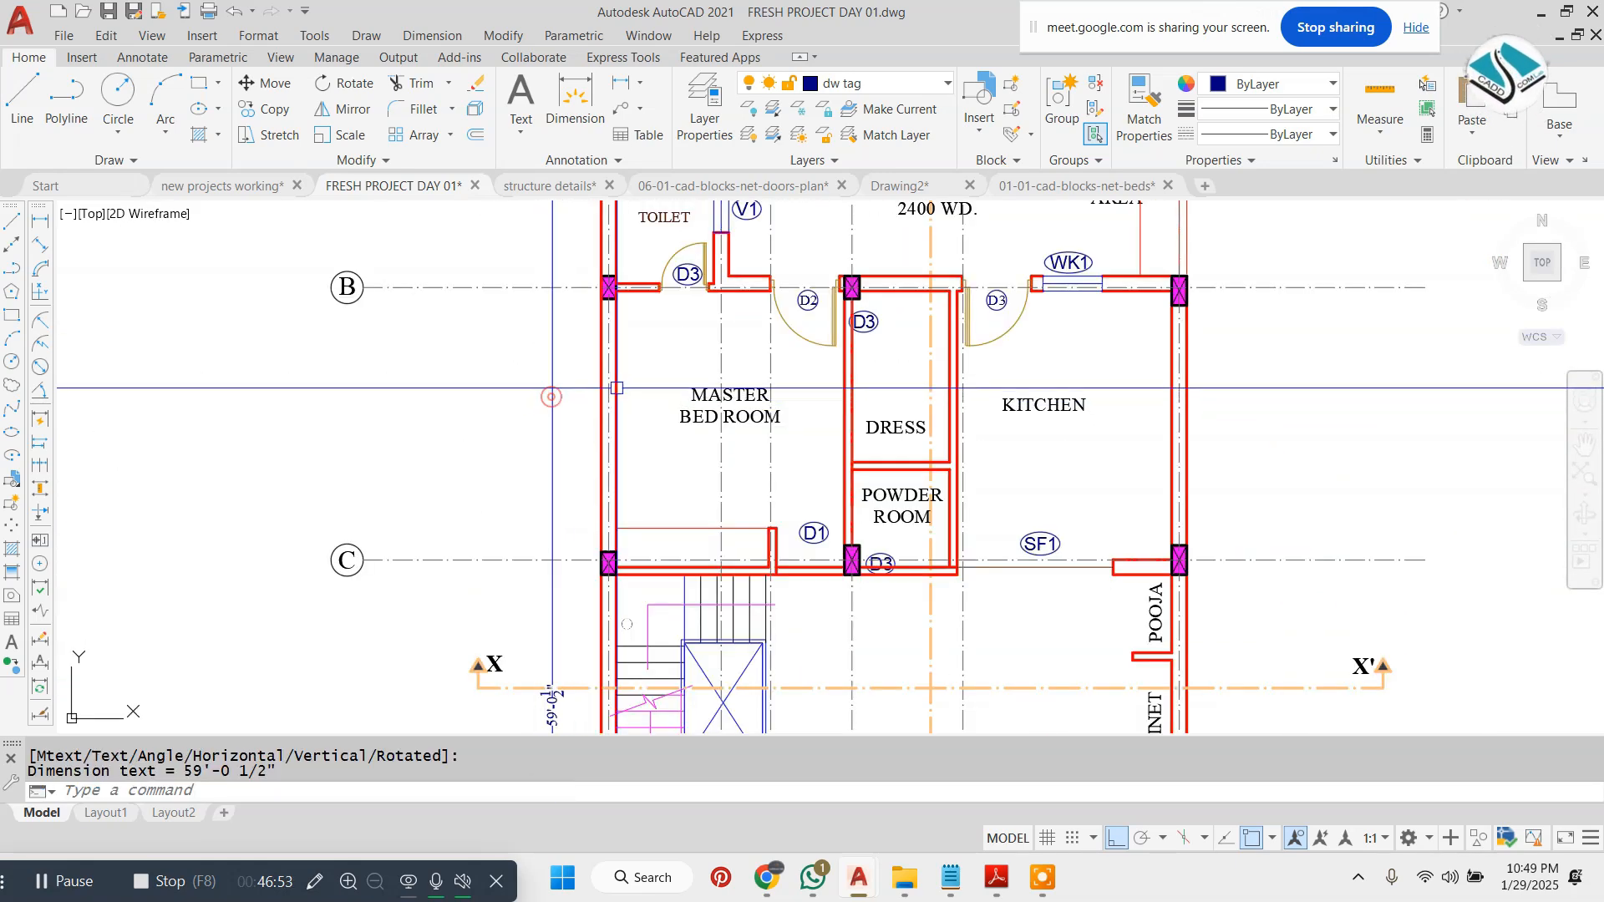
# - Add a vertical linear dimension between grid lines A and B, between the overall length dimension and the toilet's outer wall
pyautogui.click(432, 35)
pyautogui.click(440, 100)
pyautogui.moveTo(594, 259); pyautogui.dragTo(583, 448, button='middle')
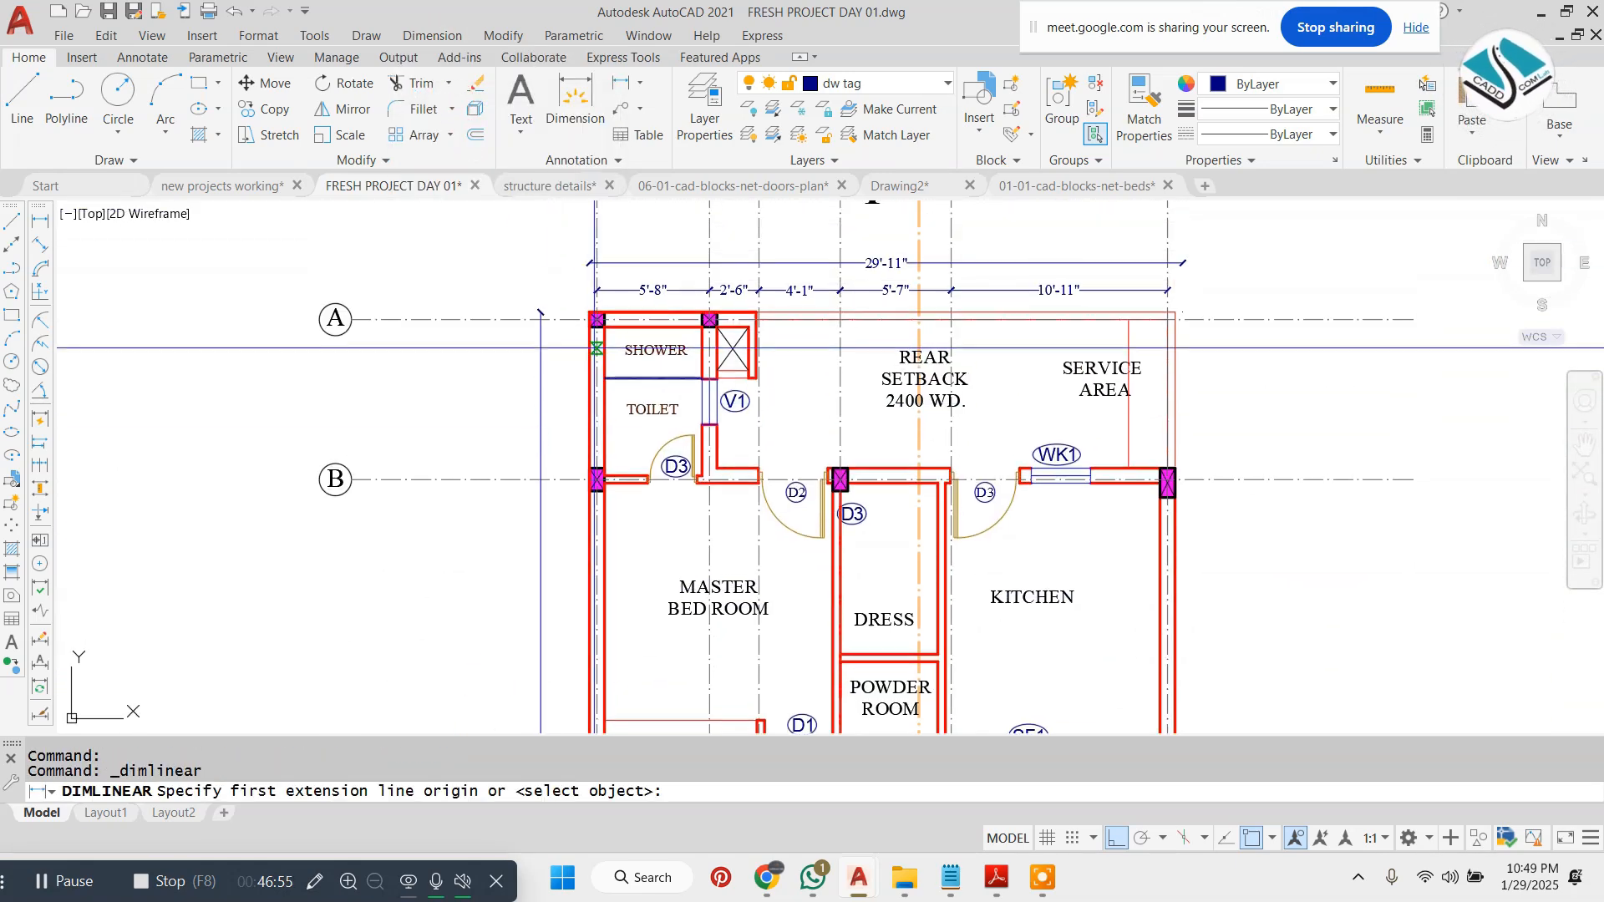
pyautogui.scroll(4, 600, 347)
pyautogui.click(599, 273)
pyautogui.click(599, 680)
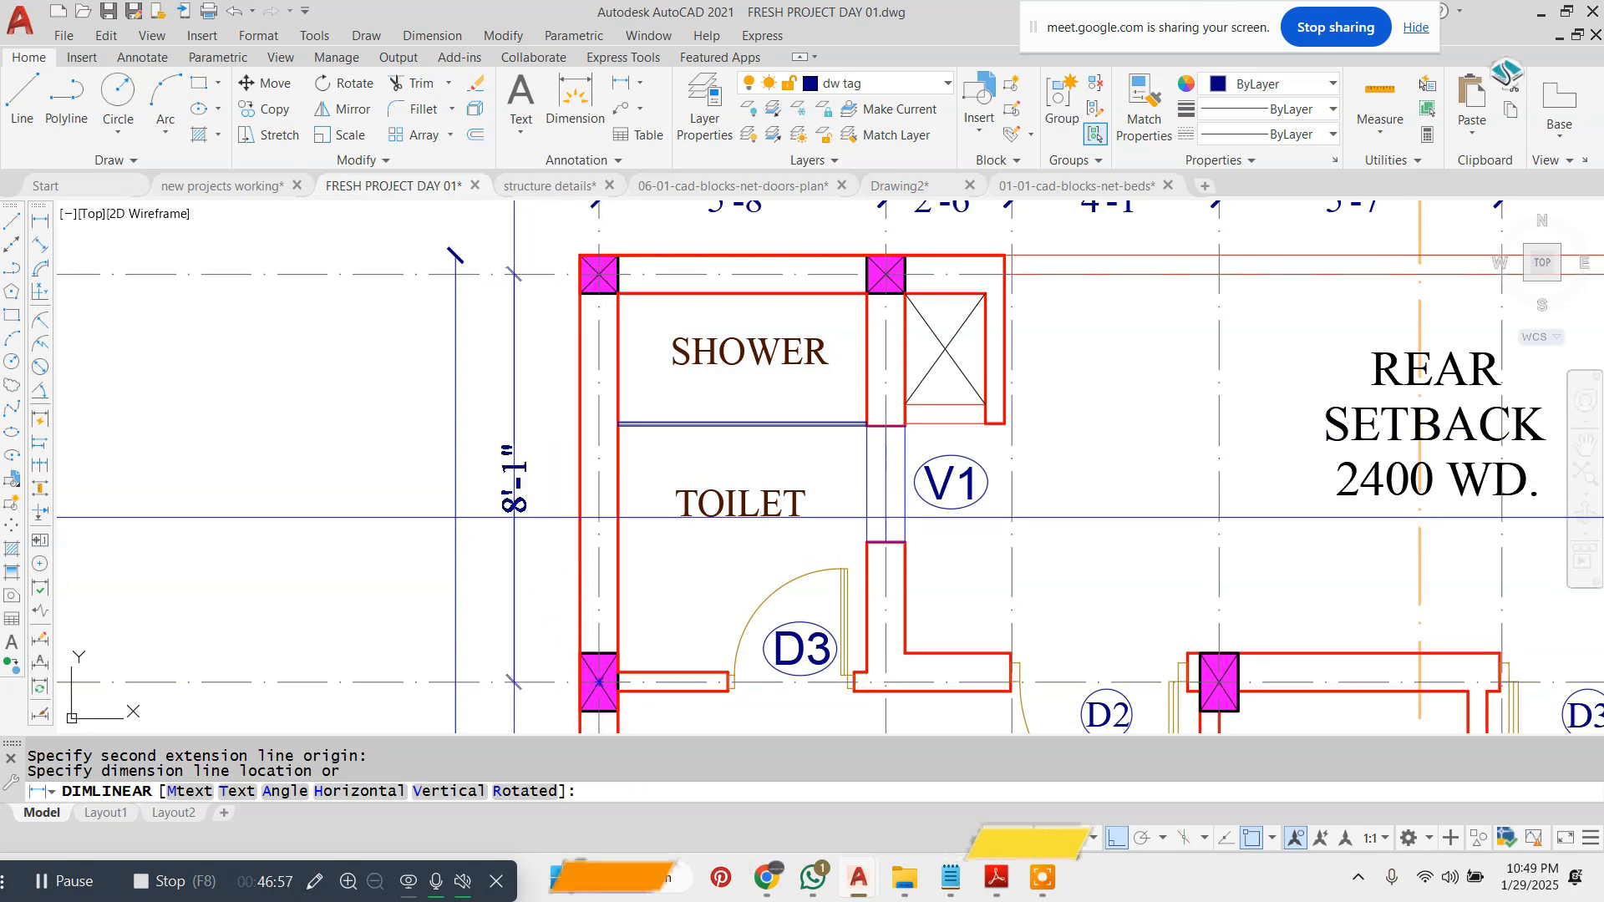
pyautogui.click(514, 467)
# - Continue the vertical dimension chain from grid line B through grid lines C, D and E
pyautogui.click(432, 35)
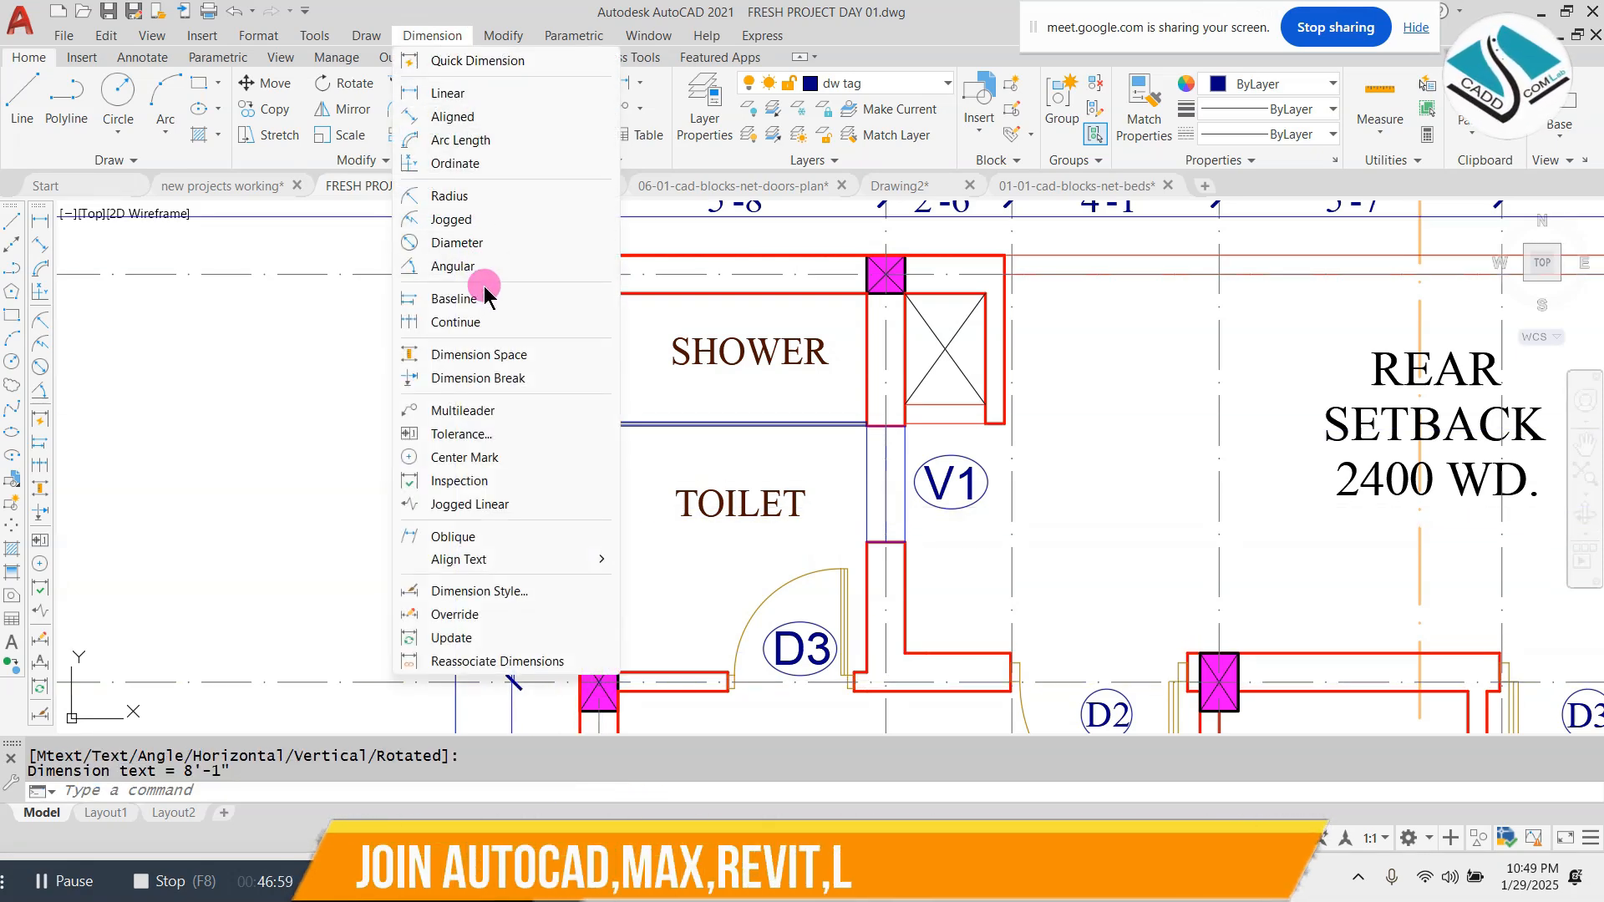
pyautogui.click(464, 321)
pyautogui.scroll(-2, 526, 325)
pyautogui.moveTo(537, 439); pyautogui.dragTo(551, 251, button='middle')
pyautogui.moveTo(498, 543); pyautogui.dragTo(496, 242, button='middle')
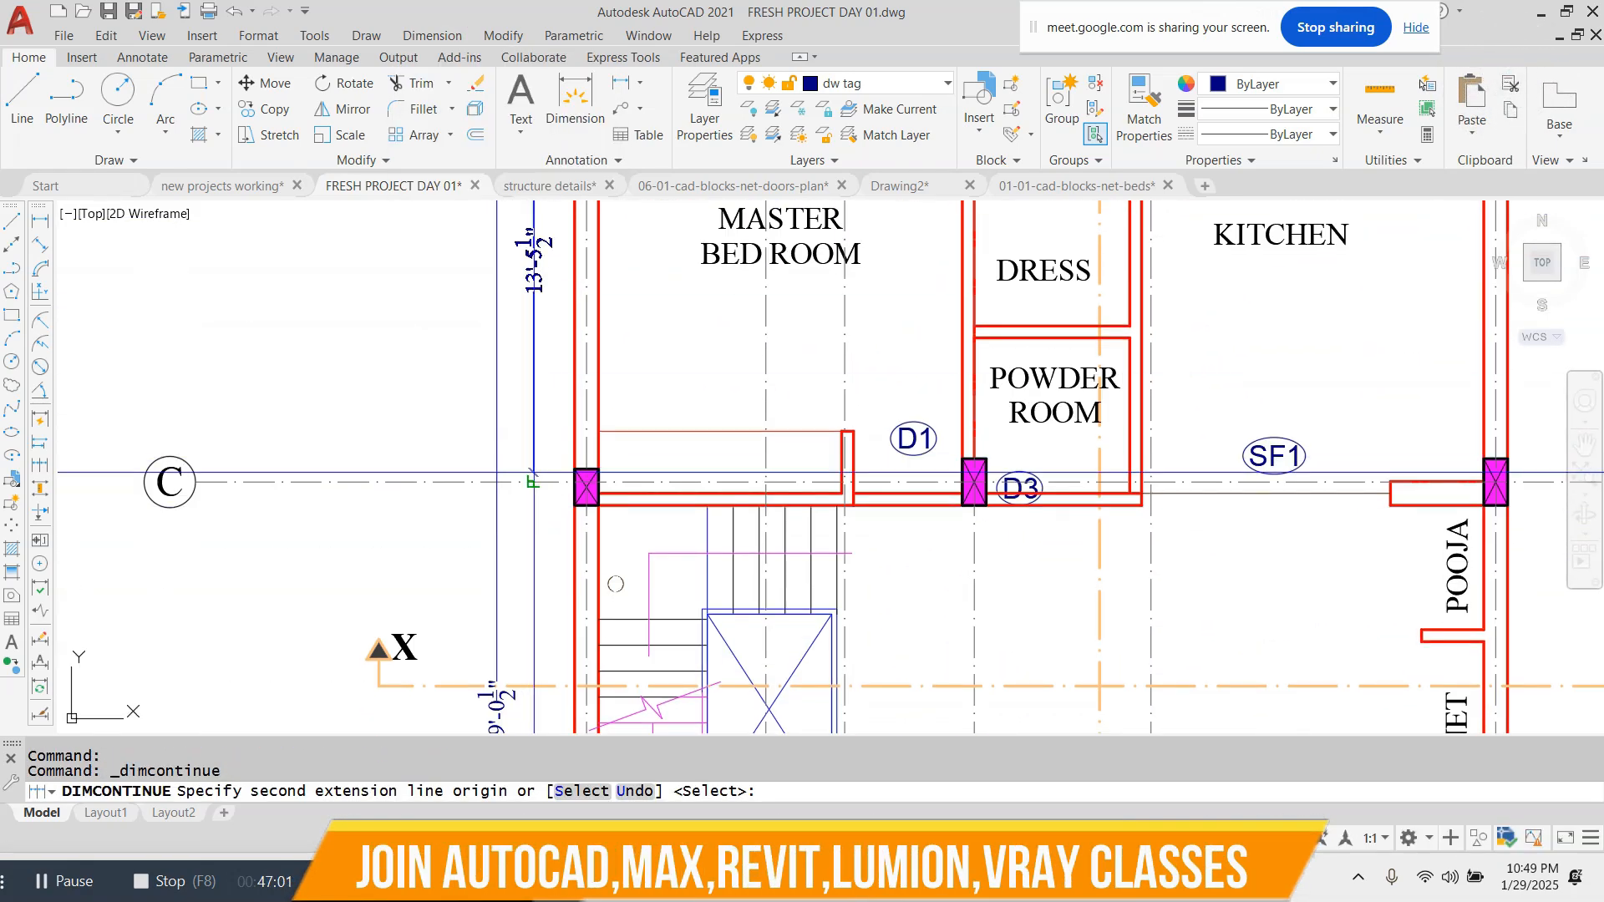
pyautogui.click(535, 479)
pyautogui.moveTo(541, 619); pyautogui.dragTo(538, 321, button='middle')
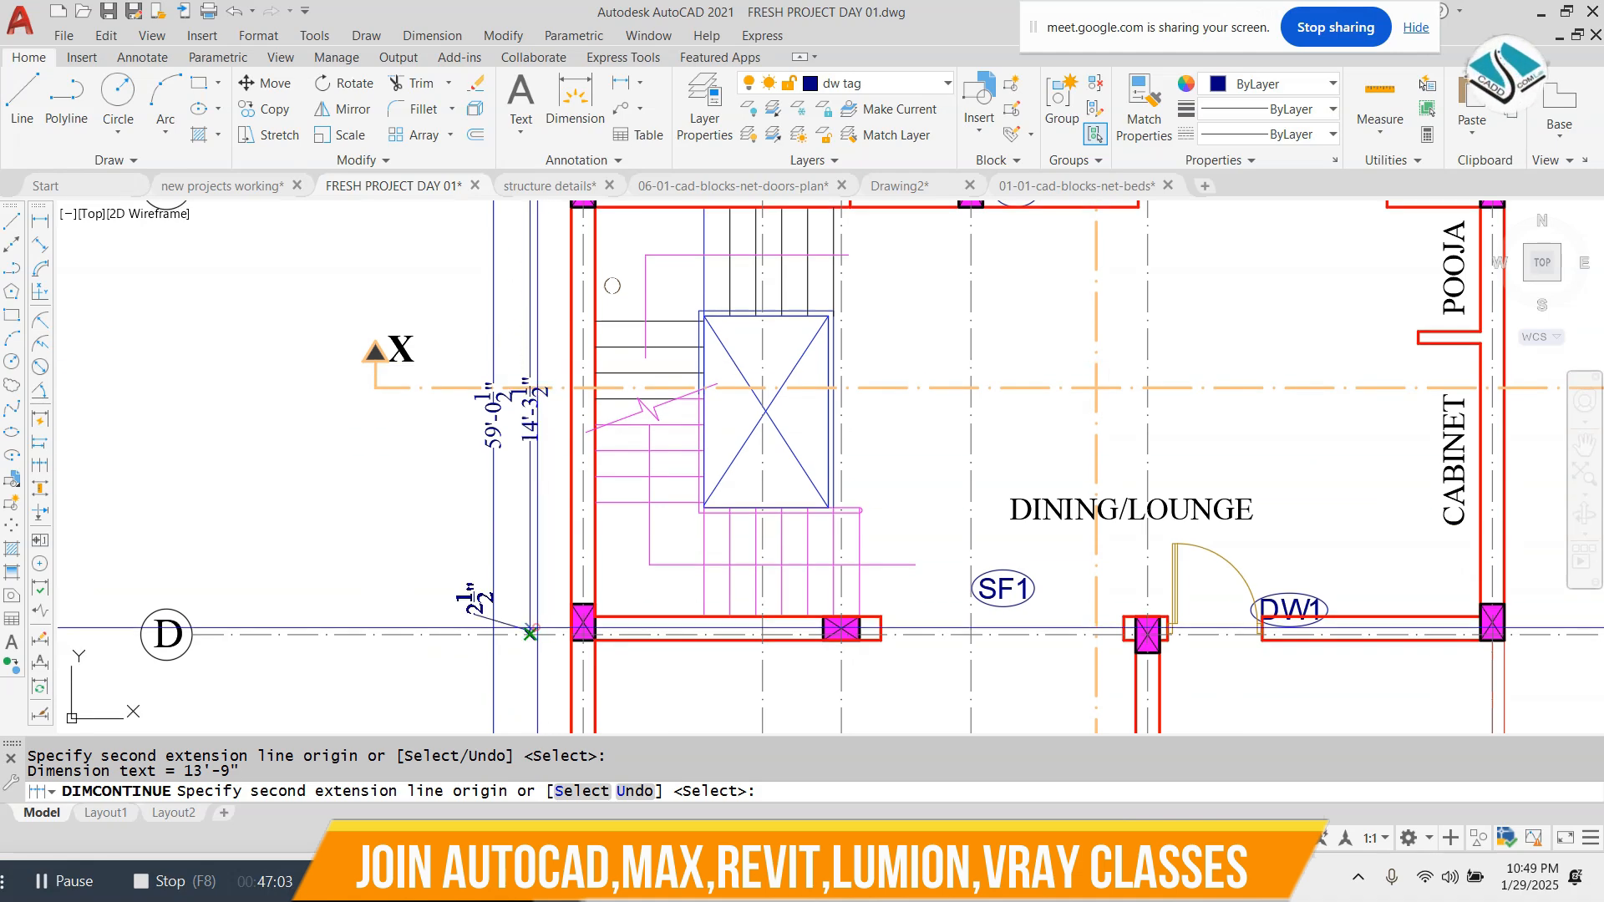
pyautogui.click(532, 635)
pyautogui.moveTo(536, 660); pyautogui.dragTo(536, 255, button='middle')
pyautogui.click(534, 625)
pyautogui.scroll(-4, 555, 466)
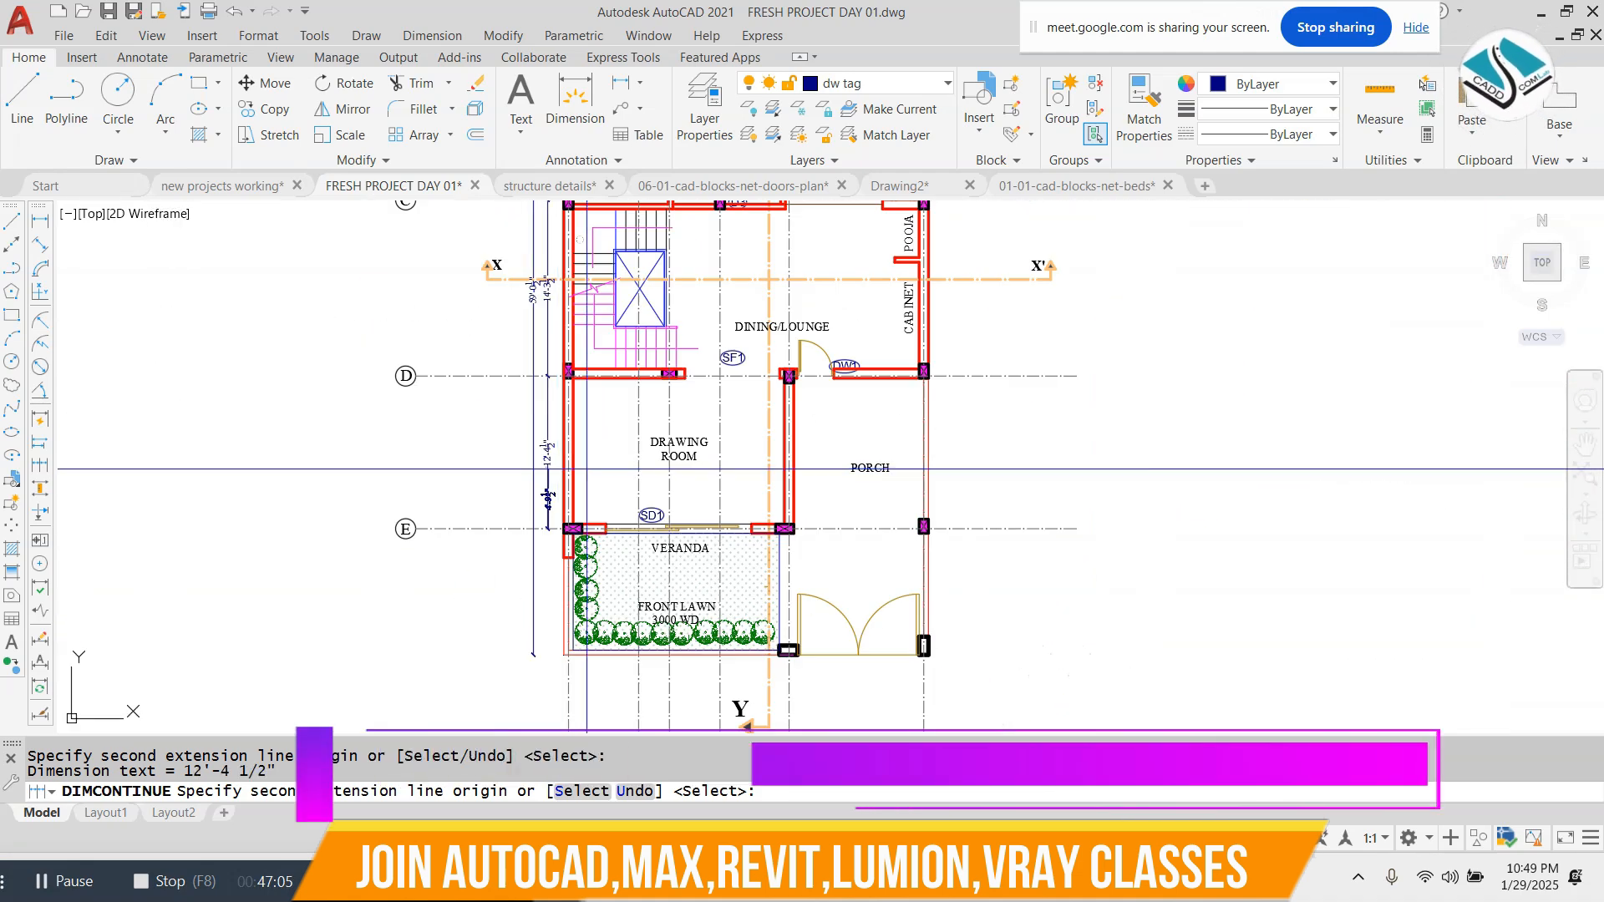
pyautogui.press('Escape')
pyautogui.press('Escape')
pyautogui.moveTo(659, 271); pyautogui.dragTo(566, 604, button='middle')
pyautogui.scroll(5, 495, 233)
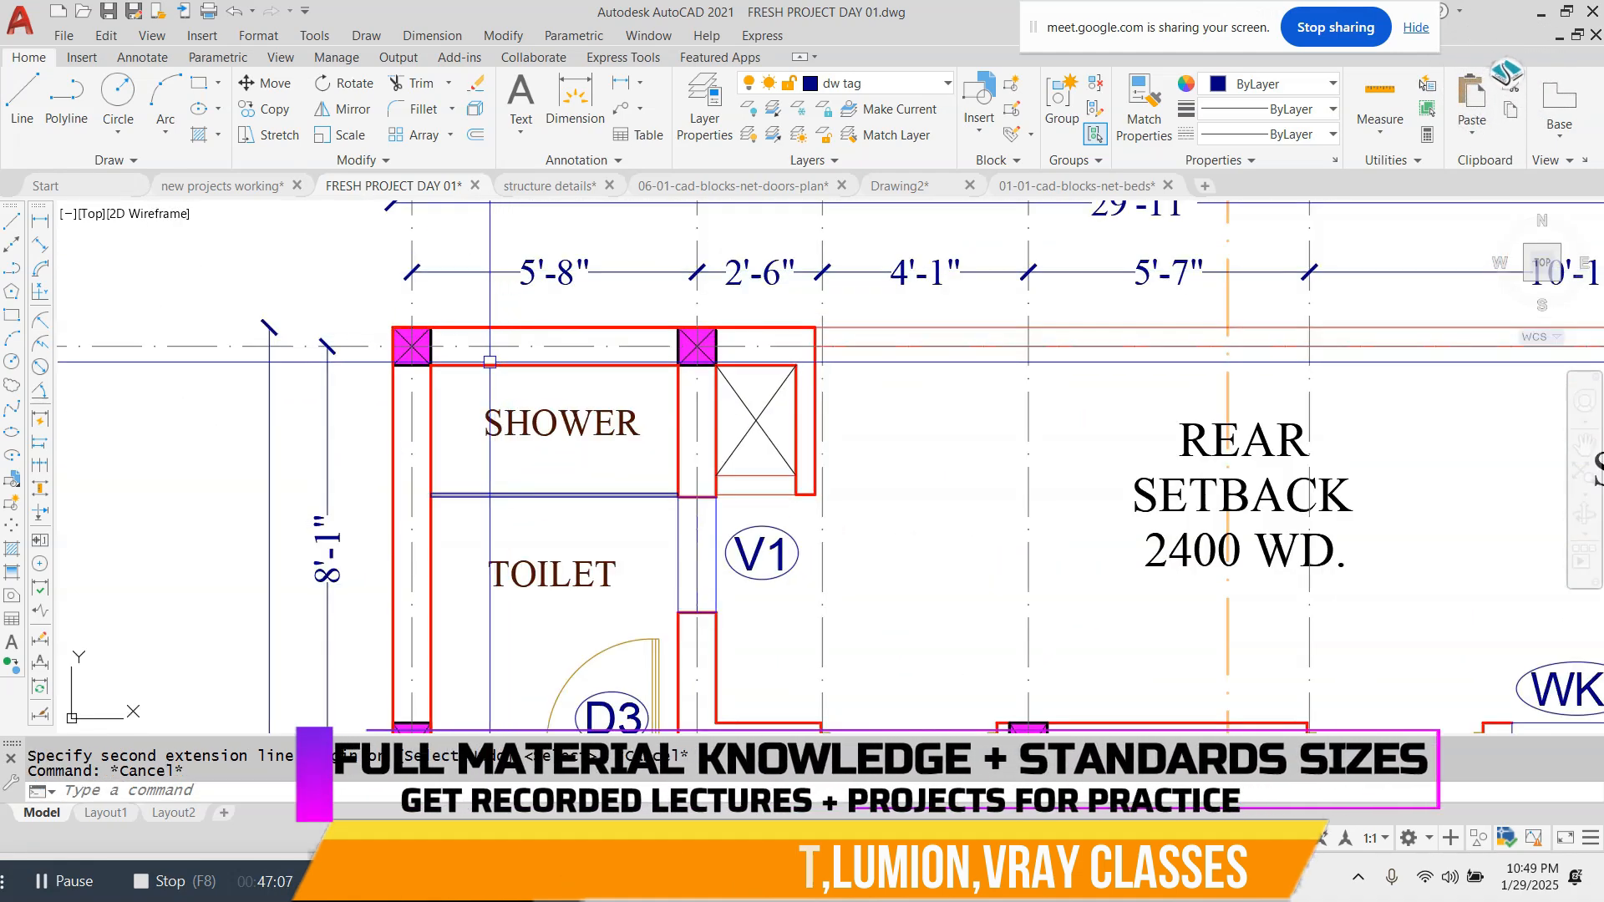
pyautogui.press('Return')
pyautogui.click(482, 272)
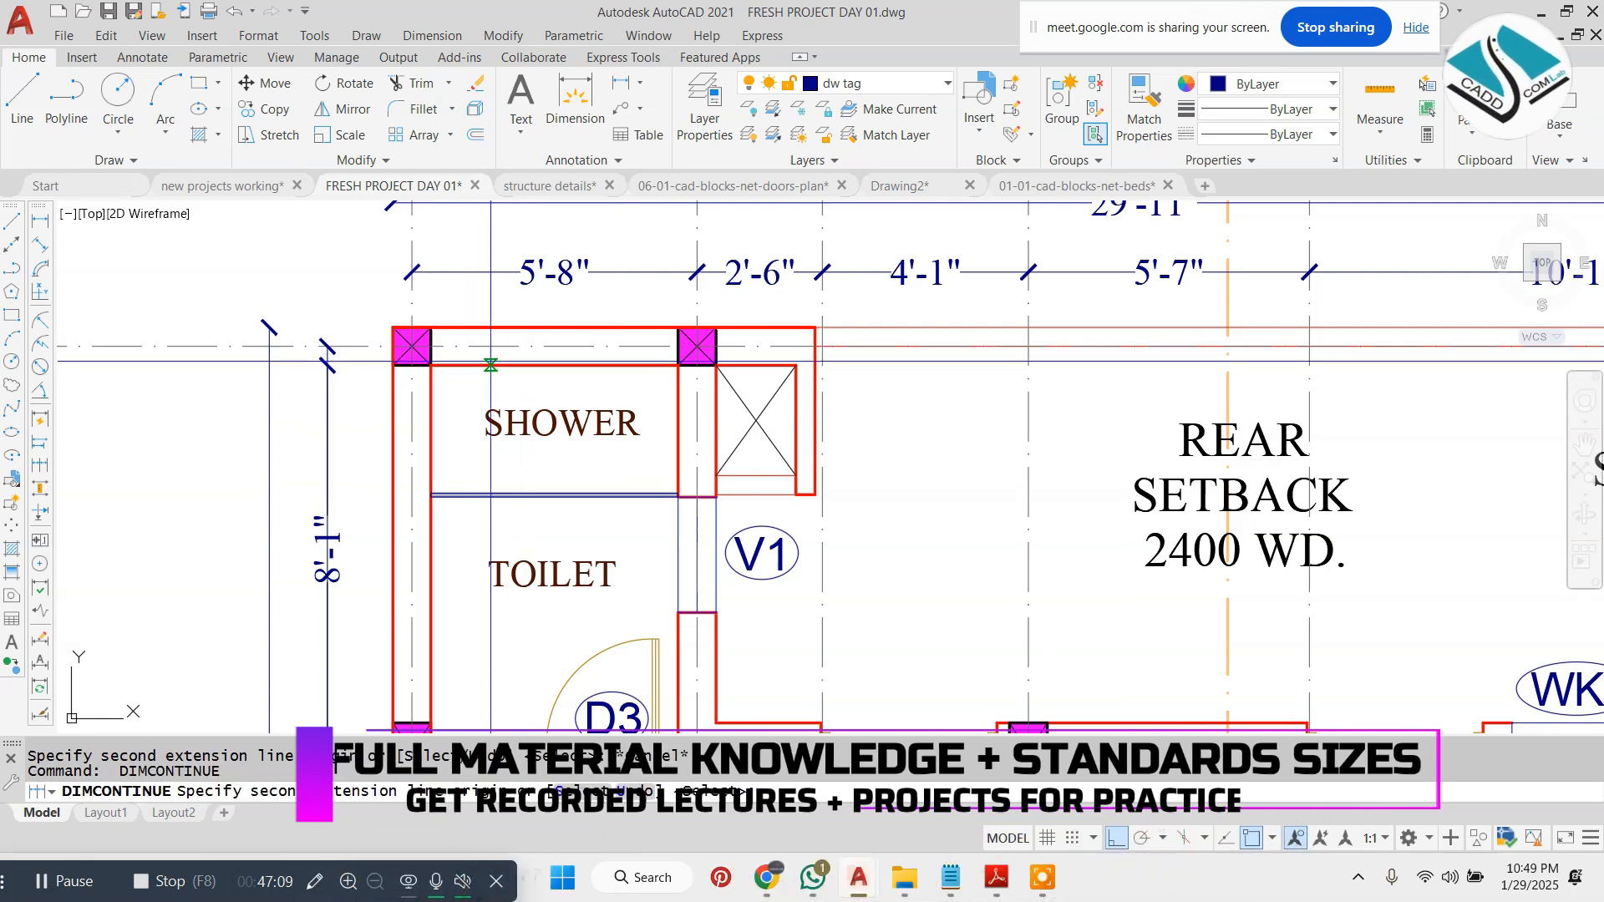
pyautogui.press('Escape')
pyautogui.press('Return')
pyautogui.press('Escape')
pyautogui.press('Escape')
pyautogui.press('Escape')
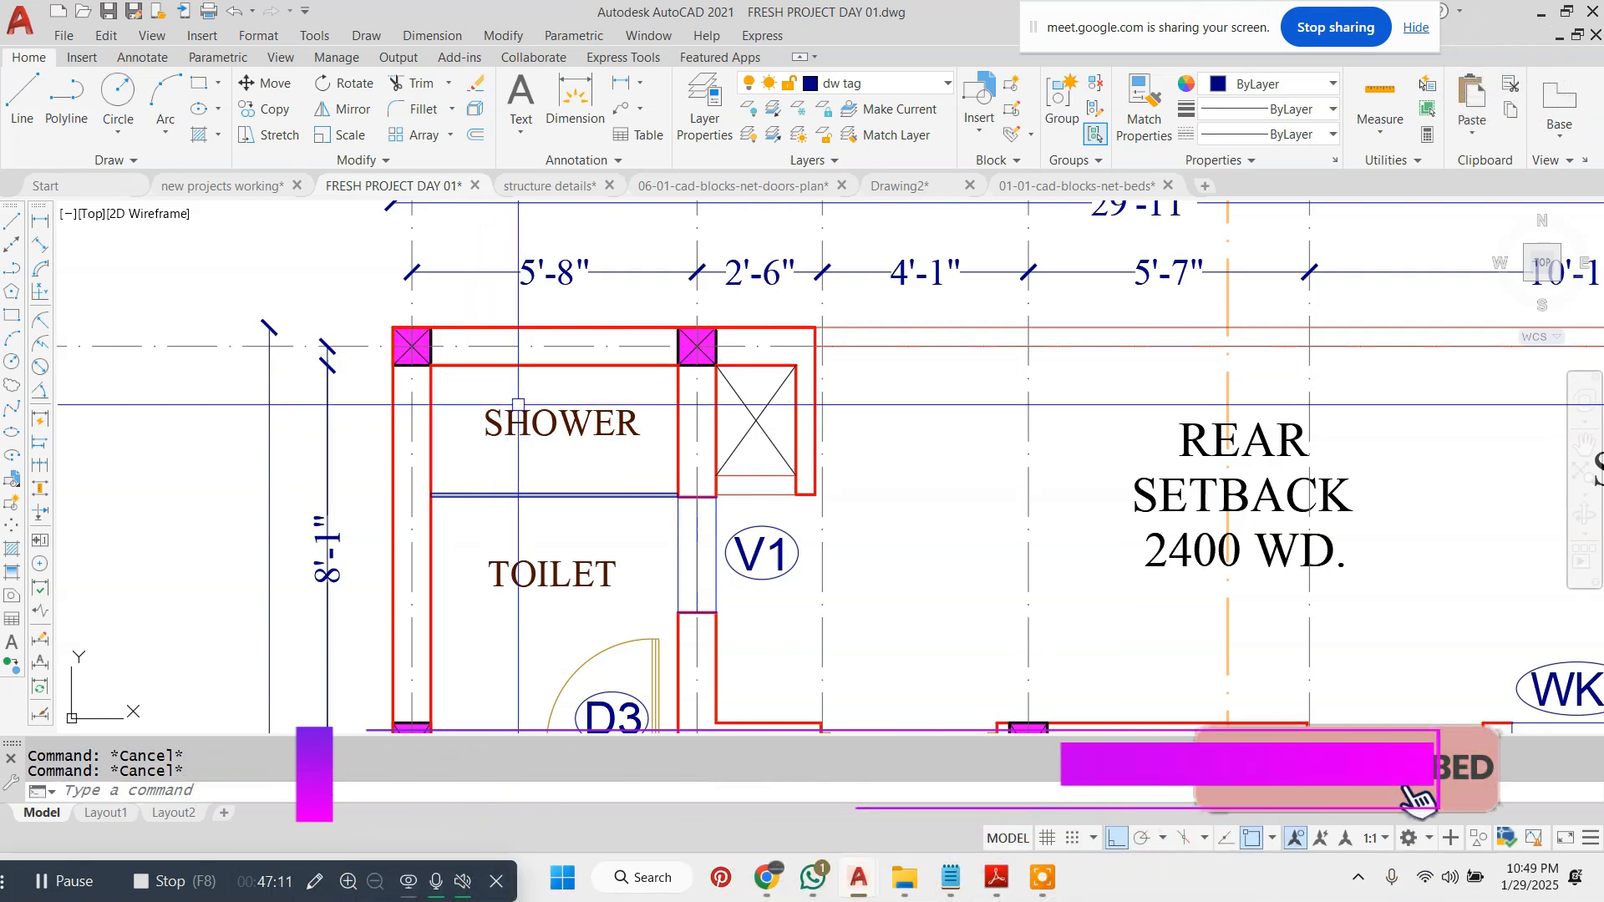
pyautogui.click(878, 83)
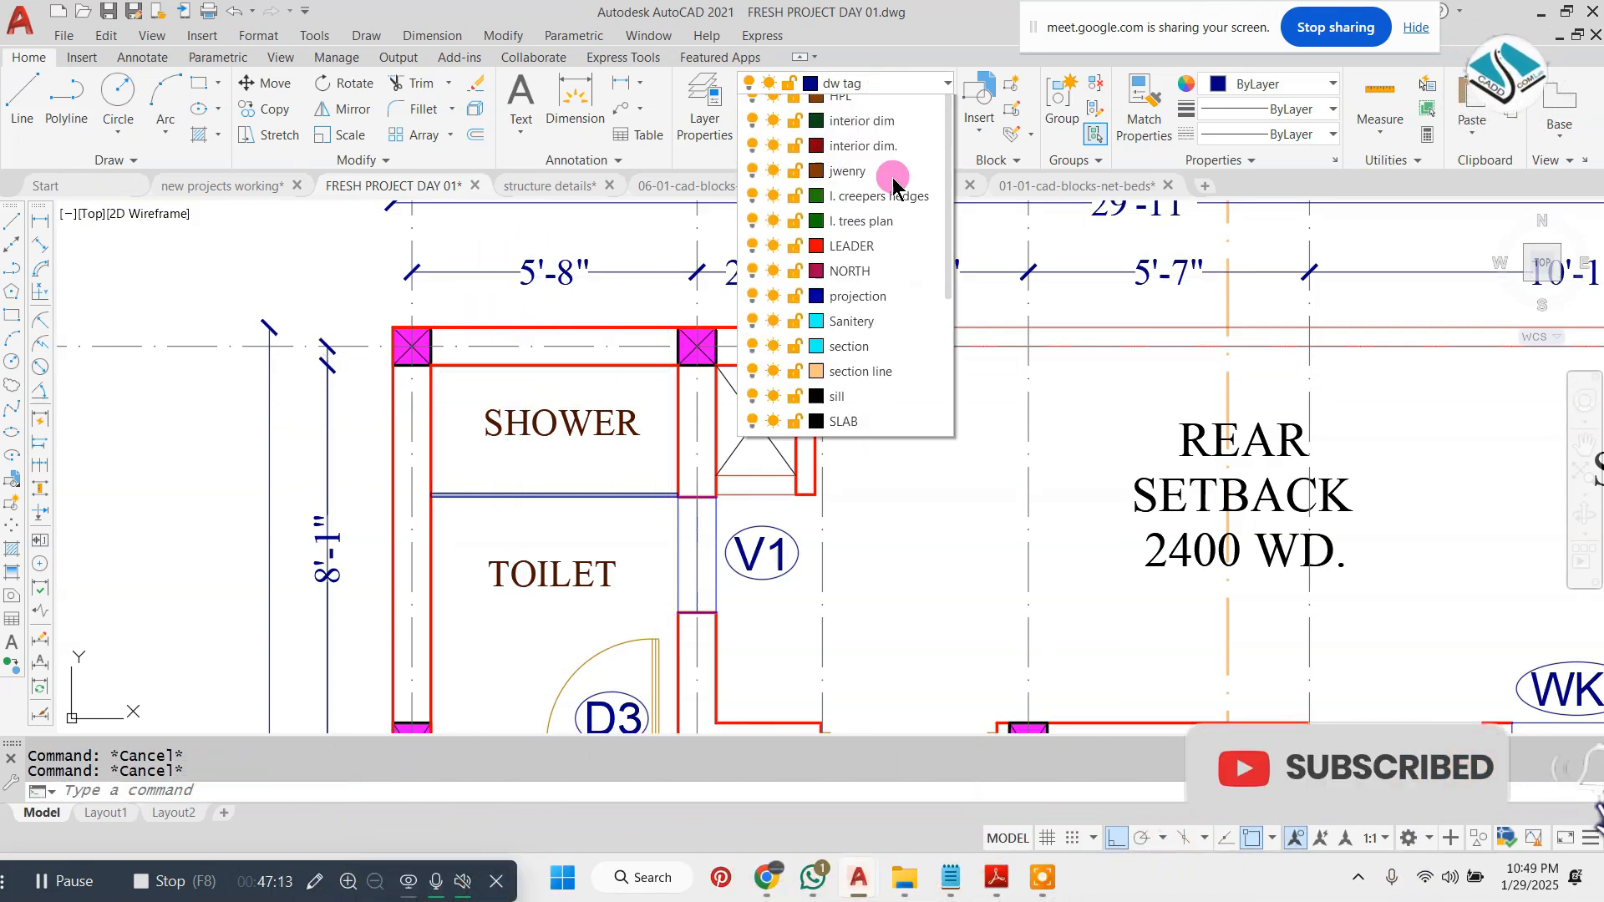
# - Add a horizontal linear dimension for the shower's inner width, placed just below the SHOWER label
pyautogui.click(432, 35)
pyautogui.click(451, 93)
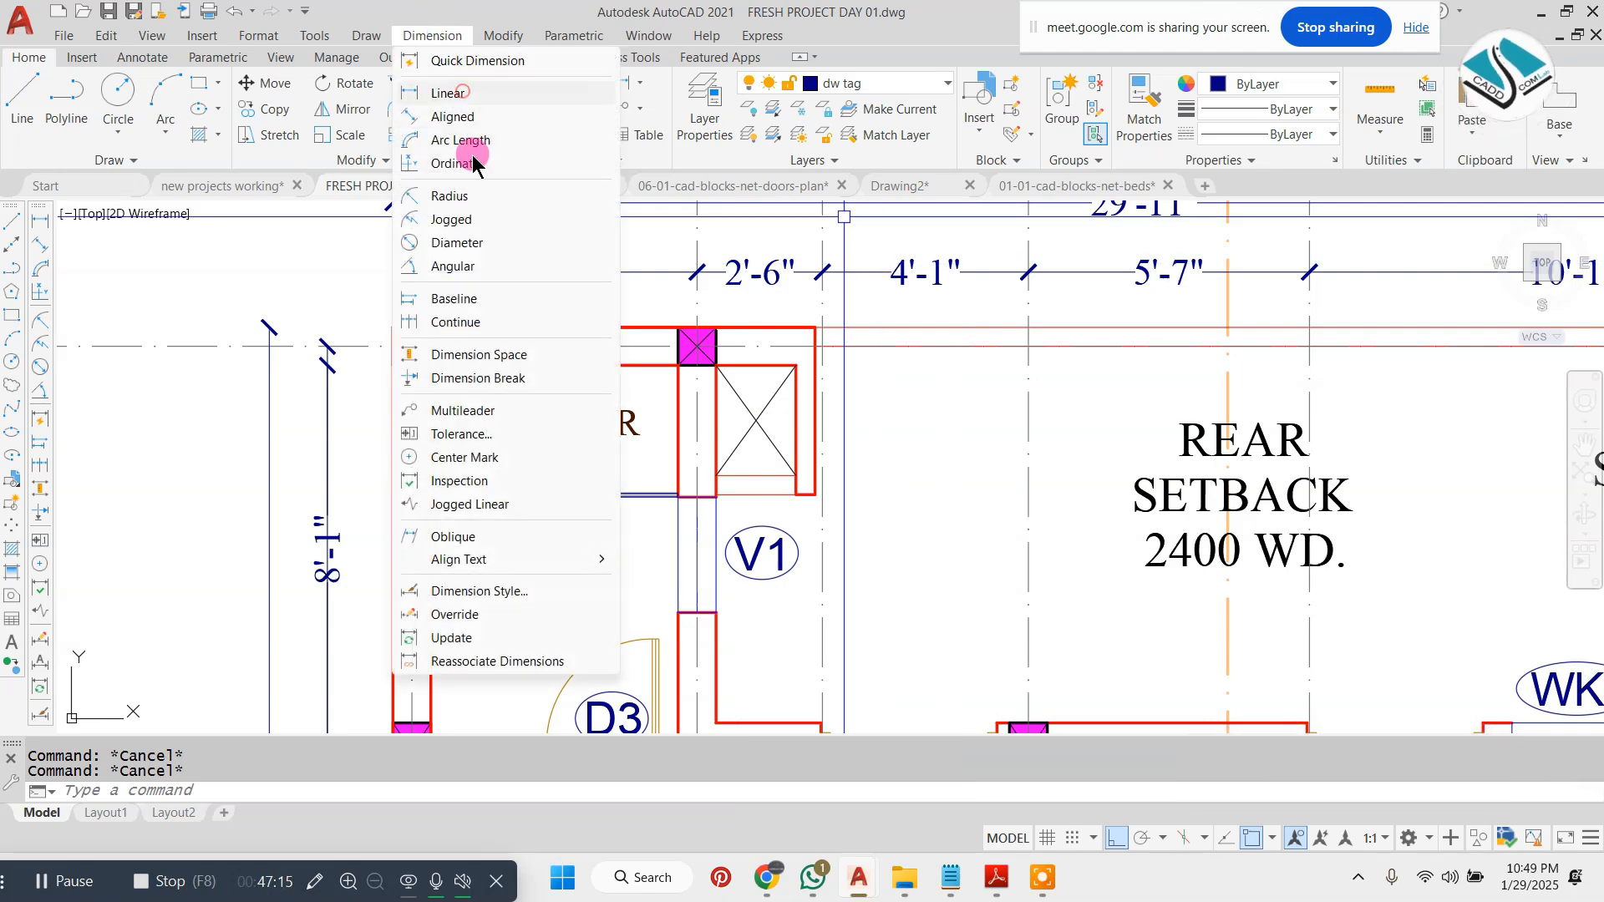
pyautogui.scroll(2, 434, 457)
pyautogui.click(429, 311)
pyautogui.click(812, 311)
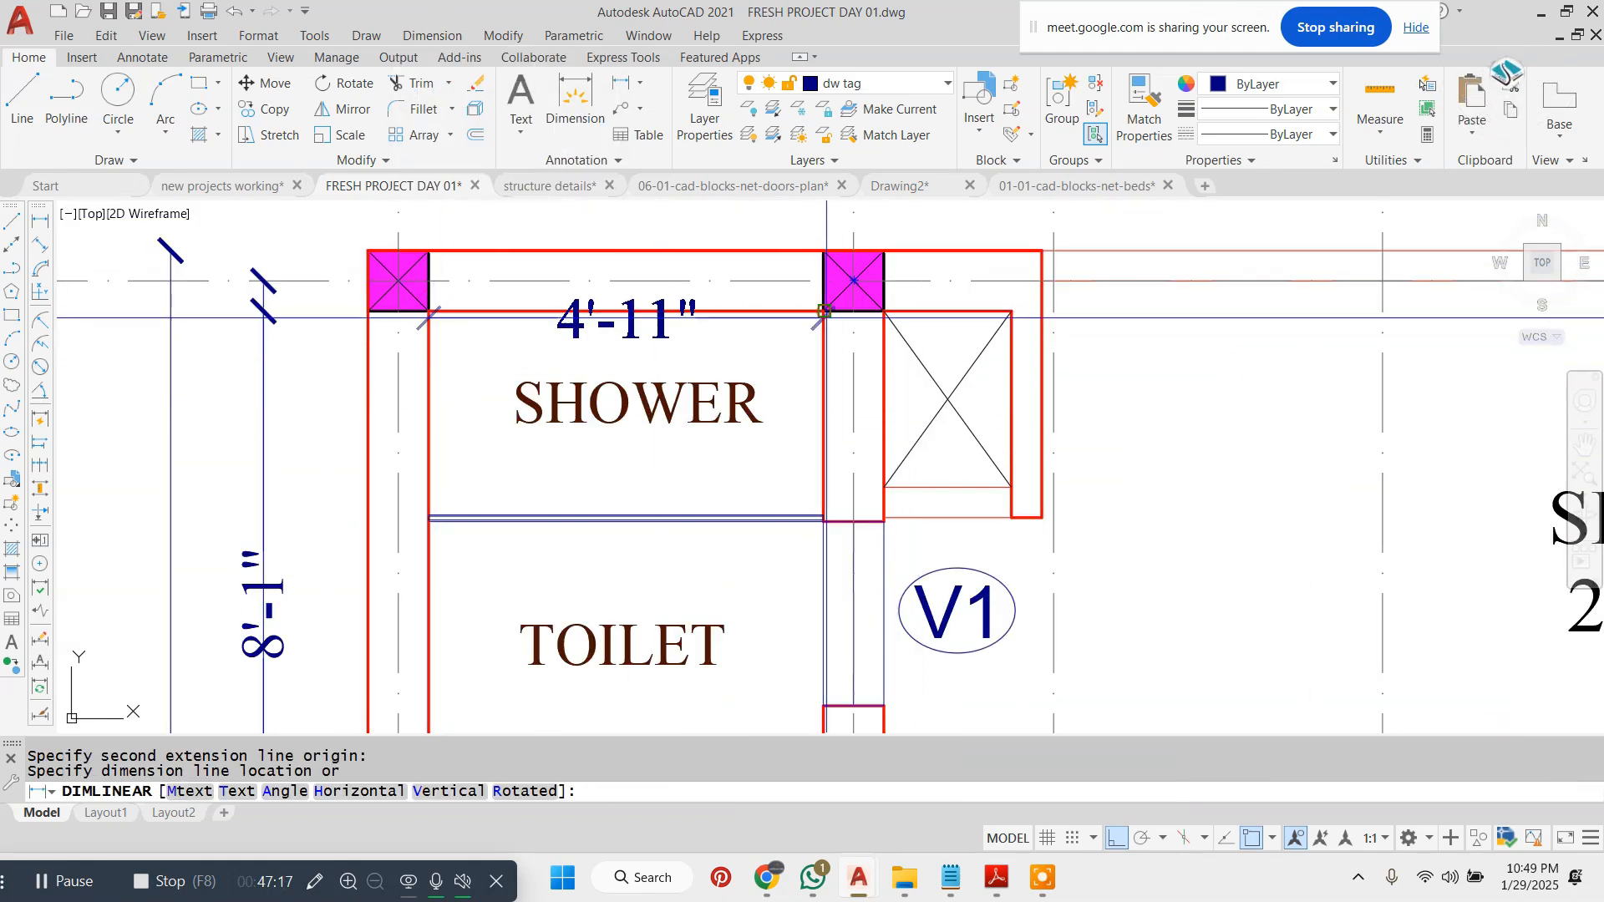
pyautogui.click(585, 466)
pyautogui.press('Escape')
# - Add a vertical linear dimension for the combined inner length of the shower and toilet, beside the toilet's outer wall
pyautogui.press('Return')
pyautogui.scroll(-2, 502, 311)
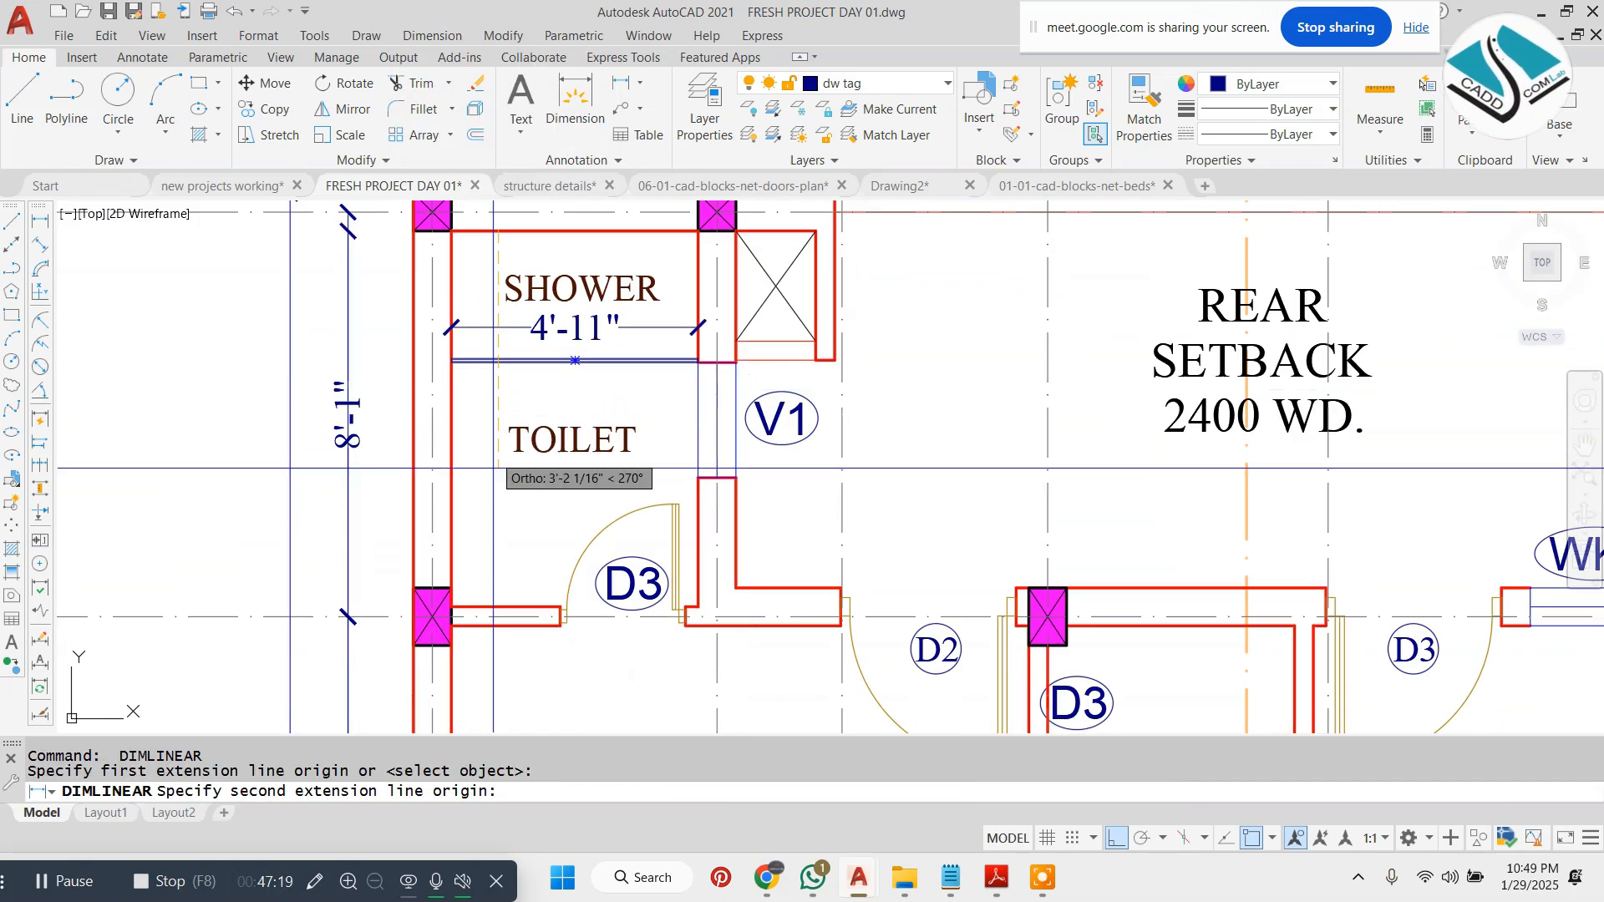
pyautogui.click(501, 597)
pyautogui.click(481, 466)
# - Add a vertical linear dimension for the shower's inner depth, from the partition to the rear wall, beside the shaft wall
pyautogui.scroll(3, 684, 300)
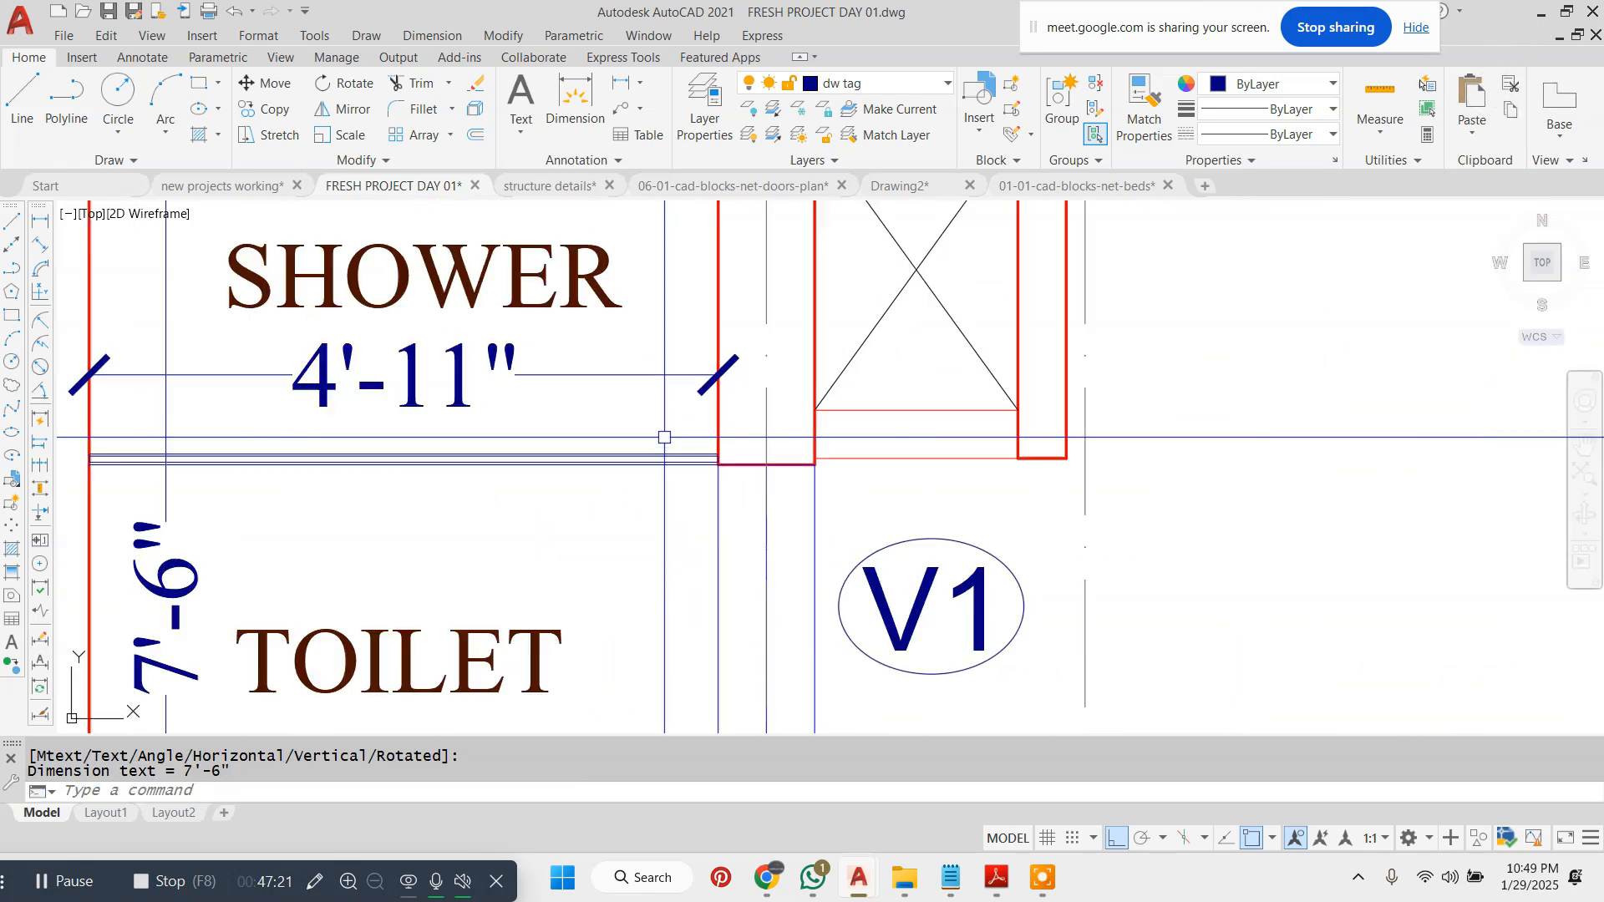
pyautogui.press('Escape')
pyautogui.press('space')
pyautogui.click(719, 456)
pyautogui.moveTo(711, 292); pyautogui.dragTo(664, 454, button='middle')
pyautogui.click(669, 290)
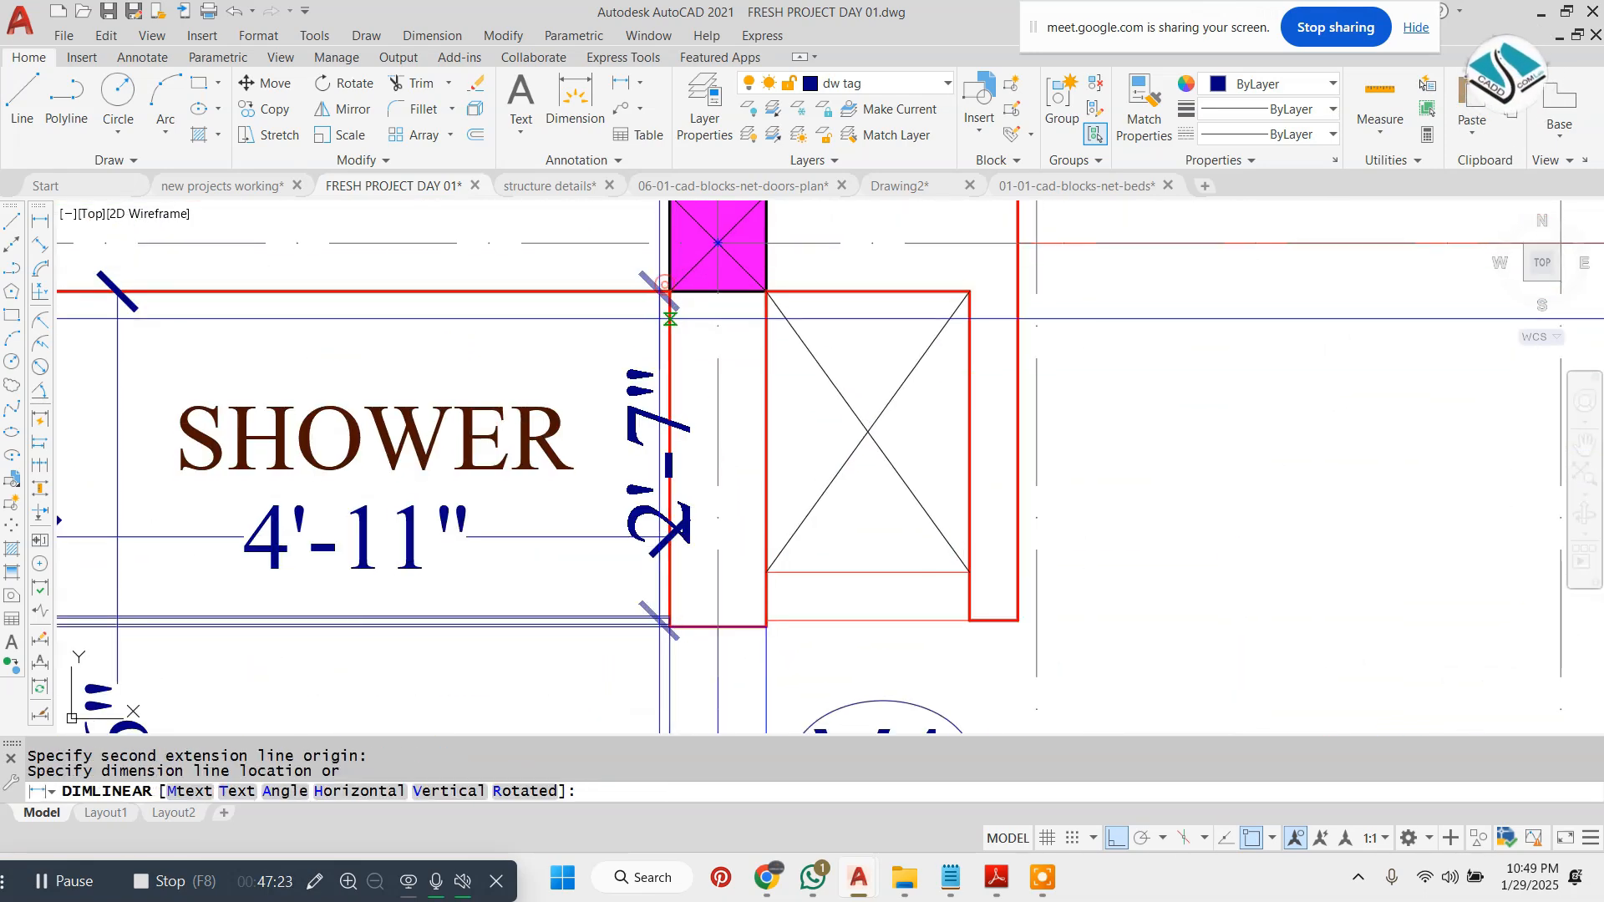
pyautogui.click(641, 332)
# - Add a vertical linear dimension for the rear setback's depth, between the rear boundary and the dress room's wall
pyautogui.scroll(-3, 638, 385)
pyautogui.scroll(-2, 641, 332)
pyautogui.press('Escape')
pyautogui.press('space')
pyautogui.moveTo(748, 346); pyautogui.dragTo(661, 336, button='middle')
pyautogui.click(661, 336)
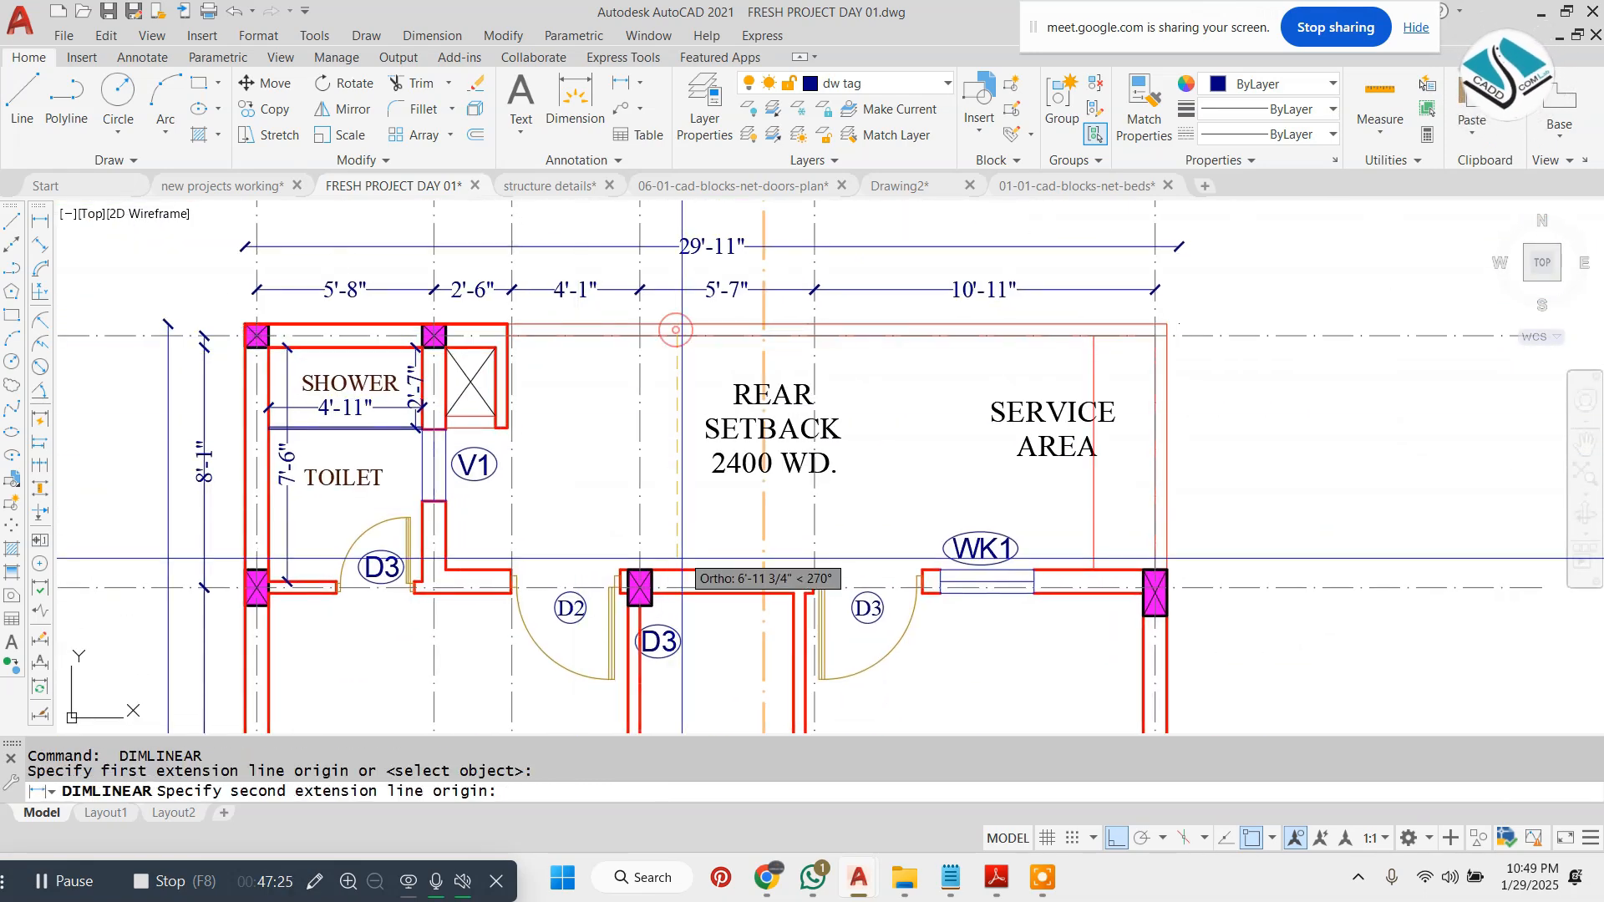
pyautogui.click(661, 571)
pyautogui.click(660, 480)
pyautogui.press('Escape')
# - Add a horizontal linear dimension across the rear setback, from the shaft's outer wall to the service area's inner line, above the label
pyautogui.press('space')
pyautogui.click(508, 400)
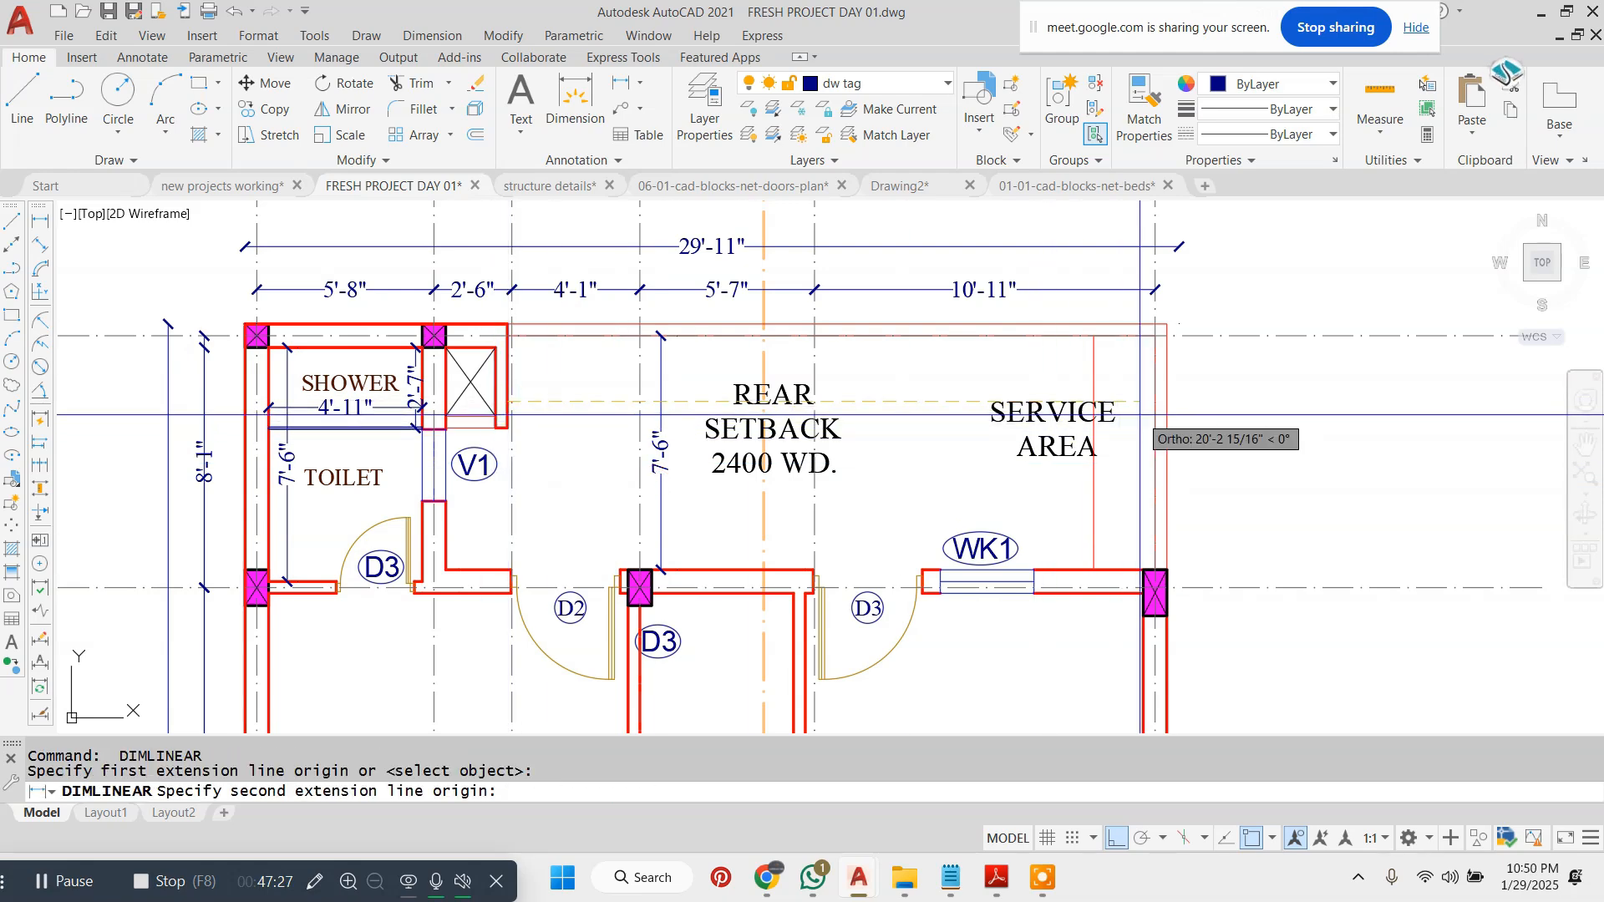
pyautogui.click(1094, 415)
pyautogui.click(802, 369)
# - Dimension the wall segment between the outer wall and the toilet's D3 door, placing the dimension on the master bedroom side
pyautogui.moveTo(399, 602); pyautogui.dragTo(480, 491, button='middle')
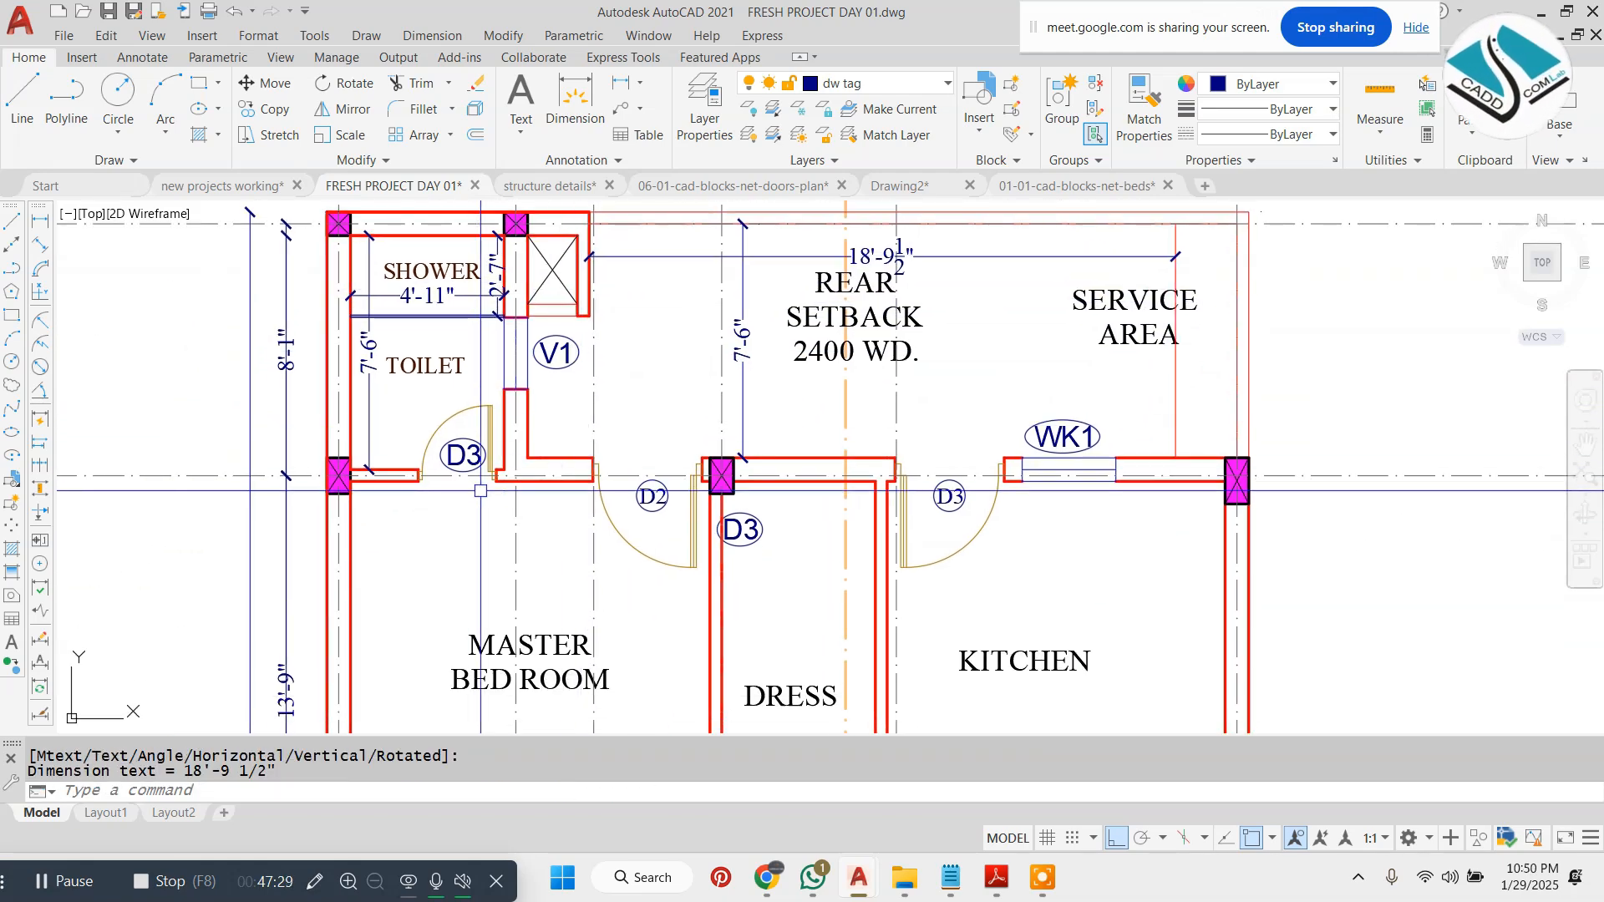
pyautogui.scroll(4, 422, 493)
pyautogui.press('Escape')
pyautogui.press('space')
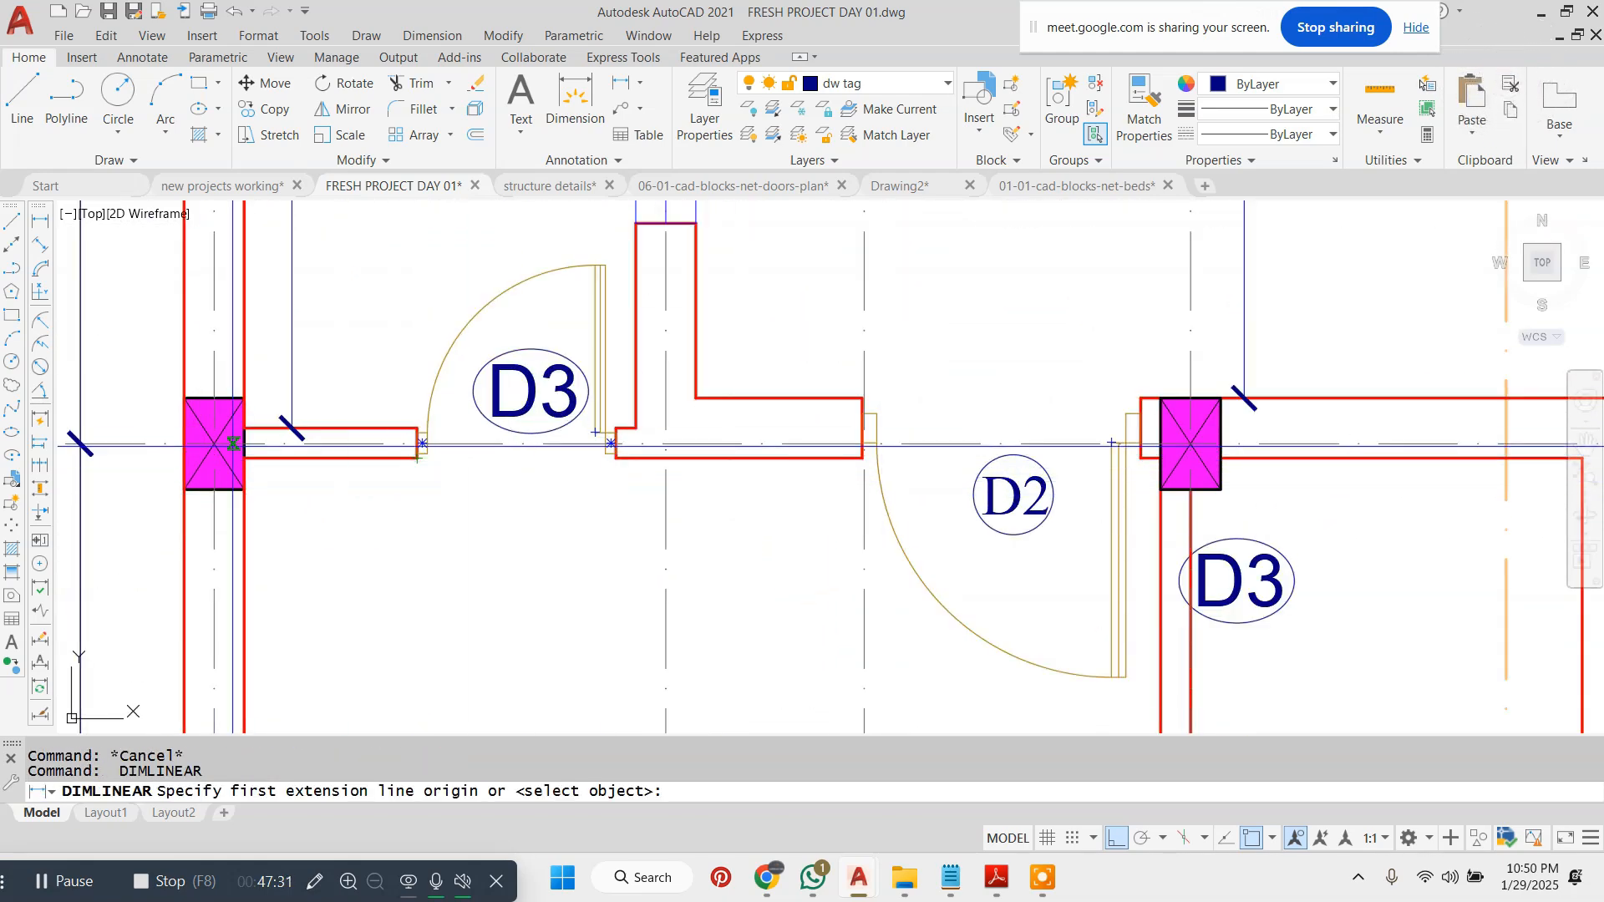
pyautogui.click(244, 459)
pyautogui.click(417, 459)
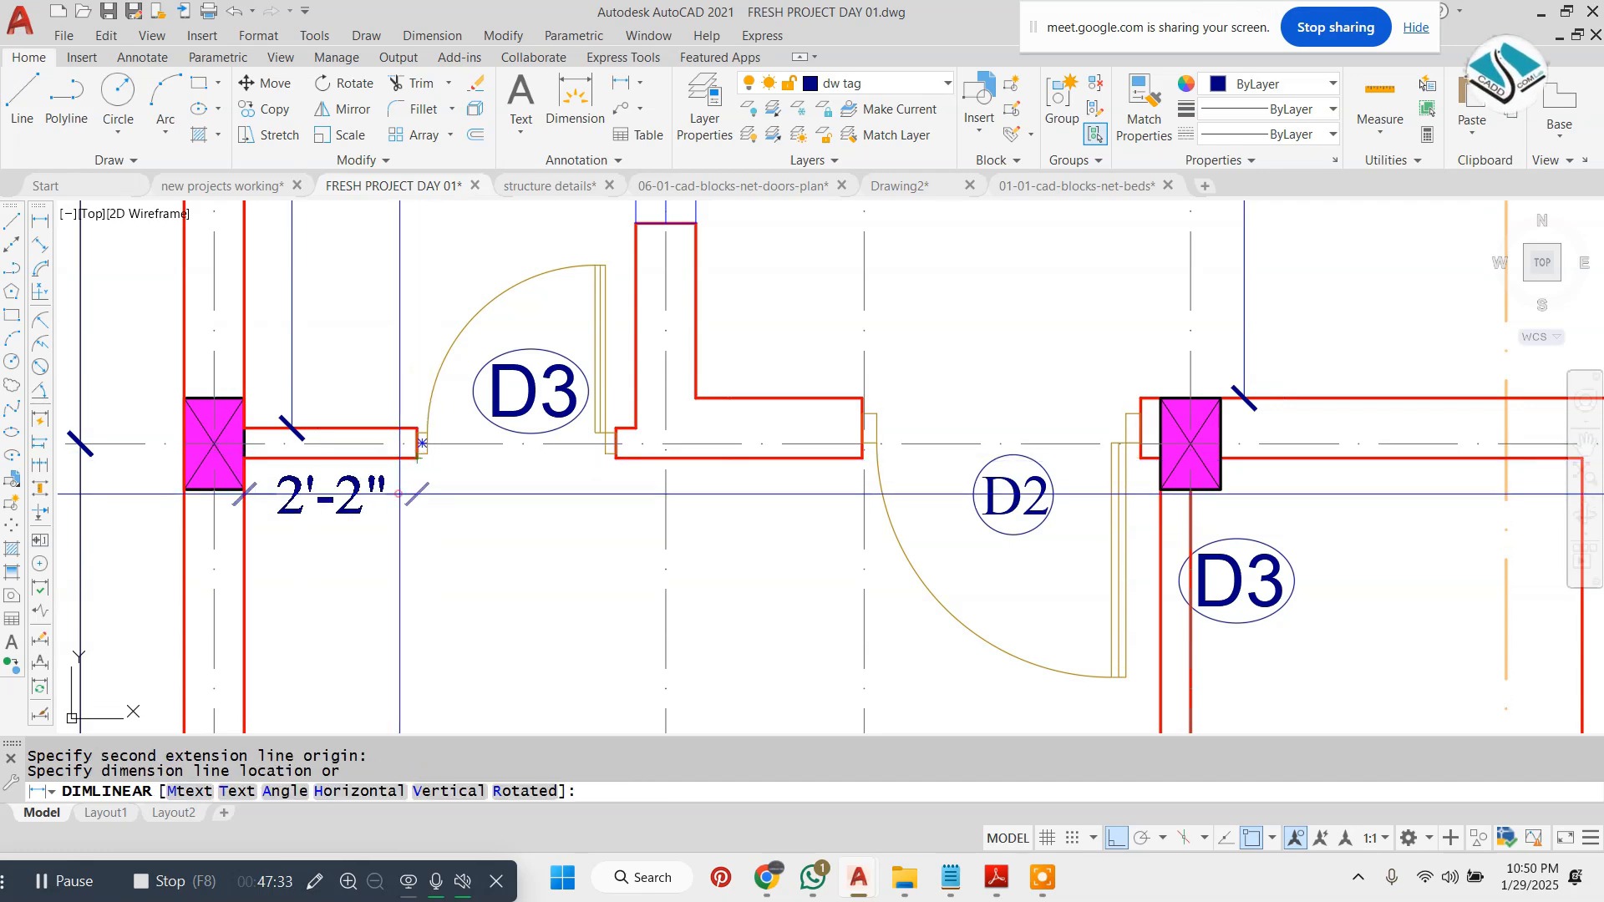
pyautogui.click(400, 494)
# - Dimension the wall segment between the toilet wall and the D2 door opening, placing the dimension above the wall
pyautogui.scroll(-4, 399, 493)
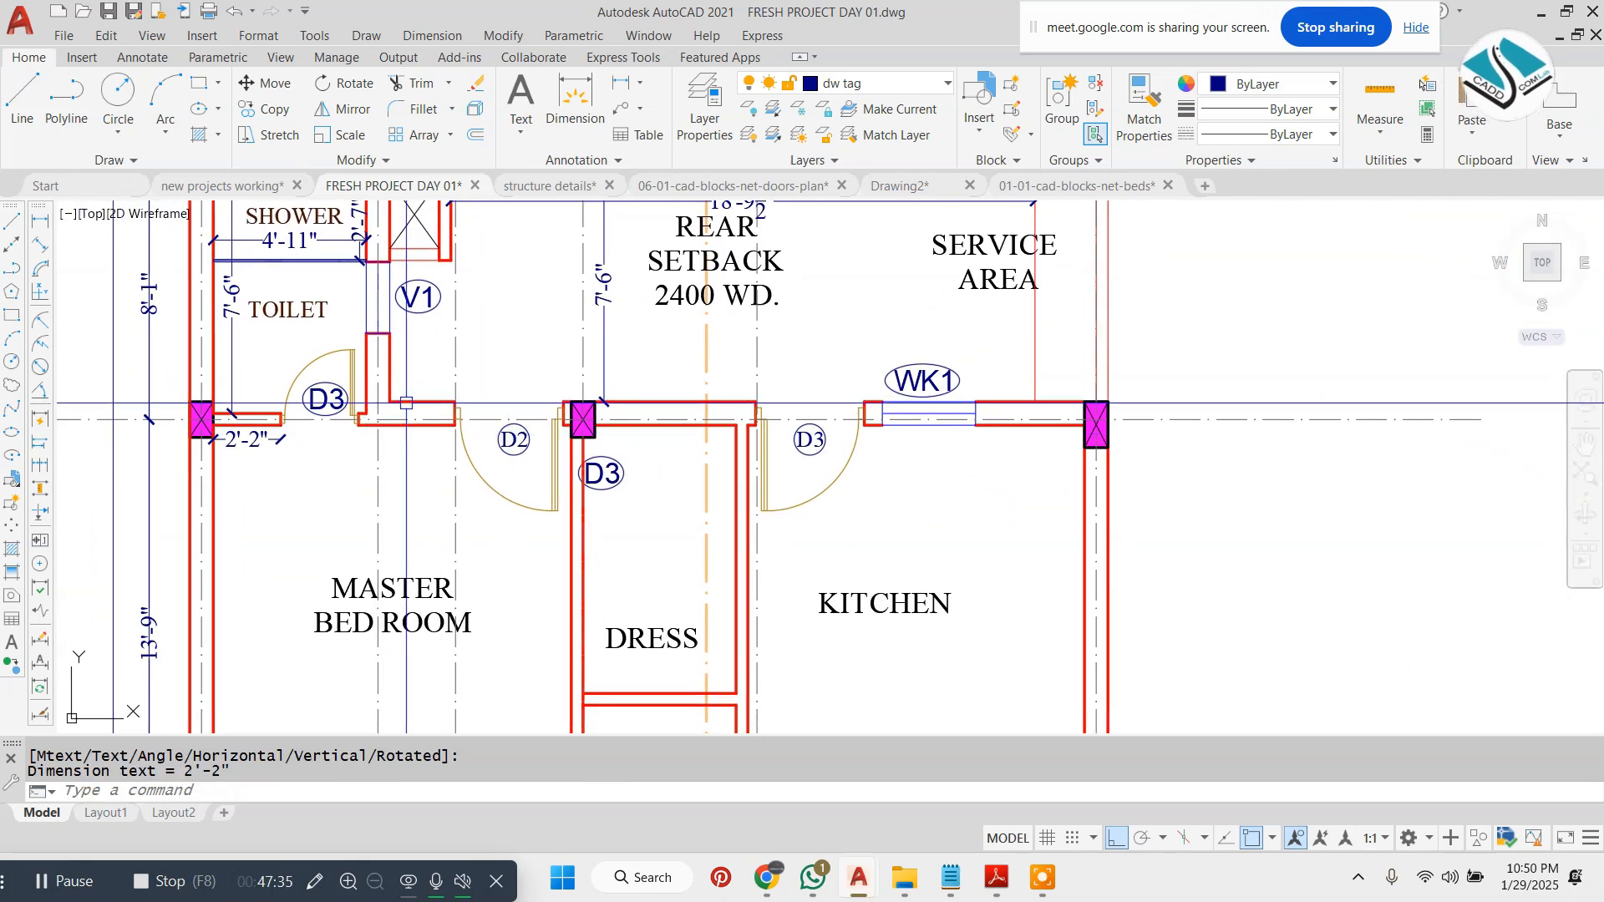
pyautogui.scroll(4, 406, 403)
pyautogui.press('Escape')
pyautogui.press('space')
pyautogui.click(531, 396)
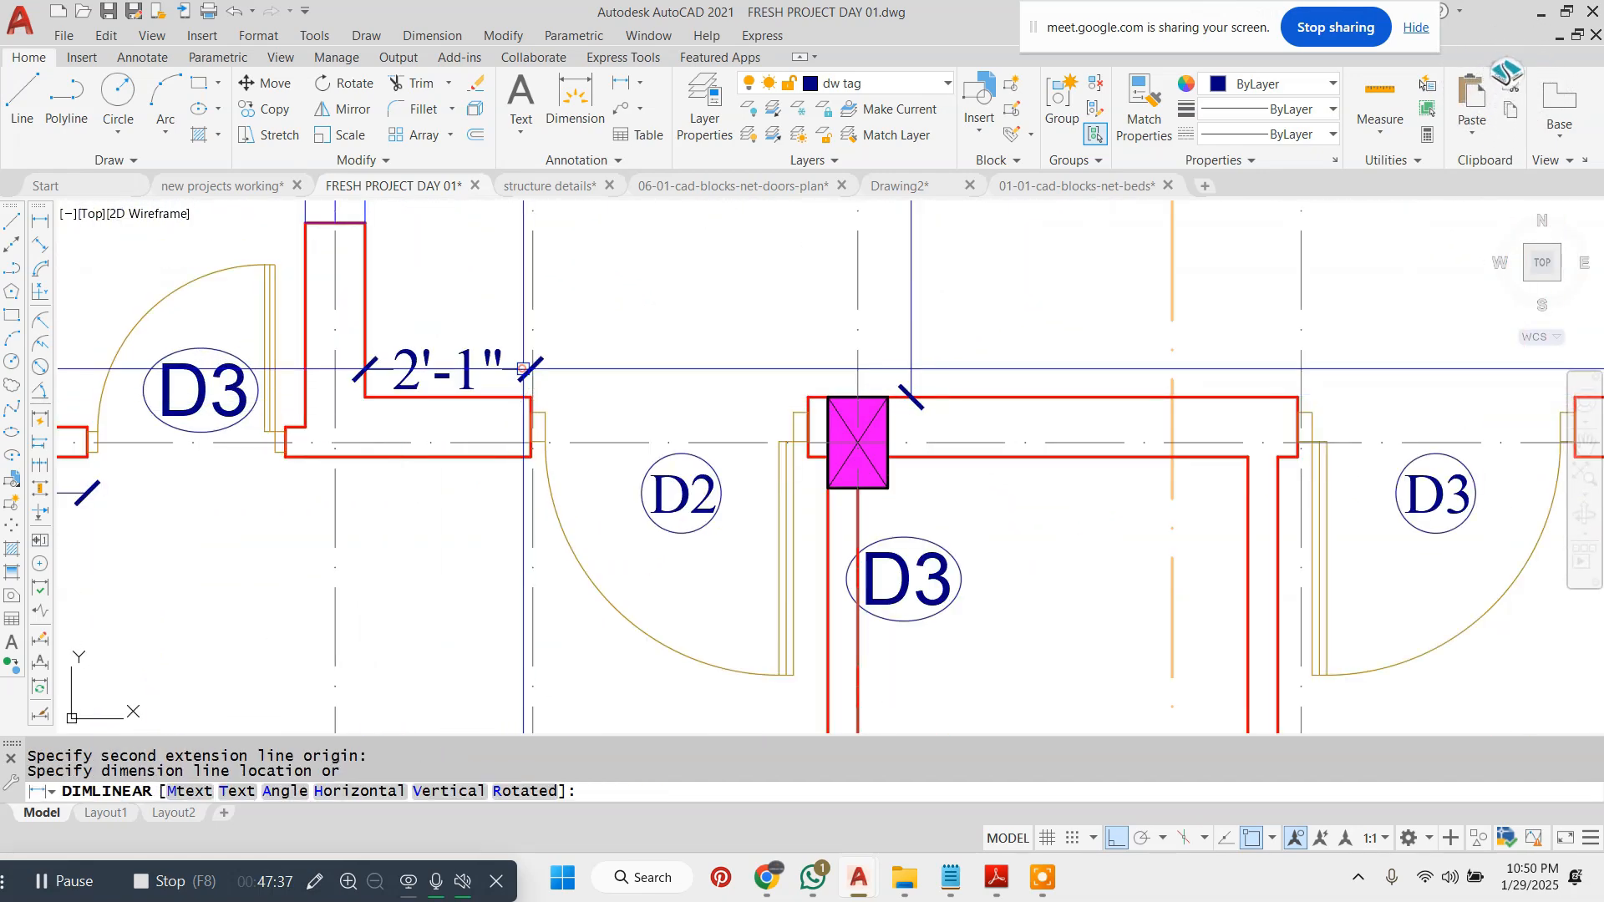
pyautogui.click(501, 361)
# - Add a vertical linear dimension for the dress room's inner length, from its upper wall to the powder room partition
pyautogui.scroll(-4, 501, 361)
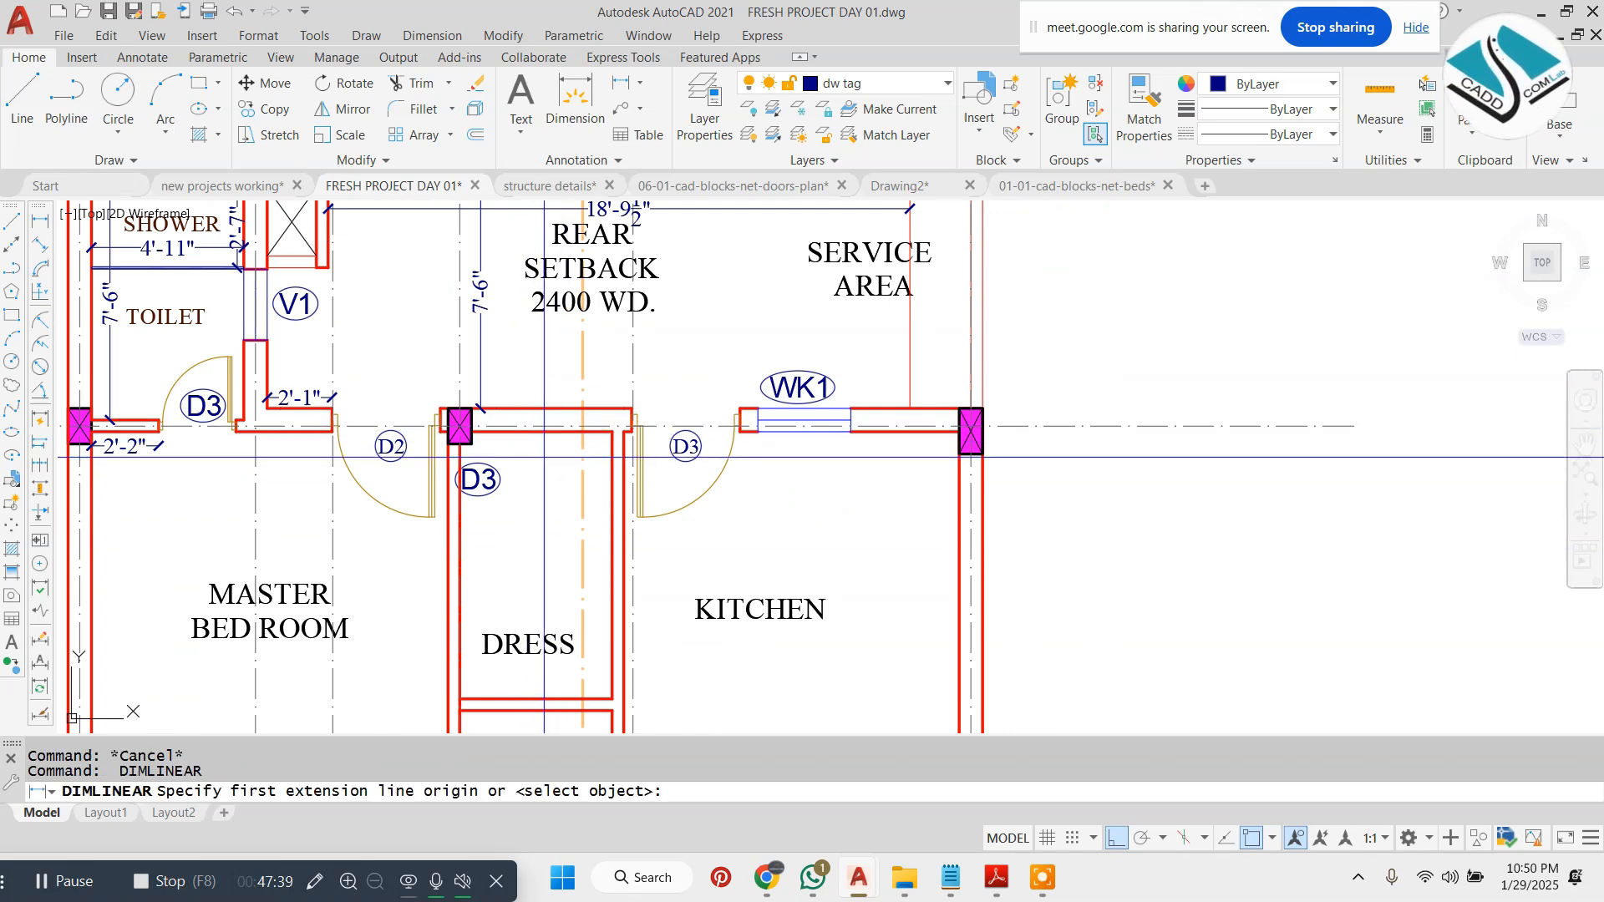
pyautogui.click(547, 436)
pyautogui.moveTo(554, 704); pyautogui.dragTo(565, 630, button='middle')
pyautogui.click(567, 630)
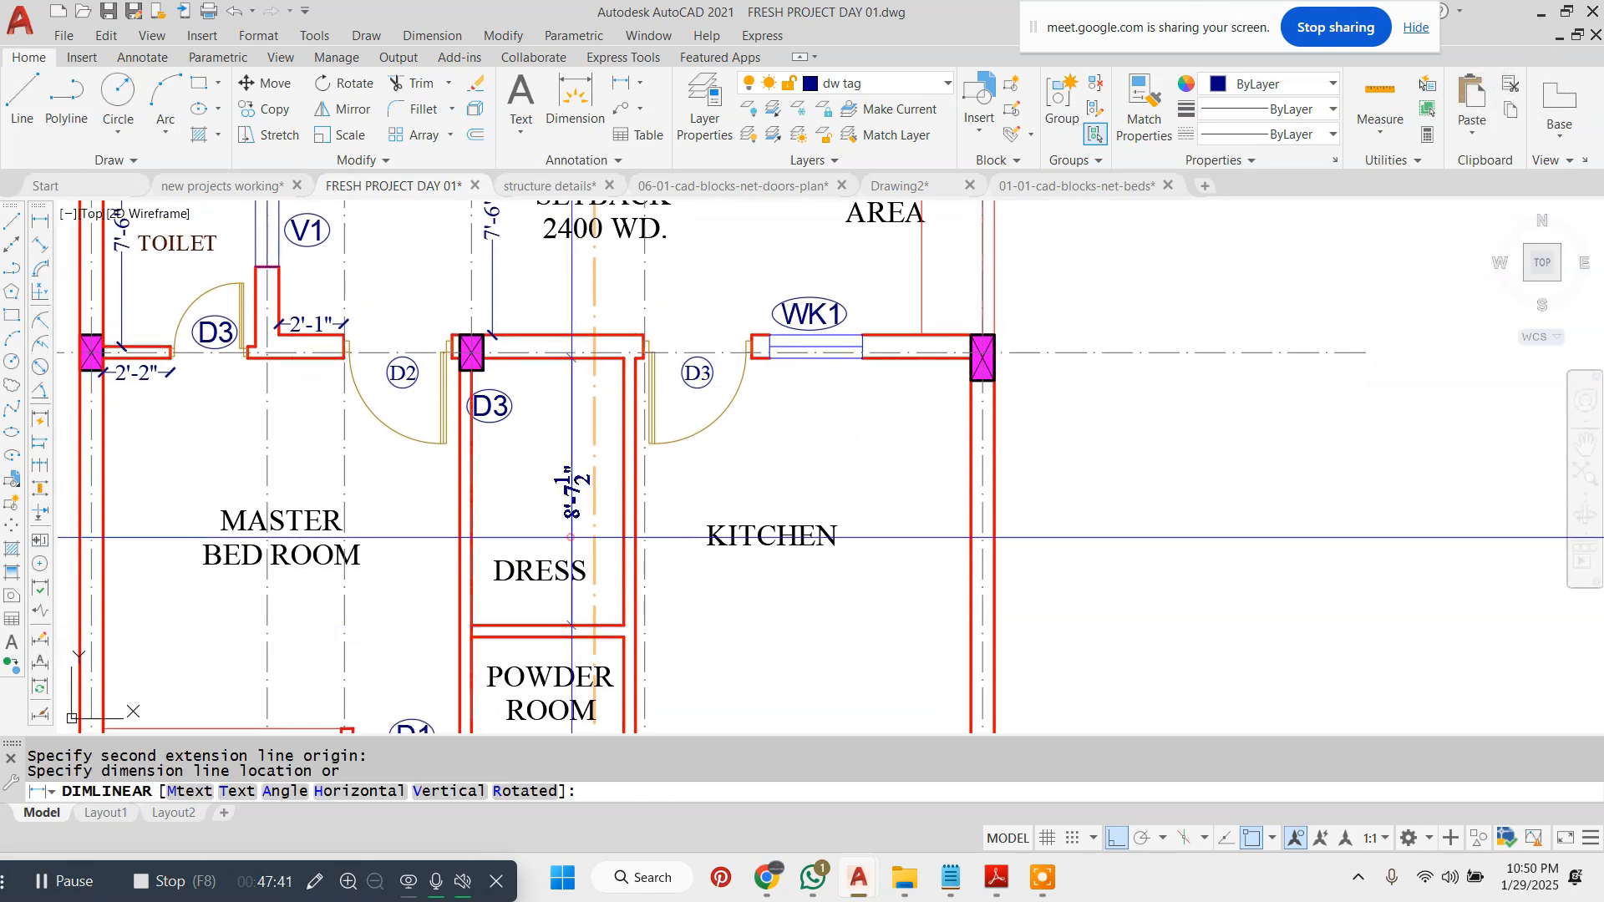
pyautogui.click(571, 538)
pyautogui.press('Escape')
# - Add a horizontal linear dimension for the dress room's inner width, above the DRESS label
pyautogui.press('space')
pyautogui.click(471, 493)
pyautogui.click(623, 520)
pyautogui.click(600, 441)
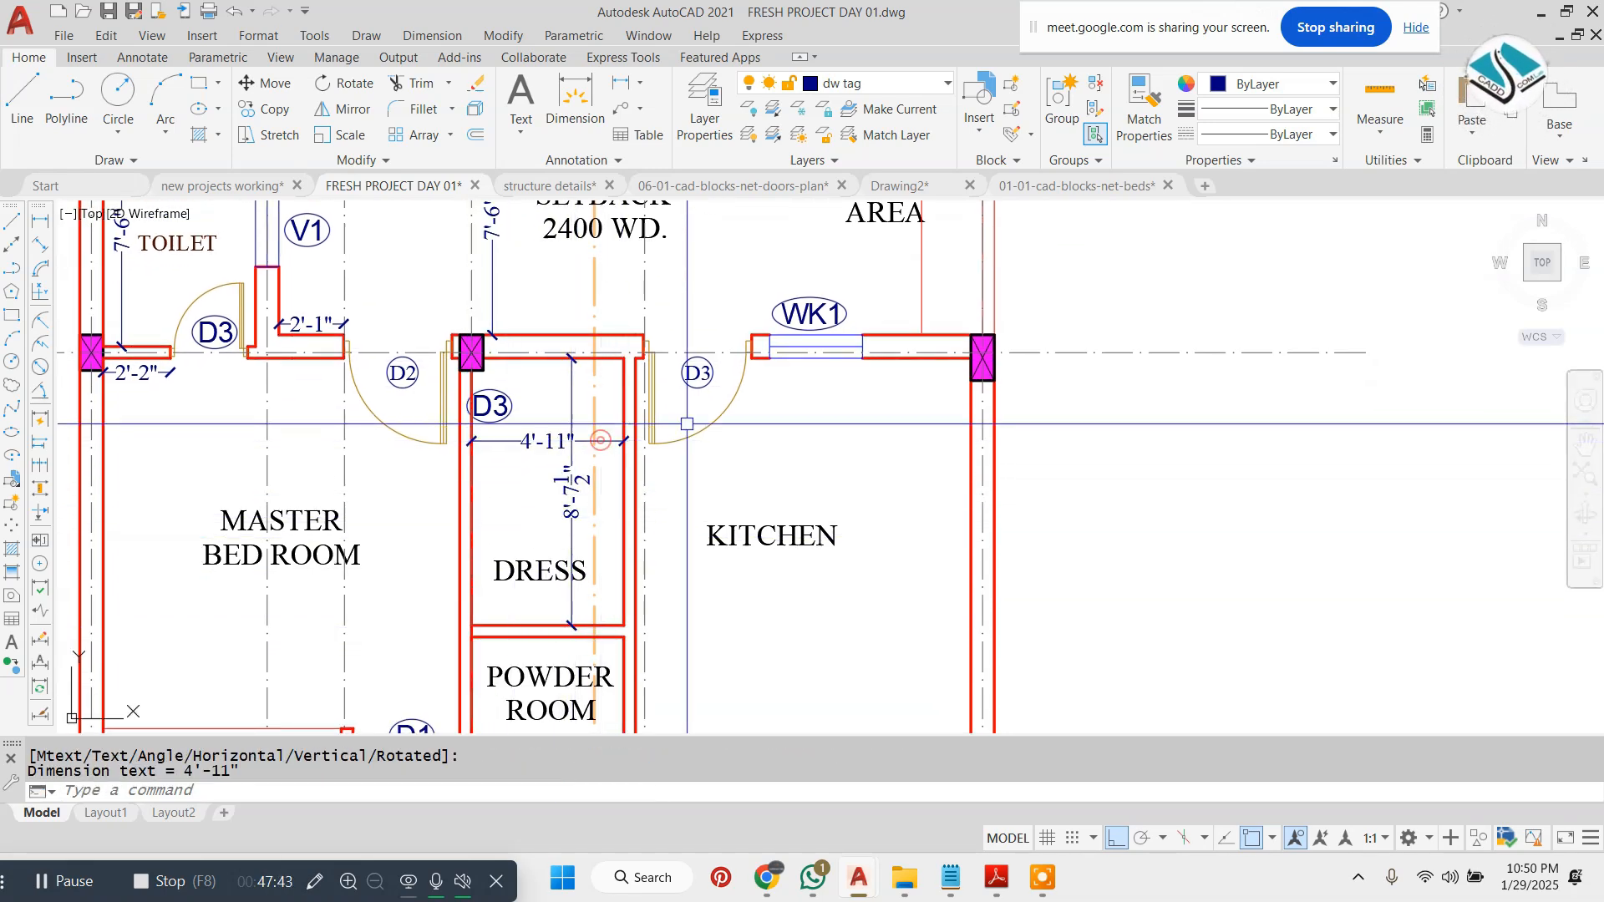
# - Dimension the kitchen wall segment from window WK1 to the outer wall, placing the dimension on the kitchen side
pyautogui.scroll(2, 723, 398)
pyautogui.click(830, 381)
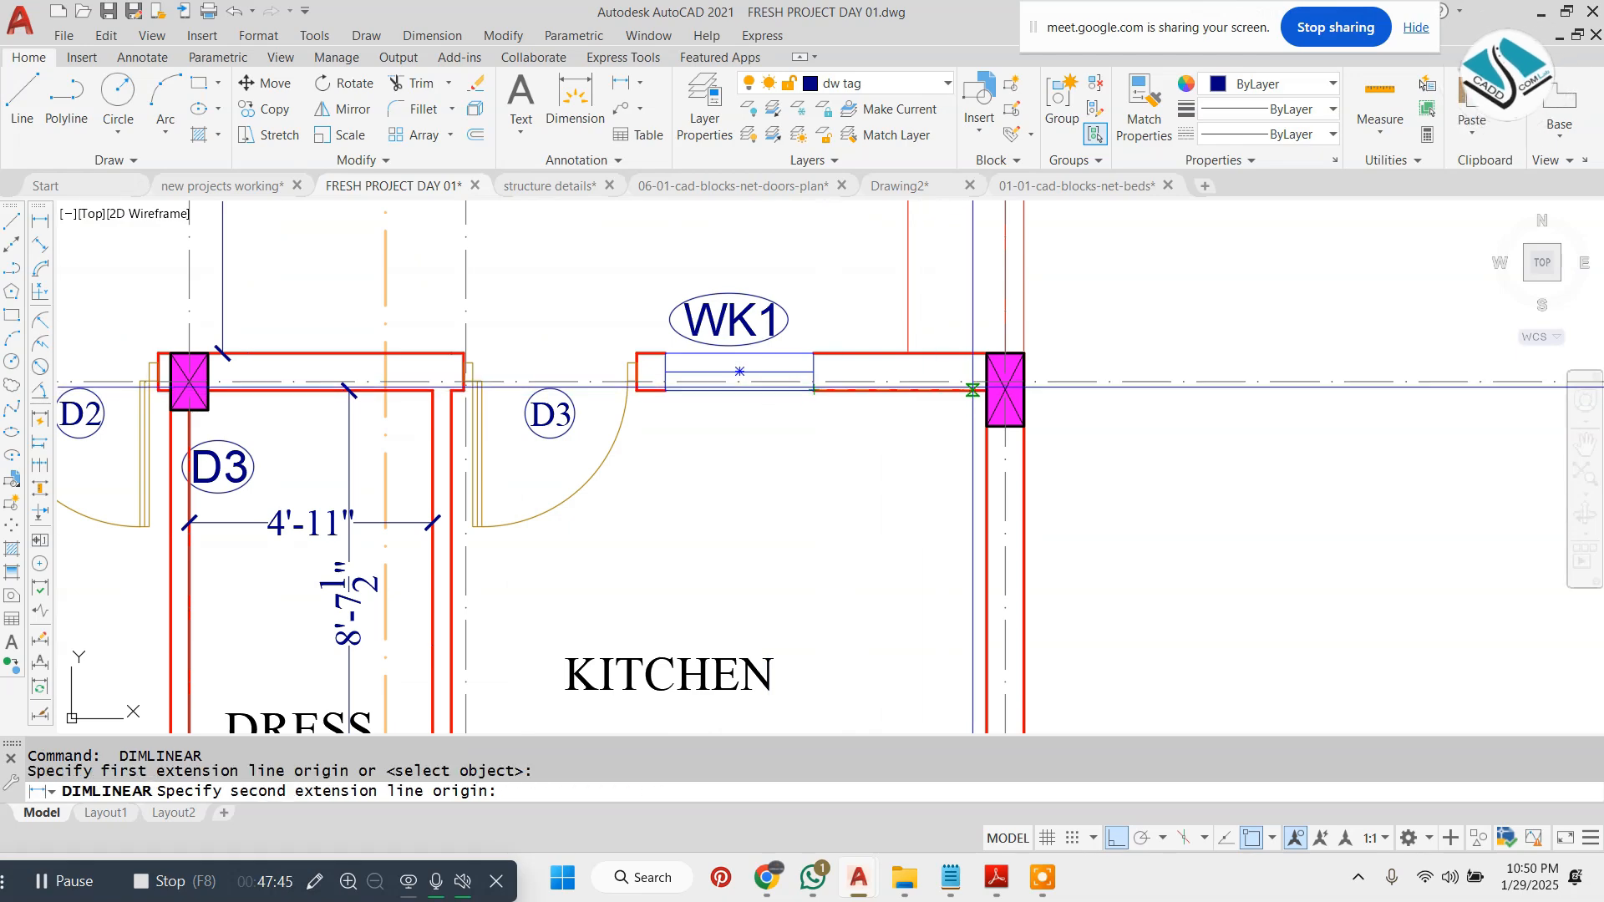
pyautogui.click(984, 390)
pyautogui.click(894, 408)
pyautogui.moveTo(579, 367); pyautogui.dragTo(638, 438, button='middle')
pyautogui.scroll(2, 655, 426)
pyautogui.scroll(-2, 656, 438)
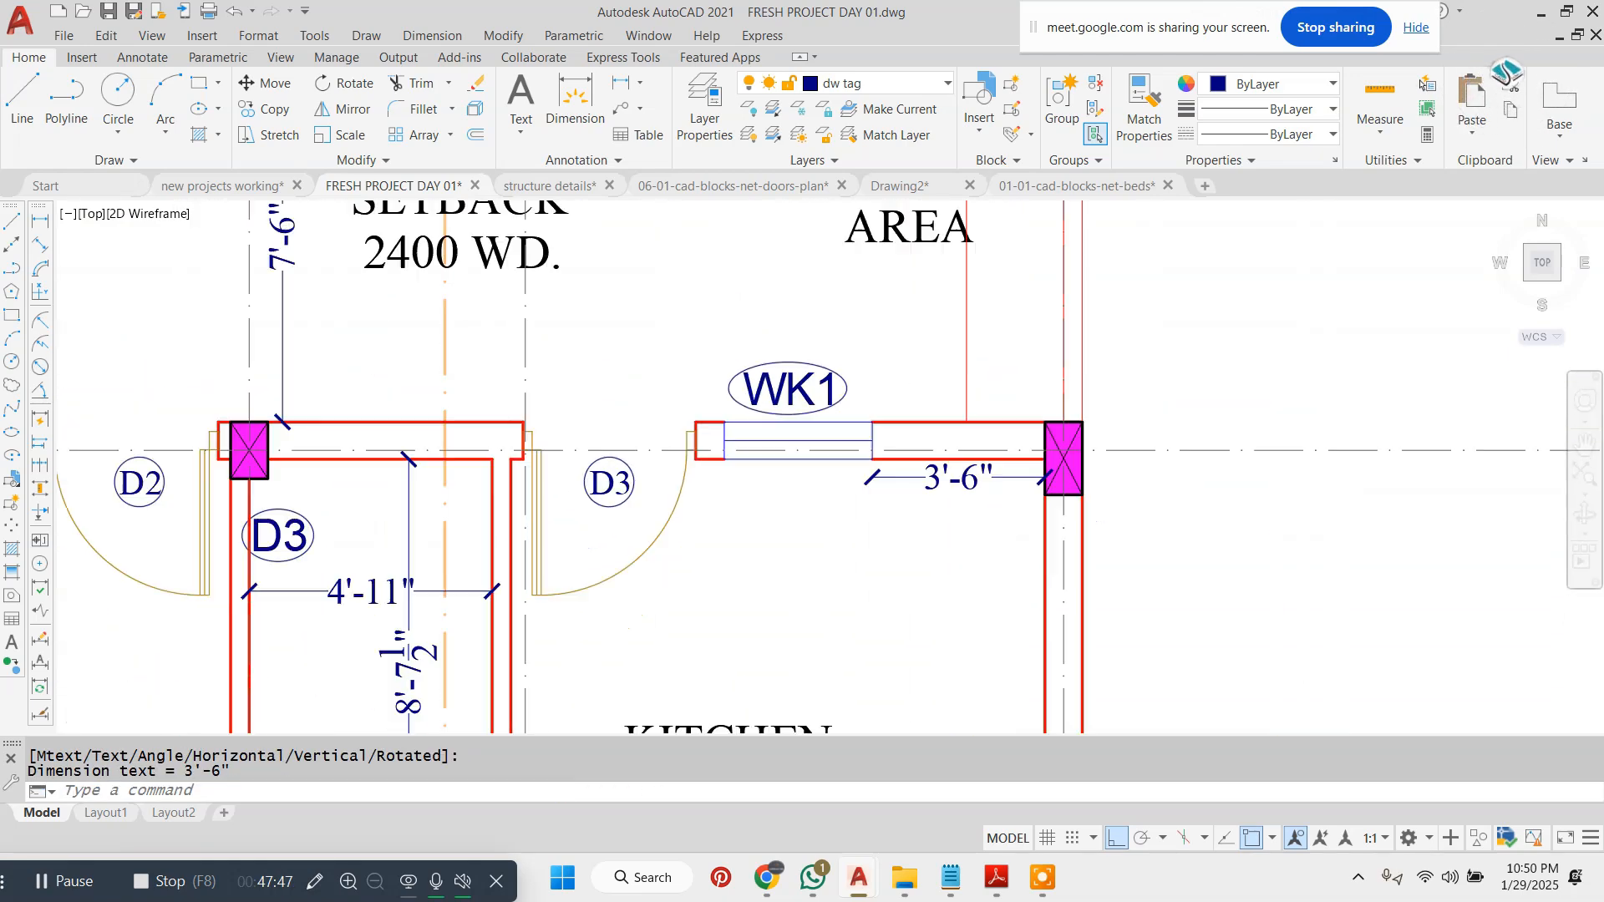
# - Add a vertical linear dimension for the powder room's inner length, from the dress room partition to the lower wall
pyautogui.scroll(-2, 646, 434)
pyautogui.moveTo(551, 509); pyautogui.dragTo(566, 326, button='middle')
pyautogui.scroll(2, 508, 586)
pyautogui.moveTo(508, 586); pyautogui.dragTo(564, 408, button='middle')
pyautogui.press('Escape')
pyautogui.press('space')
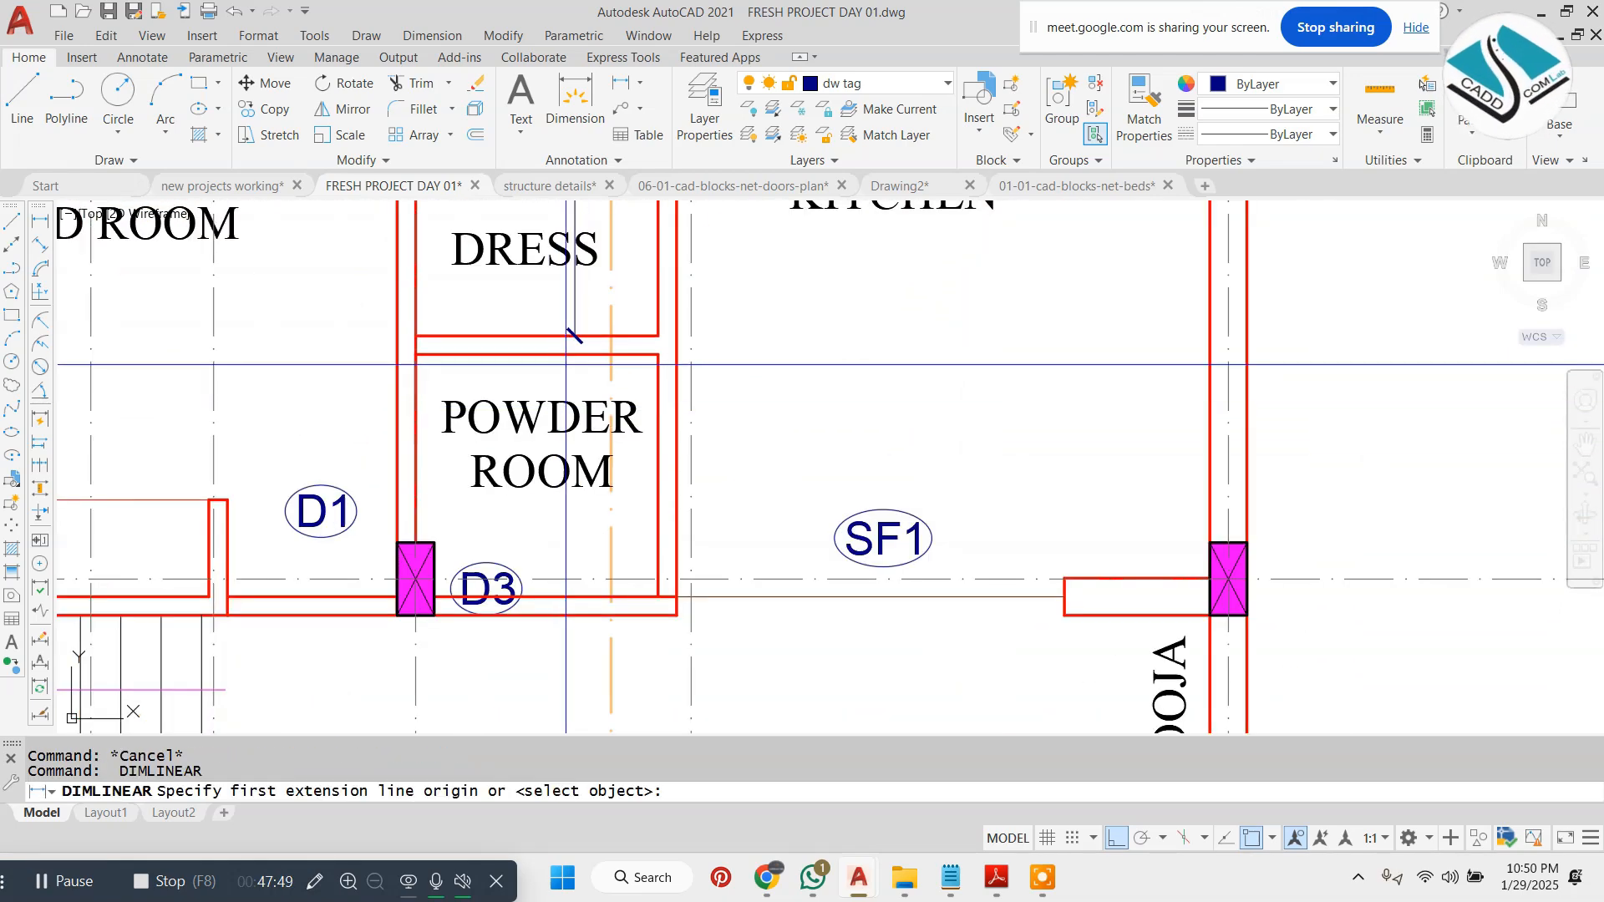
pyautogui.click(568, 357)
pyautogui.click(557, 595)
pyautogui.click(559, 492)
# - Add a horizontal linear dimension for the powder room's inner width, across the POWDER ROOM label
pyautogui.press('Escape')
pyautogui.press('space')
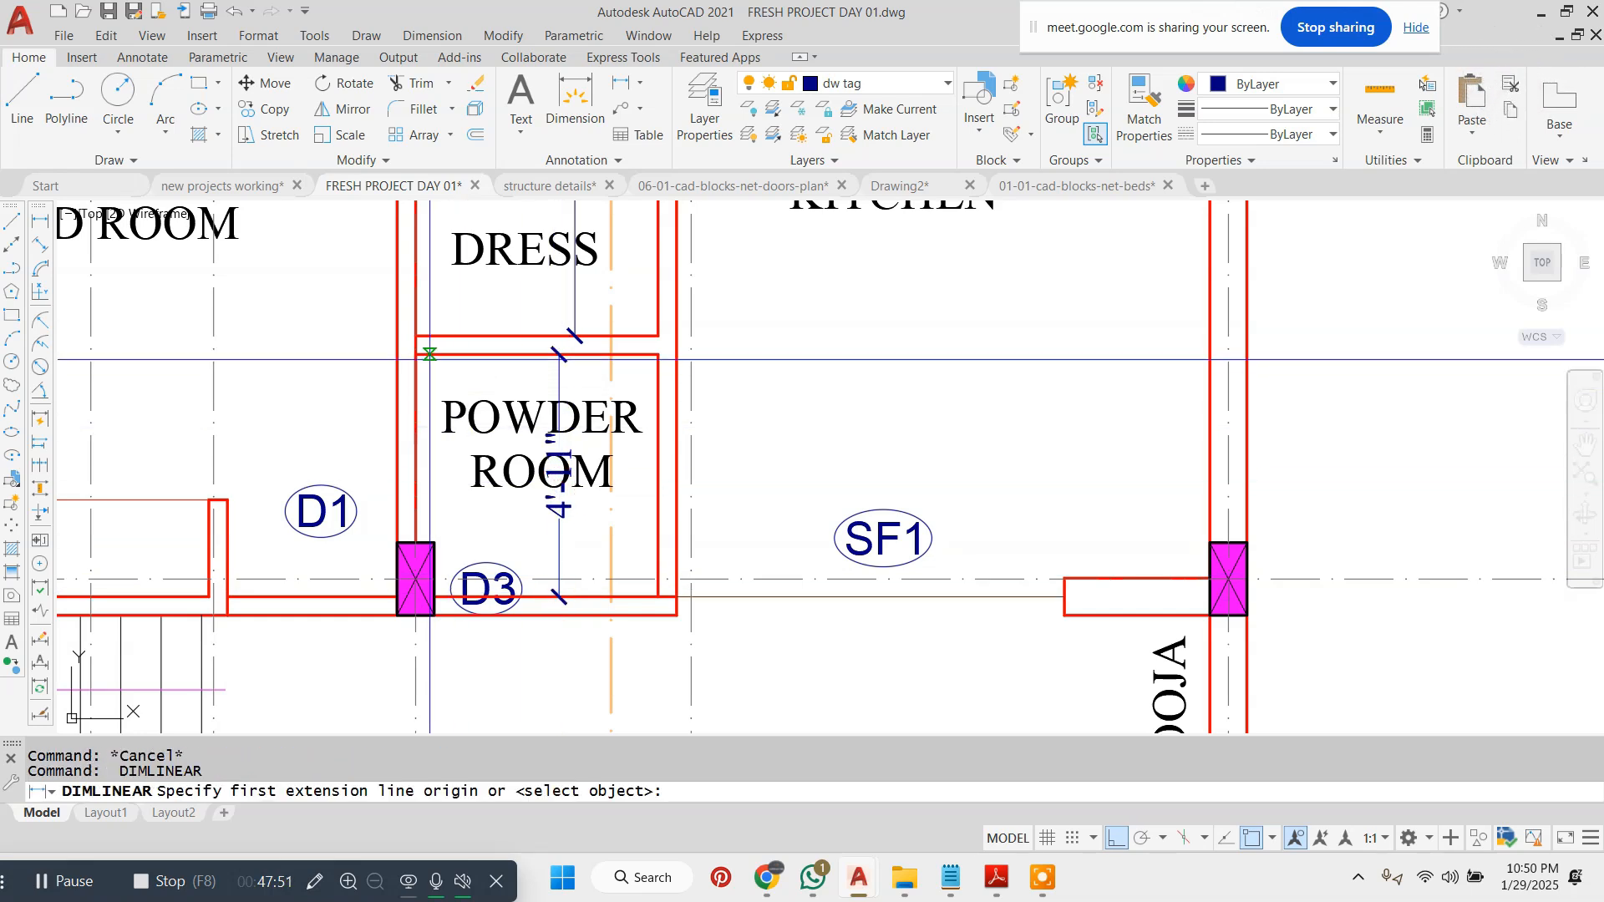
pyautogui.click(420, 353)
pyautogui.click(659, 354)
pyautogui.click(638, 432)
pyautogui.moveTo(821, 534); pyautogui.dragTo(602, 487, button='middle')
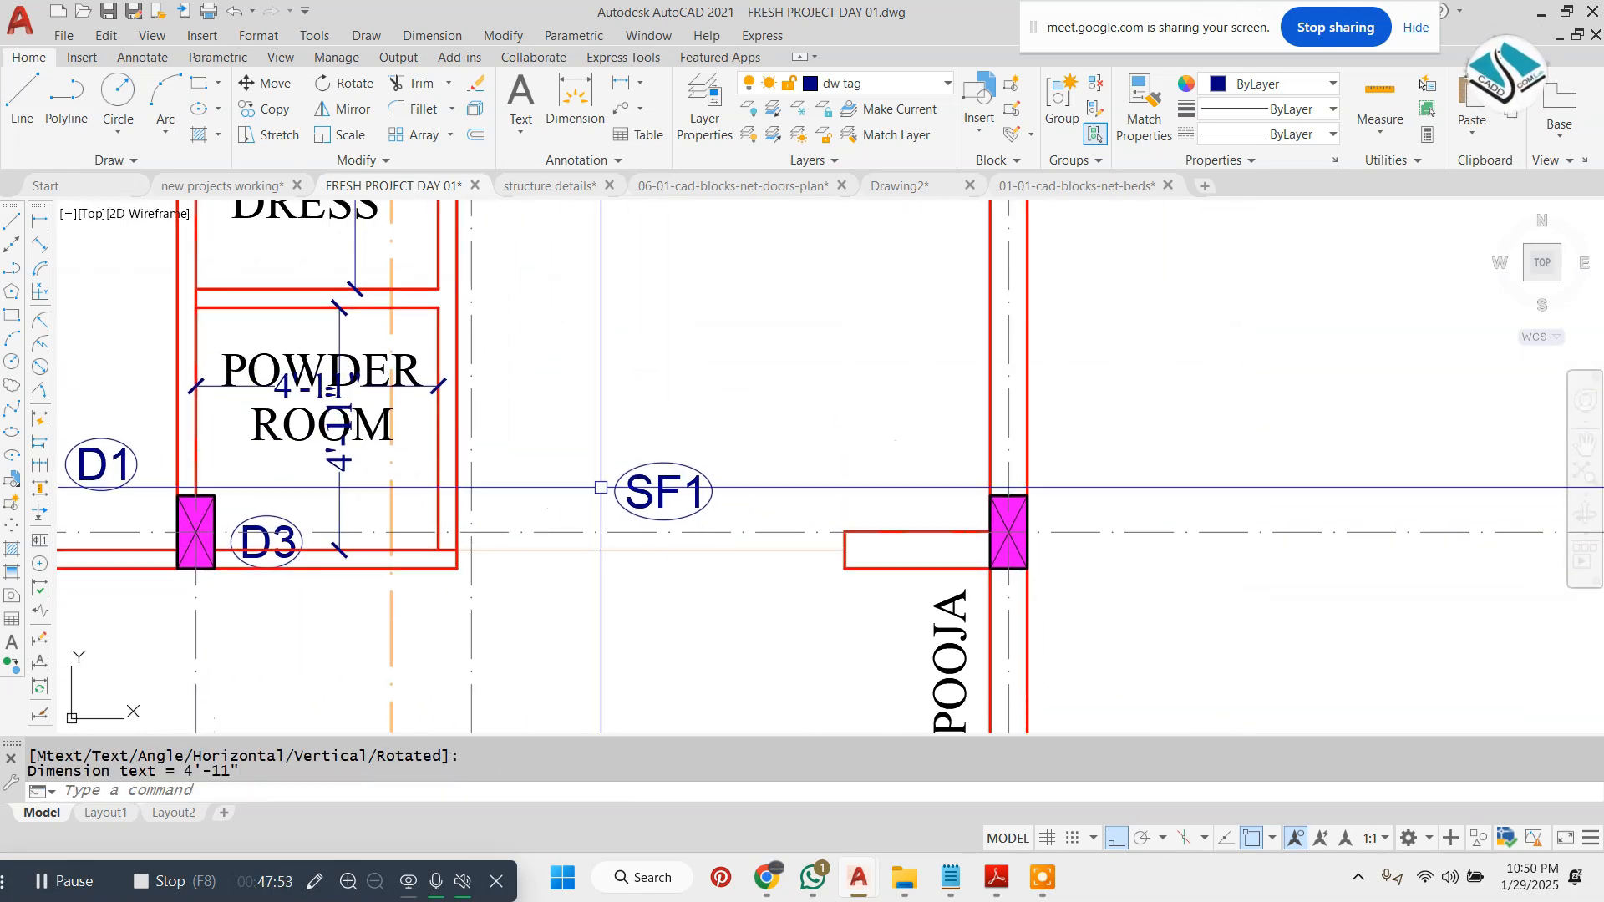
# - Dimension the SF1 opening horizontally, from the powder room's outer corner to the wall segment above the pooja area
pyautogui.press('Escape')
pyautogui.press('space')
pyautogui.click(459, 569)
pyautogui.click(844, 569)
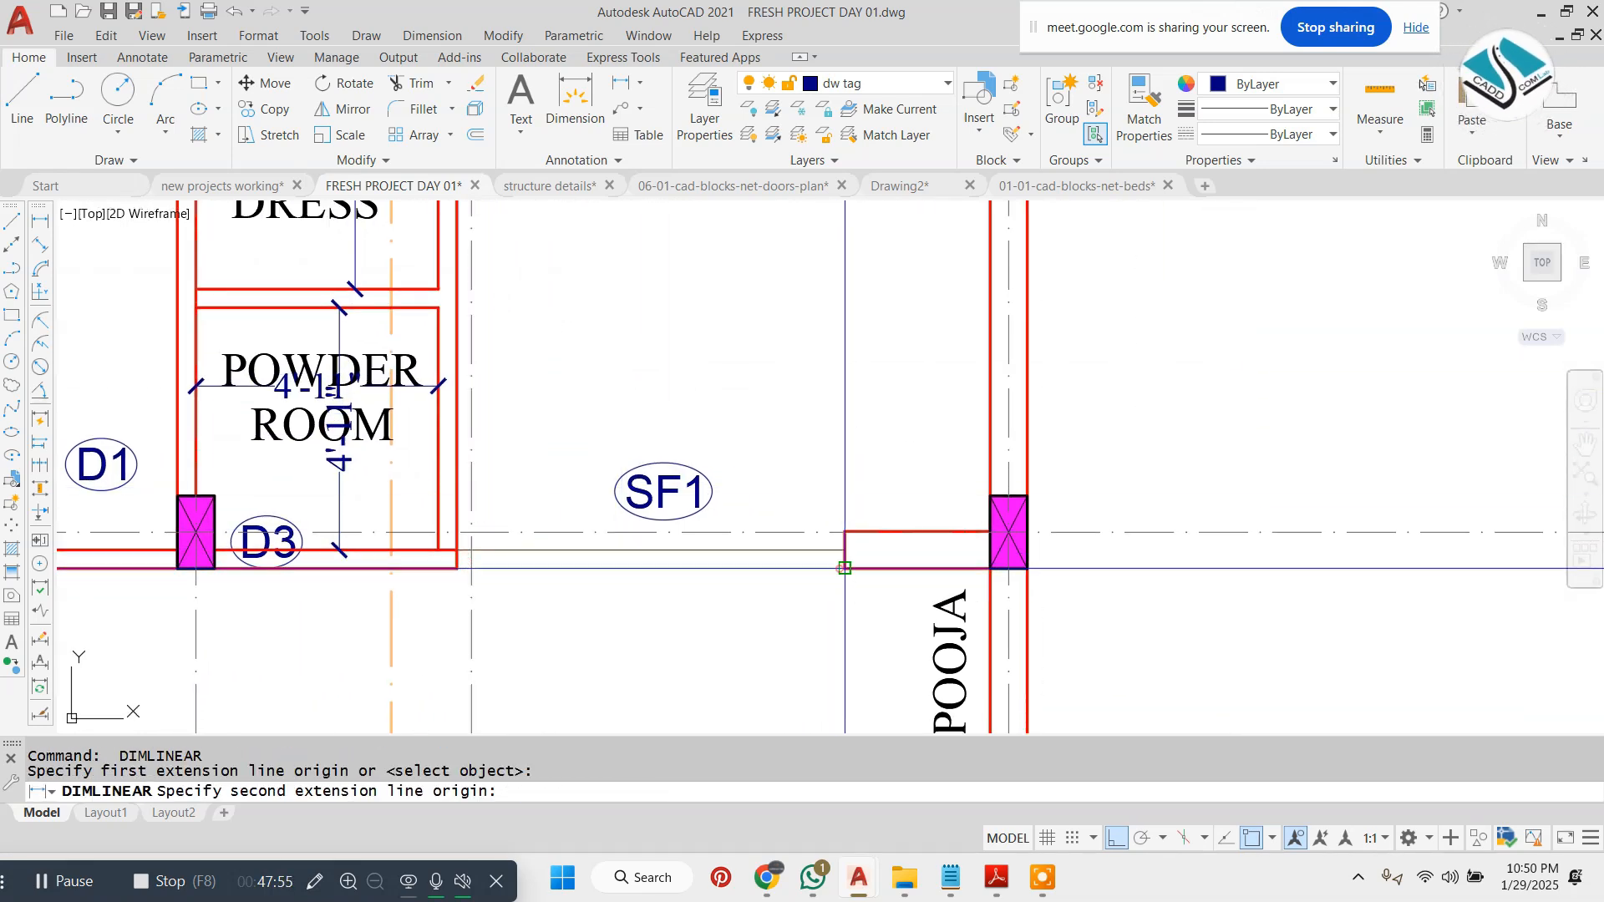
pyautogui.click(840, 562)
# - Dimension the short wall segment between the SF1 opening and the outer wall, placing the dimension above the wall
pyautogui.press('Escape')
pyautogui.press('space')
pyautogui.click(843, 532)
pyautogui.click(991, 530)
pyautogui.click(992, 503)
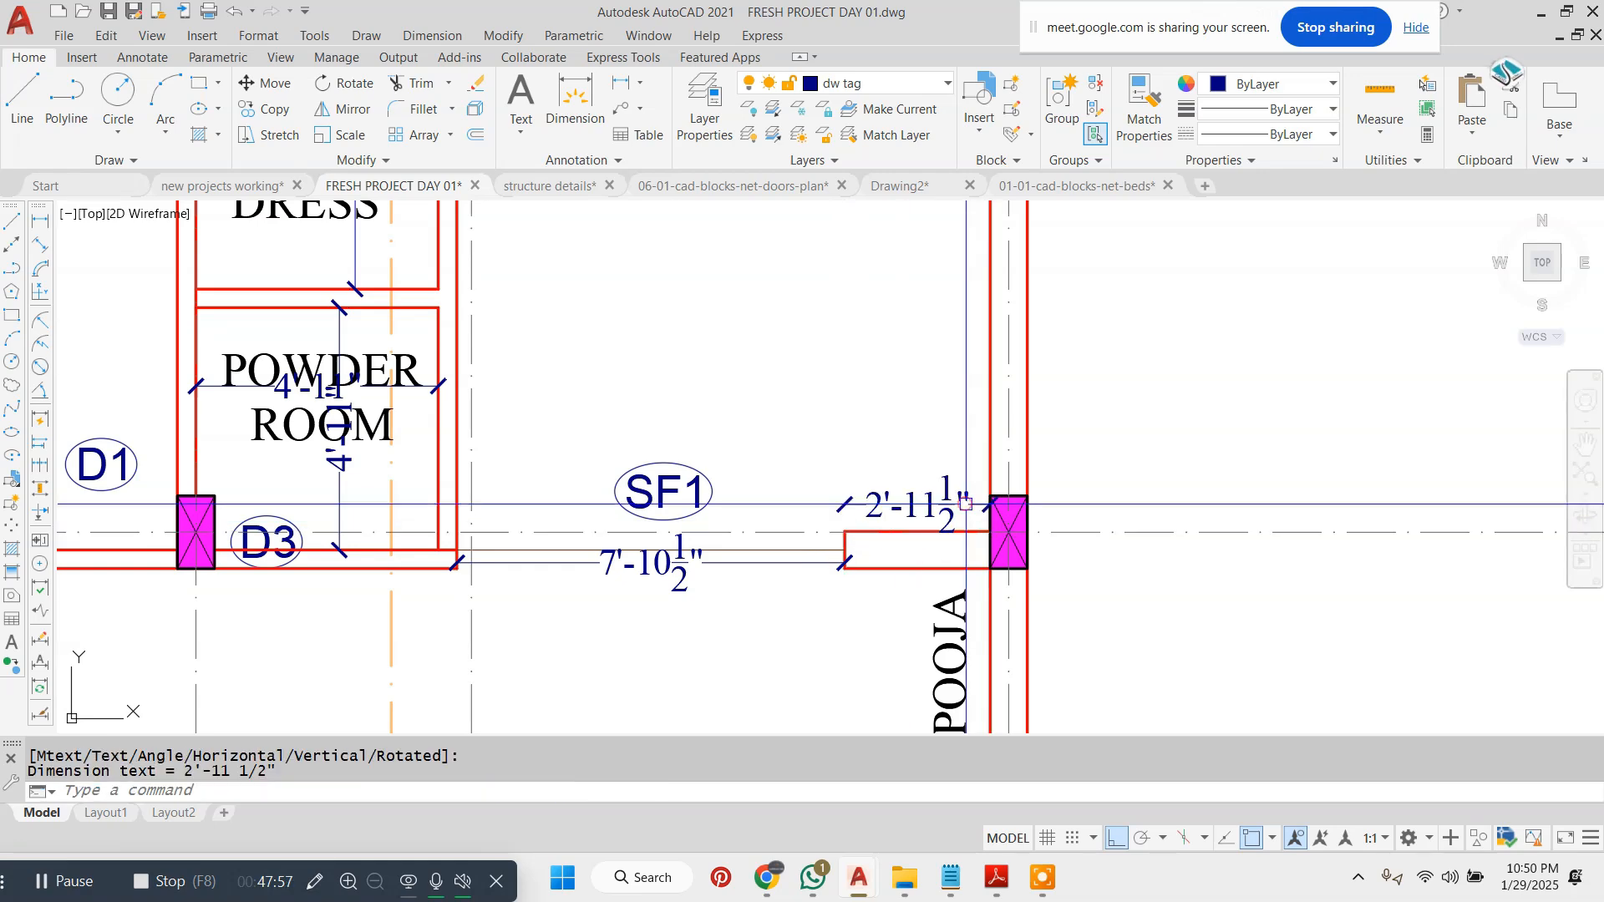
# - Dimension the D1 opening horizontally, from the master bedroom's wall end to the column beside the powder room
pyautogui.scroll(-4, 972, 437)
pyautogui.press('Escape')
pyautogui.scroll(6, 593, 472)
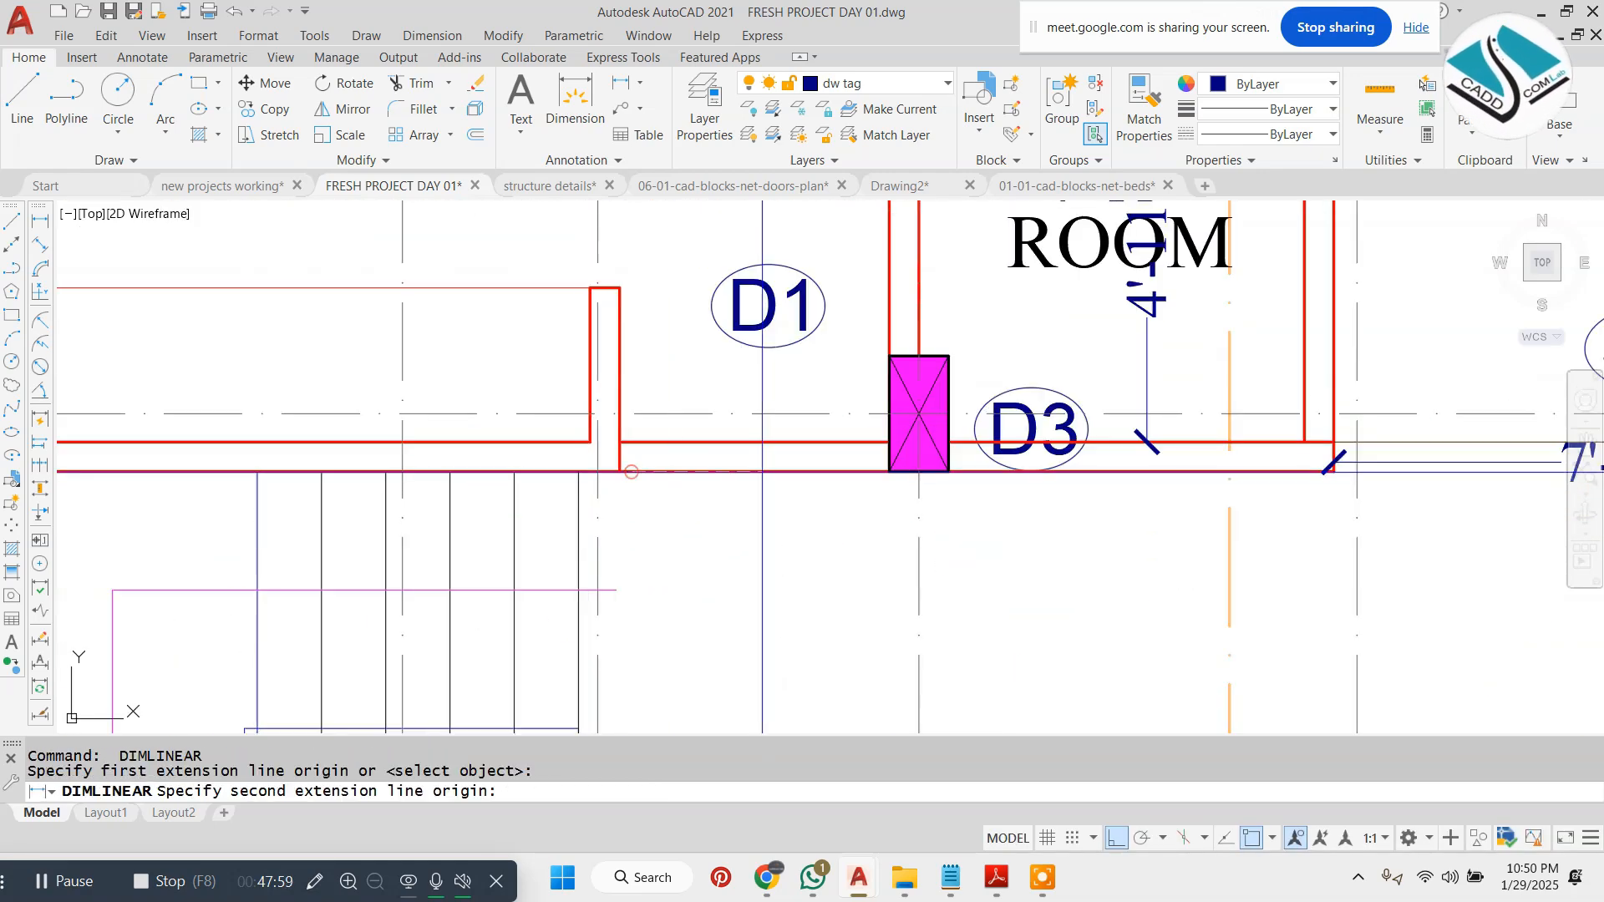
pyautogui.click(889, 471)
pyautogui.click(785, 442)
pyautogui.scroll(-6, 677, 452)
pyautogui.moveTo(725, 562); pyautogui.dragTo(634, 433, button='middle')
pyautogui.moveTo(718, 348); pyautogui.dragTo(685, 790, button='middle')
pyautogui.press('Escape')
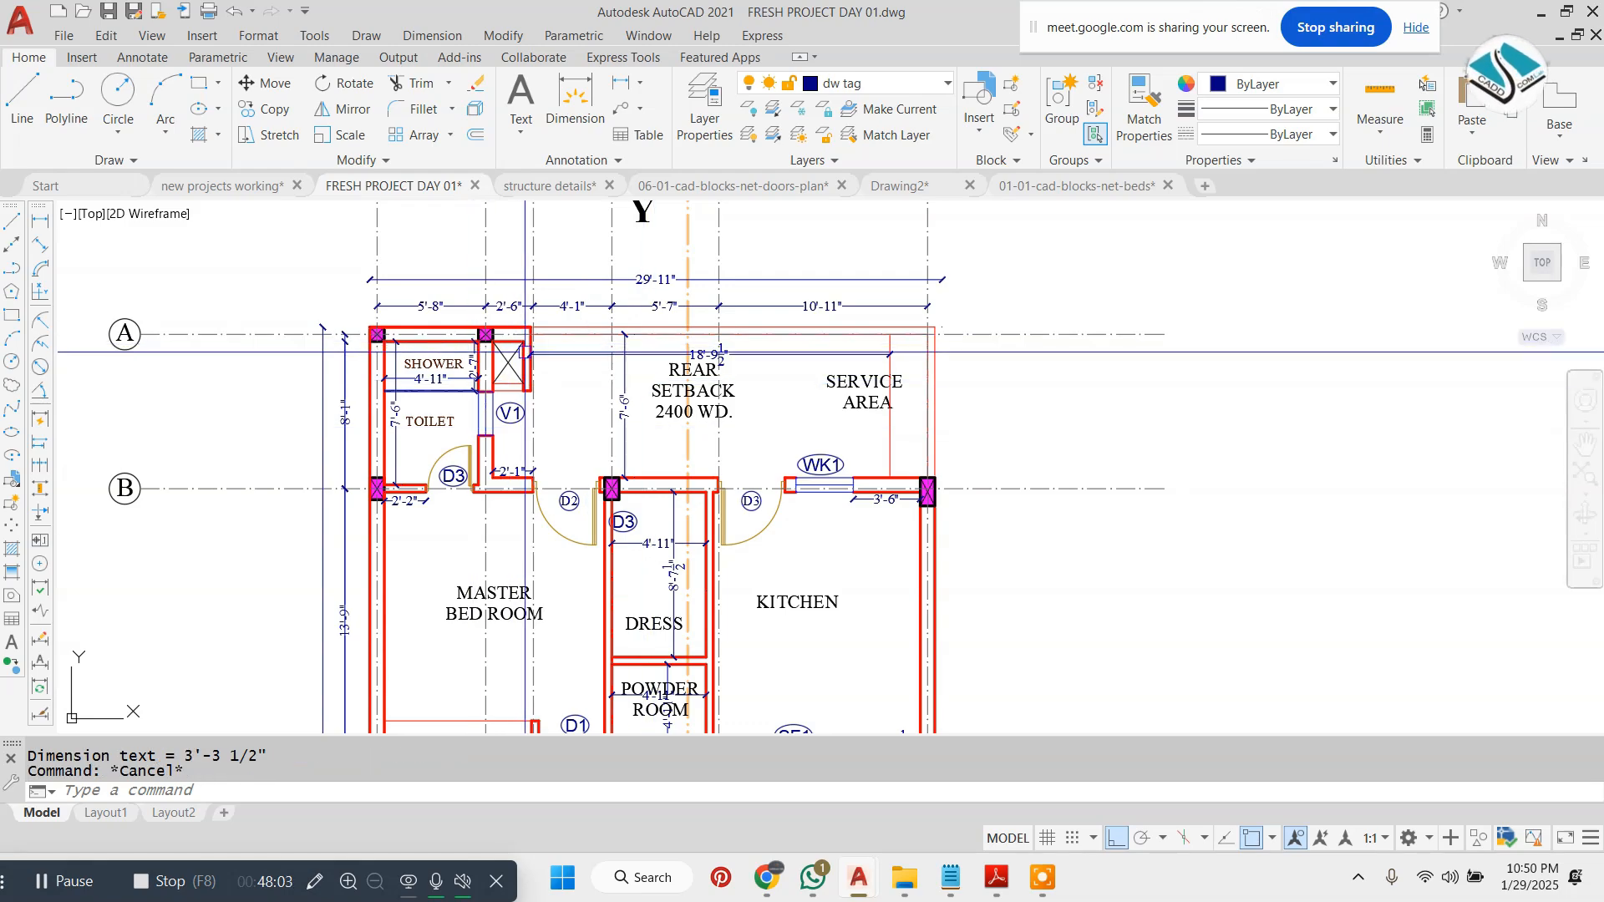
pyautogui.press('Escape')
# - Examine the toilet, rear setback and bedroom dimensions in the reference ground floor plan
pyautogui.scroll(2, 525, 352)
pyautogui.scroll(-8, 477, 365)
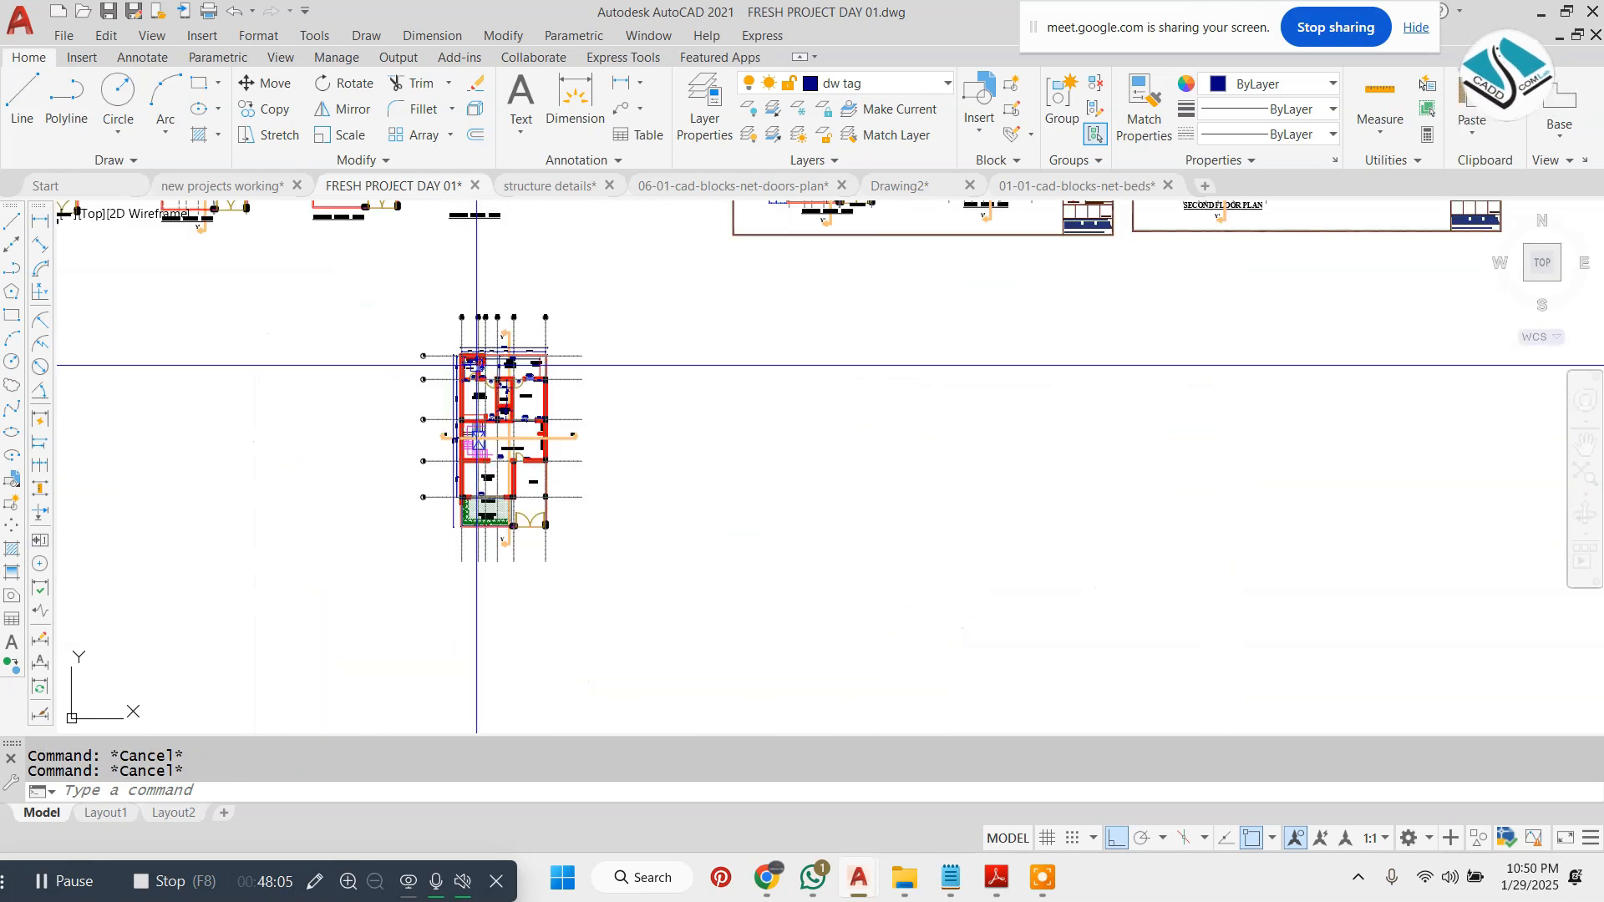
pyautogui.scroll(-3, 476, 365)
pyautogui.scroll(10, 448, 308)
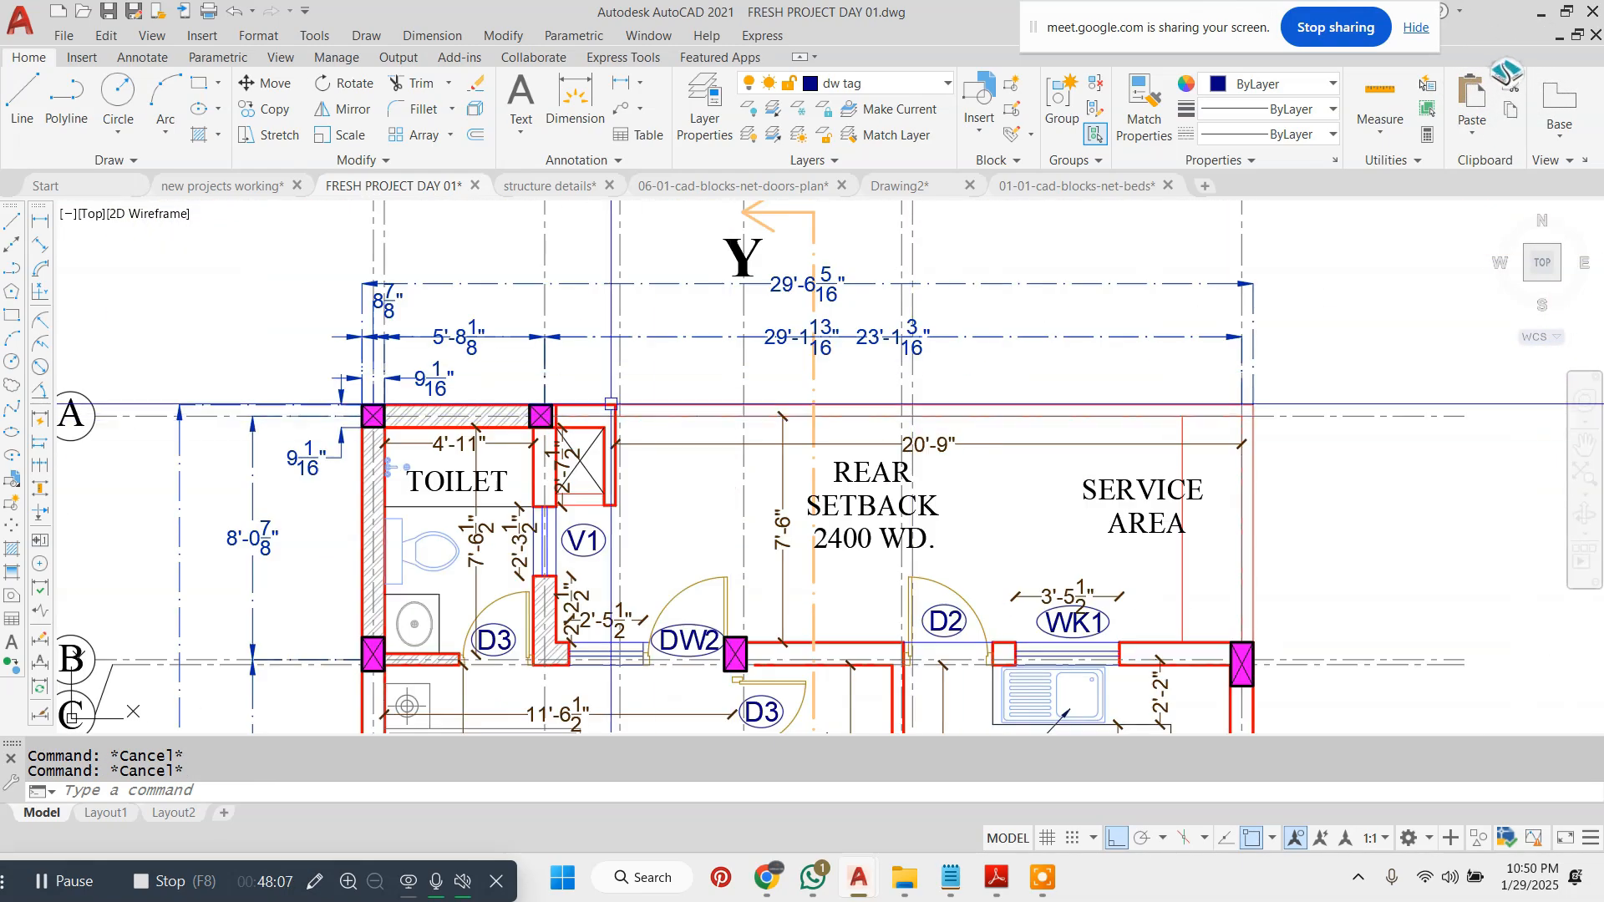
pyautogui.scroll(6, 429, 516)
pyautogui.scroll(-2, 553, 293)
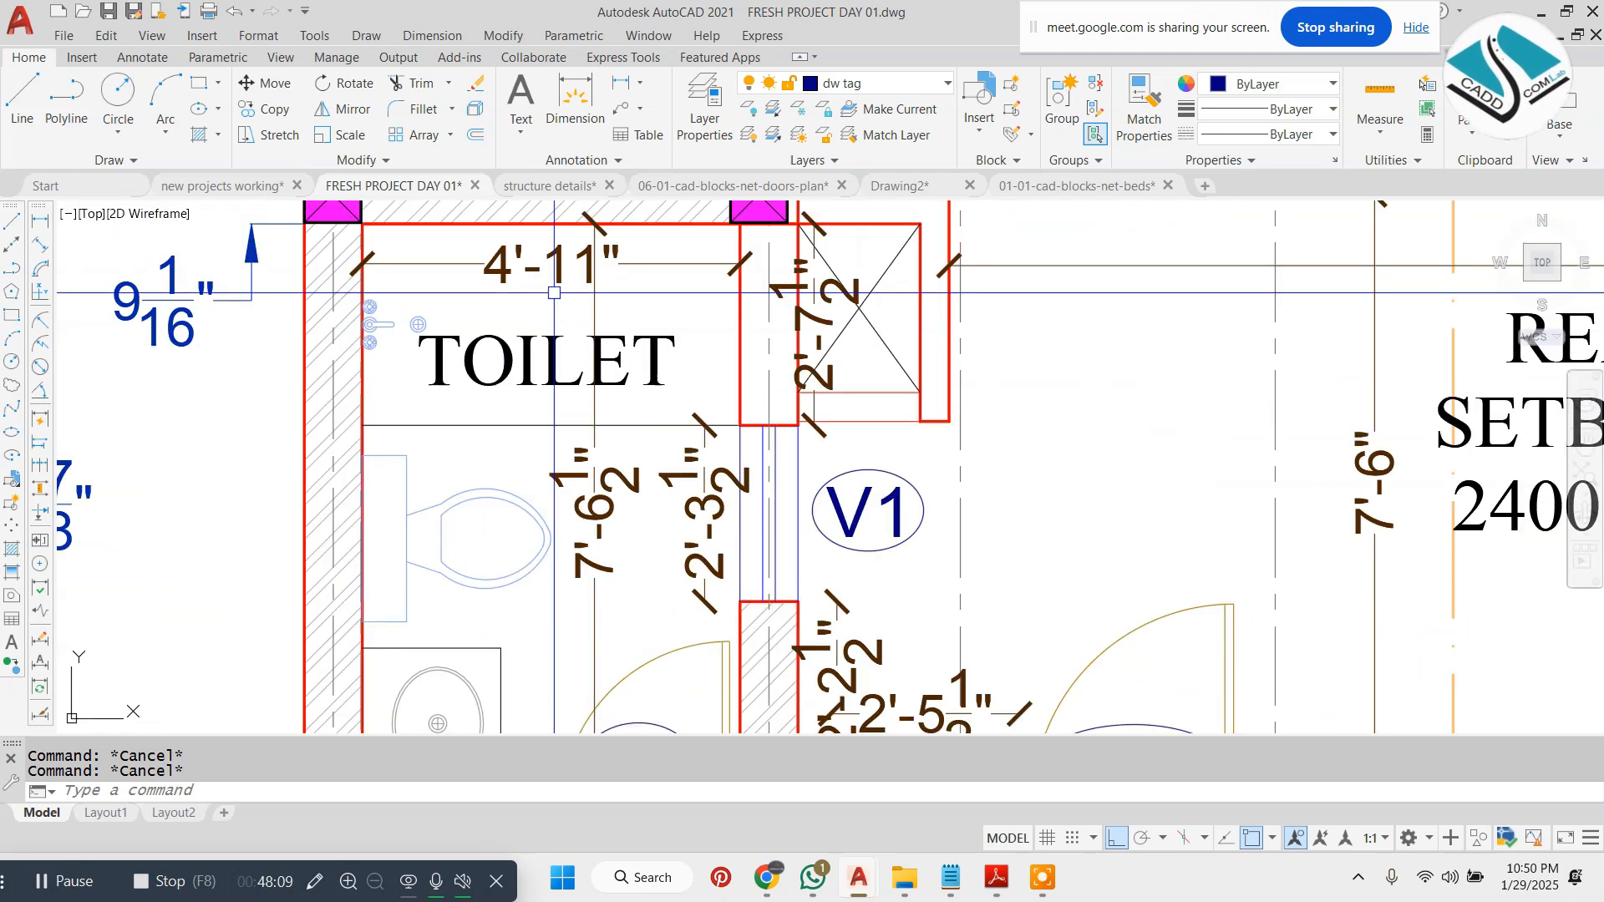
pyautogui.scroll(-3, 553, 292)
pyautogui.moveTo(554, 293)
pyautogui.mouseDown(button='middle')
pyautogui.moveTo(460, 343)
pyautogui.moveTo(406, 274)
pyautogui.mouseUp(button='middle')
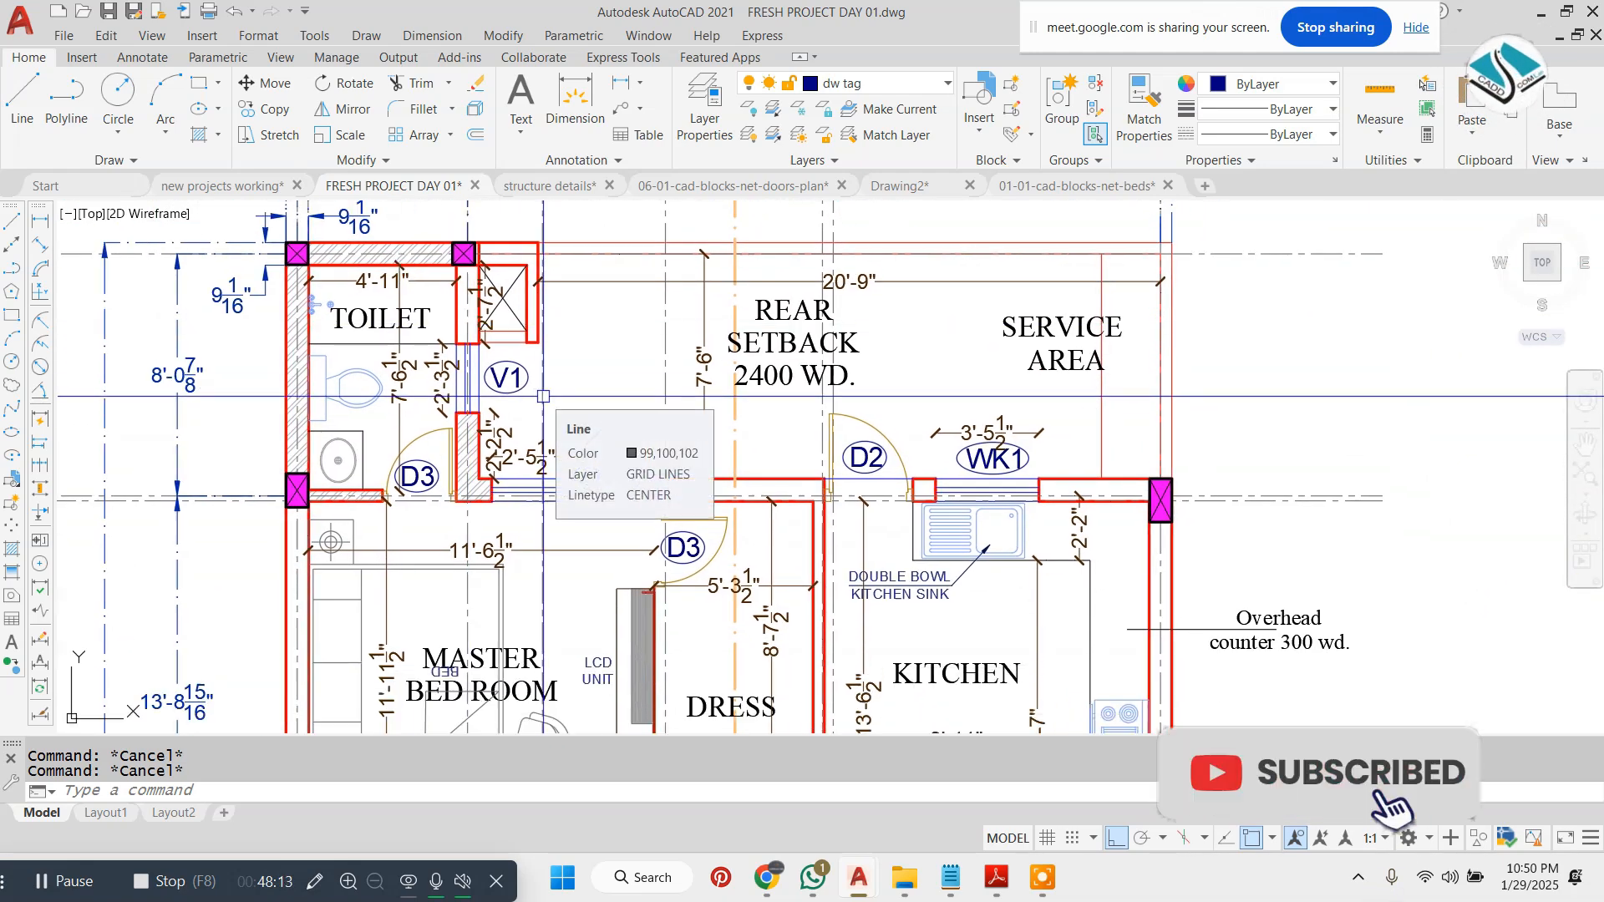
pyautogui.scroll(-4, 543, 396)
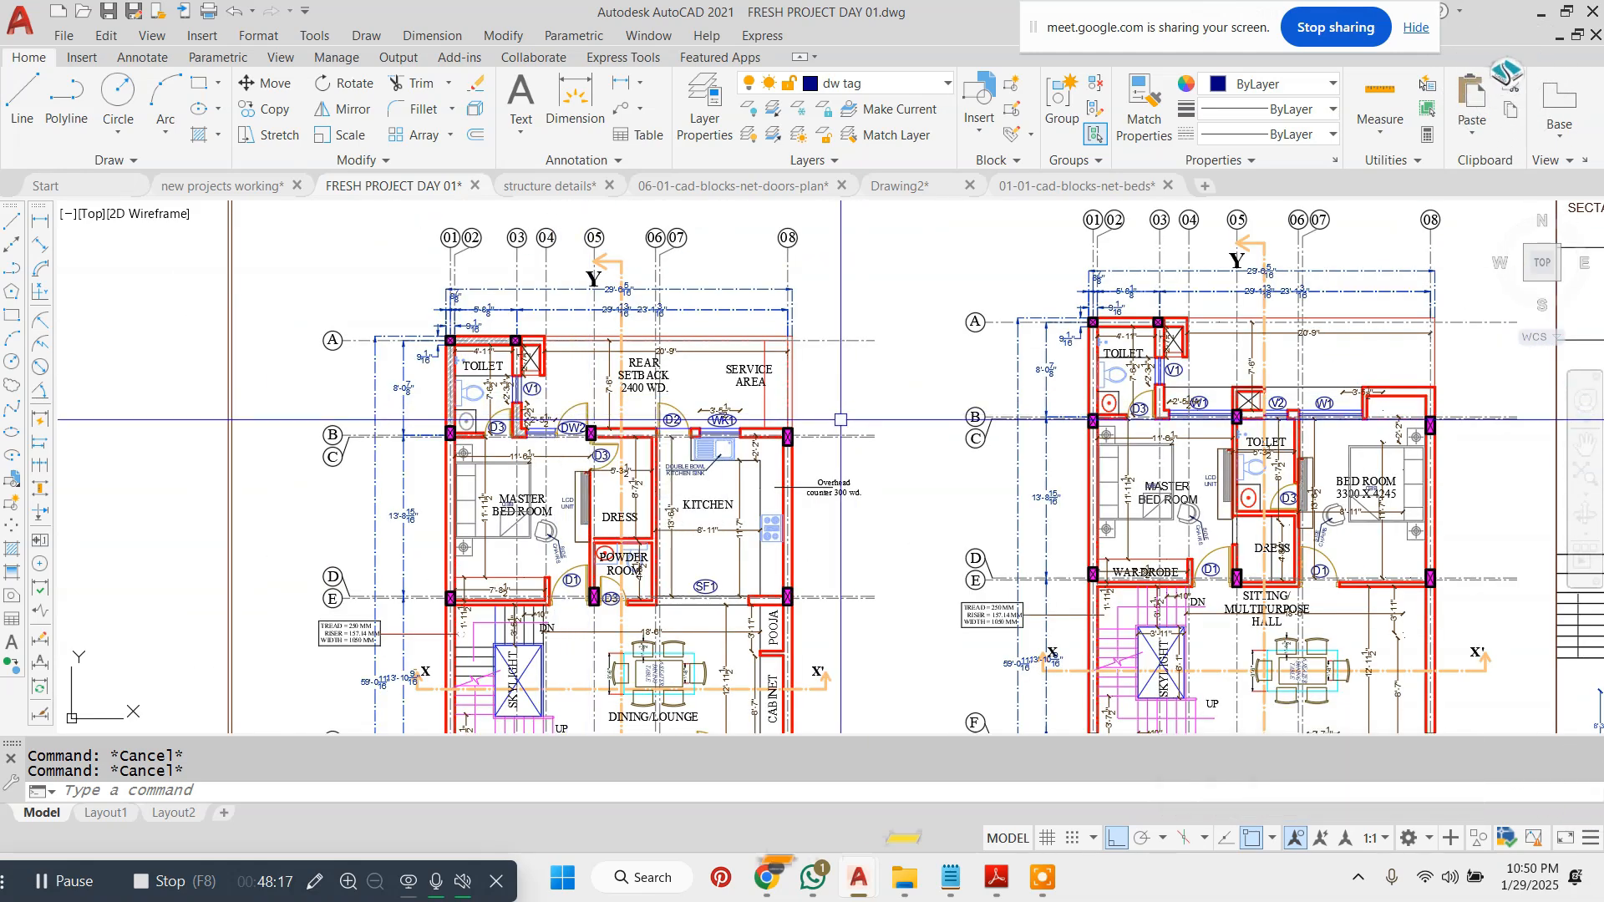
# - Switch to Notepad, replace the notes with "1-(GROUND + FIRST FLOOR )", and return to AutoCAD
pyautogui.hotkey('alt', 'Tab')
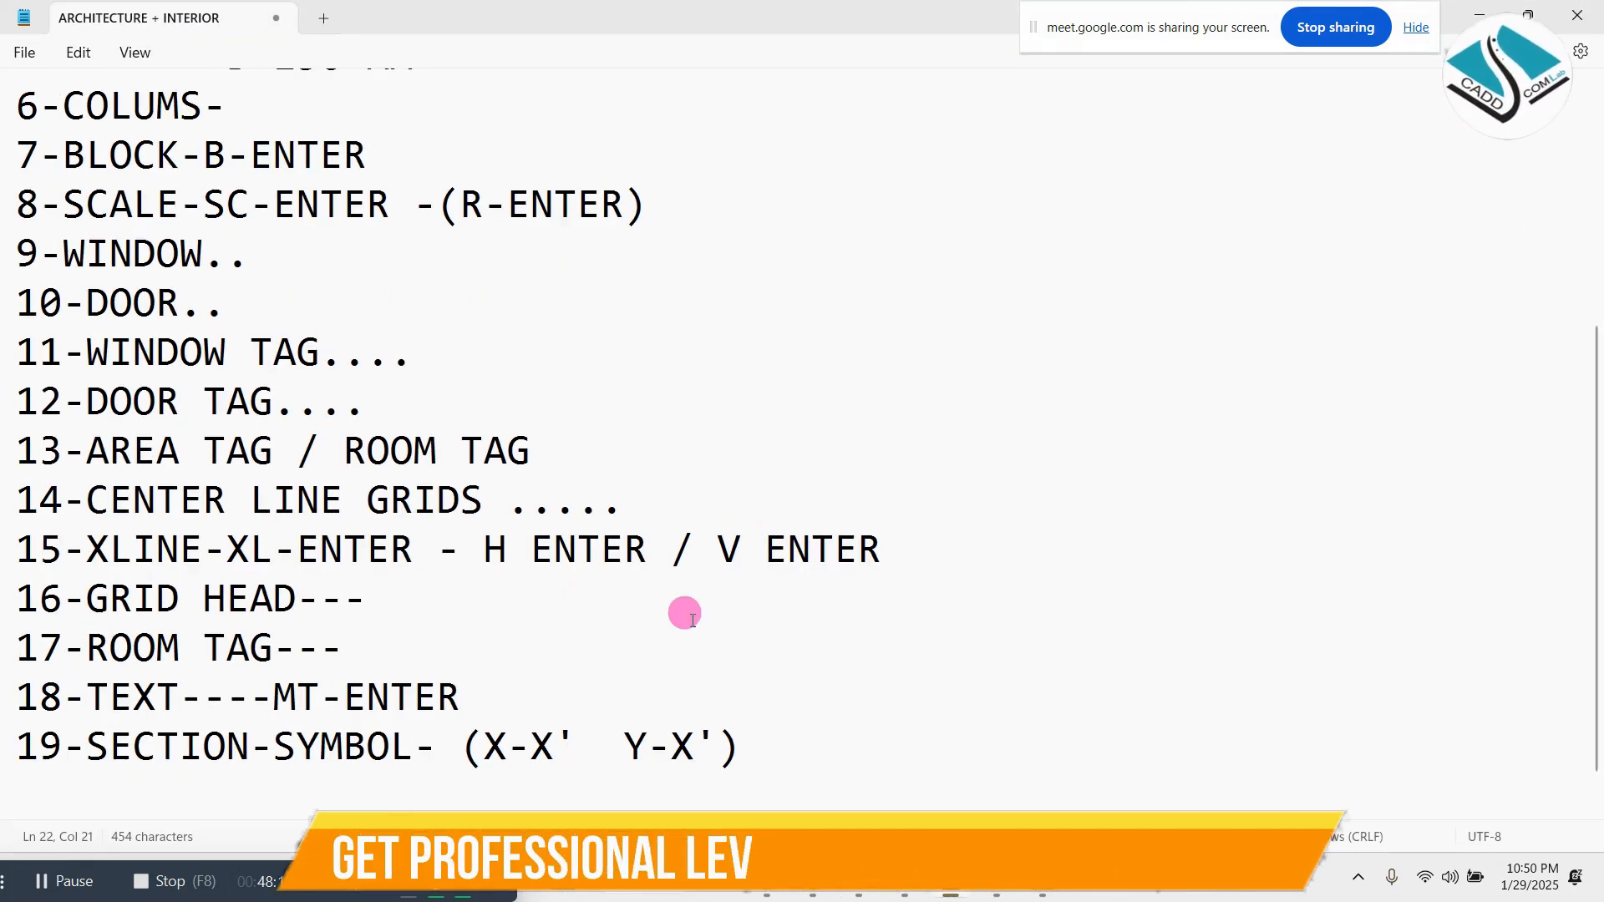
pyautogui.hotkey('ctrl', 'a')
pyautogui.scroll(-5, 785, 744)
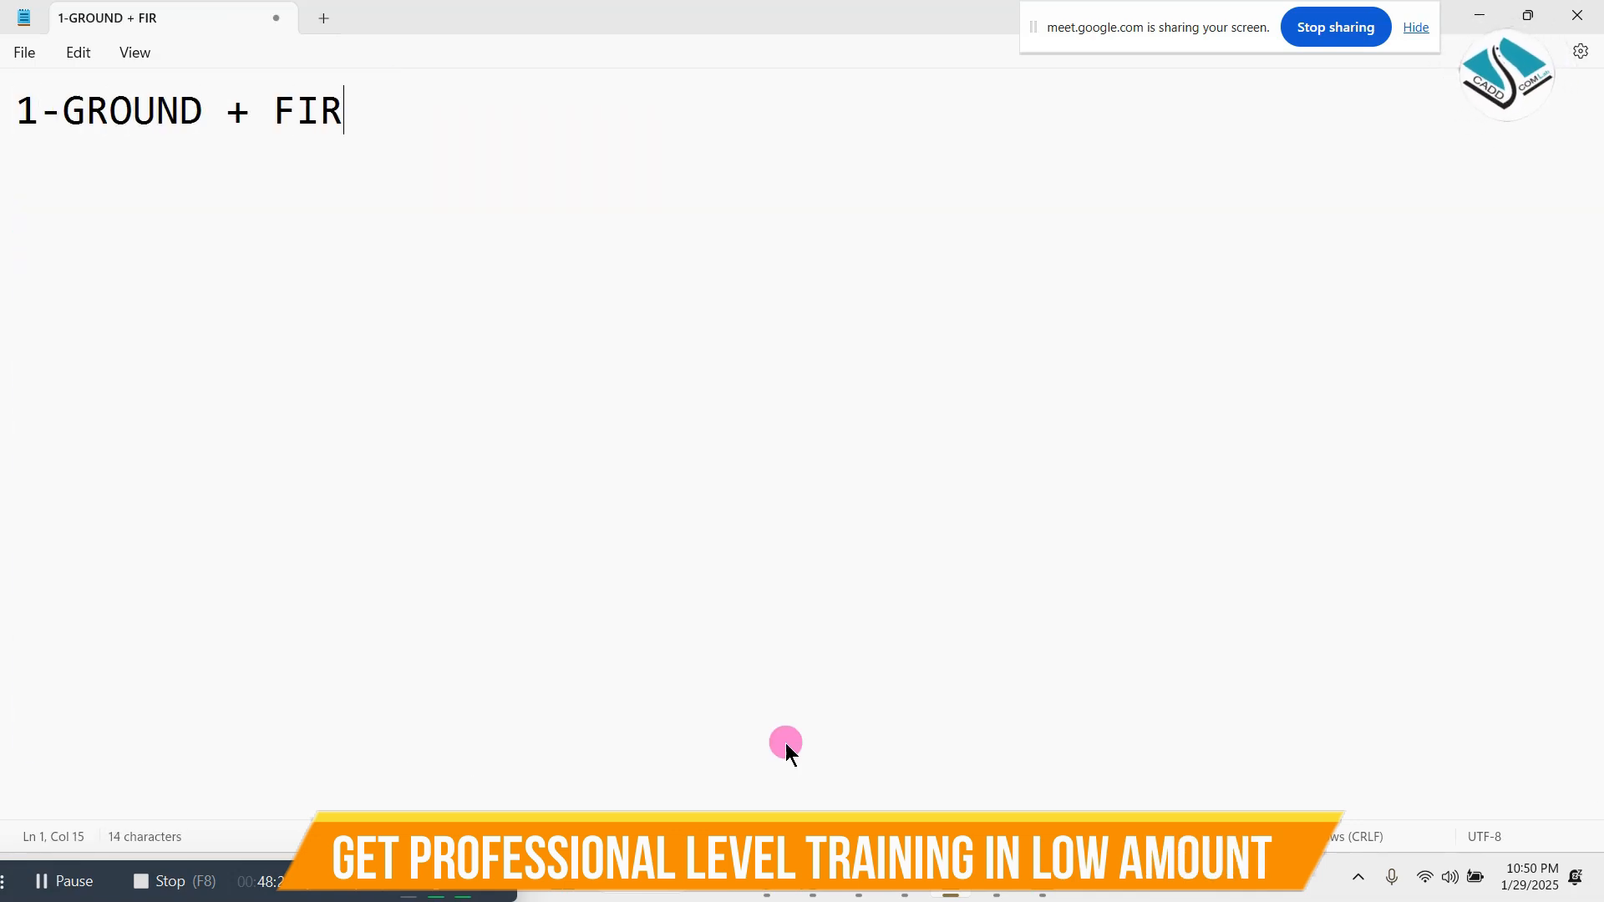
pyautogui.write('LOOR )')
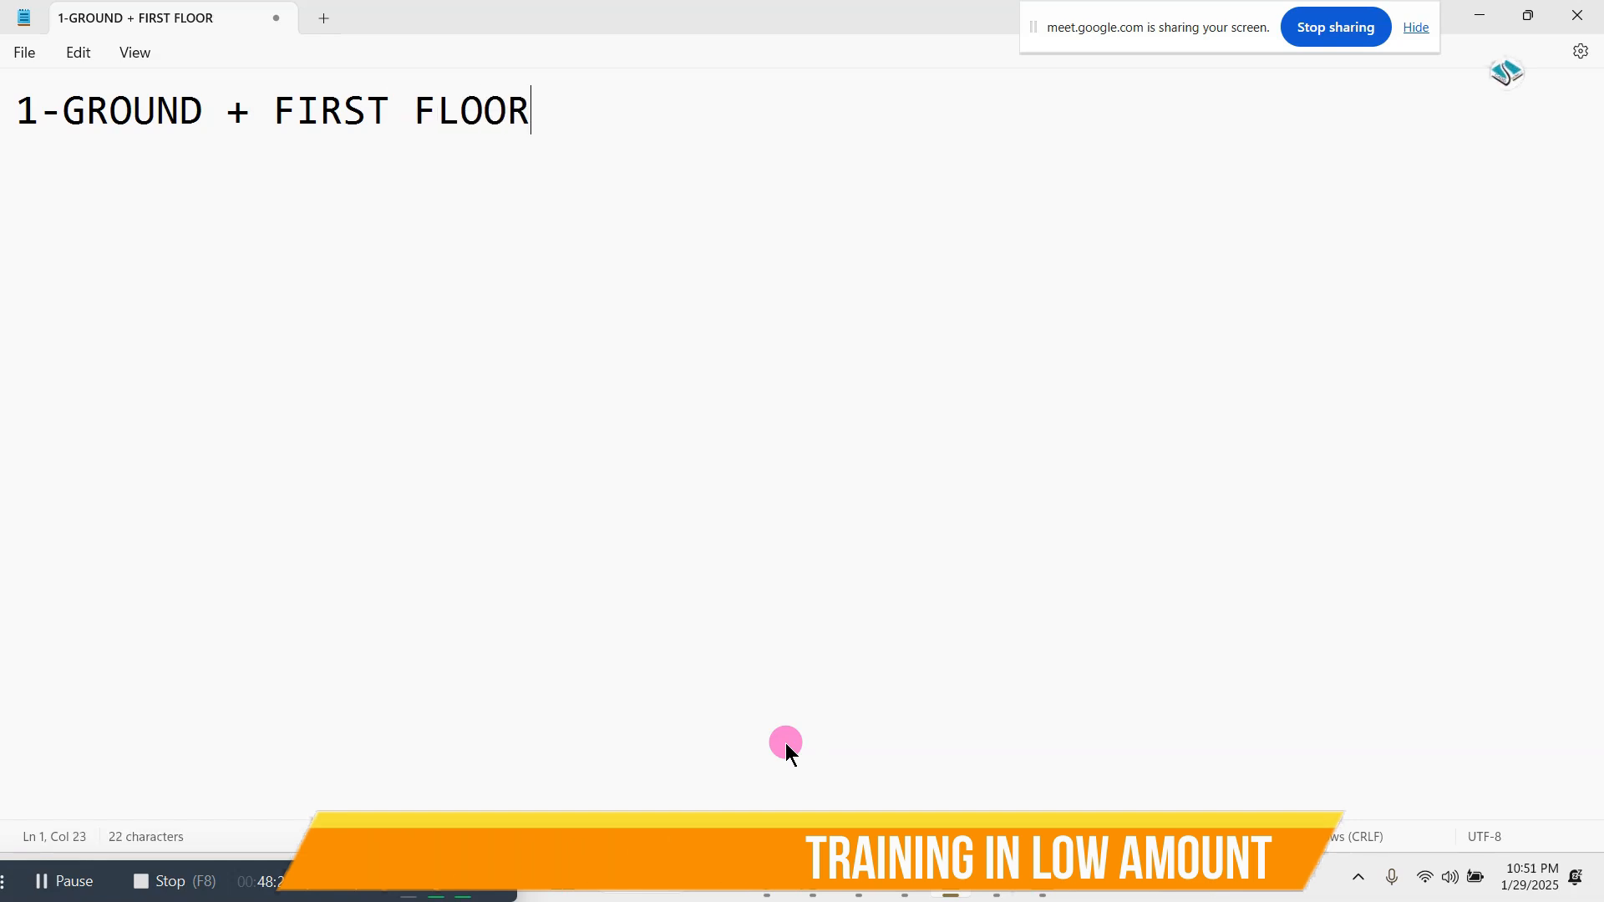
pyautogui.click(66, 103)
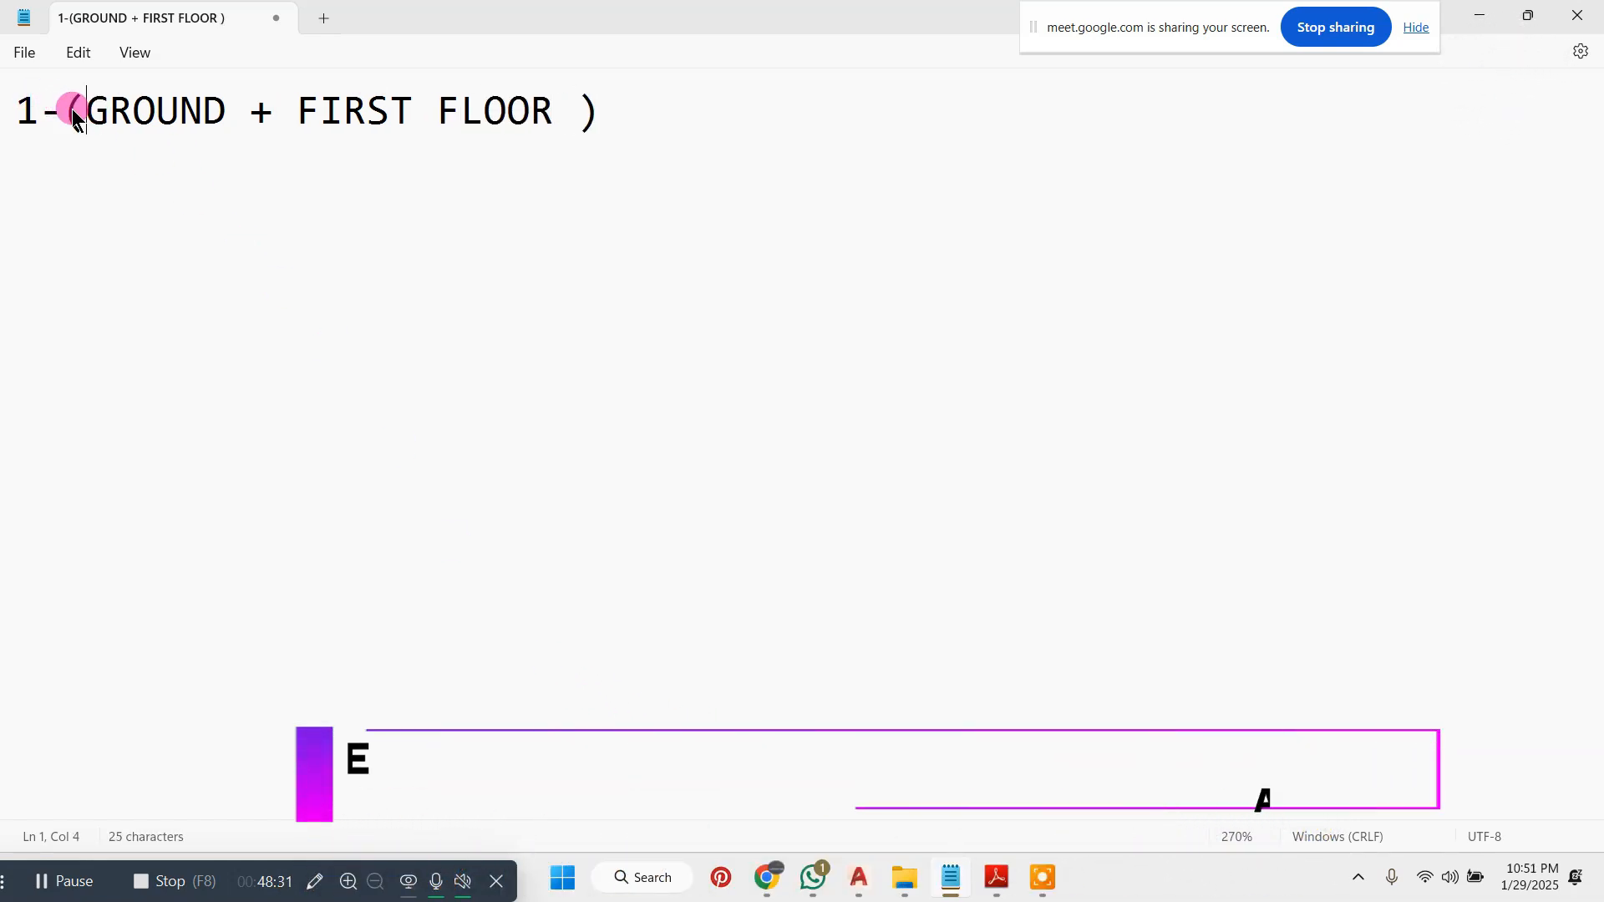
pyautogui.click(1475, 5)
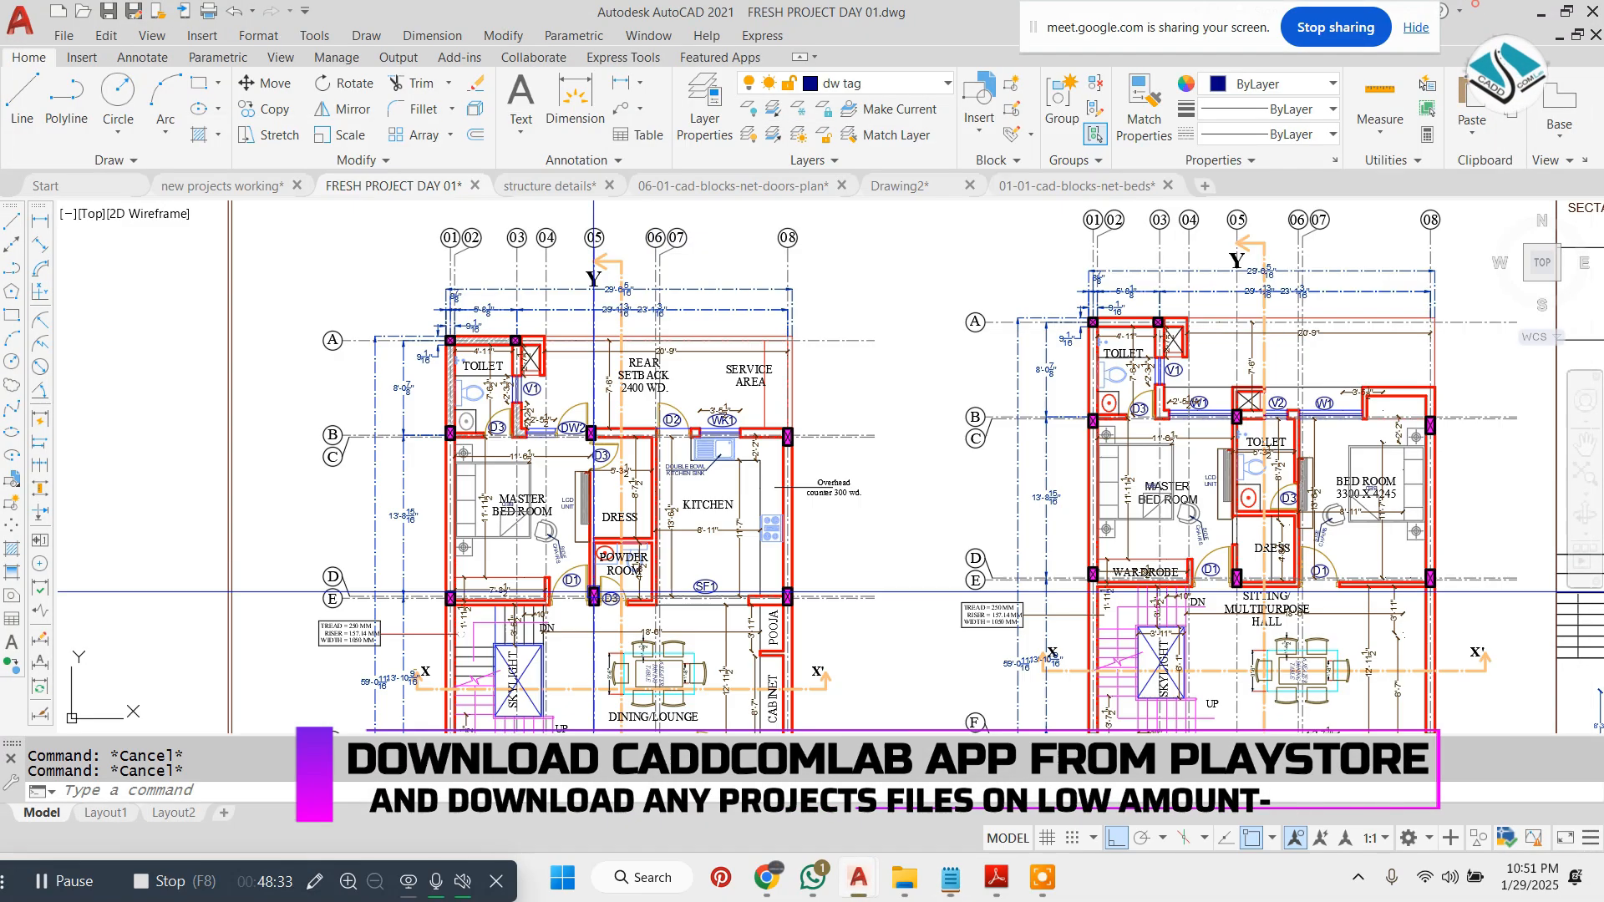
# - Examine the reference ground floor plan's drawing room, veranda, front lawn and porch
pyautogui.scroll(-4, 598, 591)
pyautogui.moveTo(547, 618); pyautogui.dragTo(507, 487, button='middle')
pyautogui.scroll(2, 507, 487)
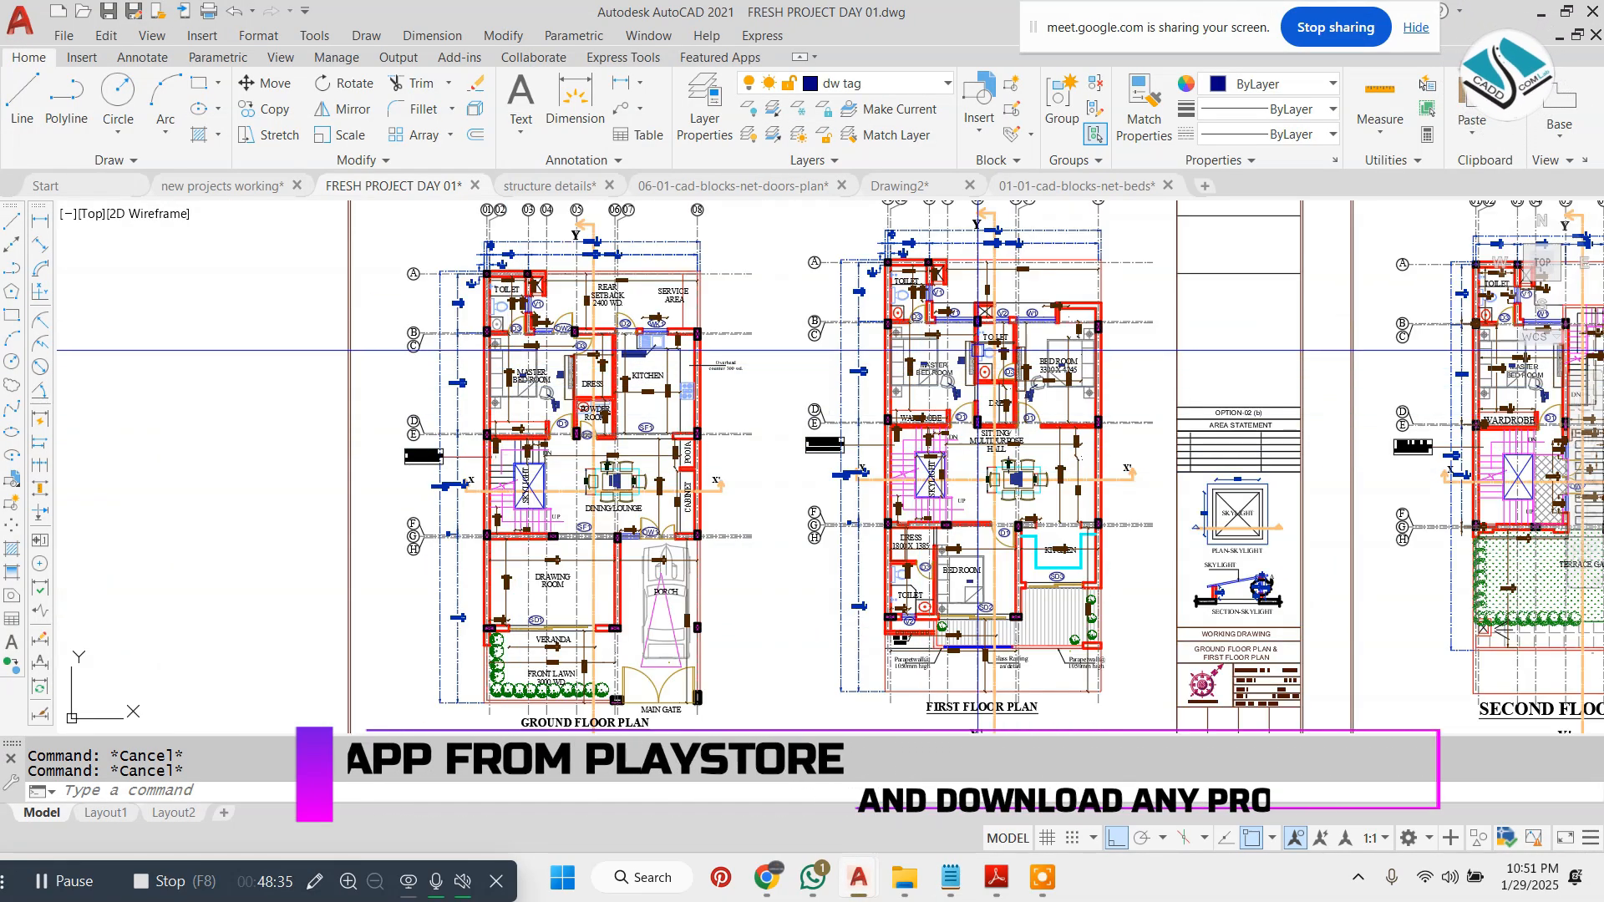
pyautogui.scroll(4, 978, 350)
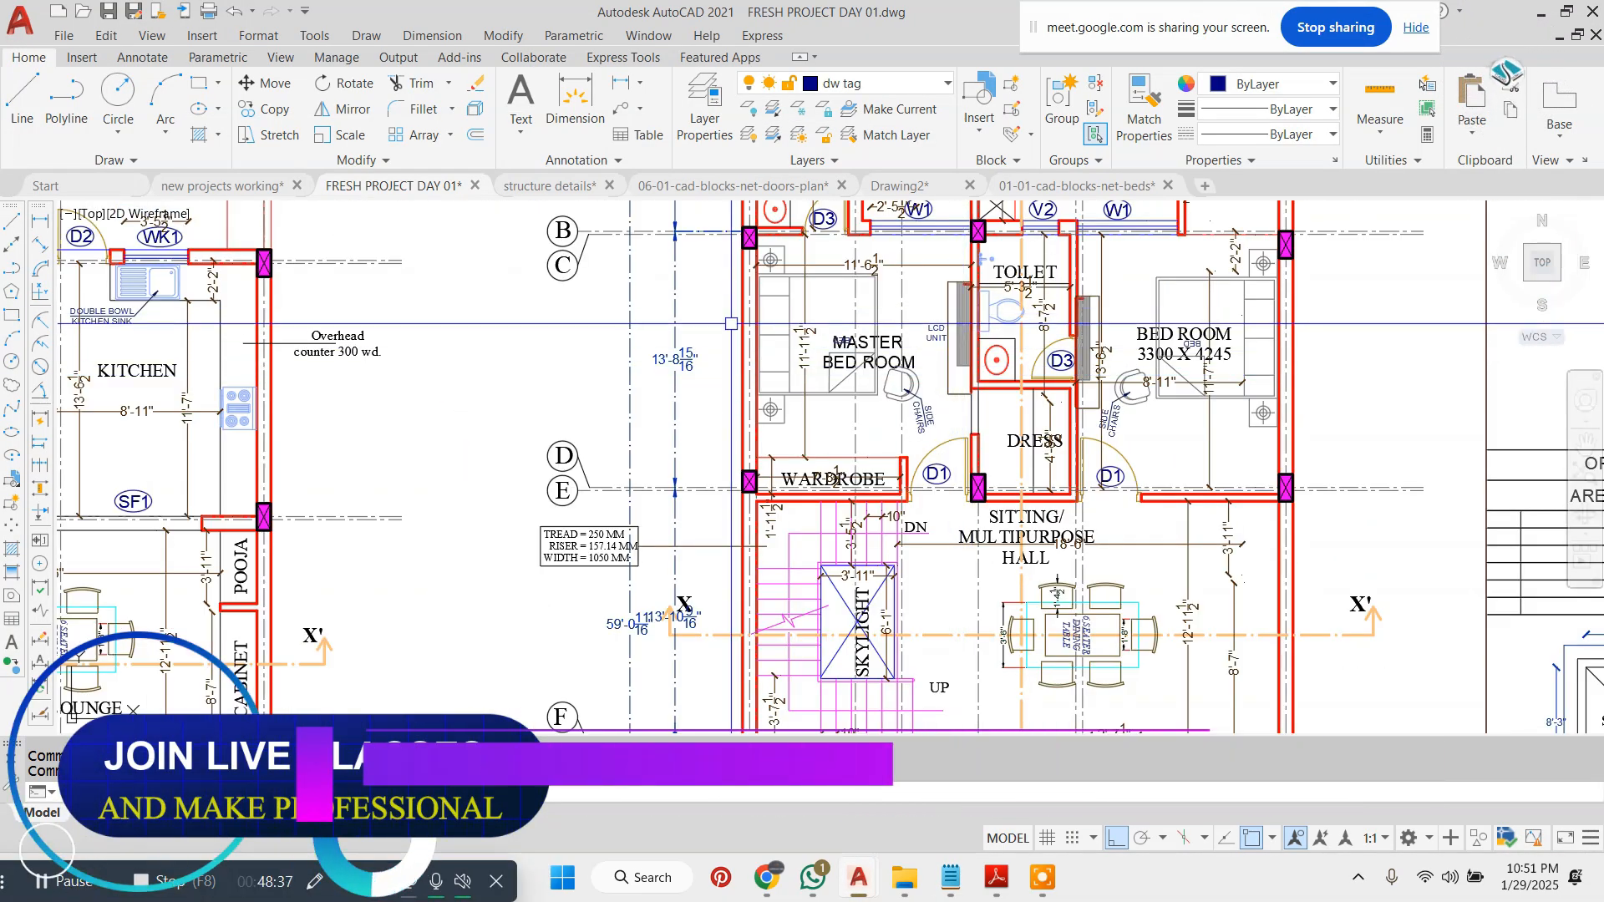
pyautogui.scroll(-6, 731, 323)
pyautogui.scroll(5, 528, 357)
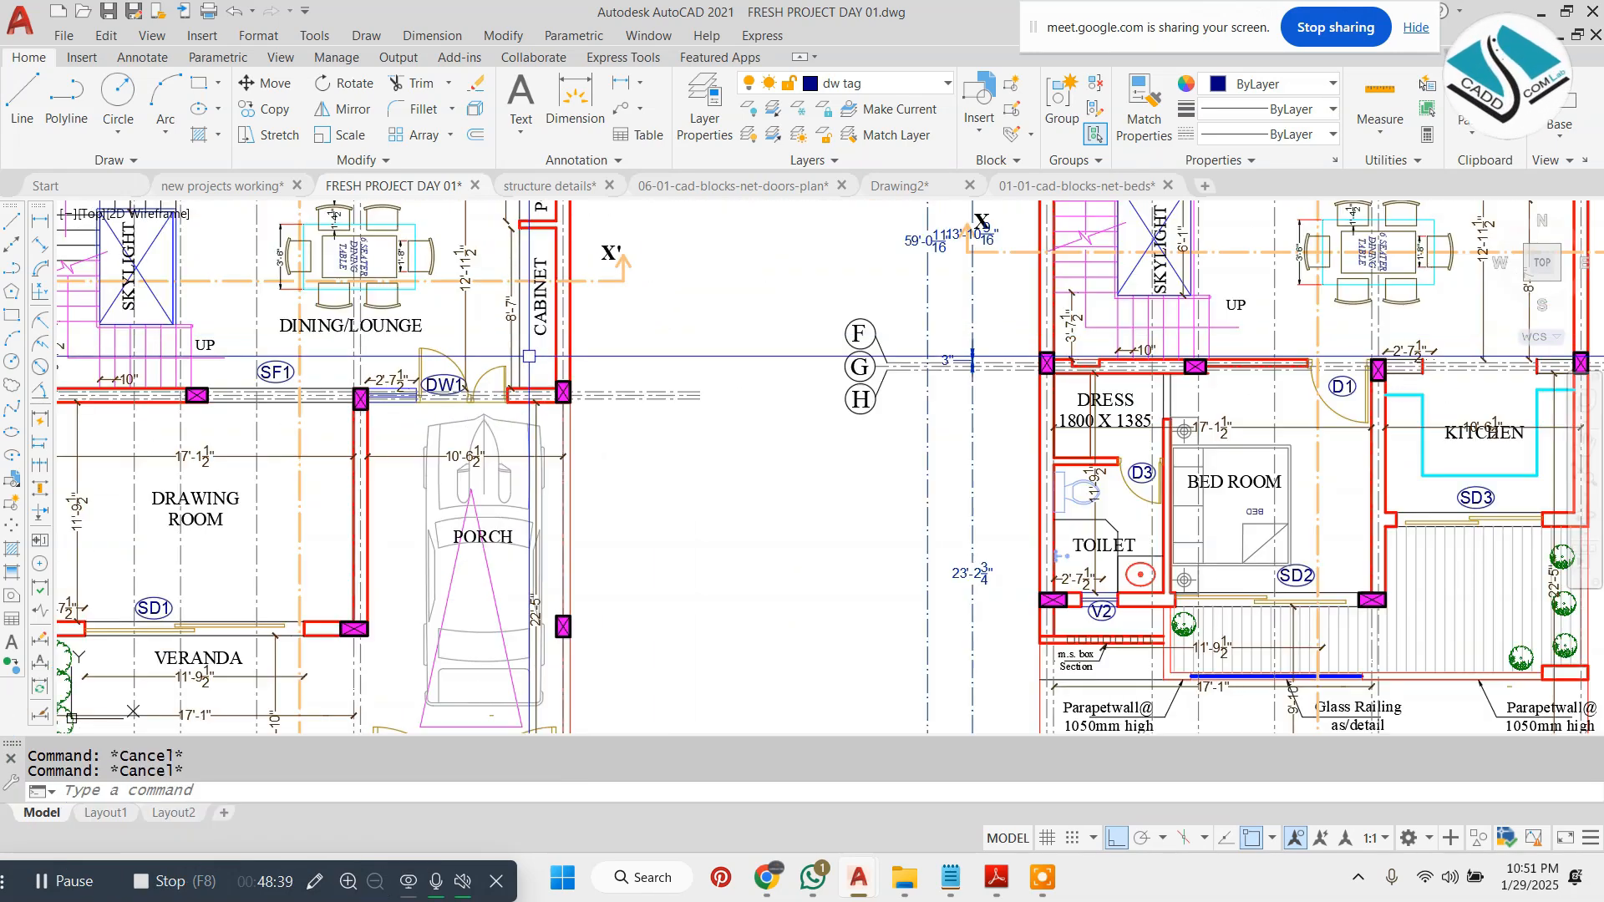
pyautogui.scroll(-2, 528, 357)
pyautogui.scroll(2, 315, 482)
pyautogui.moveTo(316, 482); pyautogui.dragTo(354, 474, button='middle')
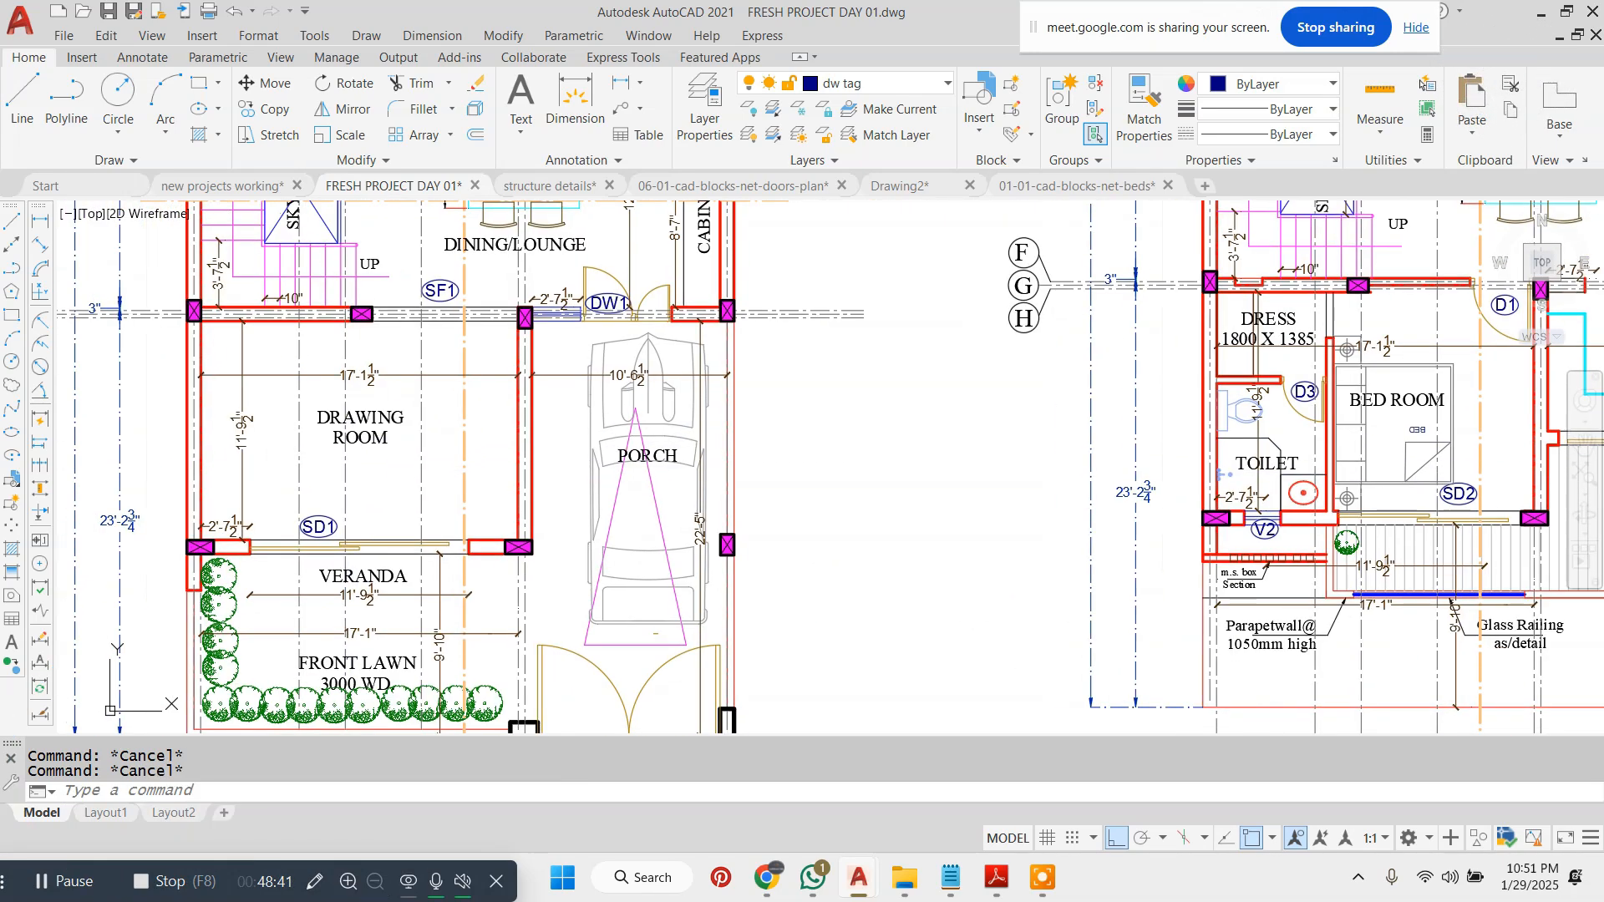
pyautogui.moveTo(658, 447); pyautogui.dragTo(736, 407, button='middle')
pyautogui.scroll(2, 735, 406)
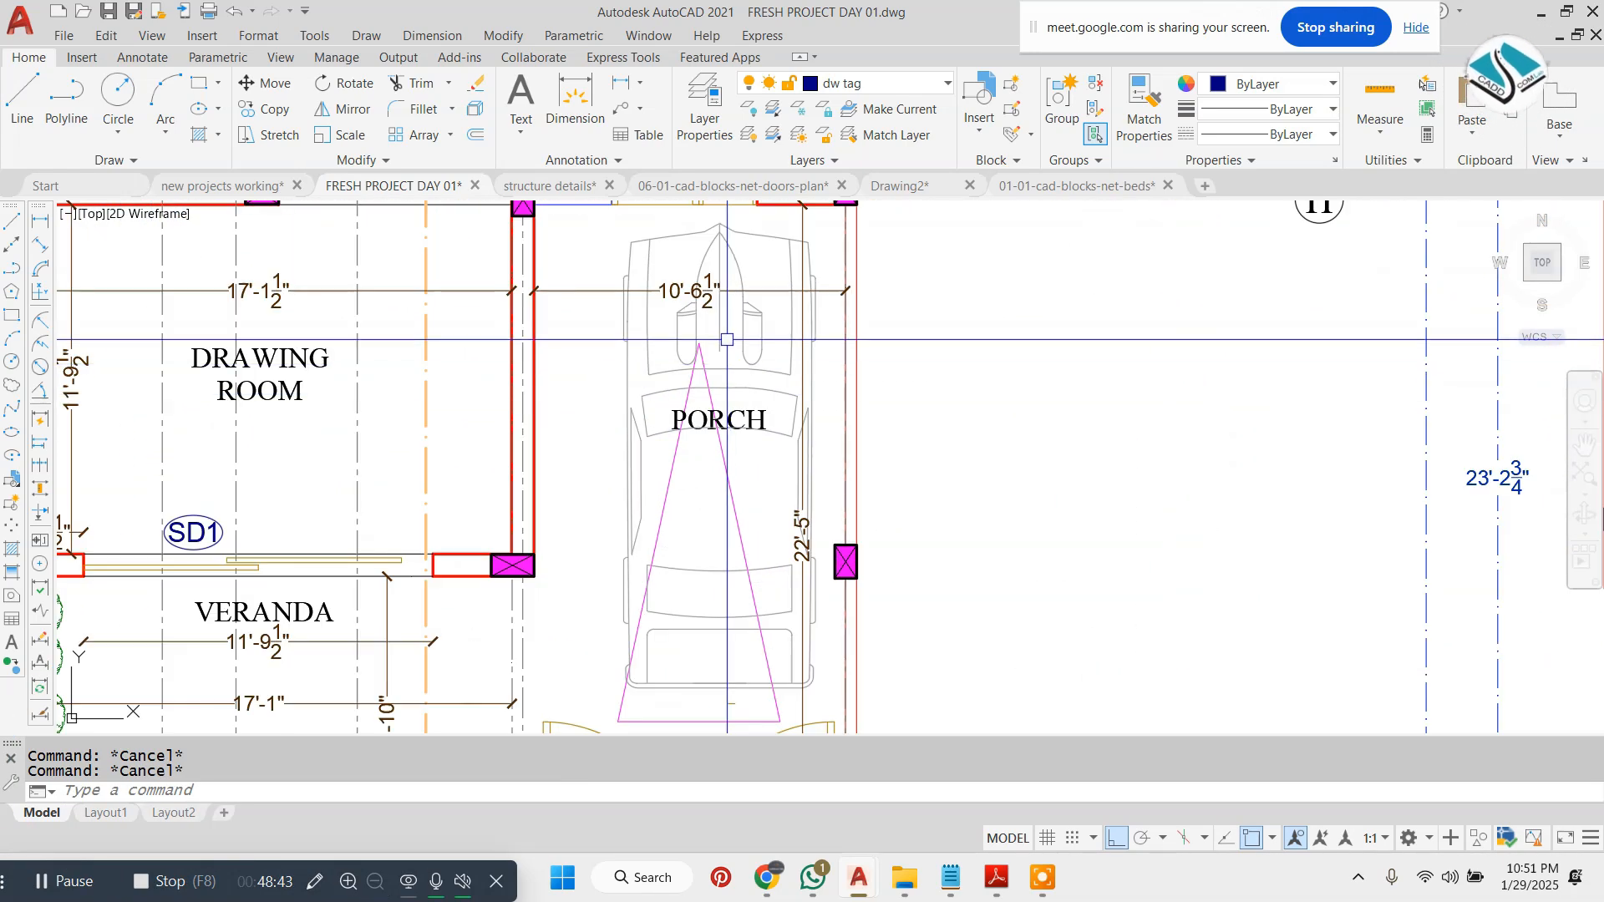
pyautogui.scroll(-2, 727, 340)
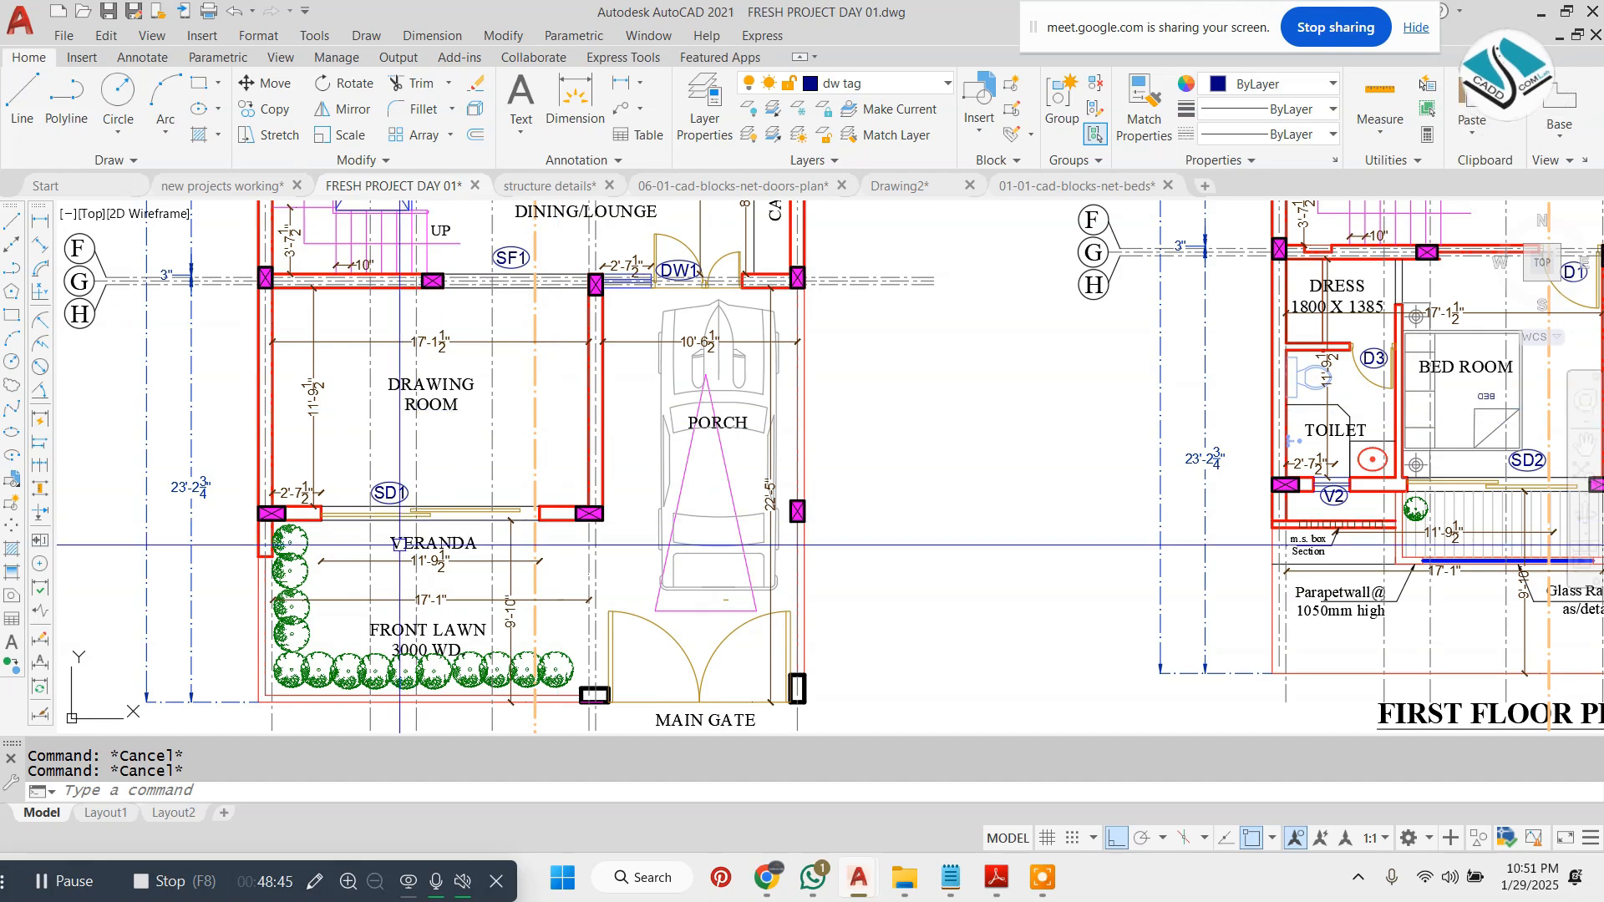
# - Examine the reference first floor plan's bedroom, toilet, kitchen and balcony areas against the ground floor porch
pyautogui.moveTo(1119, 393); pyautogui.dragTo(494, 461, button='middle')
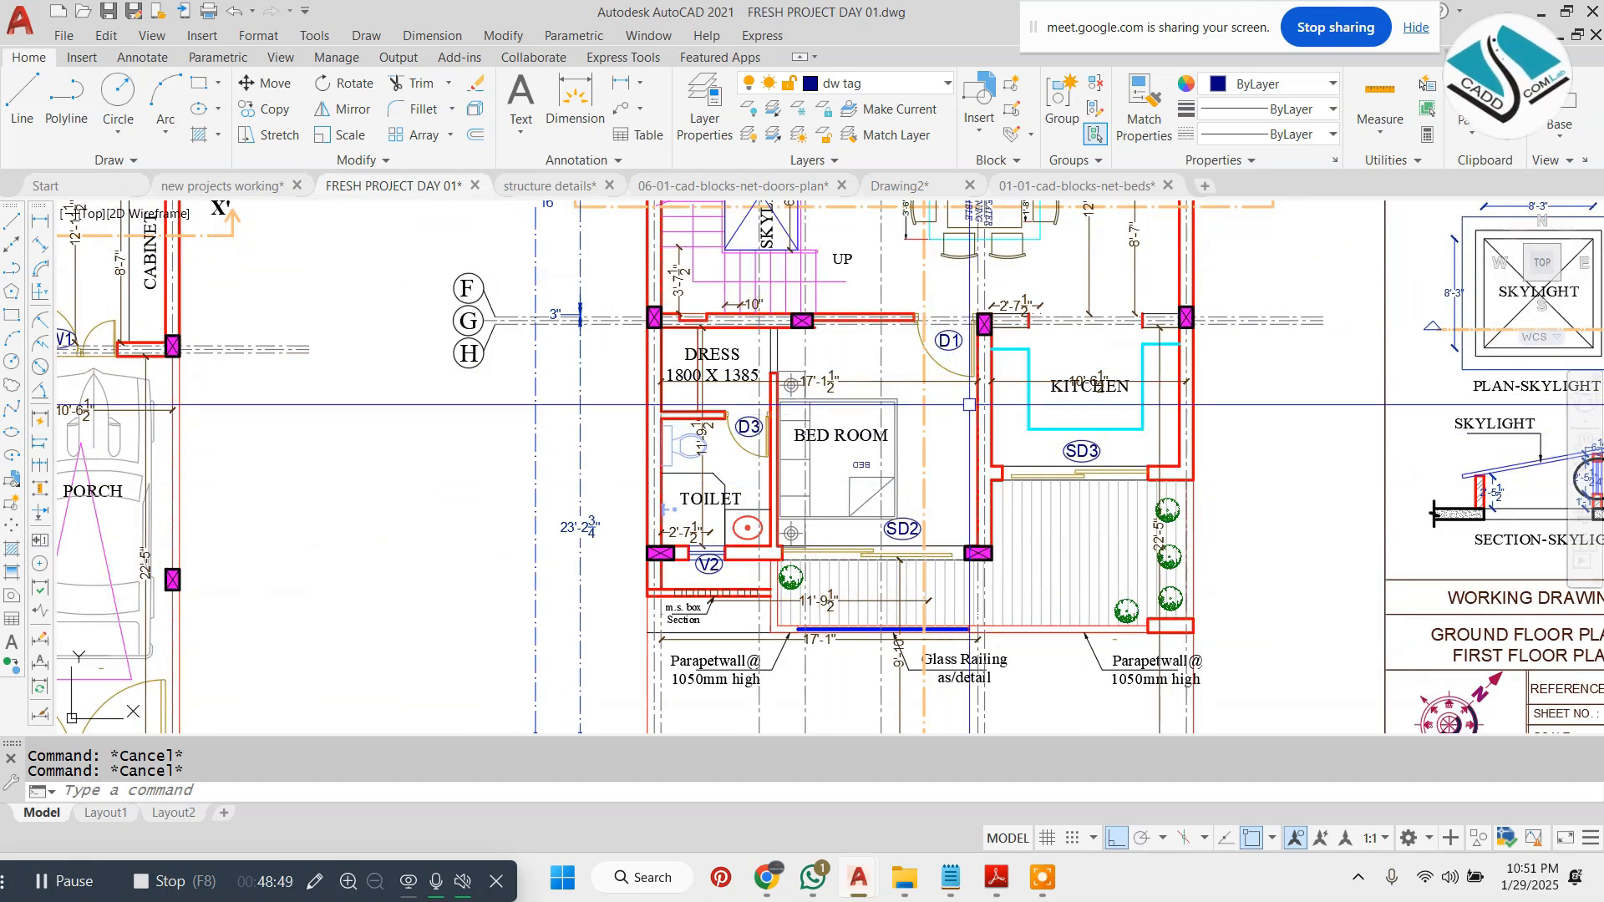
pyautogui.scroll(-2, 970, 406)
pyautogui.scroll(4, 171, 428)
pyautogui.scroll(-4, 146, 440)
pyautogui.scroll(4, 878, 445)
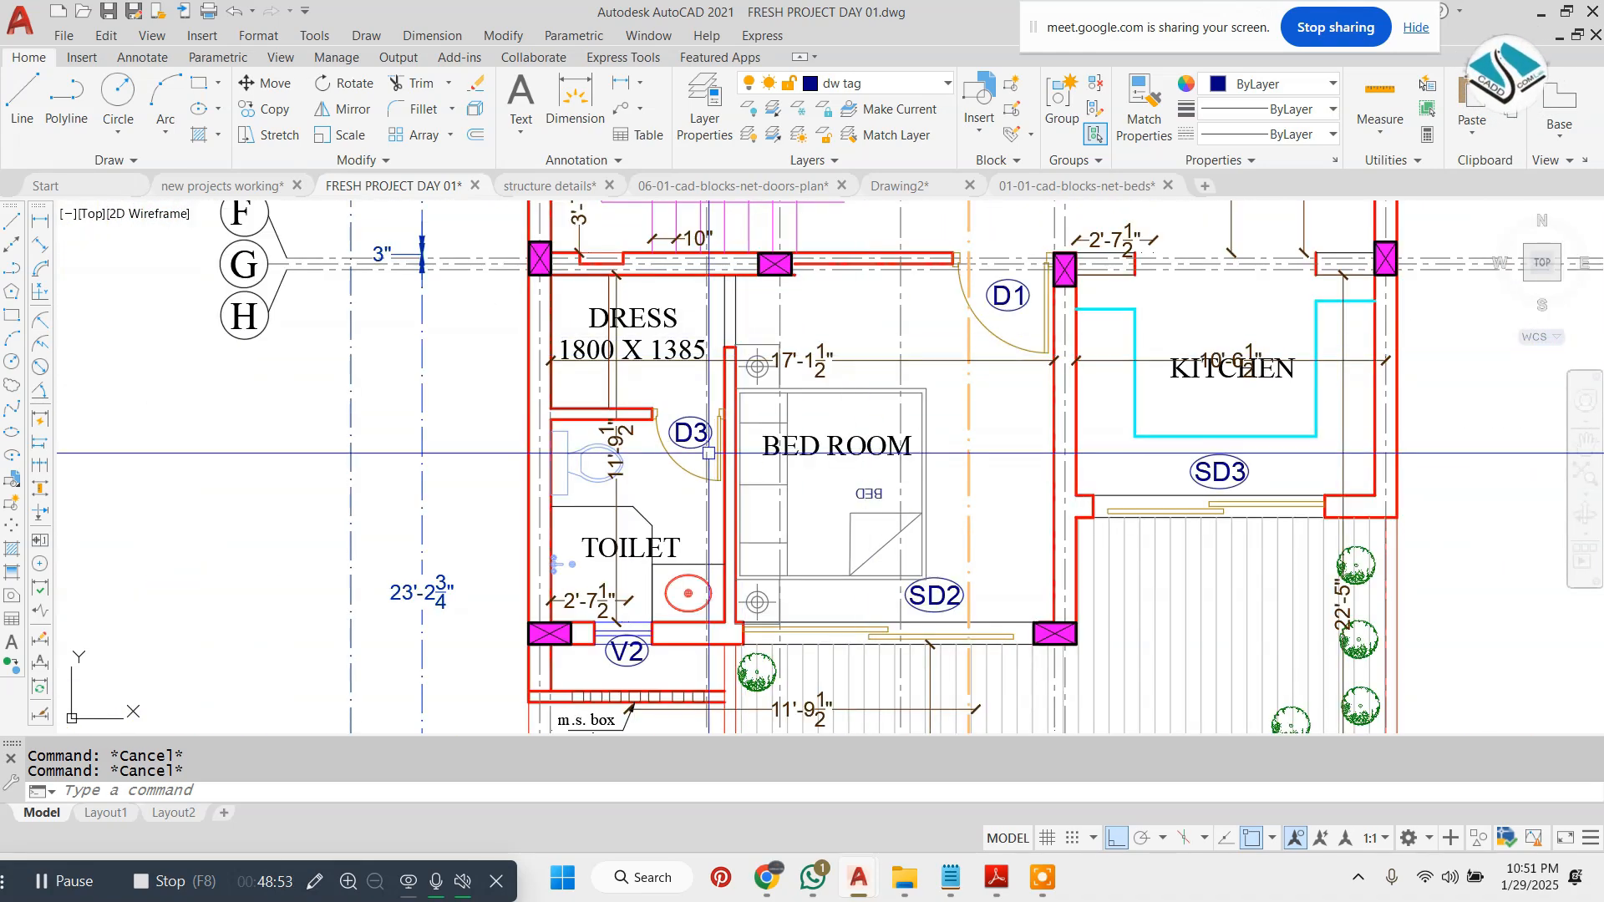
pyautogui.scroll(-3, 708, 453)
pyautogui.scroll(1, 361, 440)
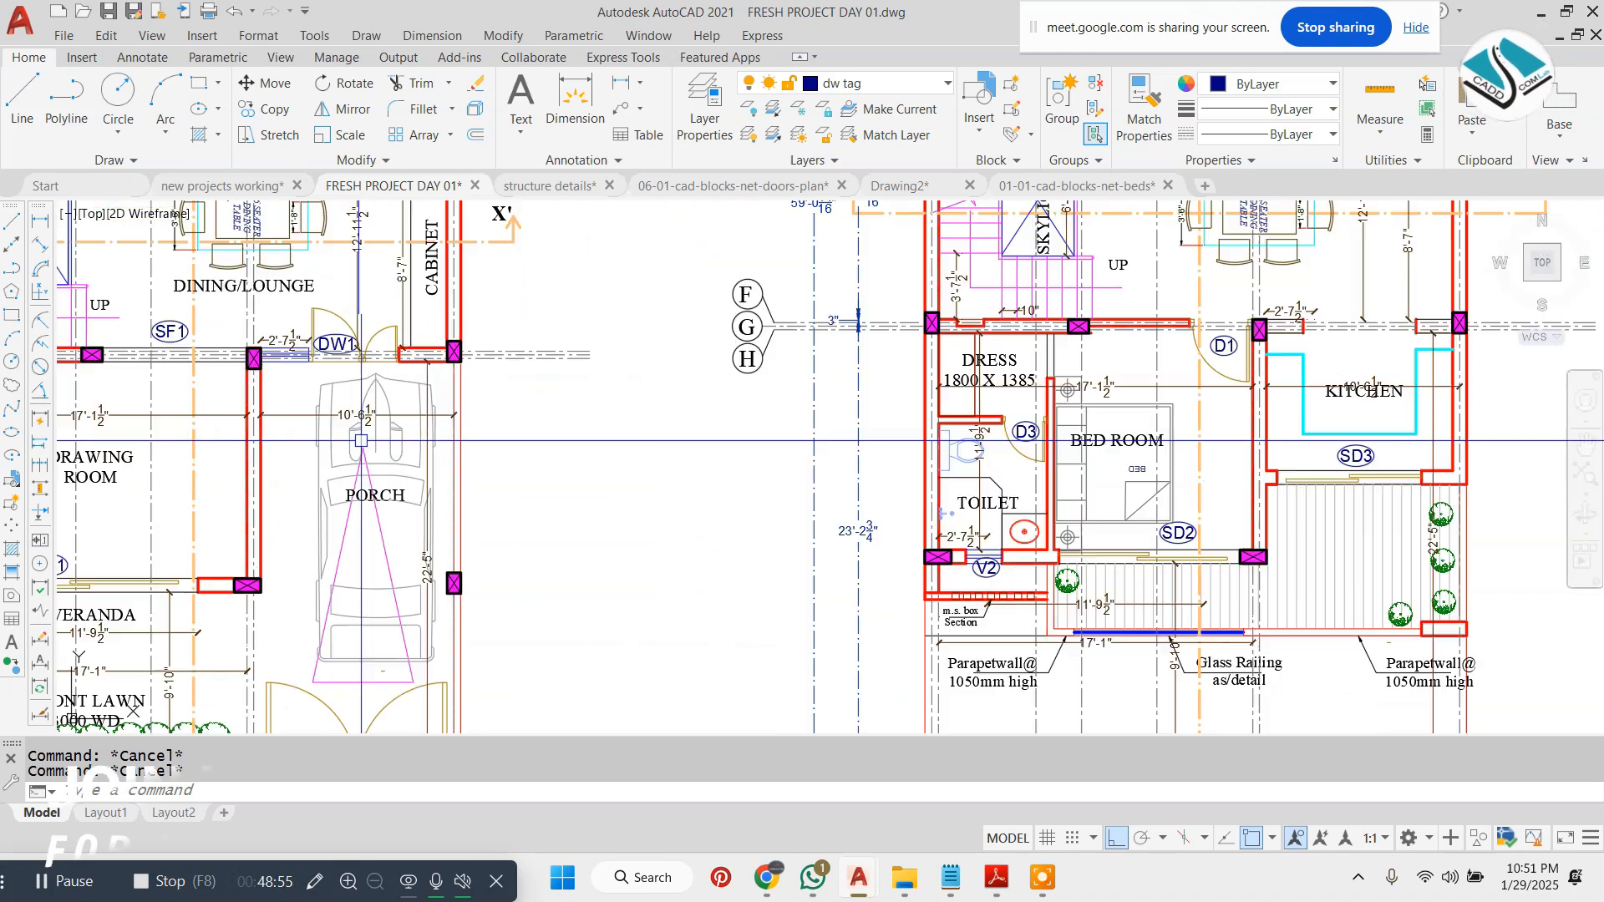
pyautogui.scroll(-3, 361, 440)
pyautogui.scroll(3, 816, 373)
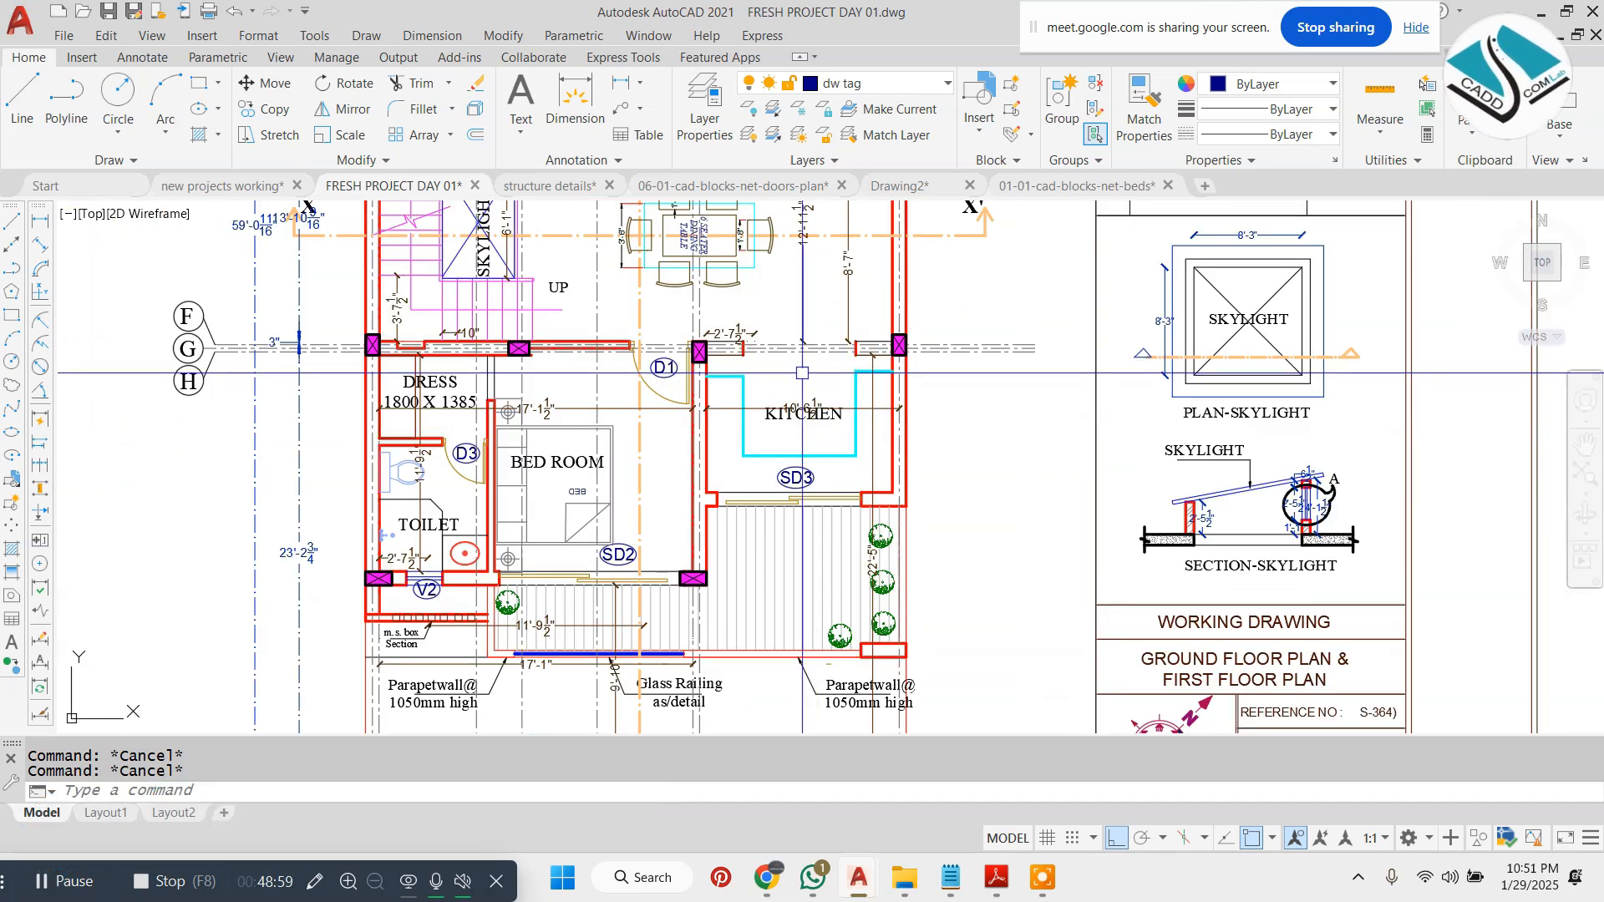
# - Copy the first floor TOILET label into the hatched area below the kitchen, with Ortho mode turned off
pyautogui.scroll(-3, 801, 373)
pyautogui.scroll(5, 347, 306)
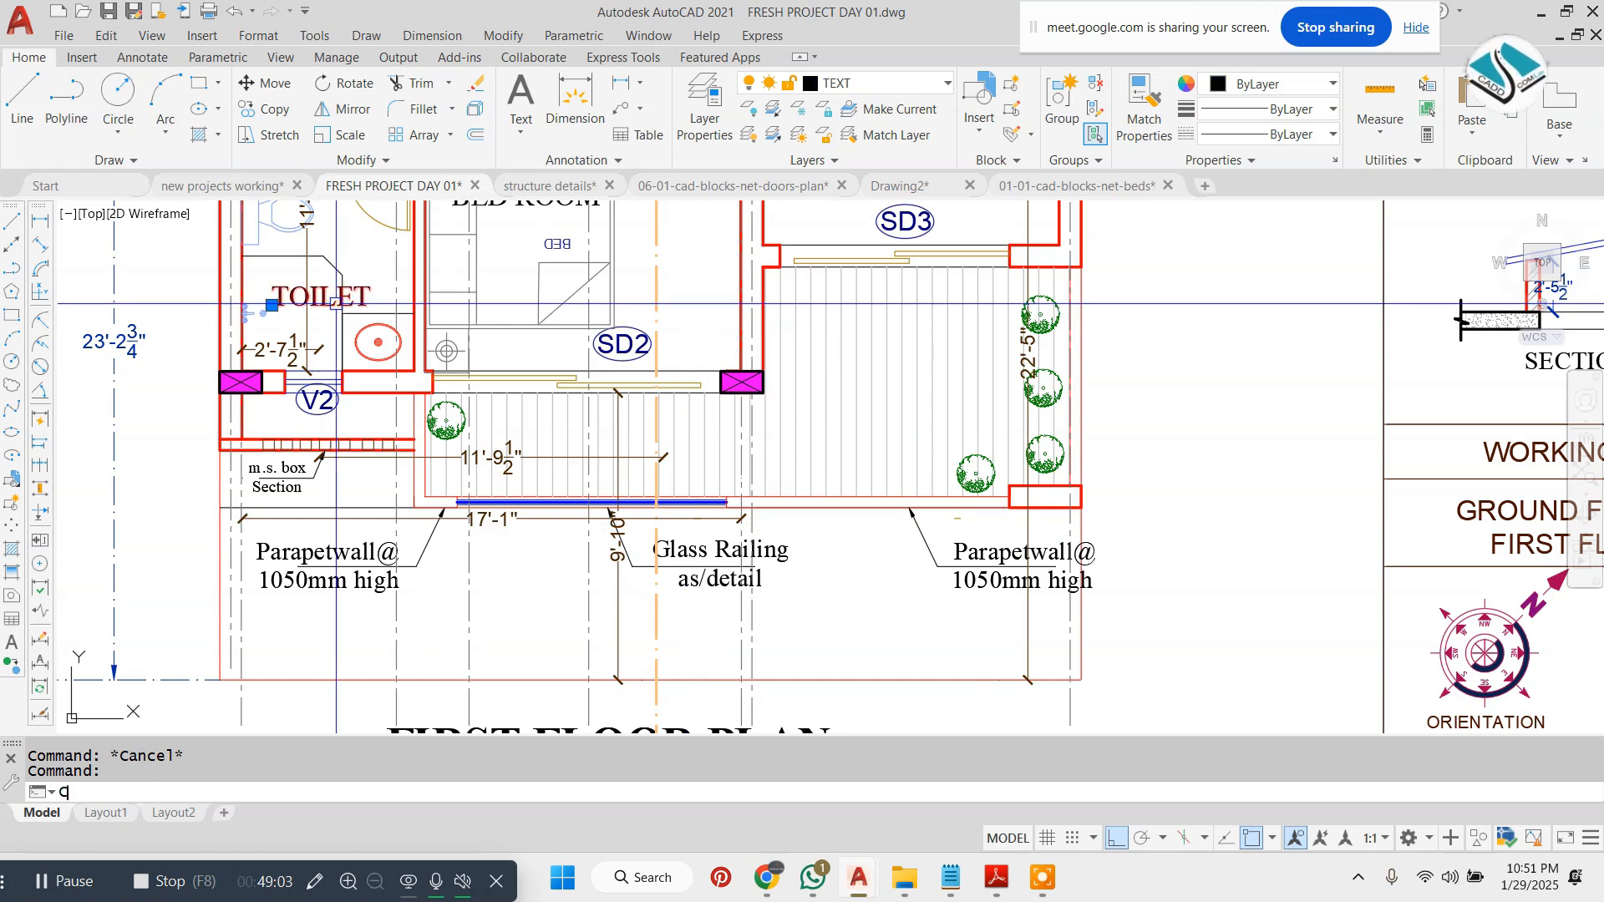
pyautogui.click(341, 313)
pyautogui.scroll(2, 781, 390)
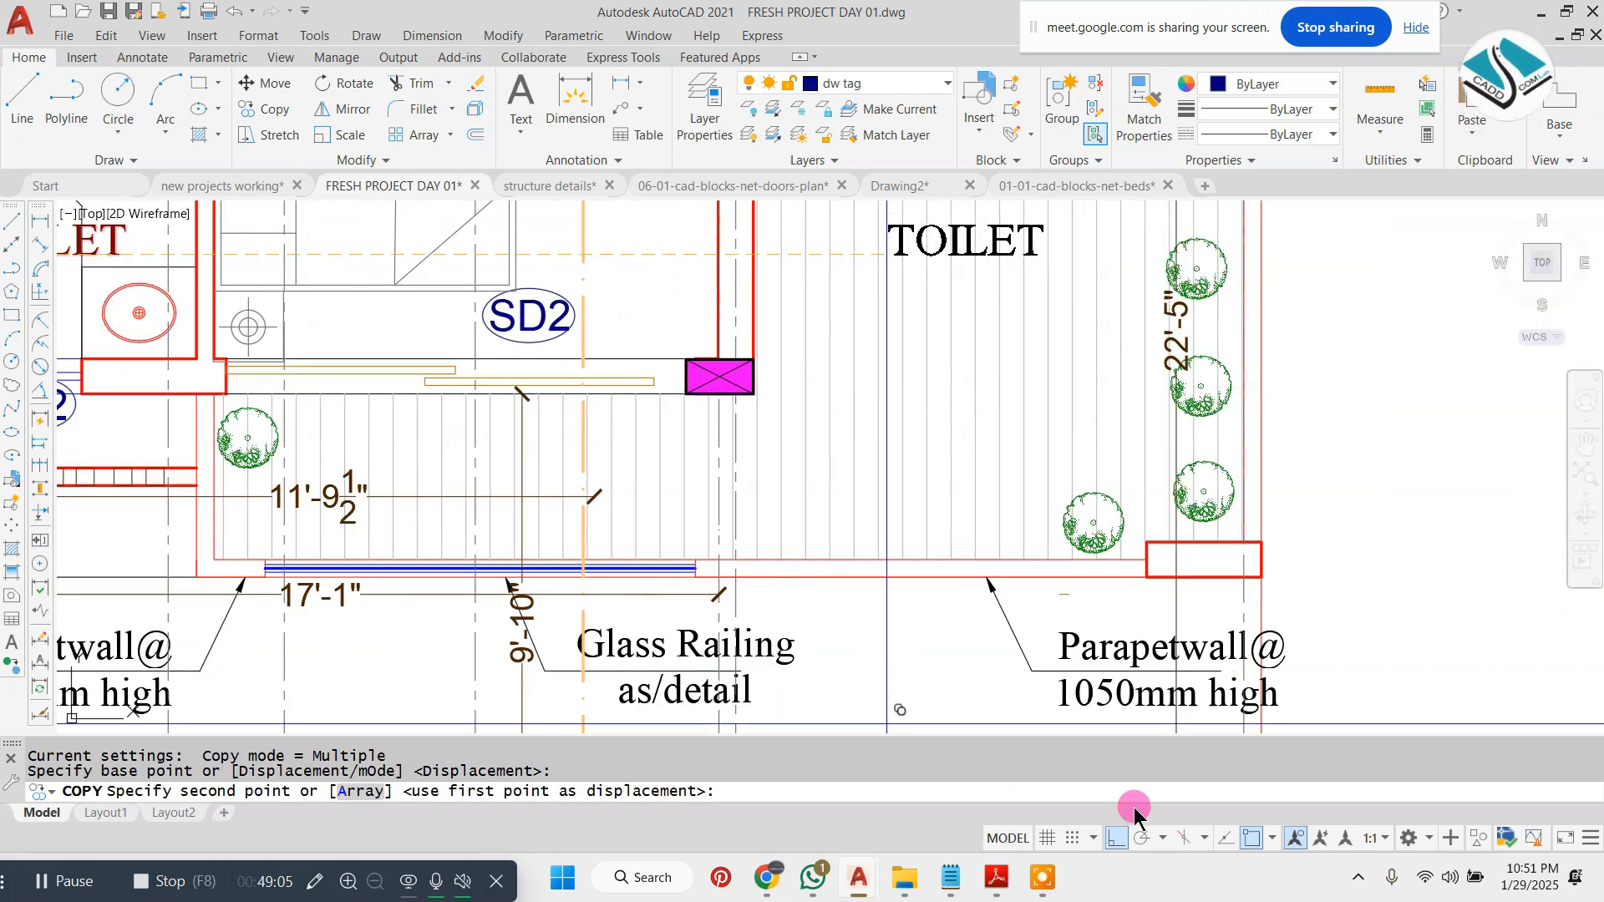
pyautogui.click(1117, 838)
pyautogui.click(999, 316)
pyautogui.press('Escape')
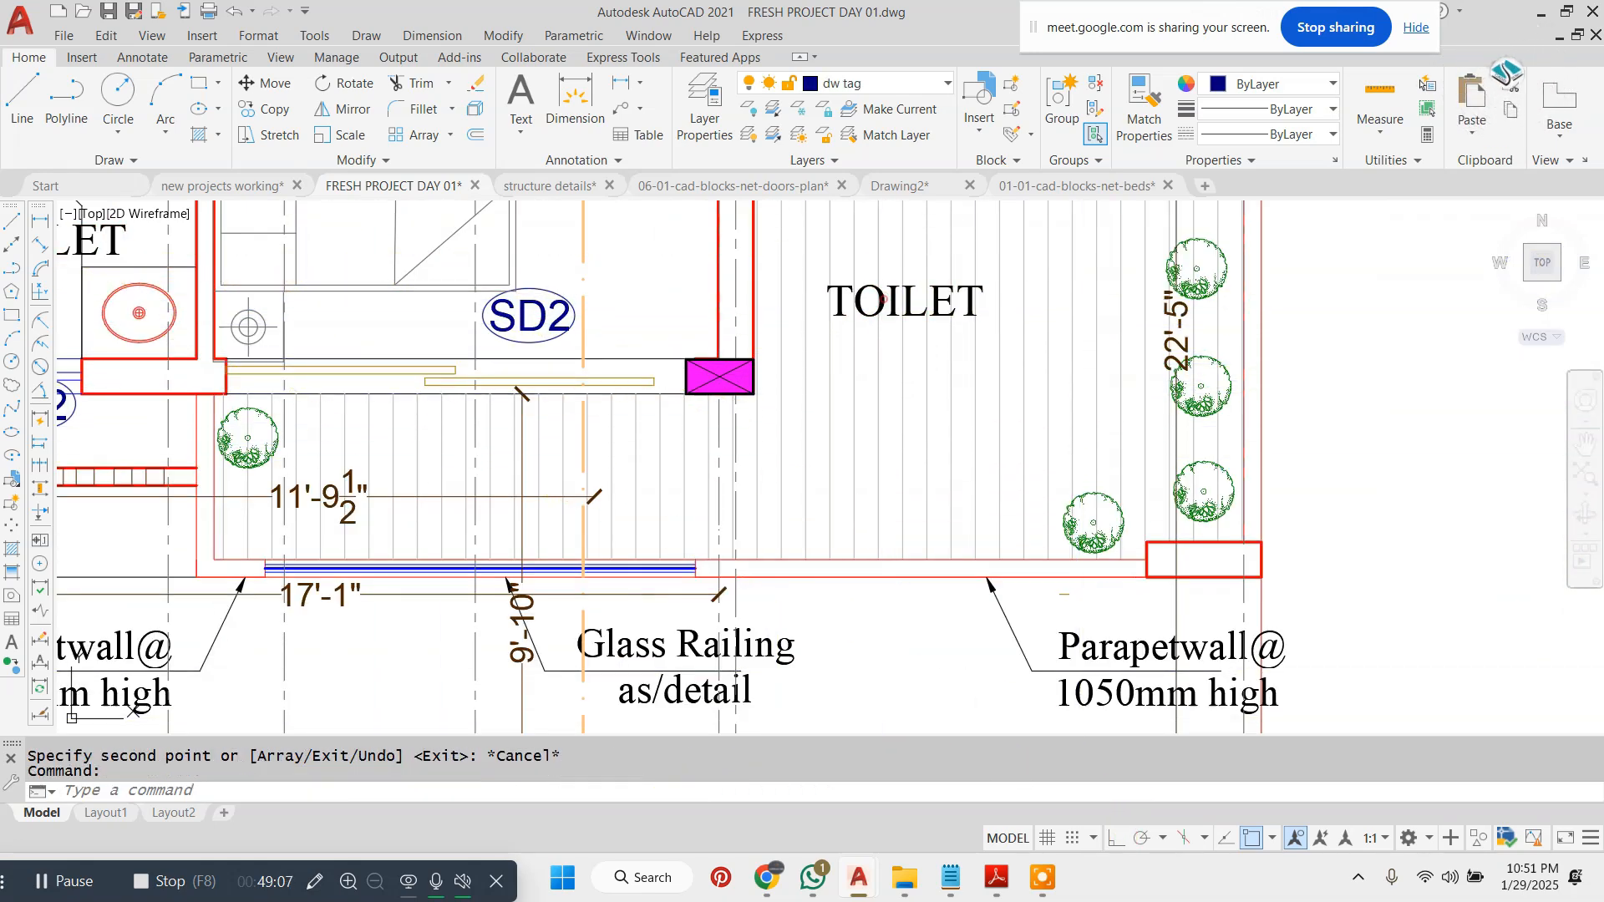
# - Change the copied label's text to BALCONY
pyautogui.scroll(-2, 881, 397)
pyautogui.doubleClick(882, 397)
pyautogui.scroll(6, 882, 391)
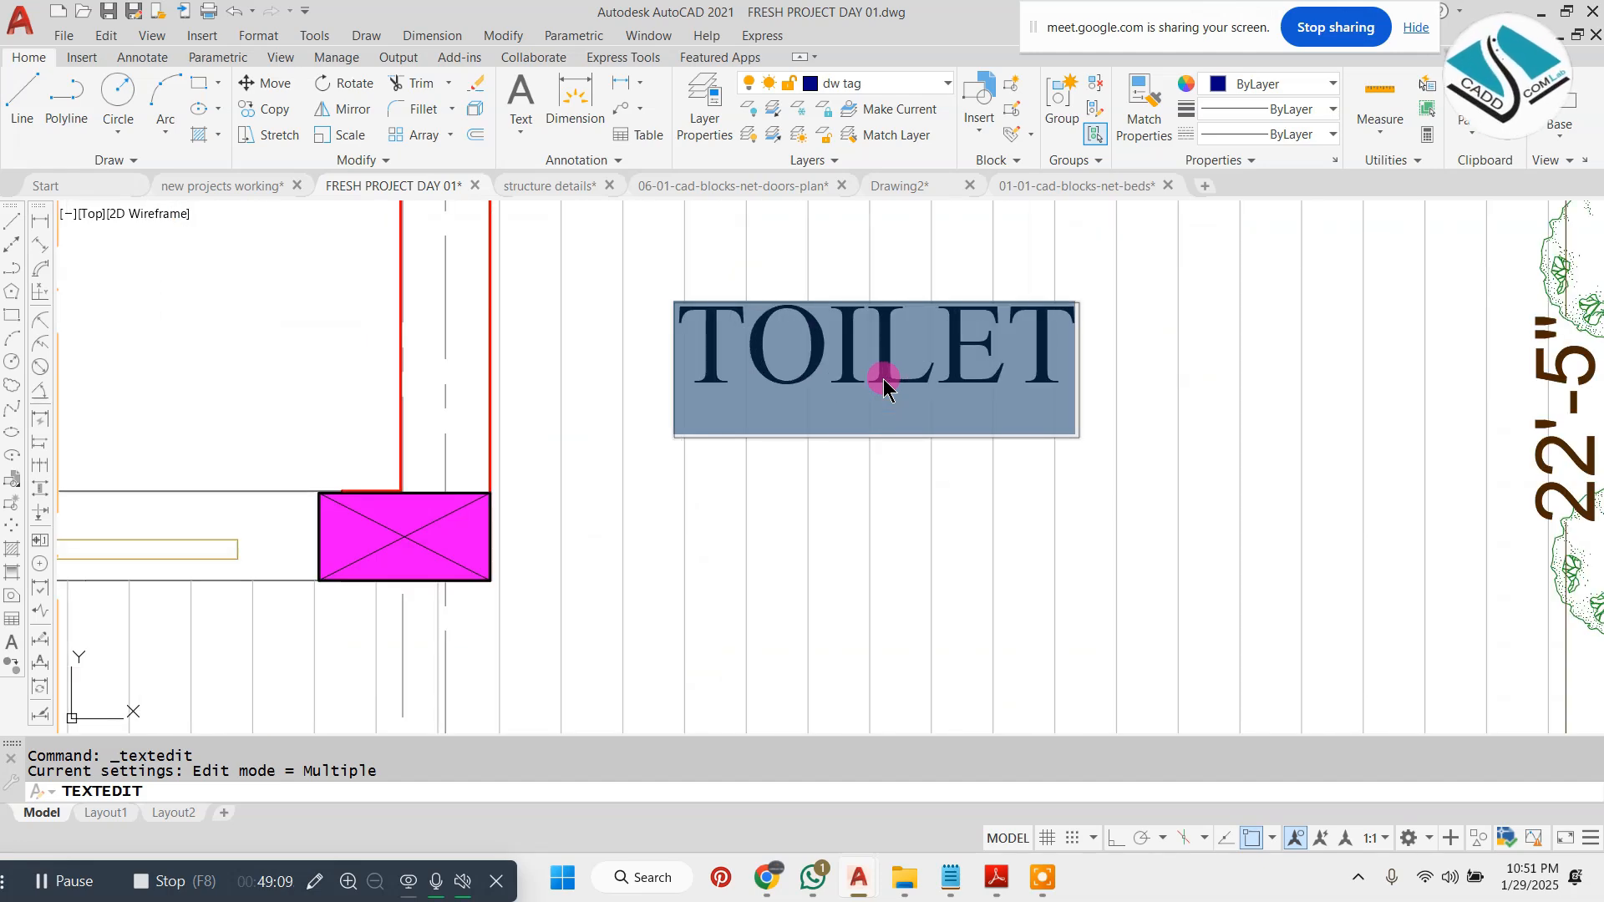
pyautogui.write('BALCONY')
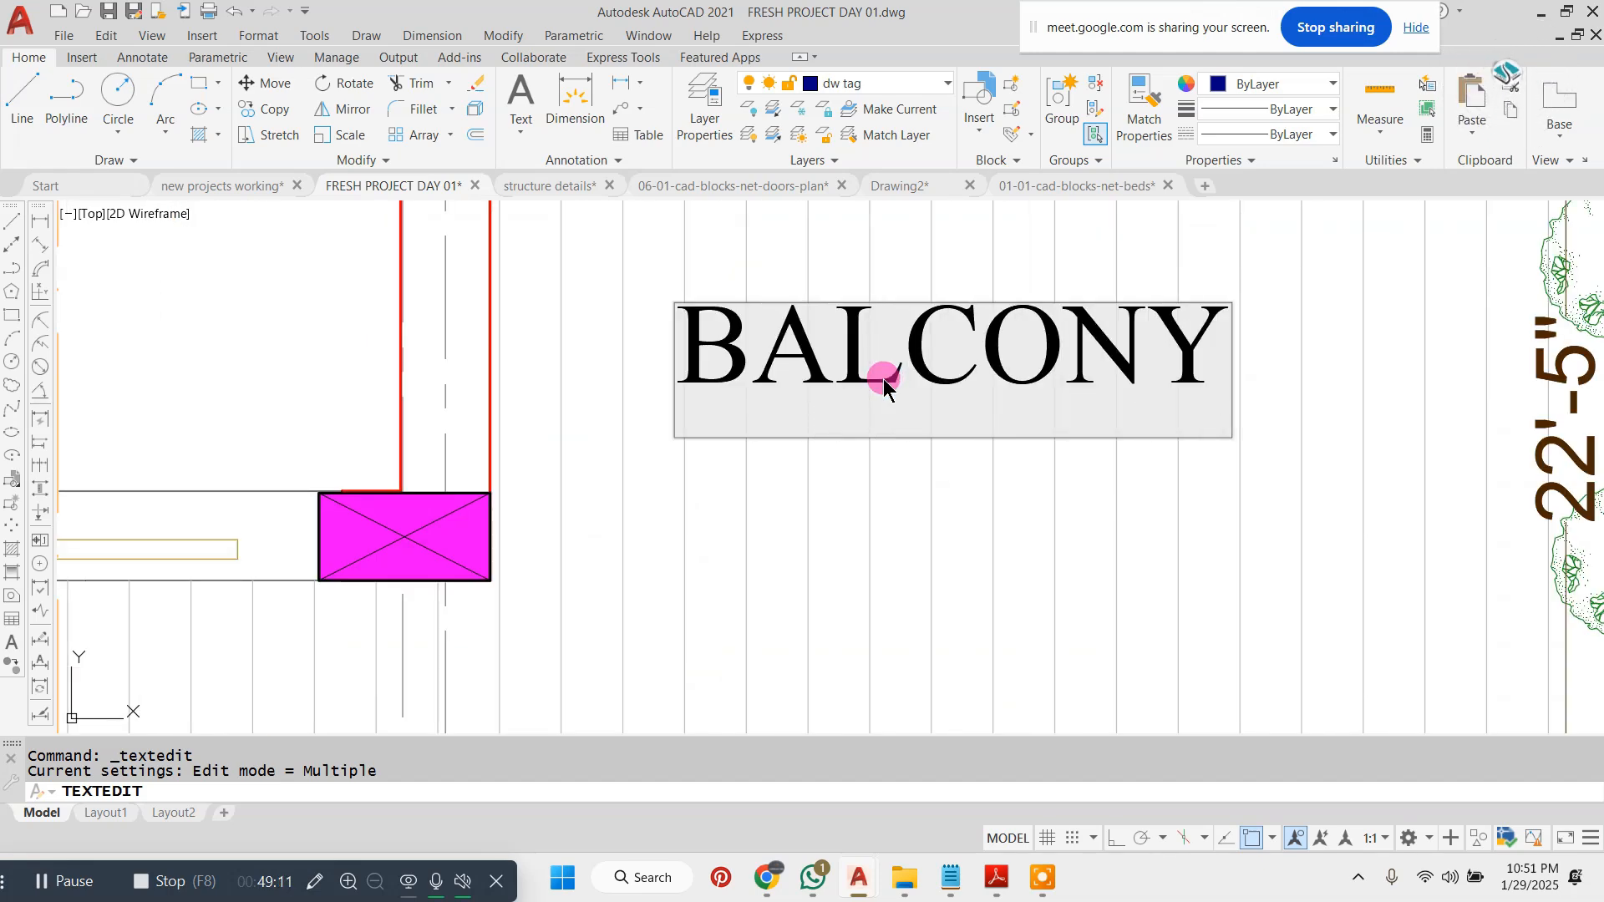
pyautogui.click(1099, 490)
pyautogui.press('Escape')
# - Copy the BALCONY label directly below itself and change the copy's text to 4'X6"
pyautogui.click(965, 309)
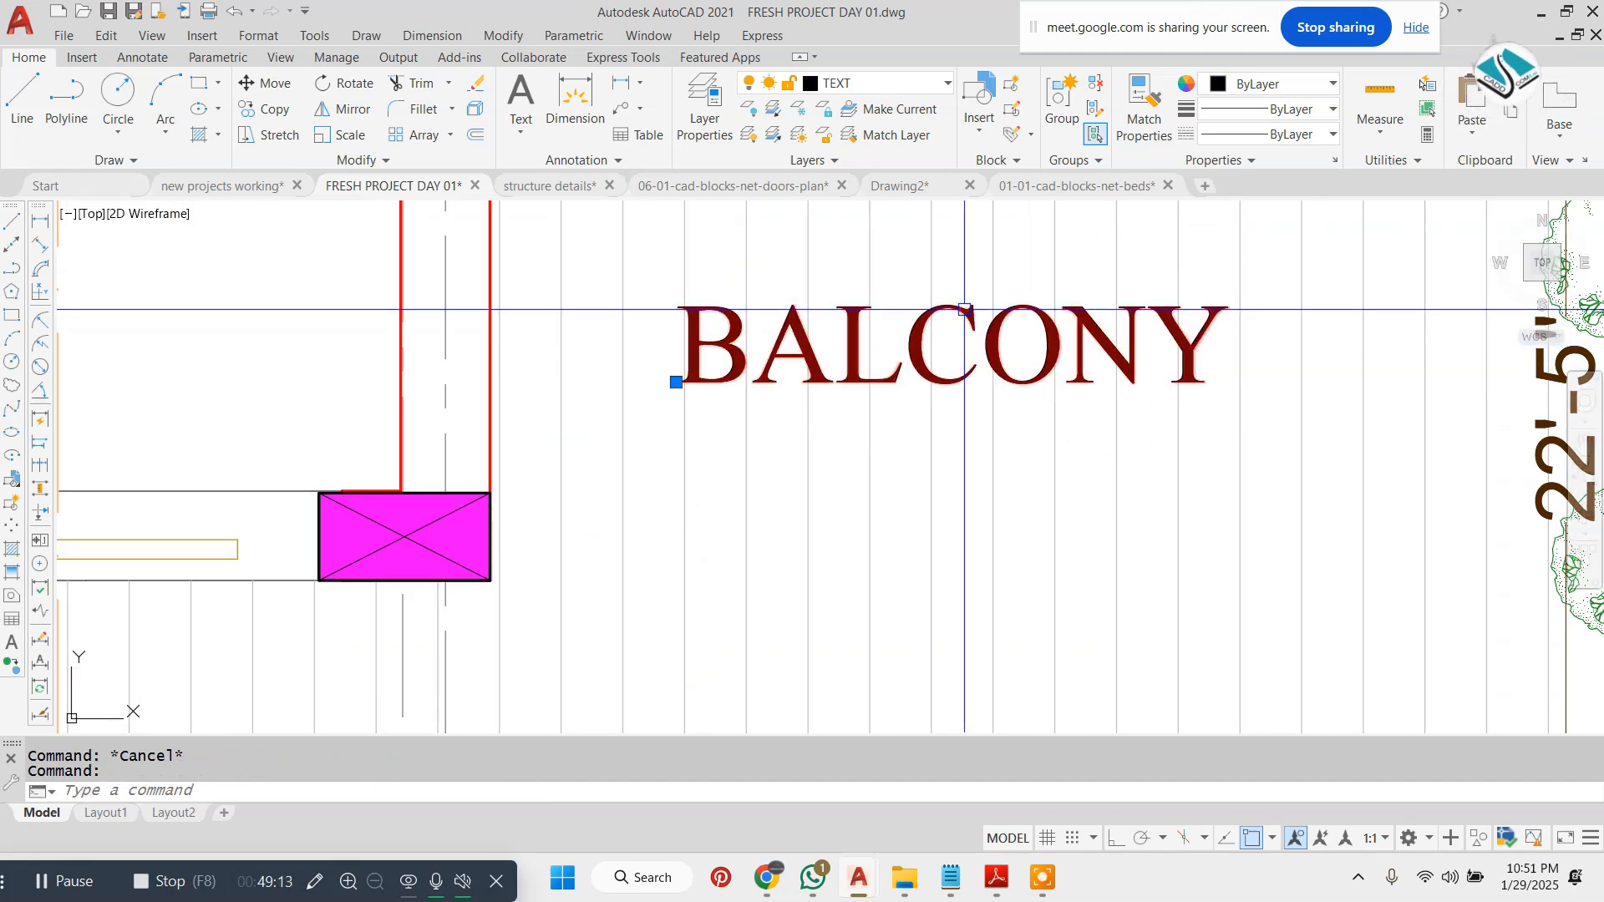
pyautogui.write('CO')
pyautogui.press('Return')
pyautogui.click(965, 309)
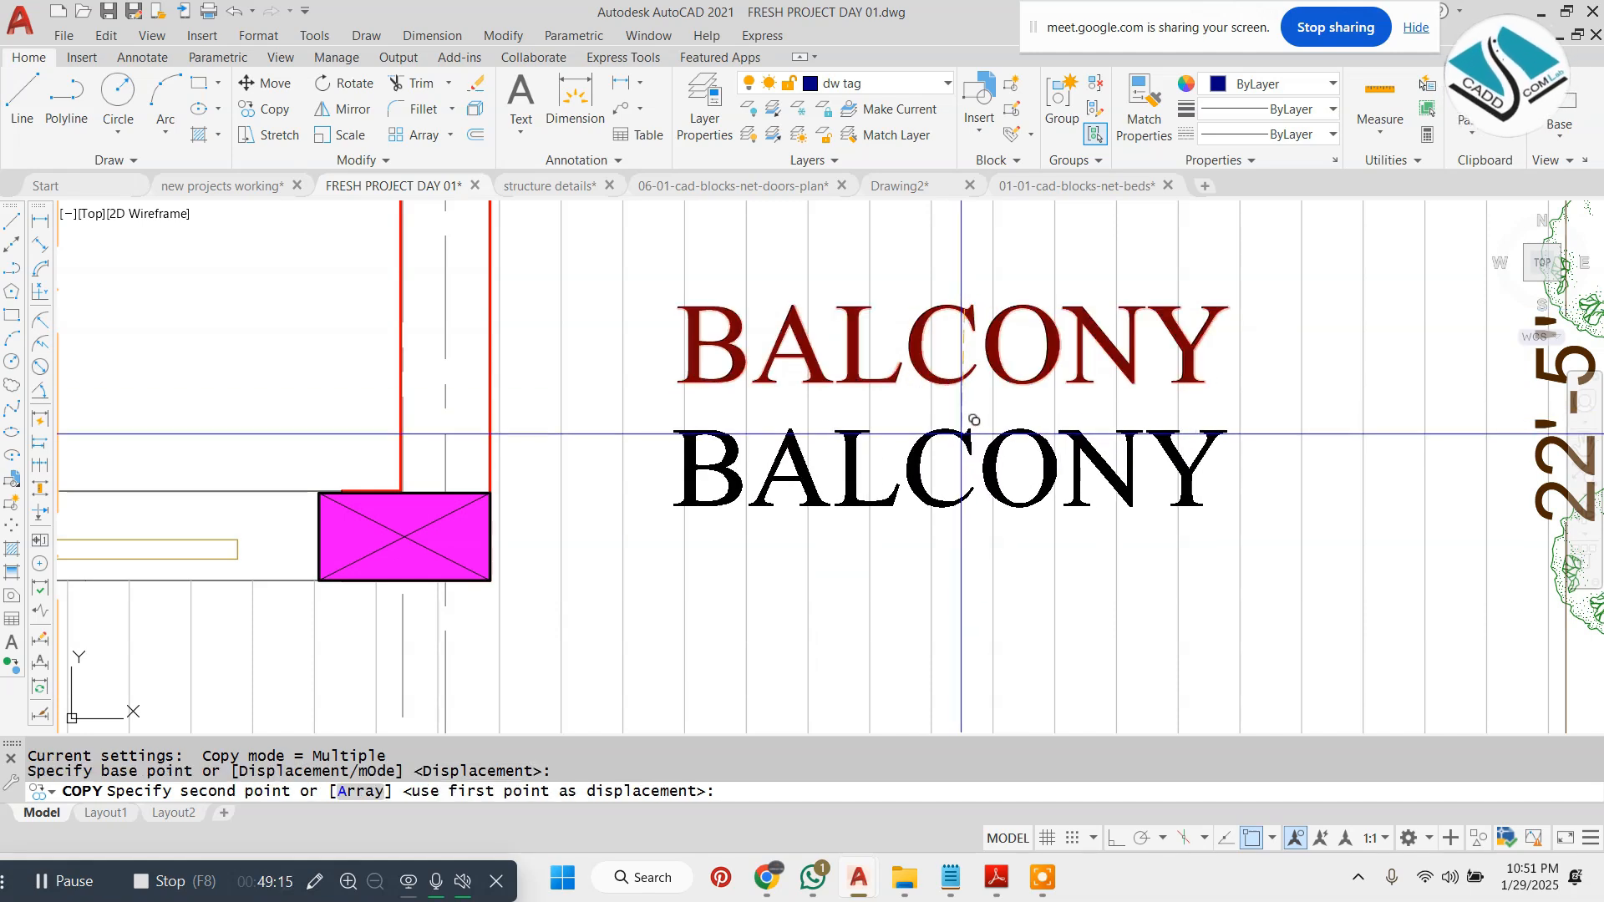
pyautogui.click(961, 435)
pyautogui.press('Escape')
pyautogui.doubleClick(960, 431)
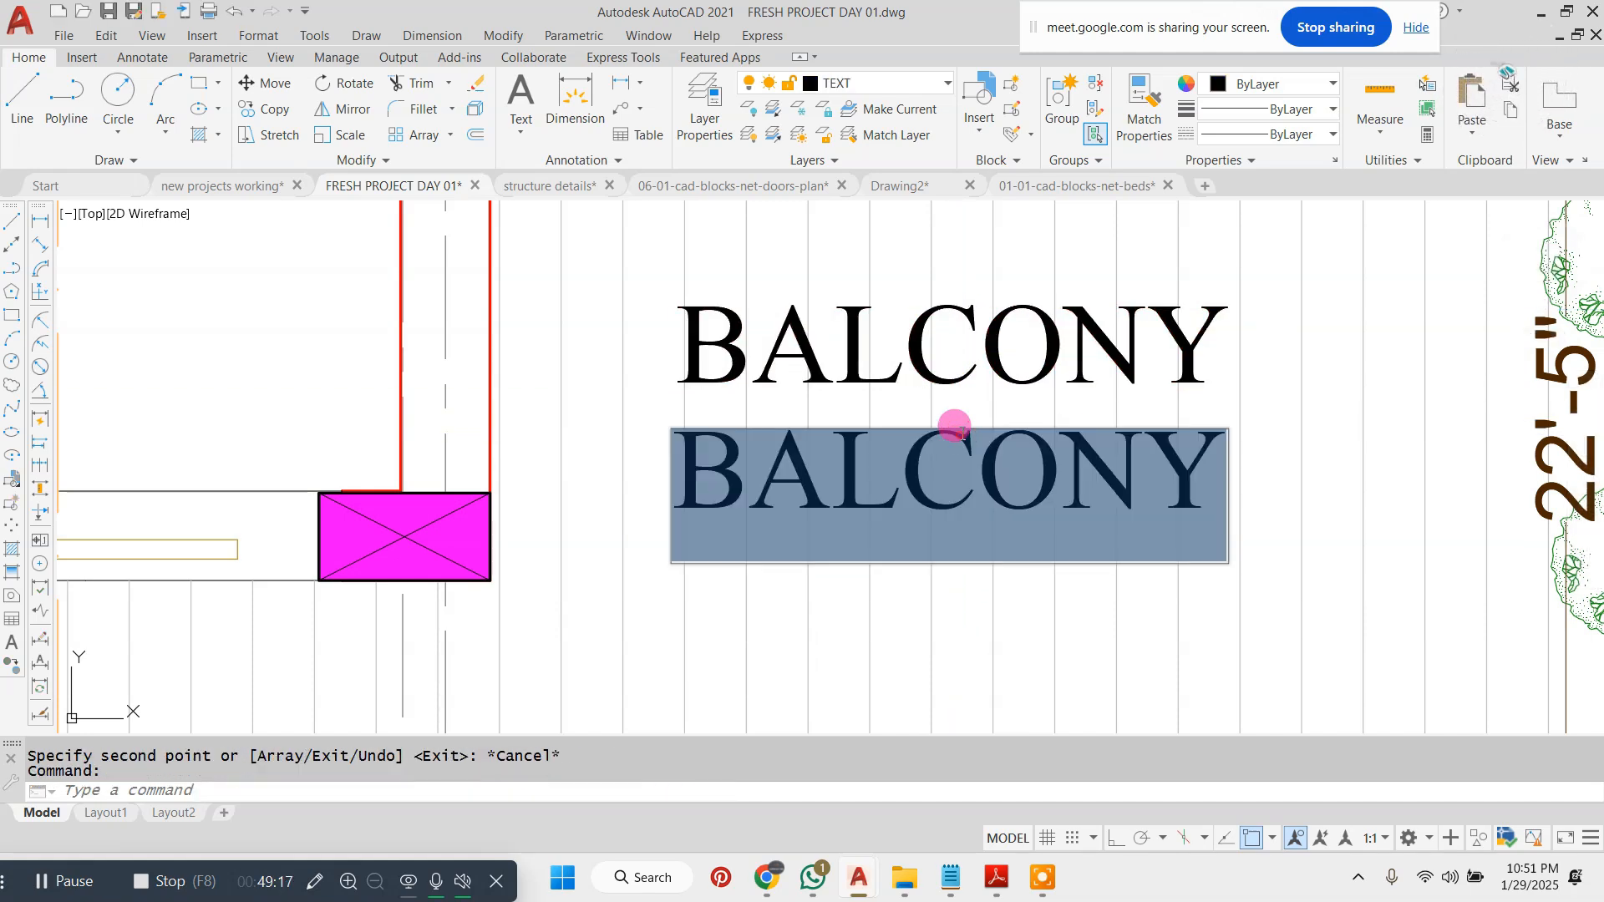
pyautogui.write('4\'X6"')
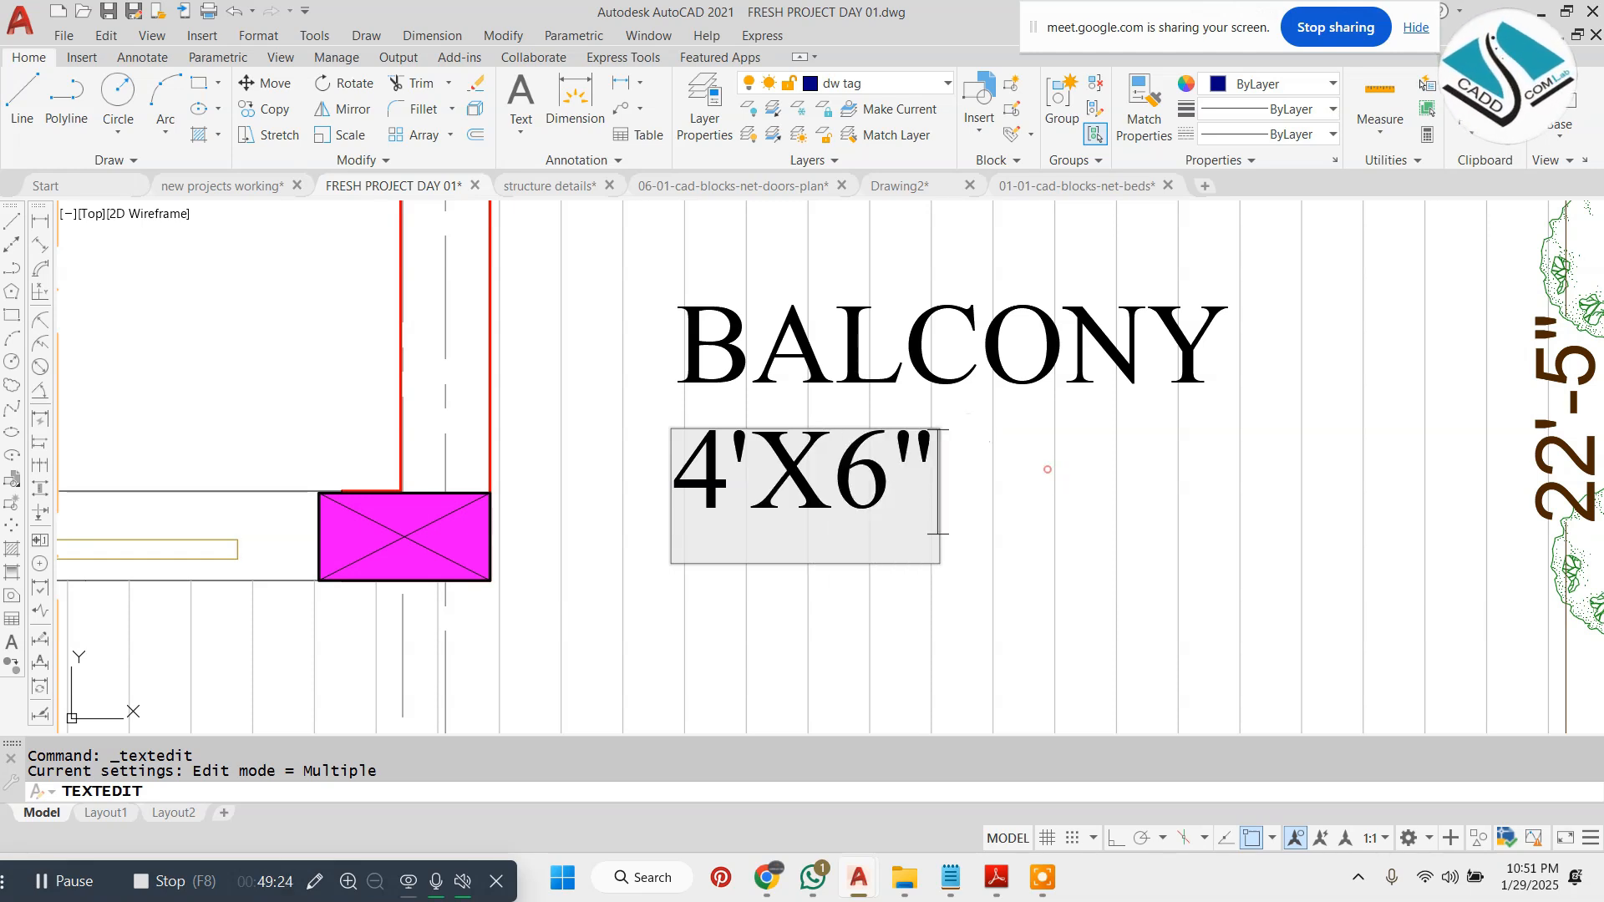
pyautogui.press('Escape')
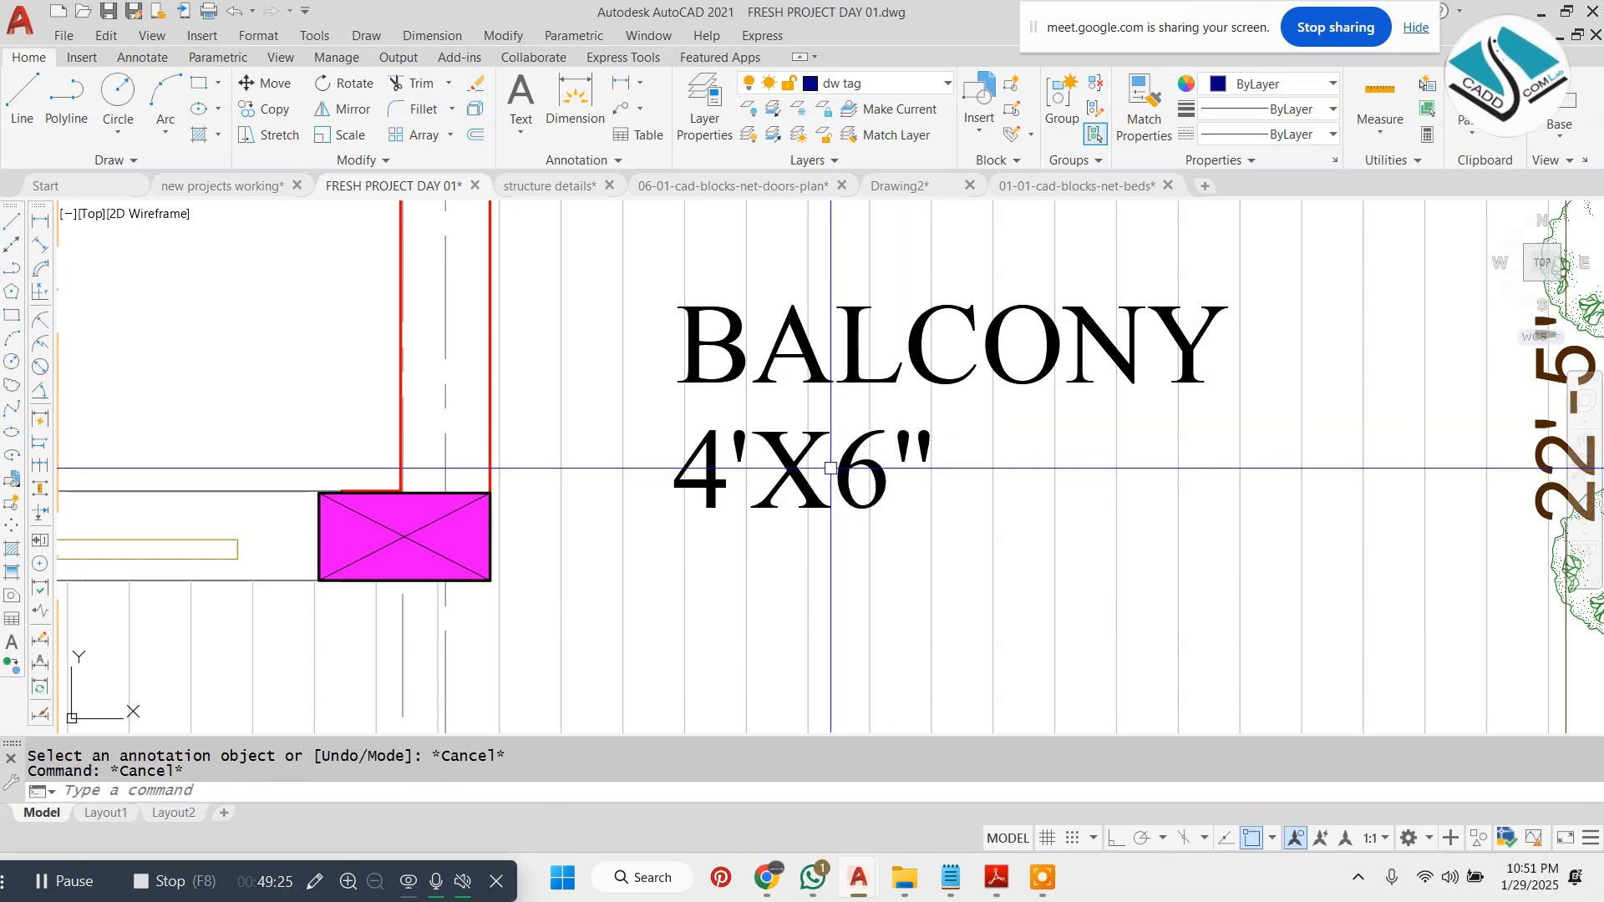
# - Move the 4'X6" size text so it is centred beneath the BALCONY label
pyautogui.click(814, 497)
pyautogui.write('m')
pyautogui.press('Return')
pyautogui.click(810, 505)
pyautogui.click(955, 484)
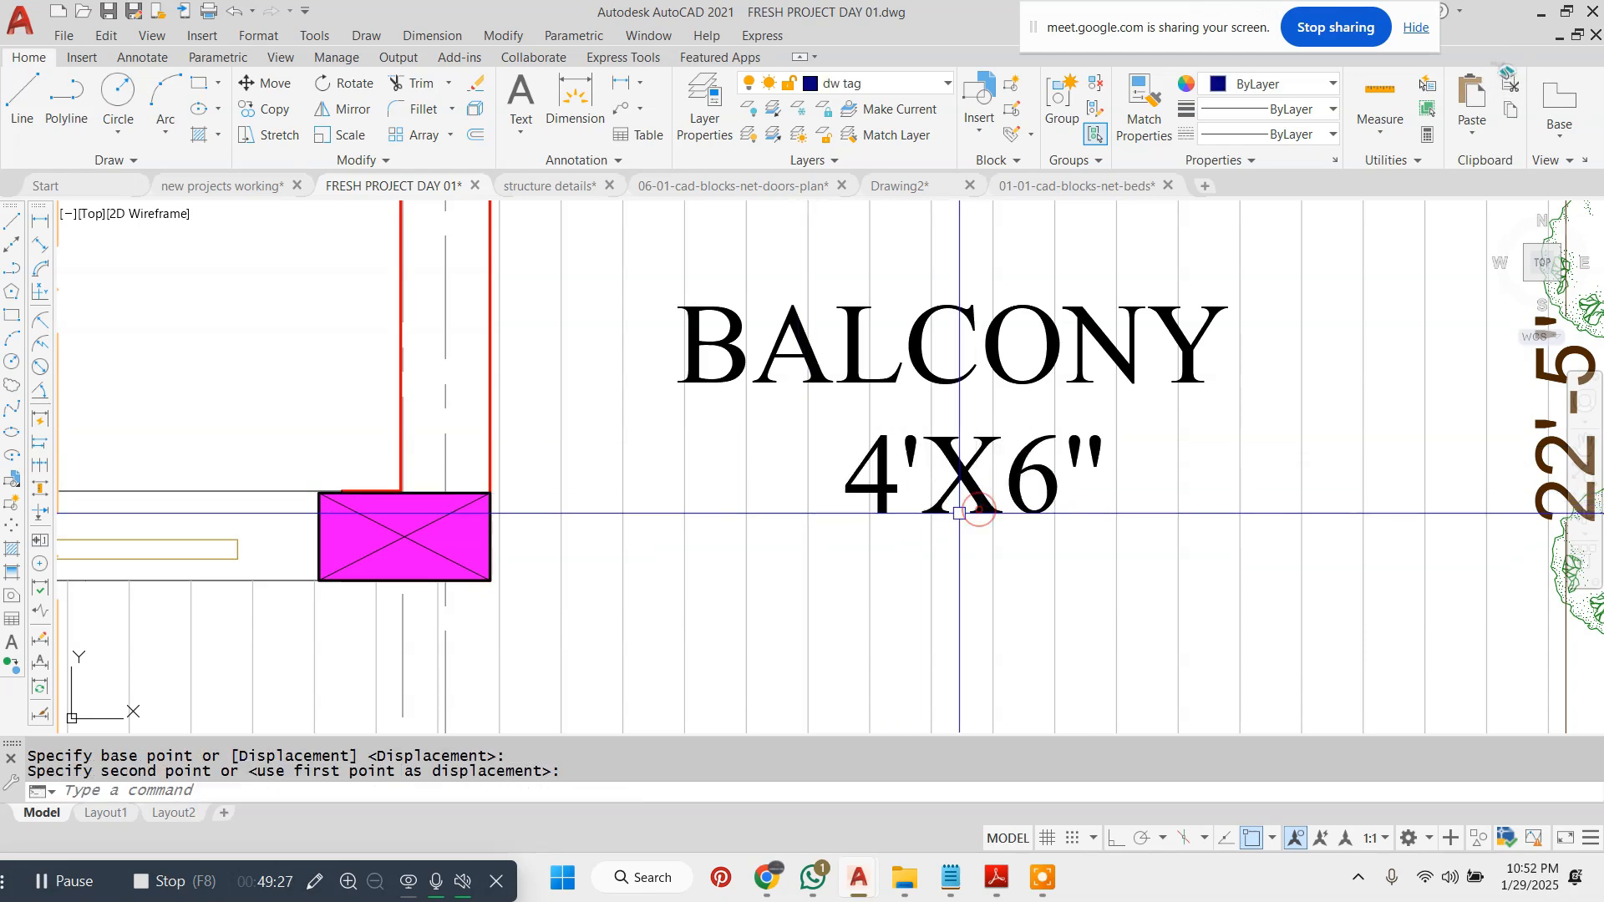
pyautogui.press('Escape')
pyautogui.press('Escape')
# - Examine the parapet wall line along the front edge of the first floor balcony
pyautogui.scroll(-8, 899, 510)
pyautogui.scroll(3, 559, 482)
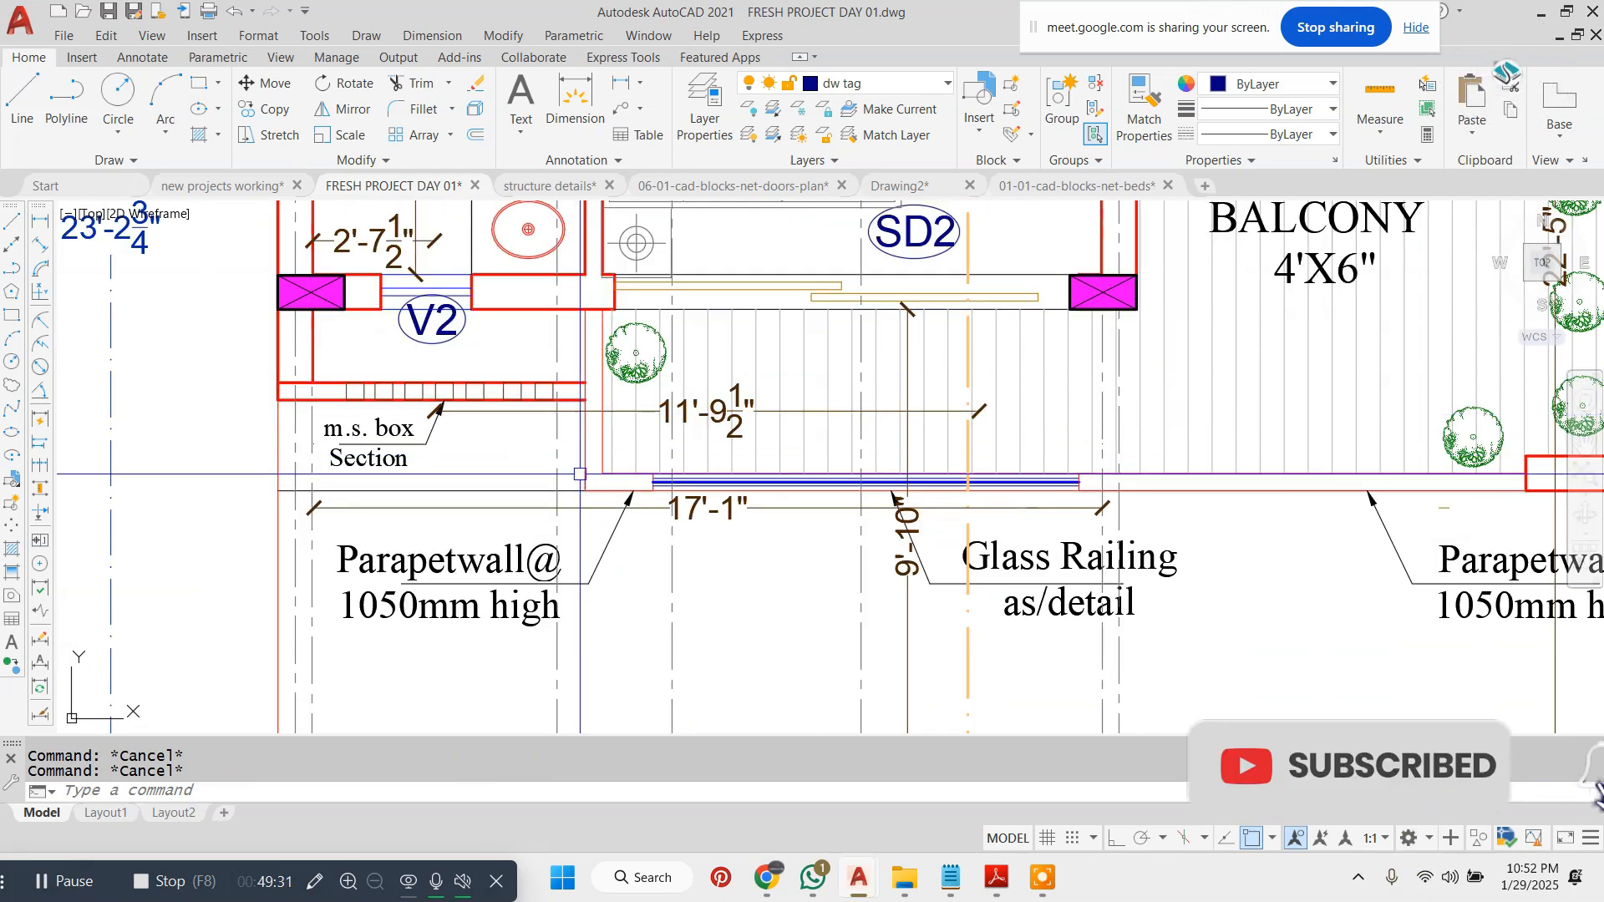
pyautogui.click(580, 474)
pyautogui.scroll(4, 585, 476)
pyautogui.scroll(-4, 742, 531)
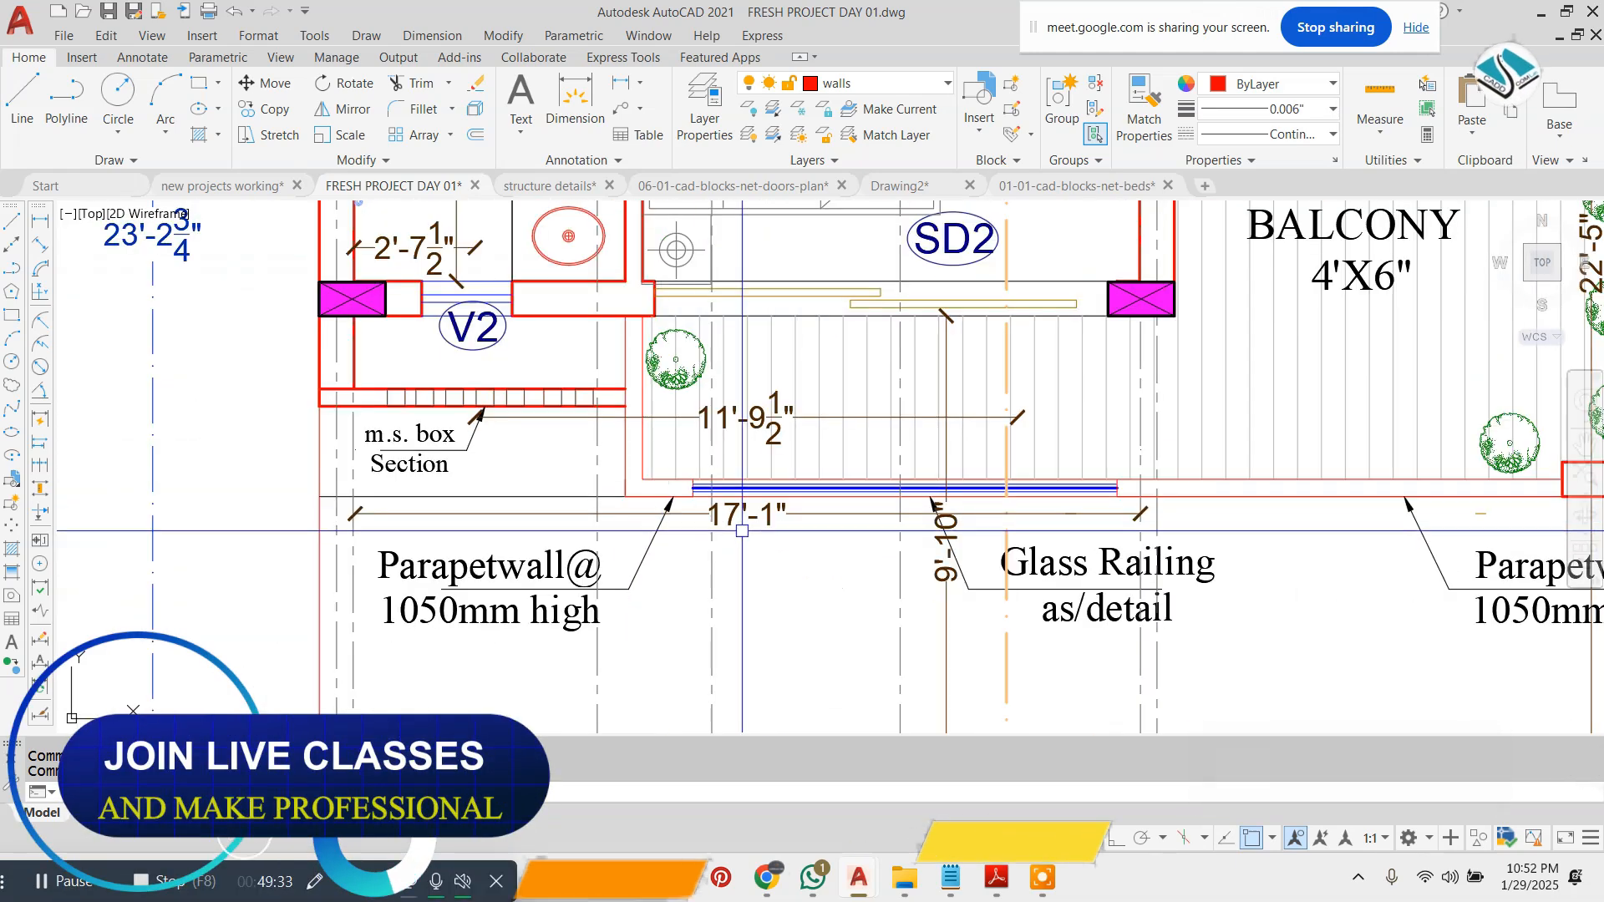
pyautogui.press('Escape')
pyautogui.press('Escape')
# - Set the first floor balcony hatch to the ANSI31 pattern with a scale of 20
pyautogui.moveTo(696, 503)
pyautogui.mouseDown(button='middle')
pyautogui.moveTo(396, 480)
pyautogui.moveTo(364, 499)
pyautogui.mouseUp(button='middle')
pyautogui.moveTo(838, 423); pyautogui.dragTo(767, 564, button='middle')
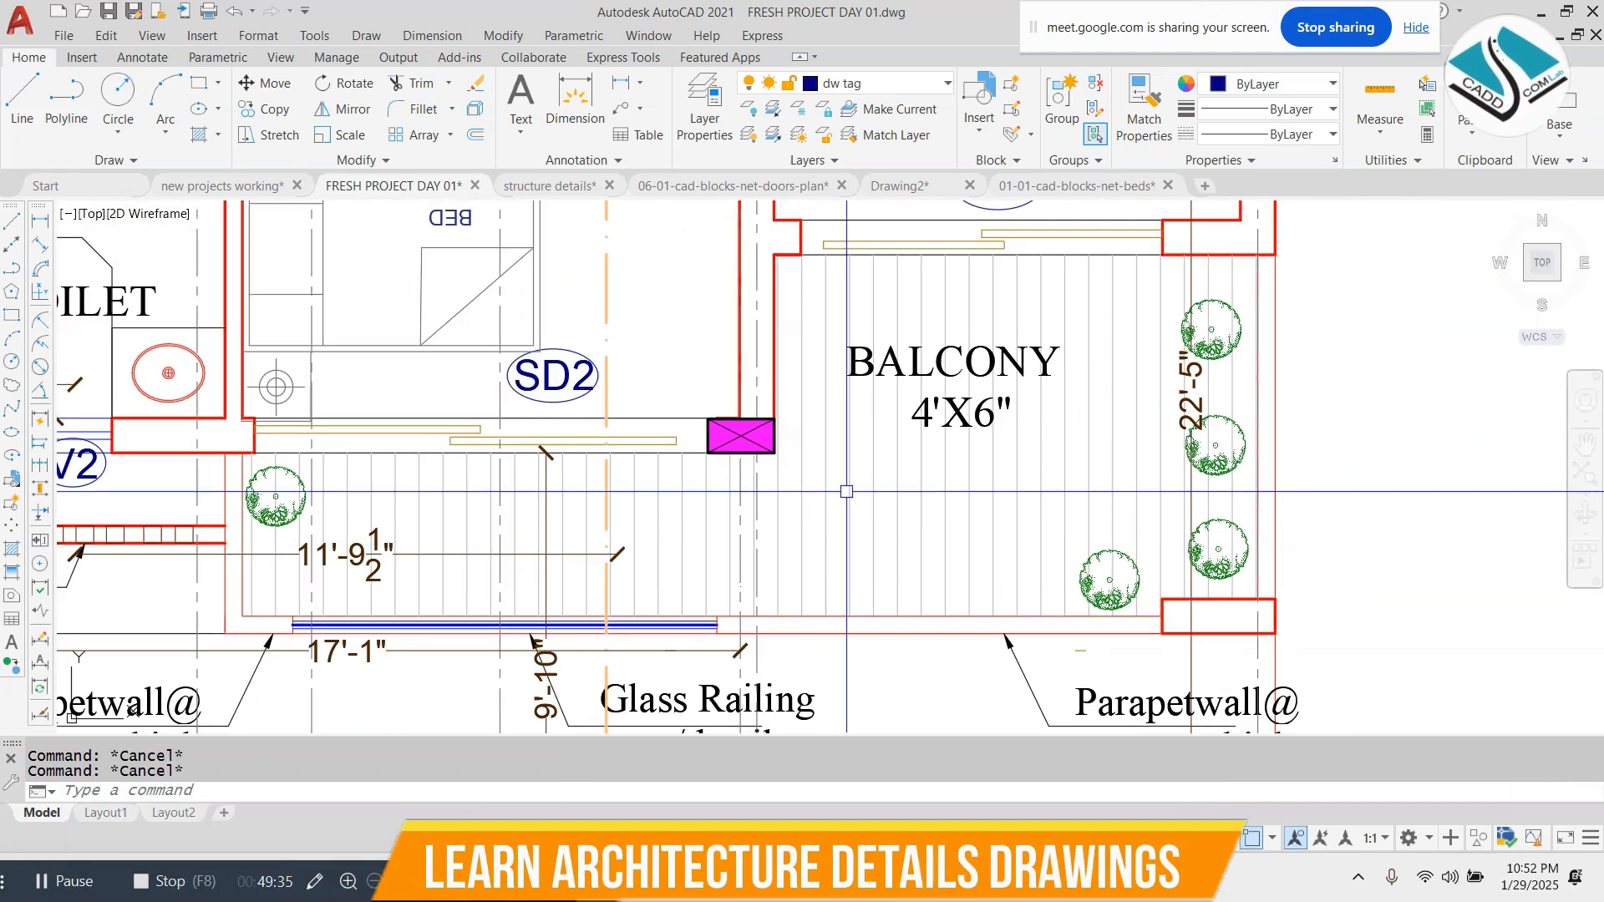
pyautogui.click(846, 491)
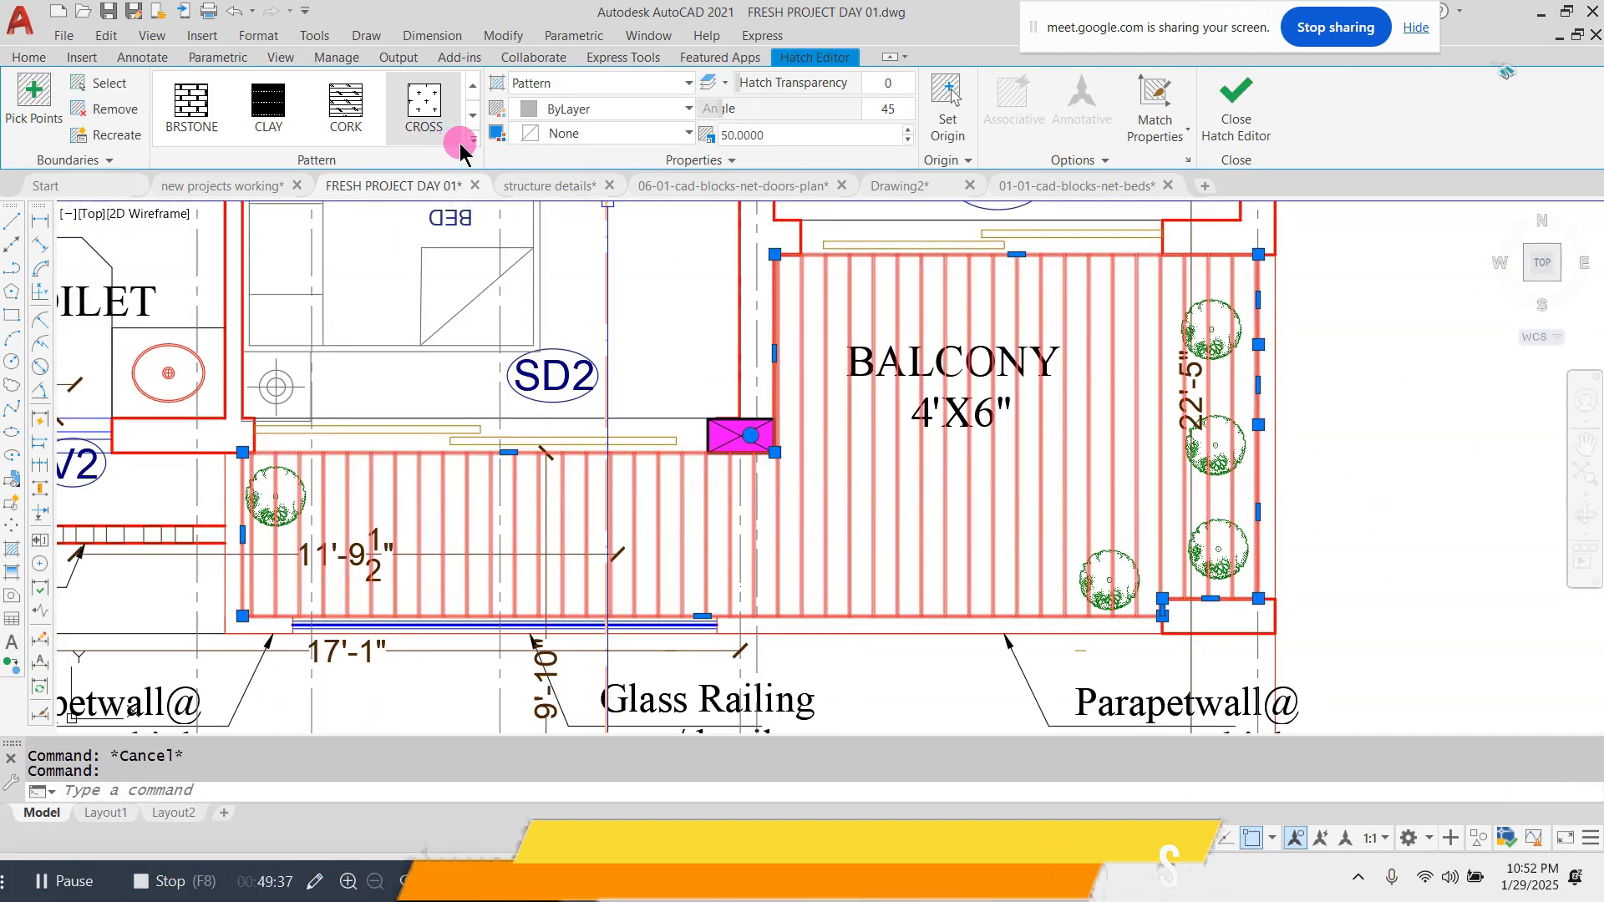
pyautogui.click(399, 121)
pyautogui.click(356, 108)
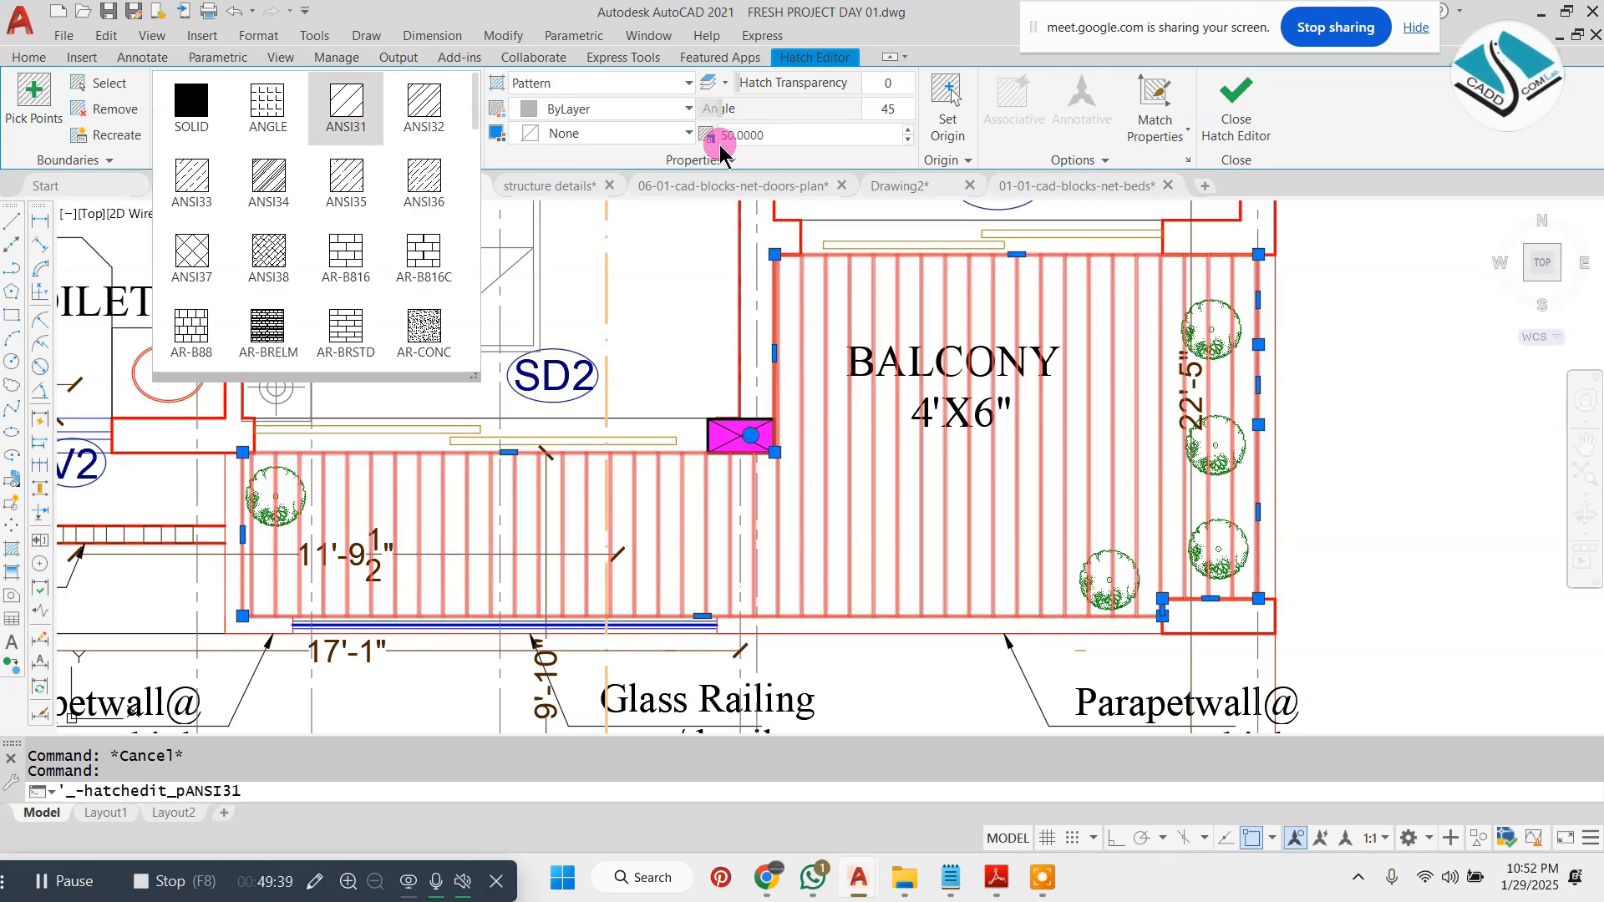
pyautogui.click(775, 134)
pyautogui.write('30')
pyautogui.press('Return')
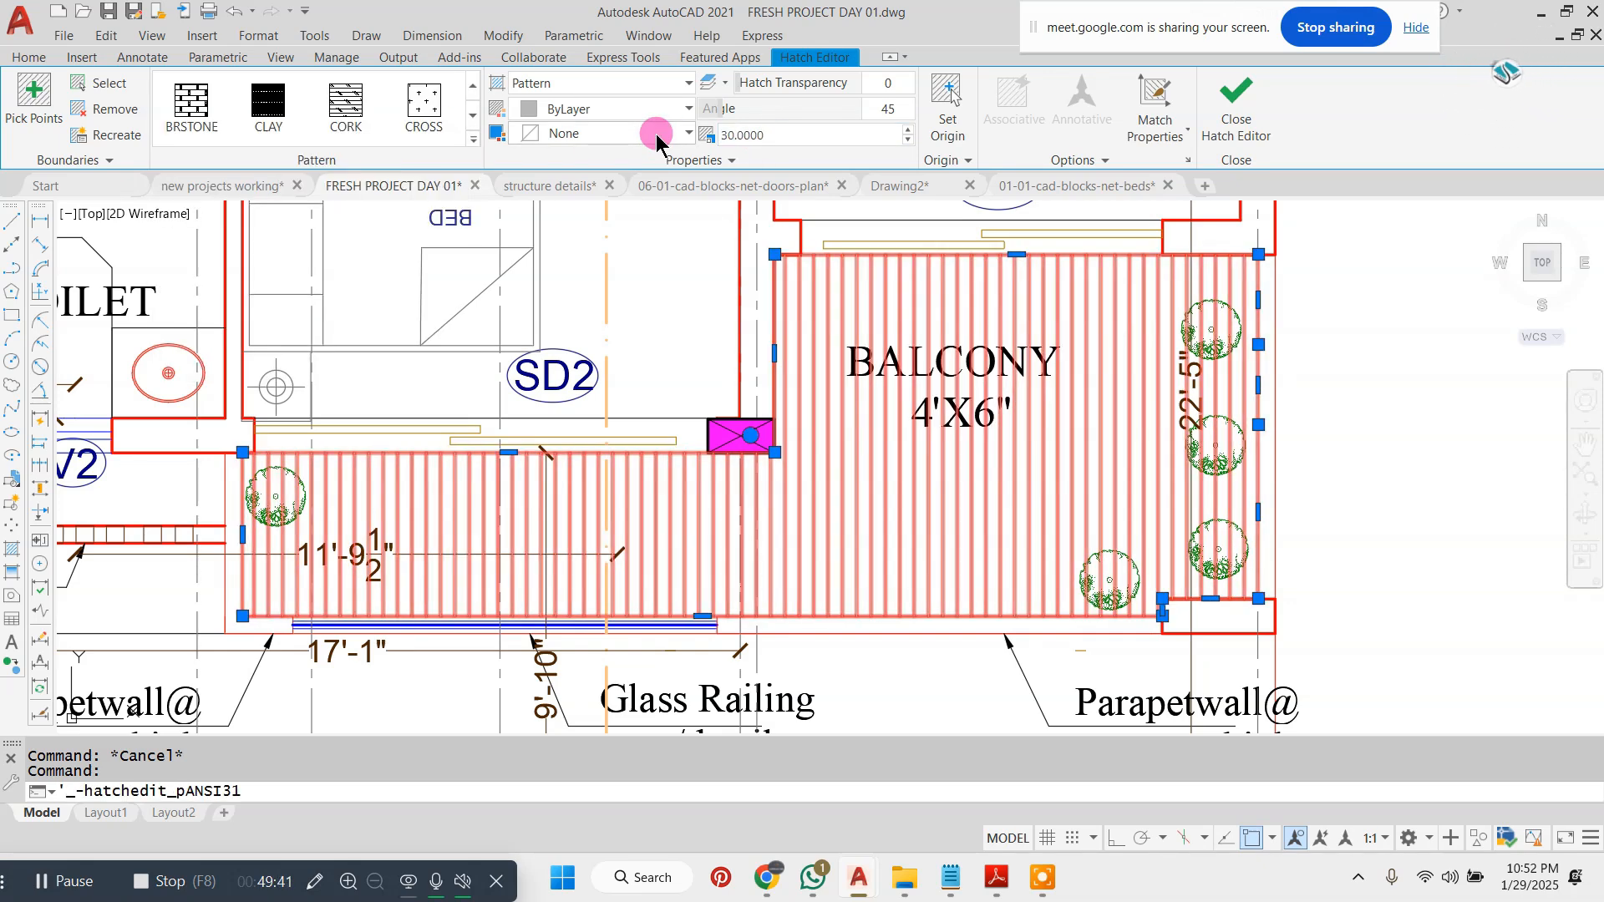
pyautogui.write('20')
pyautogui.press('Return')
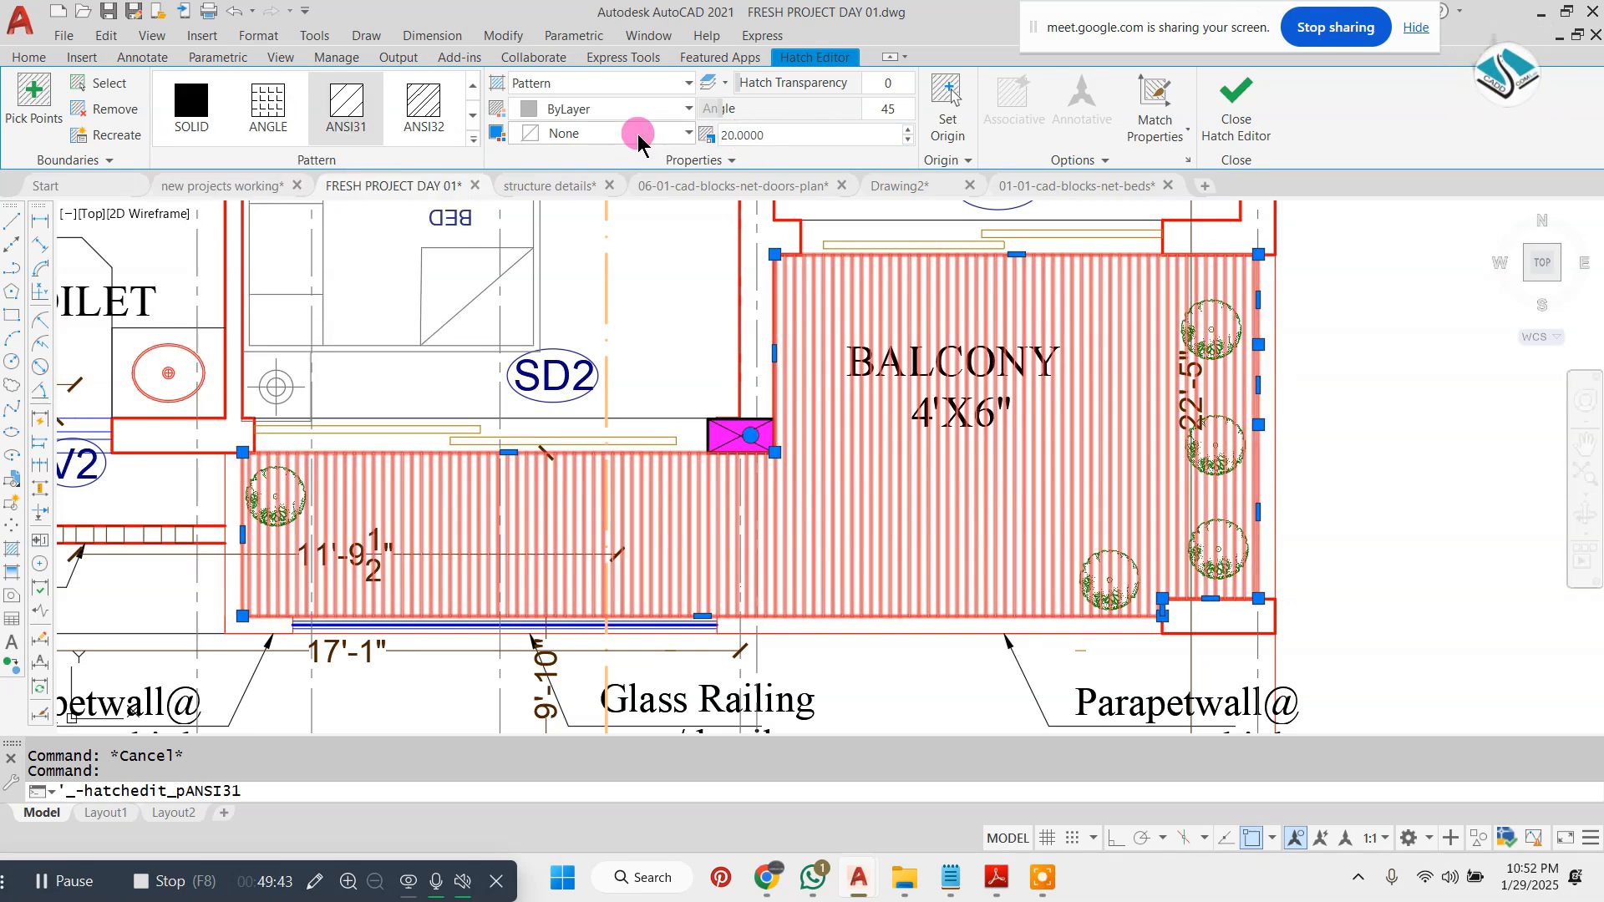
pyautogui.click(1216, 121)
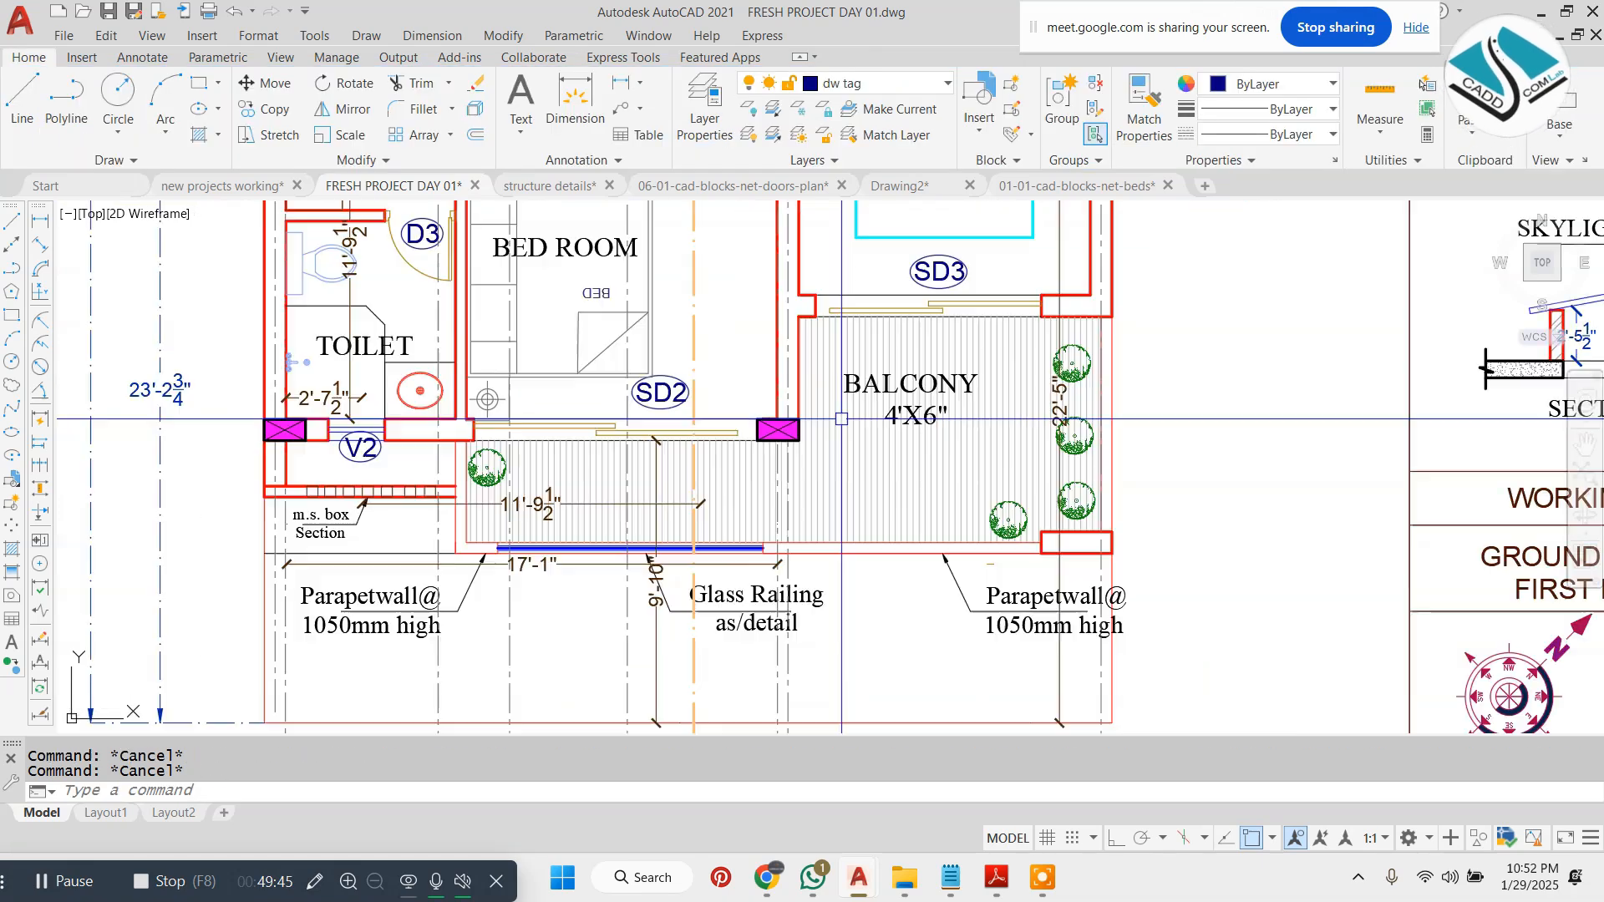
# - Examine the first floor balcony's glass railing lines and the parapet wall and glass railing notes in front of it
pyautogui.scroll(-2, 783, 522)
pyautogui.scroll(5, 573, 472)
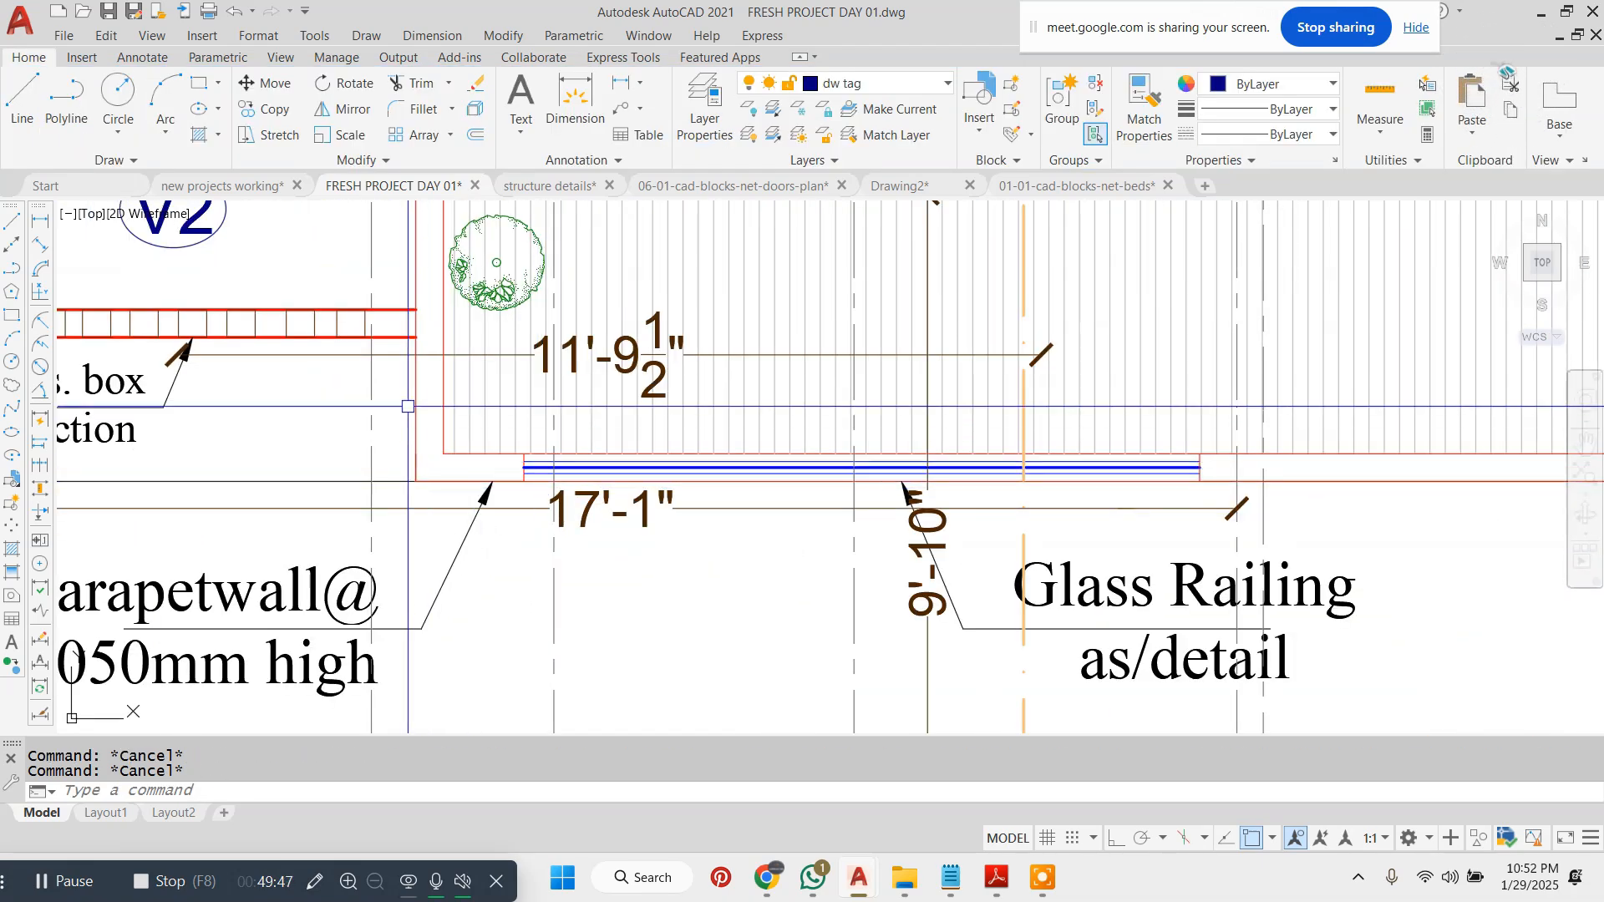
pyautogui.moveTo(561, 477)
pyautogui.mouseDown(button='middle')
pyautogui.moveTo(519, 387)
pyautogui.moveTo(489, 387)
pyautogui.mouseUp(button='middle')
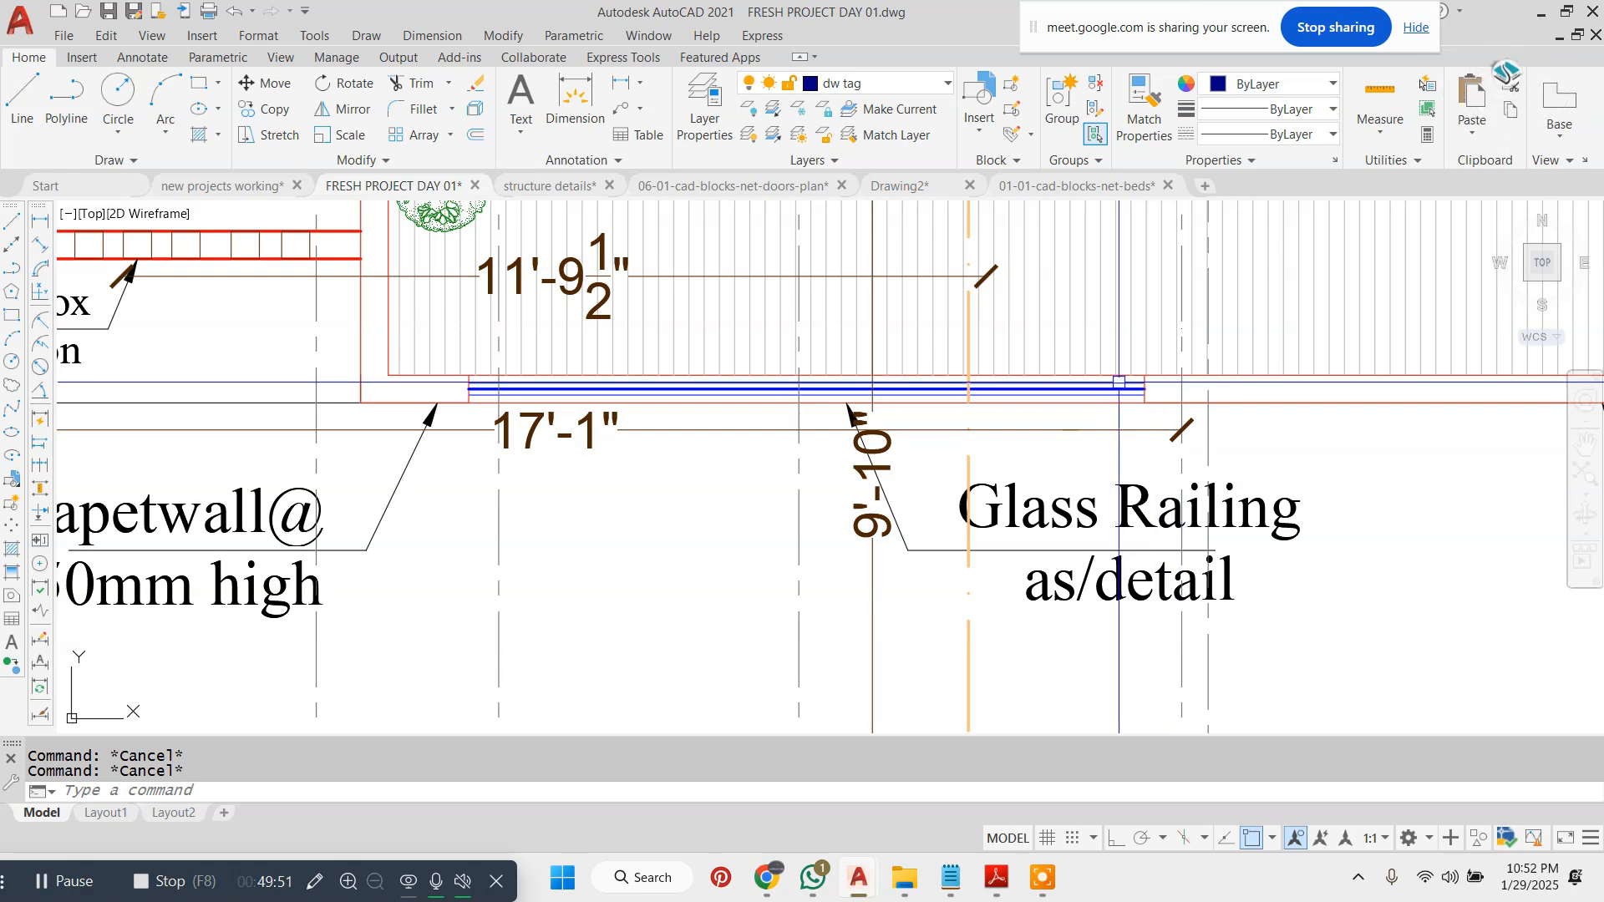
pyautogui.scroll(5, 465, 401)
pyautogui.click(519, 345)
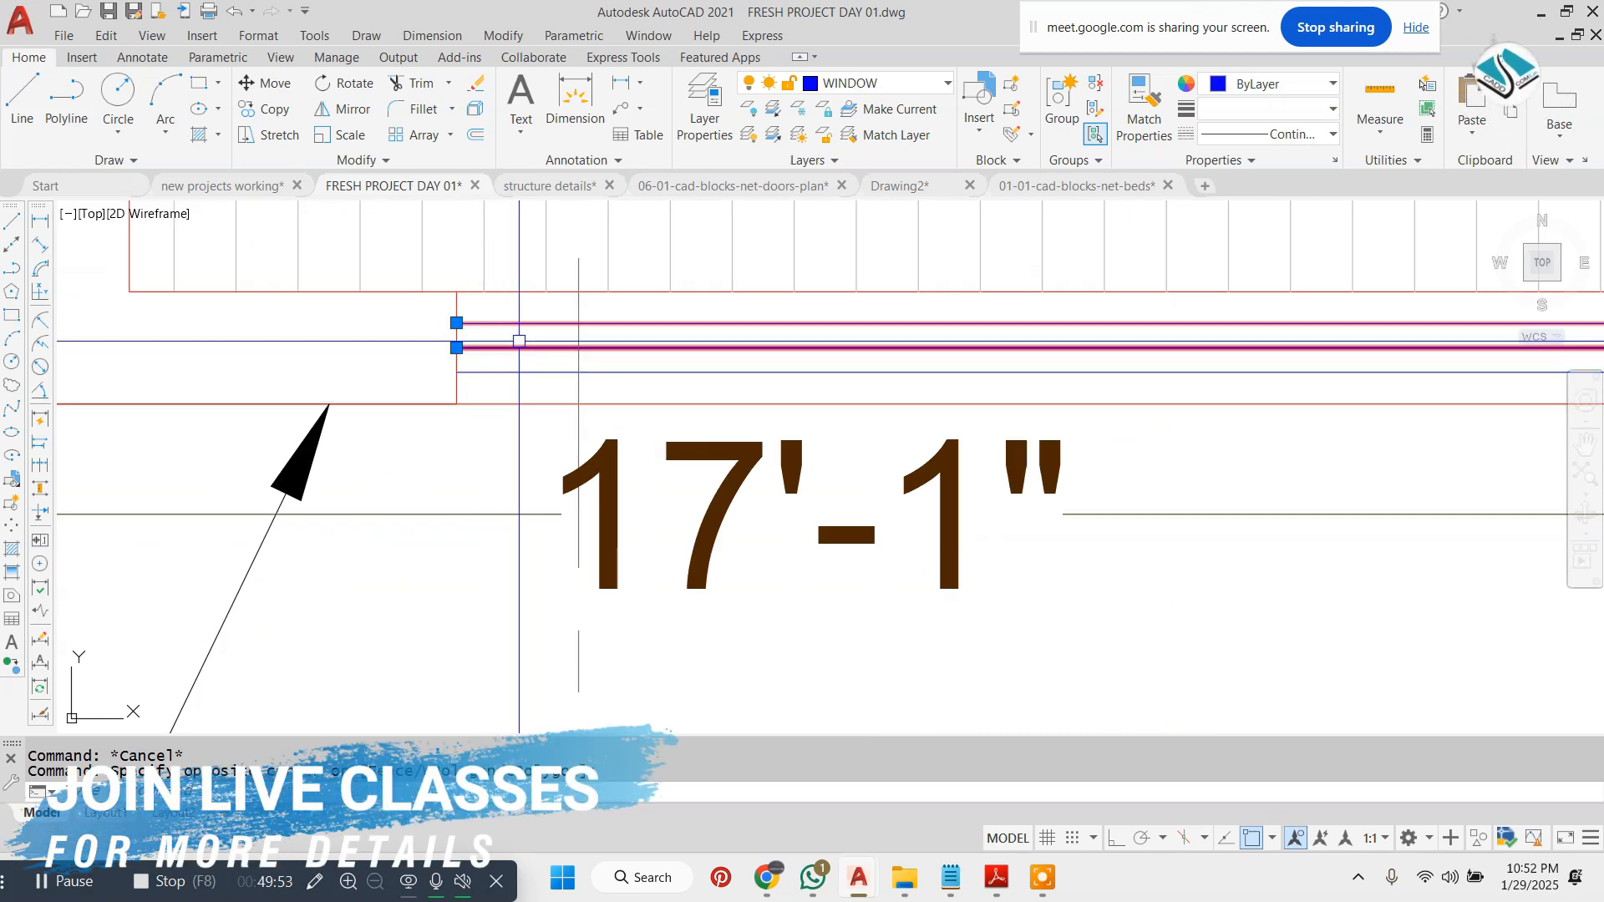
pyautogui.press('Escape')
pyautogui.press('Escape')
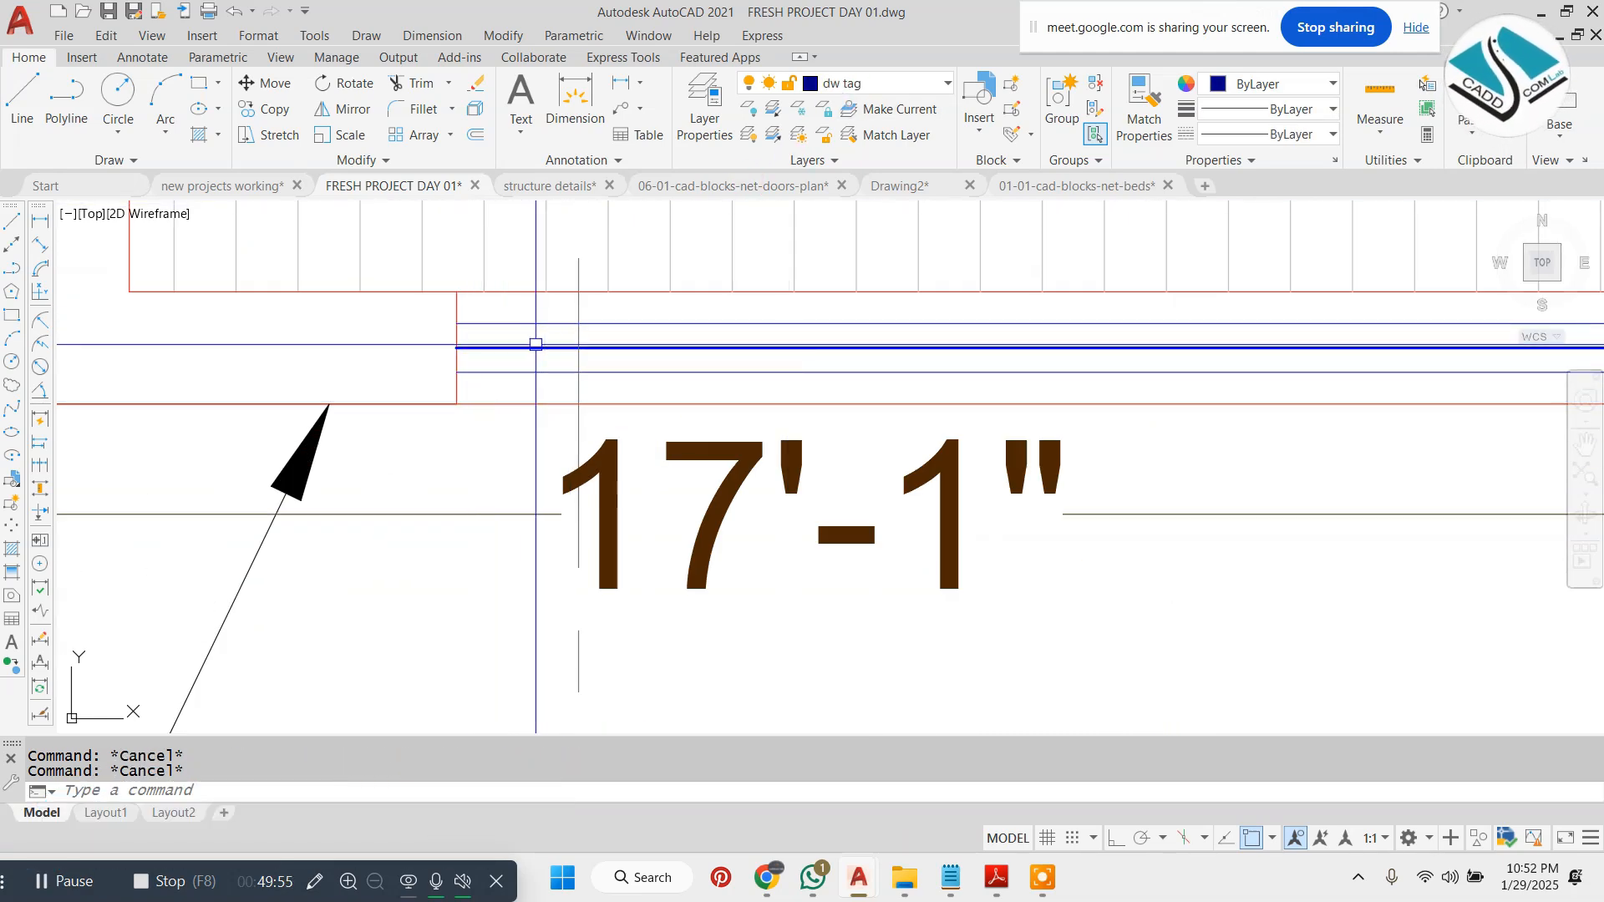
pyautogui.scroll(-8, 727, 351)
pyautogui.scroll(2, 640, 432)
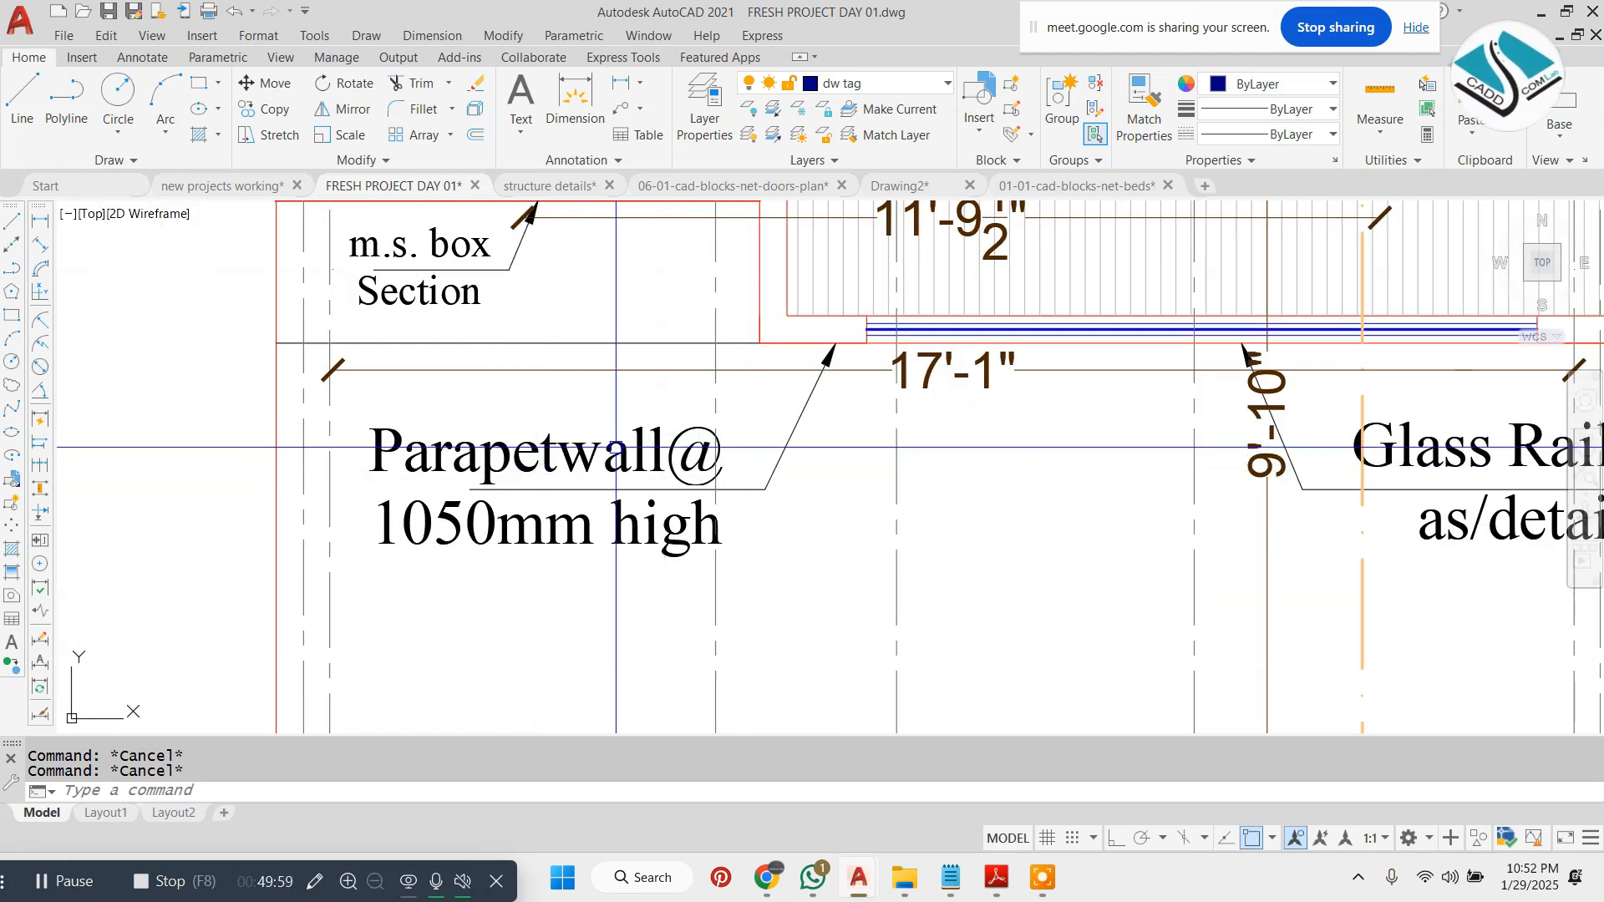
pyautogui.scroll(-2, 588, 466)
pyautogui.moveTo(588, 466); pyautogui.dragTo(496, 463, button='middle')
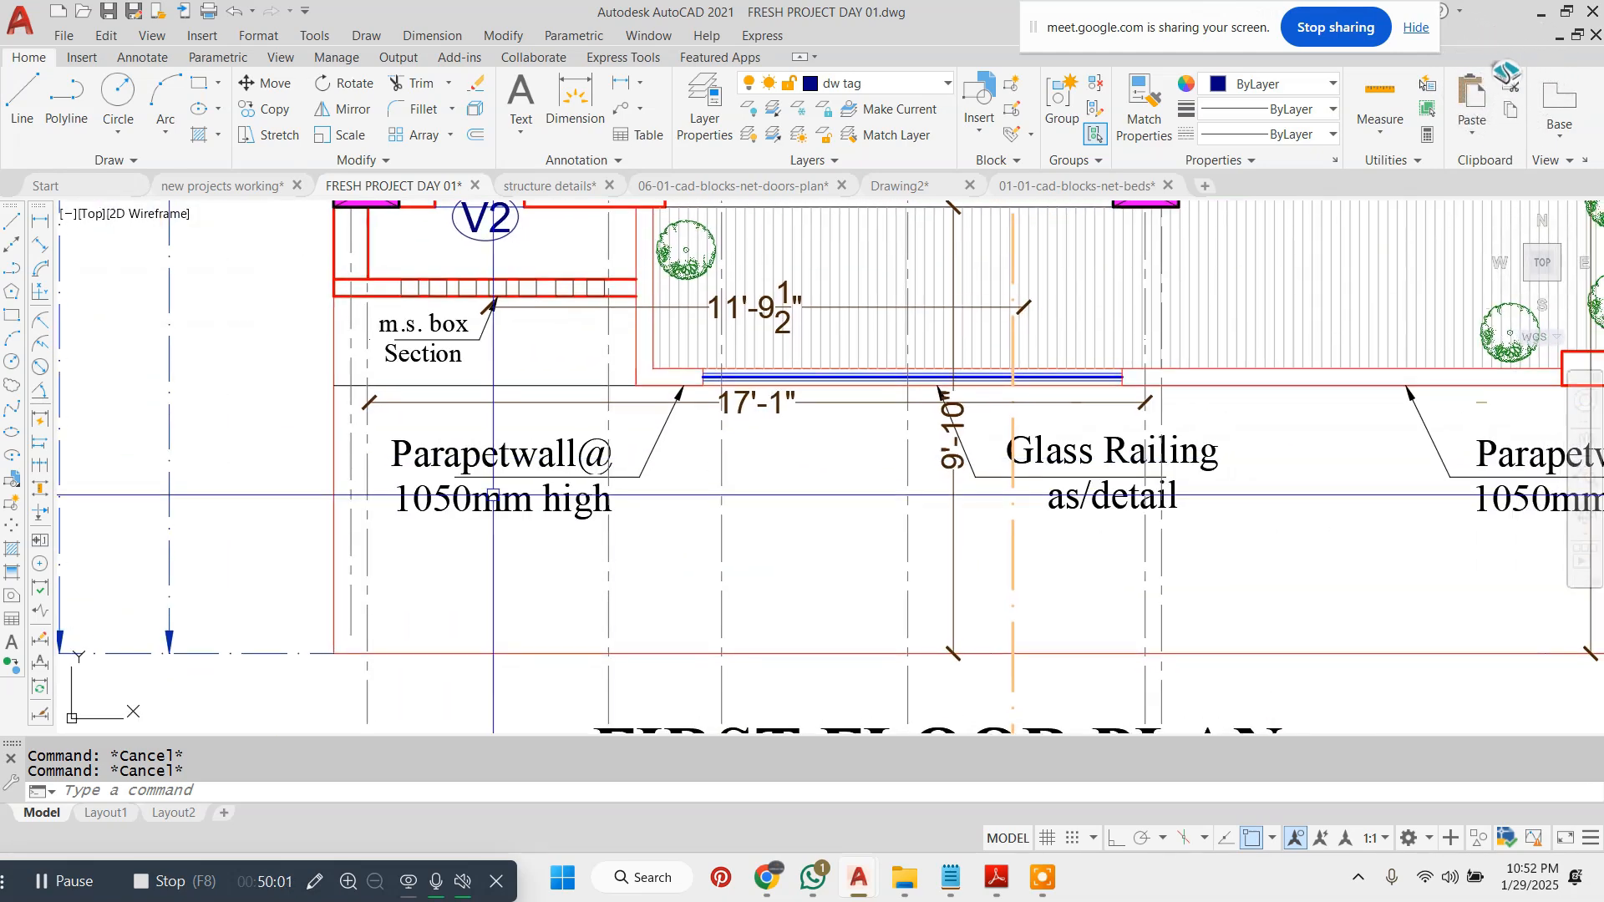
pyautogui.moveTo(827, 462); pyautogui.dragTo(515, 463, button='middle')
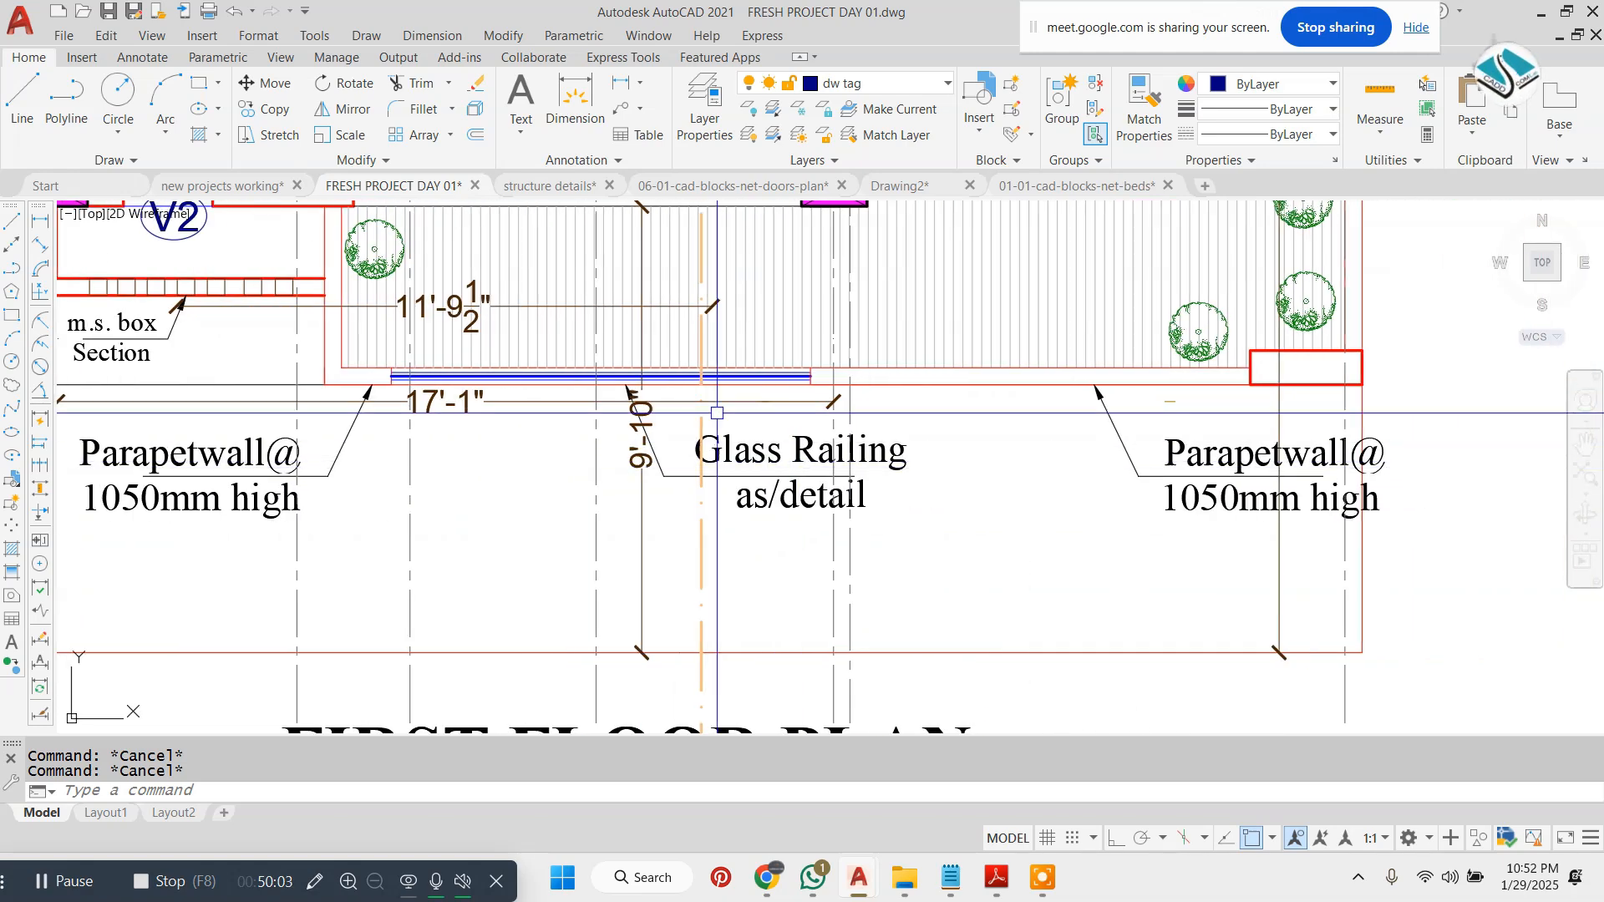
pyautogui.scroll(-2, 717, 412)
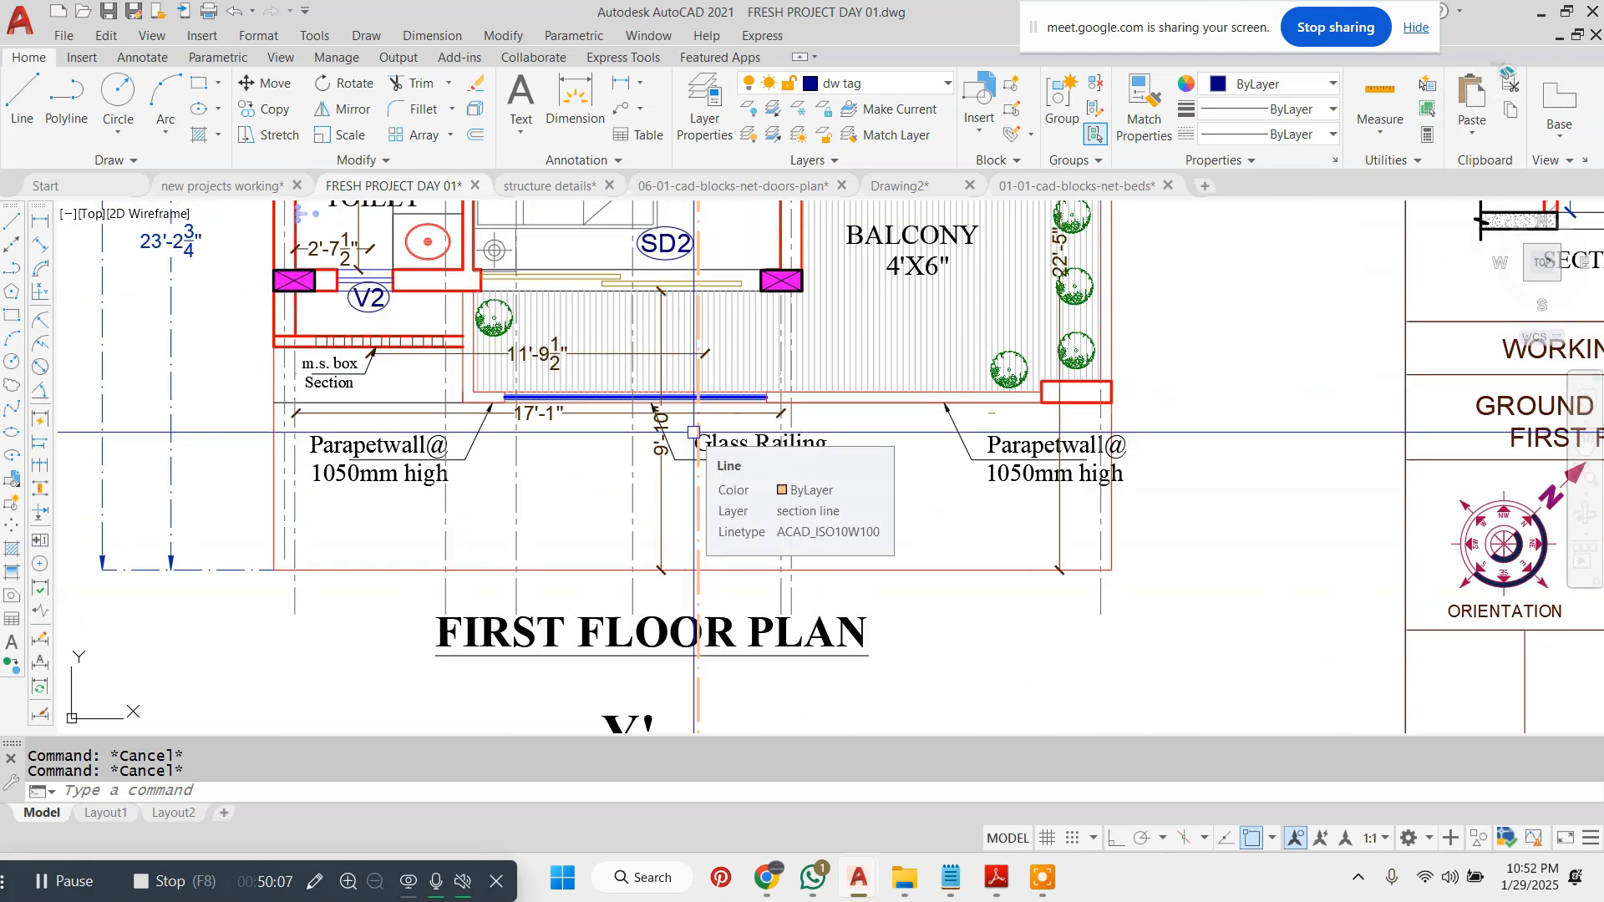
pyautogui.scroll(2, 361, 440)
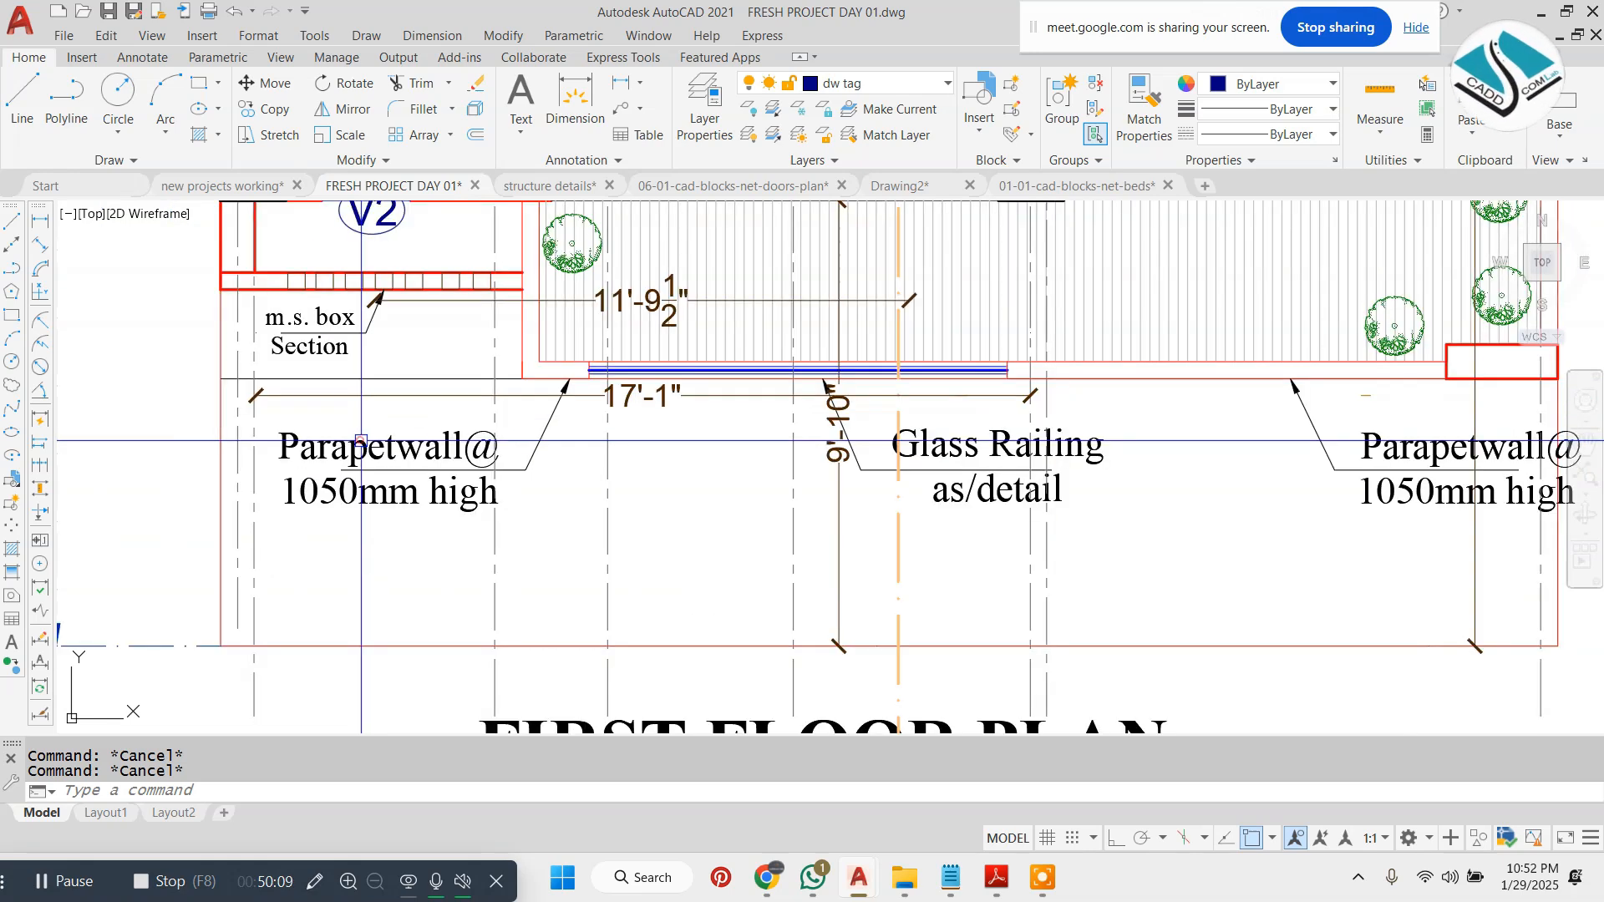
# - Copy the parapet wall 1050mm high note to the empty space between it and the glass railing note
pyautogui.click(367, 440)
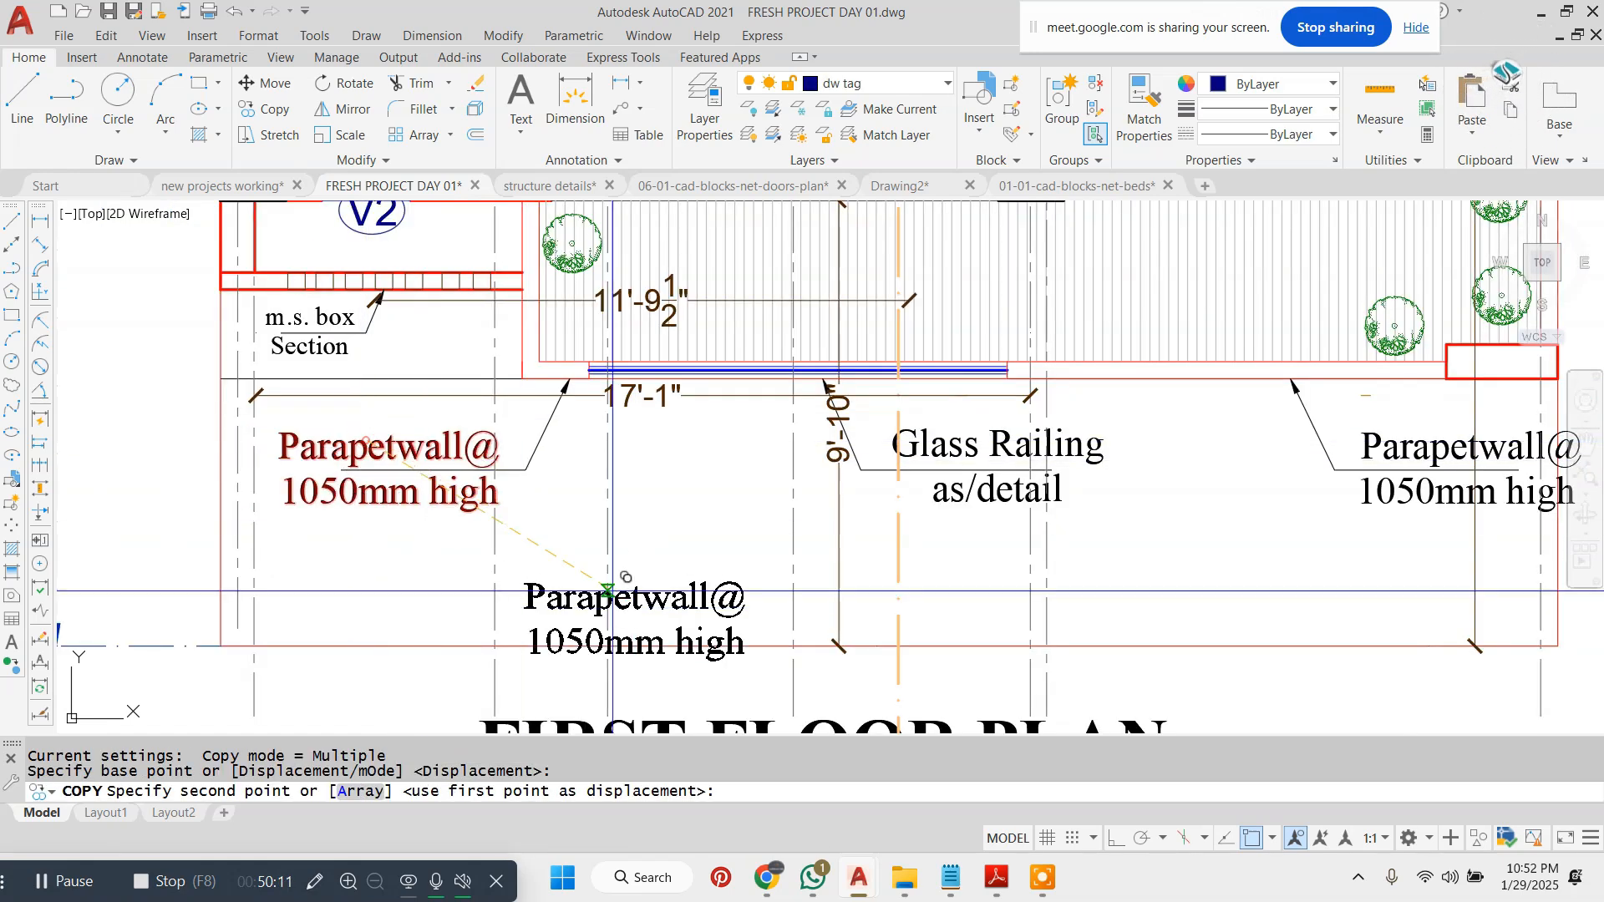
pyautogui.click(571, 517)
pyautogui.press('Escape')
# - Draw a leader with the Line tool, running beneath the copied note's first line and angling up to the glass railing
pyautogui.press('Return')
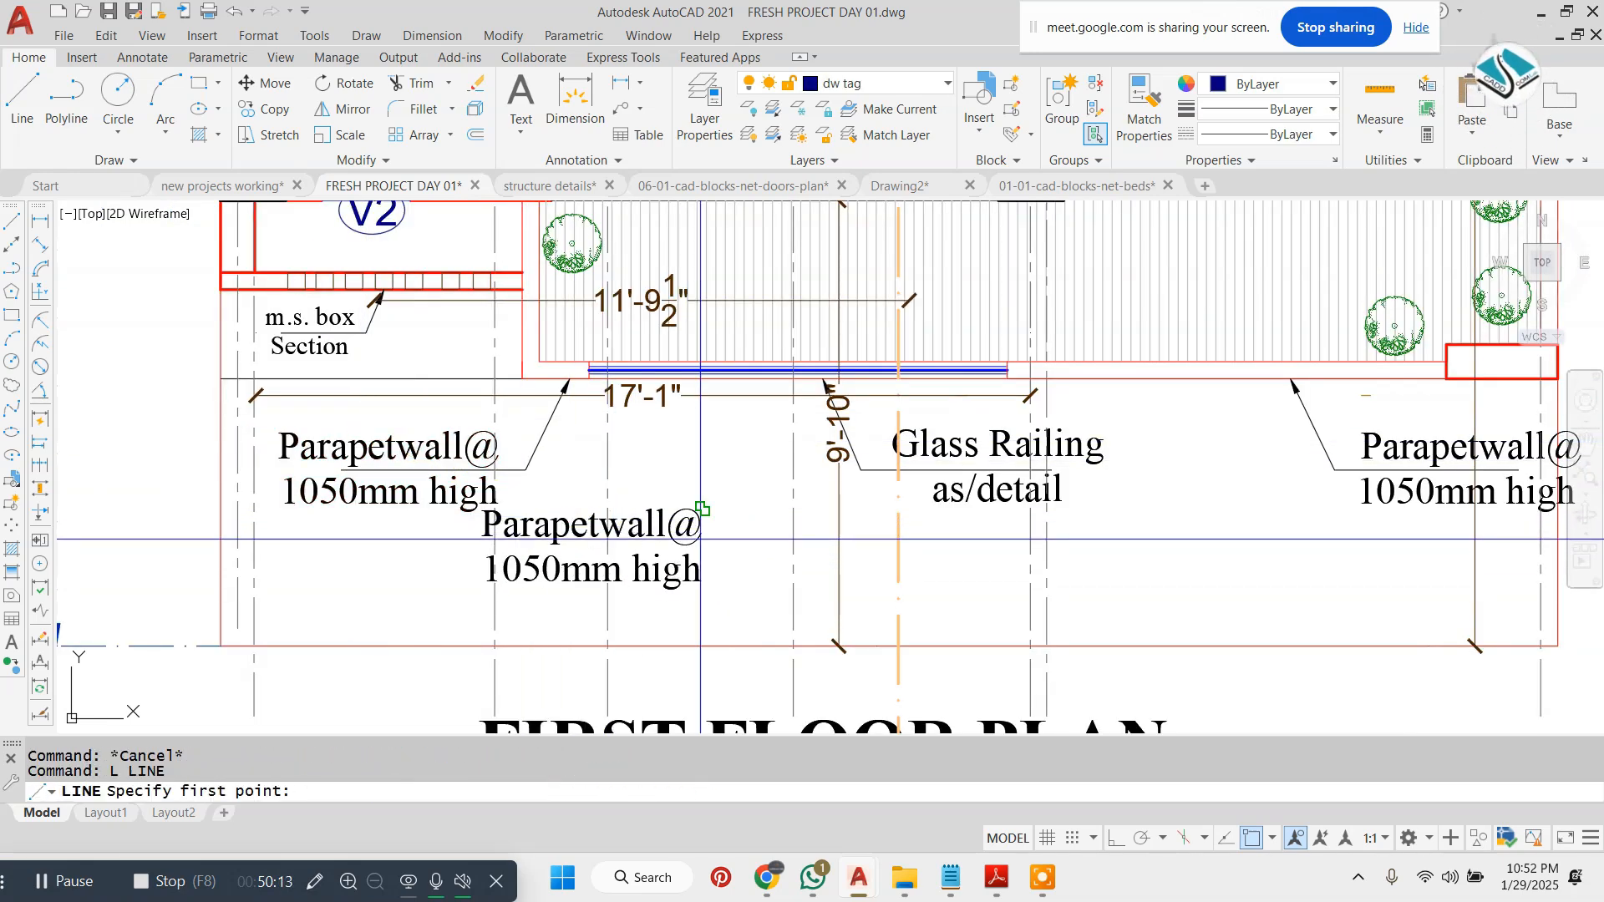
pyautogui.scroll(4, 611, 539)
pyautogui.click(461, 547)
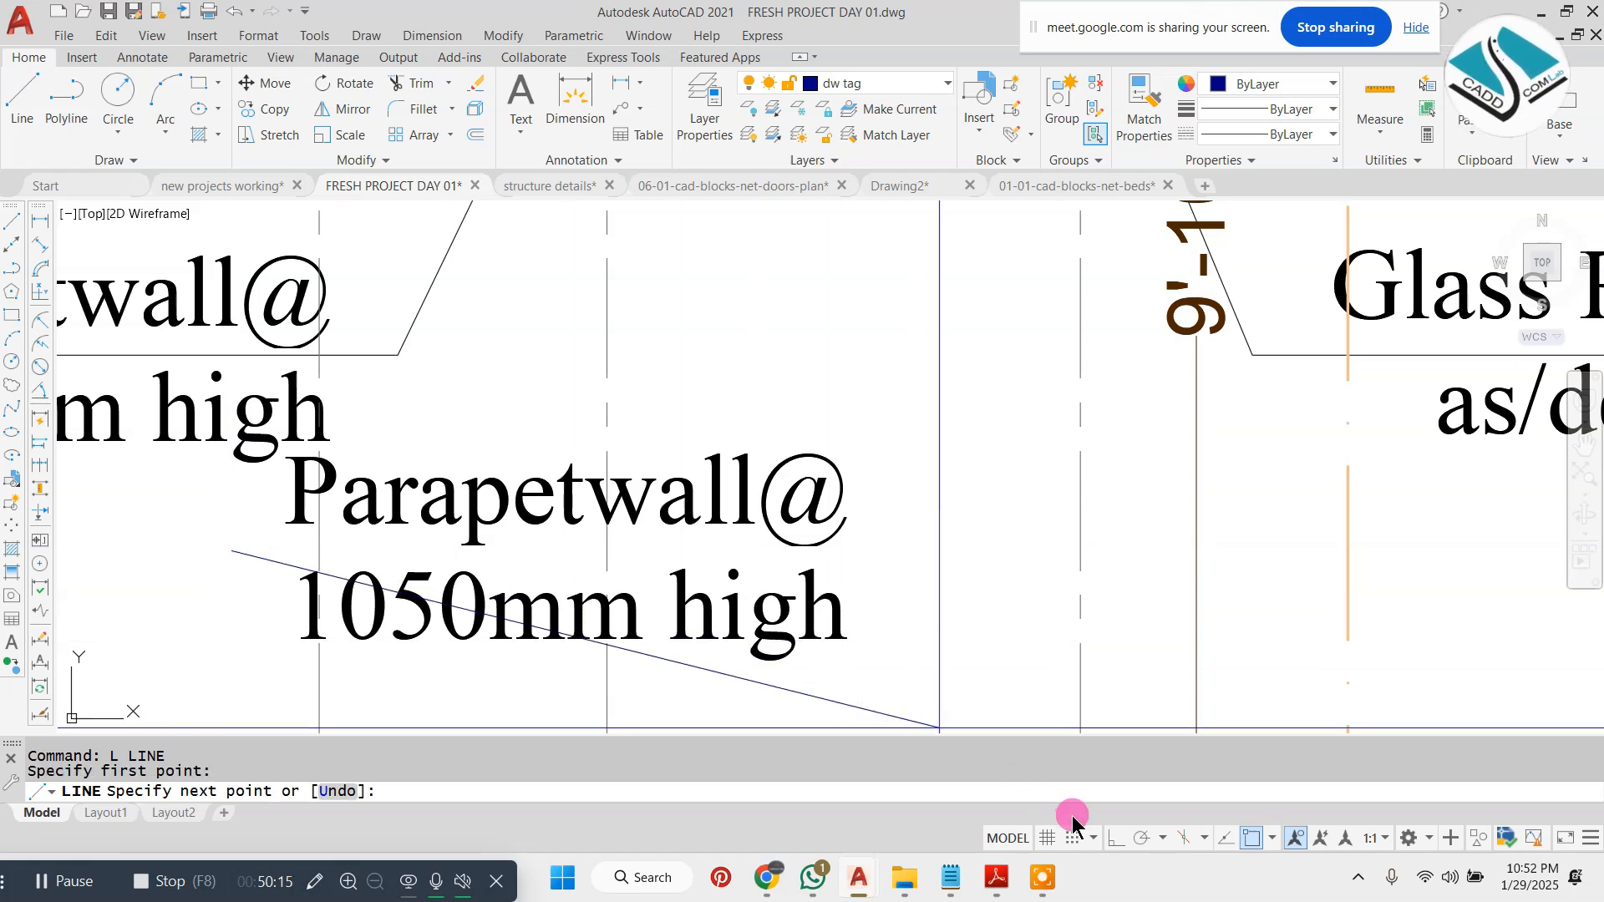
pyautogui.click(1104, 836)
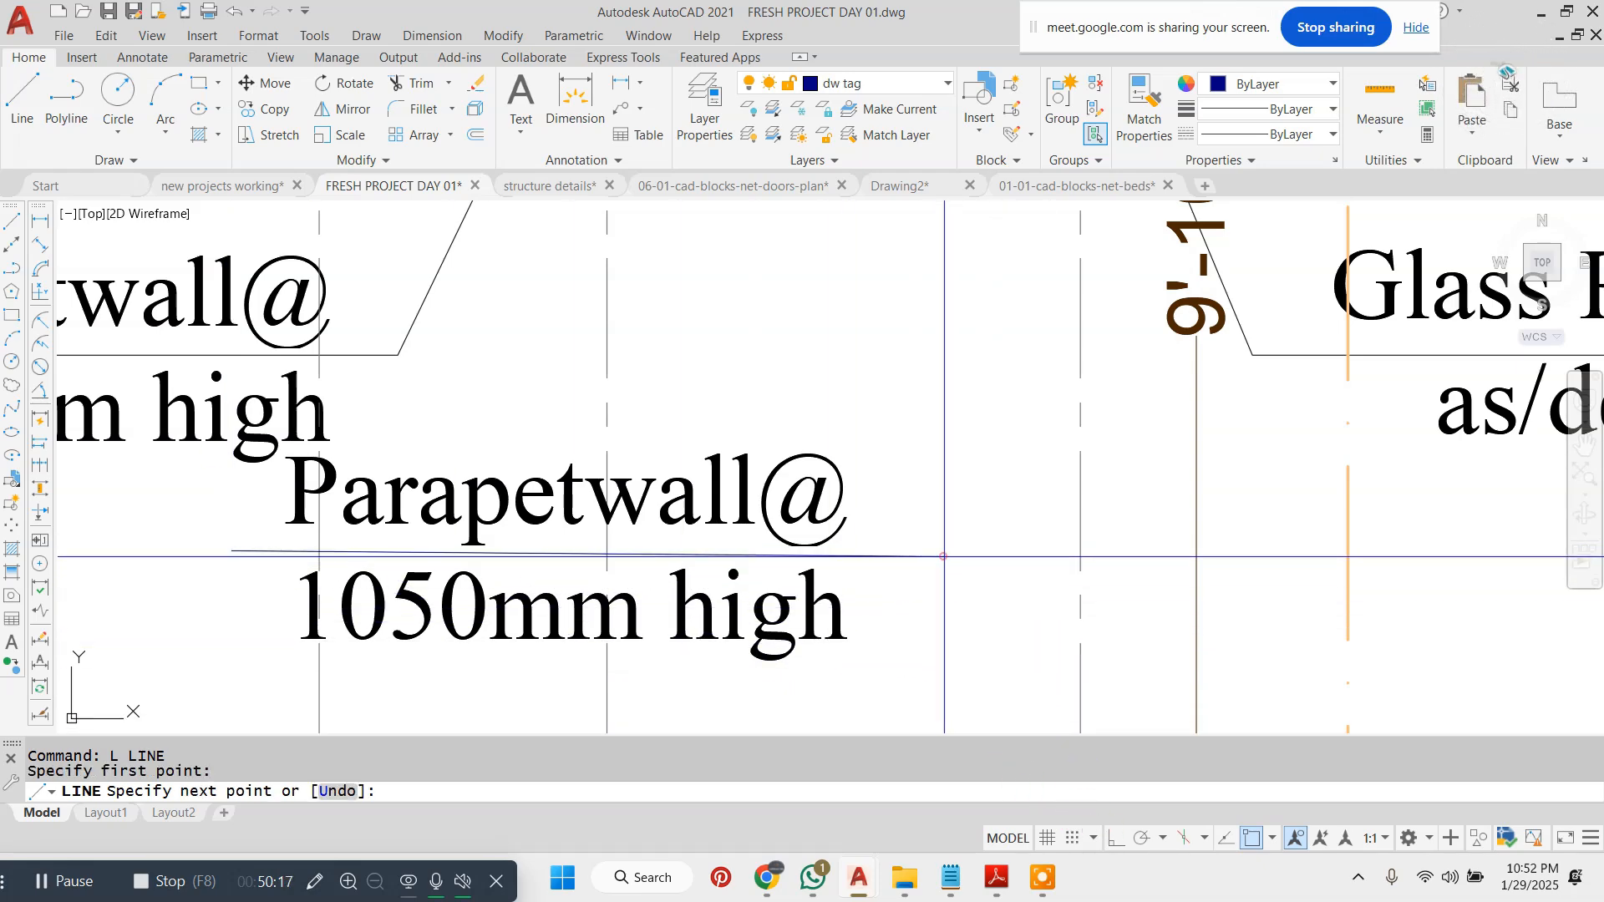
pyautogui.click(943, 557)
pyautogui.scroll(-3, 943, 557)
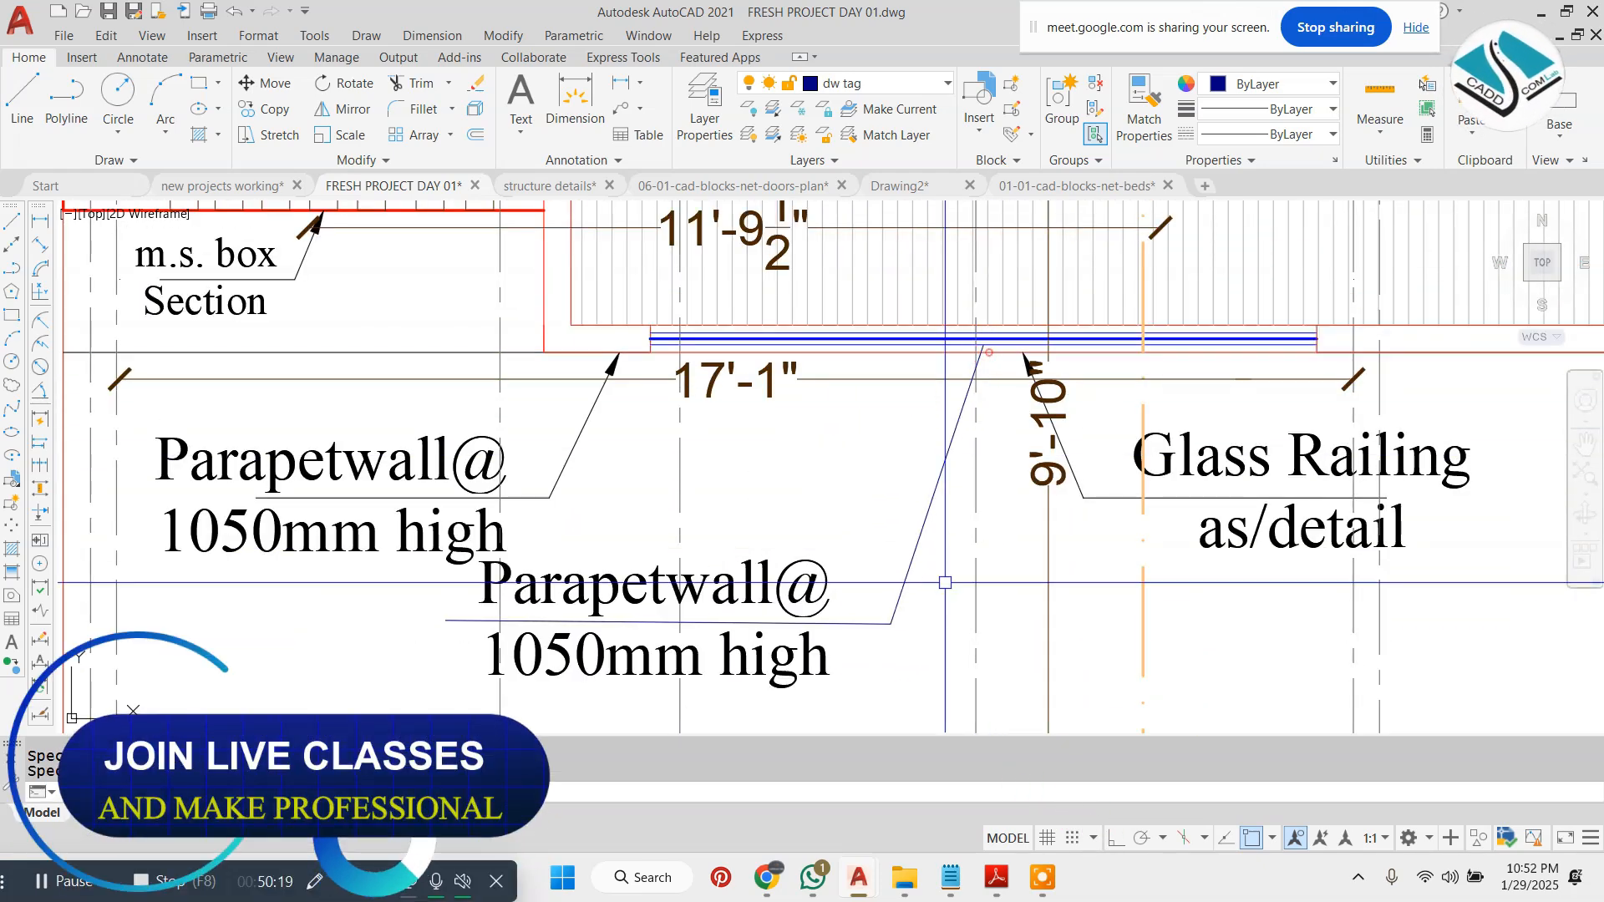
pyautogui.moveTo(944, 583); pyautogui.dragTo(819, 517, button='middle')
pyautogui.press('Escape')
pyautogui.press('Escape')
# - Erase the copied parapet wall note together with its two leader lines
pyautogui.click(812, 518)
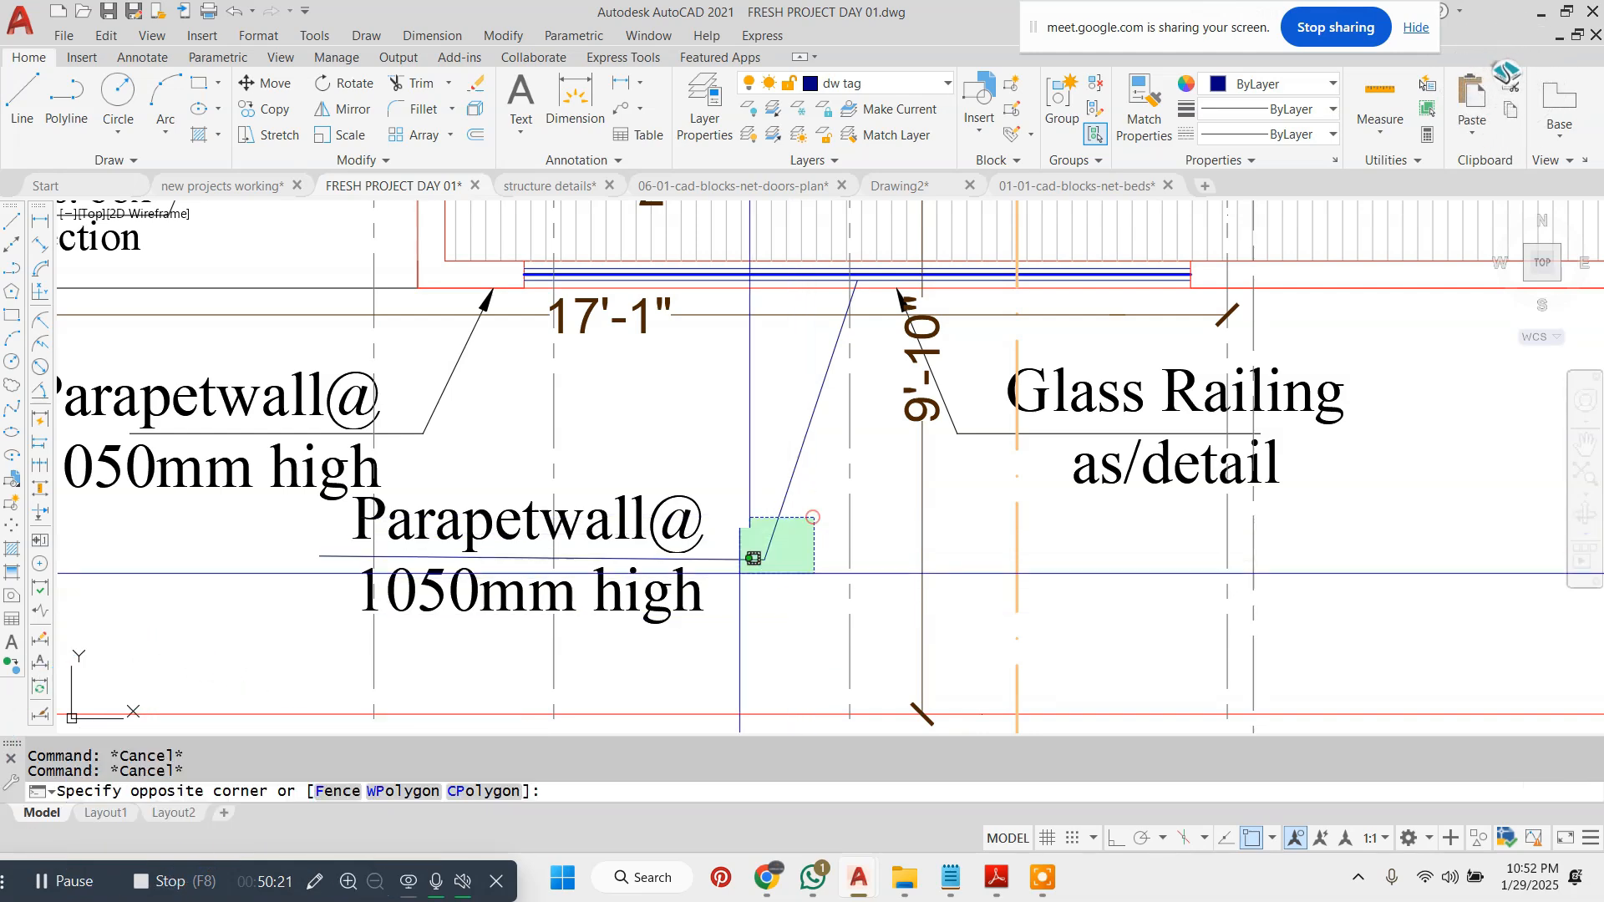
pyautogui.click(753, 558)
pyautogui.write('e')
pyautogui.press('Return')
pyautogui.press('Escape')
# - Examine the first floor balcony and its parapet wall edge in relation to the ground floor porch
pyautogui.scroll(-3, 741, 547)
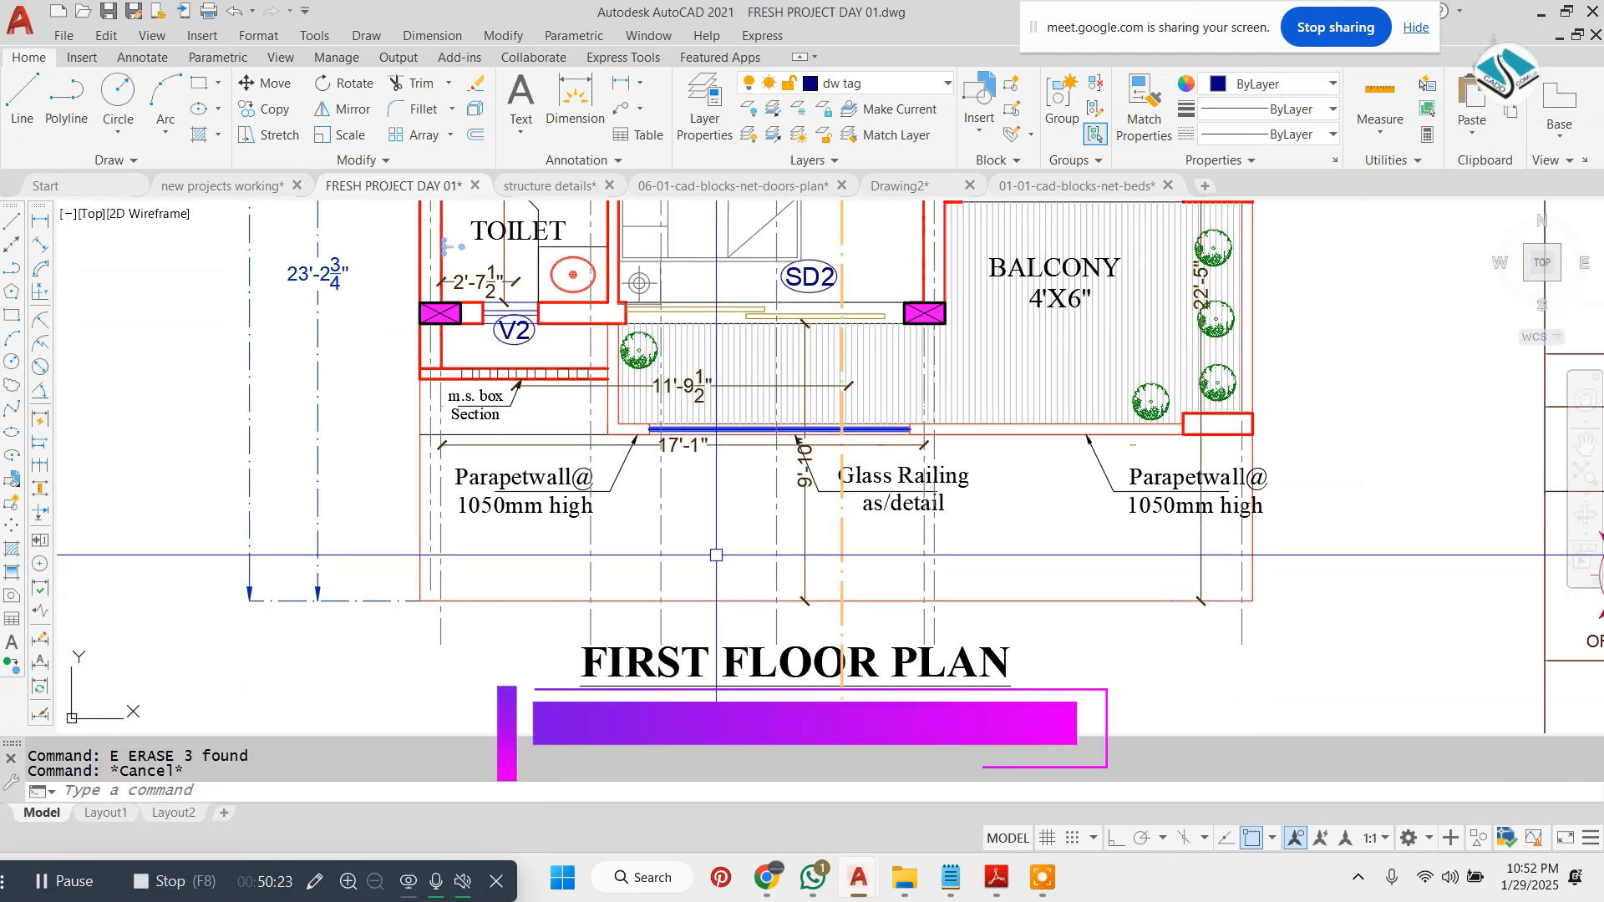
pyautogui.scroll(-5, 562, 442)
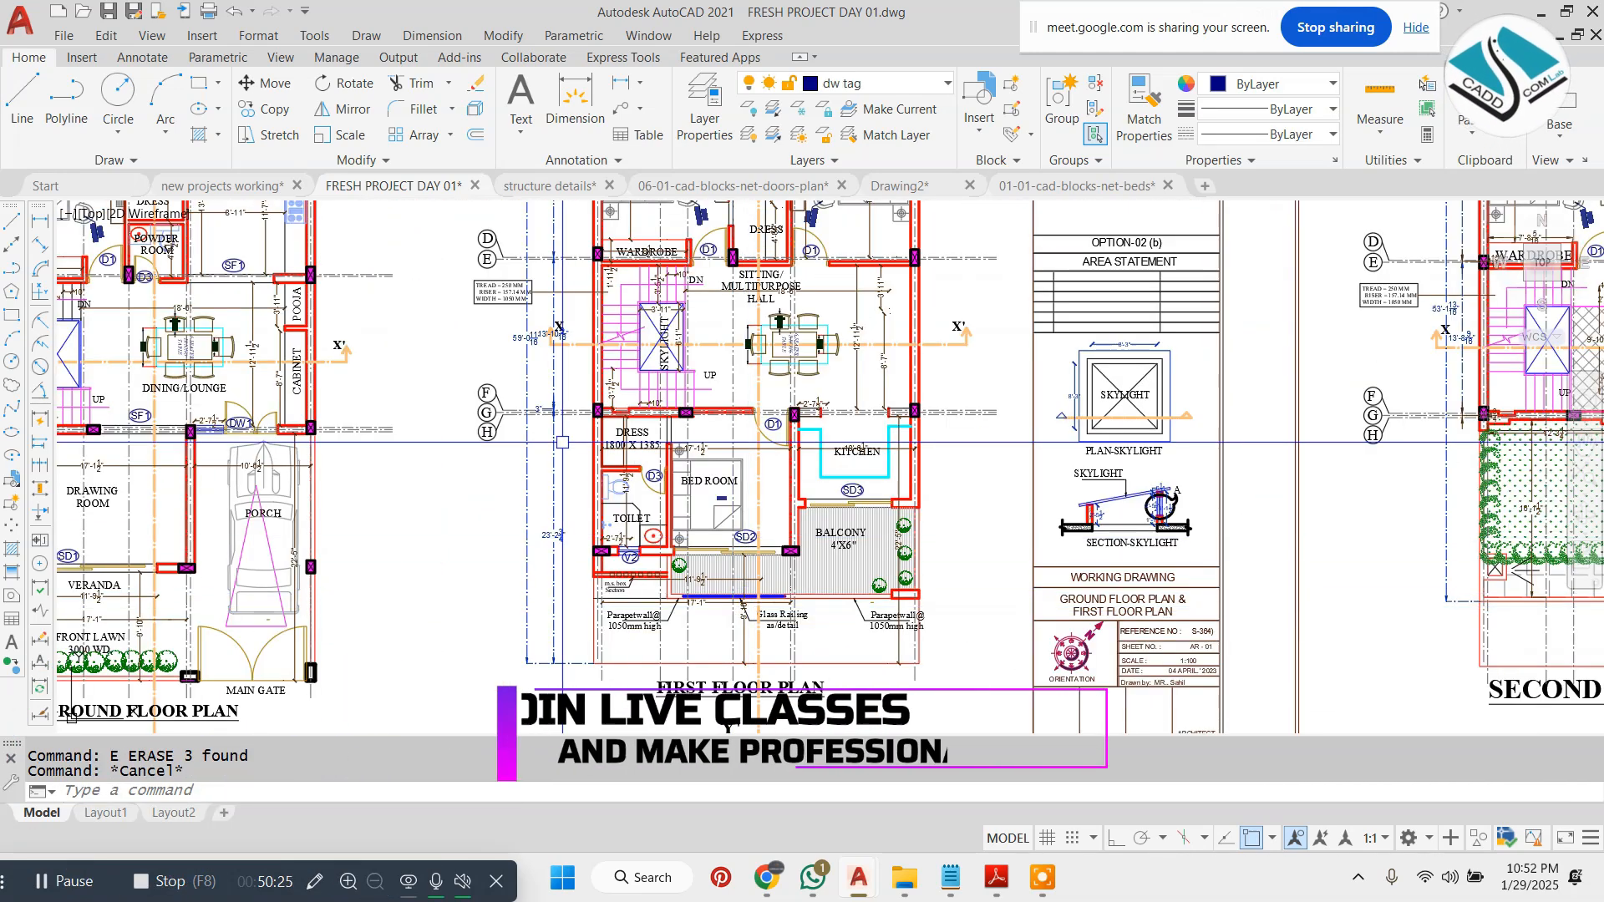
pyautogui.press('Escape')
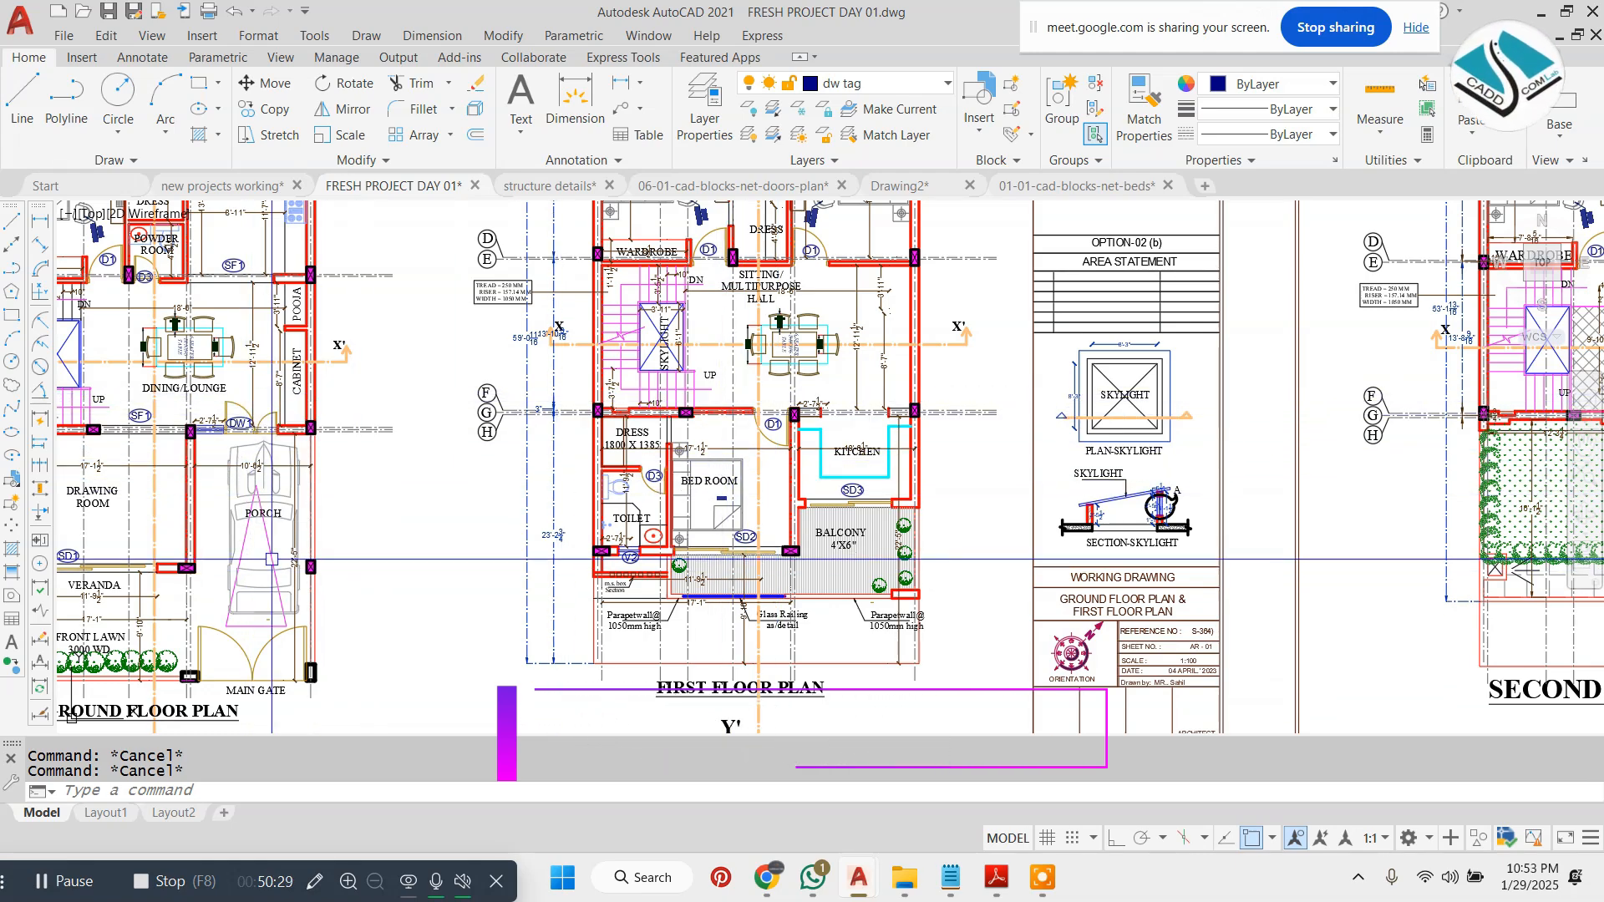
pyautogui.scroll(4, 925, 522)
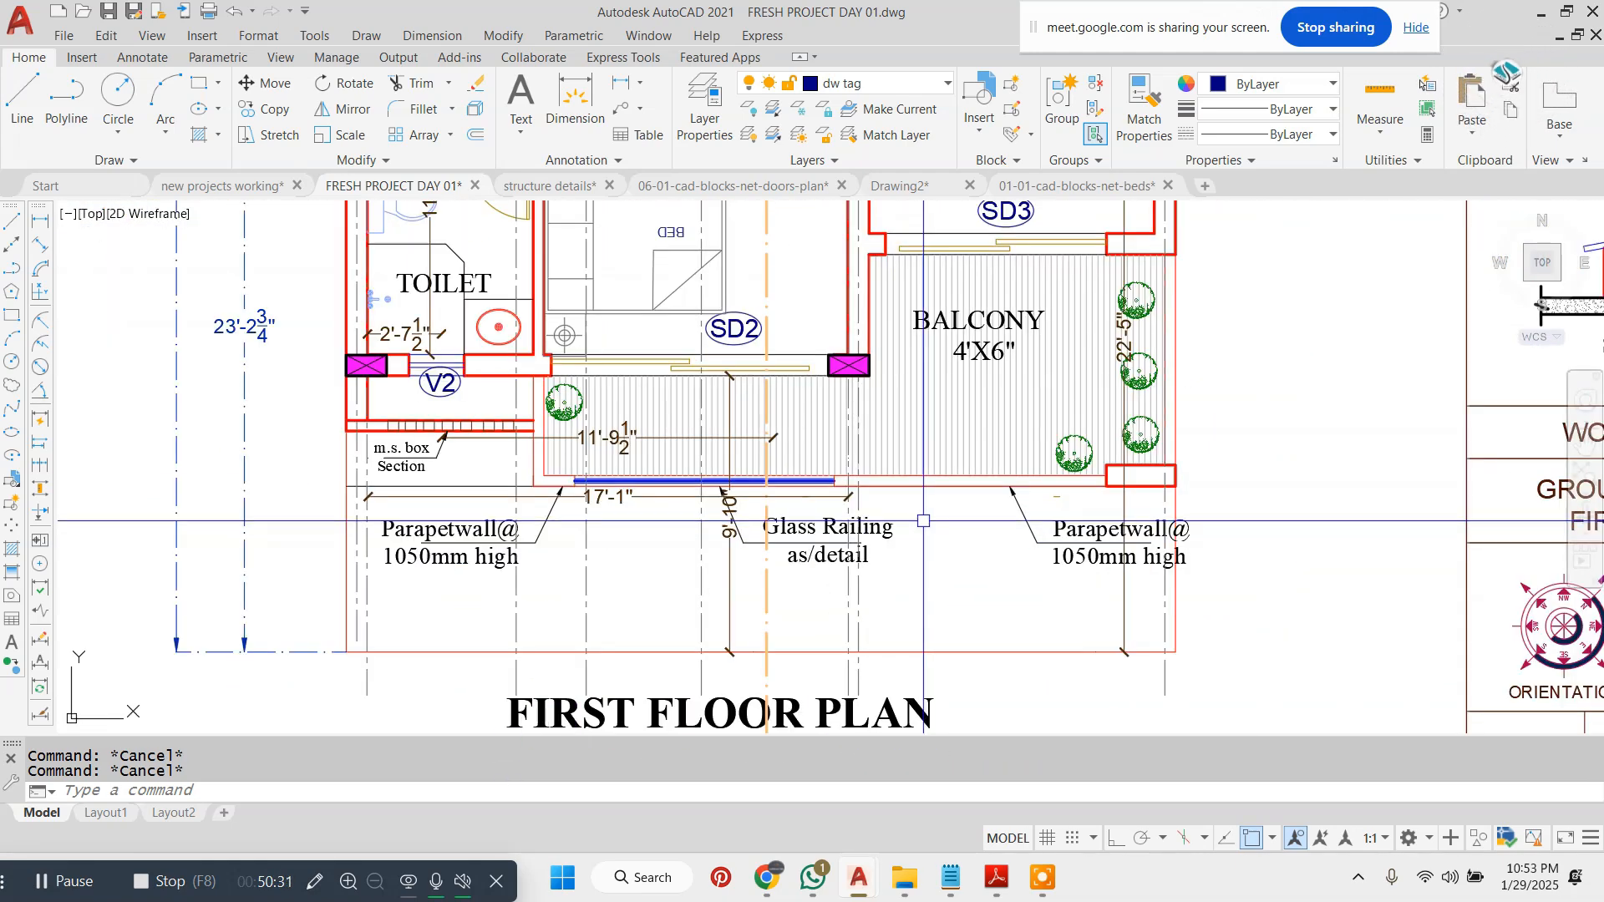
pyautogui.scroll(2, 870, 487)
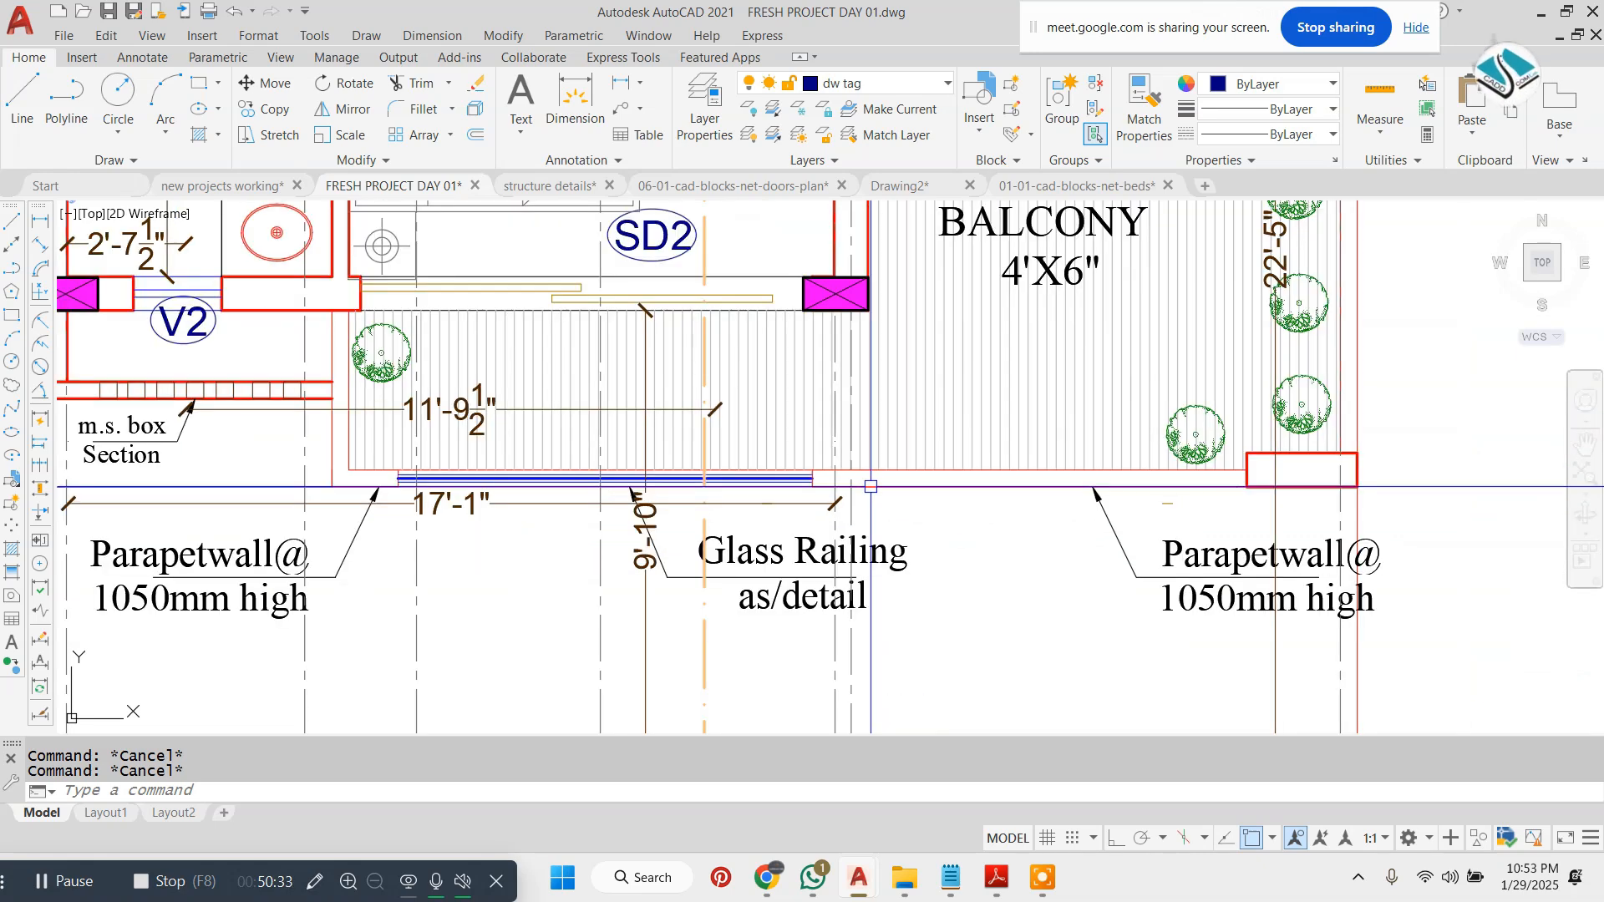
pyautogui.scroll(-2, 870, 486)
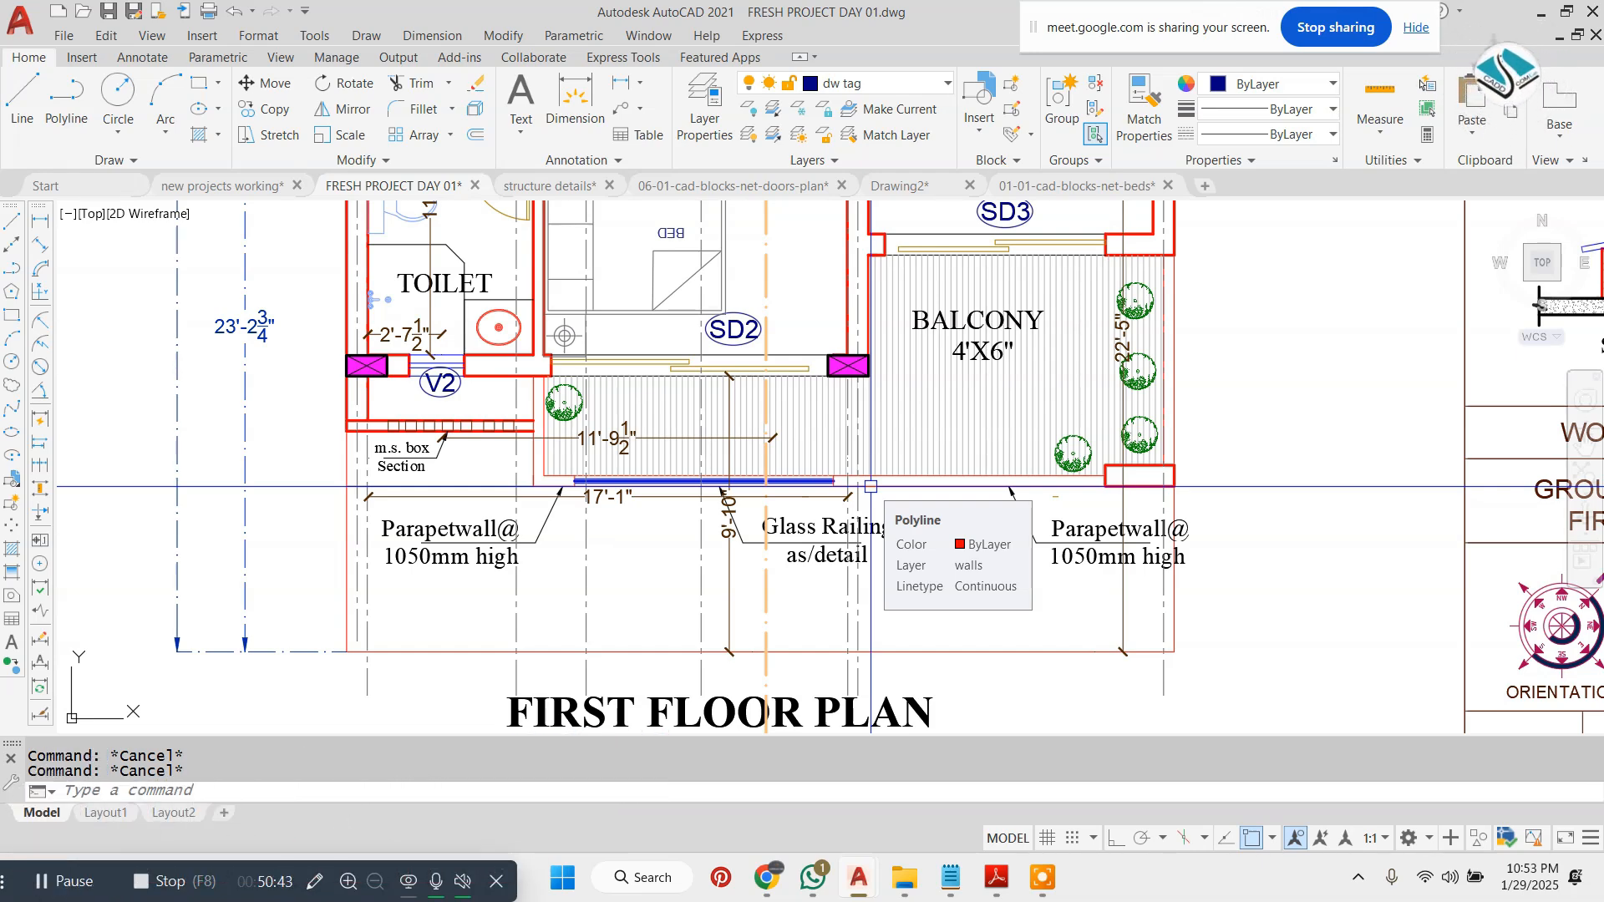
# - Switch to File Explorer and open the Furniture Standard sizes folder under Interior Diploma Course, Interior Details, Standard on drive D
pyautogui.scroll(-6, 870, 486)
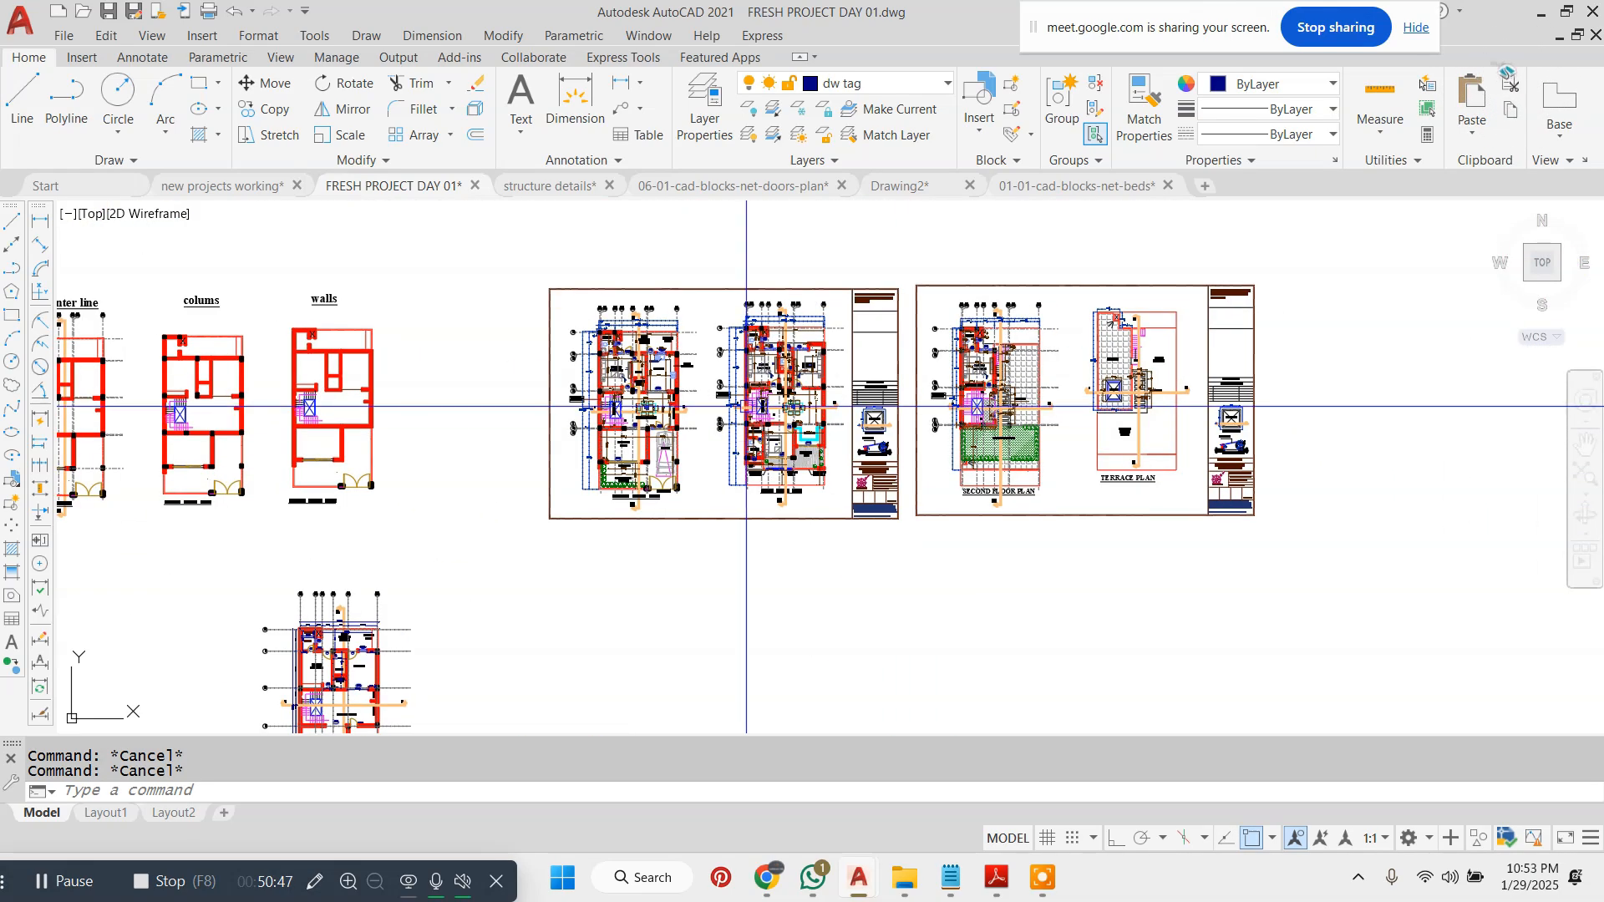
pyautogui.scroll(8, 877, 470)
pyautogui.click(904, 879)
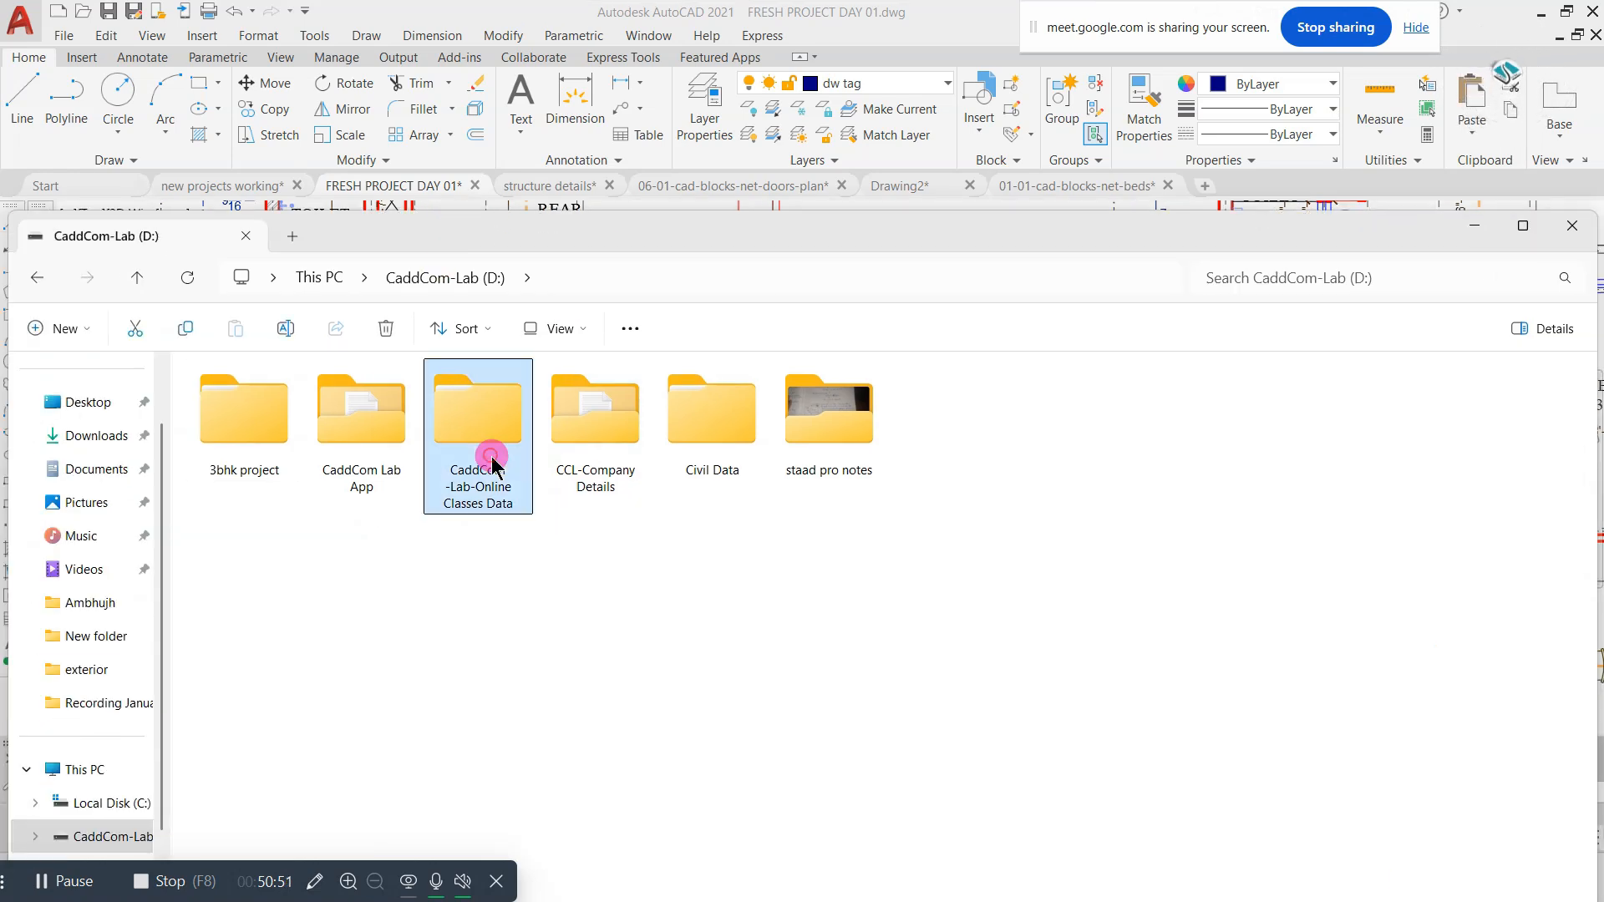
pyautogui.doubleClick(490, 419)
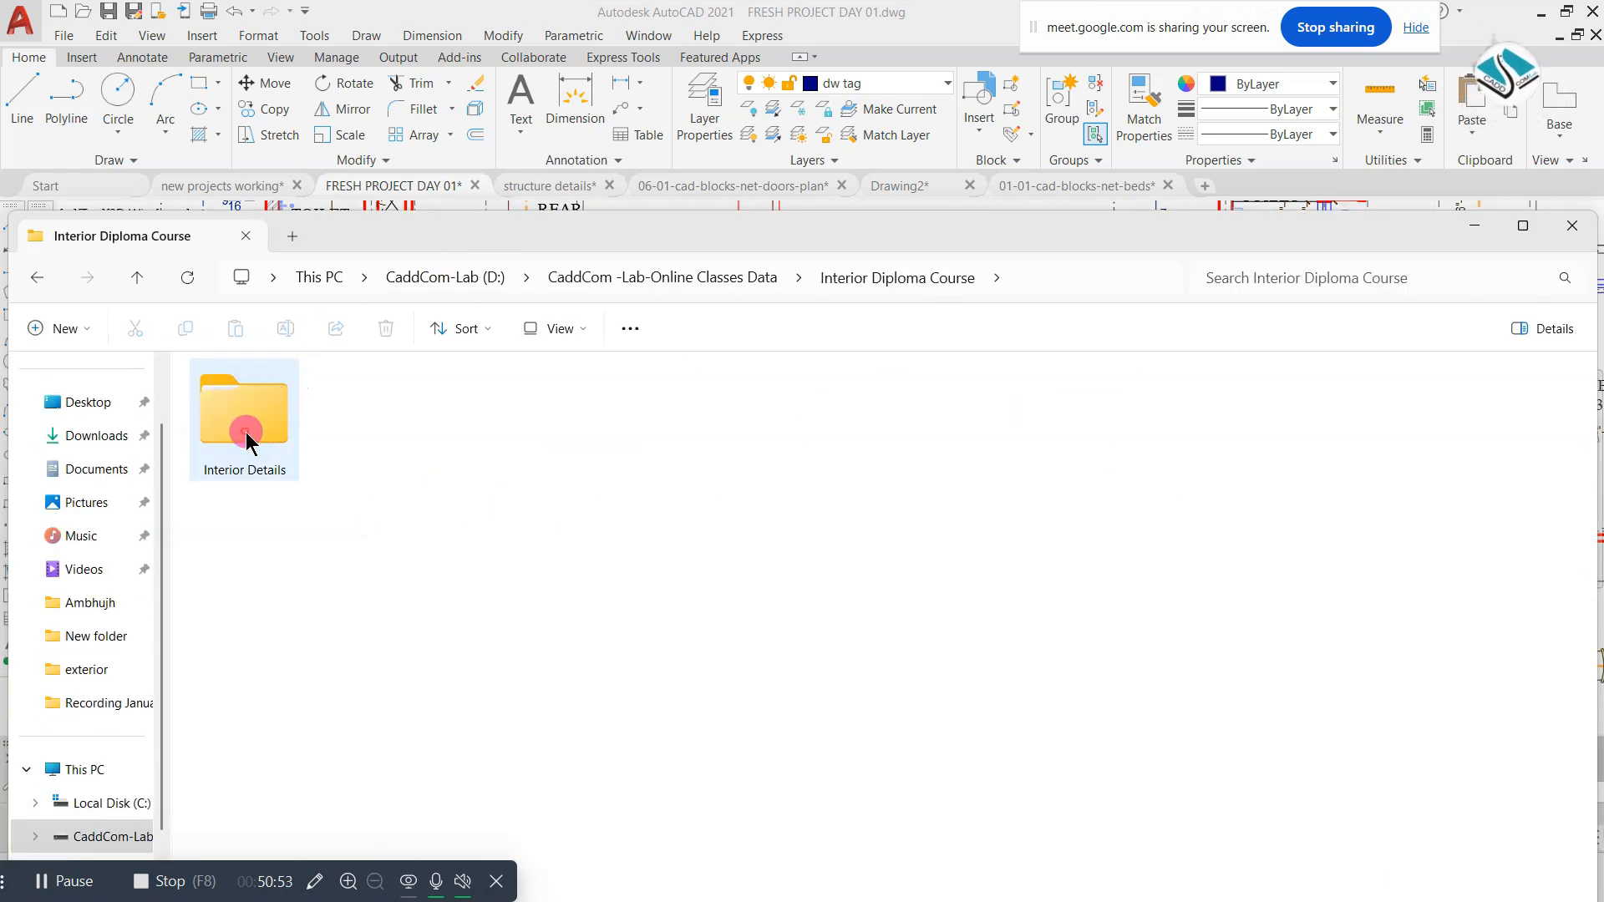
pyautogui.doubleClick(247, 435)
pyautogui.moveTo(501, 231); pyautogui.dragTo(492, 209)
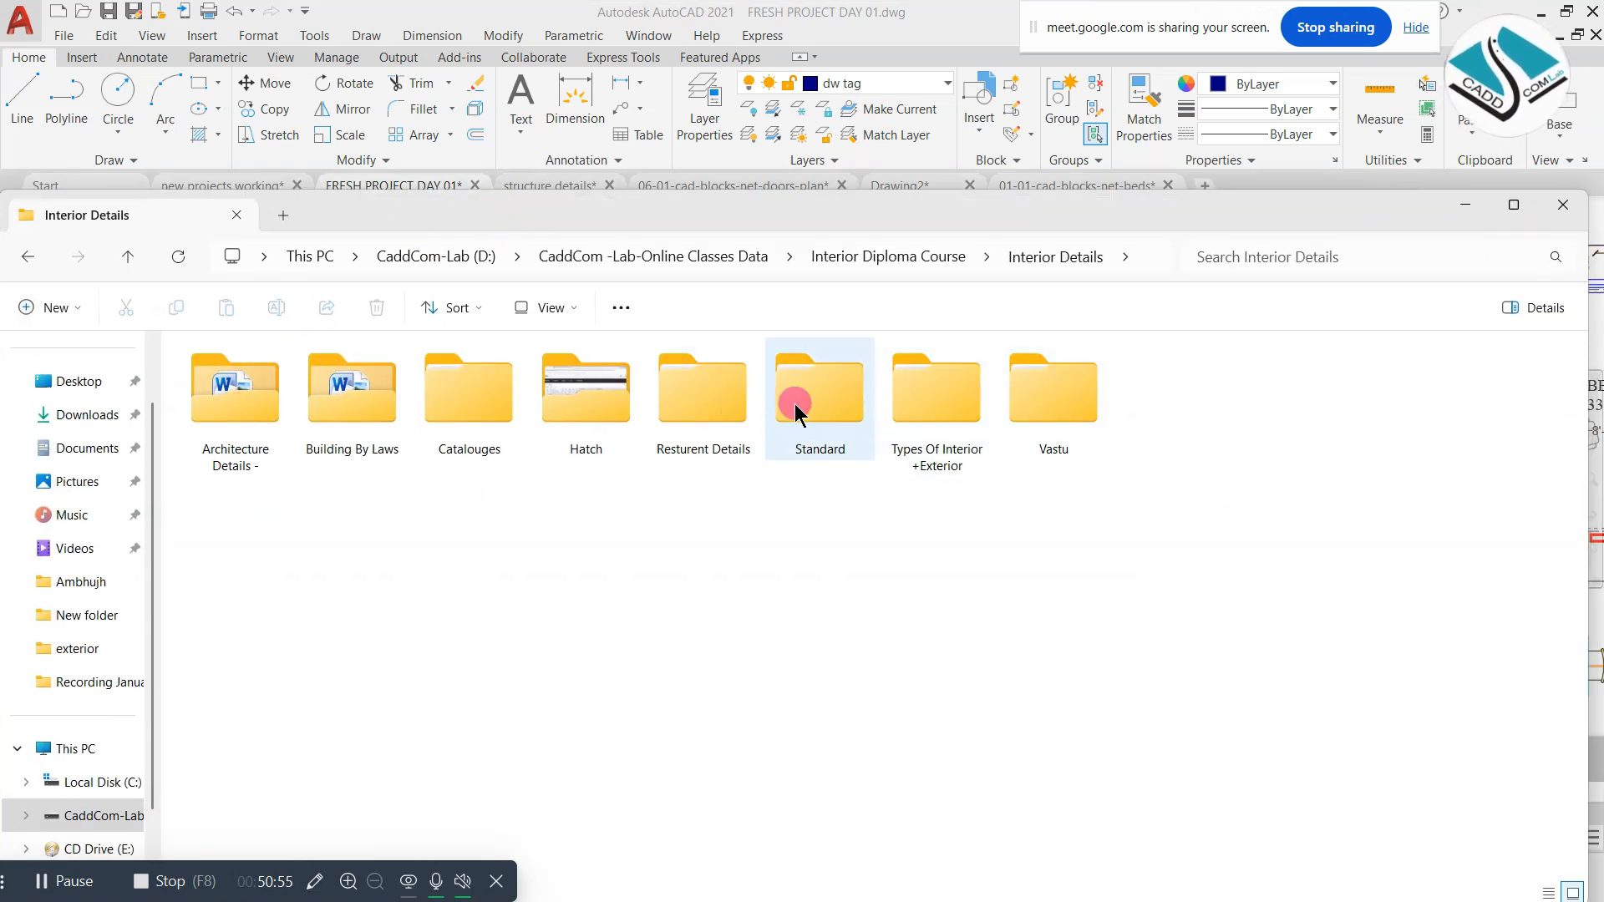
pyautogui.doubleClick(795, 403)
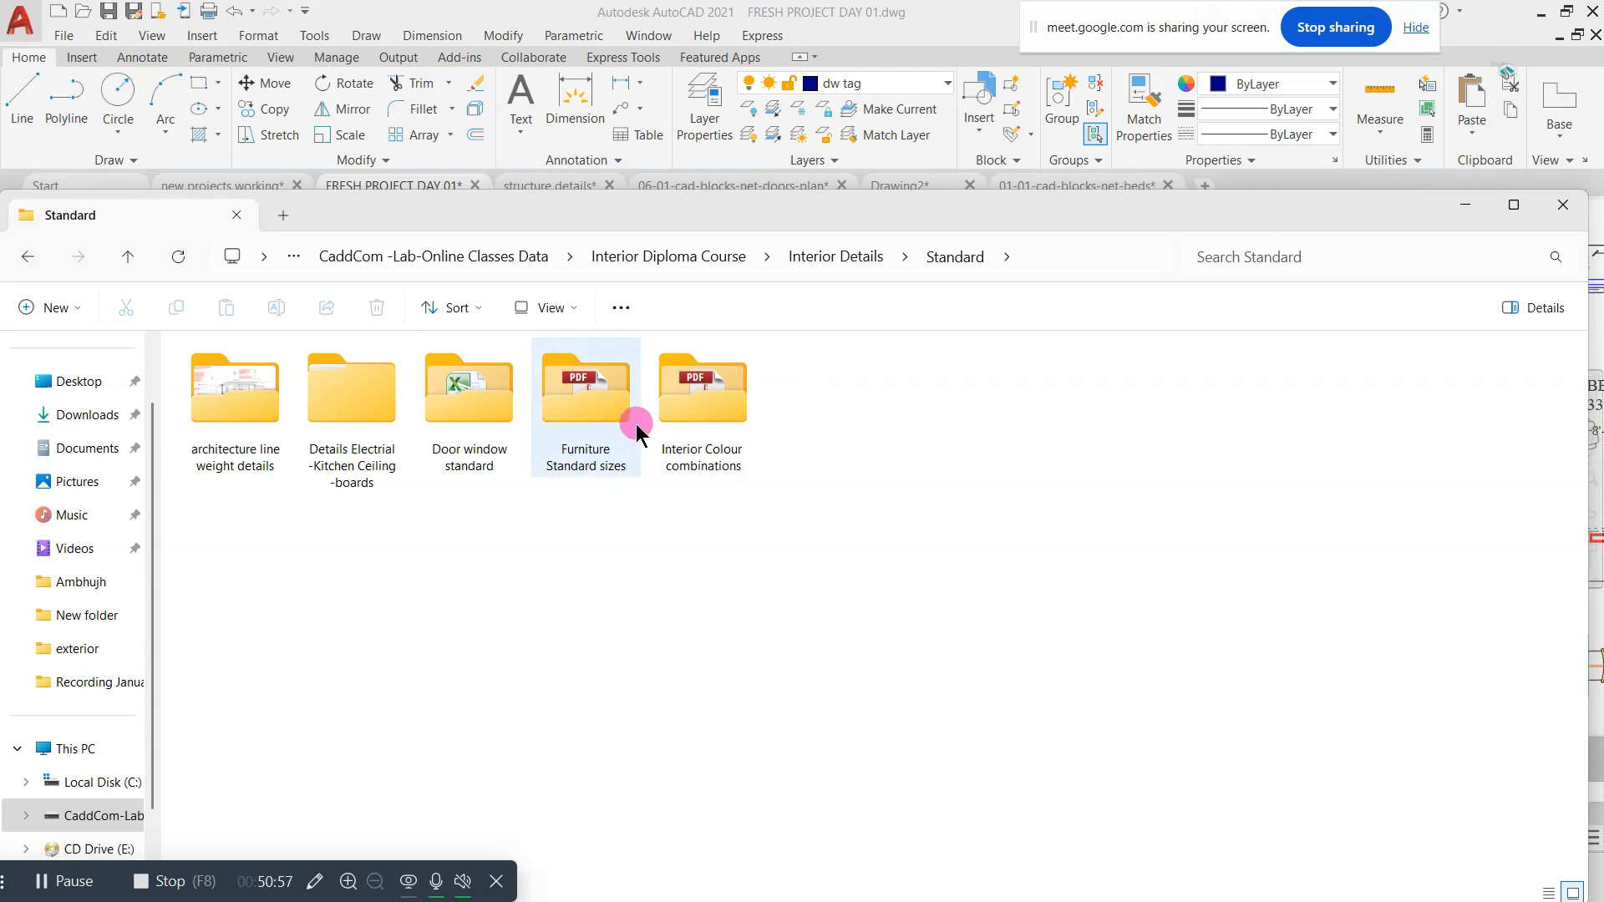
pyautogui.doubleClick(586, 430)
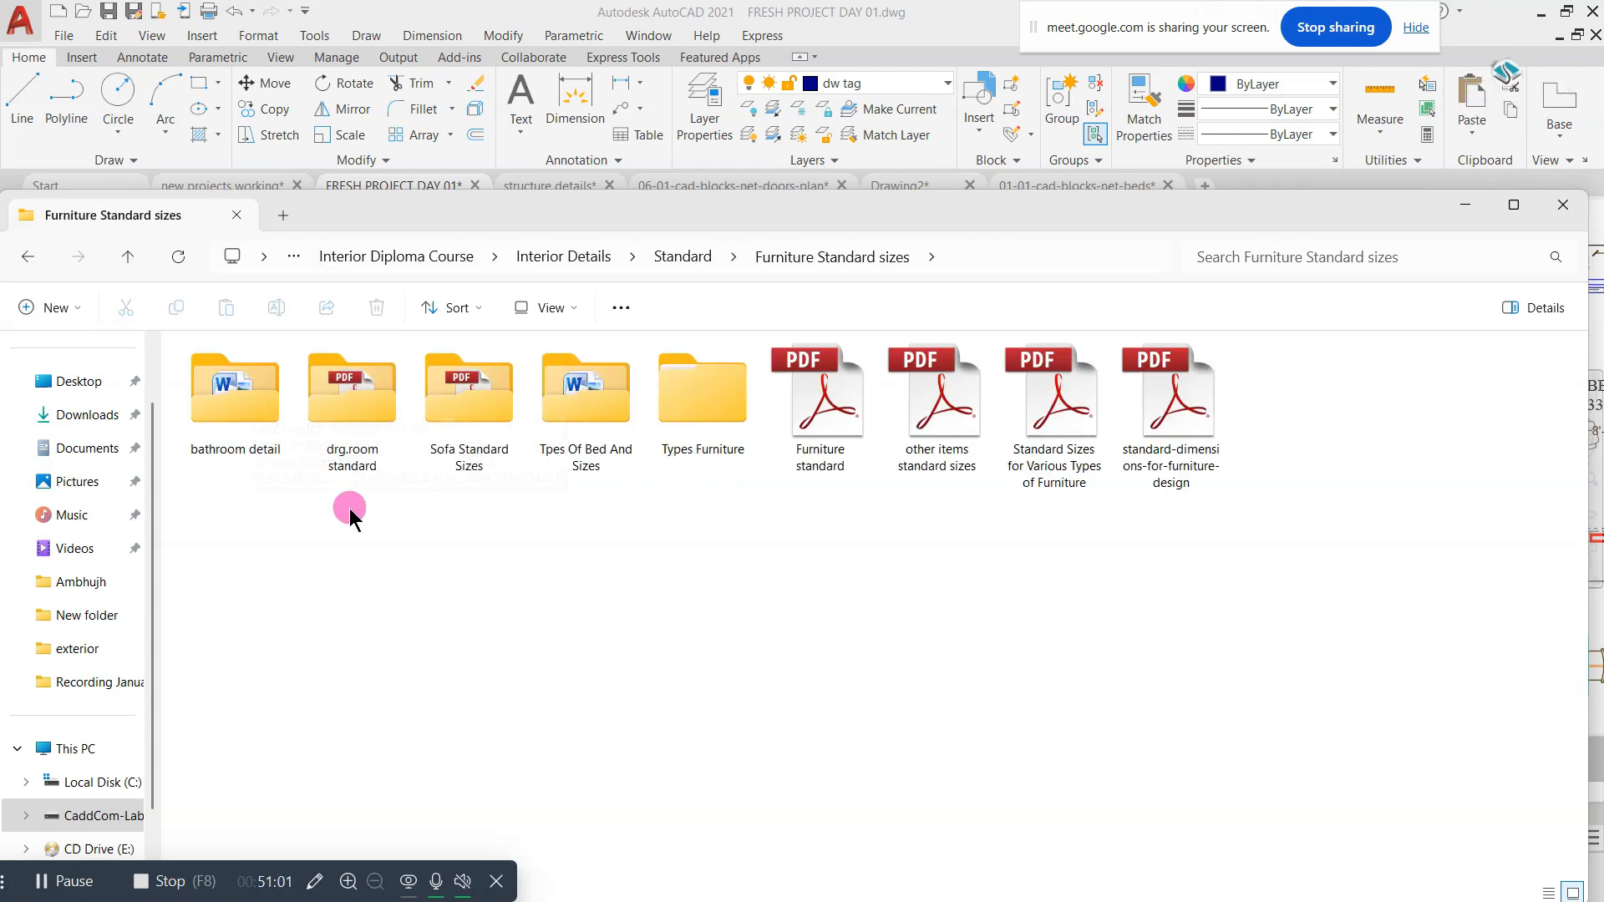
# - Open the PDF DRG ROOM OR LIVING STANDARD SIZES from the drg.room standard folder in a maximized window
pyautogui.doubleClick(349, 392)
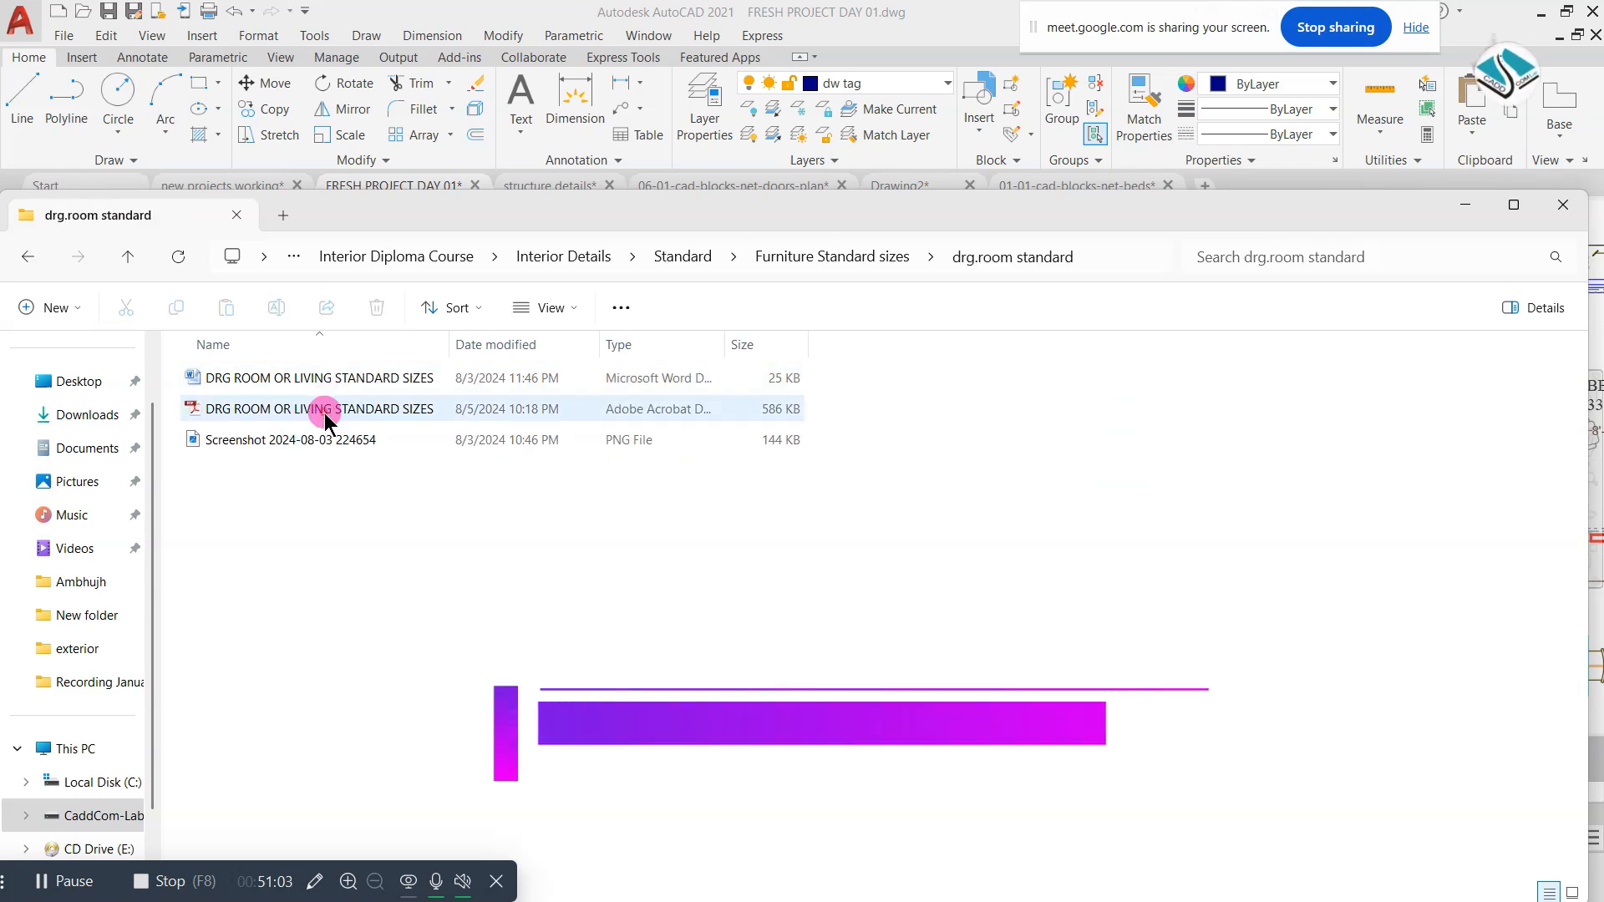
pyautogui.click(328, 411)
pyautogui.doubleClick(326, 411)
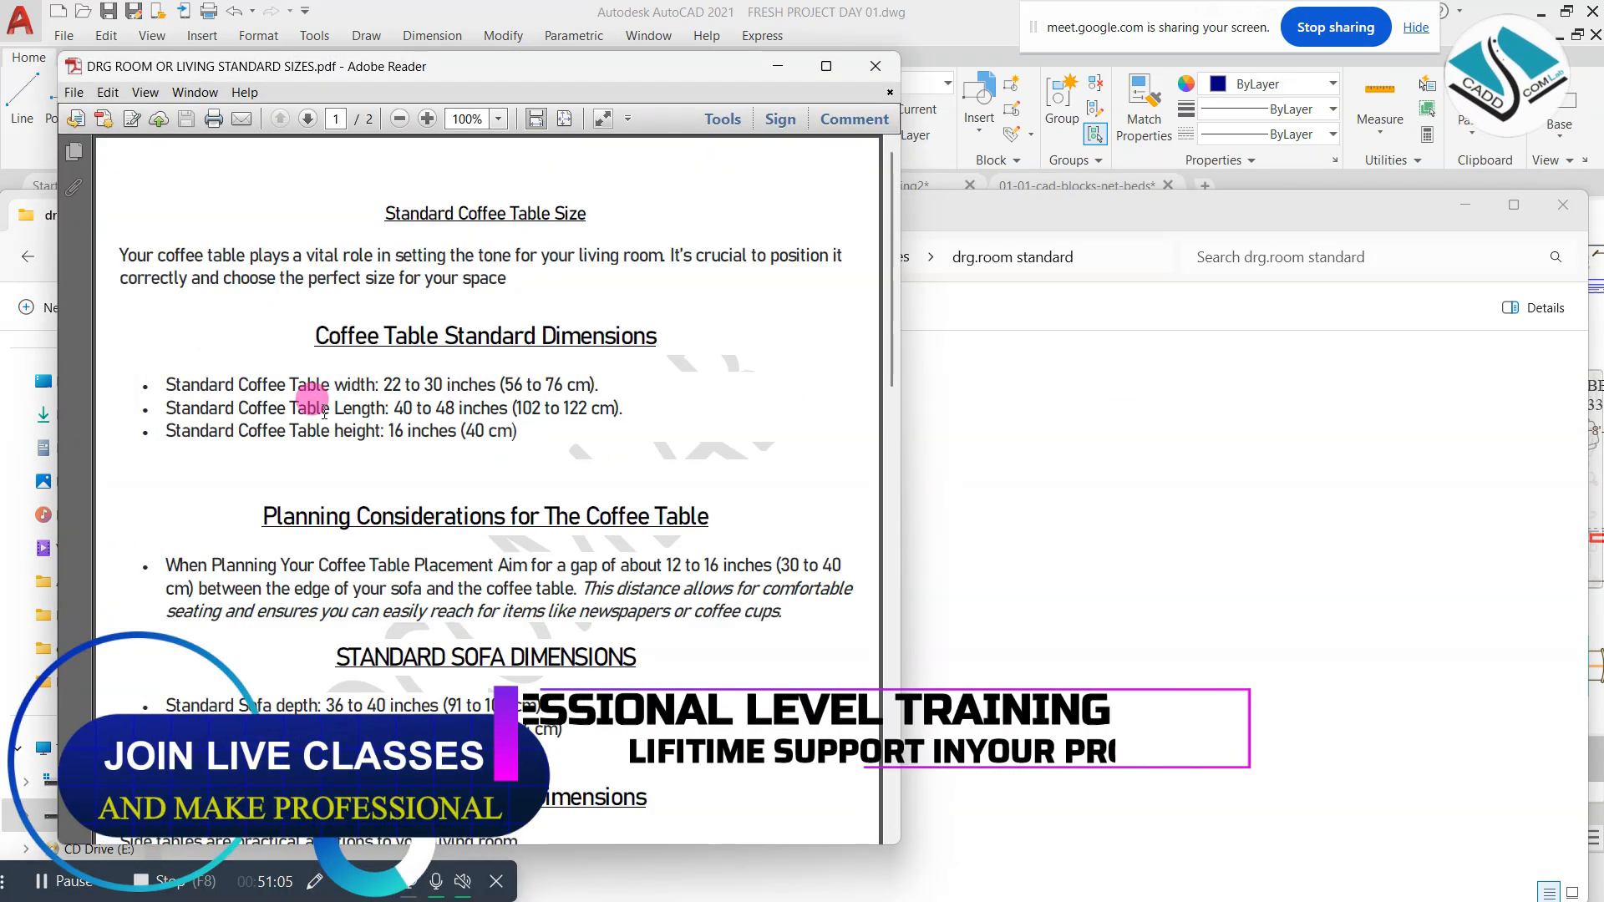
pyautogui.click(826, 66)
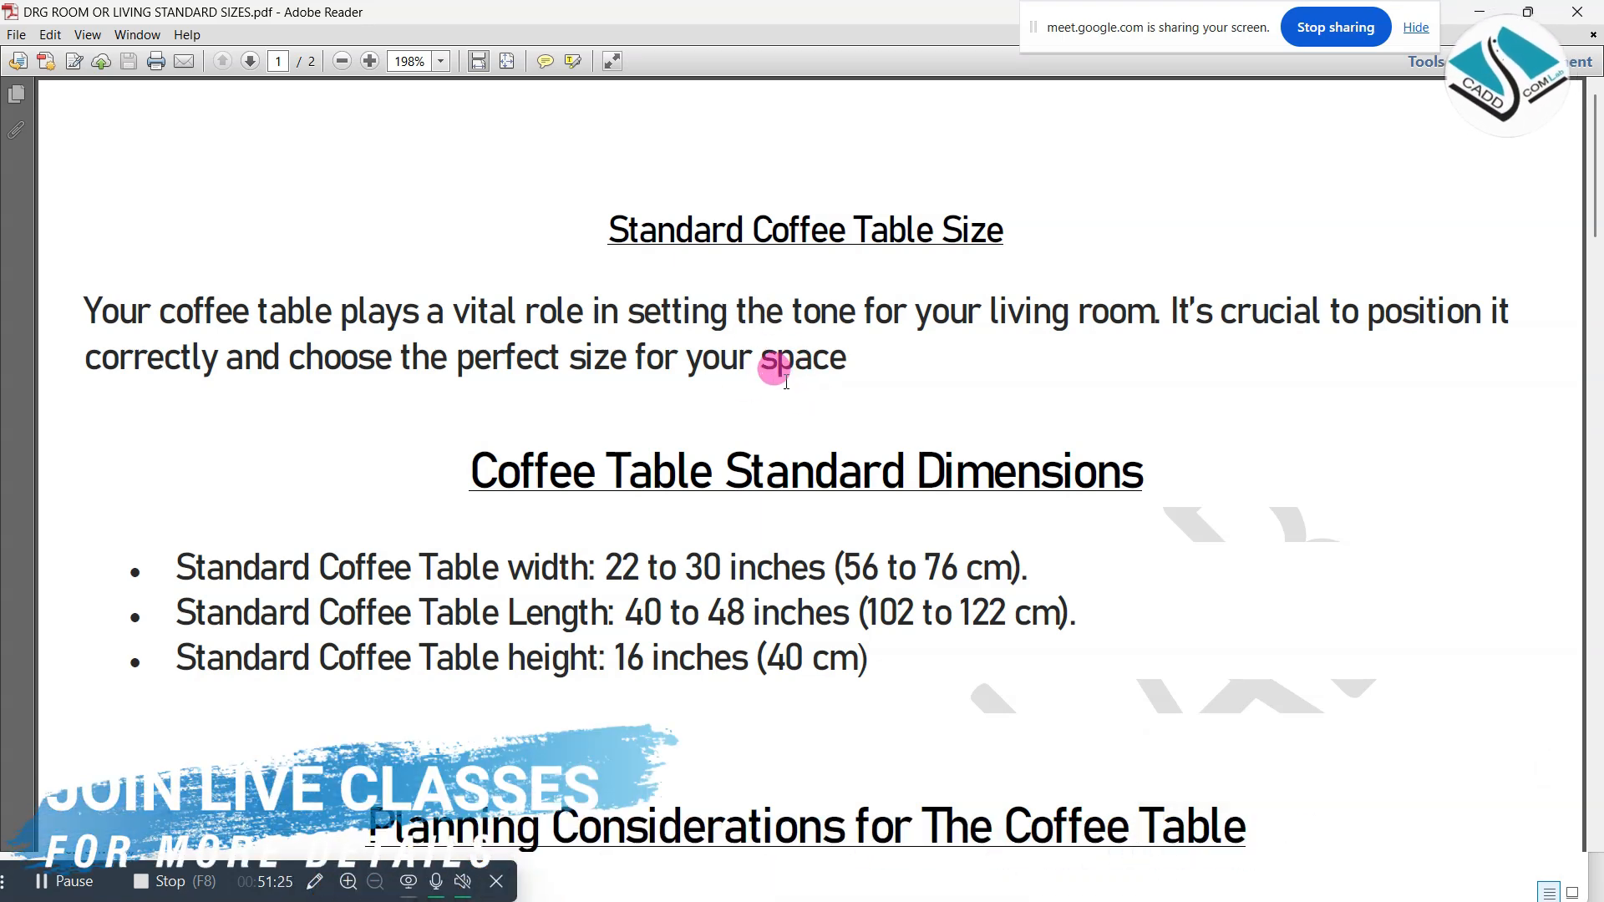
# - Read the coffee table, sofa, side table and rug size sections, highlighting their headings, and close the PDF
pyautogui.scroll(-4, 785, 383)
pyautogui.moveTo(455, 297); pyautogui.dragTo(1034, 343)
pyautogui.scroll(-3, 836, 355)
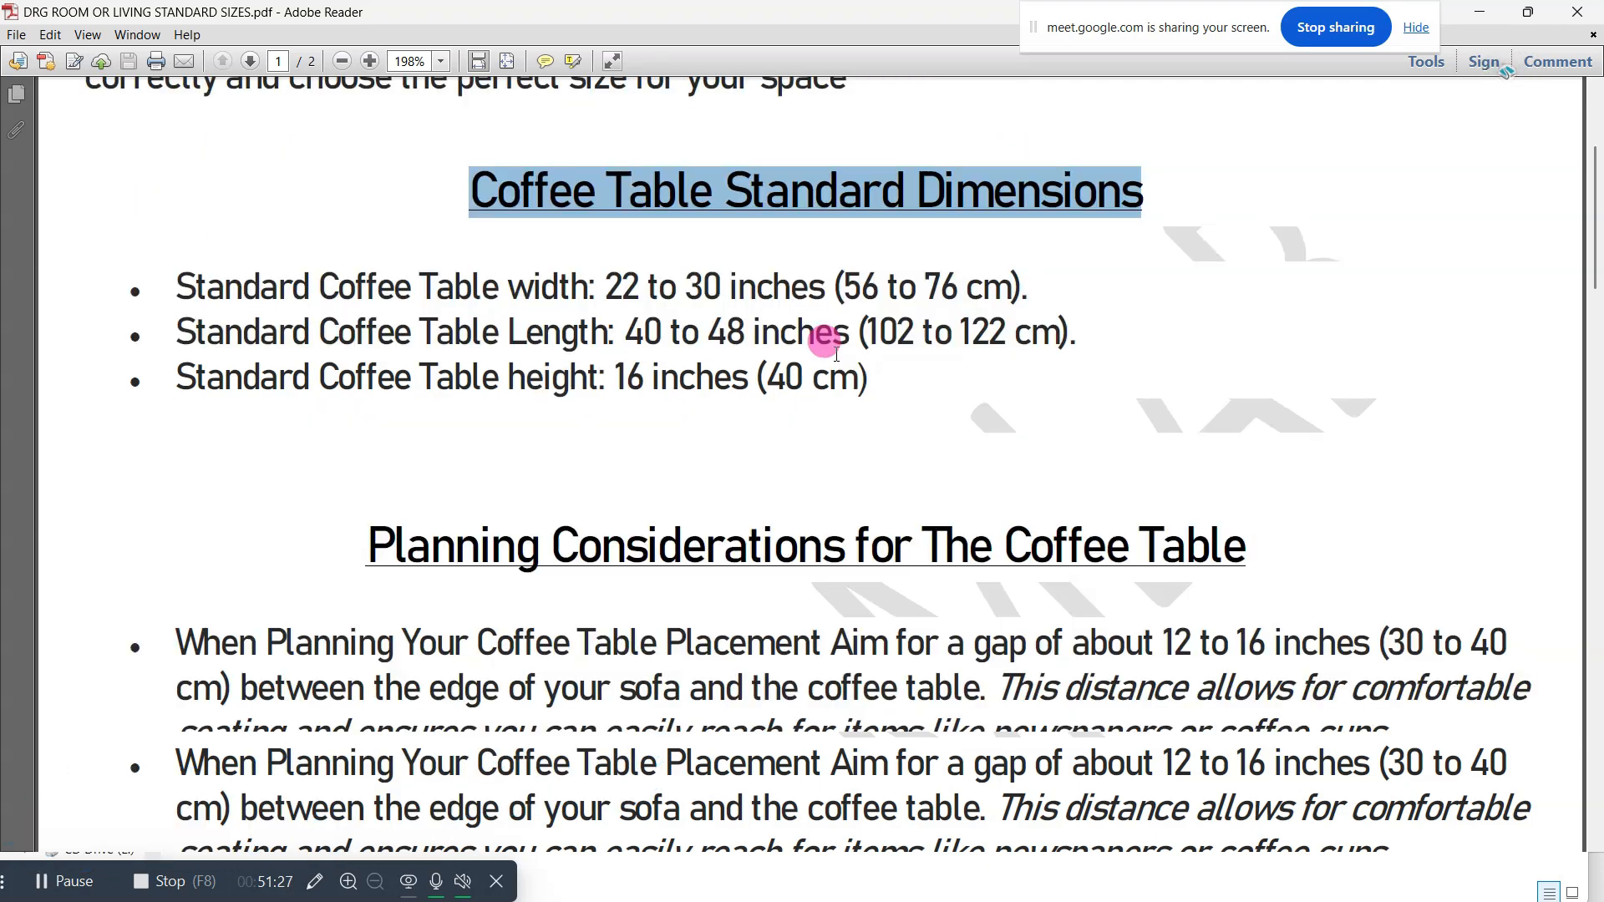
pyautogui.scroll(-3, 836, 354)
pyautogui.moveTo(361, 332); pyautogui.dragTo(1166, 358)
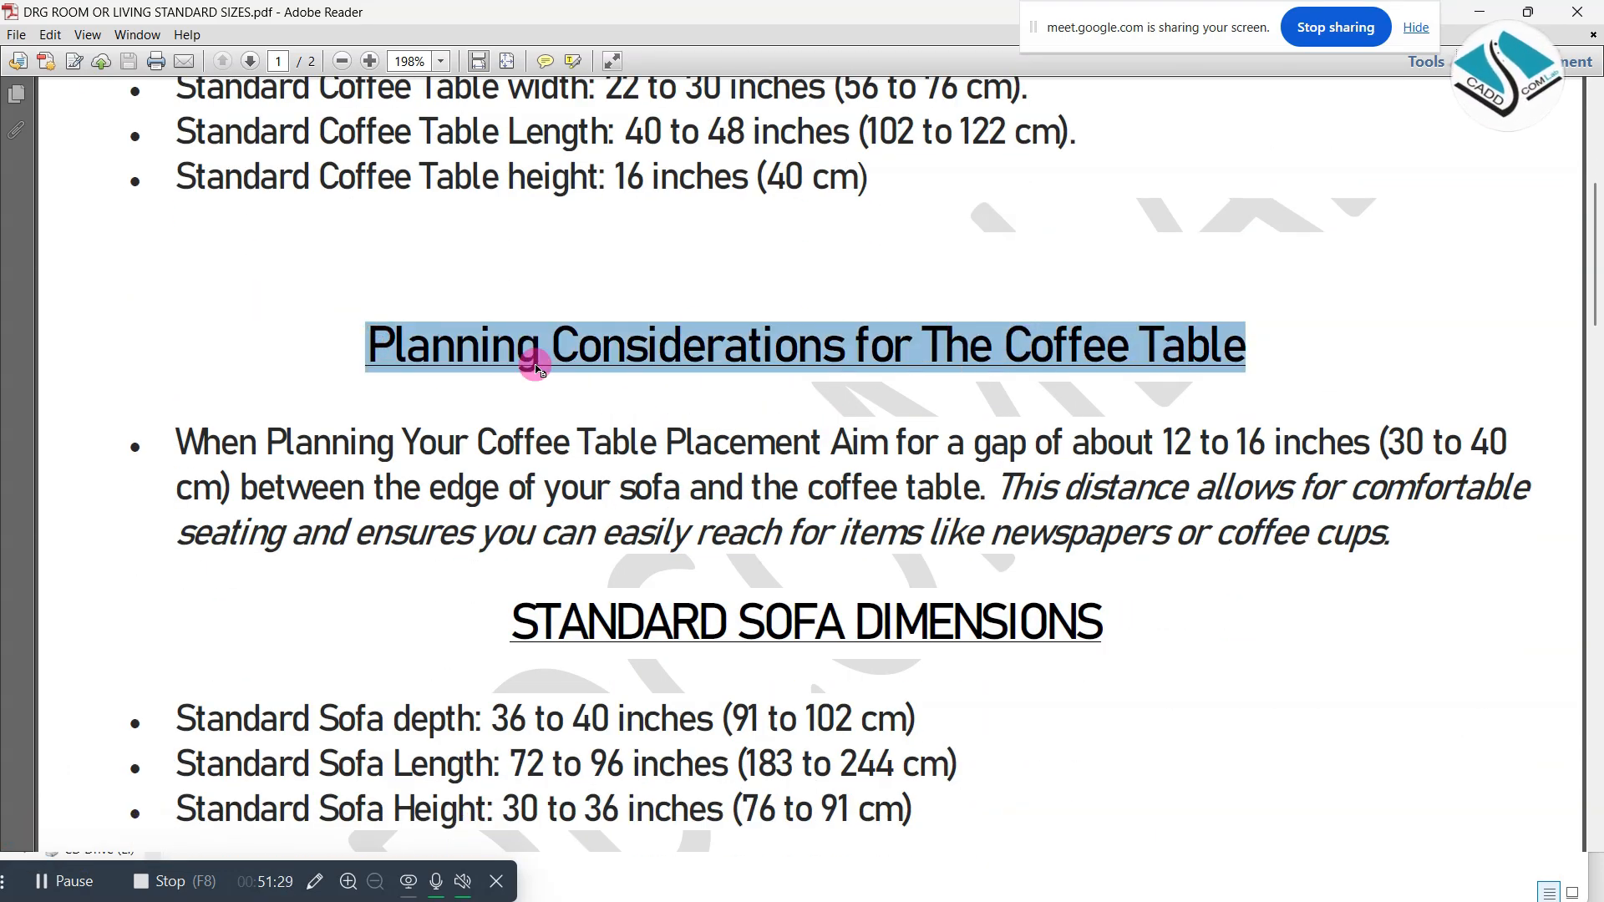
pyautogui.scroll(-3, 535, 369)
pyautogui.moveTo(500, 402); pyautogui.dragTo(630, 372)
pyautogui.scroll(-3, 630, 373)
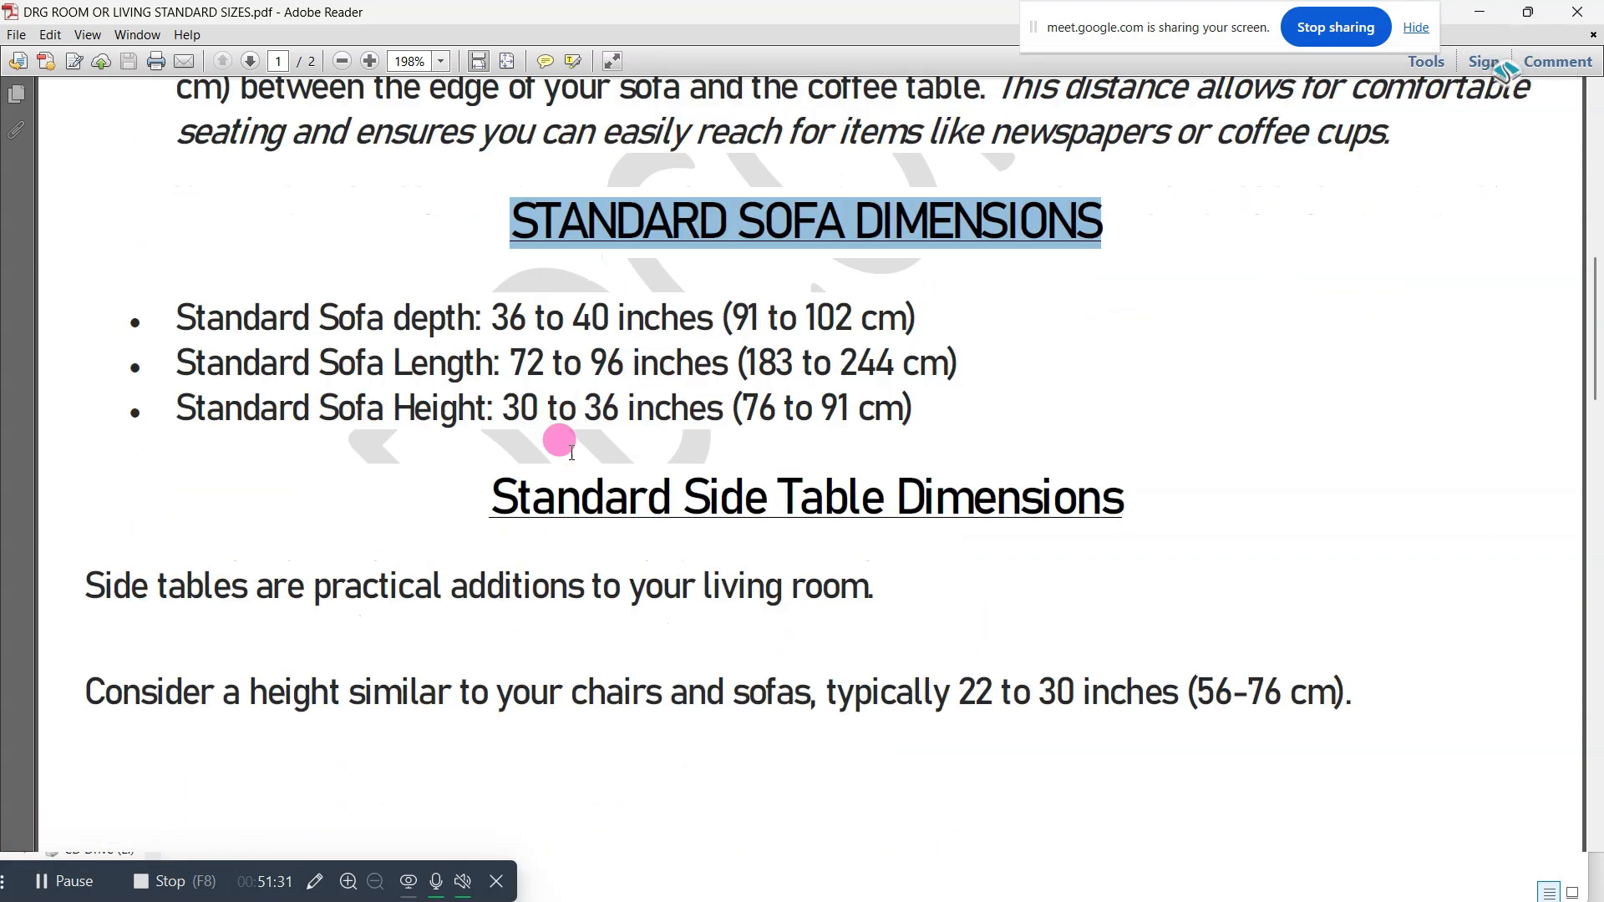
pyautogui.moveTo(497, 480); pyautogui.dragTo(1020, 493)
pyautogui.scroll(-4, 818, 456)
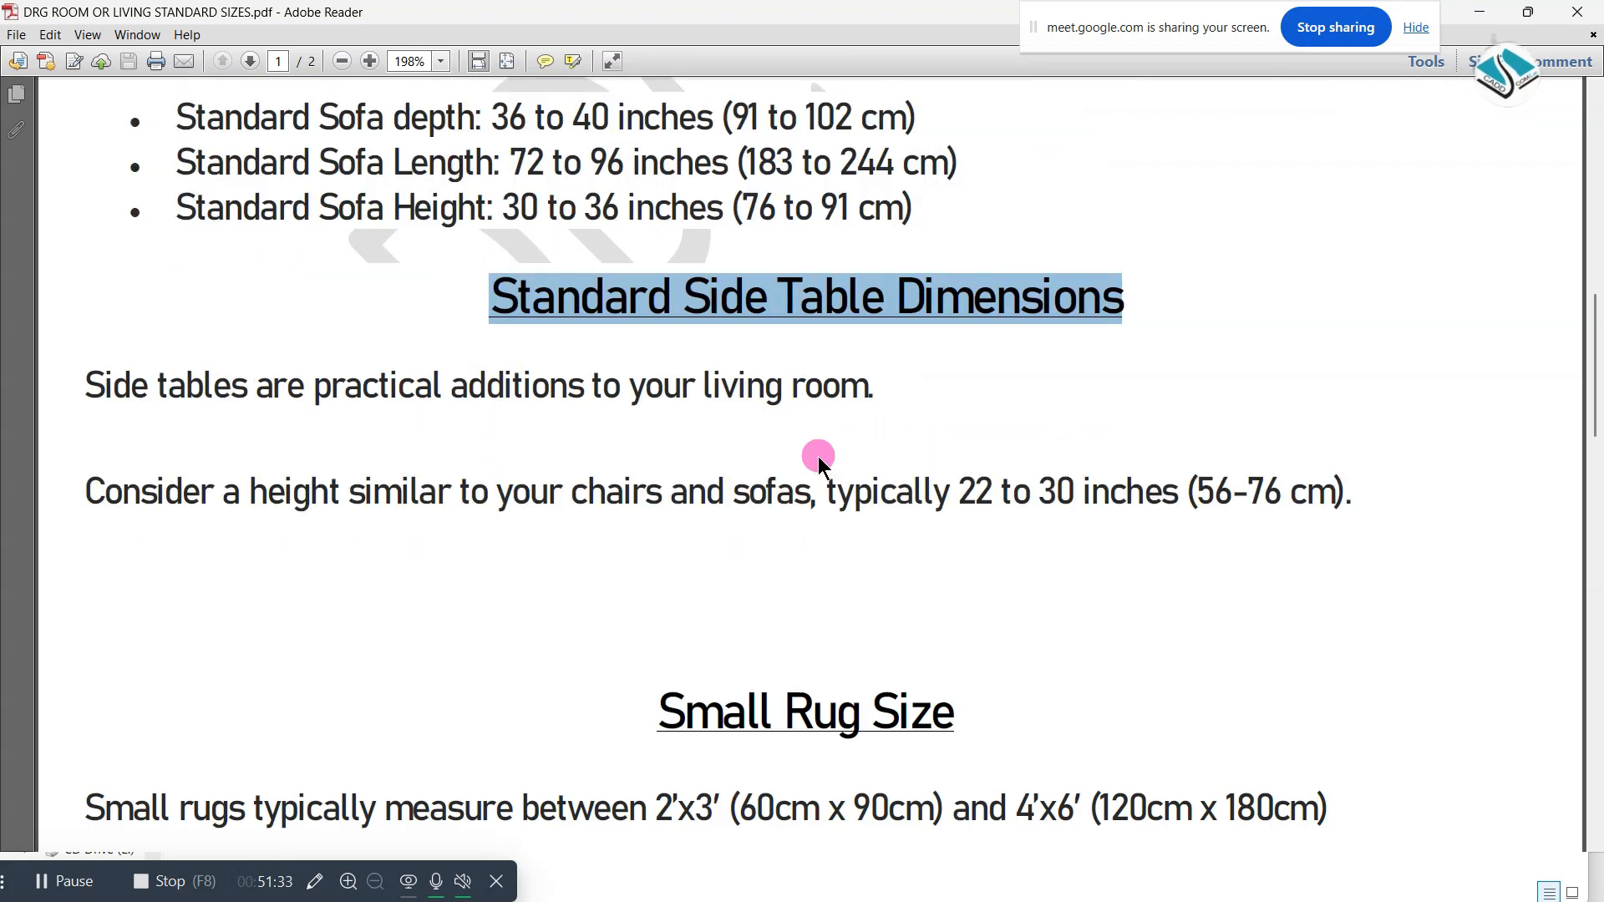
pyautogui.scroll(-2, 819, 456)
pyautogui.click(1570, 12)
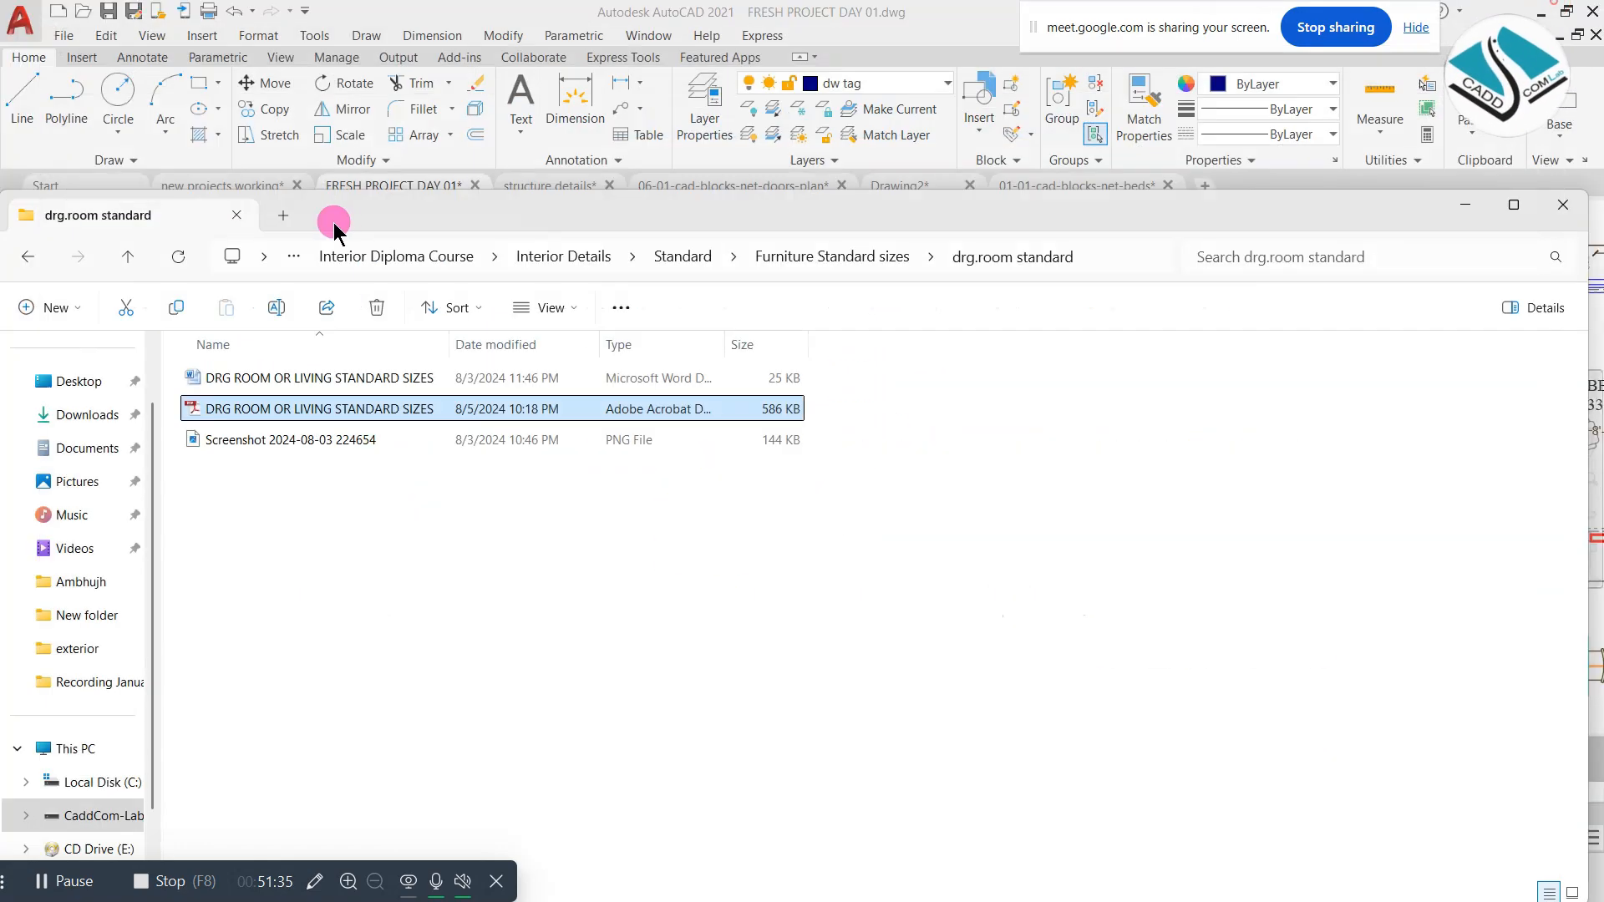
# - Open the Furniture standard PDF from the Furniture Standard sizes folder, maximized, at the Size of beds section
pyautogui.click(28, 257)
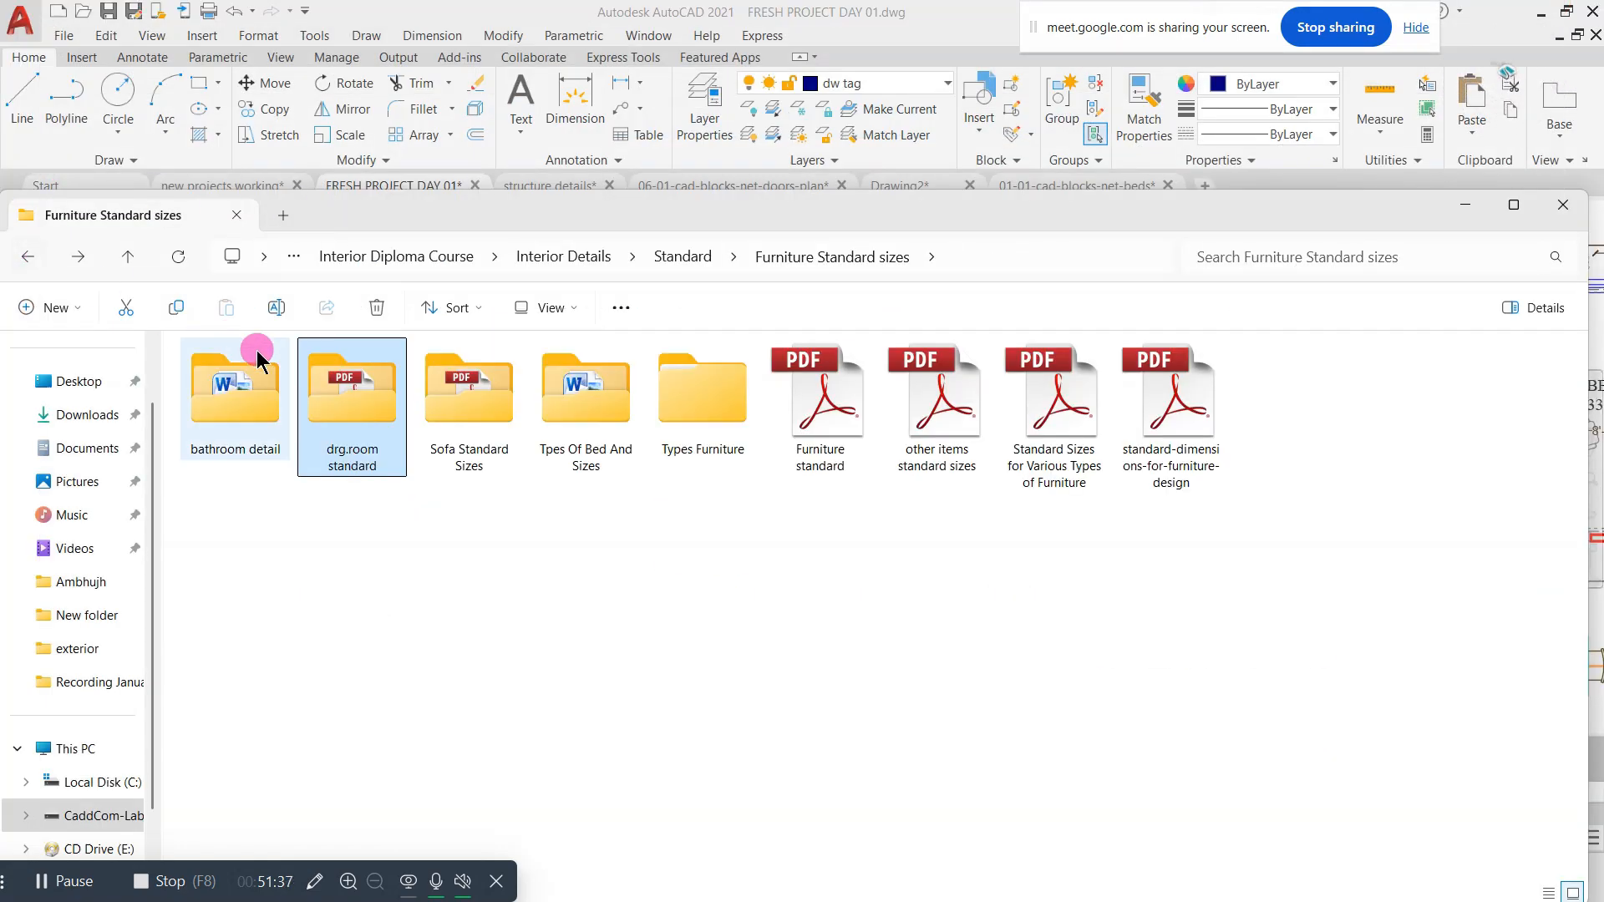
pyautogui.doubleClick(820, 415)
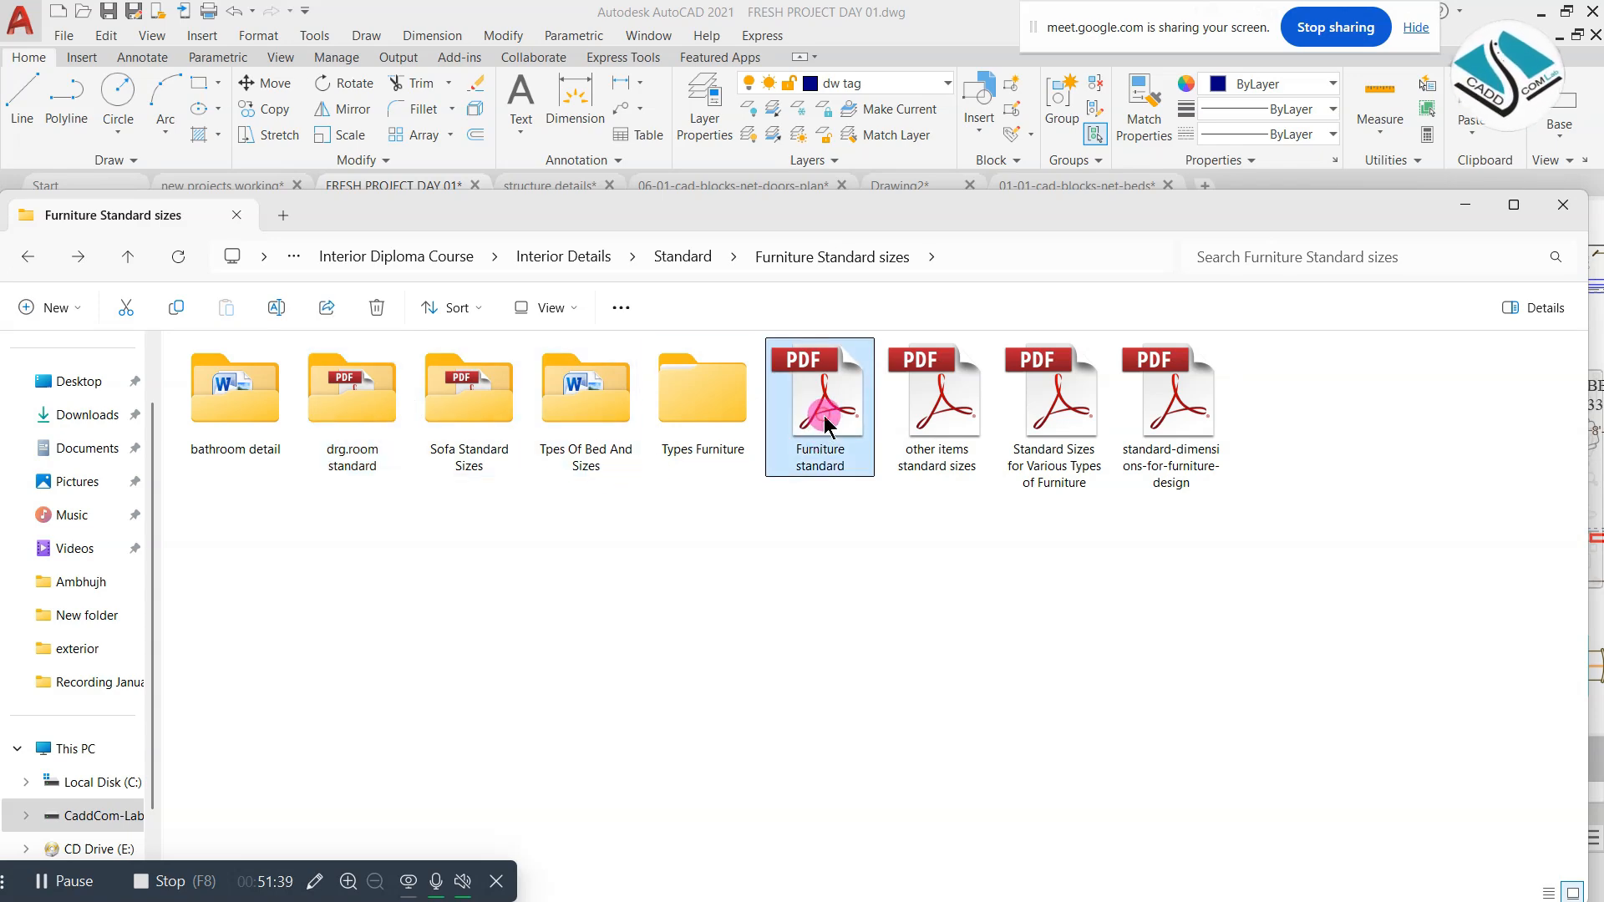
pyautogui.click(870, 16)
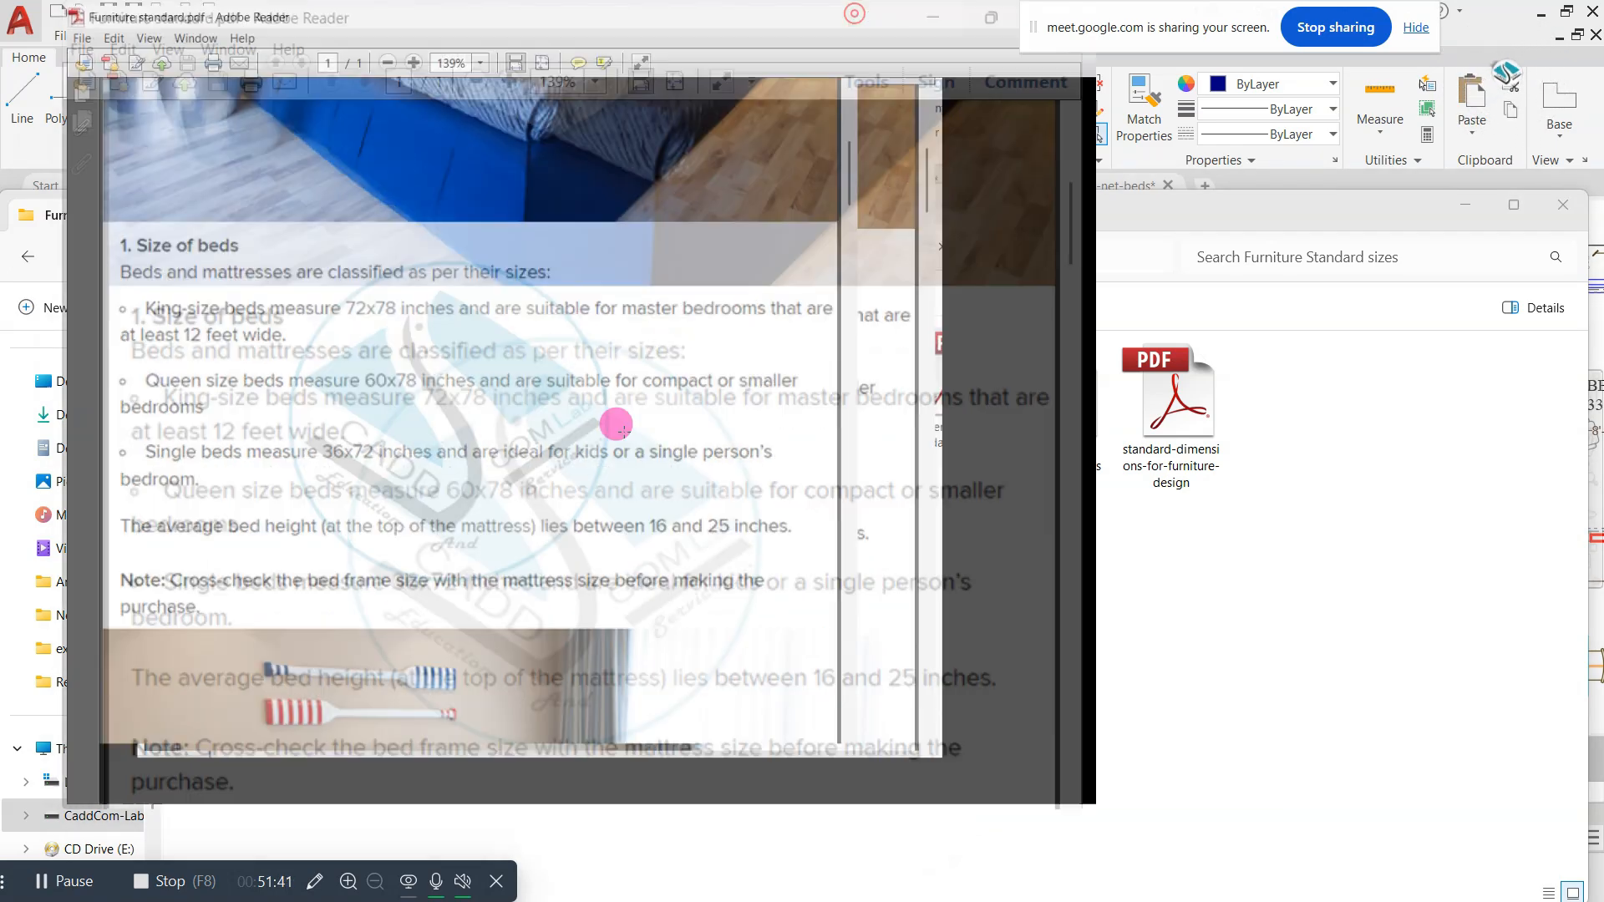
pyautogui.scroll(-2, 467, 476)
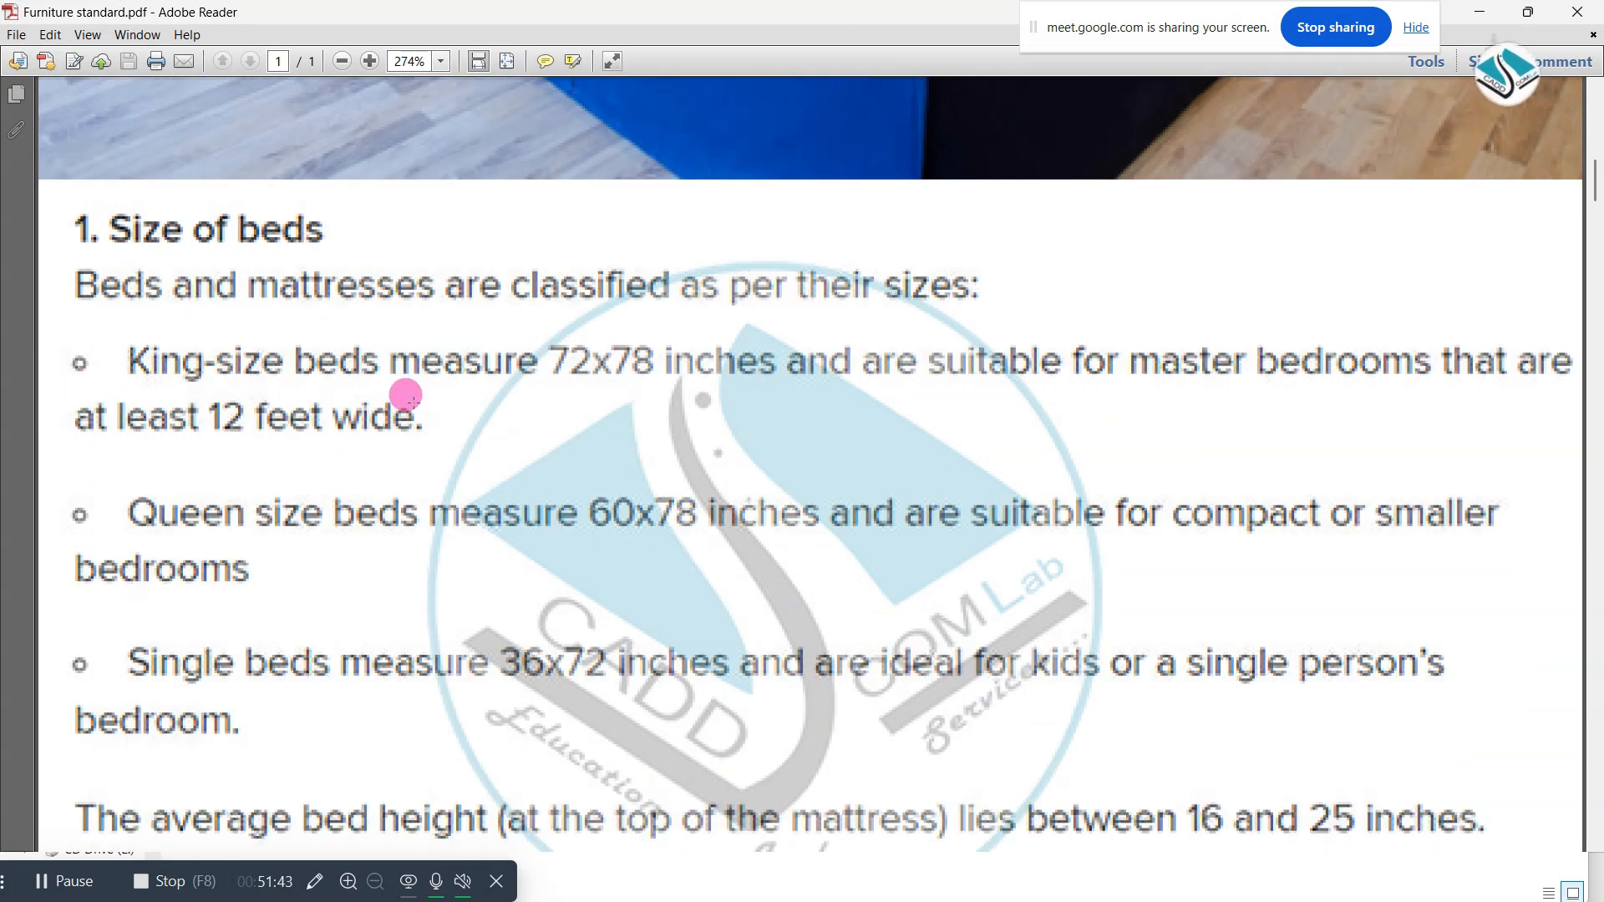
# - Circle the king, queen and single bed sizes and their suitable rooms with the screen pen, and clear all marks
pyautogui.click(314, 882)
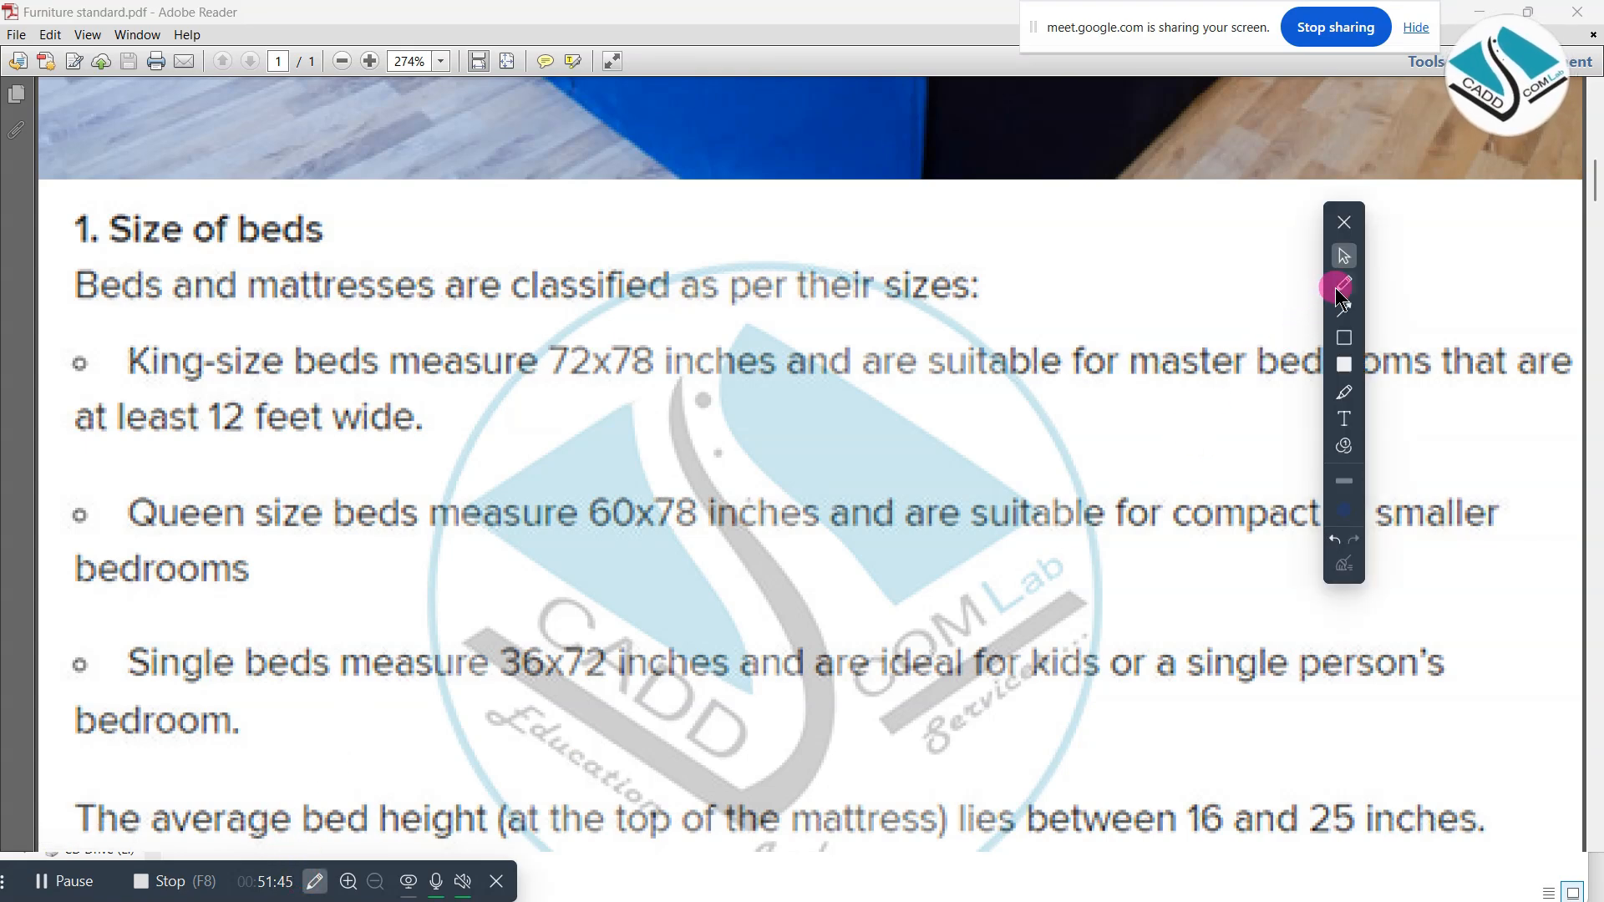
pyautogui.click(1343, 284)
pyautogui.moveTo(662, 315); pyautogui.dragTo(628, 327)
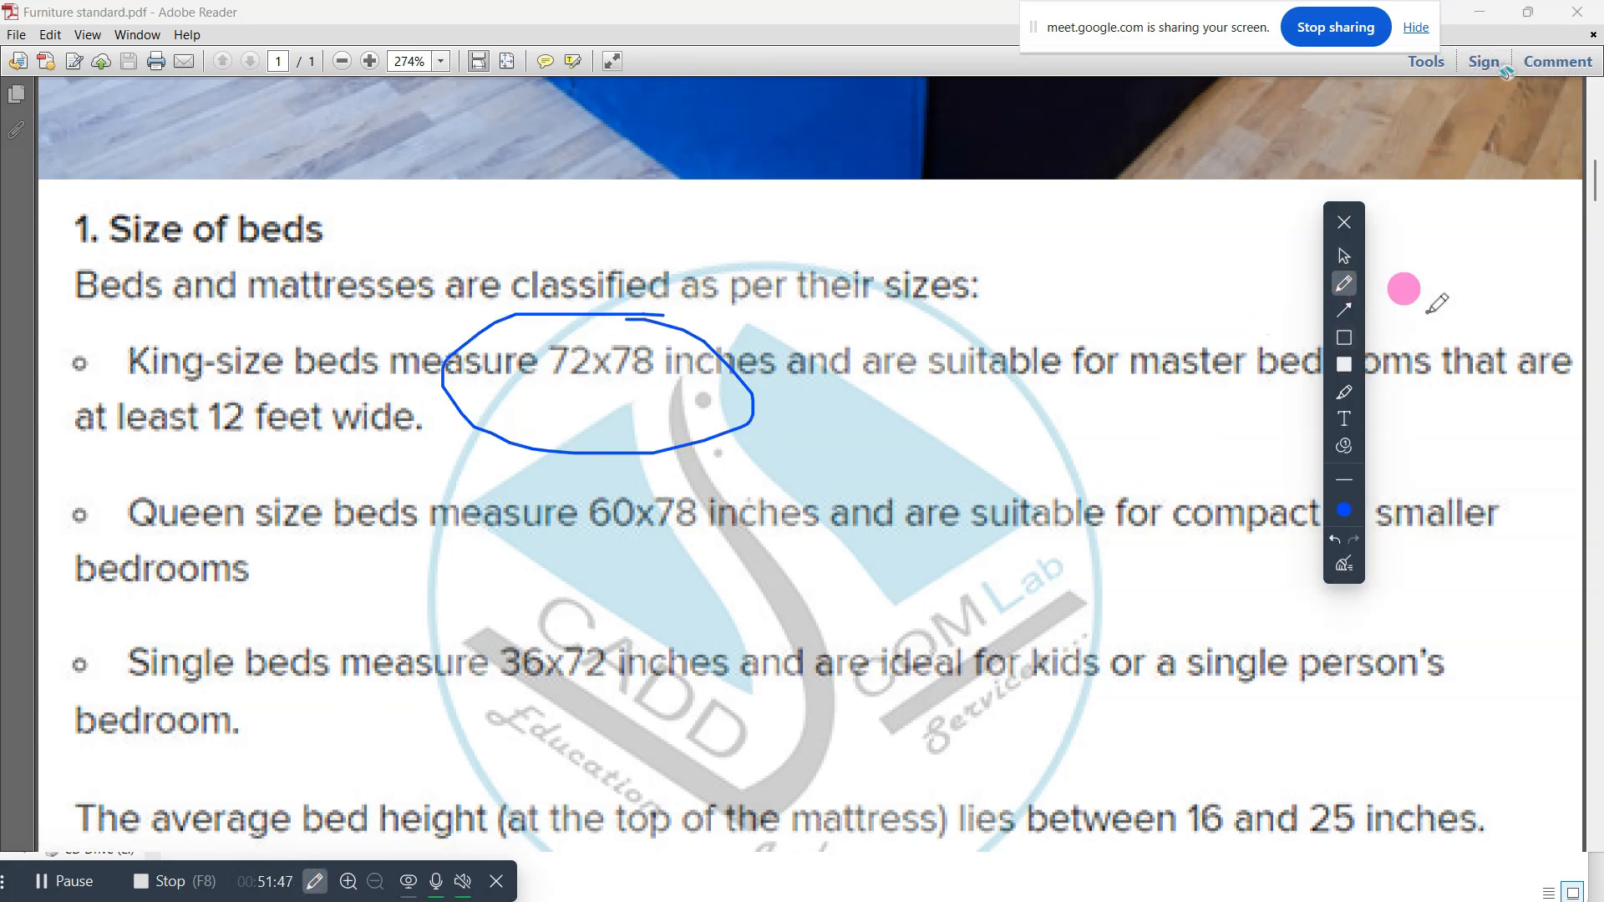
pyautogui.moveTo(1405, 303)
pyautogui.mouseDown()
pyautogui.moveTo(1087, 315)
pyautogui.moveTo(1393, 328)
pyautogui.mouseUp()
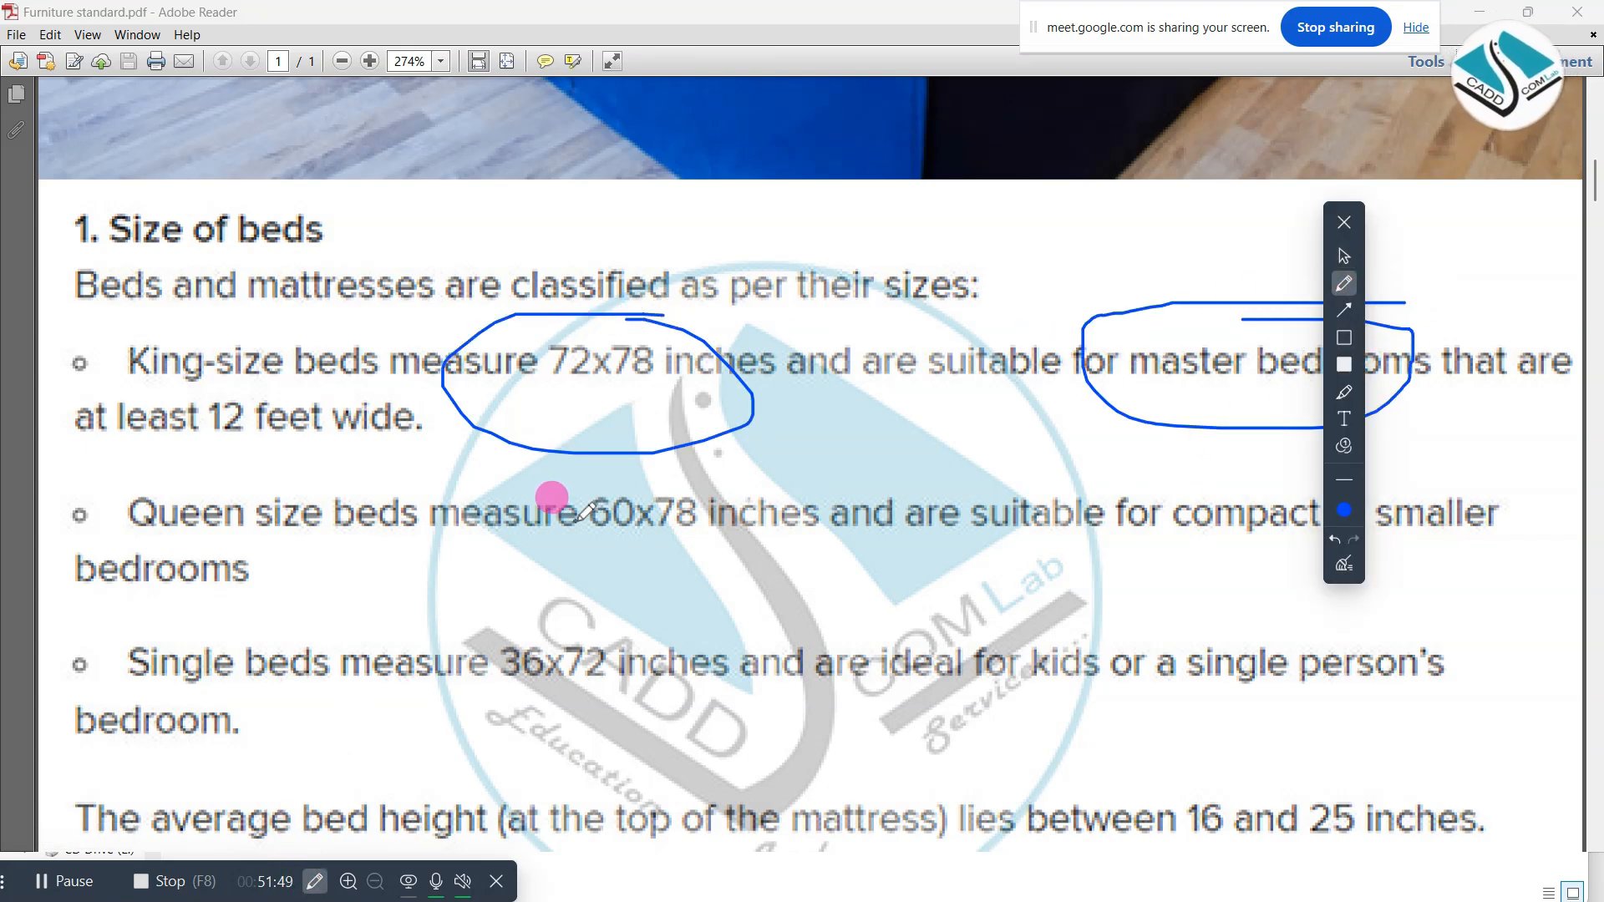
pyautogui.moveTo(232, 374); pyautogui.dragTo(309, 388)
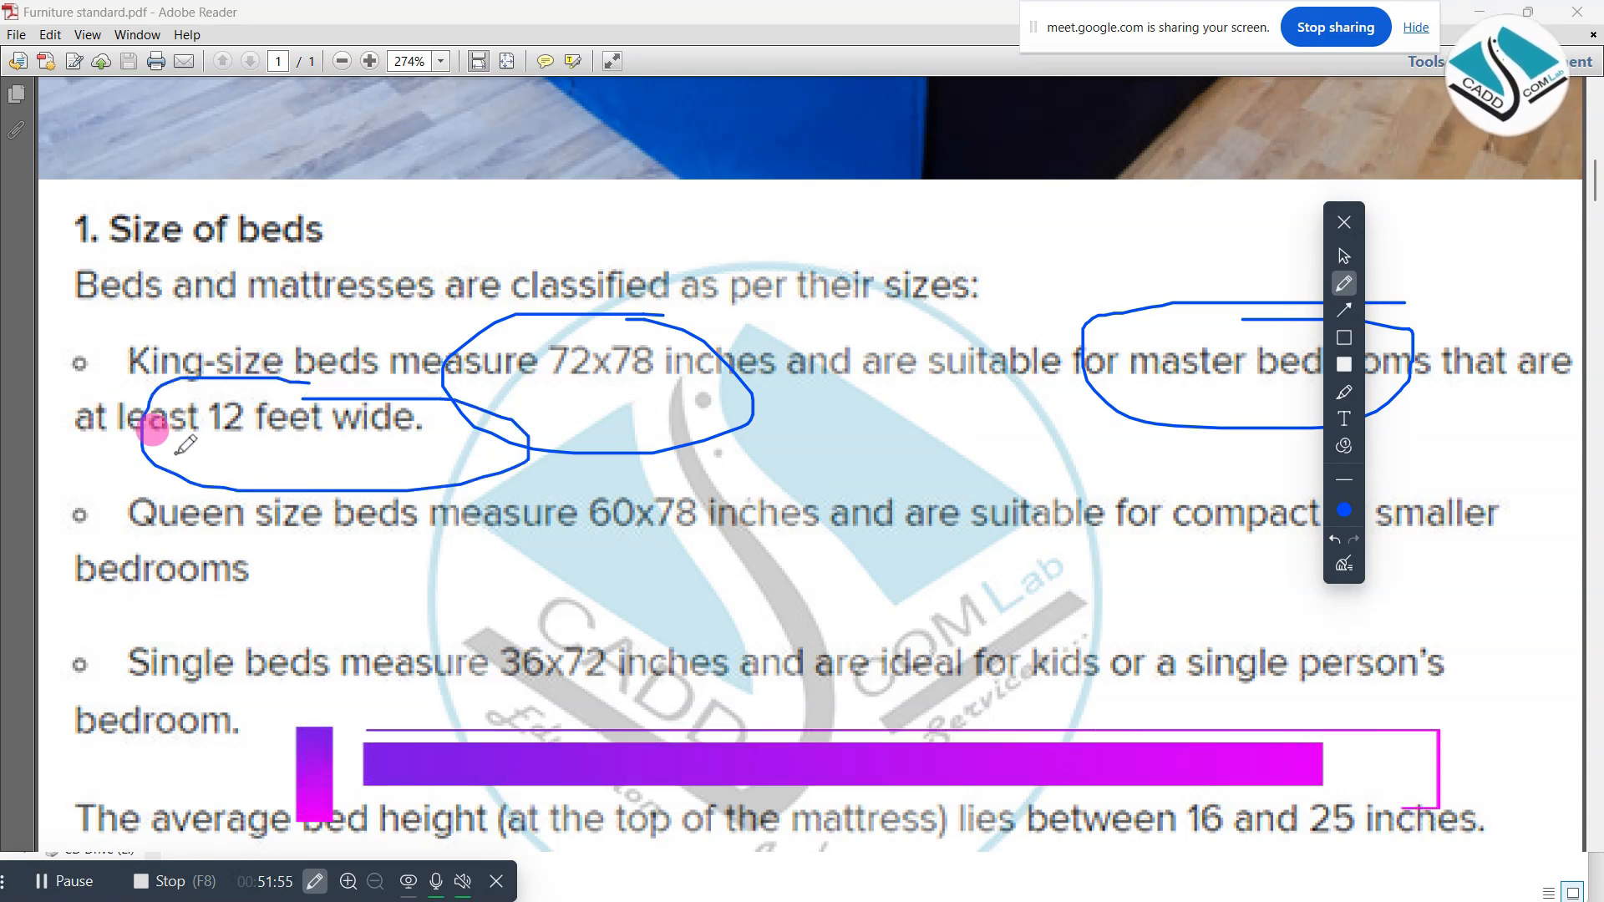
pyautogui.moveTo(686, 448)
pyautogui.mouseDown()
pyautogui.moveTo(784, 582)
pyautogui.moveTo(709, 478)
pyautogui.mouseUp()
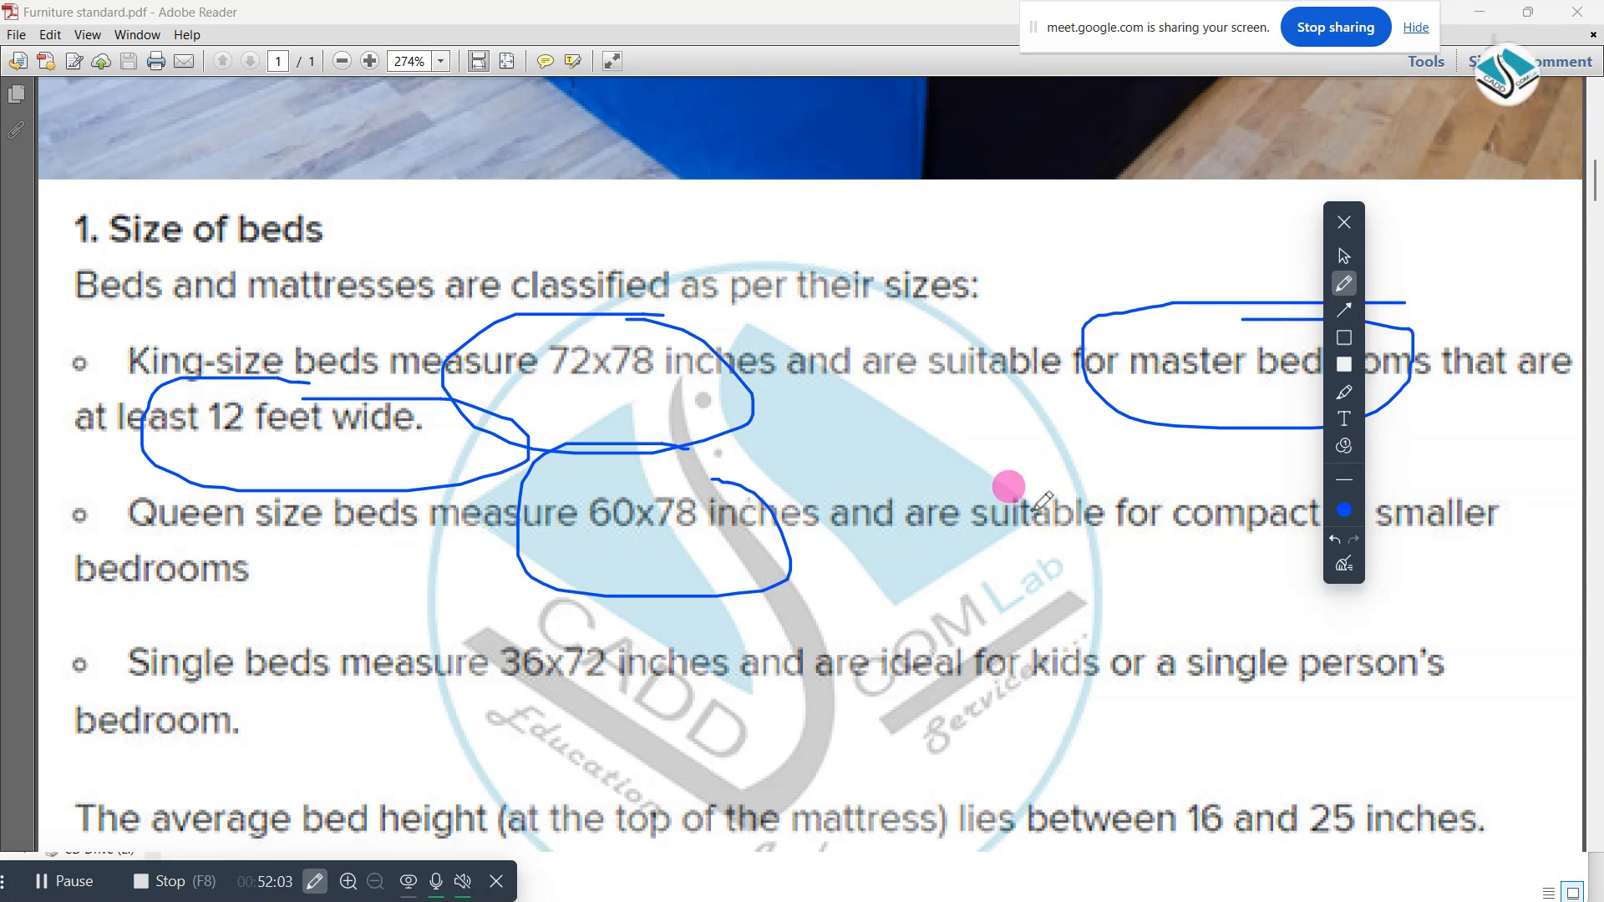
pyautogui.moveTo(253, 533)
pyautogui.mouseDown()
pyautogui.moveTo(320, 575)
pyautogui.moveTo(250, 533)
pyautogui.mouseUp()
pyautogui.moveTo(226, 615)
pyautogui.mouseDown()
pyautogui.moveTo(348, 650)
pyautogui.moveTo(277, 619)
pyautogui.mouseUp()
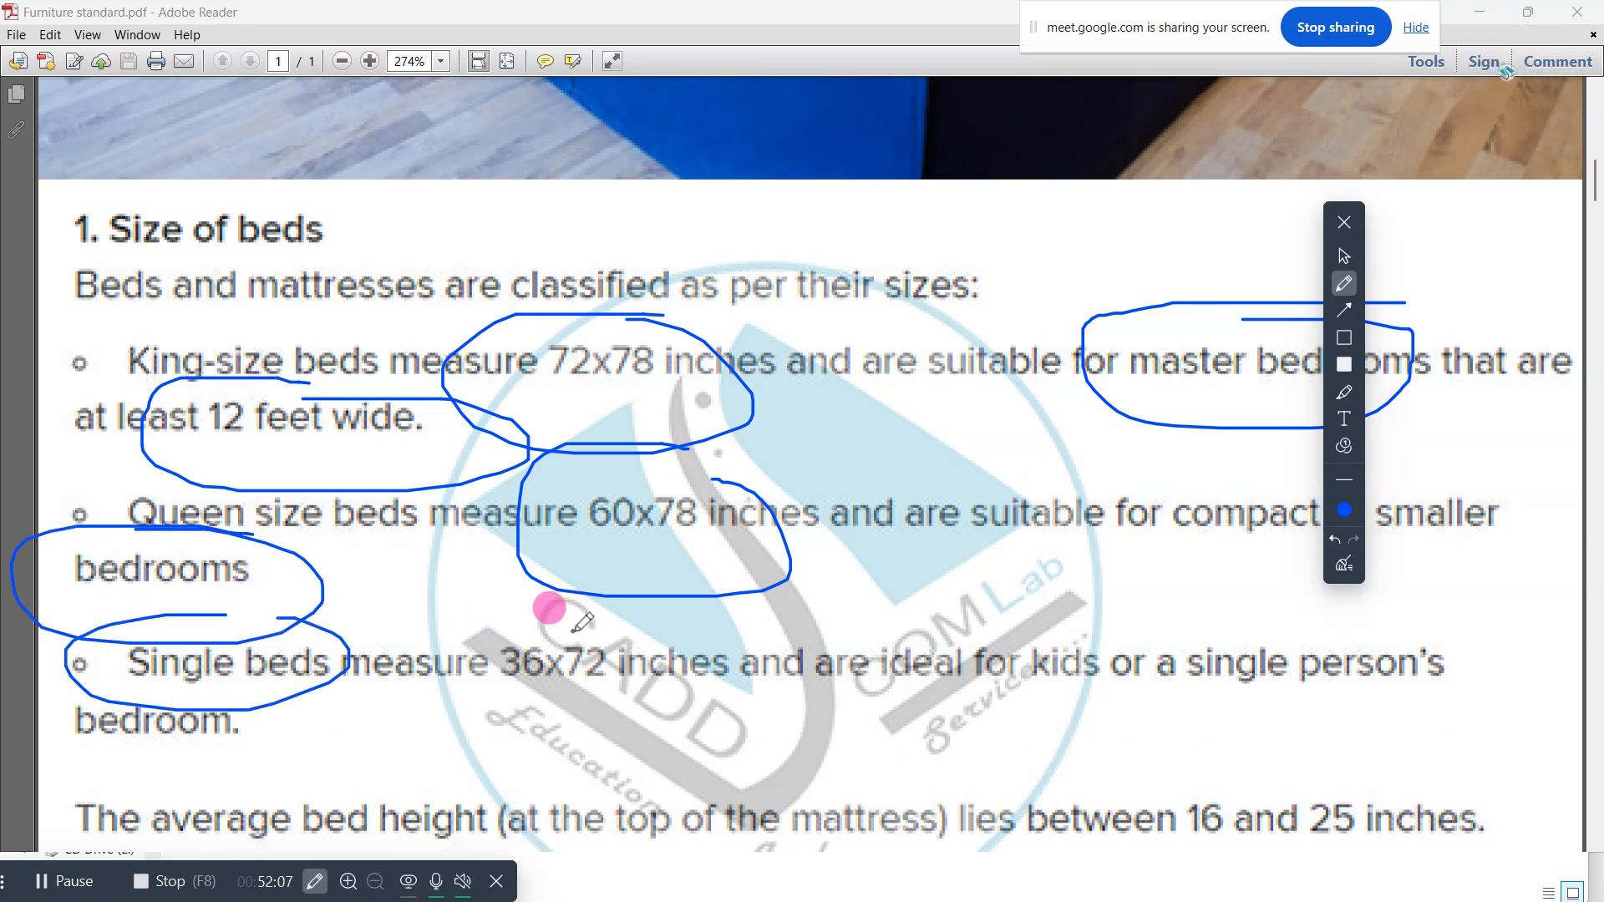
pyautogui.moveTo(543, 616)
pyautogui.mouseDown()
pyautogui.moveTo(454, 671)
pyautogui.moveTo(608, 633)
pyautogui.mouseUp()
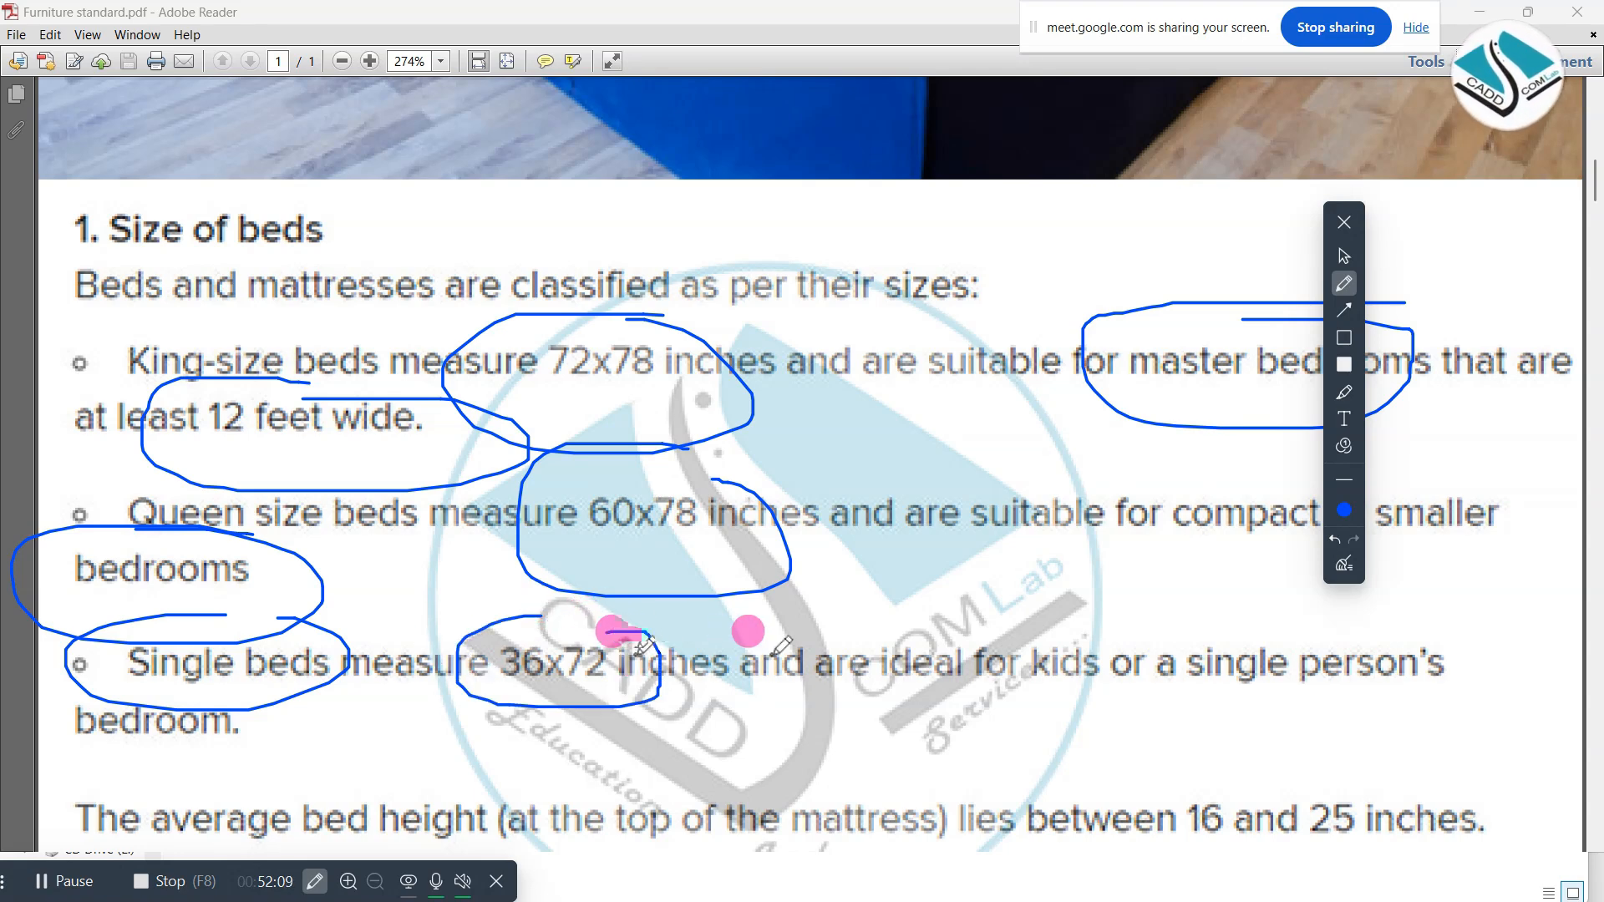
pyautogui.moveTo(1119, 611)
pyautogui.mouseDown()
pyautogui.moveTo(1389, 627)
pyautogui.moveTo(1123, 619)
pyautogui.mouseUp()
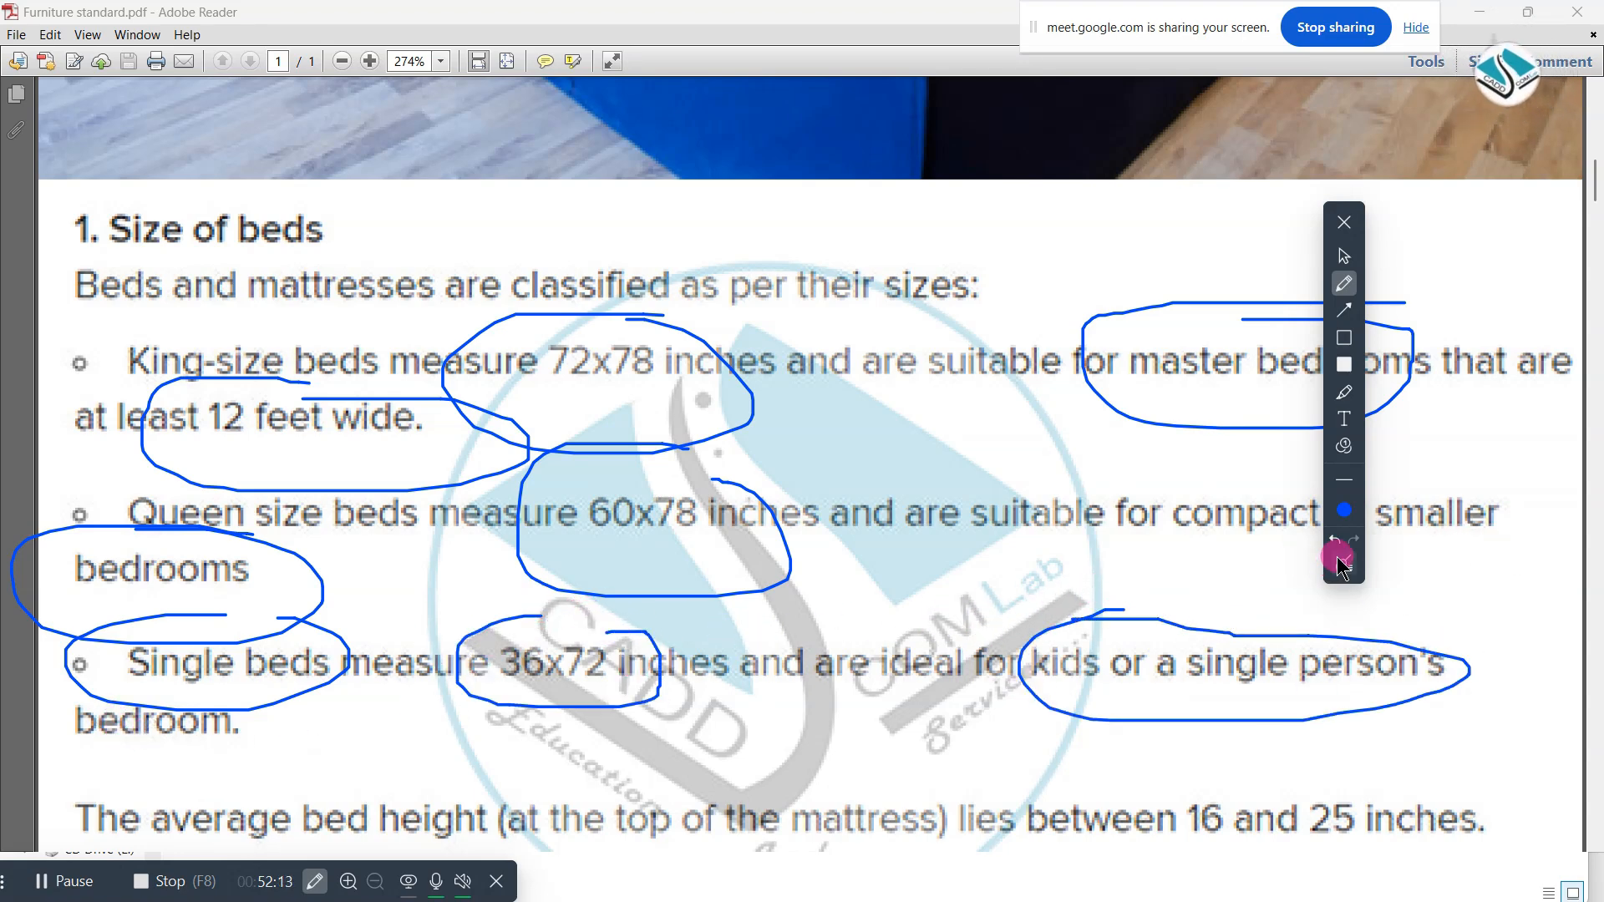
pyautogui.click(1342, 561)
pyautogui.click(1345, 259)
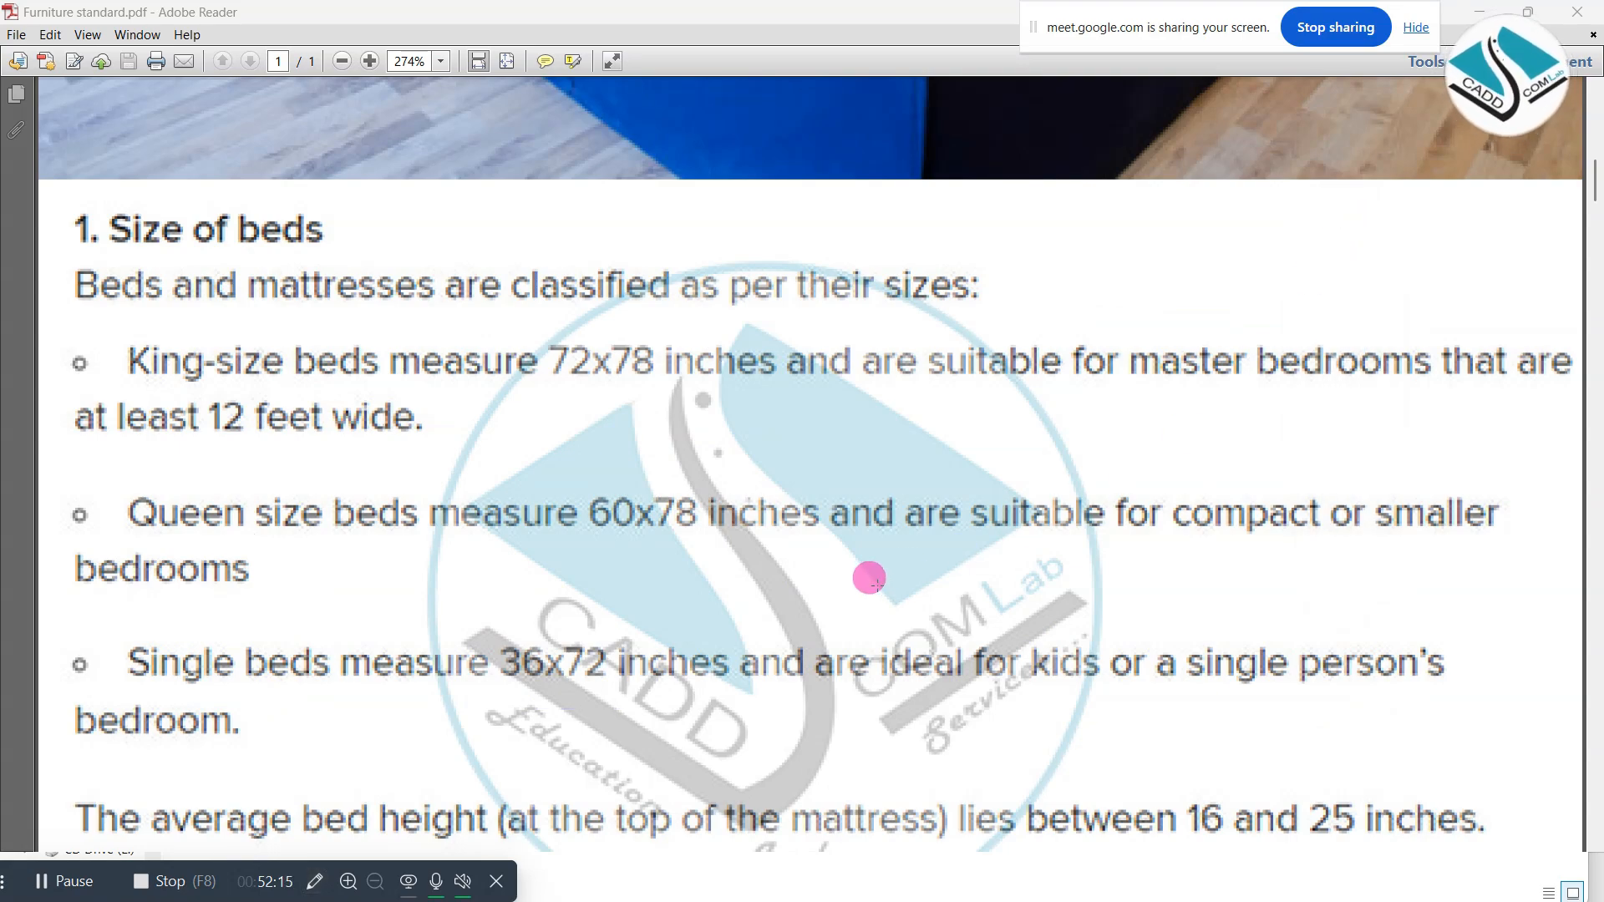
# - Read on from bed height through single bed spacing and bedside table sizes to wardrobe measurements, and return to the AutoCAD drawing
pyautogui.scroll(-5, 865, 578)
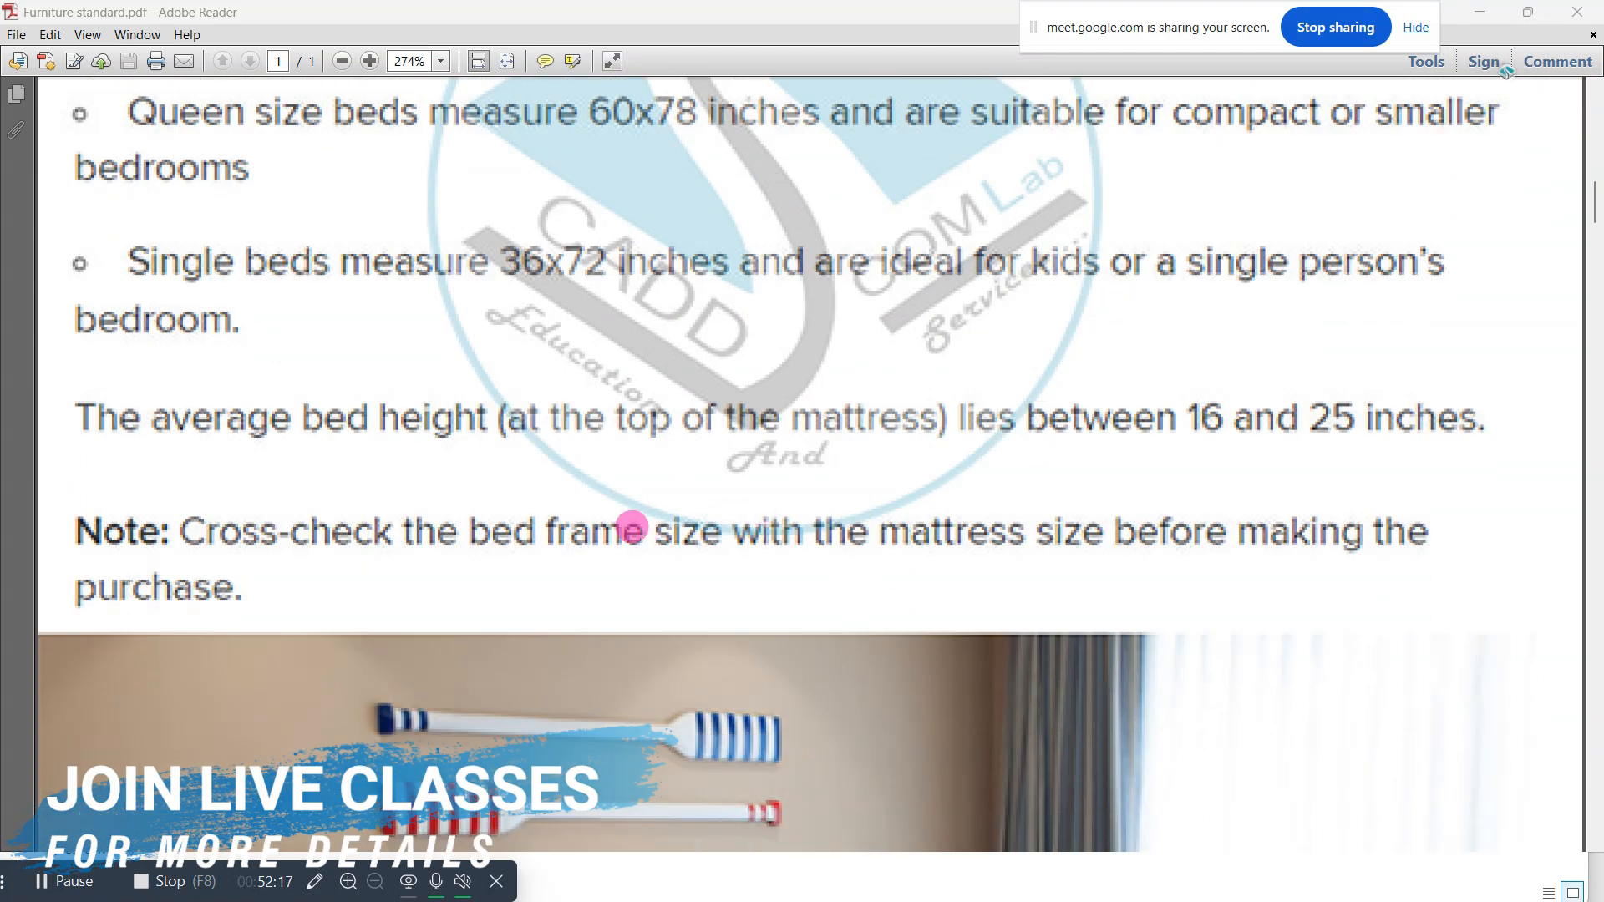
pyautogui.scroll(-15, 632, 527)
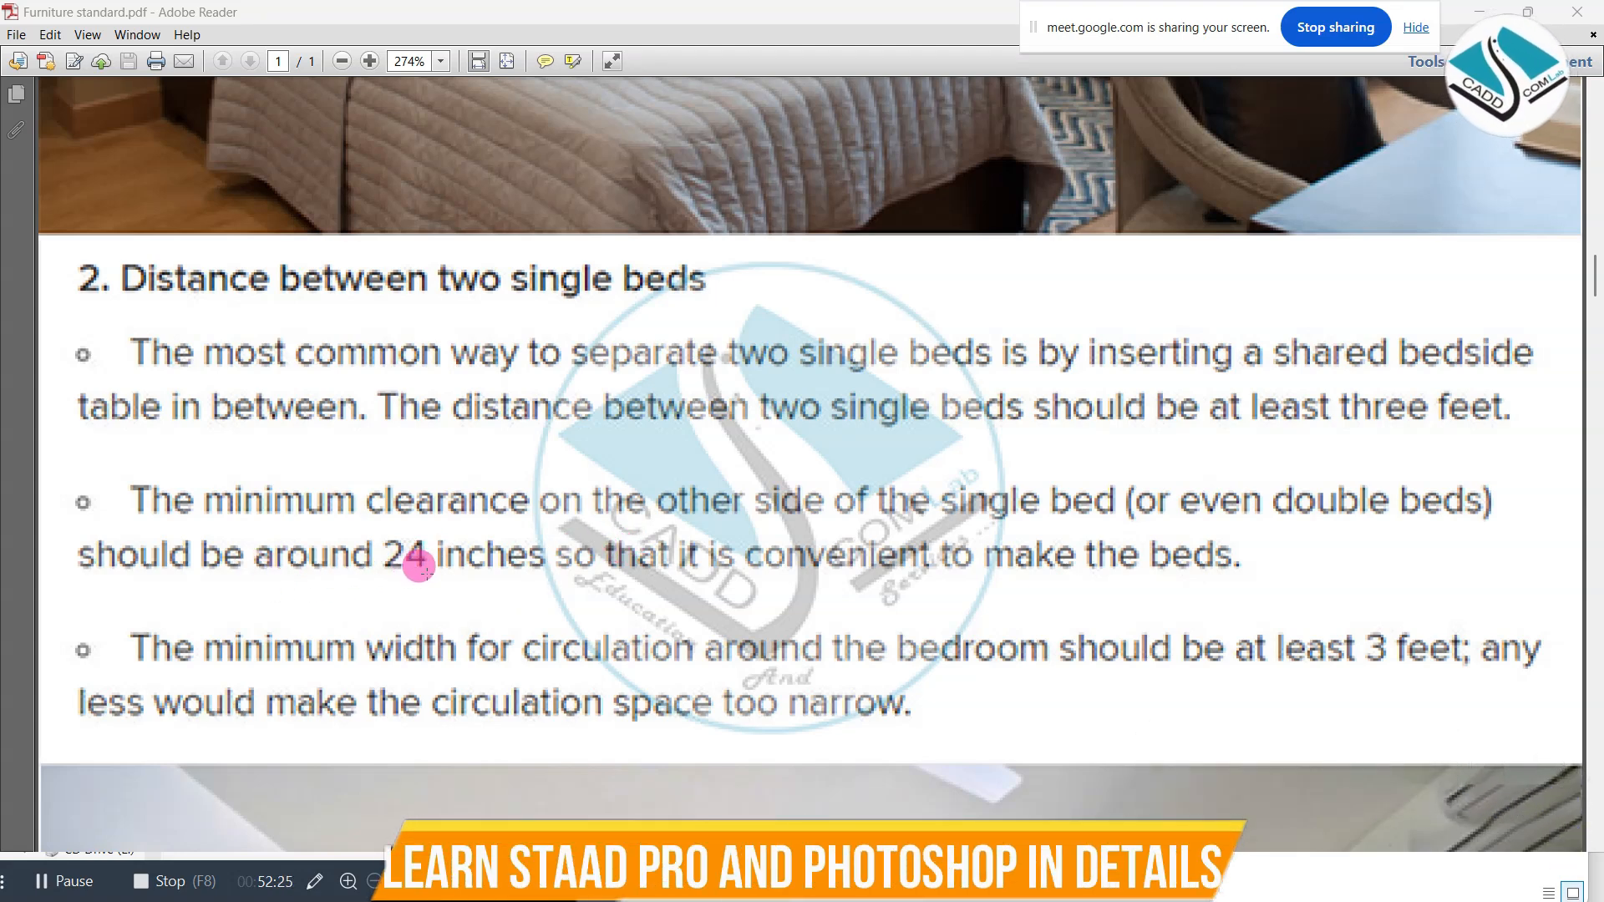
pyautogui.scroll(-15, 422, 568)
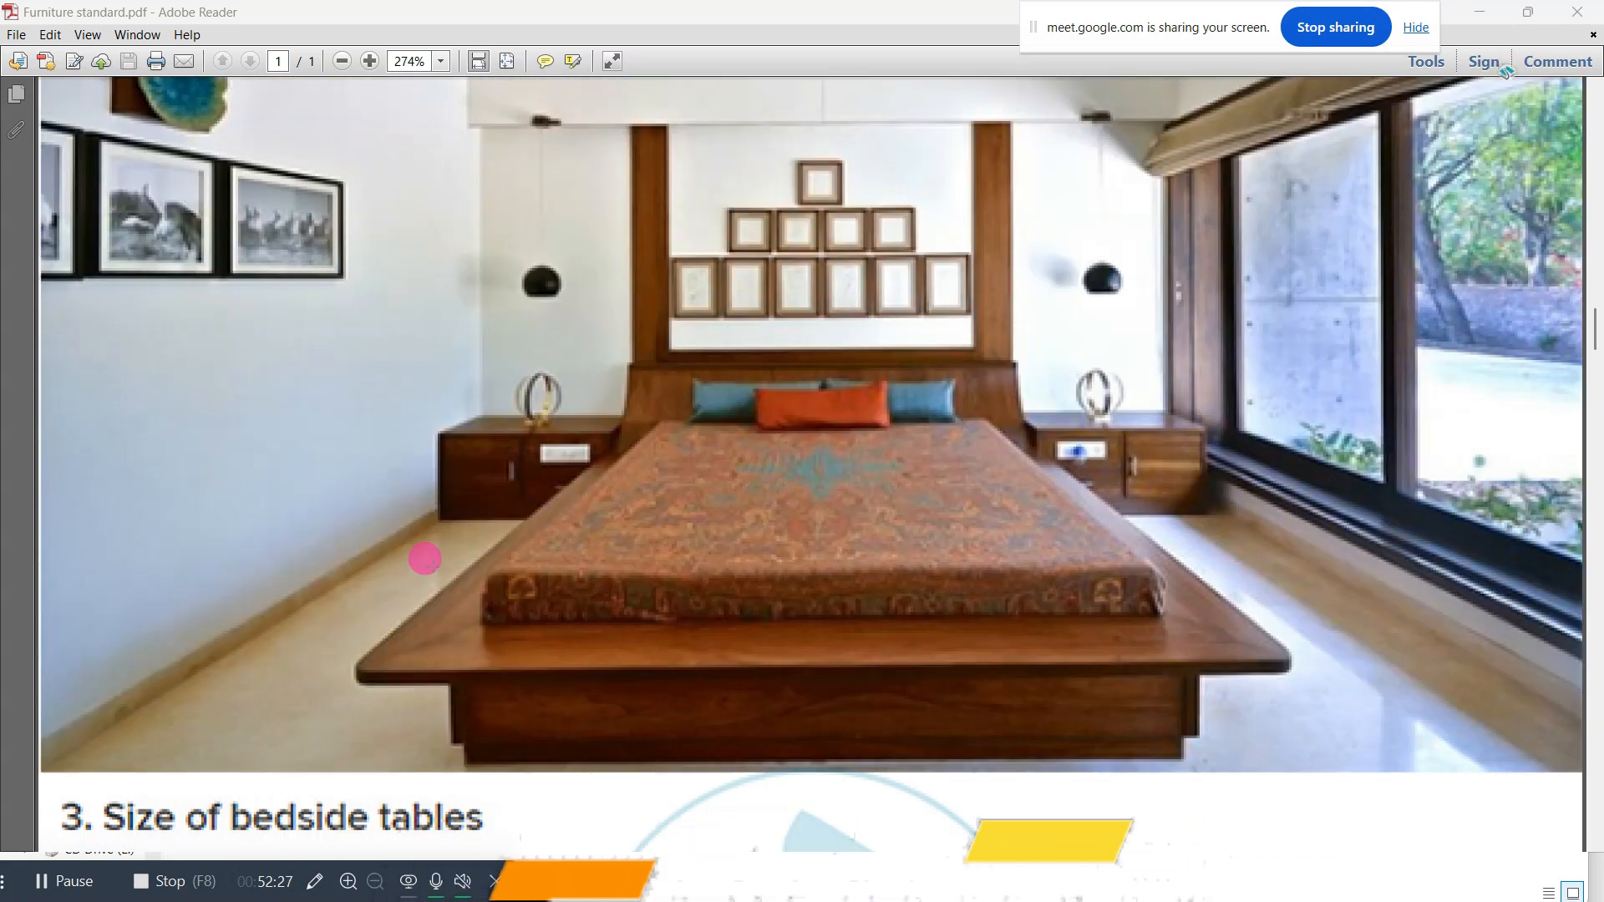
pyautogui.scroll(-4, 423, 558)
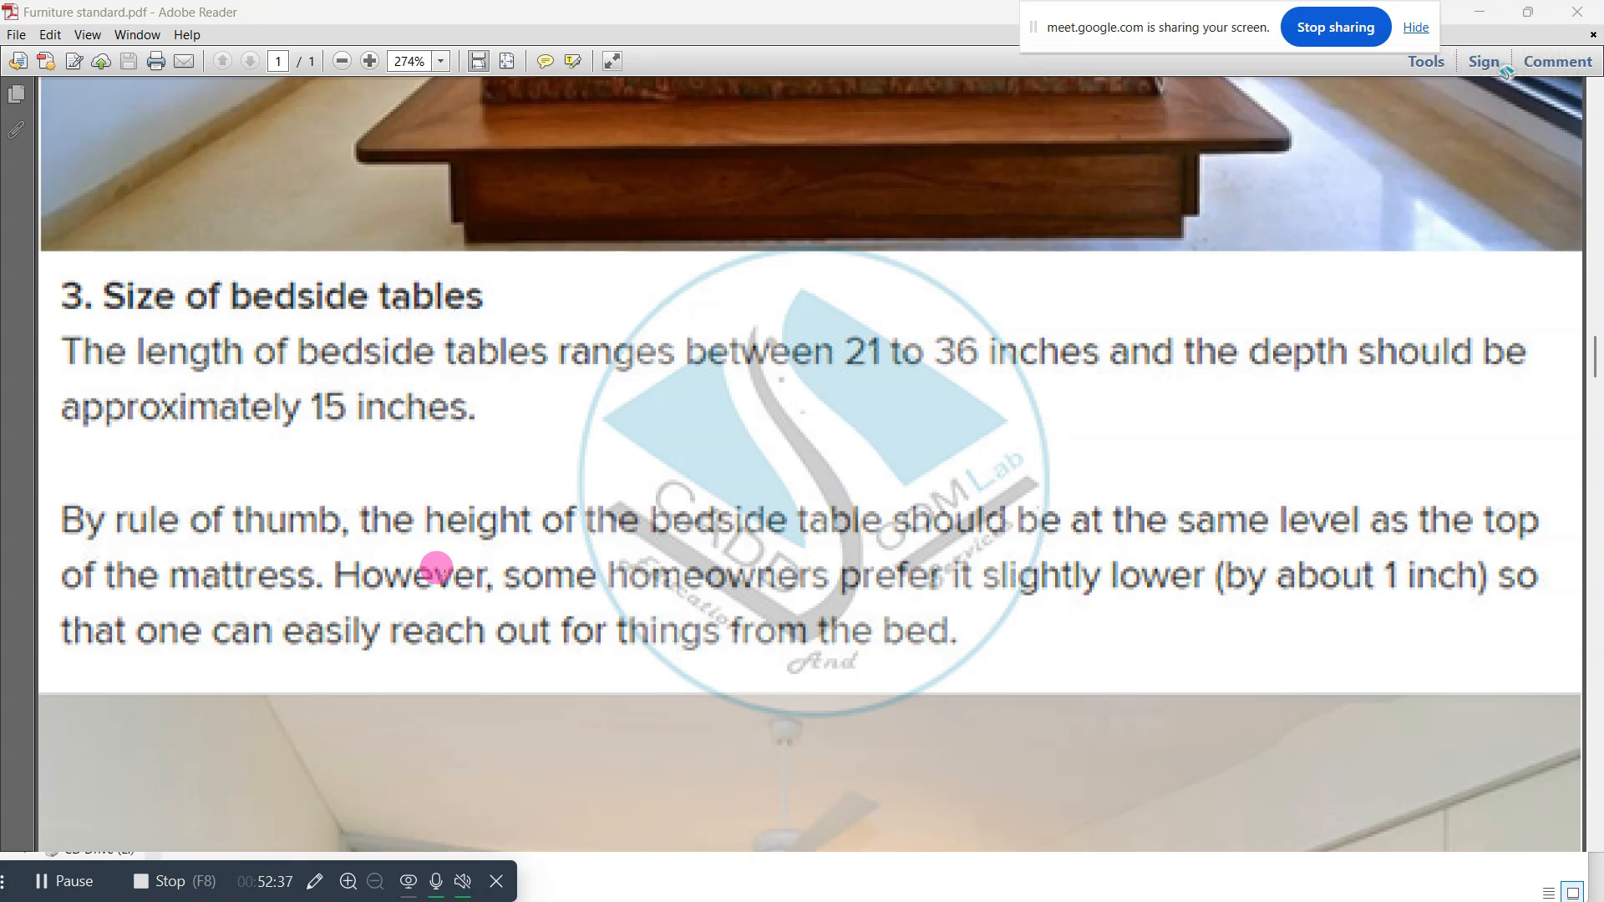
pyautogui.scroll(-10, 483, 470)
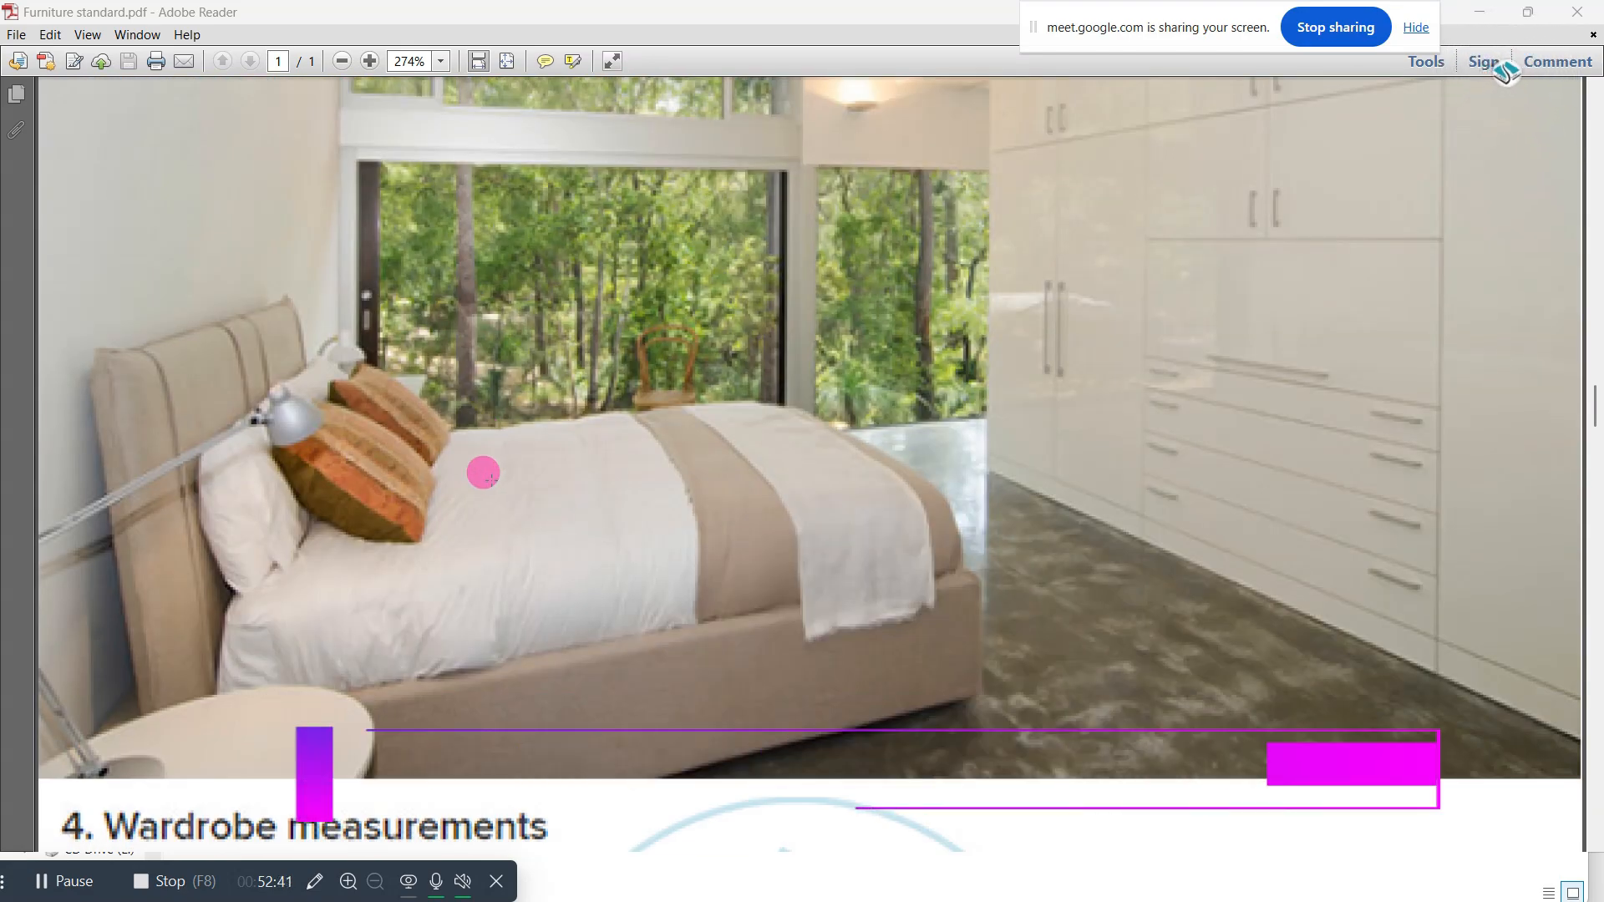
pyautogui.click(1479, 12)
pyautogui.click(773, 42)
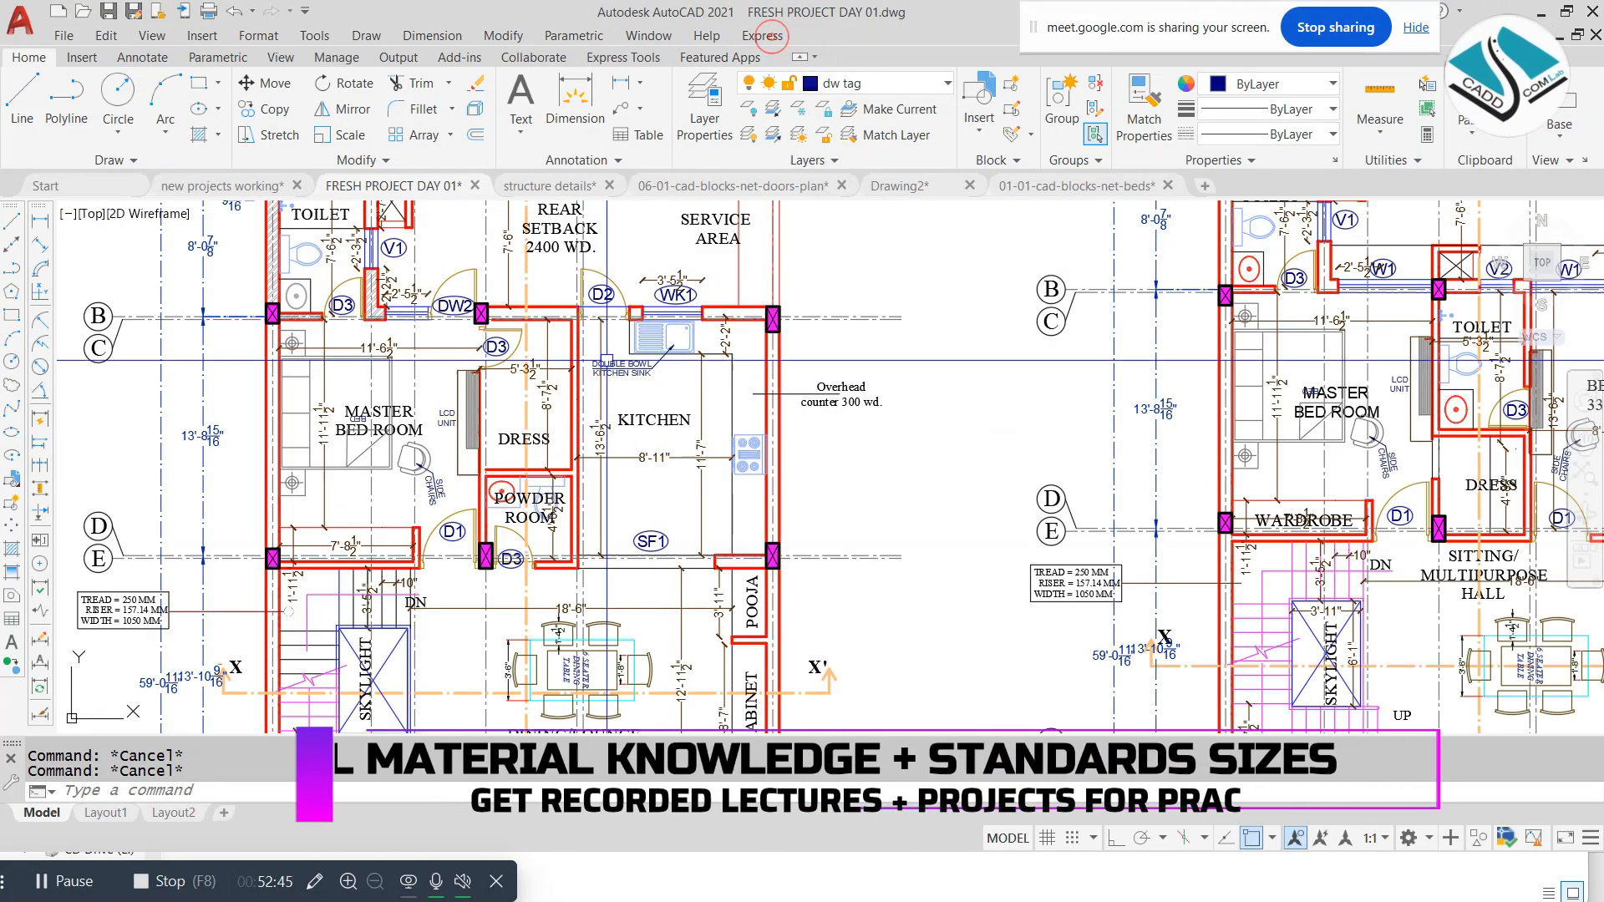
# - Add a linear dimension for the clearance between the bed and the wardrobe in the ground floor master bedroom
pyautogui.moveTo(295, 503); pyautogui.dragTo(464, 494, button='middle')
pyautogui.scroll(6, 465, 494)
pyautogui.scroll(-2, 576, 433)
pyautogui.moveTo(577, 434); pyautogui.dragTo(586, 538, button='middle')
pyautogui.scroll(2, 624, 639)
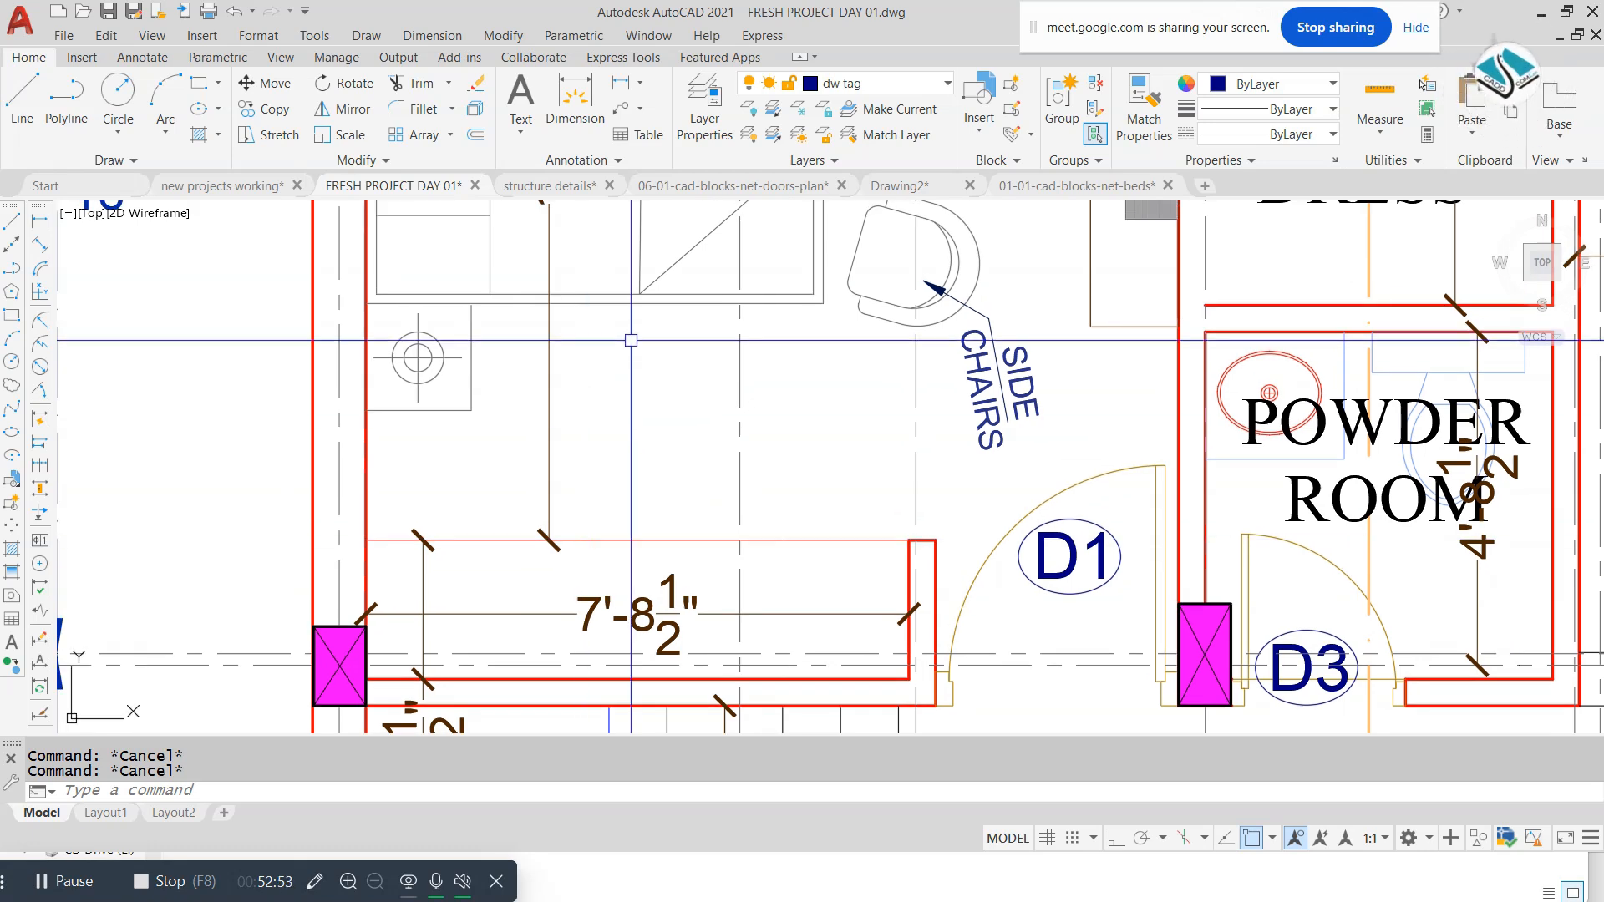
pyautogui.click(432, 35)
pyautogui.click(455, 83)
pyautogui.click(607, 305)
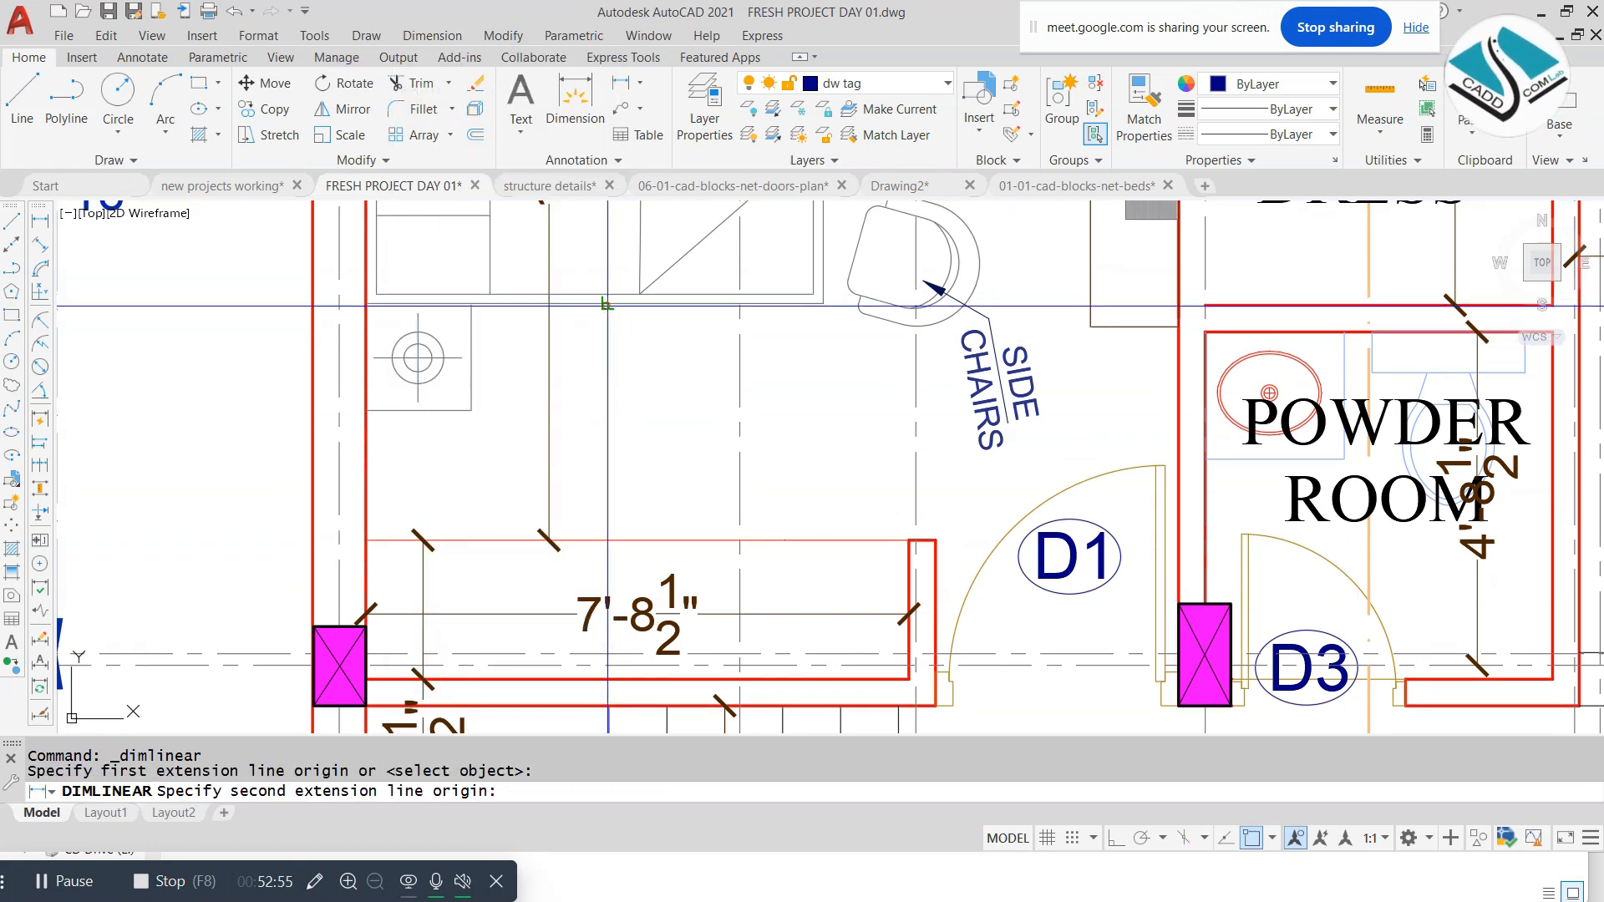
pyautogui.click(607, 541)
pyautogui.click(615, 443)
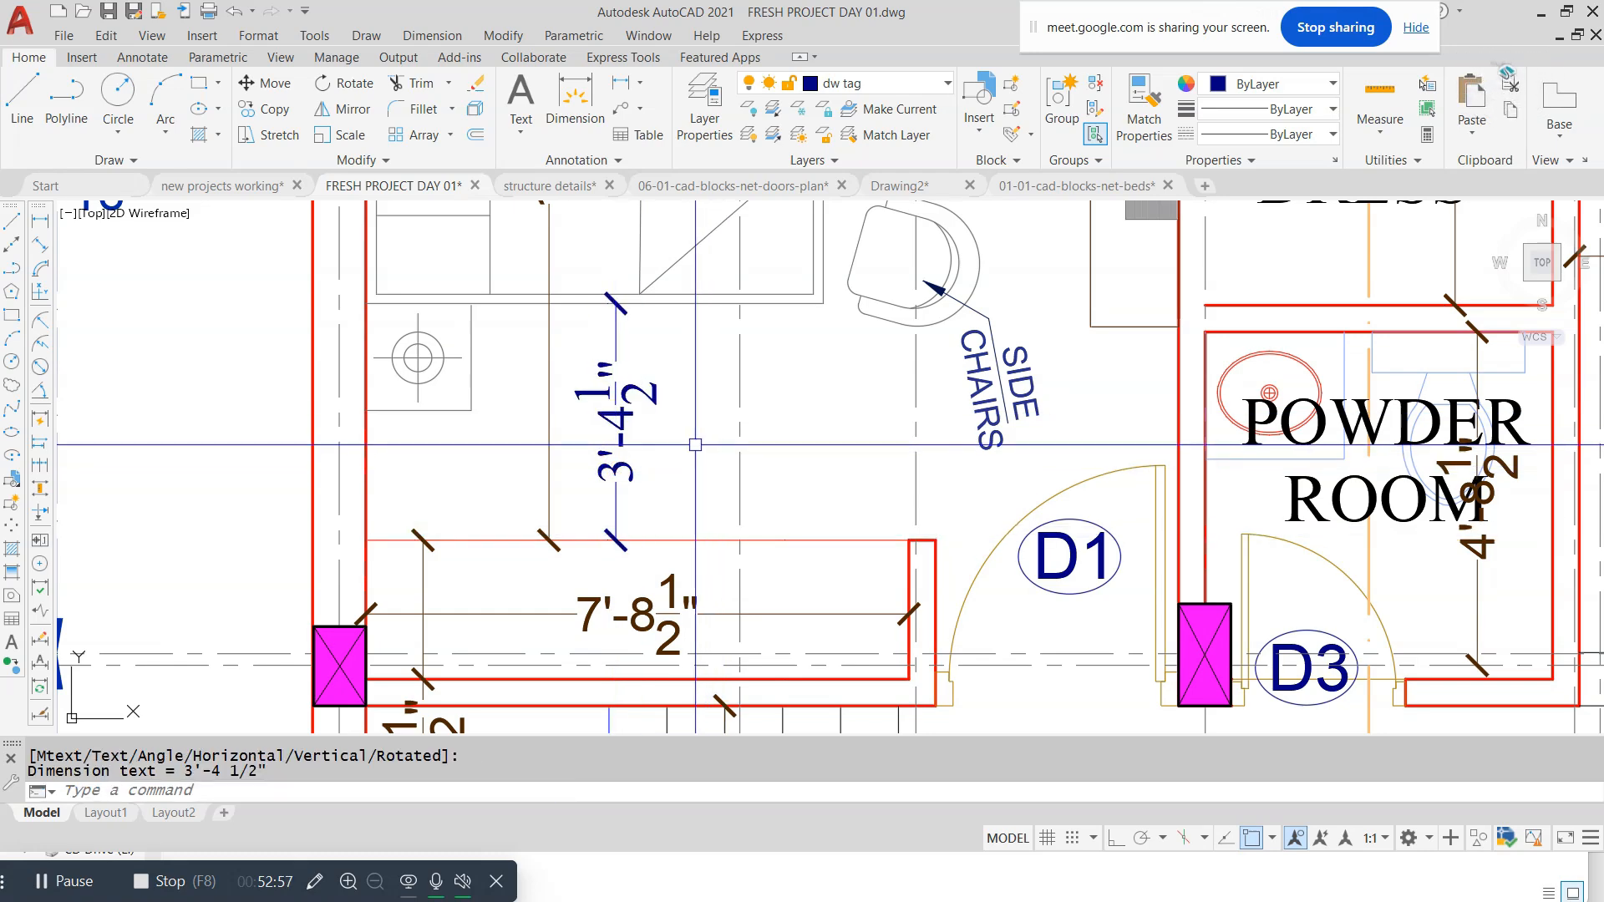
# - Switch to the open Furniture standard PDF and read the wardrobe depth and front clearance guidelines under Wardrobe measurements
pyautogui.click(821, 850)
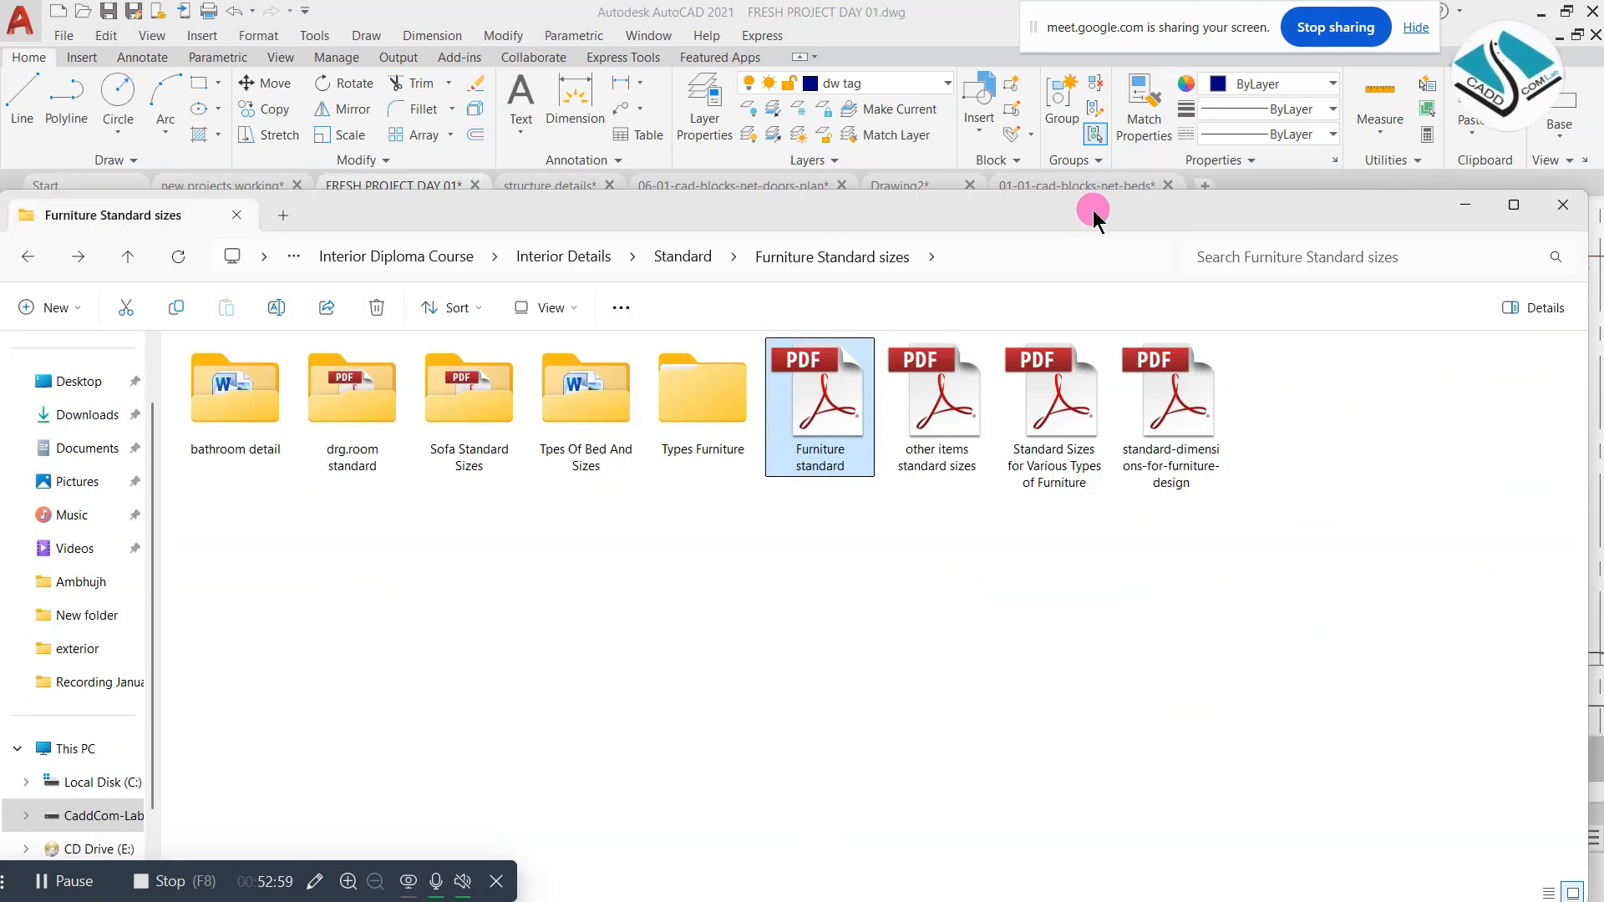
pyautogui.moveTo(1093, 209); pyautogui.dragTo(740, 175)
pyautogui.click(1111, 173)
pyautogui.moveTo(989, 880)
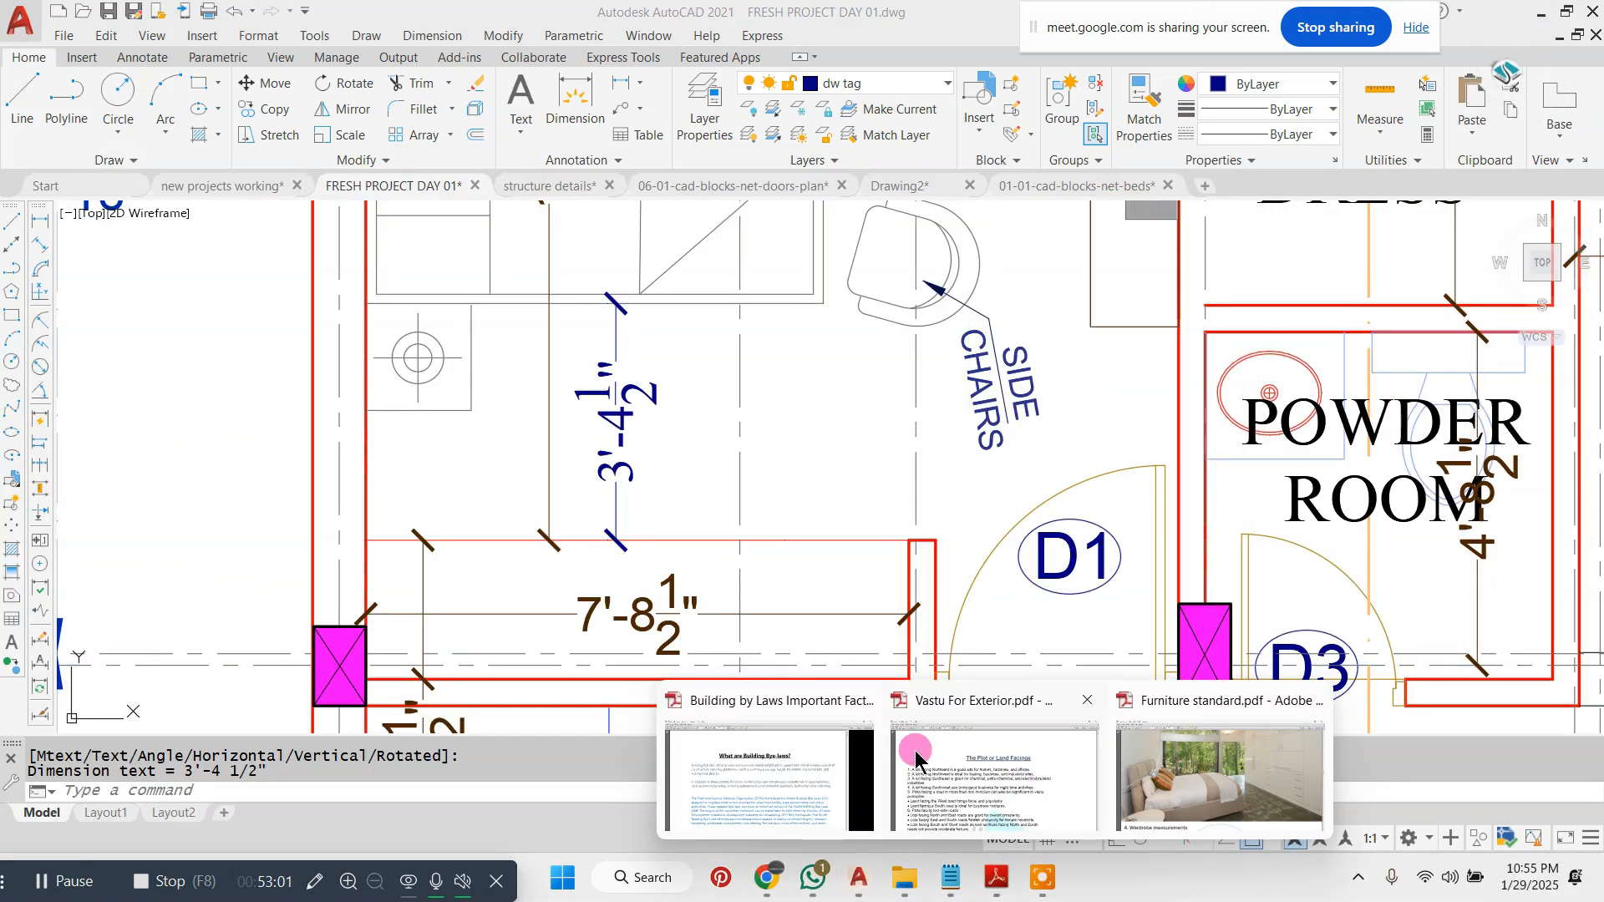
pyautogui.click(1149, 779)
pyautogui.scroll(-10, 501, 501)
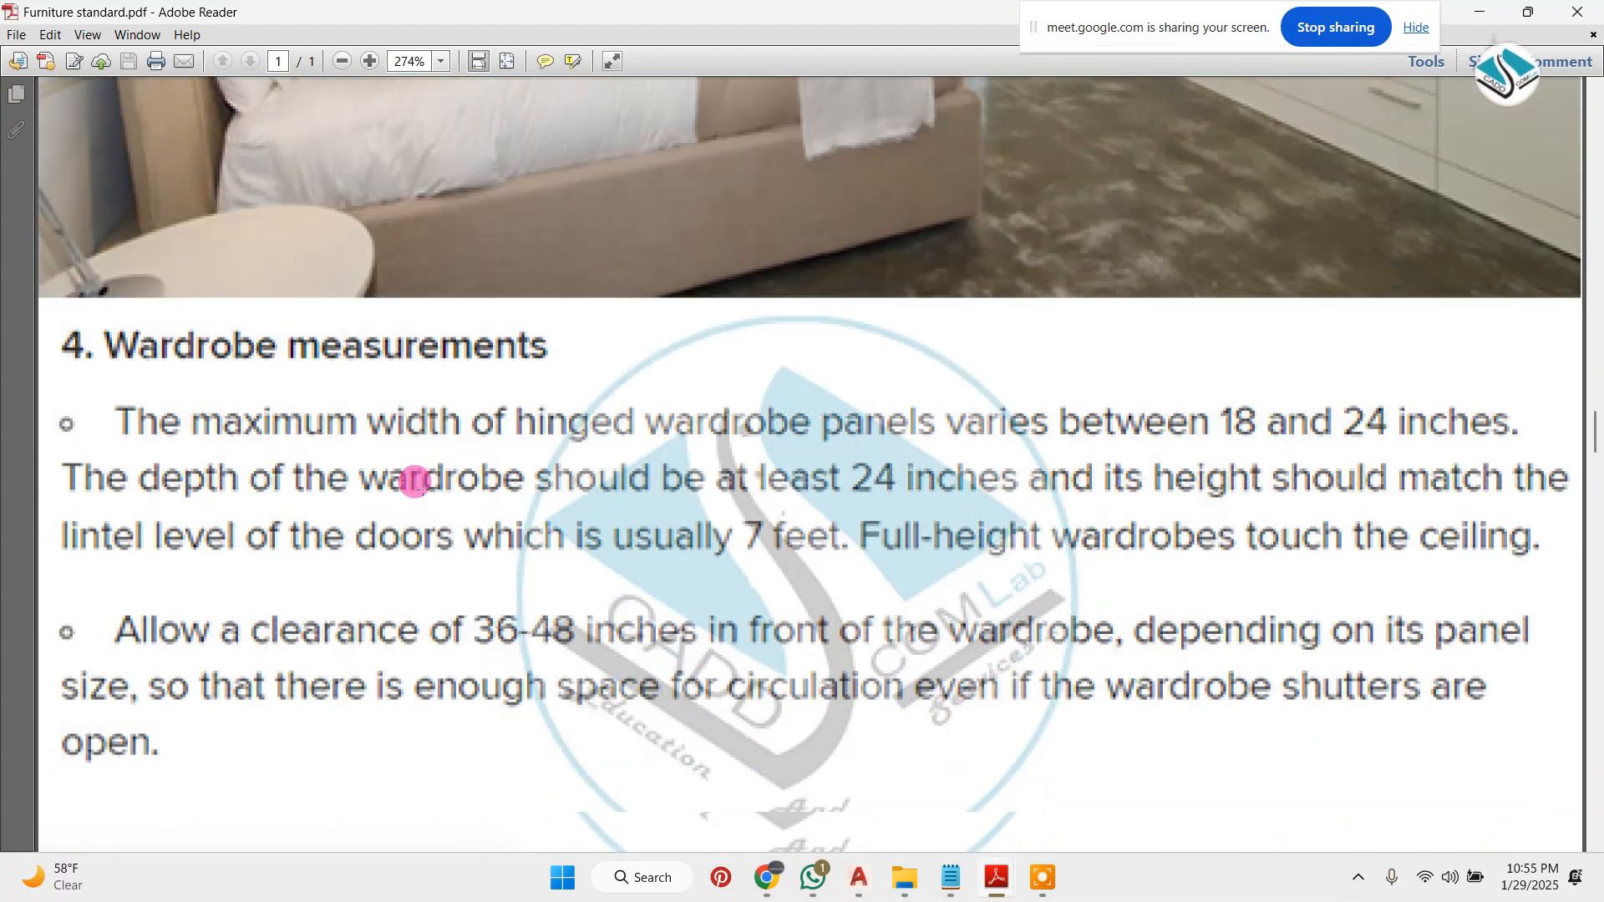
pyautogui.scroll(-1, 415, 482)
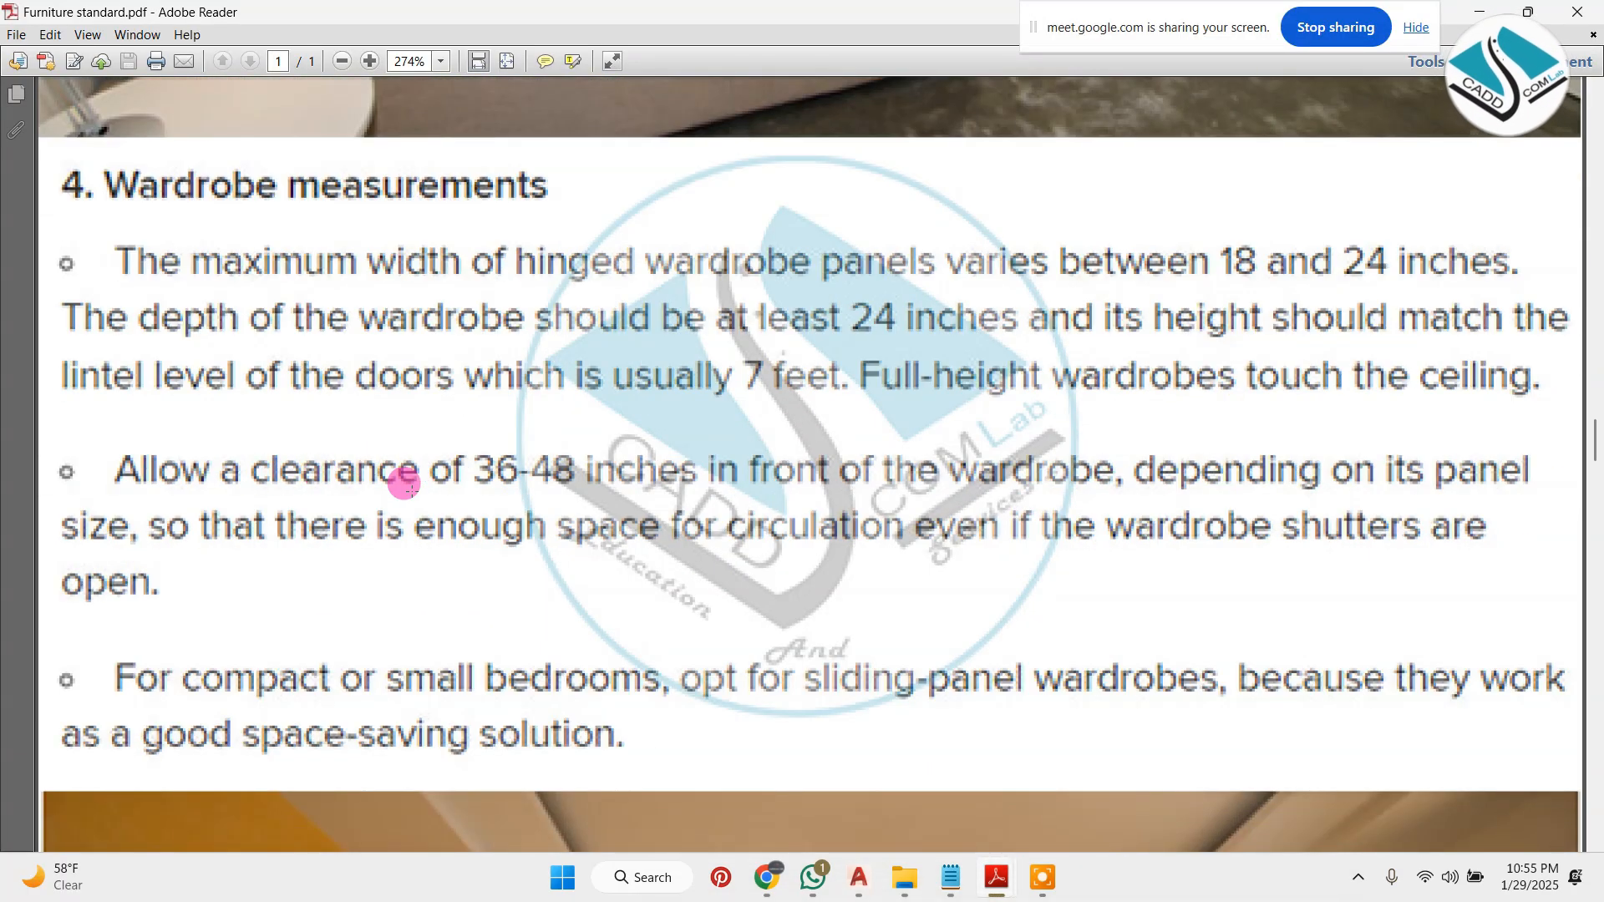
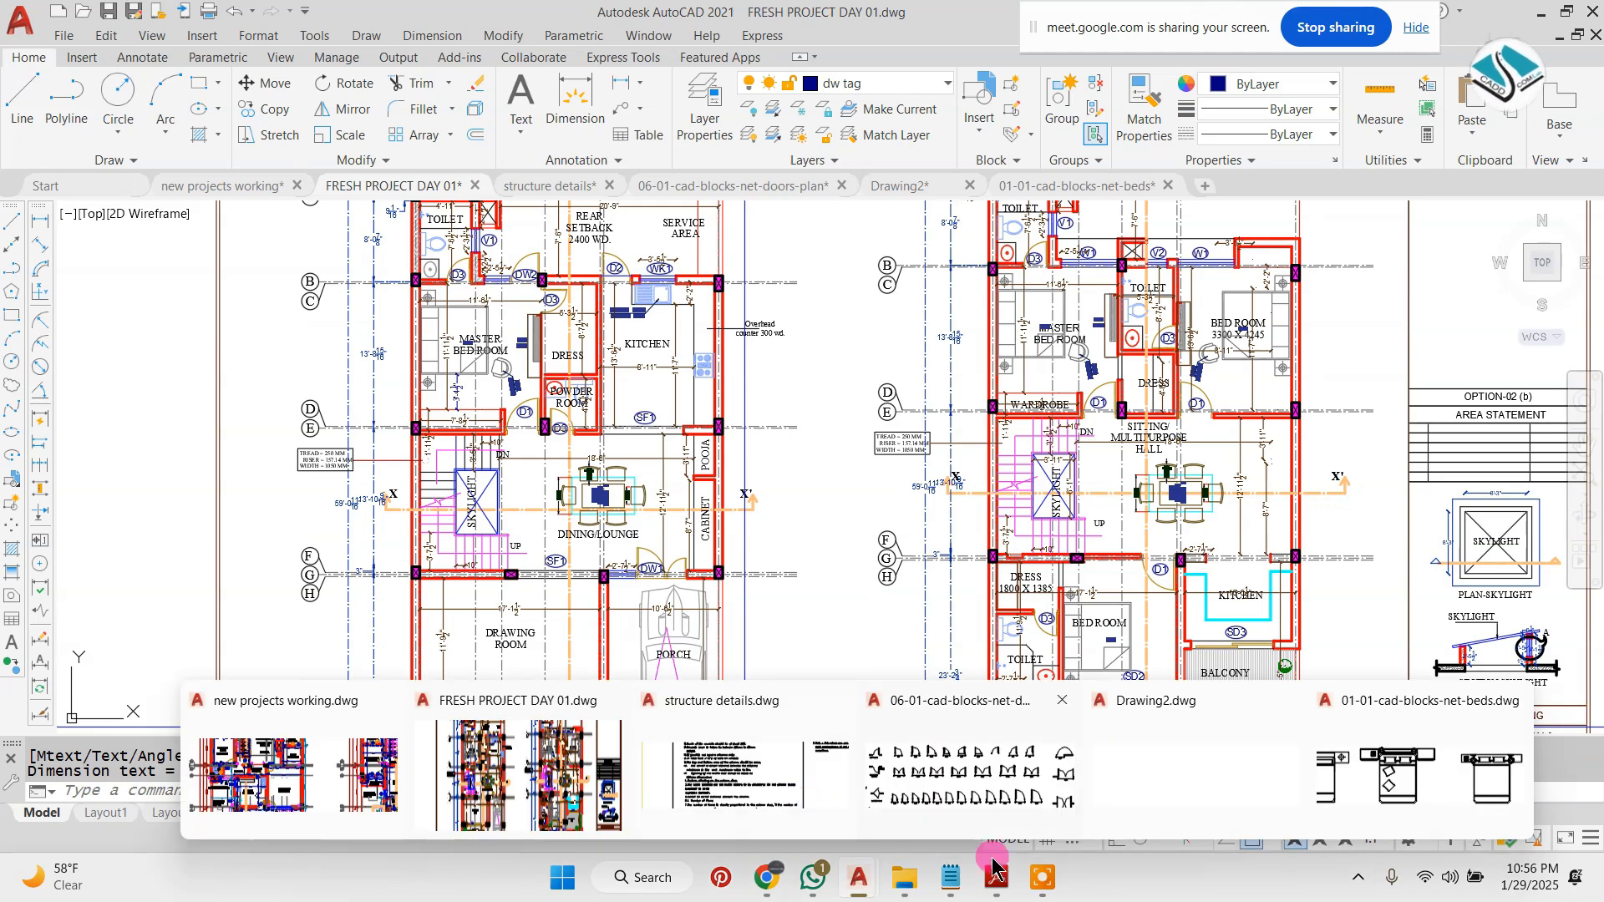
# - Outline the ground and first floor plans in AutoCAD with the screen pen, add check marks and a first floor circle, and clear all marks
pyautogui.click(1042, 879)
pyautogui.scroll(-2, 619, 472)
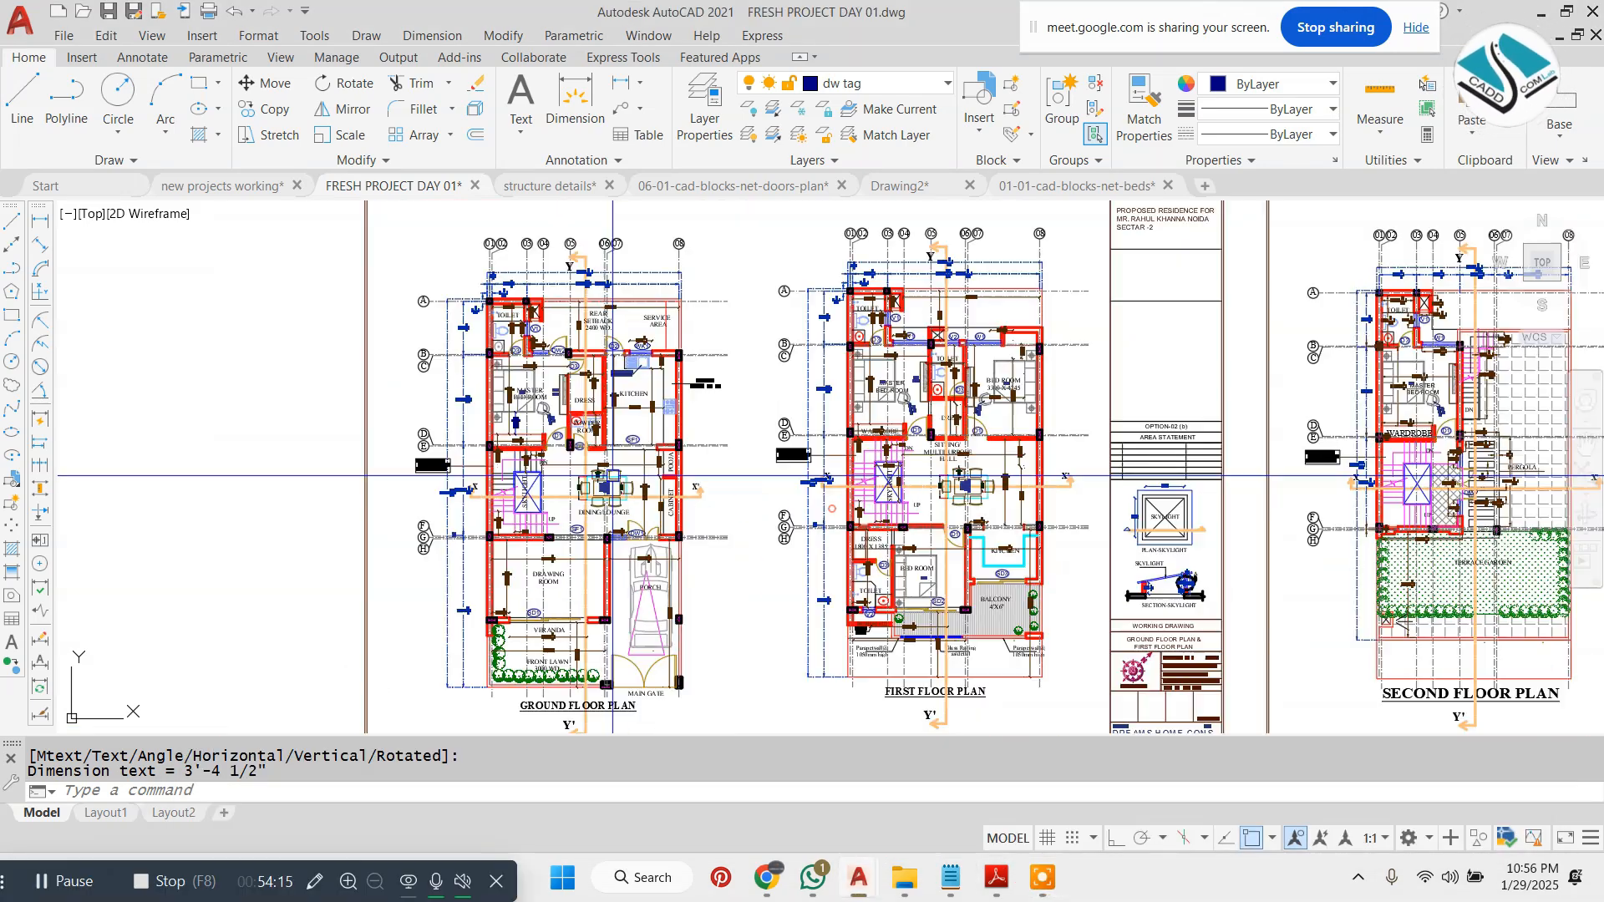
pyautogui.moveTo(660, 453)
pyautogui.mouseDown(button='middle')
pyautogui.moveTo(588, 477)
pyautogui.moveTo(573, 427)
pyautogui.mouseUp(button='middle')
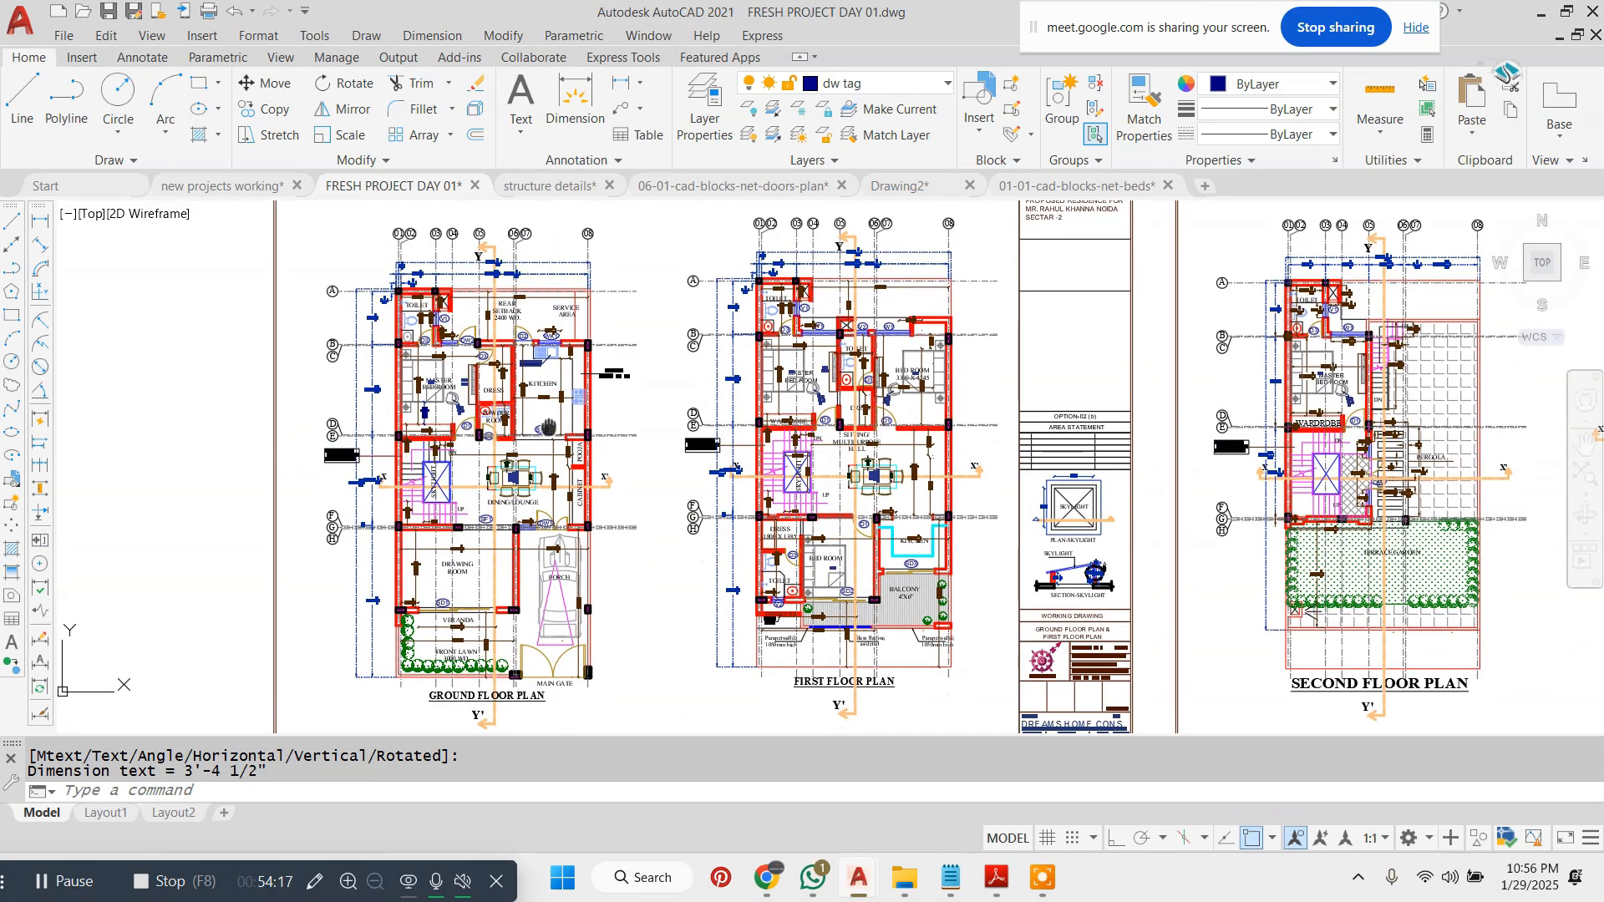
pyautogui.click(314, 882)
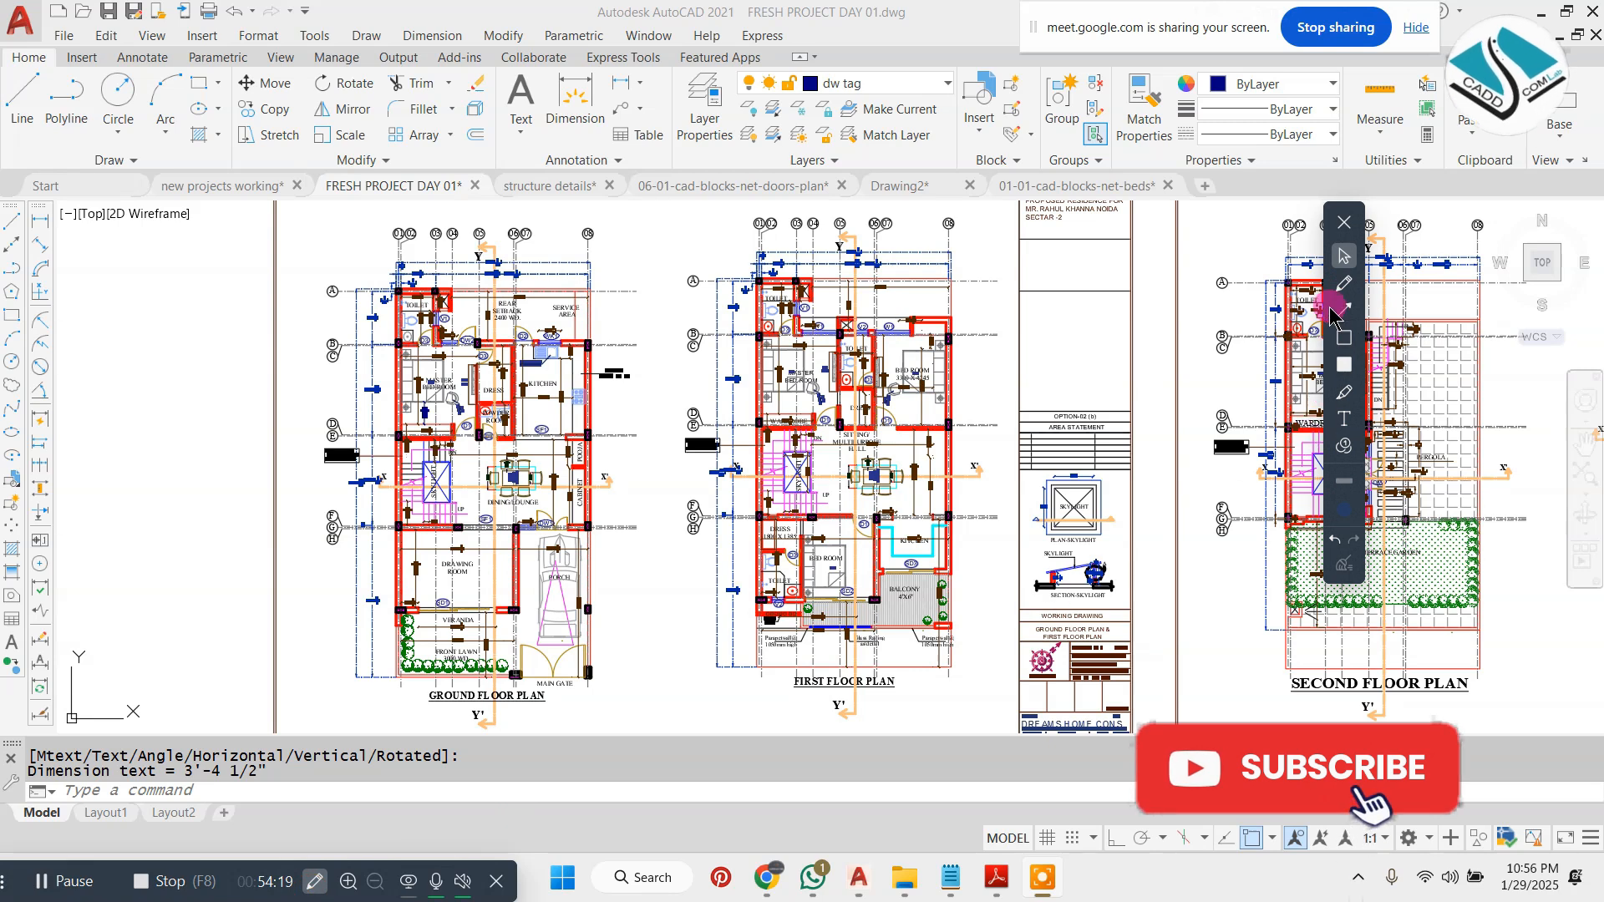
pyautogui.moveTo(1011, 201)
pyautogui.mouseDown()
pyautogui.moveTo(318, 194)
pyautogui.moveTo(305, 534)
pyautogui.moveTo(401, 726)
pyautogui.moveTo(902, 731)
pyautogui.moveTo(995, 576)
pyautogui.moveTo(989, 201)
pyautogui.mouseUp()
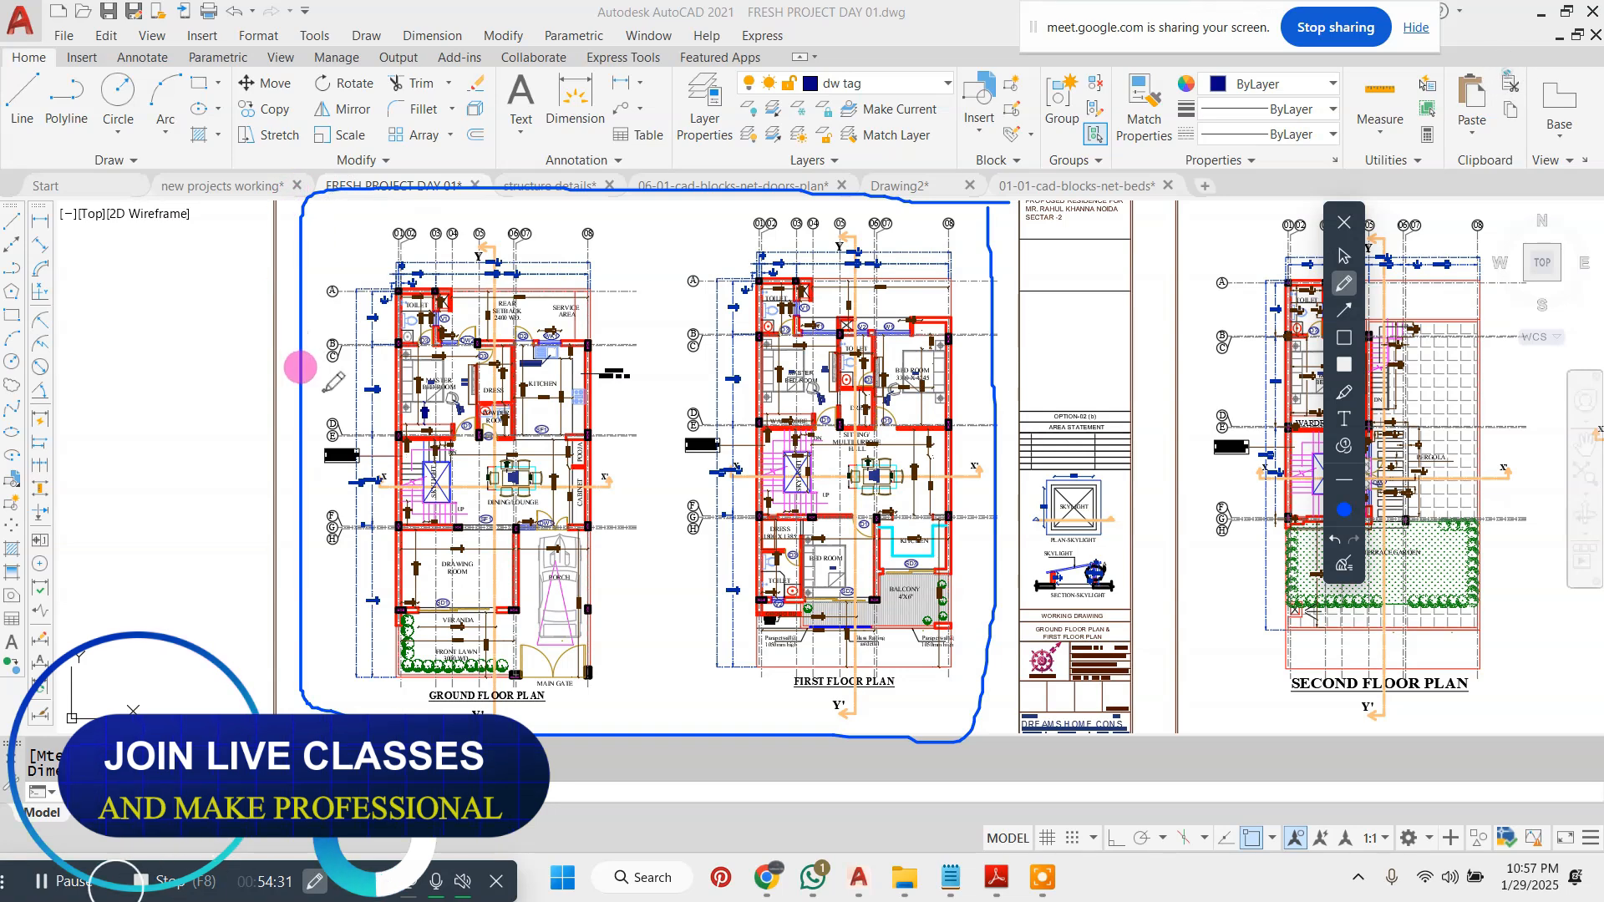
pyautogui.moveTo(109, 405); pyautogui.dragTo(616, 268)
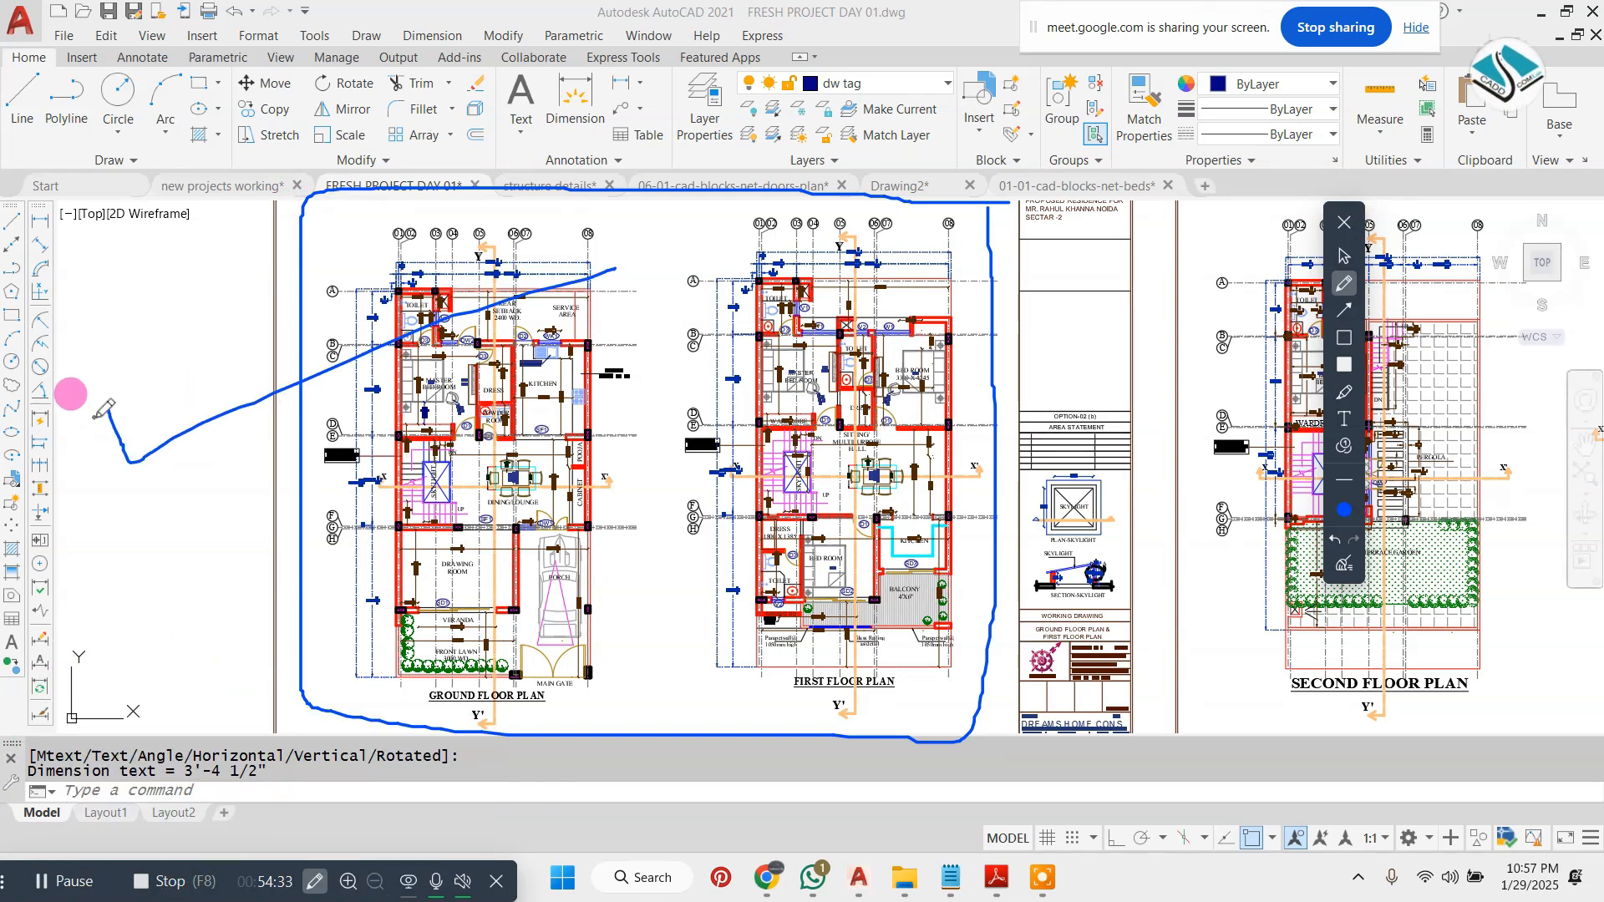
pyautogui.moveTo(72, 416); pyautogui.dragTo(292, 438)
pyautogui.moveTo(450, 381); pyautogui.dragTo(660, 312)
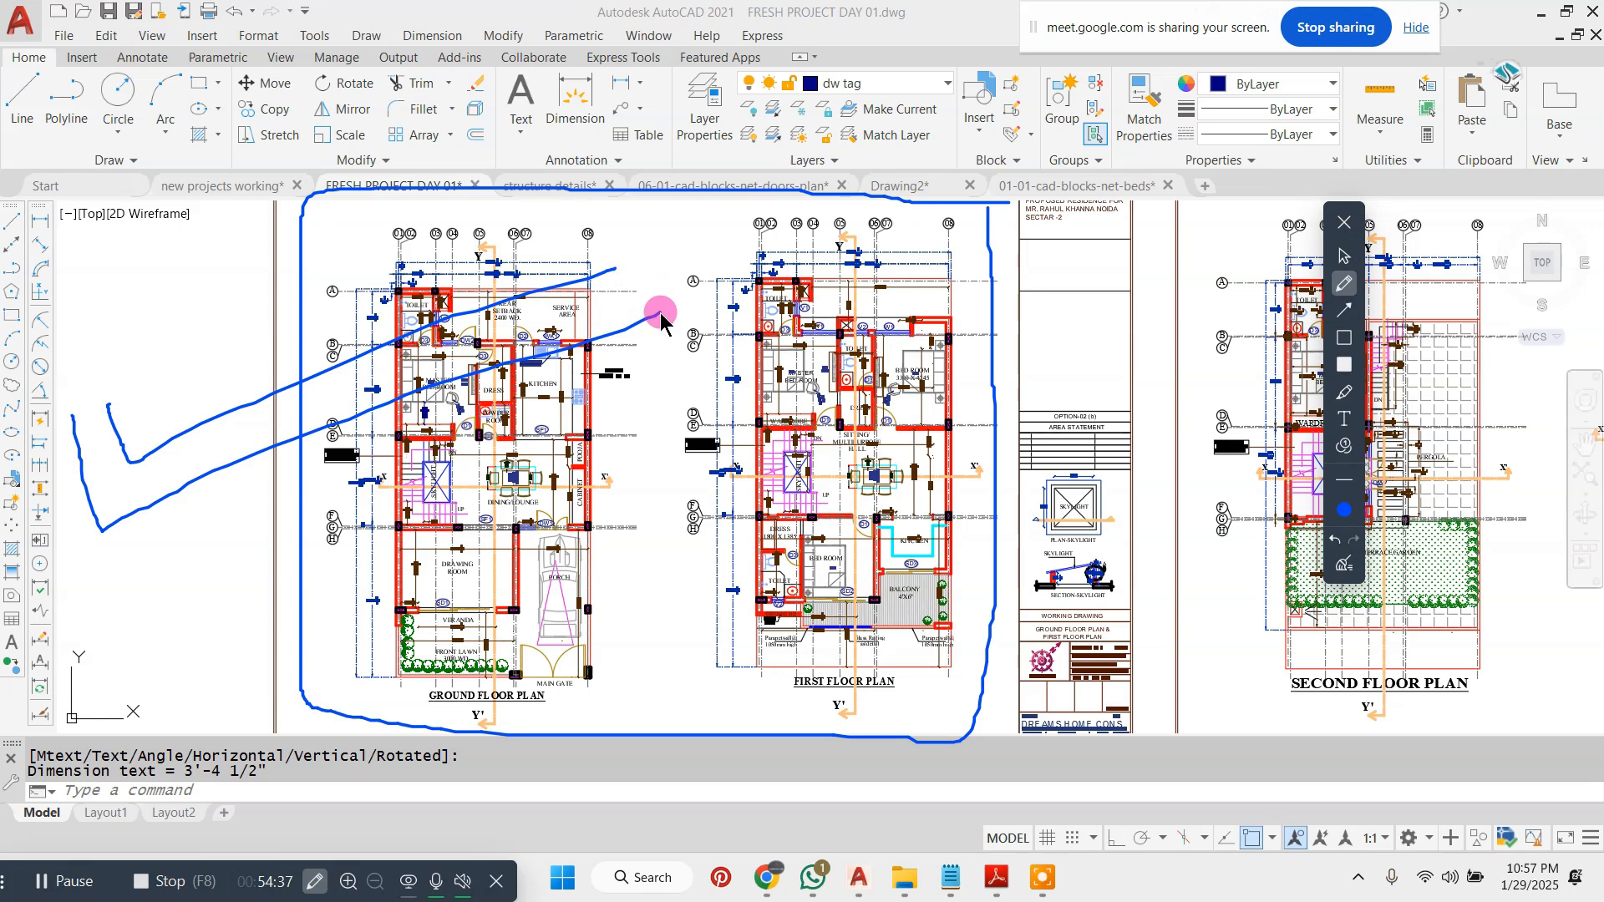
pyautogui.moveTo(689, 408); pyautogui.dragTo(804, 373)
pyautogui.moveTo(683, 485); pyautogui.dragTo(714, 377)
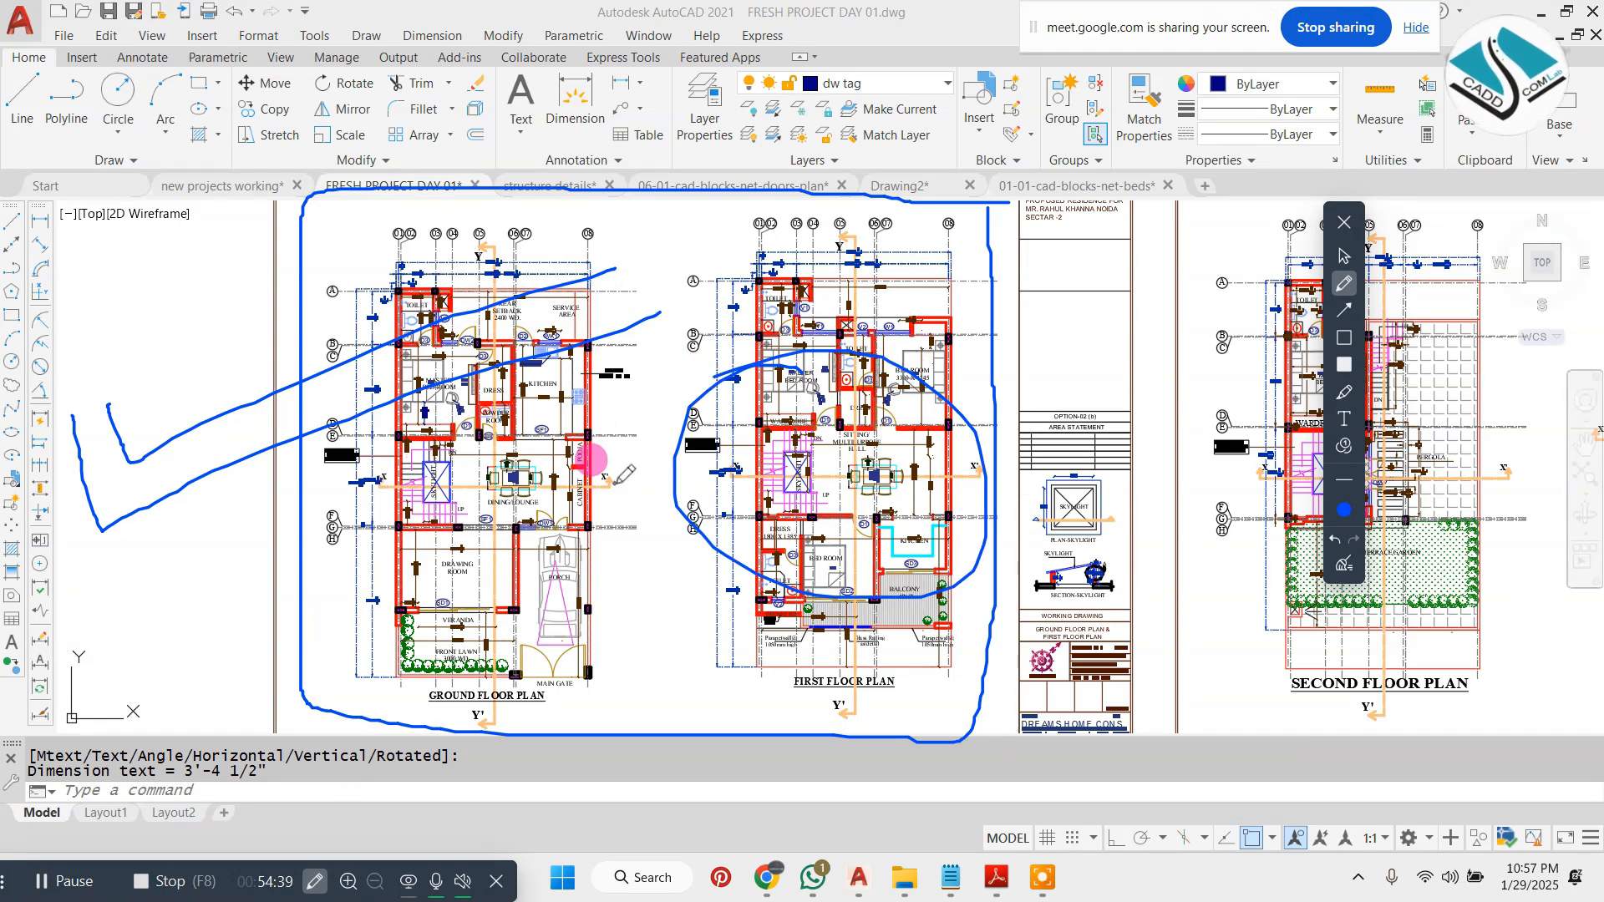
pyautogui.click(1341, 568)
pyautogui.moveTo(605, 294)
pyautogui.mouseDown()
pyautogui.moveTo(301, 385)
pyautogui.moveTo(606, 299)
pyautogui.mouseUp()
pyautogui.click(1344, 564)
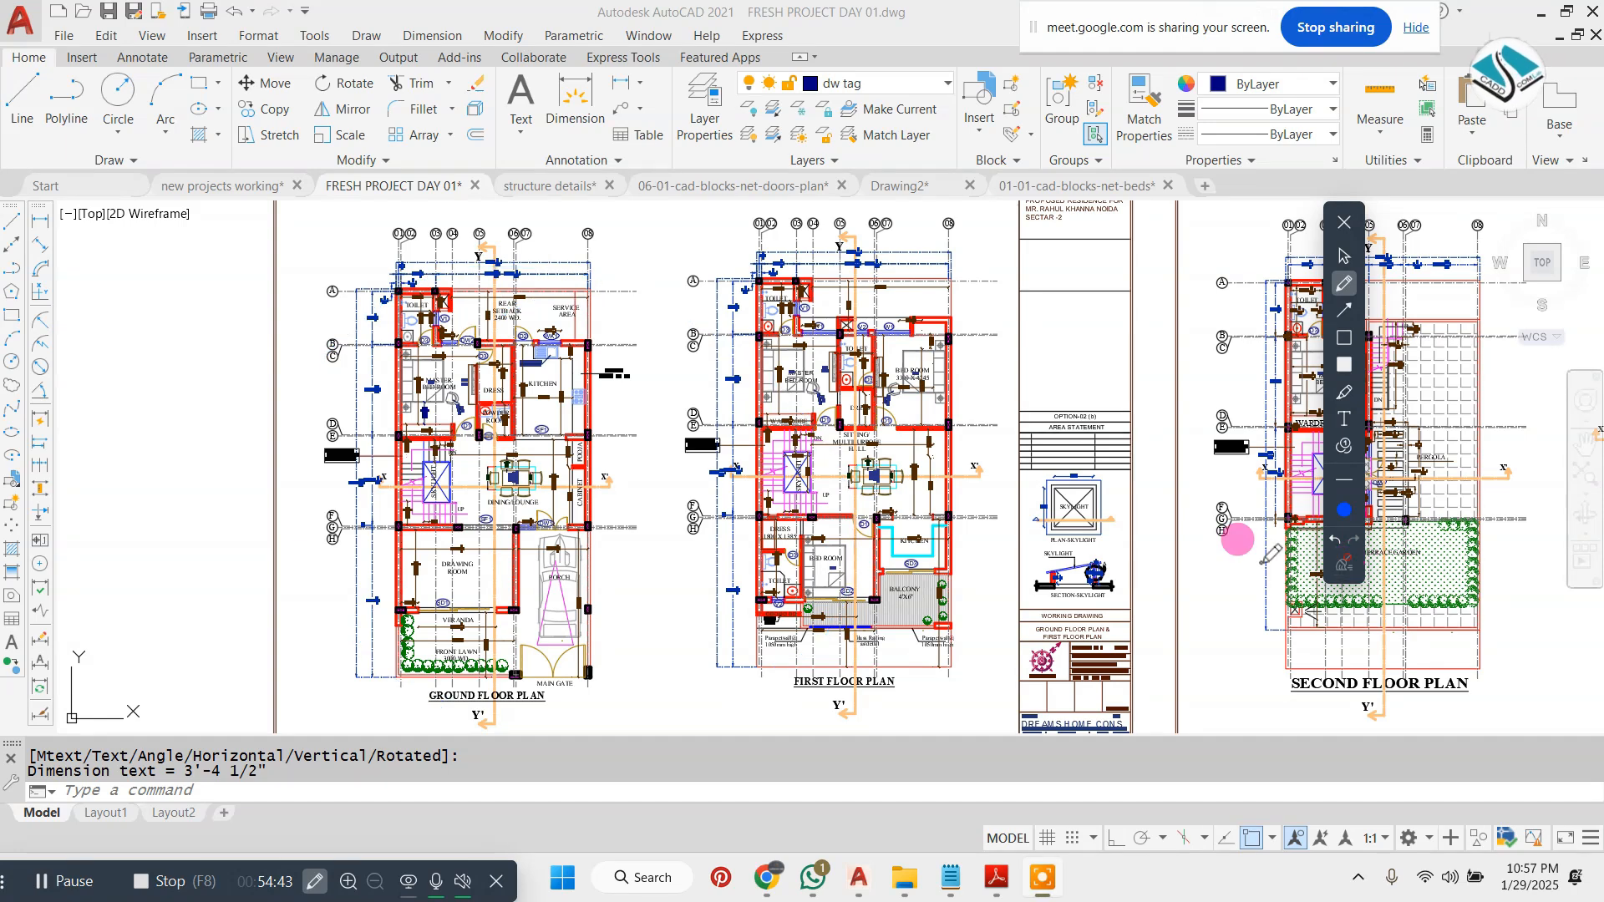
# - Circle the ground floor plan and the adjoining first floor area with the screen pen, clearing the marks after each pass
pyautogui.moveTo(634, 242); pyautogui.dragTo(292, 501)
pyautogui.moveTo(443, 652); pyautogui.dragTo(369, 340)
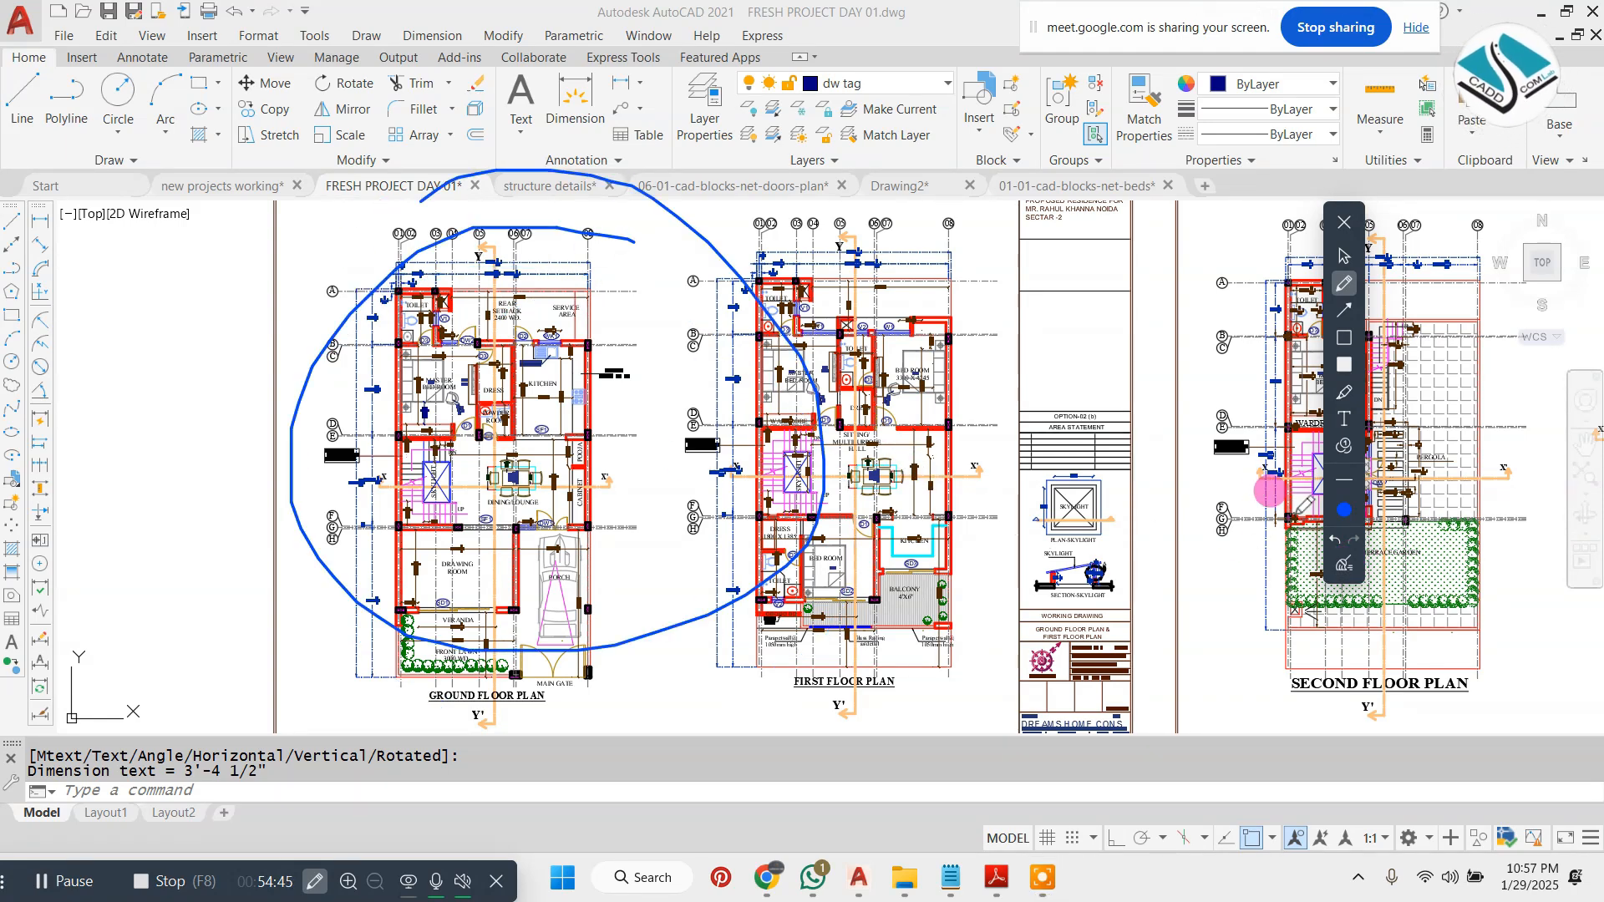
pyautogui.click(1344, 564)
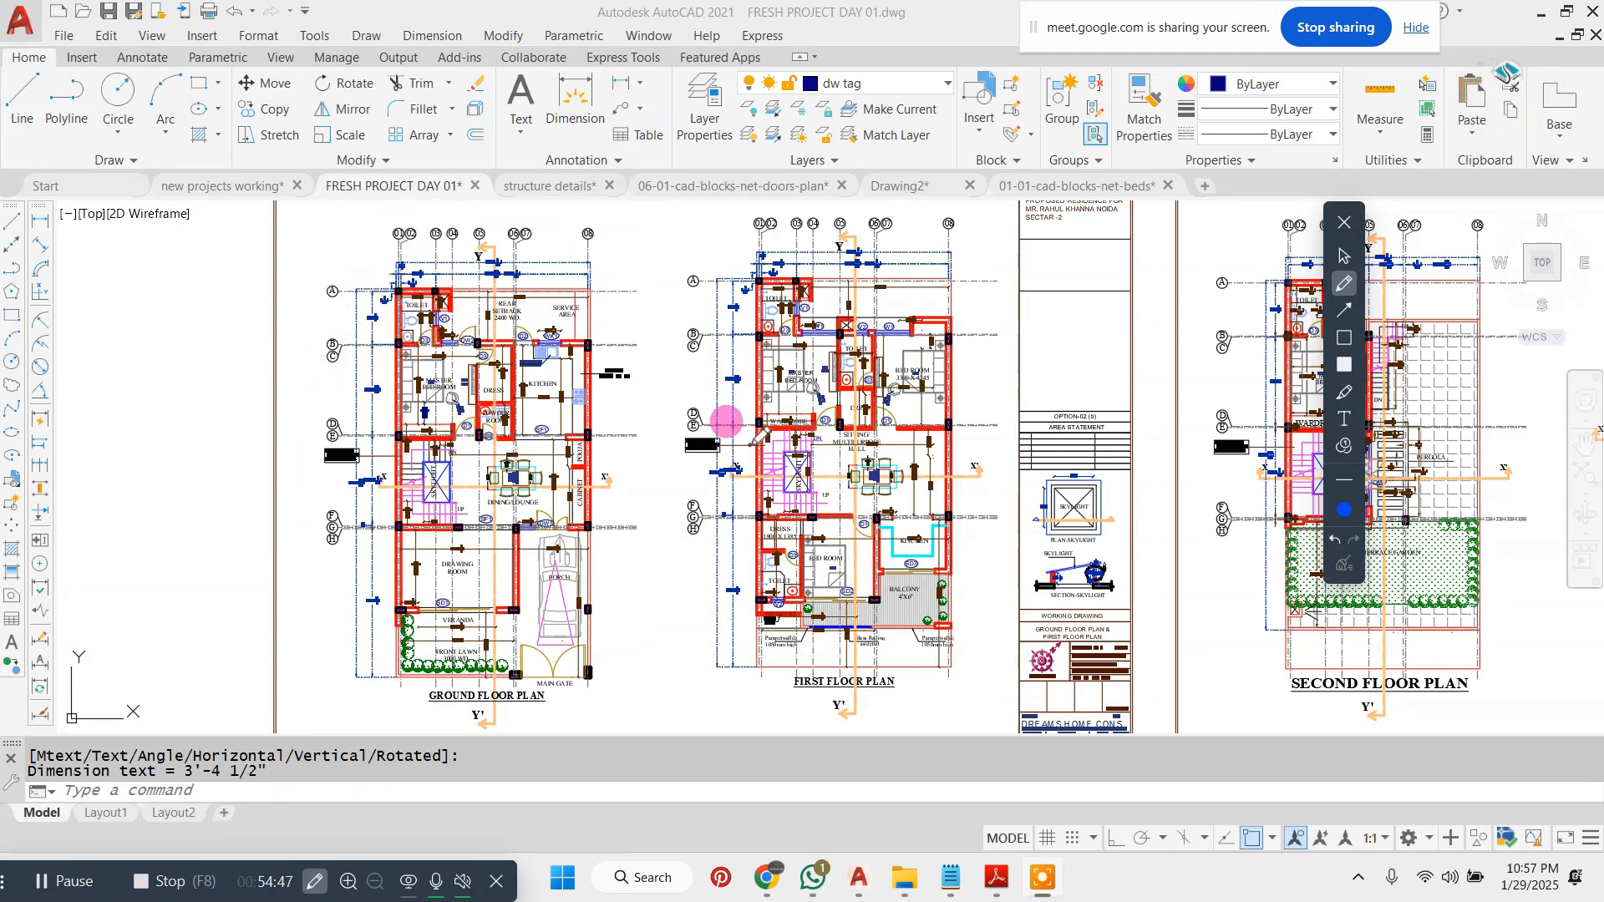
pyautogui.moveTo(727, 433)
pyautogui.mouseDown()
pyautogui.moveTo(398, 327)
pyautogui.moveTo(338, 248)
pyautogui.mouseUp()
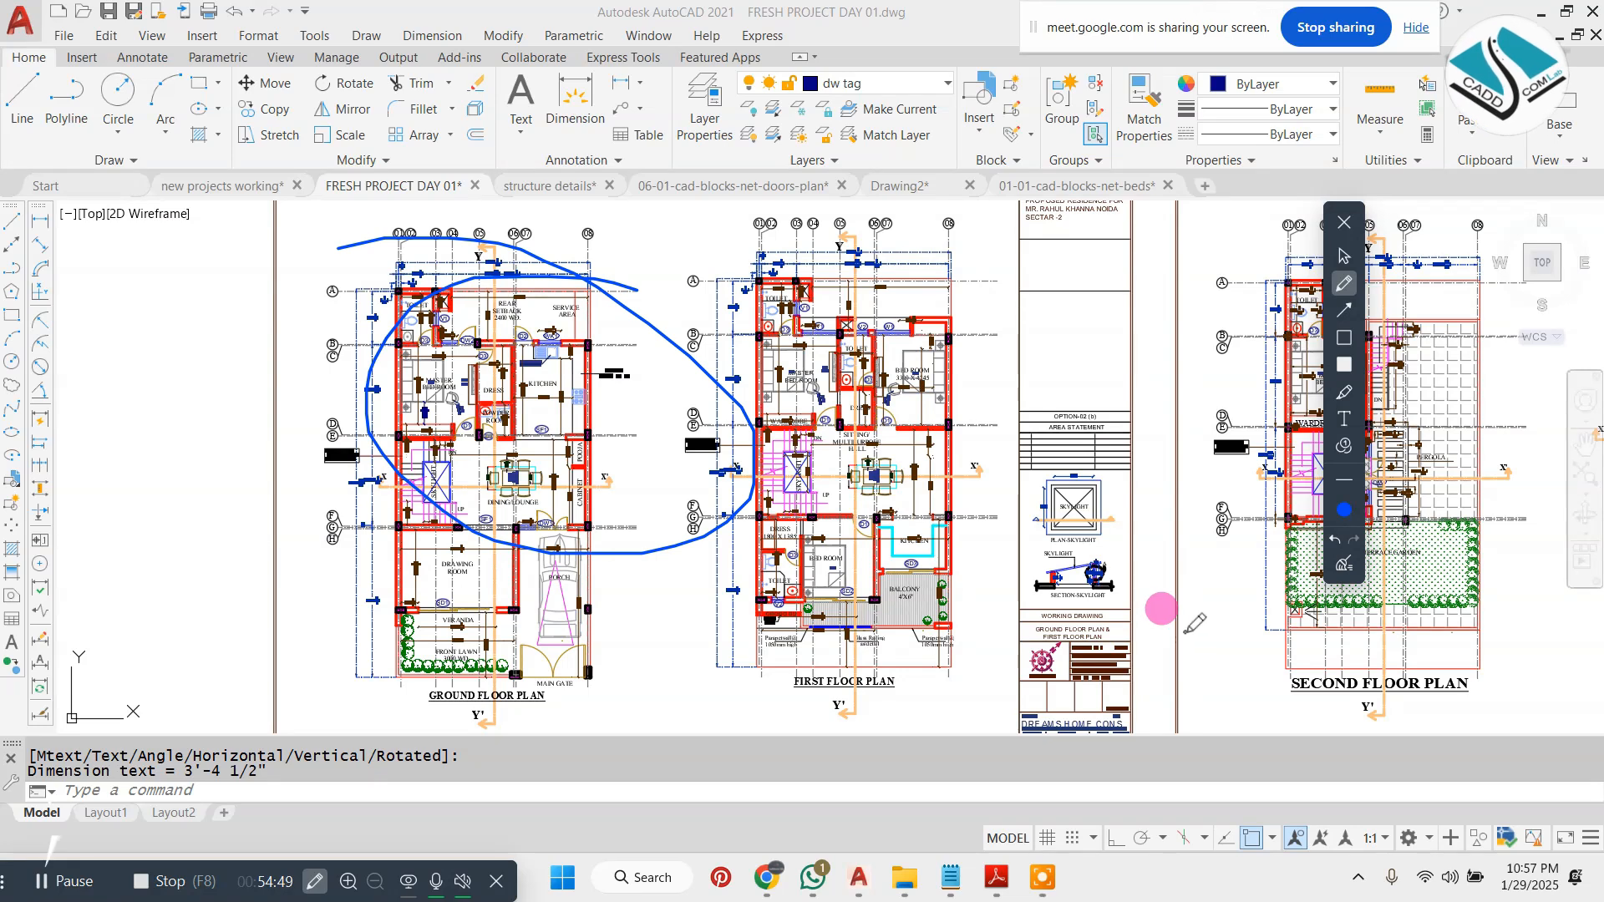
pyautogui.click(1344, 563)
pyautogui.moveTo(355, 393); pyautogui.dragTo(682, 318)
pyautogui.moveTo(396, 575); pyautogui.dragTo(361, 269)
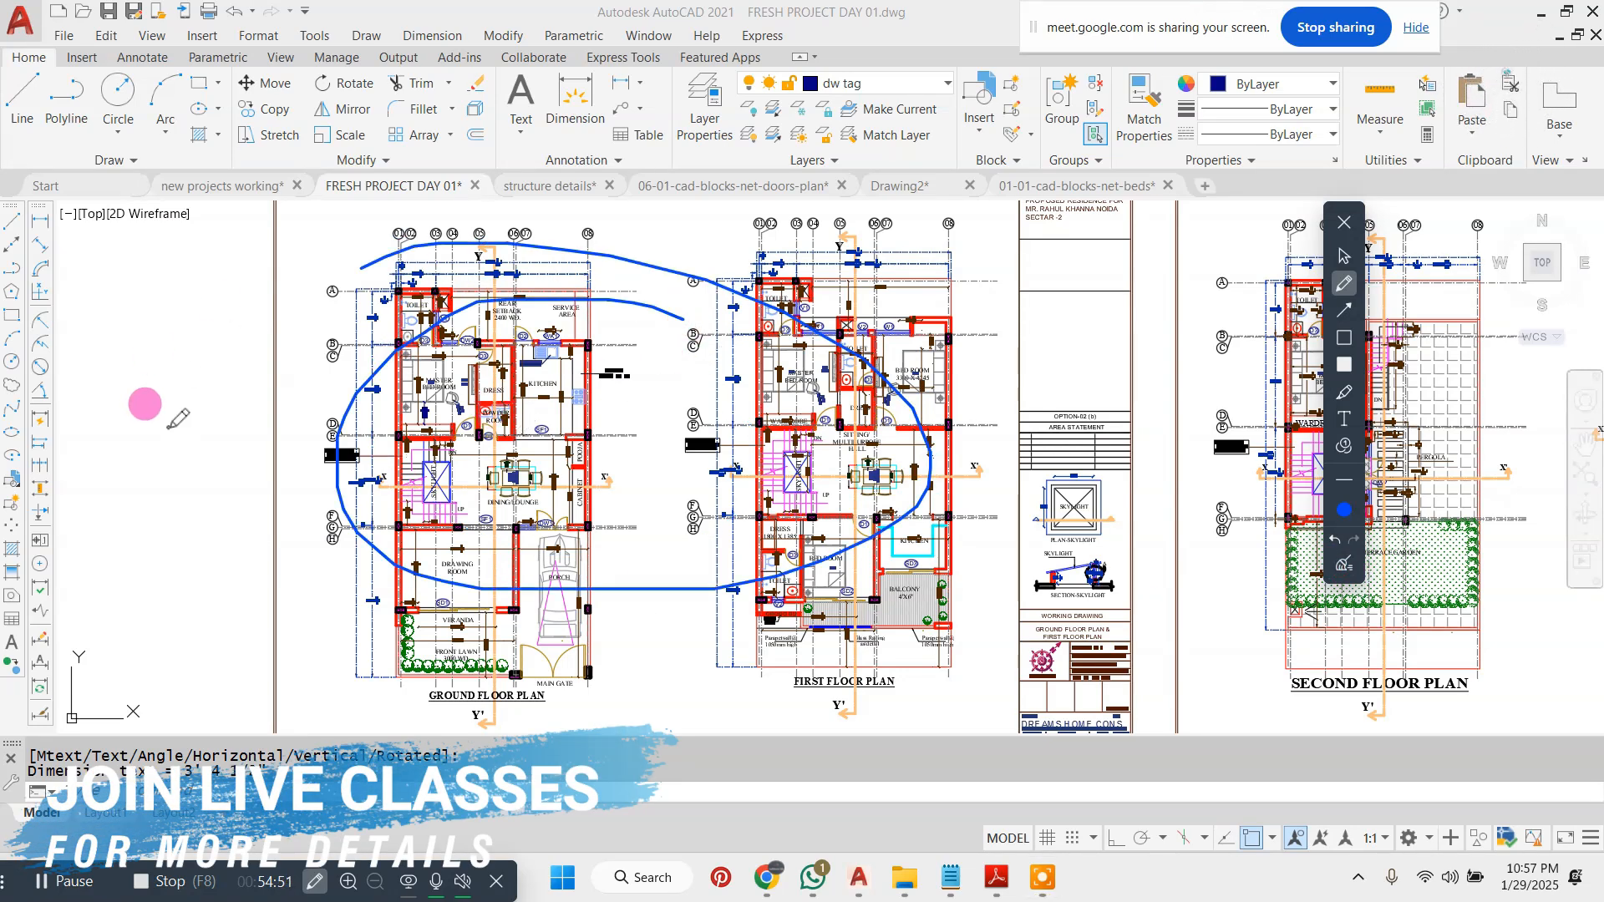
pyautogui.click(1347, 562)
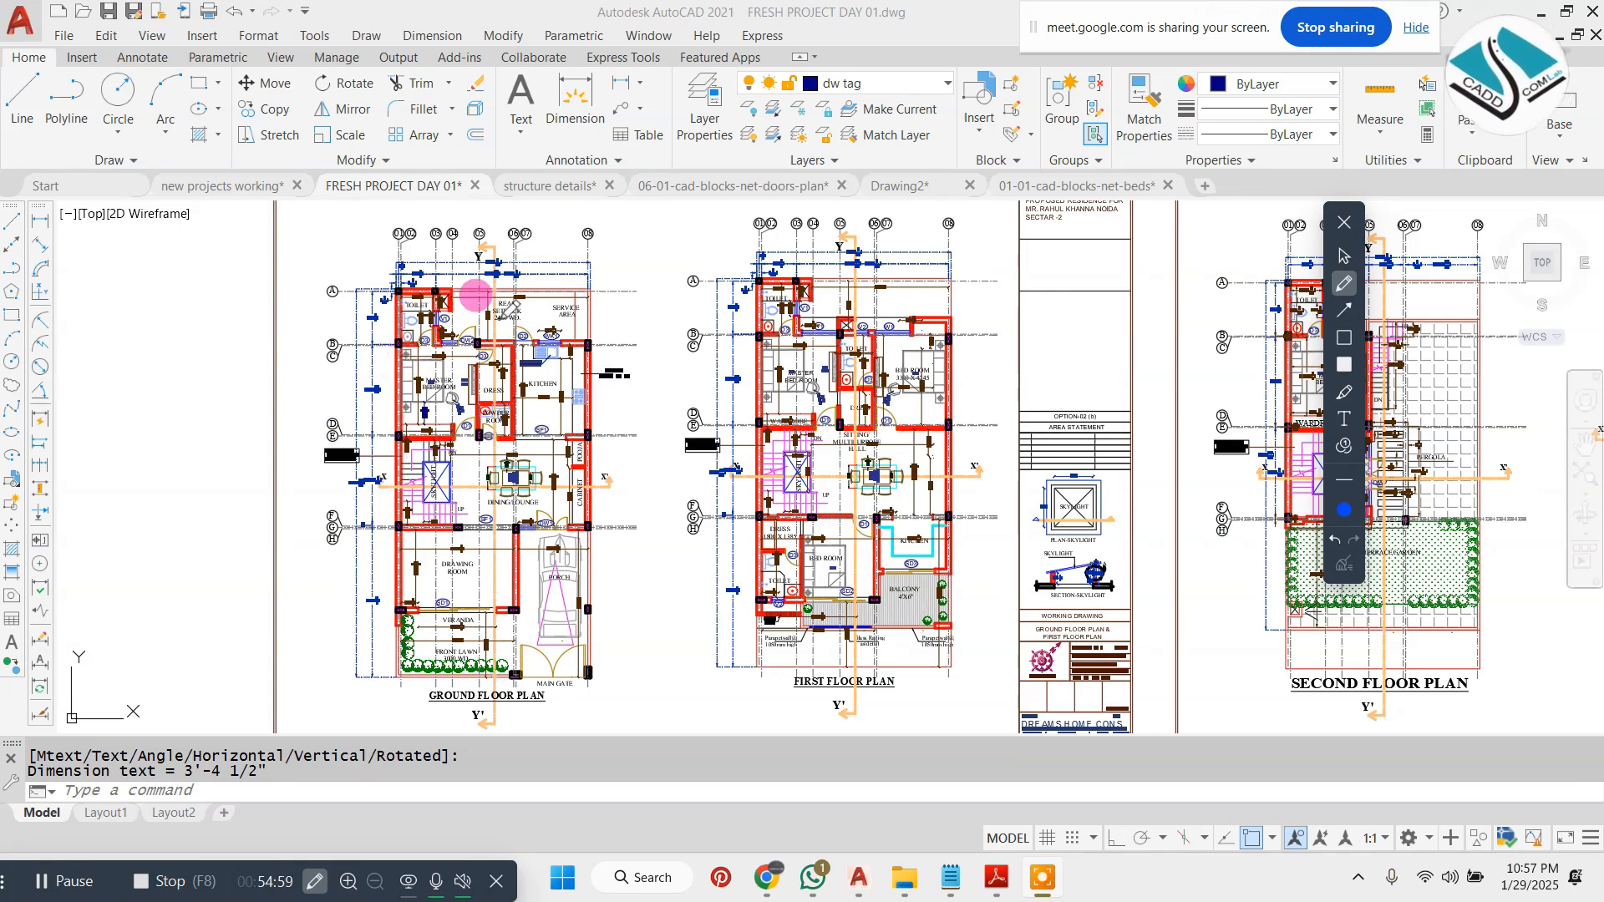
# - Frame the ground and first floor plans together with the screen pen, clear the frame, and close the pen tools
pyautogui.moveTo(322, 231)
pyautogui.mouseDown()
pyautogui.moveTo(618, 232)
pyautogui.moveTo(1026, 602)
pyautogui.moveTo(434, 610)
pyautogui.moveTo(327, 248)
pyautogui.moveTo(341, 217)
pyautogui.mouseUp()
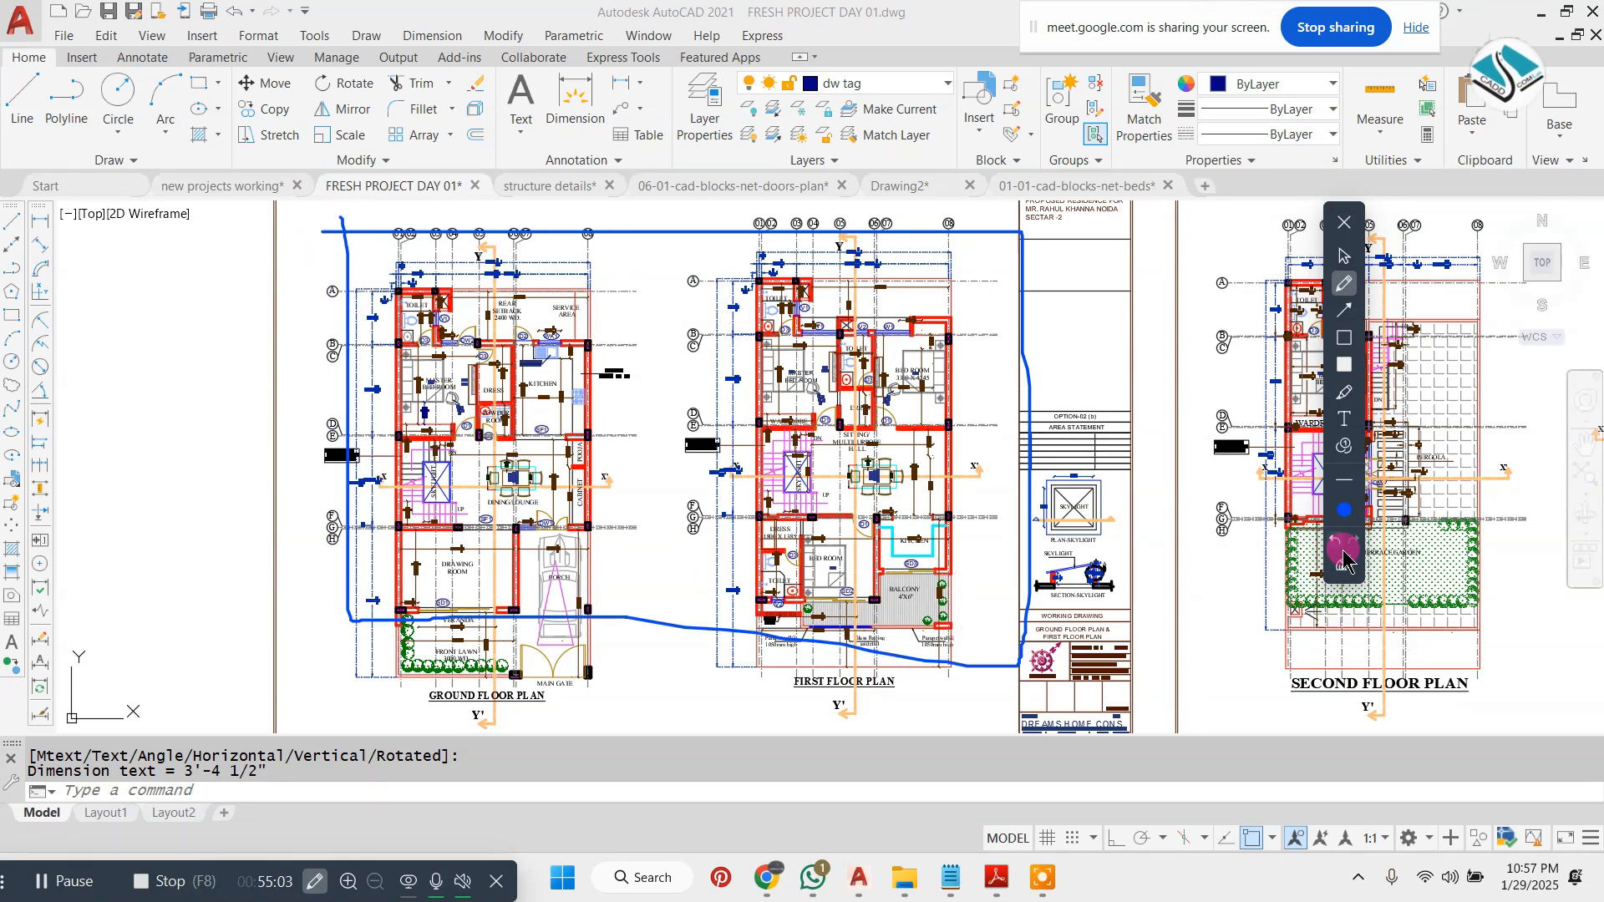
pyautogui.click(1343, 560)
pyautogui.click(1344, 223)
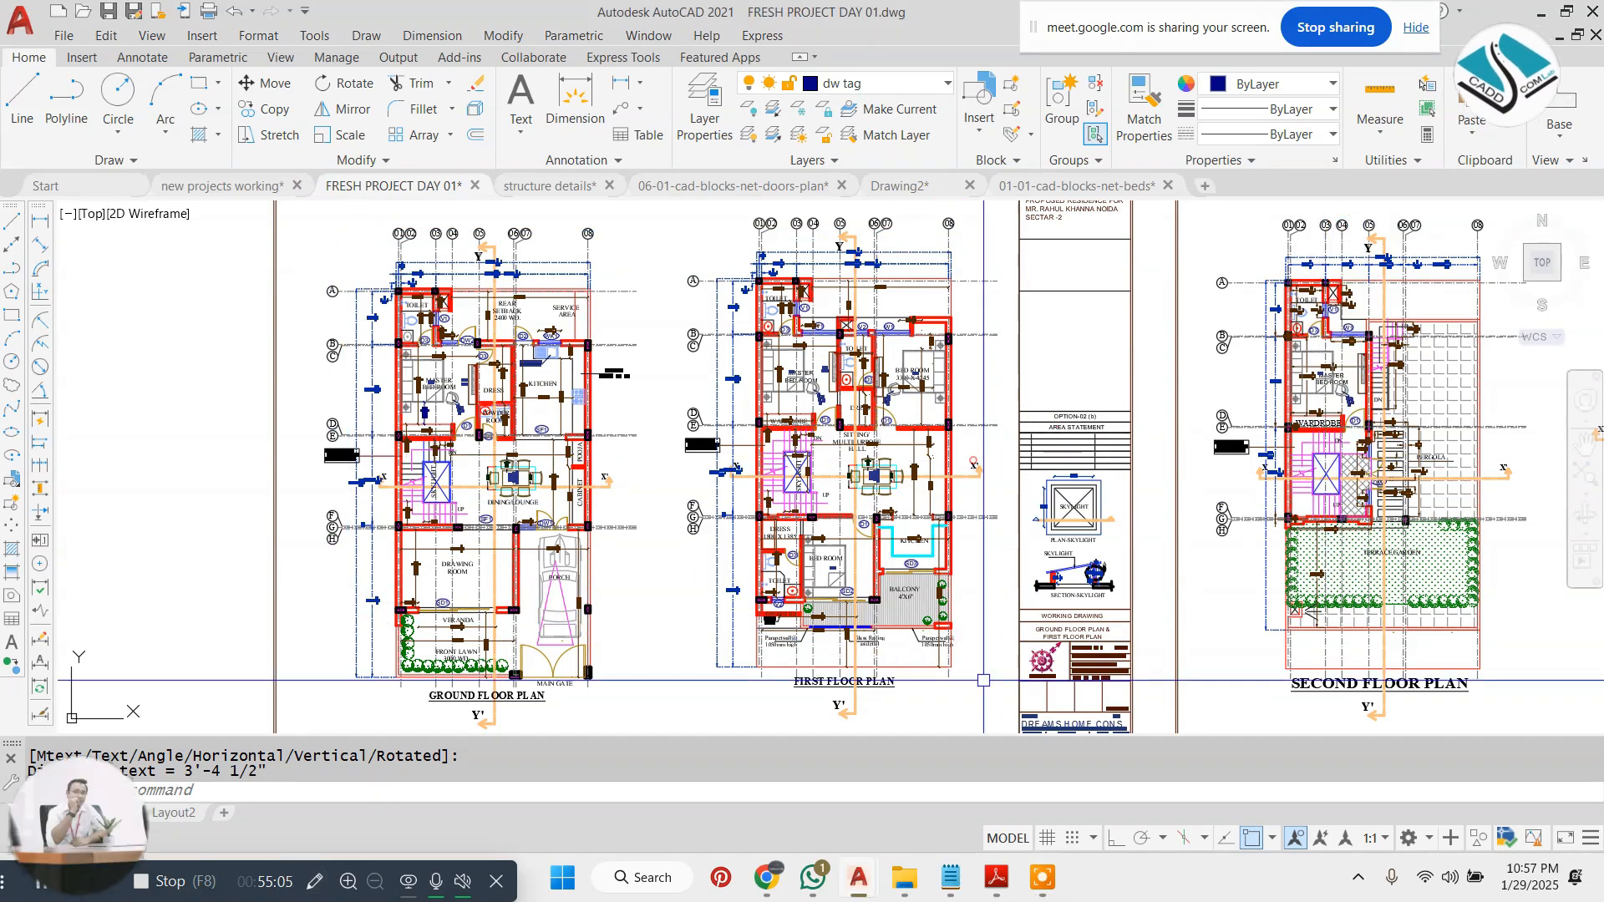
# - Switch to the Notepad notes and add the line "2-(PLANS---)" below the ground and first floor entry
pyautogui.click(951, 876)
pyautogui.click(724, 94)
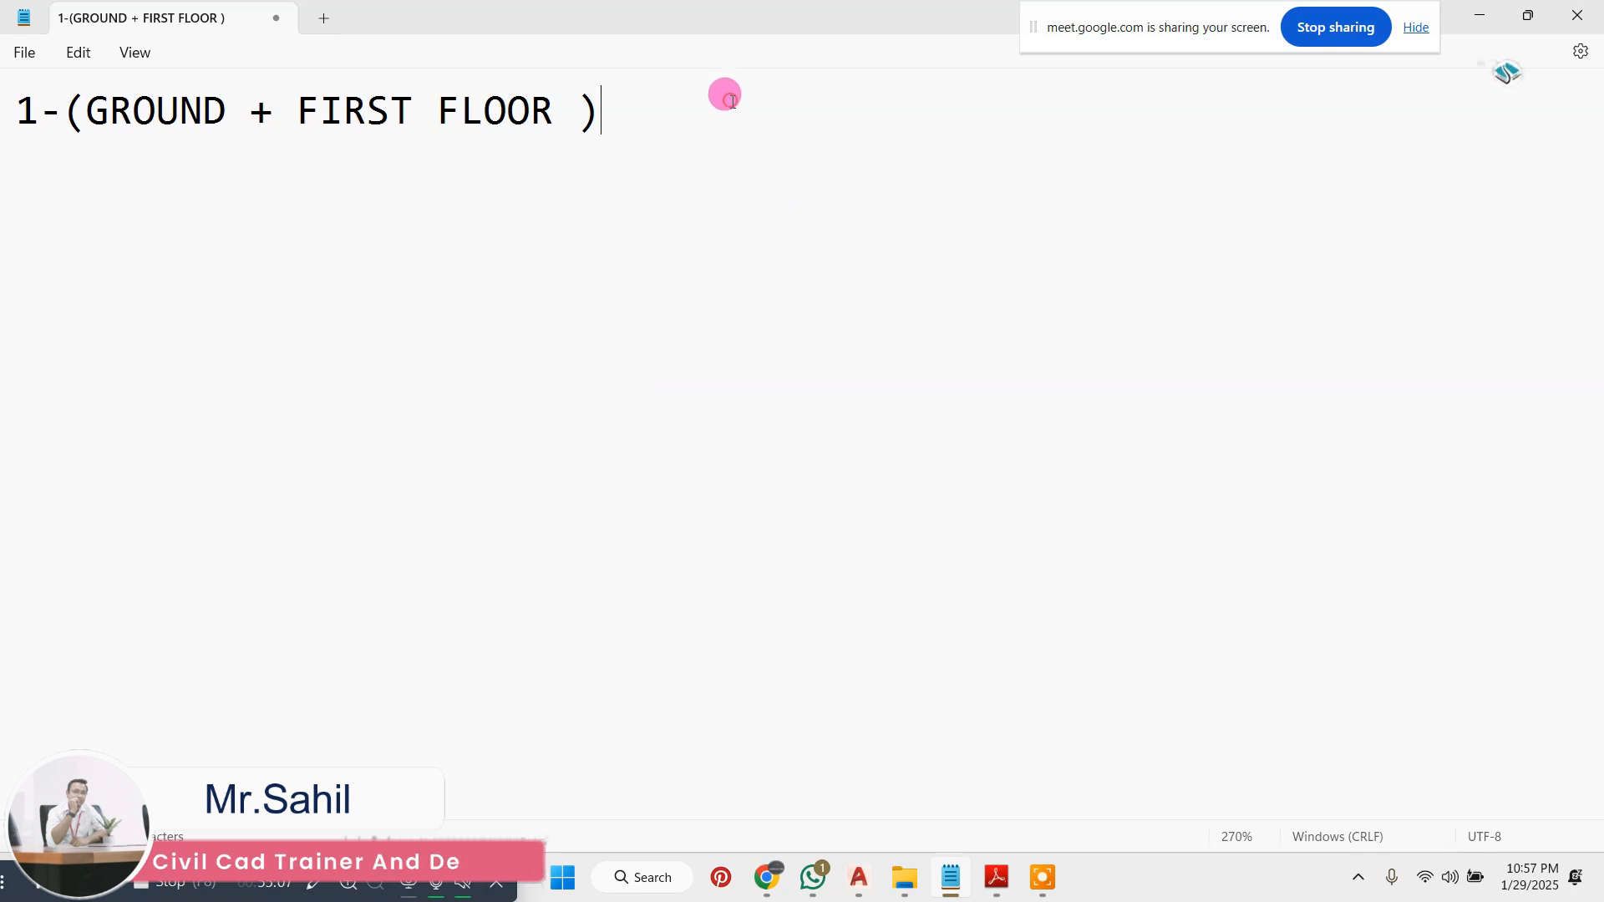
pyautogui.press('Return')
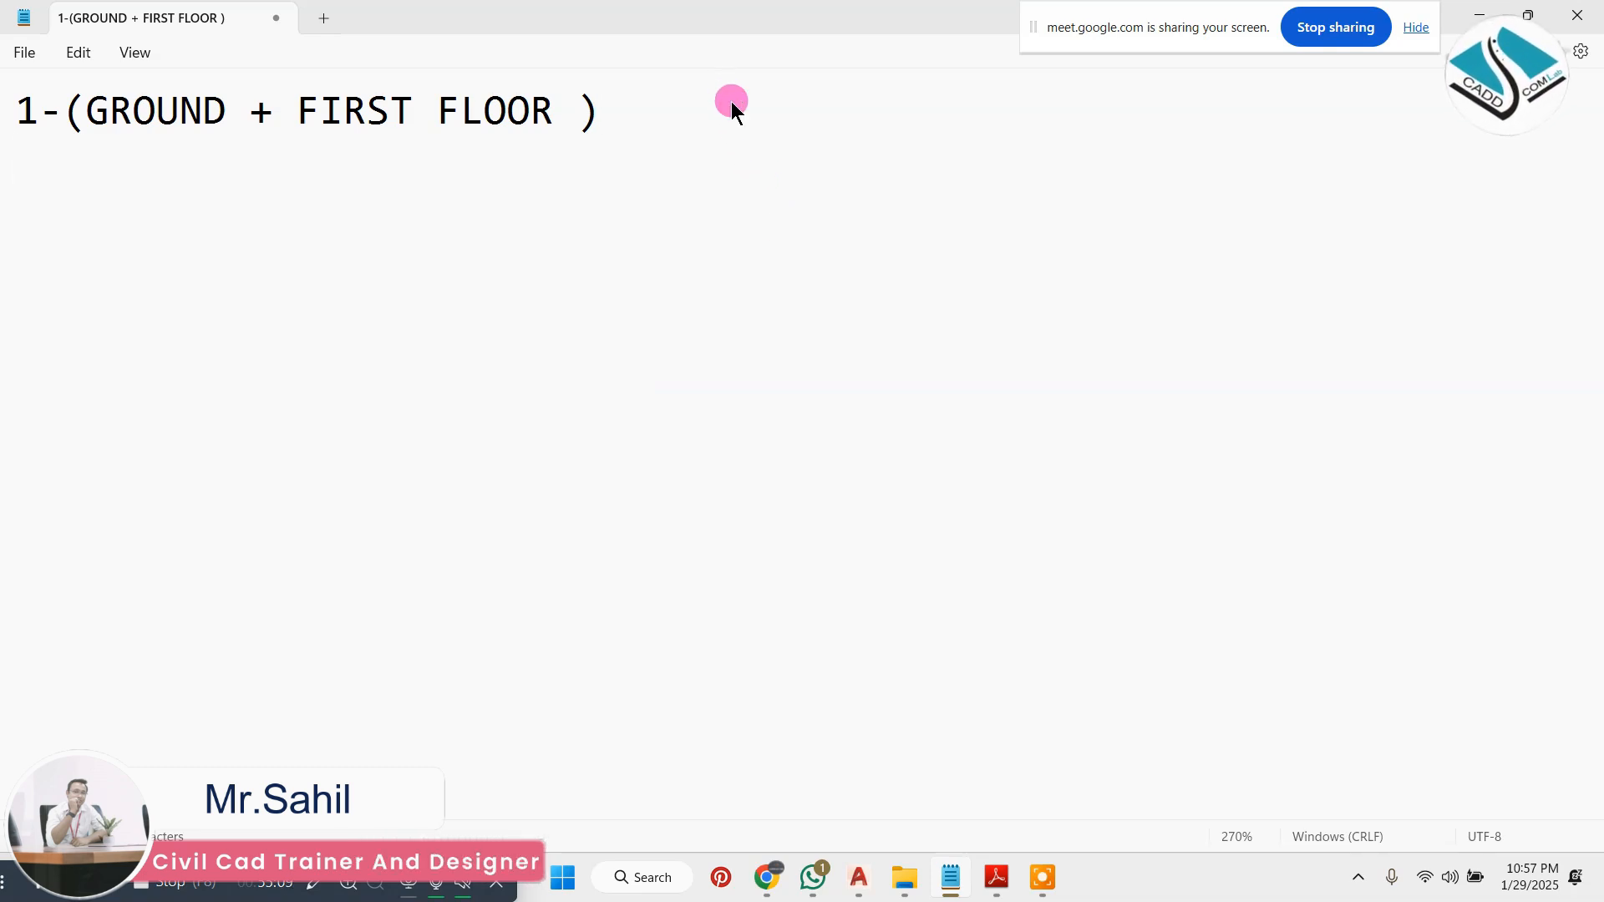
pyautogui.write('2-PL')
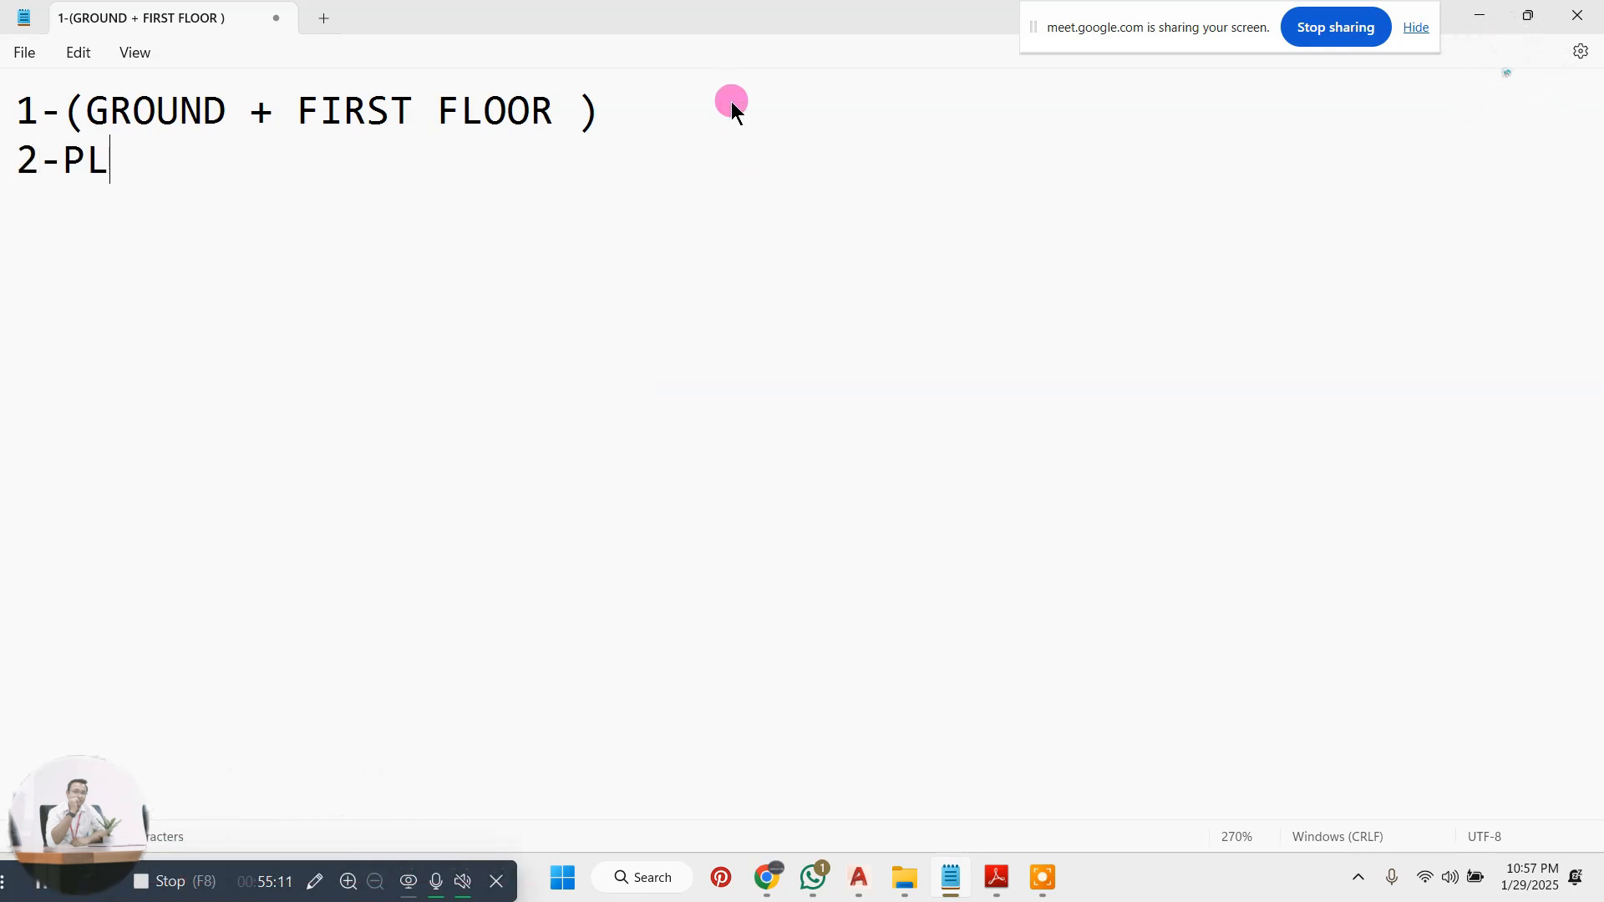
pyautogui.write('ANS ')
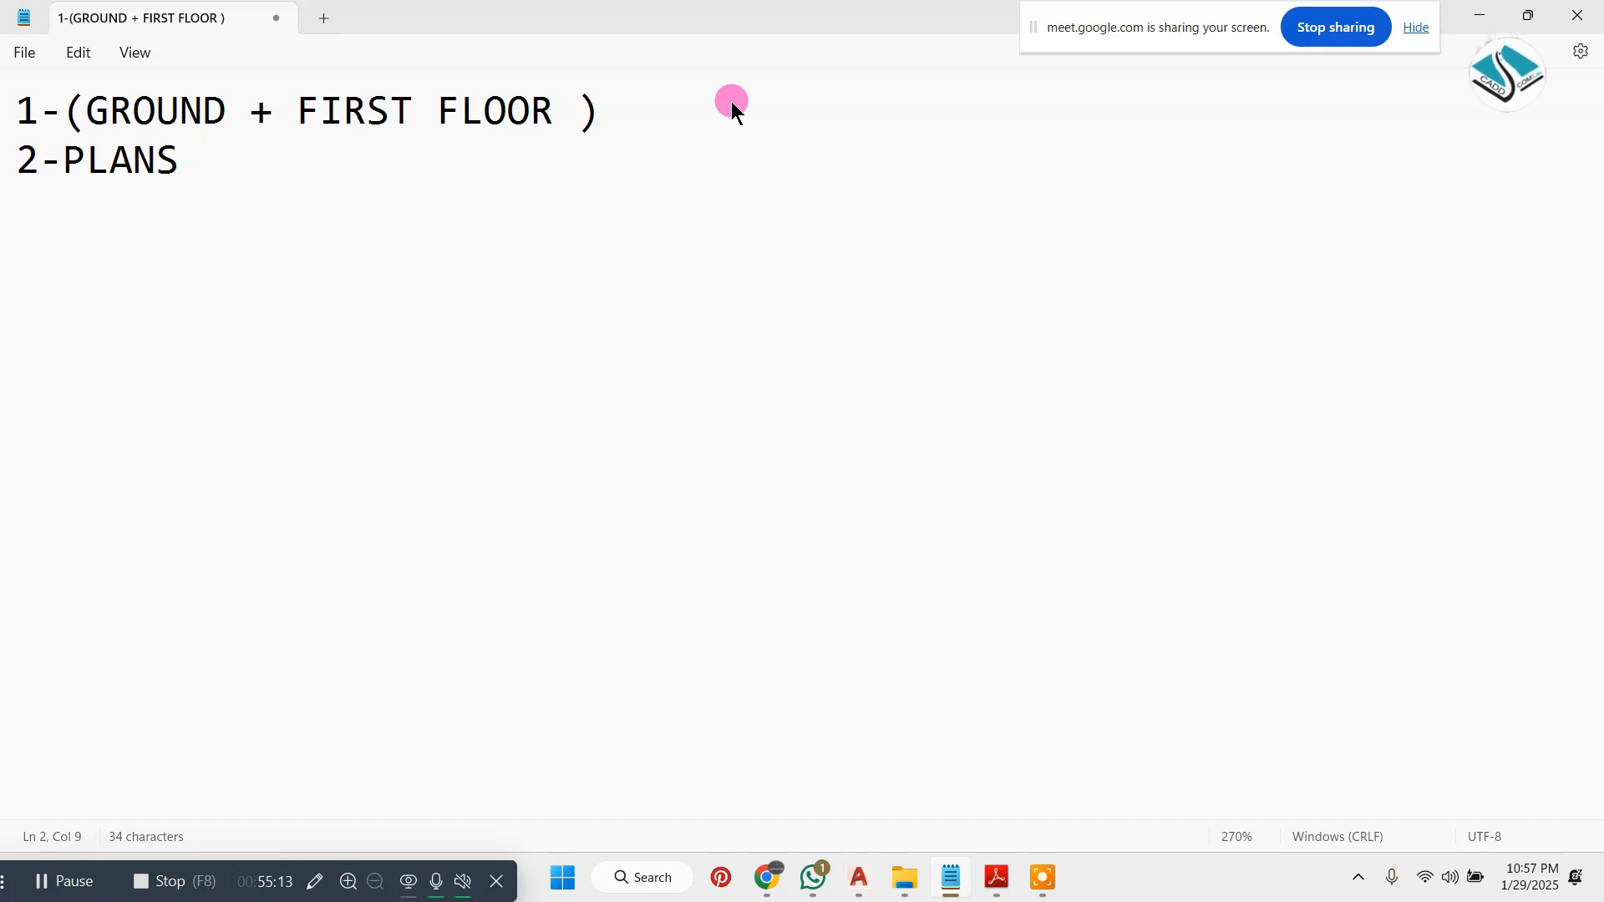
pyautogui.write('---')
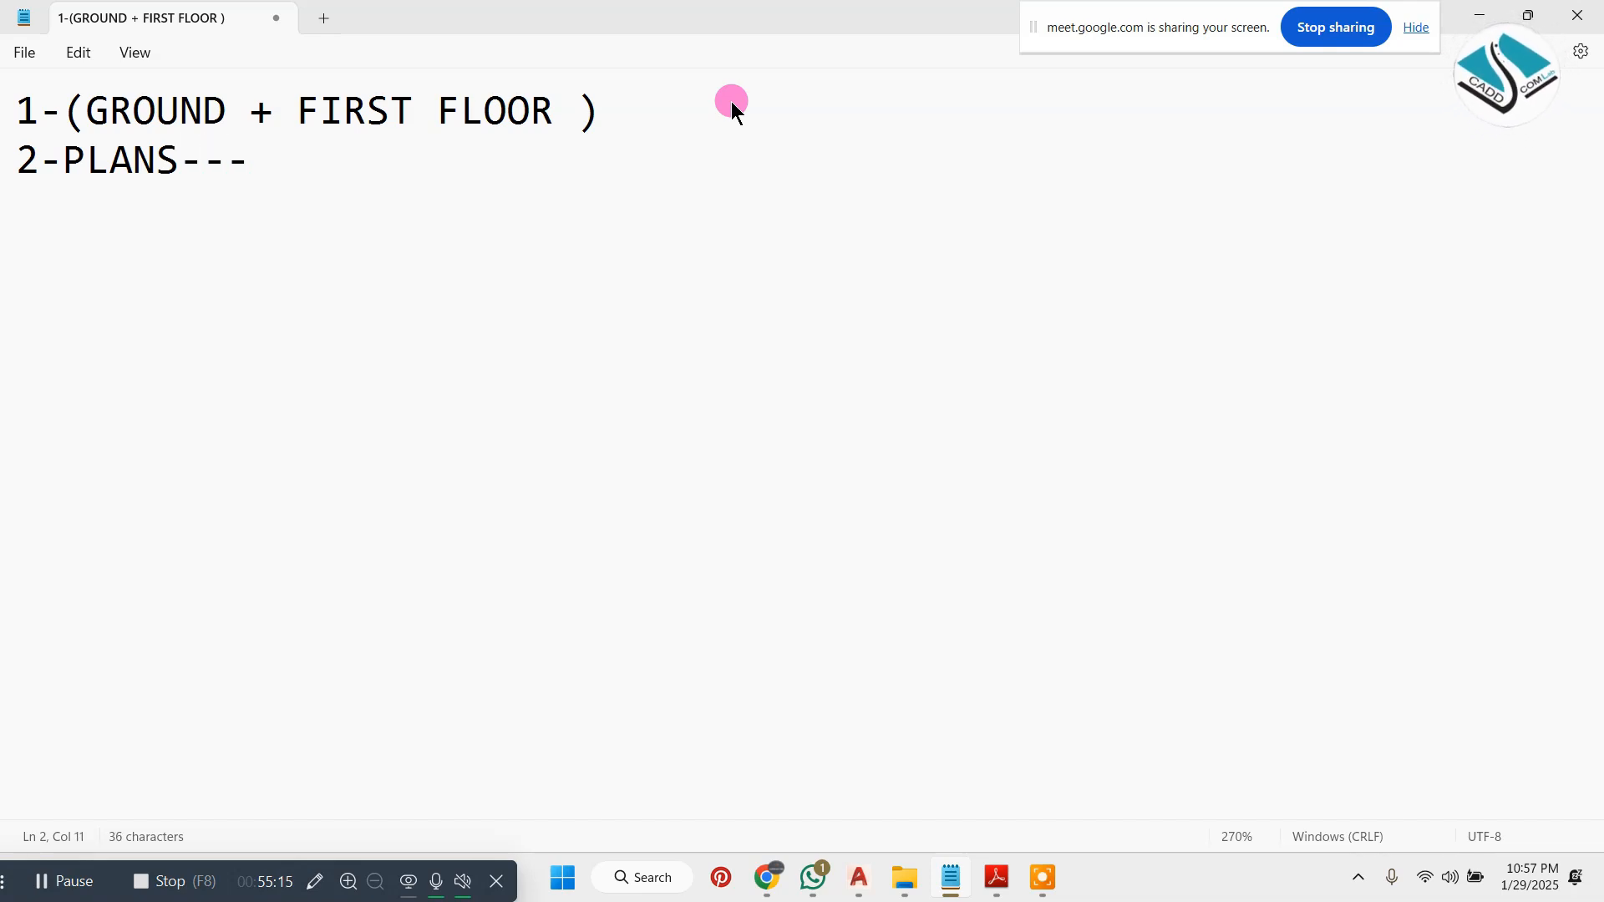
pyautogui.write(')')
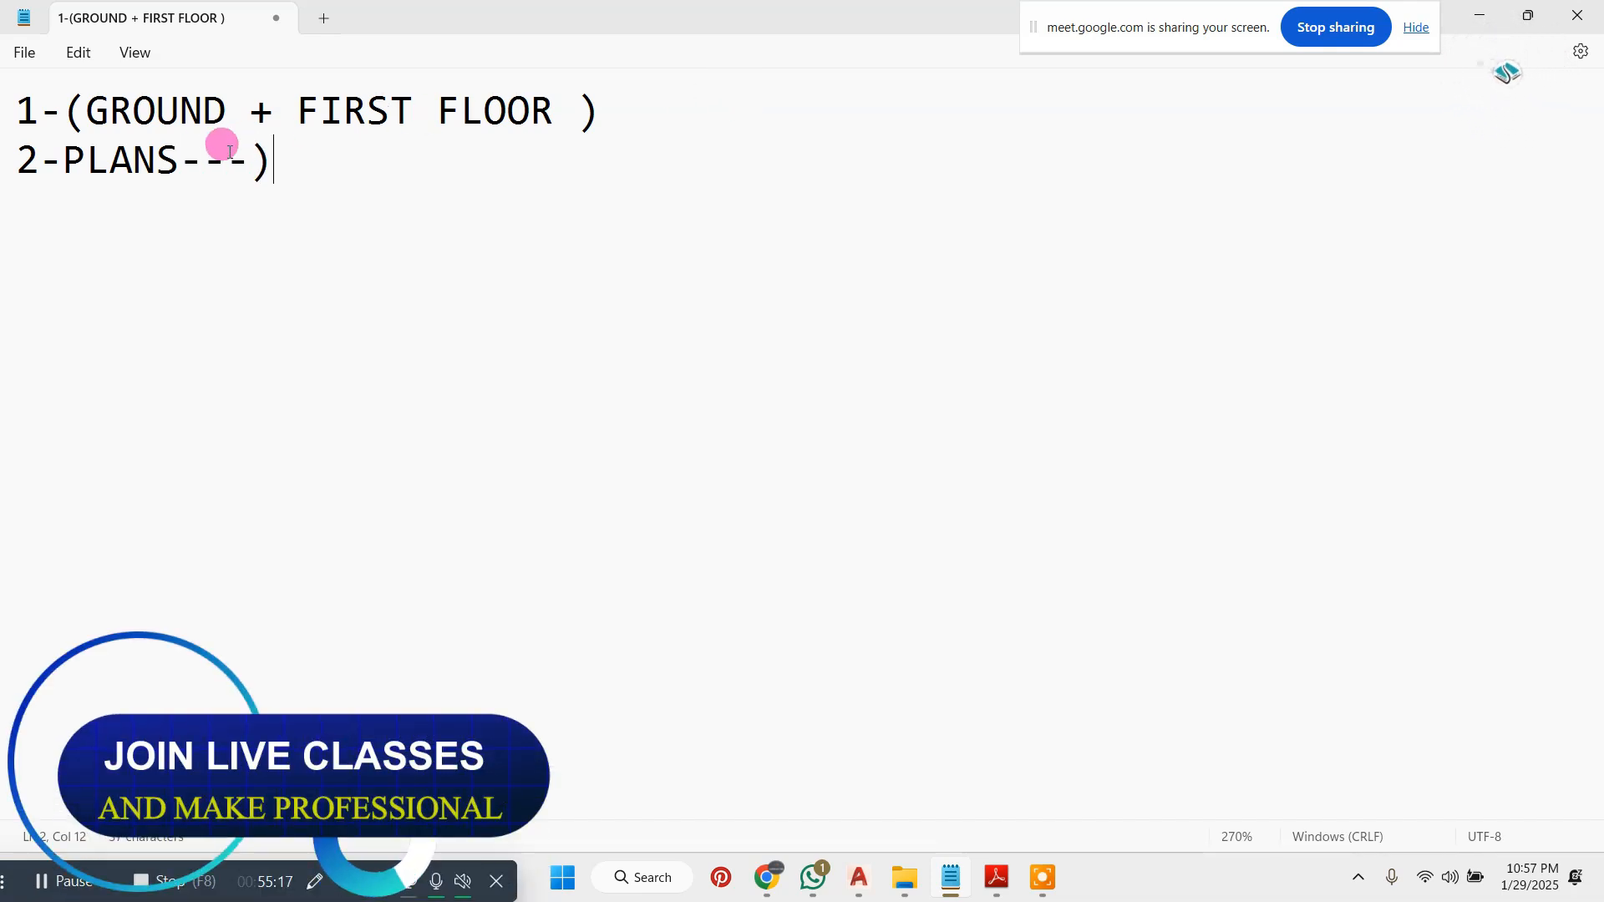
pyautogui.click(72, 157)
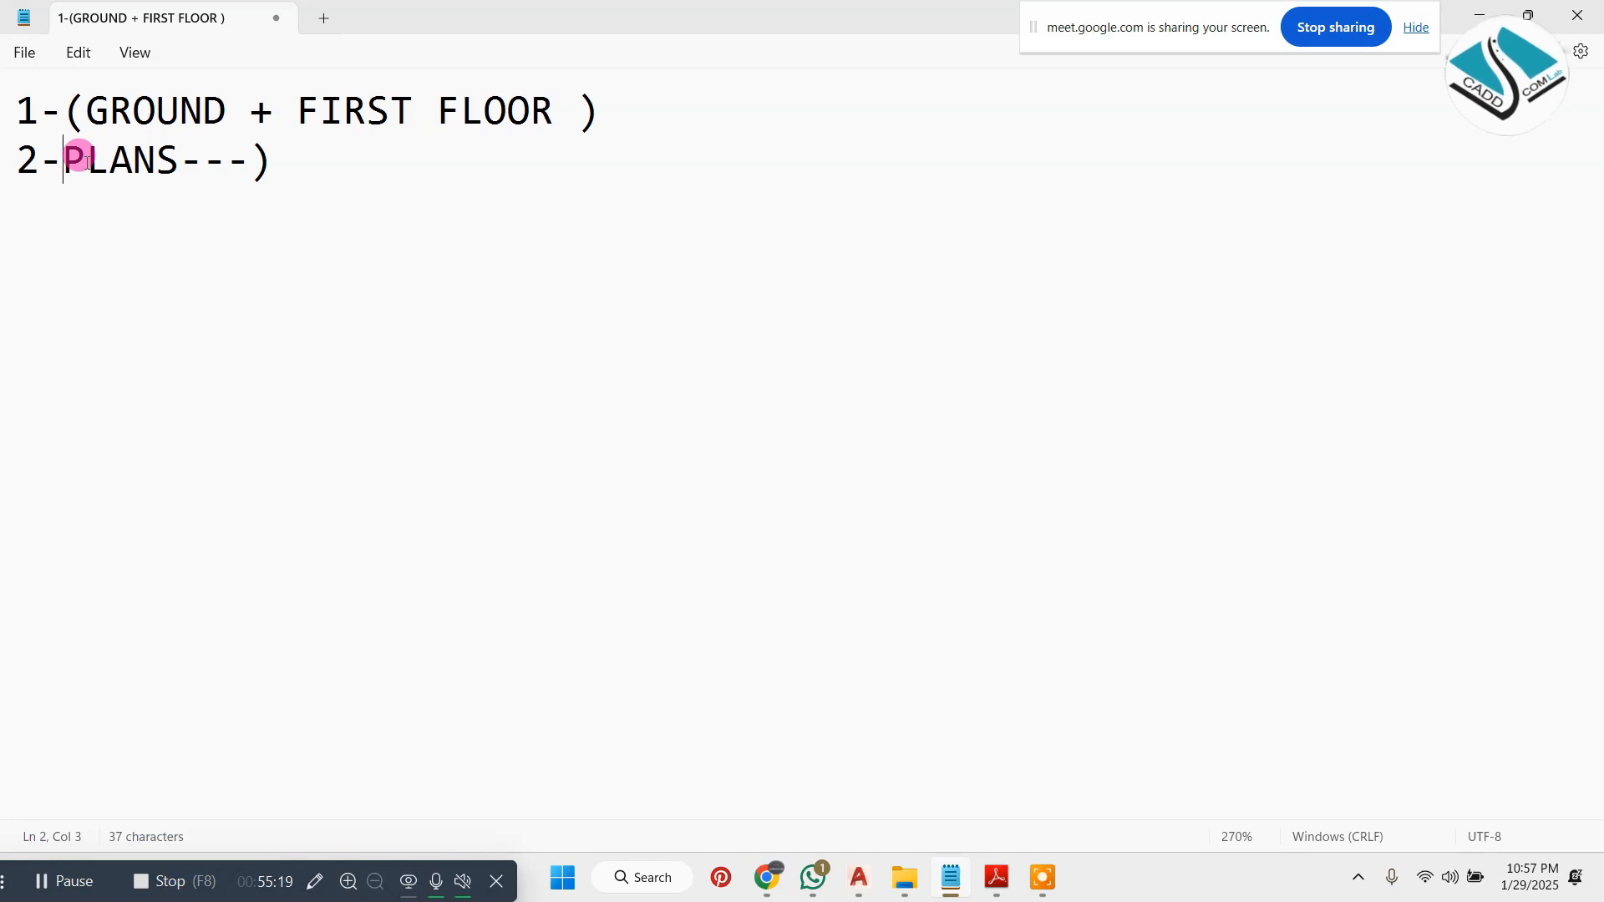
pyautogui.write('(')
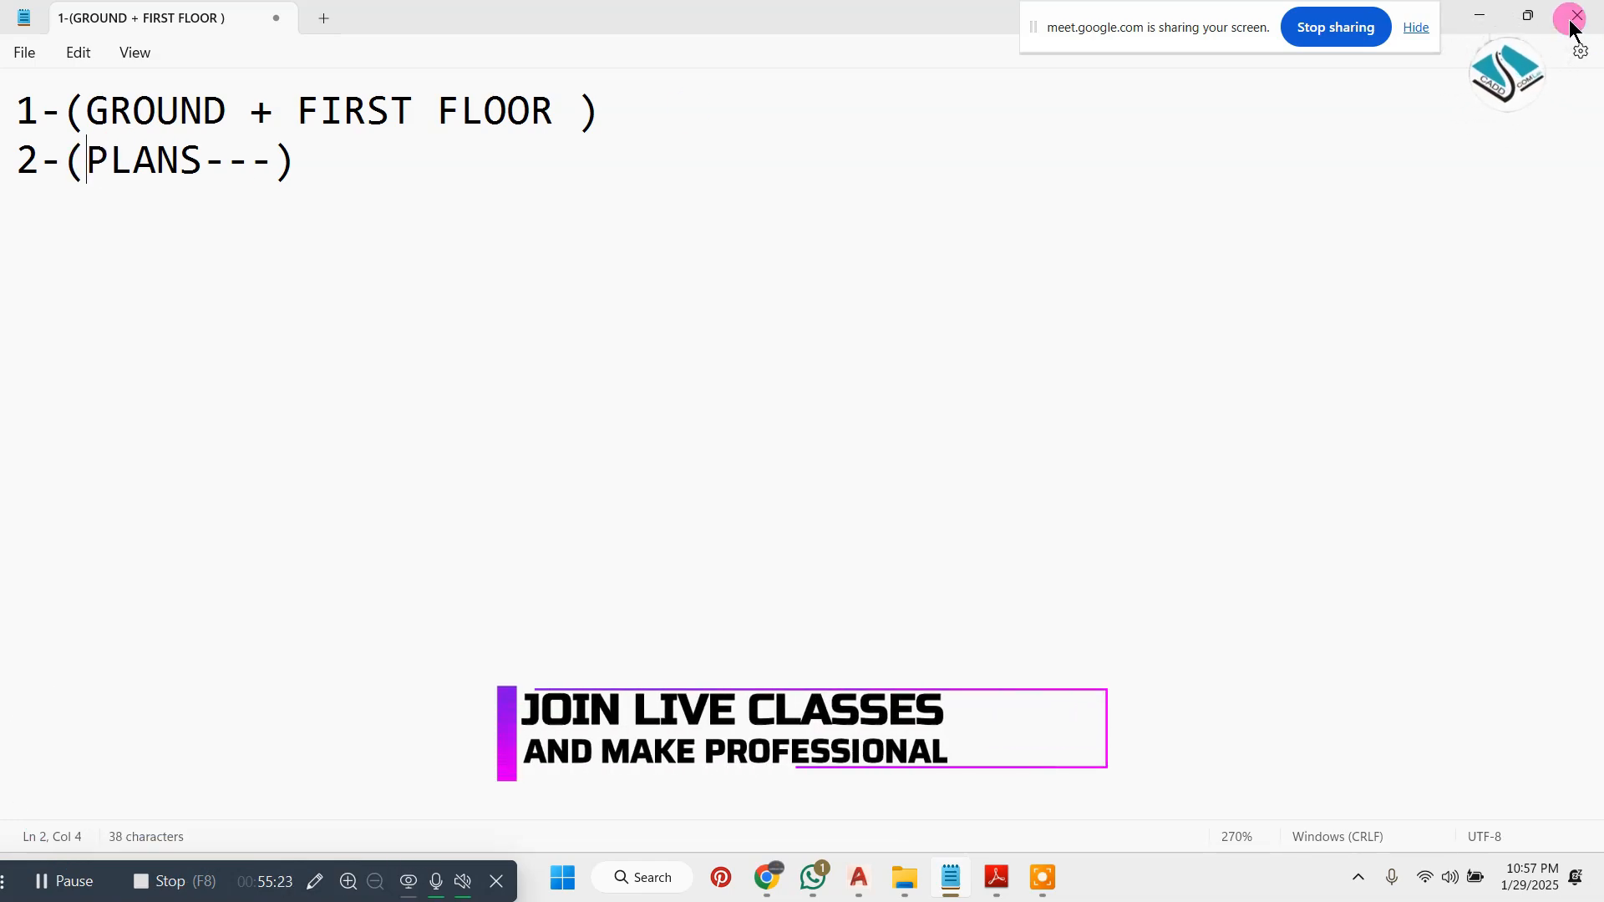
# - Review the ground and first floor plans in AutoCAD, and highlight the "1-(GROUND + FIRST FLOOR )" line in the Notepad notes
pyautogui.click(1480, 16)
pyautogui.scroll(-2, 580, 490)
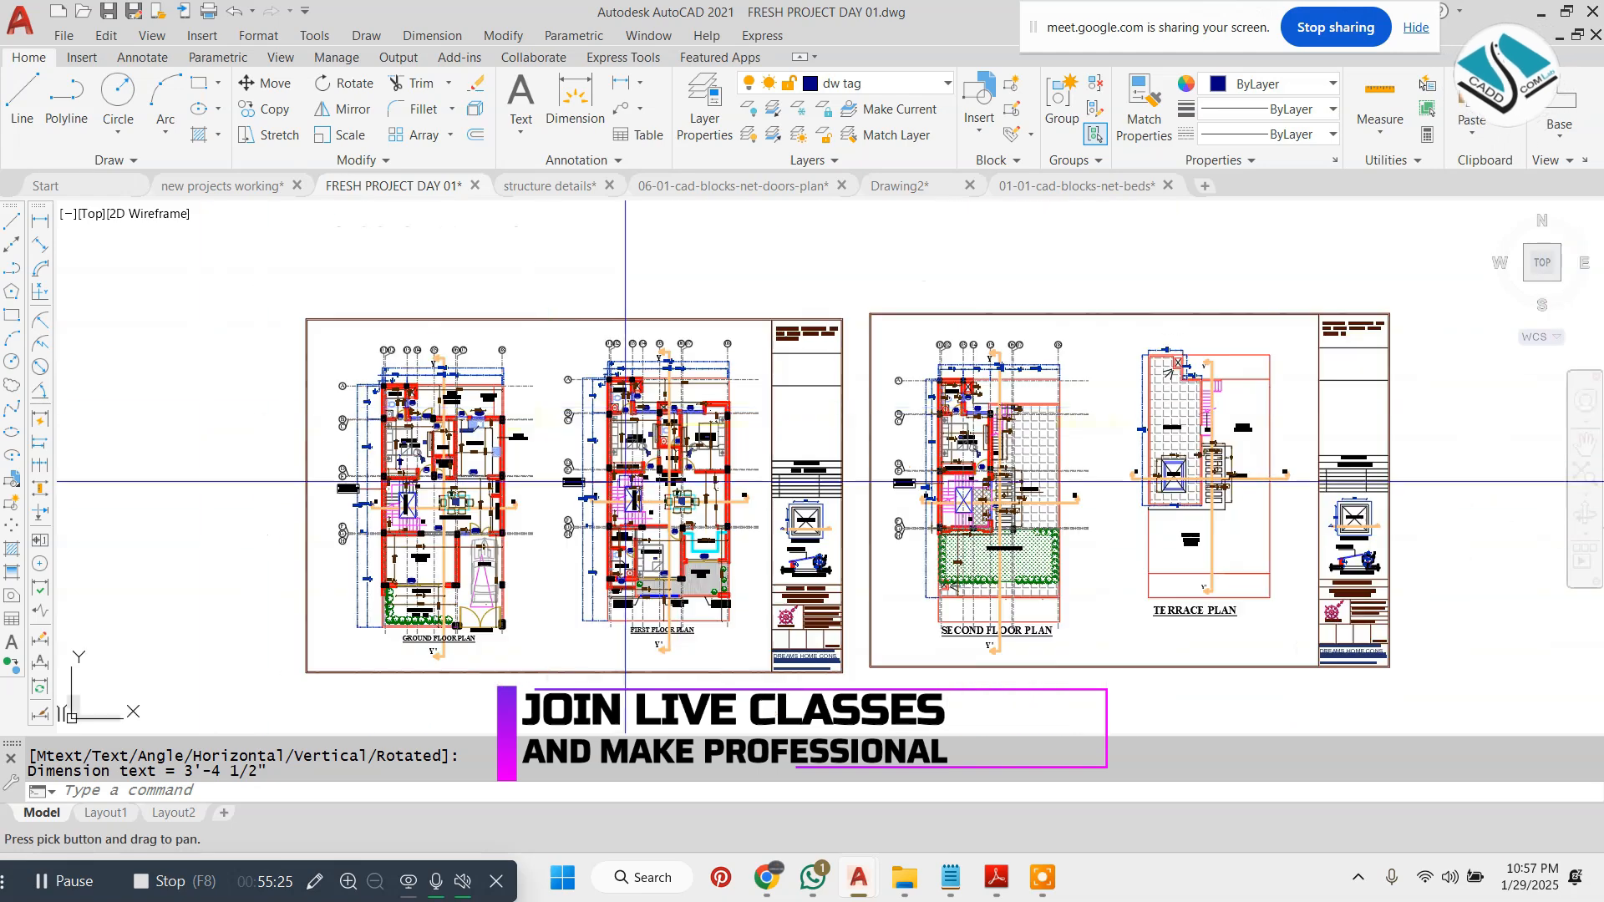
pyautogui.scroll(3, 427, 470)
pyautogui.scroll(2, 427, 470)
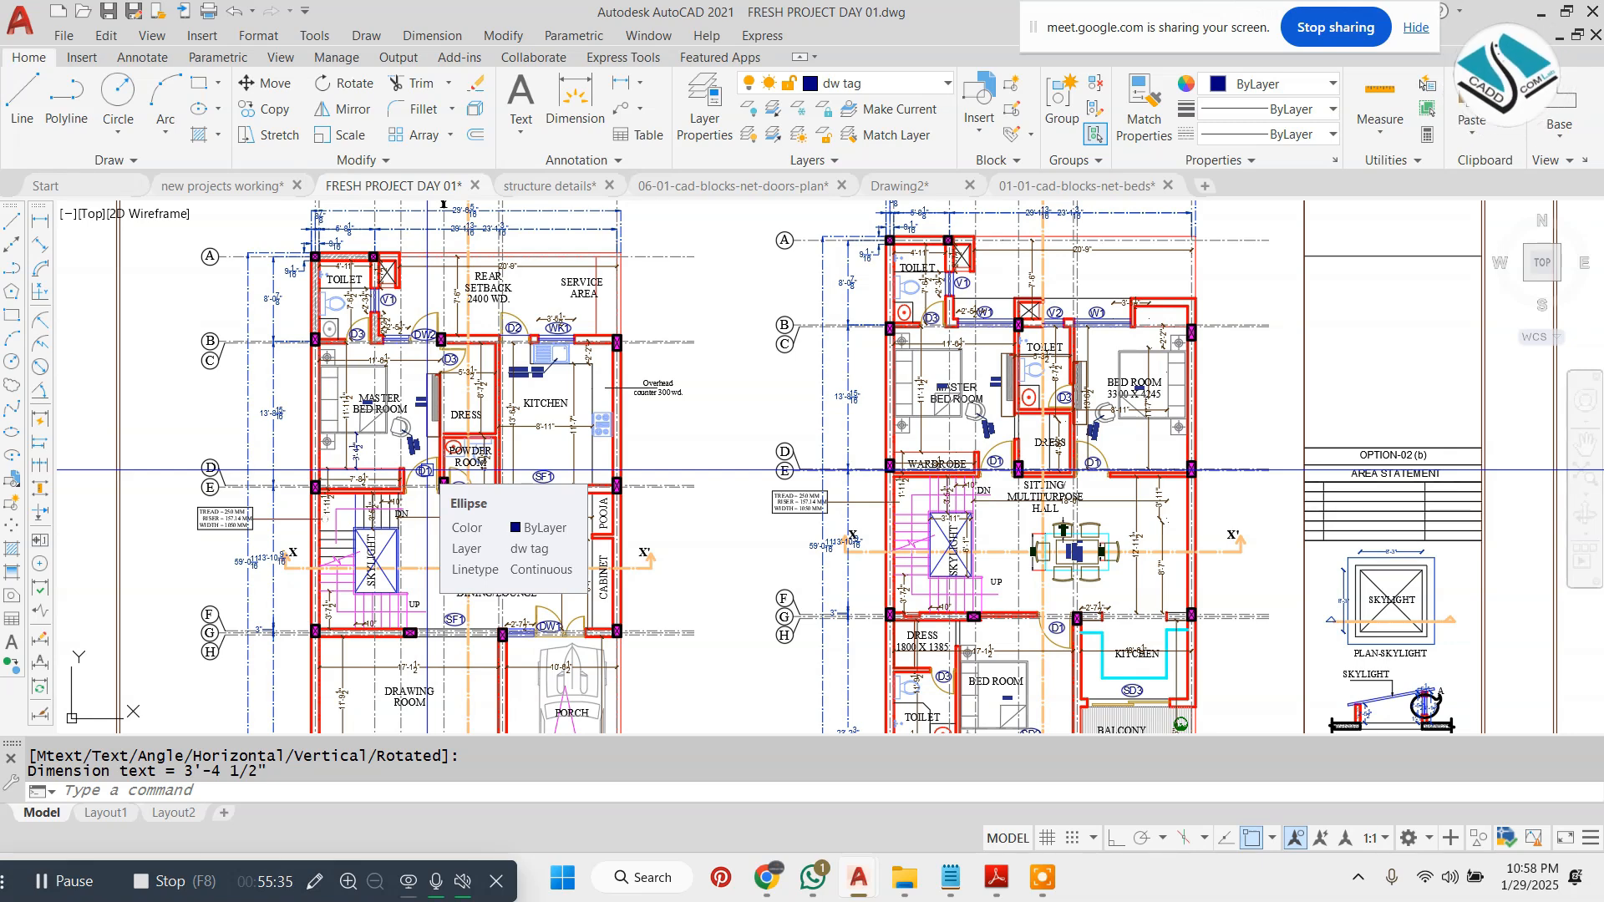
pyautogui.click(968, 881)
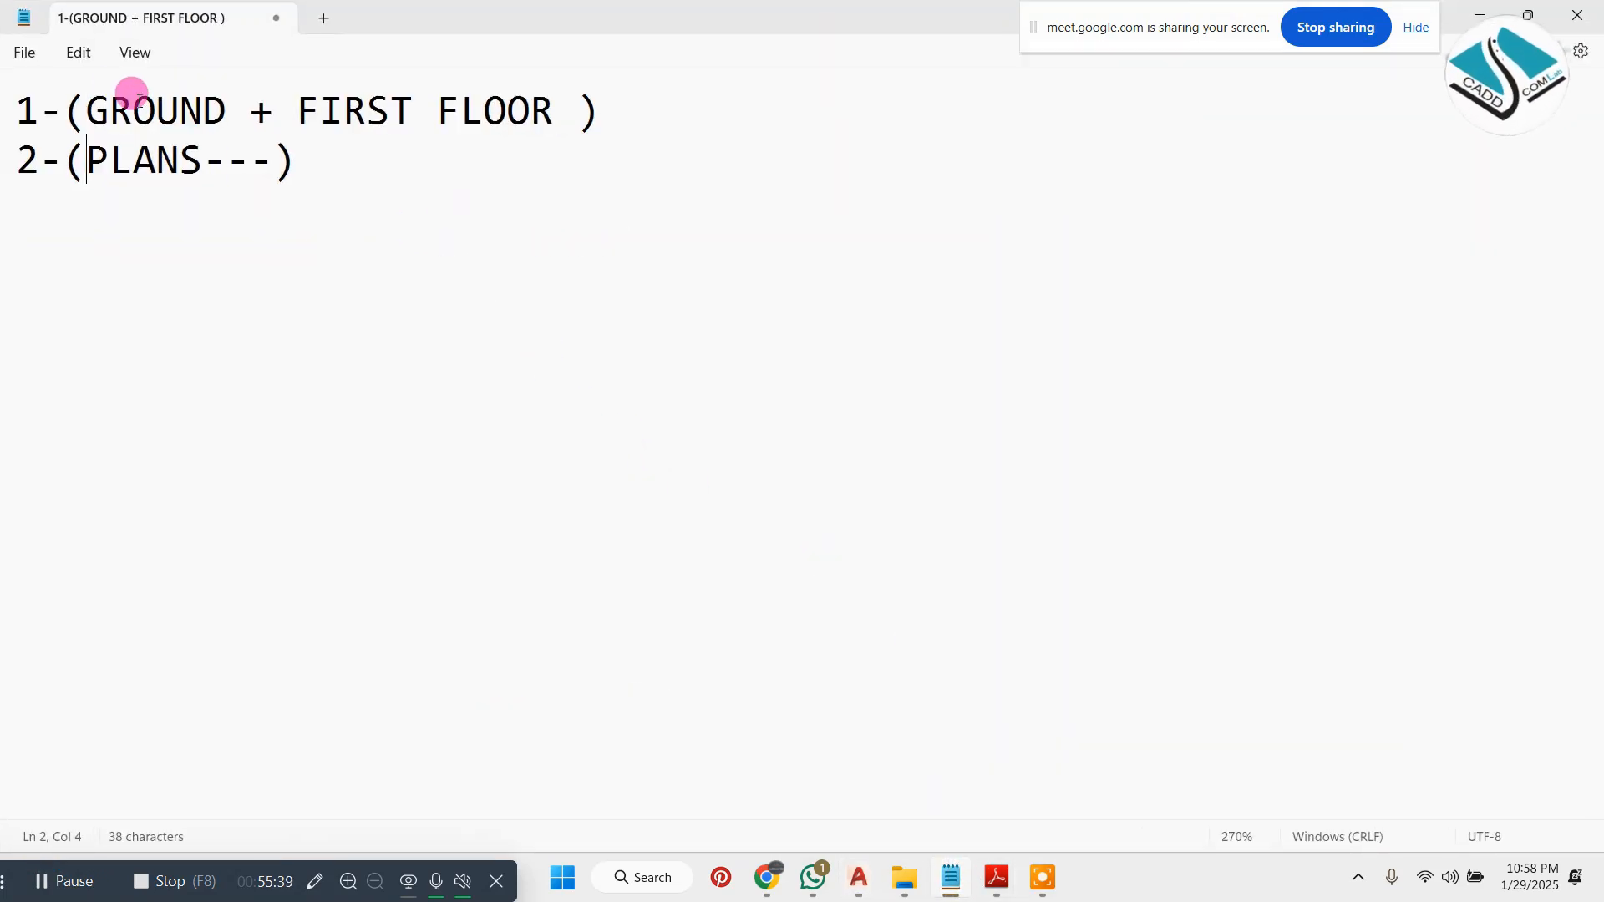
pyautogui.moveTo(635, 109); pyautogui.dragTo(3, 117)
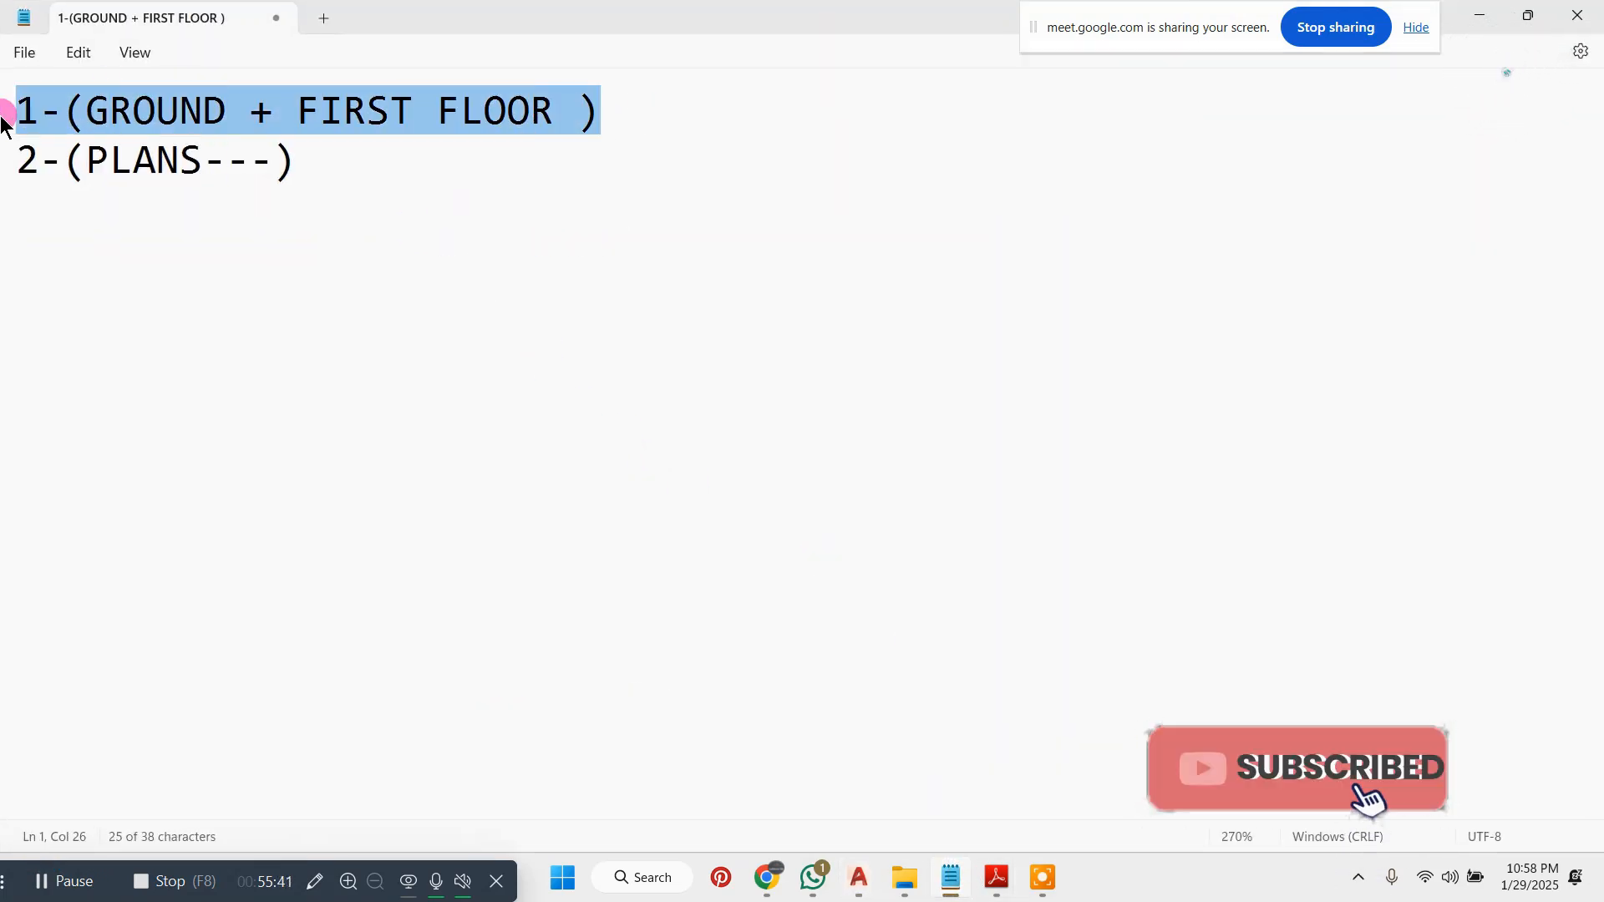
# - Switch back to AutoCAD and examine the ground and first floor plans
pyautogui.click(1481, 15)
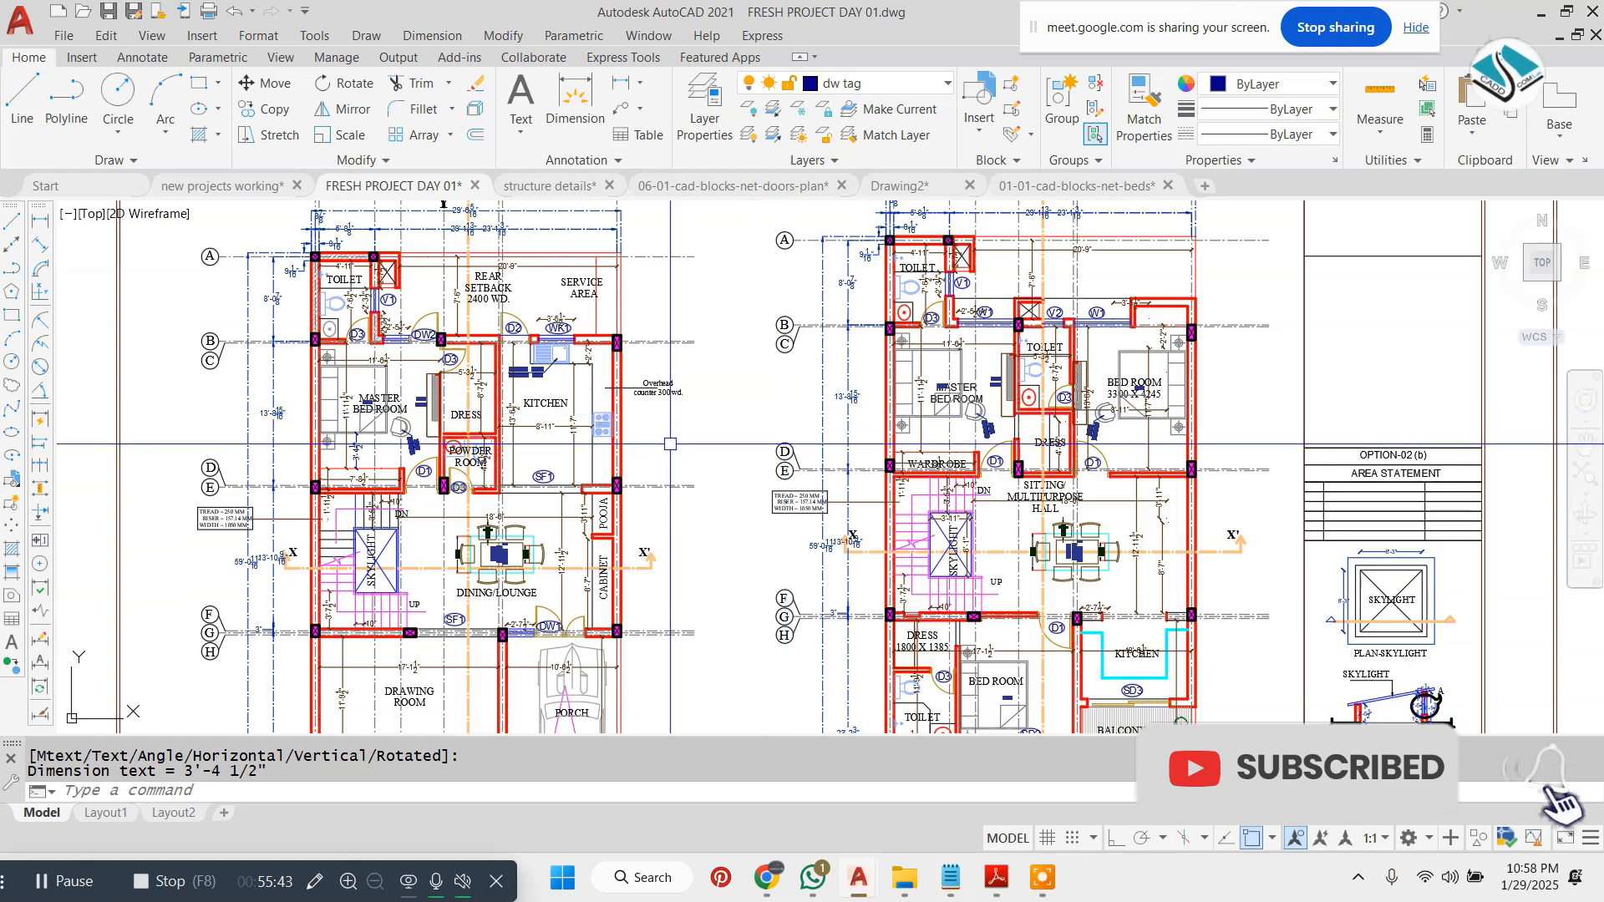
pyautogui.scroll(-3, 670, 444)
pyautogui.scroll(3, 597, 432)
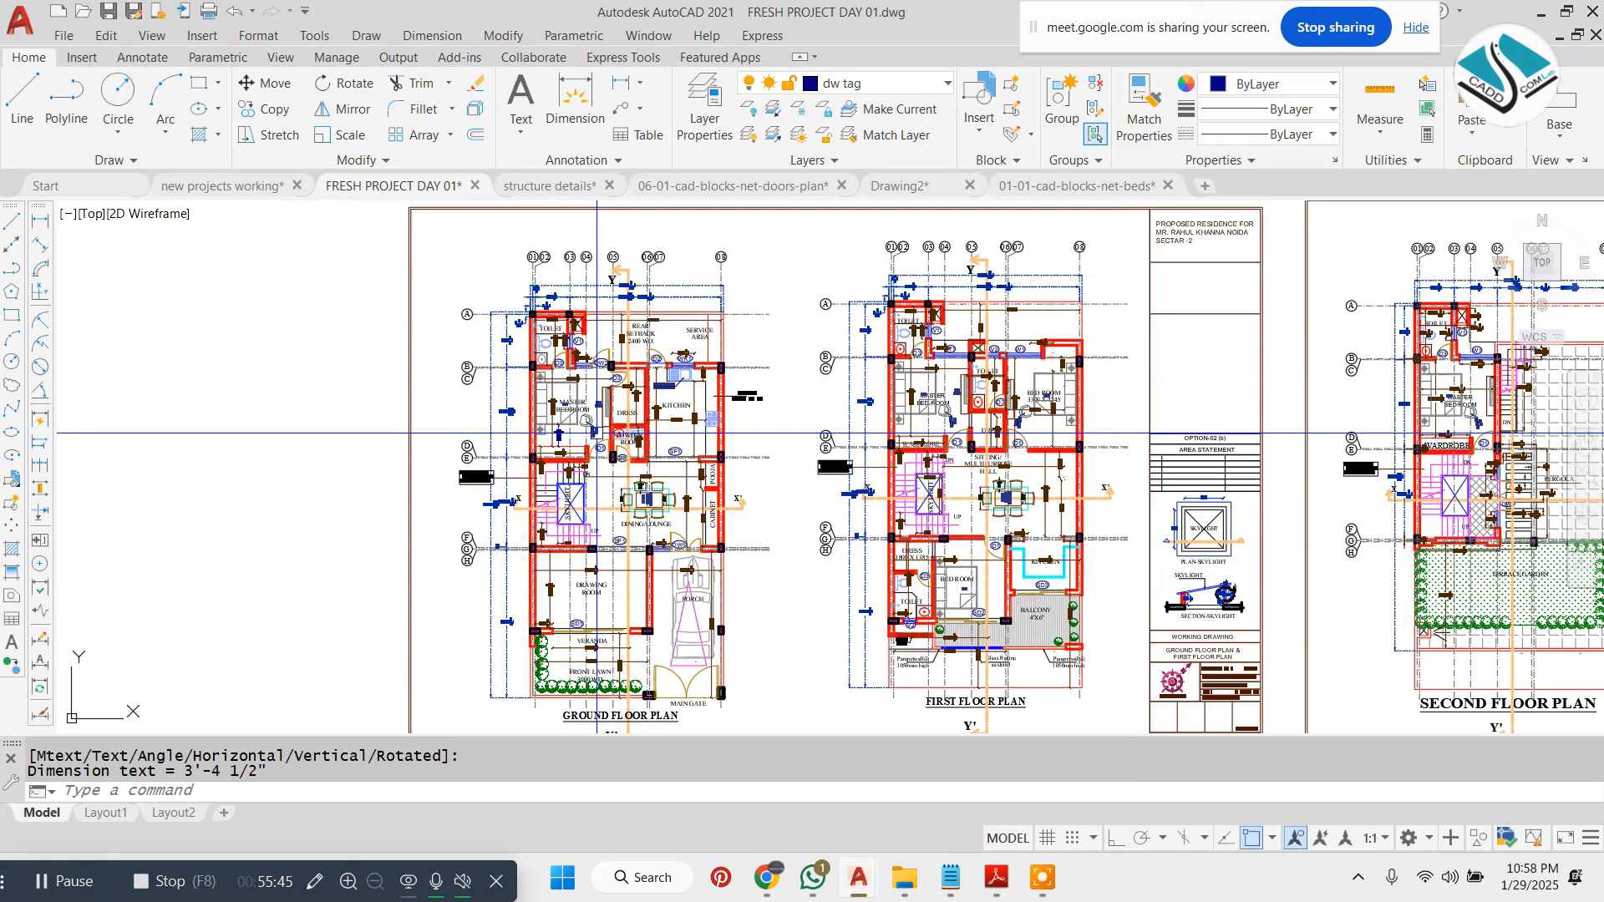
pyautogui.scroll(-3, 596, 433)
pyautogui.scroll(5, 593, 438)
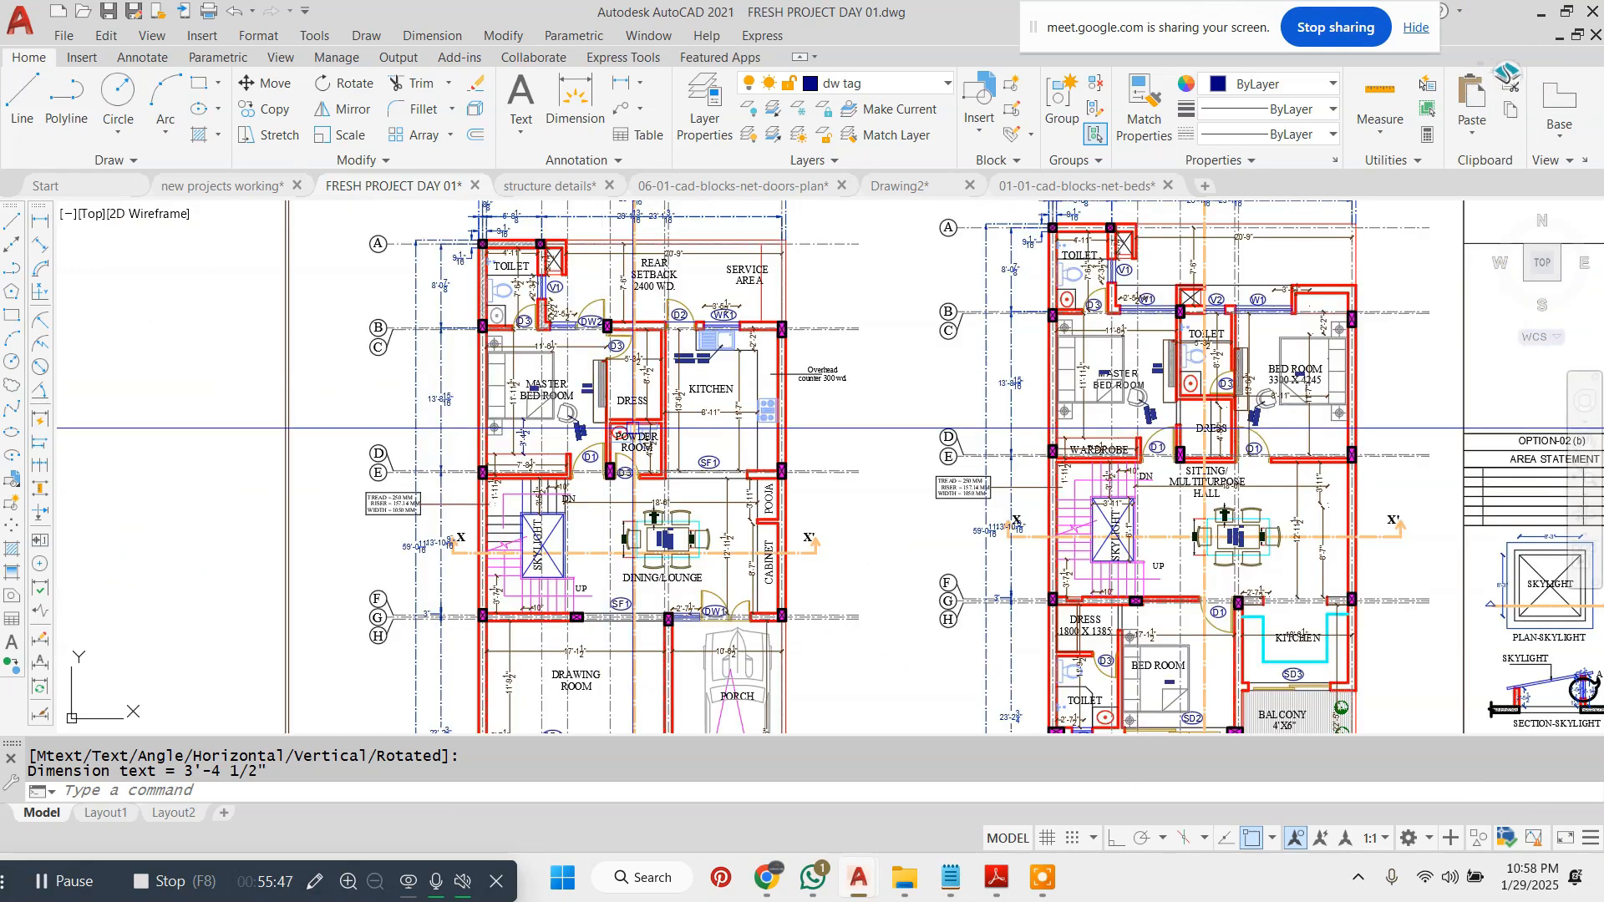
pyautogui.moveTo(633, 429); pyautogui.dragTo(527, 462, button='middle')
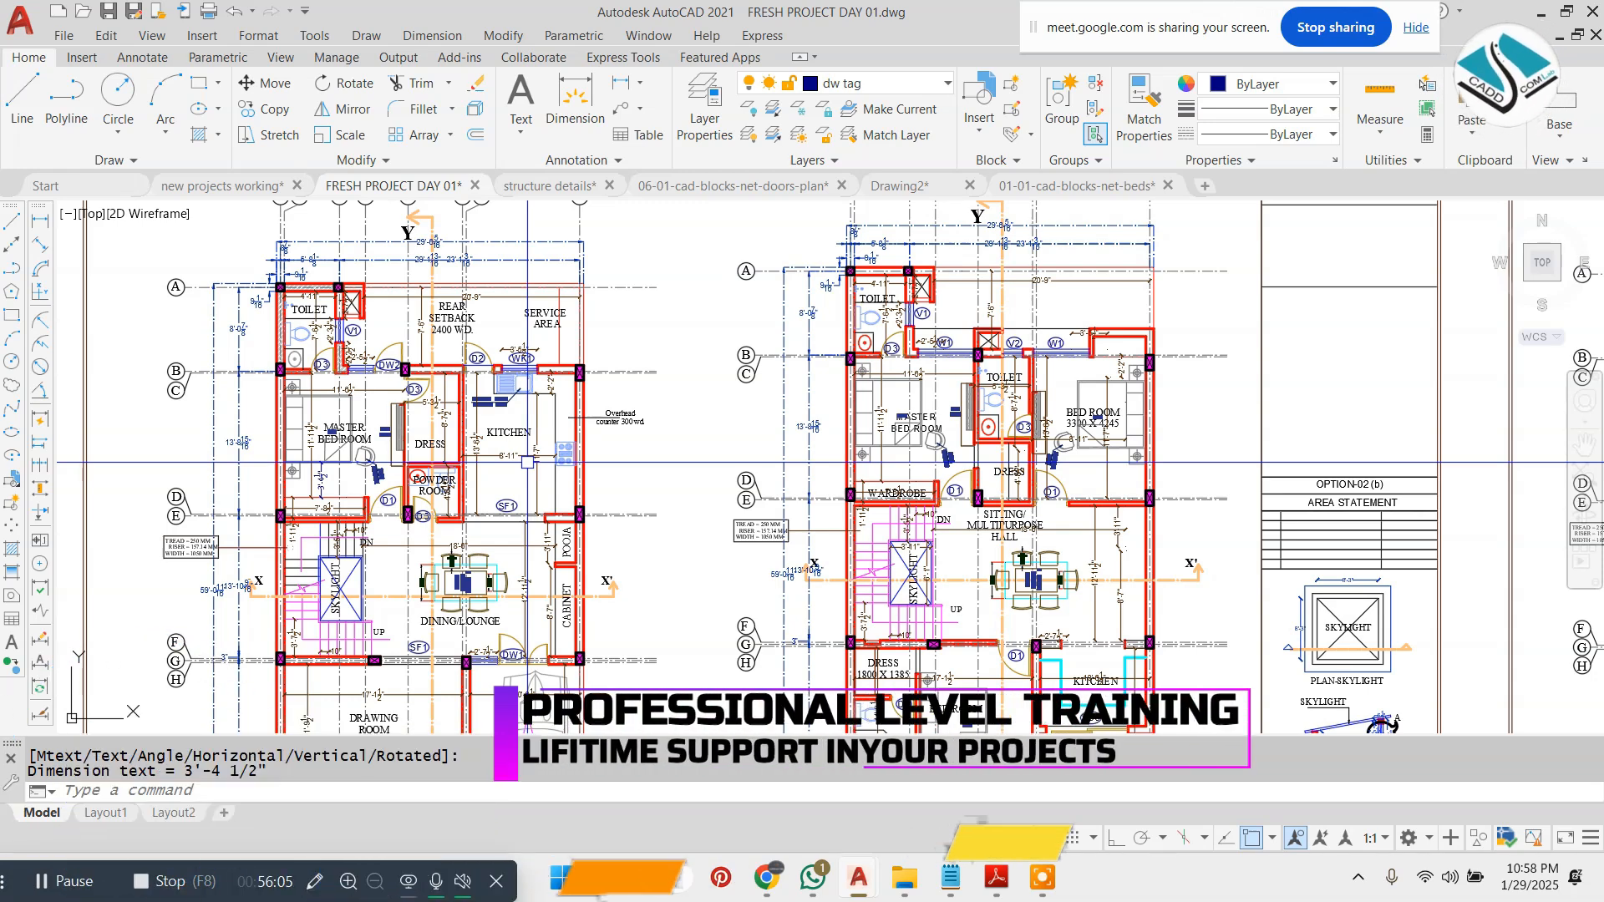
# - Circle the whole sheet holding the ground and first floor plans with the blue freehand screen pen
pyautogui.scroll(-6, 192, 445)
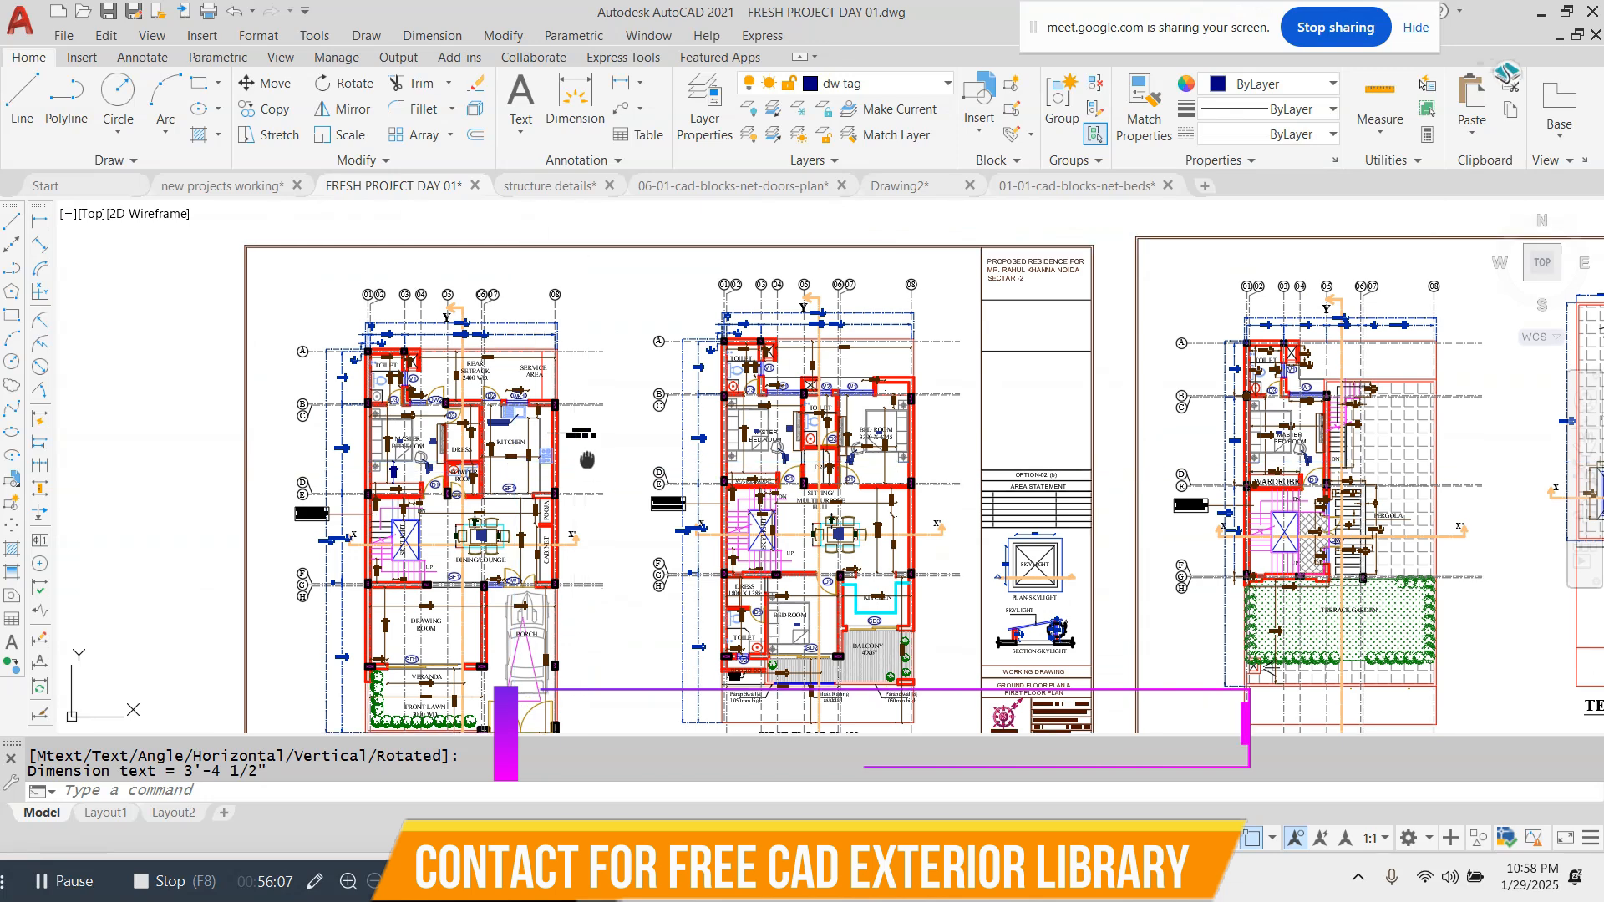
pyautogui.click(314, 883)
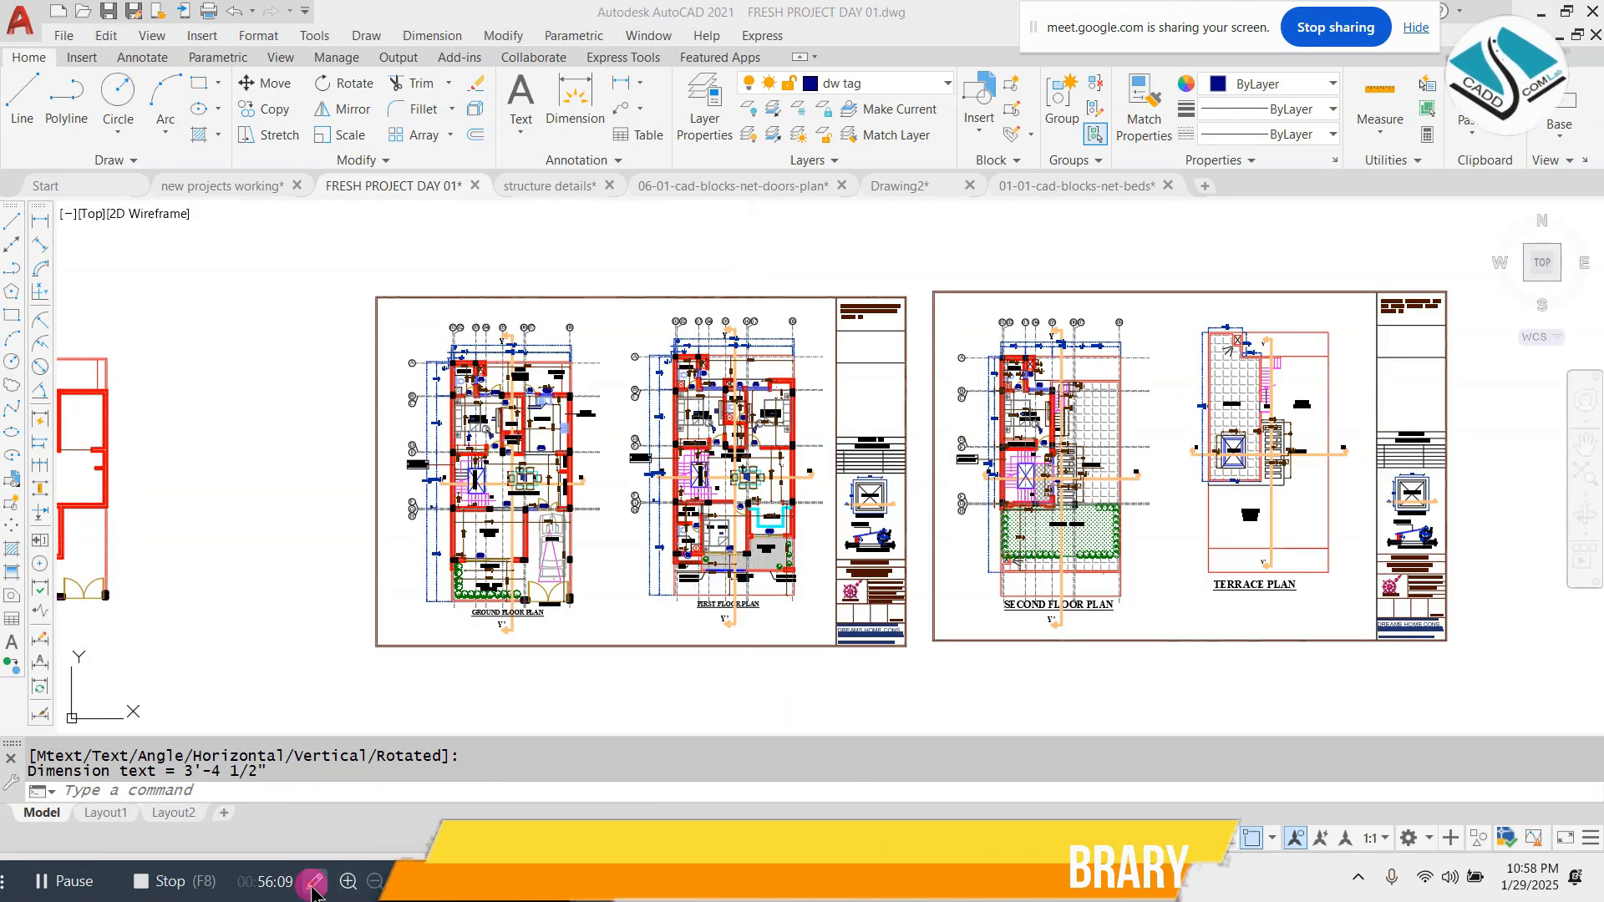
pyautogui.click(1344, 283)
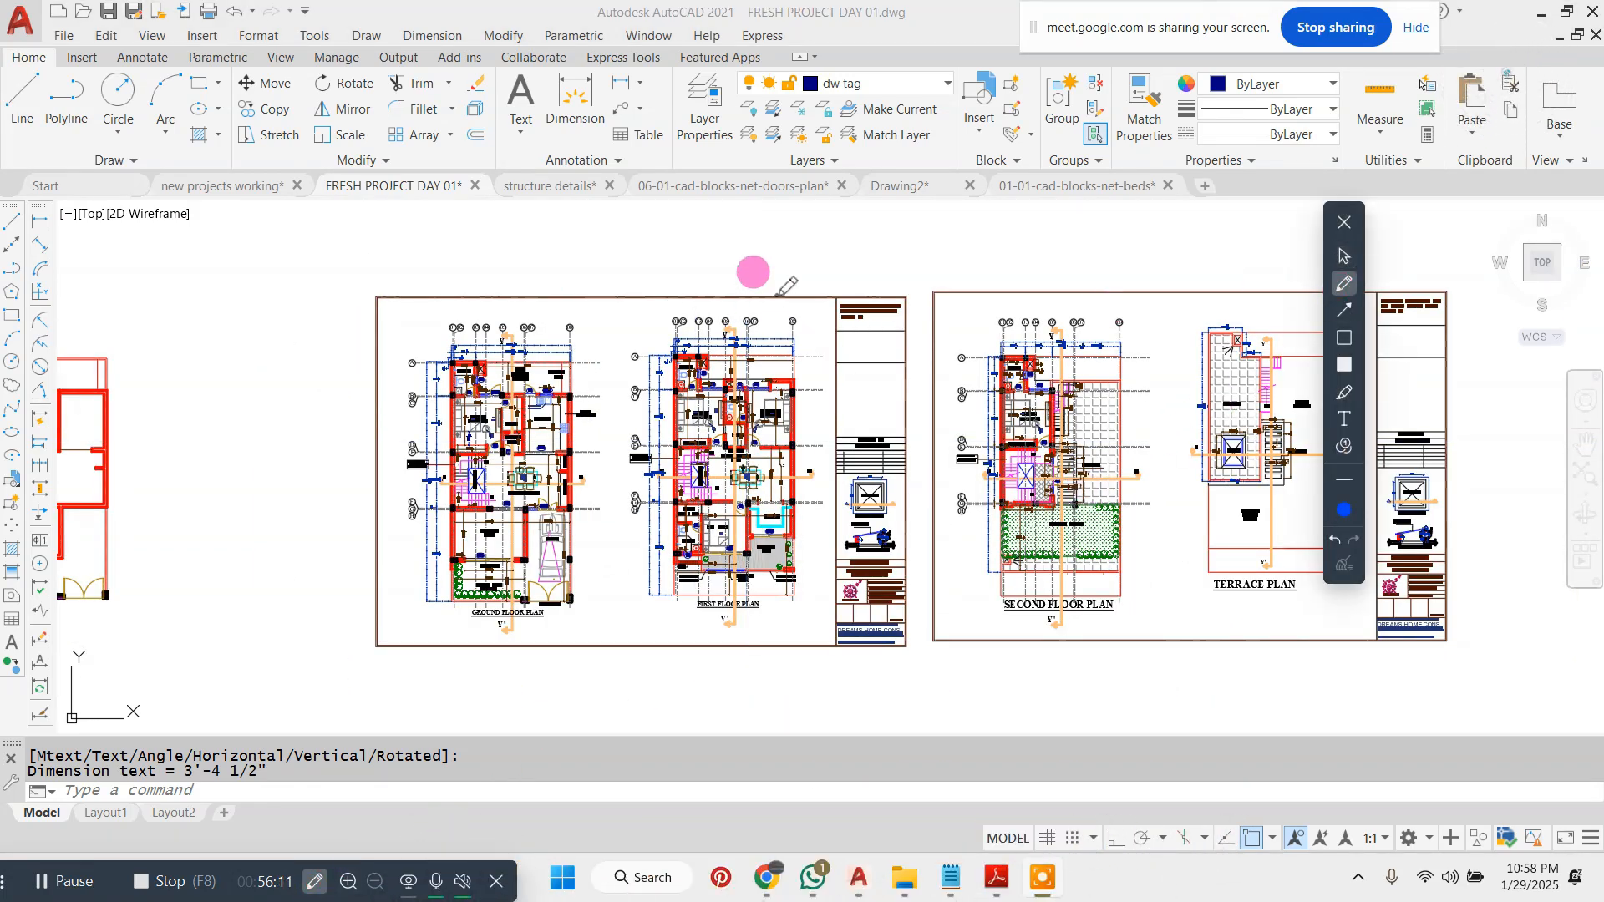
pyautogui.moveTo(803, 249)
pyautogui.mouseDown()
pyautogui.moveTo(351, 251)
pyautogui.moveTo(547, 705)
pyautogui.mouseUp()
pyautogui.moveTo(668, 700)
pyautogui.mouseDown()
pyautogui.moveTo(906, 238)
pyautogui.moveTo(716, 252)
pyautogui.mouseUp()
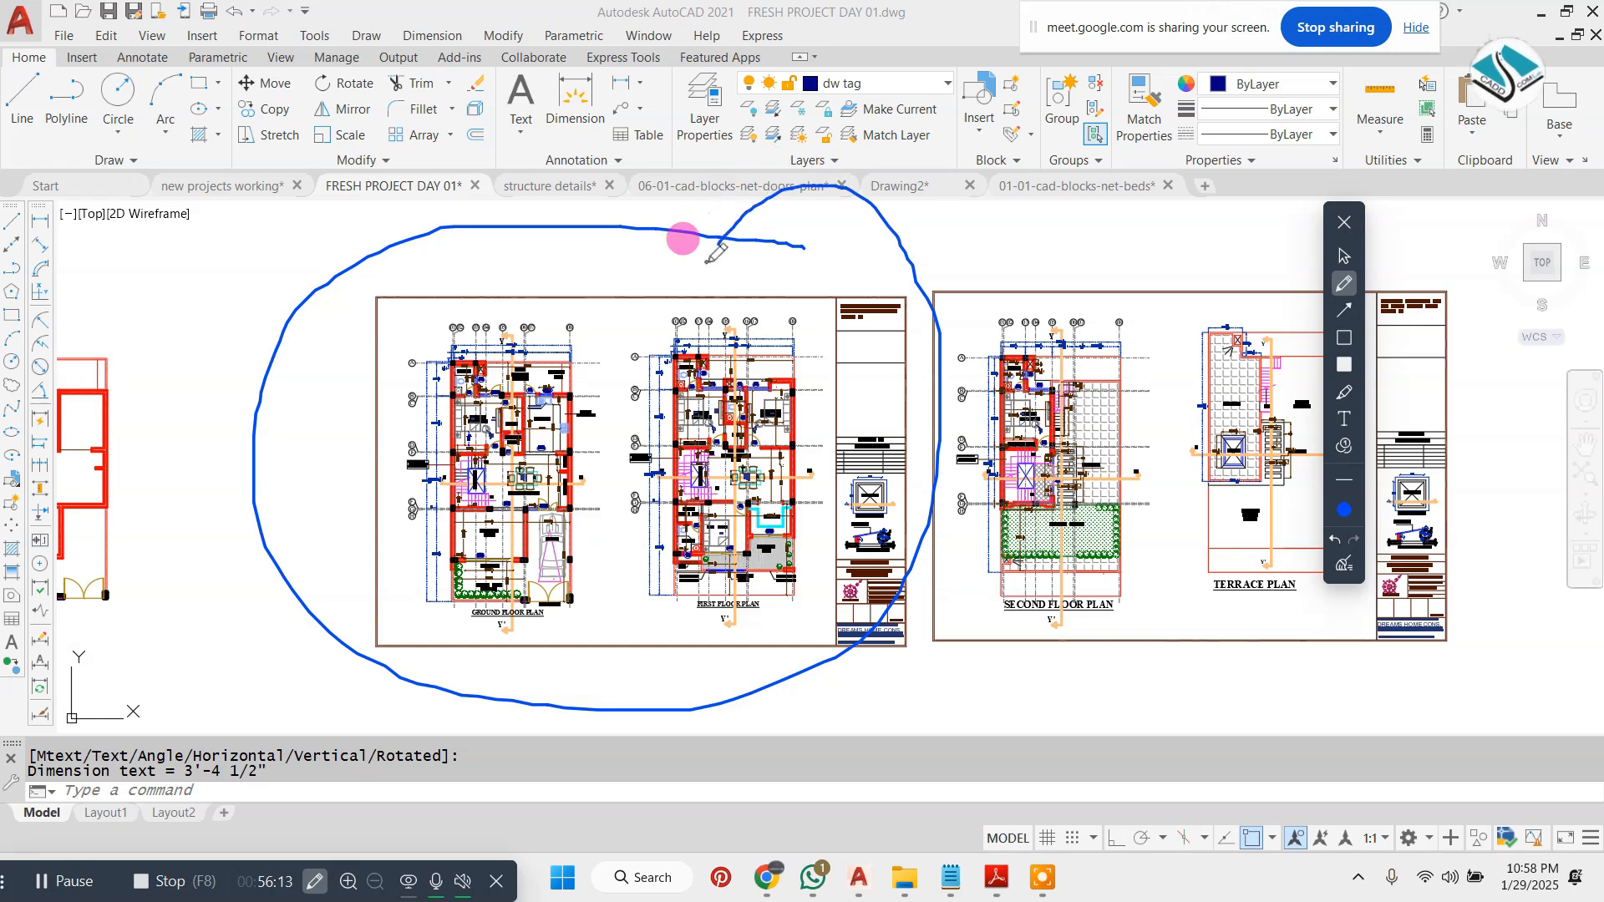